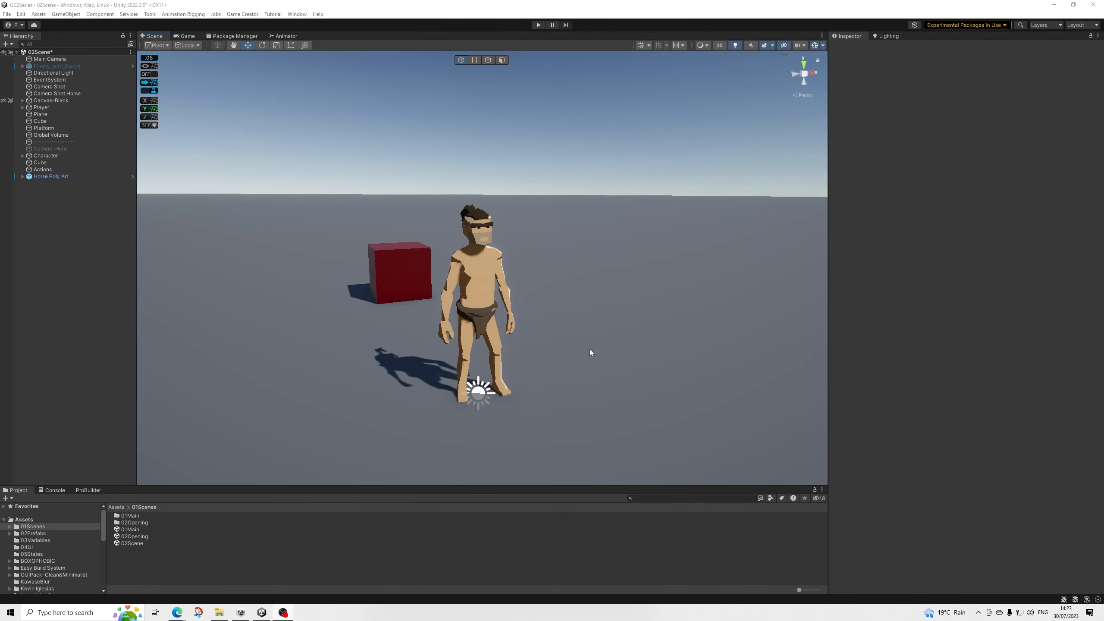
pyautogui.scroll(-4, 475, 274)
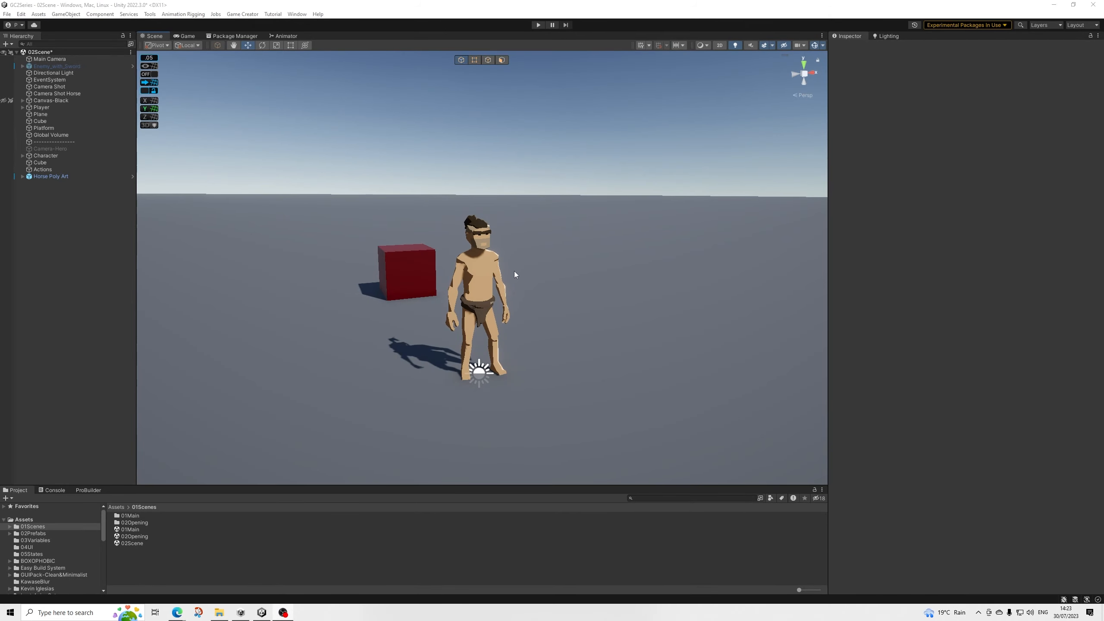
pyautogui.moveTo(514, 271); pyautogui.dragTo(501, 293, button='middle')
pyautogui.keyDown('alt'); pyautogui.moveTo(428, 381); pyautogui.dragTo(413, 358); pyautogui.keyUp('alt')
pyautogui.moveTo(452, 383); pyautogui.dragTo(496, 309, button='middle')
pyautogui.scroll(5, 496, 309)
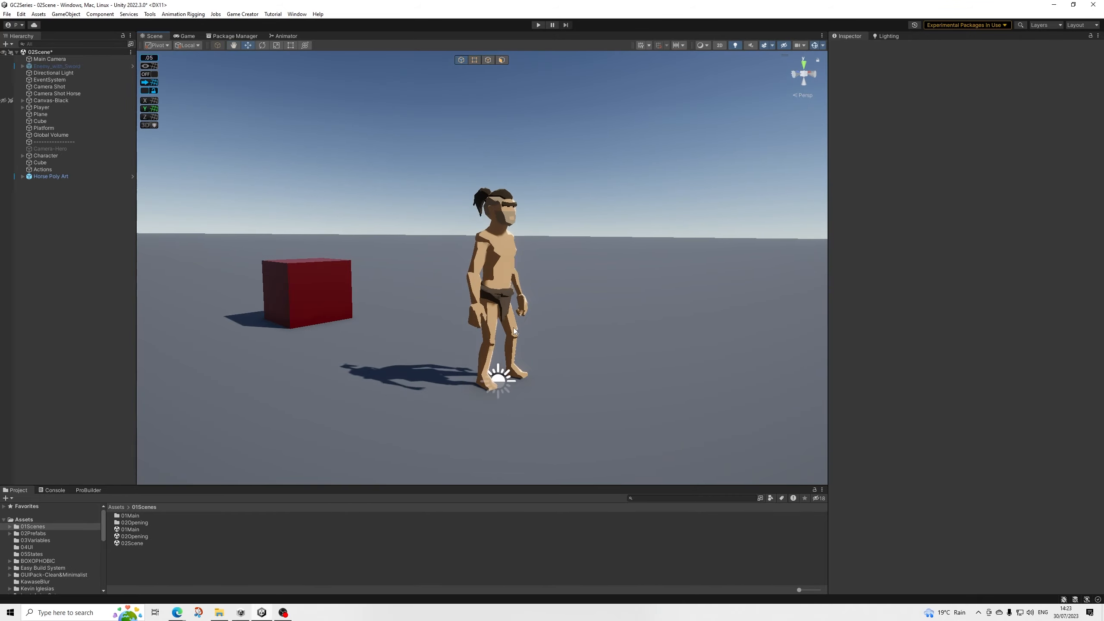
pyautogui.keyDown('alt'); pyautogui.moveTo(557, 360); pyautogui.dragTo(528, 382); pyautogui.keyUp('alt')
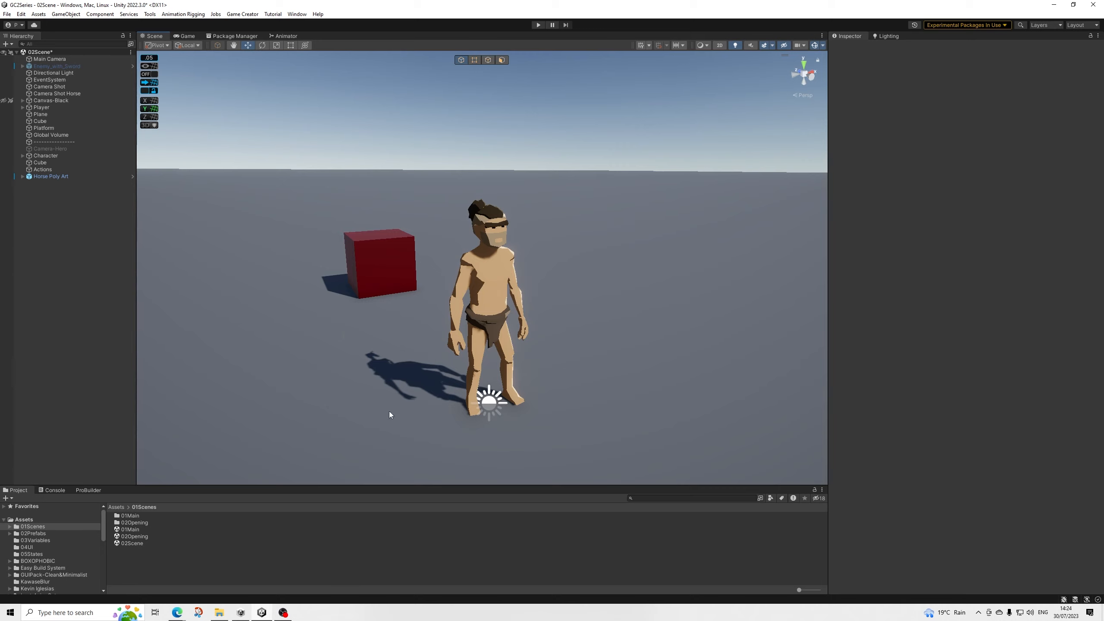
# Step: Browse the Melee Warrior Animations folder, view the MeleeWarrior@Death01 import settings, and return to the publisher's parent folder
pyautogui.scroll(-3, 36, 553)
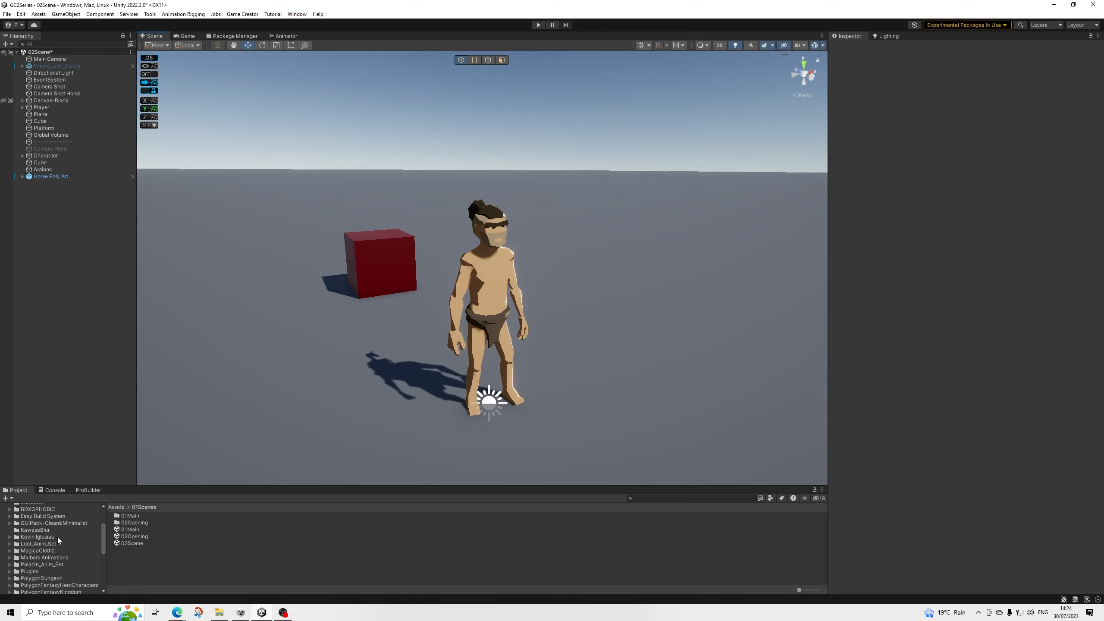
pyautogui.click(39, 537)
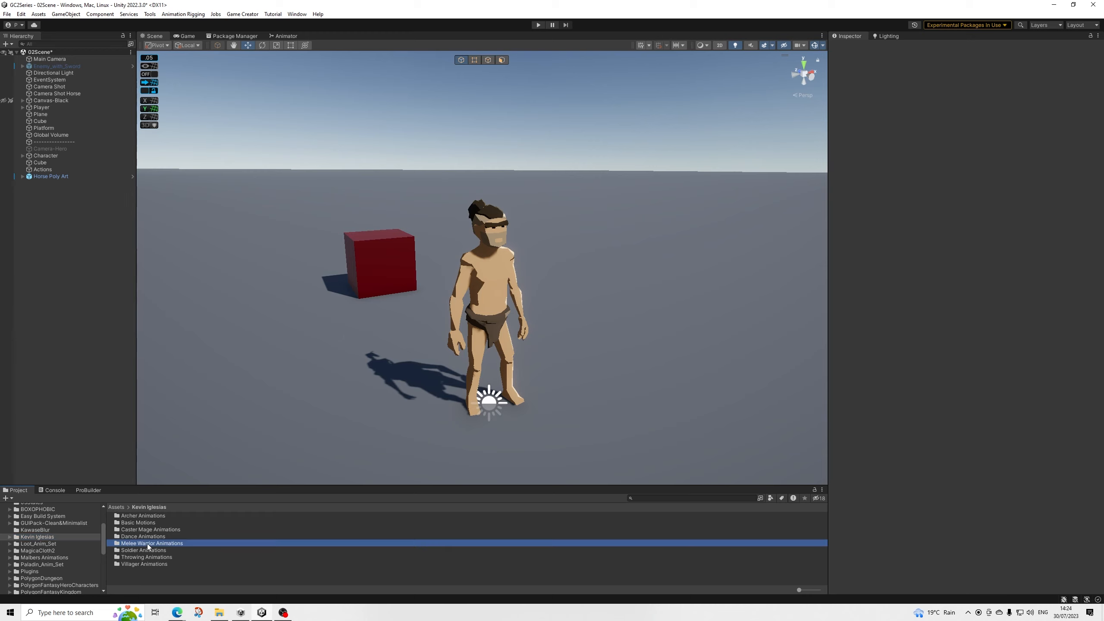
pyautogui.doubleClick(147, 543)
pyautogui.doubleClick(139, 516)
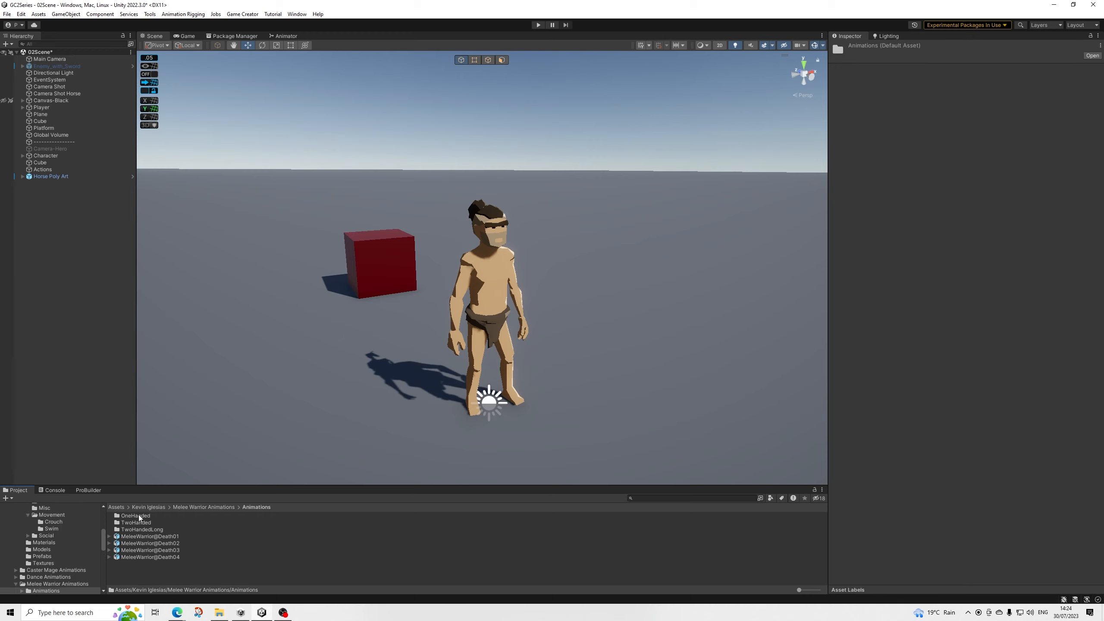
pyautogui.click(139, 538)
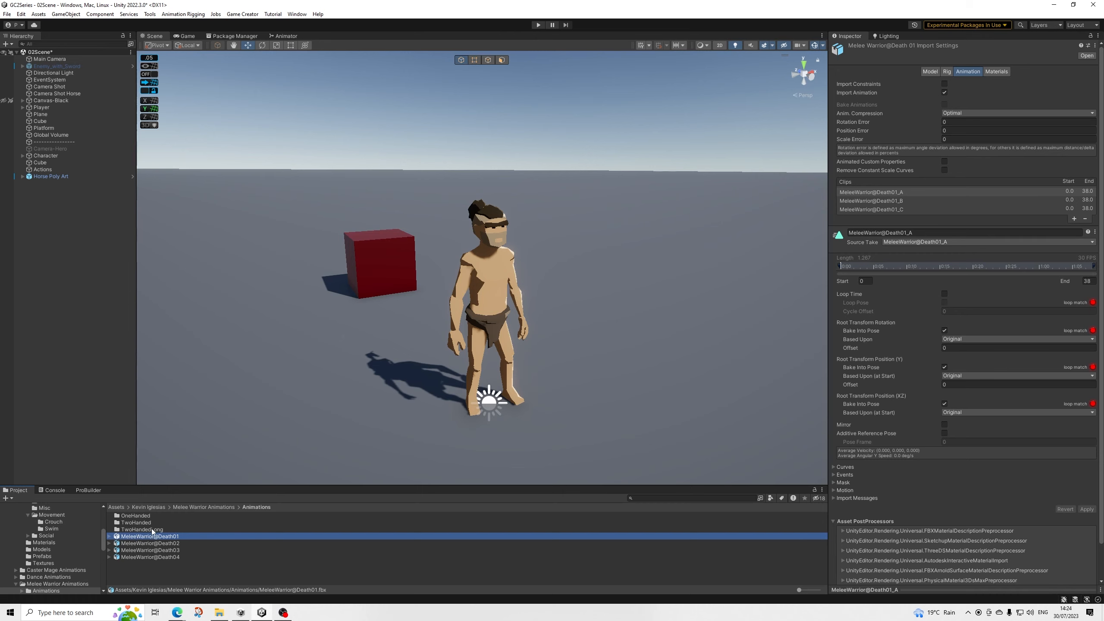
pyautogui.click(152, 506)
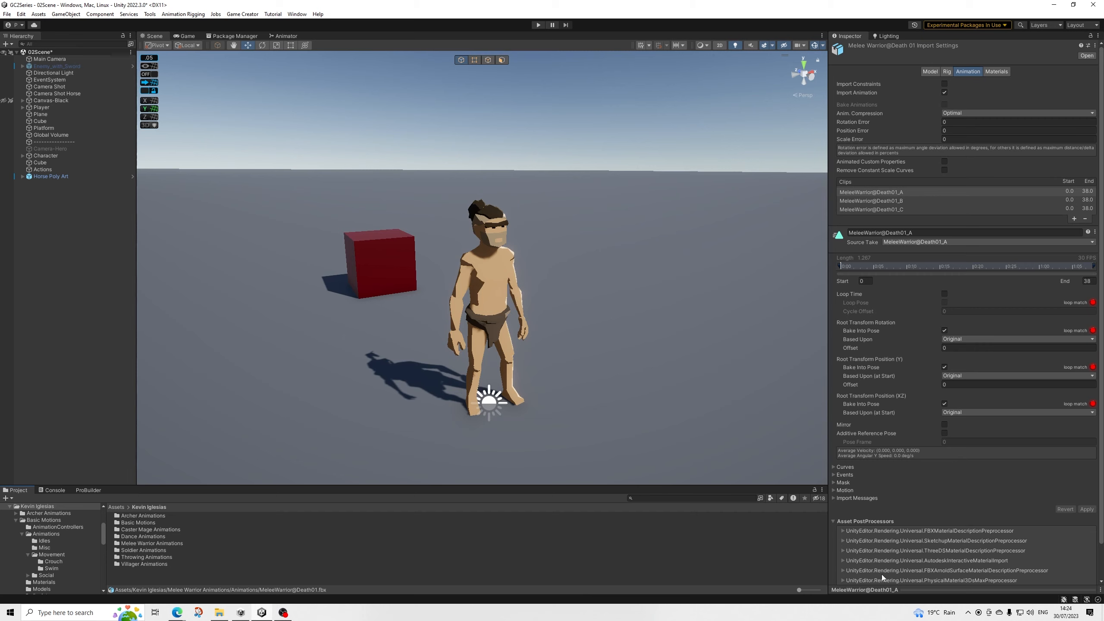
# Step: Browse to the Humanoid animations folder of Paladin_Anim_Set and examine the hit_body_front import settings
pyautogui.scroll(3, 9, 554)
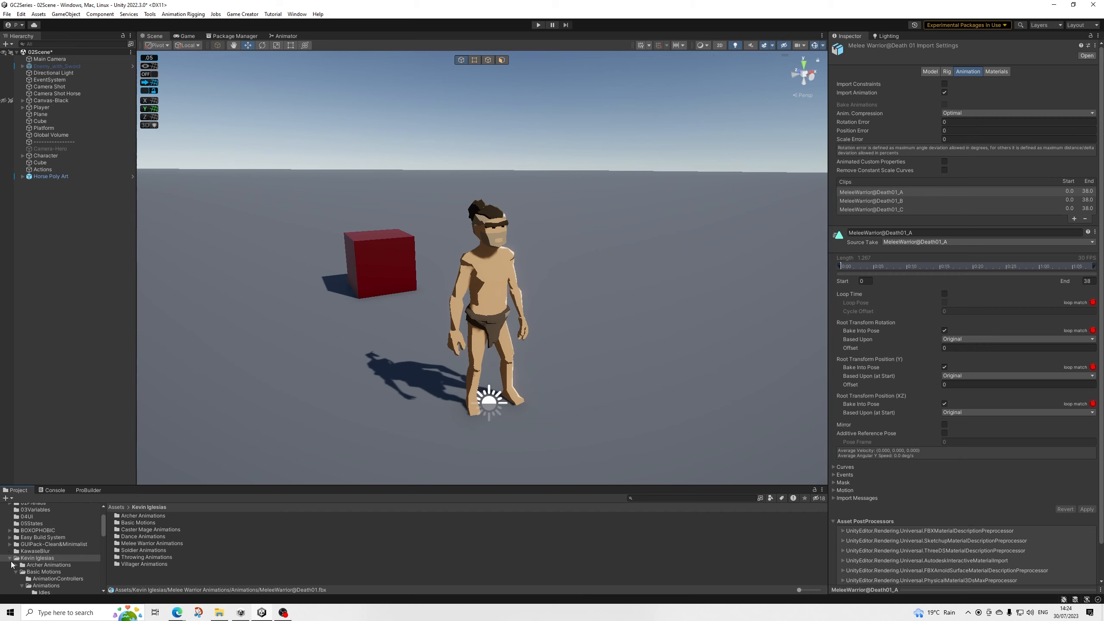
pyautogui.scroll(-5, 26, 566)
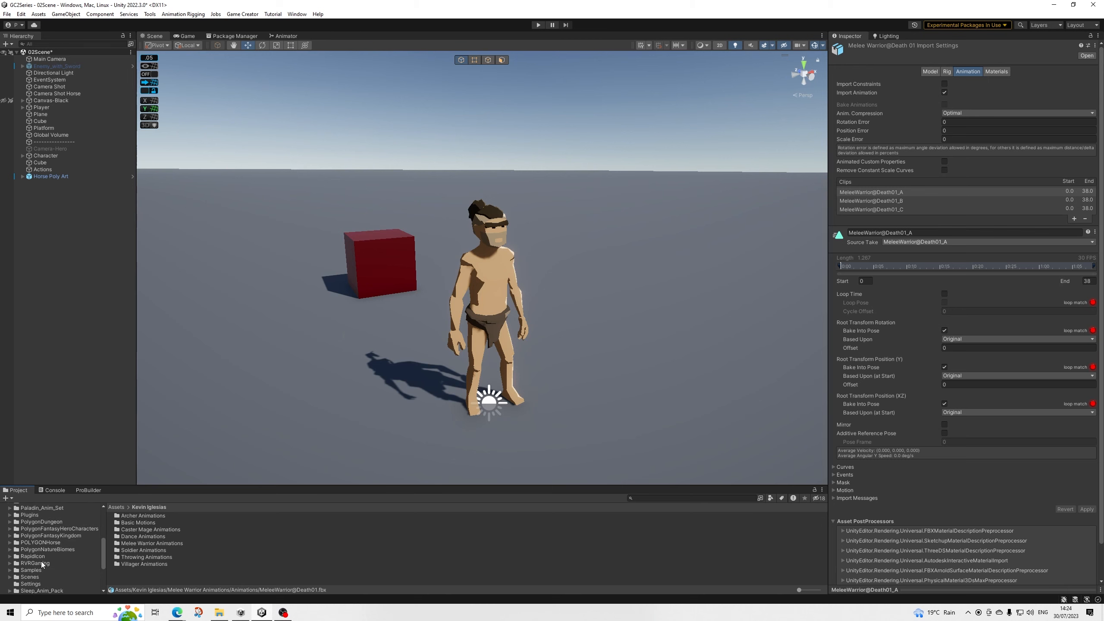
pyautogui.scroll(2, 47, 546)
pyautogui.click(48, 534)
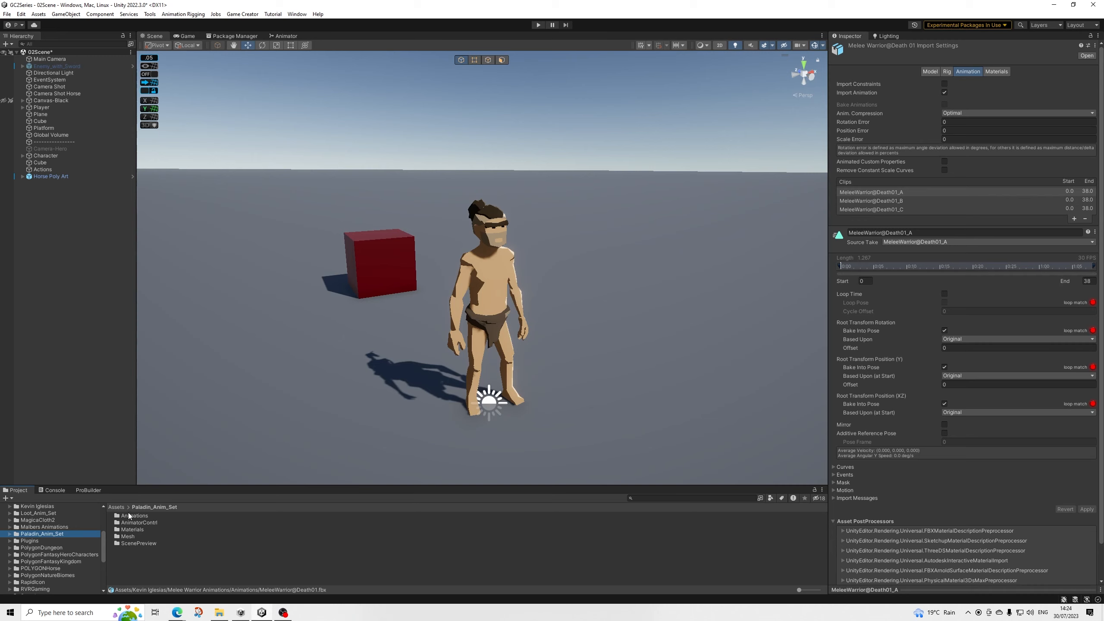
pyautogui.doubleClick(131, 516)
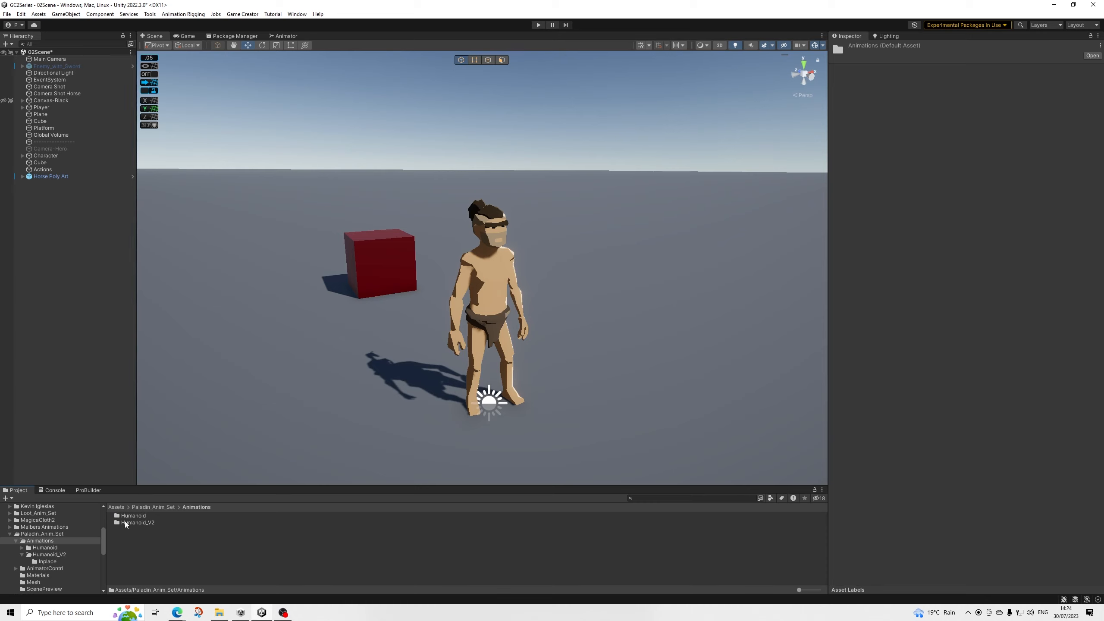
pyautogui.click(41, 548)
pyautogui.scroll(-10, 162, 520)
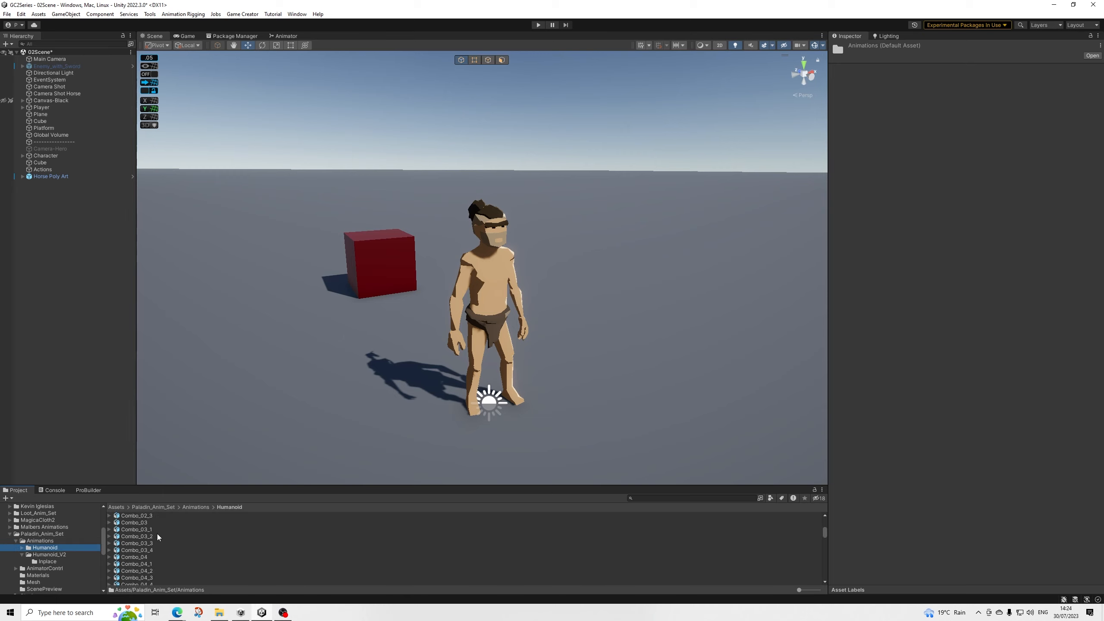
pyautogui.scroll(-4, 157, 537)
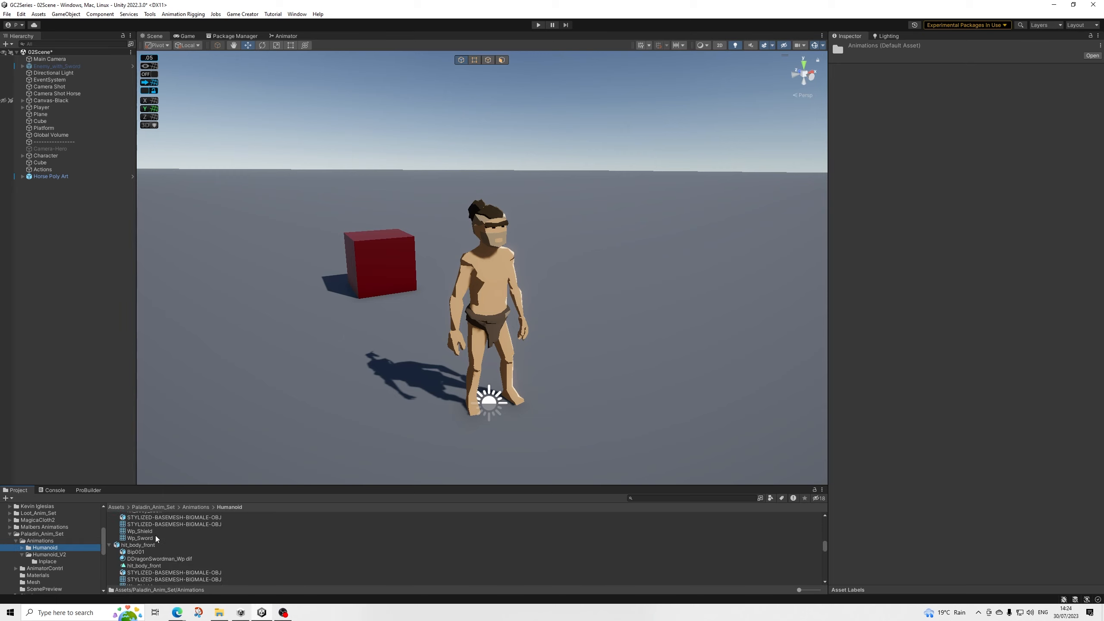
pyautogui.click(145, 544)
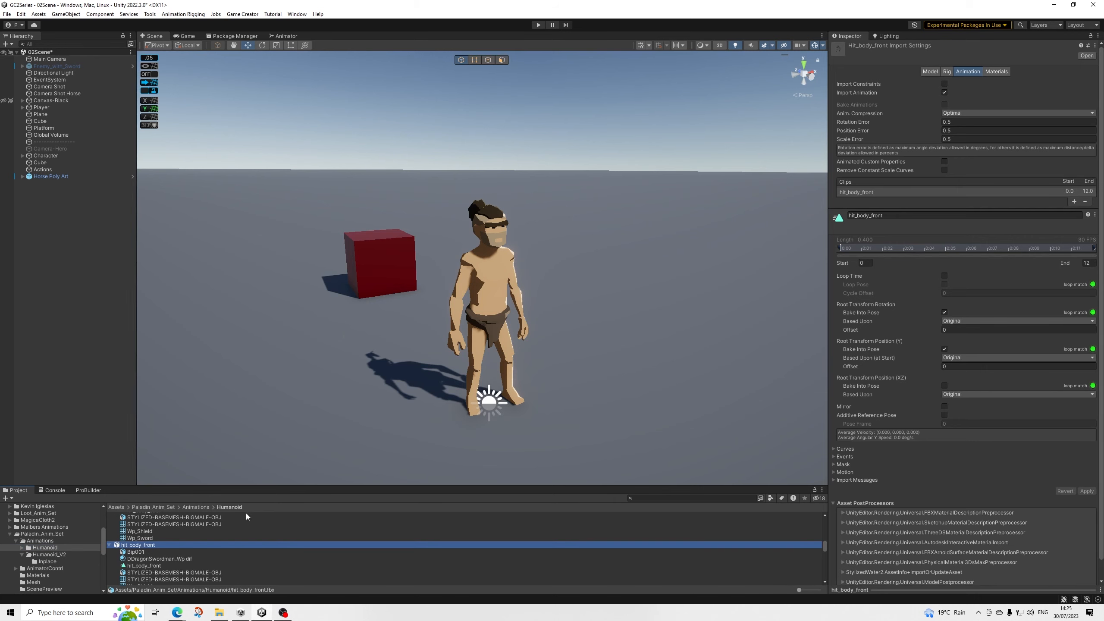
# Step: Find the walk_strafe_front animation in the same Humanoid folder and examine its import settings
pyautogui.scroll(-10, 202, 533)
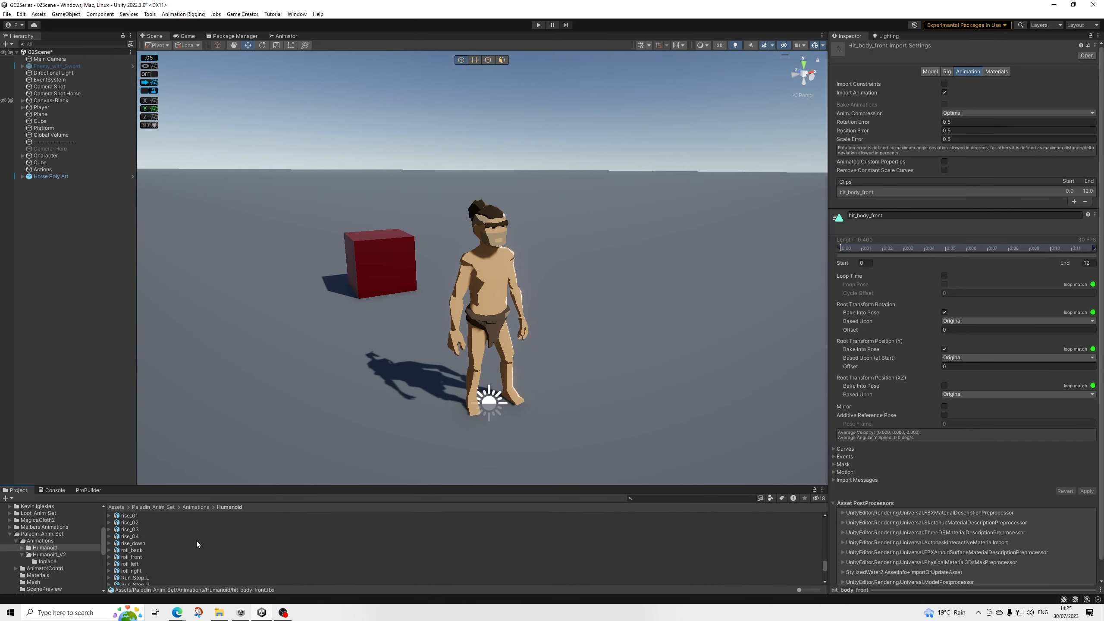
pyautogui.scroll(-10, 198, 545)
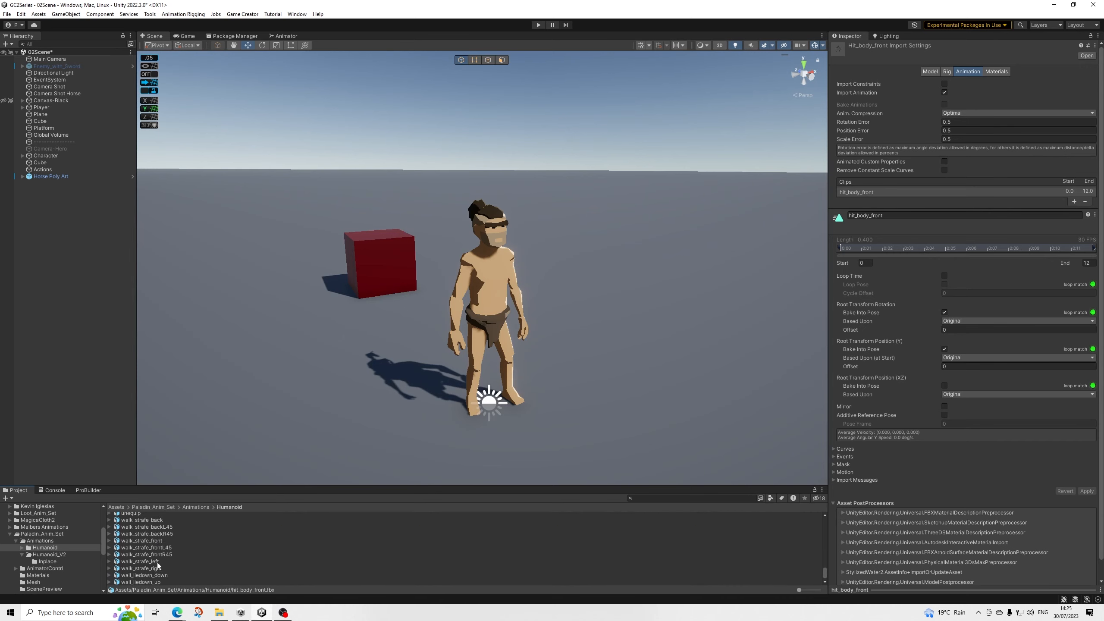
pyautogui.click(149, 542)
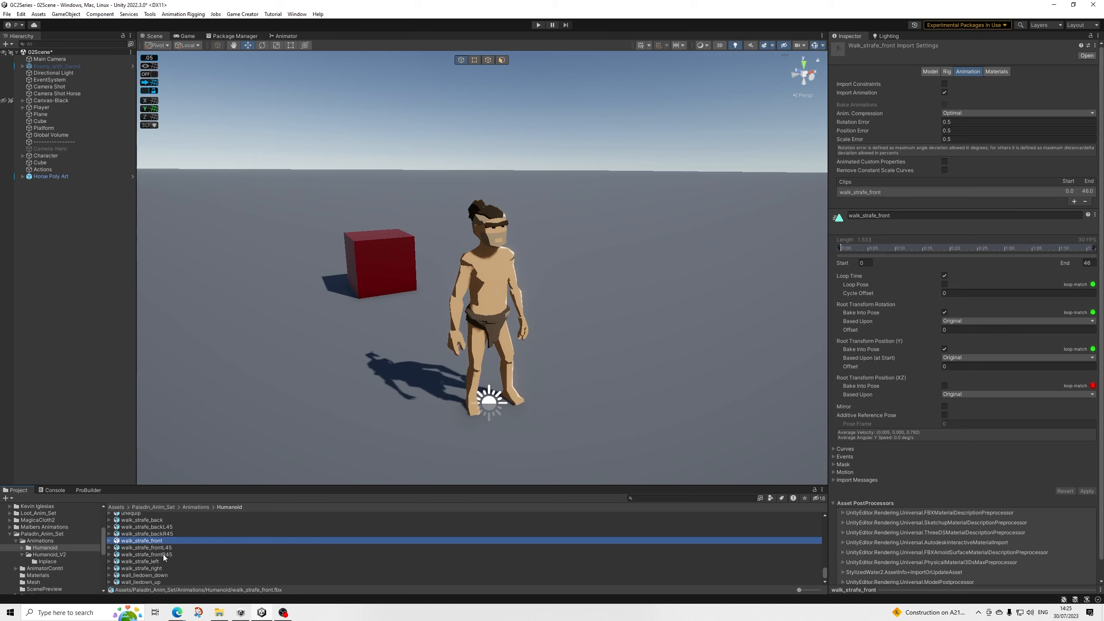
pyautogui.scroll(1, 147, 561)
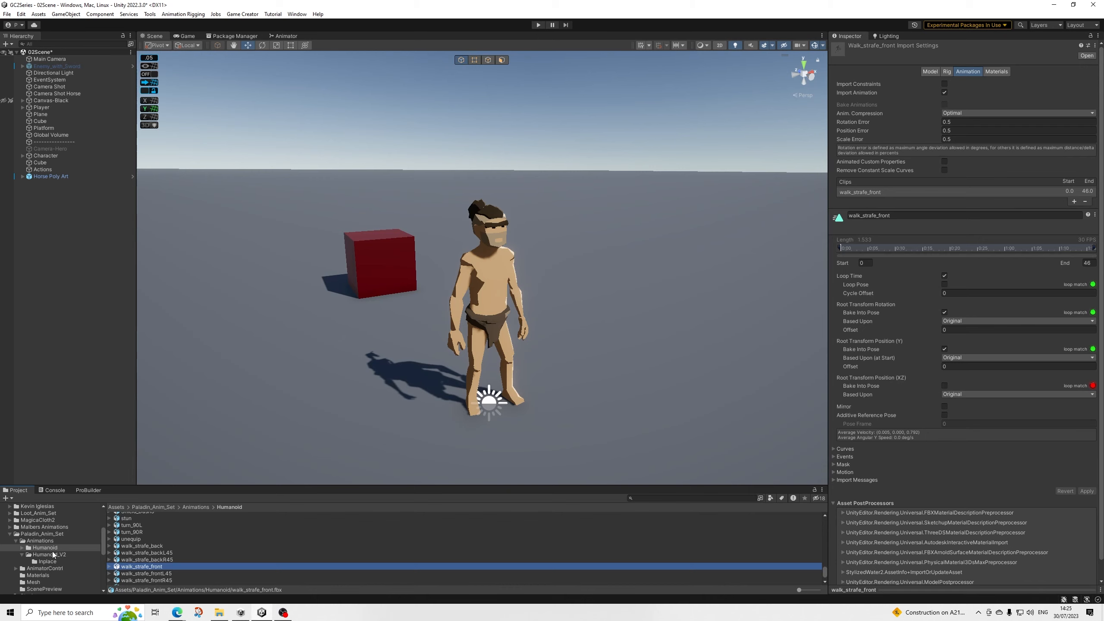
# Step: Open the Inplace subfolder of Humanoid, select walk_strafe_front_inplace, and show its animation preview briefly before collapsing it
pyautogui.click(22, 548)
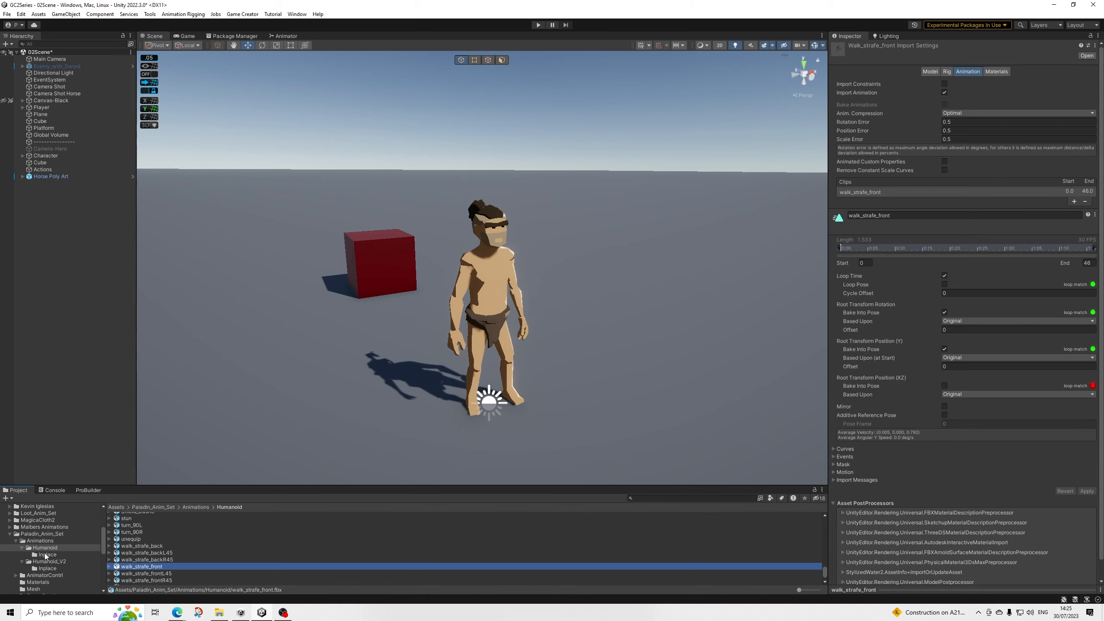
pyautogui.click(50, 555)
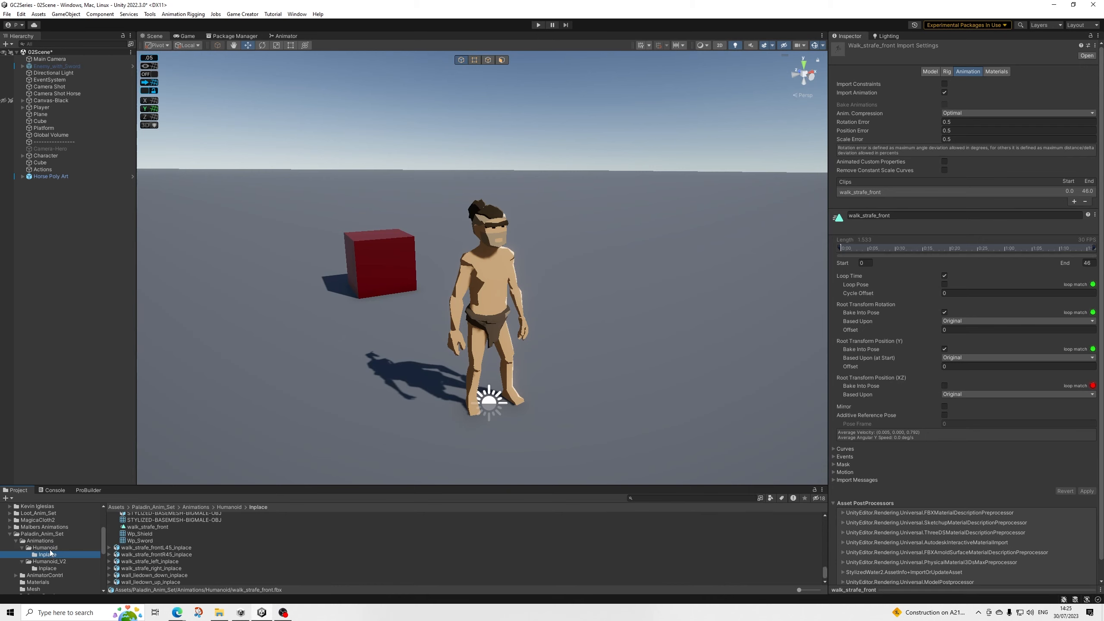
pyautogui.scroll(2, 172, 555)
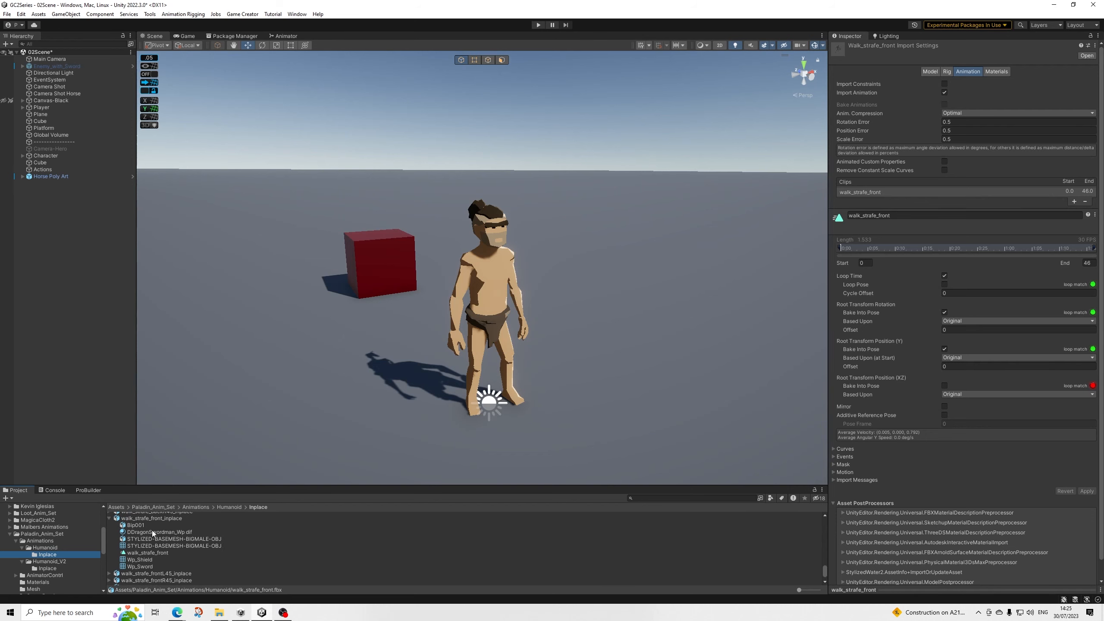
pyautogui.click(166, 519)
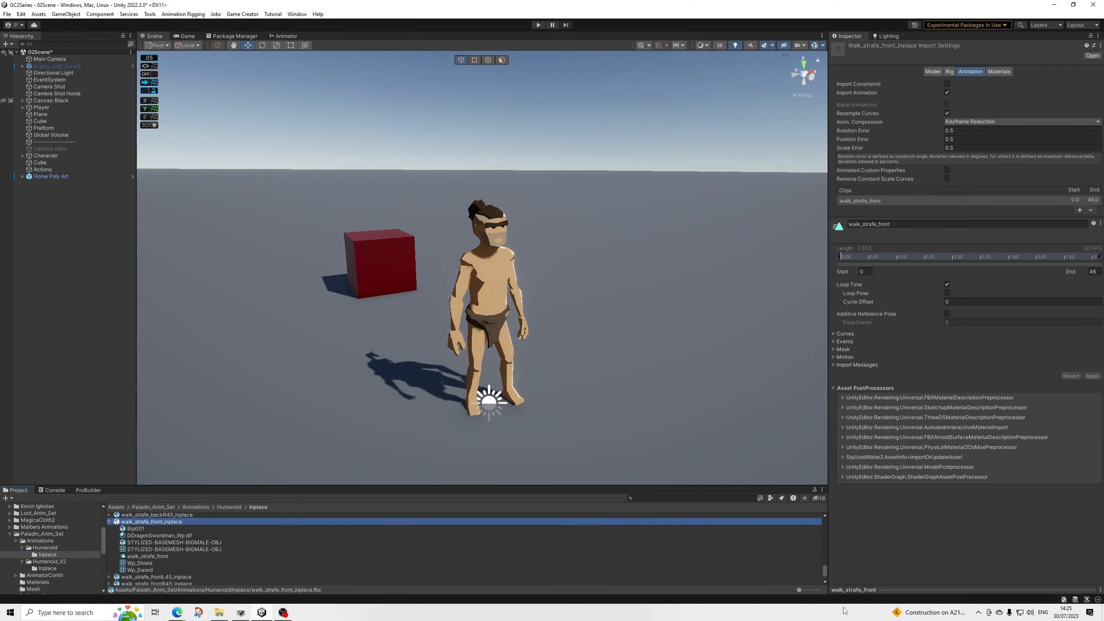
pyautogui.click(853, 589)
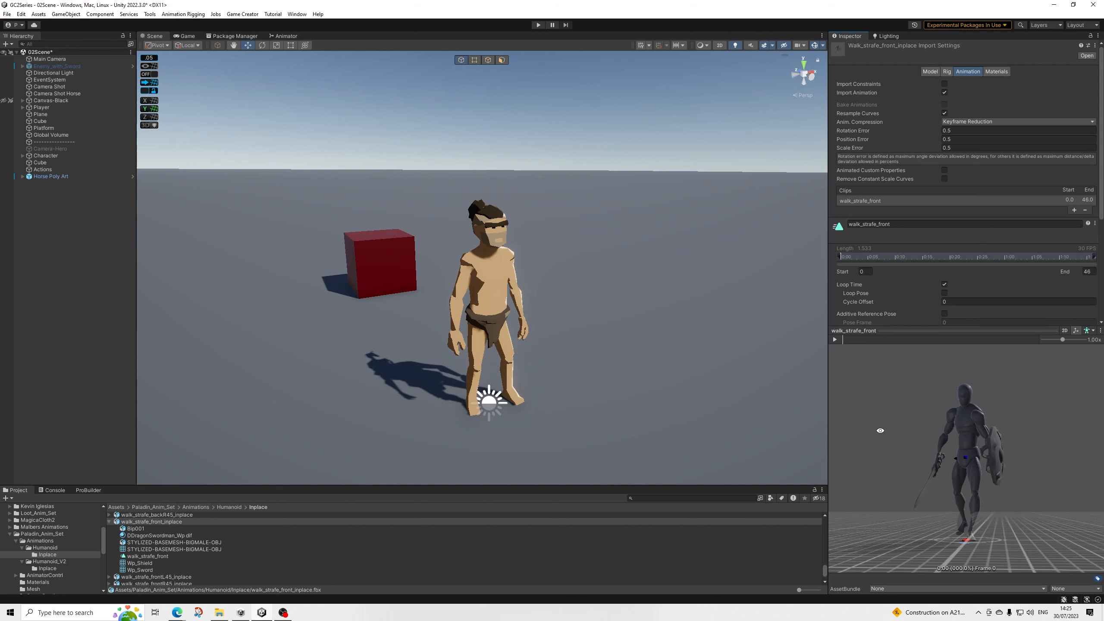
pyautogui.click(937, 329)
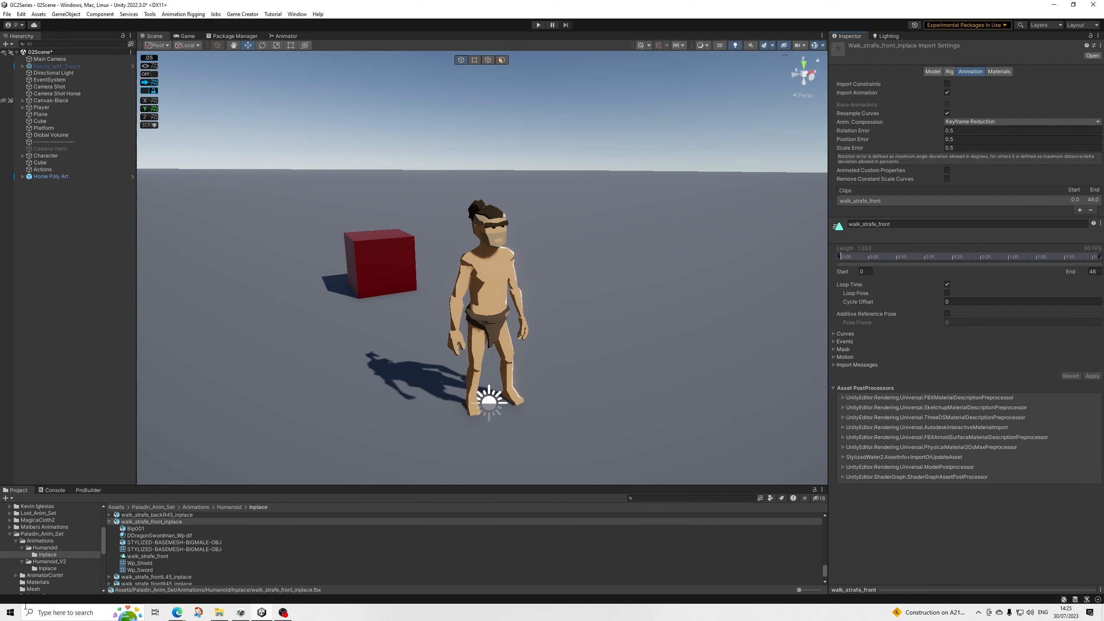
# Step: Return to the Humanoid folder, collapse its subfolders, and examine the import settings of hit_heavy_front
pyautogui.click(22, 548)
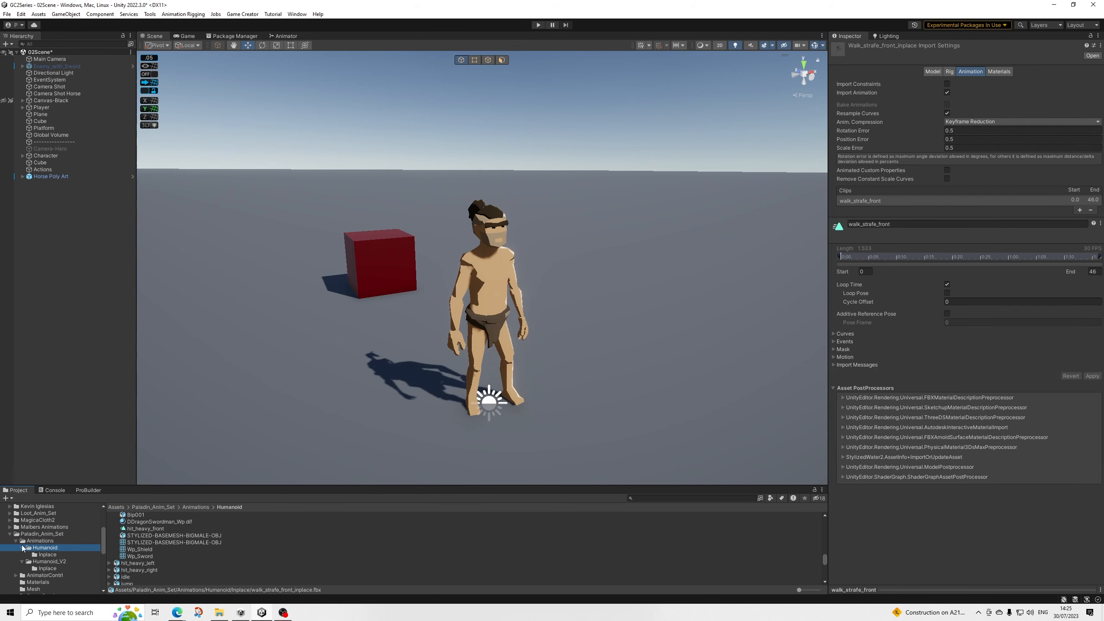
pyautogui.click(23, 548)
pyautogui.click(22, 548)
pyautogui.click(22, 548)
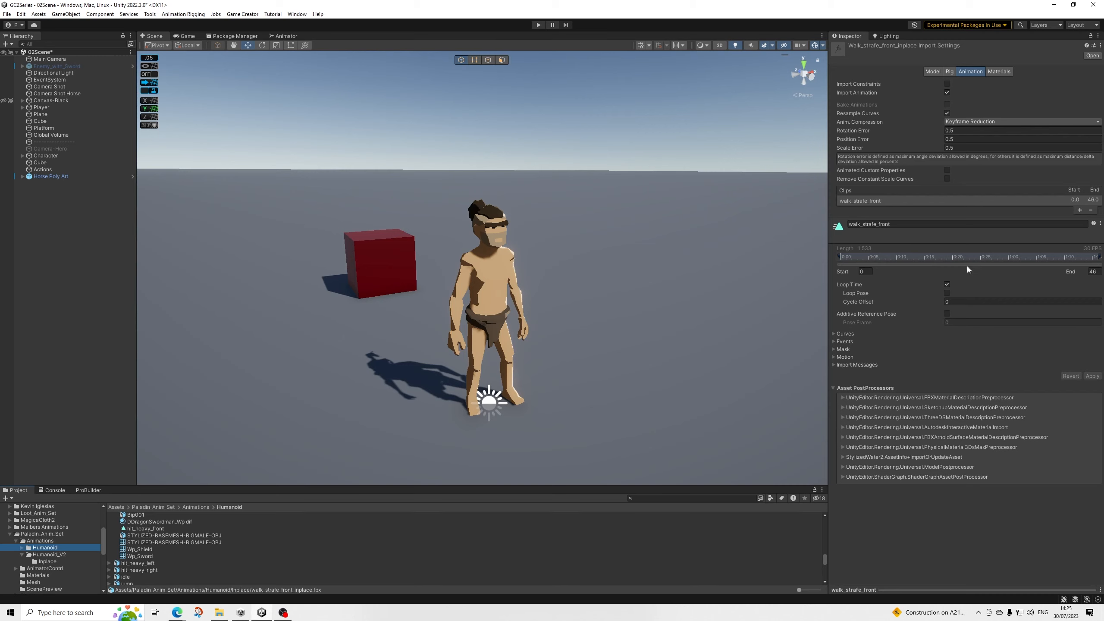
pyautogui.scroll(3, 160, 534)
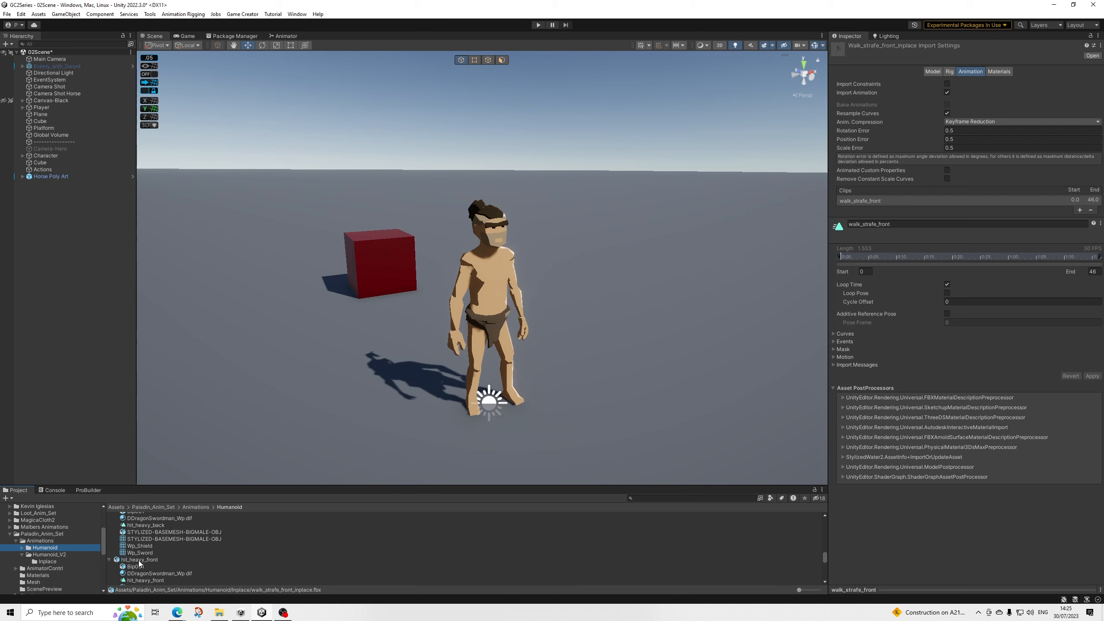
pyautogui.click(140, 561)
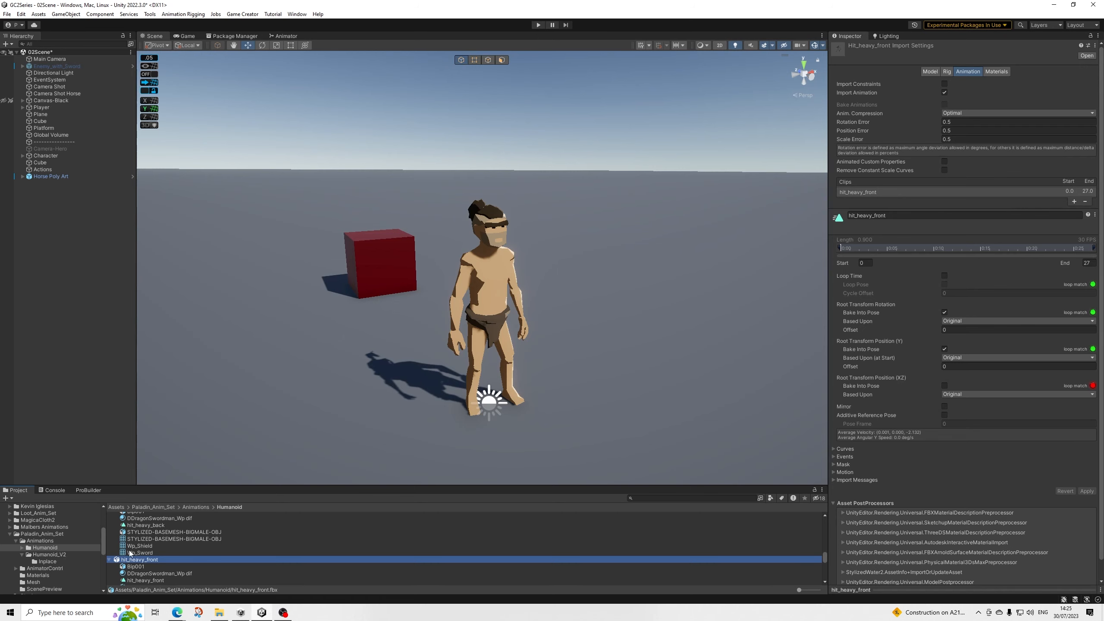
pyautogui.scroll(3, 136, 549)
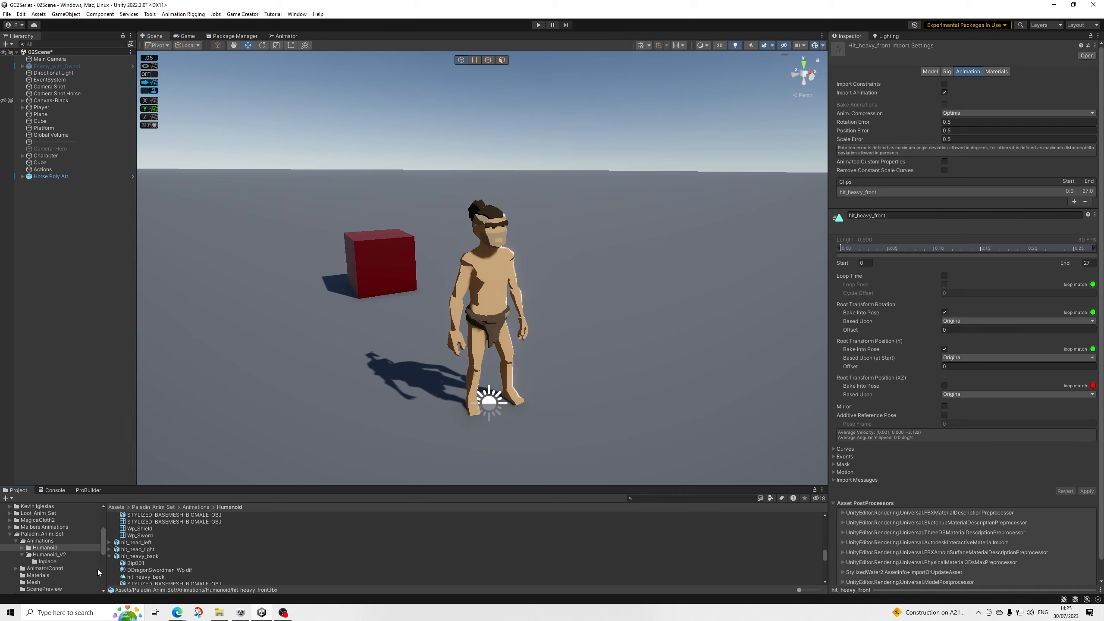
# Step: Collapse the Humanoid_V2, Animations and Paladin_Anim_Set folders and show the top-level contents of Paladin_Anim_Set
pyautogui.click(21, 556)
pyautogui.click(44, 555)
pyautogui.click(40, 549)
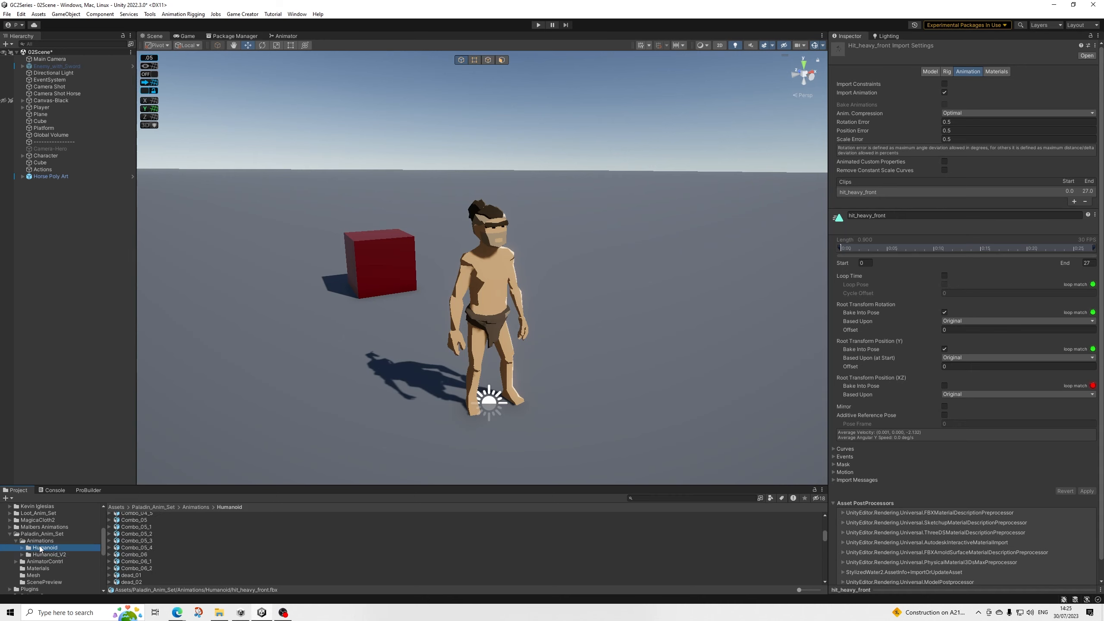
pyautogui.scroll(3, 32, 559)
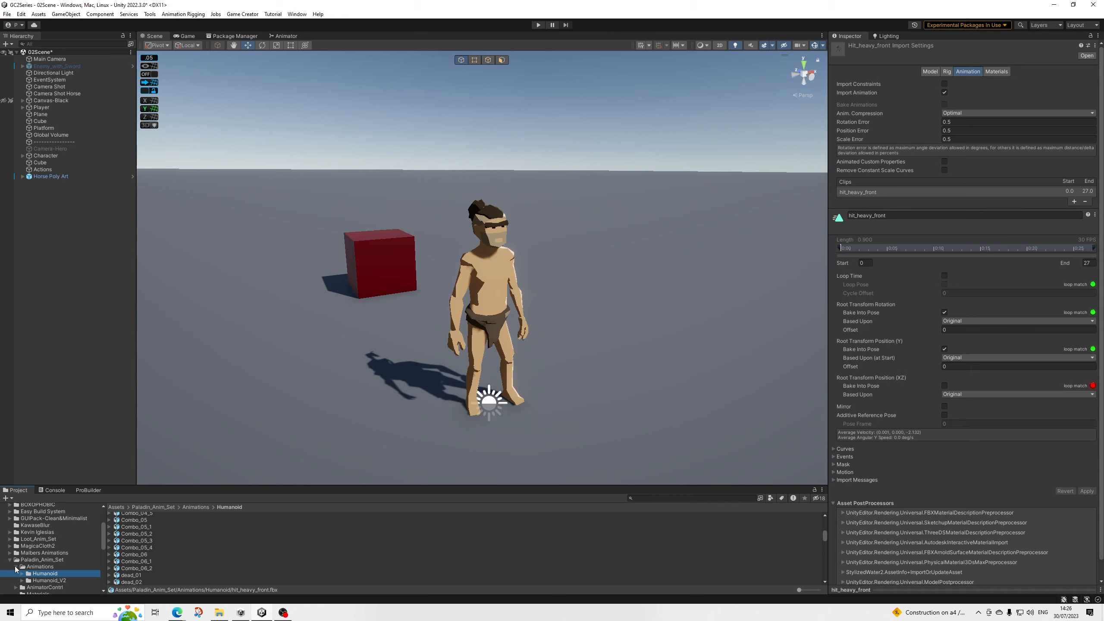
pyautogui.click(16, 566)
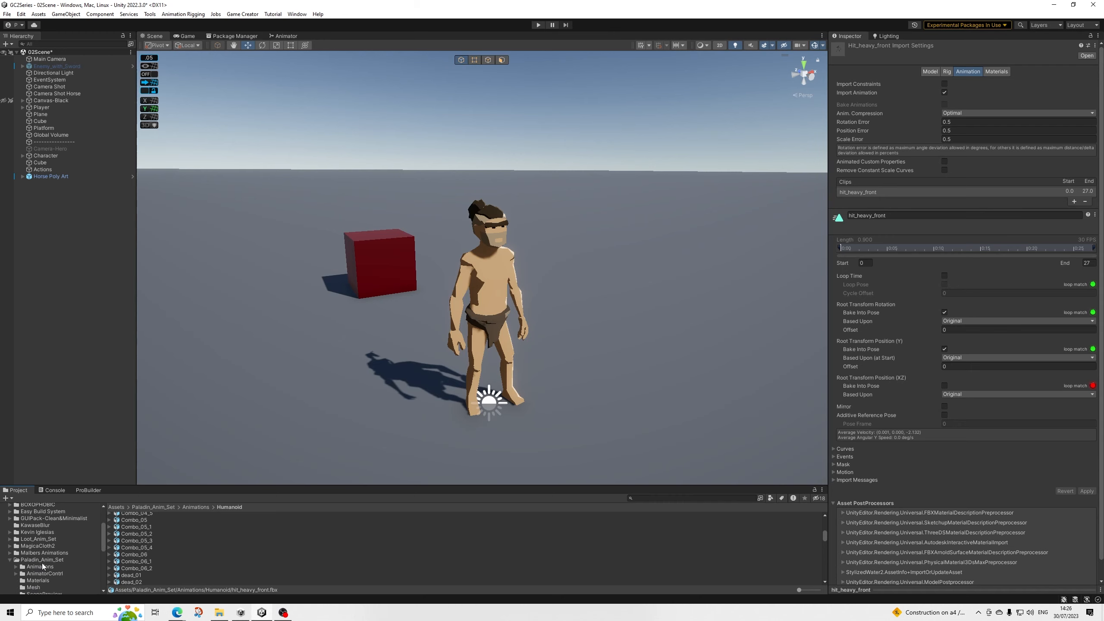
pyautogui.click(16, 561)
pyautogui.click(9, 561)
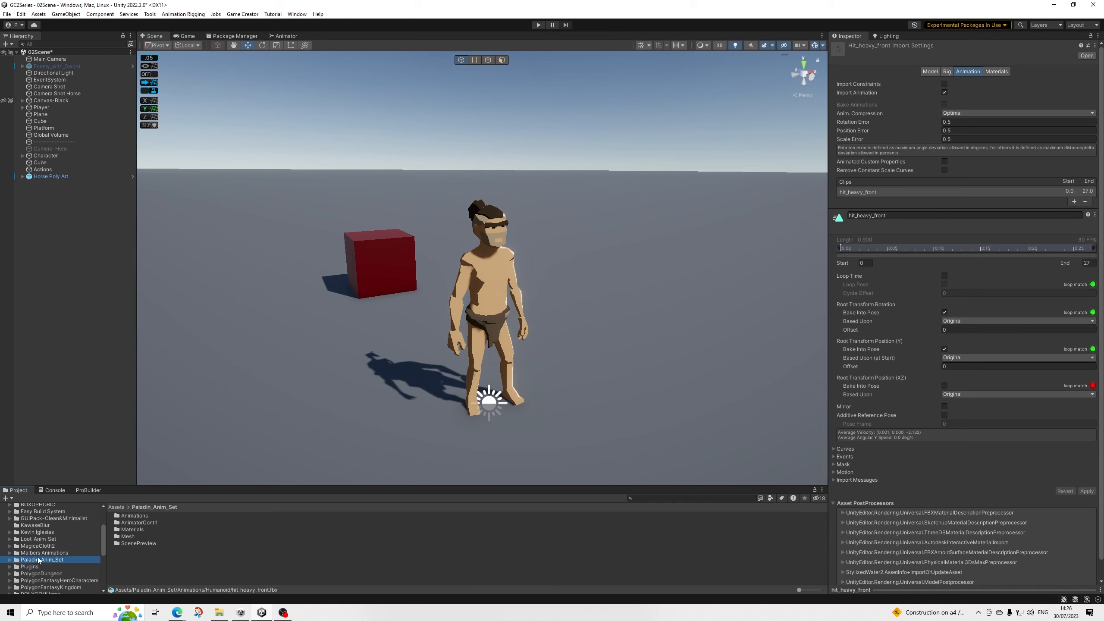
pyautogui.scroll(3, 49, 558)
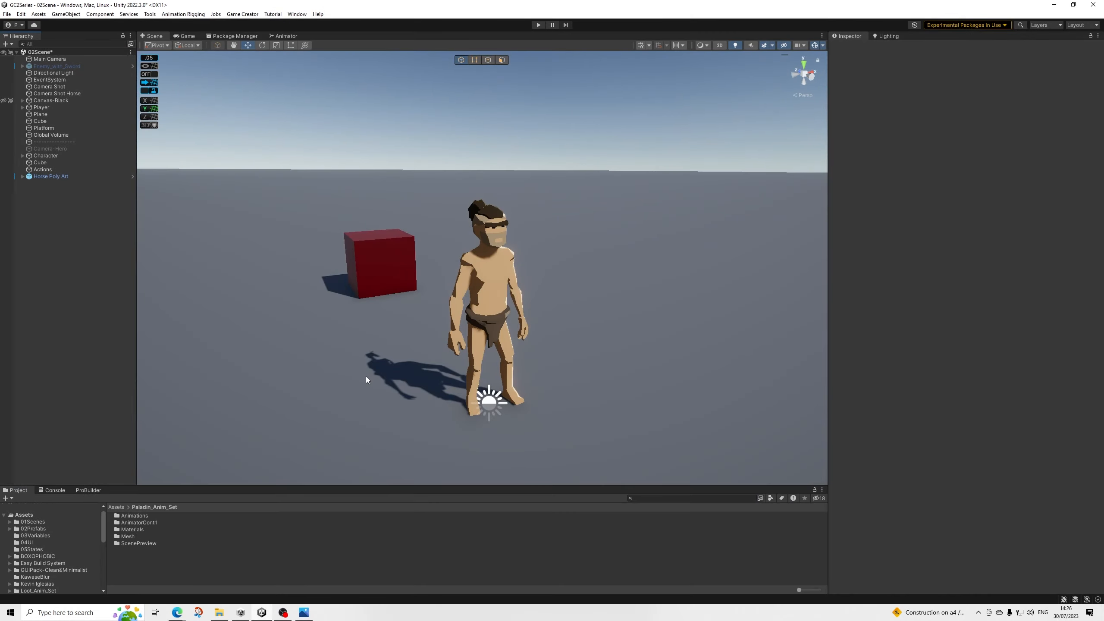
# Step: Create a folder named 06Combat directly under Assets
pyautogui.rightClick(28, 513)
pyautogui.moveTo(152, 270)
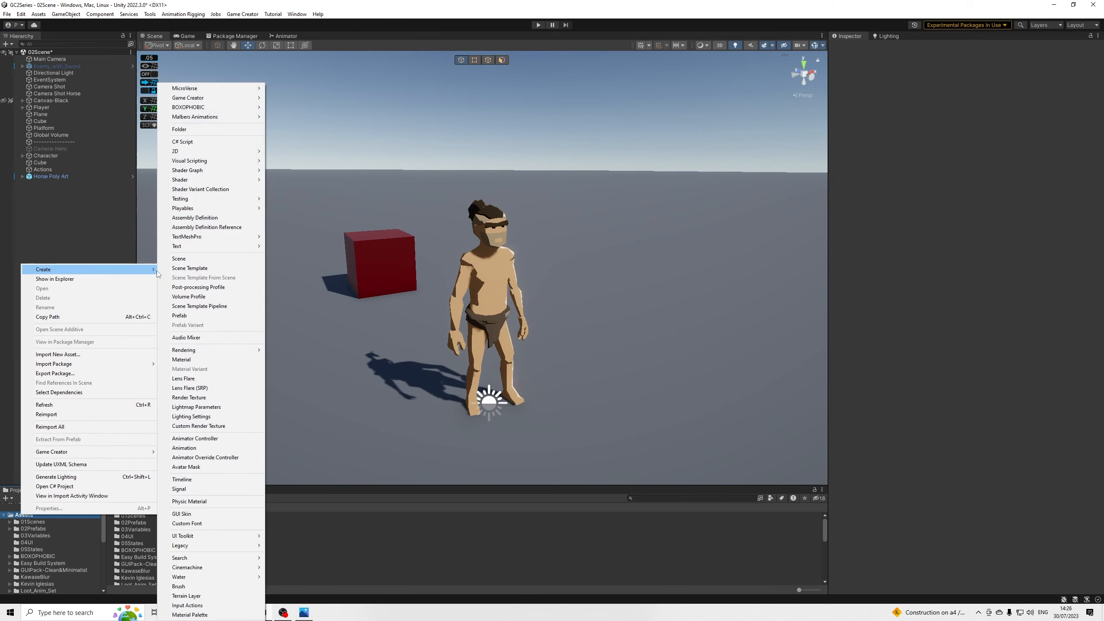
pyautogui.click(180, 129)
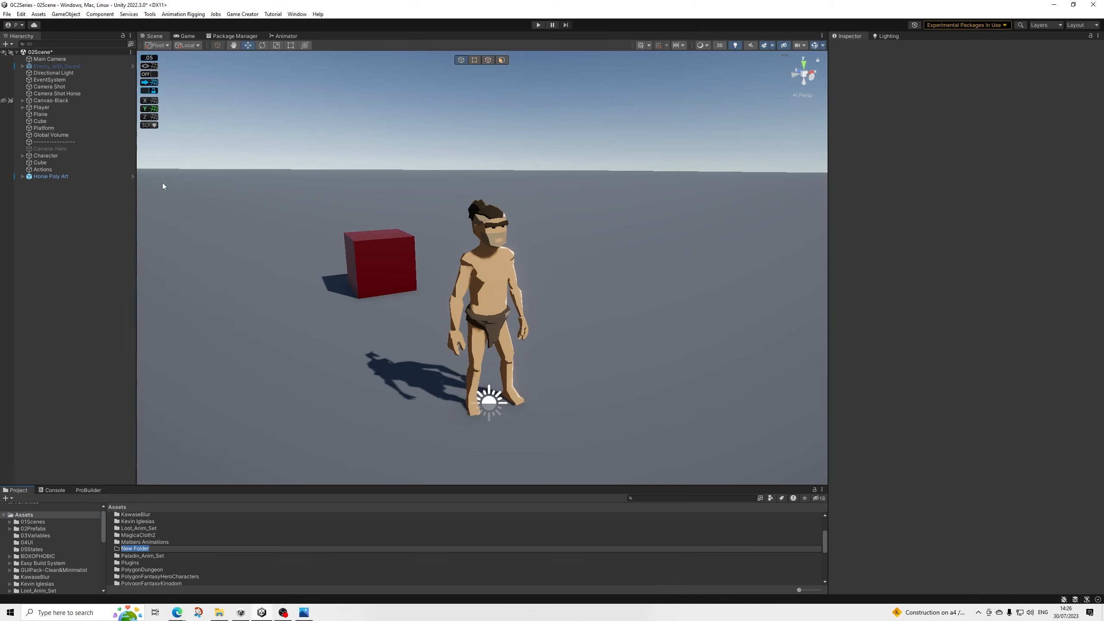
pyautogui.write('06Combat')
pyautogui.press('Return')
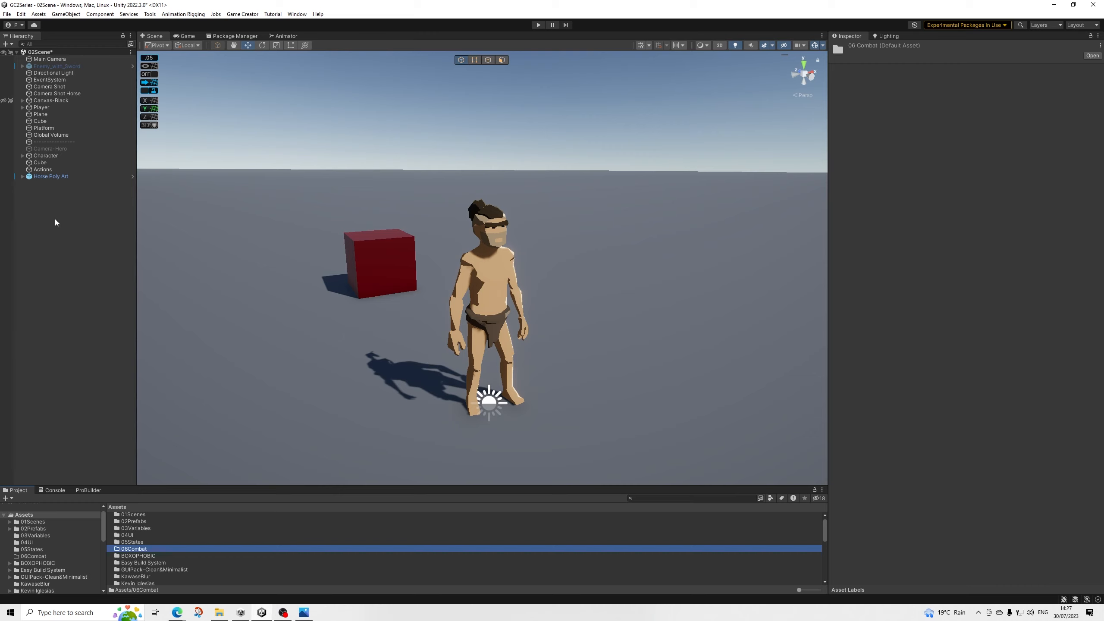
# Step: Open the 06Combat folder and create a subfolder named SwordShield in it
pyautogui.click(129, 549)
pyautogui.press('Return')
pyautogui.doubleClick(137, 548)
pyautogui.rightClick(140, 539)
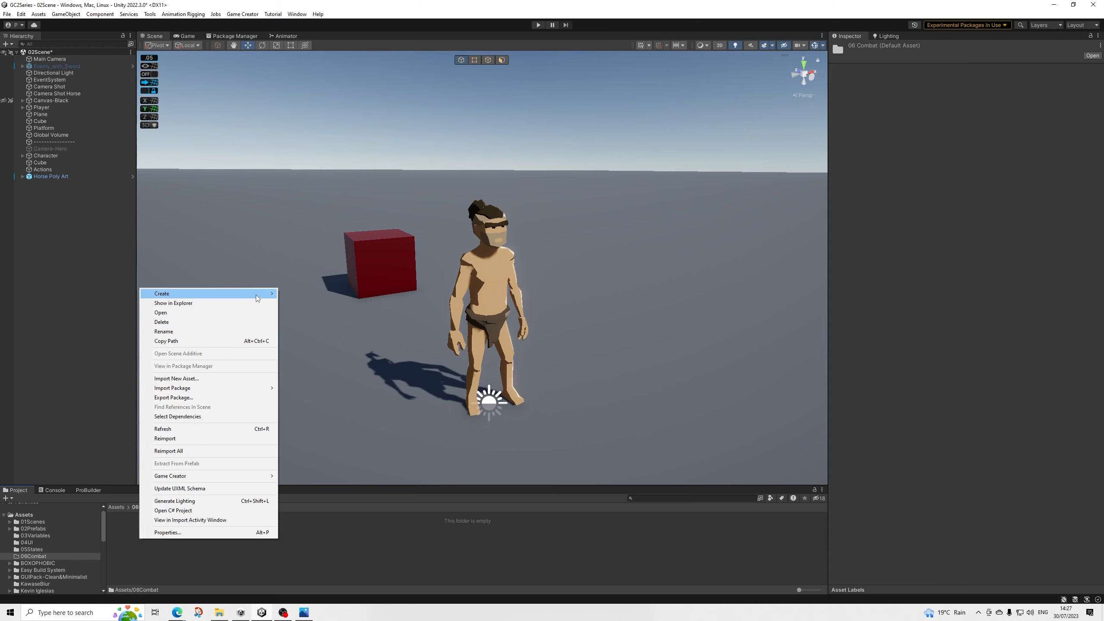
pyautogui.moveTo(255, 294)
pyautogui.click(305, 129)
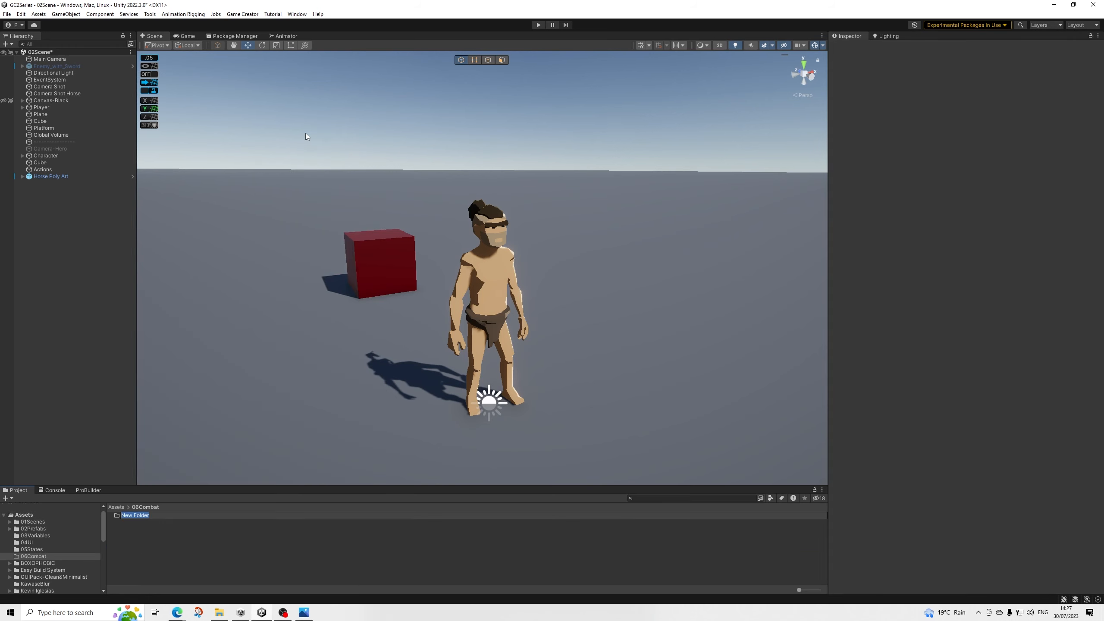
pyautogui.write('SwordShield')
pyautogui.press('Return')
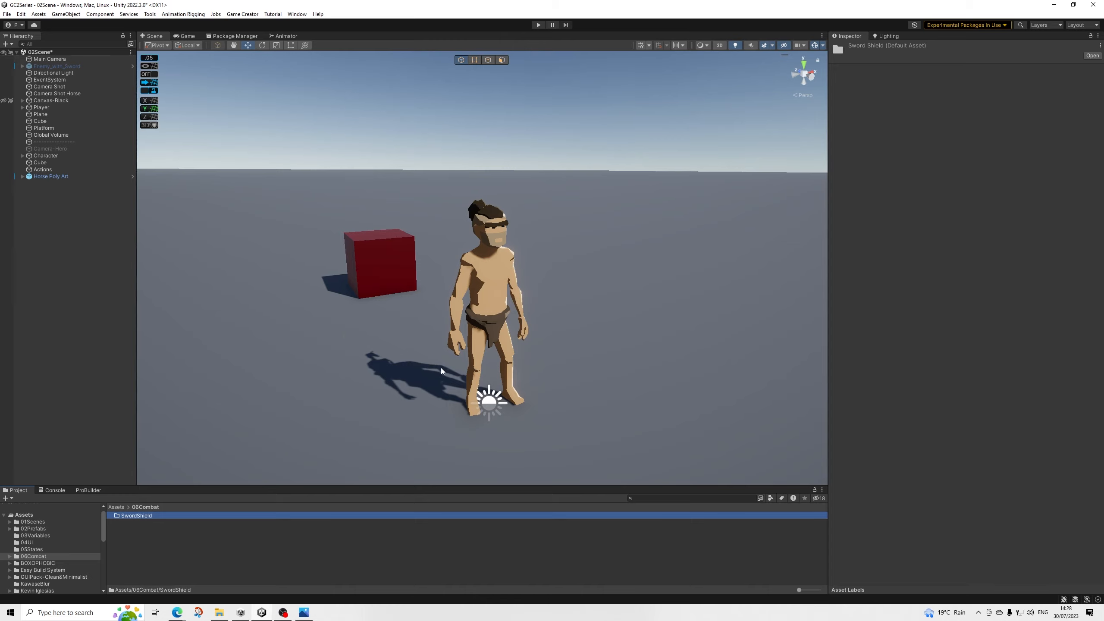
# Step: Create a Game Creator global Name Variables asset named CombatGlobal in the 06Combat folder
pyautogui.rightClick(120, 539)
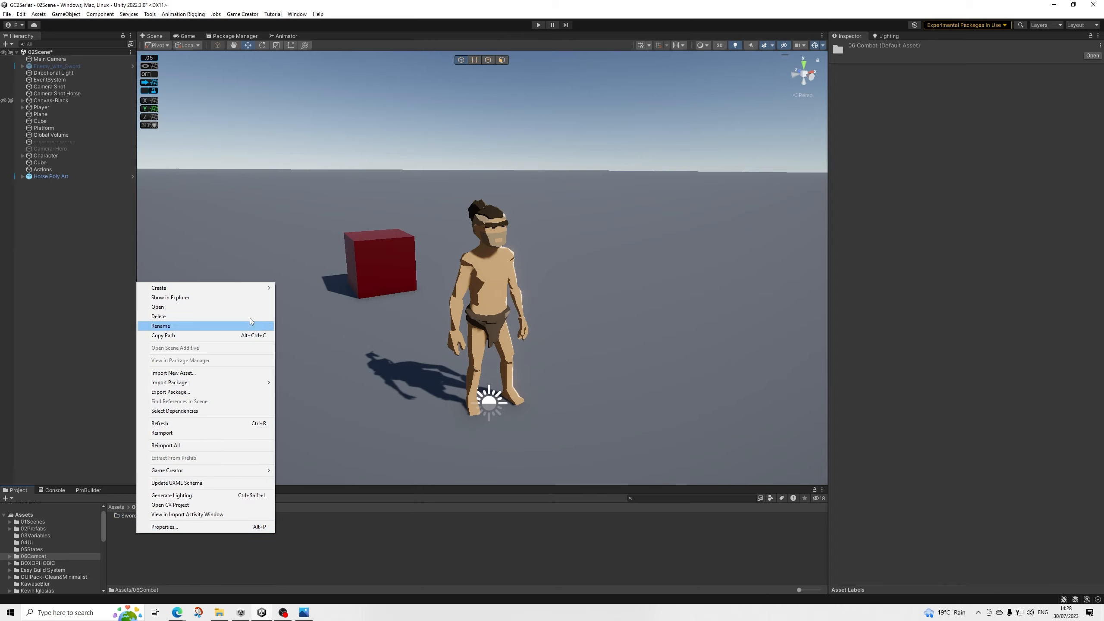
pyautogui.moveTo(260, 287)
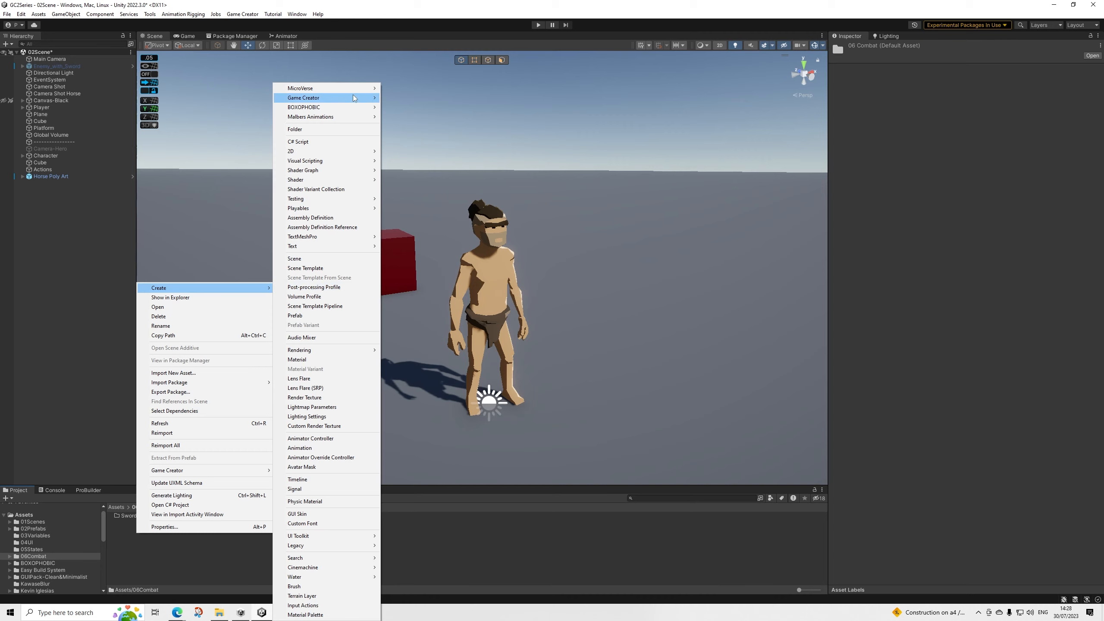
pyautogui.moveTo(353, 96)
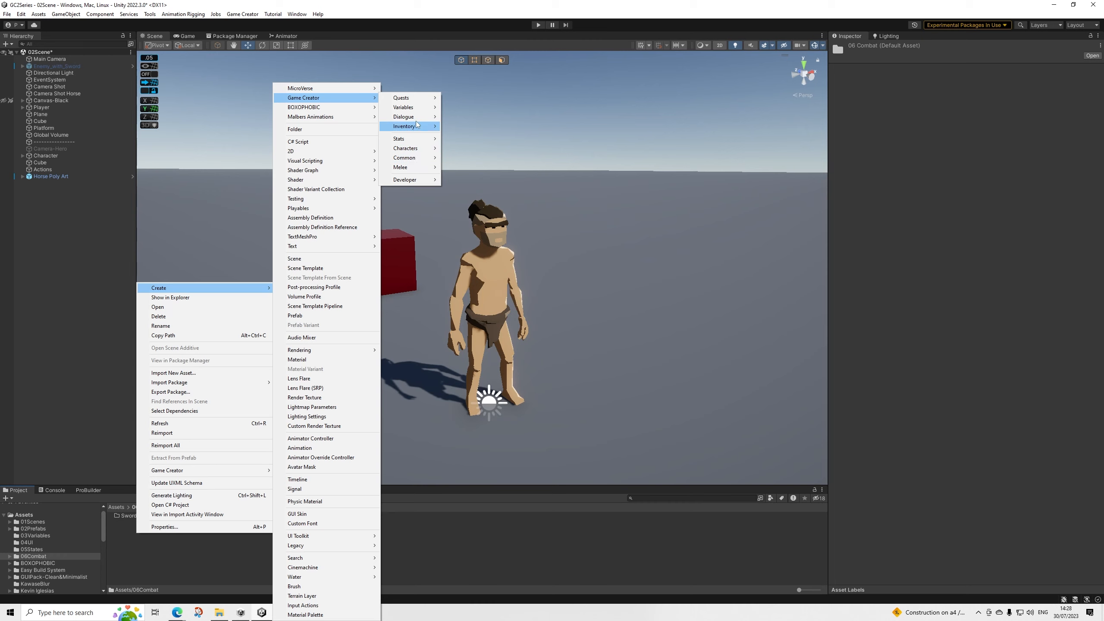
pyautogui.moveTo(418, 109)
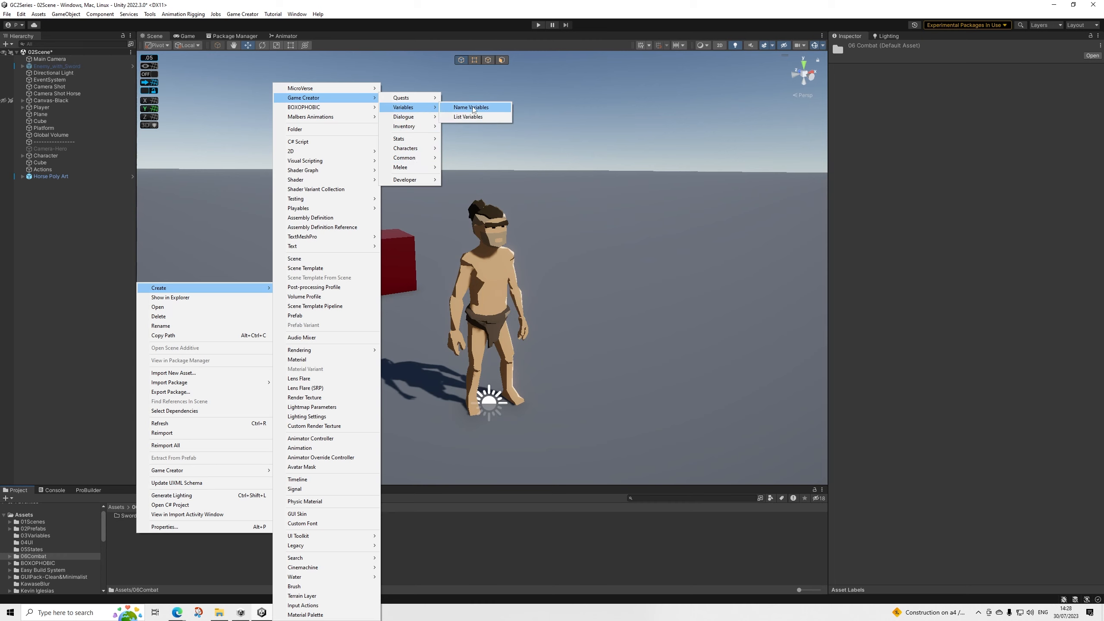
pyautogui.click(473, 108)
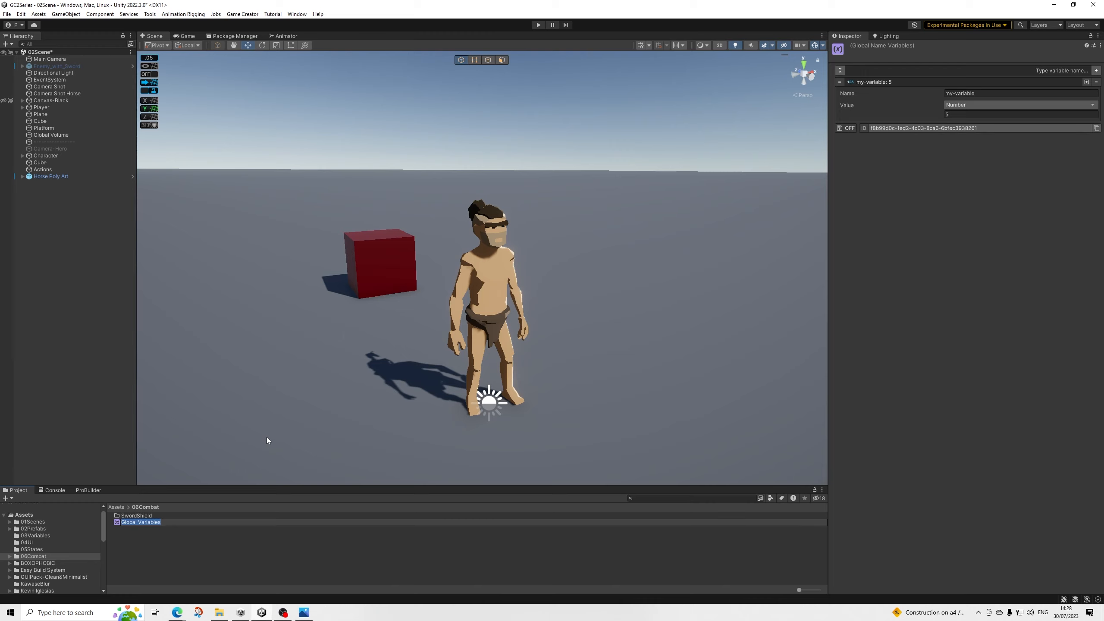
pyautogui.write('Global')
pyautogui.press('Home')
pyautogui.write('Combat')
pyautogui.press('Return')
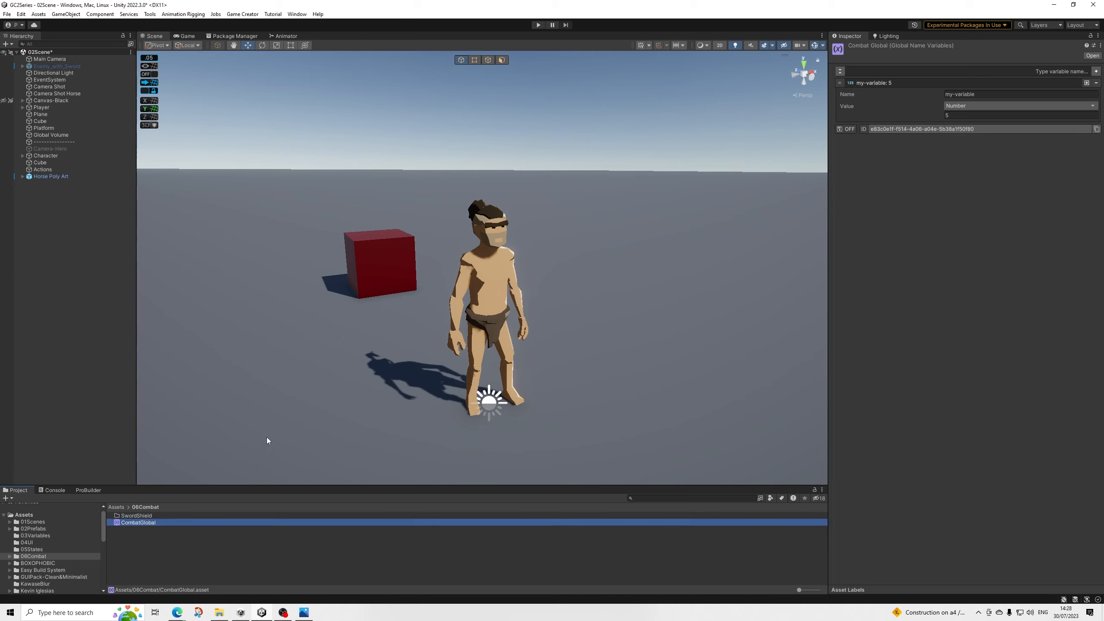
# Step: Remove the default my-variable entry from CombatGlobal and add a new variable named Archetype
pyautogui.click(1096, 84)
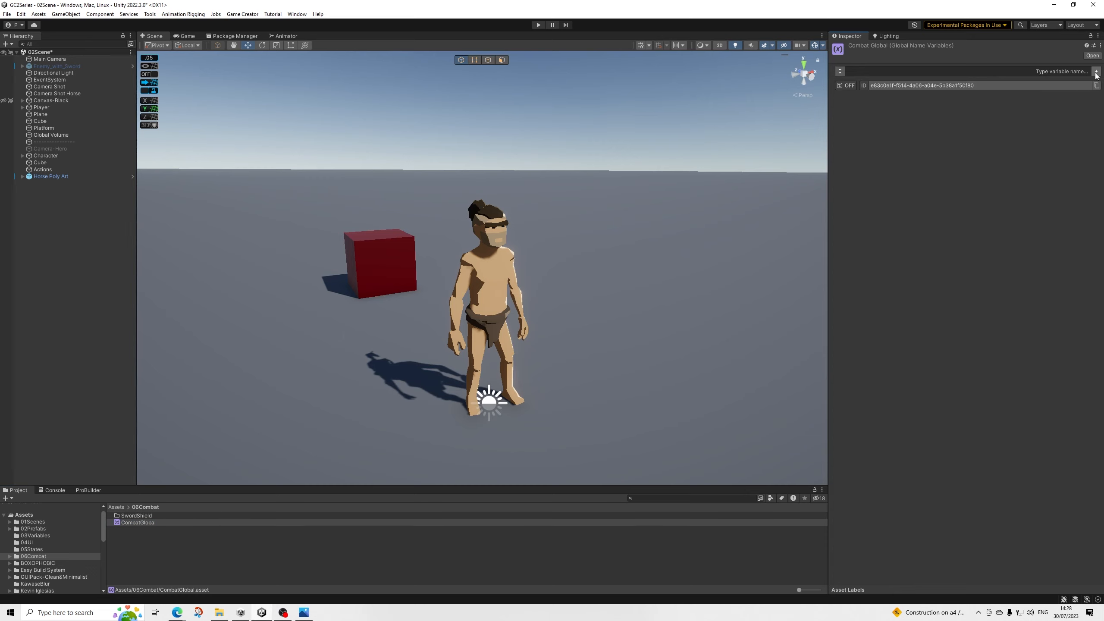
pyautogui.click(1096, 71)
pyautogui.click(983, 96)
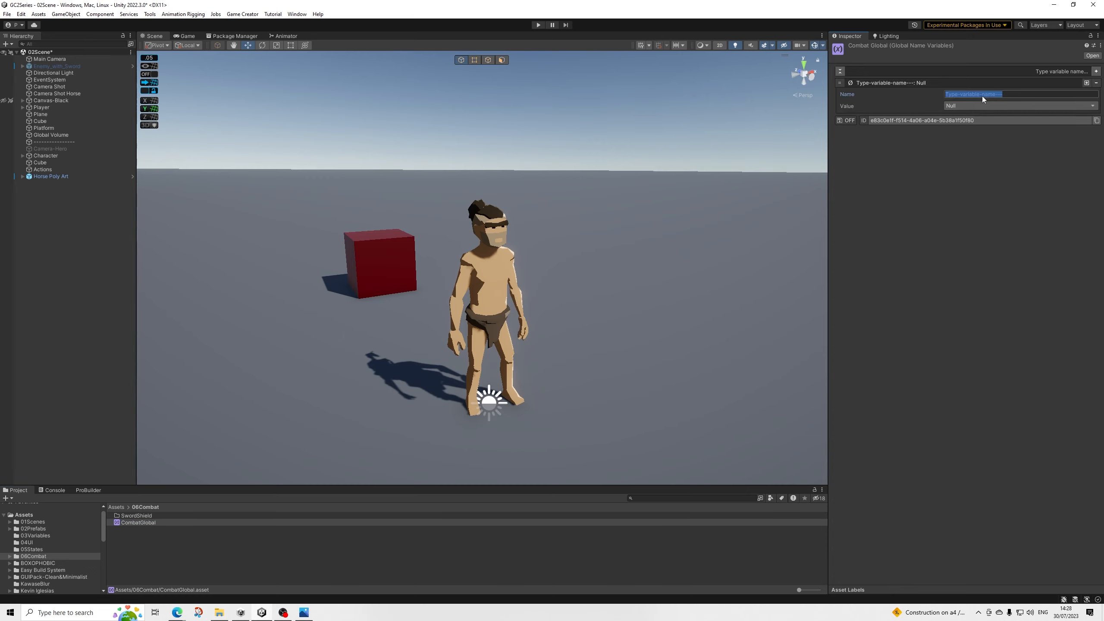
pyautogui.write('Arche')
pyautogui.write('tyto')
pyautogui.press('BackSpace')
pyautogui.press('BackSpace')
pyautogui.write('pe')
# Step: Make the Archetype variable a String with the value SwordShield
pyautogui.click(961, 106)
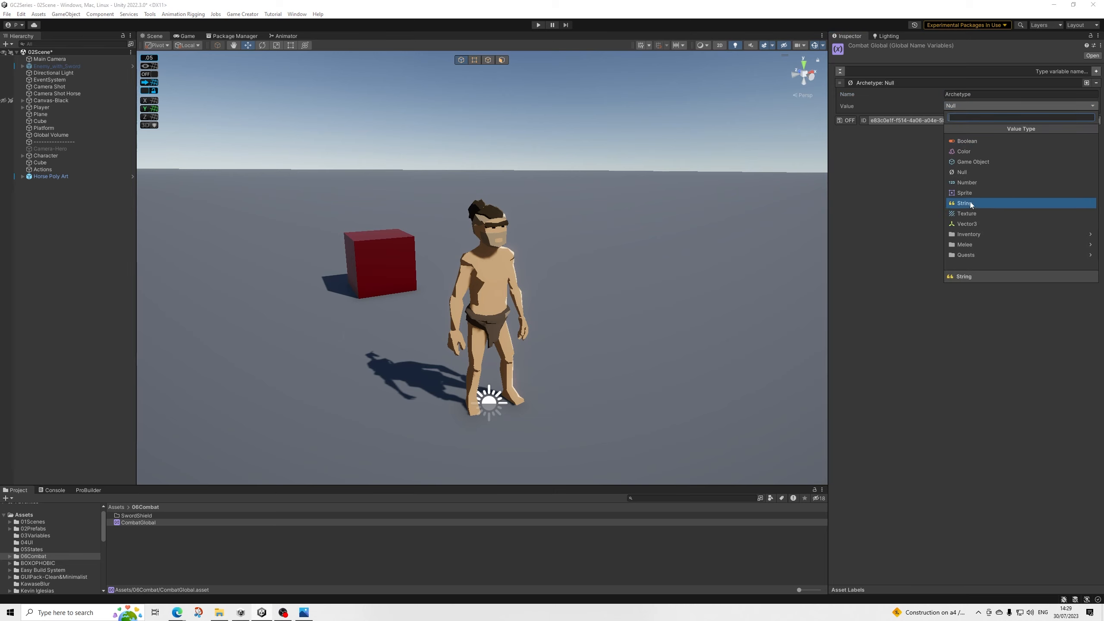
pyautogui.click(969, 203)
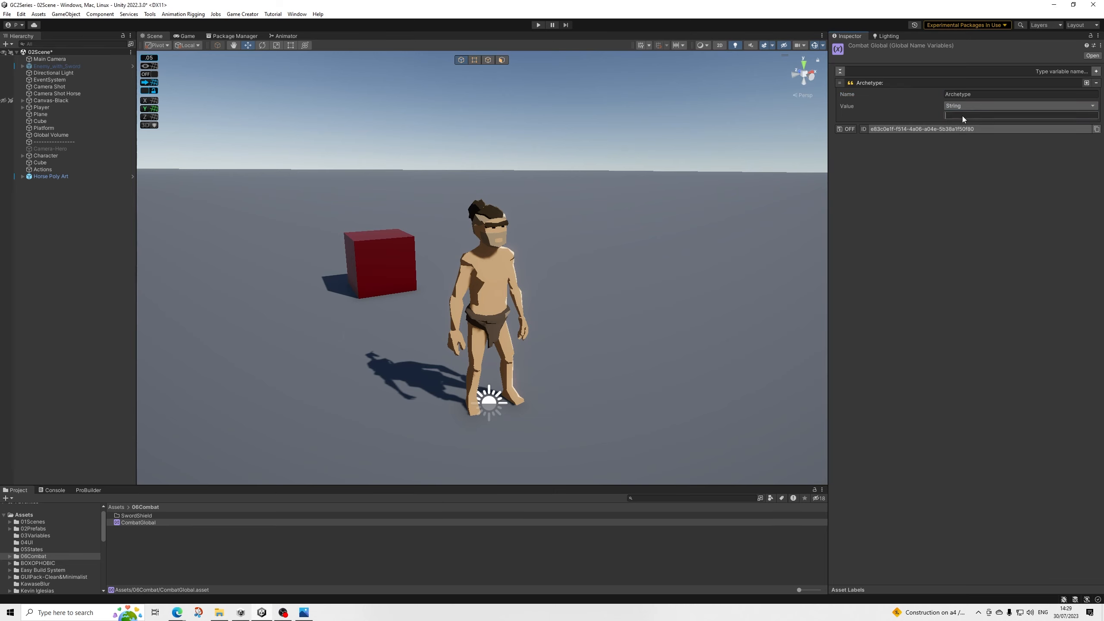
pyautogui.click(962, 115)
pyautogui.write('SwordShield')
# Step: Add a Game Object variable named Melee-Weapon to CombatGlobal
pyautogui.click(1097, 71)
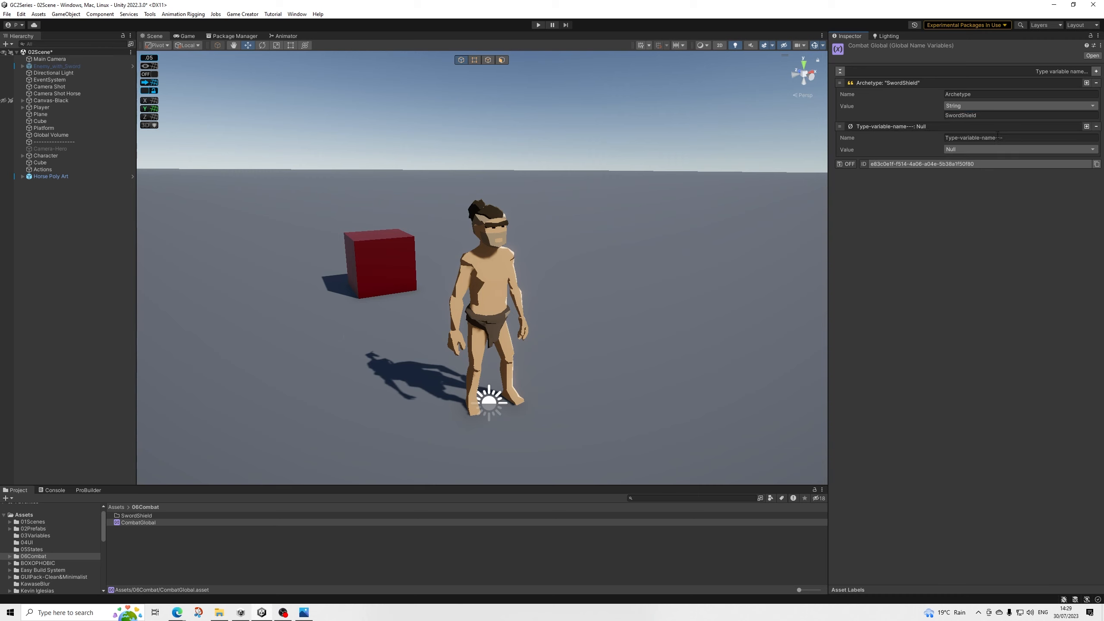
pyautogui.click(962, 150)
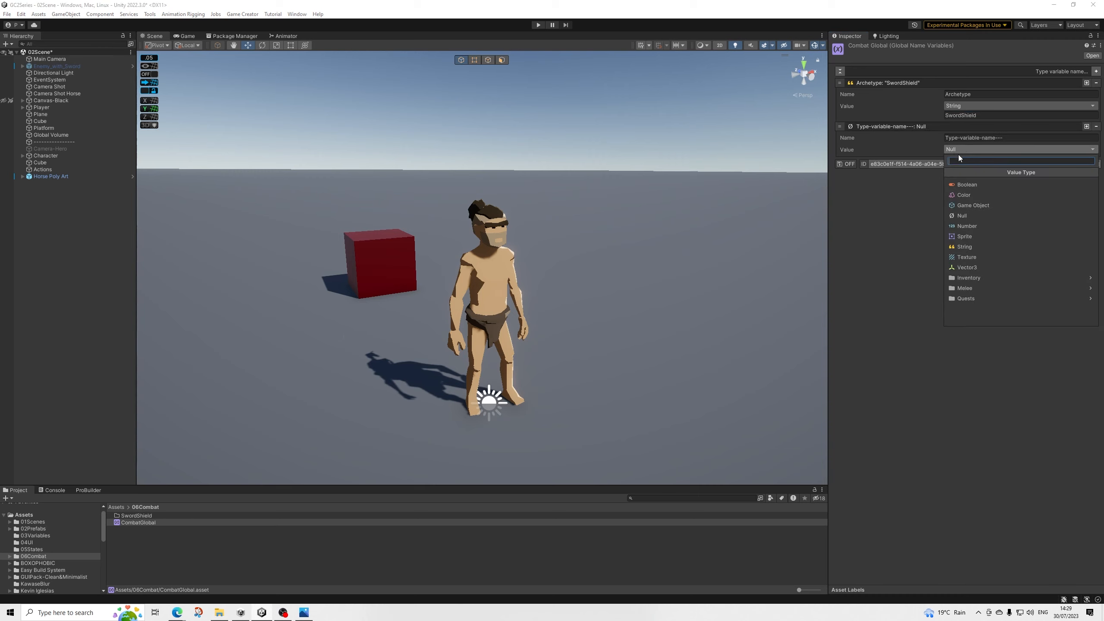
pyautogui.click(970, 205)
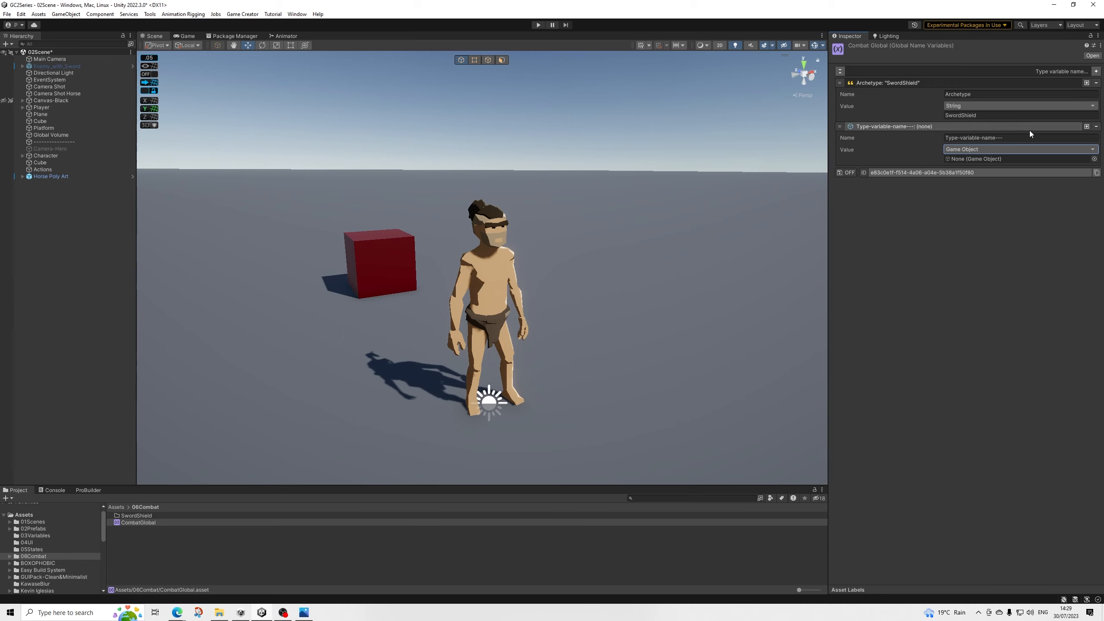
pyautogui.click(1014, 138)
pyautogui.write('M')
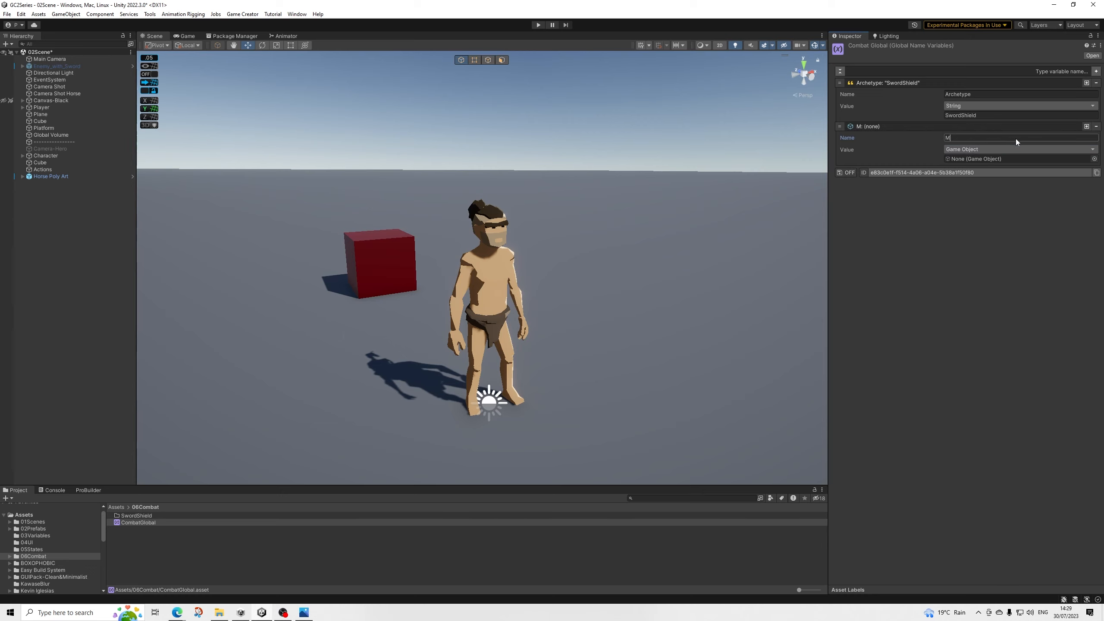
pyautogui.write('elee-Weapon')
# Step: Add another Game Object variable named Melee-Shield to CombatGlobal
pyautogui.click(1095, 71)
pyautogui.click(961, 191)
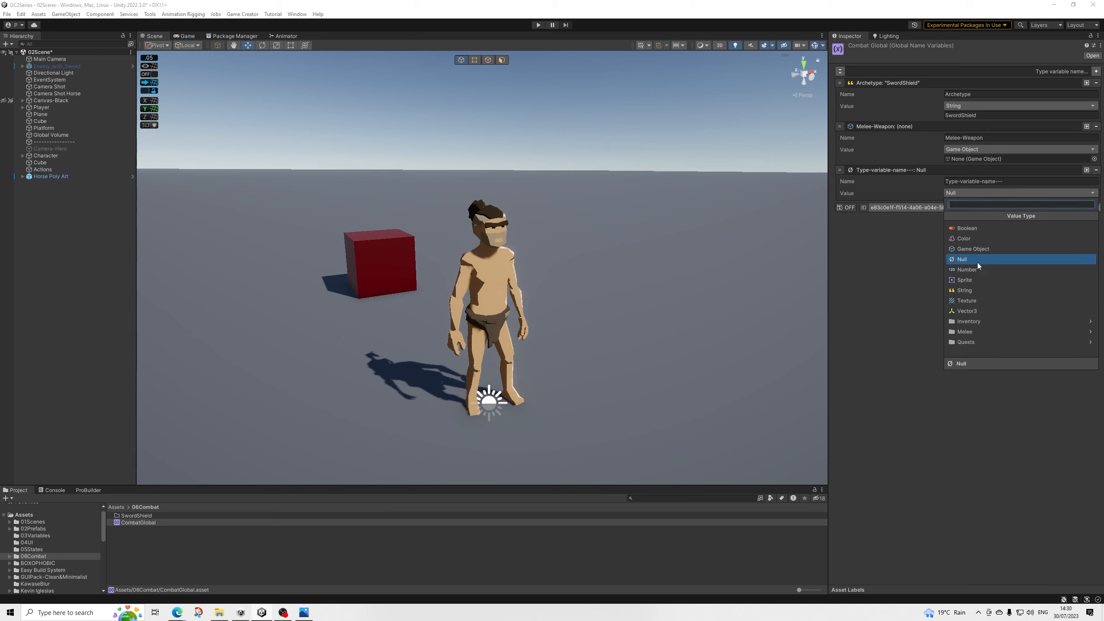
pyautogui.click(979, 248)
pyautogui.click(980, 184)
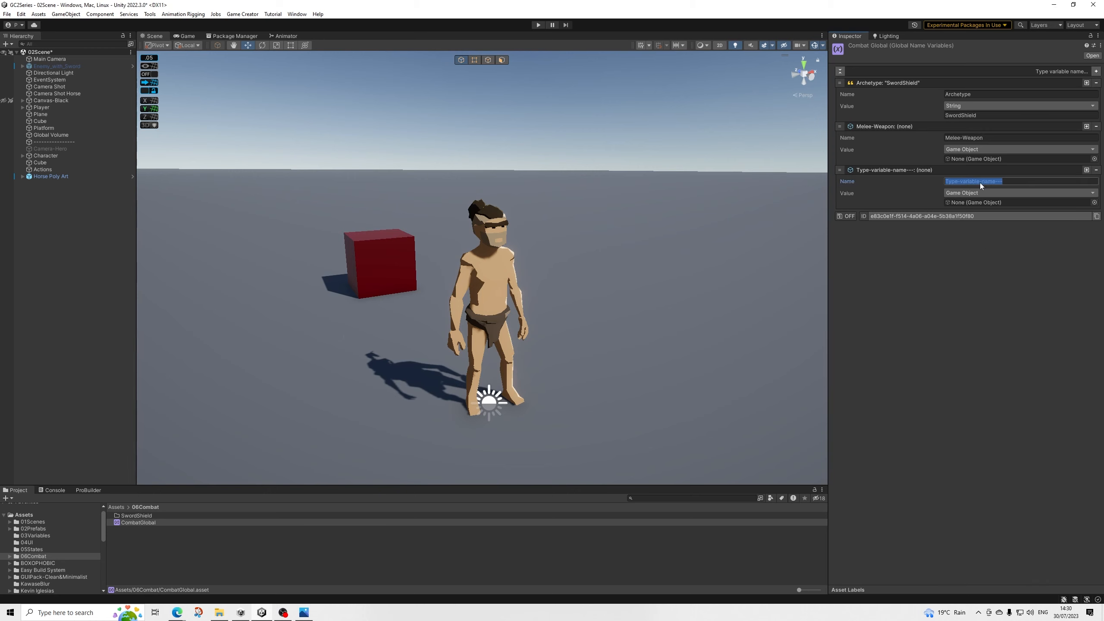
pyautogui.write('Melee-Shield')
# Step: Add a Boolean variable named Melee-Shield-Visual to CombatGlobal
pyautogui.click(1095, 73)
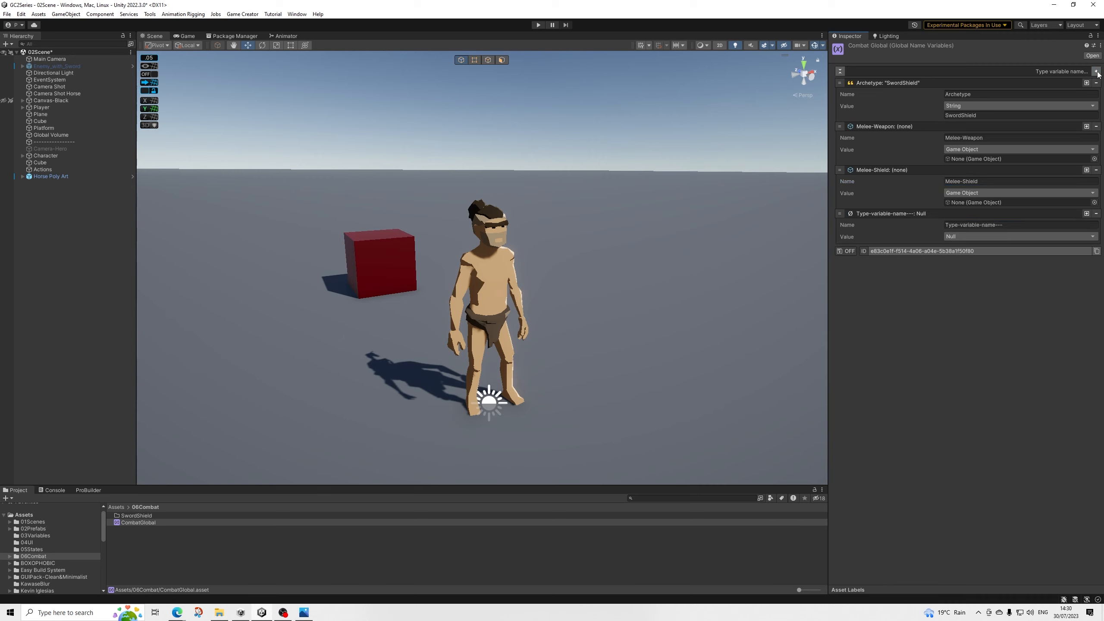
pyautogui.click(954, 236)
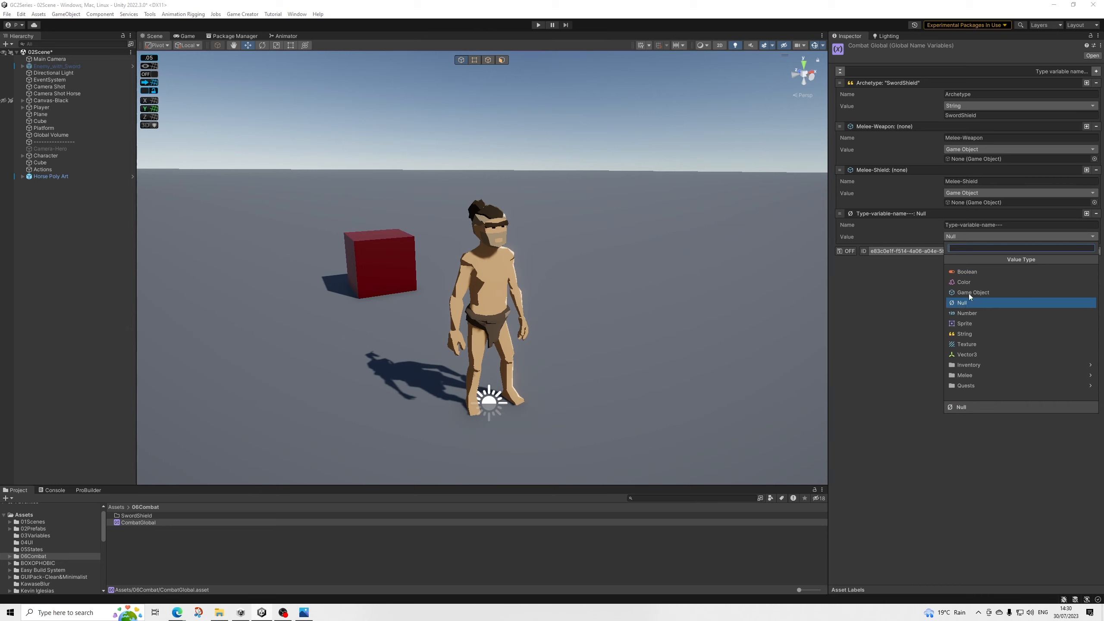
pyautogui.click(967, 271)
pyautogui.click(982, 225)
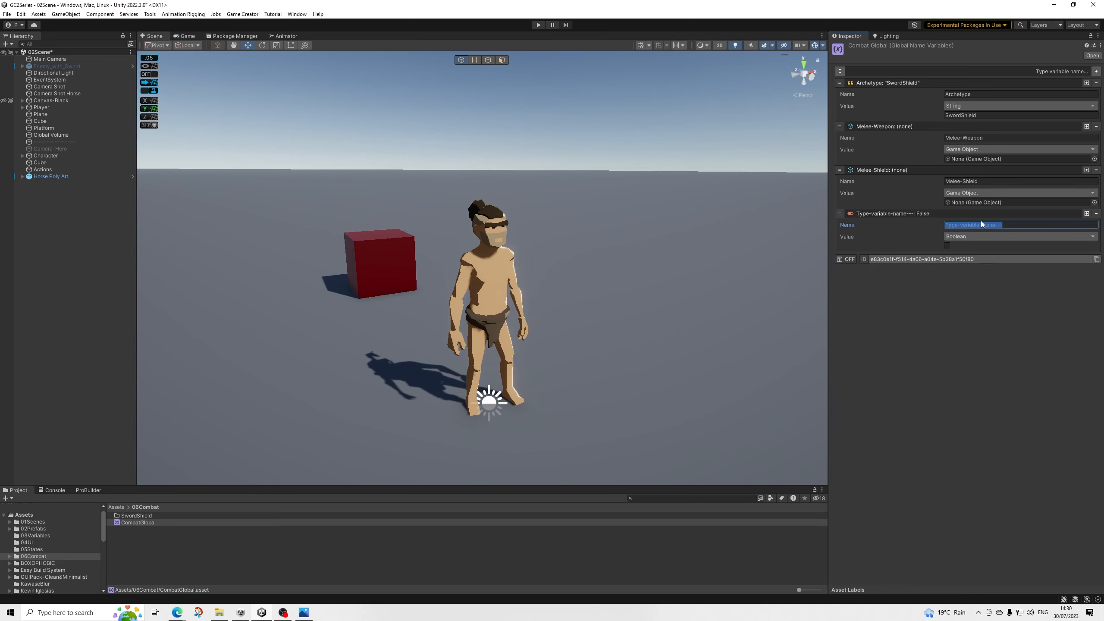
pyautogui.write('Melee-Shield-Visual')
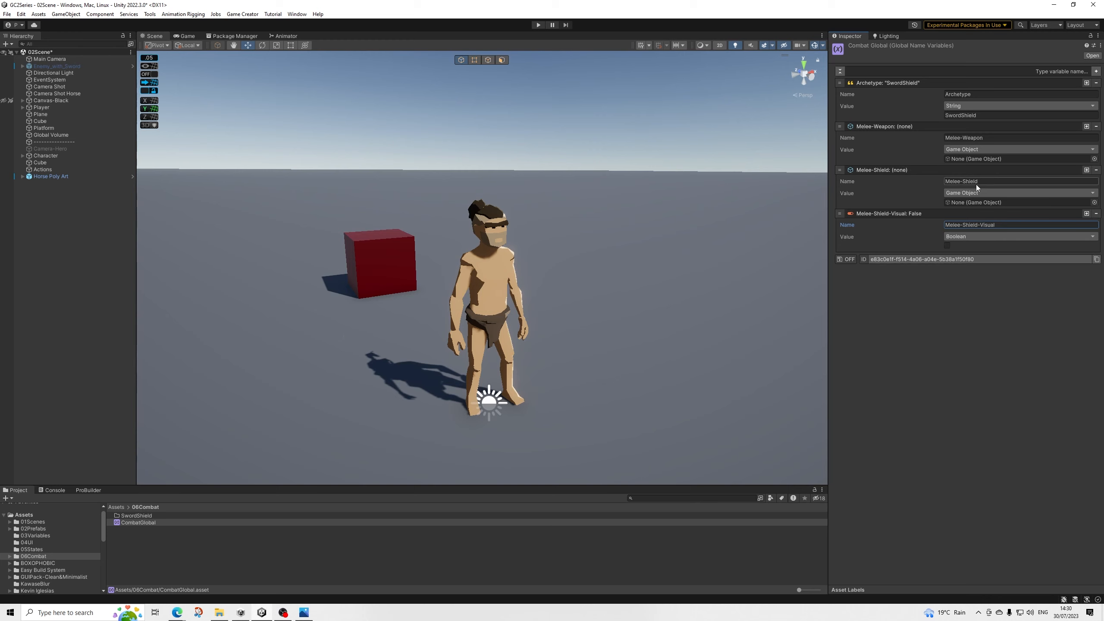
# Step: Duplicate the Melee-Shield-Visual variable and rename the upper copy Melee-Sword-Visual
pyautogui.click(1085, 214)
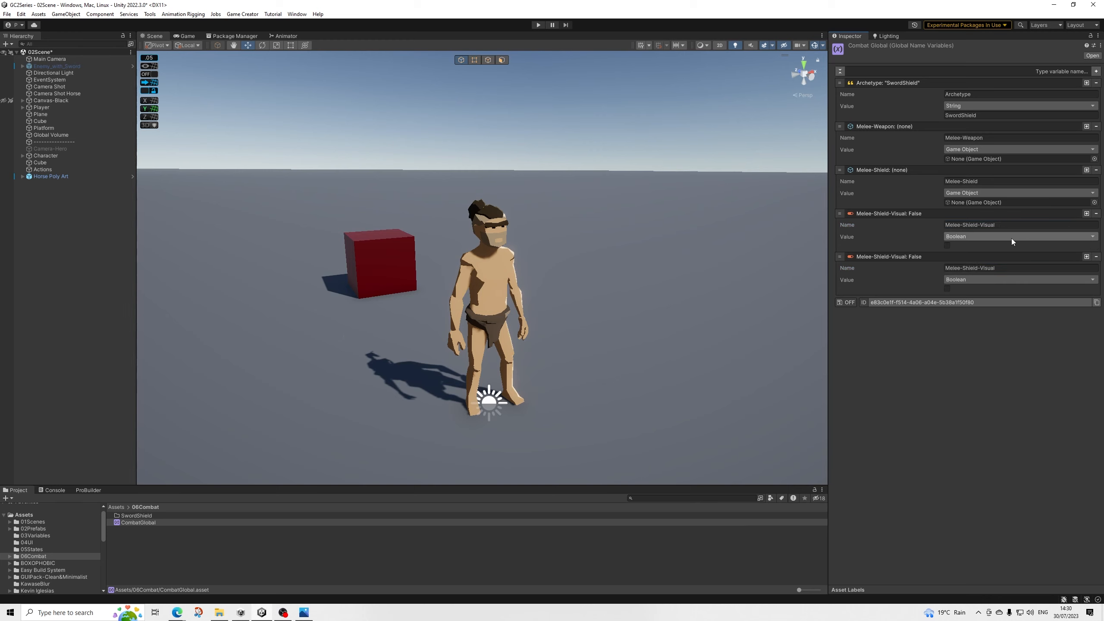
pyautogui.doubleClick(964, 225)
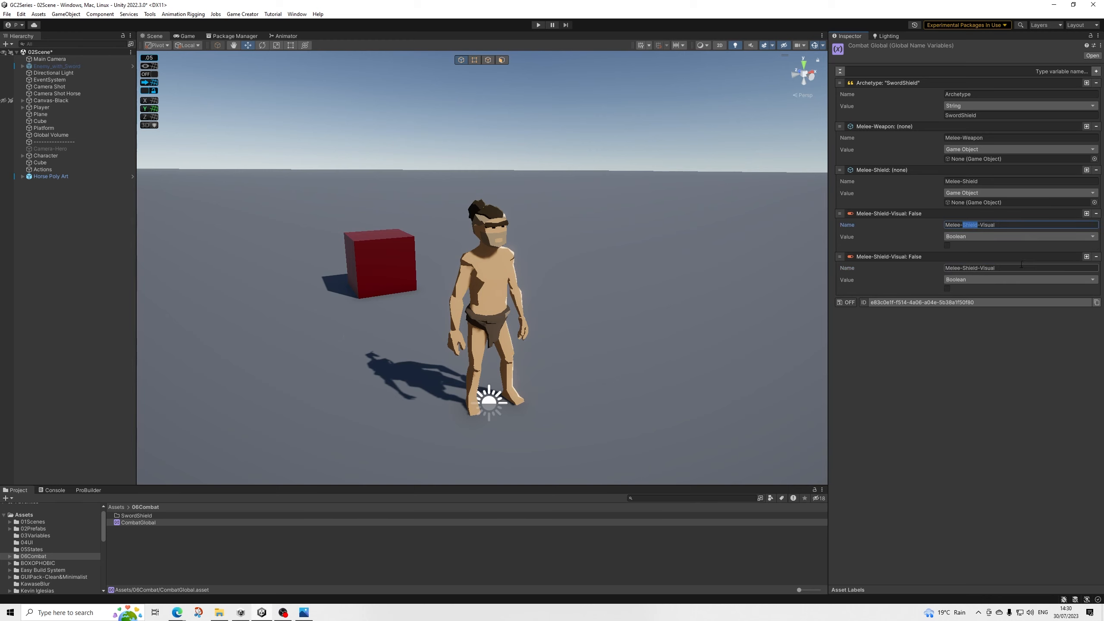
pyautogui.write('Sword')
# Step: Duplicate both Boolean visual variables and reorder the copies so sword and shield entries alternate
pyautogui.click(1087, 256)
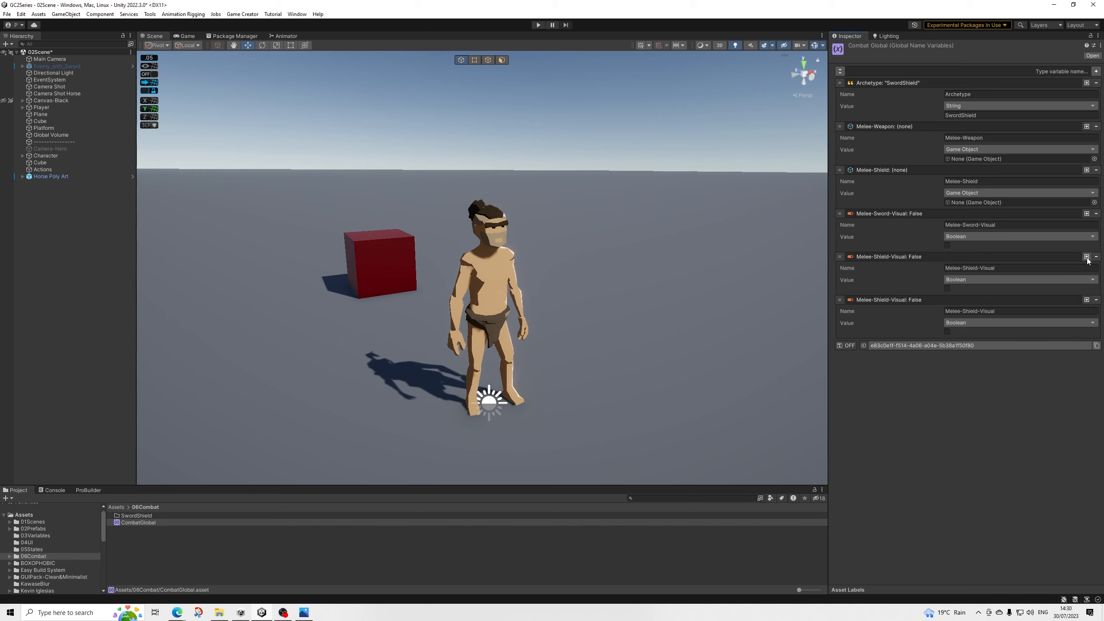
pyautogui.click(1087, 214)
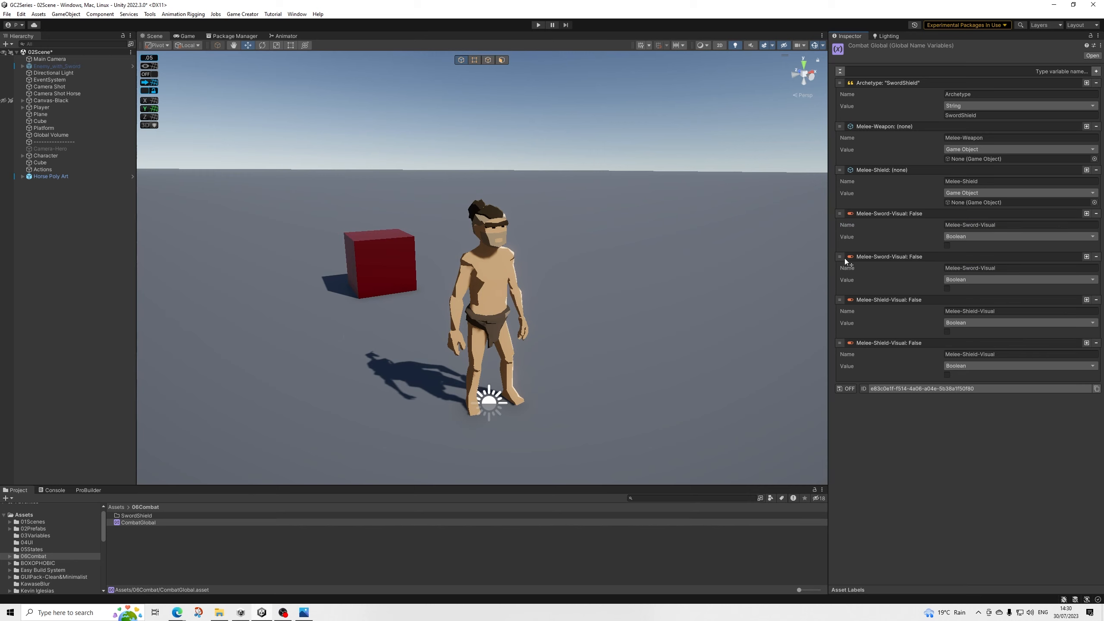
pyautogui.moveTo(845, 261); pyautogui.dragTo(849, 333)
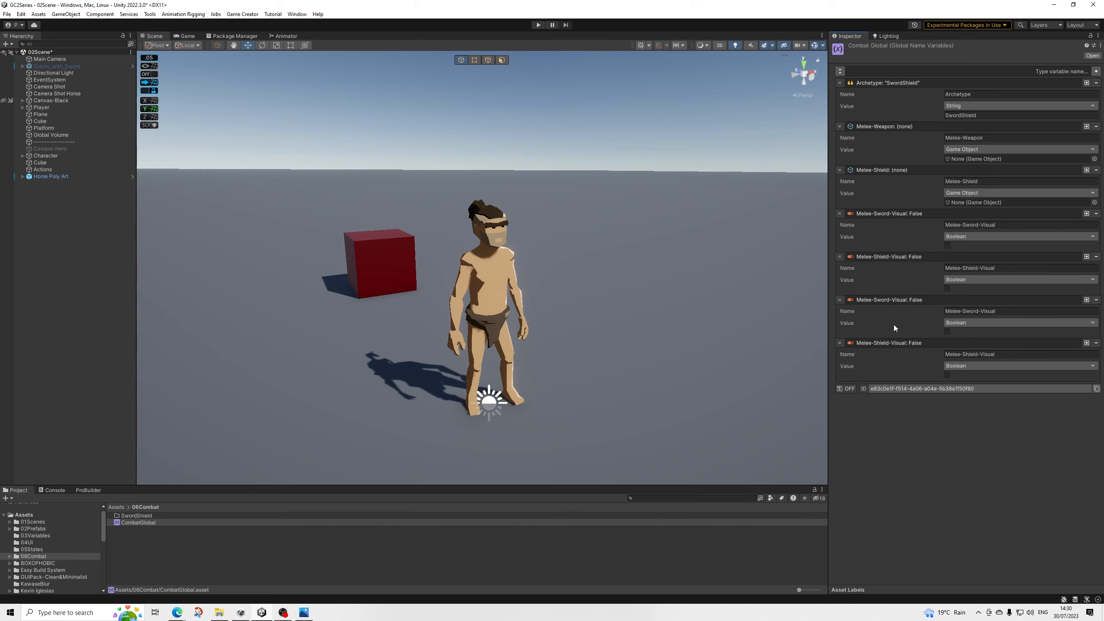
# Step: Rename the second sword and shield pair of Booleans as Inventory-Sword-Visual and Inventory-Shield-Visual
pyautogui.click(986, 311)
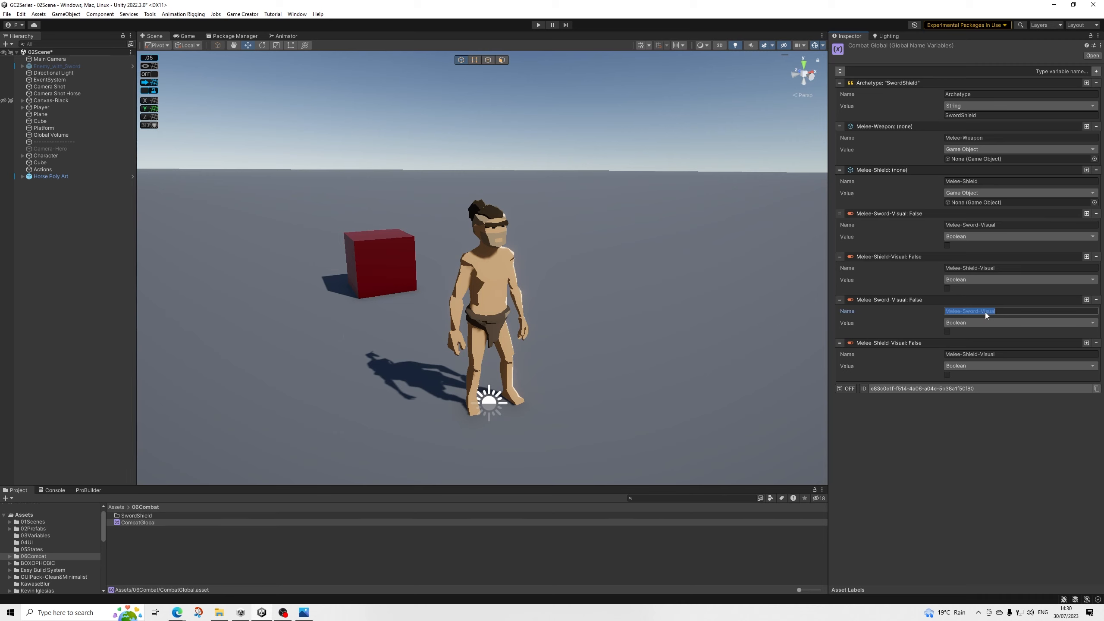
pyautogui.click(946, 311)
pyautogui.write('Inventory')
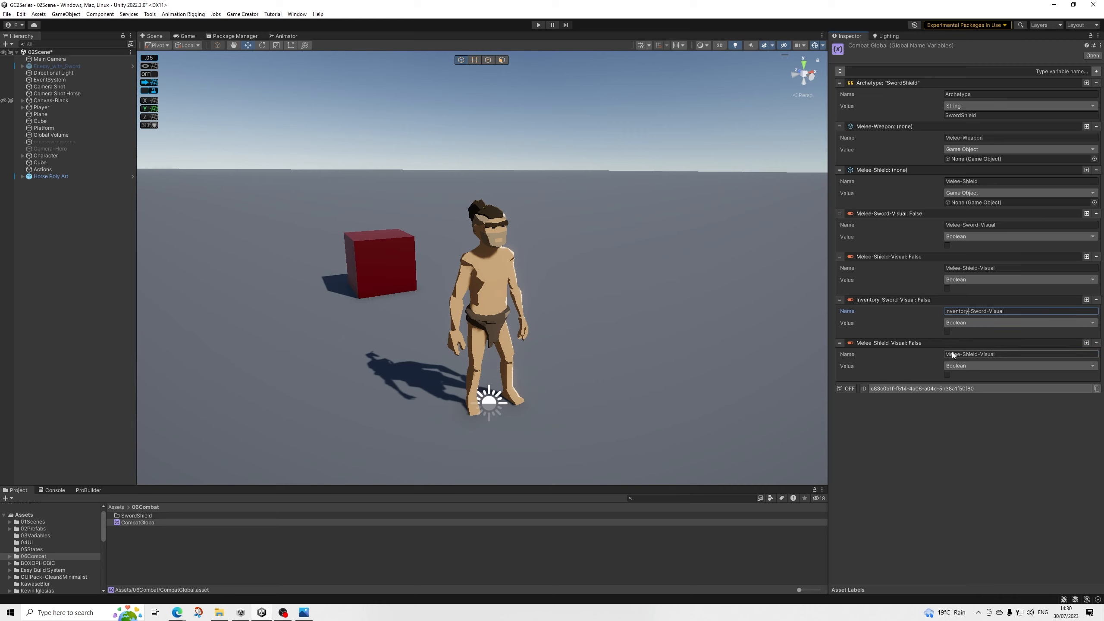
pyautogui.moveTo(946, 354); pyautogui.dragTo(954, 354)
pyautogui.write('Inventory')
pyautogui.press('Delete')
pyautogui.press('Delete')
pyautogui.press('Delete')
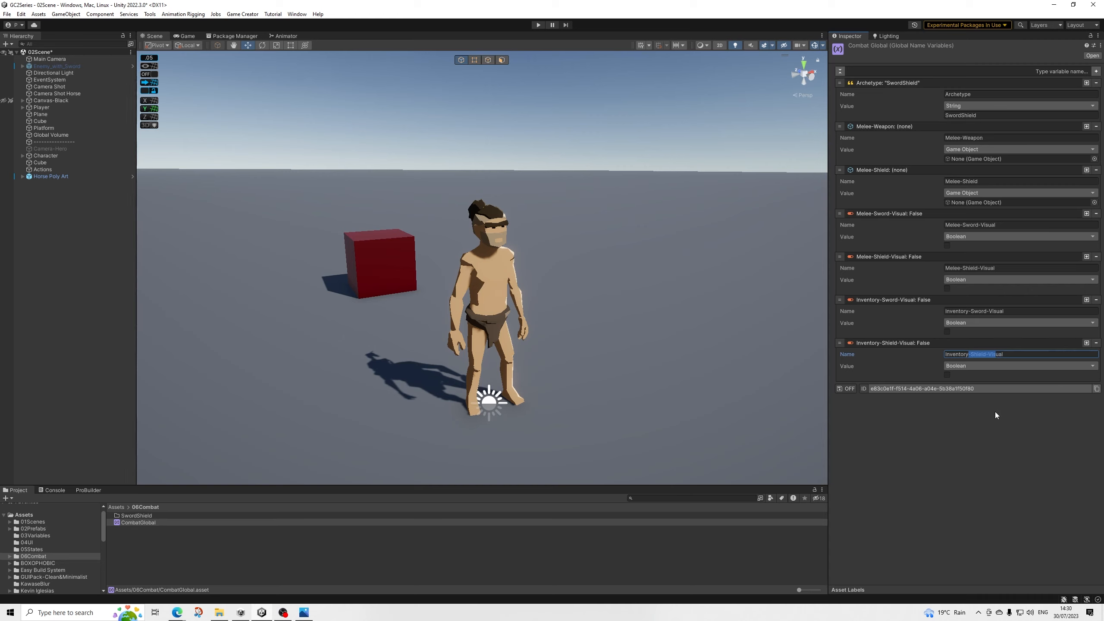
pyautogui.press('End')
# Step: Set the default value of Melee-Sword-Visual to true
pyautogui.click(947, 245)
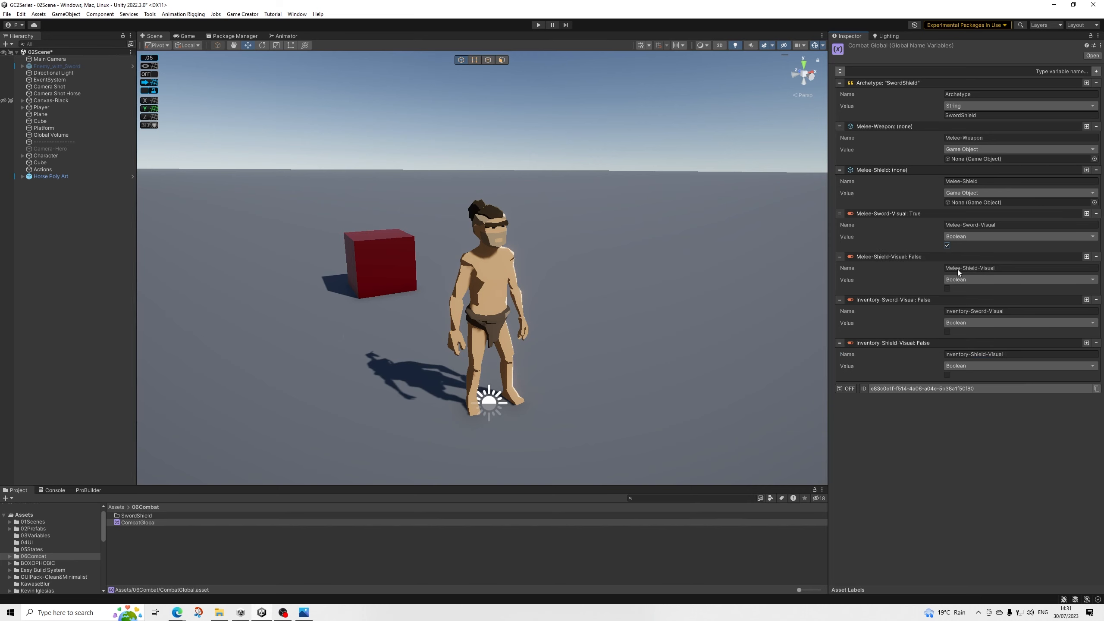
# Step: Set the default values of Melee-Shield-Visual, Inventory-Sword-Visual and Inventory-Shield-Visual to true
pyautogui.click(947, 288)
pyautogui.click(946, 332)
pyautogui.click(947, 375)
pyautogui.hotkey('alt', 'Tab')
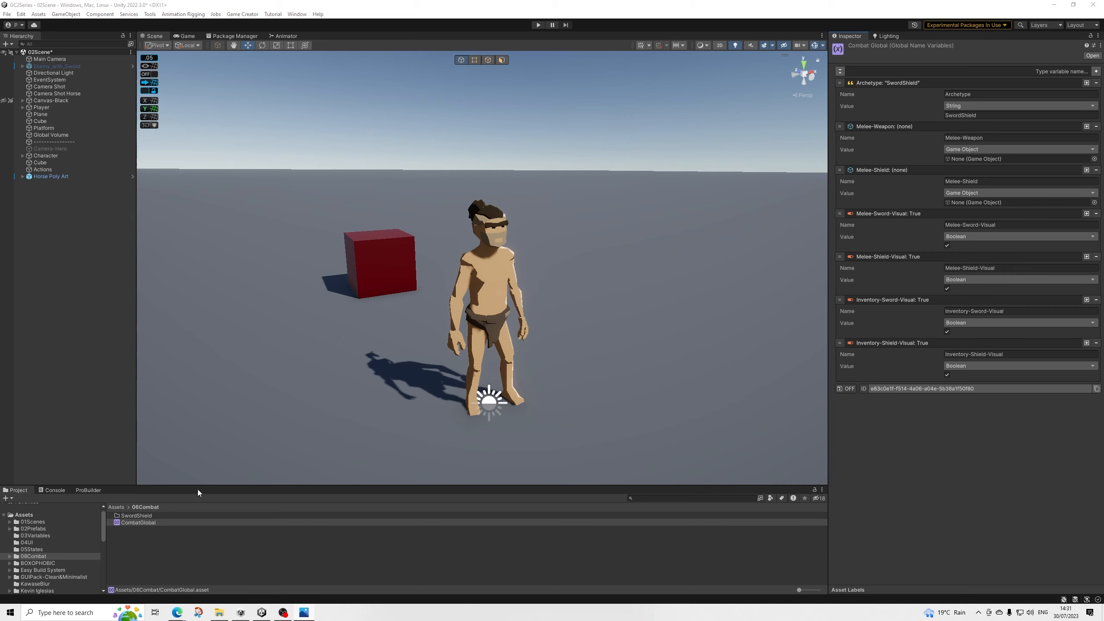
# Step: Create a Game Creator inventory item named Basic-Shield inside the SwordShield folder
pyautogui.doubleClick(136, 515)
pyautogui.rightClick(150, 529)
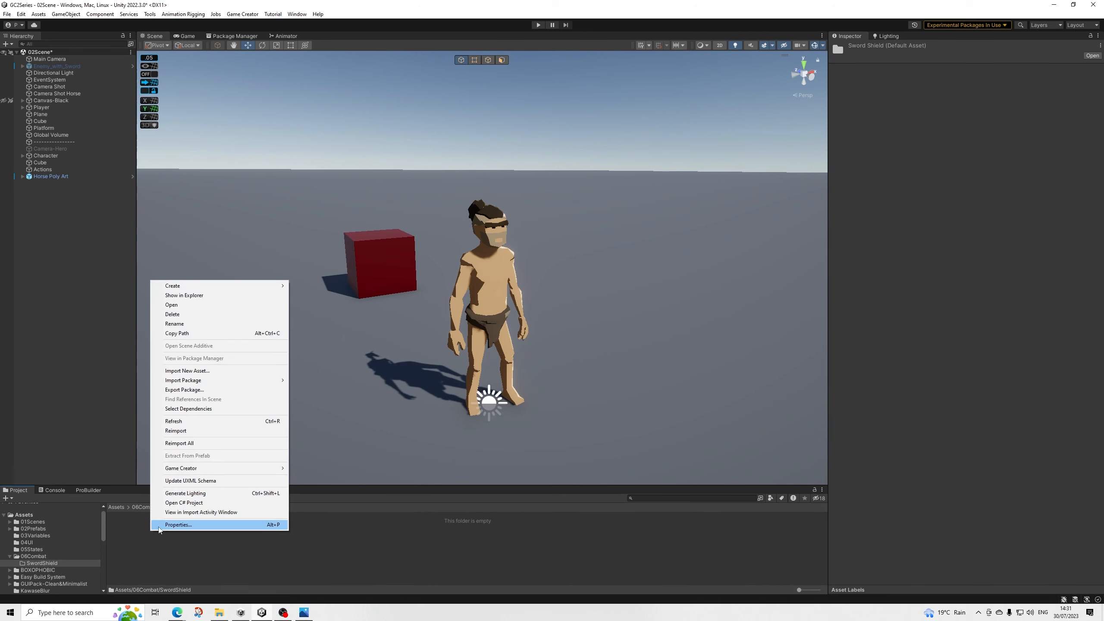
pyautogui.moveTo(278, 288)
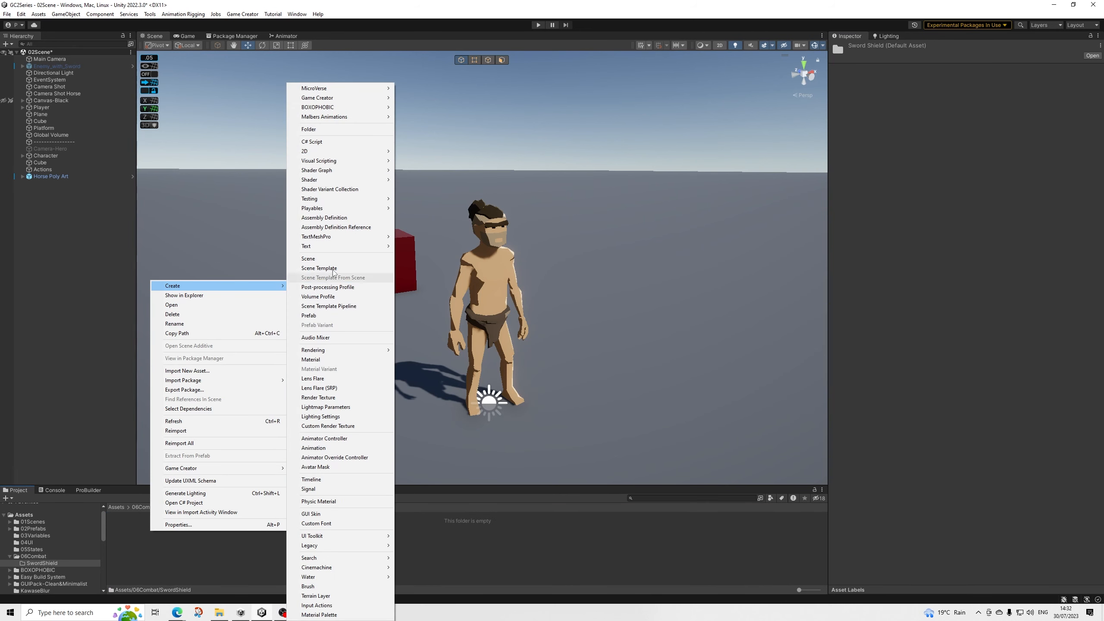
pyautogui.moveTo(376, 103)
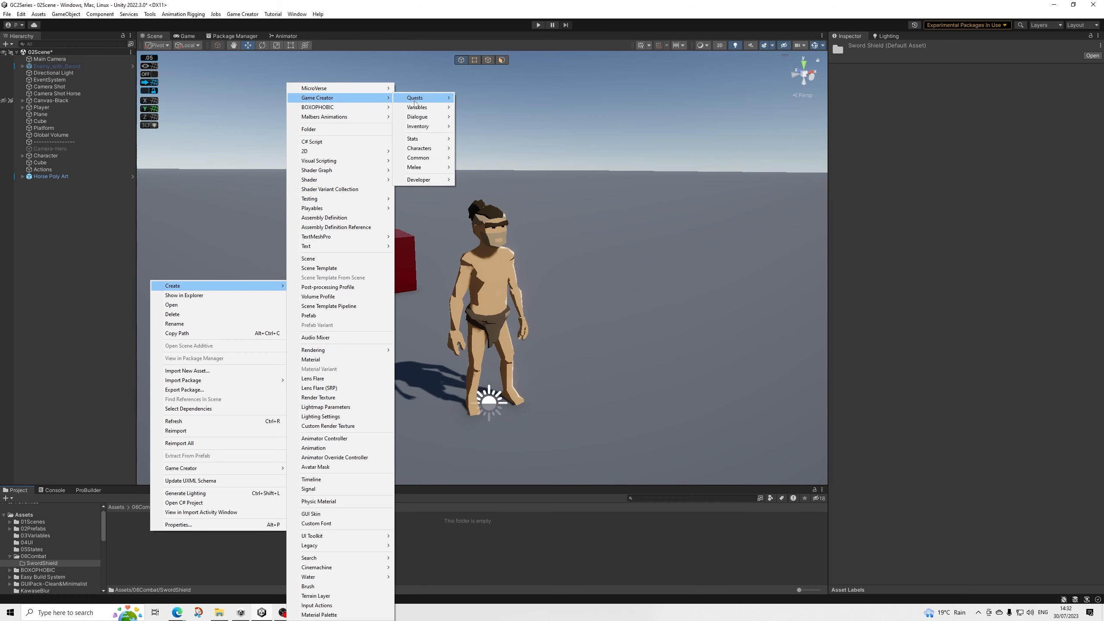
pyautogui.moveTo(424, 126)
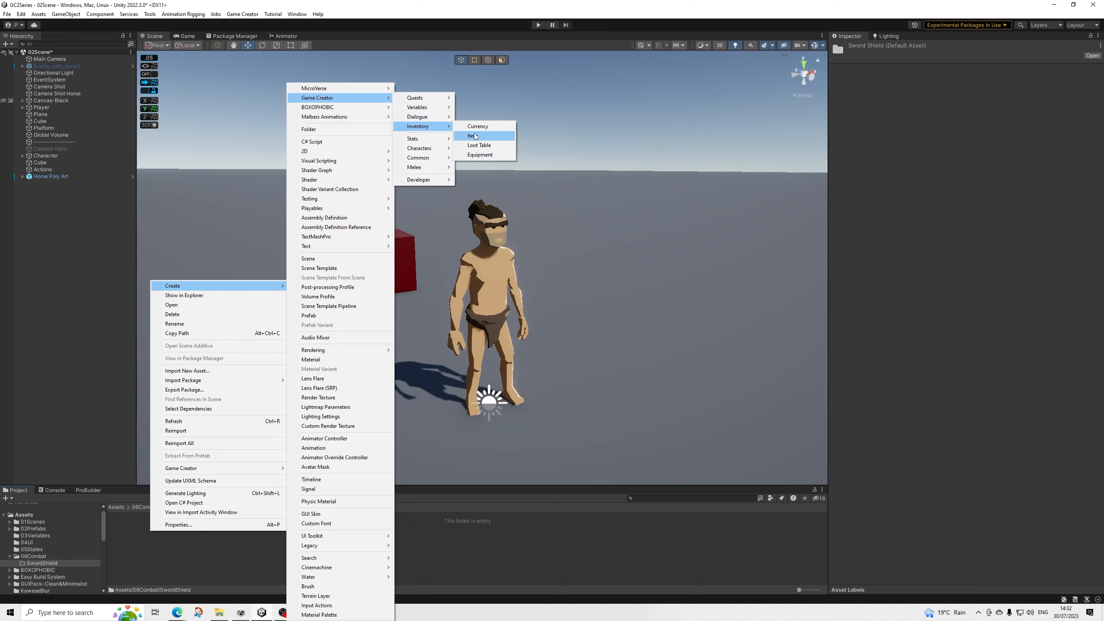
pyautogui.click(472, 136)
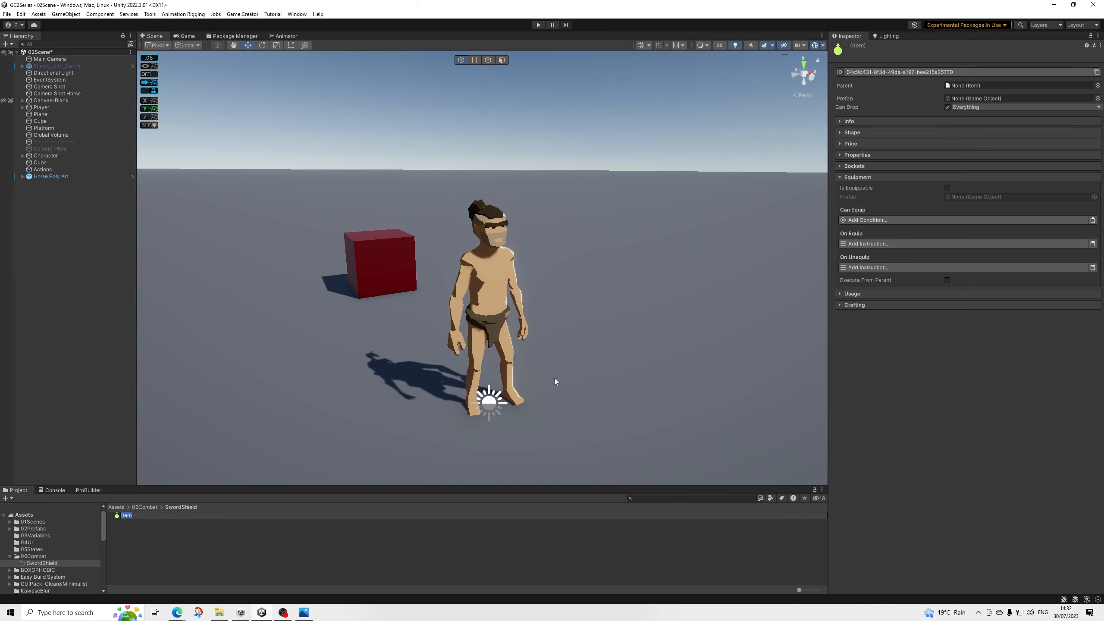
pyautogui.write('Basic-Shield')
pyautogui.press('Return')
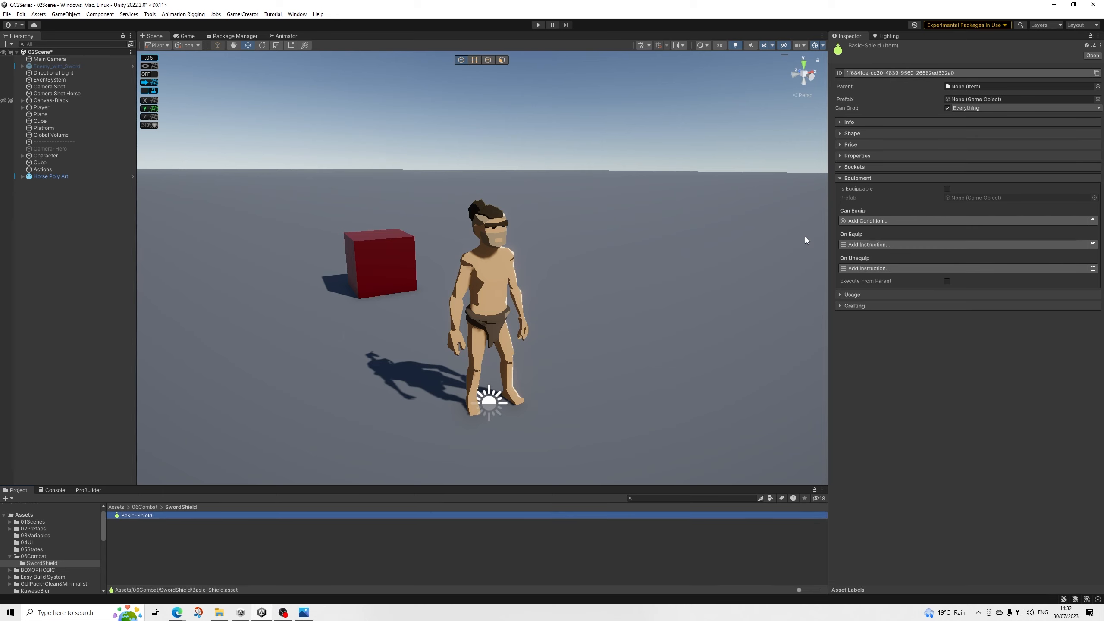
# Step: Set the Basic-Shield item's parent to LeftHand and disable Can Drop
pyautogui.click(1097, 86)
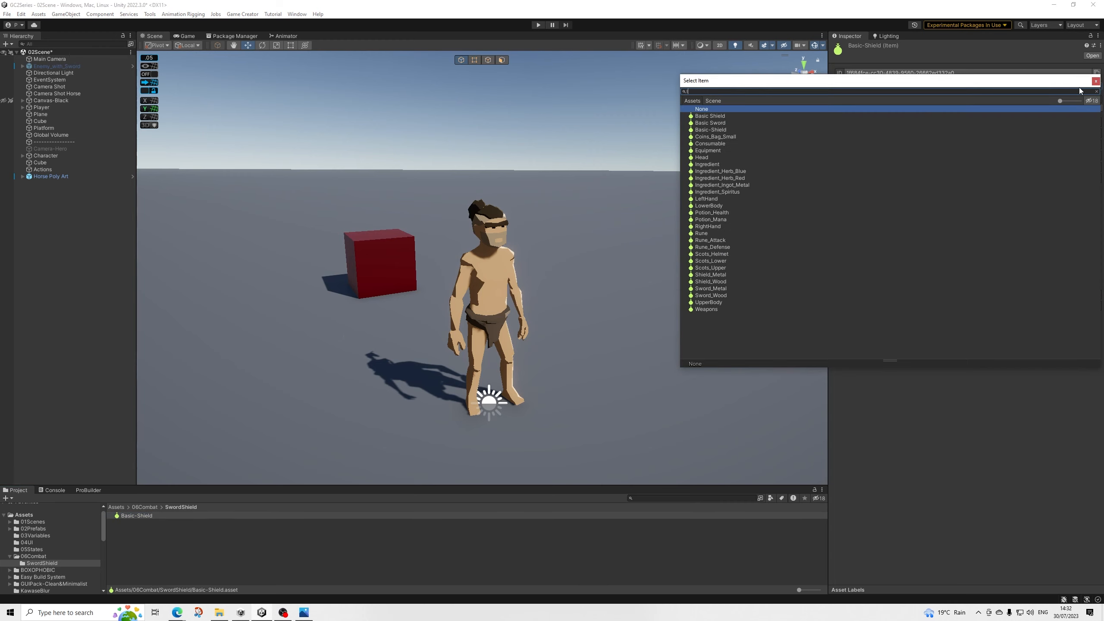
pyautogui.press('Down')
pyautogui.press('Return')
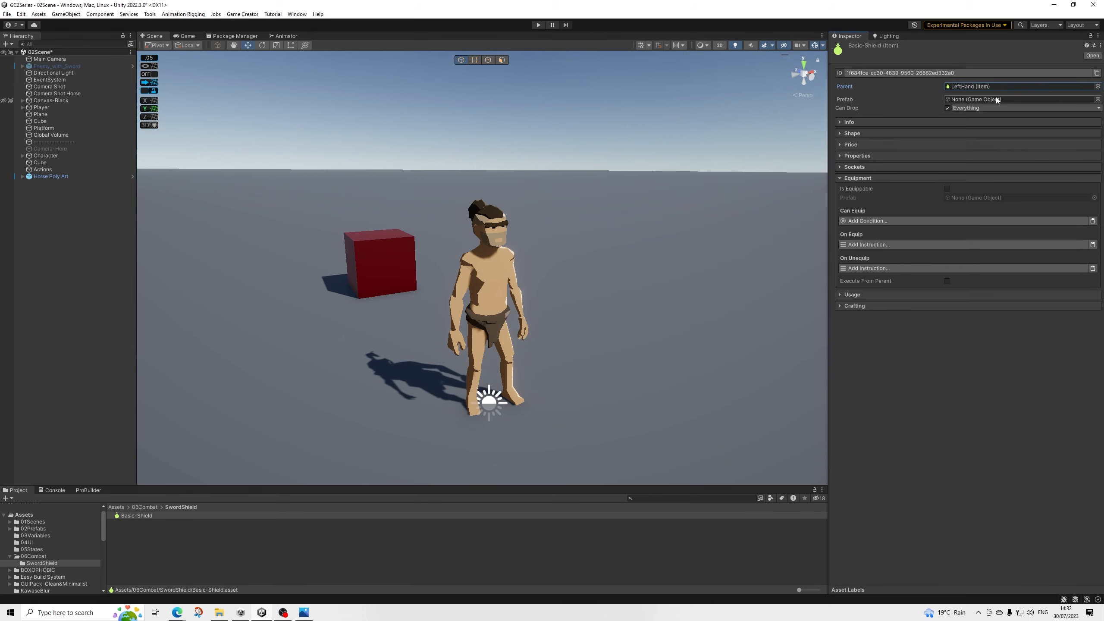
pyautogui.click(956, 107)
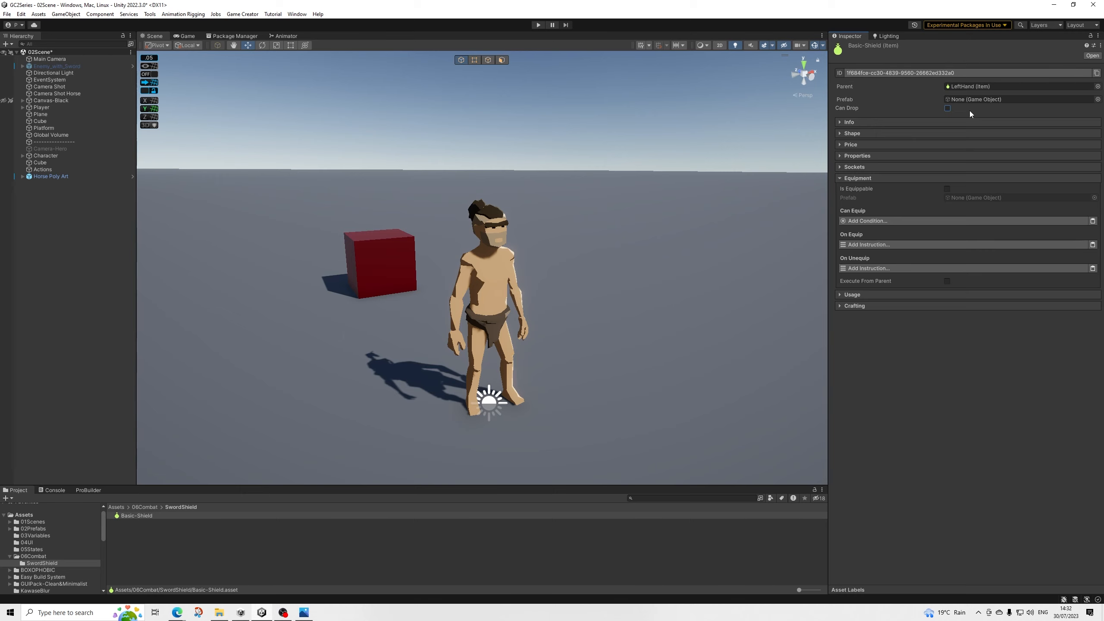
# Step: Name the item Basic Shield in its info and enter the description "This is you very first shield"
pyautogui.click(875, 120)
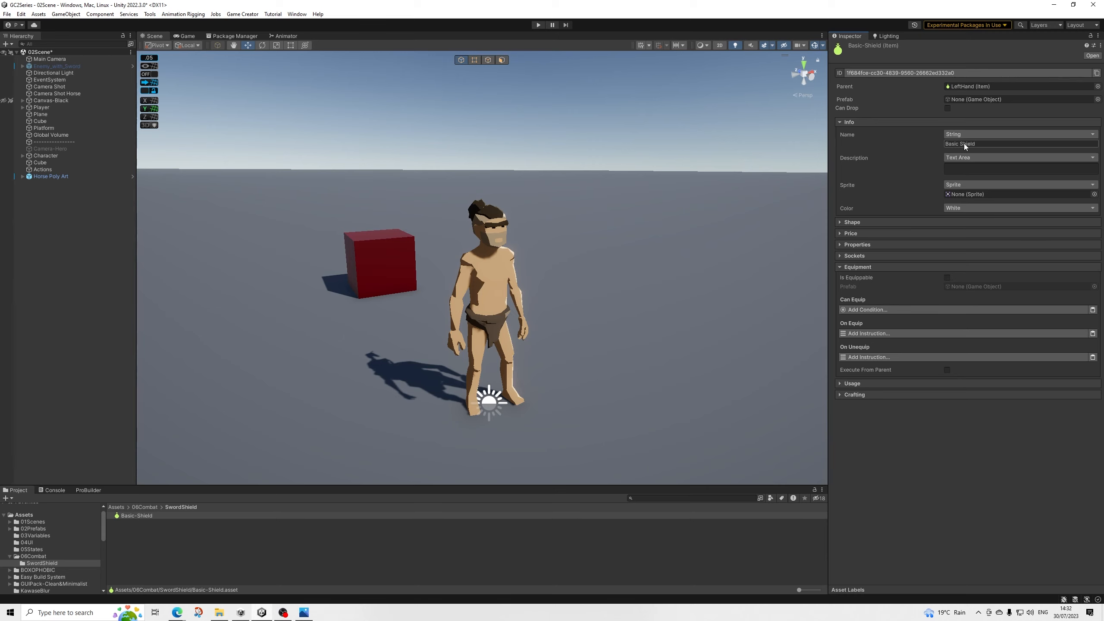
pyautogui.click(962, 171)
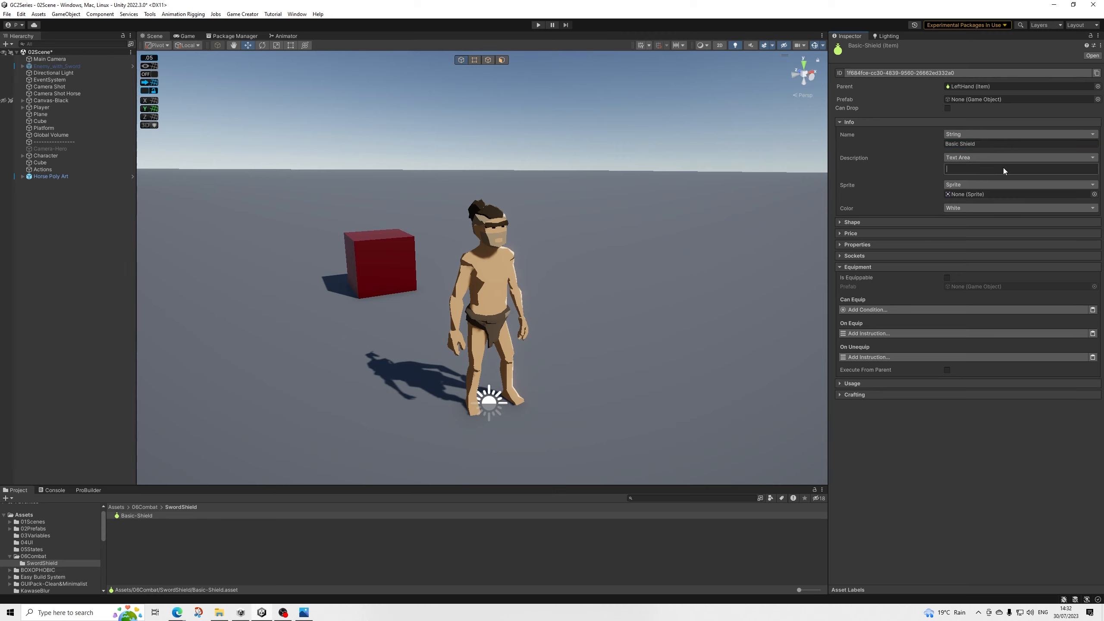
pyautogui.write('This is you very first shield')
pyautogui.click(150, 16)
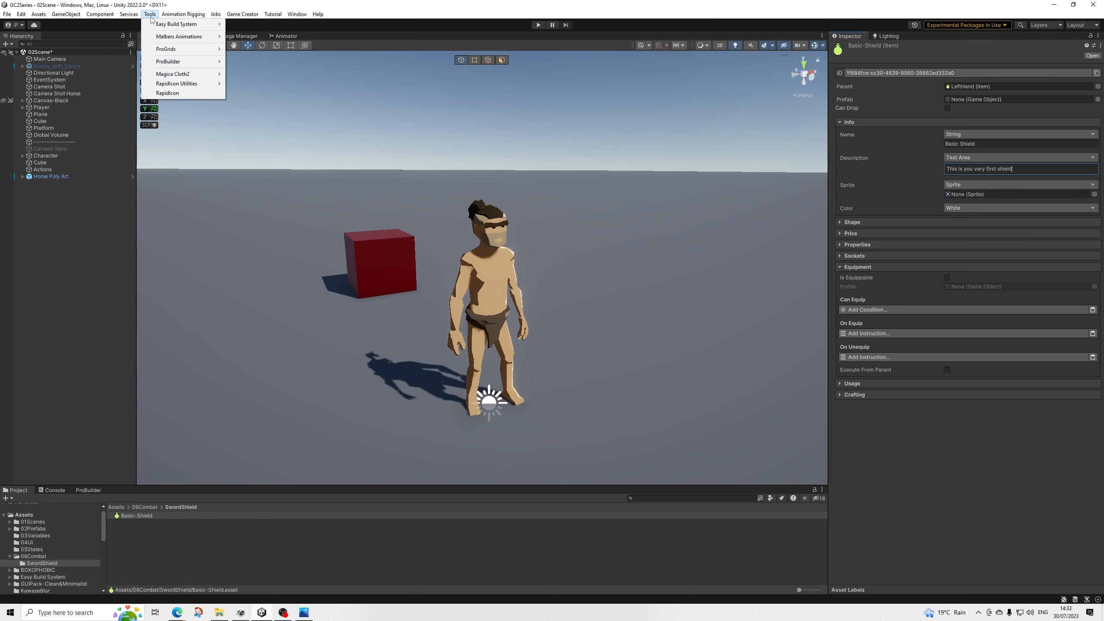
pyautogui.click(402, 8)
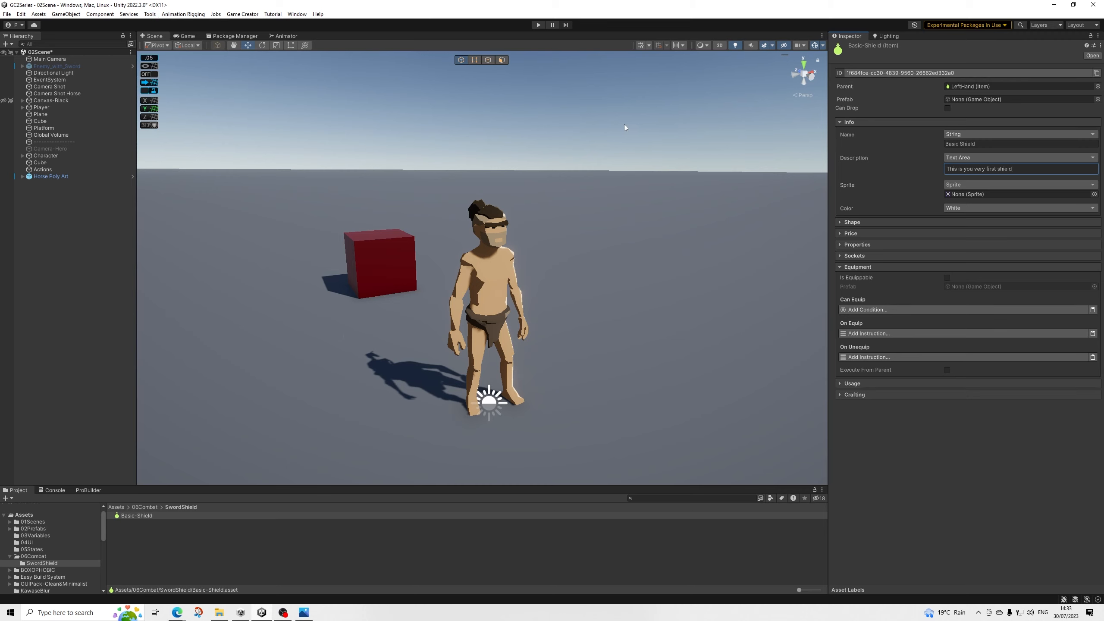
pyautogui.scroll(-6, 70, 538)
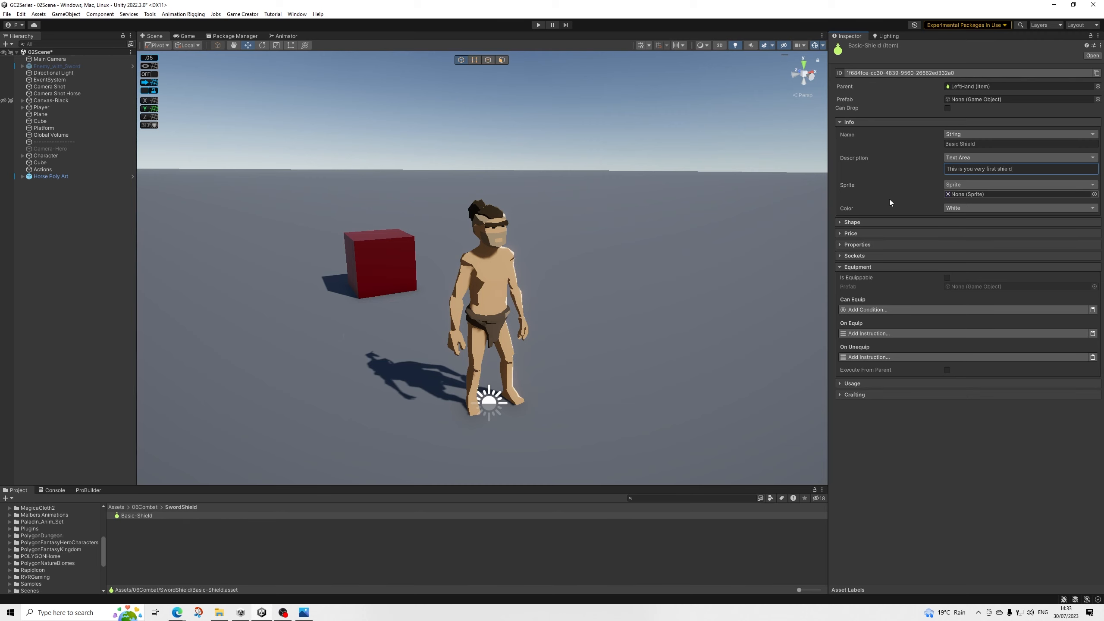
pyautogui.scroll(1, 747, 294)
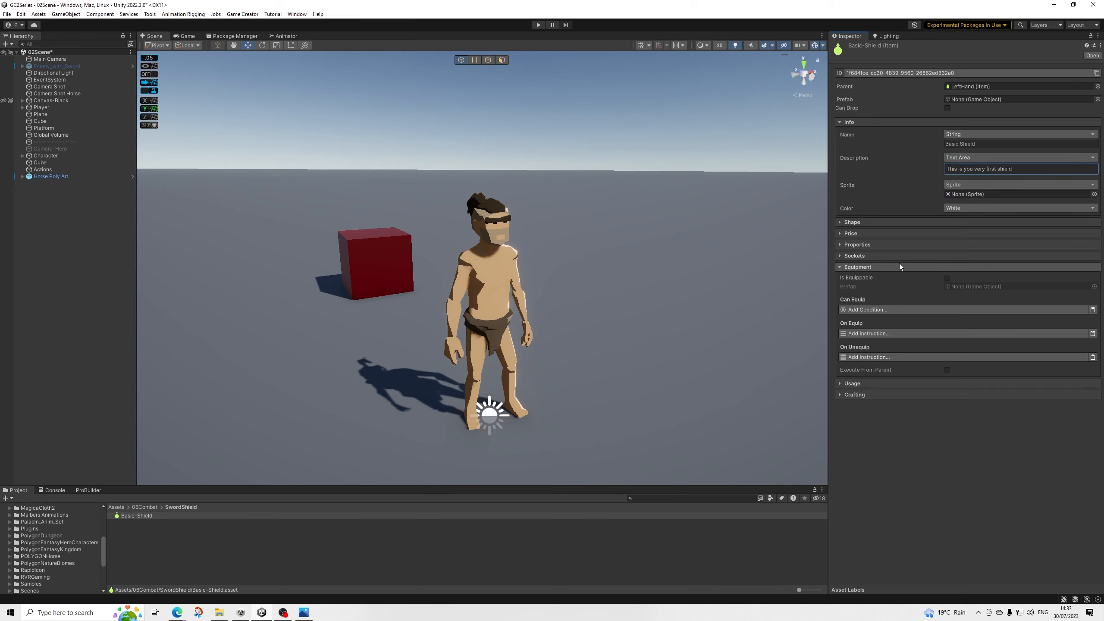
pyautogui.click(885, 222)
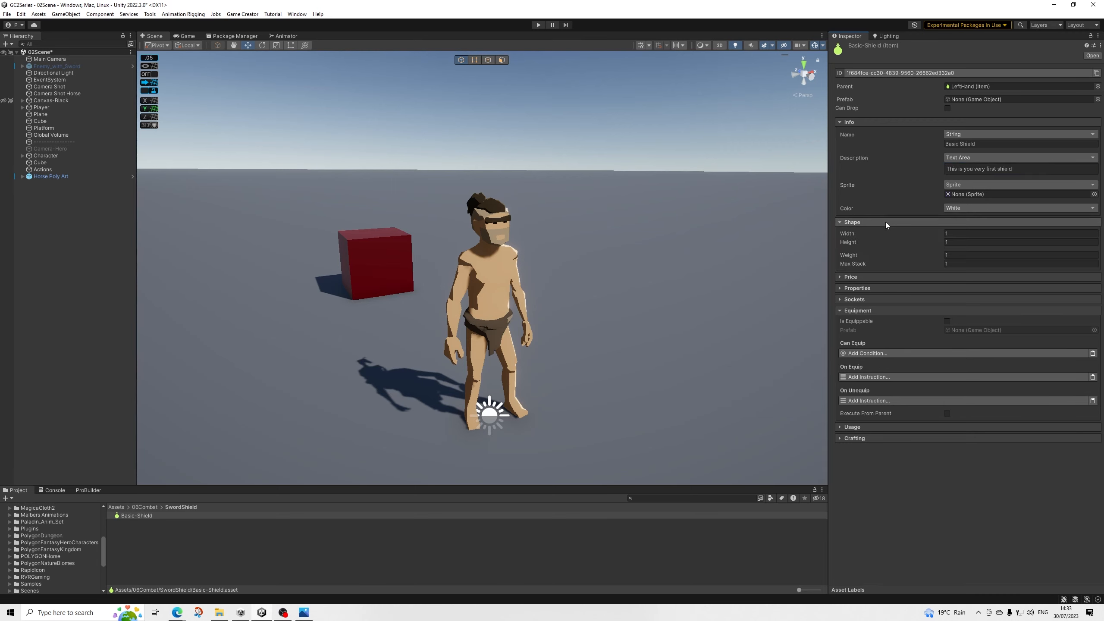
pyautogui.click(884, 221)
# Step: Disable buying from and selling to merchants for the shield item and set its price value to 0
pyautogui.click(867, 232)
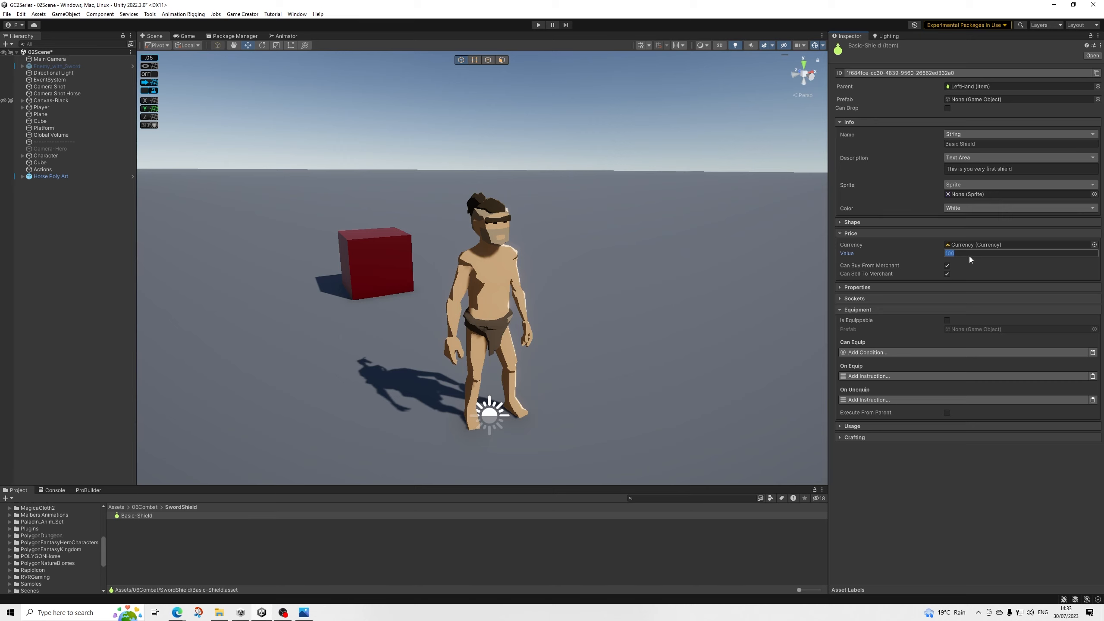
pyautogui.click(947, 274)
pyautogui.click(947, 265)
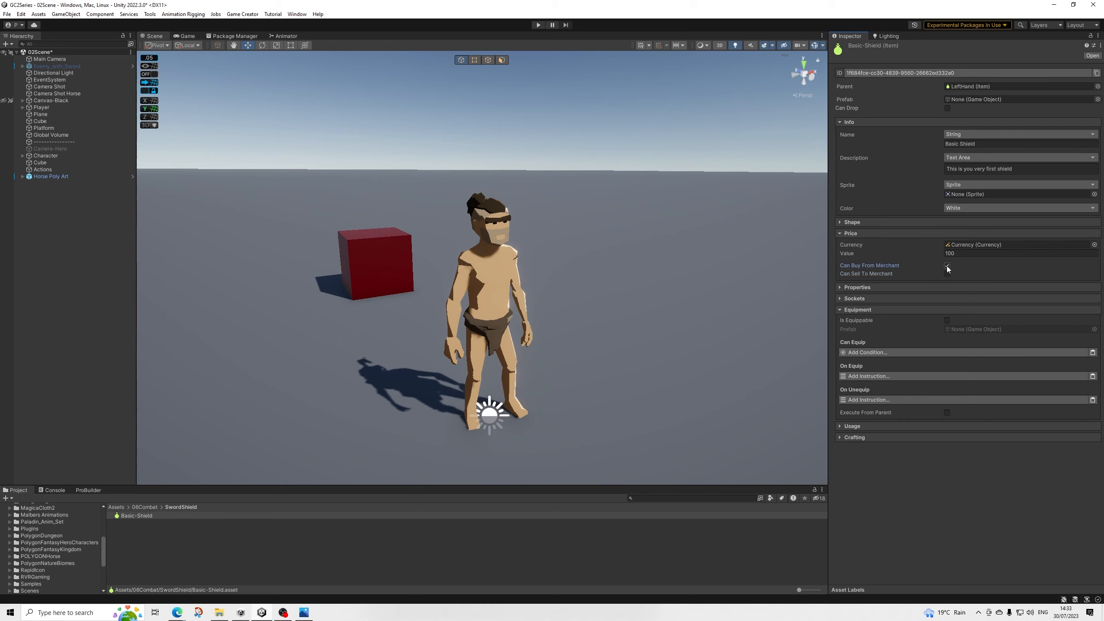
pyautogui.click(867, 234)
pyautogui.click(866, 234)
pyautogui.click(965, 254)
pyautogui.write('0')
pyautogui.click(866, 233)
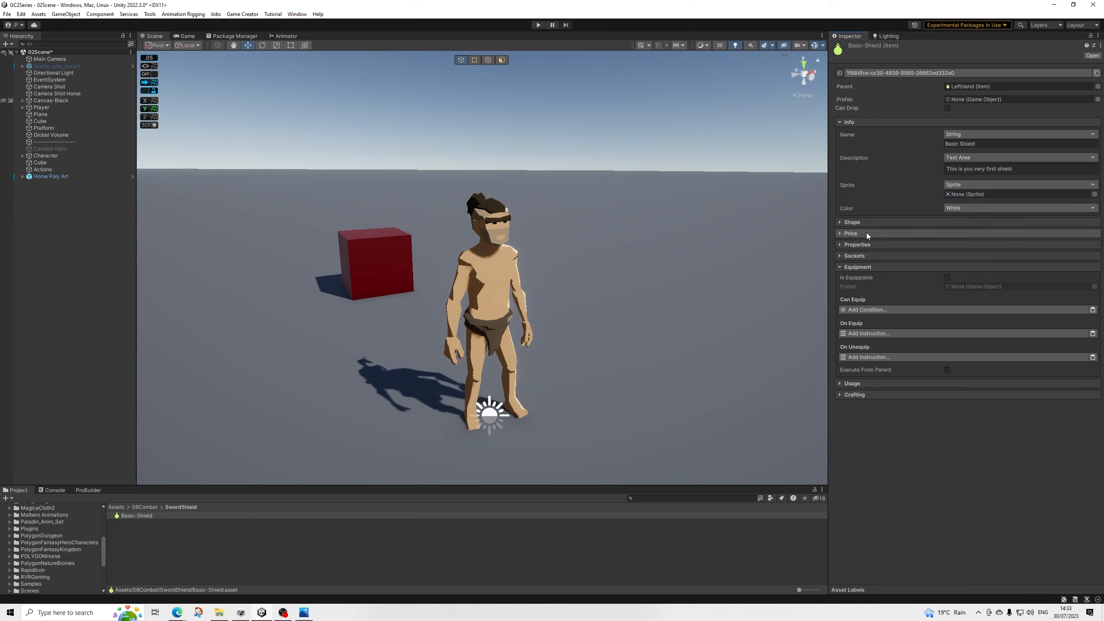
pyautogui.click(867, 232)
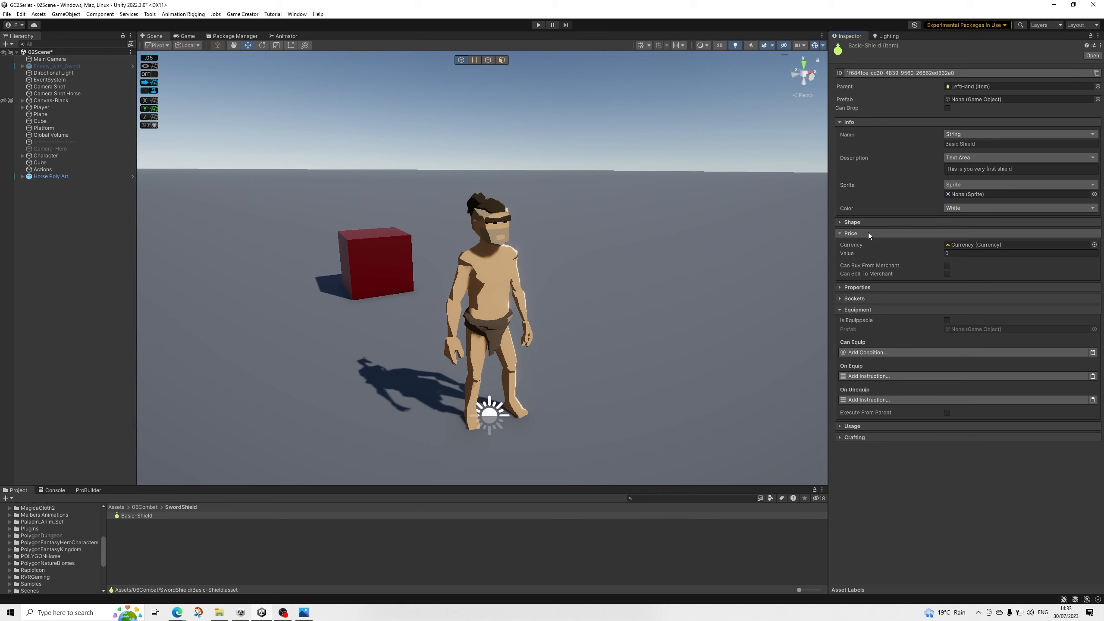
pyautogui.click(867, 232)
# Step: Mark the shield item as equippable and look through its Properties, Sockets, Crafting and Usage settings
pyautogui.click(850, 244)
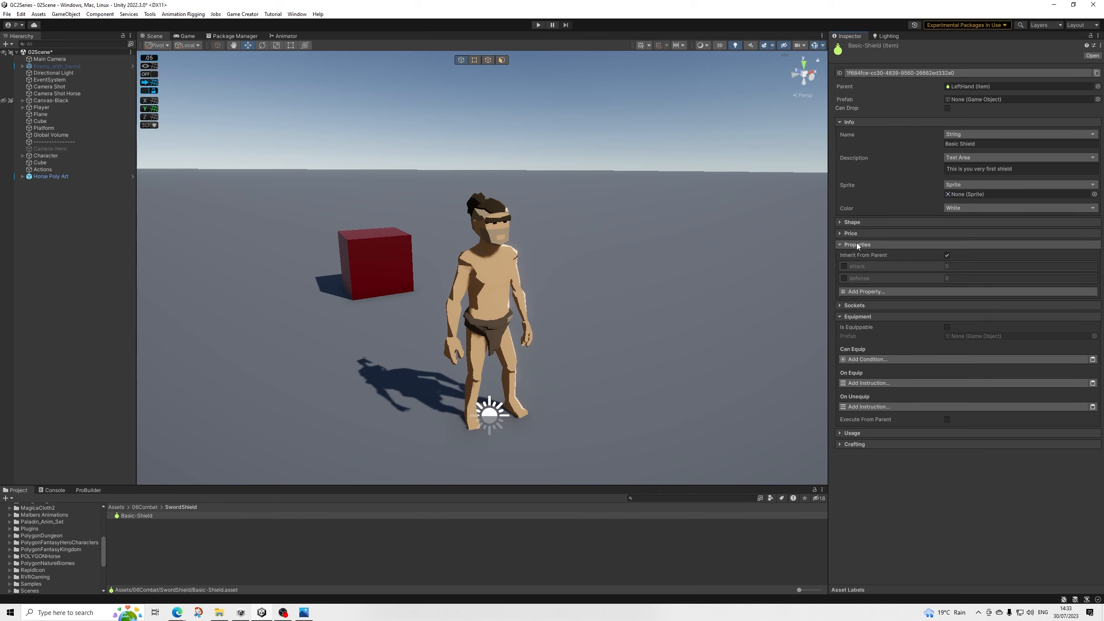
pyautogui.click(857, 245)
pyautogui.click(861, 246)
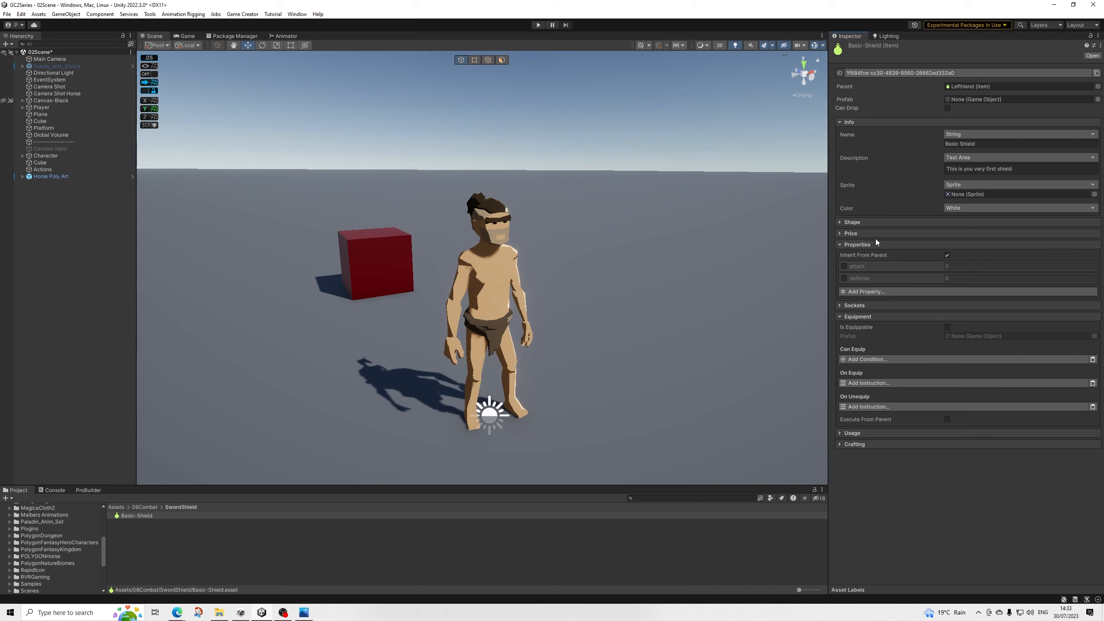
pyautogui.click(852, 246)
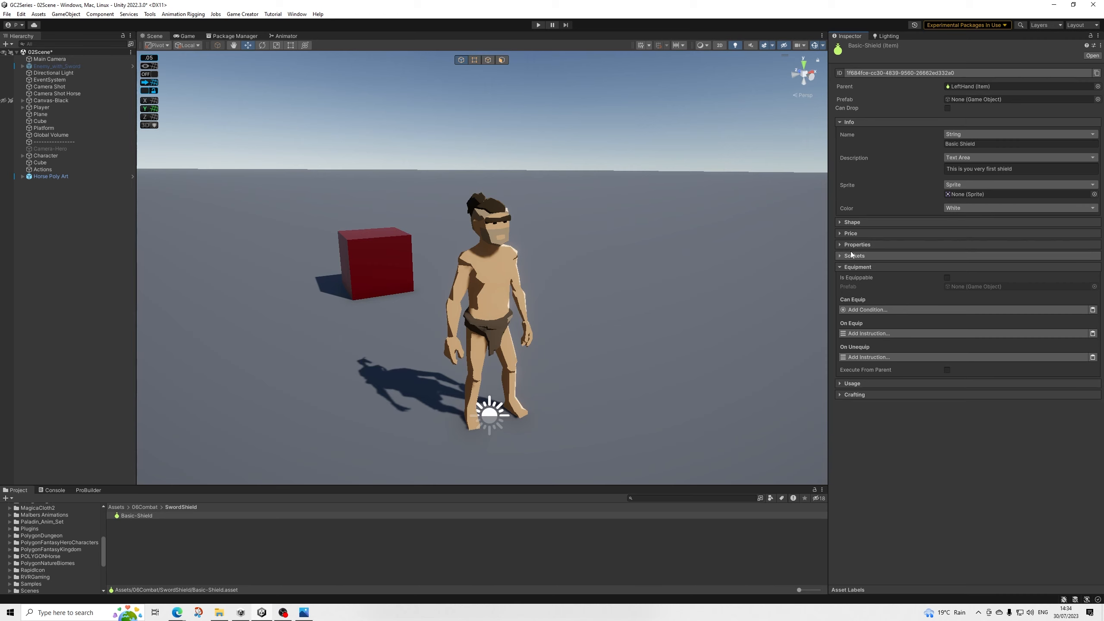
pyautogui.click(851, 256)
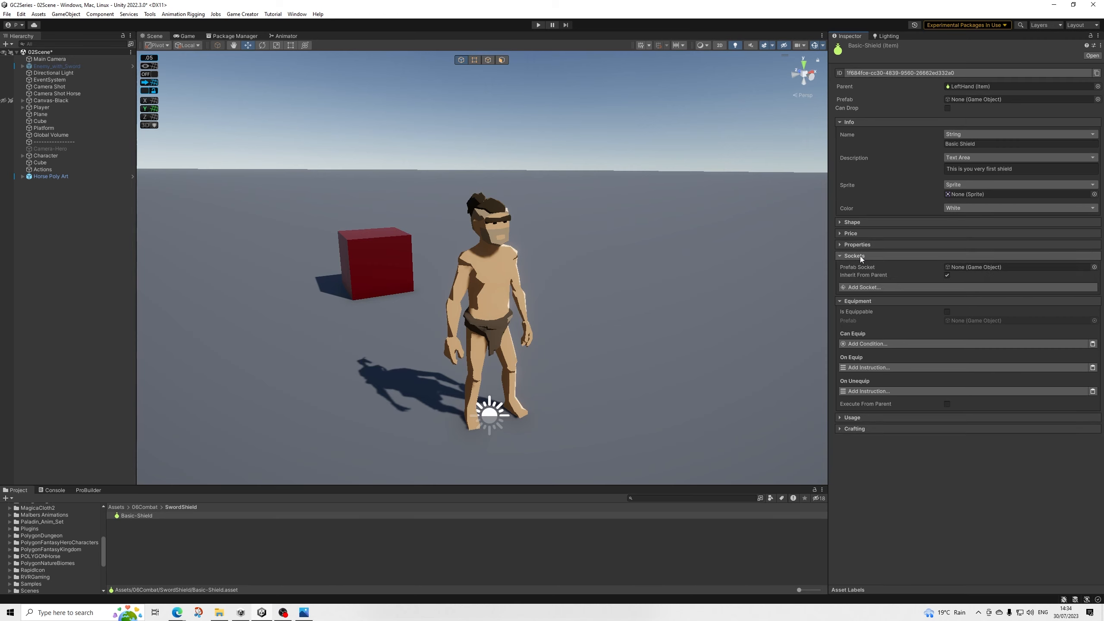
pyautogui.click(860, 256)
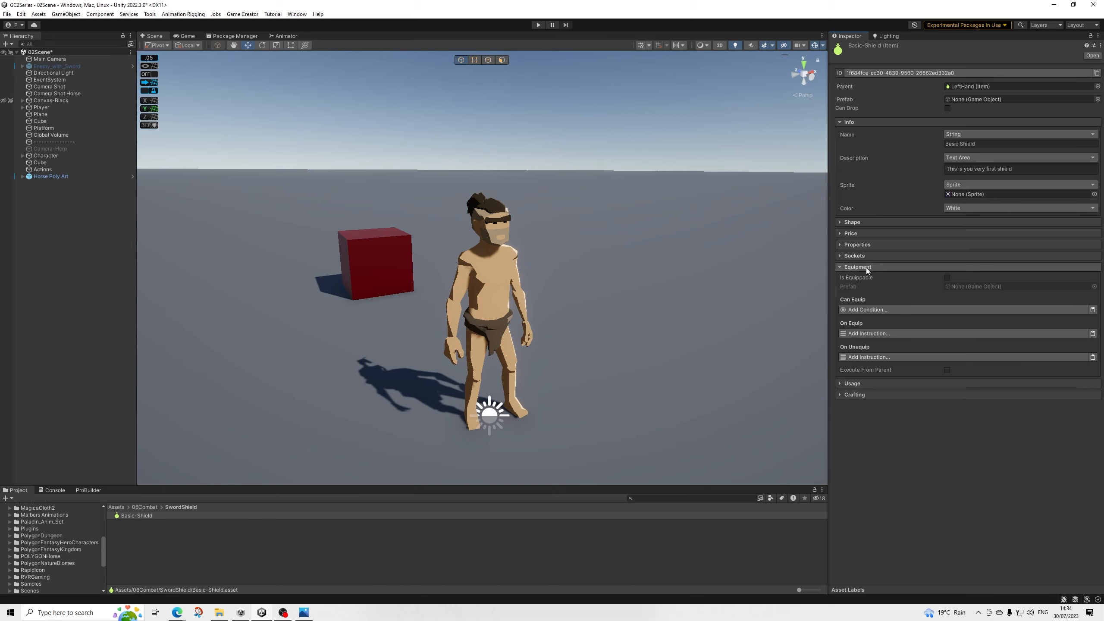
pyautogui.click(946, 278)
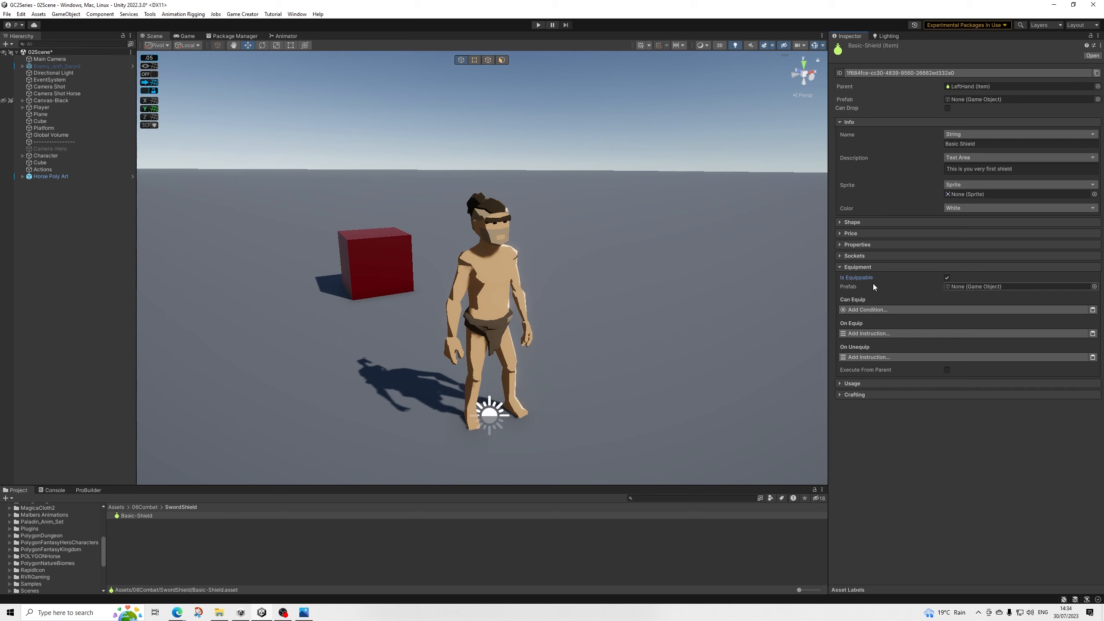
pyautogui.click(863, 394)
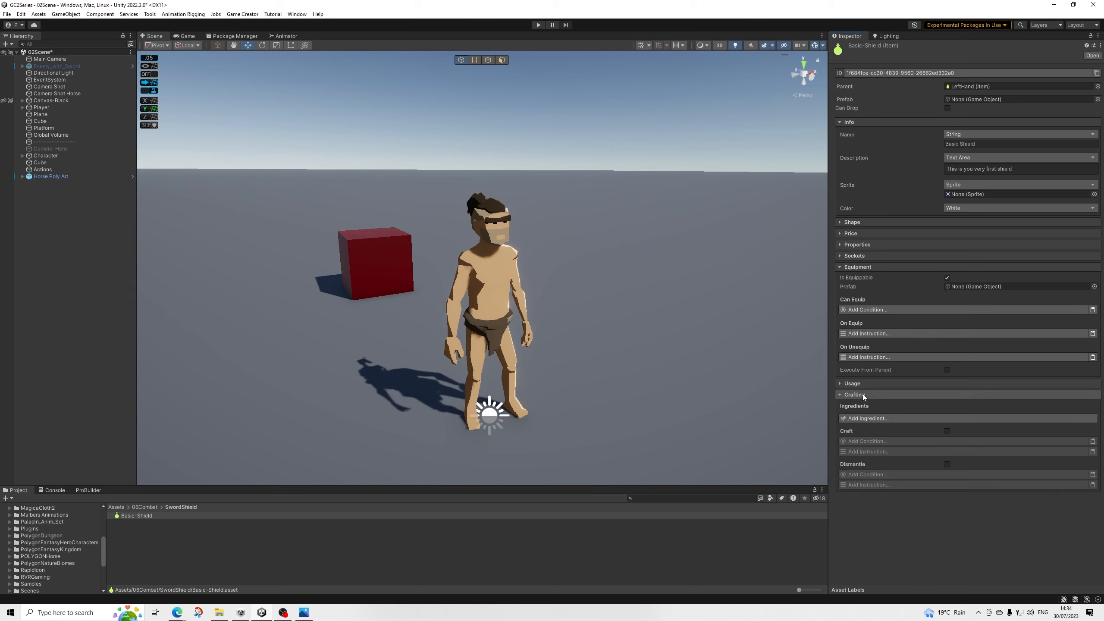
pyautogui.click(855, 393)
pyautogui.click(855, 385)
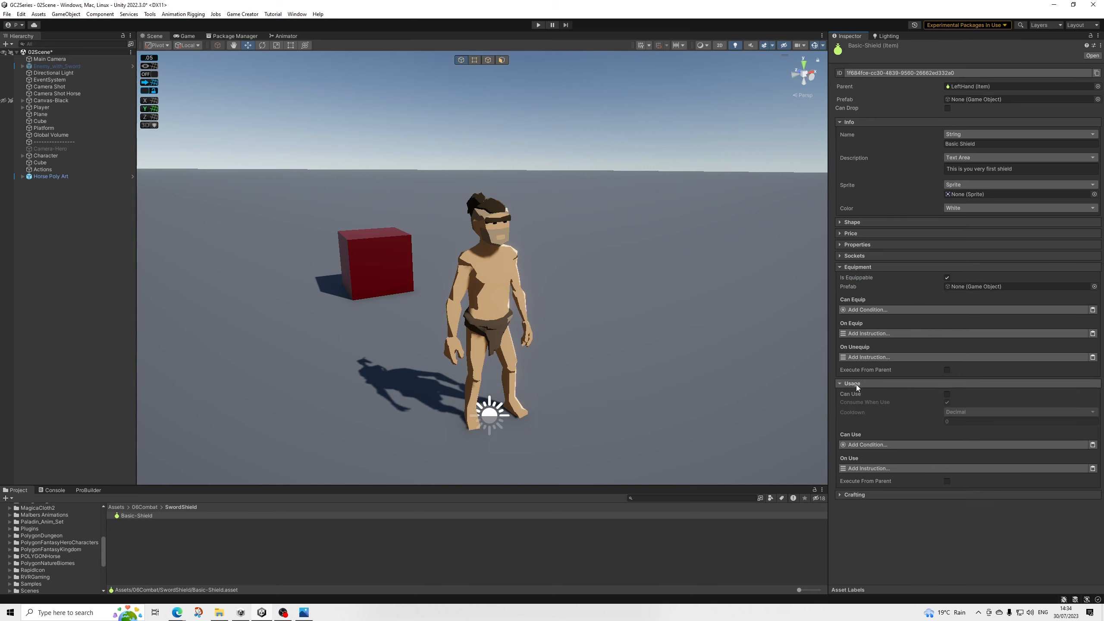
pyautogui.click(861, 383)
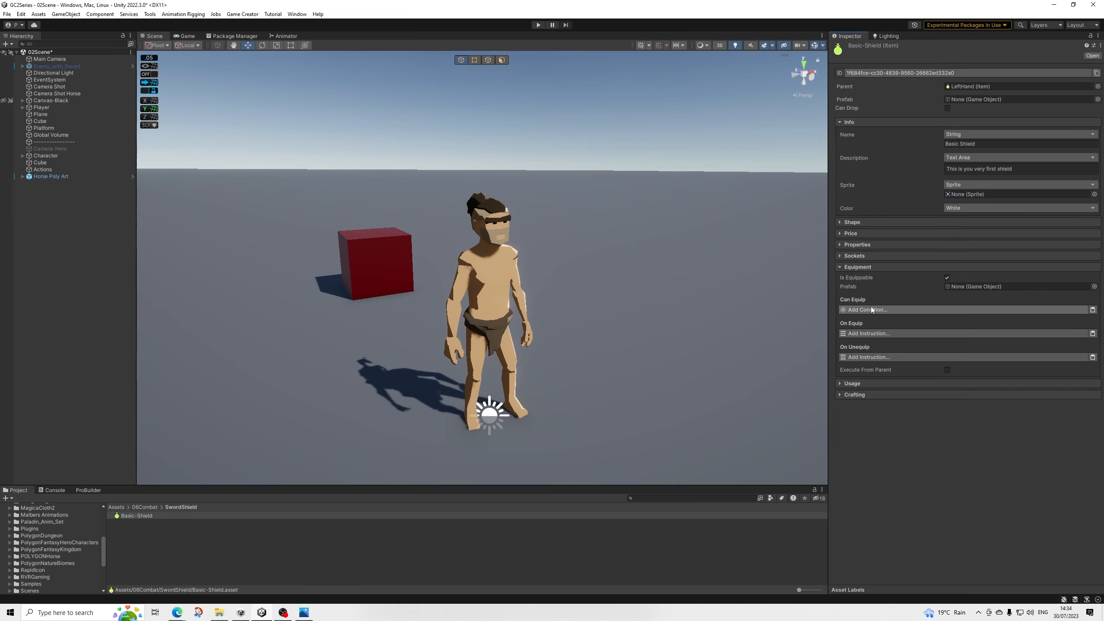
# Step: Add a Set Game Object instruction to the shield's On Equip list, with a Global Name Variable as its target
pyautogui.click(865, 333)
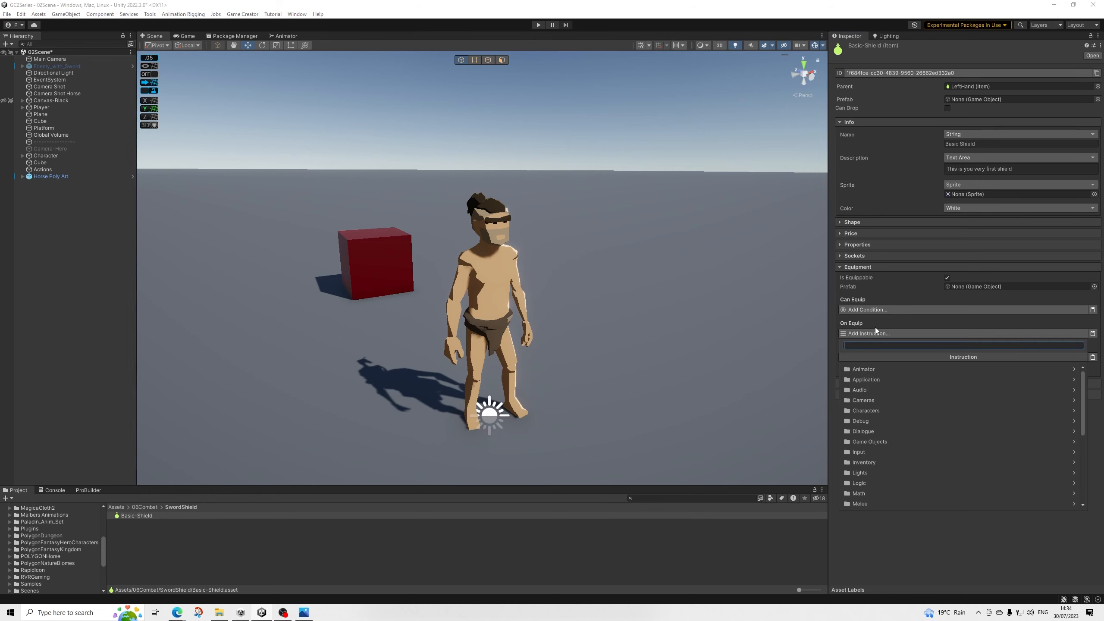
pyautogui.write('set game')
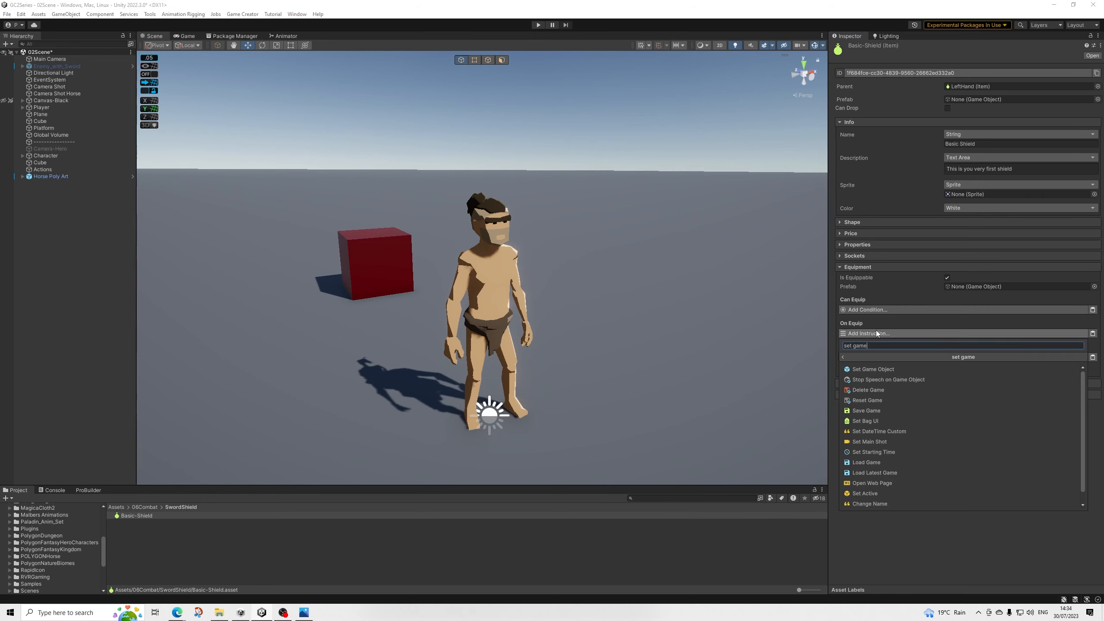
pyautogui.press('Down')
pyautogui.press('Return')
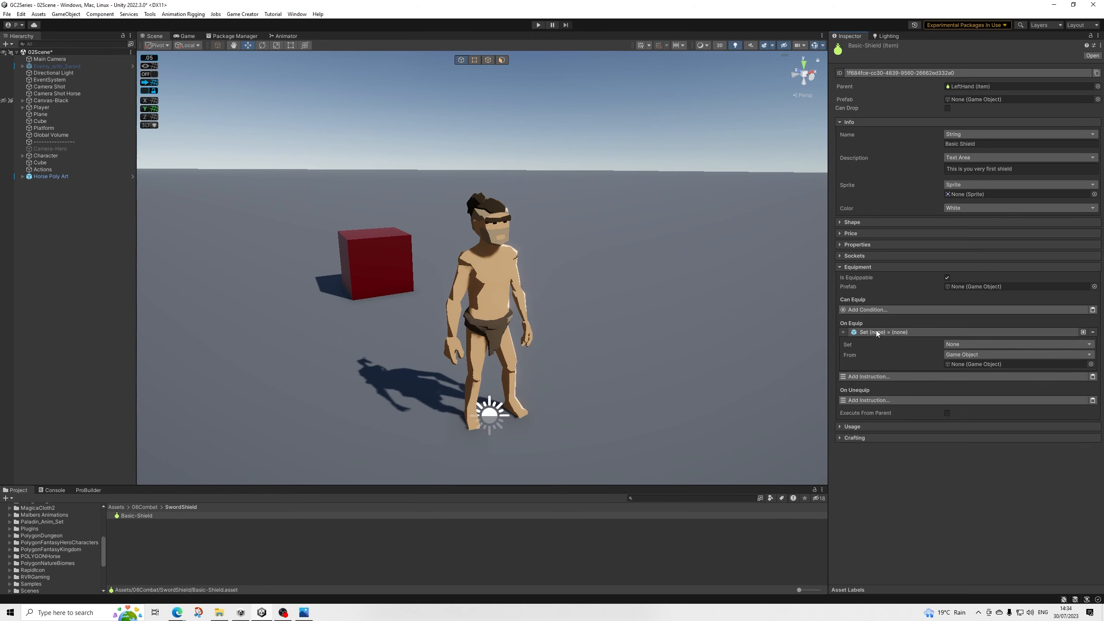
pyautogui.click(962, 346)
pyautogui.click(967, 379)
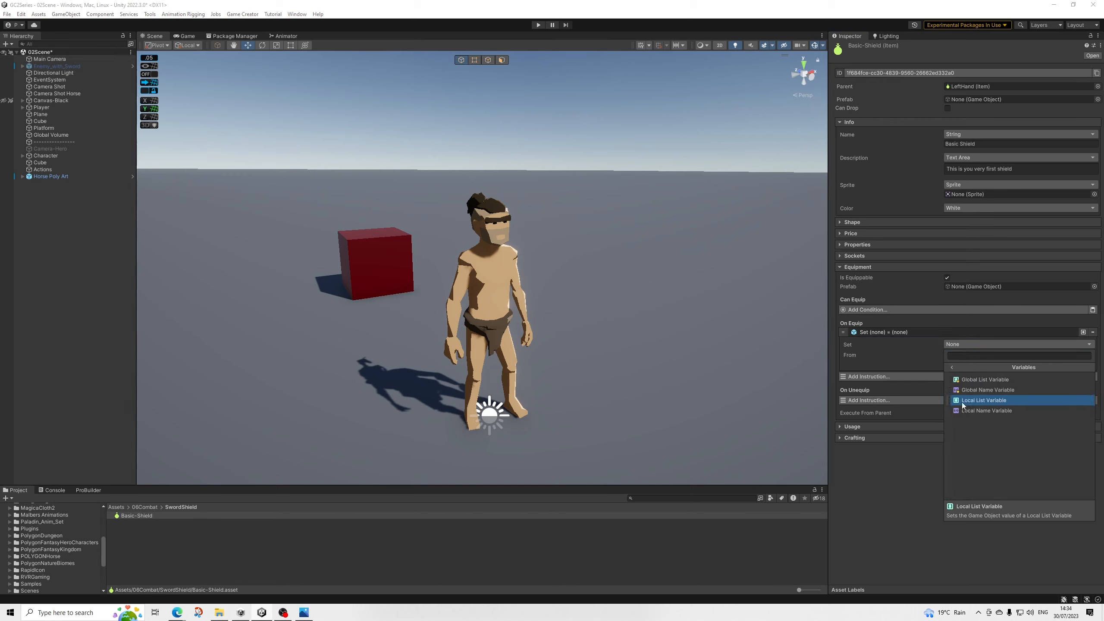
pyautogui.click(975, 391)
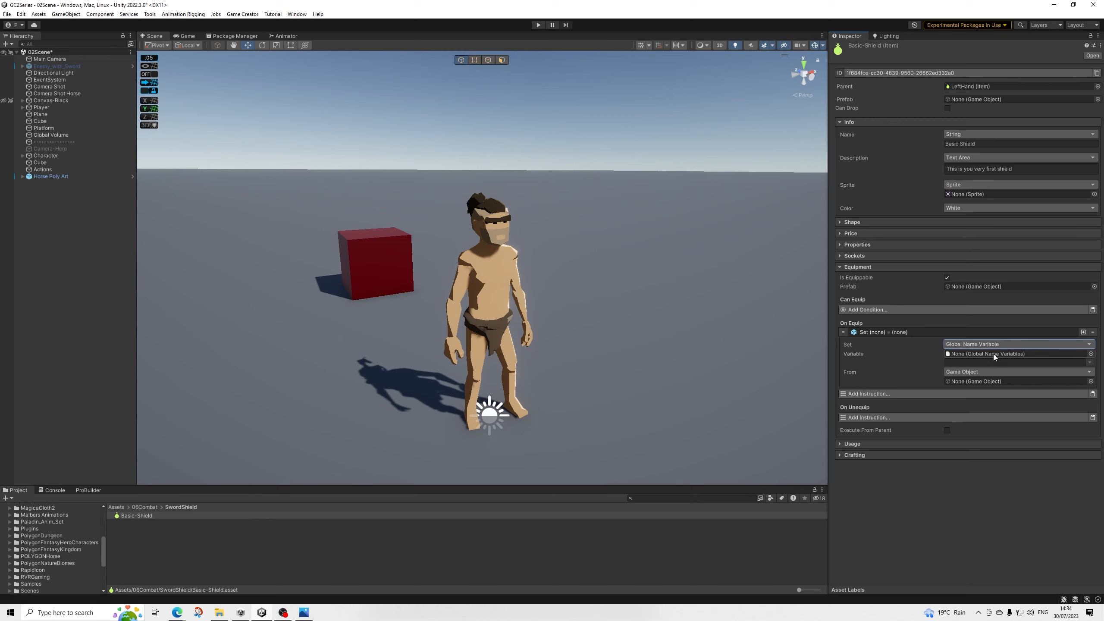
# Step: Assign CombatGlobal from the 06Combat folder to the On Equip instruction's variable and choose its Melee-Shield entry
pyautogui.click(1091, 354)
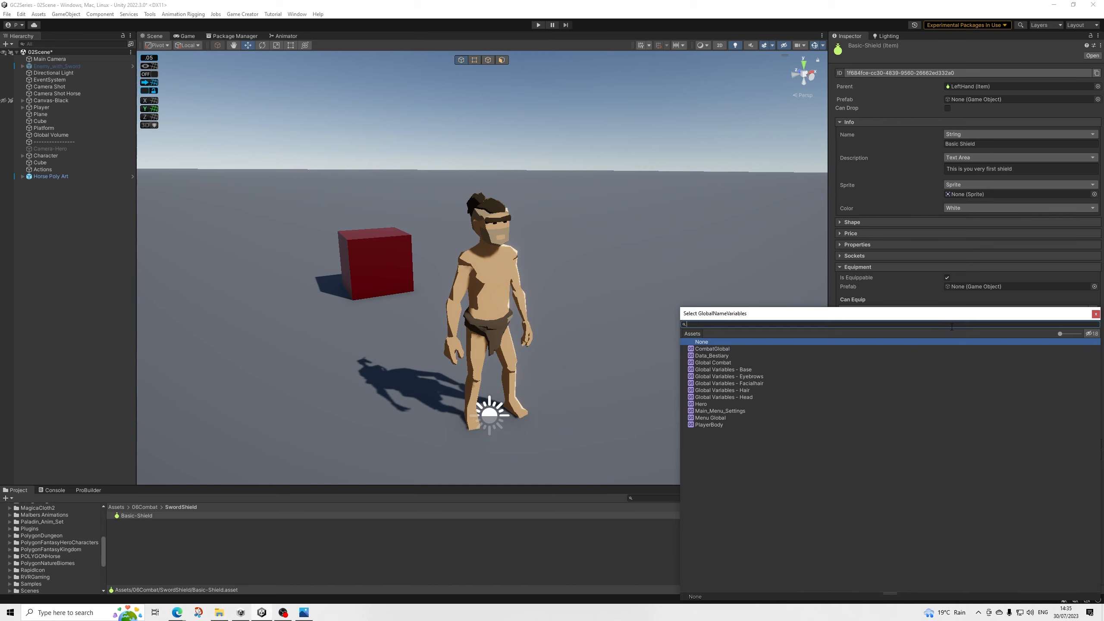
pyautogui.click(1096, 314)
pyautogui.scroll(5, 45, 542)
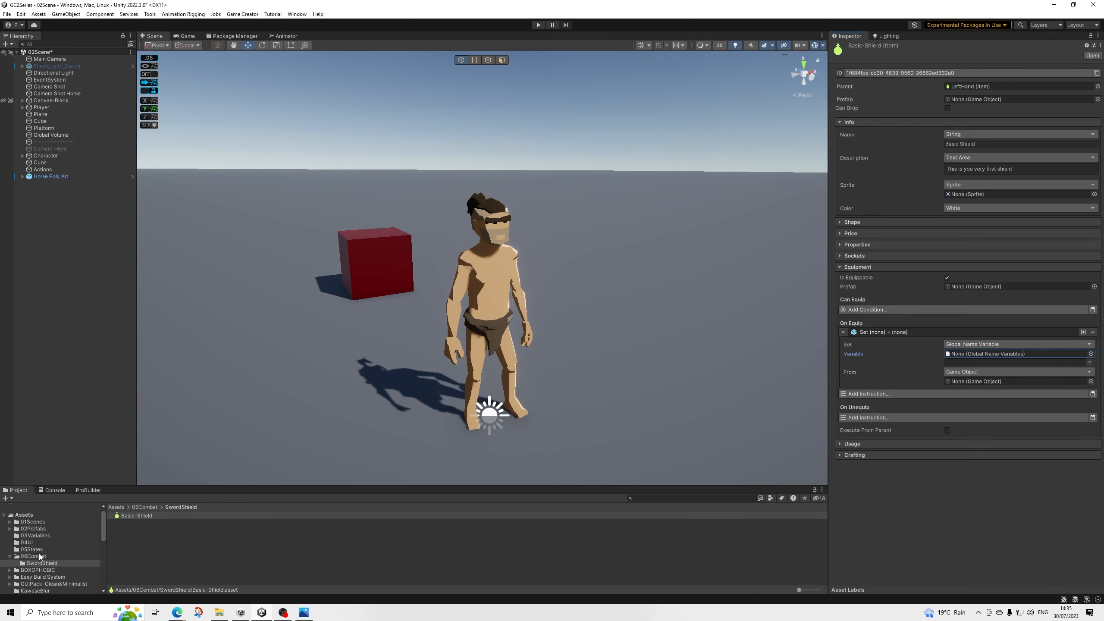
pyautogui.click(36, 558)
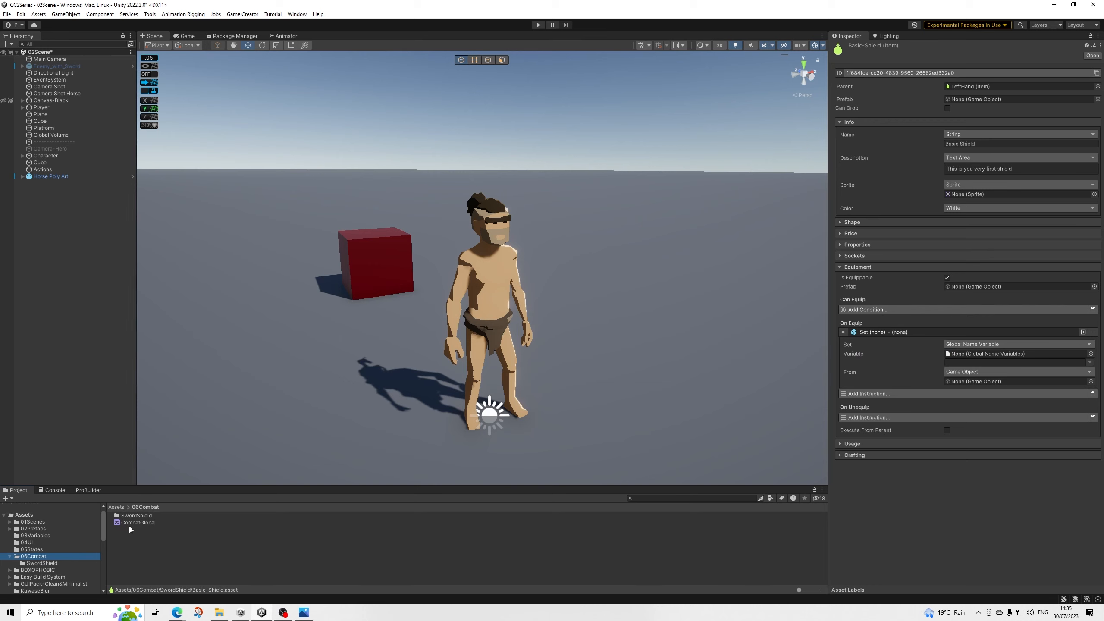
pyautogui.moveTo(139, 522); pyautogui.dragTo(1012, 353)
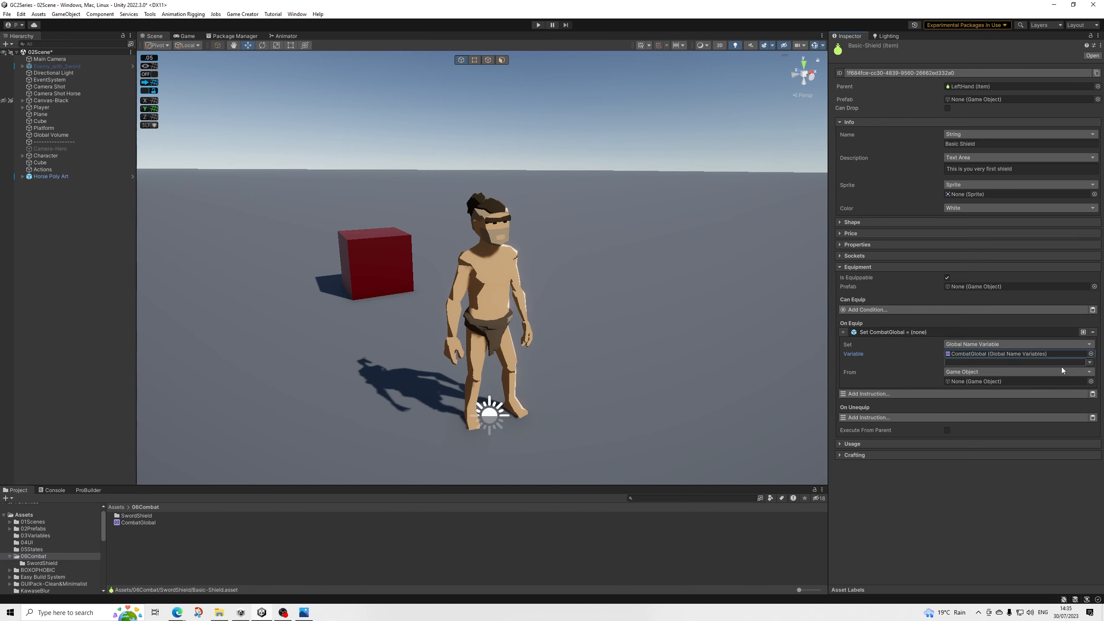
pyautogui.click(1089, 363)
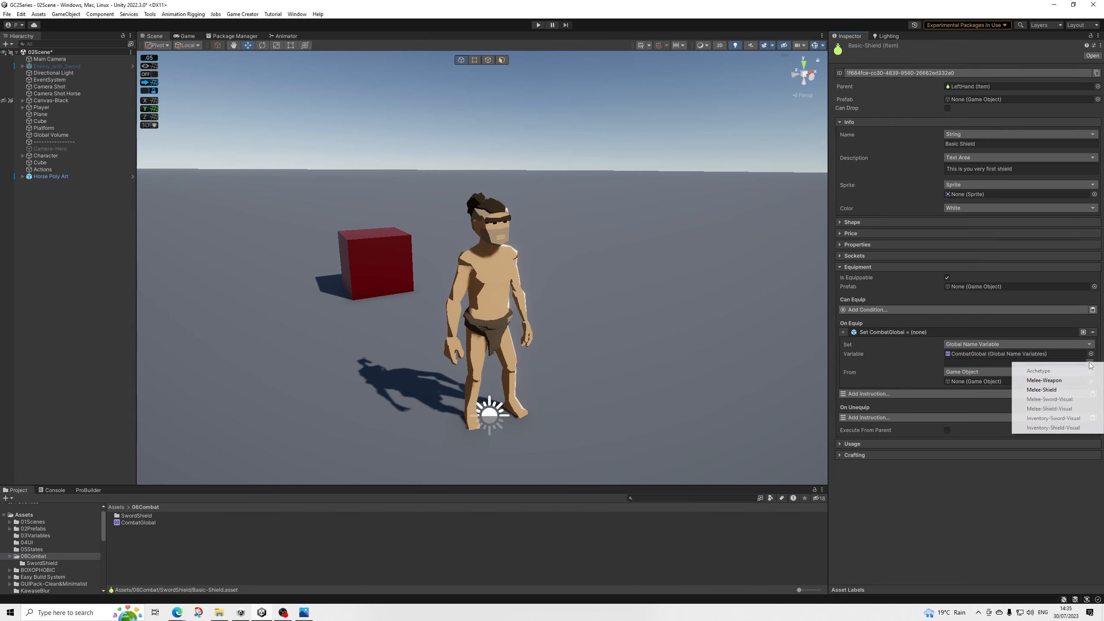
pyautogui.click(1028, 390)
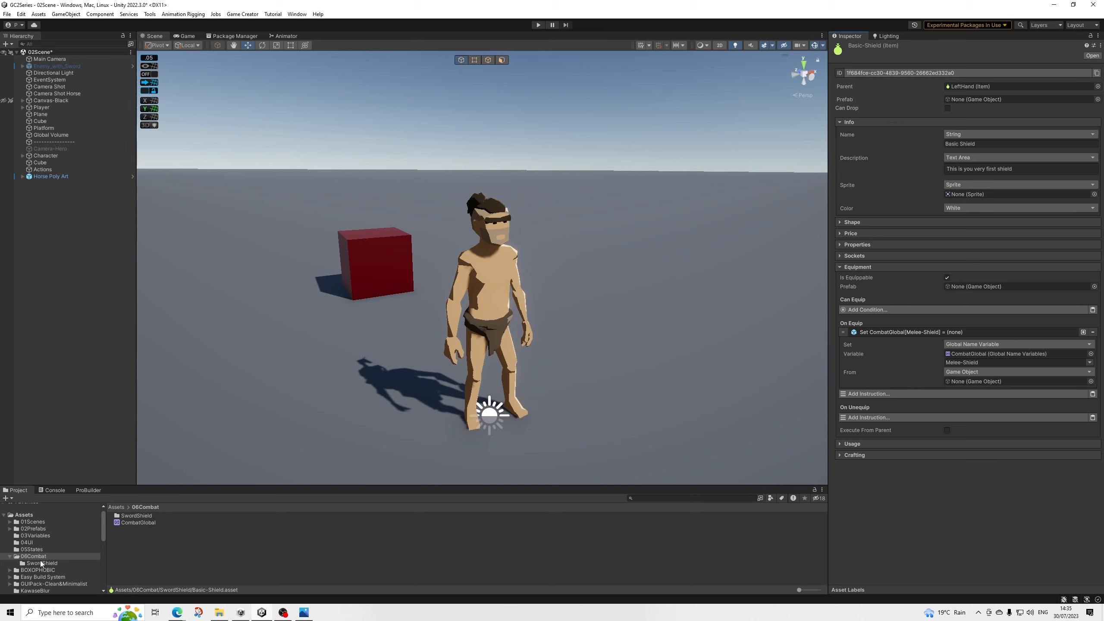
# Step: Set the instruction's source game object to the SM_Wep_Shield_06 prefab from the PolygonFantasyKingdom Weapons prefabs folder
pyautogui.scroll(-3, 43, 561)
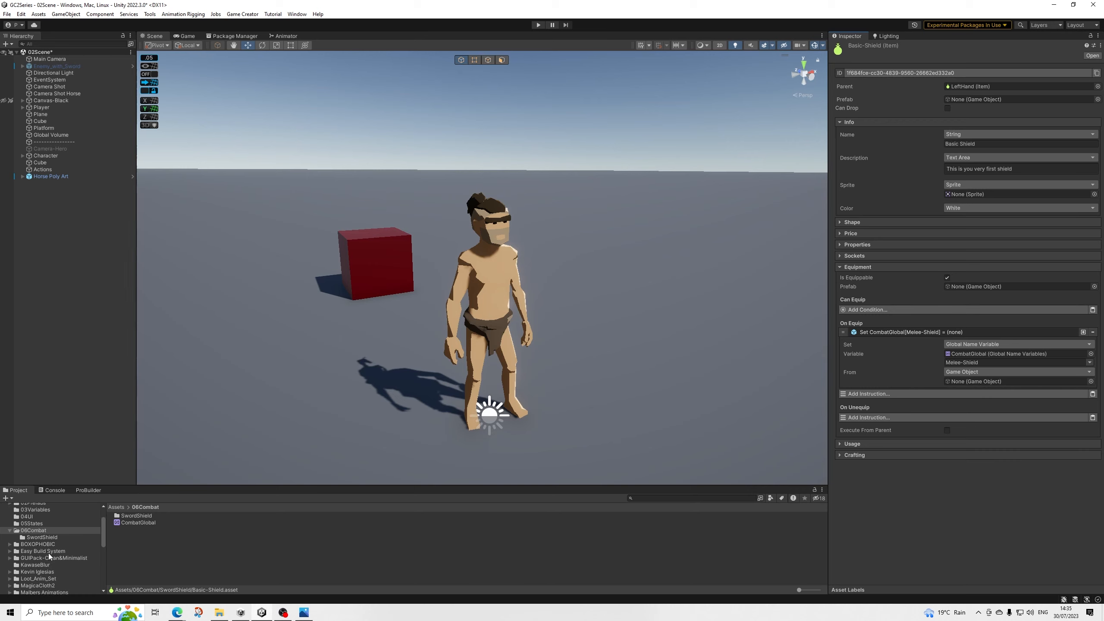
pyautogui.scroll(-5, 50, 553)
pyautogui.scroll(-4, 53, 553)
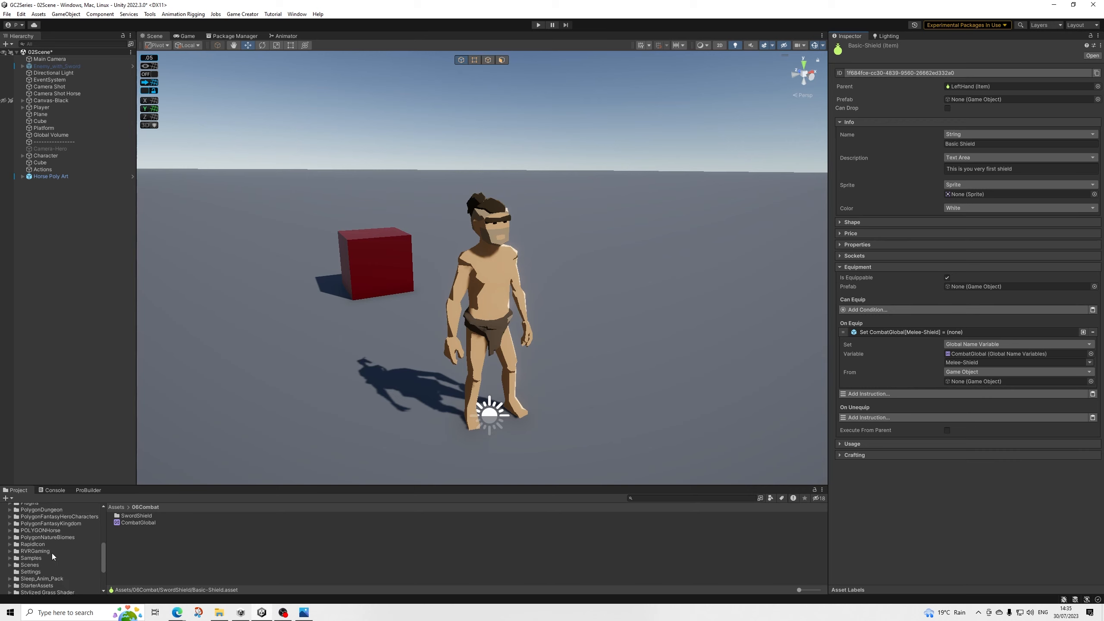
pyautogui.scroll(2, 48, 553)
pyautogui.click(9, 523)
pyautogui.scroll(-3, 44, 556)
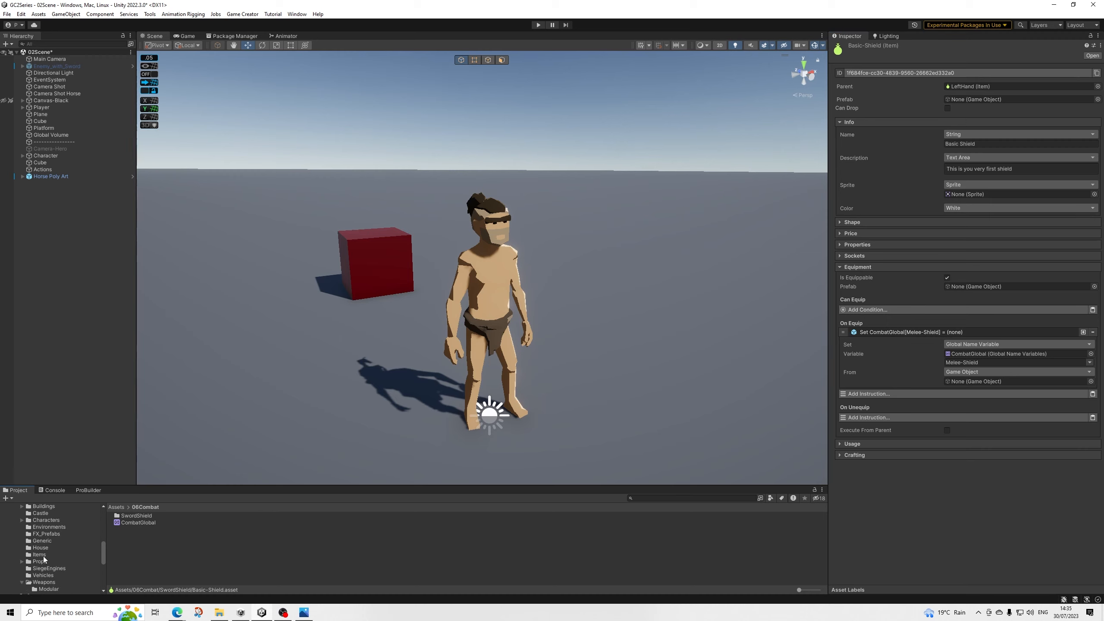
pyautogui.scroll(3, 46, 549)
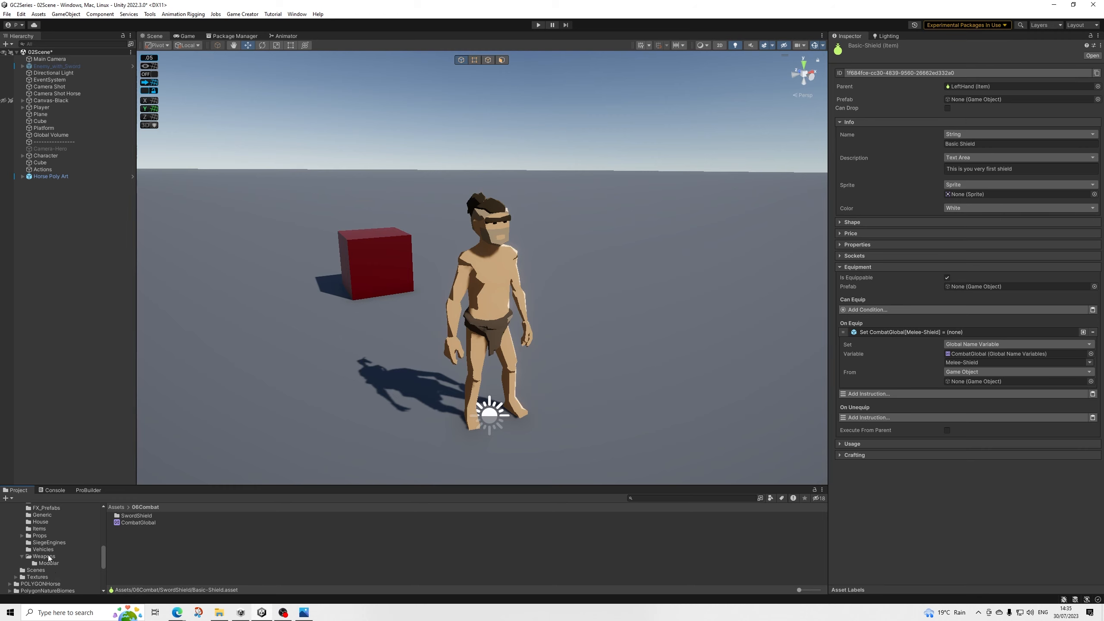
pyautogui.click(48, 556)
pyautogui.scroll(-5, 169, 559)
pyautogui.scroll(-10, 173, 559)
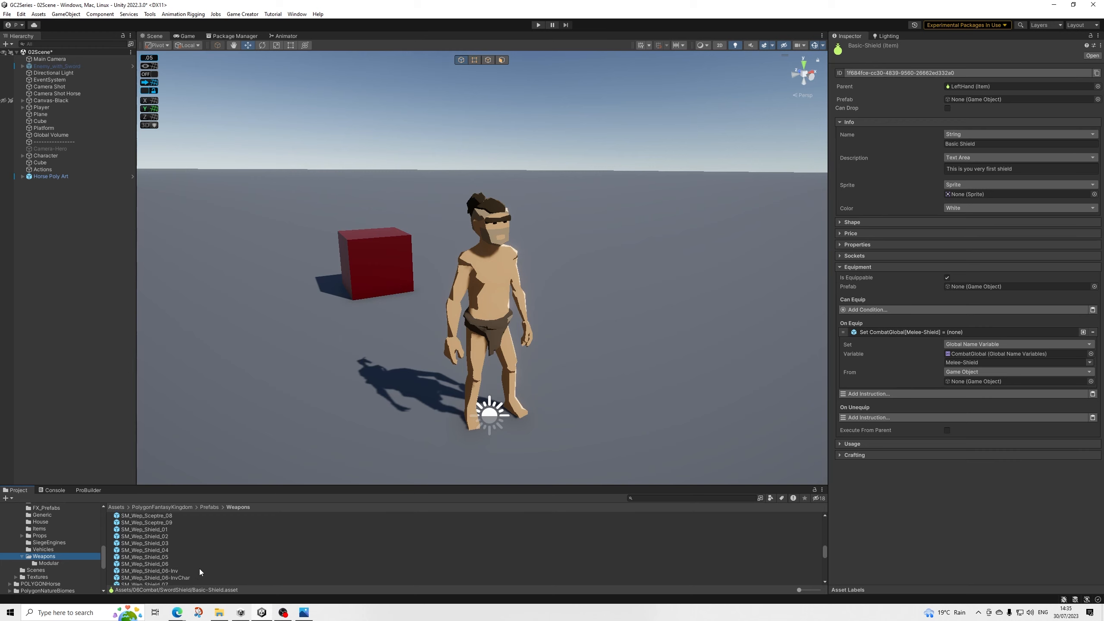
pyautogui.moveTo(151, 566); pyautogui.dragTo(983, 384)
# Step: Open the SM_Wep_Shield_06 prefab for editing and preview the shield by enabling and disabling its Mesh Renderer
pyautogui.scroll(-2, 238, 542)
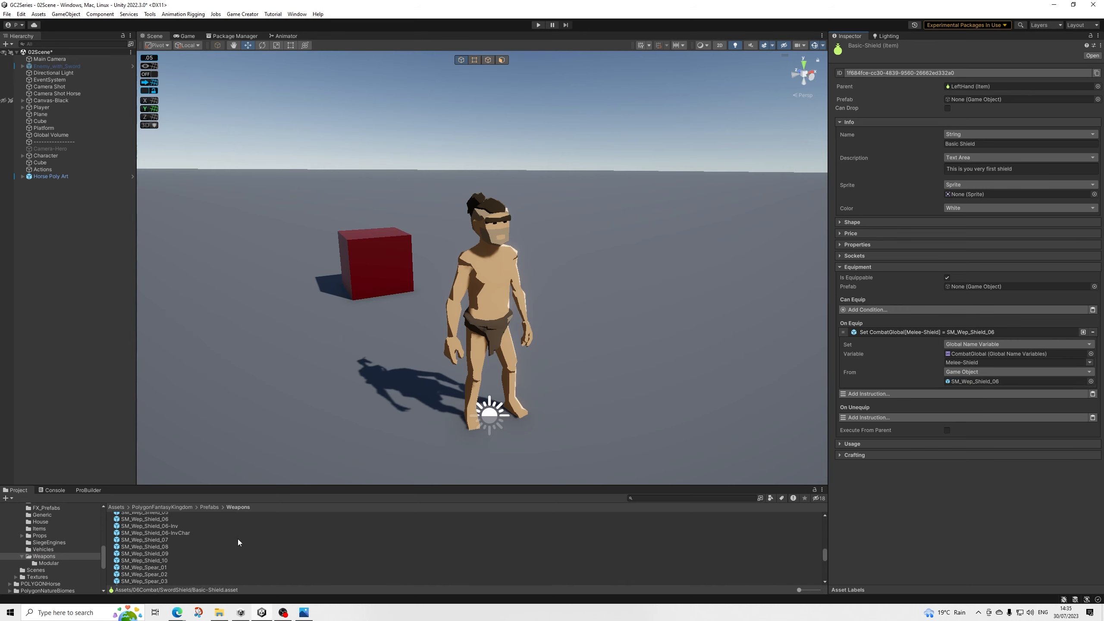
pyautogui.click(148, 519)
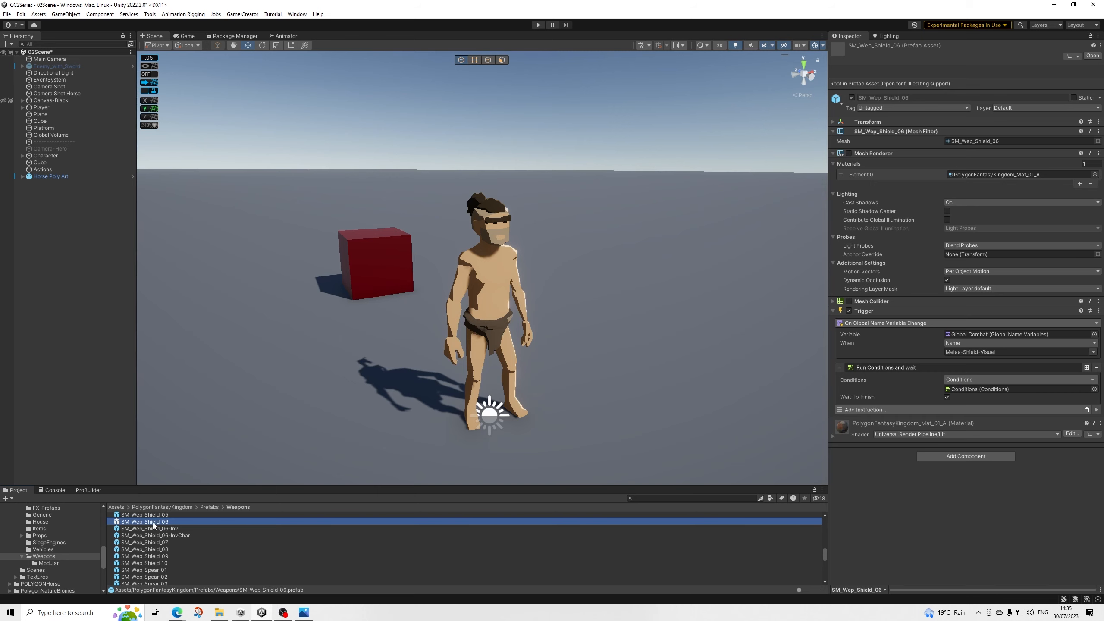
pyautogui.doubleClick(152, 523)
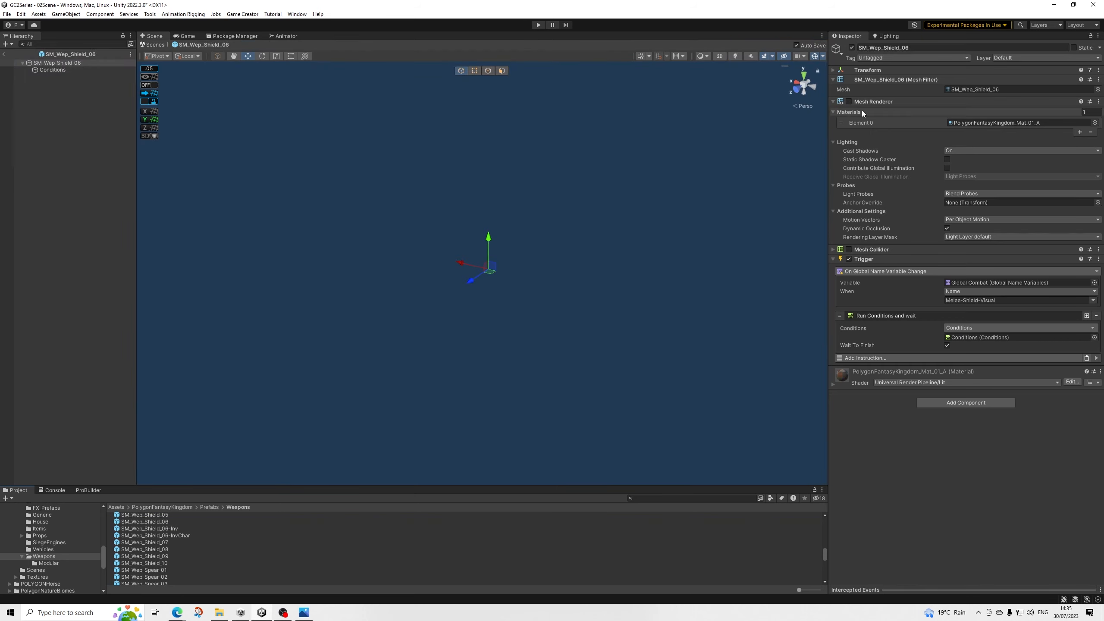
pyautogui.click(848, 101)
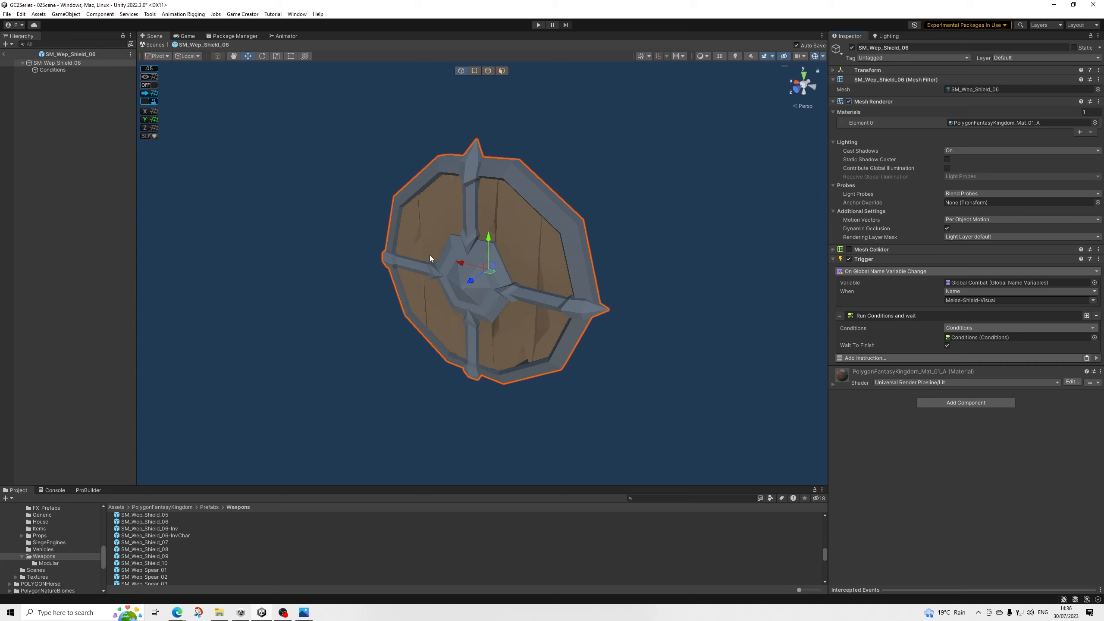
pyautogui.click(849, 102)
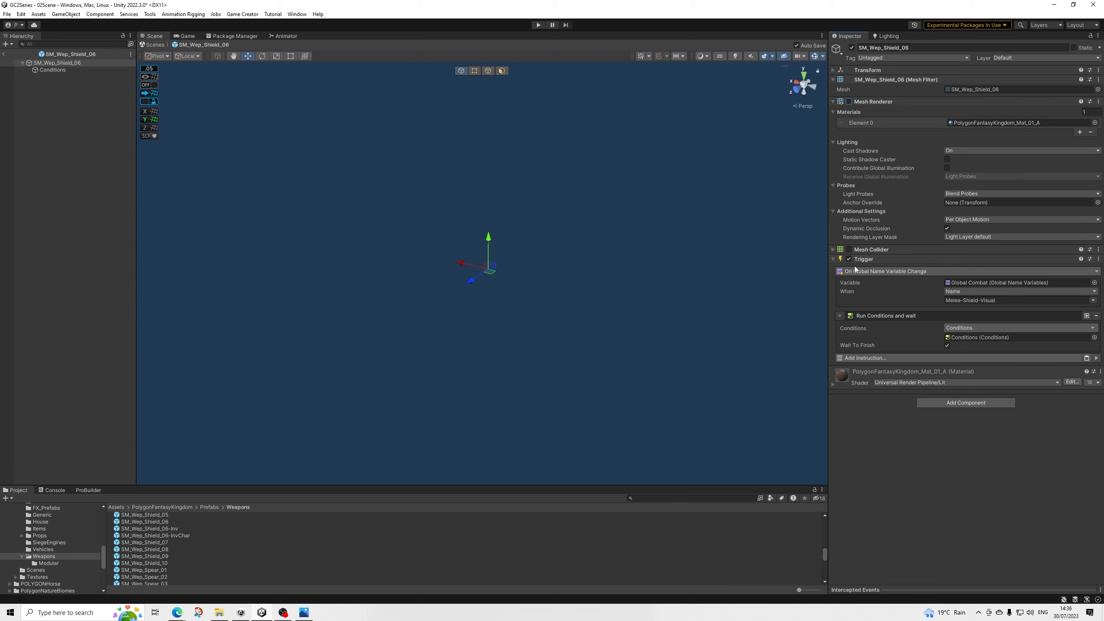
pyautogui.click(935, 401)
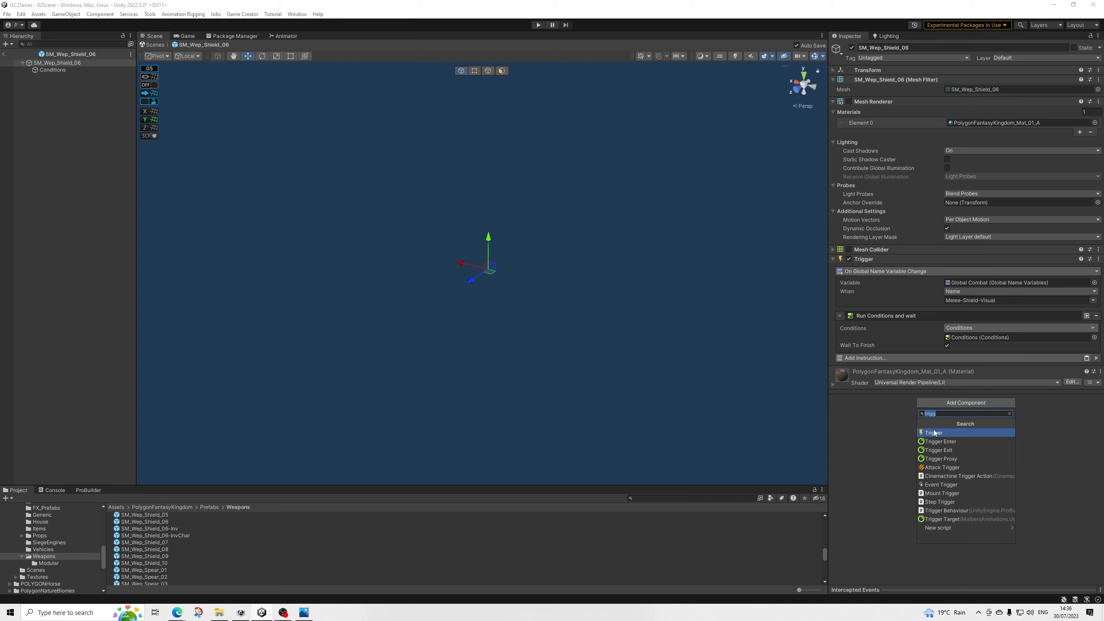
pyautogui.click(882, 420)
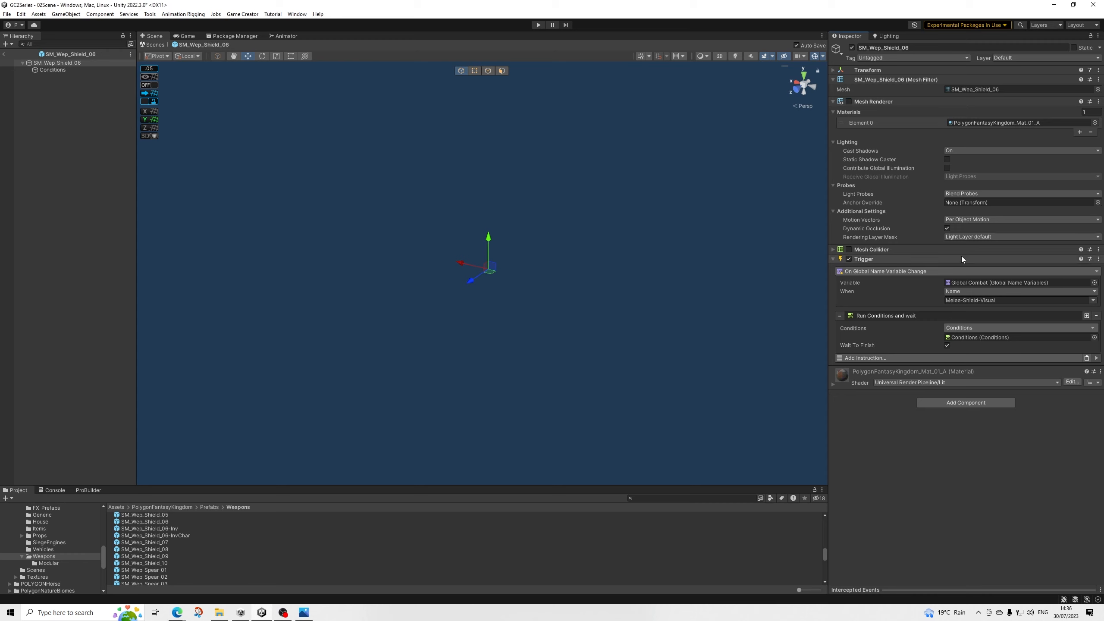
pyautogui.click(916, 272)
pyautogui.scroll(-3, 880, 405)
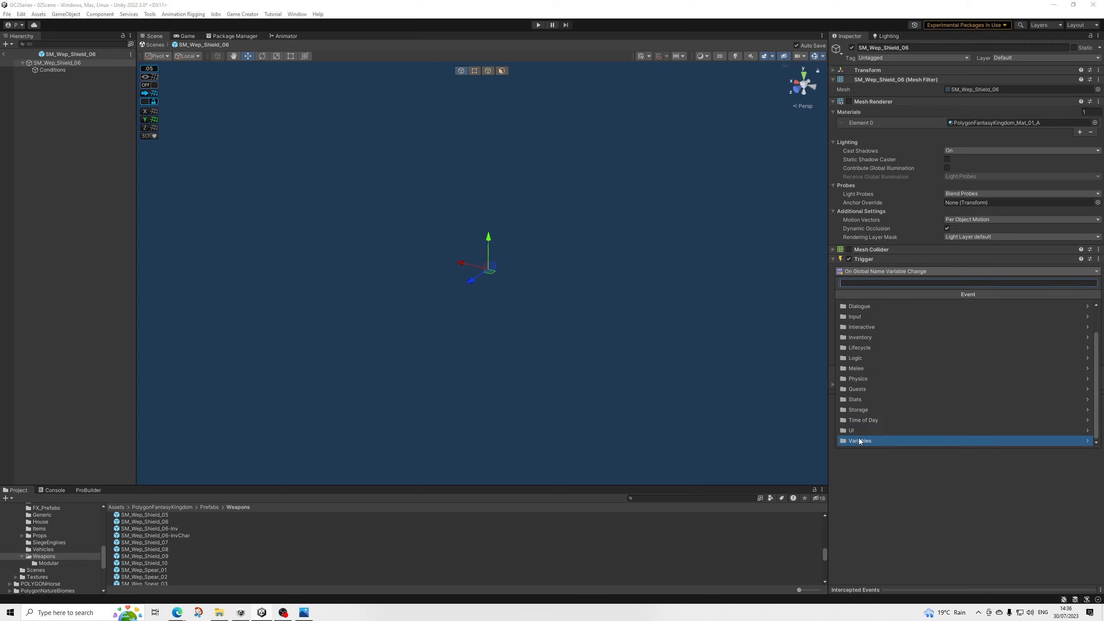
pyautogui.click(858, 441)
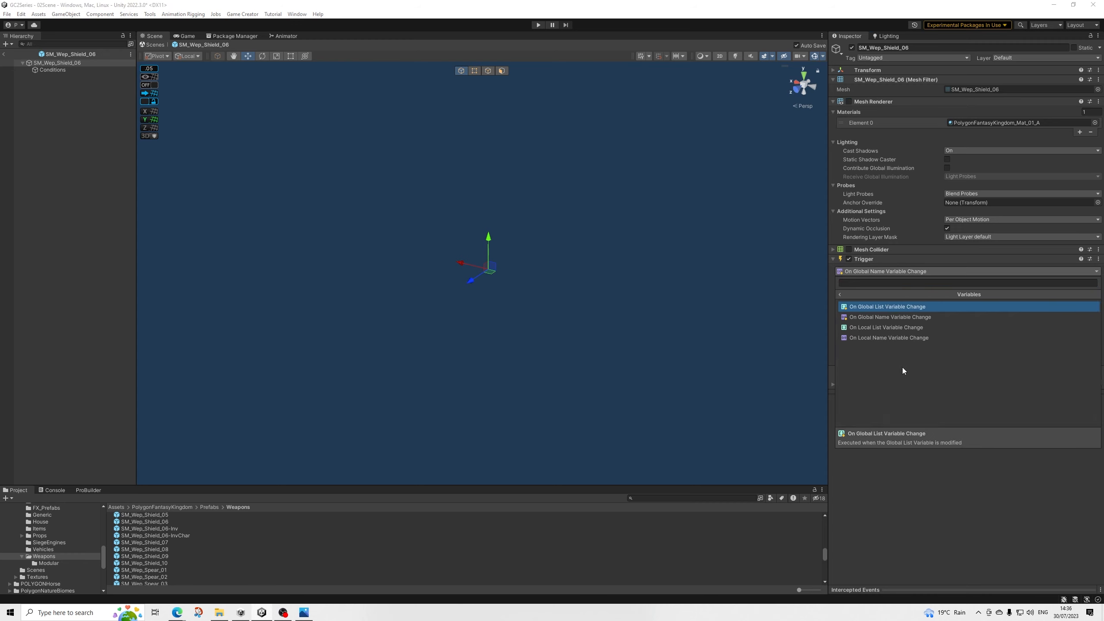
pyautogui.click(940, 561)
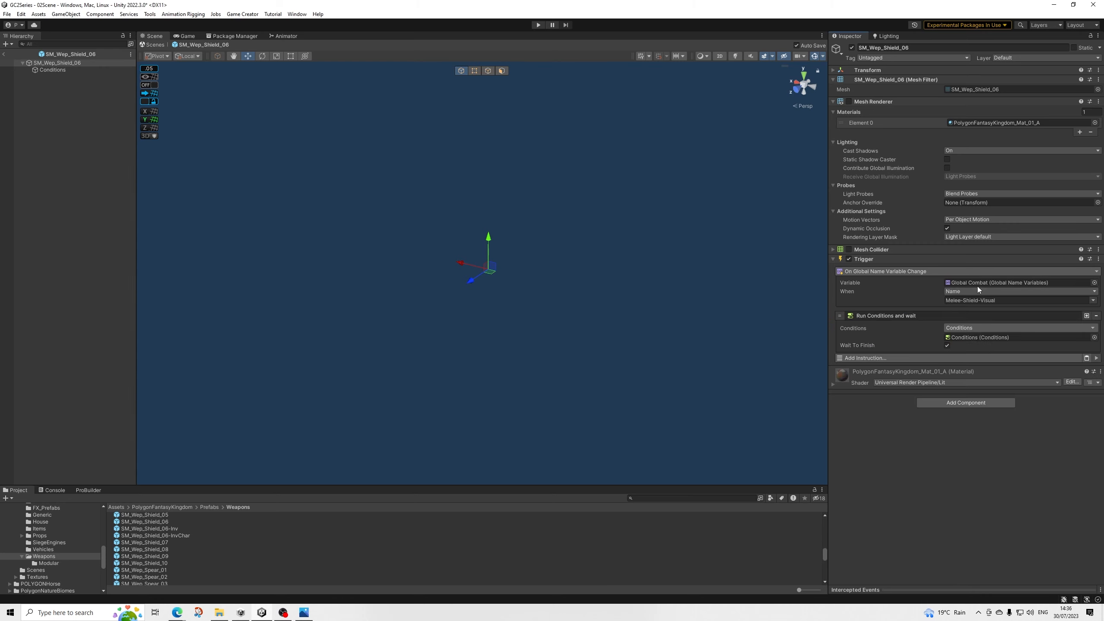
# Step: Assign CombatGlobal to the shield trigger's variable change event, with Melee-Shield-Visual as the watched name
pyautogui.scroll(10, 62, 550)
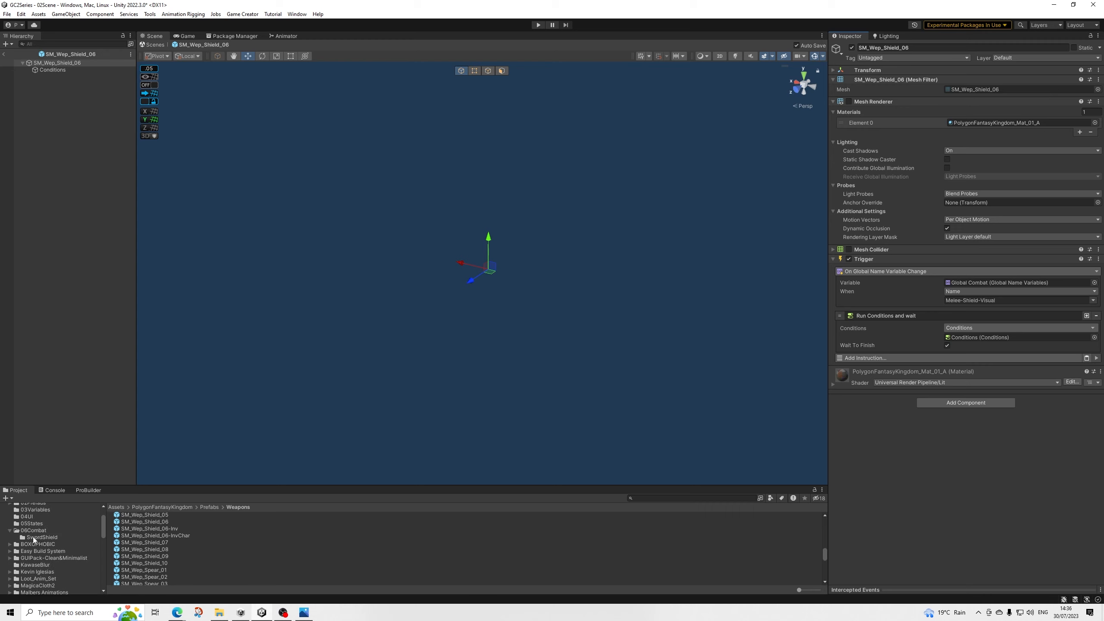
pyautogui.click(69, 529)
pyautogui.moveTo(134, 523); pyautogui.dragTo(982, 283)
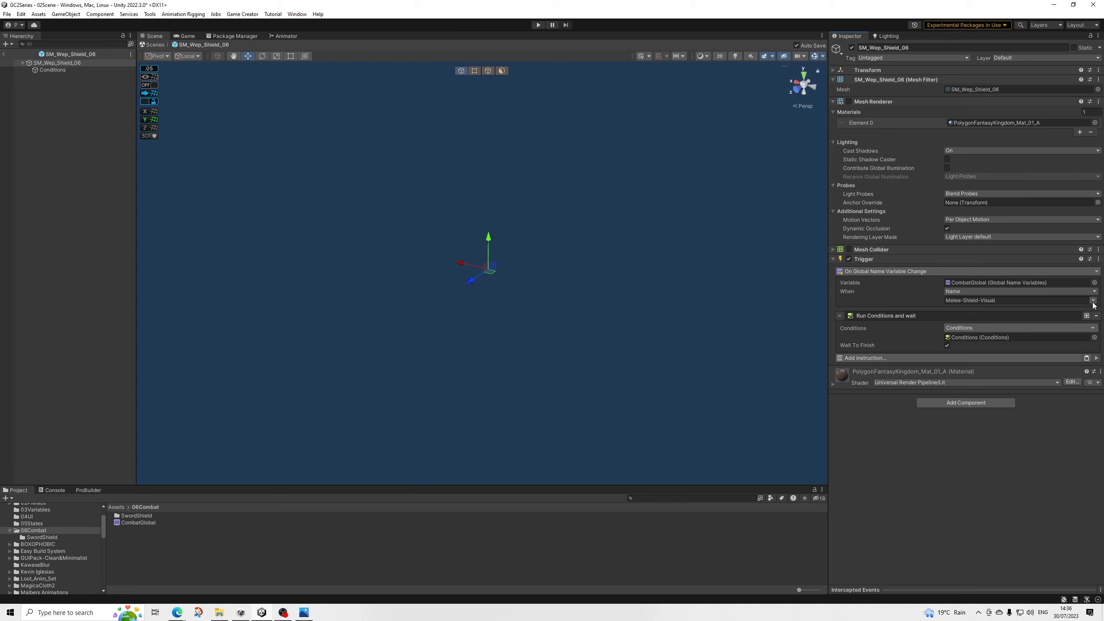
pyautogui.click(1091, 300)
pyautogui.click(1049, 348)
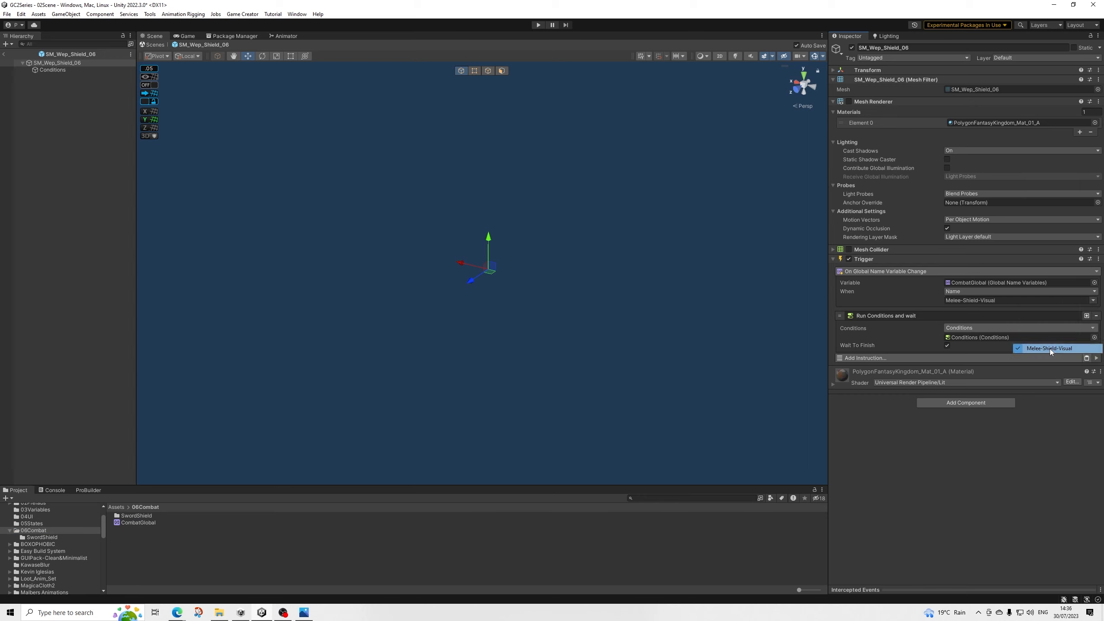
# Step: Examine the Conditions child object linked to the shield's trigger and the Game Creator visual scripting options for creating one
pyautogui.click(961, 338)
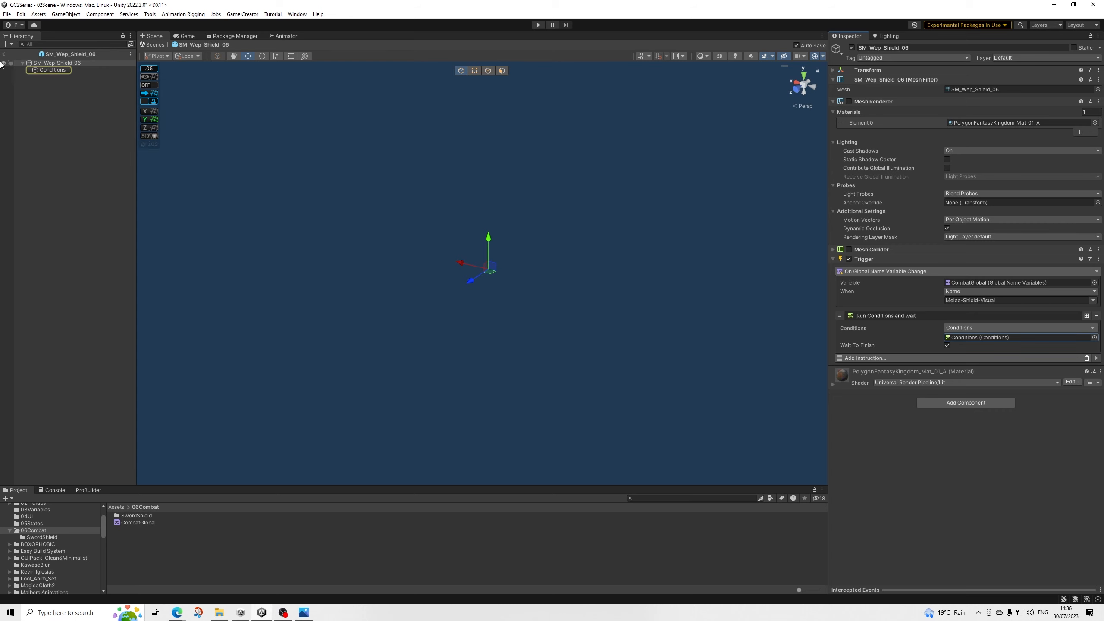
pyautogui.click(59, 72)
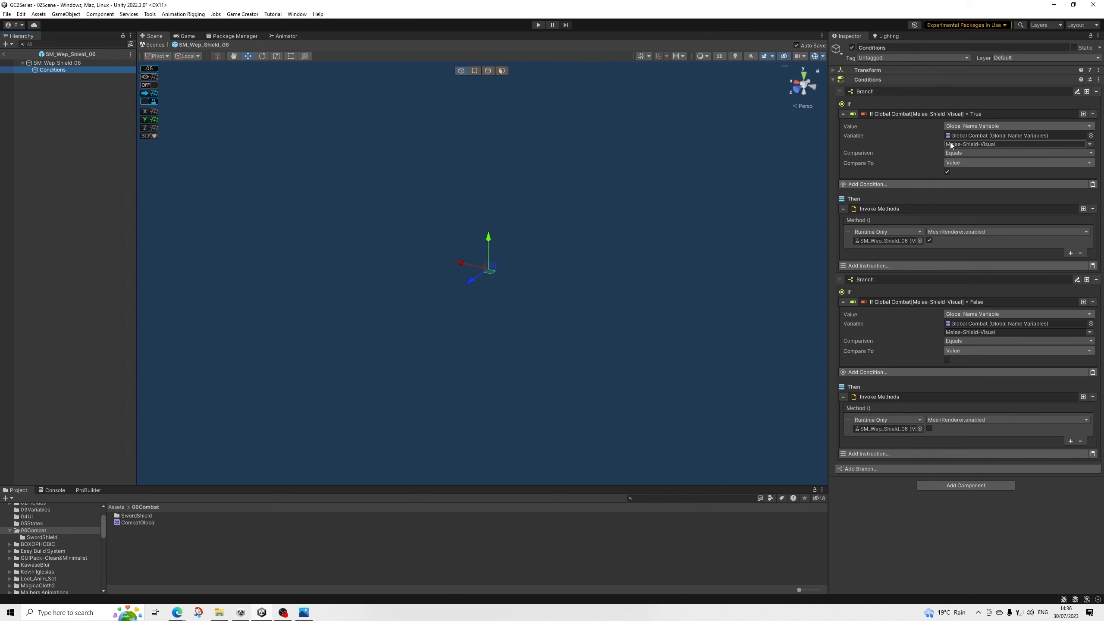
pyautogui.click(65, 63)
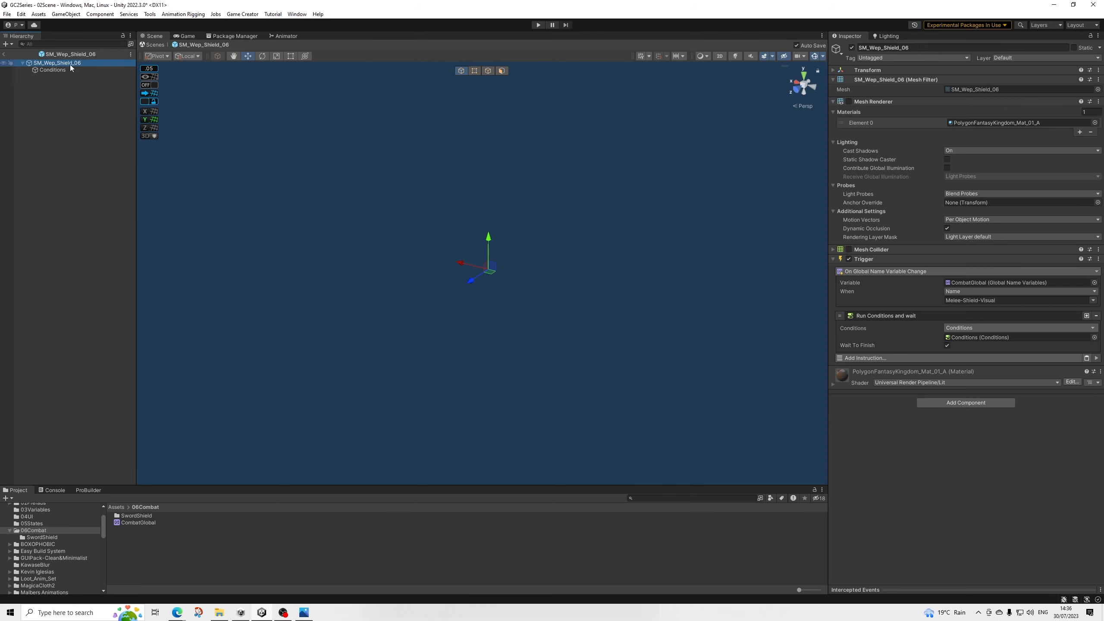
pyautogui.rightClick(70, 63)
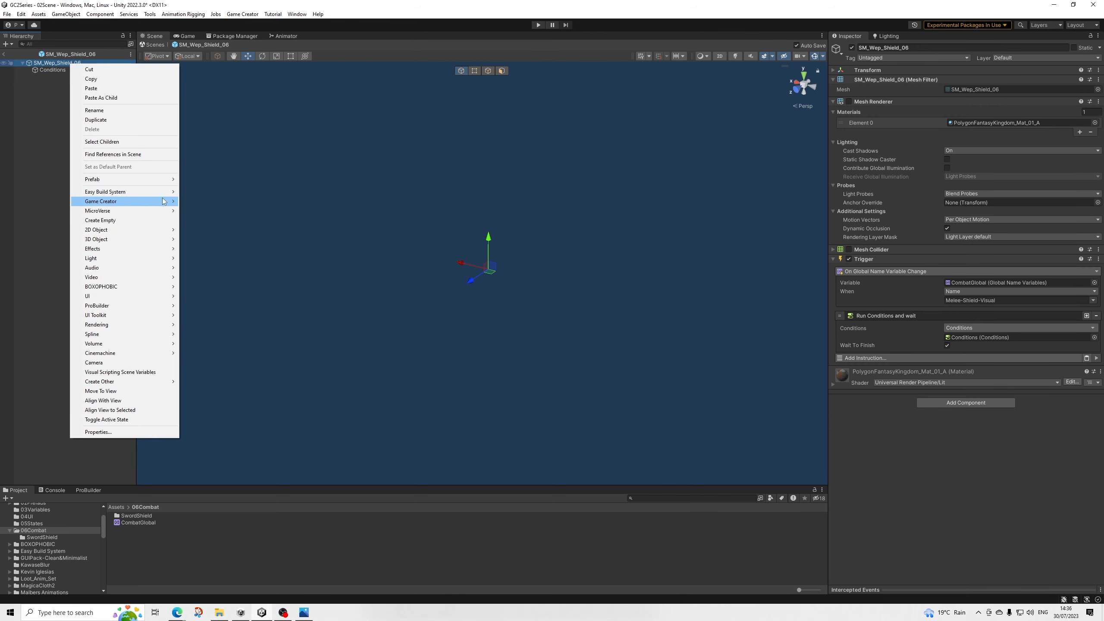
pyautogui.moveTo(163, 201)
pyautogui.moveTo(213, 249)
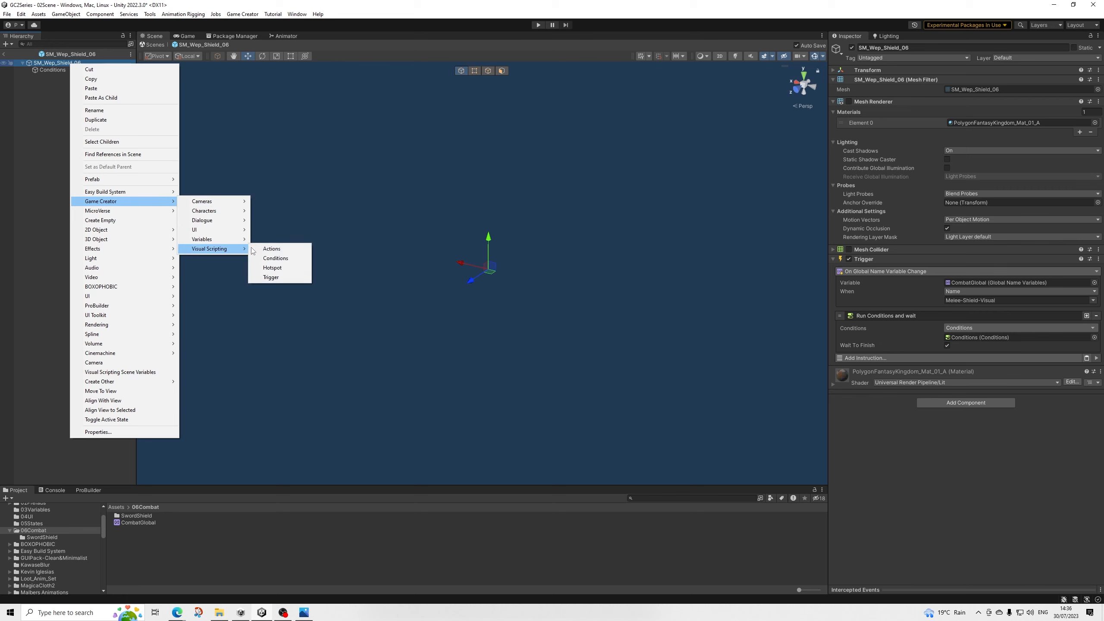
pyautogui.click(271, 258)
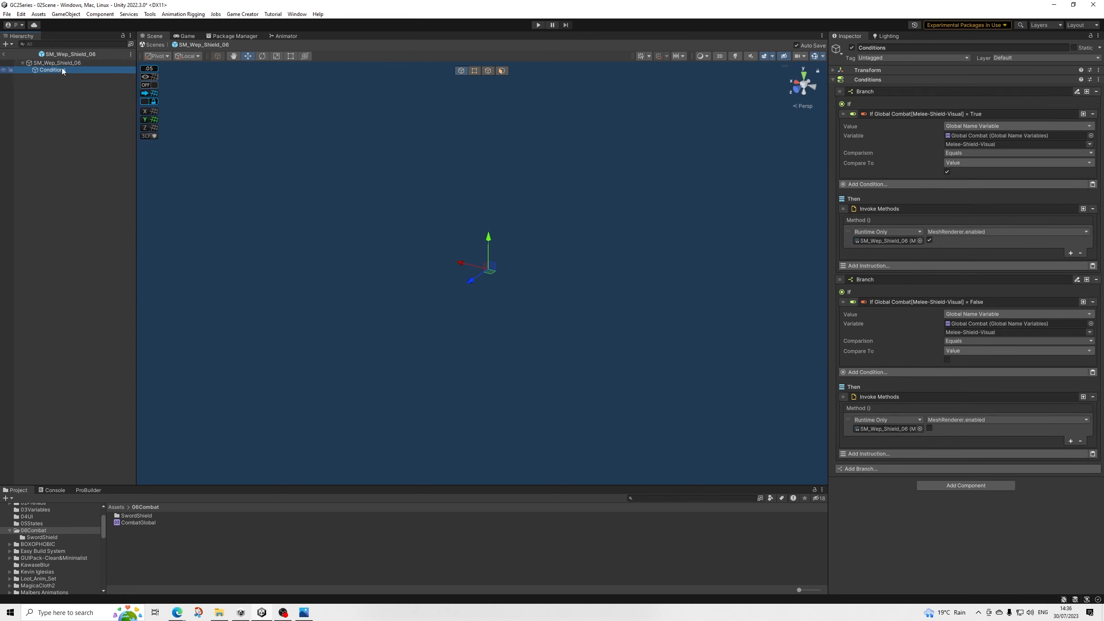
pyautogui.click(57, 63)
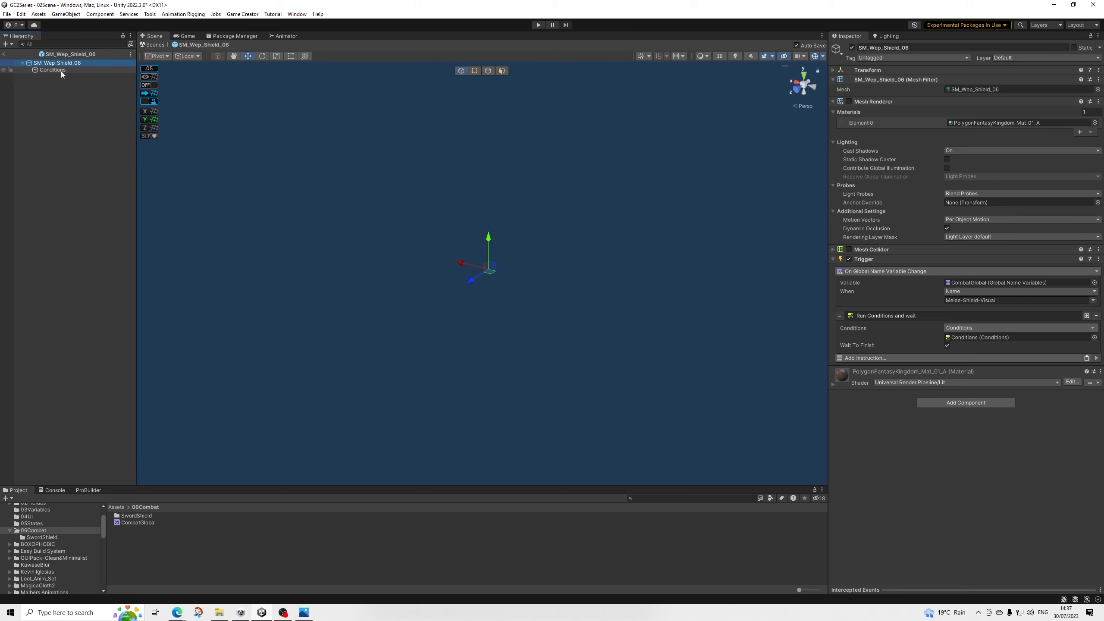
# Step: Replace the variable source with CombatGlobal in both the True and False branches of the shield's Conditions object
pyautogui.click(102, 71)
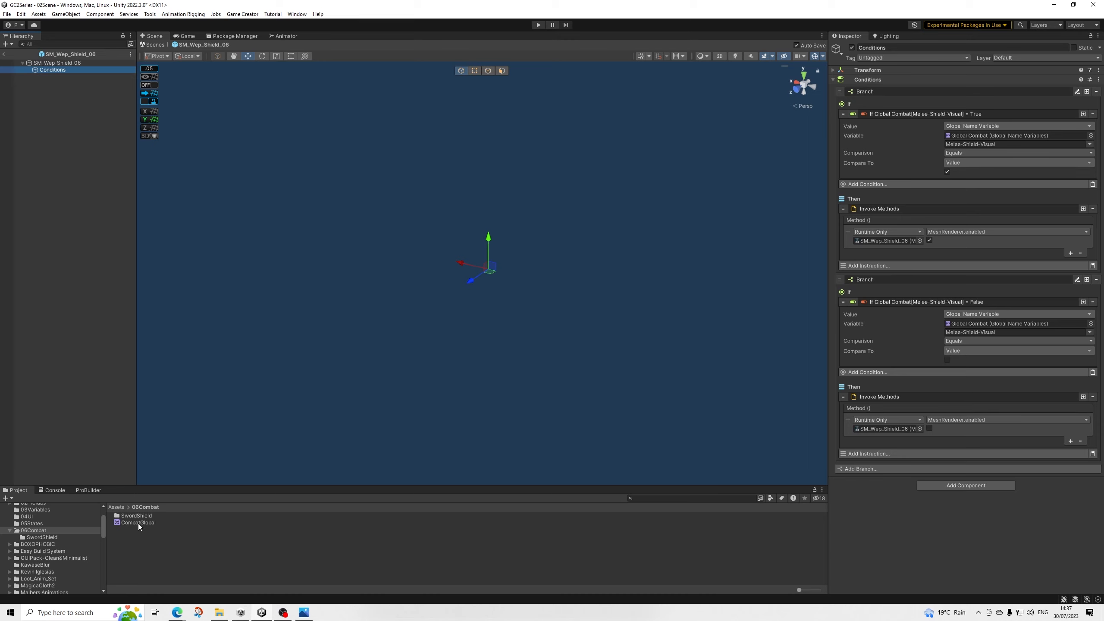
pyautogui.moveTo(140, 526); pyautogui.dragTo(1007, 137)
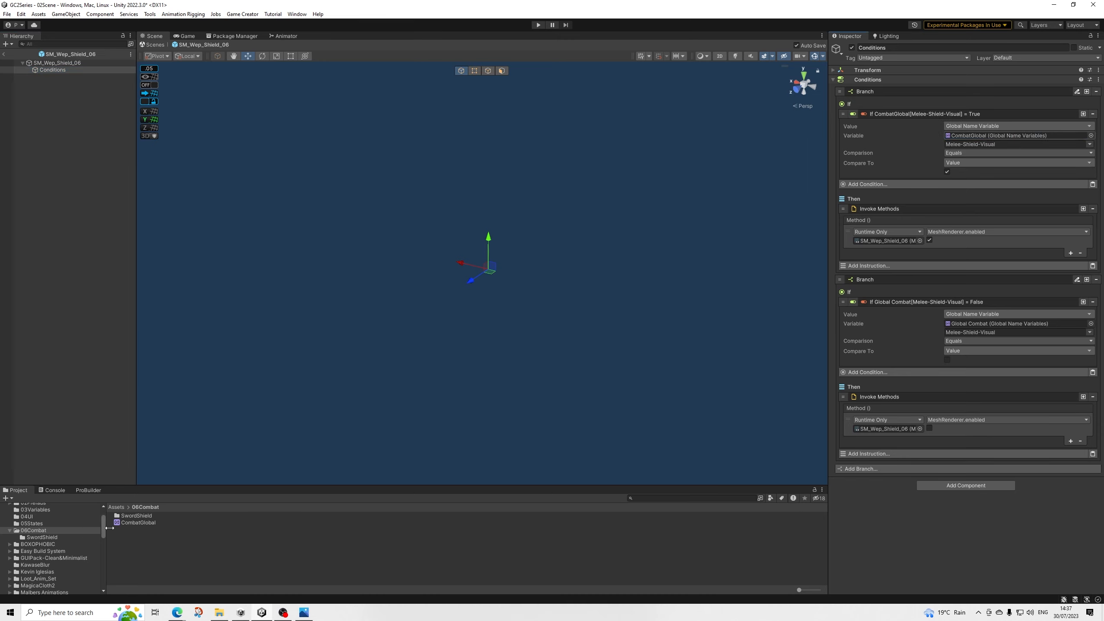
pyautogui.moveTo(131, 524); pyautogui.dragTo(970, 323)
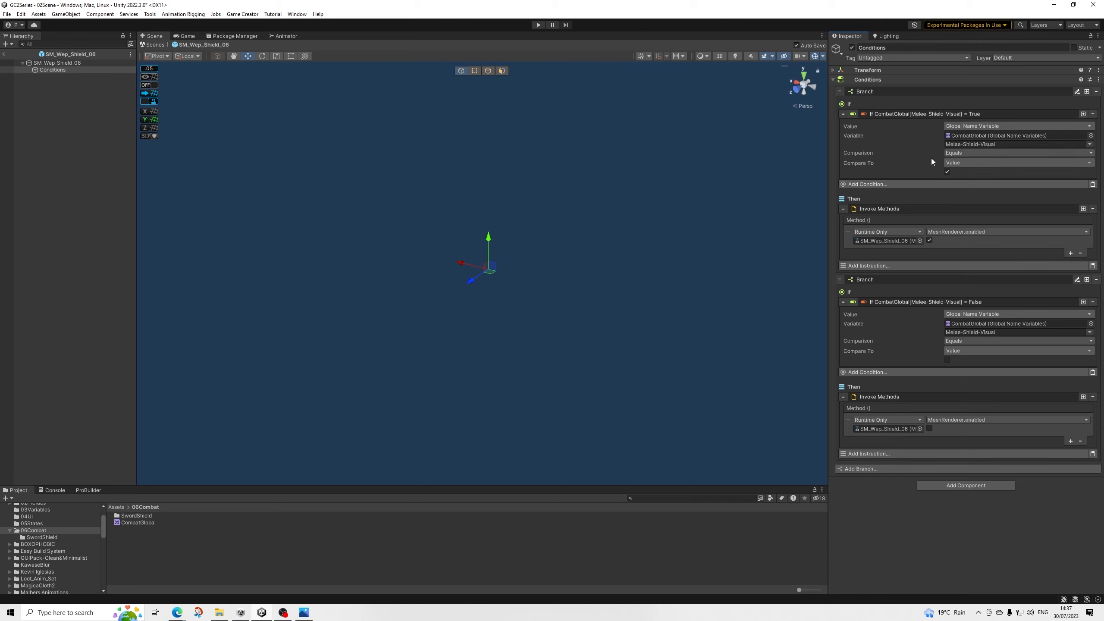
# Step: Try adding a second Compare Boolean condition to the first branch, checking CombatGlobal's Melee-Shield-Visual for True, and remove that condition
pyautogui.click(882, 187)
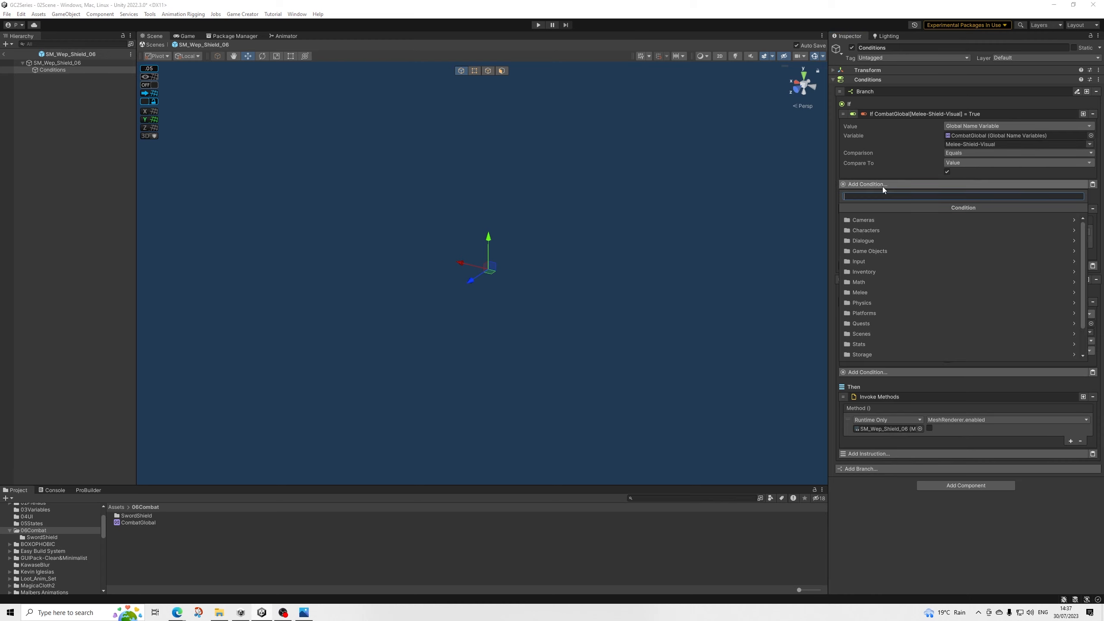
pyautogui.write('bool')
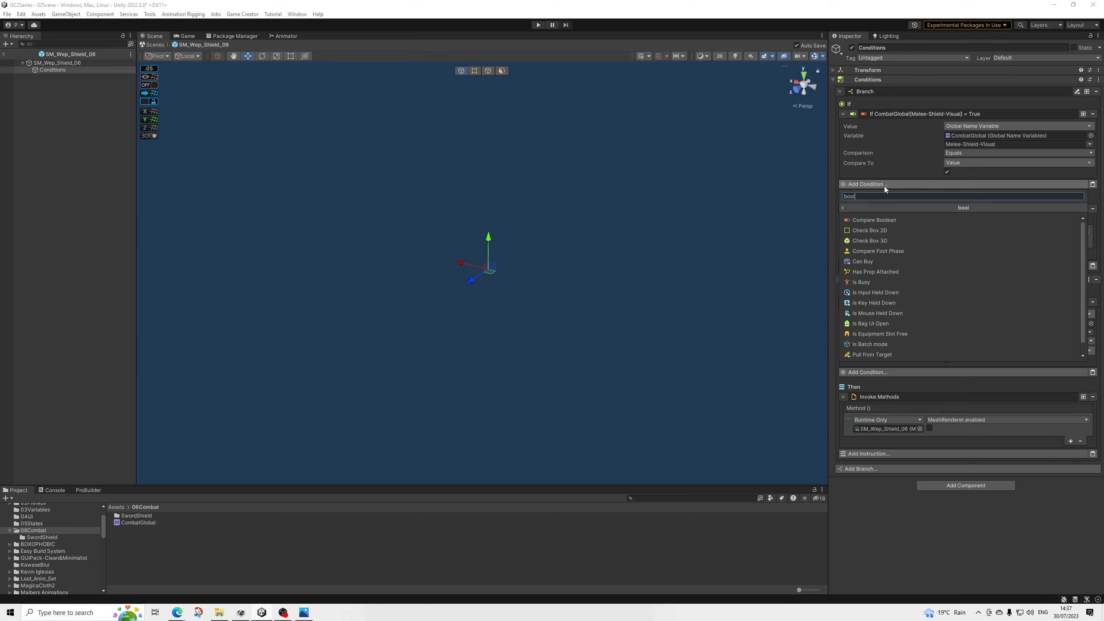
pyautogui.press('Return')
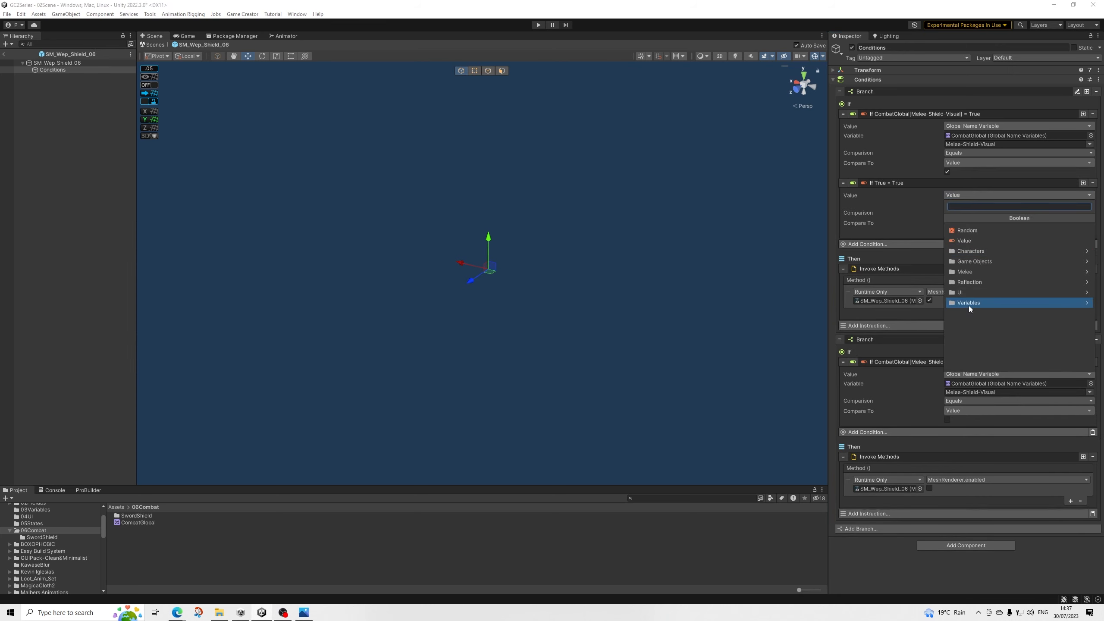
pyautogui.click(969, 305)
pyautogui.click(983, 241)
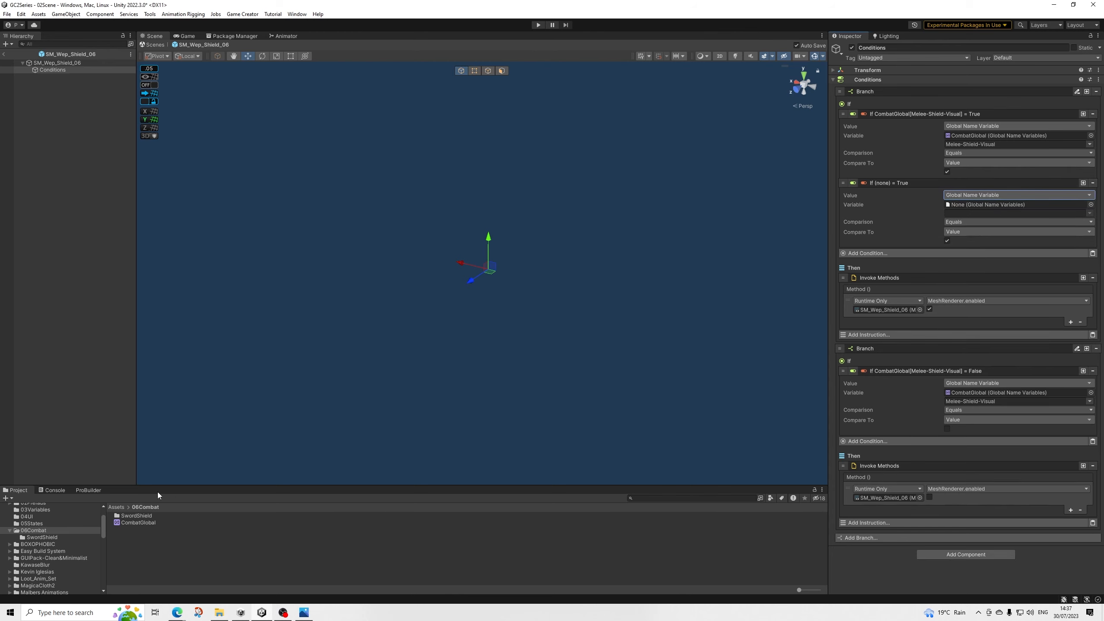
pyautogui.moveTo(140, 523); pyautogui.dragTo(982, 205)
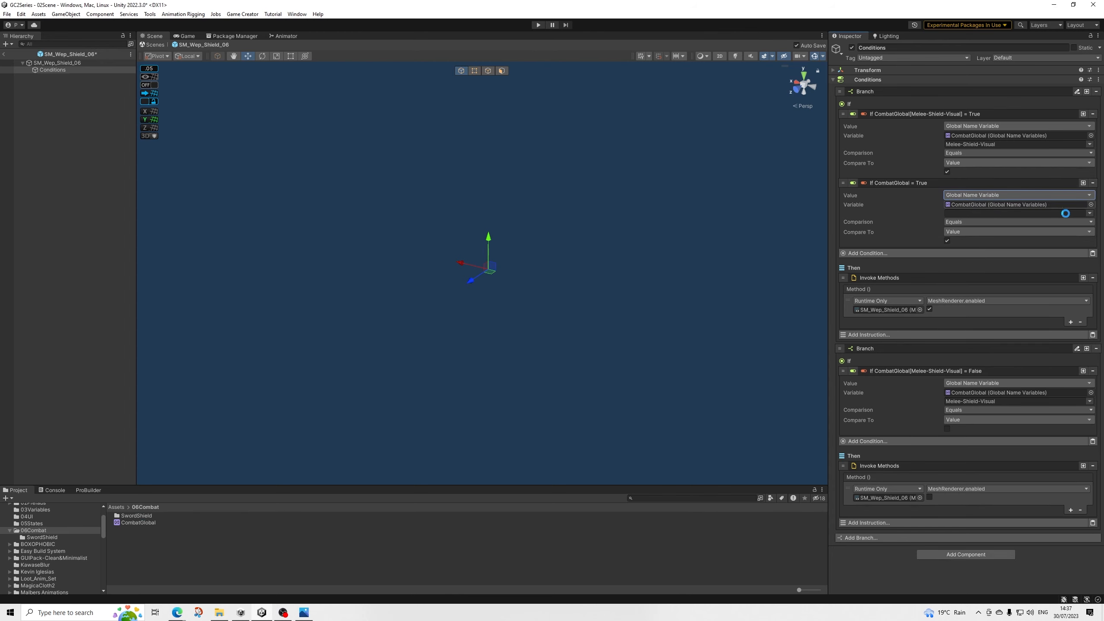
pyautogui.click(1090, 214)
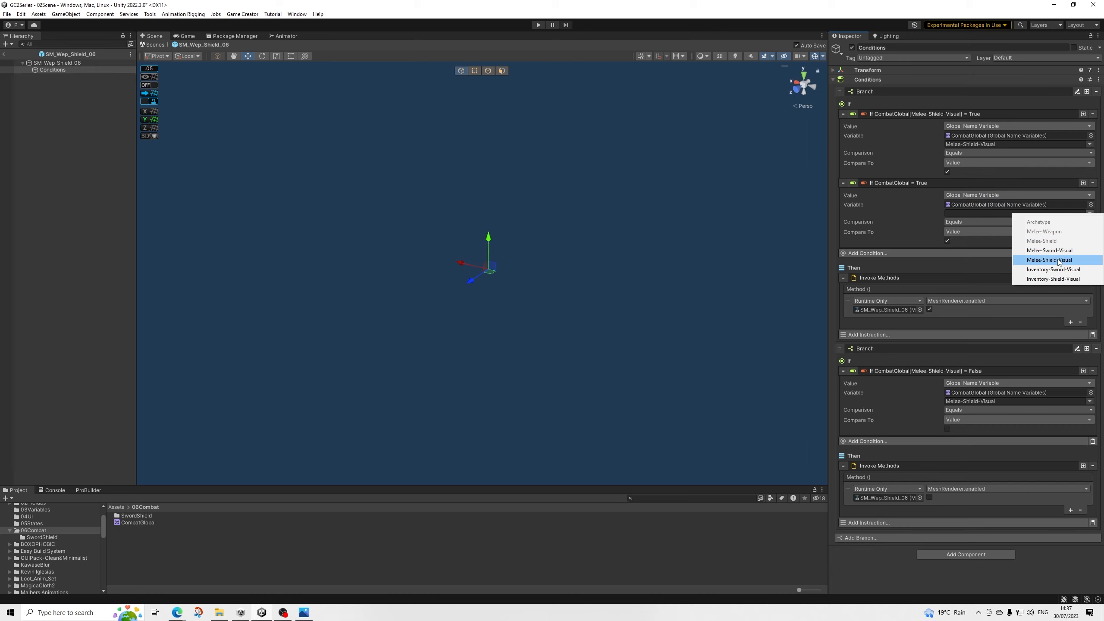
pyautogui.click(1057, 260)
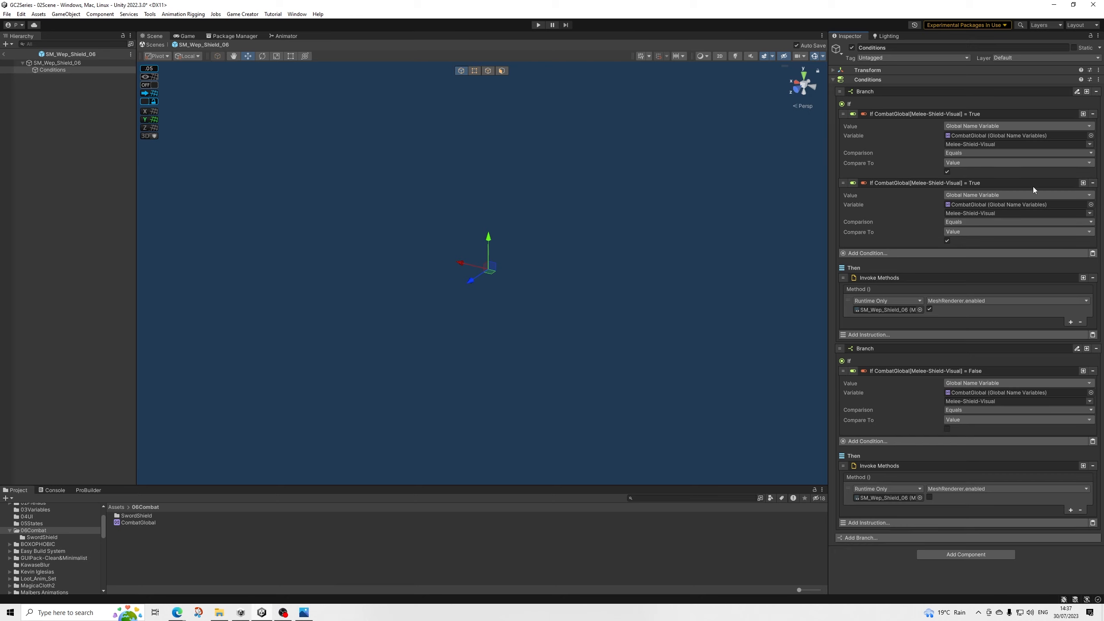
pyautogui.click(1093, 183)
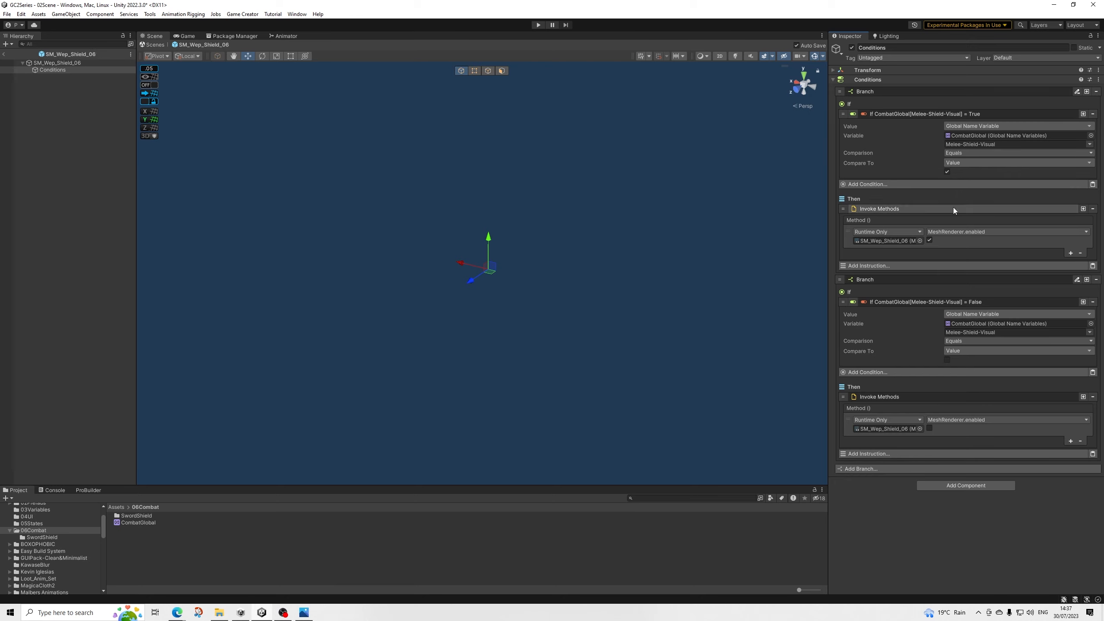
# Step: Try a second Invoke Methods instruction in the first branch that enables SM_Wep_Shield_06's MeshRenderer, and remove that instruction
pyautogui.click(867, 265)
pyautogui.write('method')
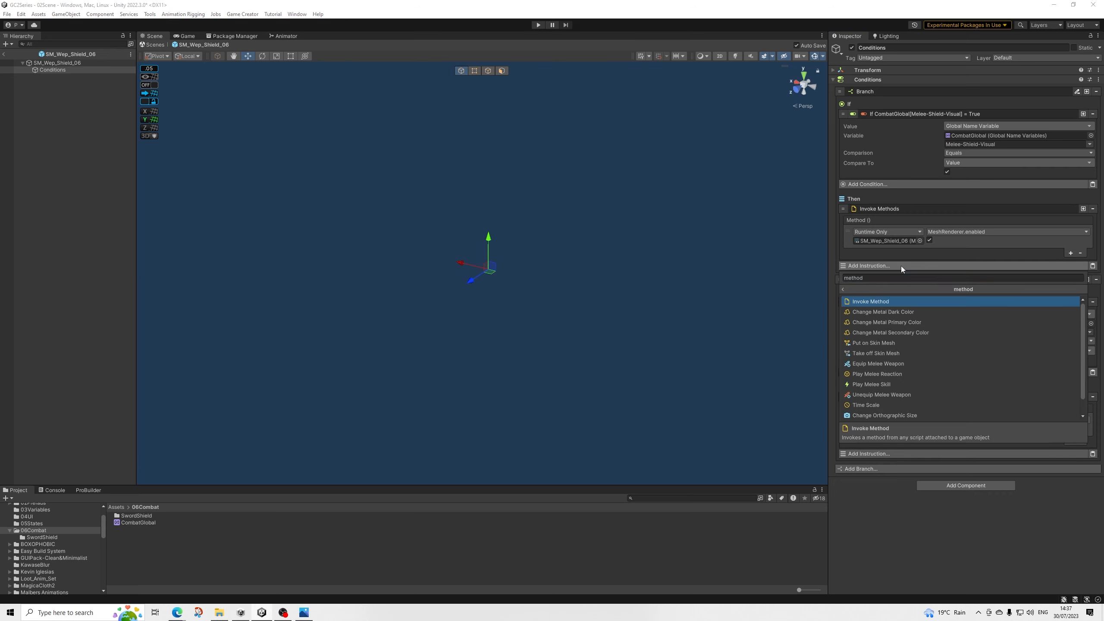
pyautogui.press('Return')
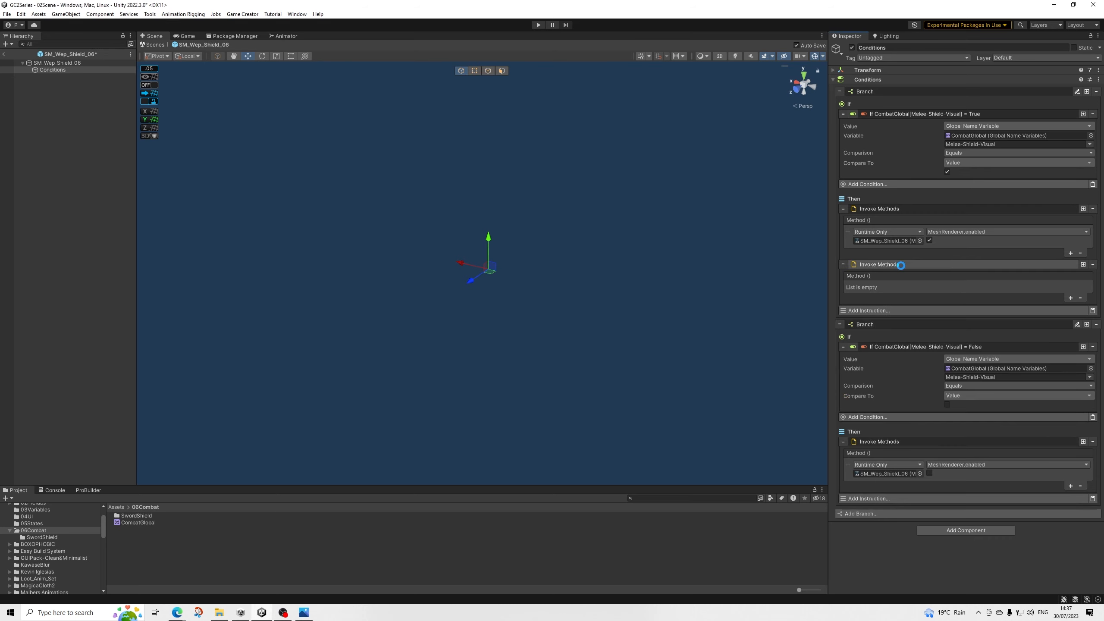
pyautogui.click(1071, 298)
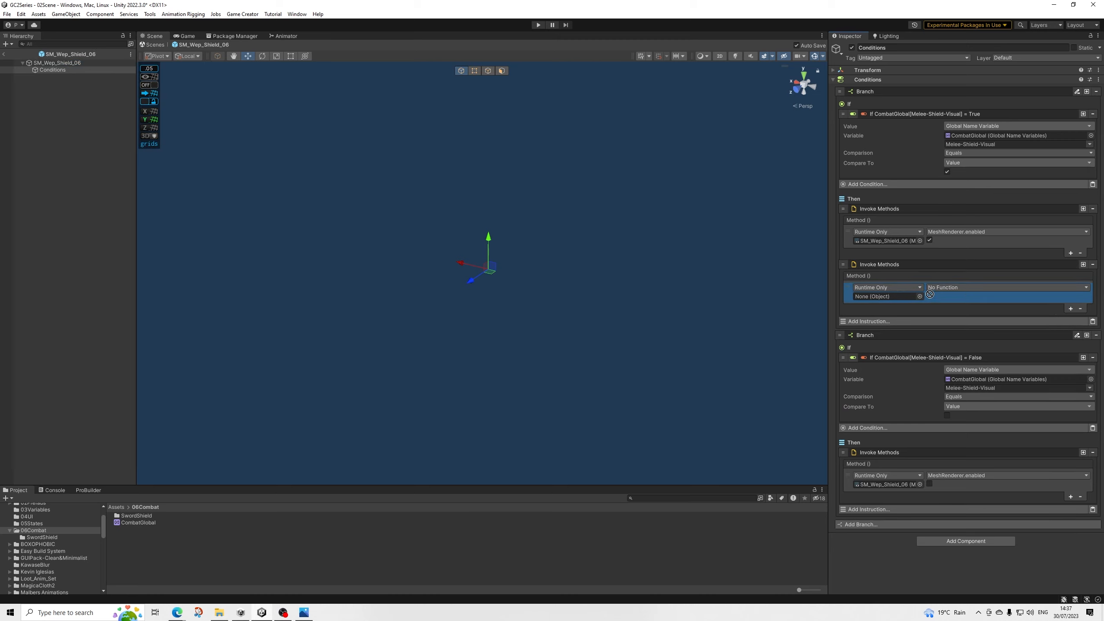
pyautogui.moveTo(930, 294); pyautogui.dragTo(904, 294)
pyautogui.click(953, 287)
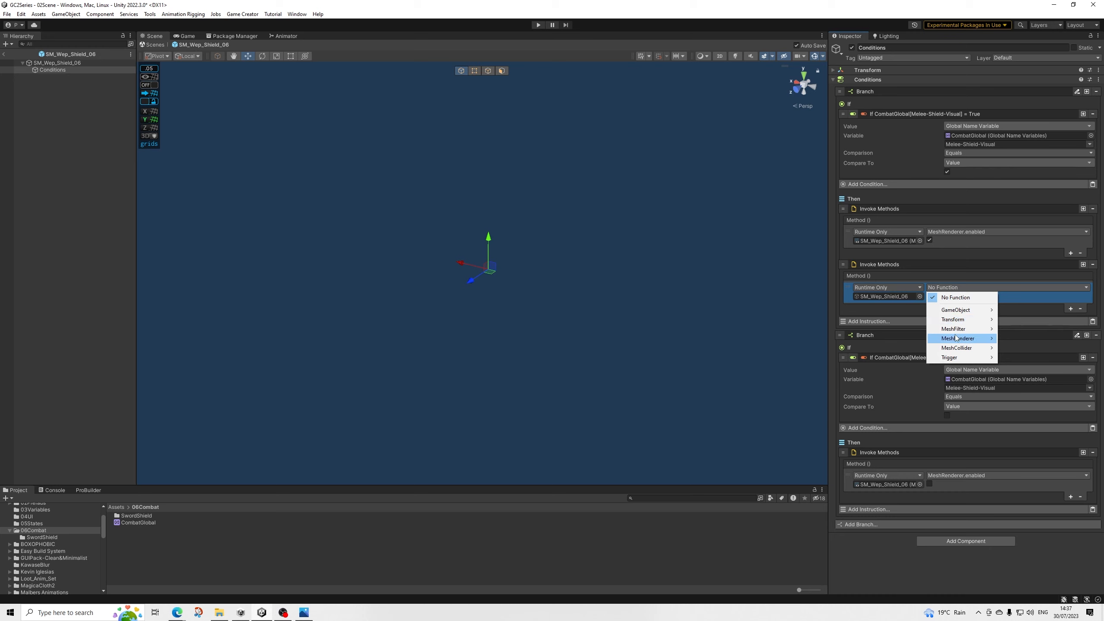
pyautogui.moveTo(956, 337)
pyautogui.click(817, 357)
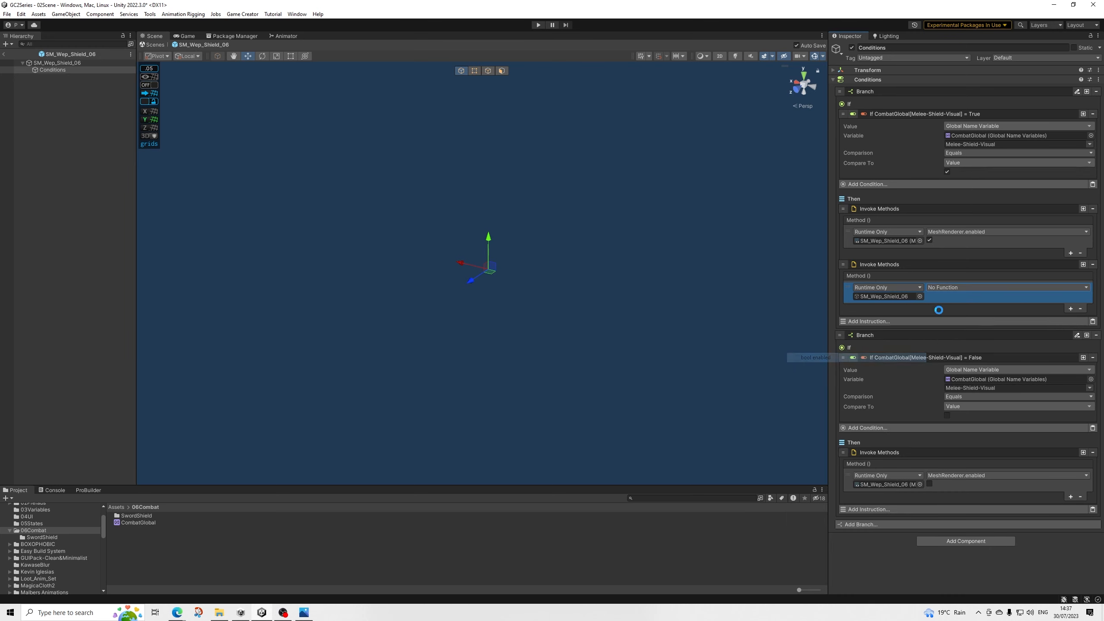
pyautogui.click(930, 296)
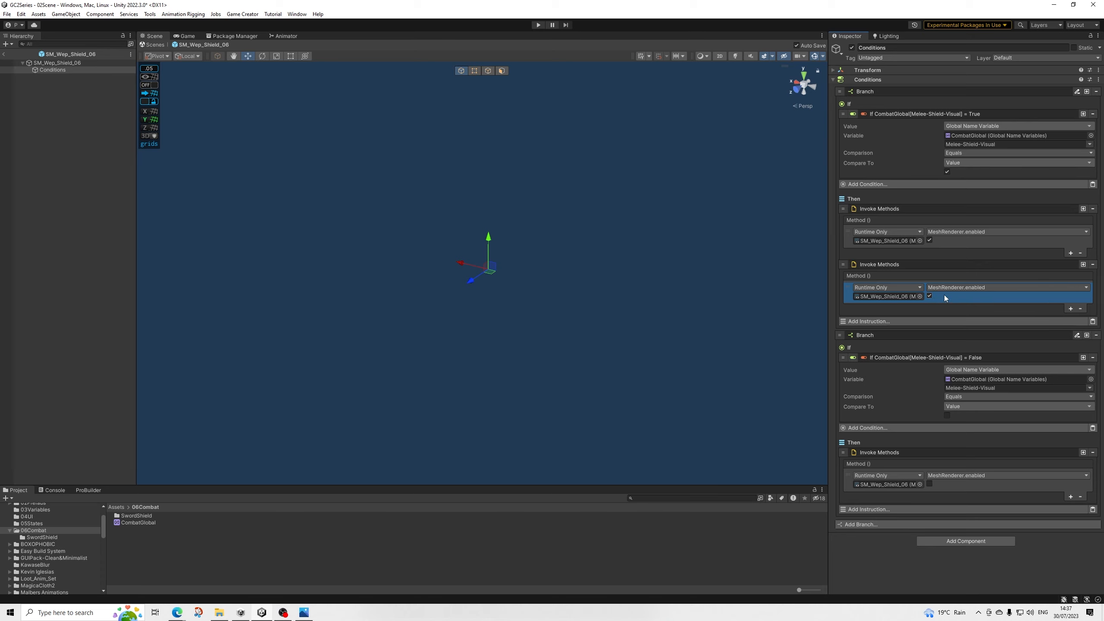
pyautogui.click(1093, 264)
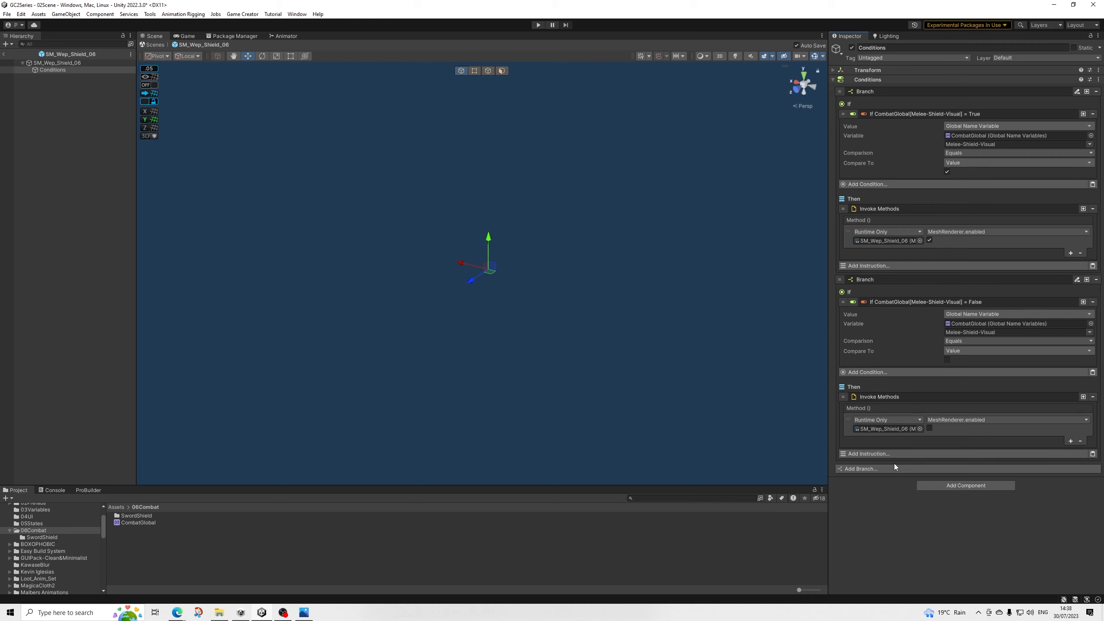
# Step: Add and remove a third empty branch, and reselect Melee-Shield-Visual as the False branch's variable
pyautogui.click(859, 469)
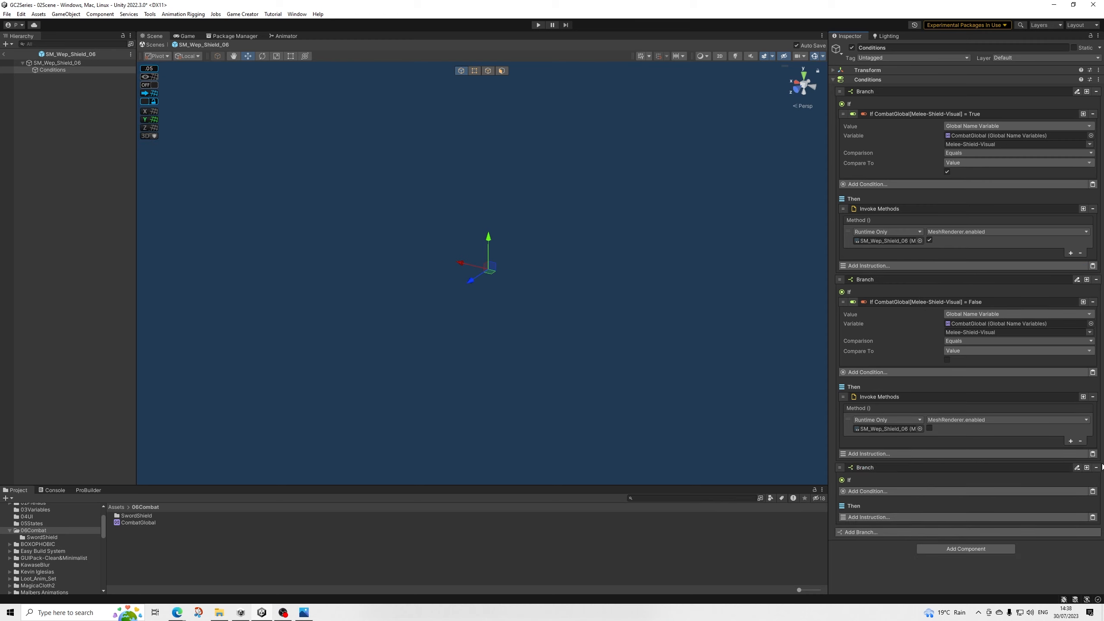
pyautogui.click(1096, 467)
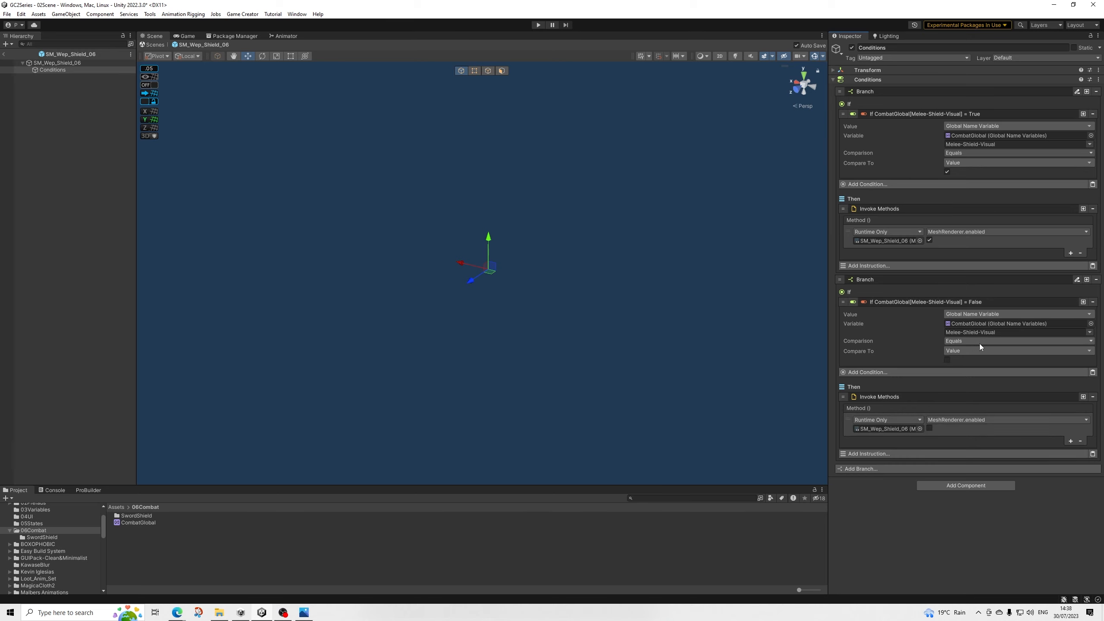
pyautogui.click(1090, 332)
pyautogui.click(1059, 381)
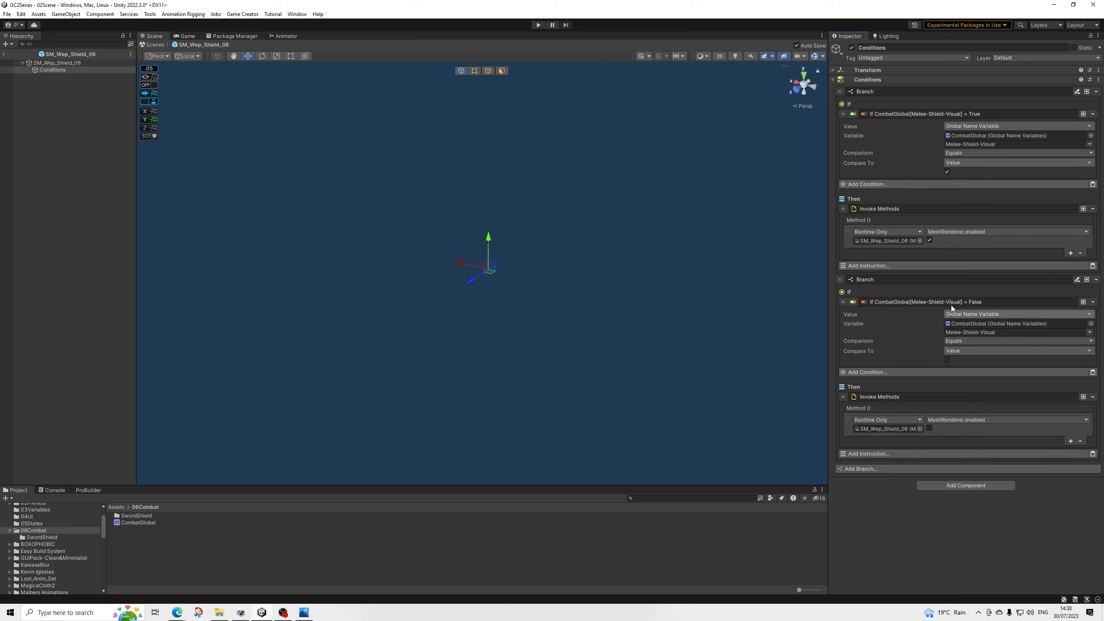
# Step: Leave prefab editing for the main scene and browse PolygonFantasyKingdom's Weapons prefab folder down to the shield prefabs
pyautogui.rightClick(46, 70)
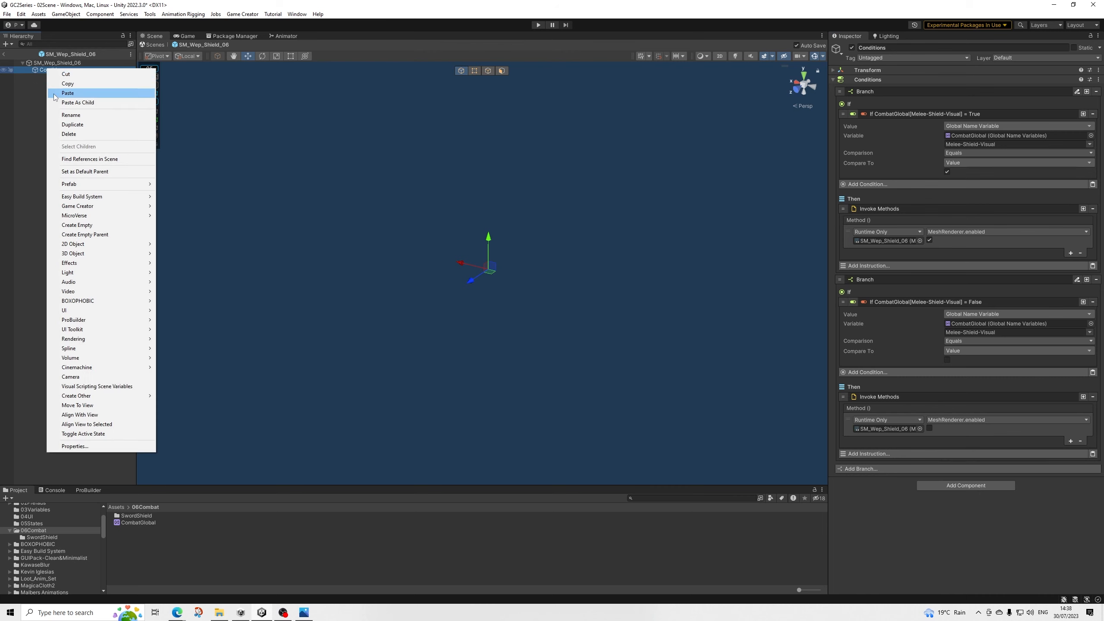
pyautogui.click(16, 54)
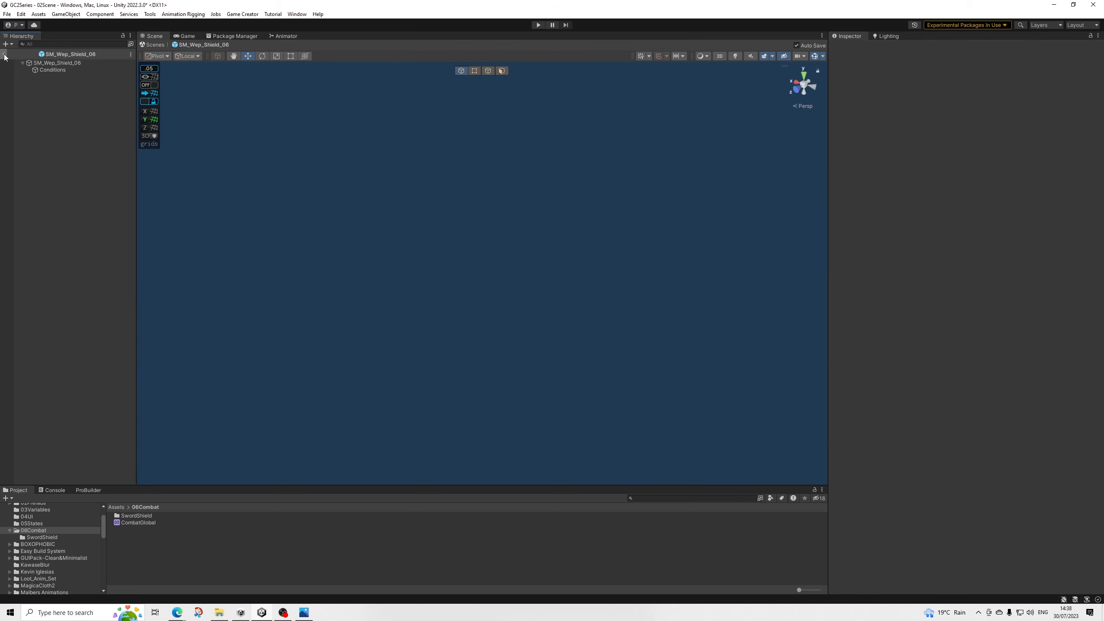
pyautogui.click(5, 54)
pyautogui.scroll(-10, 43, 546)
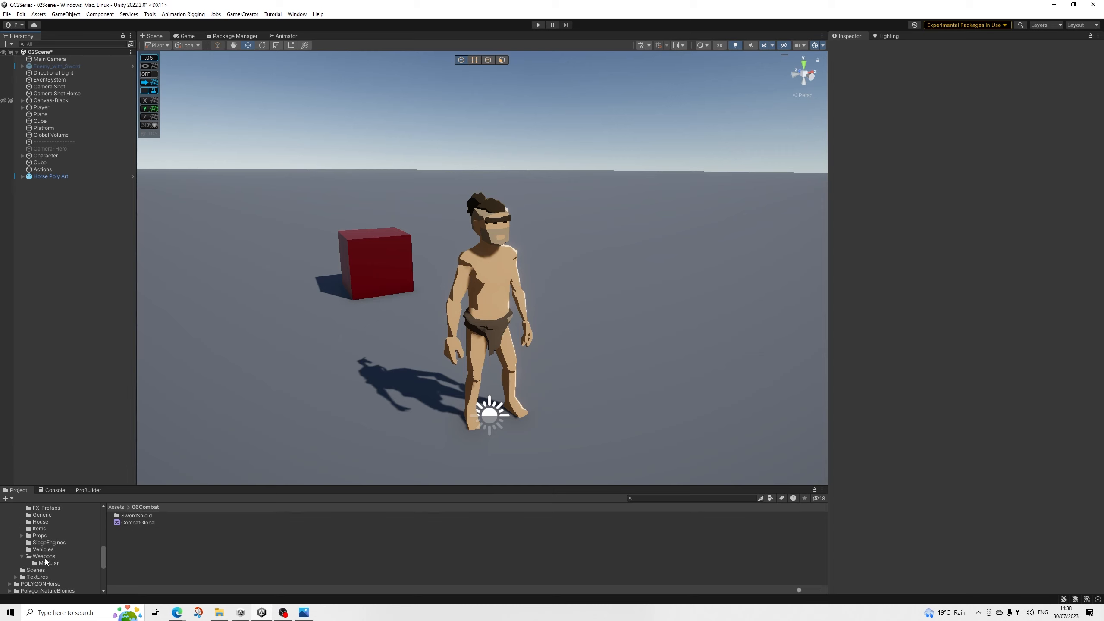
pyautogui.click(48, 556)
pyautogui.scroll(-5, 190, 544)
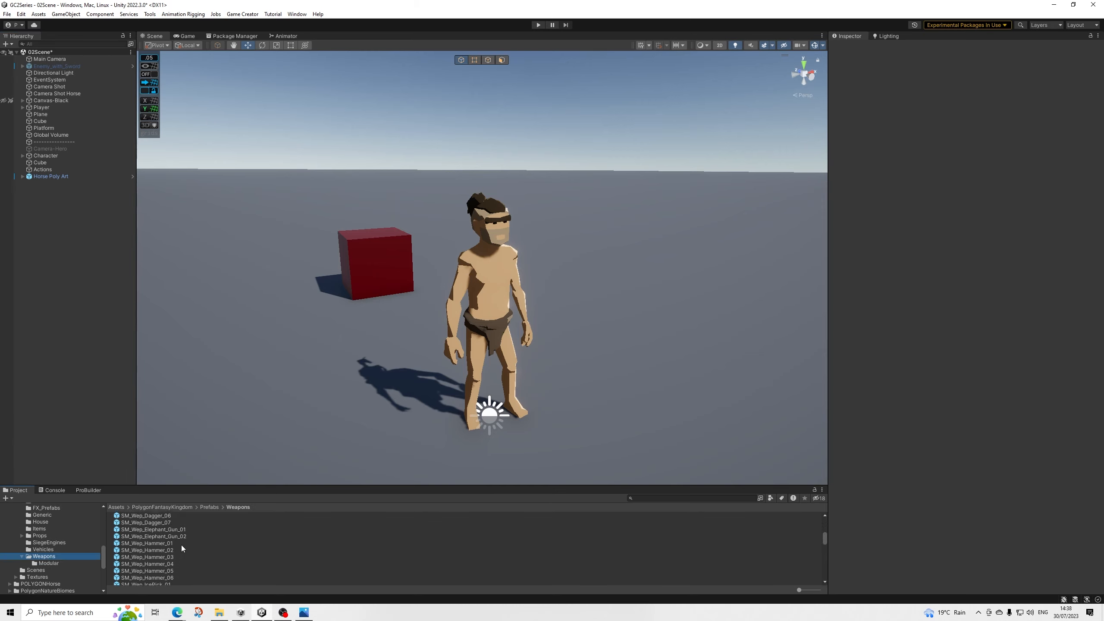
pyautogui.scroll(-10, 181, 545)
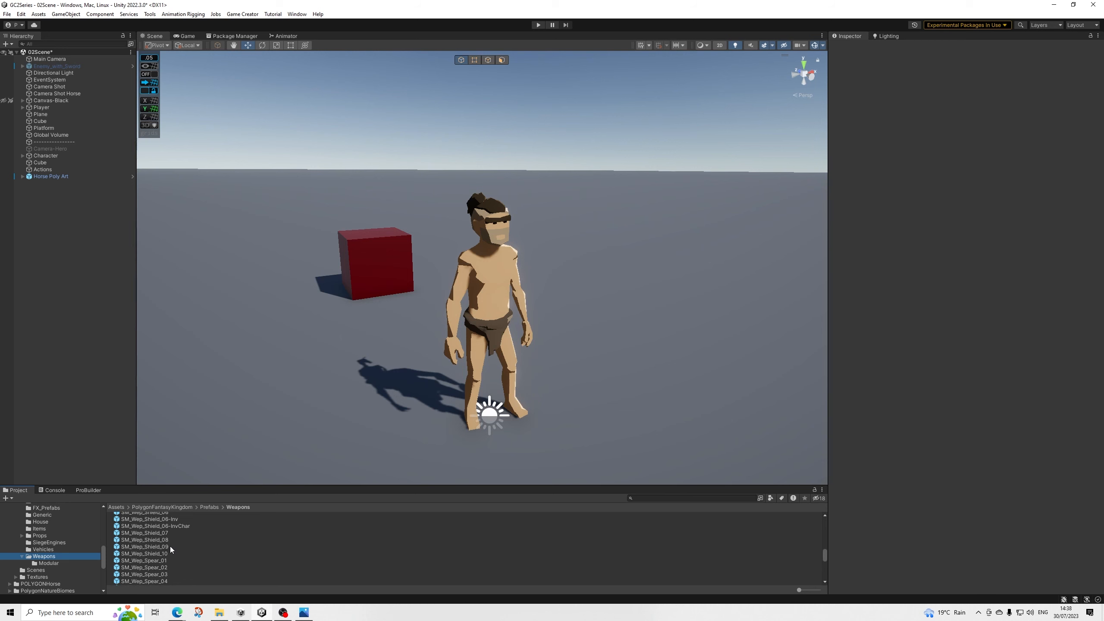
pyautogui.scroll(2, 157, 533)
# Step: Duplicate the SM_Wep_Shield_06 prefab twice and delete both copies
pyautogui.click(164, 537)
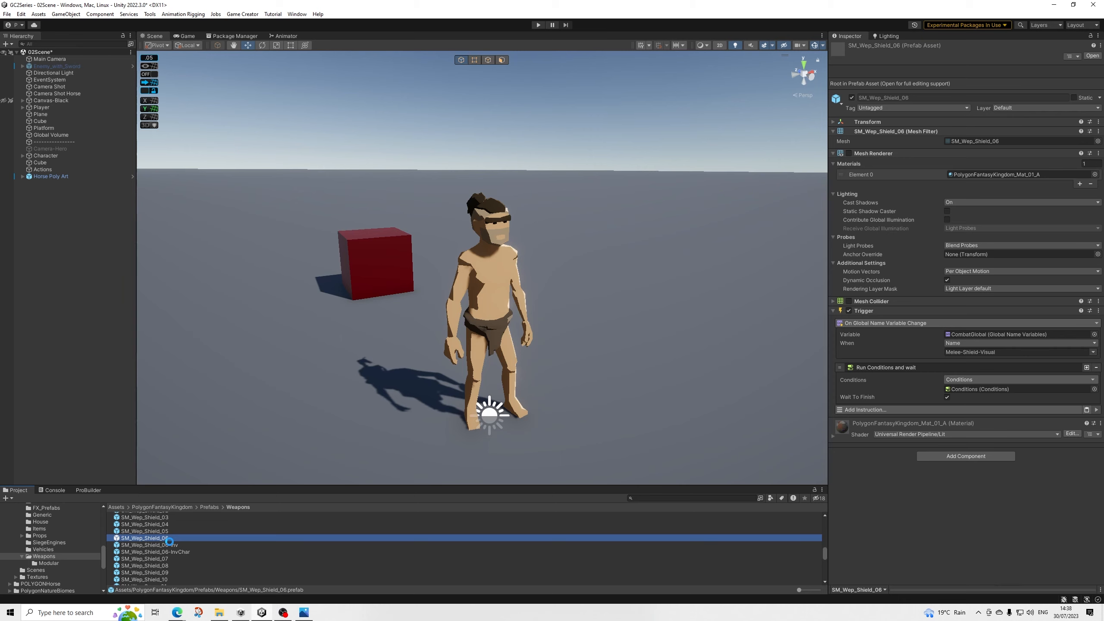
pyautogui.hotkey('ctrl', 'd')
pyautogui.hotkey('ctrl', 'd')
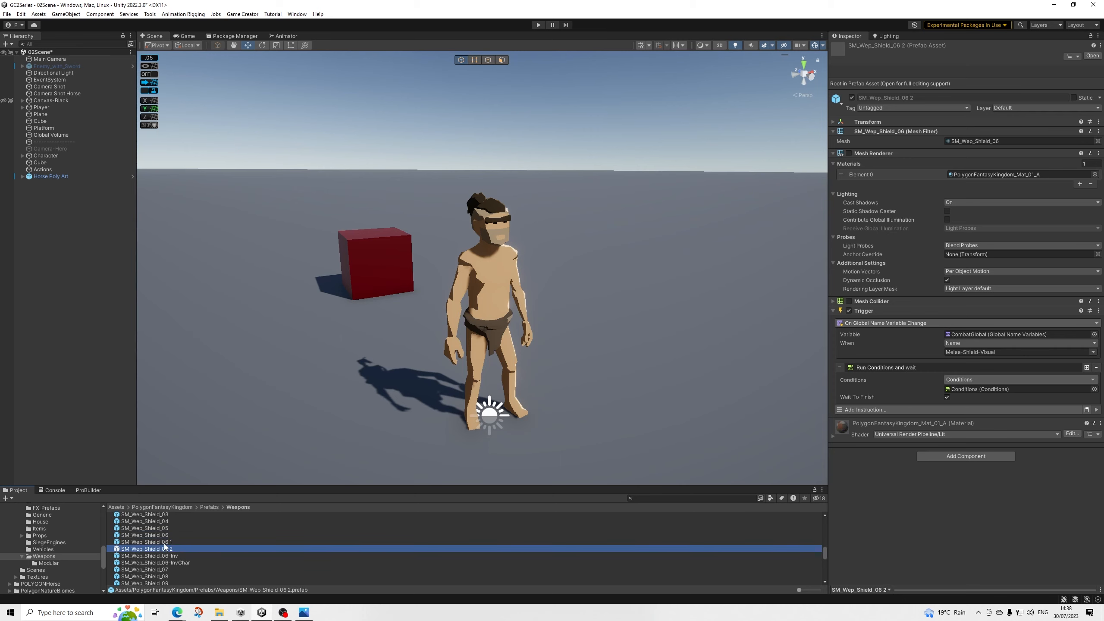
pyautogui.keyDown('shift'); pyautogui.click(178, 542); pyautogui.keyUp('shift')
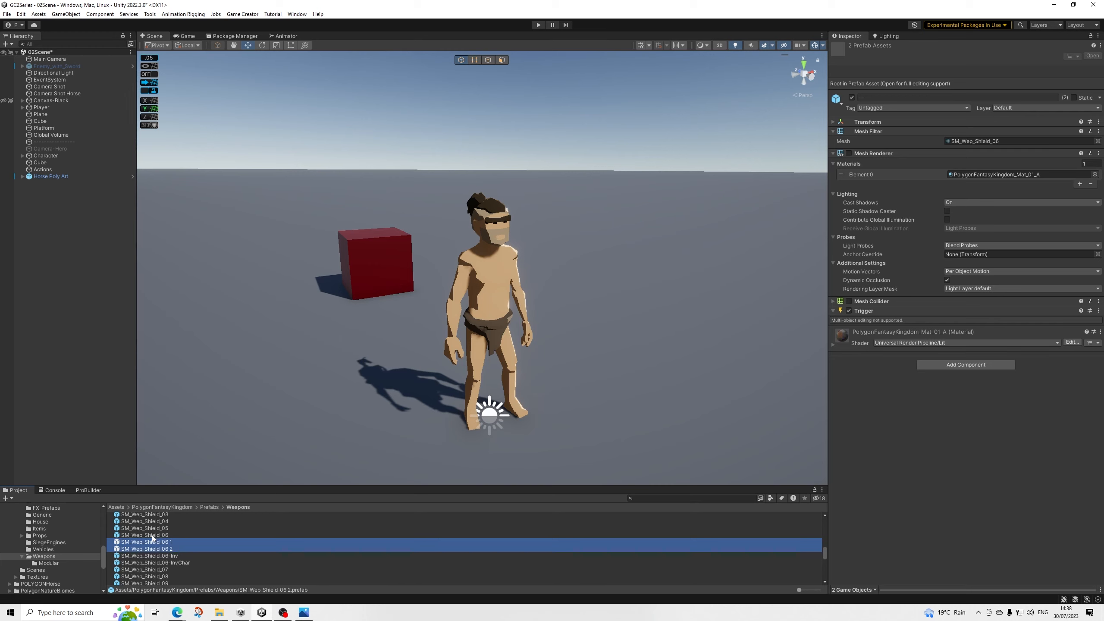
pyautogui.press('Delete')
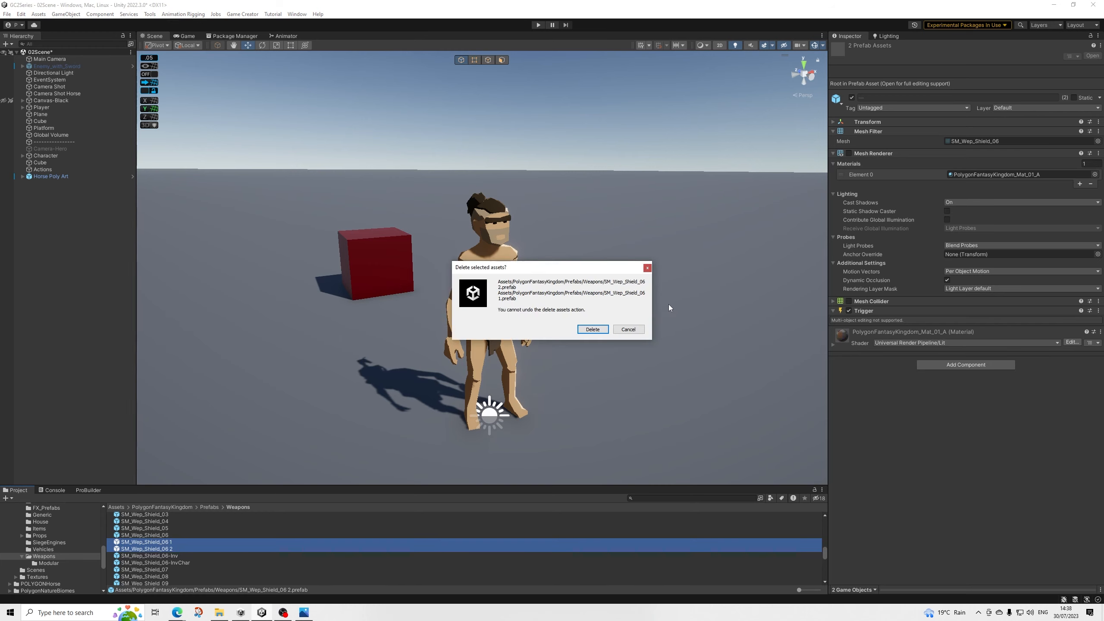
pyautogui.click(593, 329)
# Step: Open the SM_Wep_Shield_06-Inv prefab for editing, keeping its existing name
pyautogui.click(169, 543)
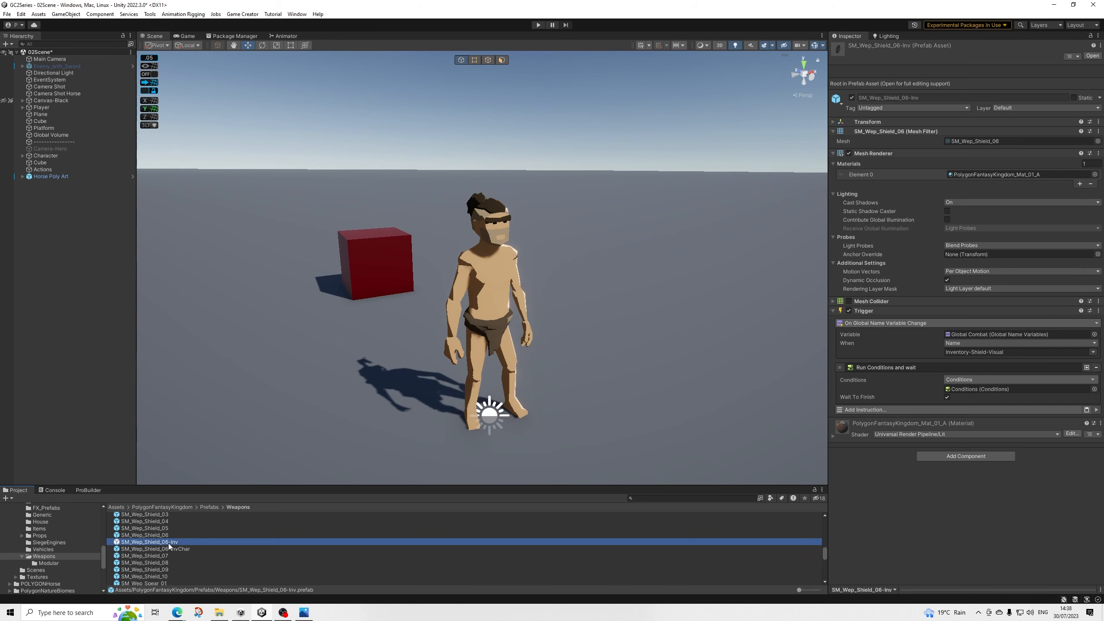
pyautogui.click(169, 540)
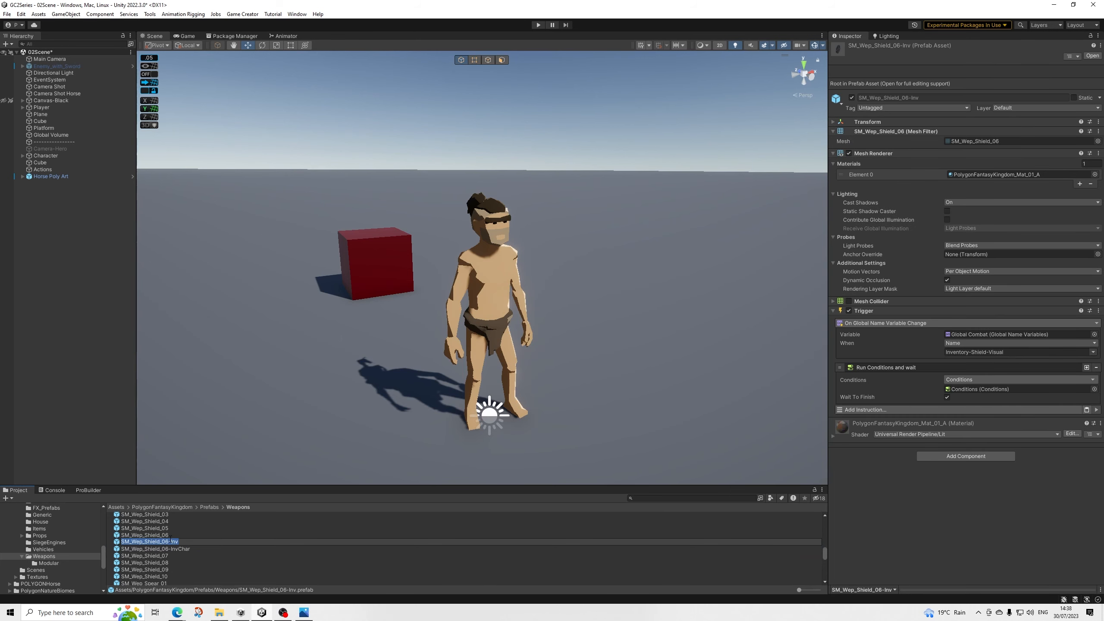
pyautogui.press('Return')
pyautogui.doubleClick(161, 550)
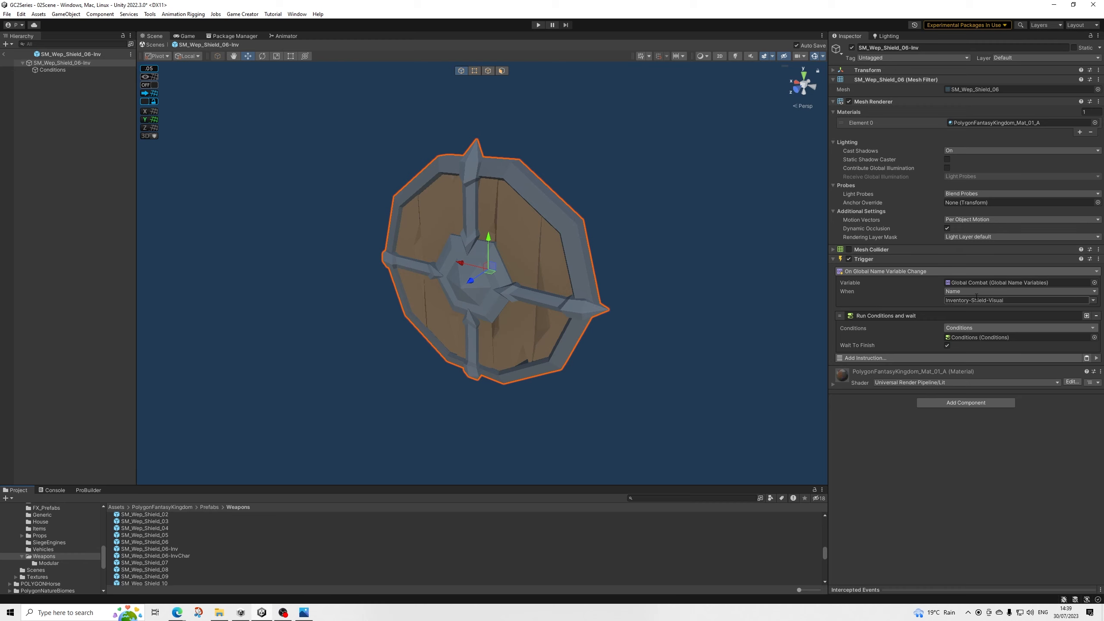
# Step: Assign the CombatGlobal asset from 06Combat as the shield trigger's variable and select the name Inventory-Shield-Visual
pyautogui.click(984, 283)
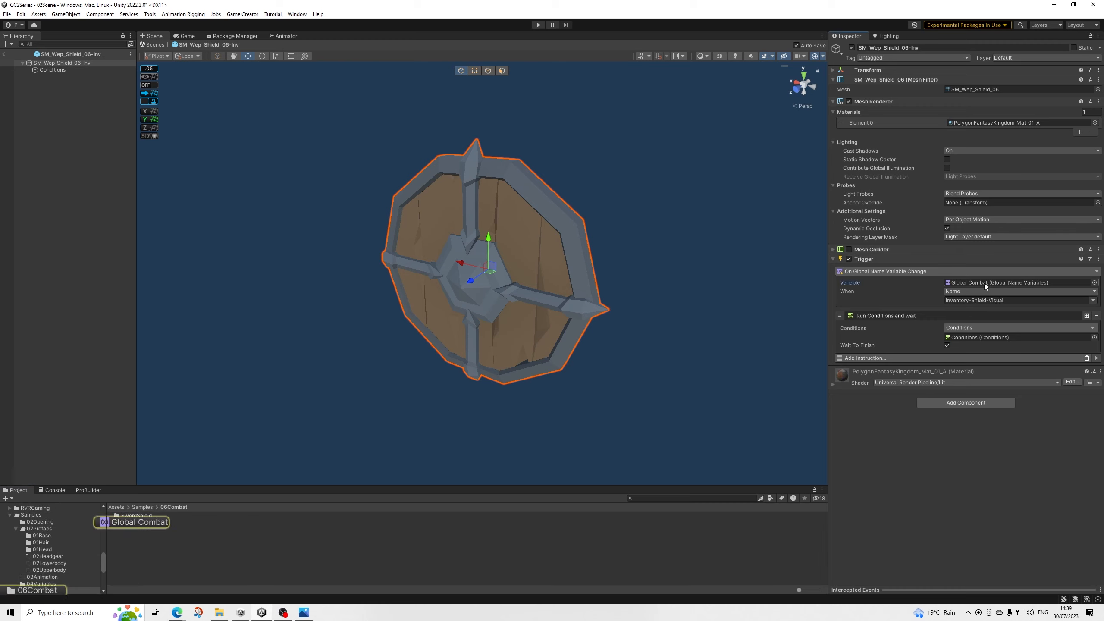
pyautogui.scroll(10, 32, 559)
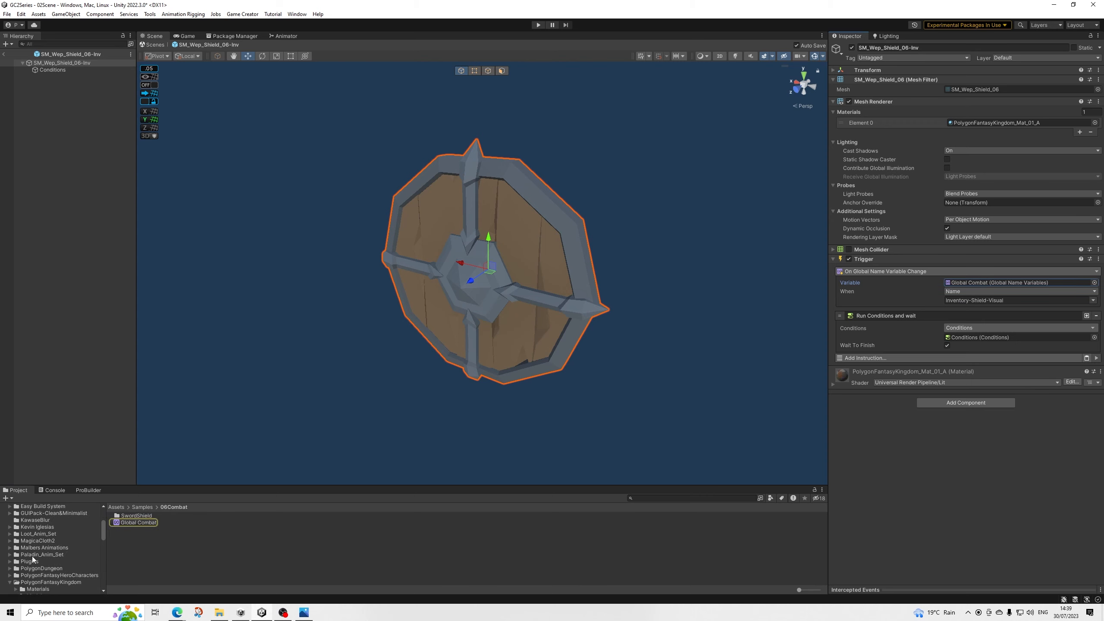
pyautogui.click(83, 567)
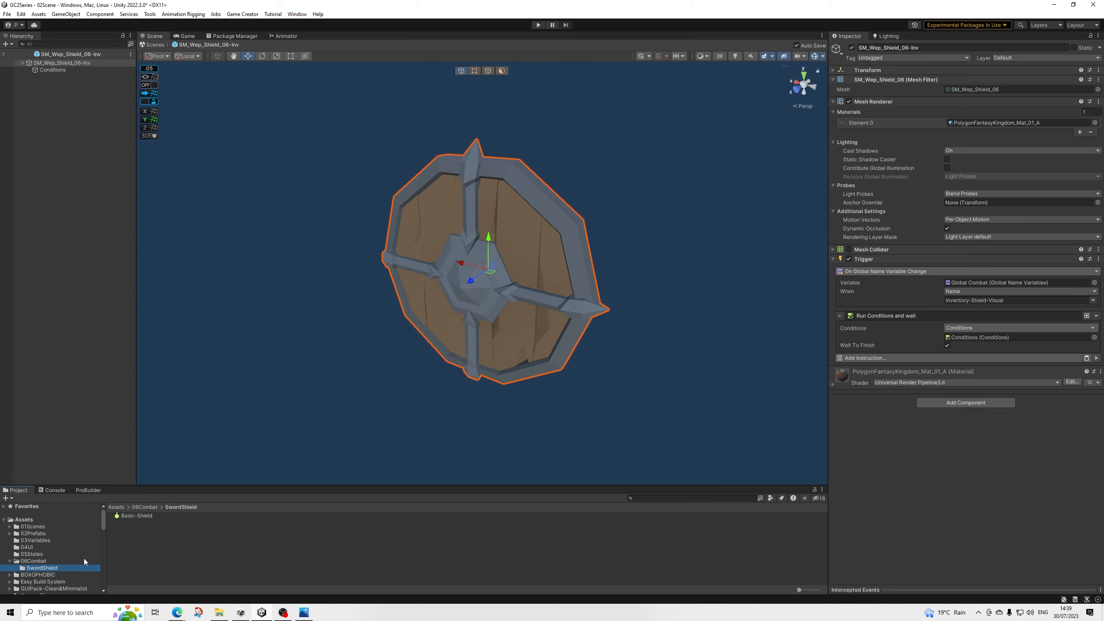
pyautogui.click(35, 561)
pyautogui.moveTo(138, 522); pyautogui.dragTo(976, 283)
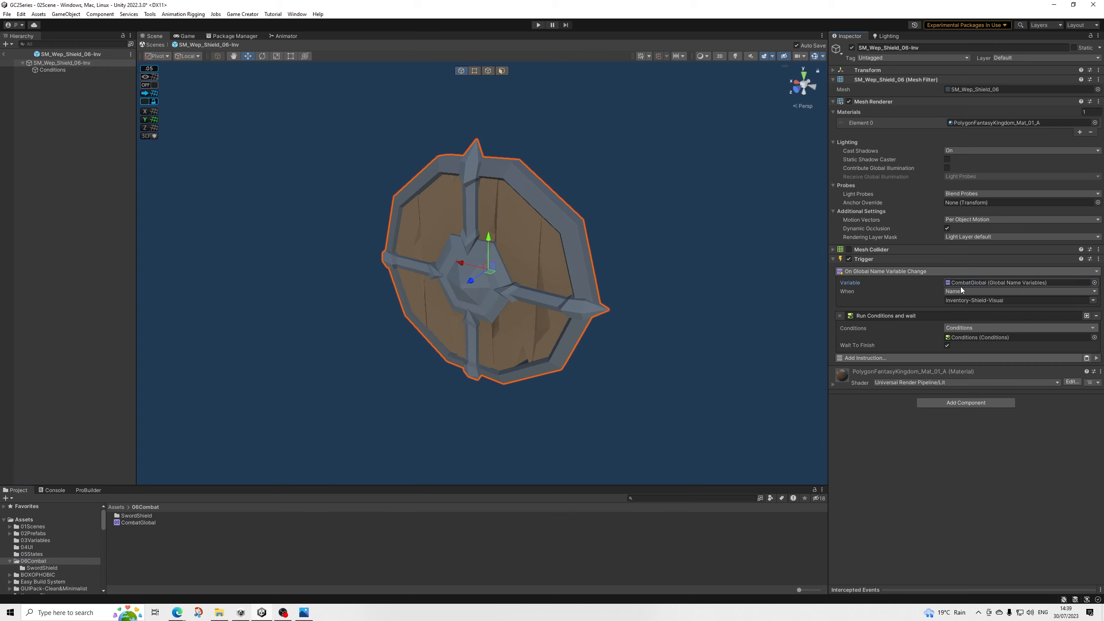
pyautogui.click(1087, 292)
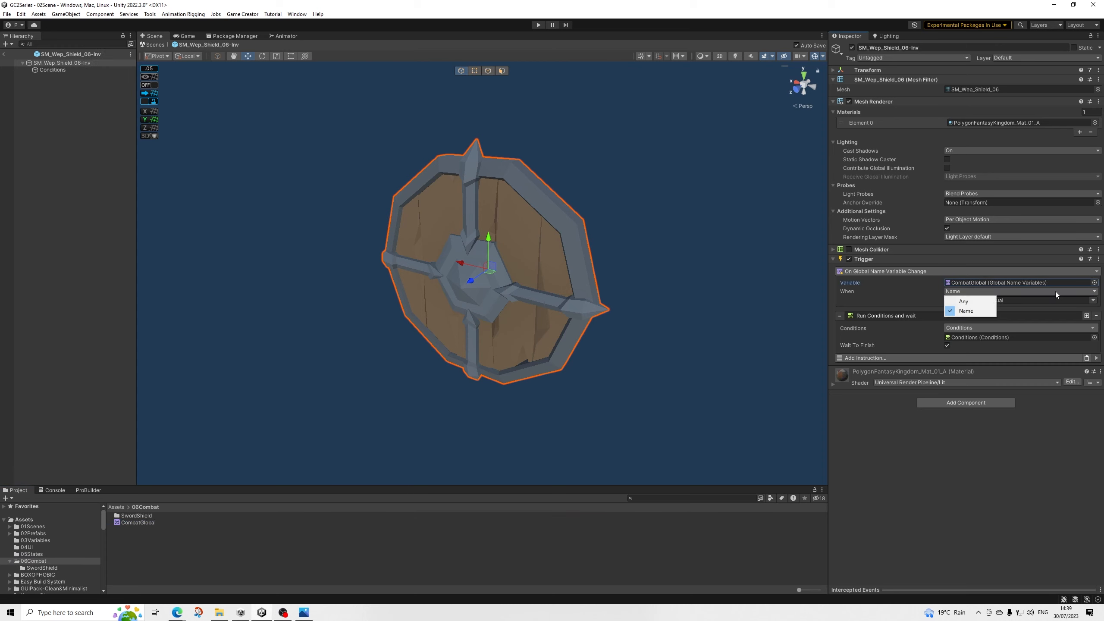
pyautogui.click(1095, 300)
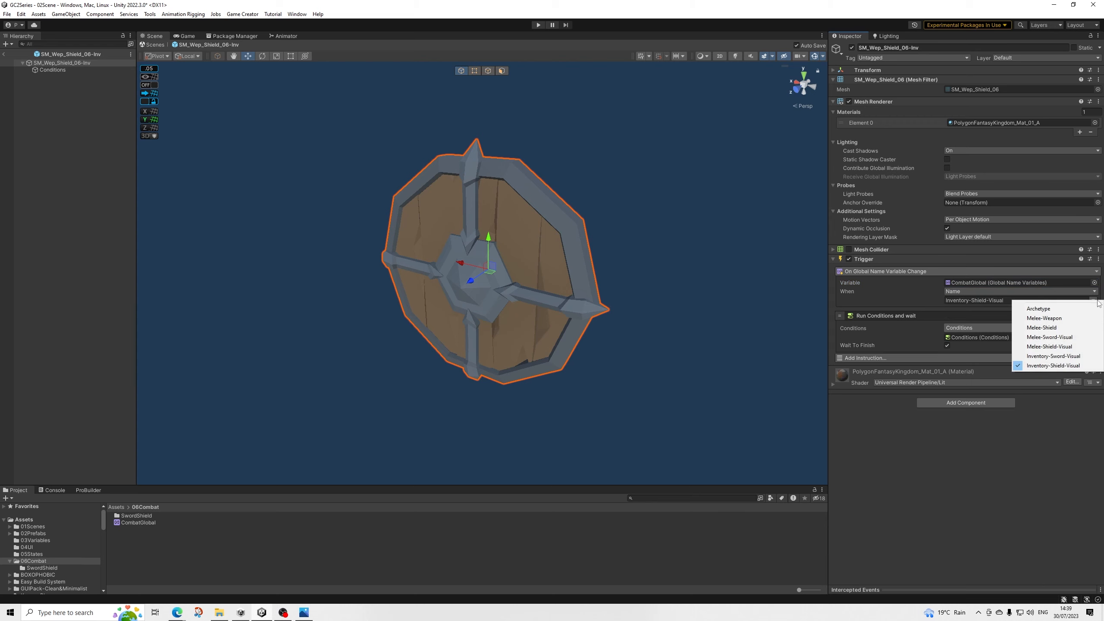
pyautogui.click(1038, 368)
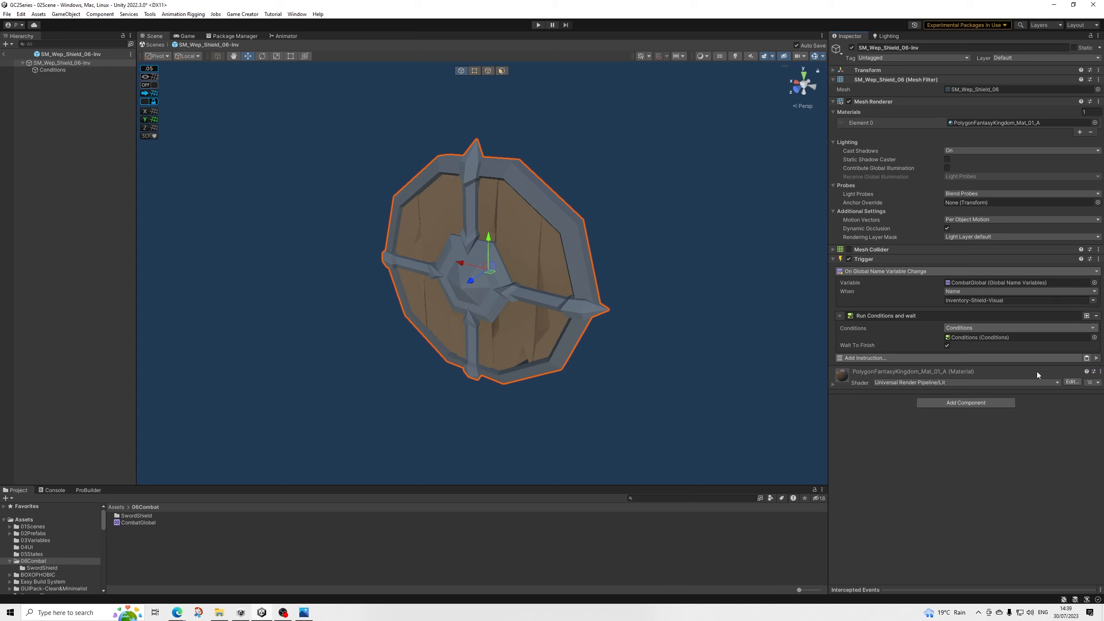
# Step: Set the variable asset to CombatGlobal in both the True and False branches of the inventory shield's Conditions object
pyautogui.click(973, 338)
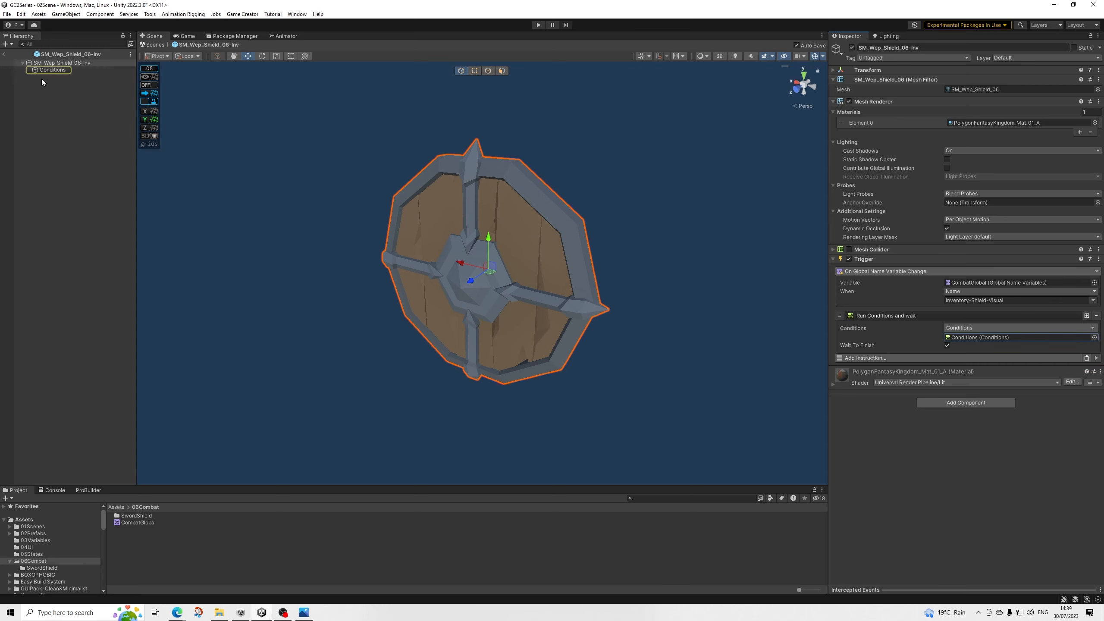
pyautogui.click(57, 70)
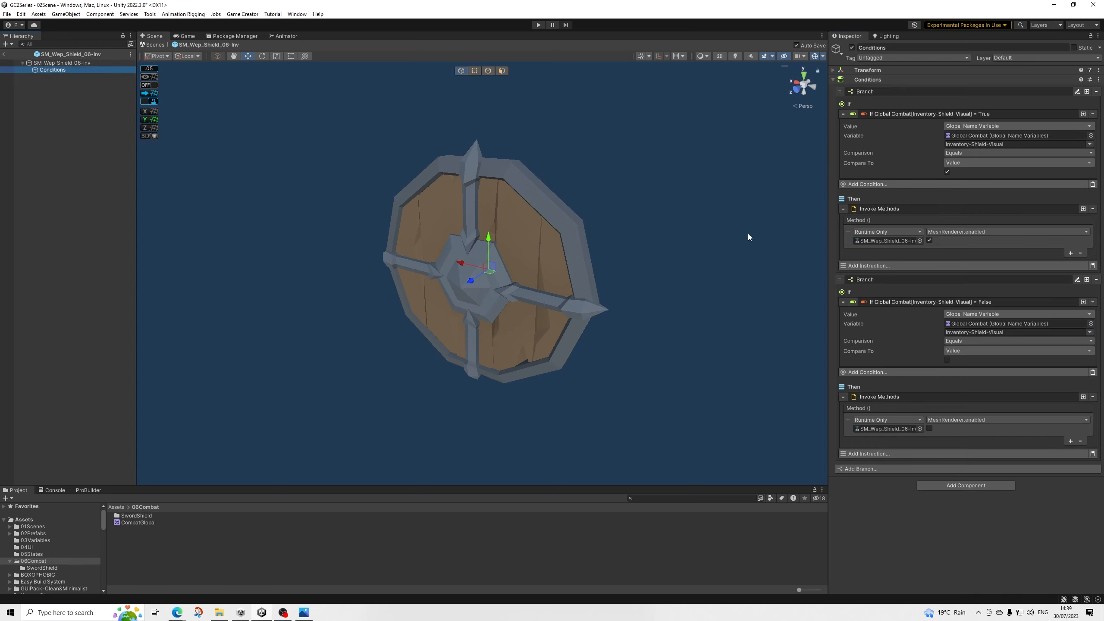
pyautogui.moveTo(138, 522); pyautogui.dragTo(973, 136)
pyautogui.moveTo(139, 522); pyautogui.dragTo(965, 324)
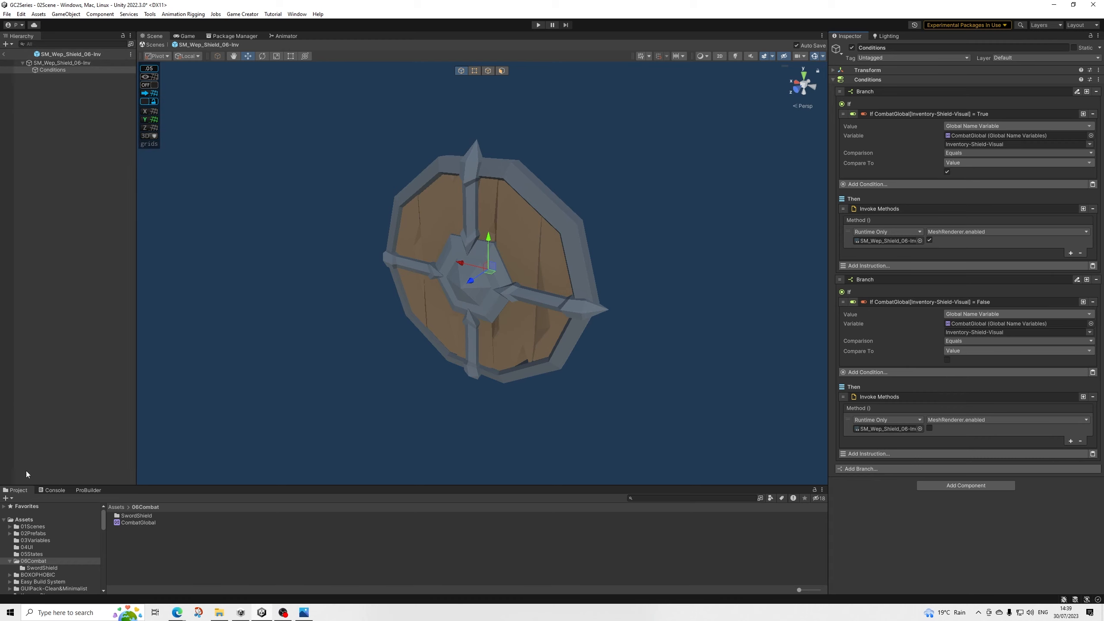
# Step: Open the SM_Wep_Shield_06-InvChar prefab from the Weapons folder to examine its components, and return to the main scene
pyautogui.scroll(-5, 55, 544)
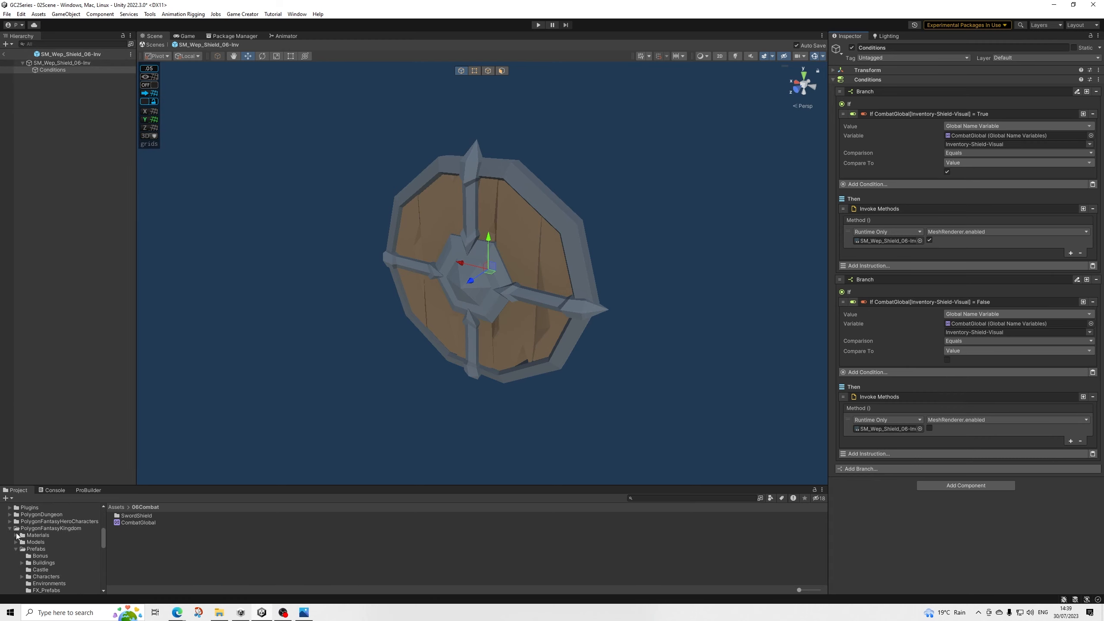
pyautogui.scroll(-4, 48, 565)
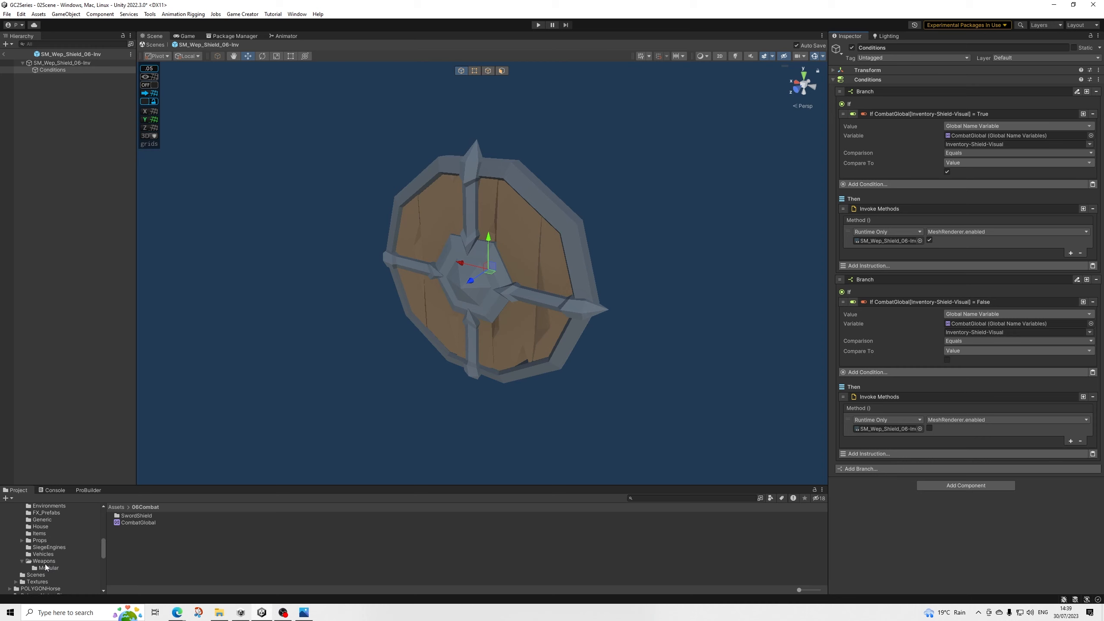
pyautogui.click(45, 562)
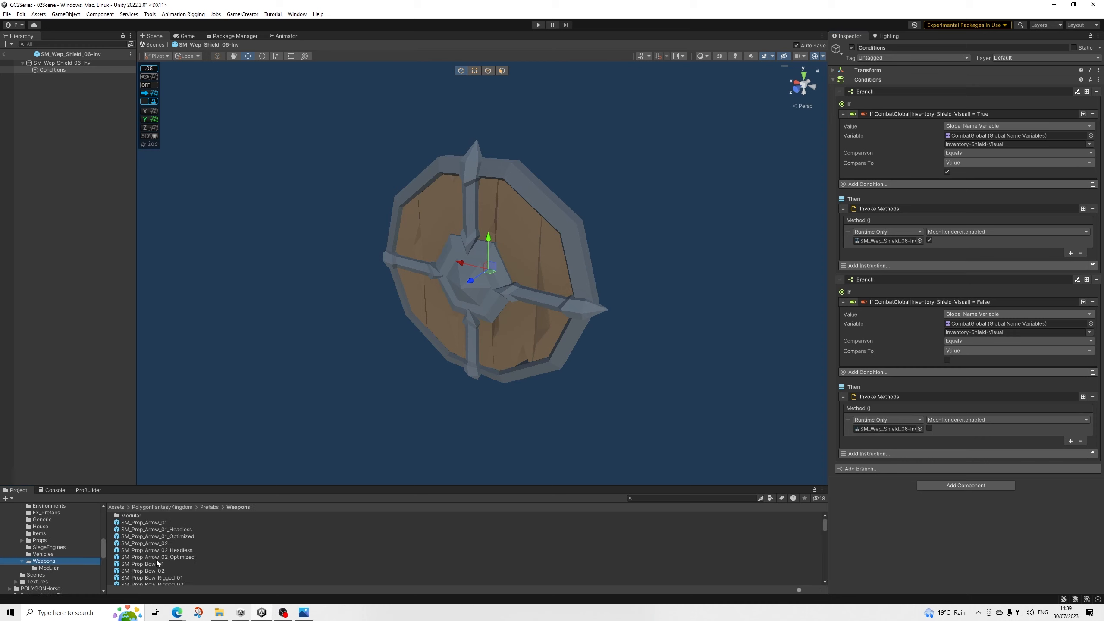
pyautogui.scroll(-8, 183, 555)
pyautogui.scroll(-10, 176, 557)
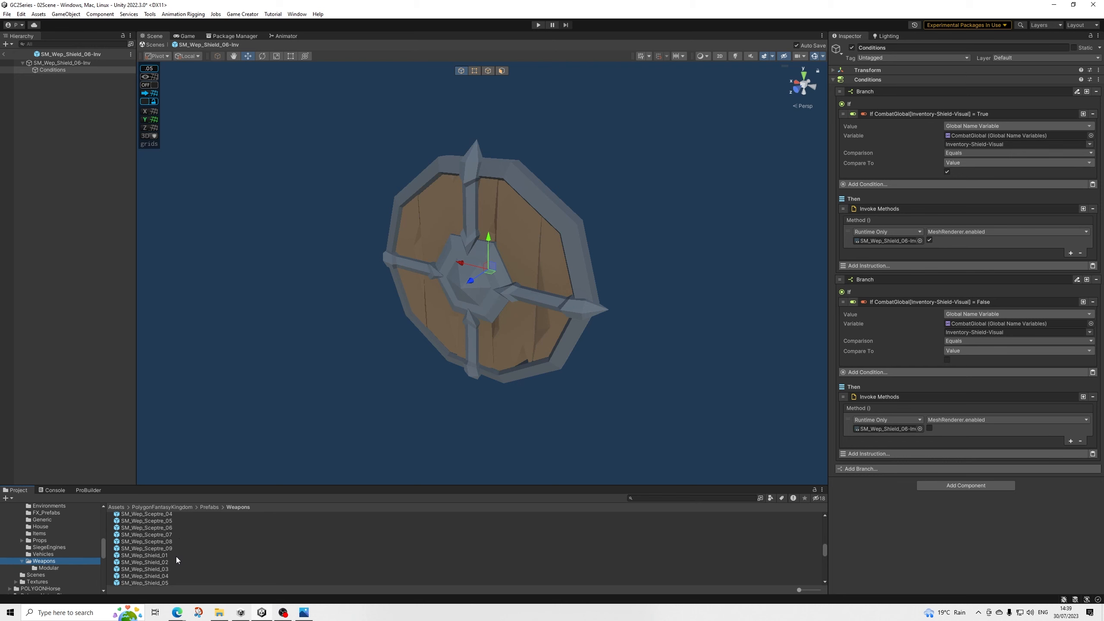
pyautogui.click(184, 527)
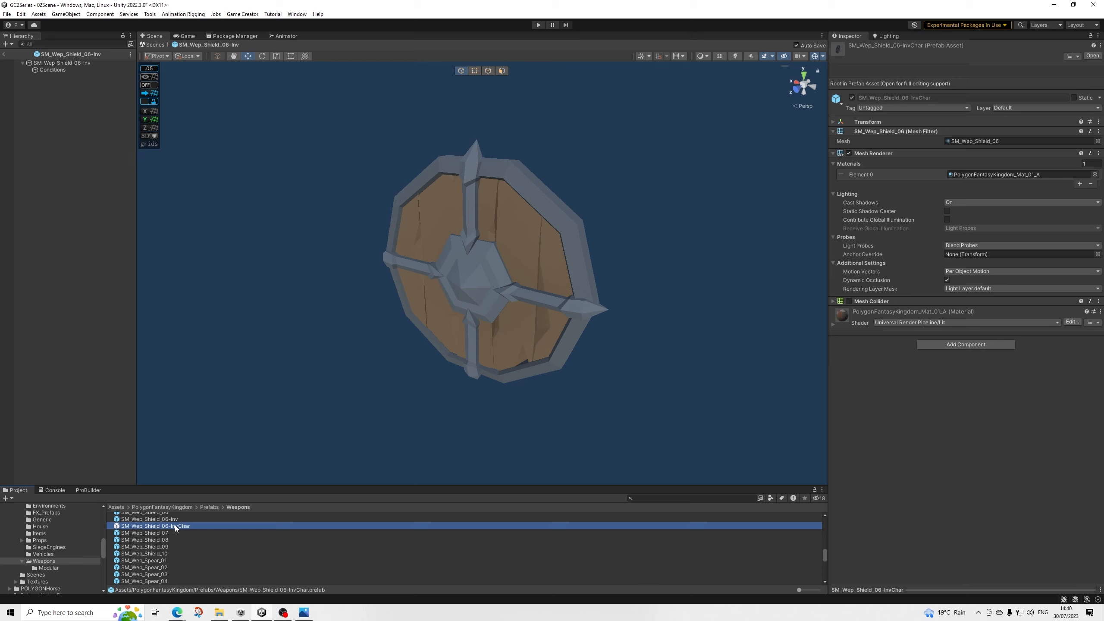
pyautogui.doubleClick(175, 526)
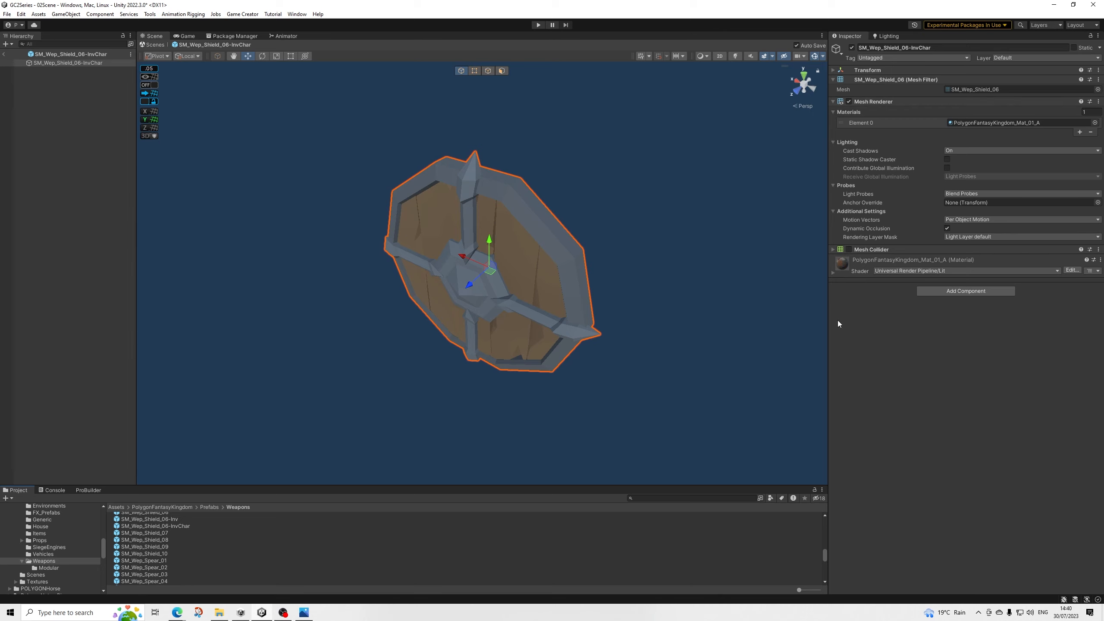
pyautogui.click(4, 54)
# Step: Find the SM_Wep_Sword_04 prefab in the Weapons folder and open it for editing
pyautogui.scroll(-10, 168, 557)
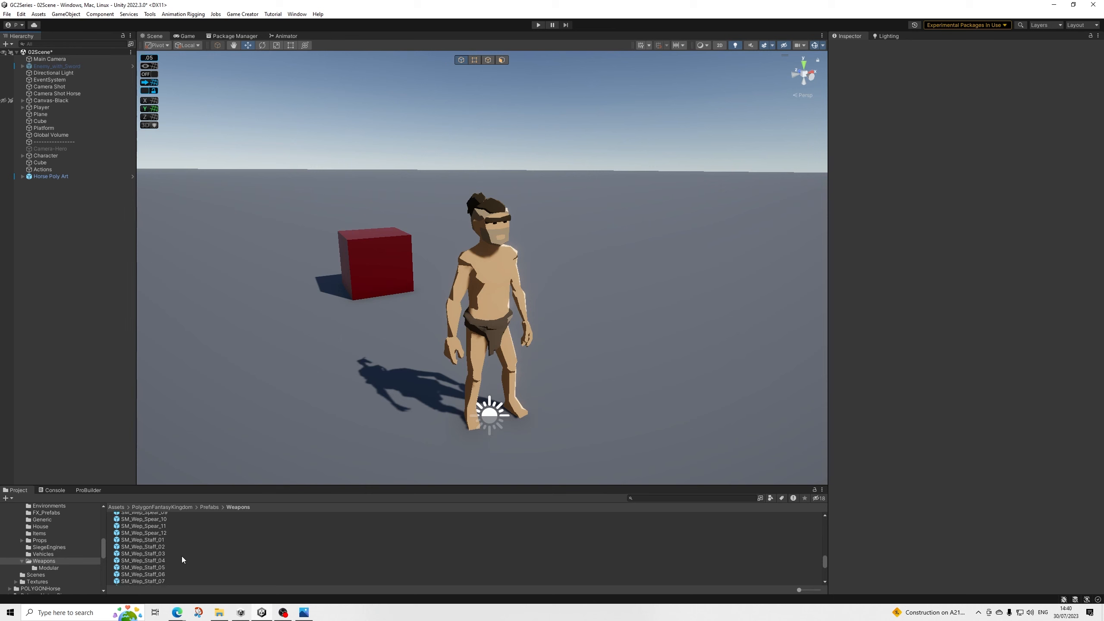
pyautogui.click(165, 552)
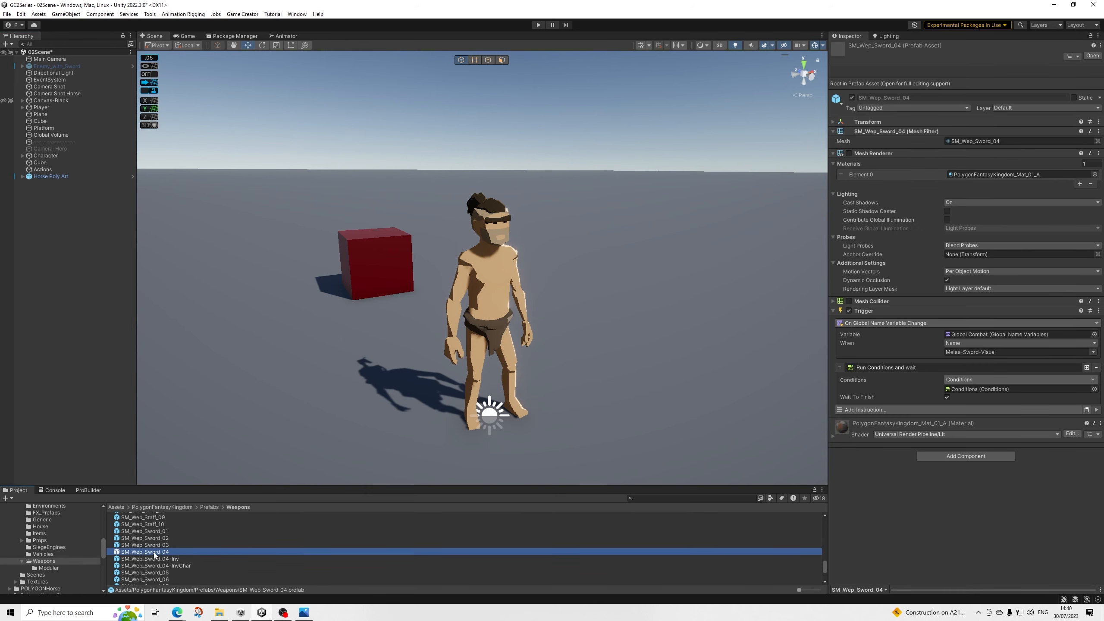
pyautogui.doubleClick(155, 552)
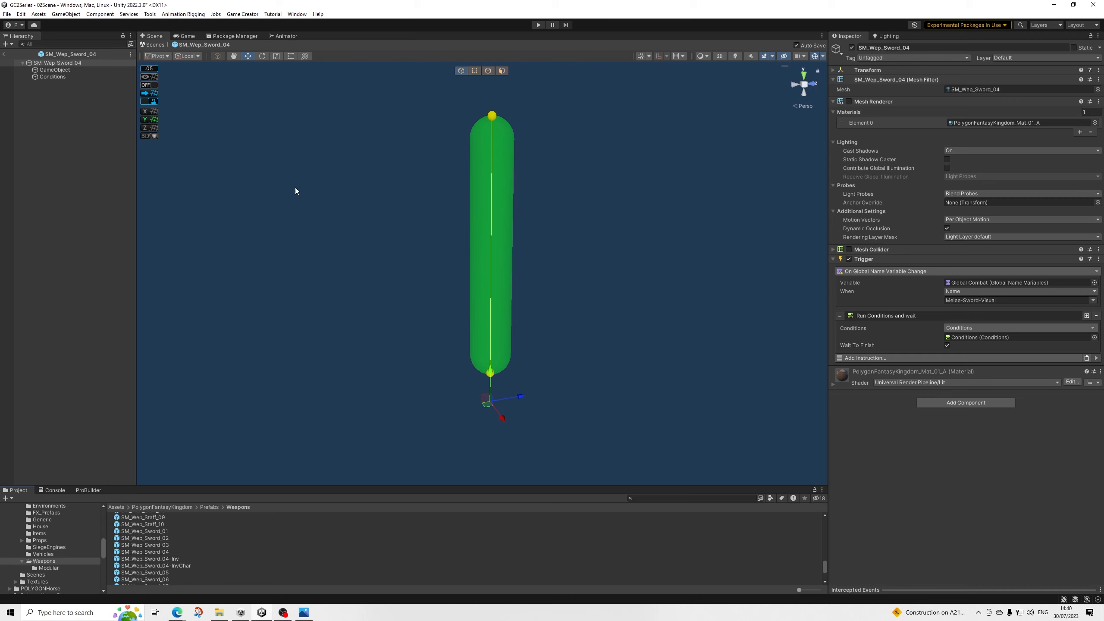
pyautogui.moveTo(438, 246)
pyautogui.keyDown('alt'); pyautogui.mouseDown()
pyautogui.moveTo(628, 242)
pyautogui.moveTo(456, 236)
pyautogui.moveTo(498, 256)
pyautogui.moveTo(437, 228)
pyautogui.mouseUp(); pyautogui.keyUp('alt')
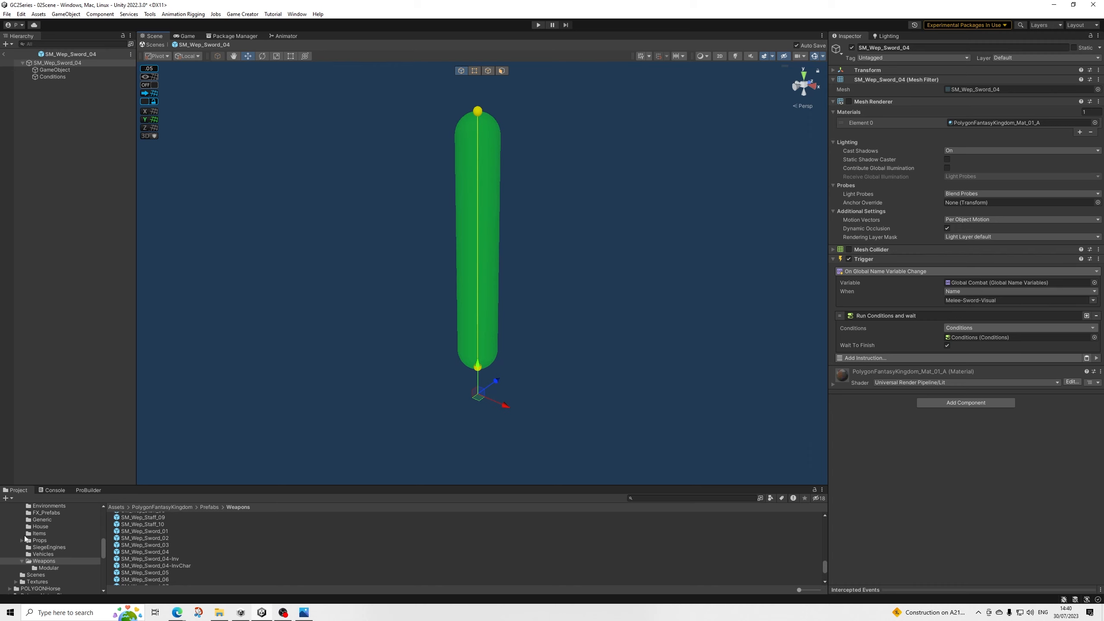
# Step: Assign the CombatGlobal asset from 06Combat as the variable of the SM_Wep_Sword_04 trigger
pyautogui.scroll(10, 25, 538)
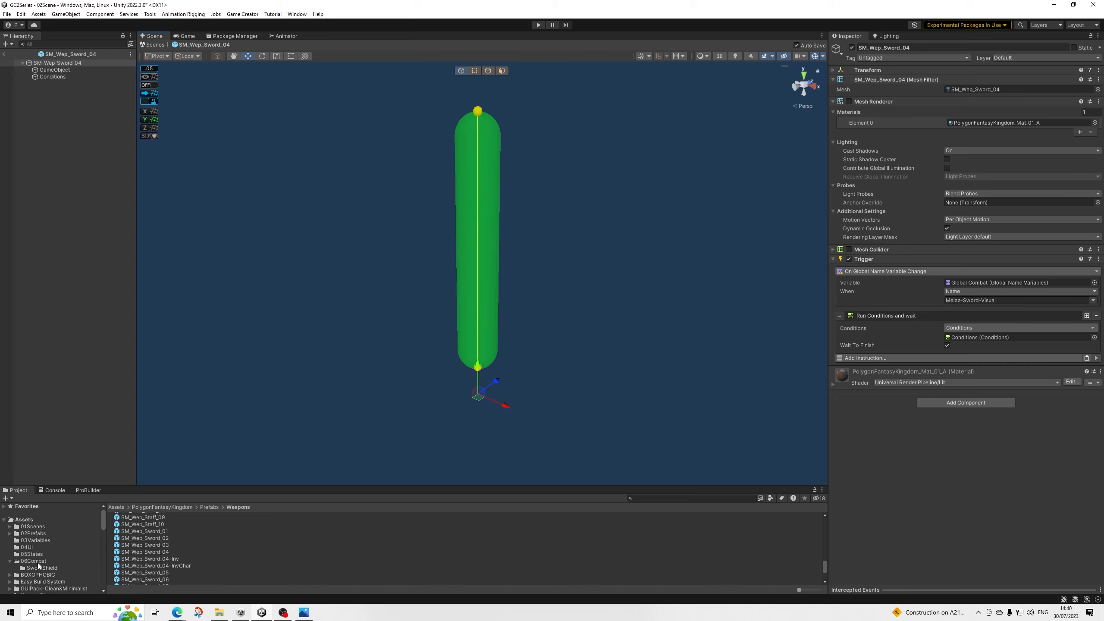
pyautogui.click(38, 562)
pyautogui.moveTo(140, 522); pyautogui.dragTo(985, 286)
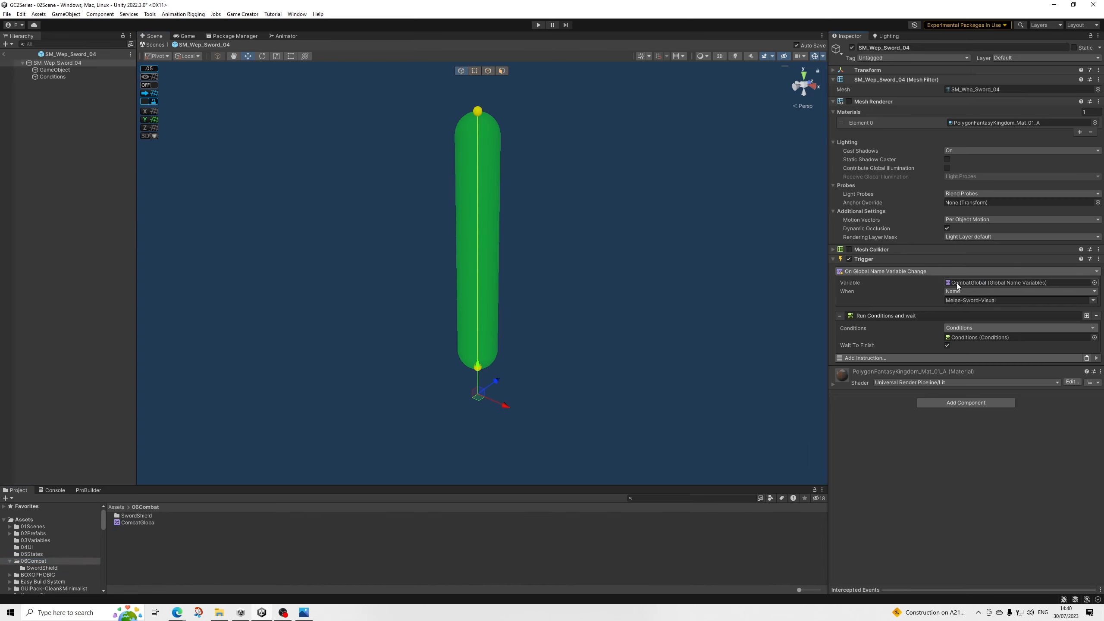
# Step: Set the variable asset to CombatGlobal in both branches of the SM_Wep_Sword_04 prefab's Conditions object
pyautogui.click(65, 77)
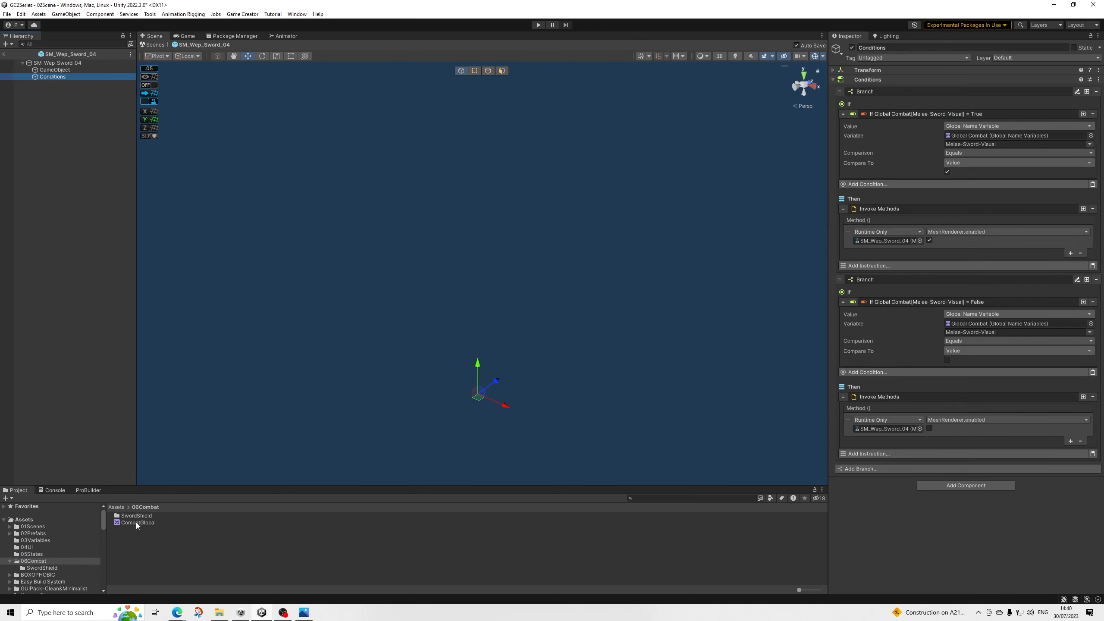
pyautogui.moveTo(137, 524); pyautogui.dragTo(983, 139)
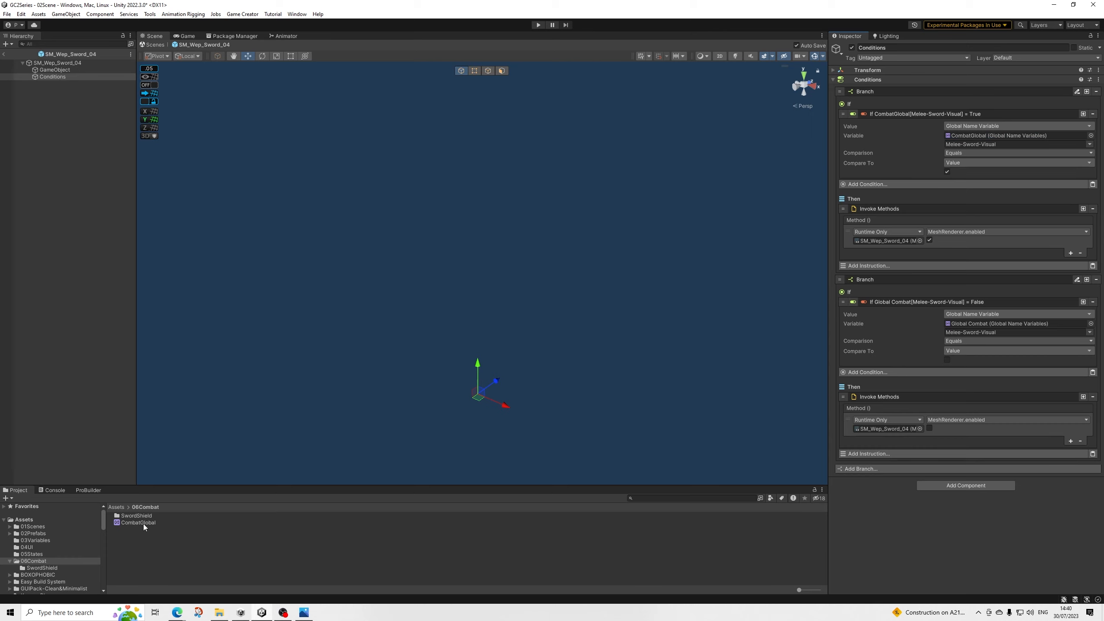
pyautogui.moveTo(145, 527); pyautogui.dragTo(987, 324)
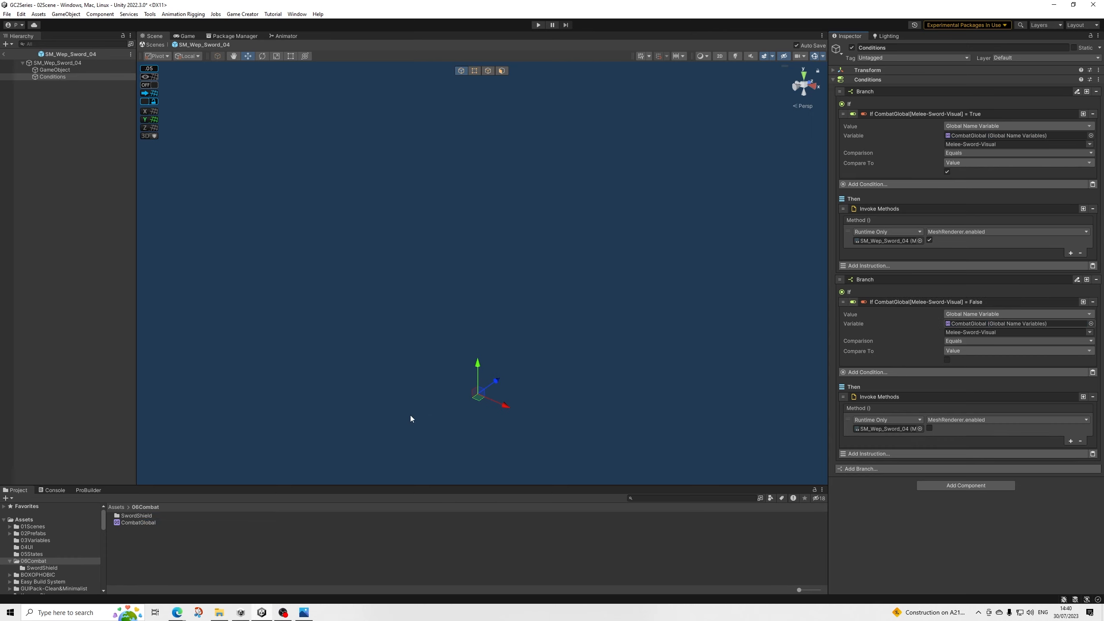
# Step: Leave the melee sword prefab and open SM_Wep_Sword_04-Inv from PolygonFantasyKingdom's Weapons folder for editing
pyautogui.click(6, 54)
pyautogui.scroll(-10, 56, 570)
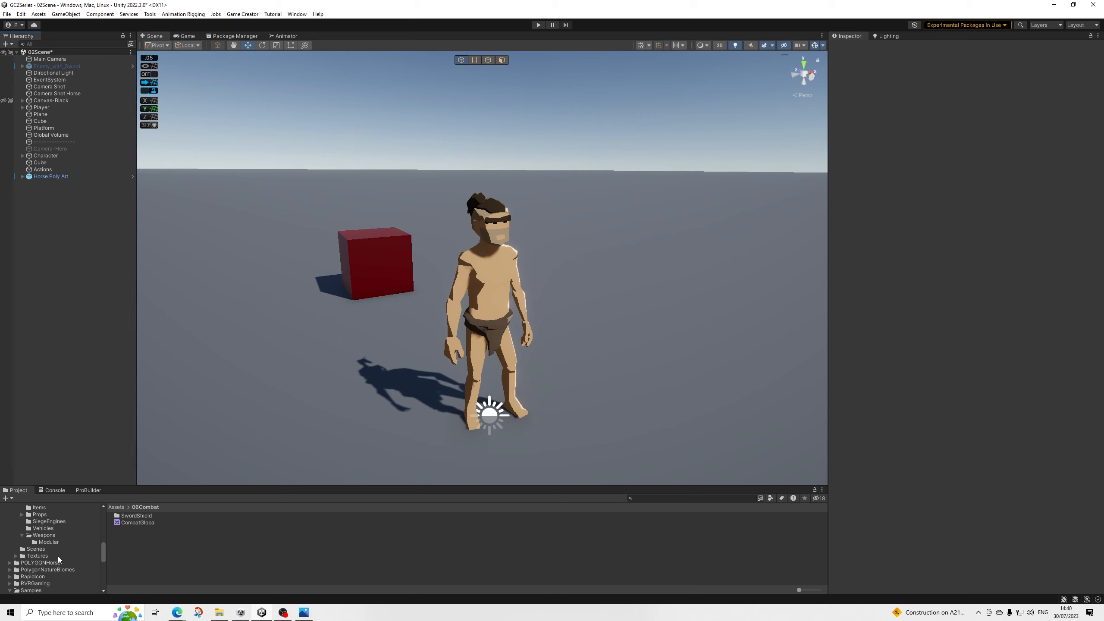
pyautogui.scroll(2, 58, 556)
pyautogui.click(48, 560)
pyautogui.scroll(-15, 154, 554)
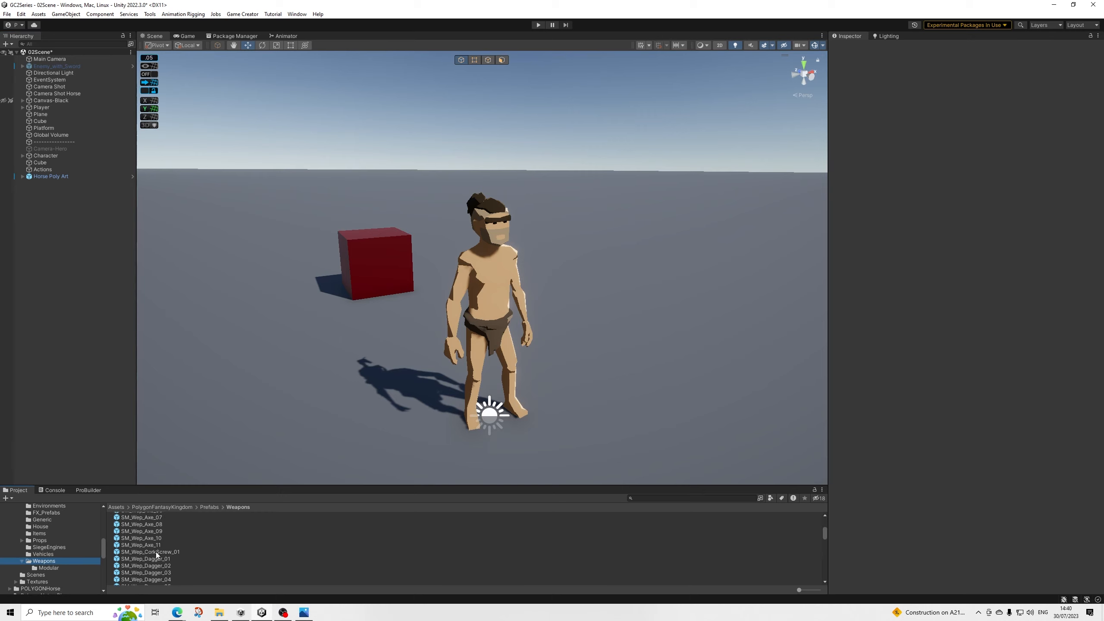
pyautogui.scroll(-6, 161, 554)
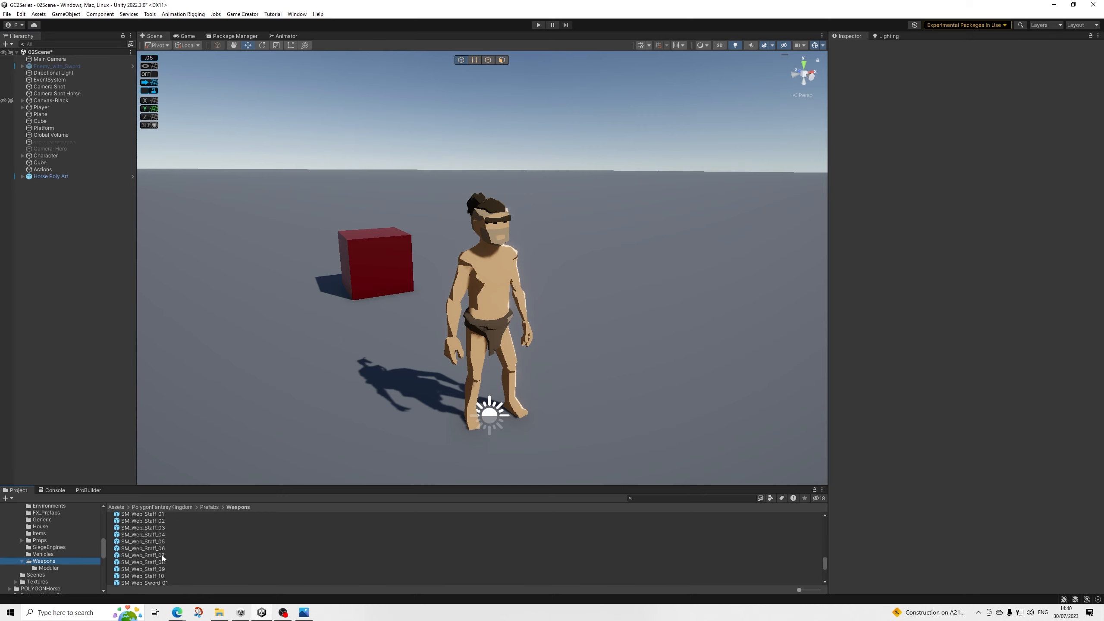
pyautogui.click(162, 533)
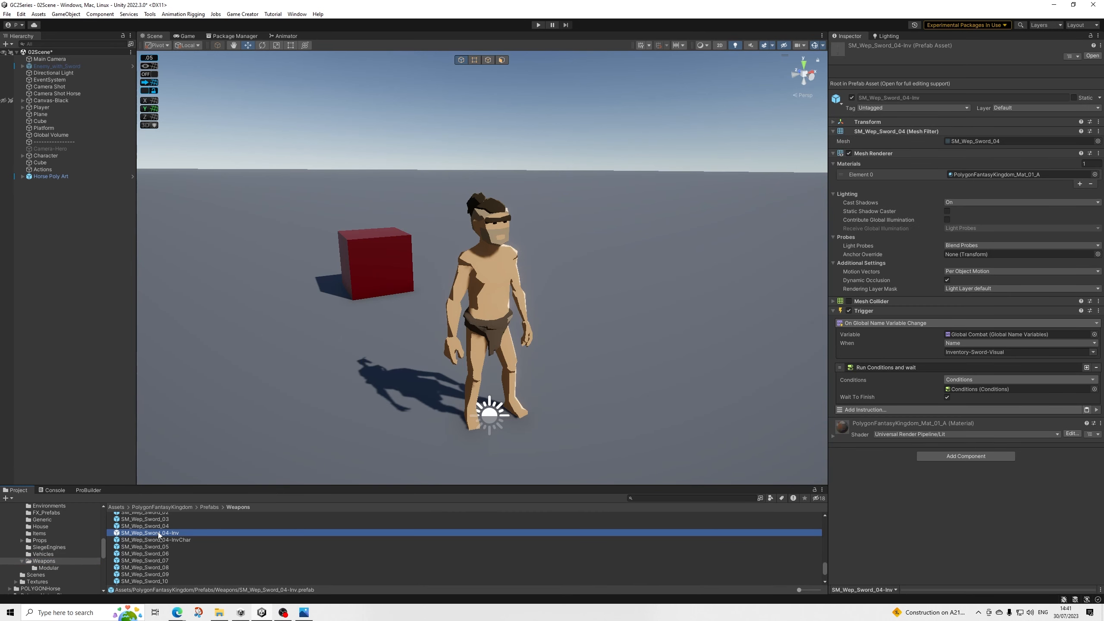
pyautogui.doubleClick(158, 532)
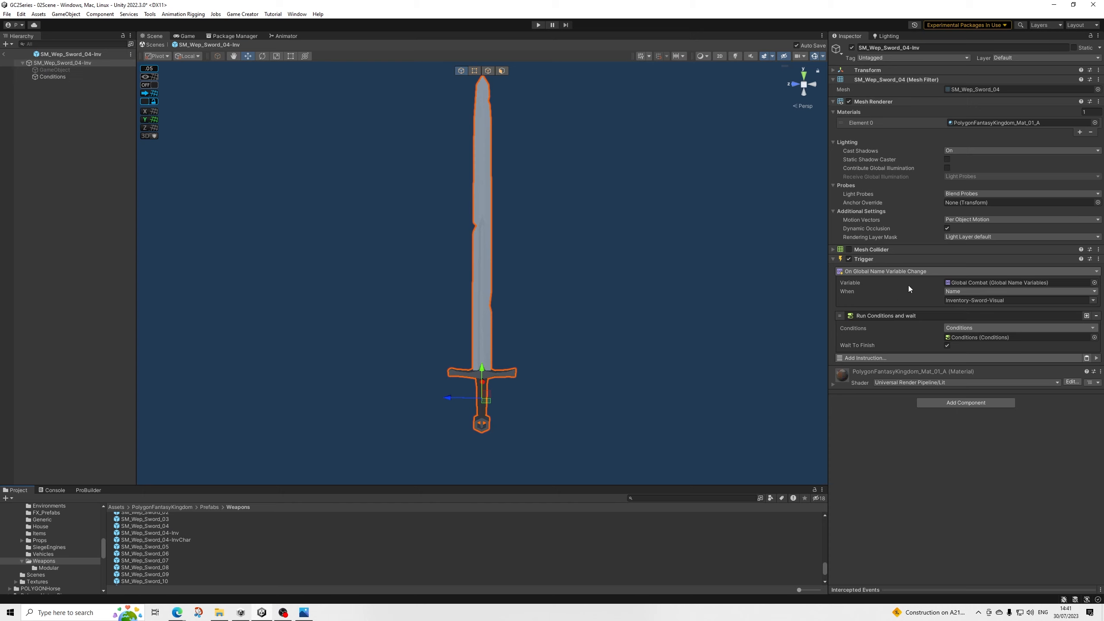
# Step: Set the variable asset of the SM_Wep_Sword_04-Inv trigger to CombatGlobal
pyautogui.click(1094, 282)
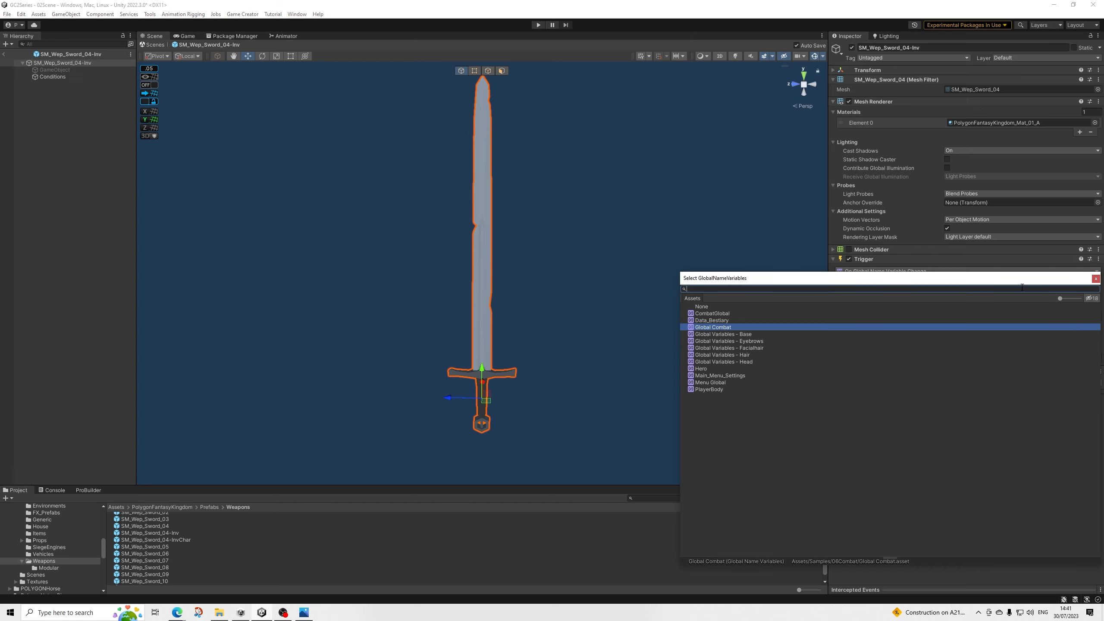
pyautogui.click(714, 314)
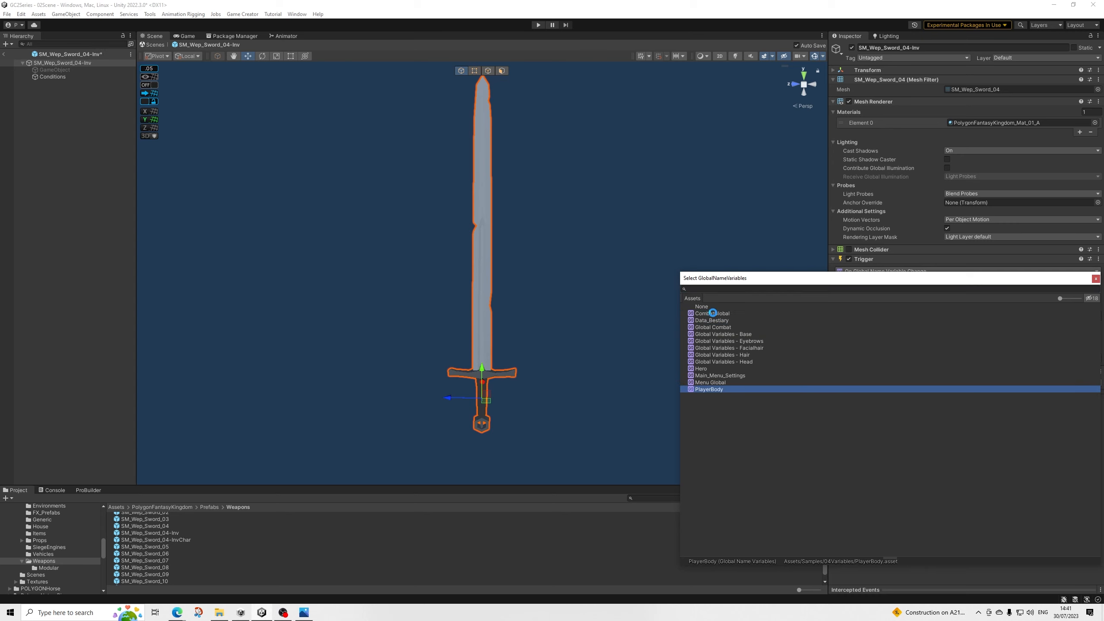
pyautogui.doubleClick(714, 313)
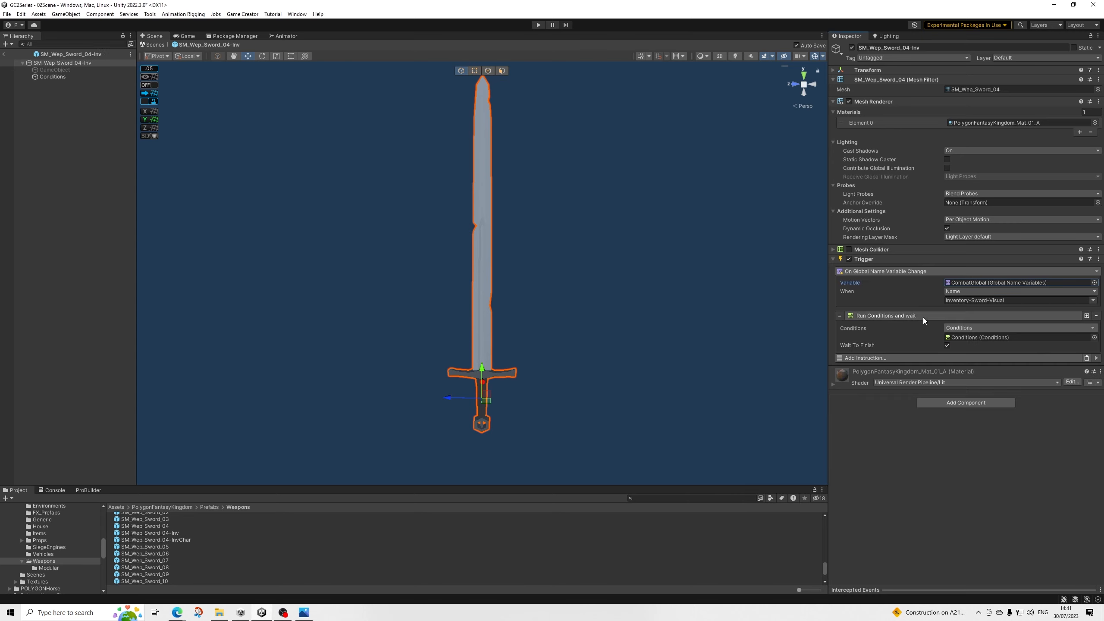
# Step: Set the variable asset to CombatGlobal in both branches of the SM_Wep_Sword_04-Inv prefab's Conditions object
pyautogui.click(111, 76)
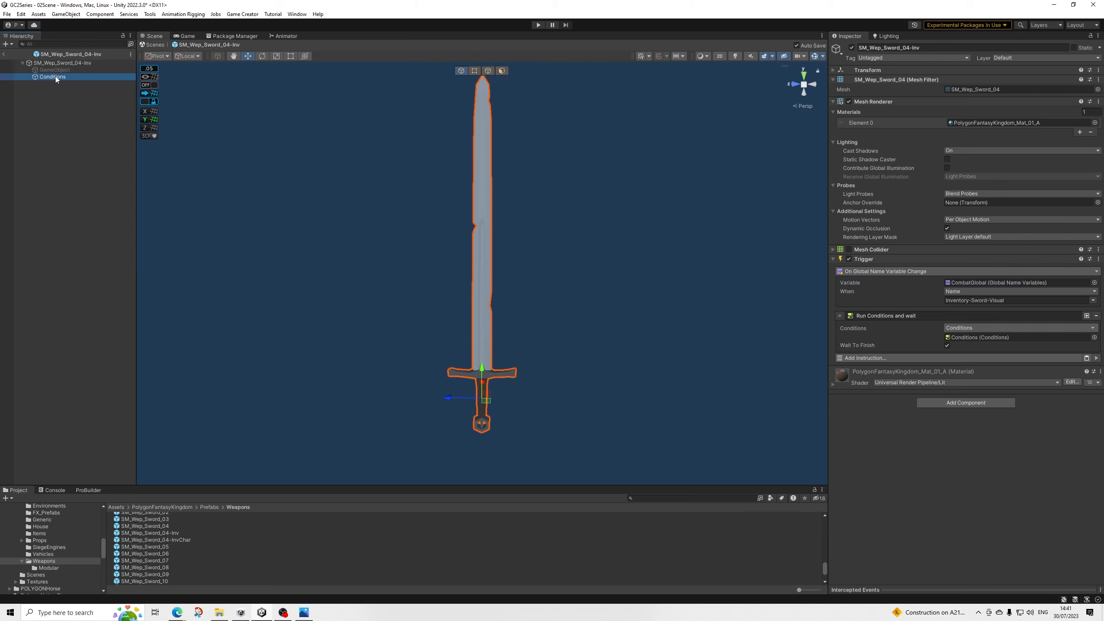
pyautogui.click(1091, 136)
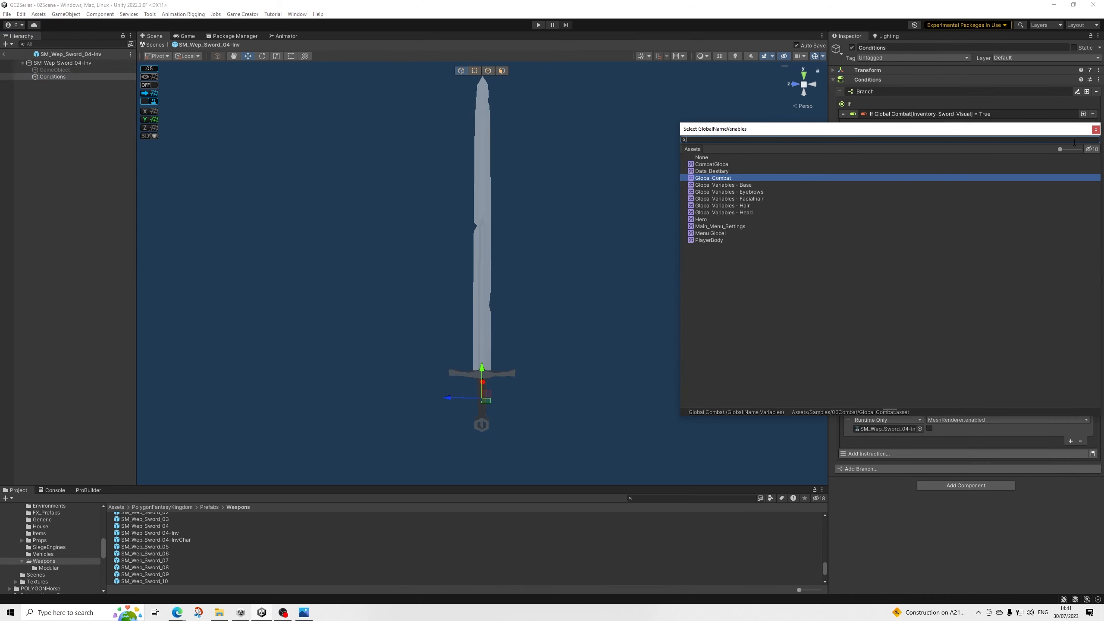
pyautogui.click(717, 165)
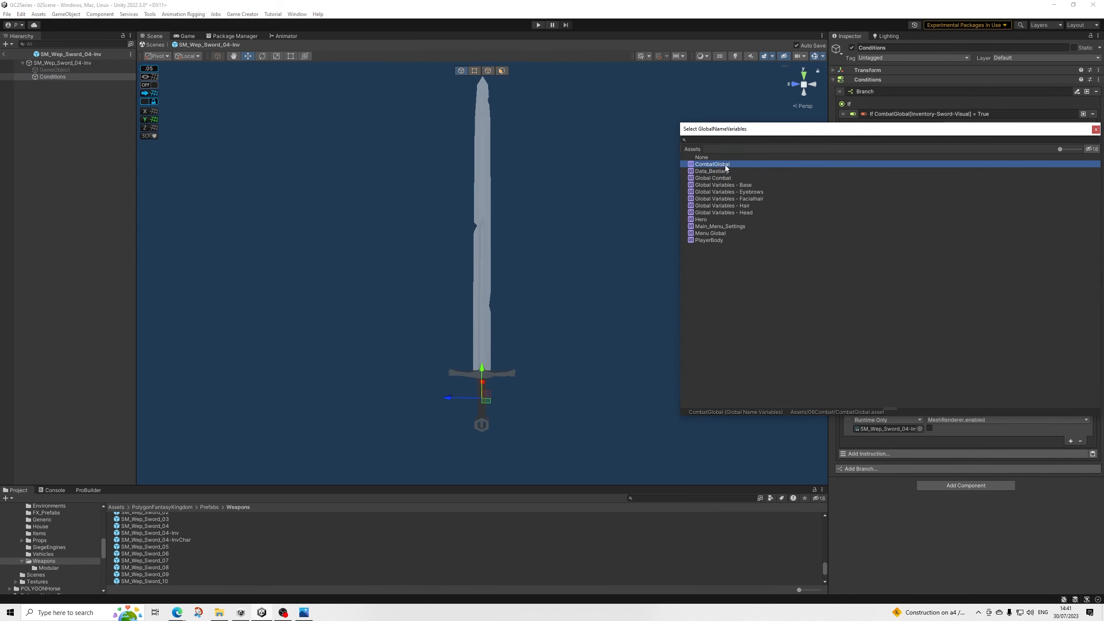
pyautogui.click(725, 165)
pyautogui.click(1088, 324)
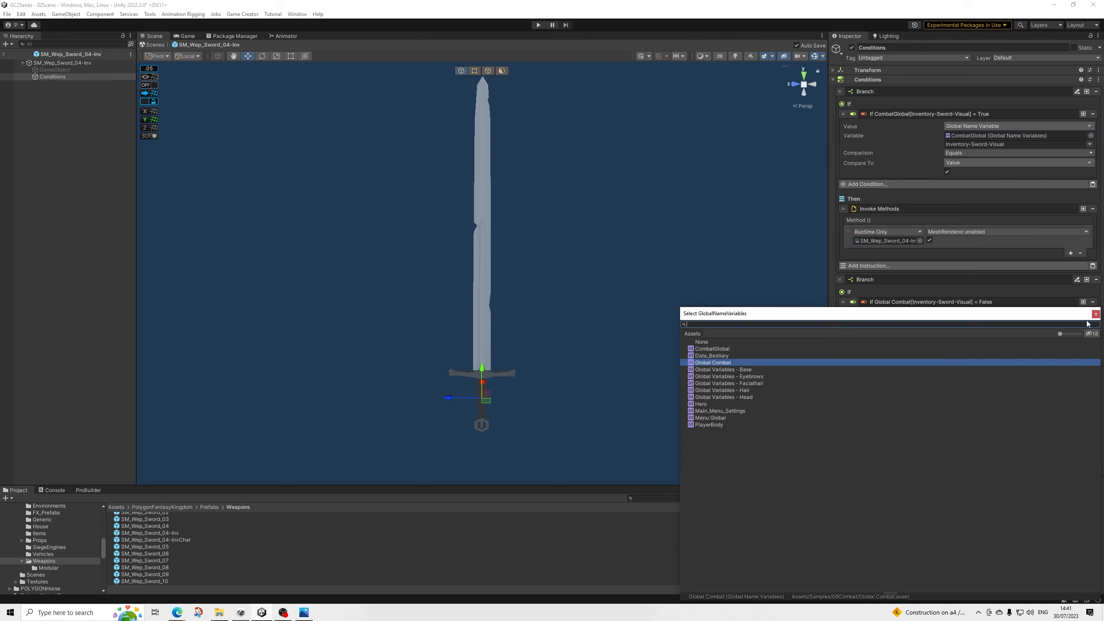
pyautogui.doubleClick(713, 350)
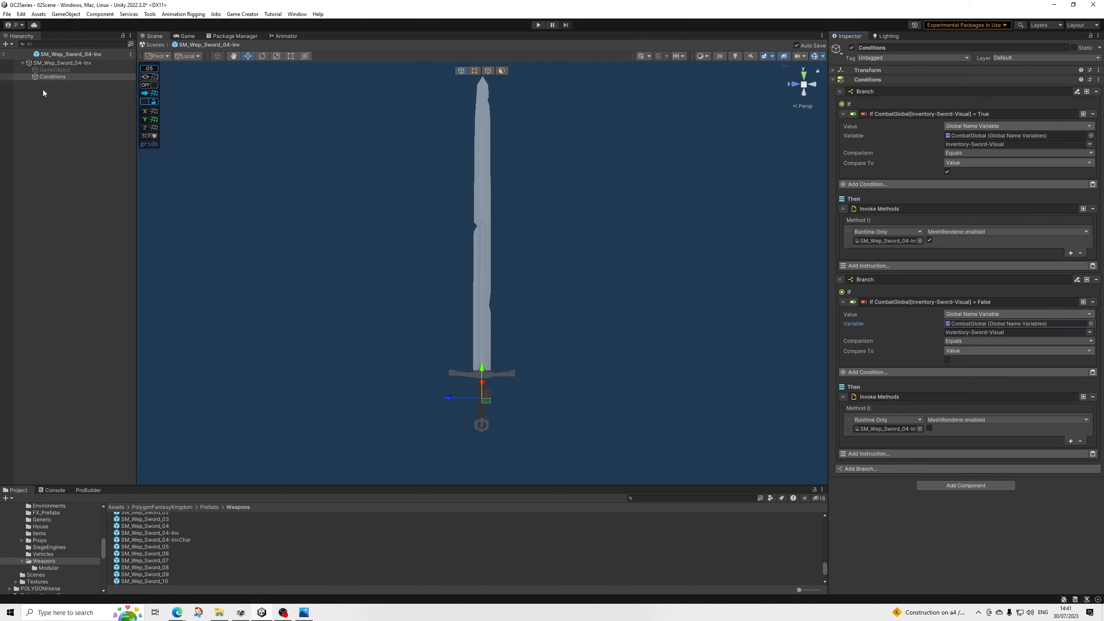
# Step: Review the trigger and Conditions of SM_Wep_Sword_04-Inv, and inspect the SM_Wep_Sword_04-InvChar prefab before returning to the scene
pyautogui.click(63, 64)
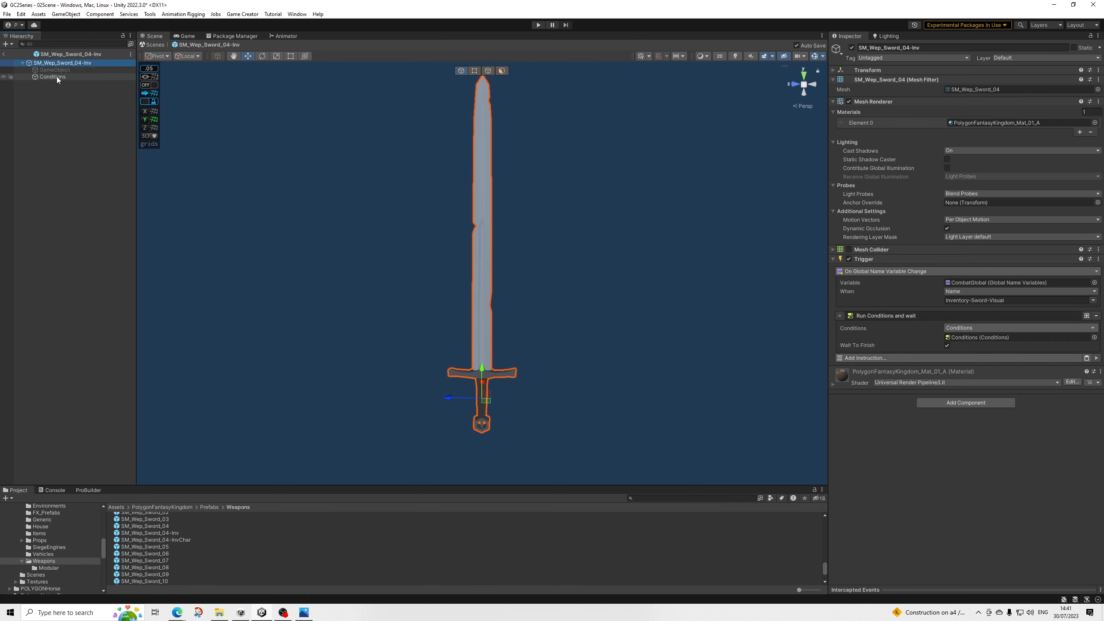
pyautogui.click(57, 75)
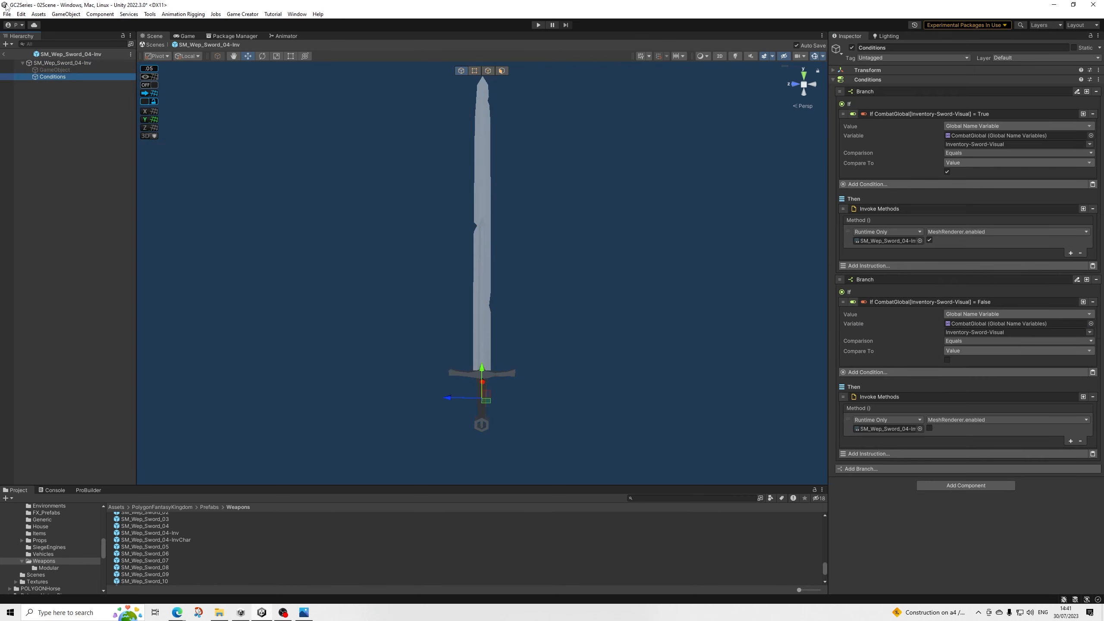
pyautogui.click(74, 62)
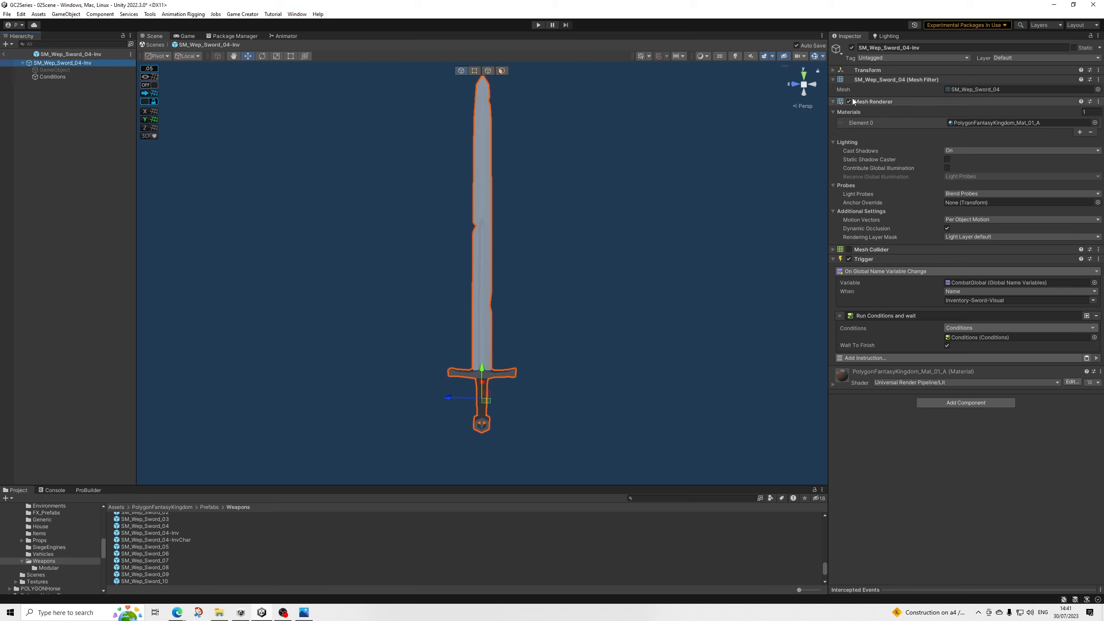
pyautogui.doubleClick(180, 540)
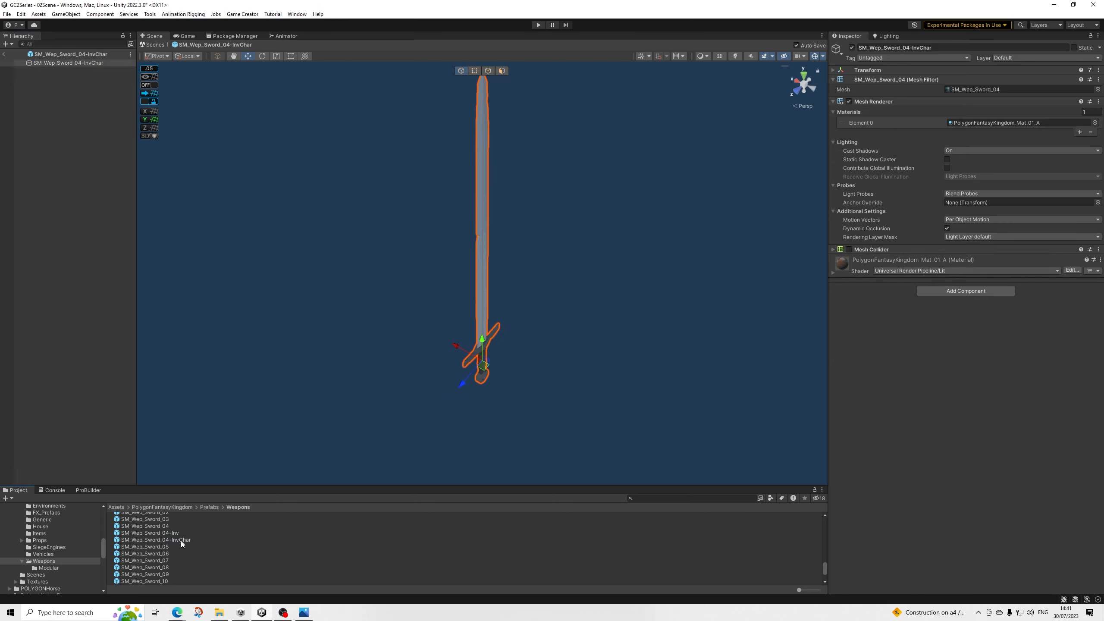
pyautogui.keyDown('alt'); pyautogui.moveTo(639, 279); pyautogui.dragTo(471, 198); pyautogui.keyUp('alt')
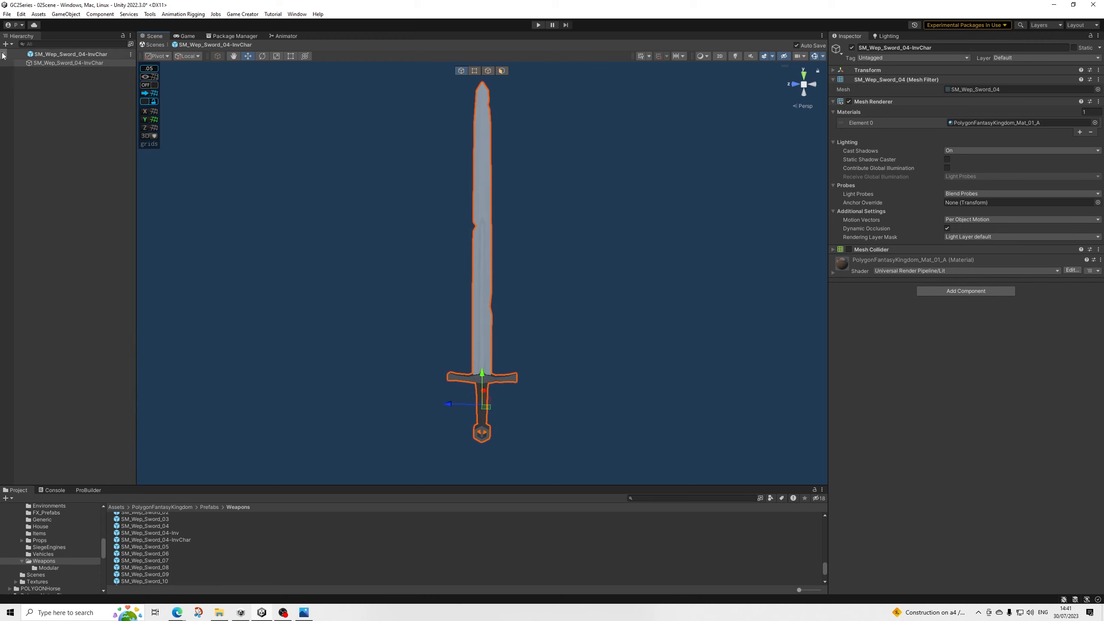
pyautogui.click(4, 55)
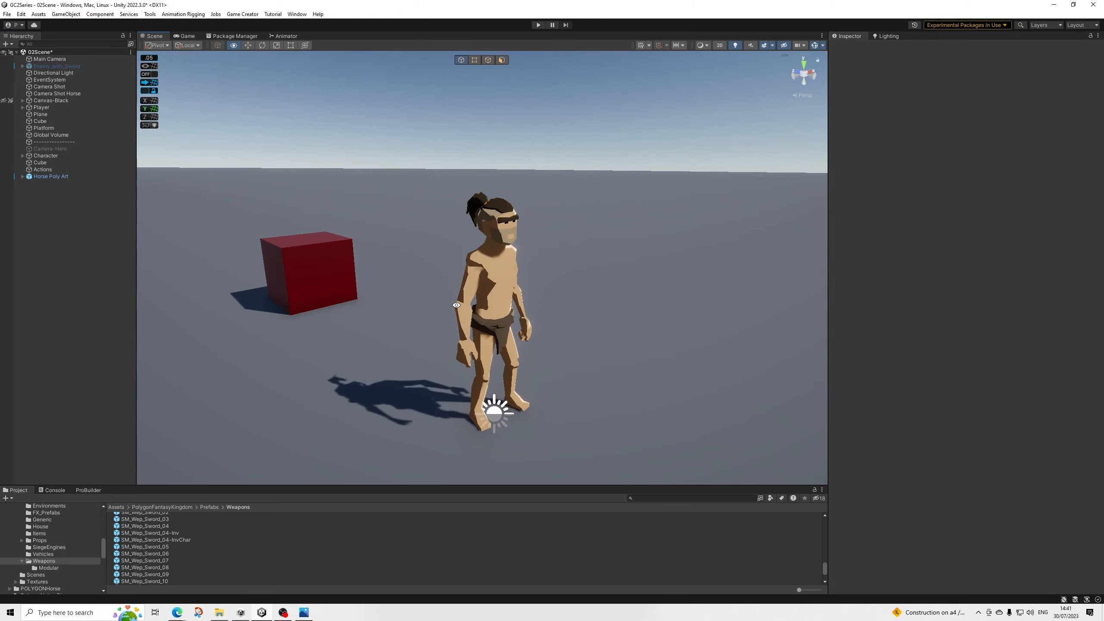
# Step: Open the SM_Wep_Sword_04 prefab for editing and enable its Mesh Renderer
pyautogui.scroll(2, 148, 540)
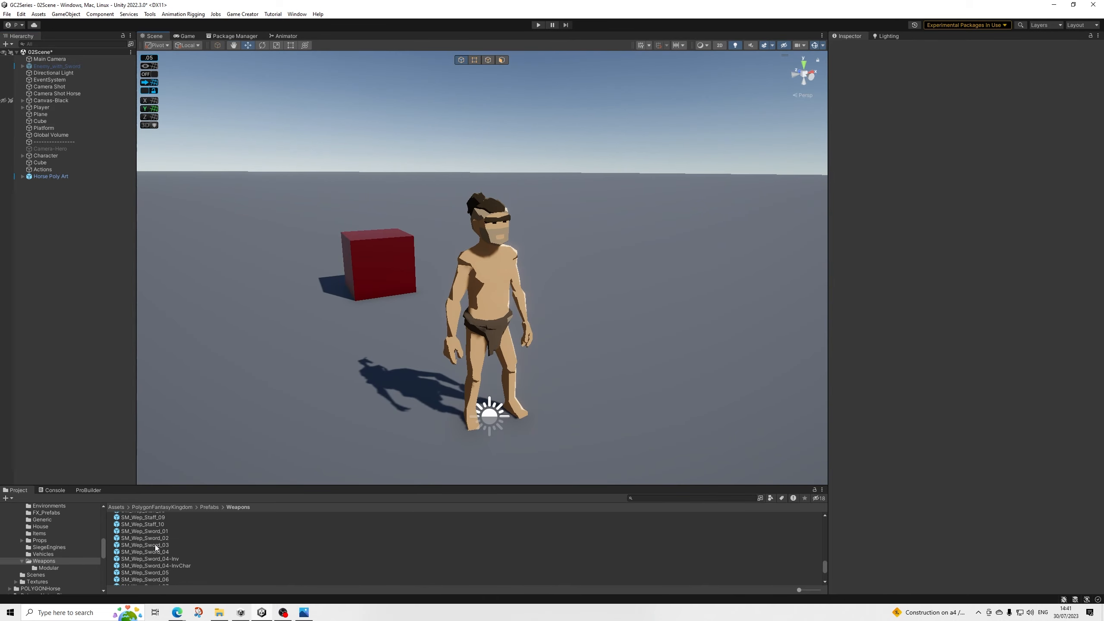
pyautogui.doubleClick(160, 552)
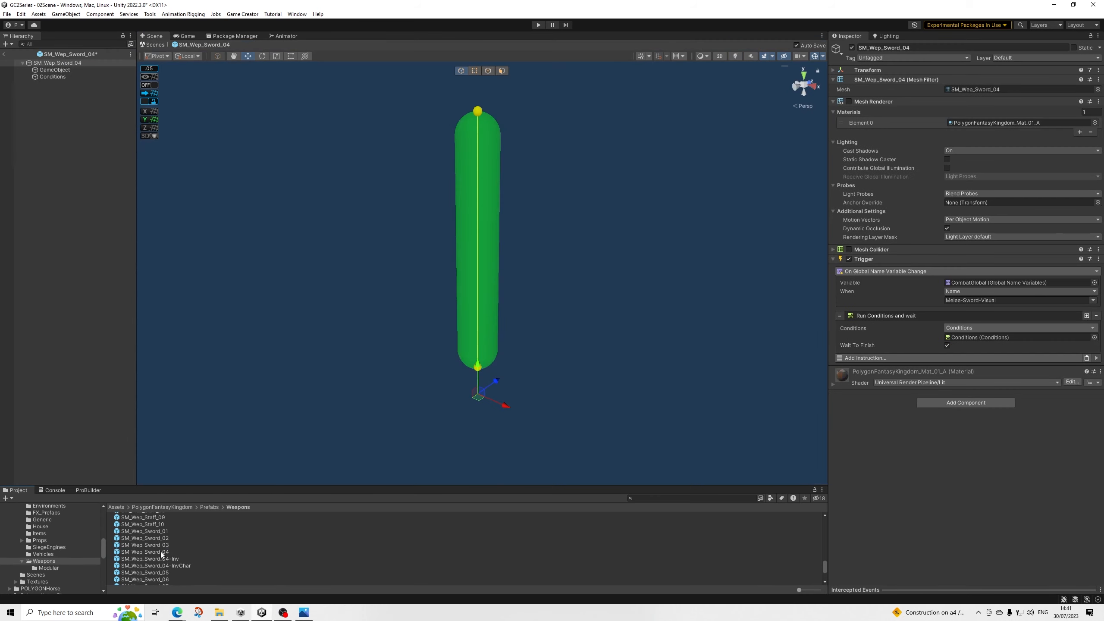
pyautogui.click(848, 101)
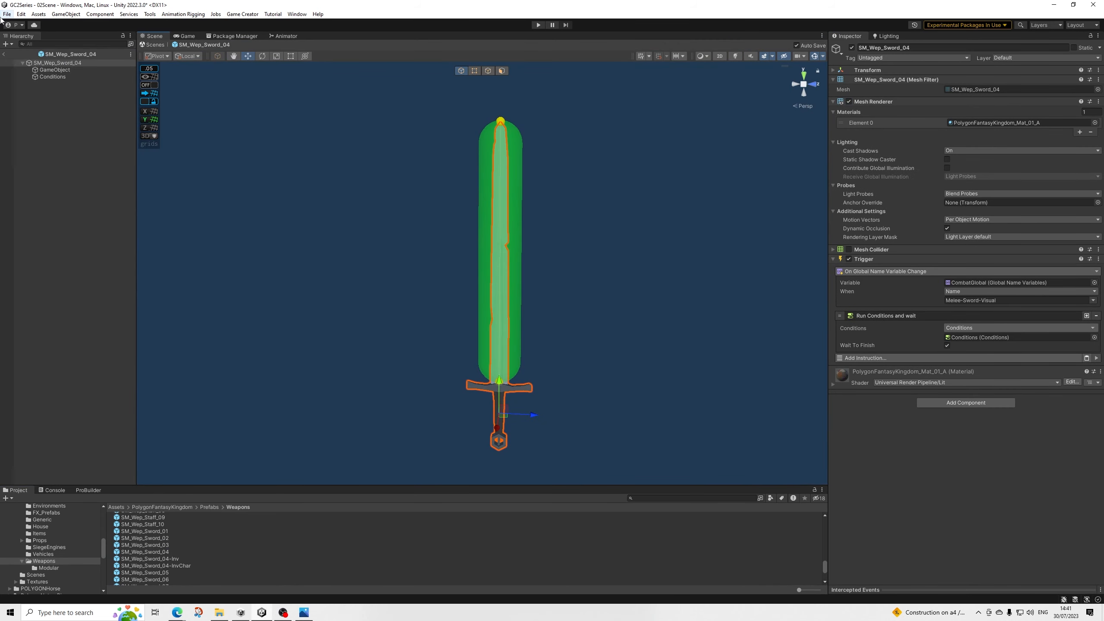
# Step: Create an empty child object under SM_Wep_Sword_04 and add a Striker component to it
pyautogui.rightClick(55, 63)
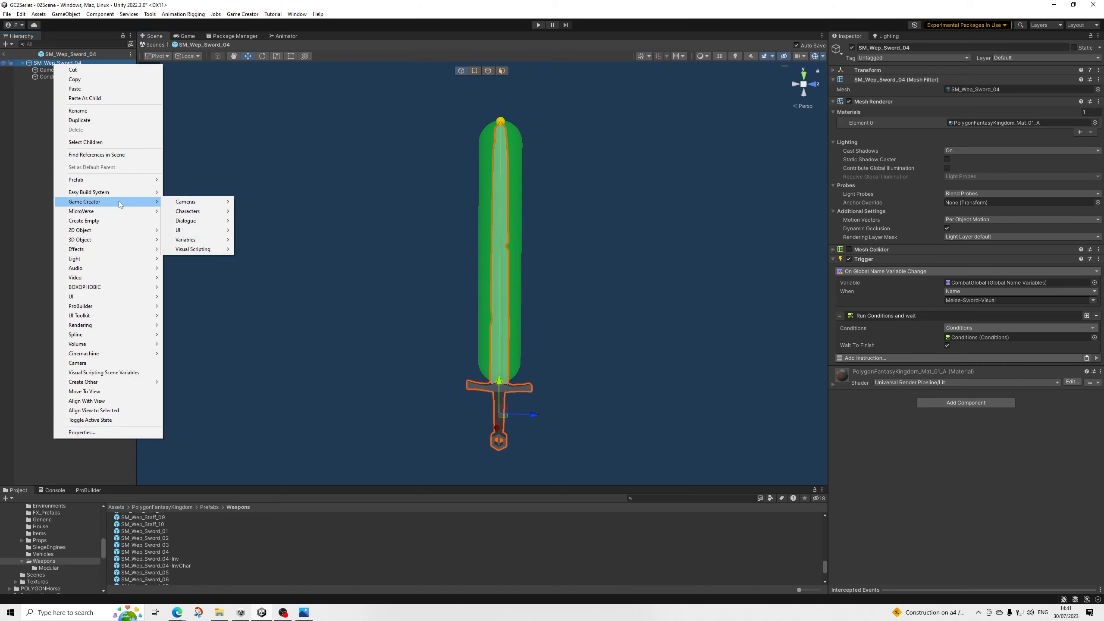
pyautogui.click(104, 222)
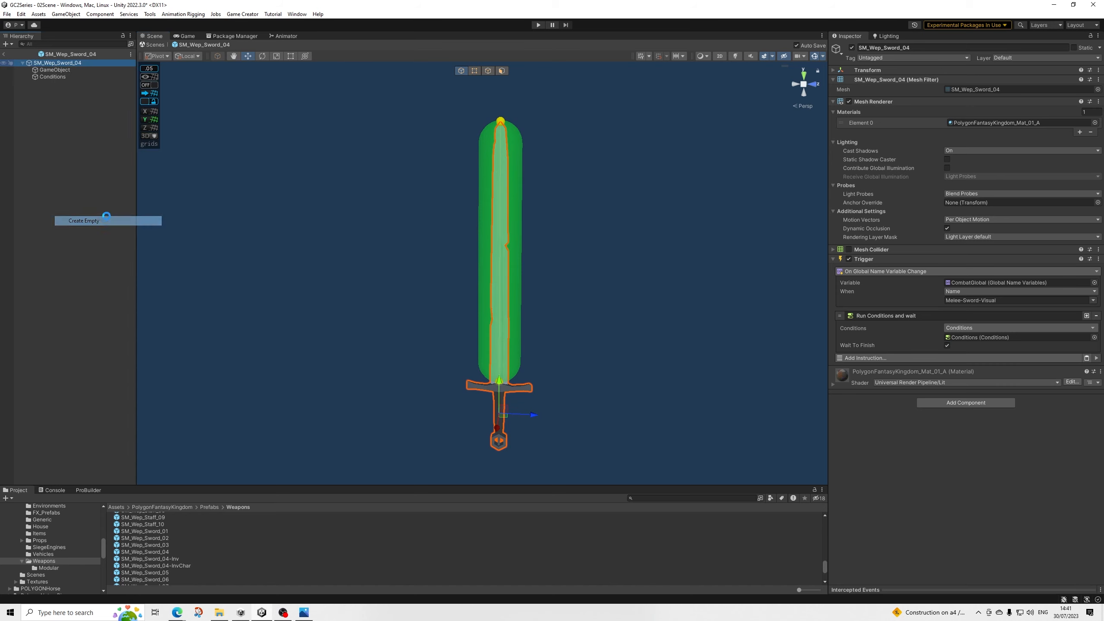
pyautogui.click(61, 69)
pyautogui.click(93, 84)
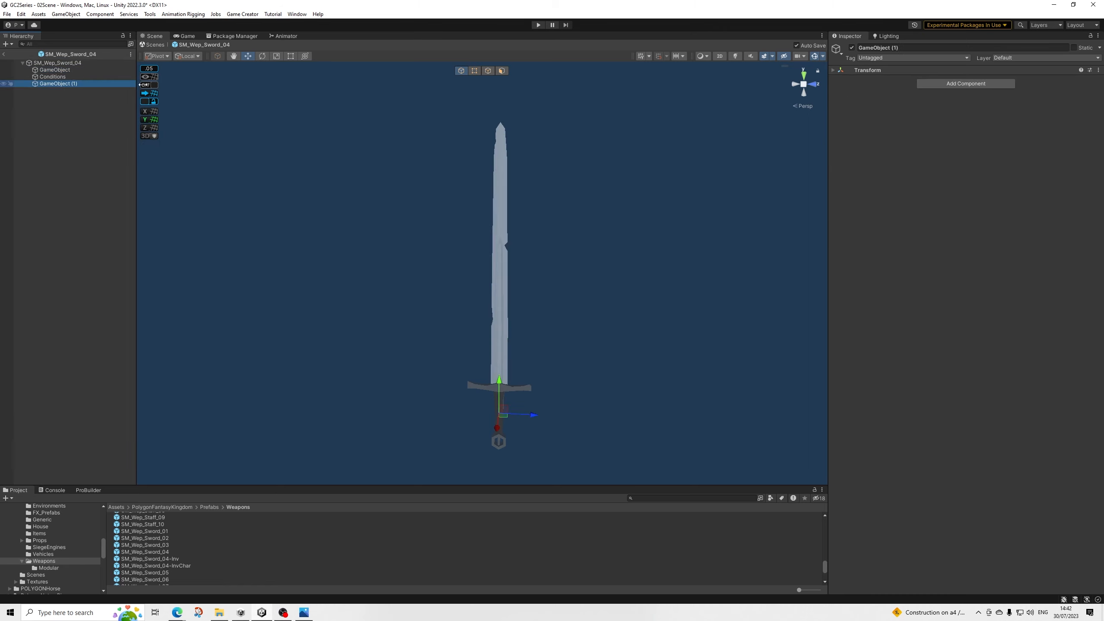
pyautogui.click(944, 83)
pyautogui.write('strike')
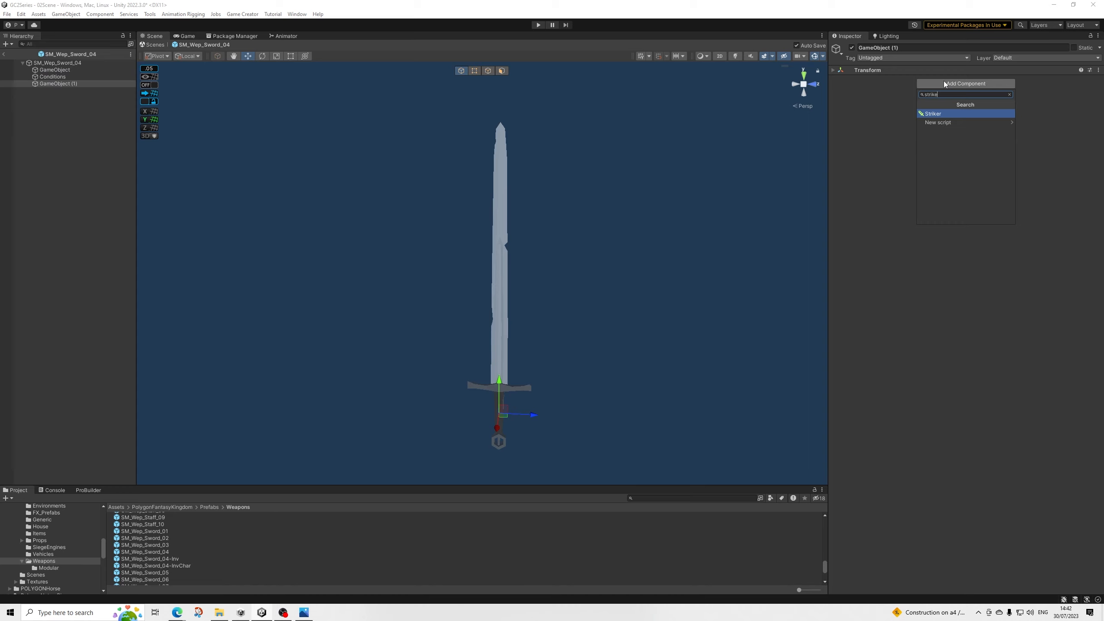
pyautogui.press('Return')
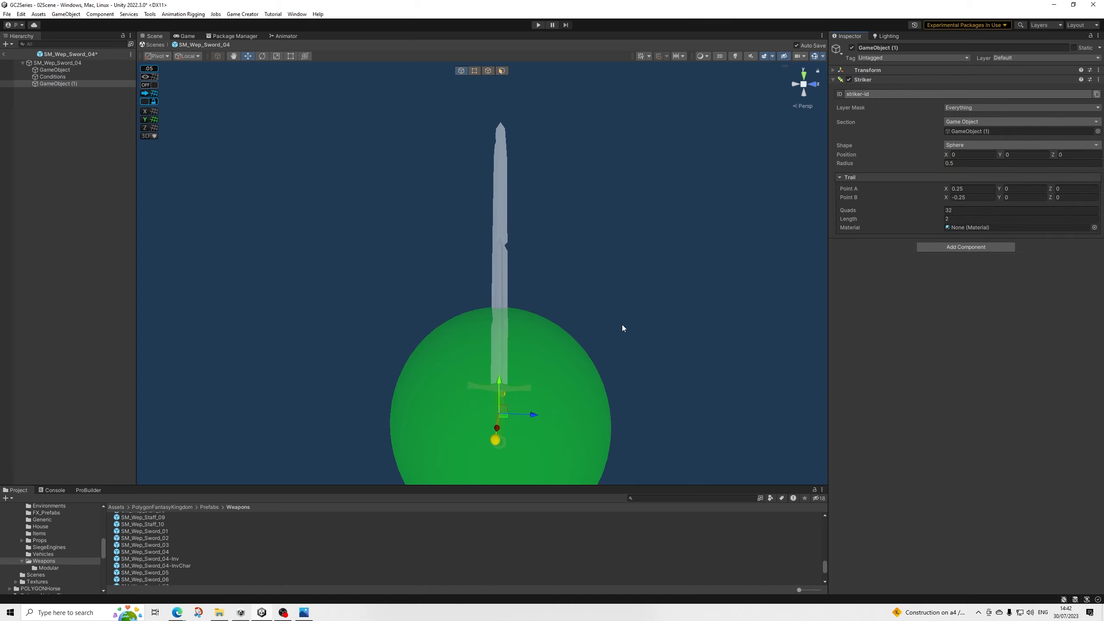
# Step: Rotate the added Striker object to 90 degrees about Z along the blade, and delete that object
pyautogui.keyDown('alt'); pyautogui.moveTo(622, 328); pyautogui.dragTo(552, 311); pyautogui.keyUp('alt')
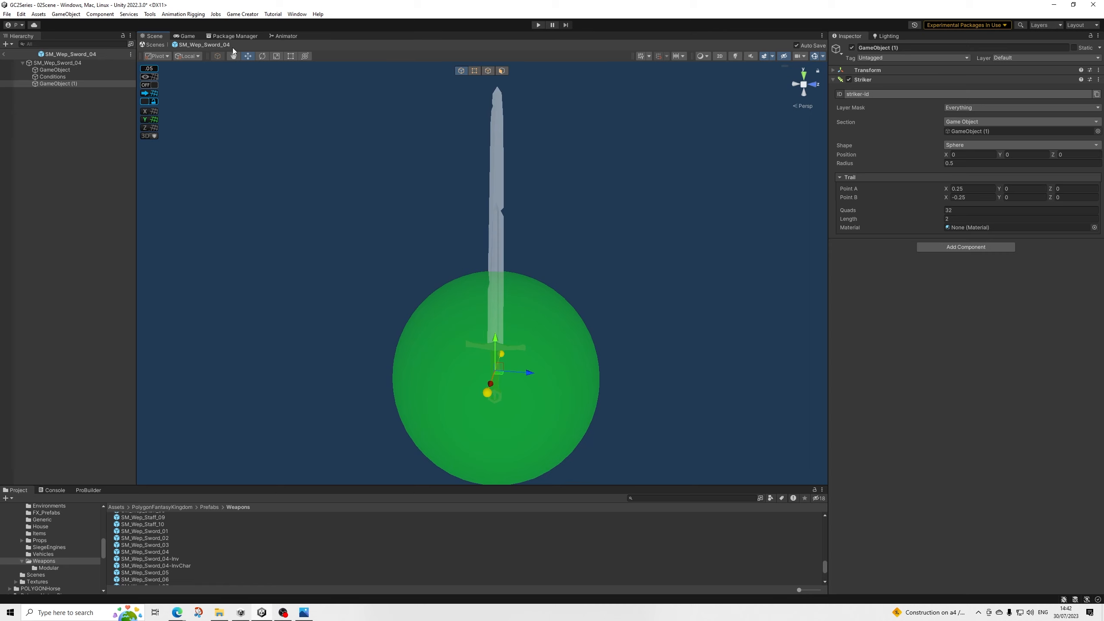
pyautogui.click(263, 56)
pyautogui.click(887, 70)
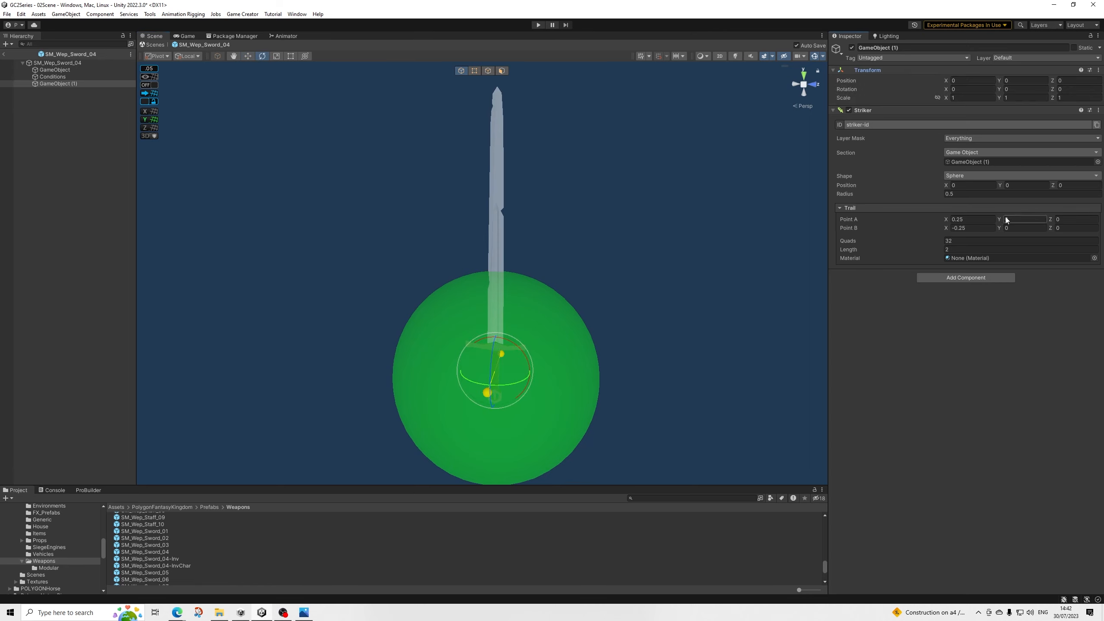
pyautogui.click(1023, 195)
pyautogui.moveTo(492, 350); pyautogui.dragTo(514, 294)
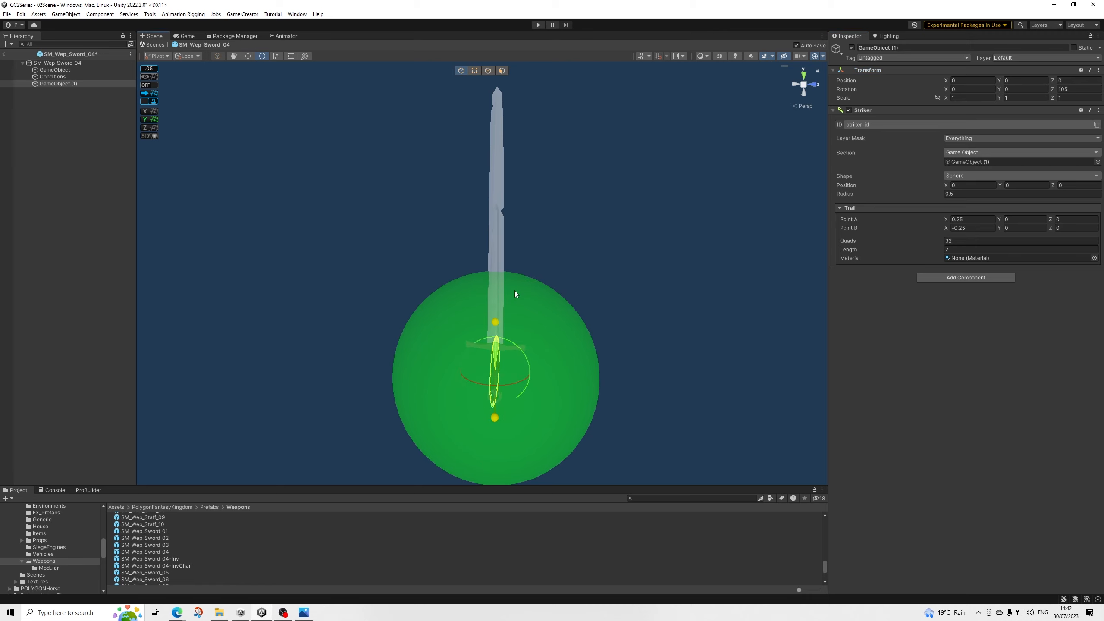
pyautogui.click(245, 56)
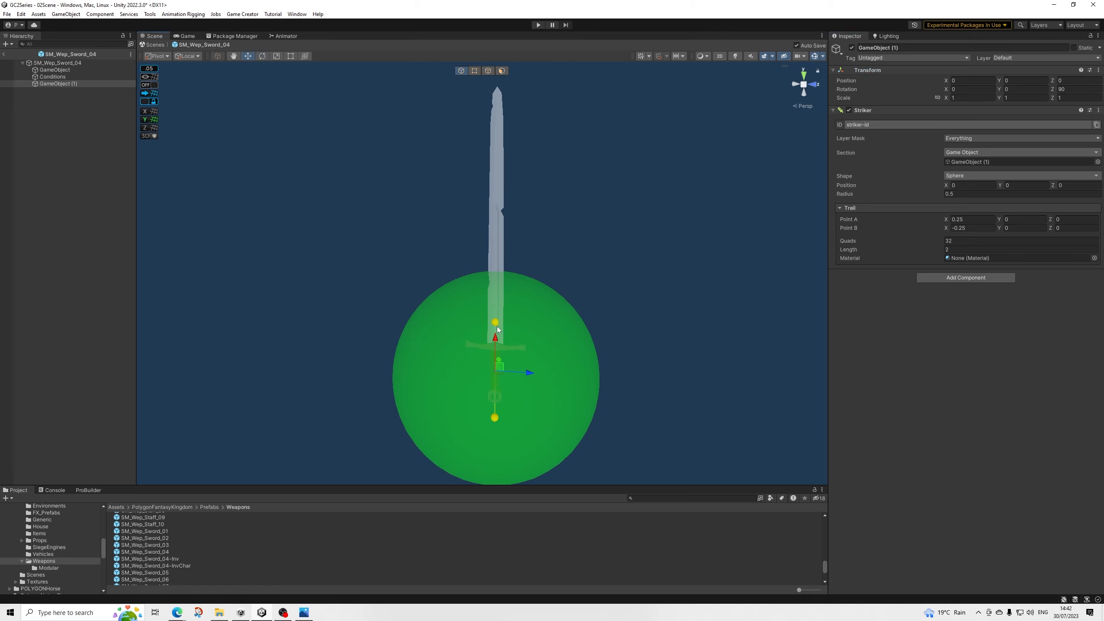
pyautogui.click(61, 83)
# Step: Examine the existing Striker's capsule shape, trail points, length and material against the sword blade, and the components on the sword's root
pyautogui.click(62, 69)
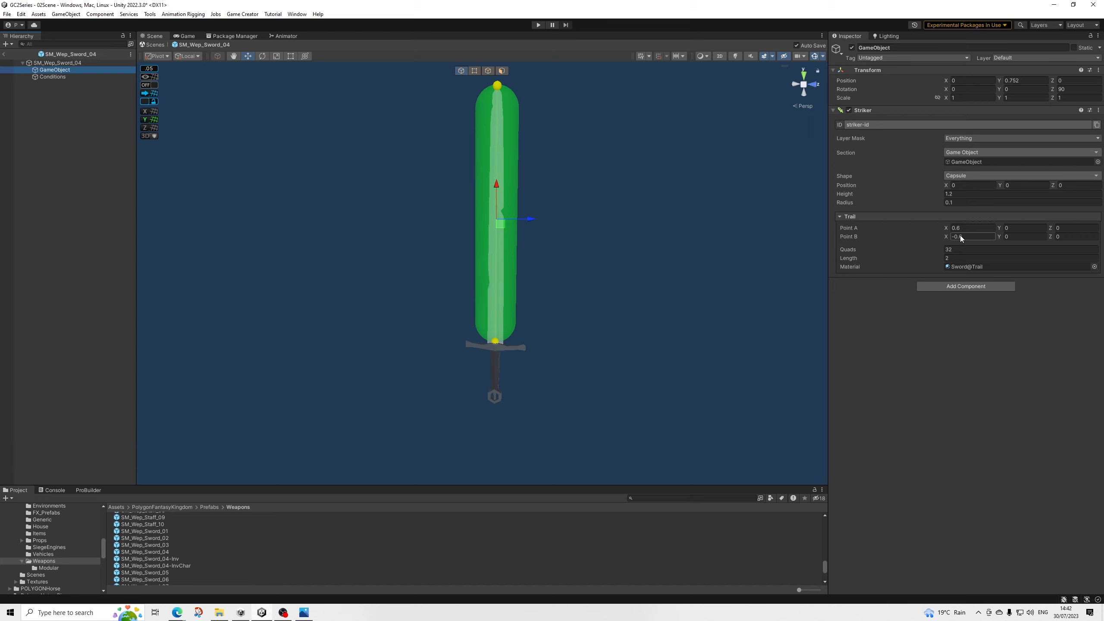
pyautogui.moveTo(530, 268); pyautogui.dragTo(520, 326, button='middle')
pyautogui.keyDown('alt'); pyautogui.moveTo(524, 273); pyautogui.dragTo(516, 190); pyautogui.keyUp('alt')
pyautogui.keyDown('alt'); pyautogui.moveTo(581, 204); pyautogui.dragTo(375, 278); pyautogui.keyUp('alt')
pyautogui.scroll(4, 526, 210)
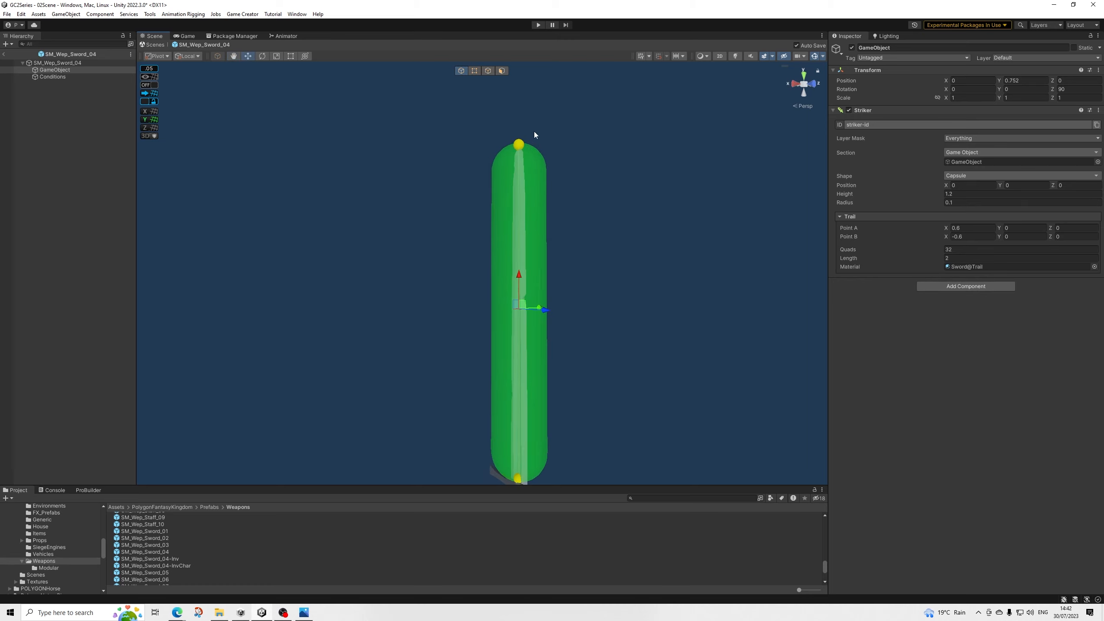
pyautogui.keyDown('alt'); pyautogui.moveTo(537, 295); pyautogui.dragTo(578, 301); pyautogui.keyUp('alt')
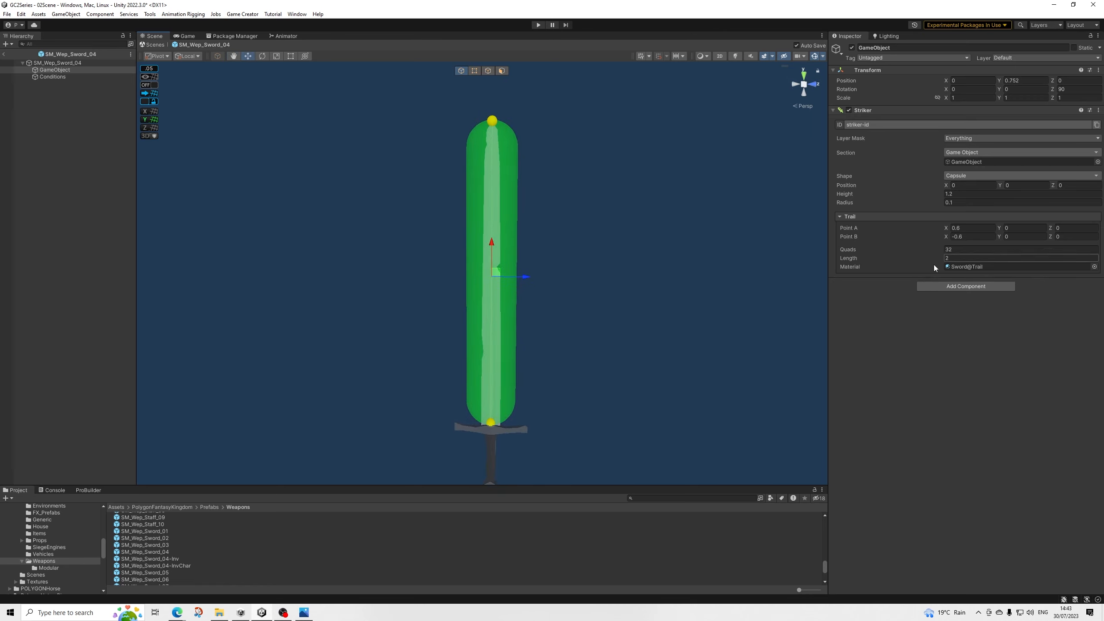
pyautogui.click(947, 258)
pyautogui.click(83, 64)
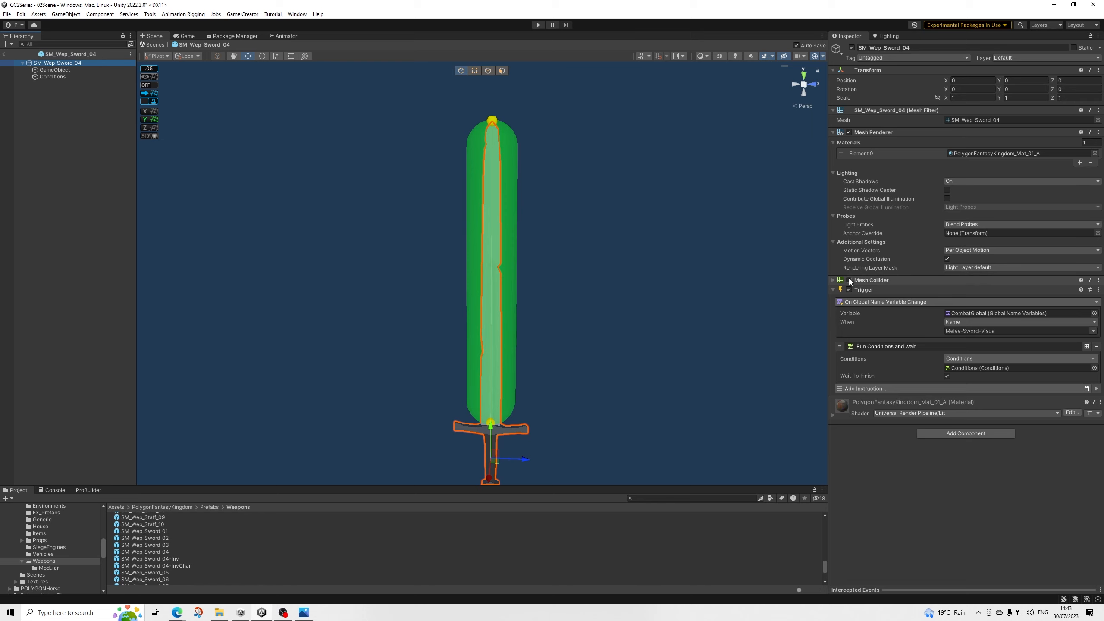
pyautogui.click(56, 70)
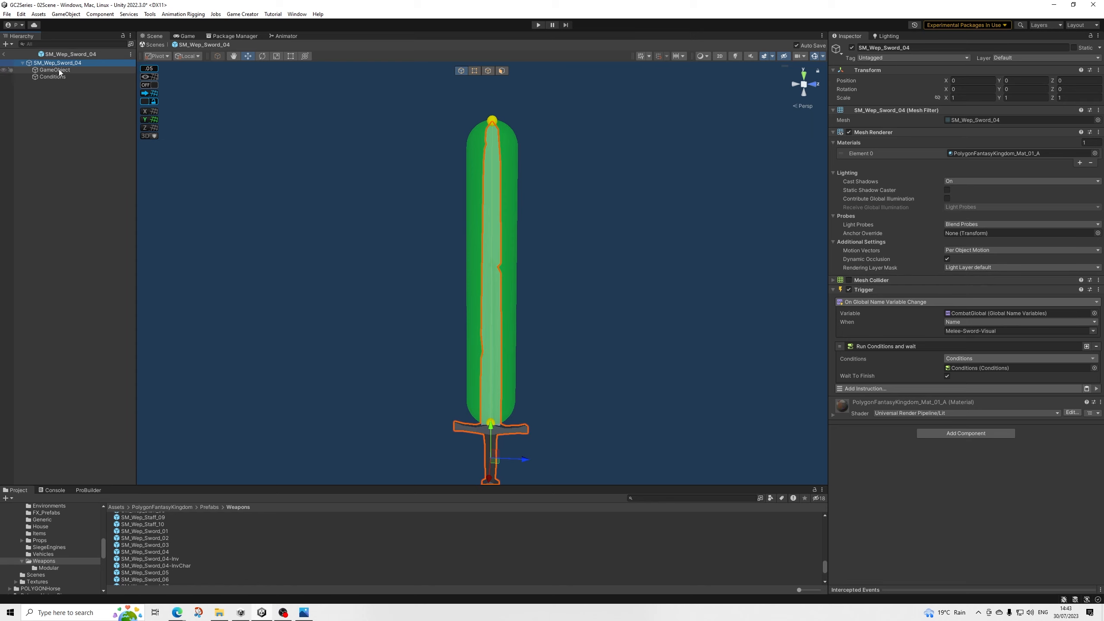
pyautogui.moveTo(488, 325); pyautogui.dragTo(489, 291, button='middle')
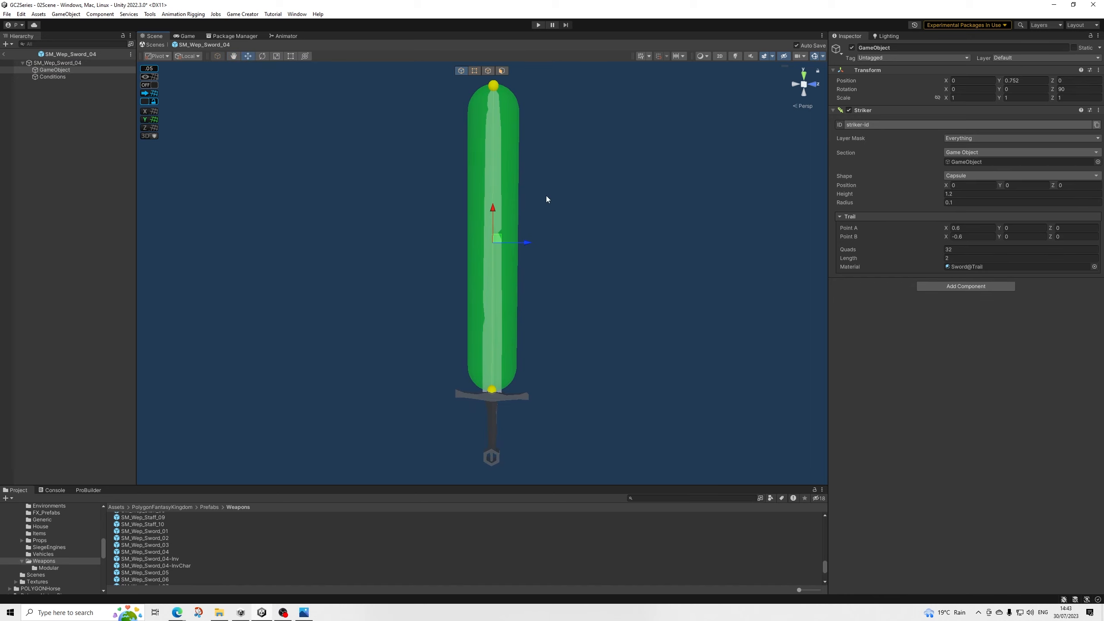
pyautogui.moveTo(477, 187); pyautogui.dragTo(476, 203, button='middle')
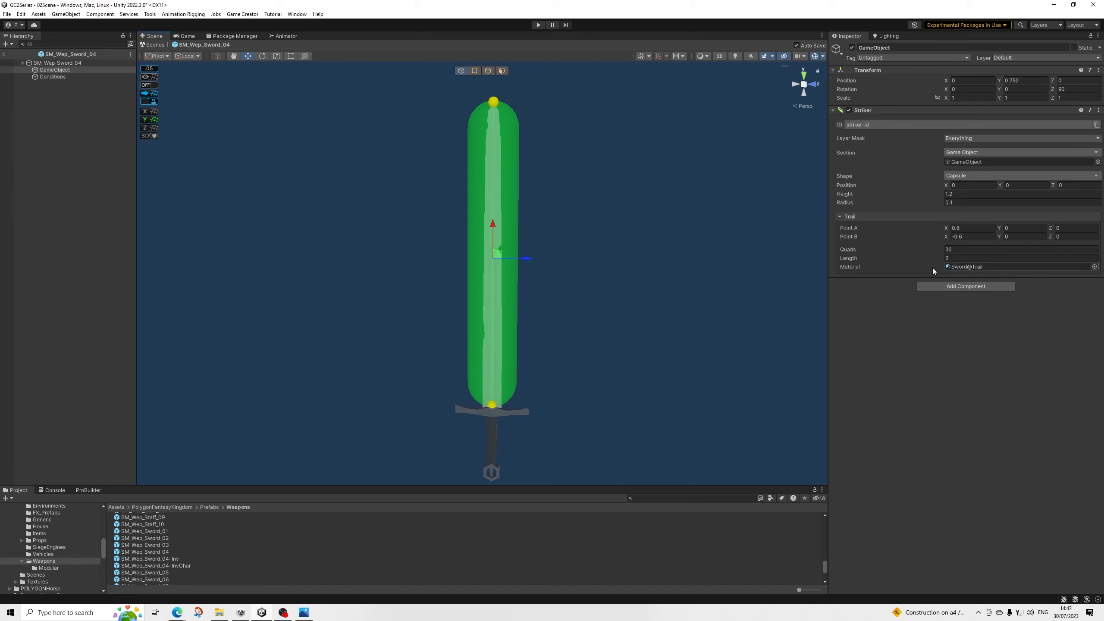
pyautogui.moveTo(586, 207)
pyautogui.mouseDown(button='middle')
pyautogui.moveTo(592, 259)
pyautogui.moveTo(579, 190)
pyautogui.moveTo(574, 210)
pyautogui.mouseUp(button='middle')
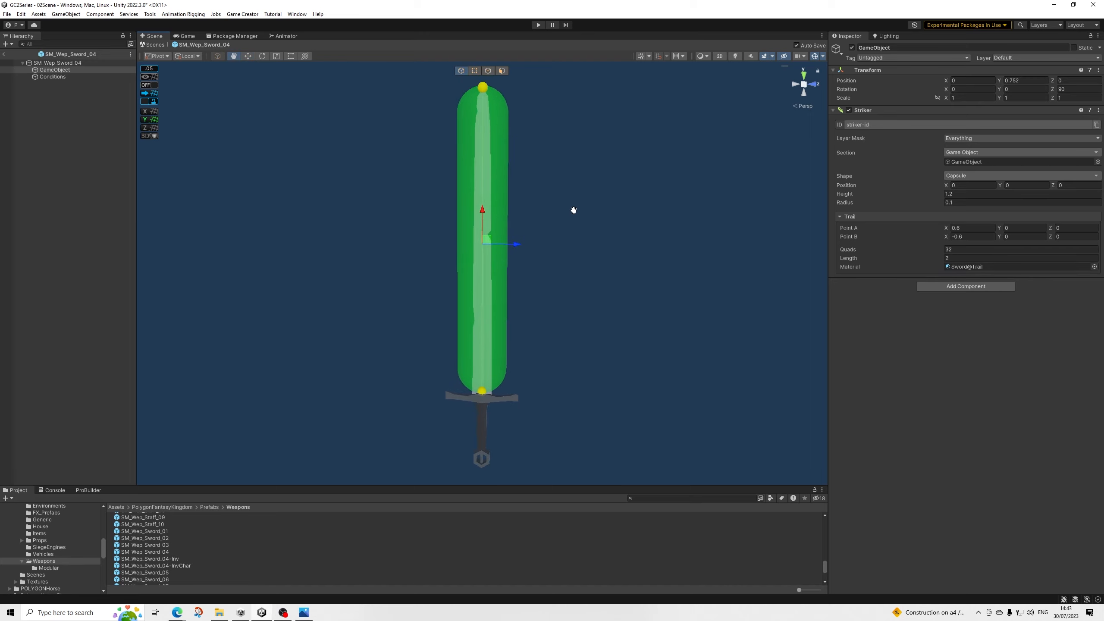
# Step: Disable the Mesh Renderer on the SM_Wep_Sword_04 root and leave the prefab for the scene
pyautogui.click(85, 63)
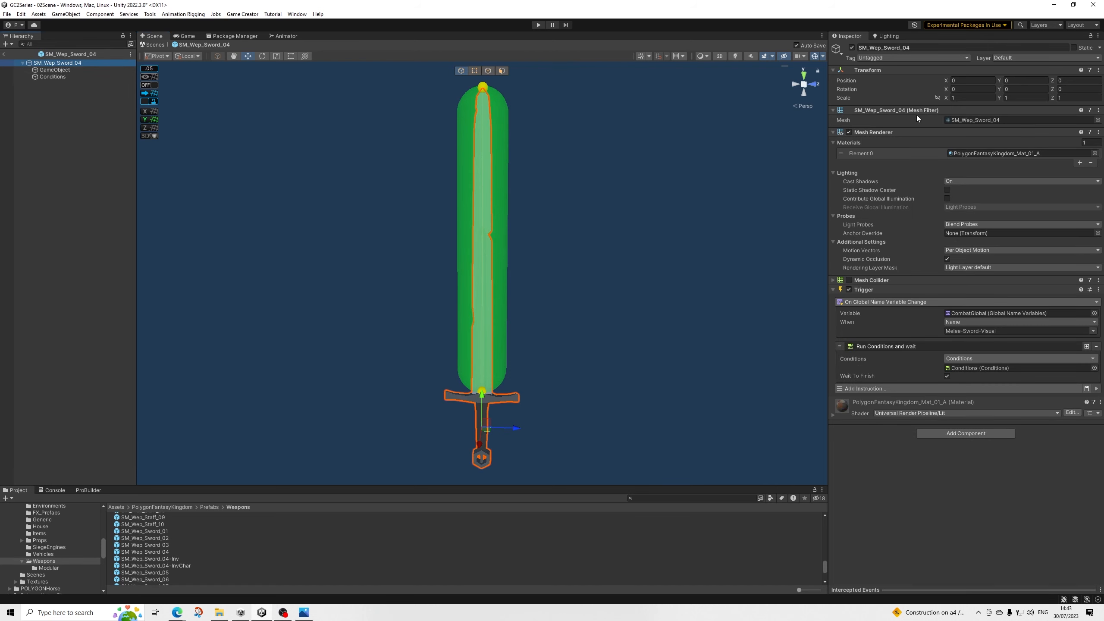
pyautogui.click(848, 133)
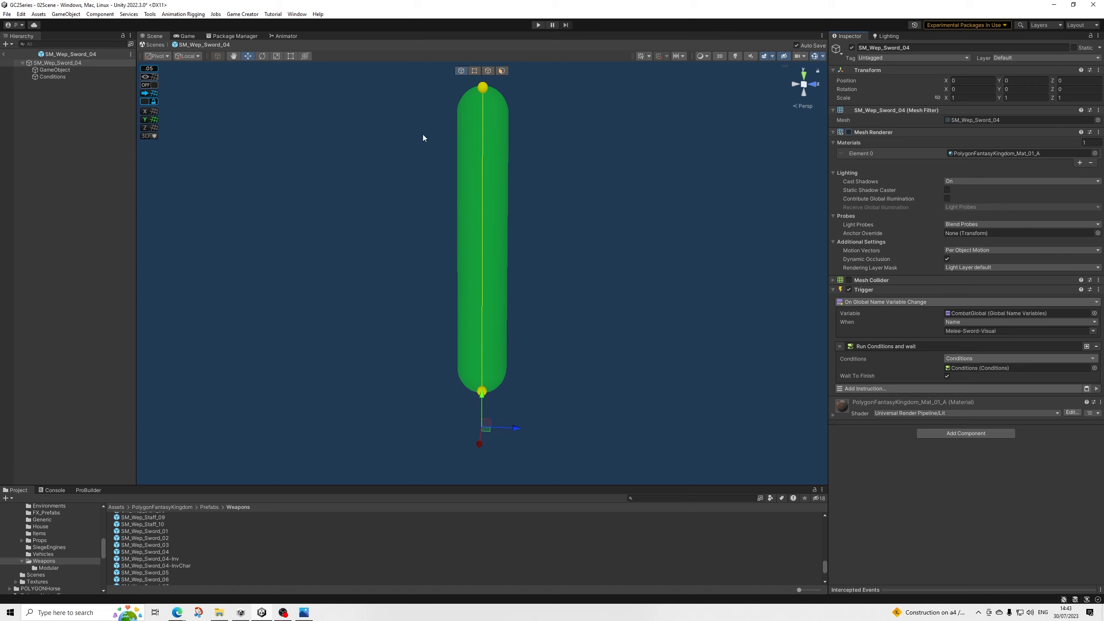
pyautogui.click(4, 54)
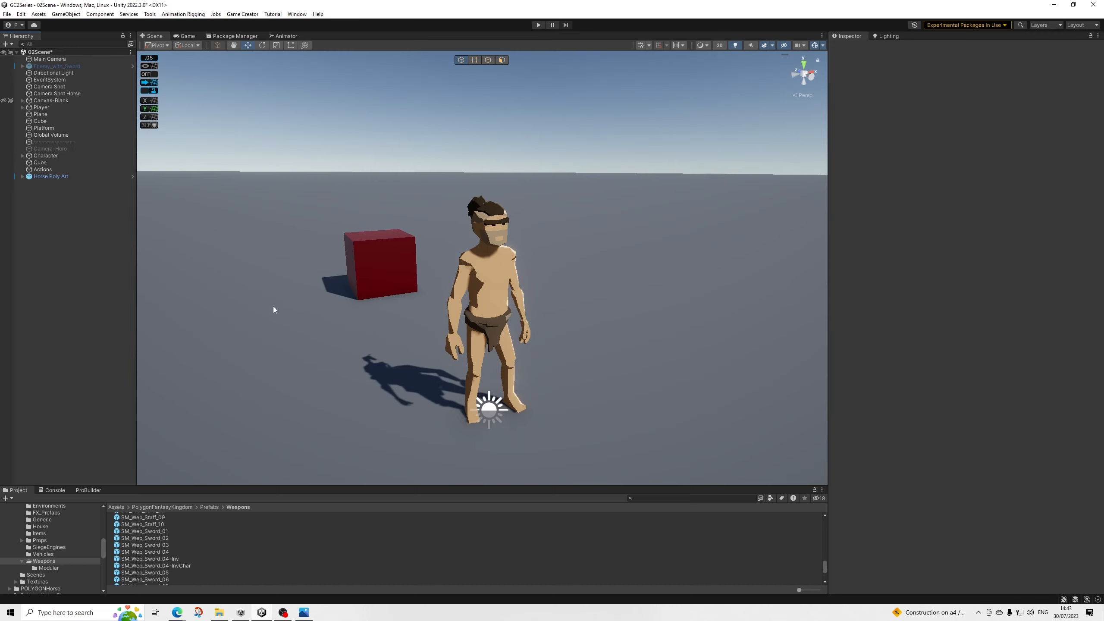
# Step: Open the Basic-Shield item in 06Combat/SwordShield and locate its assigned SM_Wep_Shield_06 prefab in the project
pyautogui.scroll(10, 60, 550)
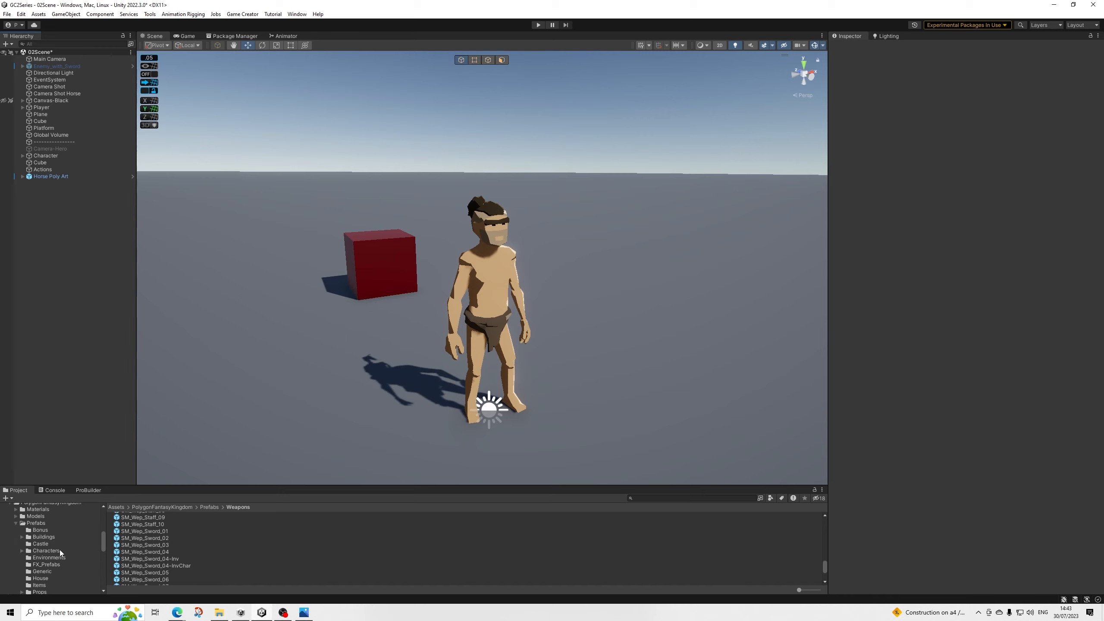
pyautogui.click(41, 568)
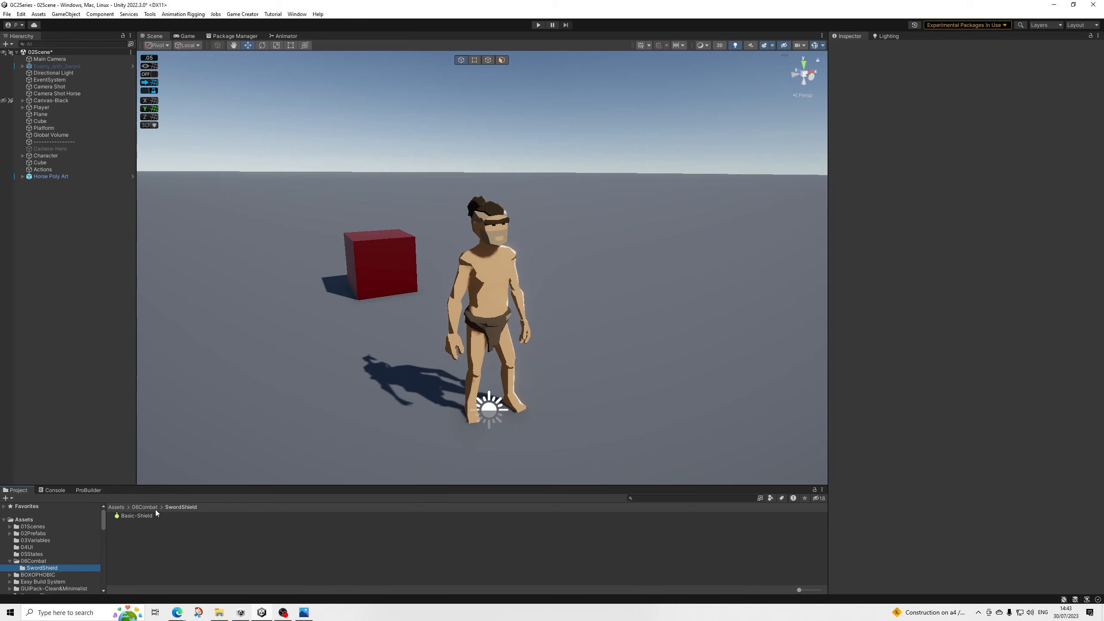
pyautogui.click(147, 517)
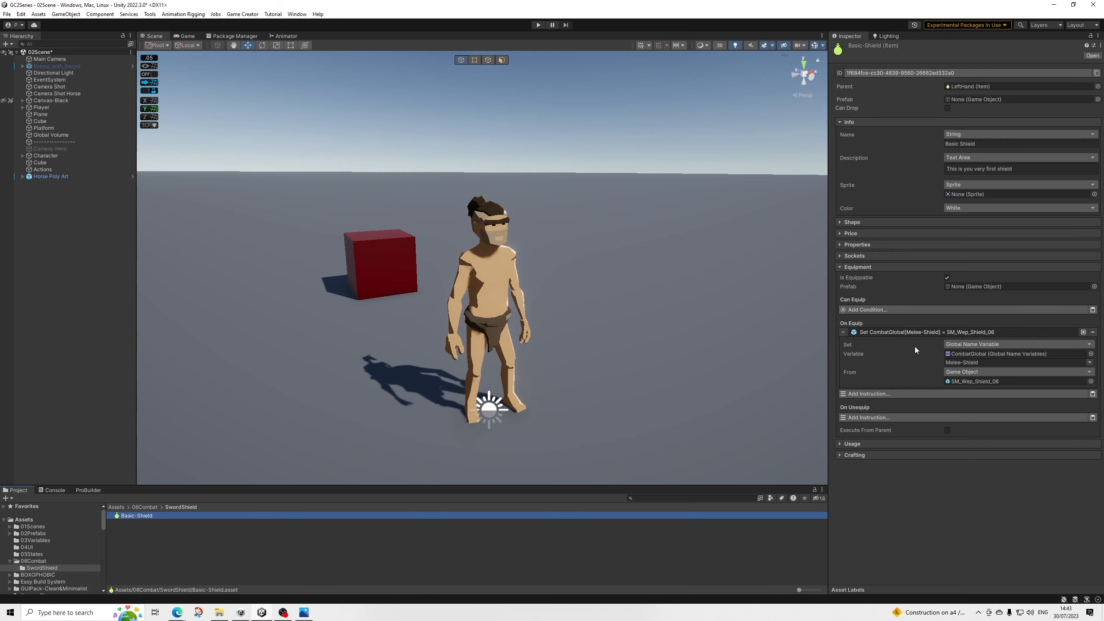
pyautogui.click(975, 380)
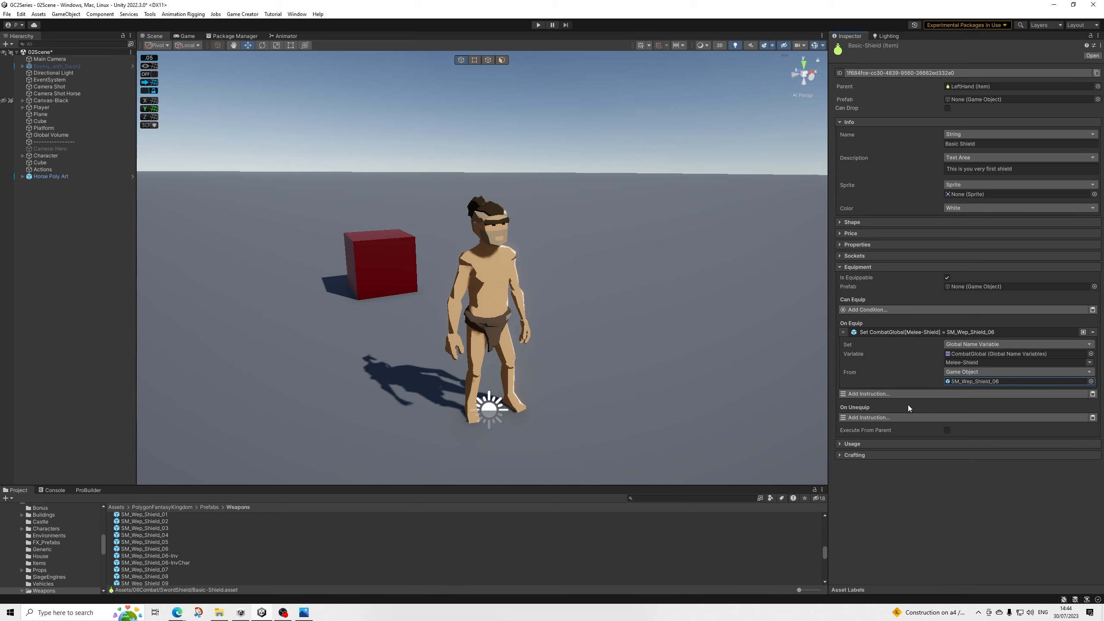
# Step: Add an Attach Prop instruction to the Basic-Shield item's On Equip list
pyautogui.click(869, 393)
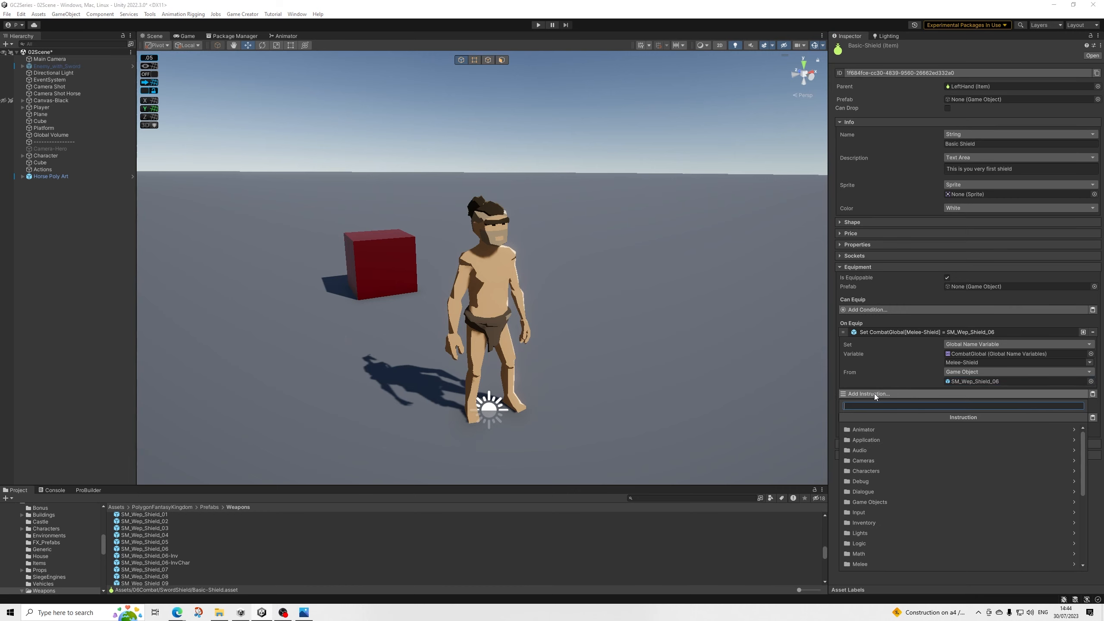
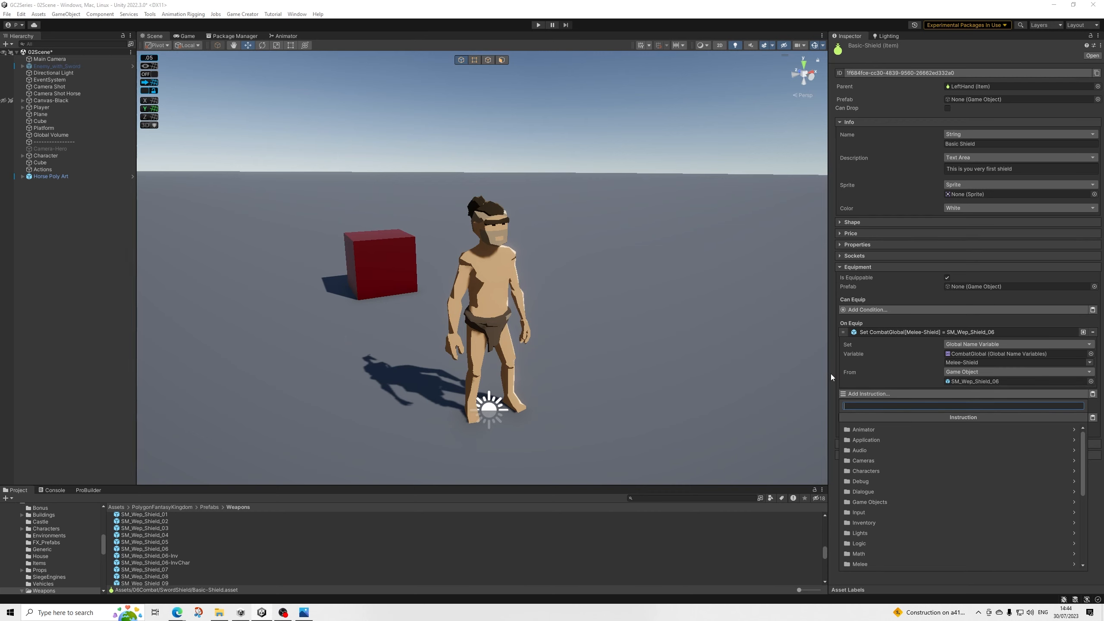
pyautogui.write('atta')
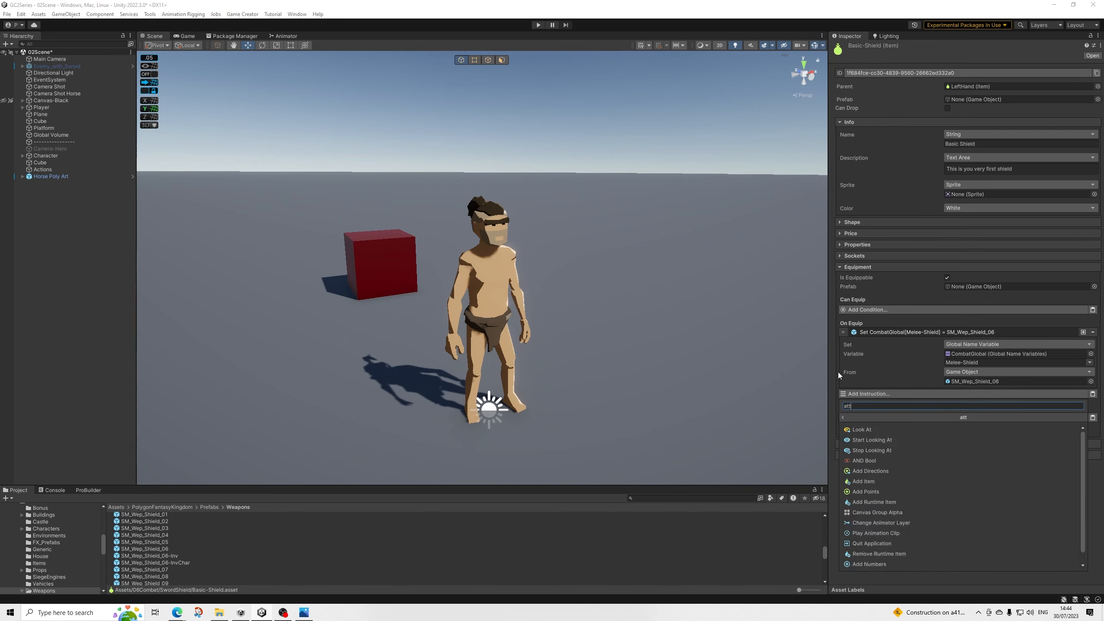
pyautogui.press('BackSpace')
pyautogui.press('BackSpace')
pyautogui.press('BackSpace')
pyautogui.press('BackSpace')
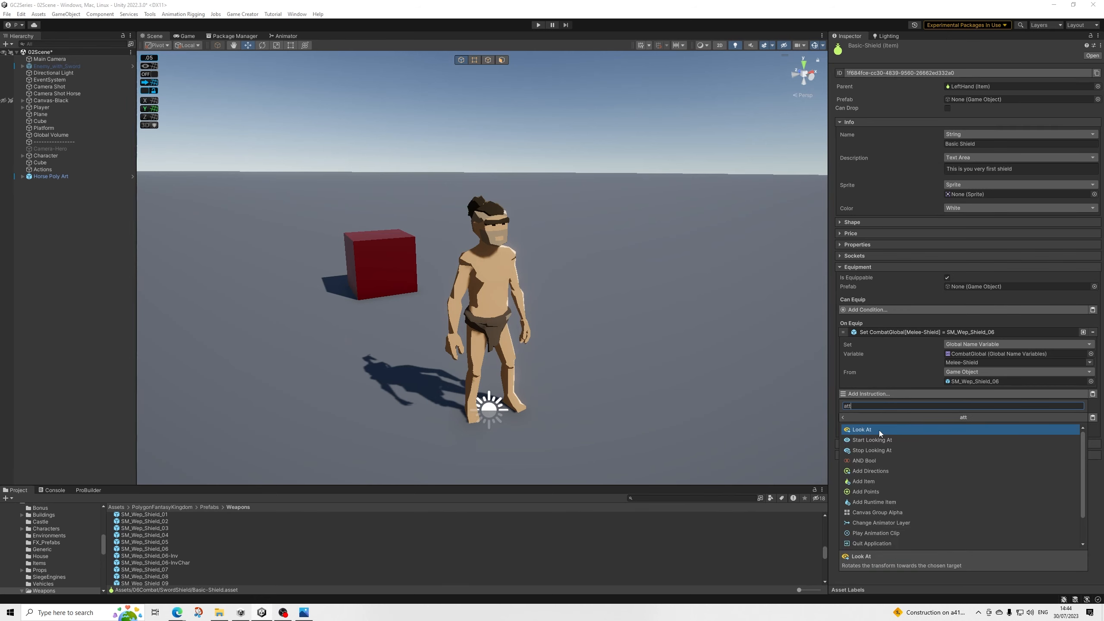
pyautogui.write('prop')
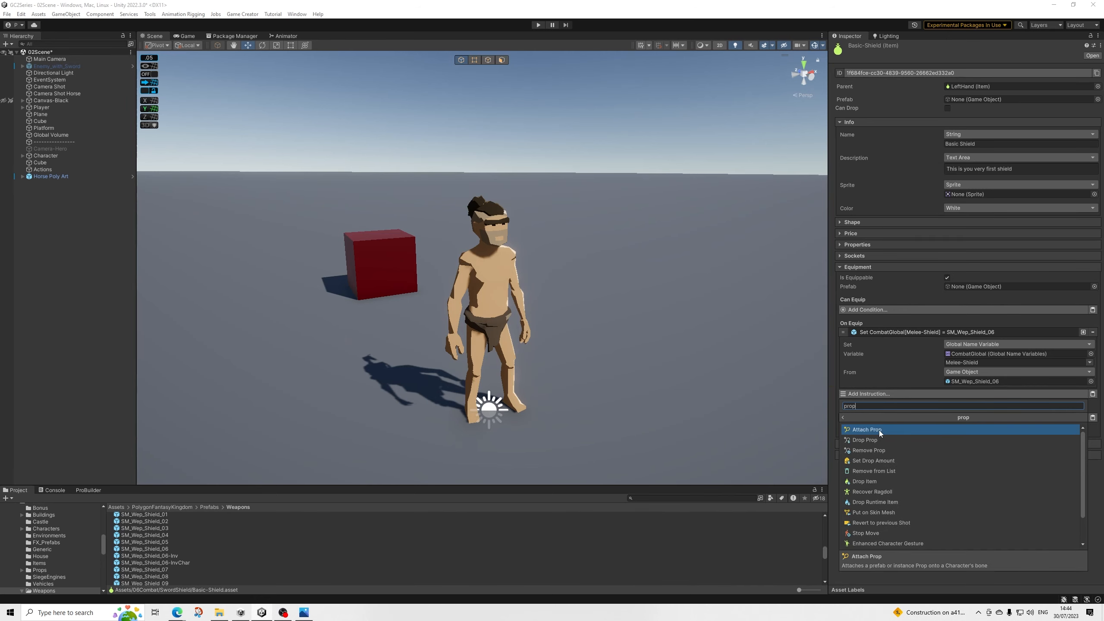
pyautogui.click(863, 429)
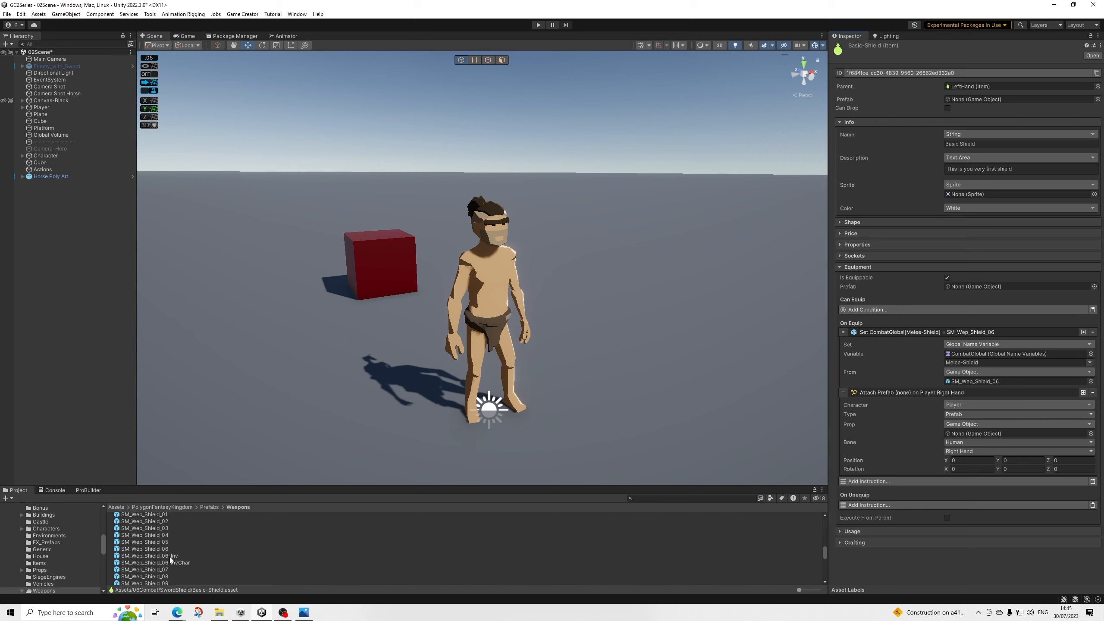
# Step: Assign SM_Wep_Shield_06-Inv as the attached prop and set its bone to Upper Chest
pyautogui.moveTo(169, 557); pyautogui.dragTo(972, 437)
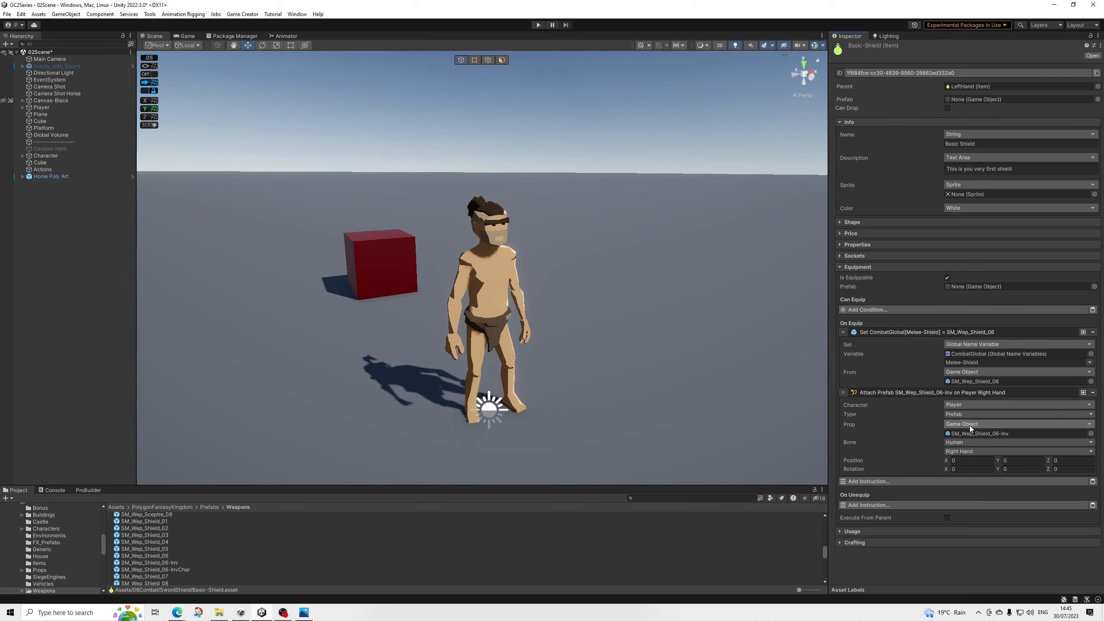
pyautogui.click(961, 453)
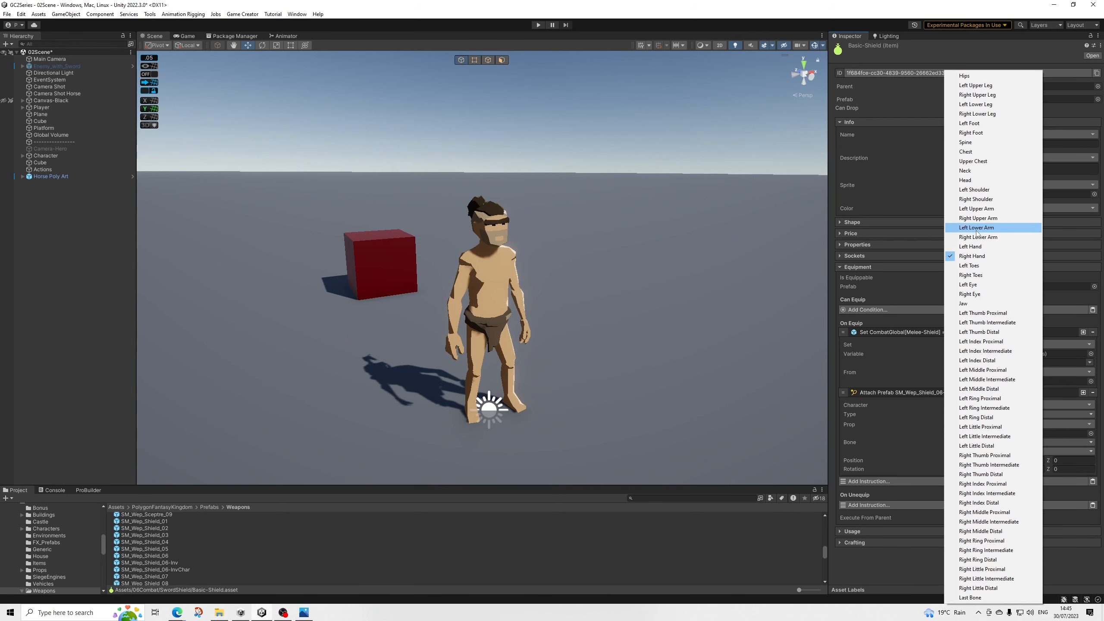
pyautogui.click(972, 161)
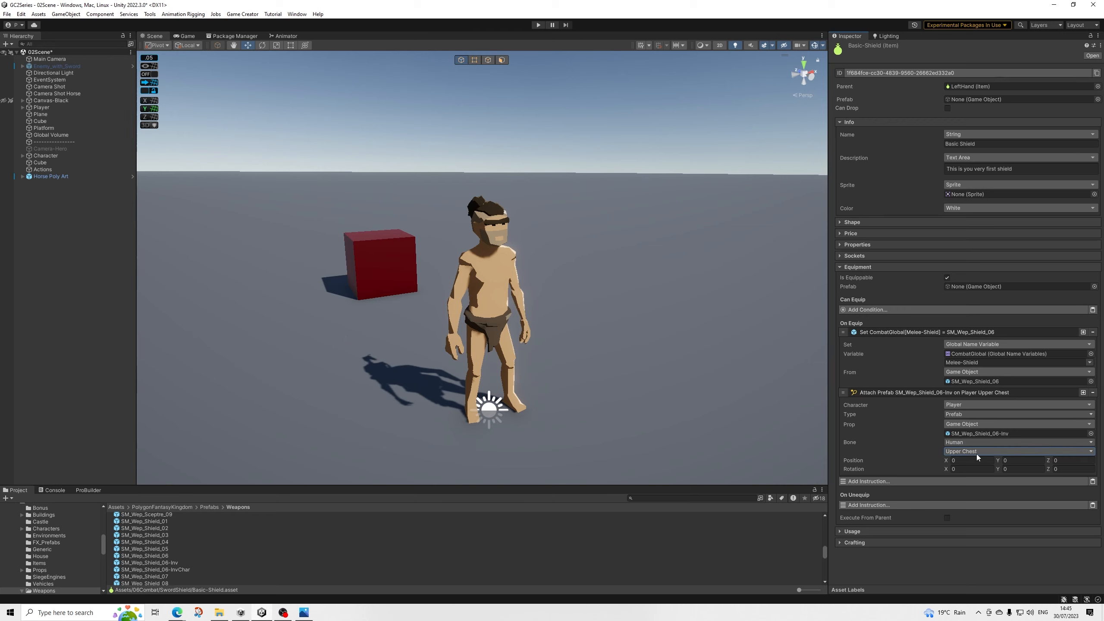
# Step: Set the attached shield's position to 7.6, 11.5, -0.4 and its rotation to -80, 90, 0
pyautogui.click(957, 461)
pyautogui.press('Tab')
pyautogui.click(971, 470)
pyautogui.press('Tab')
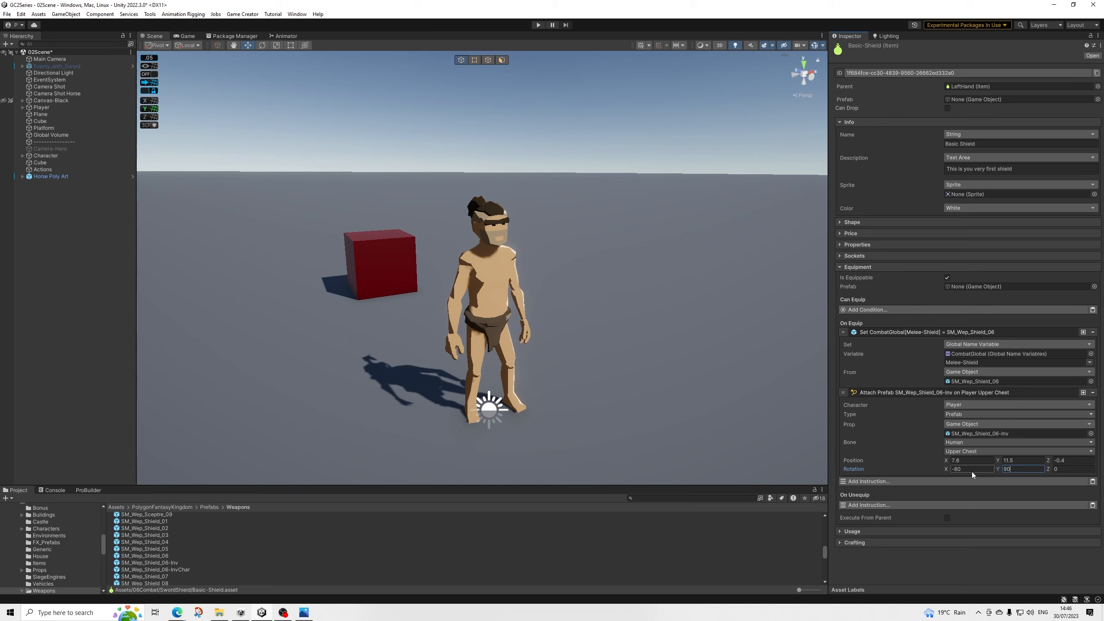
pyautogui.write('90')
pyautogui.press('Tab')
# Step: Place a test copy of SM_Wep_Shield_06-Inv under the Spine_03 bone in the Player's Hero skeleton
pyautogui.click(23, 109)
pyautogui.click(23, 107)
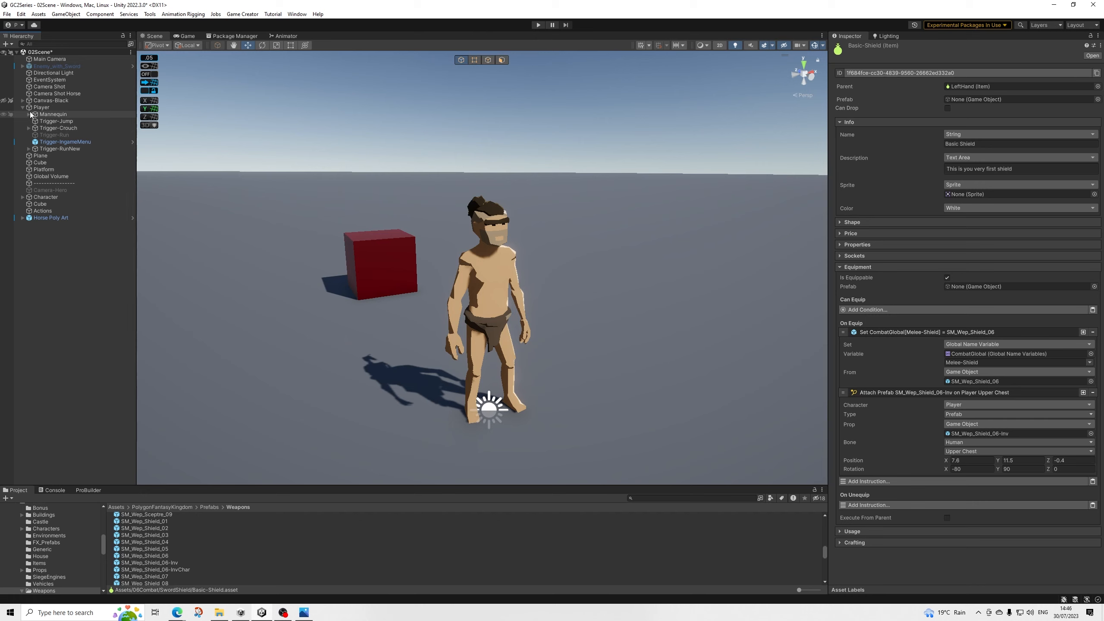
pyautogui.click(29, 114)
pyautogui.click(35, 120)
pyautogui.click(41, 128)
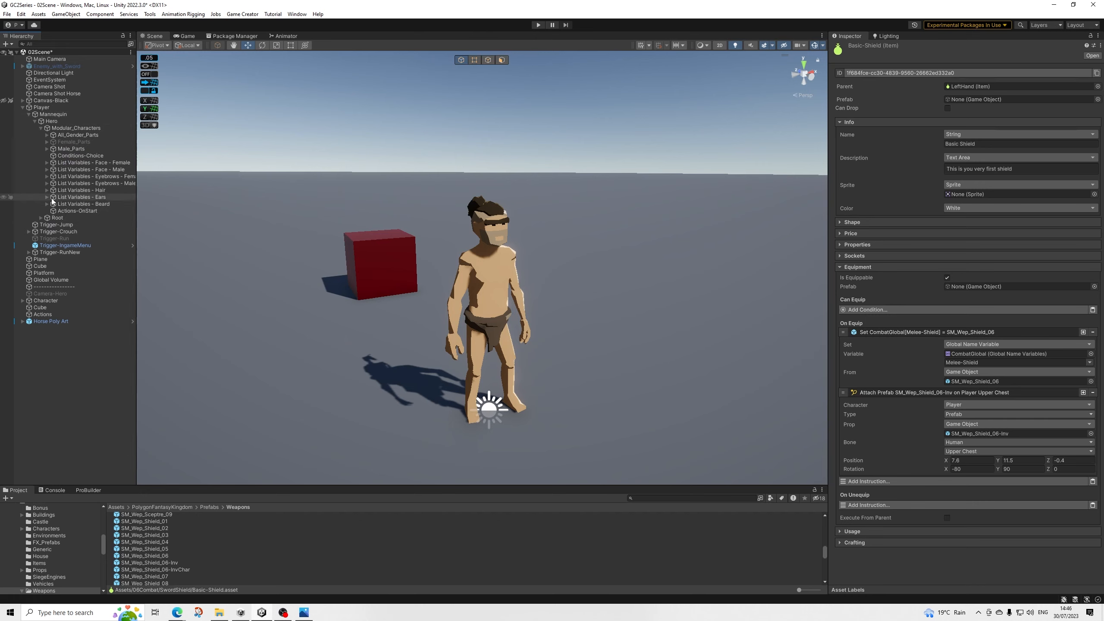
pyautogui.click(40, 218)
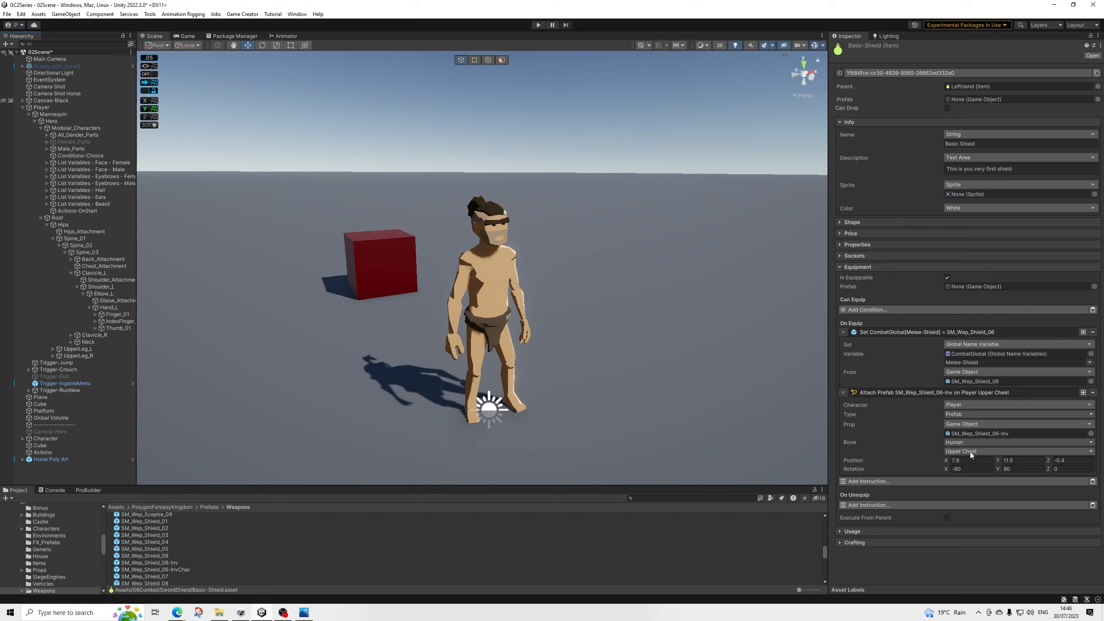
pyautogui.moveTo(168, 567); pyautogui.dragTo(95, 253)
pyautogui.keyDown('alt'); pyautogui.moveTo(542, 303); pyautogui.dragTo(729, 296); pyautogui.keyUp('alt')
pyautogui.keyDown('alt'); pyautogui.moveTo(748, 199); pyautogui.dragTo(645, 203); pyautogui.keyUp('alt')
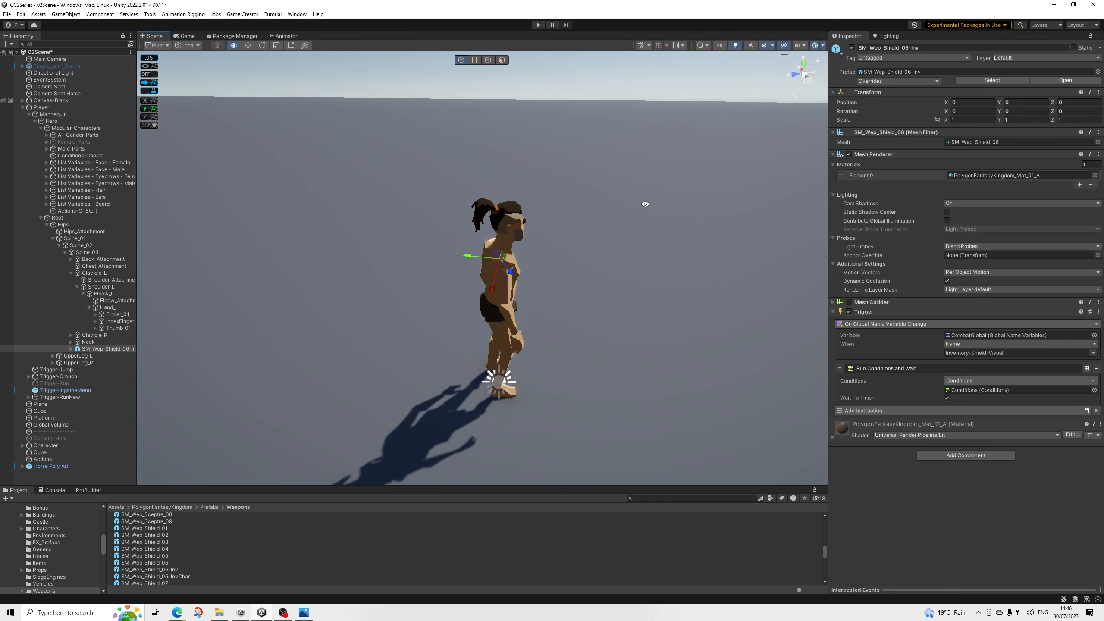
# Step: Set the test shield's scale to 100 on X, Y and Z
pyautogui.click(960, 119)
pyautogui.write('100')
pyautogui.press('Tab')
pyautogui.write('100')
pyautogui.press('Tab')
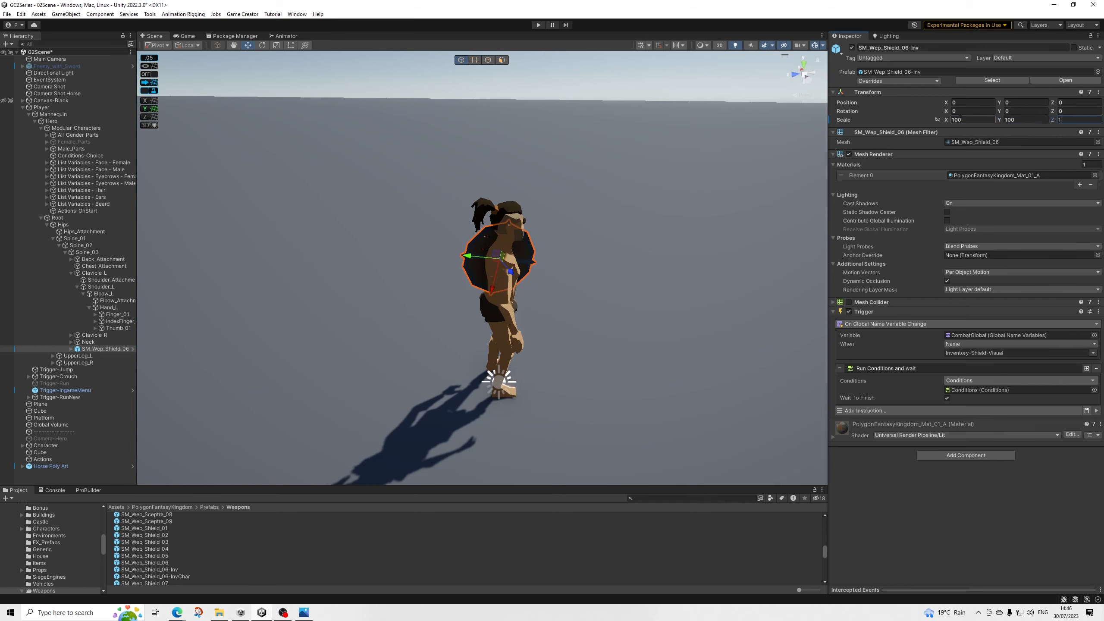
pyautogui.write('100')
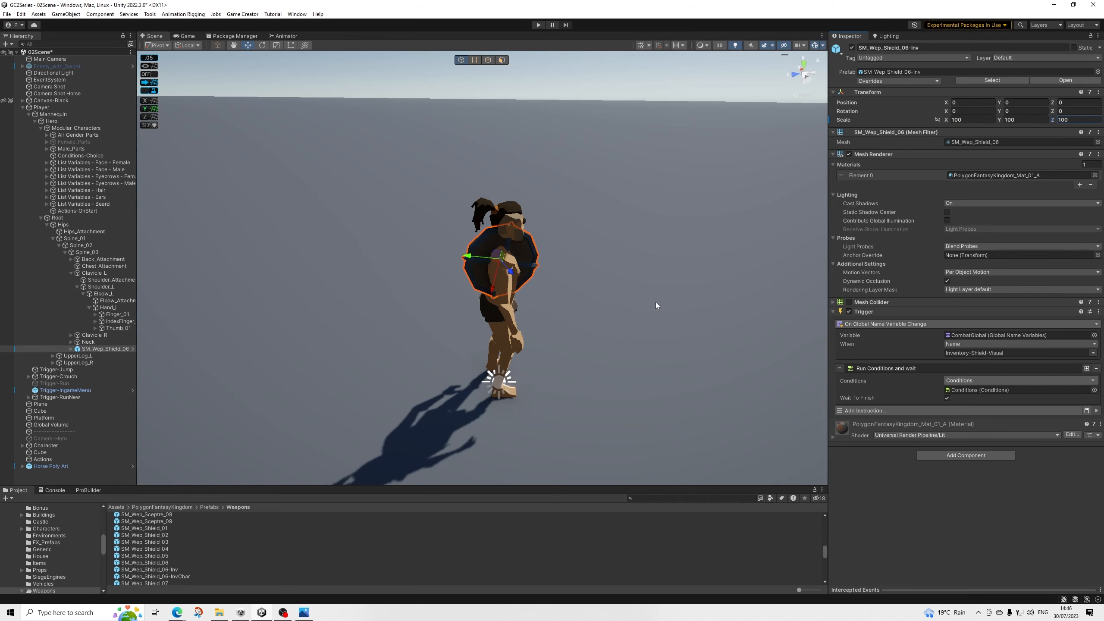
pyautogui.keyDown('alt'); pyautogui.moveTo(656, 302); pyautogui.dragTo(569, 301); pyautogui.keyUp('alt')
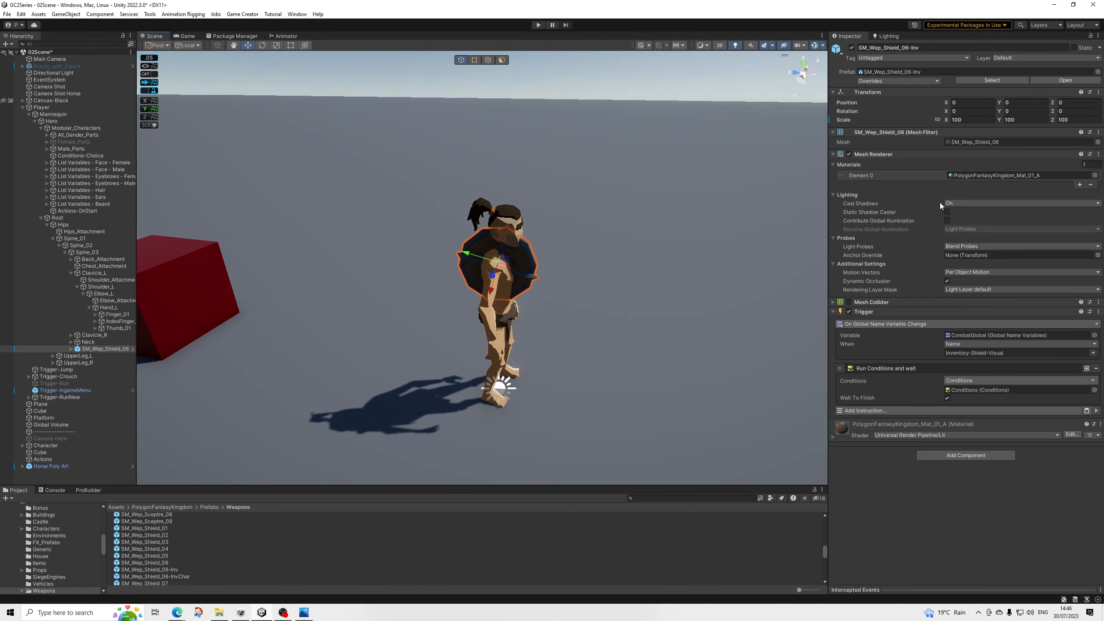
# Step: Set the test shield's position to 7.6, 11.5, -0.4 and its rotation to -80 on X and 90 on Y
pyautogui.click(971, 103)
pyautogui.write('7.6')
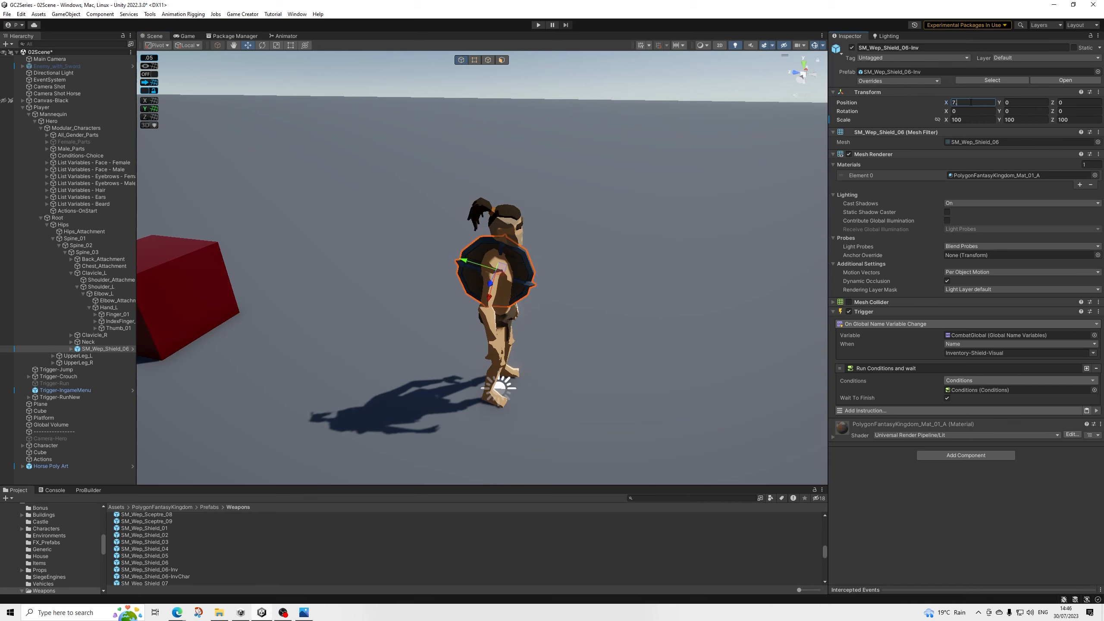
pyautogui.press('Tab')
pyautogui.write('11.5')
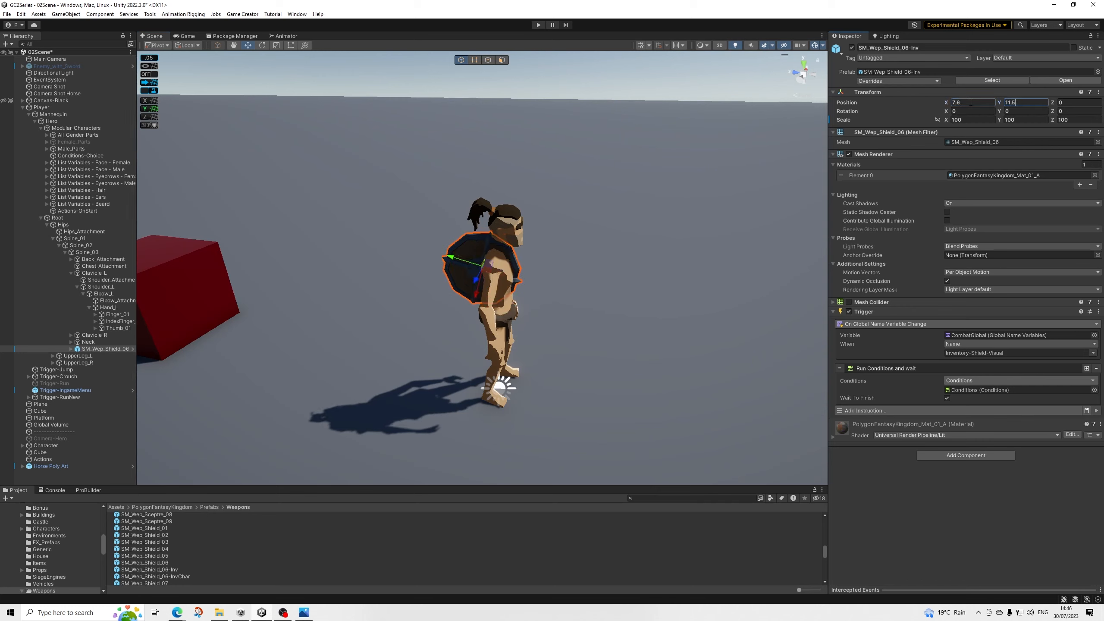
pyautogui.press('Tab')
pyautogui.write('-0.4')
pyautogui.press('Tab')
pyautogui.write('-80')
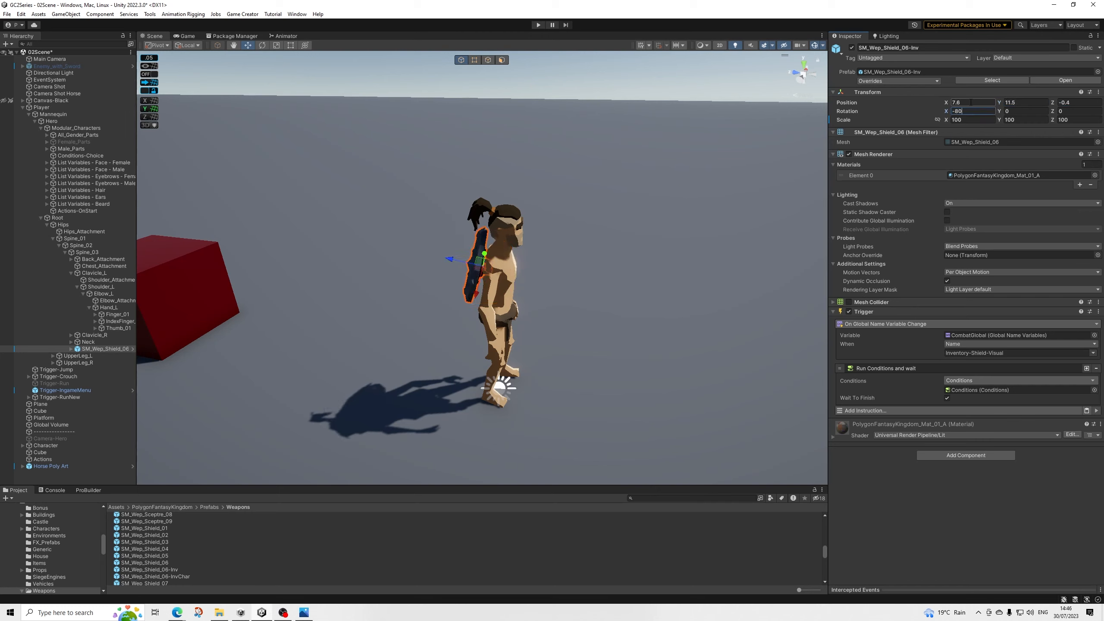
pyautogui.press('Tab')
pyautogui.write('90')
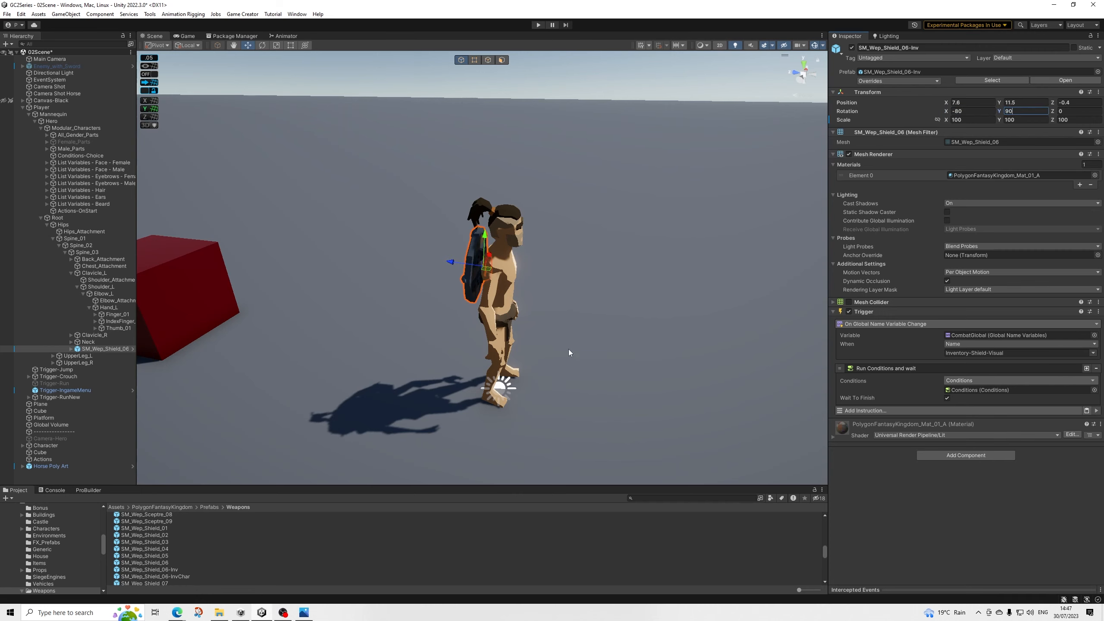
# Step: Examine how the shield sits on the character's back from the side, behind and close up
pyautogui.keyDown('alt'); pyautogui.moveTo(568, 349); pyautogui.dragTo(518, 185); pyautogui.keyUp('alt')
pyautogui.click(518, 185)
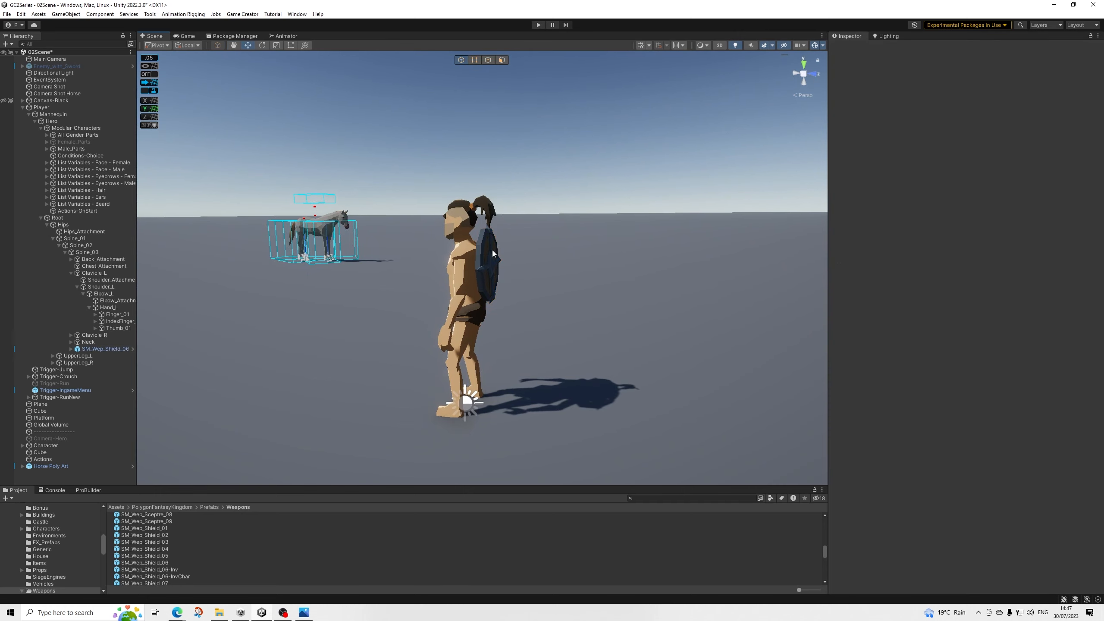
pyautogui.keyDown('alt'); pyautogui.moveTo(492, 250); pyautogui.dragTo(327, 298); pyautogui.keyUp('alt')
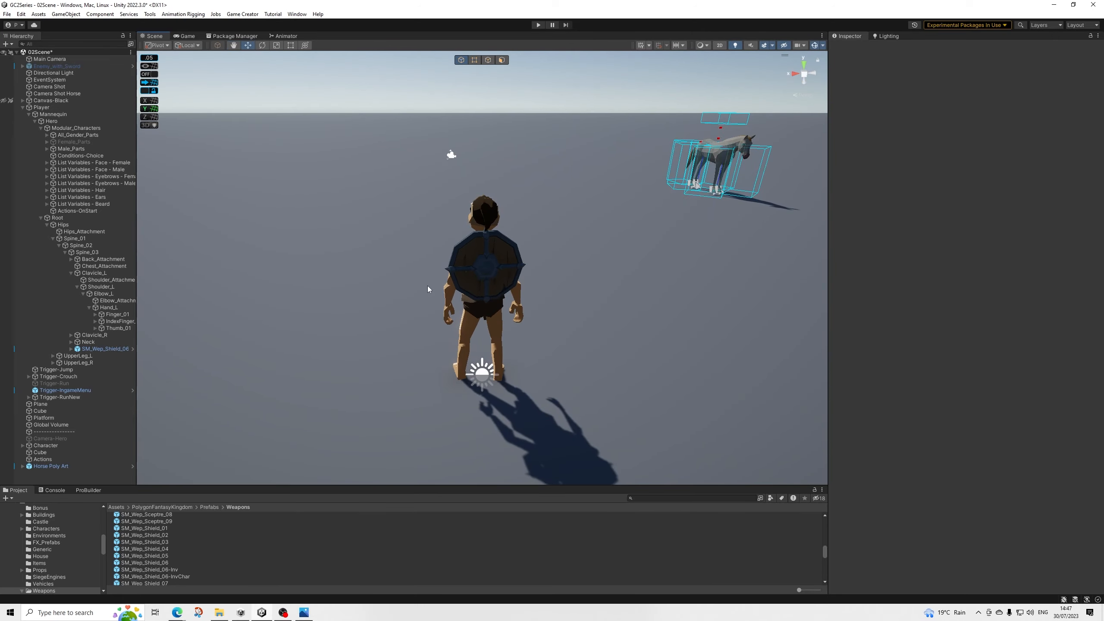
pyautogui.keyDown('alt'); pyautogui.moveTo(428, 286); pyautogui.dragTo(300, 272); pyautogui.keyUp('alt')
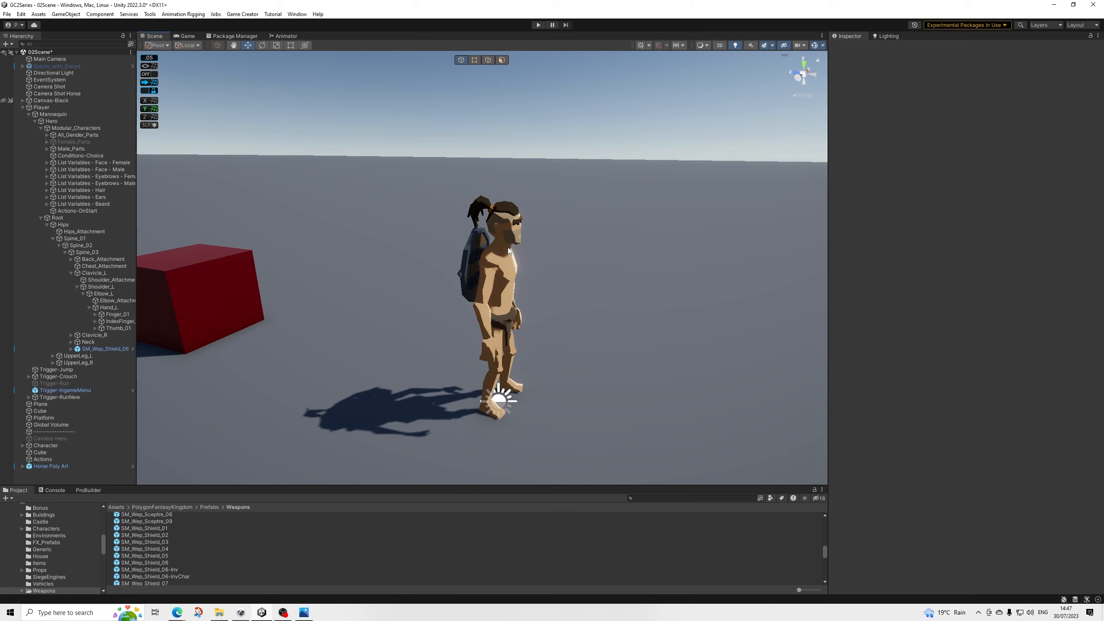
pyautogui.moveTo(511, 251)
pyautogui.mouseDown(button='middle')
pyautogui.moveTo(511, 274)
pyautogui.moveTo(499, 256)
pyautogui.mouseUp(button='middle')
pyautogui.scroll(3, 511, 274)
pyautogui.scroll(3, 498, 257)
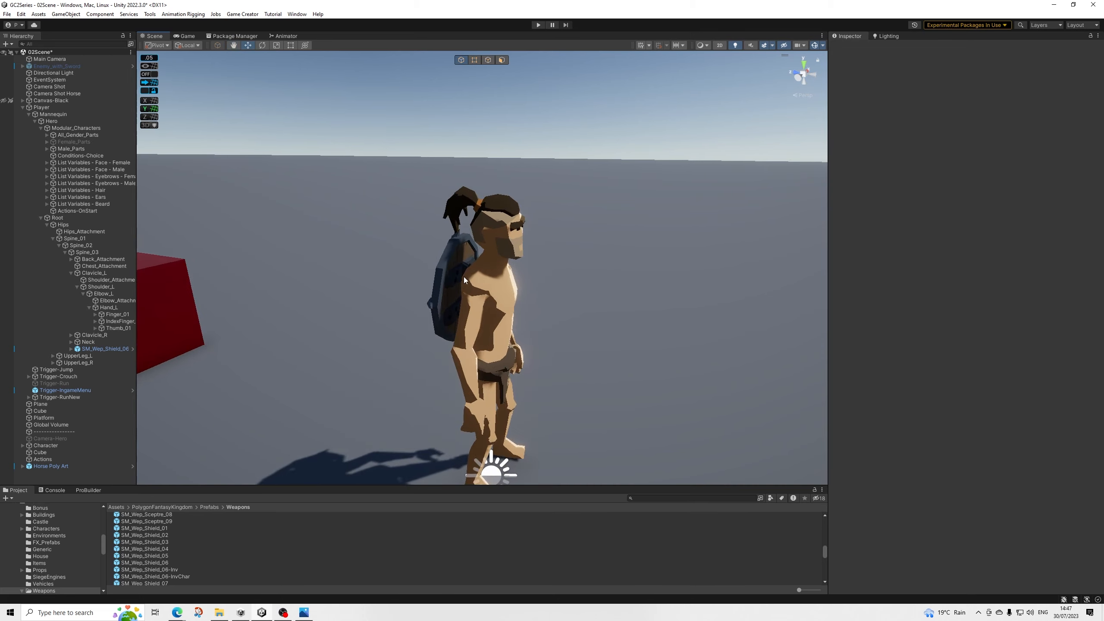
pyautogui.keyDown('alt'); pyautogui.moveTo(499, 265); pyautogui.dragTo(506, 233); pyautogui.keyUp('alt')
pyautogui.scroll(-4, 474, 283)
pyautogui.moveTo(491, 288); pyautogui.dragTo(465, 282, button='middle')
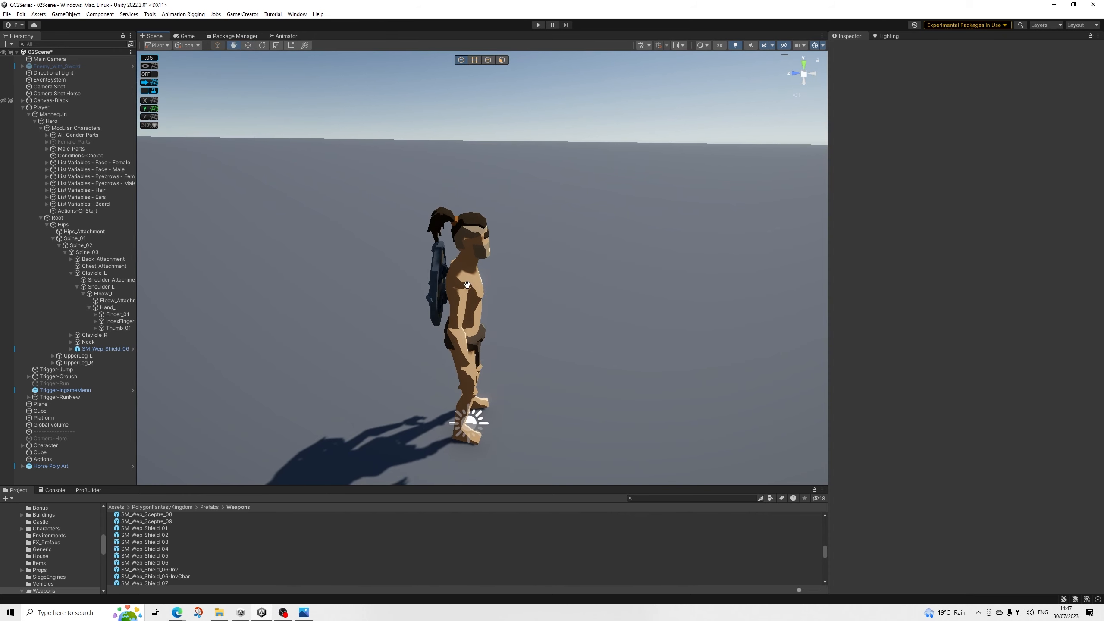
# Step: Move the test shield away from the character's back to about 3.7, 21.1, -0.4, and delete it from the Player
pyautogui.click(103, 349)
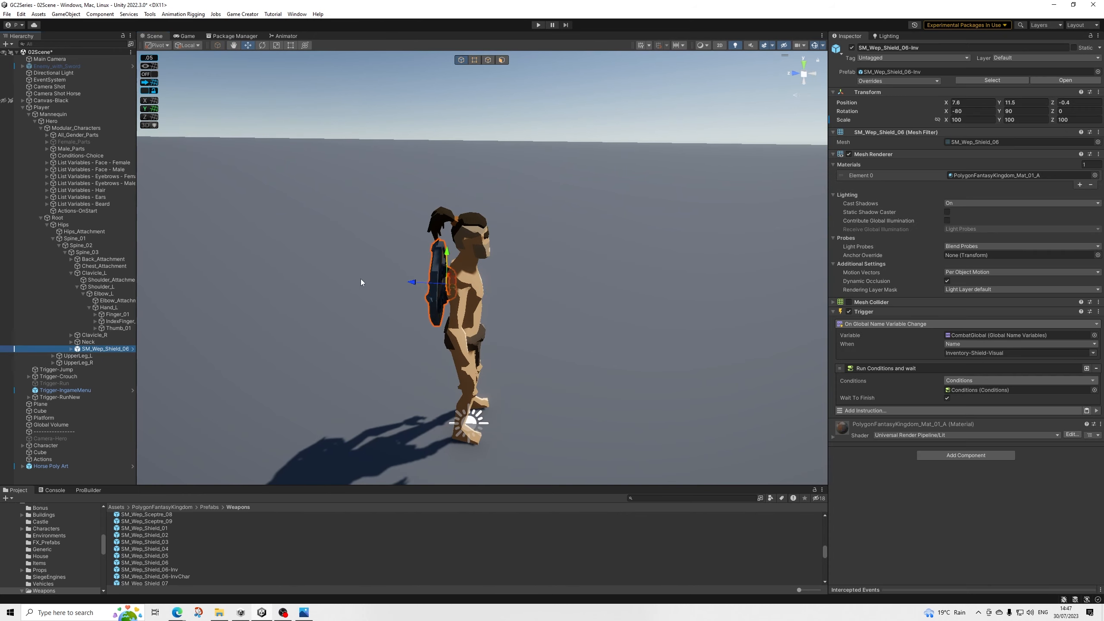
pyautogui.moveTo(422, 273)
pyautogui.keyDown('alt'); pyautogui.mouseDown()
pyautogui.moveTo(513, 276)
pyautogui.moveTo(417, 285)
pyautogui.mouseUp(); pyautogui.keyUp('alt')
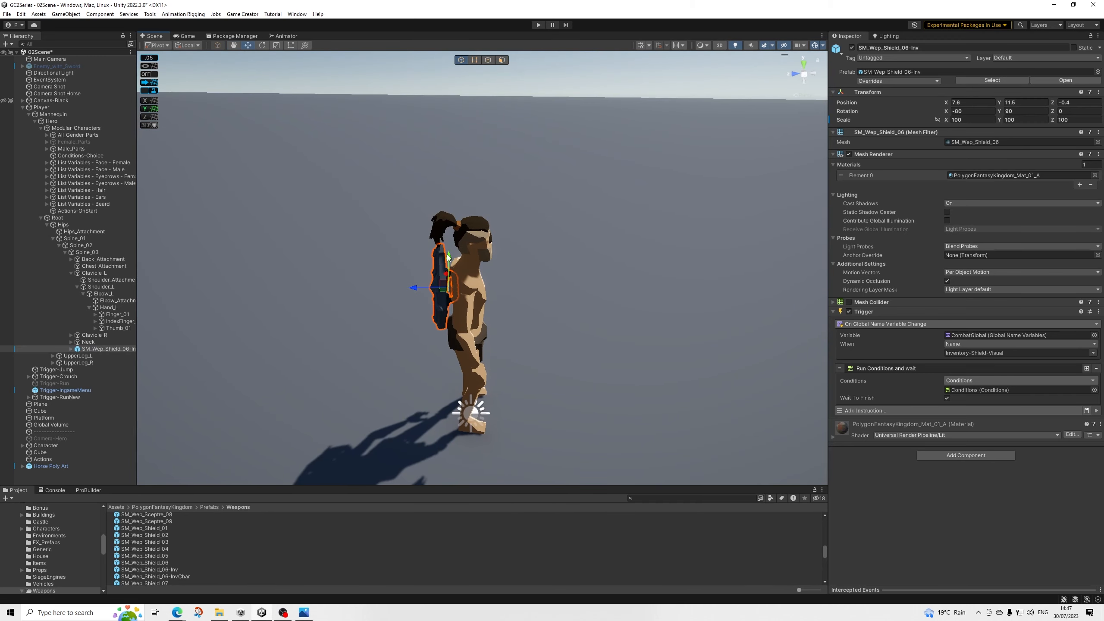
pyautogui.moveTo(448, 257)
pyautogui.mouseDown()
pyautogui.moveTo(456, 252)
pyautogui.moveTo(452, 269)
pyautogui.moveTo(402, 295)
pyautogui.moveTo(437, 251)
pyautogui.mouseUp()
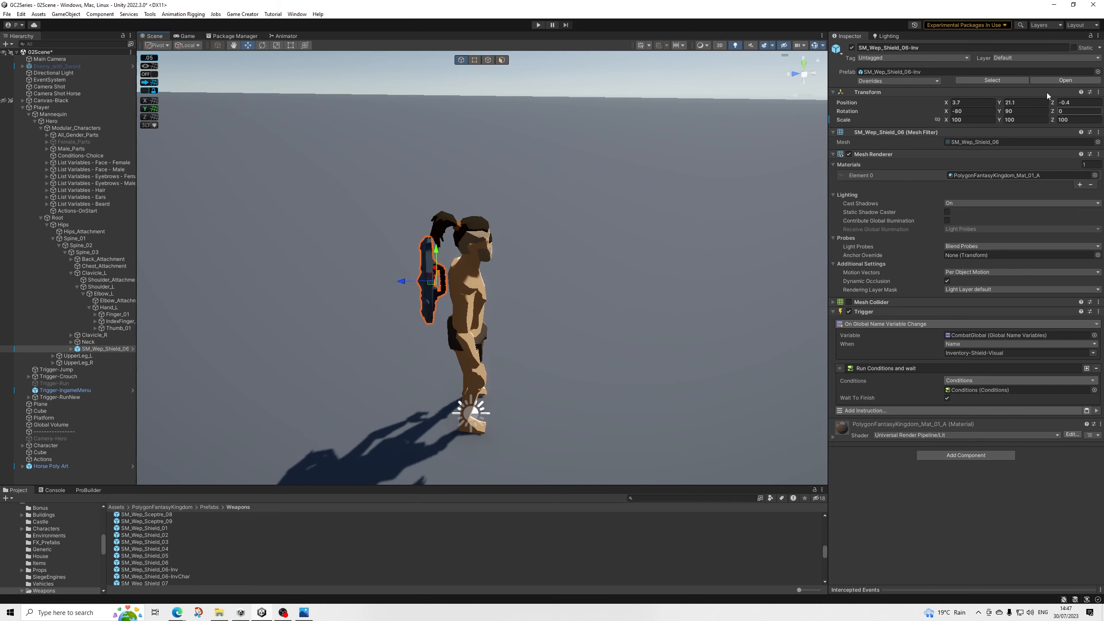
pyautogui.click(89, 343)
pyautogui.click(89, 348)
pyautogui.press('Delete')
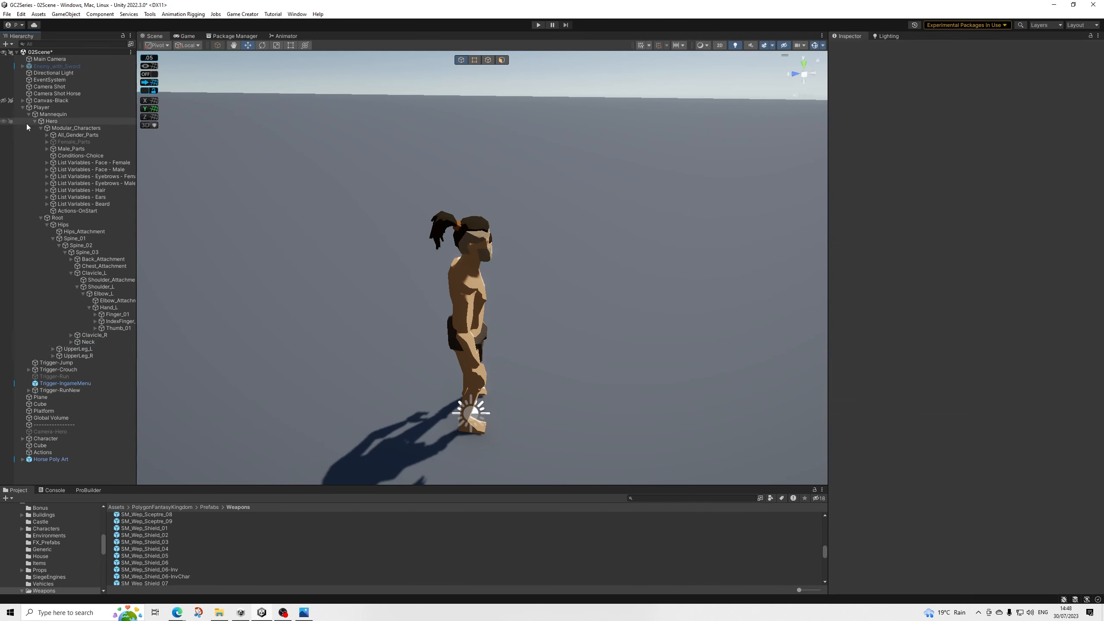
pyautogui.click(23, 107)
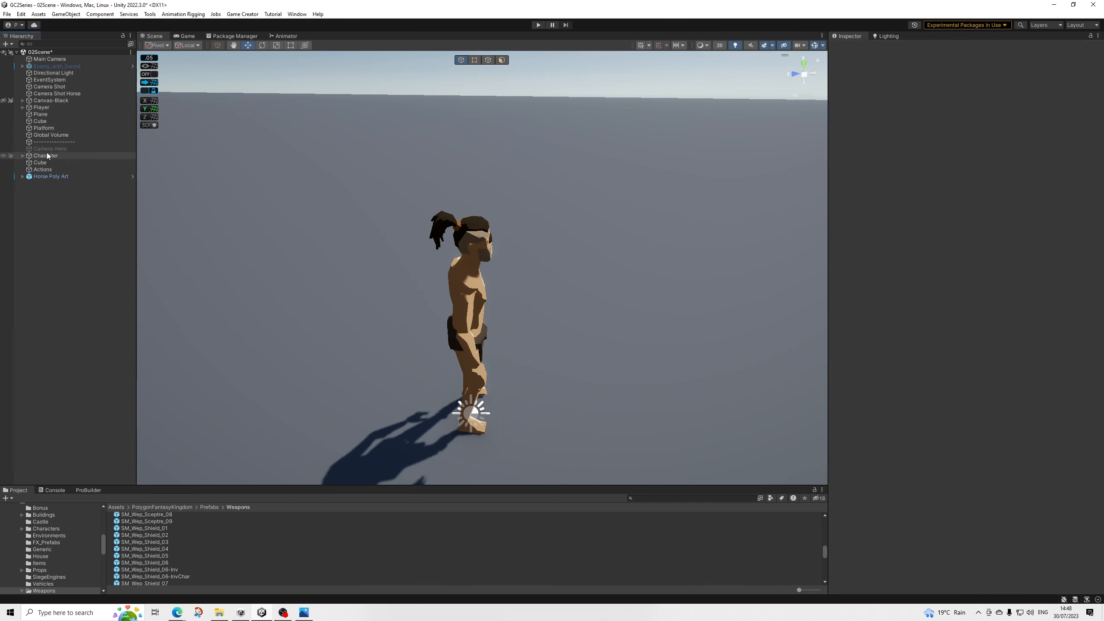
# Step: Open the Basic-Shield item from the SwordShield folder and duplicate its Attach Prefab instruction under On Equip
pyautogui.scroll(10, 70, 542)
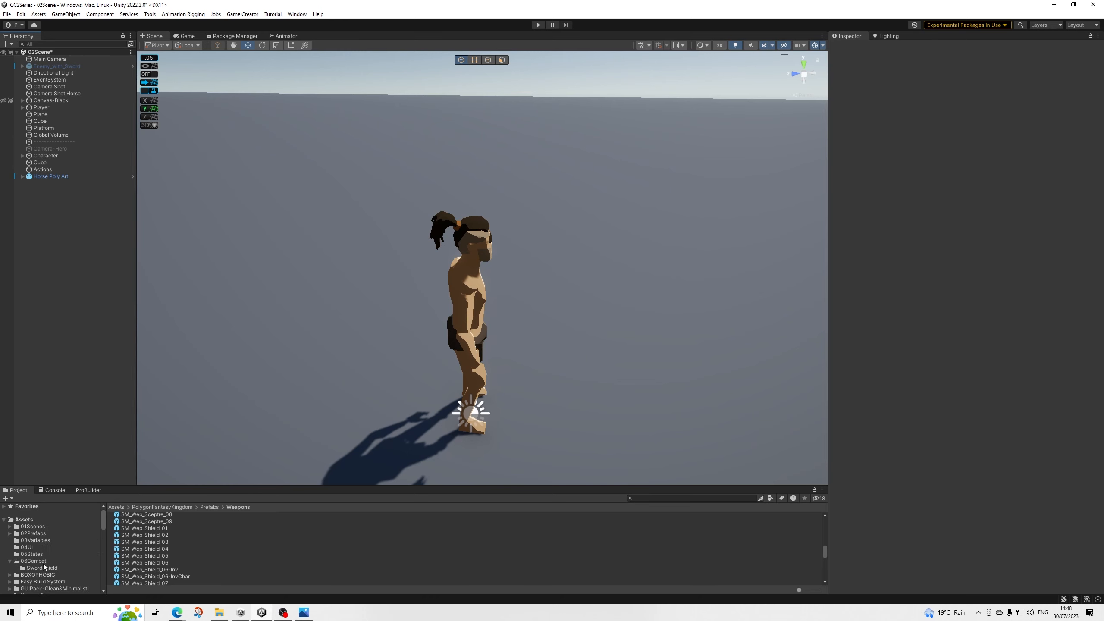
pyautogui.click(43, 567)
pyautogui.click(144, 516)
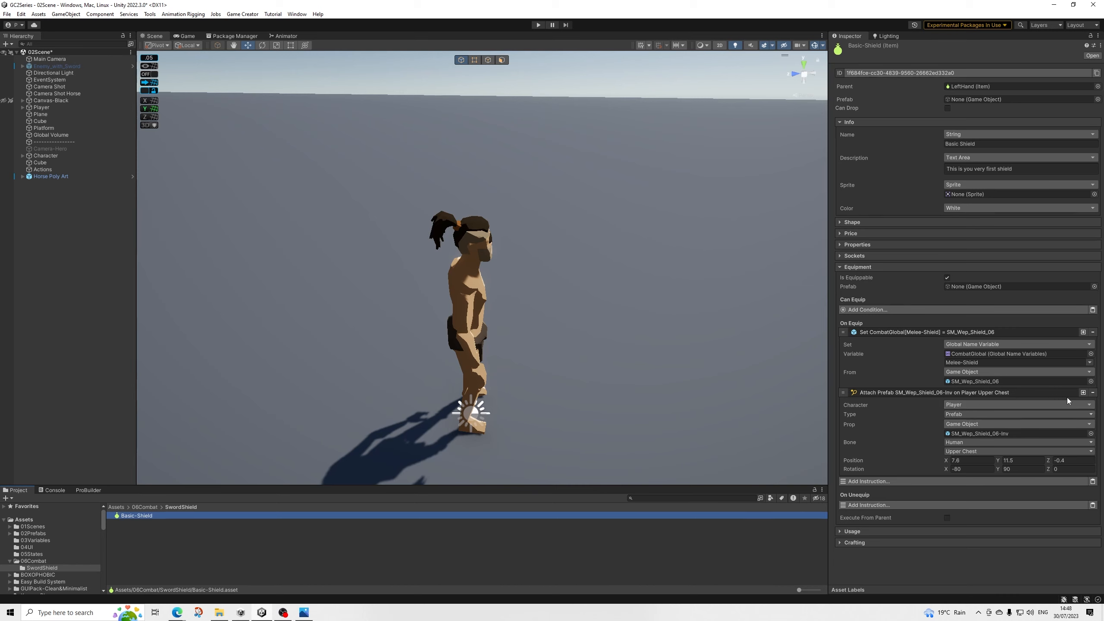
pyautogui.click(1083, 393)
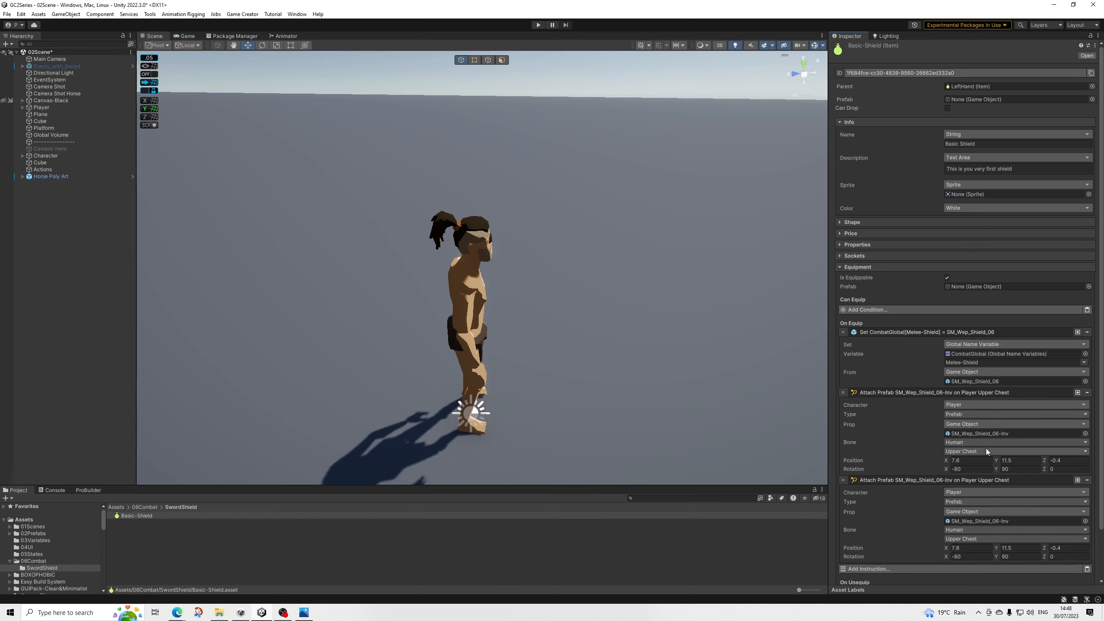
# Step: Set the duplicated Attach Prefab instruction's character to the Global Name Variable InvCharacter from Menu Global
pyautogui.scroll(-1, 974, 459)
pyautogui.click(962, 469)
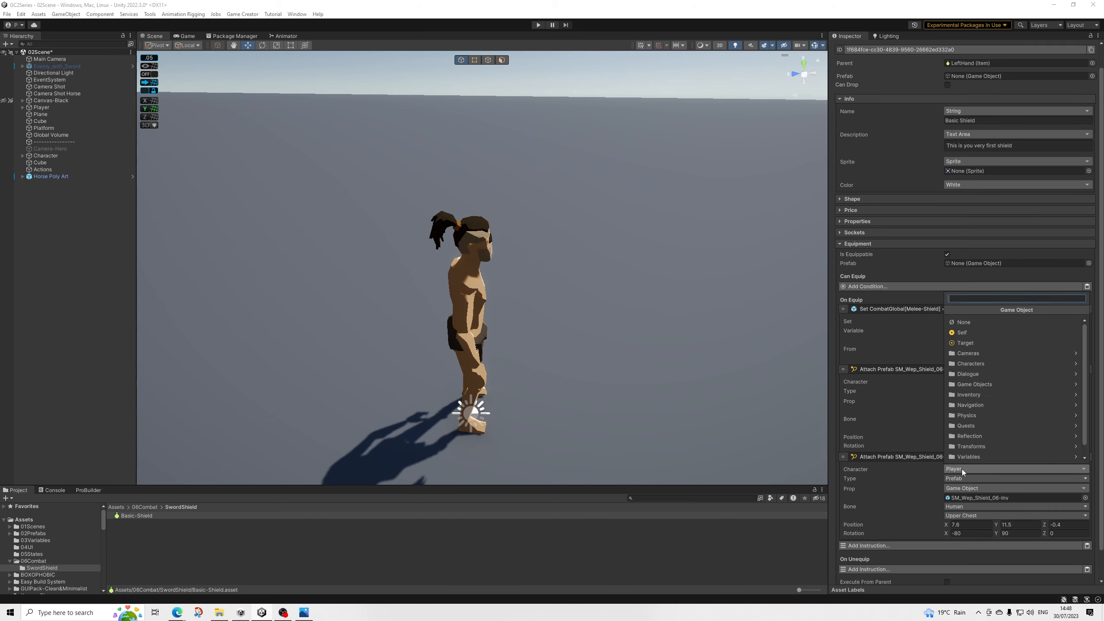
pyautogui.click(978, 455)
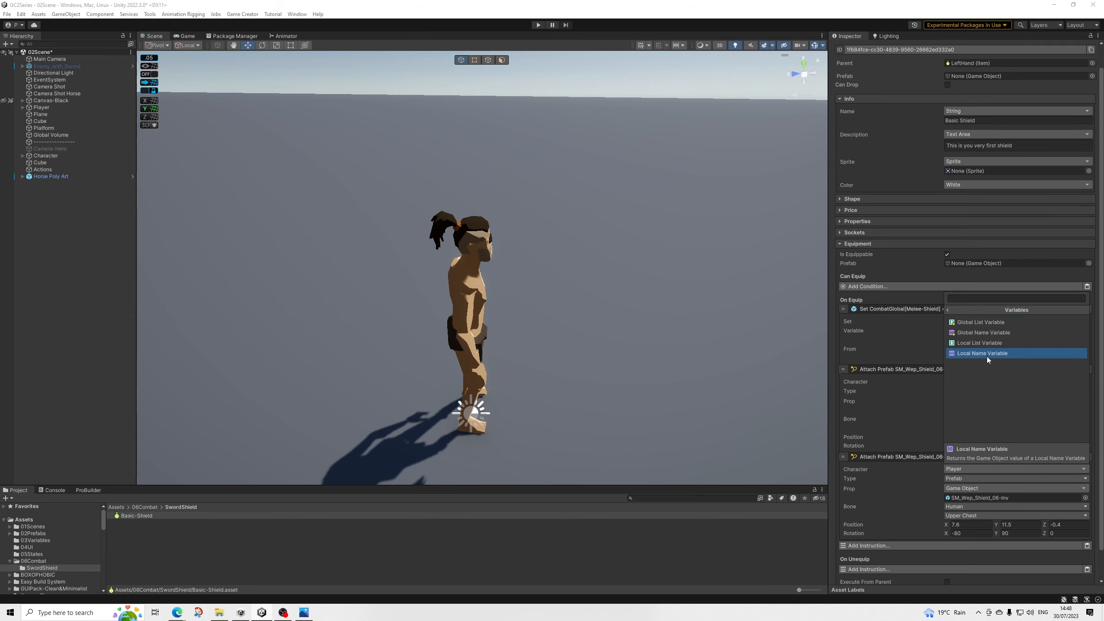
pyautogui.click(985, 334)
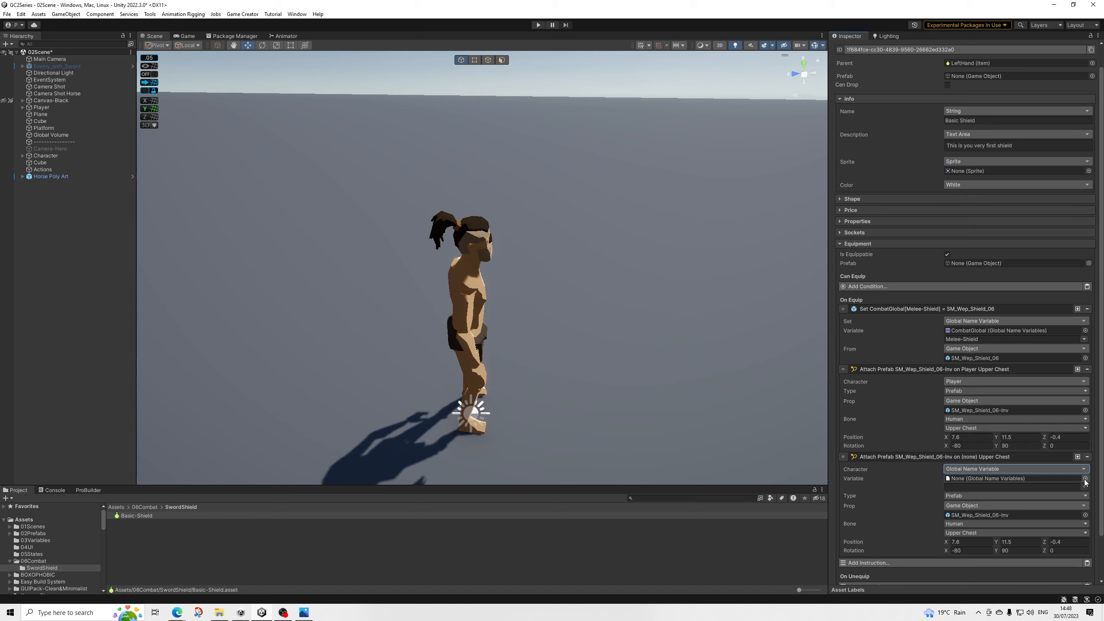
pyautogui.click(1085, 478)
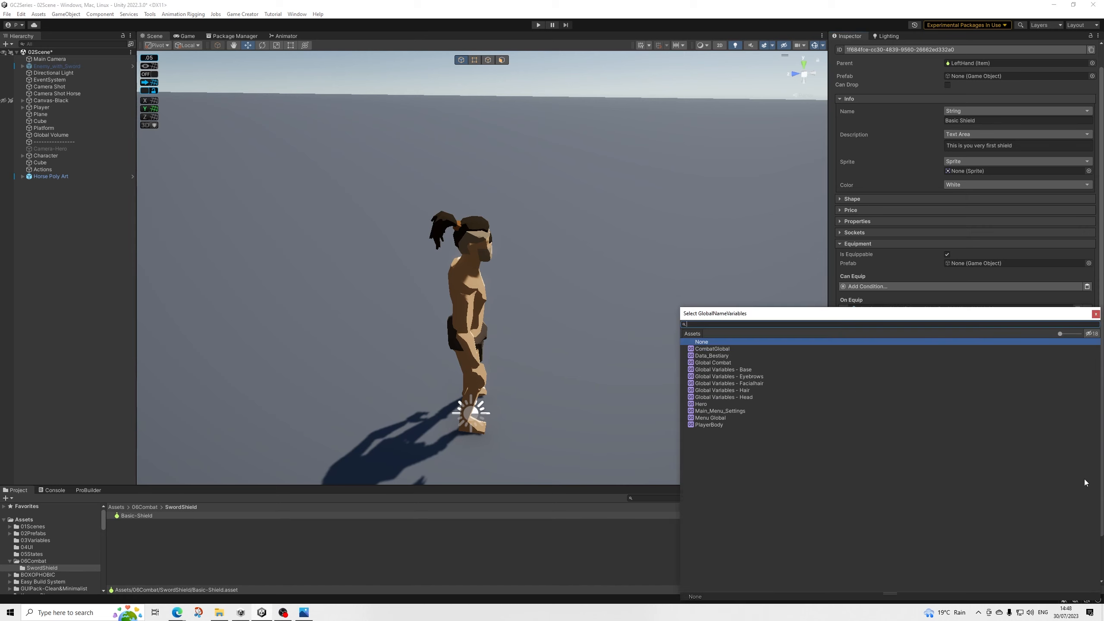
pyautogui.write('mem')
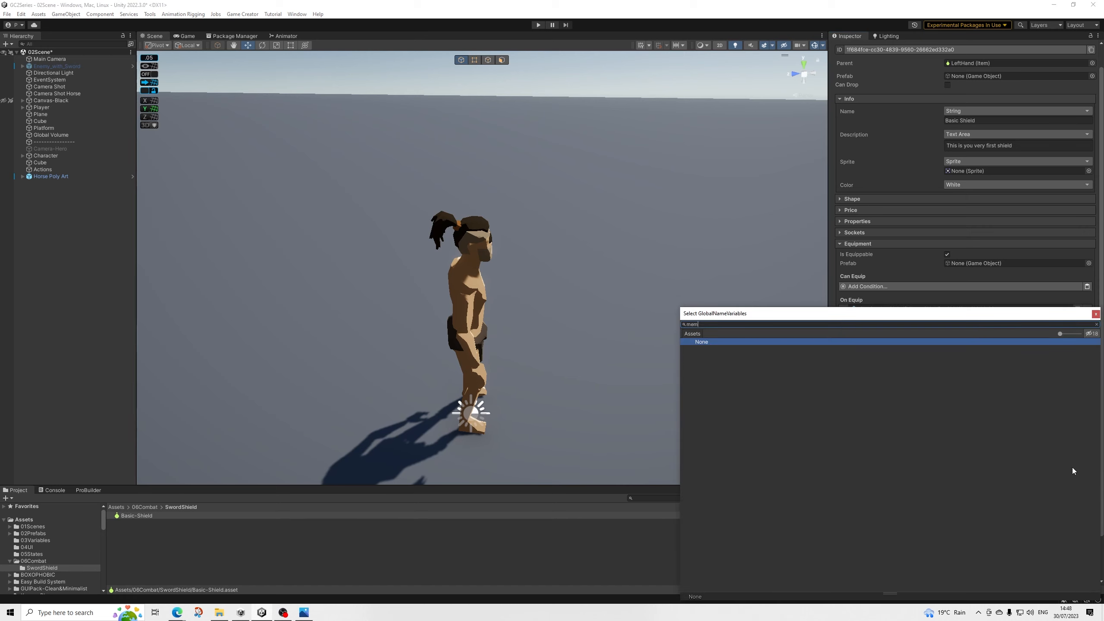
pyautogui.press('BackSpace')
pyautogui.press('BackSpace')
pyautogui.press('Down')
pyautogui.press('Down')
pyautogui.press('Return')
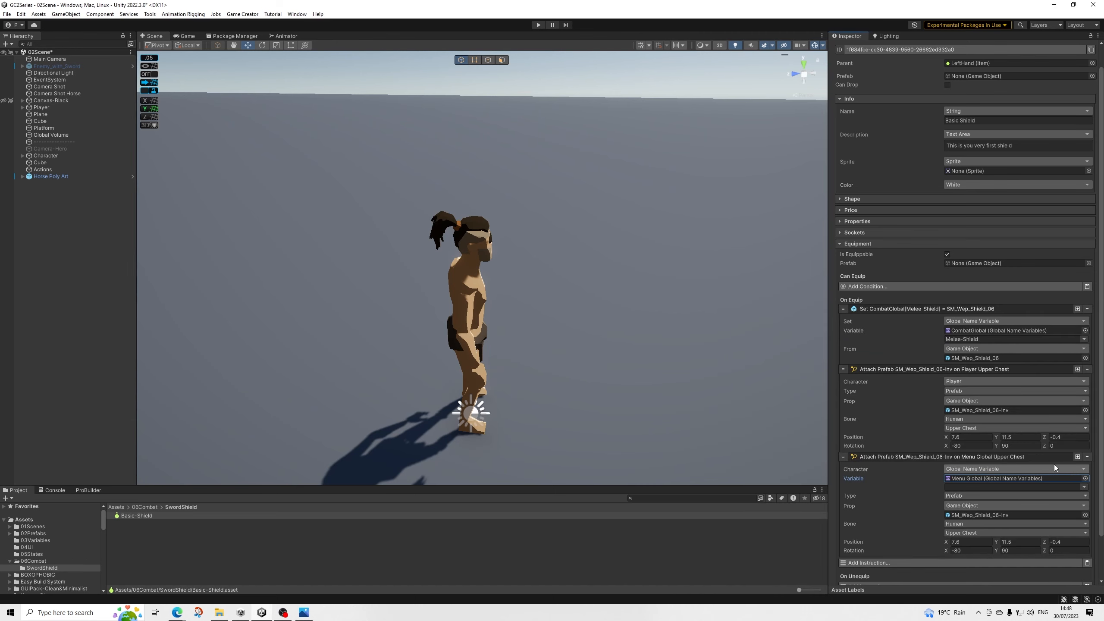
pyautogui.click(1084, 487)
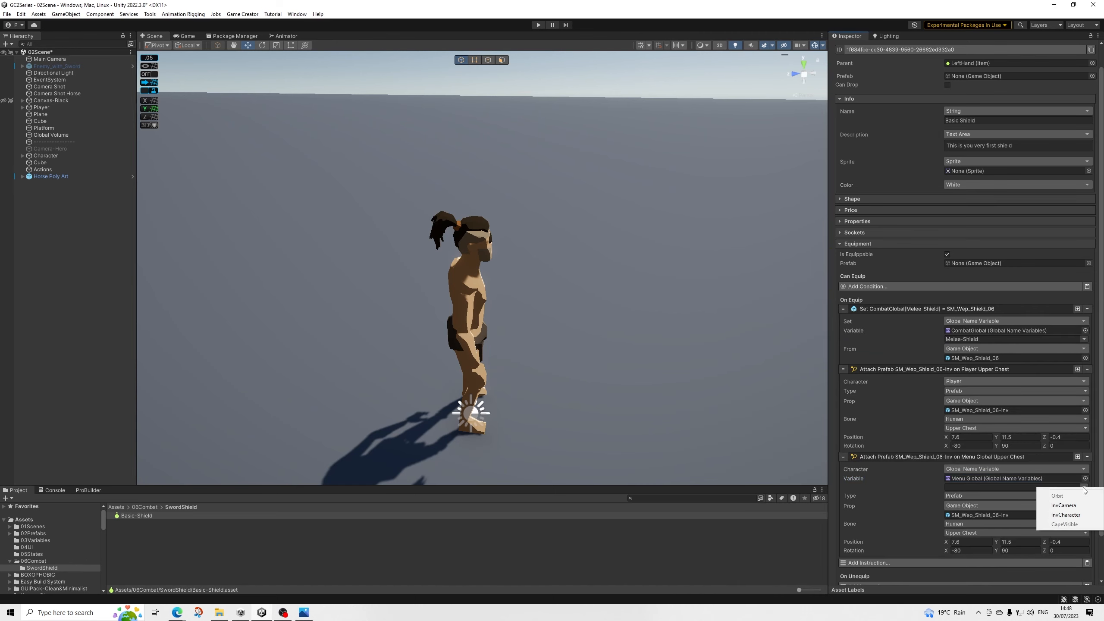
pyautogui.click(1065, 515)
# Step: Assign the SM_Wep_Shield_06-InvChar prefab as the prop of the InvCharacter attach instruction
pyautogui.scroll(-2, 985, 481)
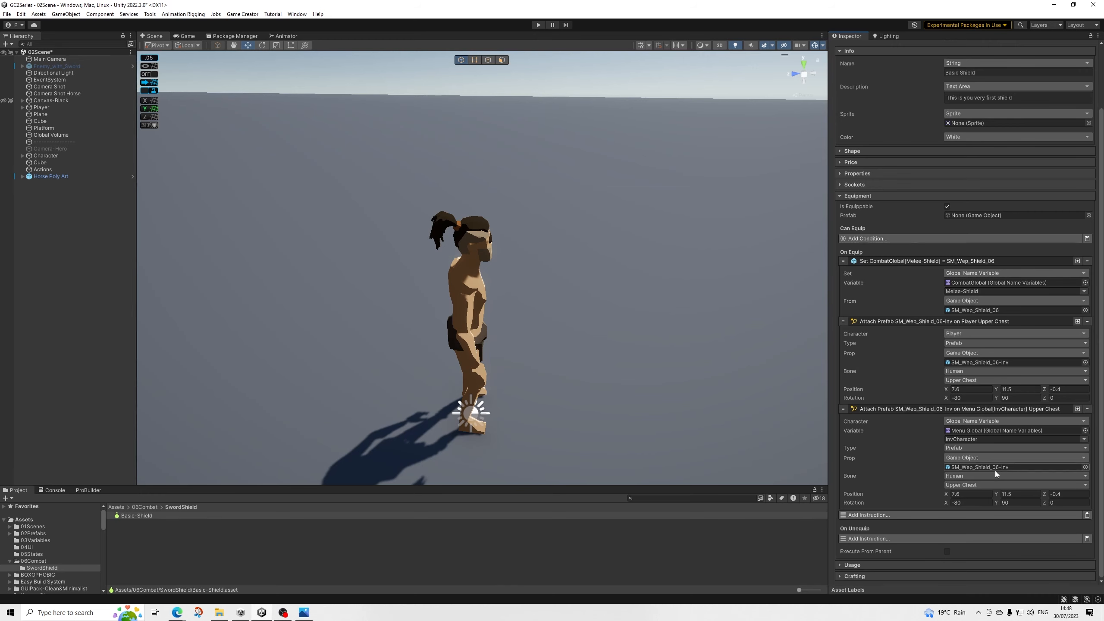
pyautogui.click(1006, 467)
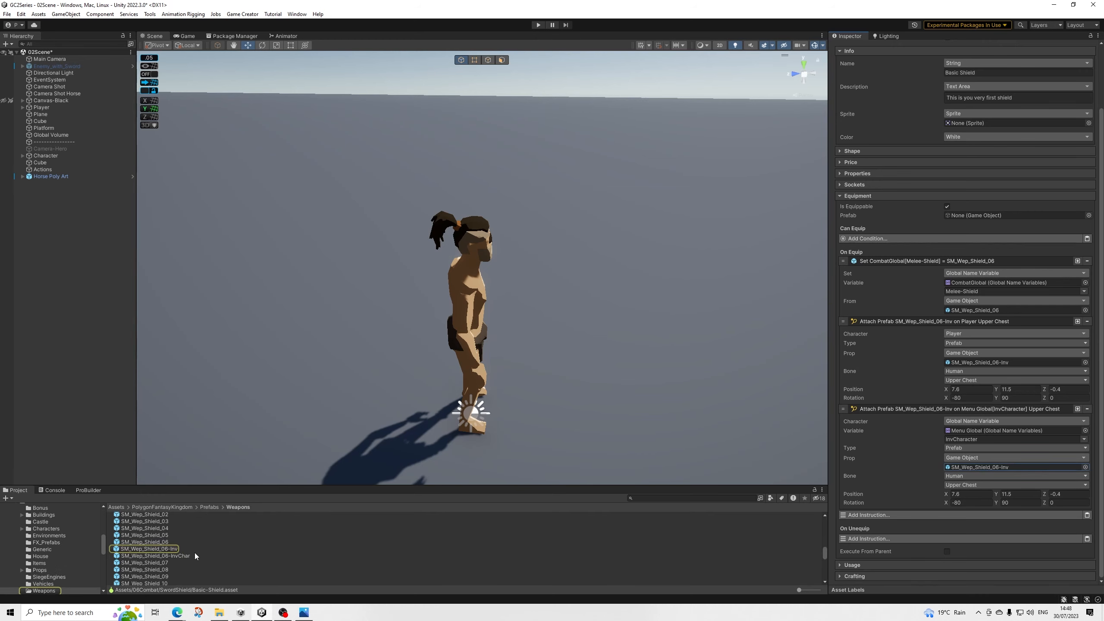
pyautogui.moveTo(1029, 458); pyautogui.dragTo(1005, 470)
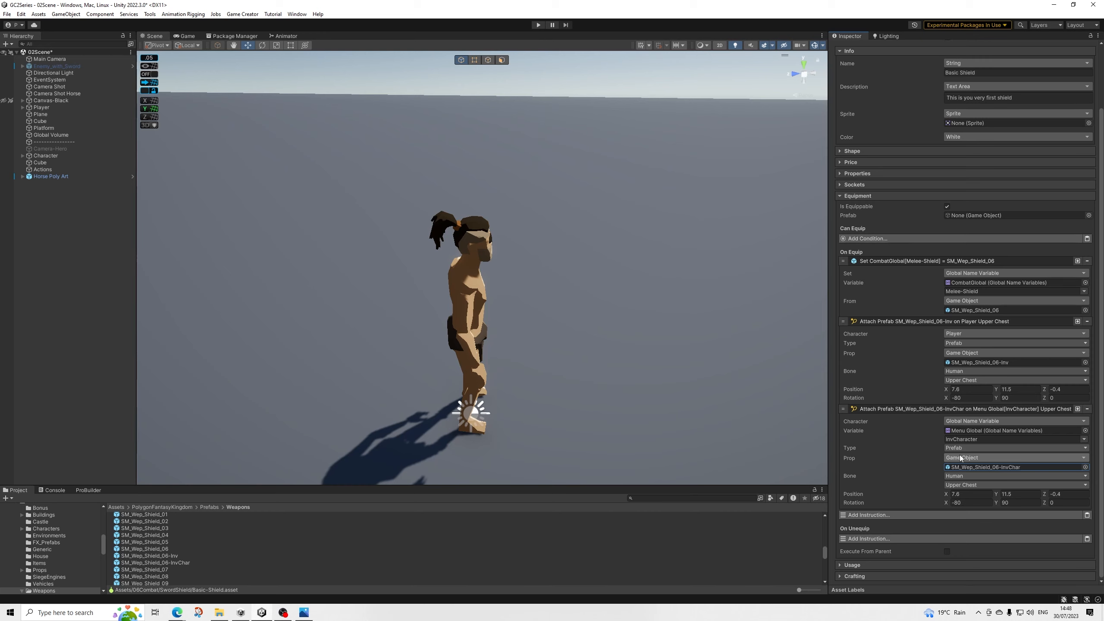
pyautogui.click(994, 468)
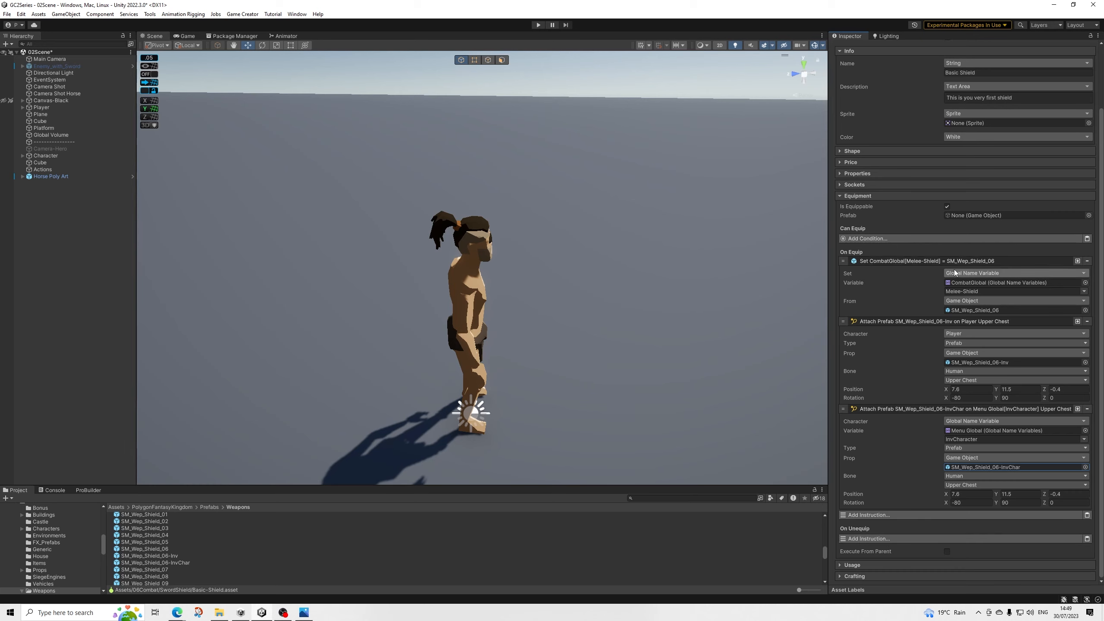
# Step: Copy the Set CombatGlobal[Melee-Shield] instruction into On Unequip and set the copy's source game object to None
pyautogui.rightClick(923, 263)
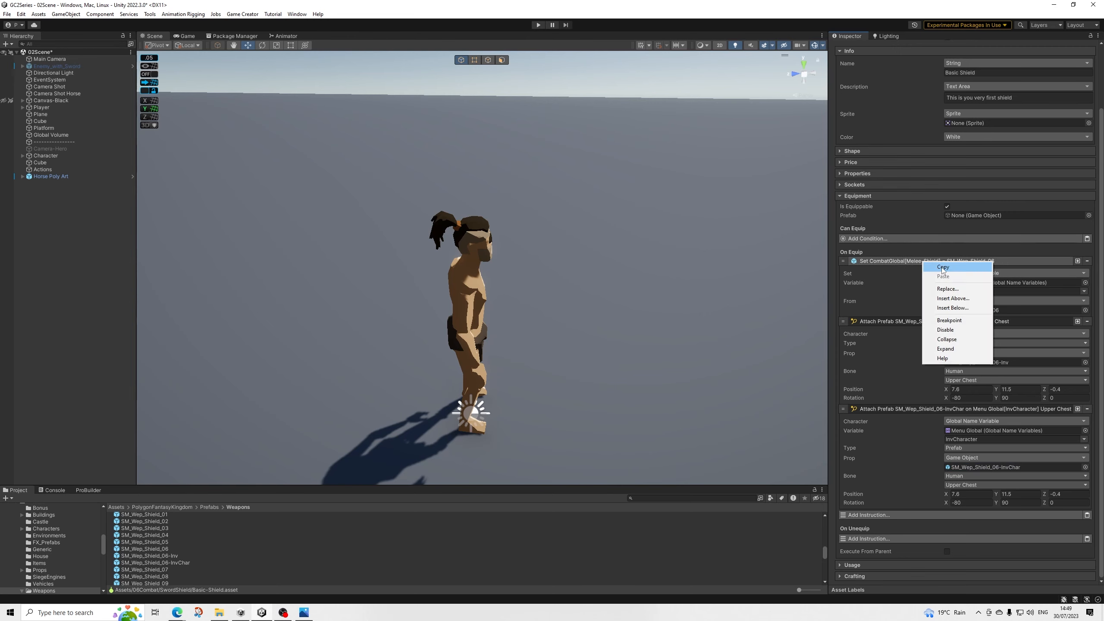
pyautogui.click(937, 267)
pyautogui.click(1086, 539)
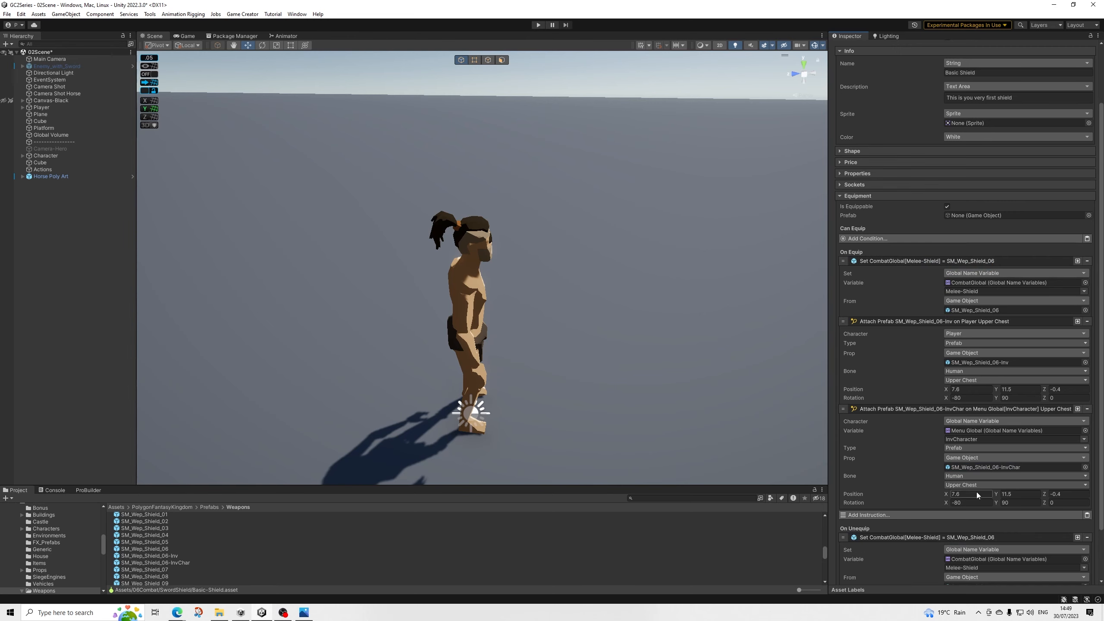
pyautogui.scroll(-3, 976, 492)
pyautogui.click(1085, 527)
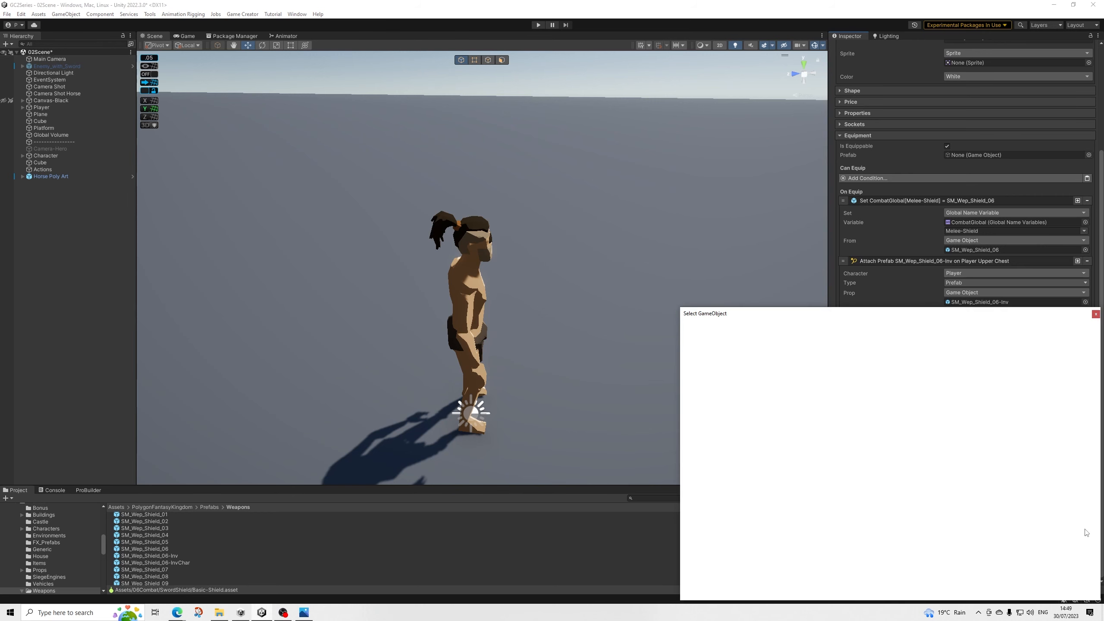
pyautogui.write('none')
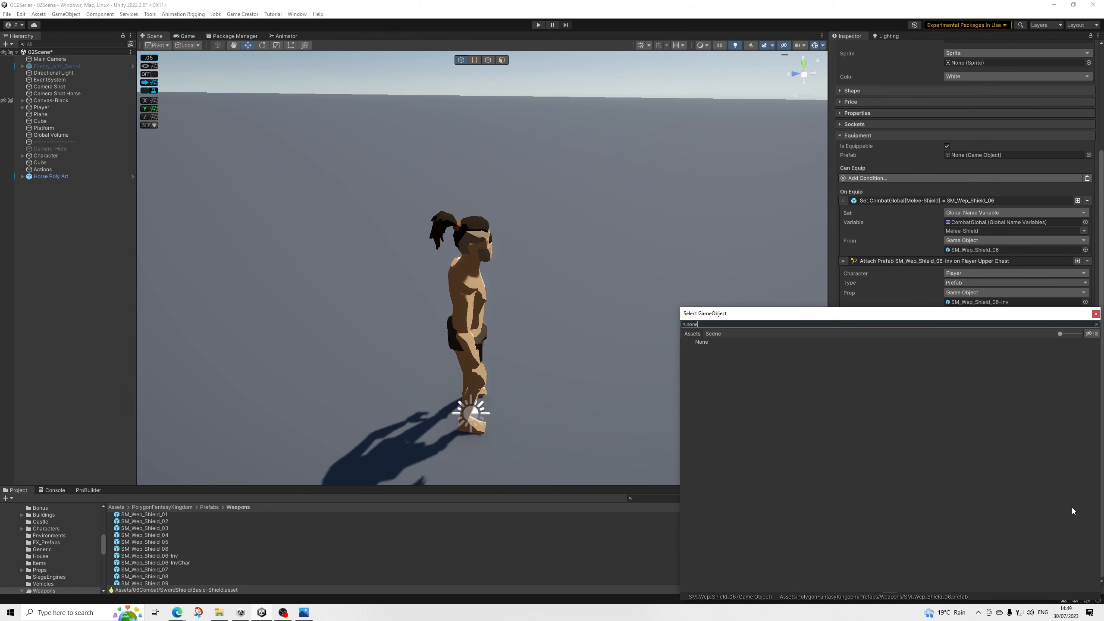
pyautogui.press('Down')
pyautogui.press('Return')
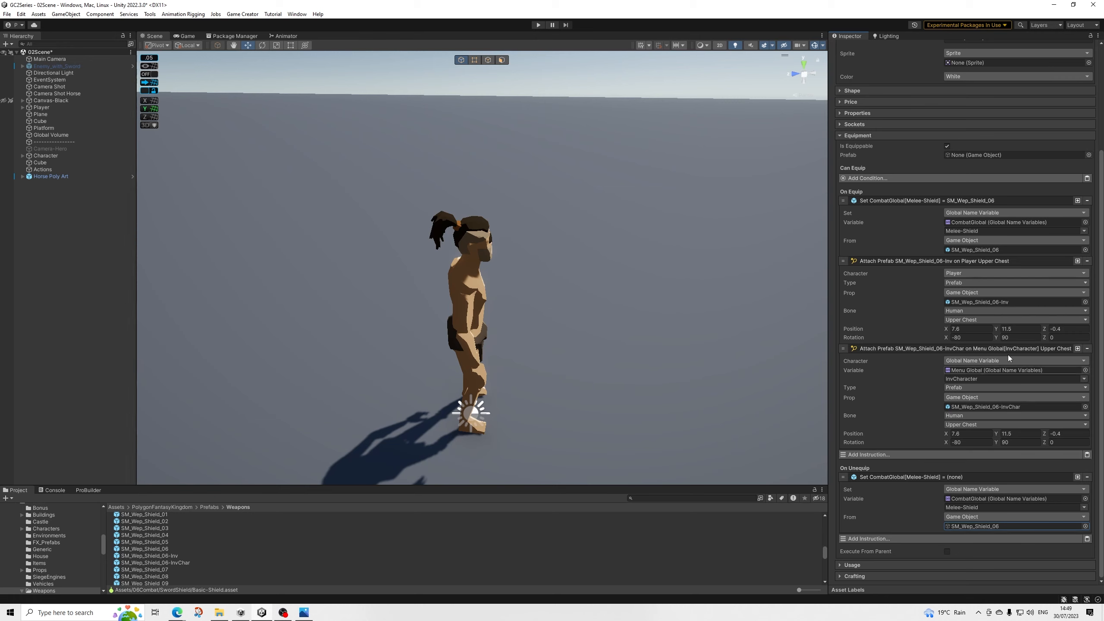
# Step: Reopen the Basic-Shield item from the SwordShield folder and collapse its two Set CombatGlobal[Melee-Shield] instructions
pyautogui.scroll(5, 55, 566)
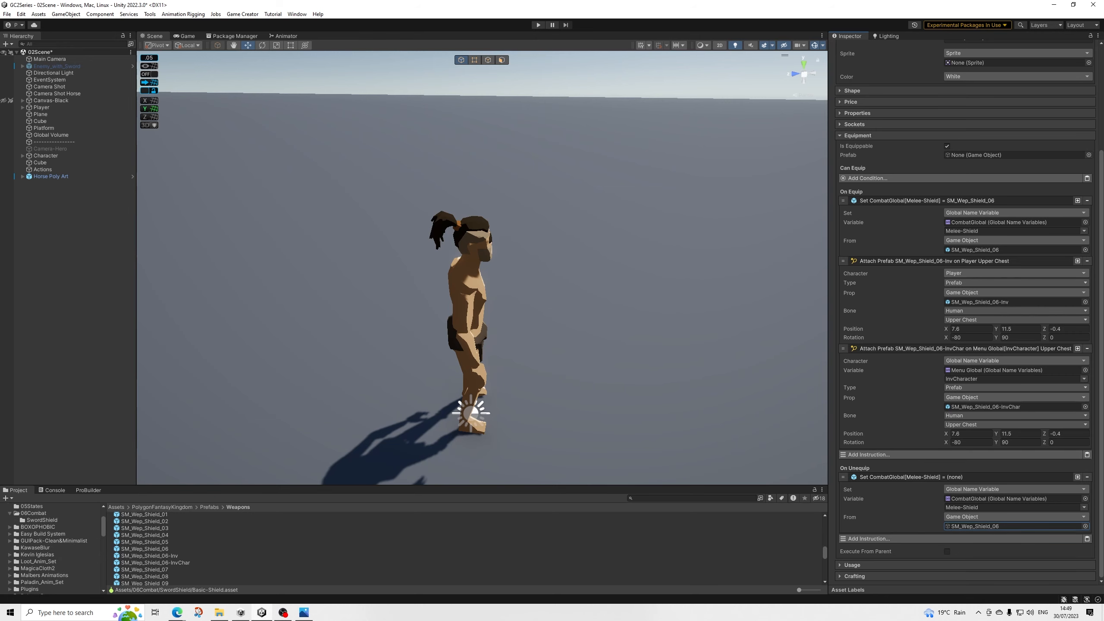
pyautogui.click(983, 526)
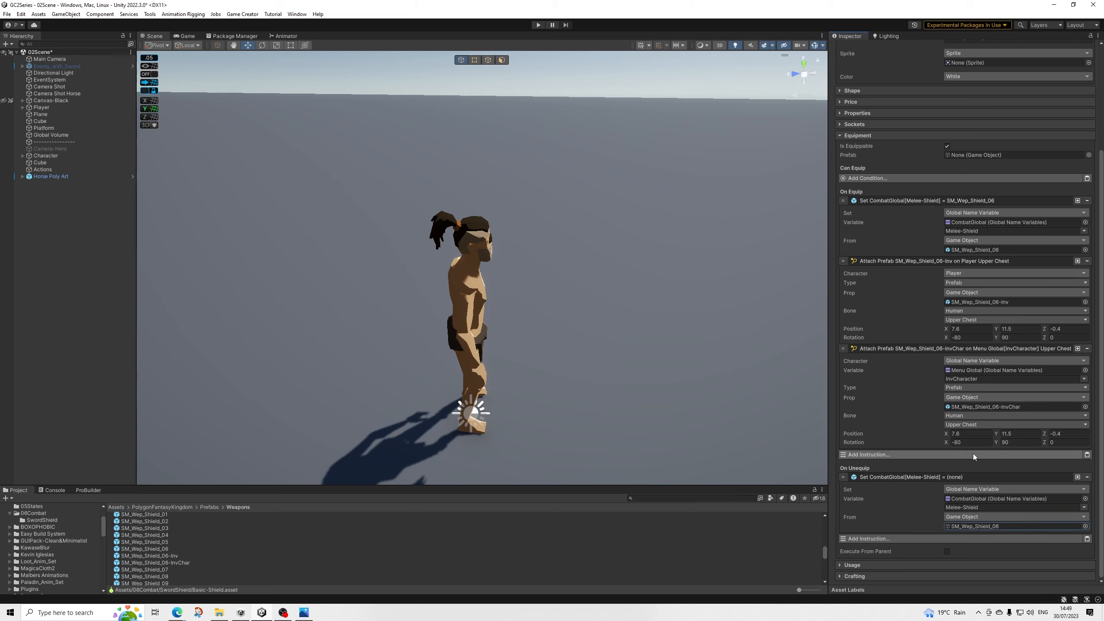
pyautogui.scroll(2, 51, 545)
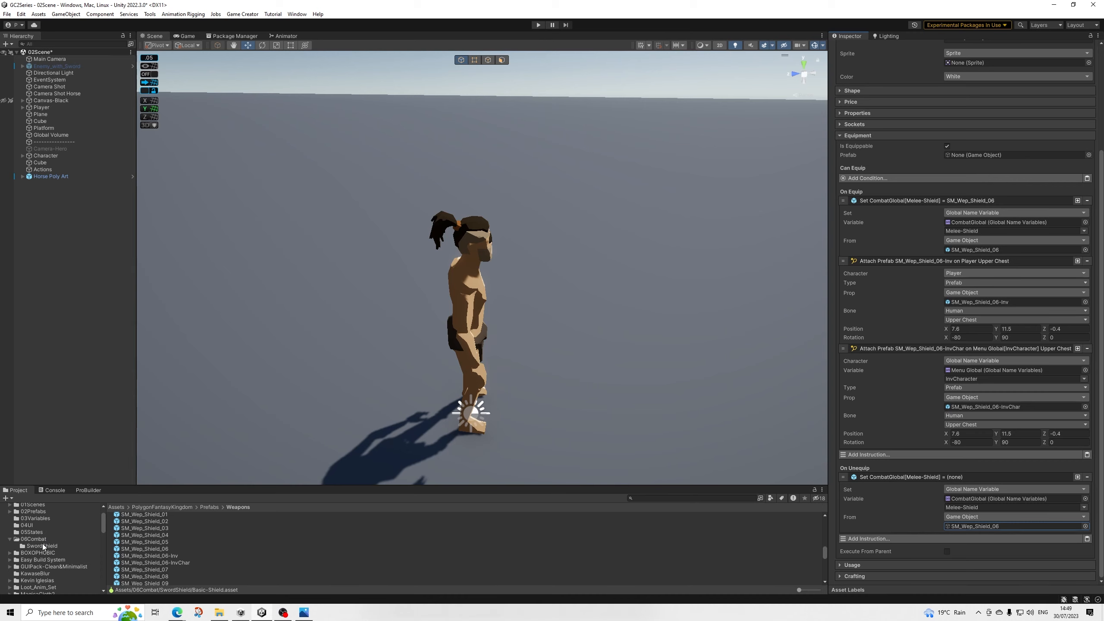
pyautogui.click(43, 547)
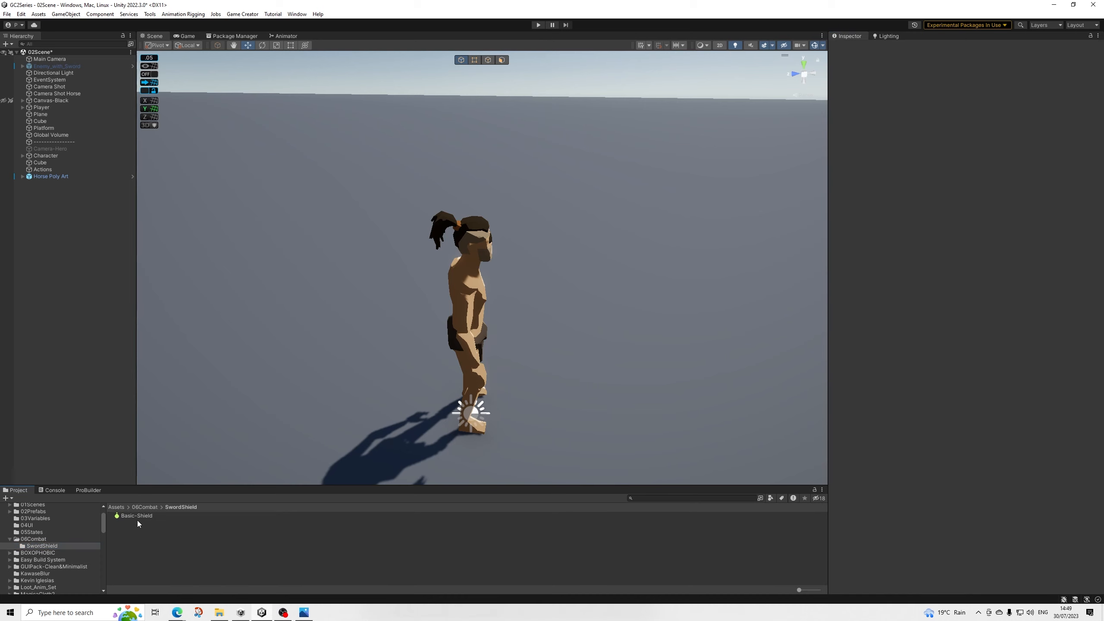
pyautogui.click(147, 516)
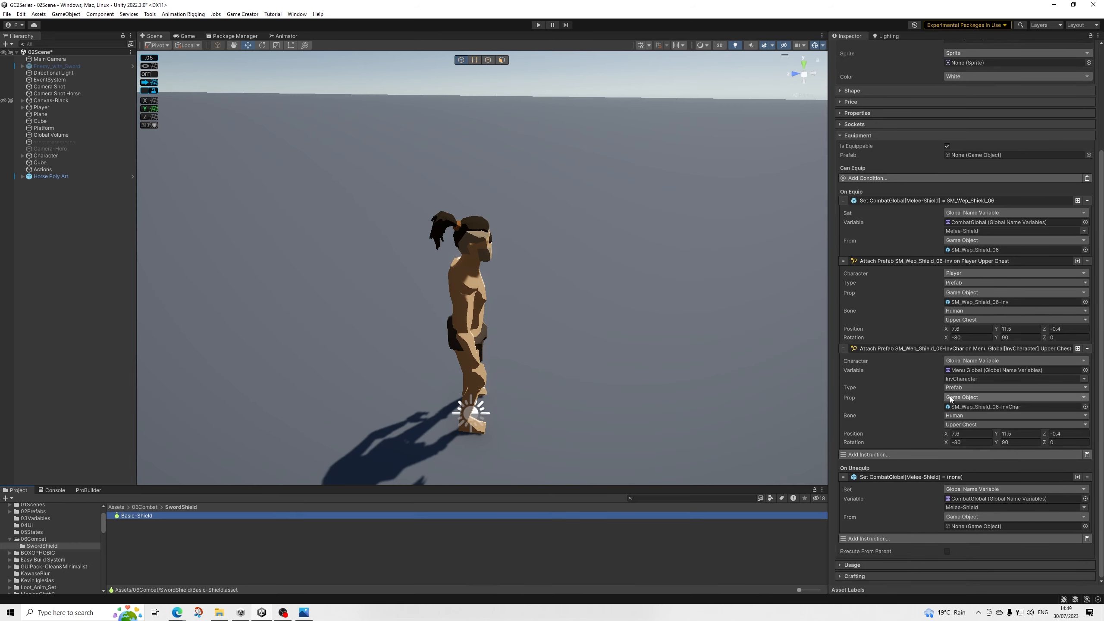
pyautogui.click(881, 479)
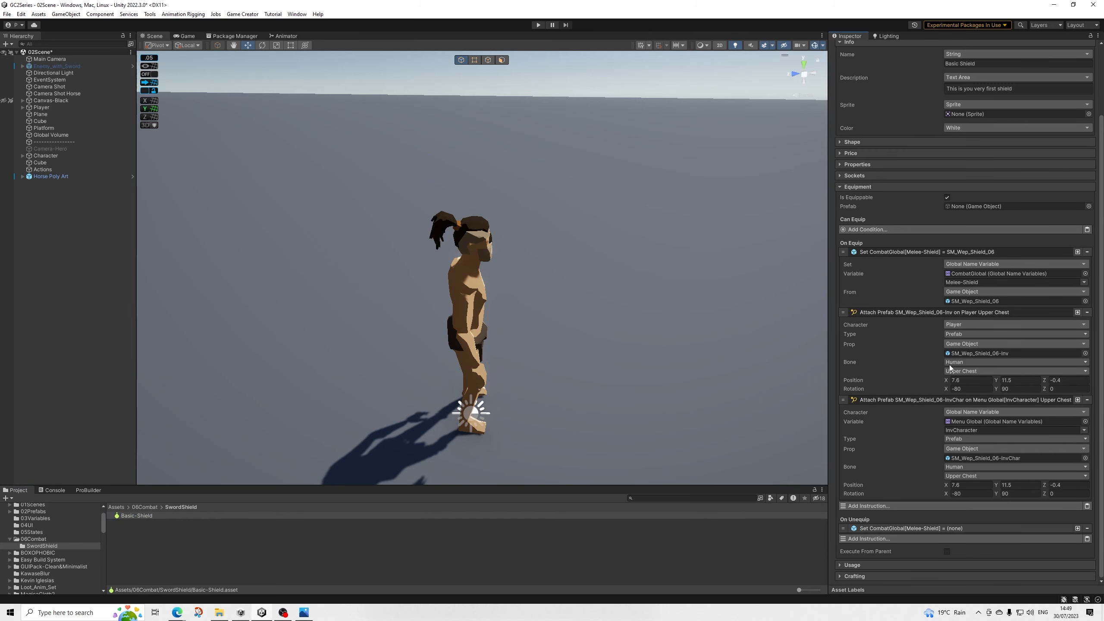
pyautogui.click(878, 251)
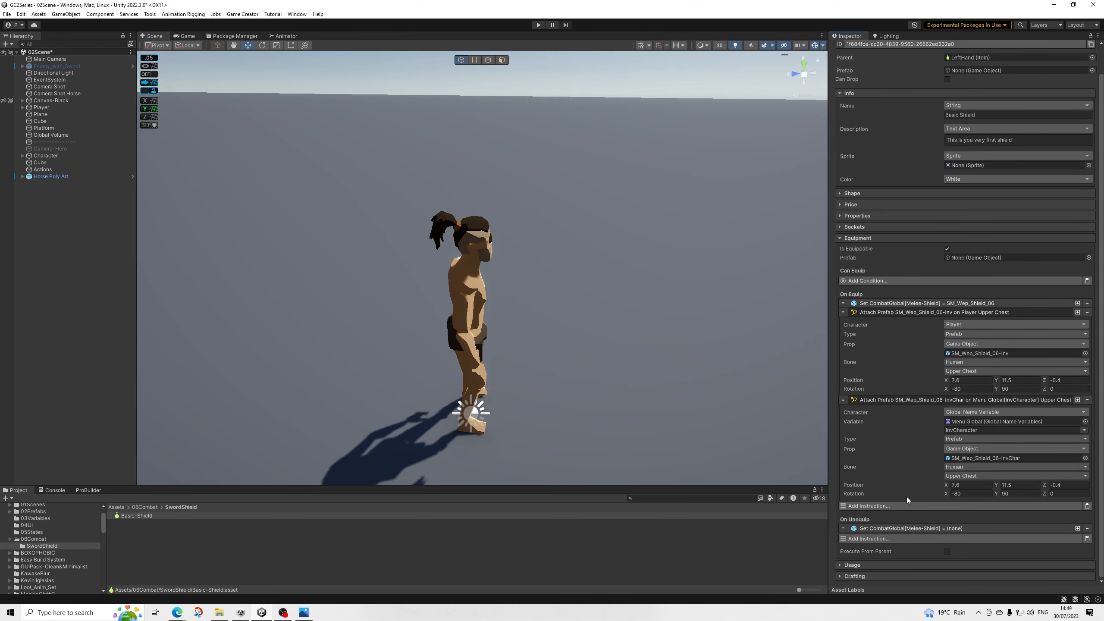
# Step: Add an instruction to On Unequip that removes a prefab prop from the Player
pyautogui.click(877, 538)
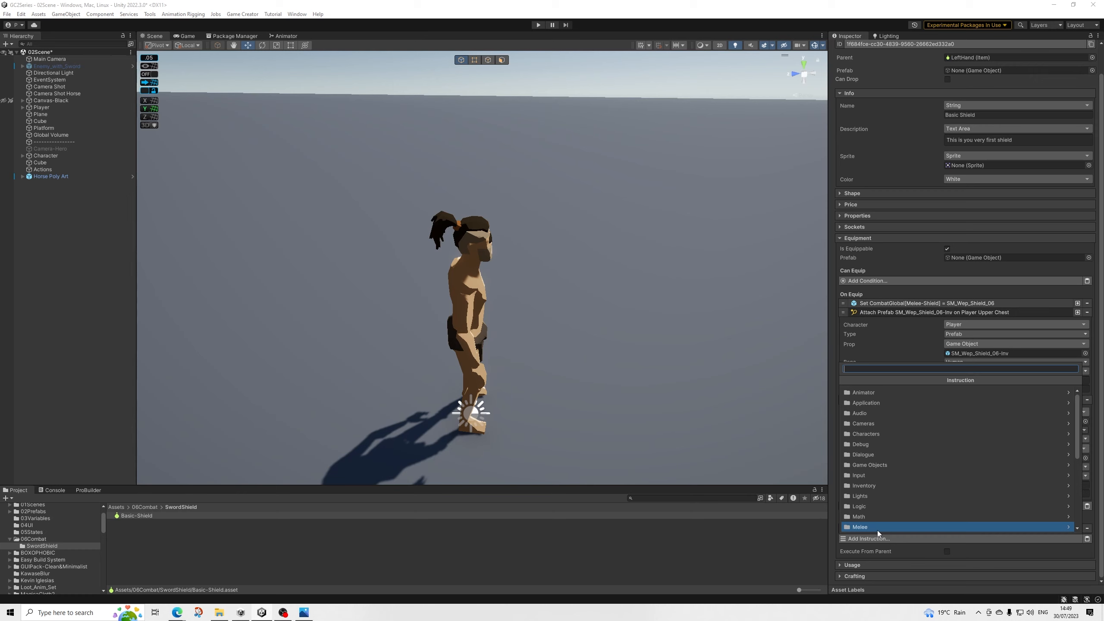
pyautogui.write('remove')
pyautogui.press('BackSpace')
pyautogui.press('BackSpace')
pyautogui.press('BackSpace')
pyautogui.press('BackSpace')
pyautogui.press('BackSpace')
pyautogui.press('BackSpace')
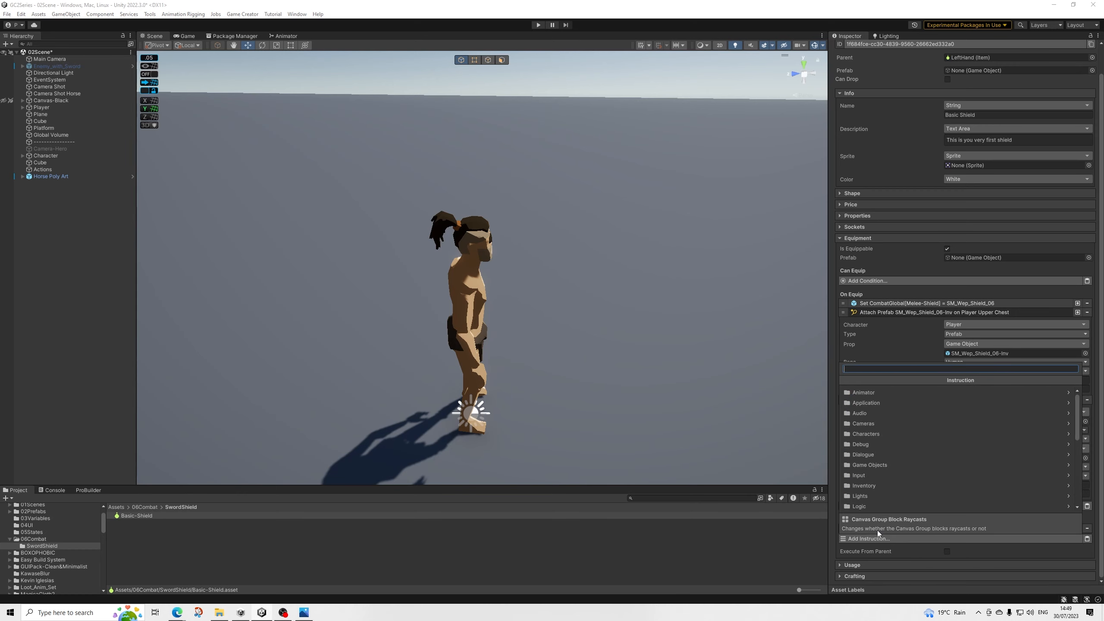
pyautogui.write('prop')
pyautogui.press('Down')
pyautogui.press('Return')
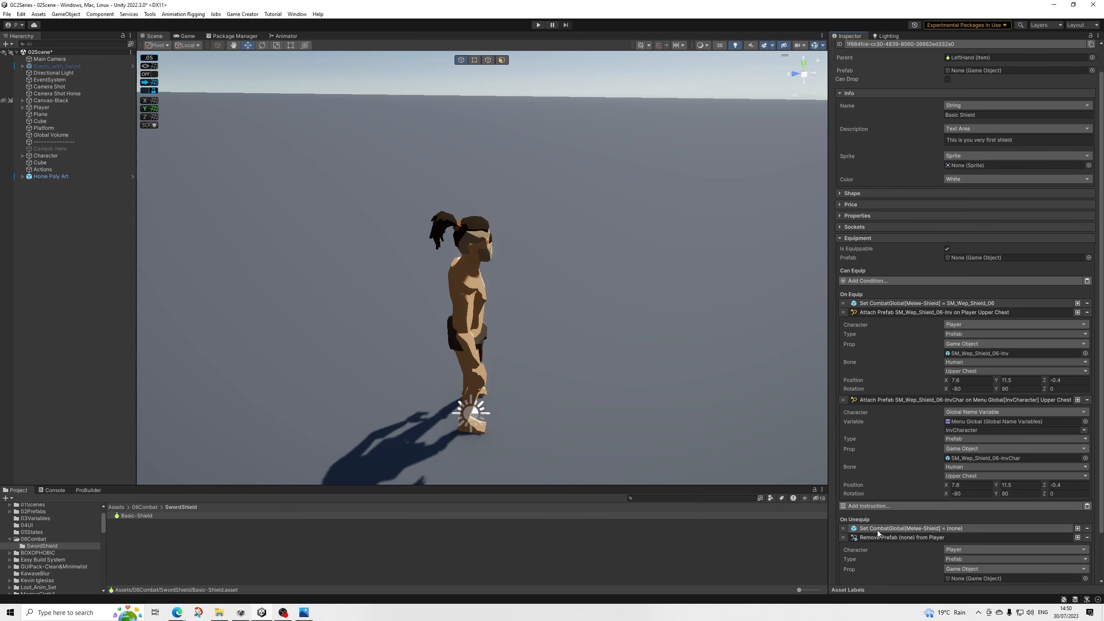
# Step: Assign the SM_Wep_Shield_06-Inv prefab as the prop of the On Unequip remove instruction
pyautogui.scroll(-3, 901, 498)
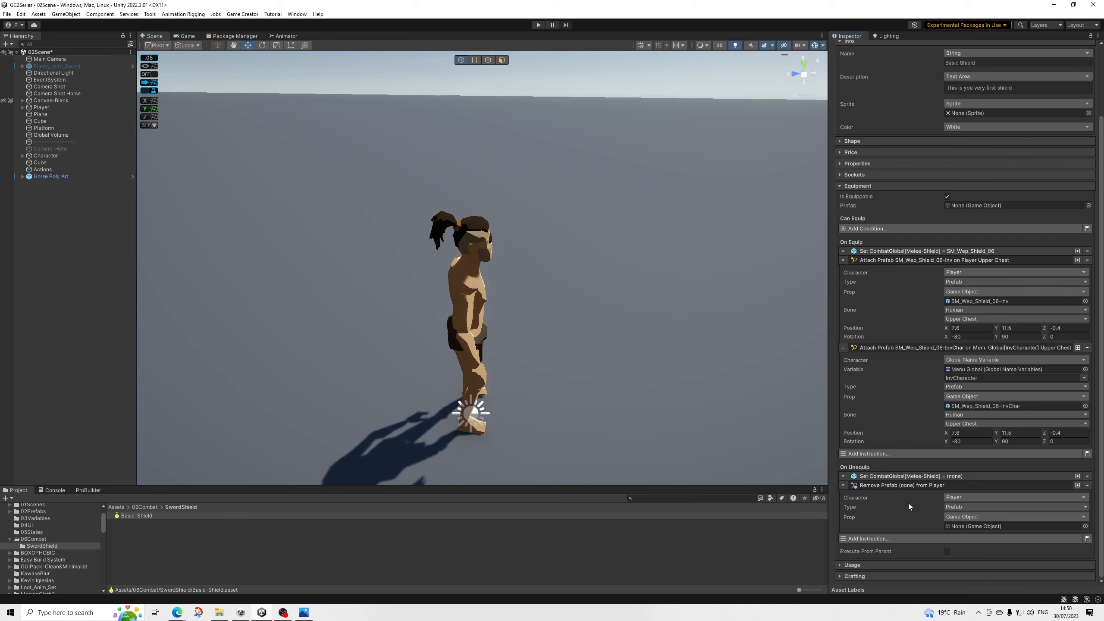
pyautogui.click(965, 303)
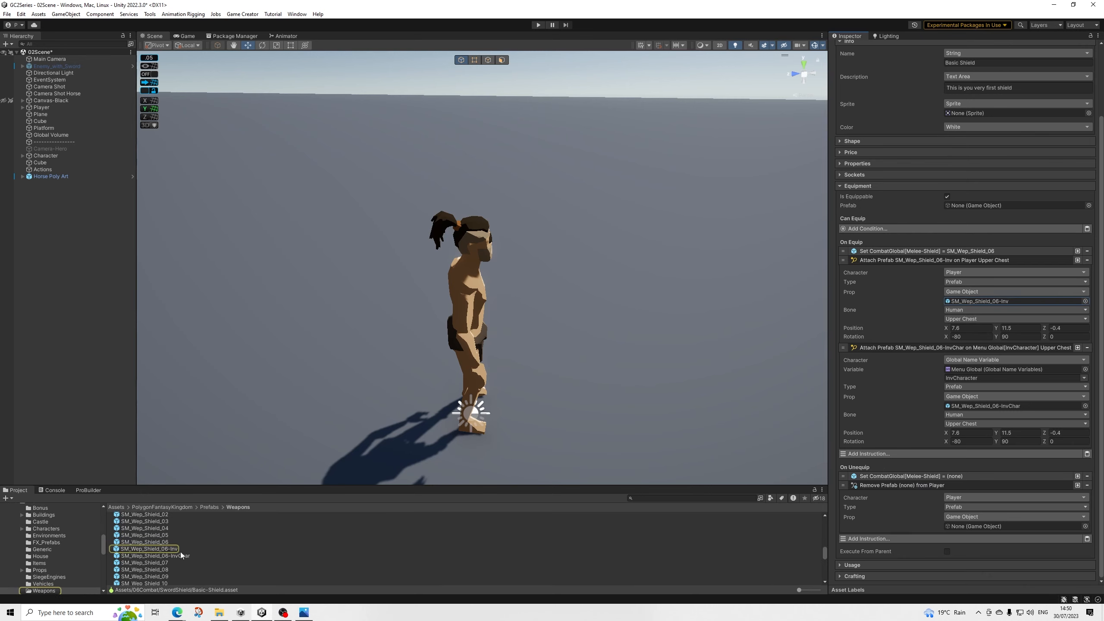
pyautogui.moveTo(171, 549); pyautogui.dragTo(995, 525)
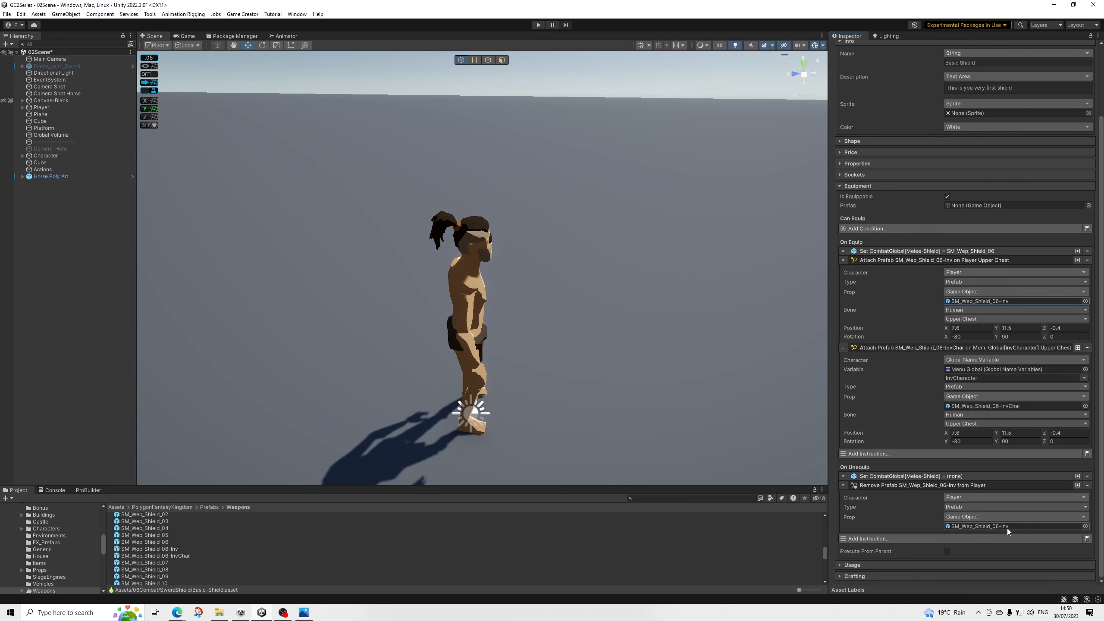
# Step: Duplicate the On Unequip remove-prefab instruction and assign the SM_Wep_Shield_06-InvChar prefab as the copy's prop
pyautogui.click(1078, 485)
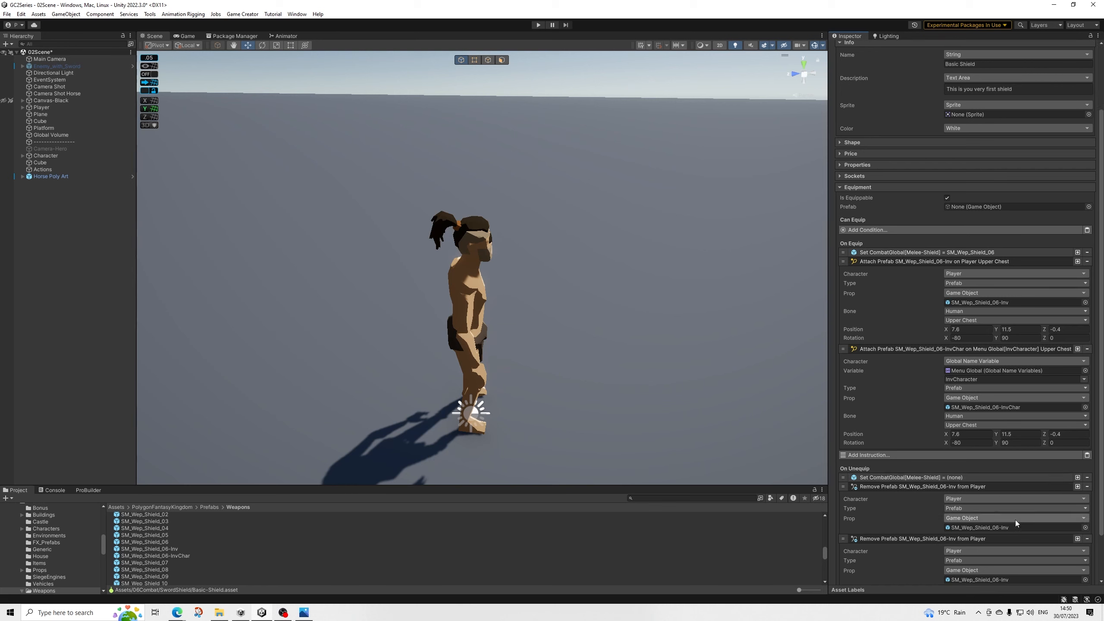
pyautogui.scroll(-2, 1015, 520)
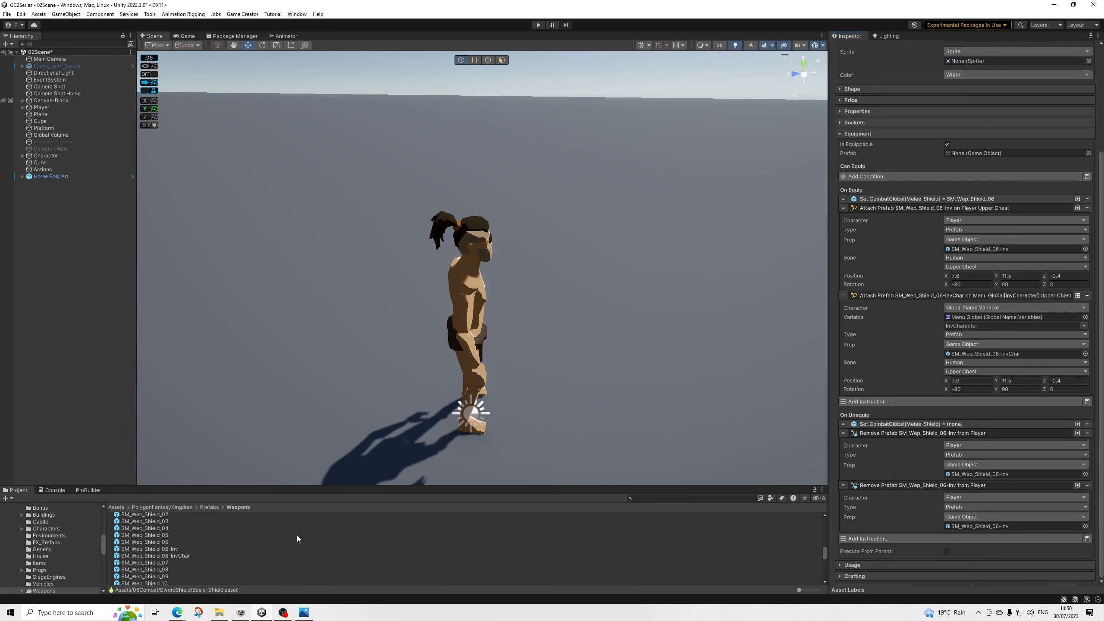
pyautogui.moveTo(178, 556); pyautogui.dragTo(1002, 526)
# Step: Set the copied remove instruction's character to the InvCharacter global name variable from Menu Global
pyautogui.click(959, 497)
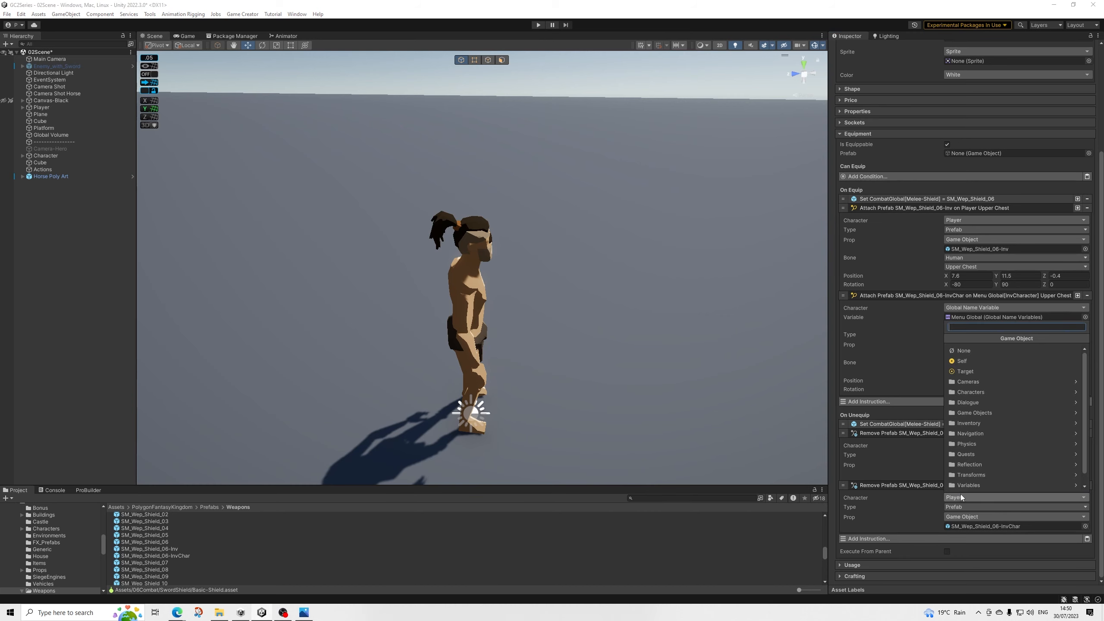
pyautogui.click(975, 485)
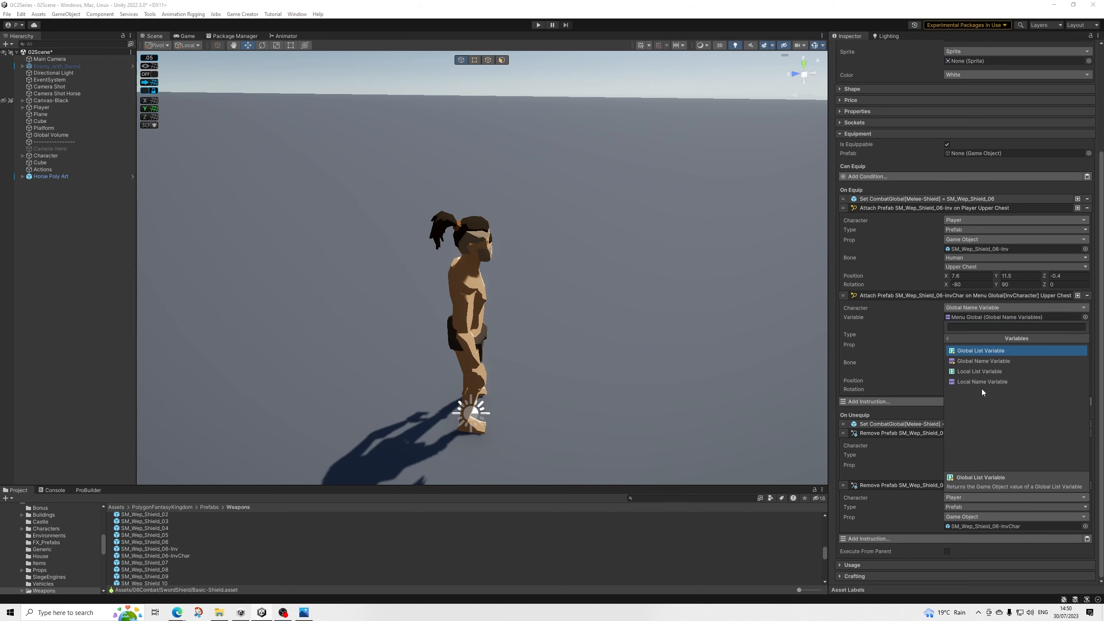
pyautogui.click(981, 362)
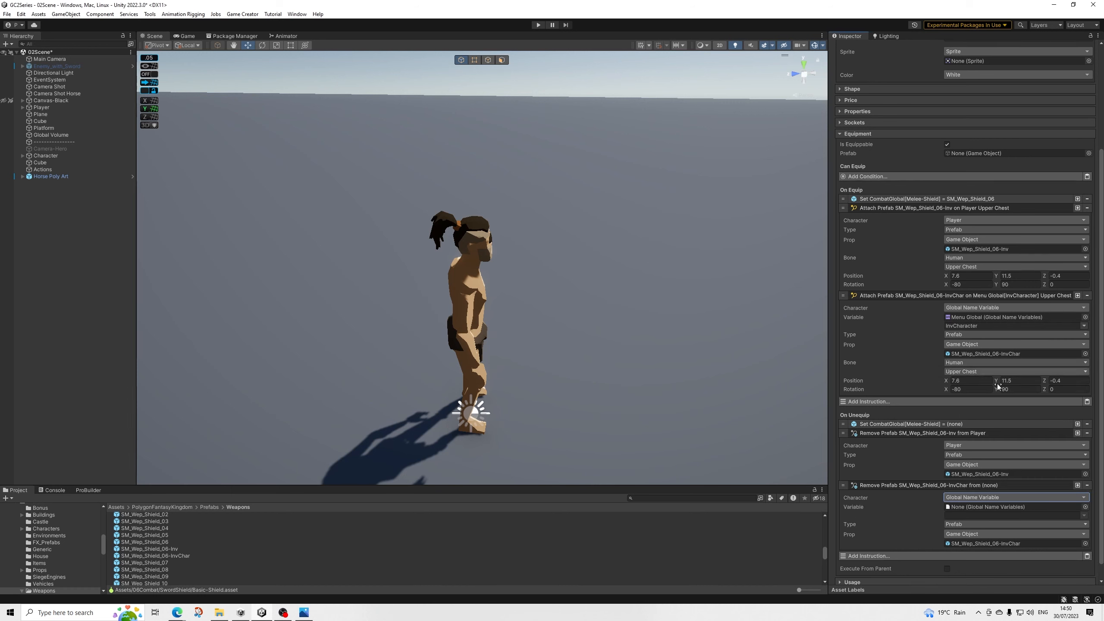
pyautogui.click(1085, 507)
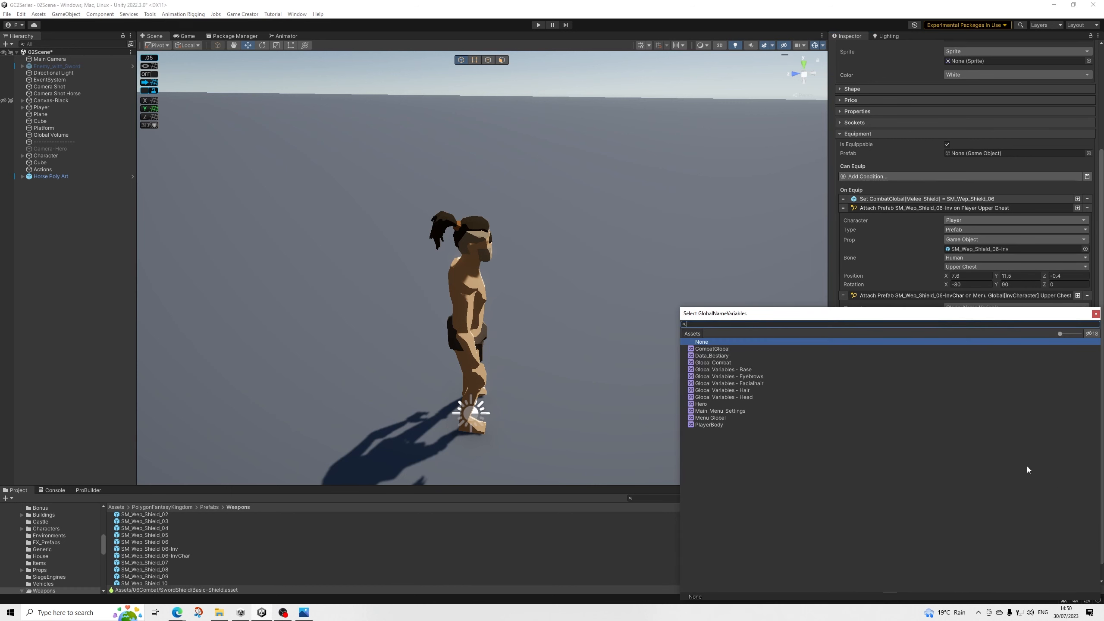
pyautogui.doubleClick(712, 418)
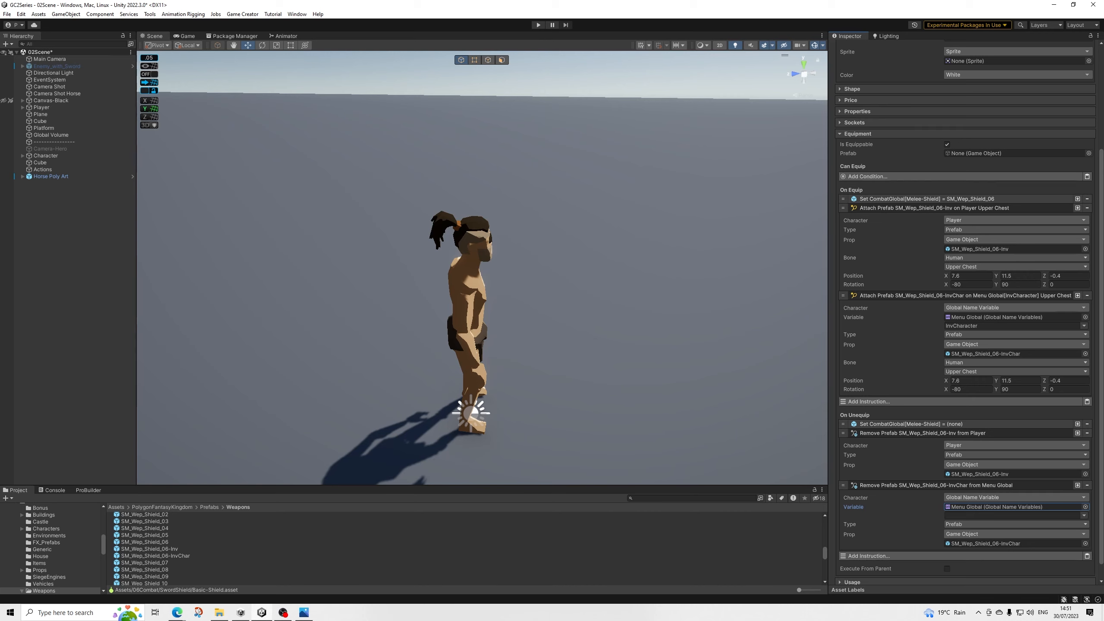
pyautogui.click(1080, 515)
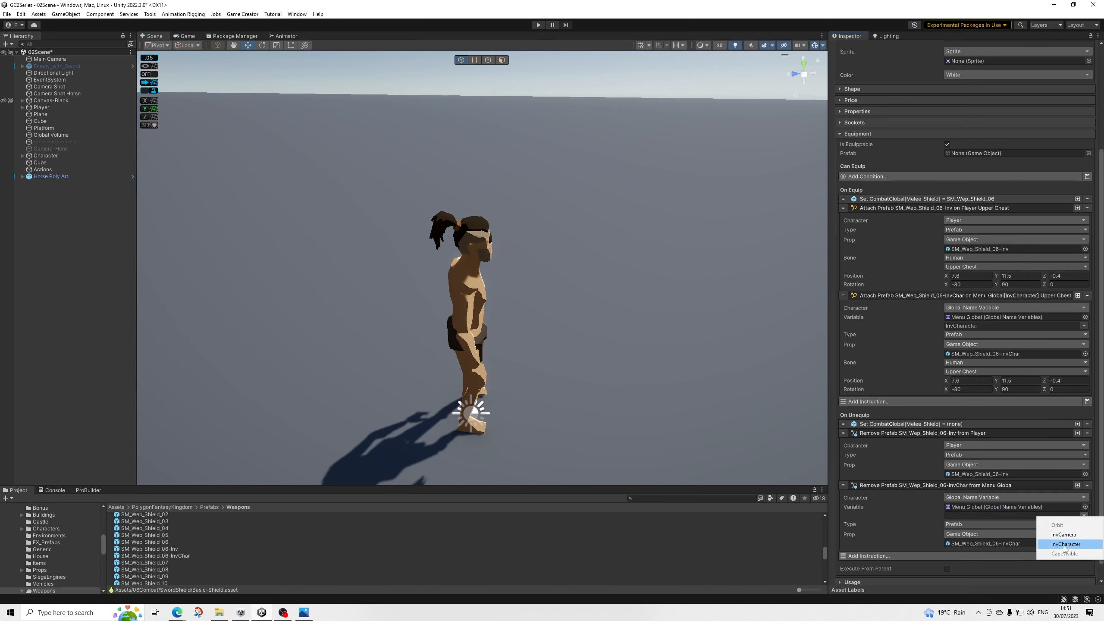
pyautogui.click(1060, 544)
pyautogui.scroll(-1, 1038, 428)
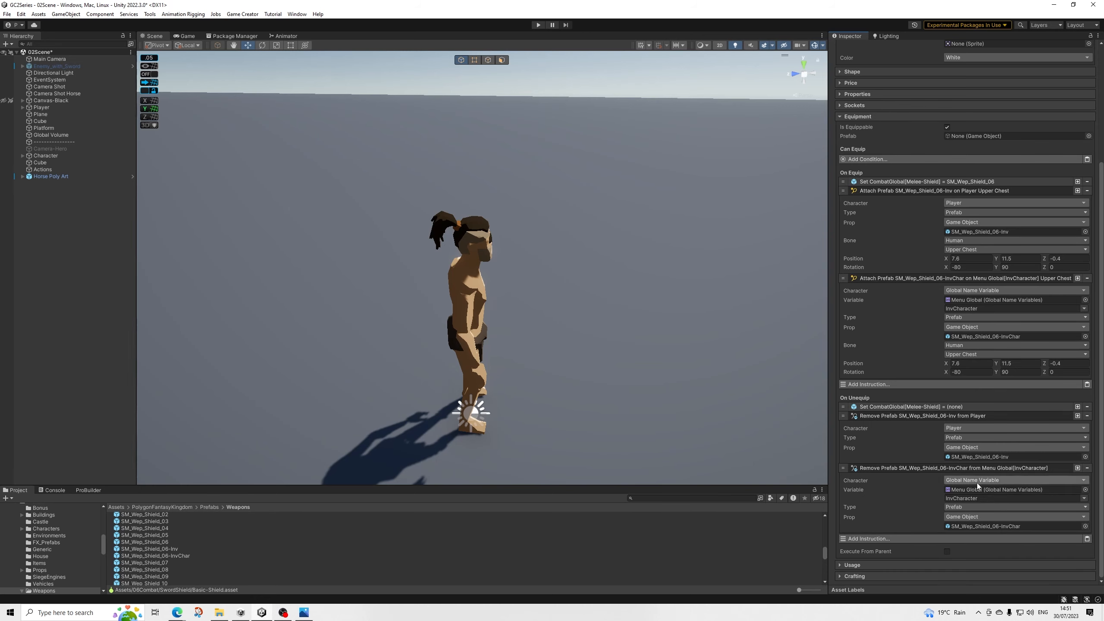
# Step: Review the Basic-Shield item's On Equip and On Unequip instructions, including the details of the first Set CombatGlobal[Melee-Shield] instruction
pyautogui.scroll(1, 962, 461)
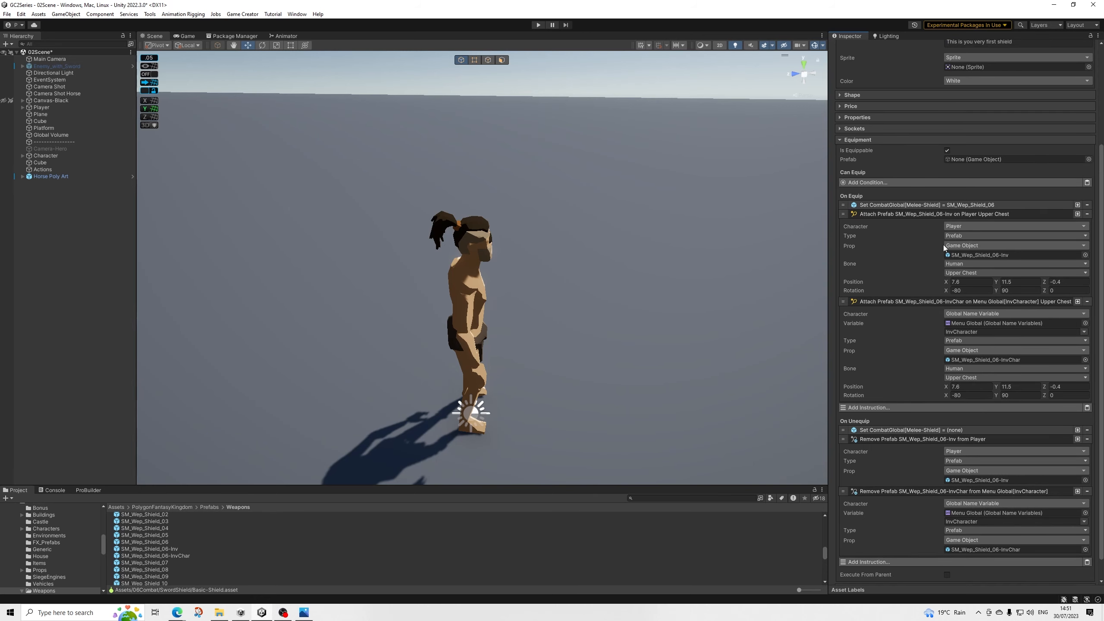
pyautogui.scroll(4, 938, 235)
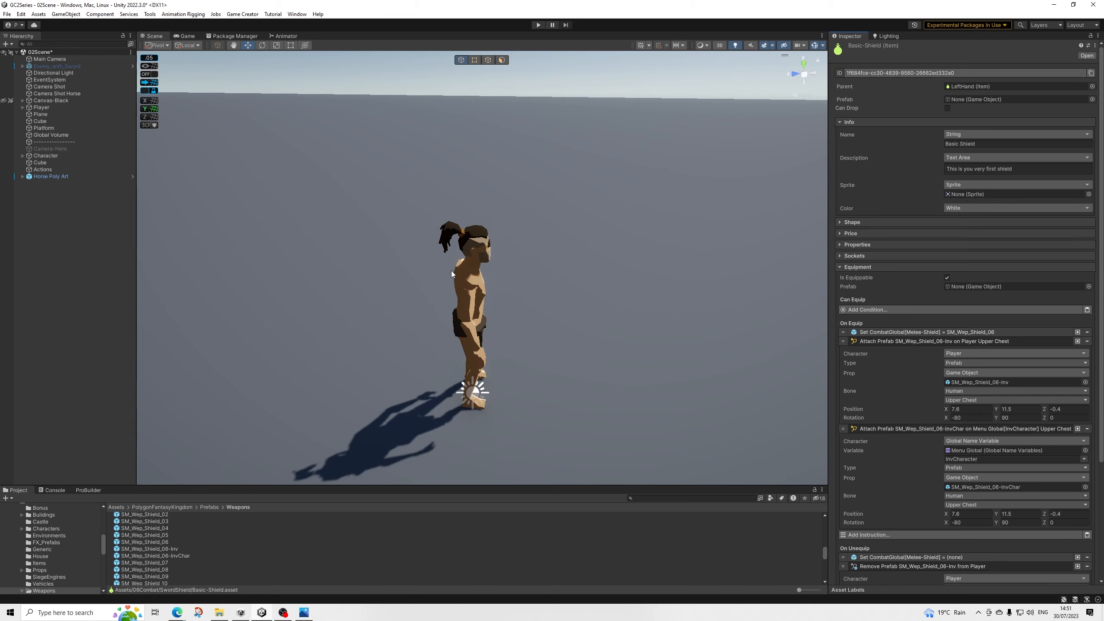
pyautogui.click(965, 333)
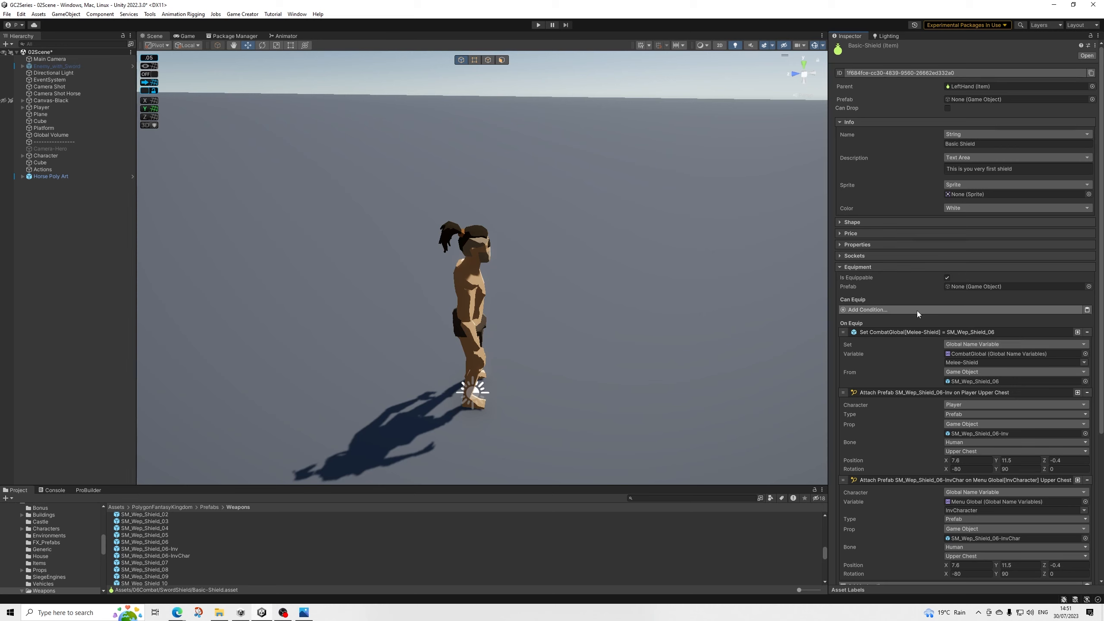
pyautogui.click(936, 331)
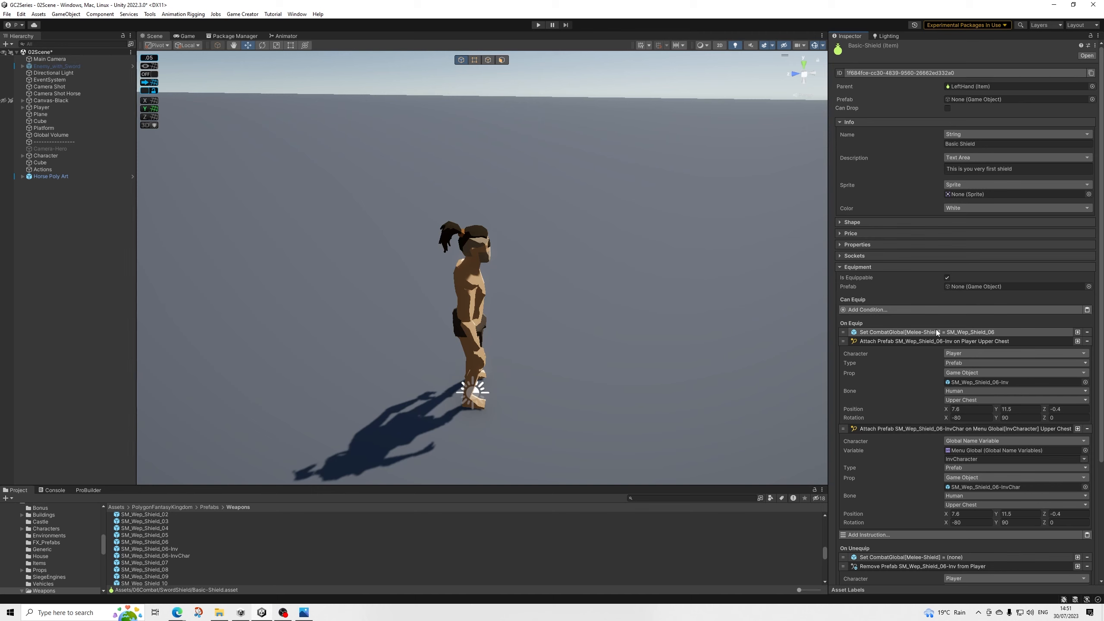
pyautogui.scroll(-5, 948, 342)
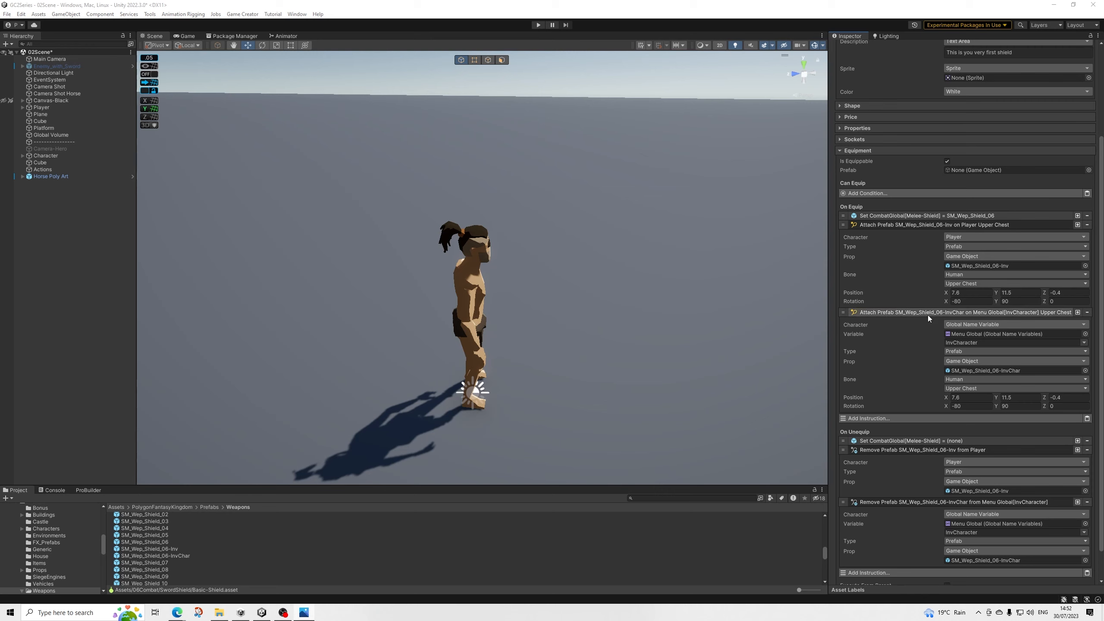
pyautogui.scroll(2, 916, 295)
pyautogui.scroll(3, 916, 295)
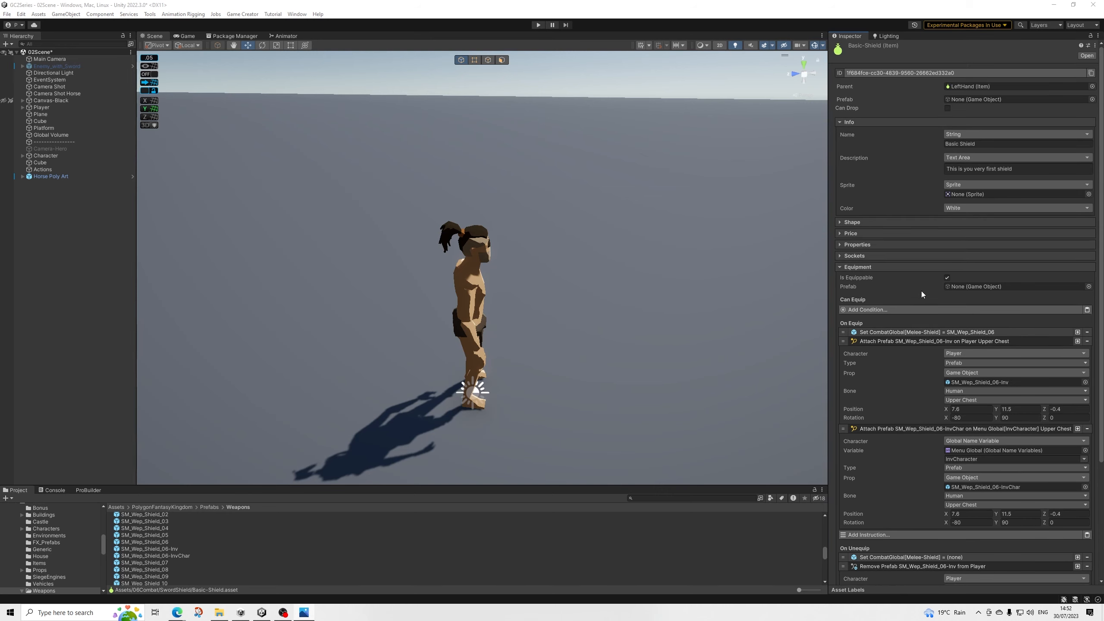
# Step: Duplicate the Basic-Shield item in the 06Combat SwordShield folder
pyautogui.scroll(10, 153, 543)
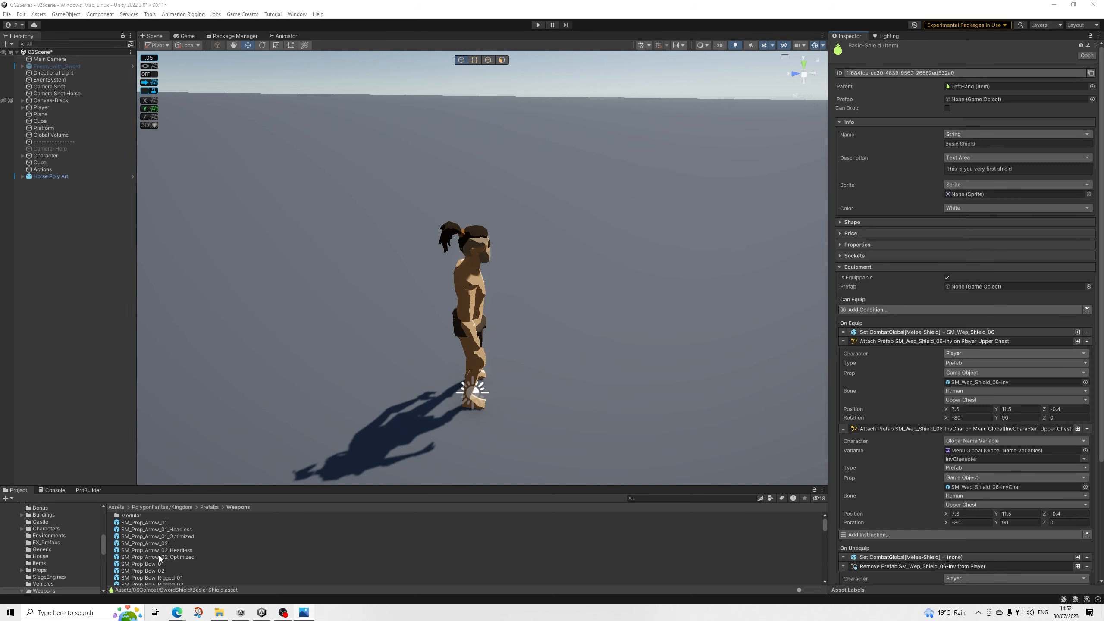
pyautogui.scroll(-5, 159, 556)
pyautogui.scroll(5, 29, 541)
pyautogui.scroll(2, 40, 552)
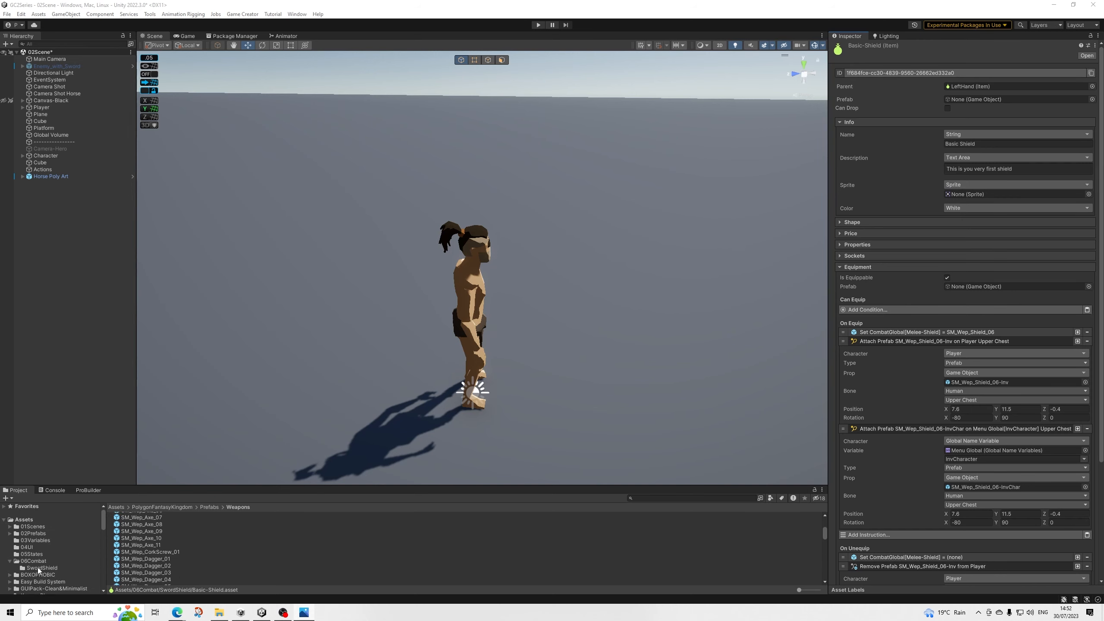
pyautogui.click(42, 567)
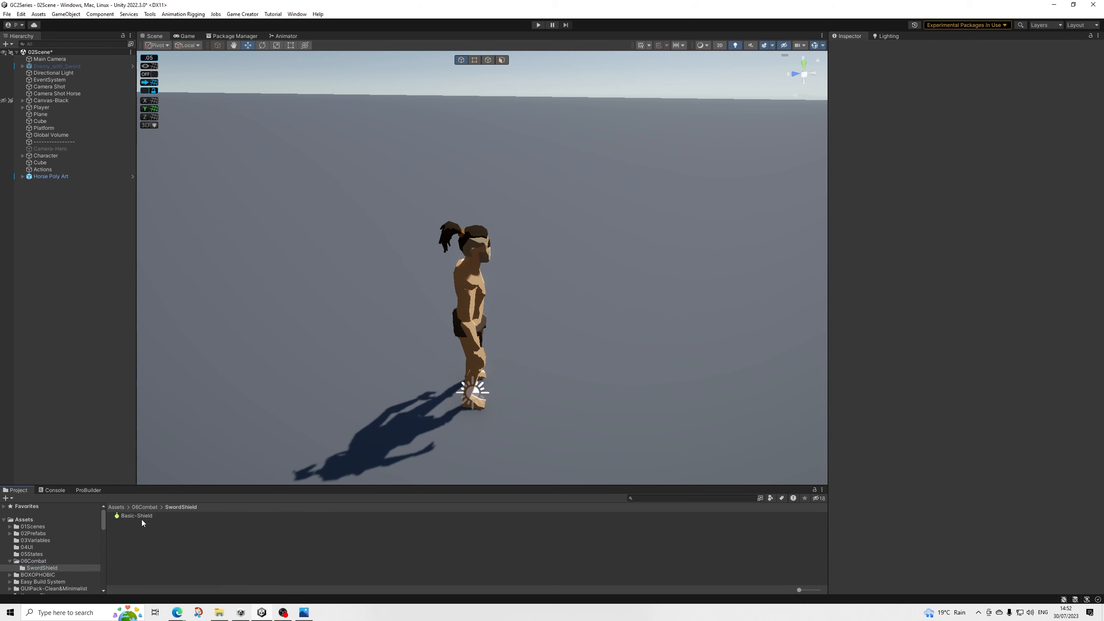
pyautogui.click(142, 516)
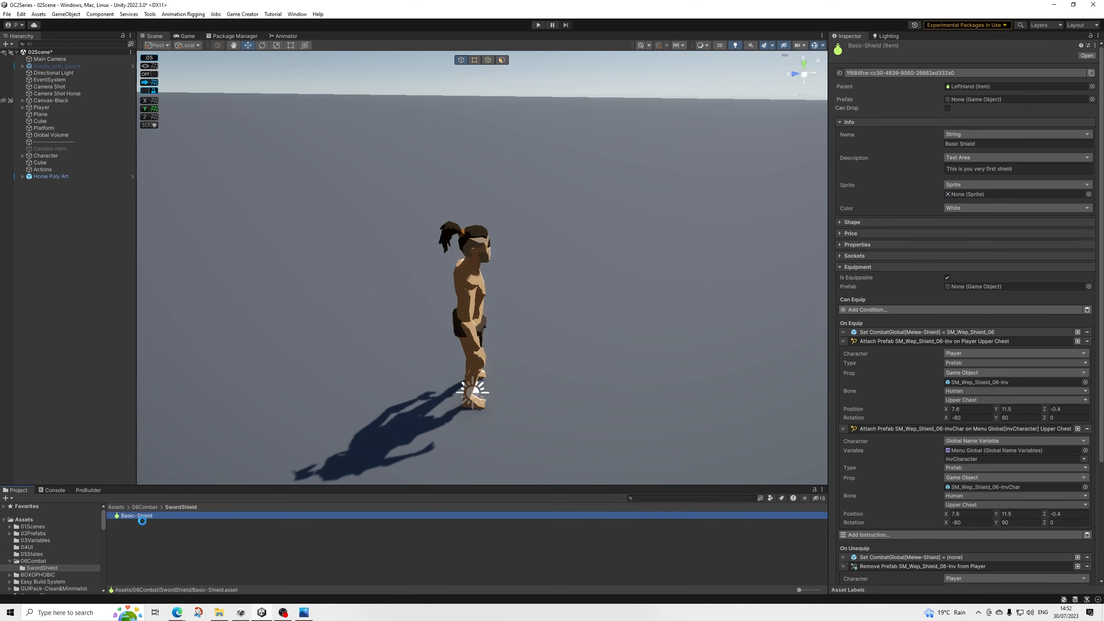
pyautogui.hotkey('ctrl', 'd')
# Step: Rename the duplicated shield item as Basic-Sword
pyautogui.rightClick(143, 522)
pyautogui.click(170, 314)
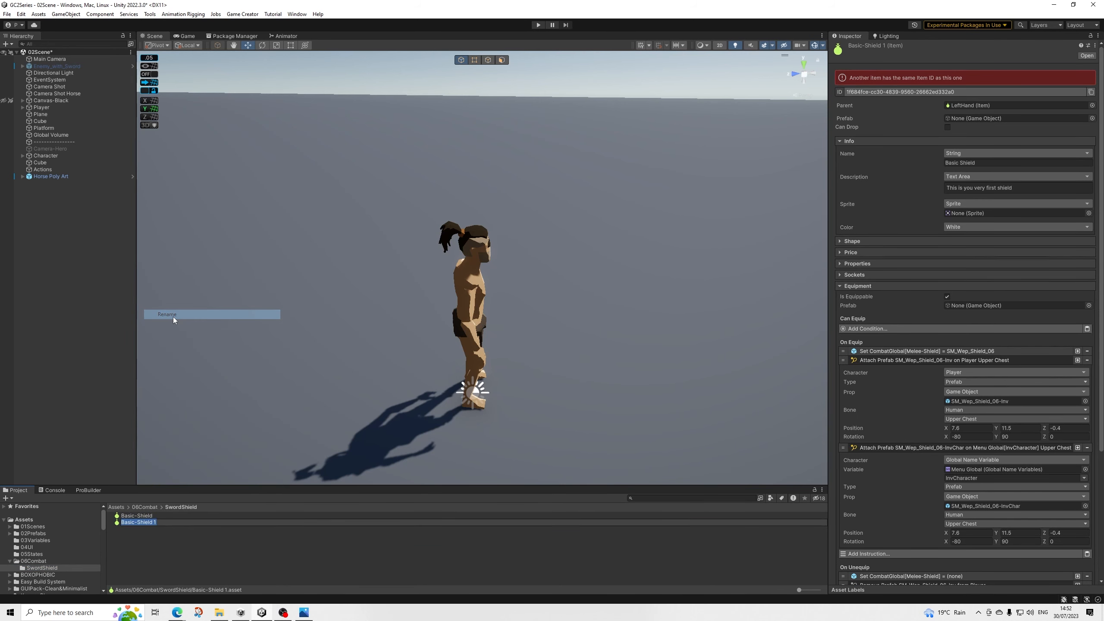
pyautogui.press('Right')
pyautogui.hotkey('shift', 'Left')
pyautogui.hotkey('shift', 'Left')
pyautogui.hotkey('shift', 'Left')
pyautogui.hotkey('shift', 'Left')
pyautogui.hotkey('shift', 'Left')
pyautogui.hotkey('shift', 'Left')
pyautogui.hotkey('shift', 'Left')
pyautogui.hotkey('shift', 'Left')
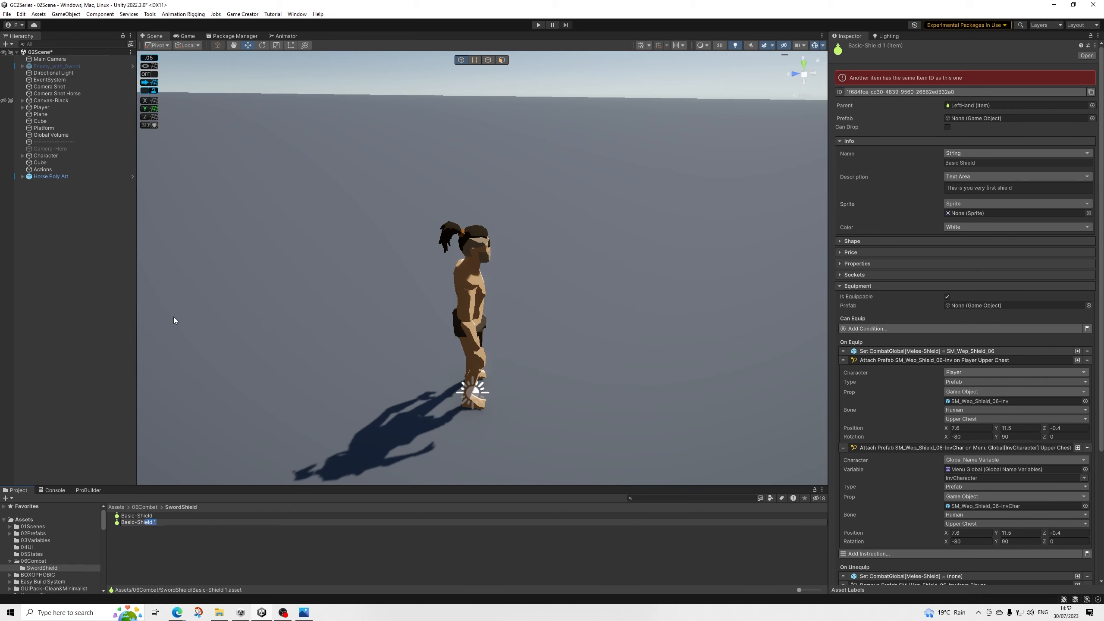
pyautogui.write('Swor')
pyautogui.press('Return')
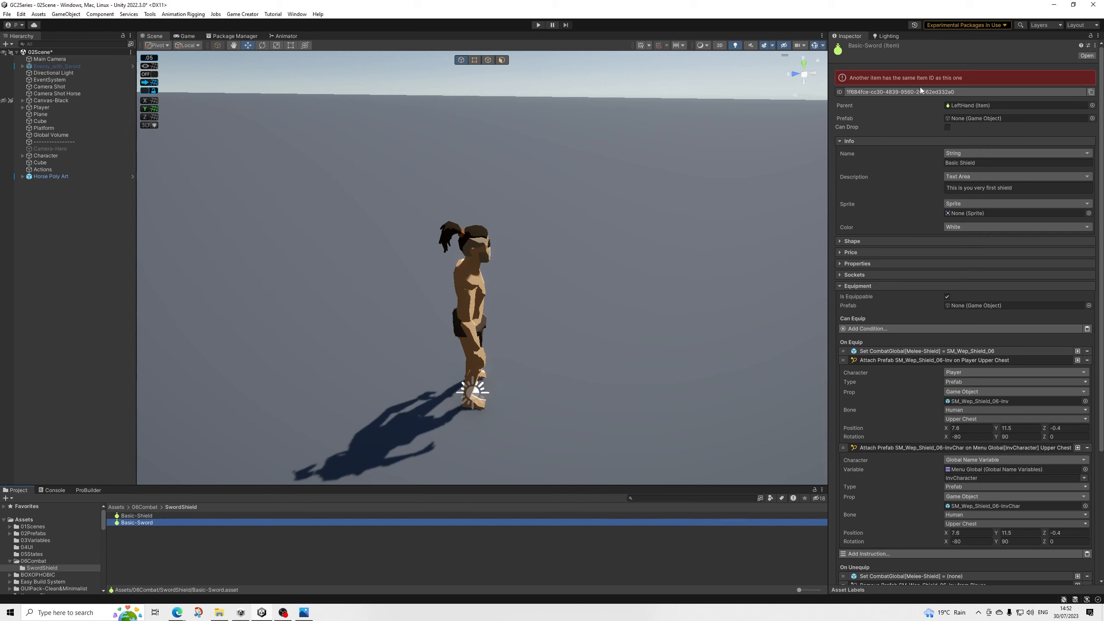
# Step: Regenerate the Basic-Sword item's ID and set its parent to the RightHand item
pyautogui.click(888, 90)
pyautogui.click(941, 111)
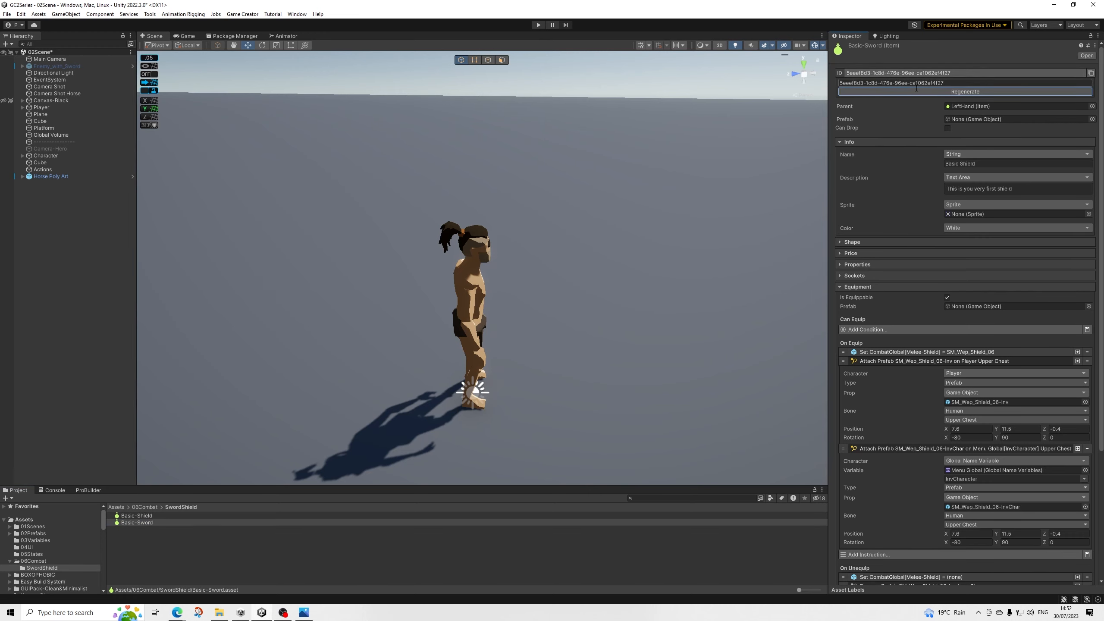
pyautogui.click(1093, 107)
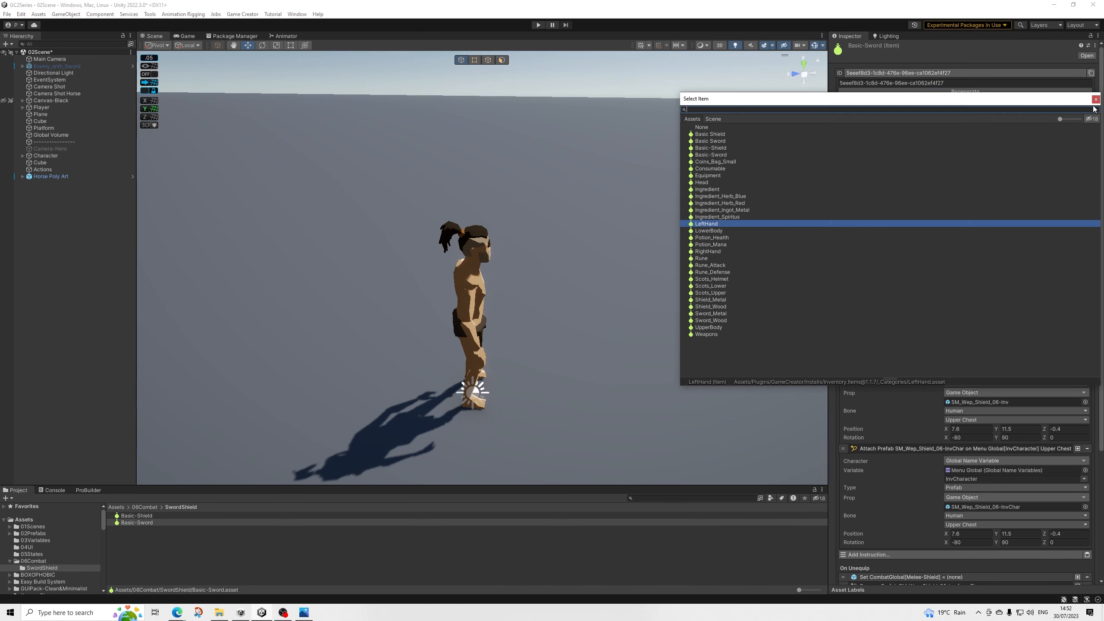
pyautogui.press('Down')
pyautogui.press('Down')
pyautogui.press('Down')
pyautogui.press('Down')
pyautogui.press('Down')
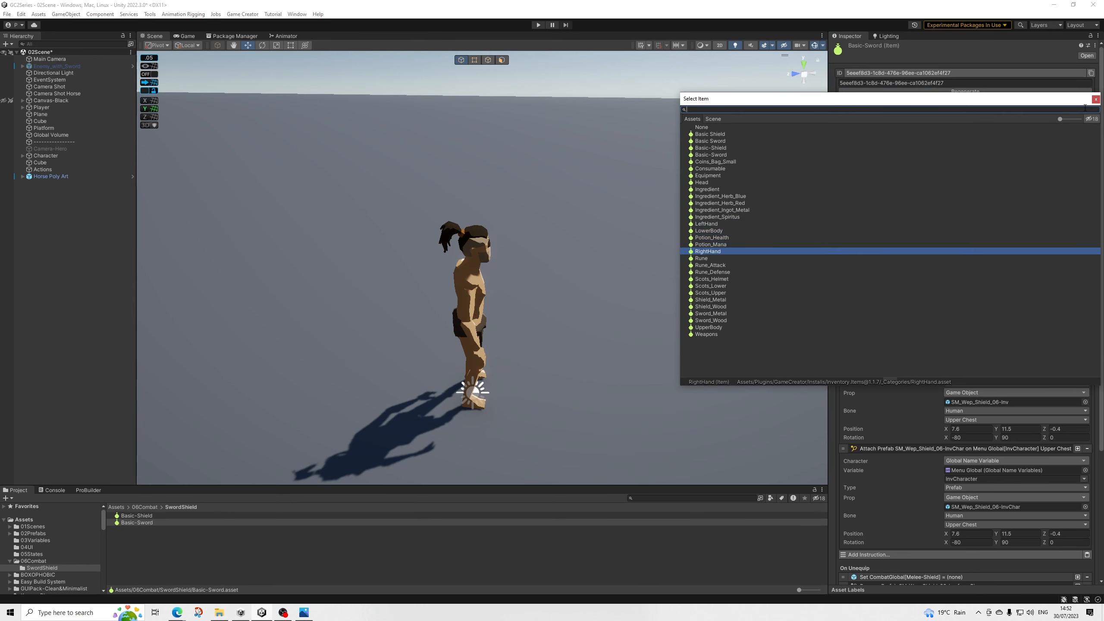
pyautogui.press('Up')
pyautogui.press('Return')
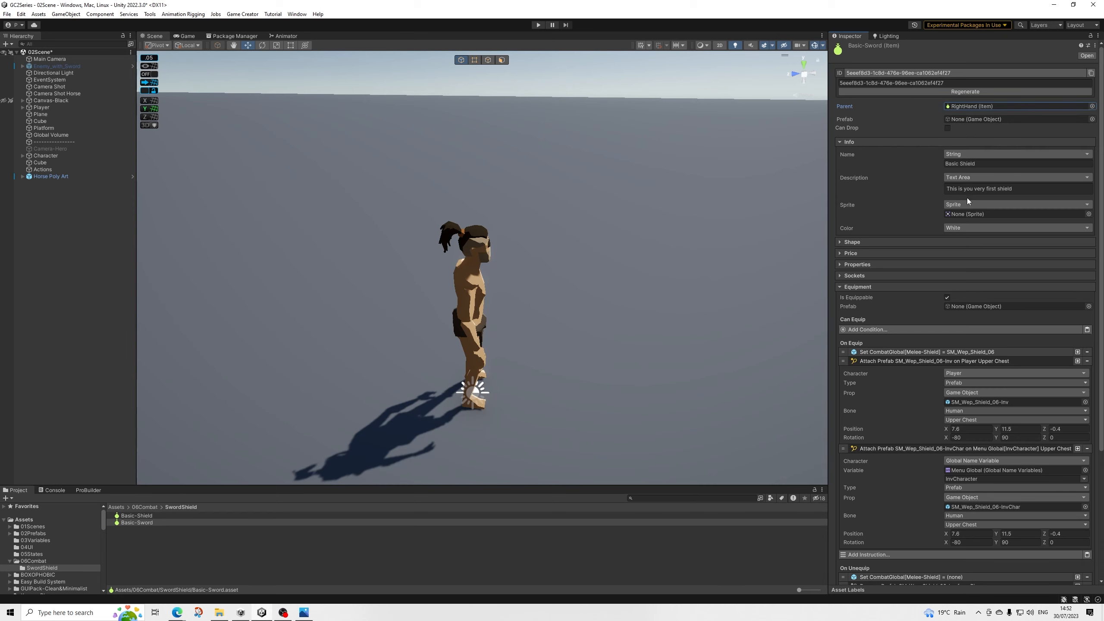
pyautogui.click(946, 296)
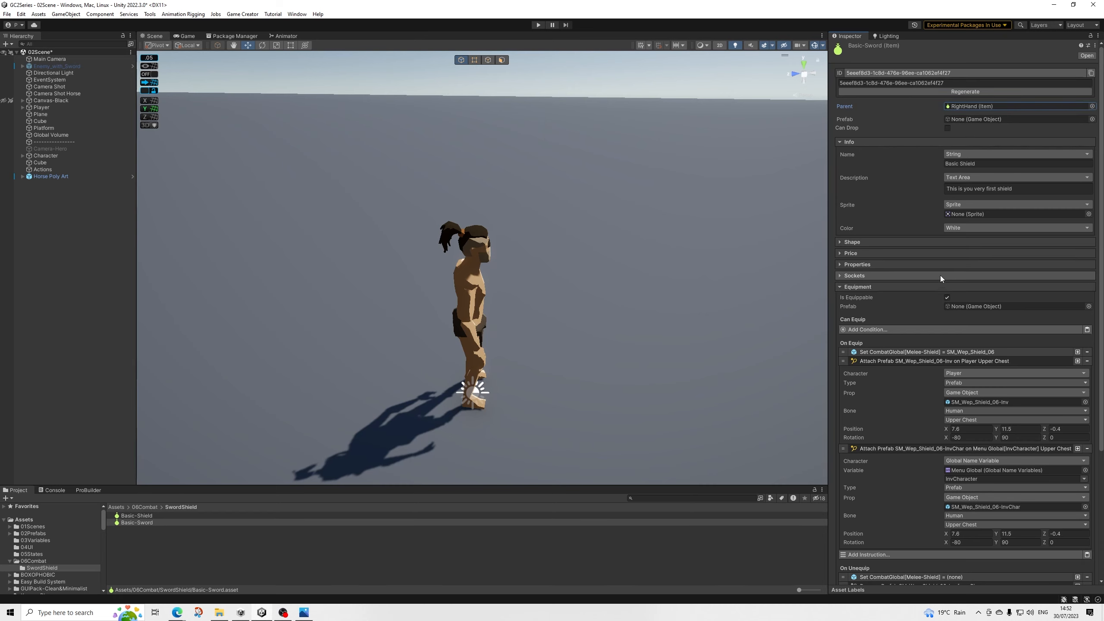
# Step: Set the Basic-Sword item's name to "Basic Sword" and its description to "This is you very first sword"
pyautogui.click(972, 164)
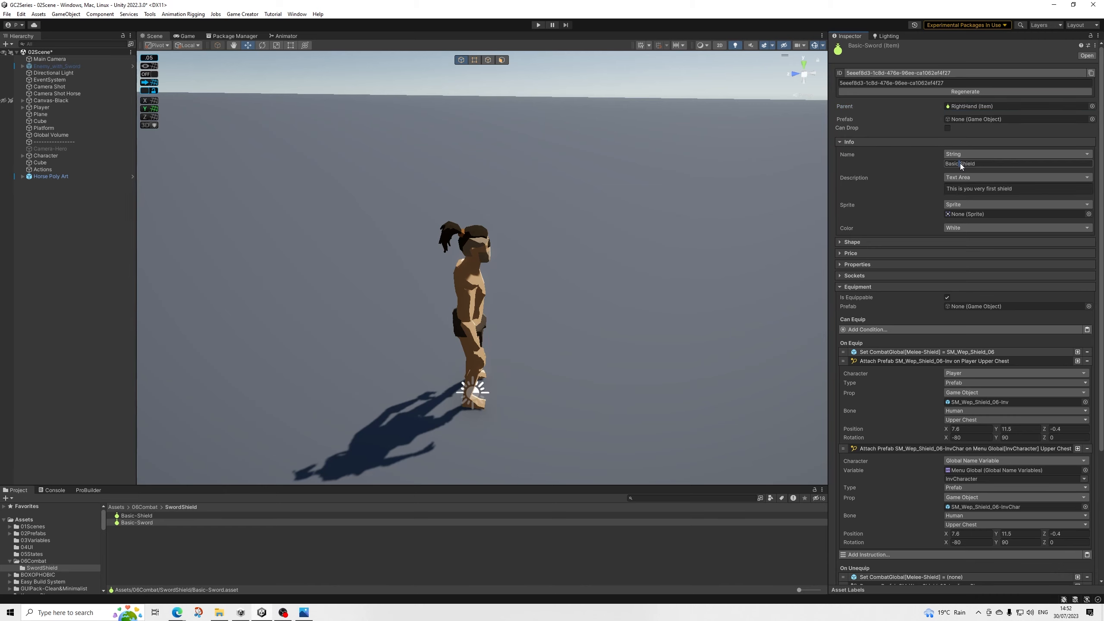
pyautogui.press('BackSpace')
pyautogui.press('BackSpace')
pyautogui.press('BackSpace')
pyautogui.press('BackSpace')
pyautogui.press('BackSpace')
pyautogui.press('BackSpace')
pyautogui.write('Sword')
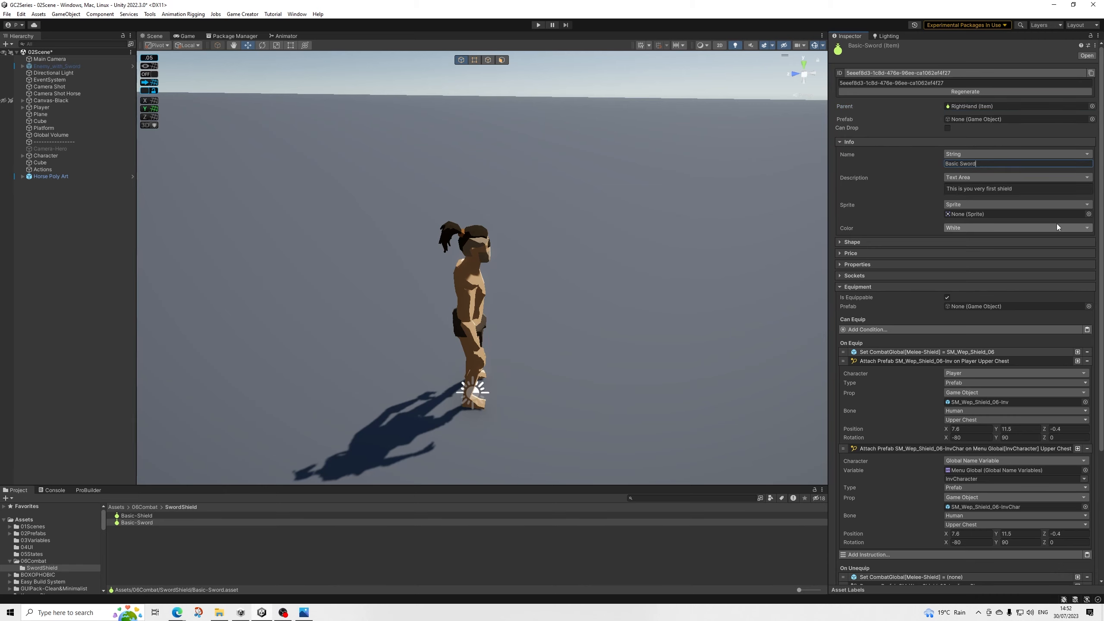
pyautogui.doubleClick(1002, 189)
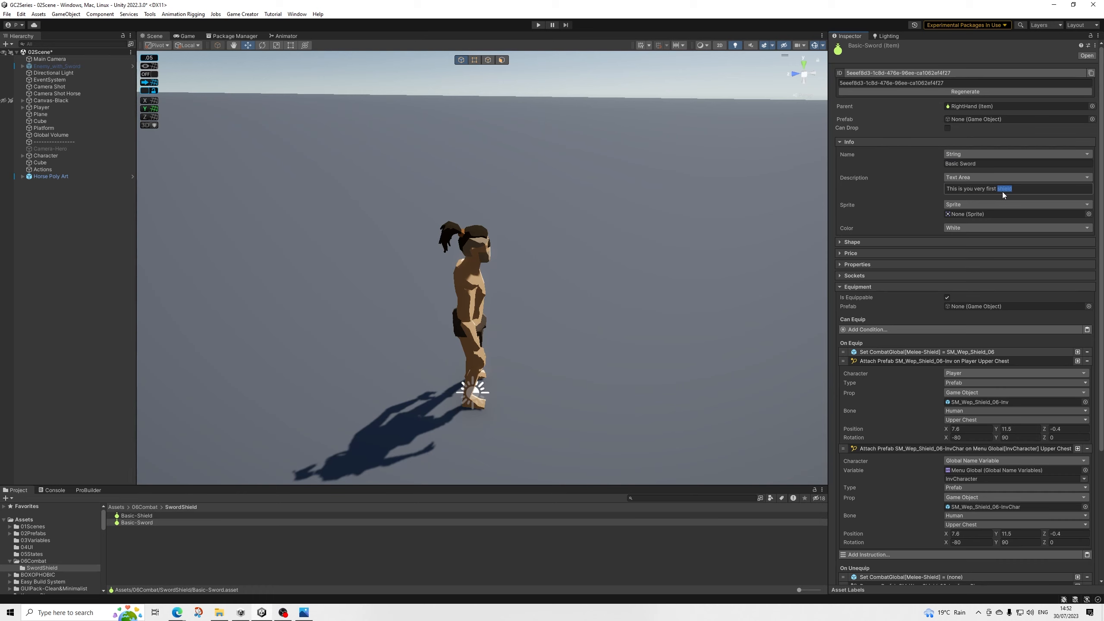
pyautogui.write('sword')
# Step: Select the Basic-Shield item and collapse the PolygonFantasyKingdom and Samples folders in the project's folder tree
pyautogui.scroll(-5, 40, 547)
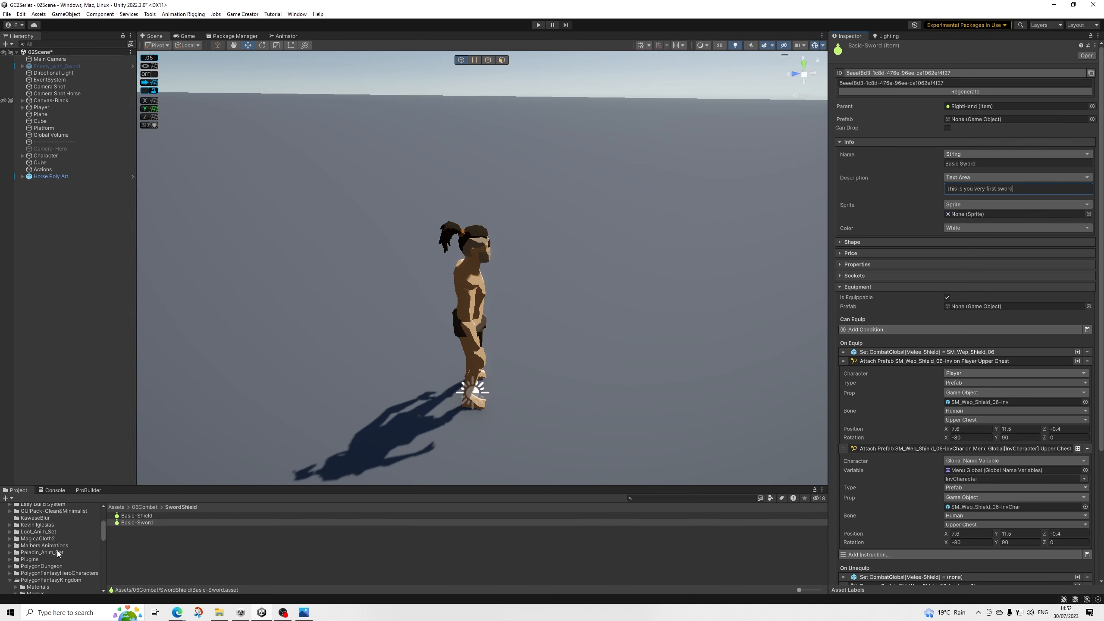
pyautogui.click(137, 515)
pyautogui.scroll(-4, 45, 547)
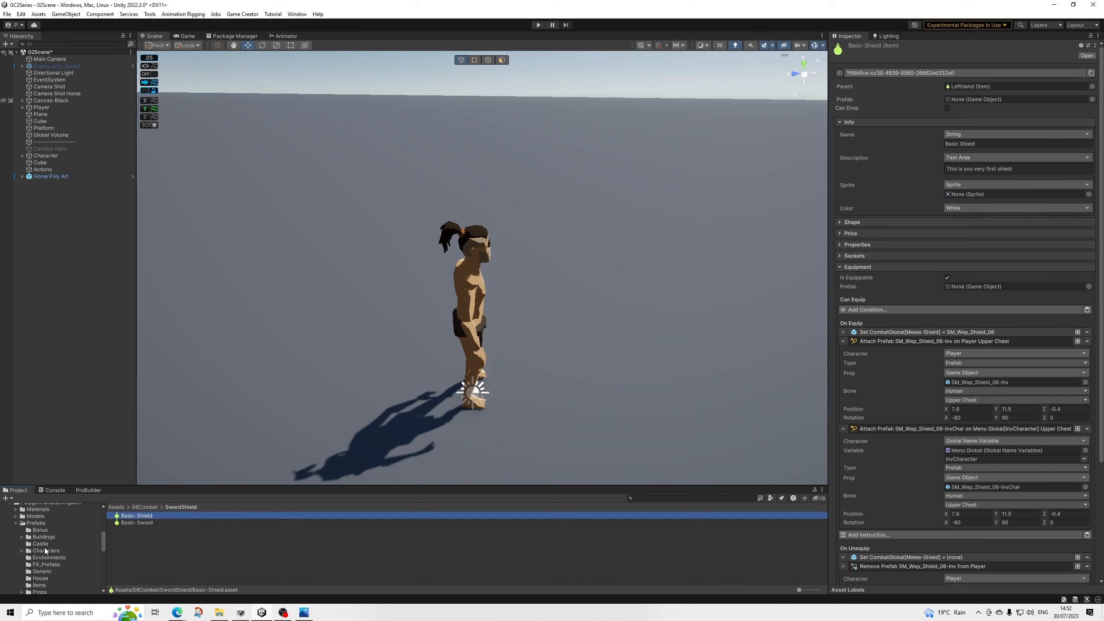
pyautogui.scroll(2, 46, 548)
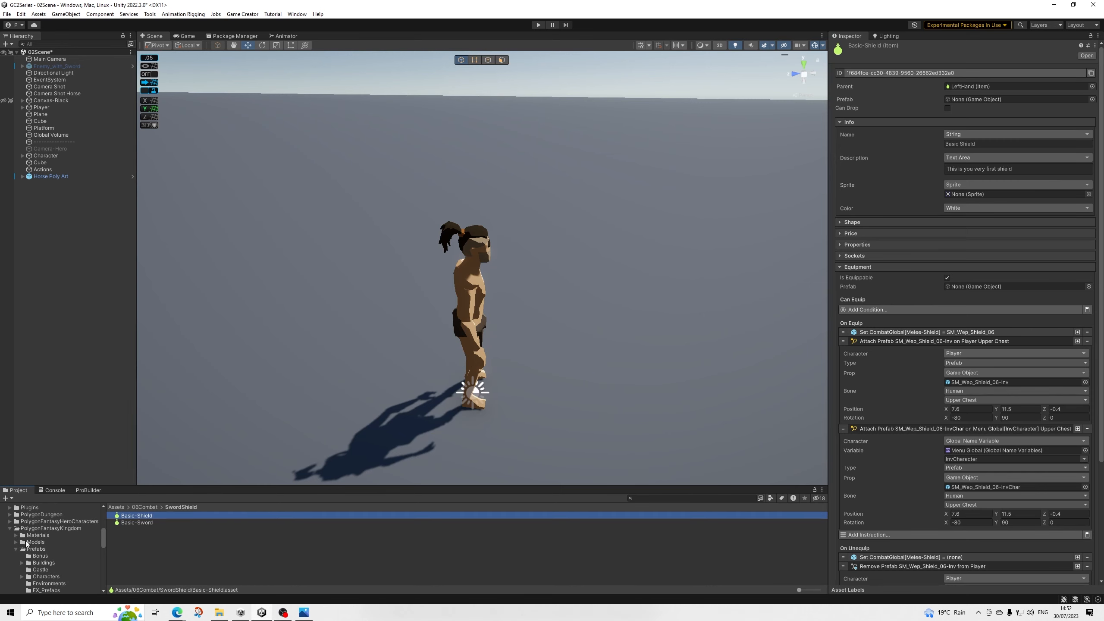
pyautogui.scroll(2, 28, 540)
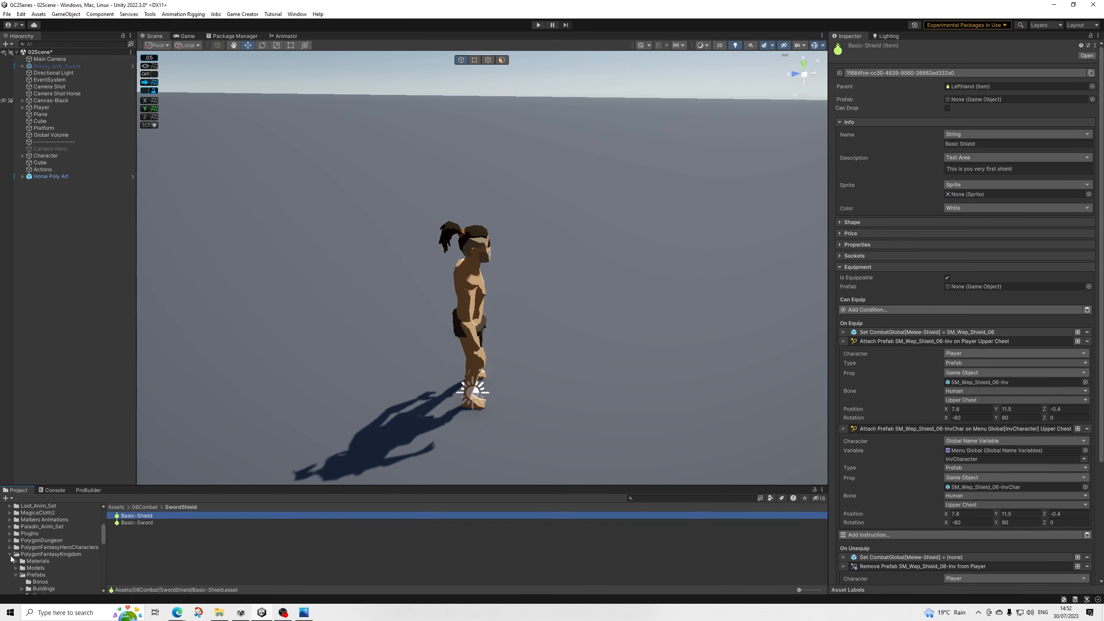
pyautogui.scroll(2, 17, 557)
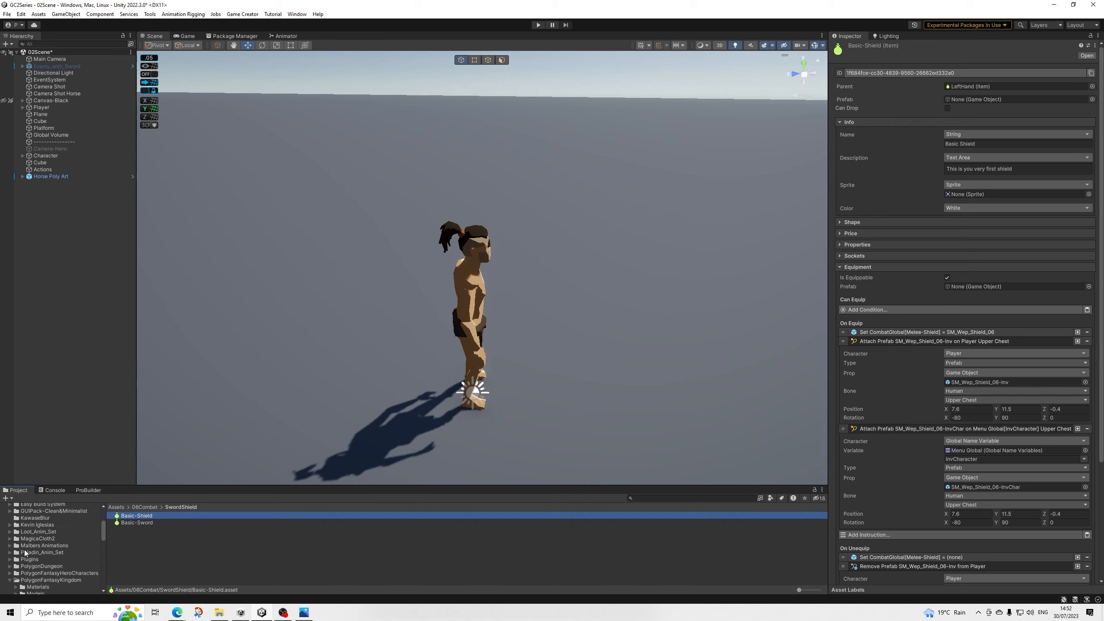
pyautogui.scroll(-2, 24, 555)
pyautogui.scroll(-2, 22, 552)
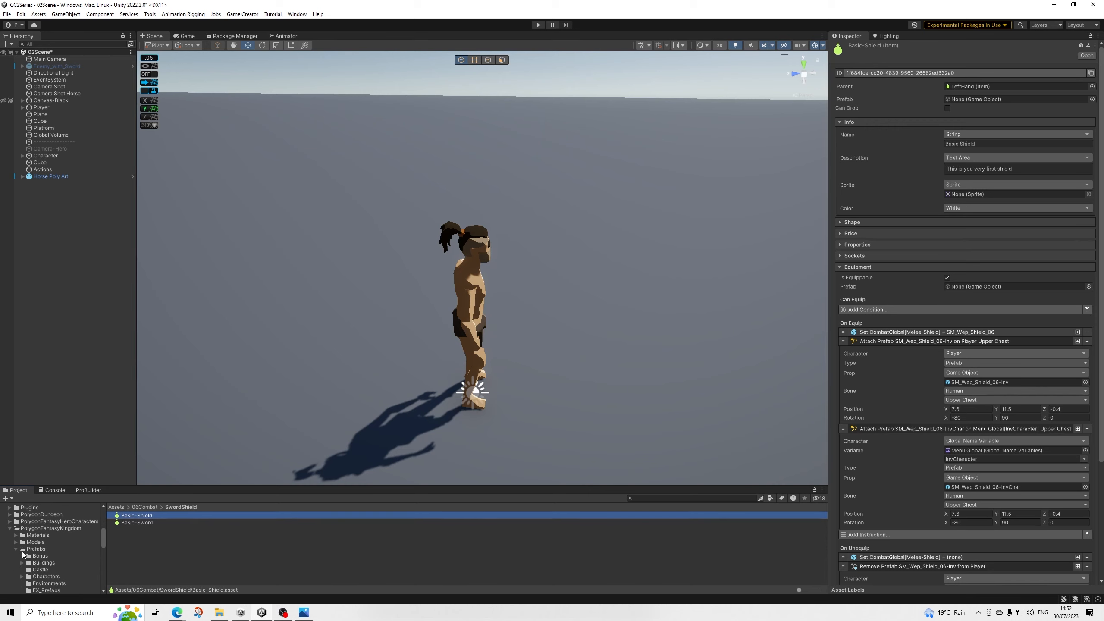
pyautogui.click(10, 528)
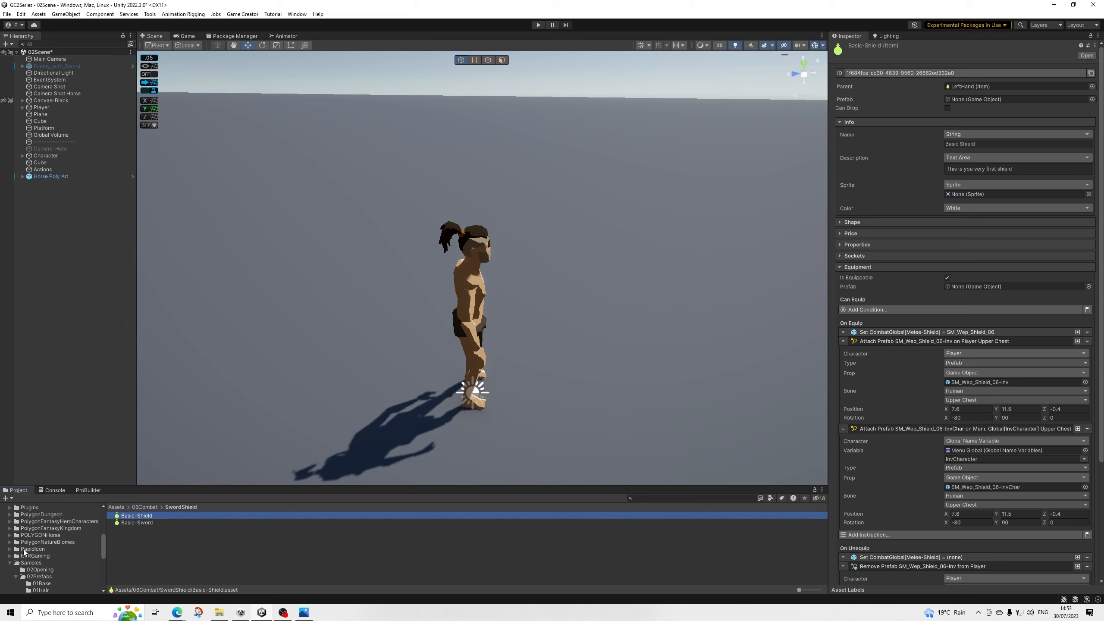
pyautogui.click(10, 563)
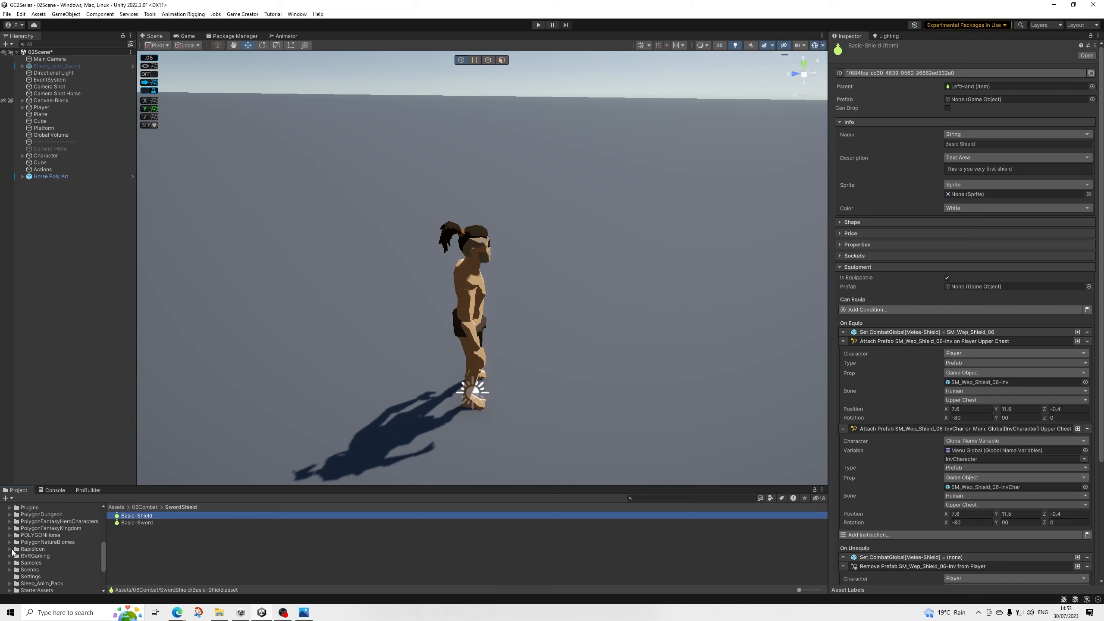
# Step: Expand the RapidIcon folder and open its Exports subfolder
pyautogui.click(12, 550)
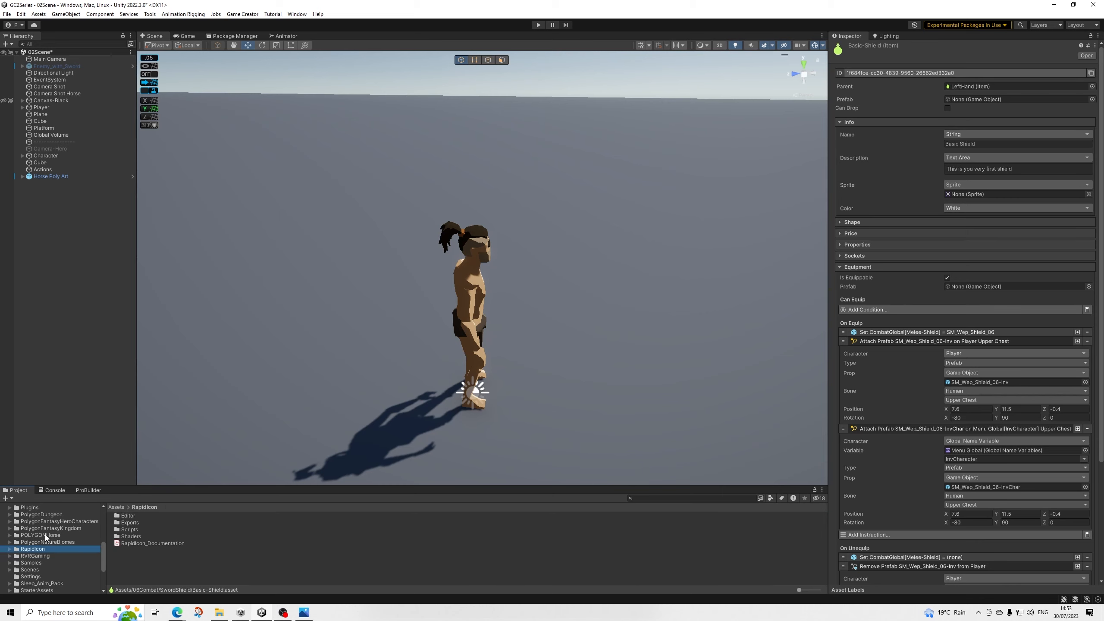
pyautogui.click(10, 549)
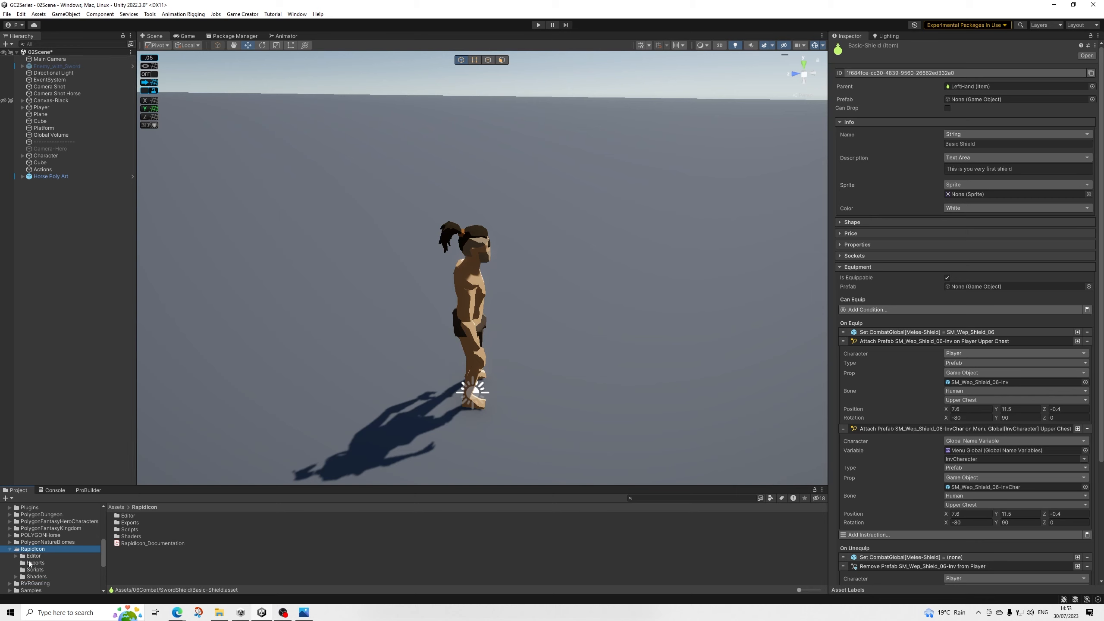
pyautogui.click(45, 562)
# Step: Try to assign the SM_Wep_Shield_06-InvChar icon from the Exports folder as the Basic-Shield item's sprite
pyautogui.scroll(-10, 160, 541)
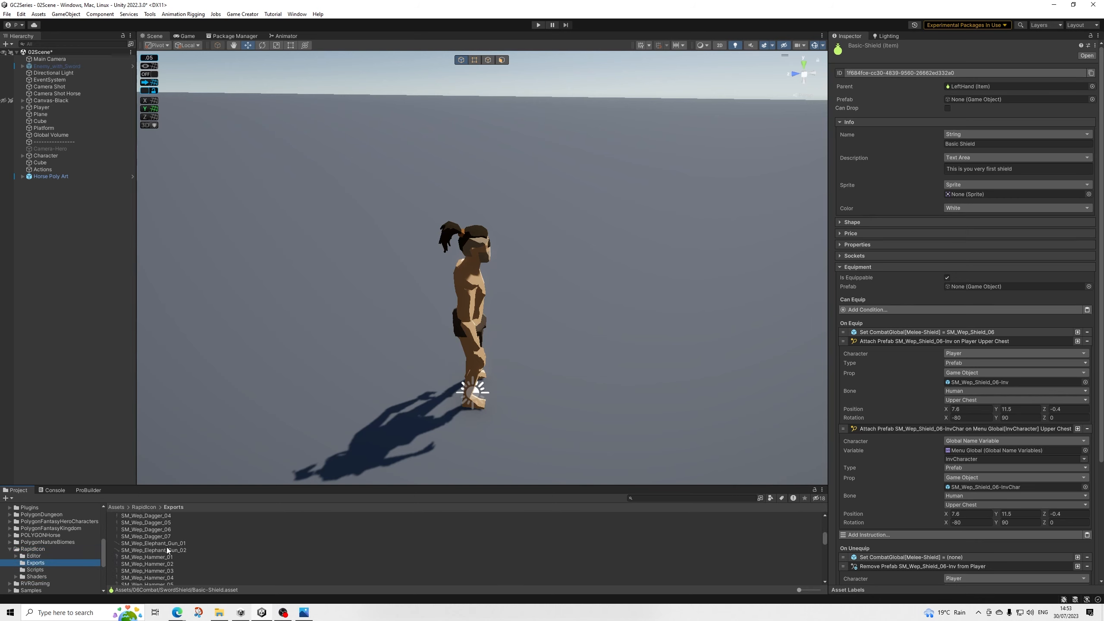
pyautogui.scroll(-10, 159, 549)
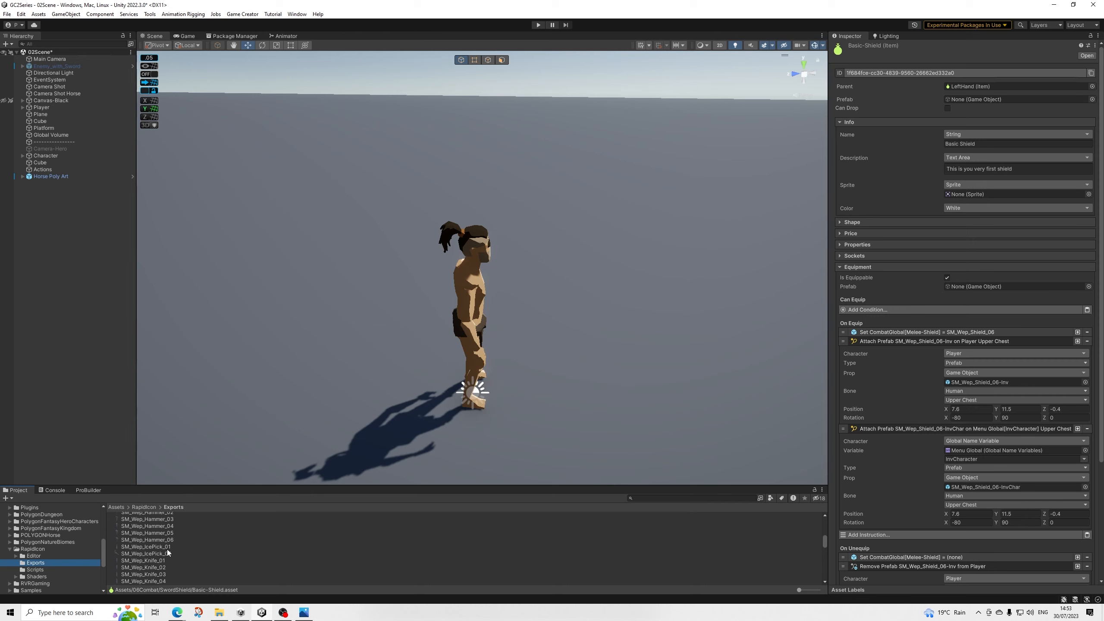
pyautogui.scroll(-2, 171, 570)
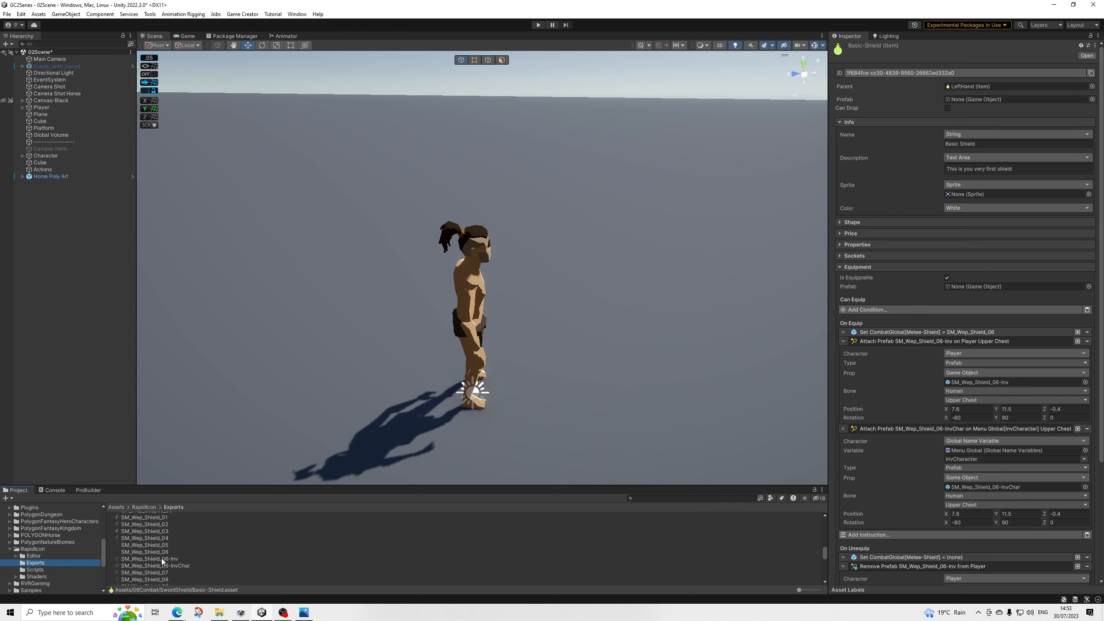
pyautogui.moveTo(163, 565); pyautogui.dragTo(973, 196)
# Step: Preview the SM_Wep_Shield_06-InvChar and SM_Wep_Shield_06 icon textures to compare their images
pyautogui.click(176, 579)
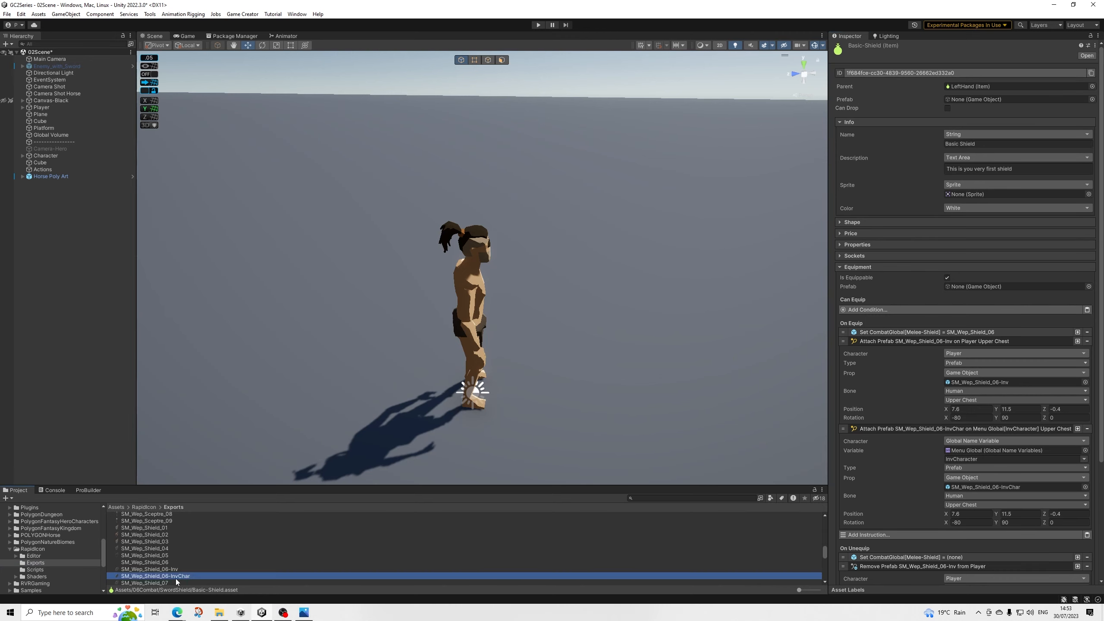
pyautogui.click(928, 589)
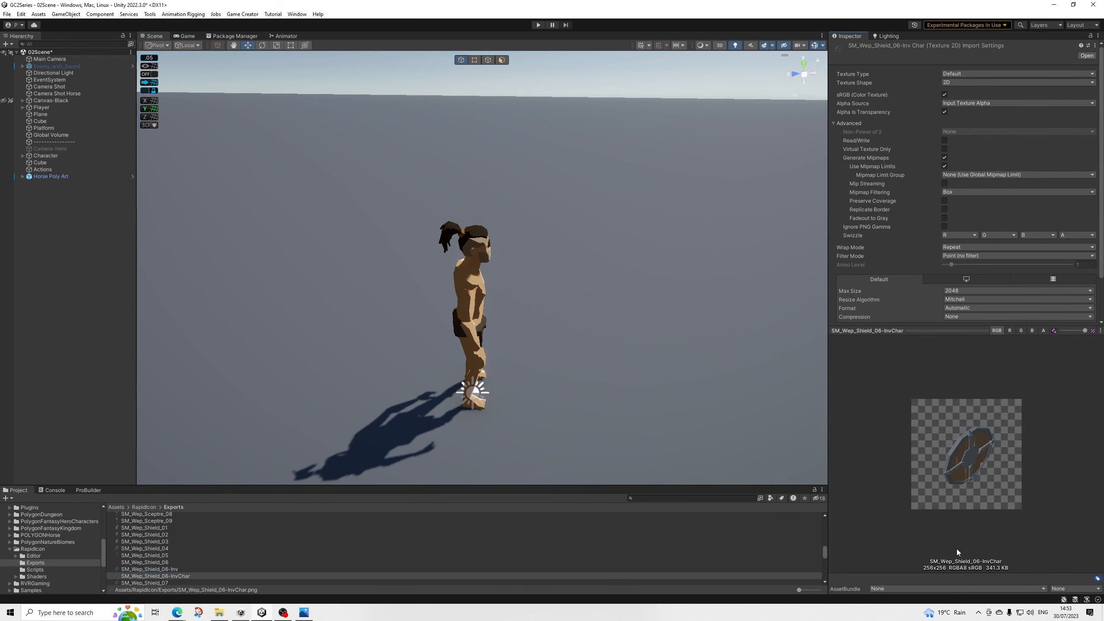
pyautogui.click(173, 562)
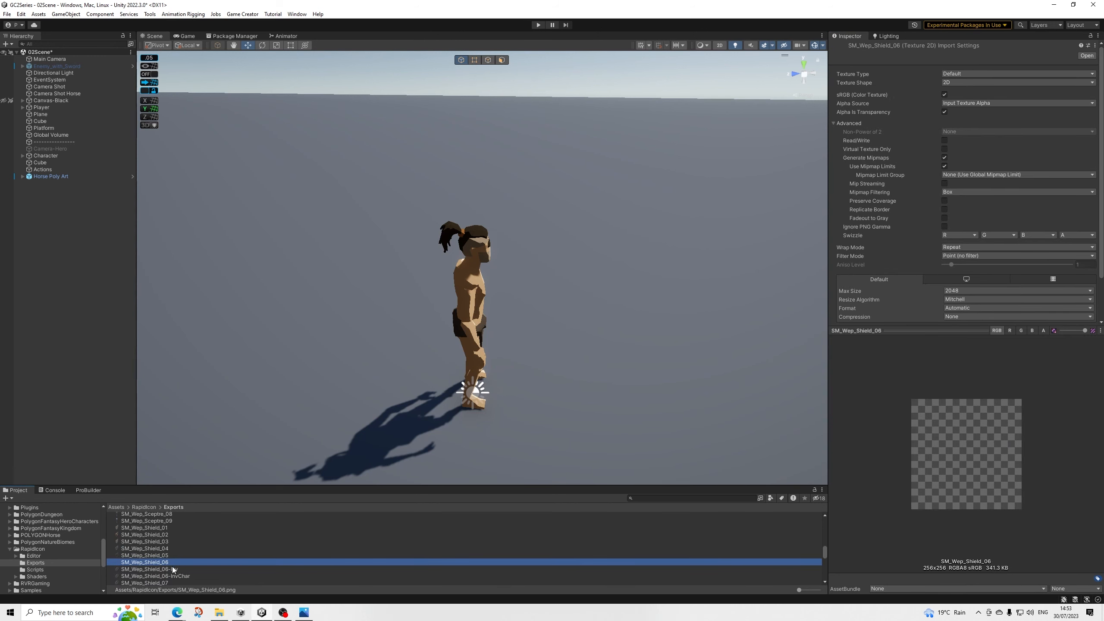
# Step: Open the Texture Type options for the SM_Wep_Shield_06-InvChar texture
pyautogui.click(168, 576)
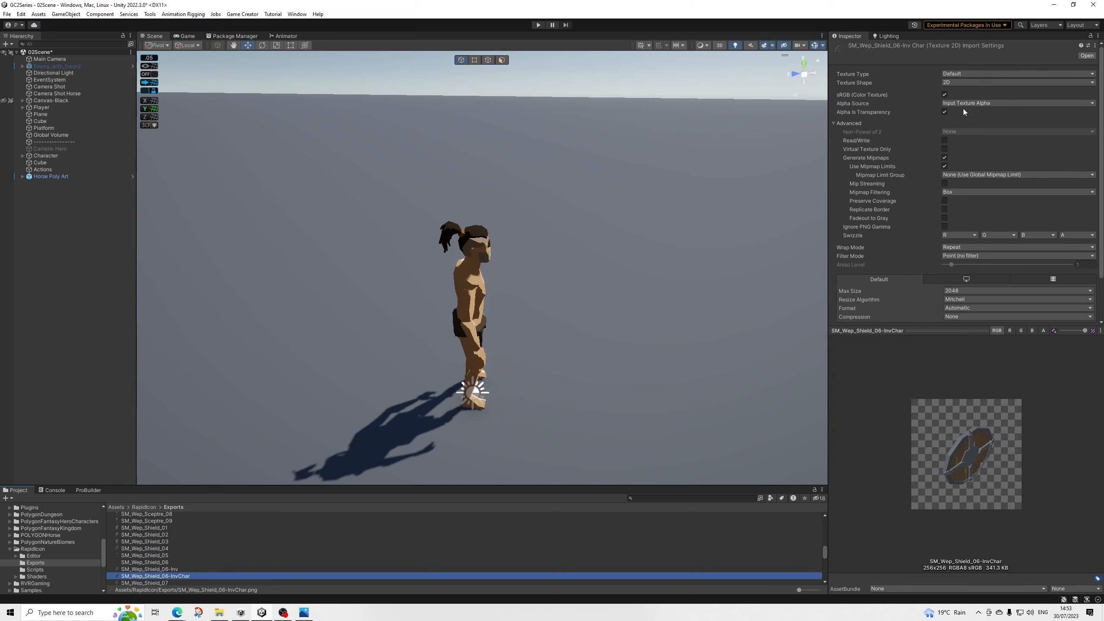
pyautogui.click(965, 75)
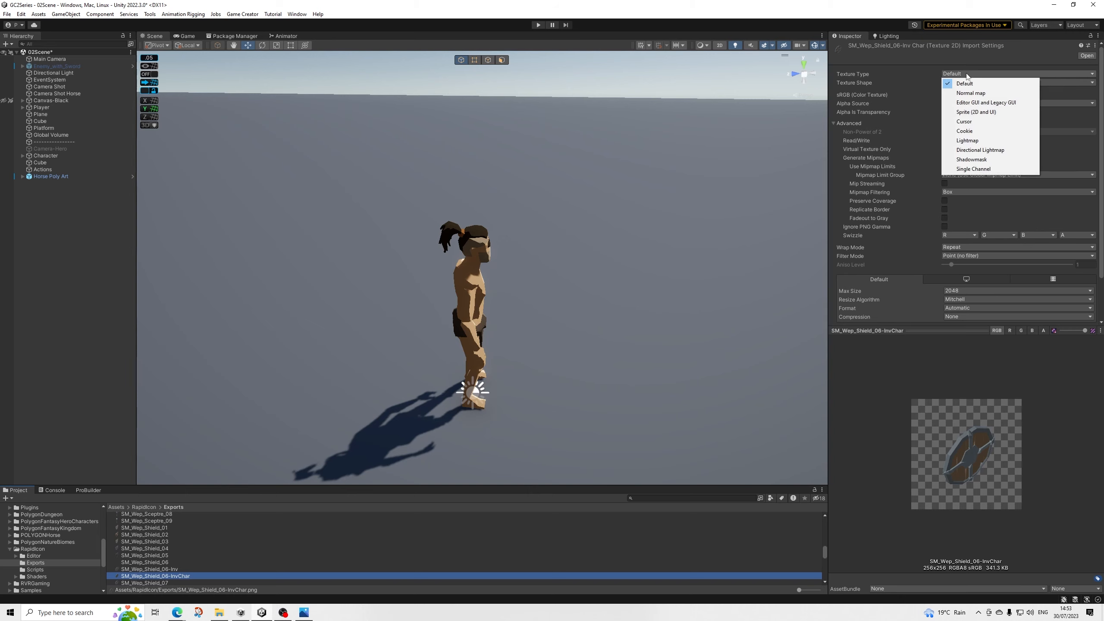
# Step: Import the SM_Wep_Shield_06-InvChar texture as Sprite (2D and UI) with a max size of 256 and apply the settings
pyautogui.click(976, 111)
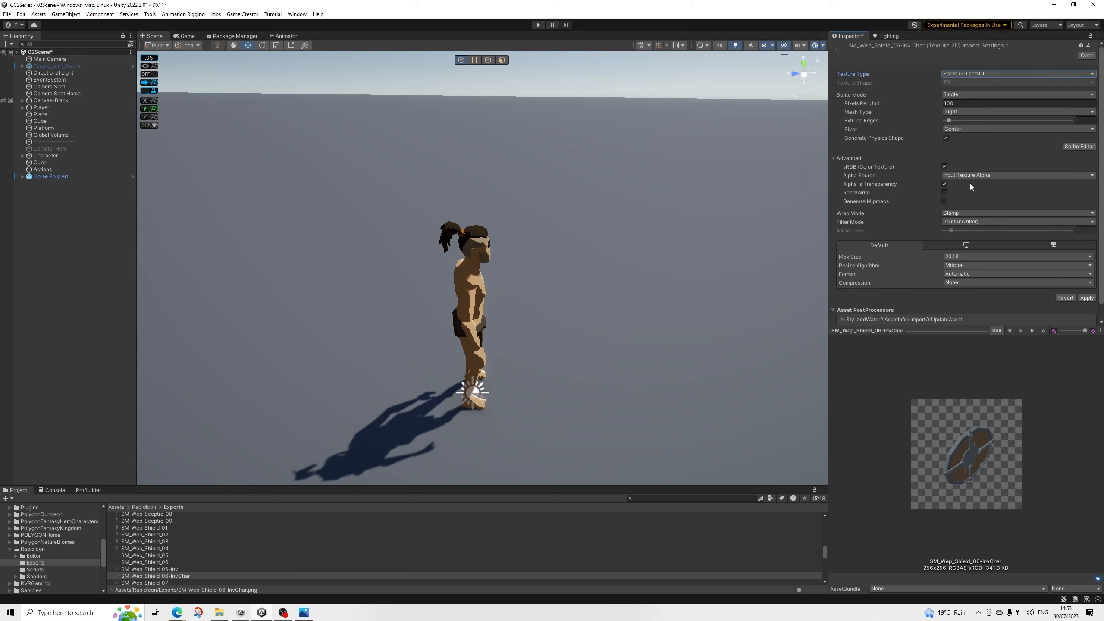
pyautogui.click(969, 257)
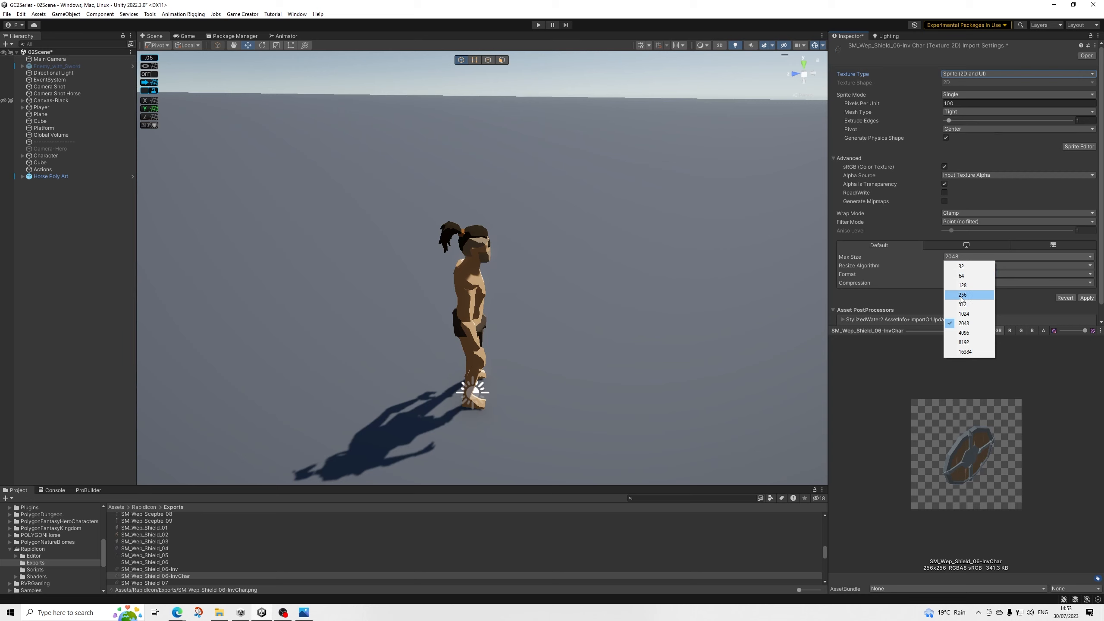
pyautogui.click(969, 295)
pyautogui.click(1086, 298)
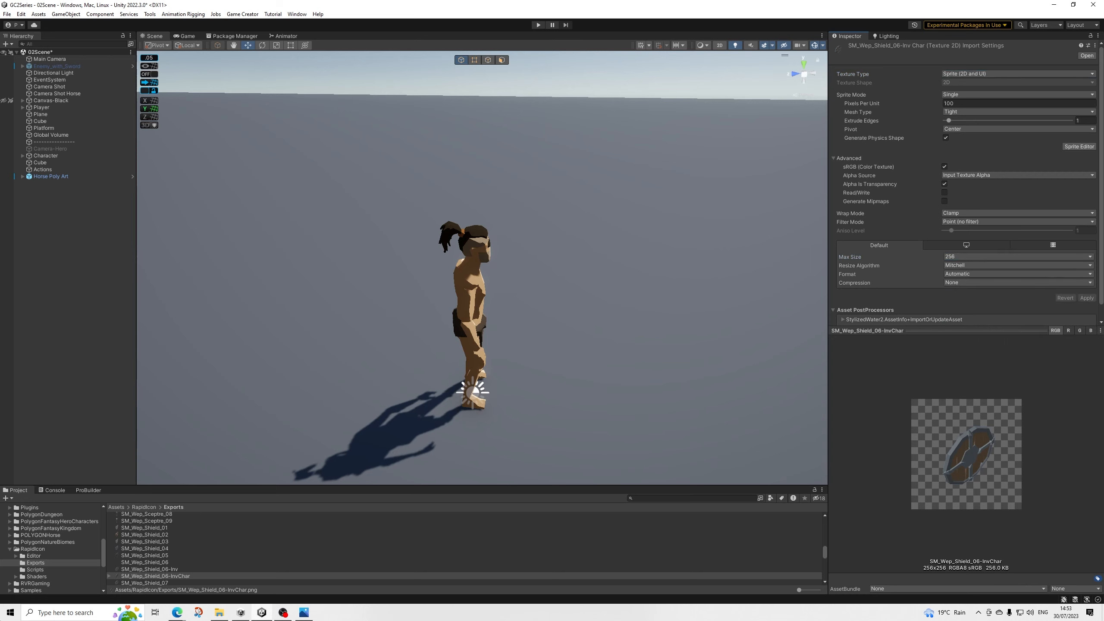
# Step: Set the SM_Wep_Sword_04-InvChar texture to Sprite (2D and UI) with a max size of 256 and apply the settings
pyautogui.scroll(-5, 176, 565)
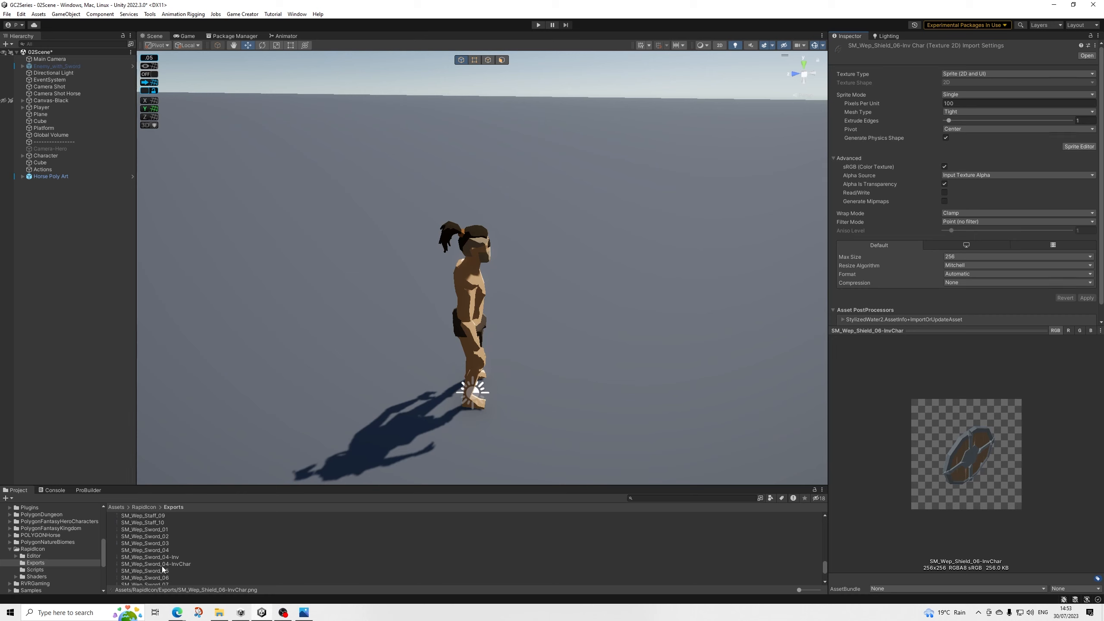
pyautogui.click(167, 565)
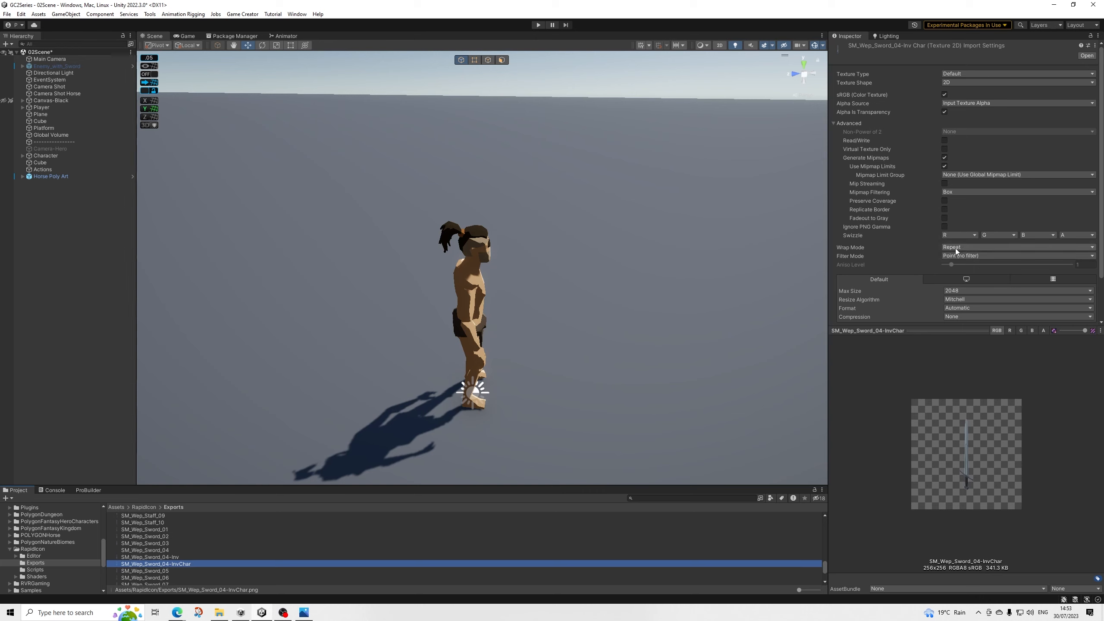
pyautogui.click(952, 74)
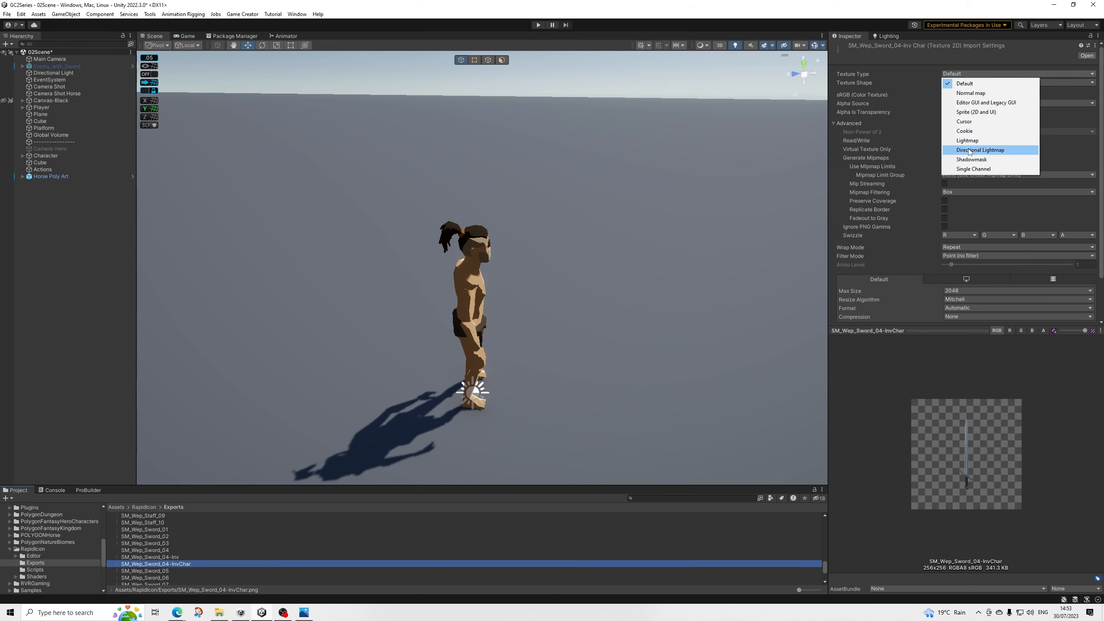
pyautogui.click(963, 111)
pyautogui.click(962, 256)
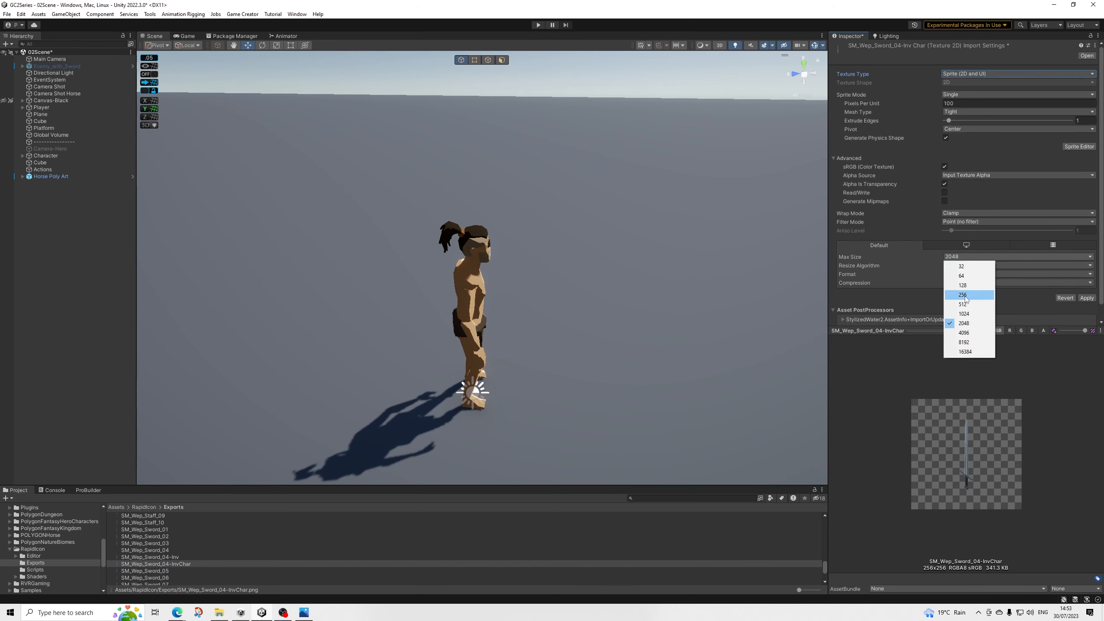
pyautogui.click(970, 291)
pyautogui.click(1086, 297)
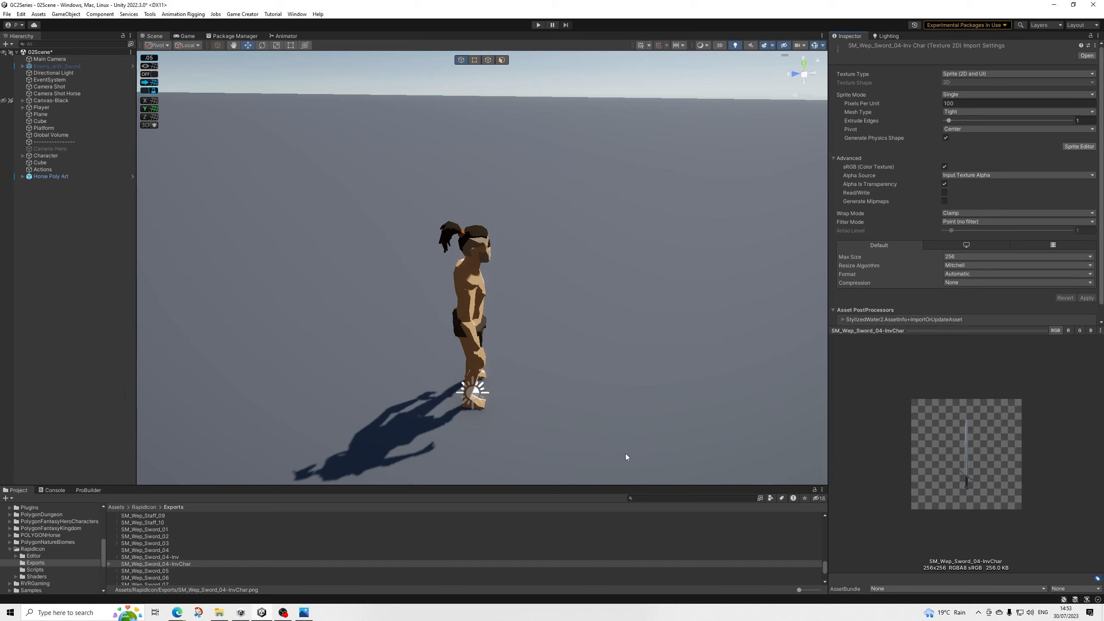
# Step: Open the SwordShield folder inside 06Combat in the project assets
pyautogui.scroll(10, 176, 554)
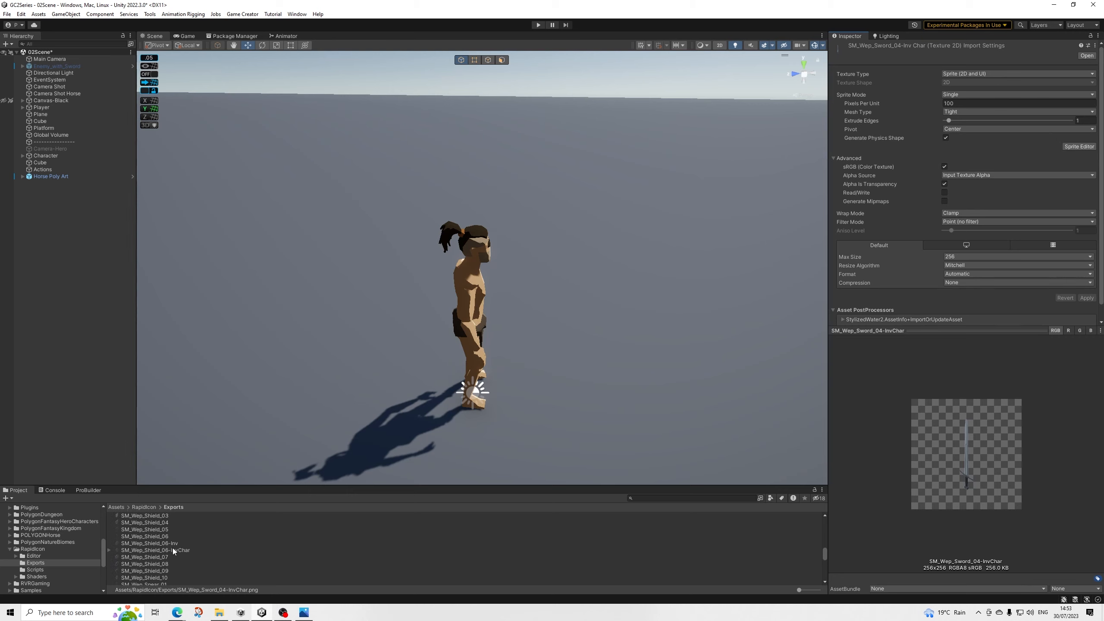
pyautogui.scroll(2, 36, 543)
pyautogui.scroll(4, 36, 548)
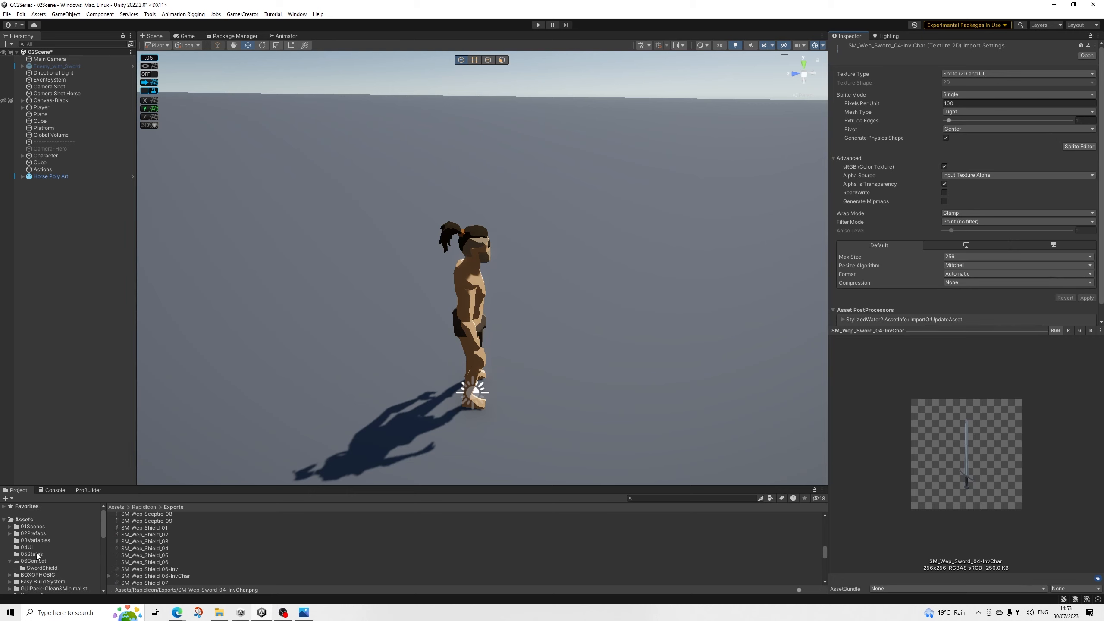
pyautogui.scroll(-3, 183, 548)
pyautogui.scroll(-2, 190, 542)
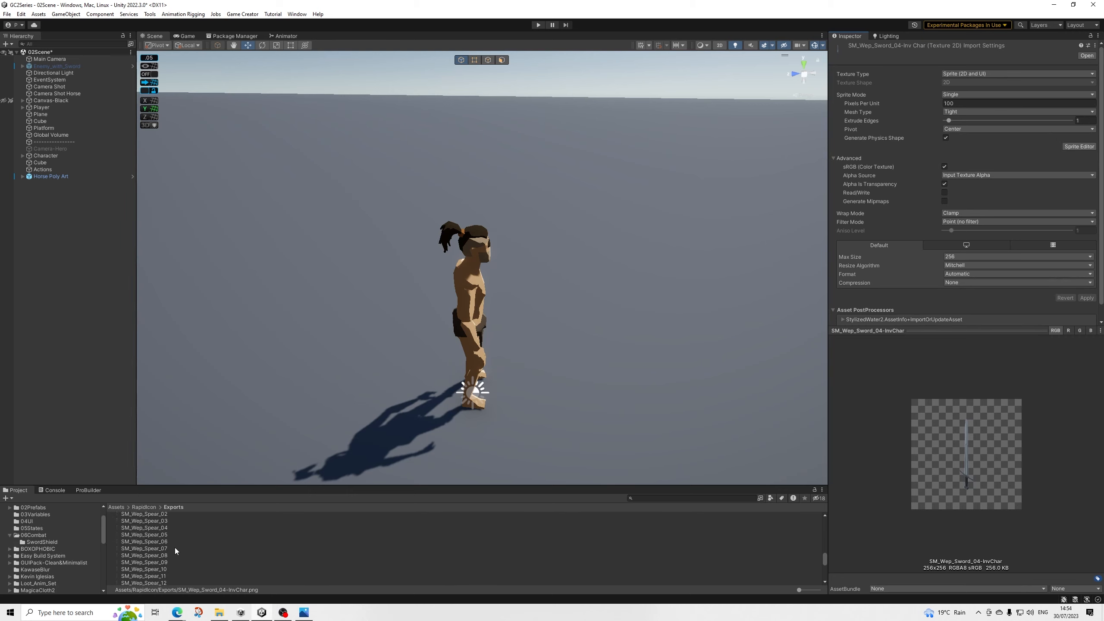
pyautogui.scroll(4, 133, 543)
pyautogui.scroll(2, 52, 535)
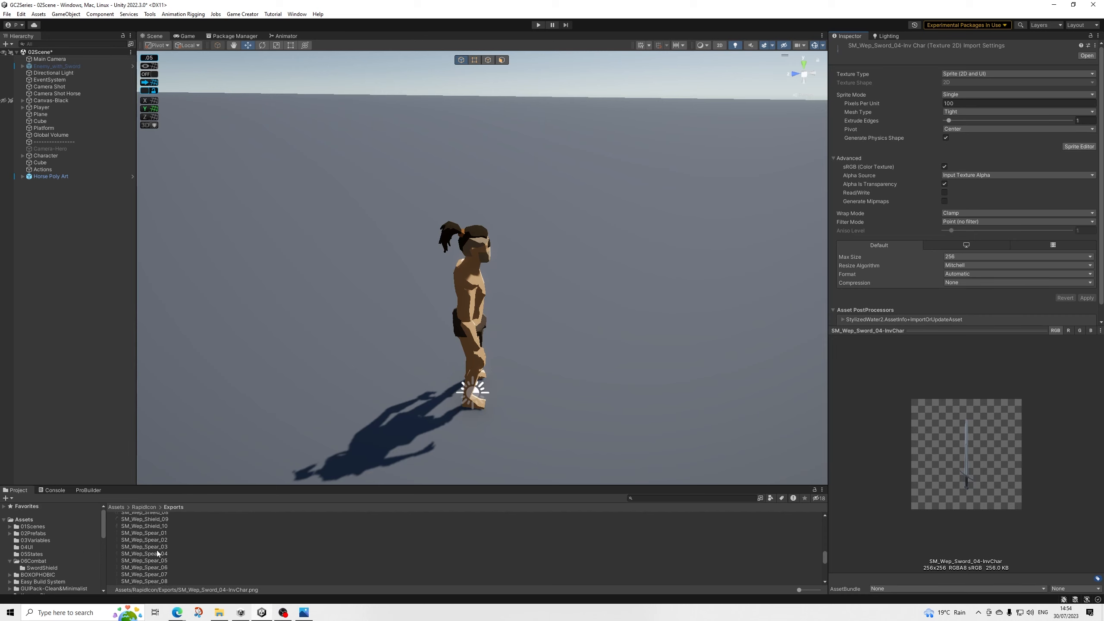
pyautogui.click(26, 569)
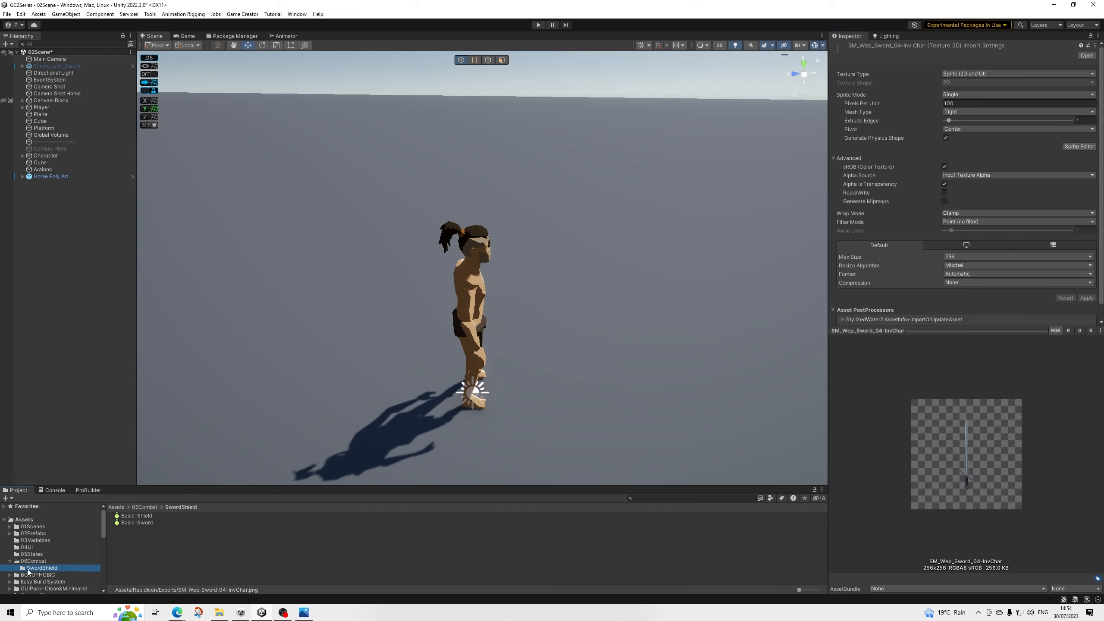
# Step: Assign the SM_Wep_Shield_06-InvChar sprite to the Basic-Shield item
pyautogui.click(136, 516)
pyautogui.click(1089, 194)
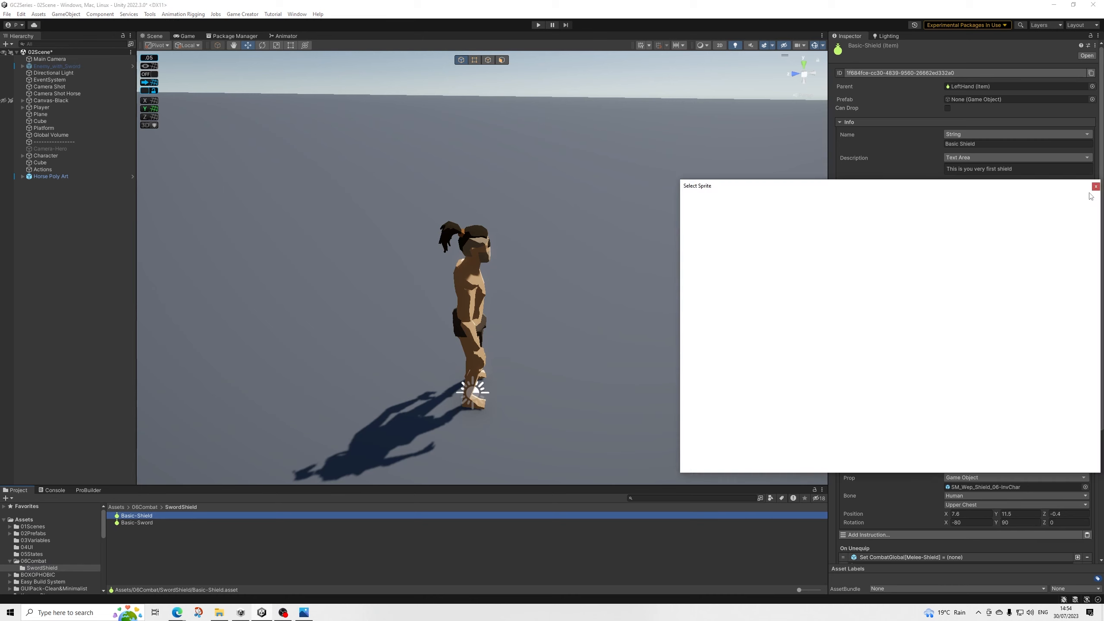
pyautogui.write('SM_')
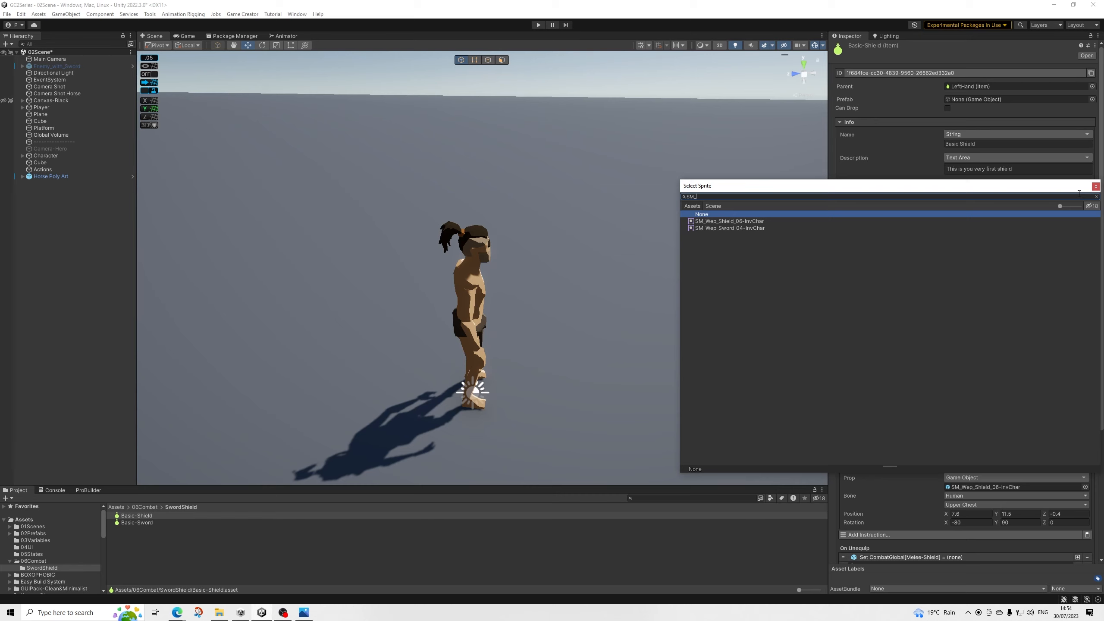
pyautogui.press('Down')
pyautogui.press('Return')
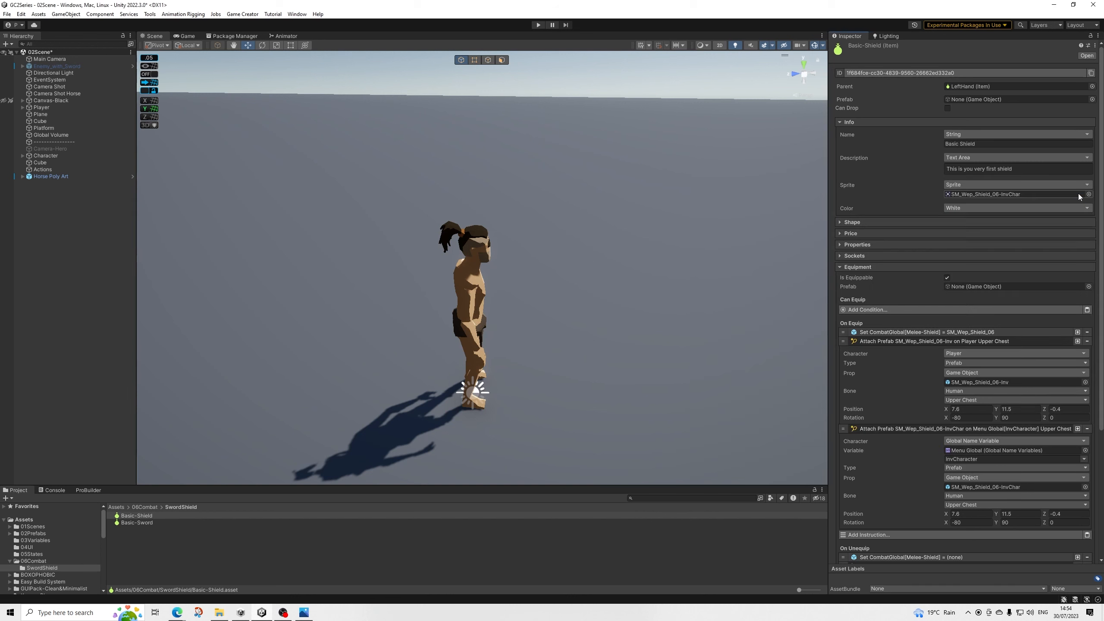
# Step: Assign the SM_Wep_Sword_04-InvChar sprite to the Basic-Sword item
pyautogui.click(143, 522)
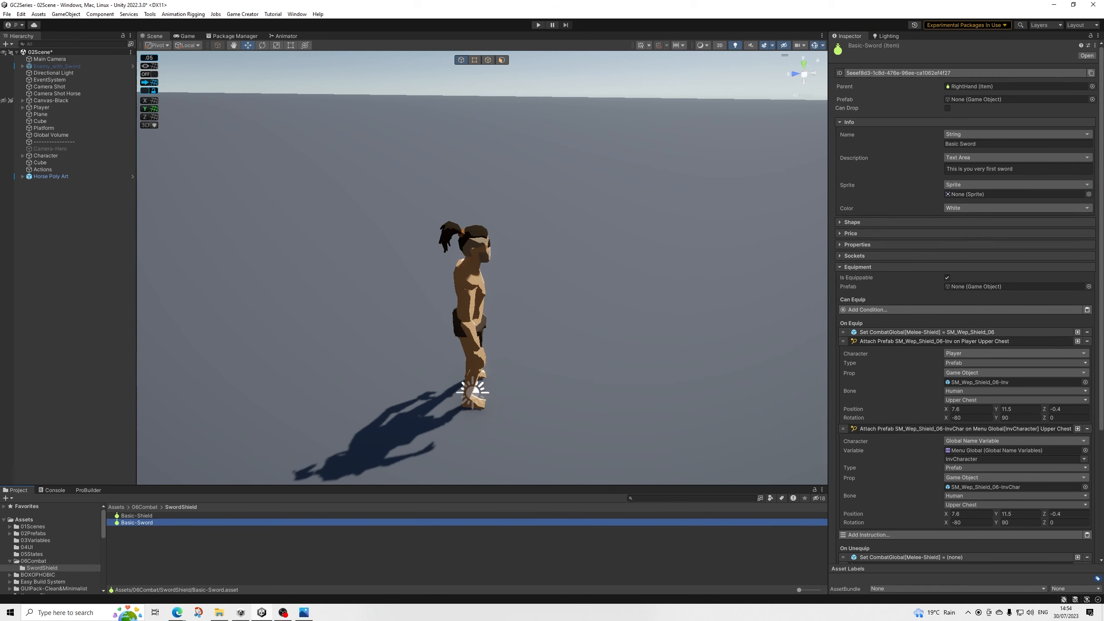
pyautogui.click(1088, 195)
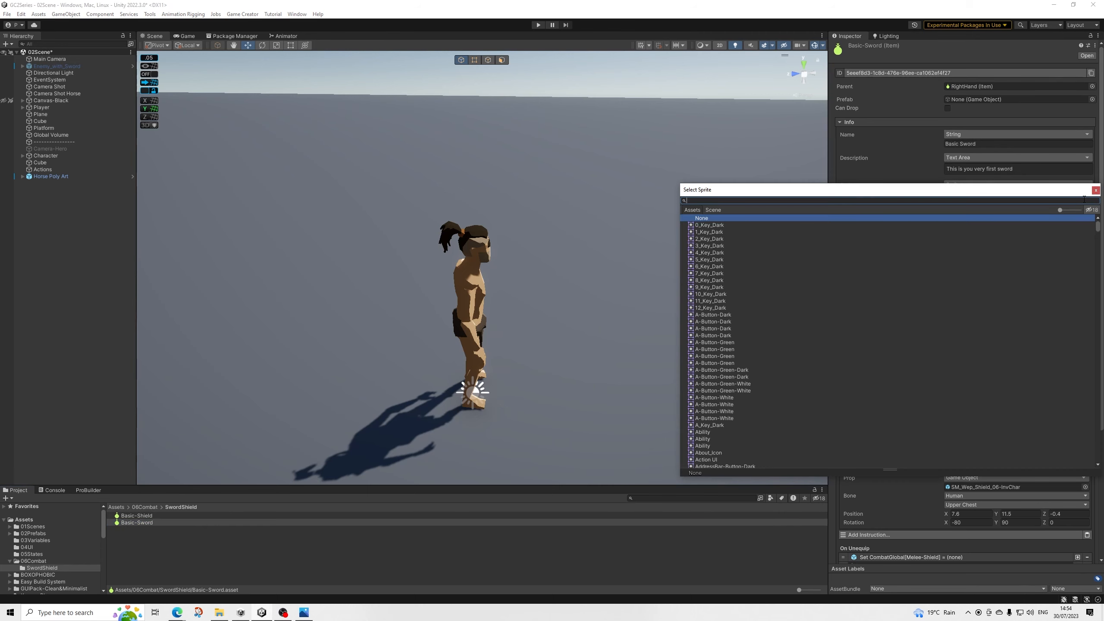
pyautogui.write('SM_')
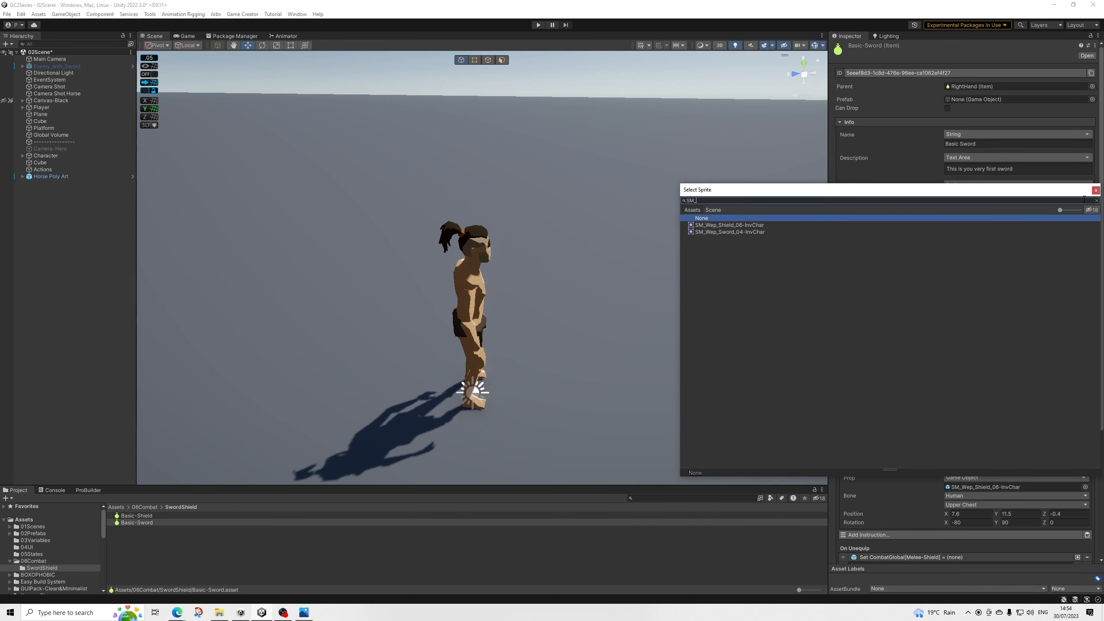
pyautogui.press('Down')
pyautogui.press('Down')
pyautogui.press('Return')
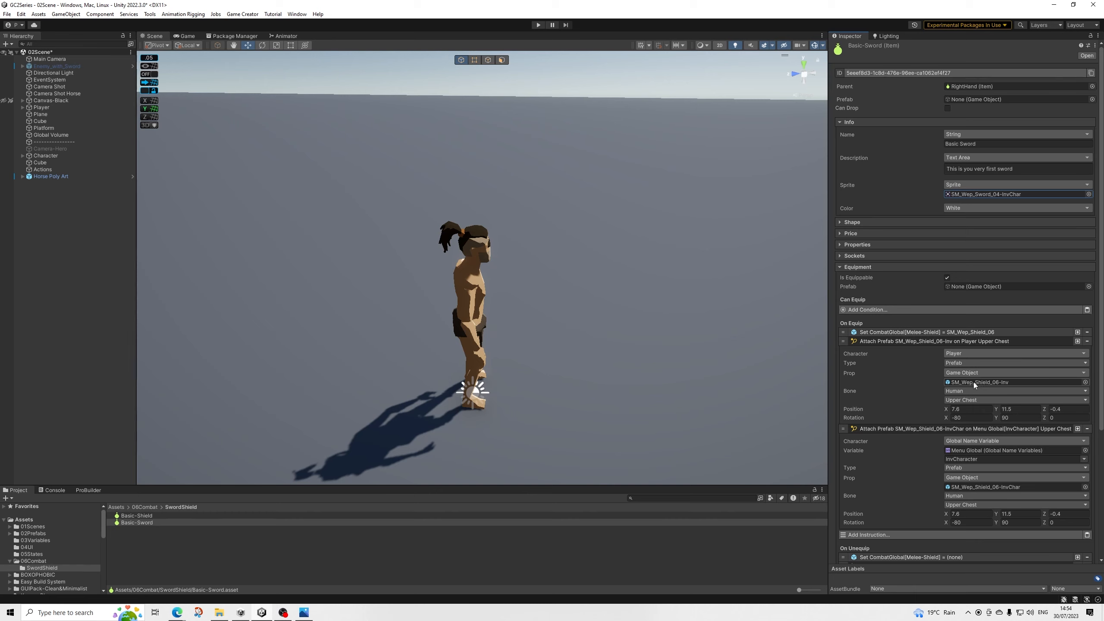
# Step: Make Basic-Sword's On Equip variable instruction set Melee-Weapon to the SM_Wep_Sword_04 prefab
pyautogui.click(950, 331)
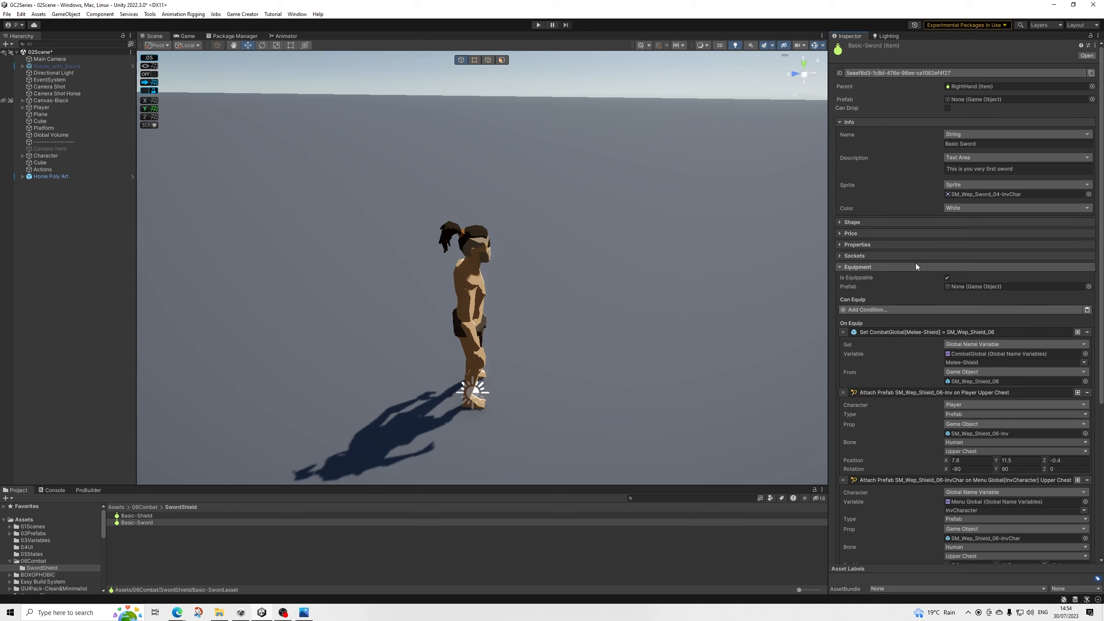
pyautogui.click(1083, 363)
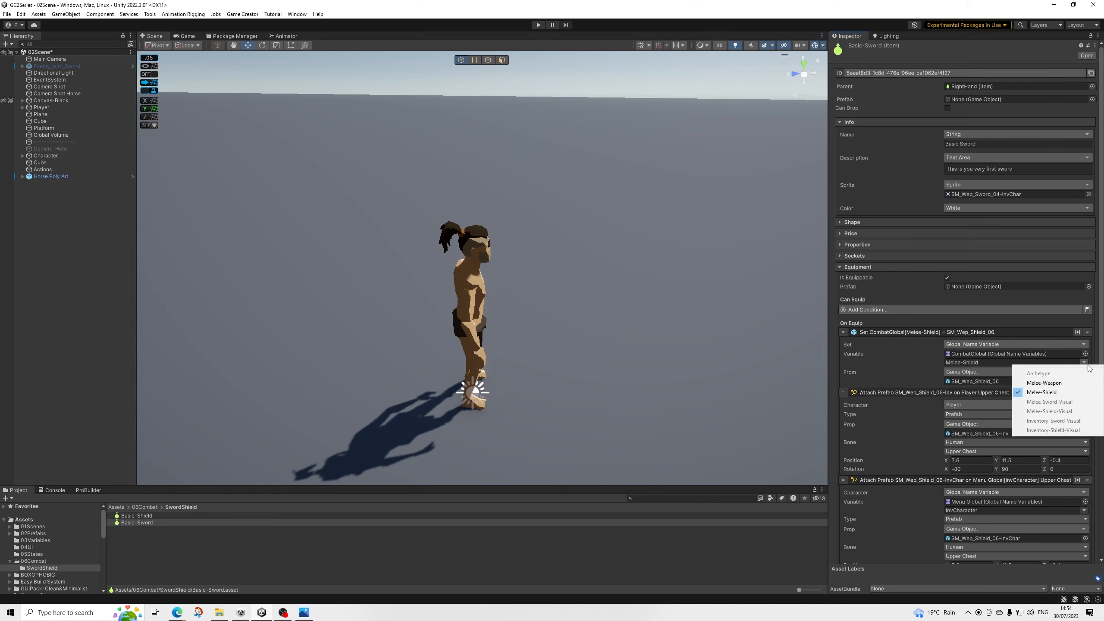
pyautogui.click(1051, 384)
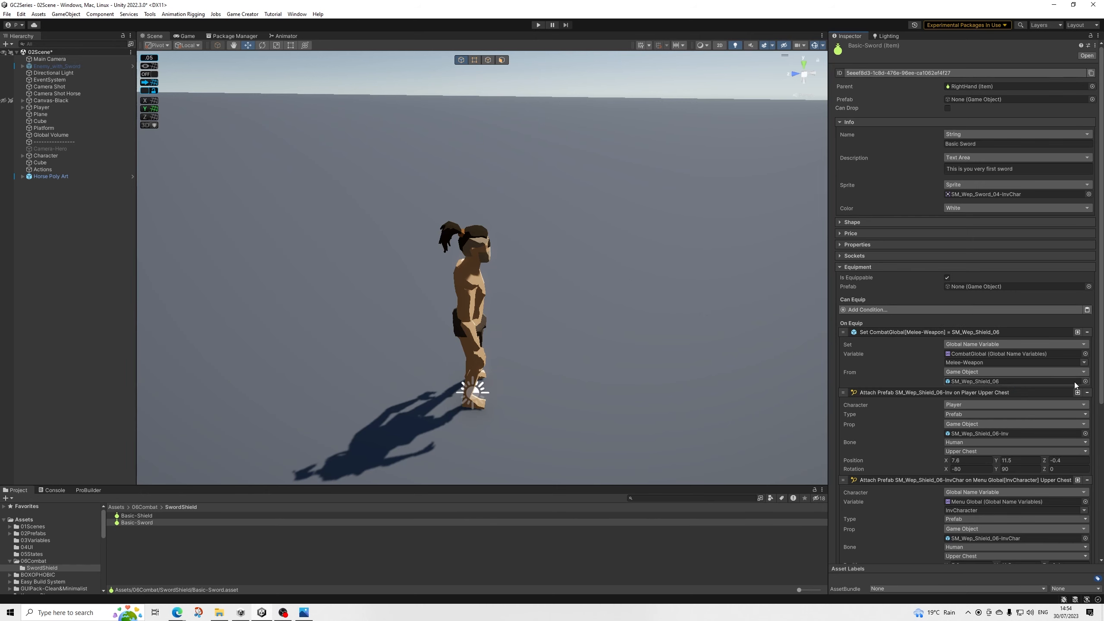
pyautogui.click(1047, 382)
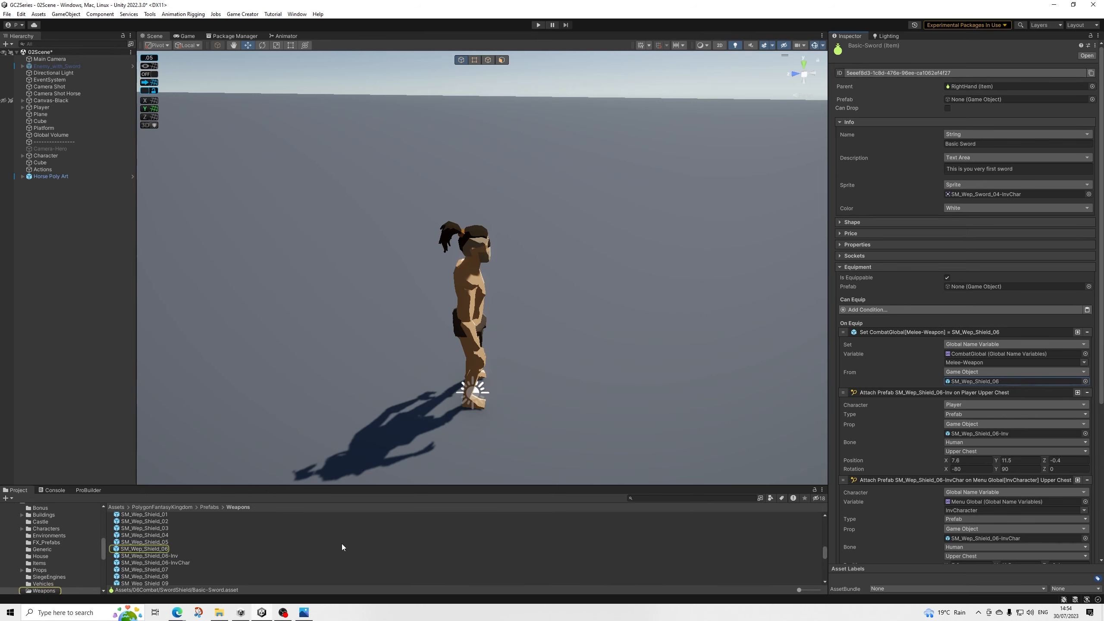
pyautogui.scroll(-8, 154, 557)
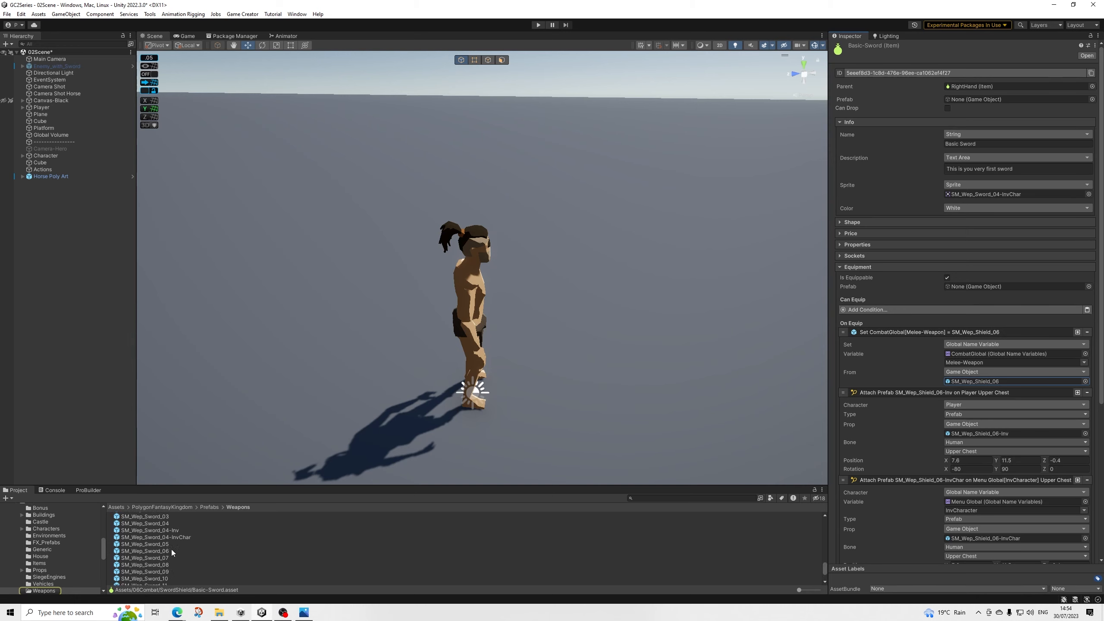
pyautogui.moveTo(165, 550); pyautogui.dragTo(967, 382)
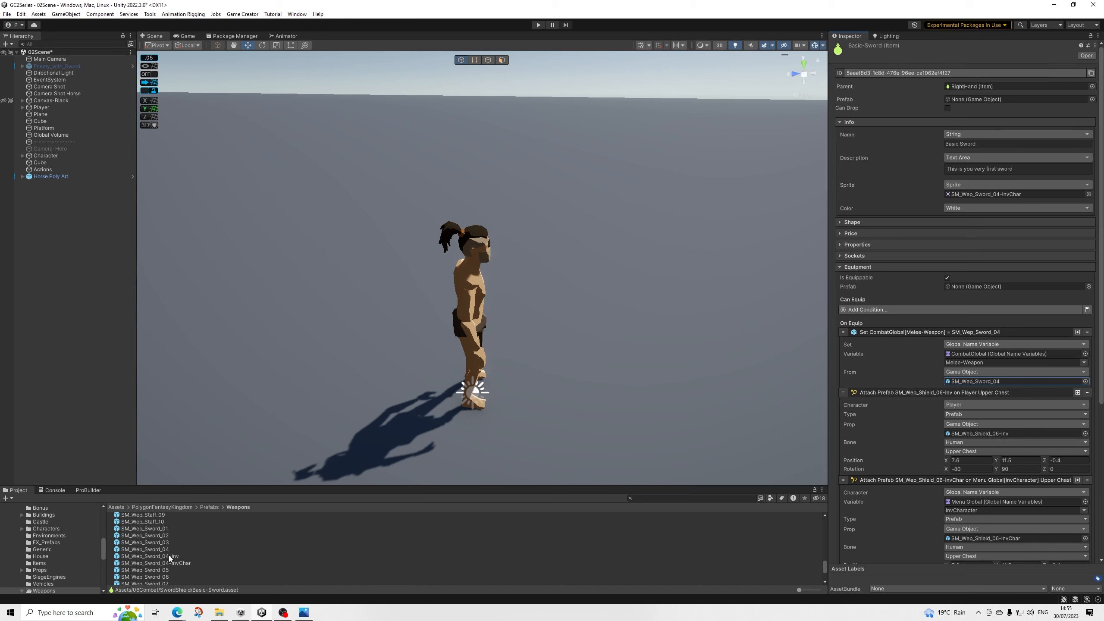
# Step: Replace the On Equip attach props with SM_Wep_Sword_04-Inv for the Player and SM_Wep_Sword_04-InvChar for InvCharacter
pyautogui.moveTo(169, 556); pyautogui.dragTo(997, 434)
pyautogui.scroll(-3, 961, 463)
pyautogui.moveTo(183, 567); pyautogui.dragTo(987, 469)
# Step: Replace the On Unequip remove props with SM_Wep_Sword_04-Inv for the Player and SM_Wep_Sword_04-InvChar for InvCharacter
pyautogui.scroll(-4, 983, 470)
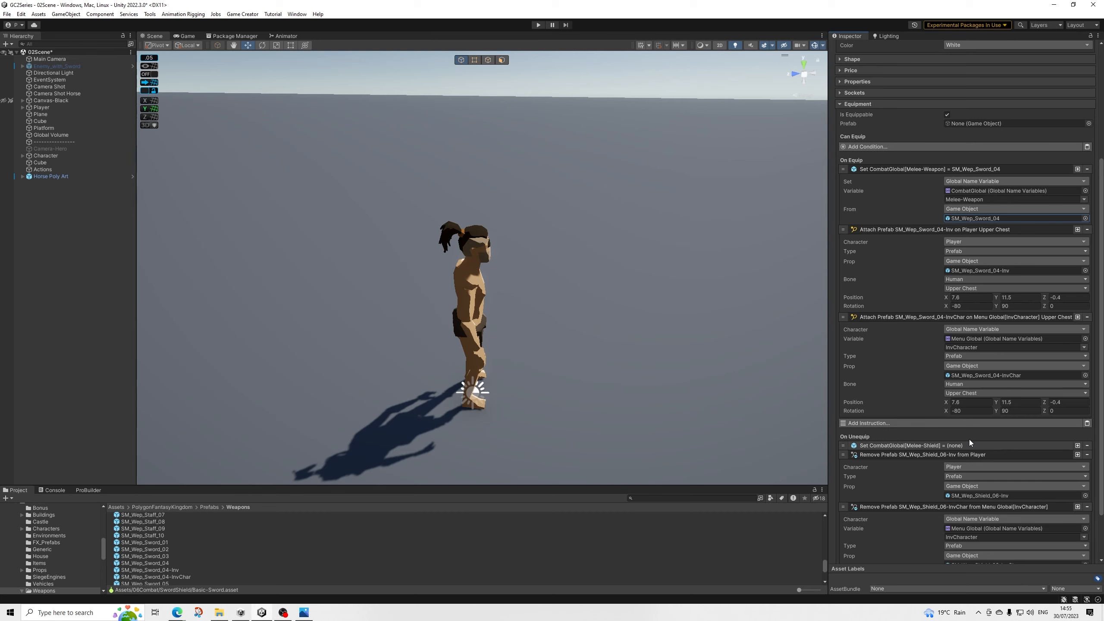
pyautogui.scroll(-3, 969, 439)
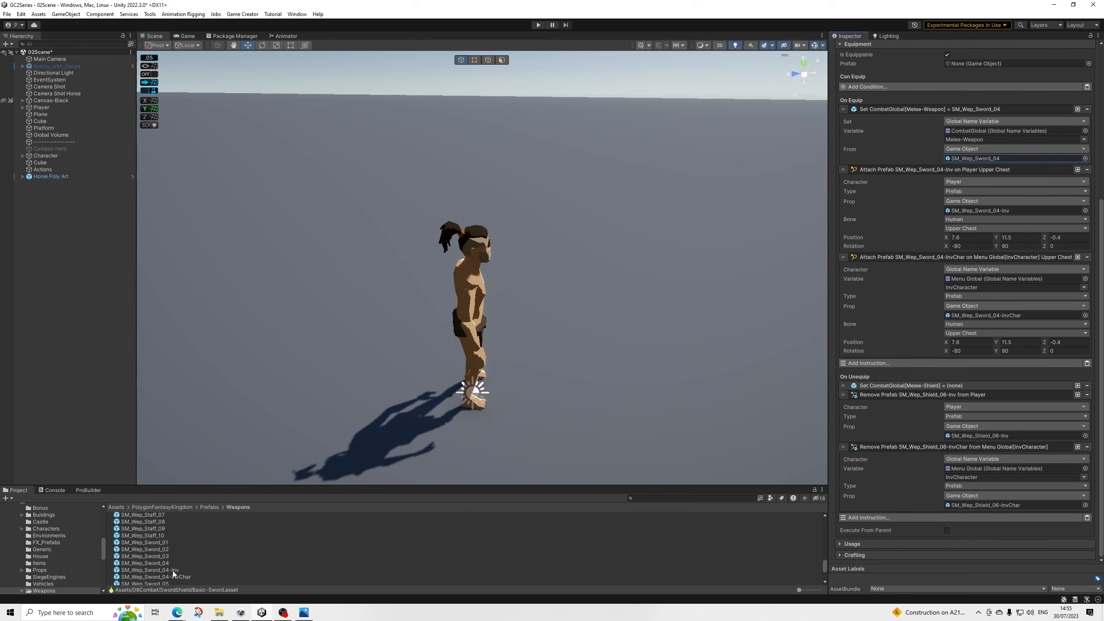
pyautogui.moveTo(172, 572); pyautogui.dragTo(1009, 435)
pyautogui.scroll(-2, 196, 553)
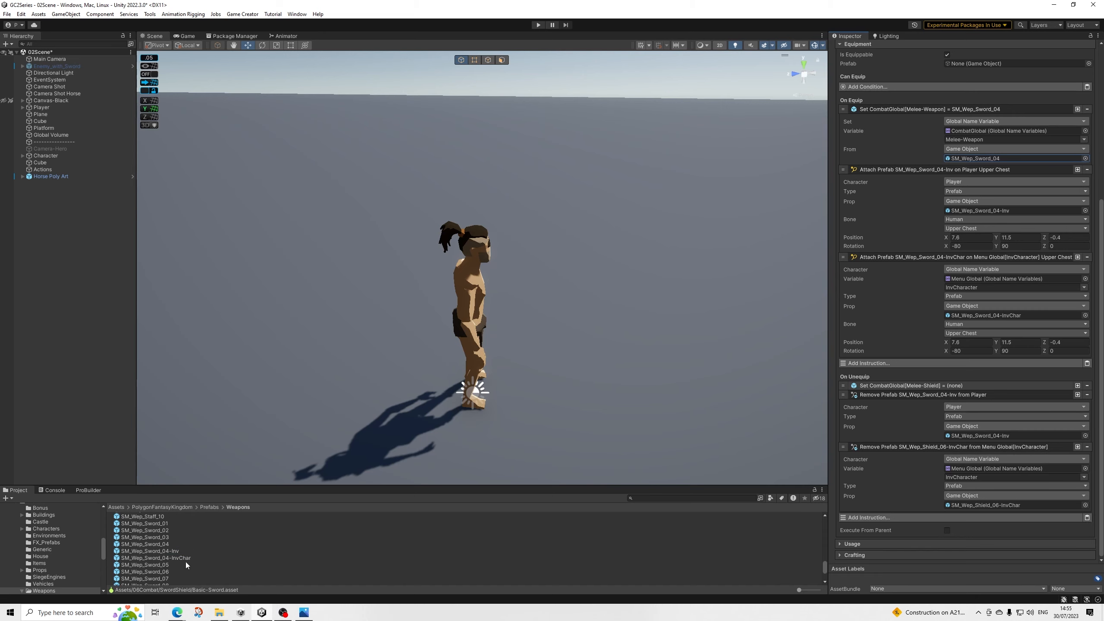
pyautogui.moveTo(183, 559); pyautogui.dragTo(1002, 505)
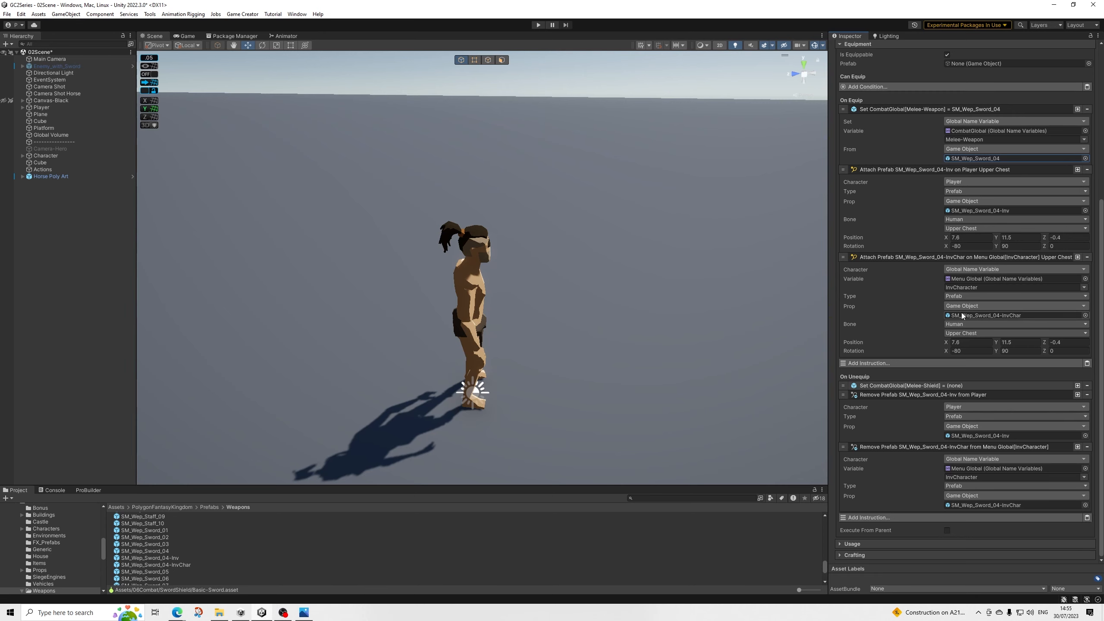
# Step: Change the variable in the On Unequip set instruction to Melee-Weapon and review the sword's equipment instructions
pyautogui.click(911, 386)
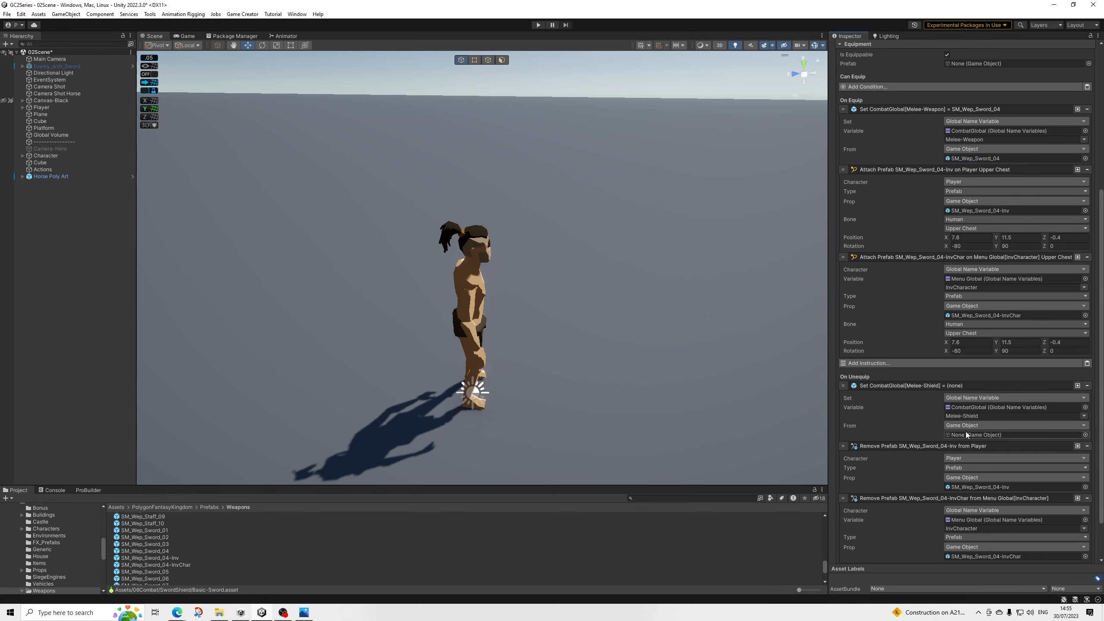
pyautogui.click(999, 415)
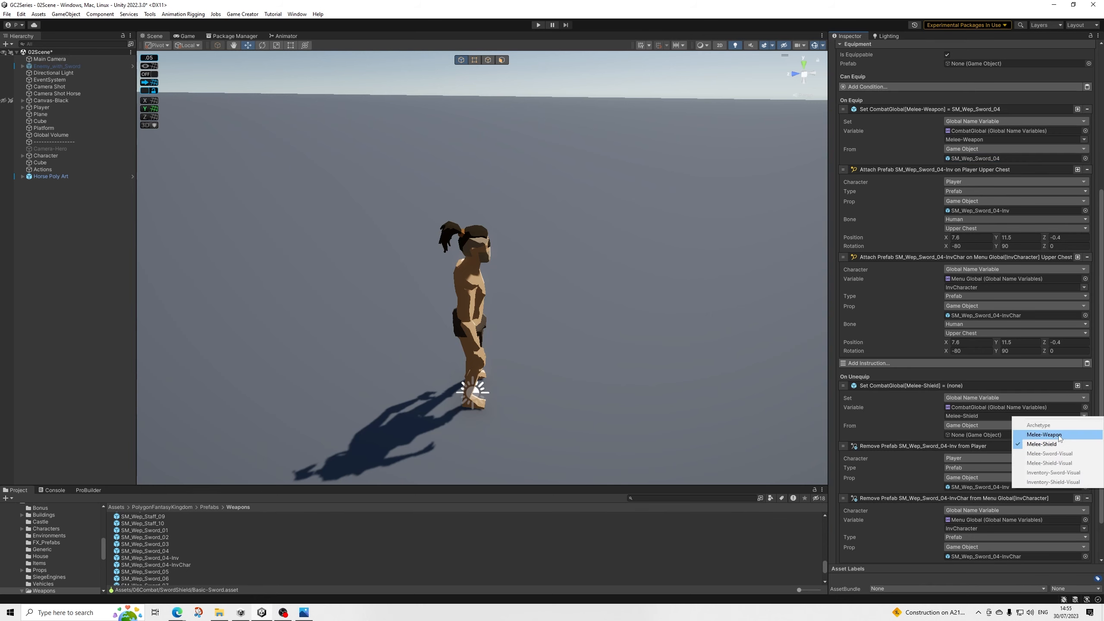
pyautogui.click(1030, 424)
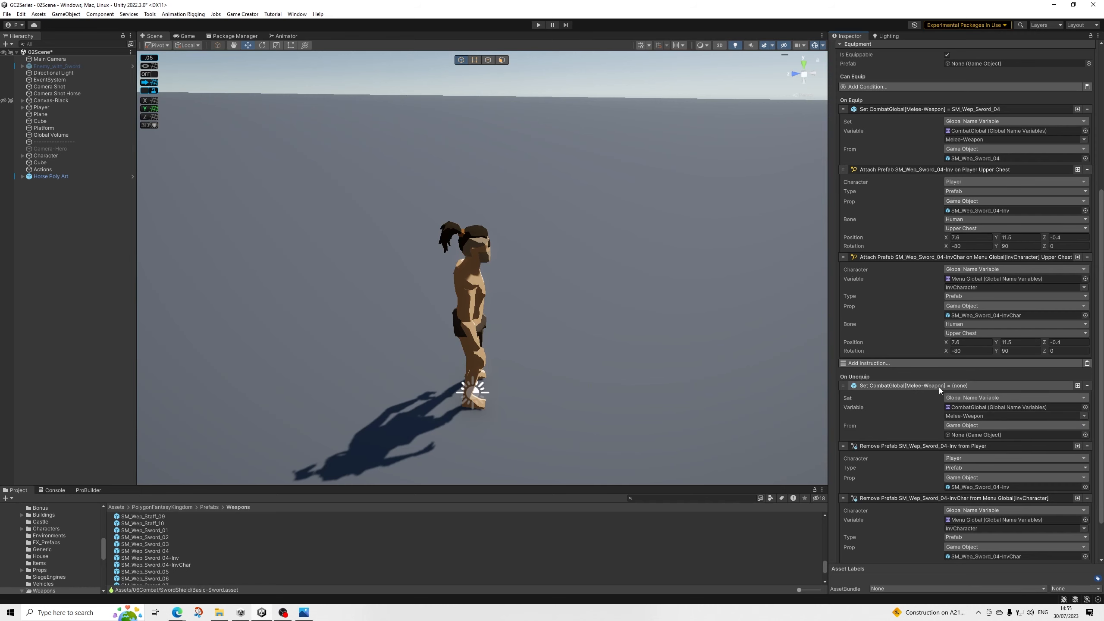
pyautogui.scroll(2, 938, 387)
pyautogui.scroll(8, 961, 430)
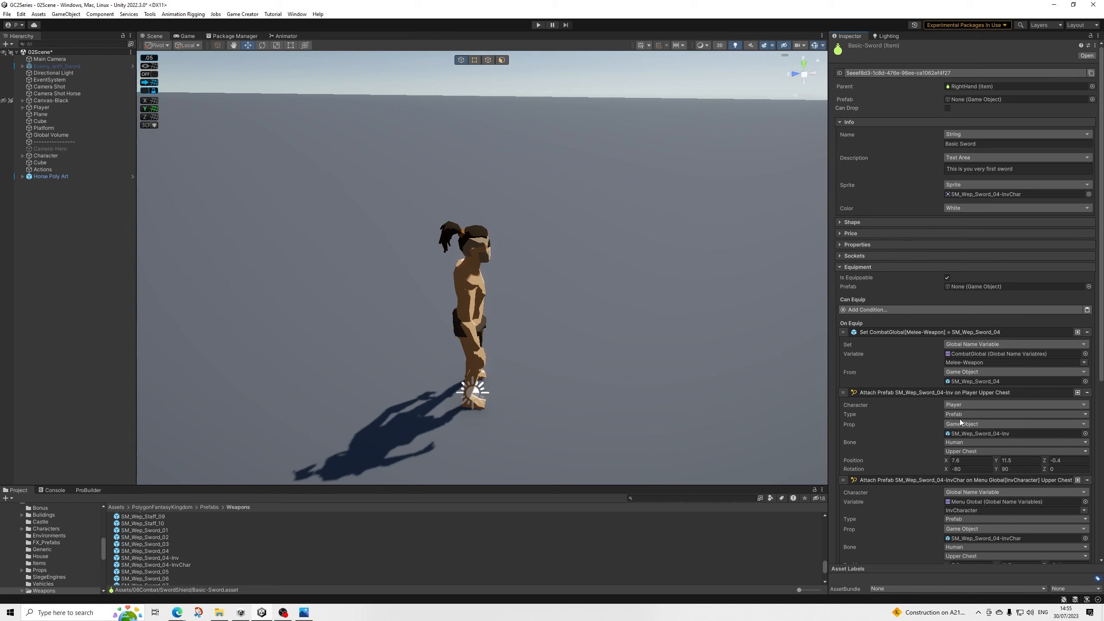
pyautogui.scroll(-8, 961, 421)
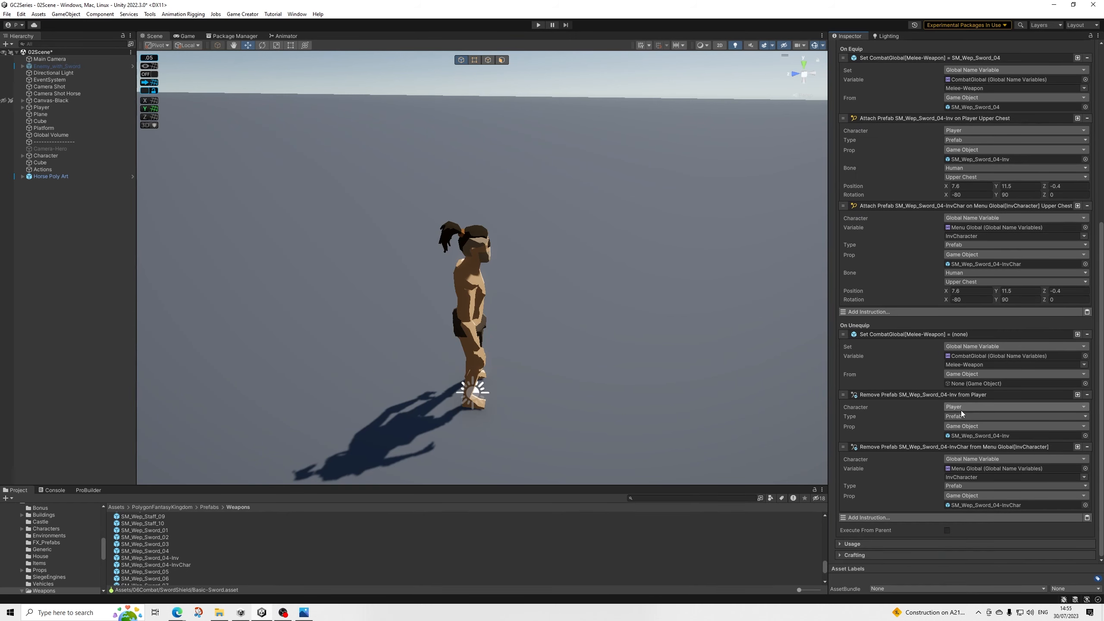
# Step: Open the 06Combat/SwordShield folder and review the Basic-Shield and Basic-Sword item settings
pyautogui.scroll(8, 960, 411)
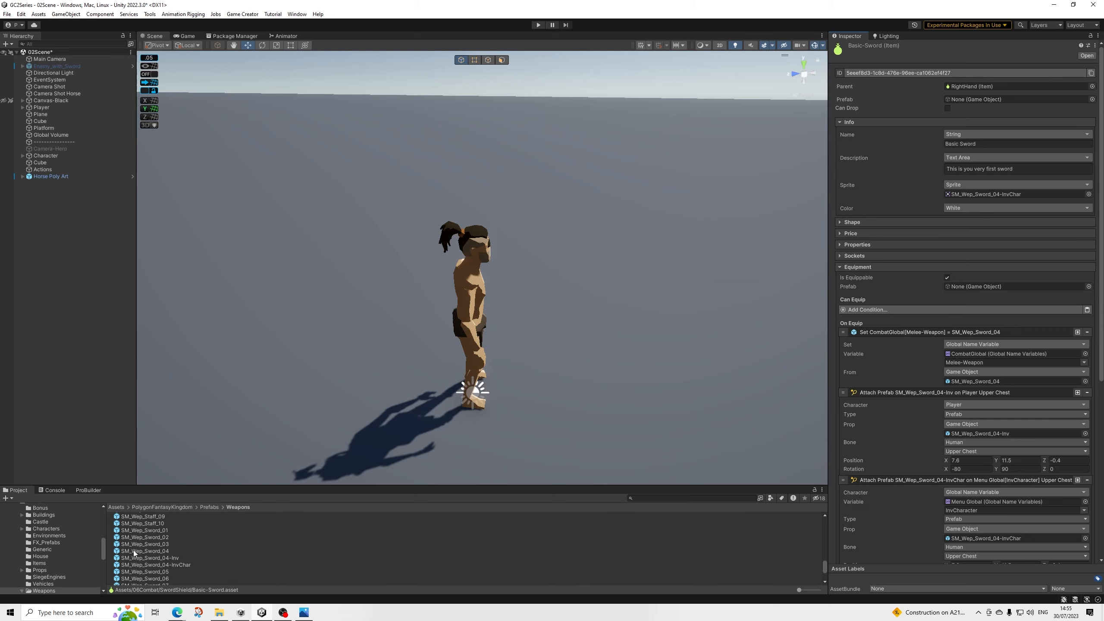
pyautogui.scroll(10, 59, 521)
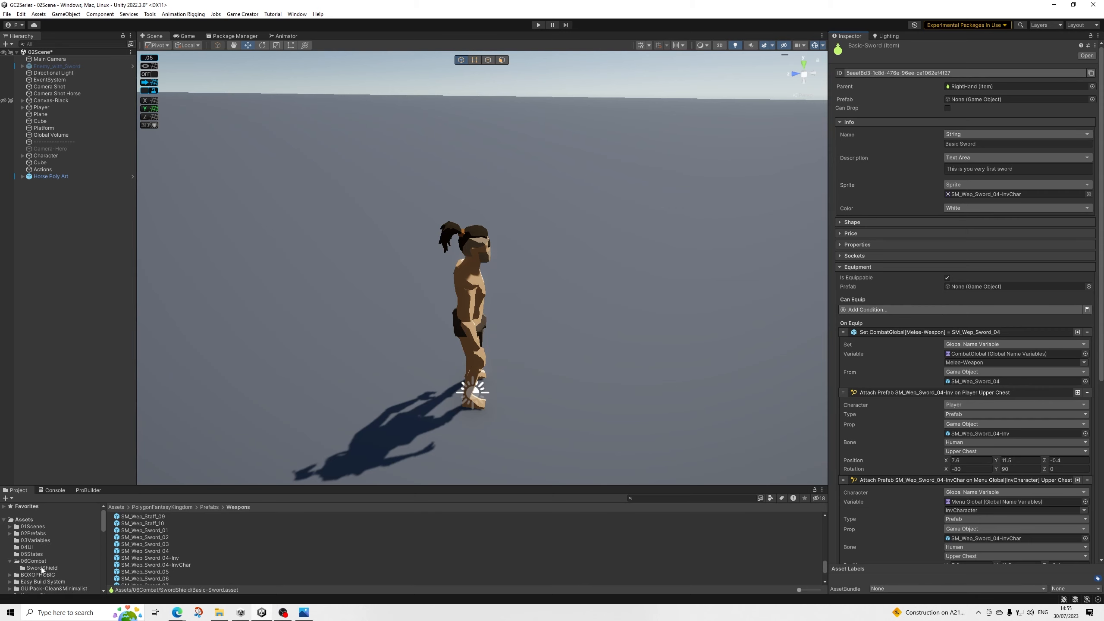
pyautogui.click(40, 568)
pyautogui.click(141, 524)
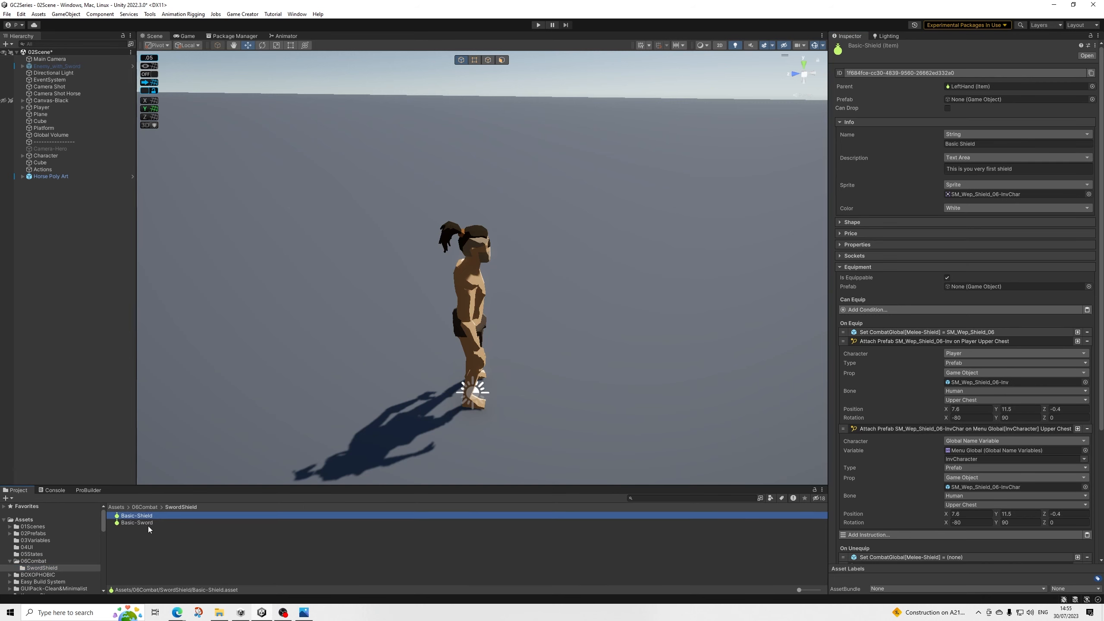
pyautogui.click(148, 516)
pyautogui.click(147, 544)
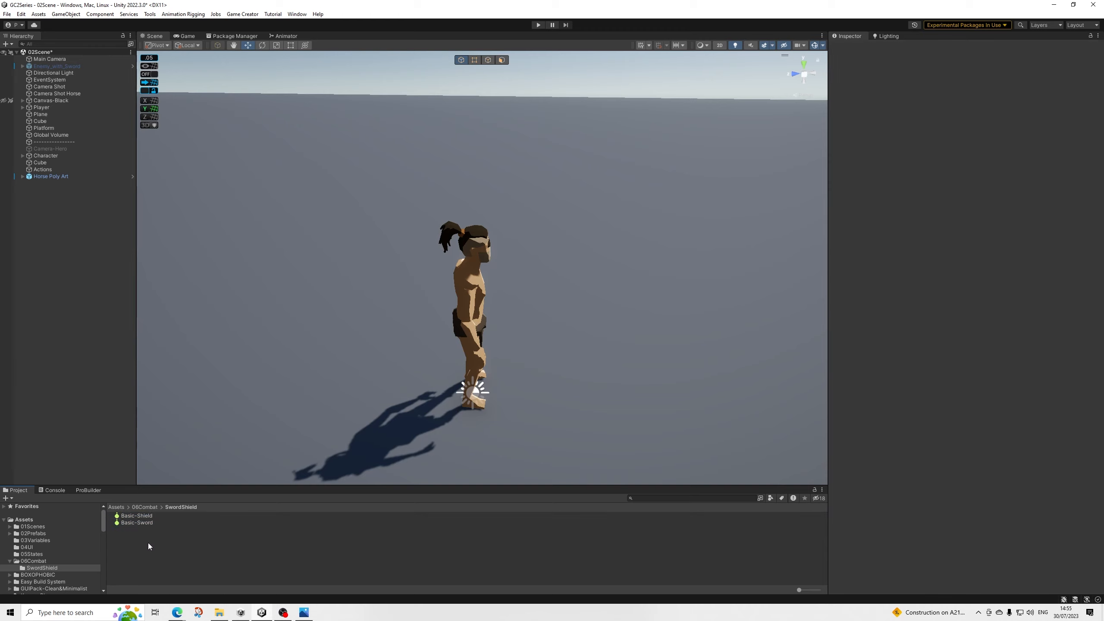
pyautogui.click(140, 521)
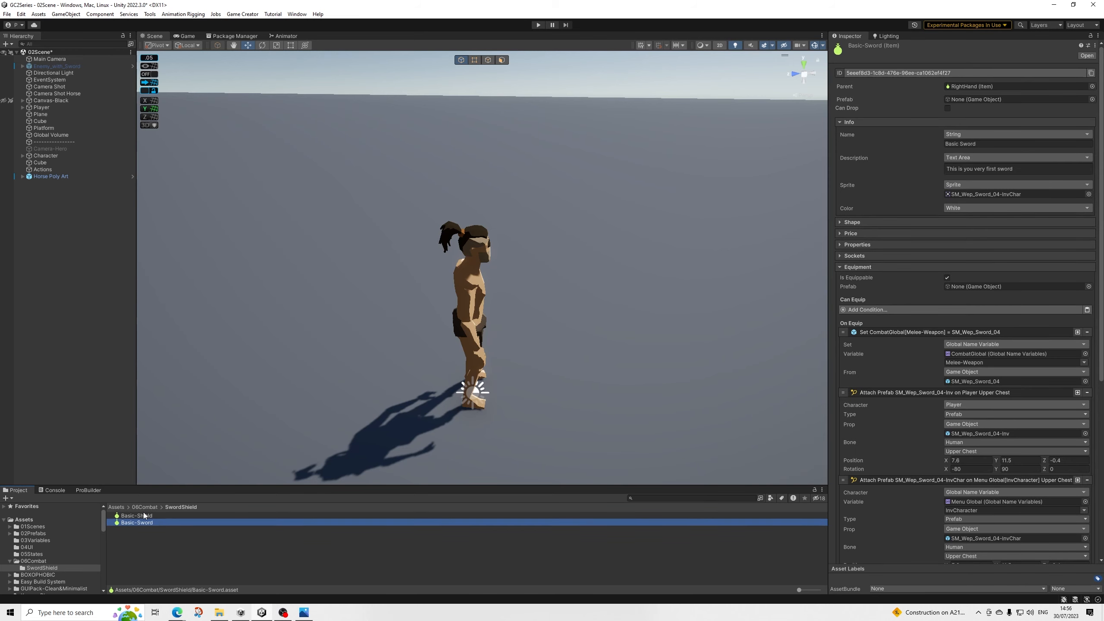
pyautogui.click(145, 516)
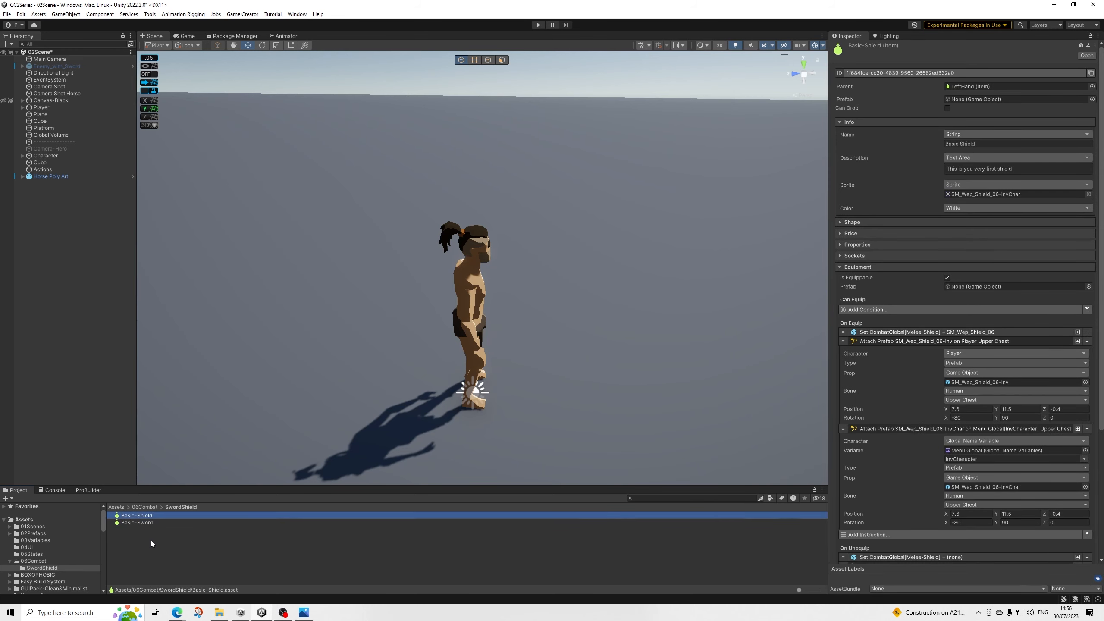
pyautogui.click(150, 540)
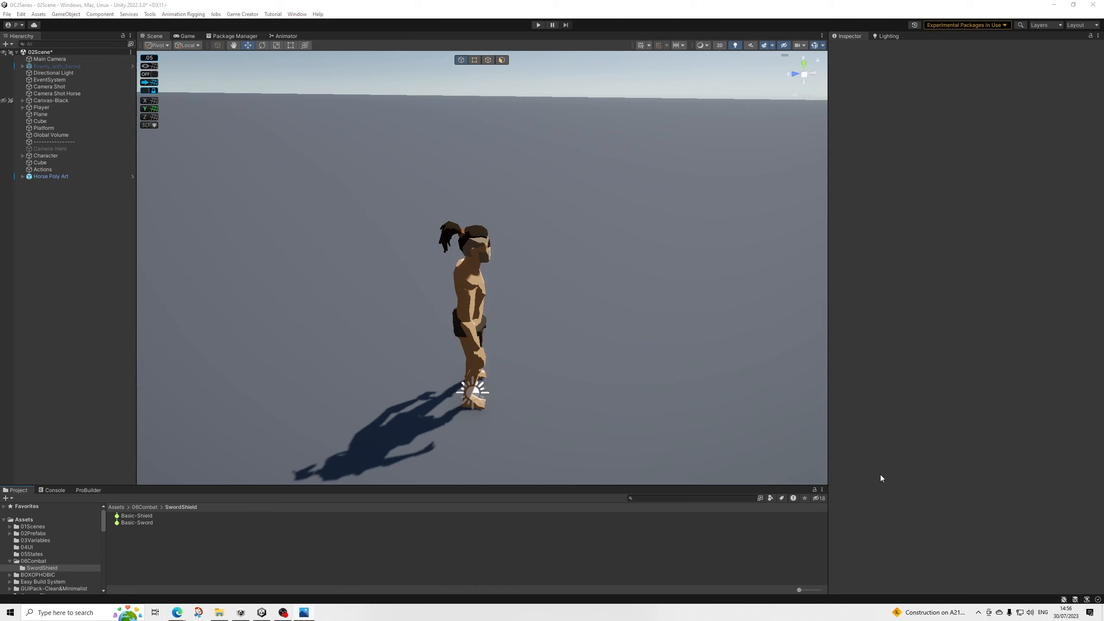
# Step: Create a Game Creator melee Weapon asset named Arch-SwordShield in the SwordShield folder
pyautogui.rightClick(170, 534)
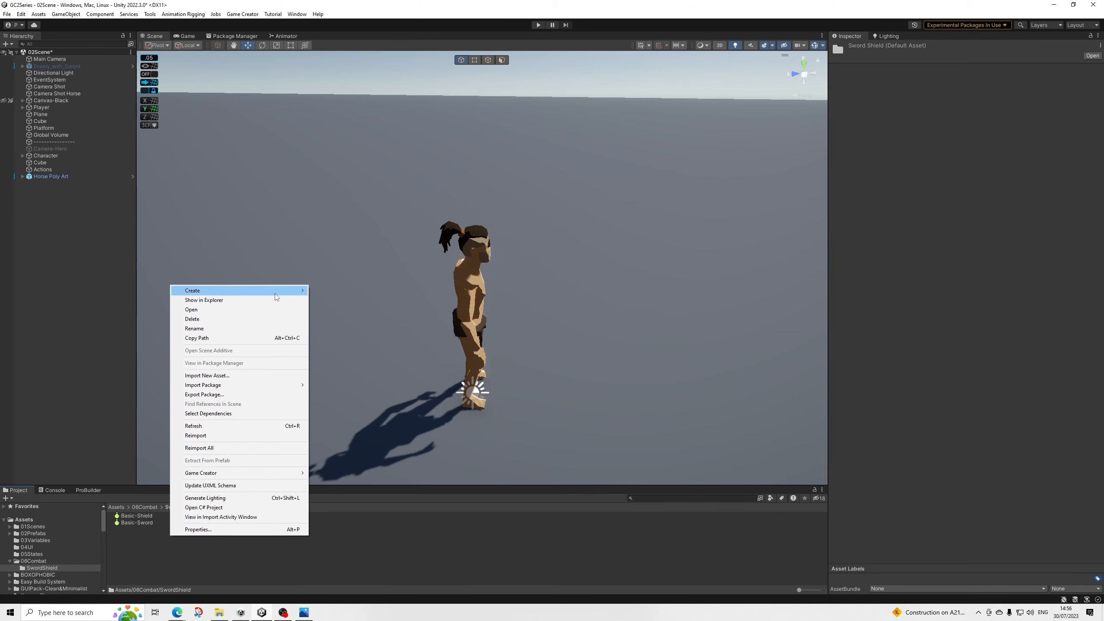
pyautogui.moveTo(302, 293)
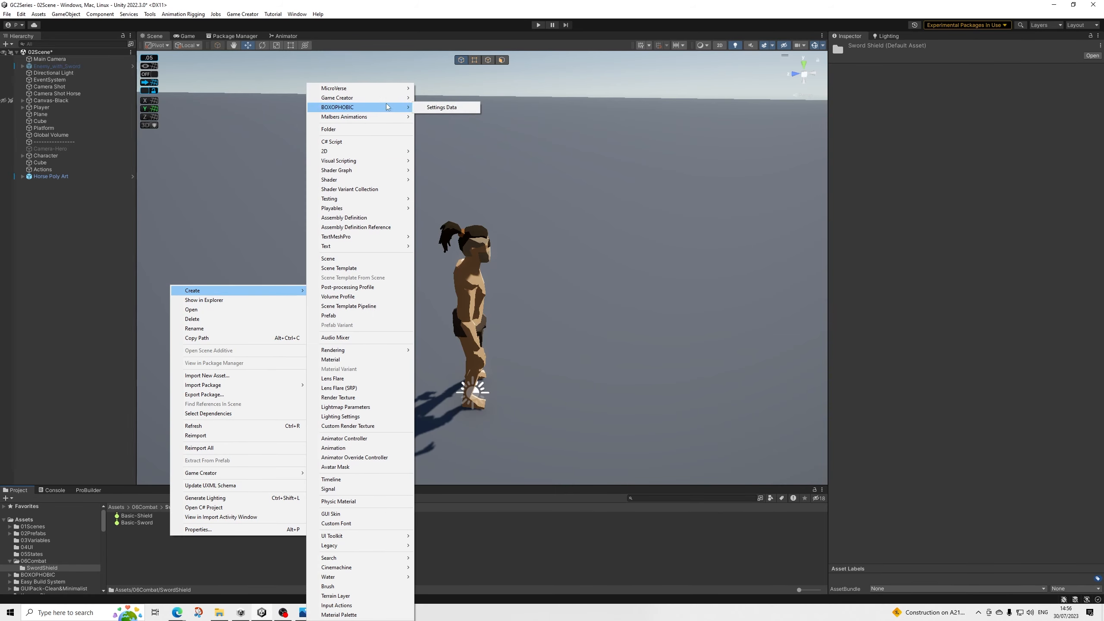
pyautogui.moveTo(396, 102)
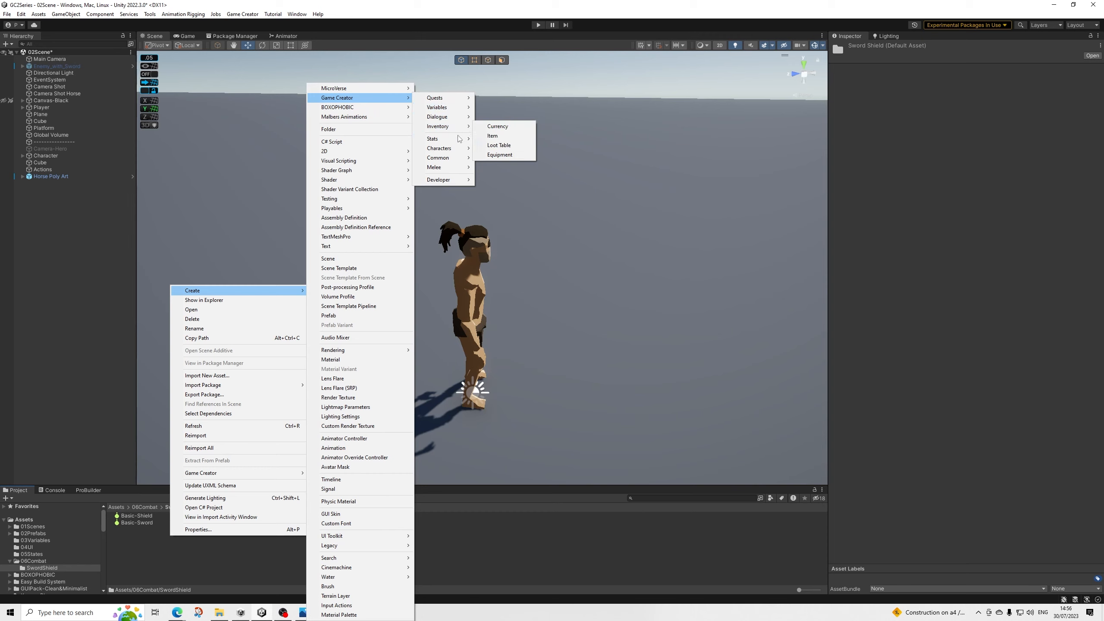
pyautogui.moveTo(452, 167)
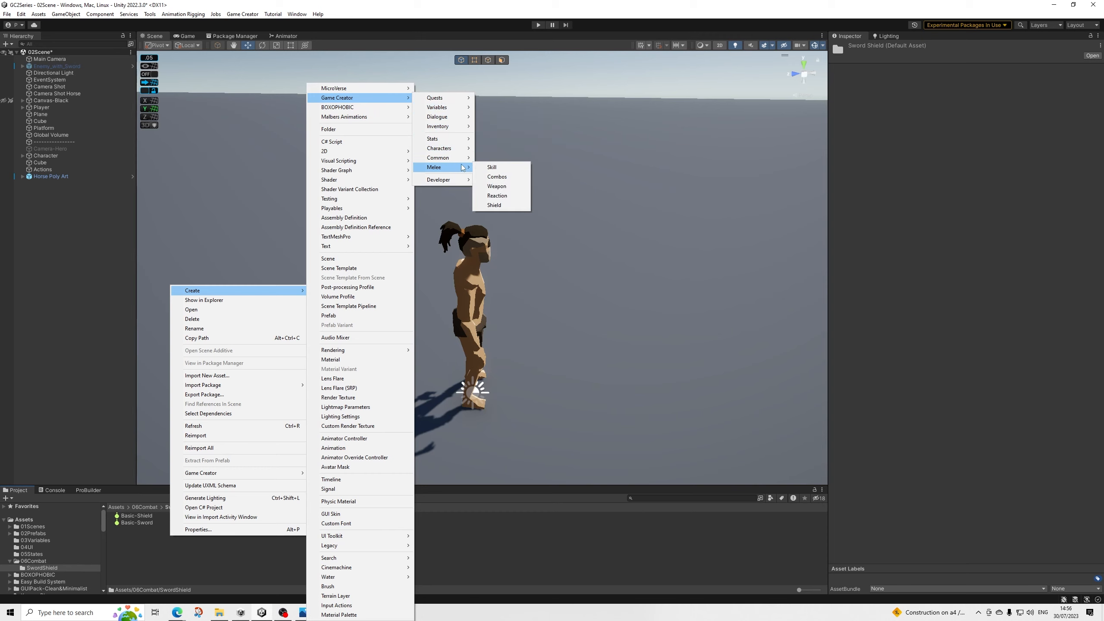
pyautogui.click(496, 186)
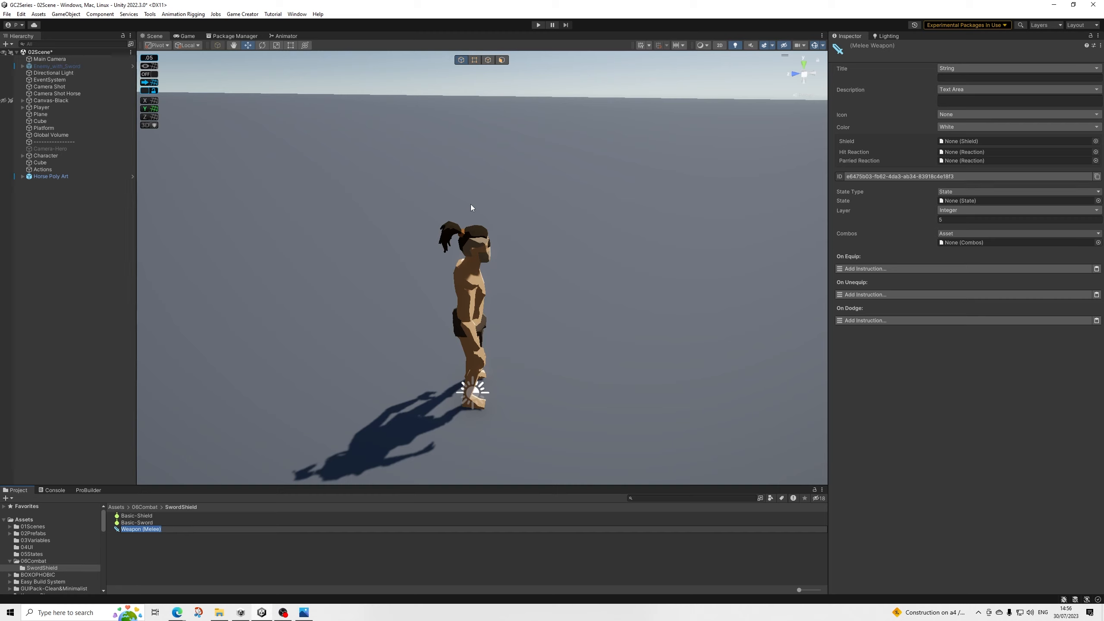
pyautogui.write('Arch-SwordShield')
pyautogui.press('Return')
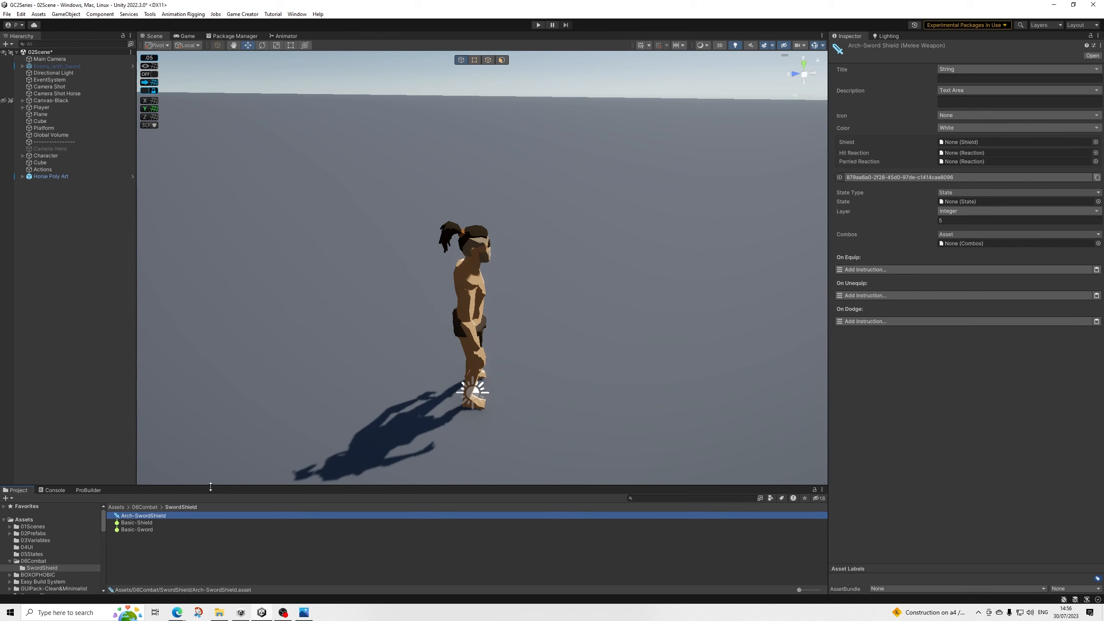
# Step: Create a Game Creator melee Shield asset named Arch-Shield in the SwordShield folder
pyautogui.rightClick(131, 542)
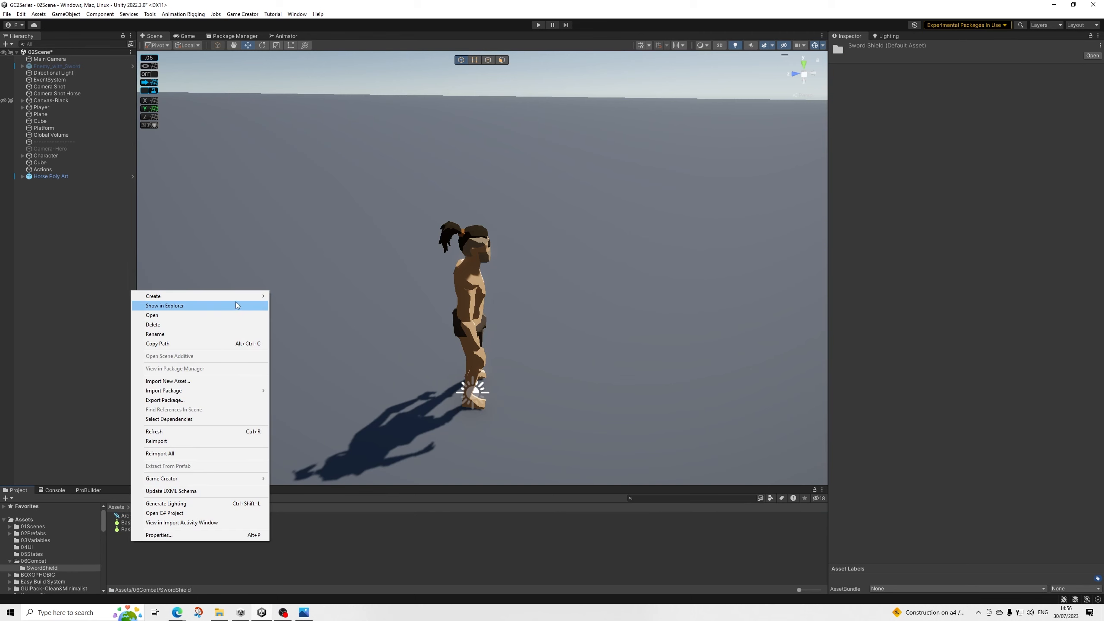
pyautogui.moveTo(248, 295)
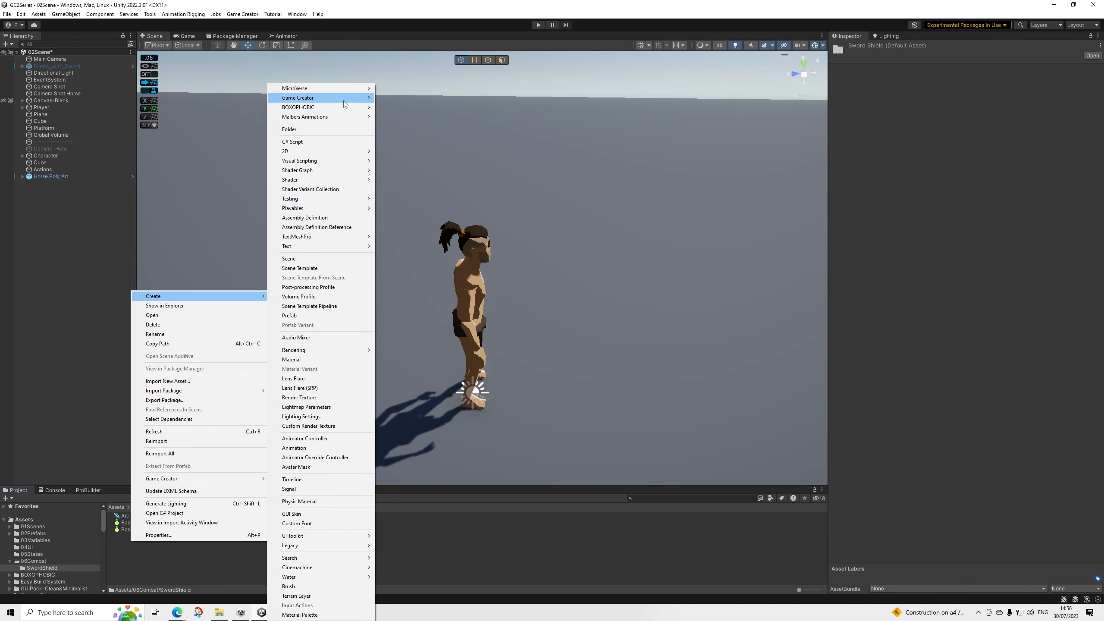
pyautogui.moveTo(322, 98)
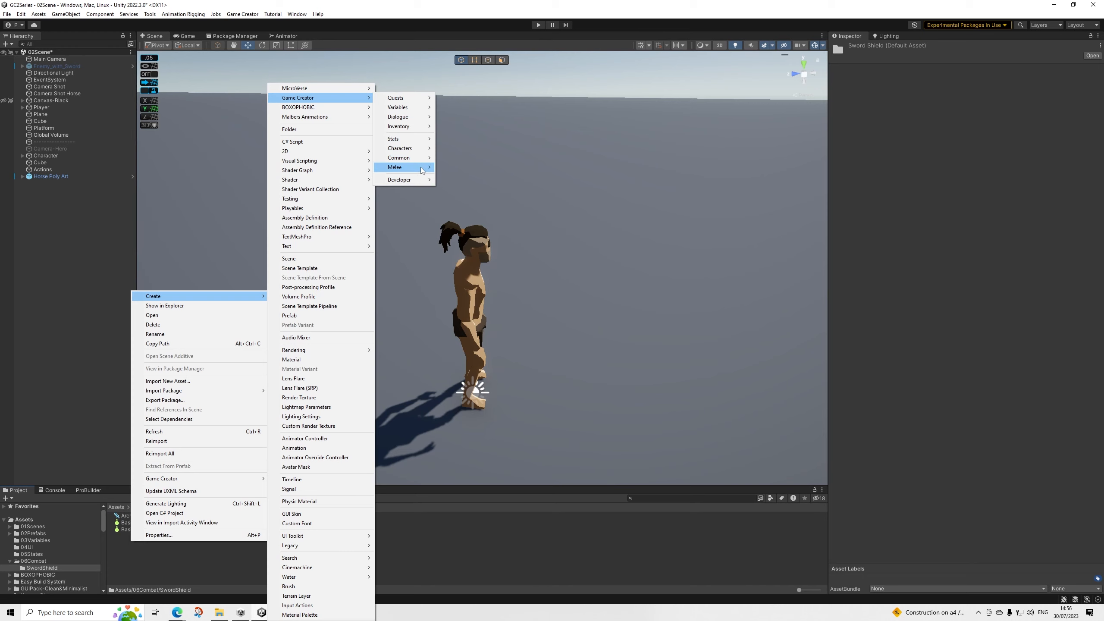
pyautogui.moveTo(422, 168)
pyautogui.click(454, 205)
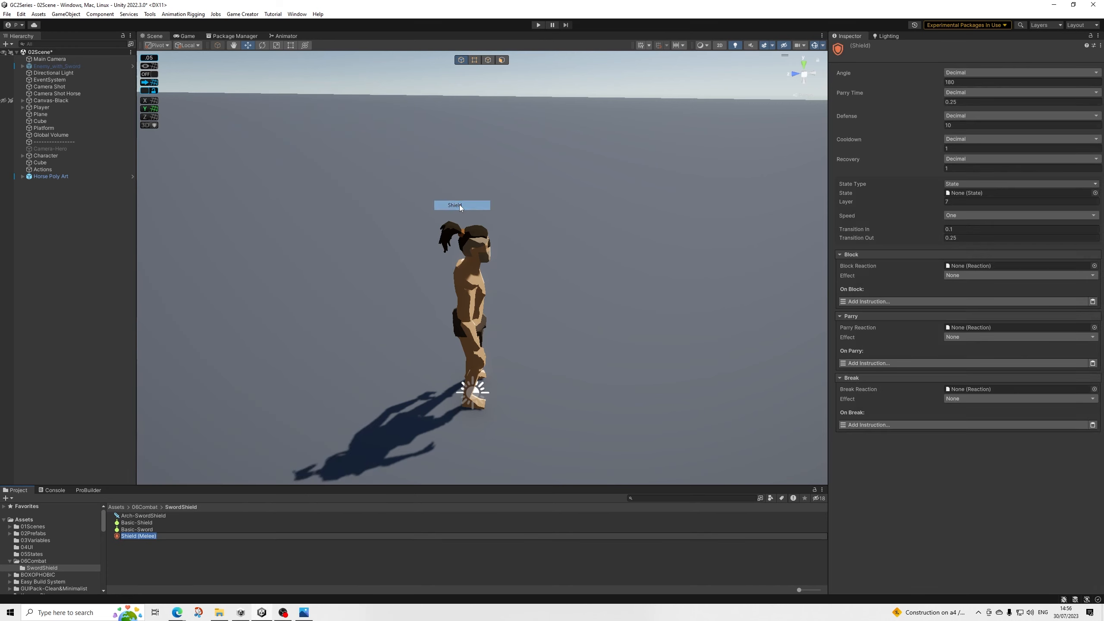
pyautogui.write('Arch0')
pyautogui.write('Shield')
pyautogui.press('Return')
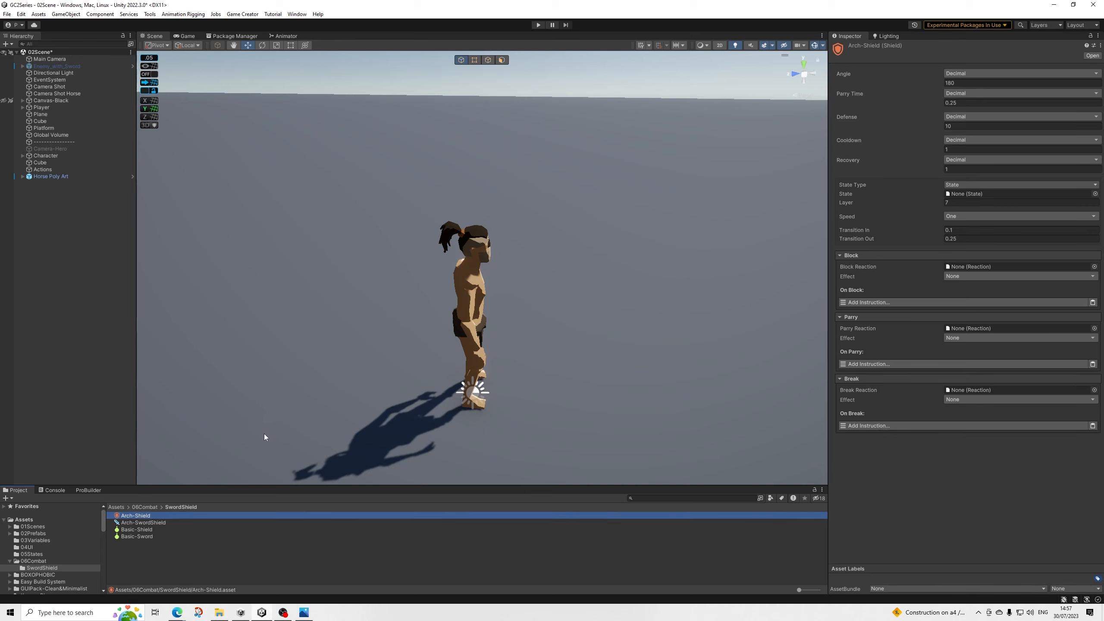
pyautogui.rightClick(136, 516)
pyautogui.click(162, 312)
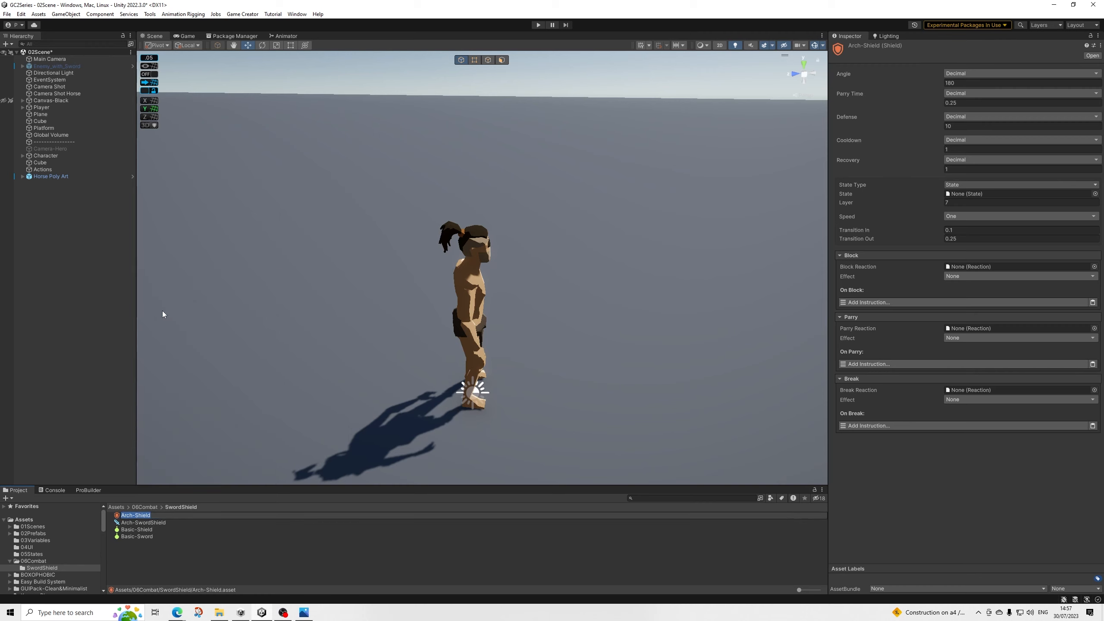
pyautogui.press('Right')
pyautogui.press('Left')
pyautogui.press('Return')
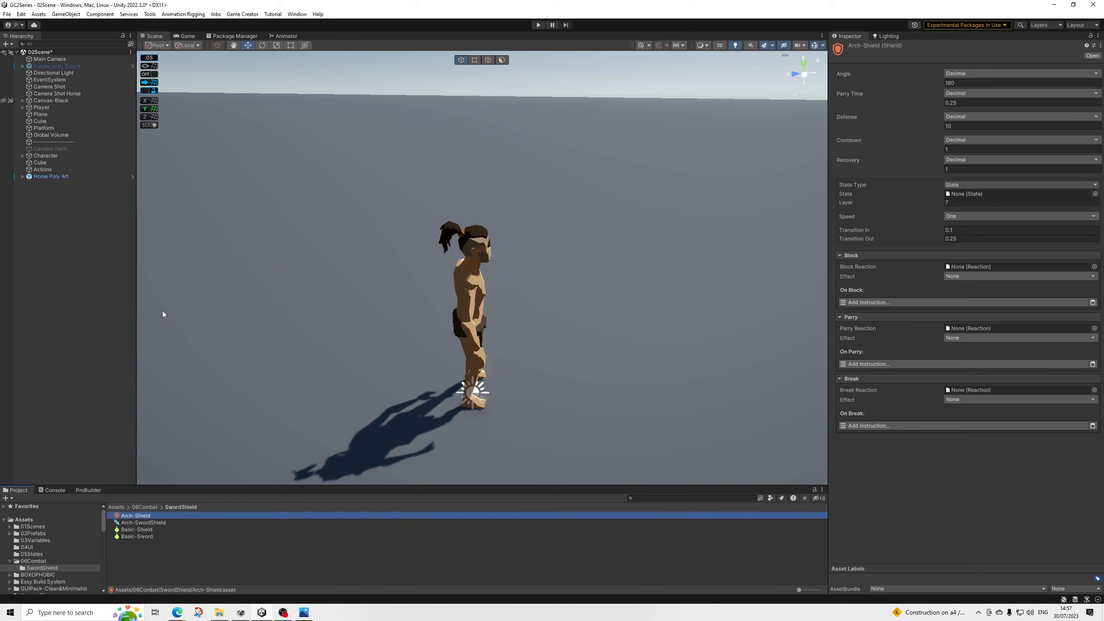
# Step: Rename the Arch-Shield asset as Arch-SwordShieldShield and assign it as the Arch-SwordShield weapon's Shield
pyautogui.rightClick(148, 515)
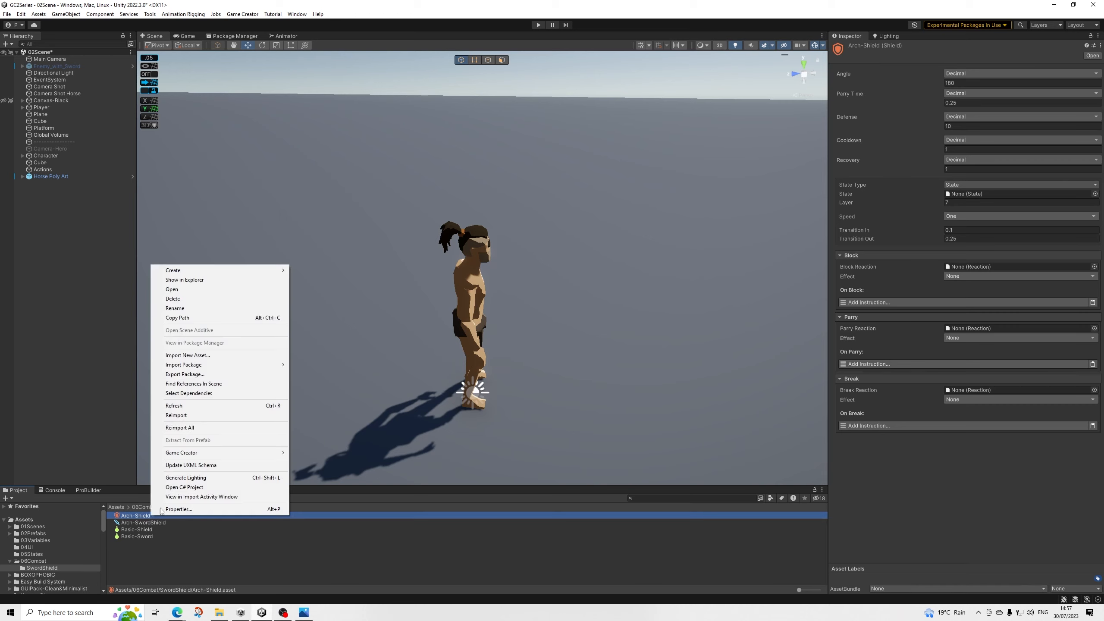
pyautogui.click(175, 308)
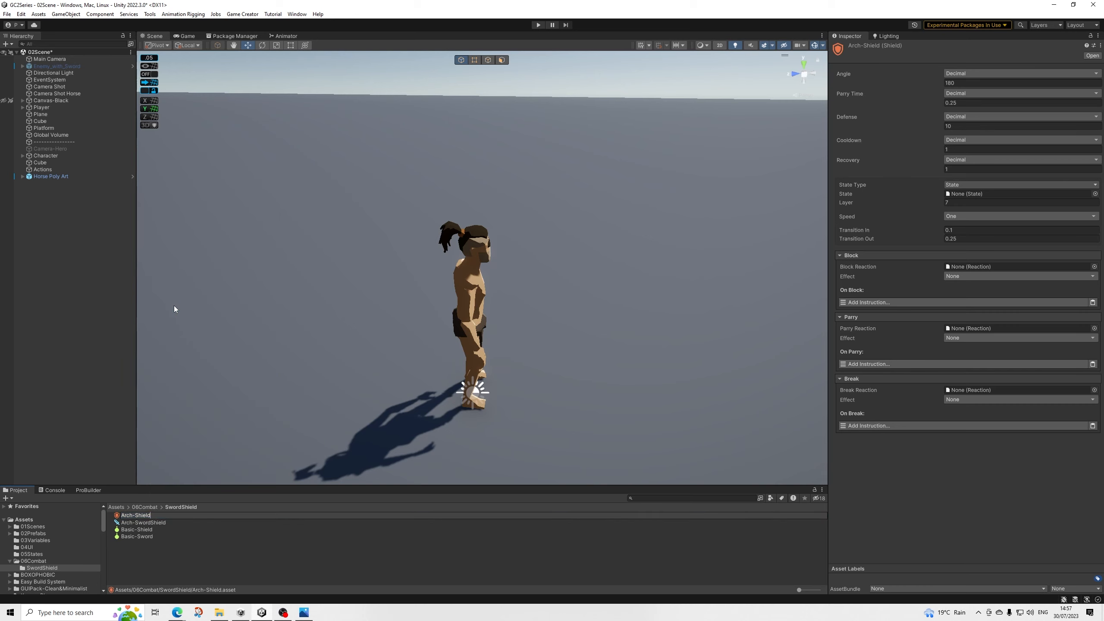
pyautogui.write('SwordShield')
pyautogui.press('Return')
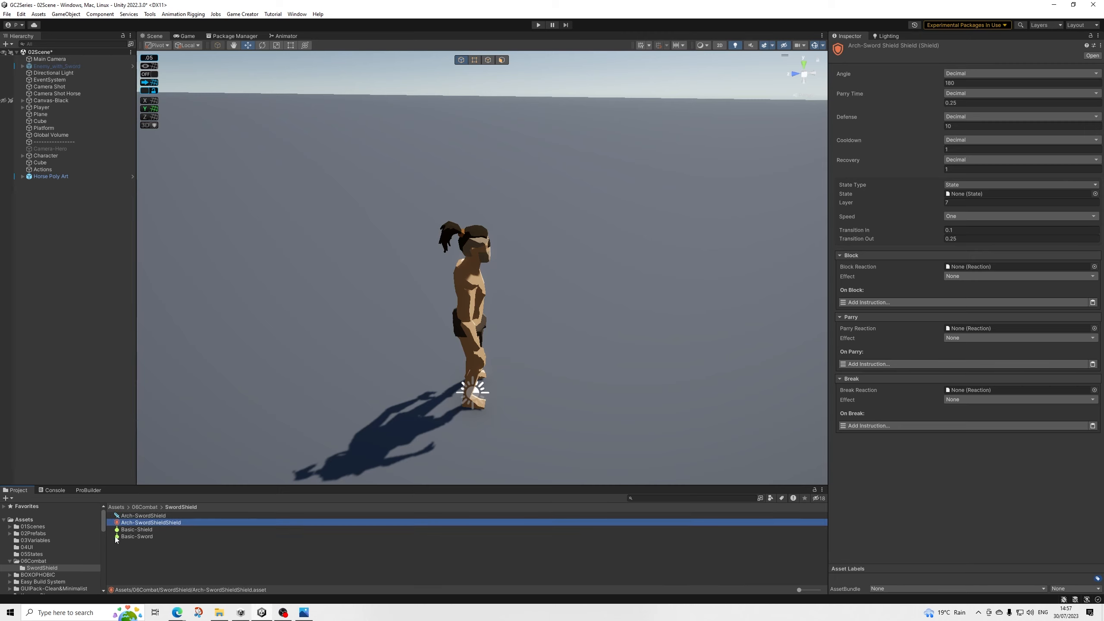
pyautogui.click(159, 516)
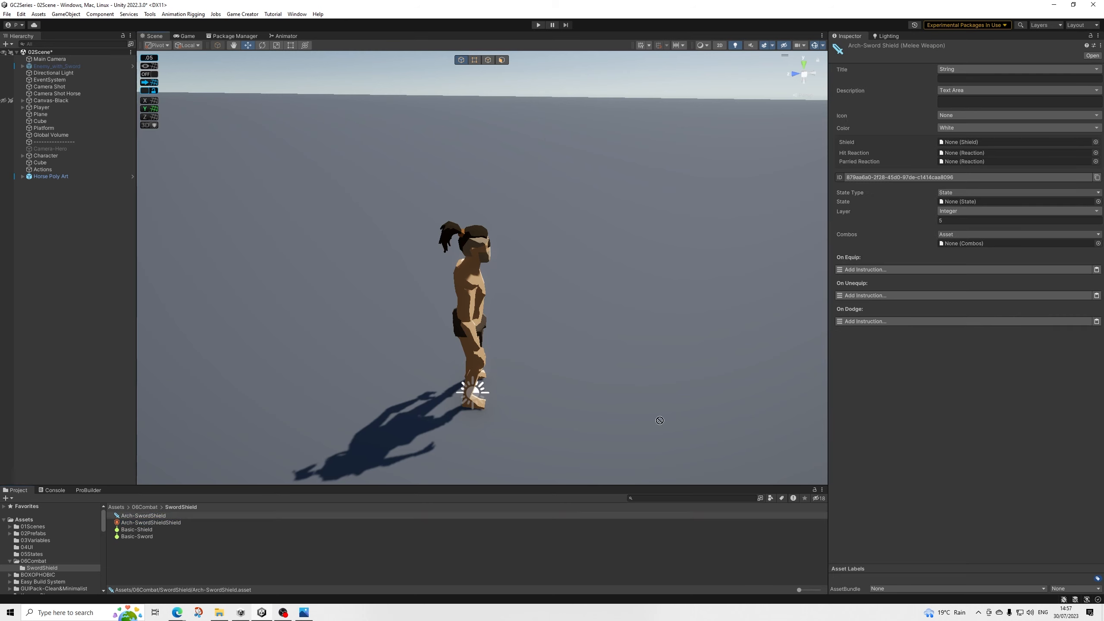
pyautogui.moveTo(995, 101); pyautogui.dragTo(961, 139)
# Step: Create a Game Creator melee Combos asset named Arch-SwordShieldCombos in the SwordShield folder
pyautogui.rightClick(144, 549)
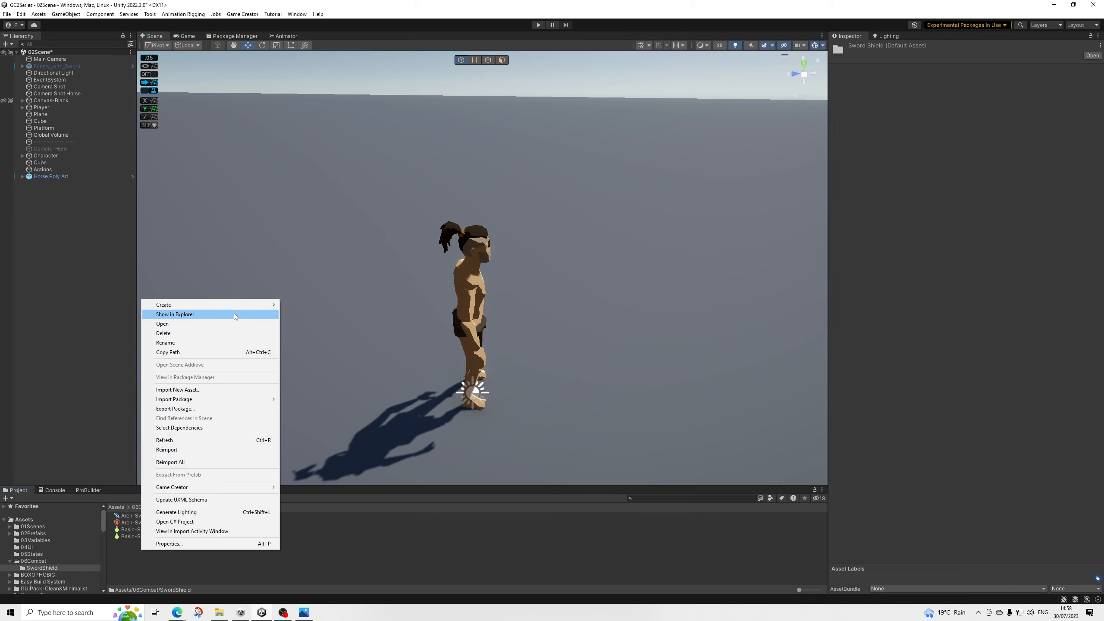
pyautogui.moveTo(250, 303)
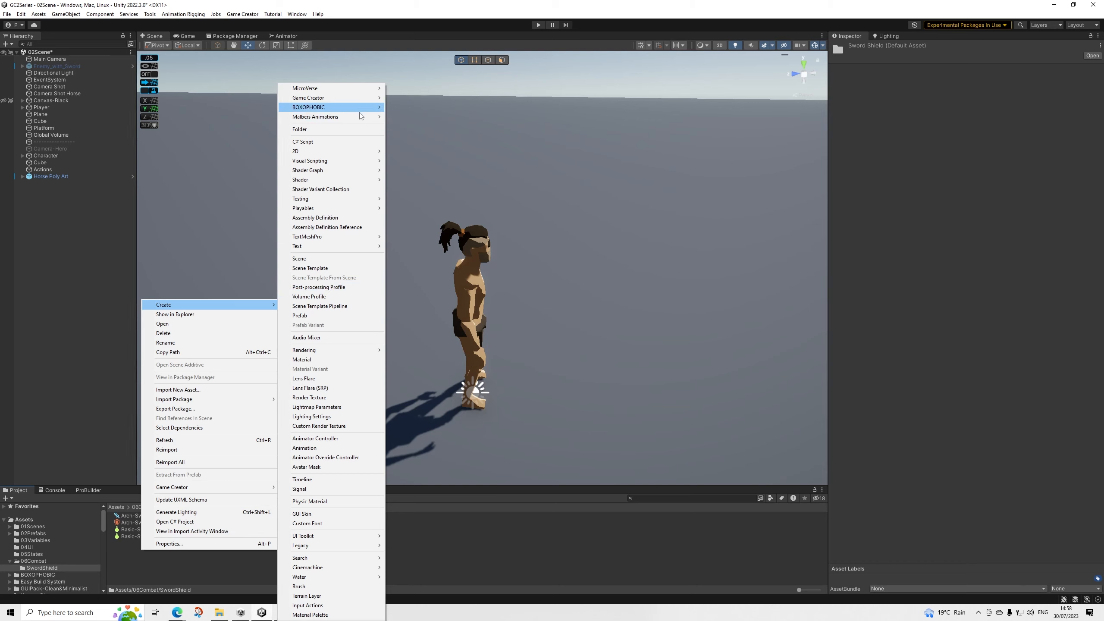
pyautogui.moveTo(365, 97)
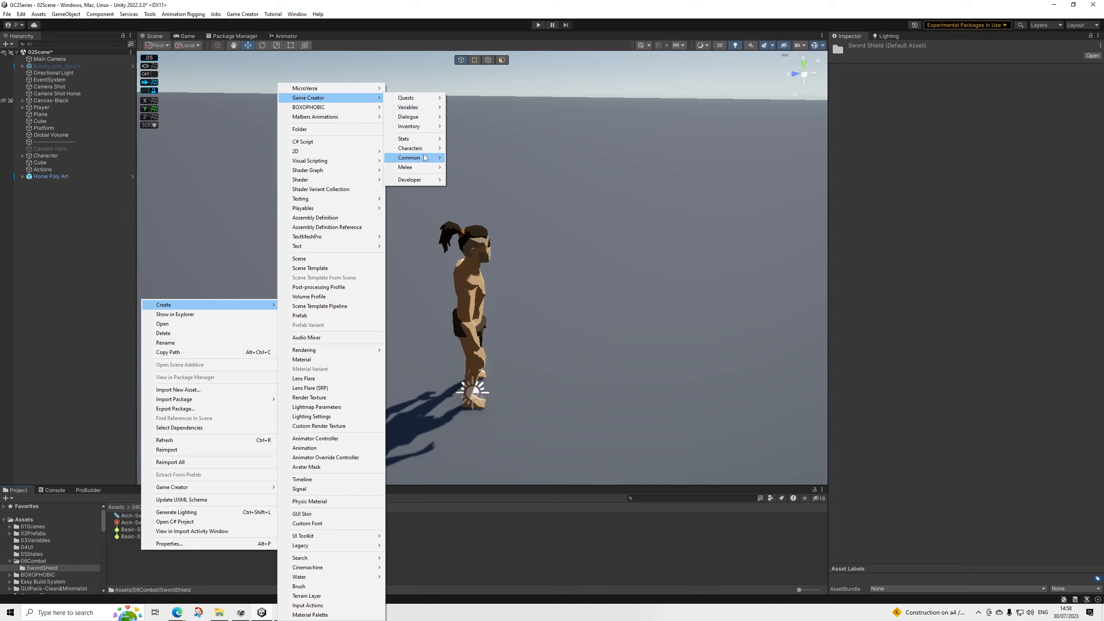
pyautogui.moveTo(425, 169)
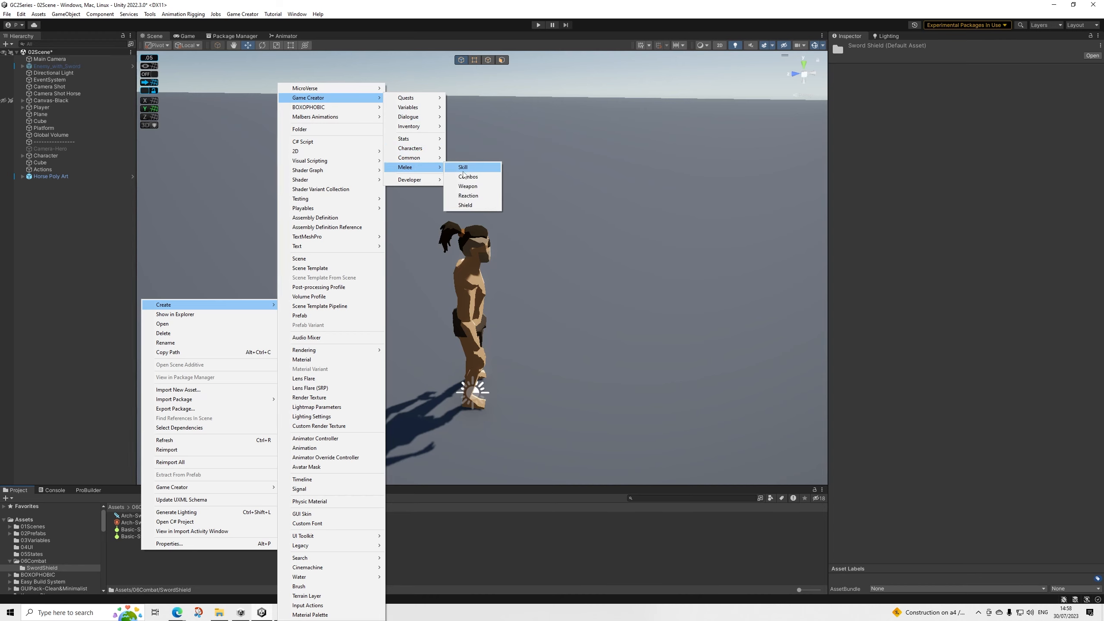
pyautogui.click(468, 176)
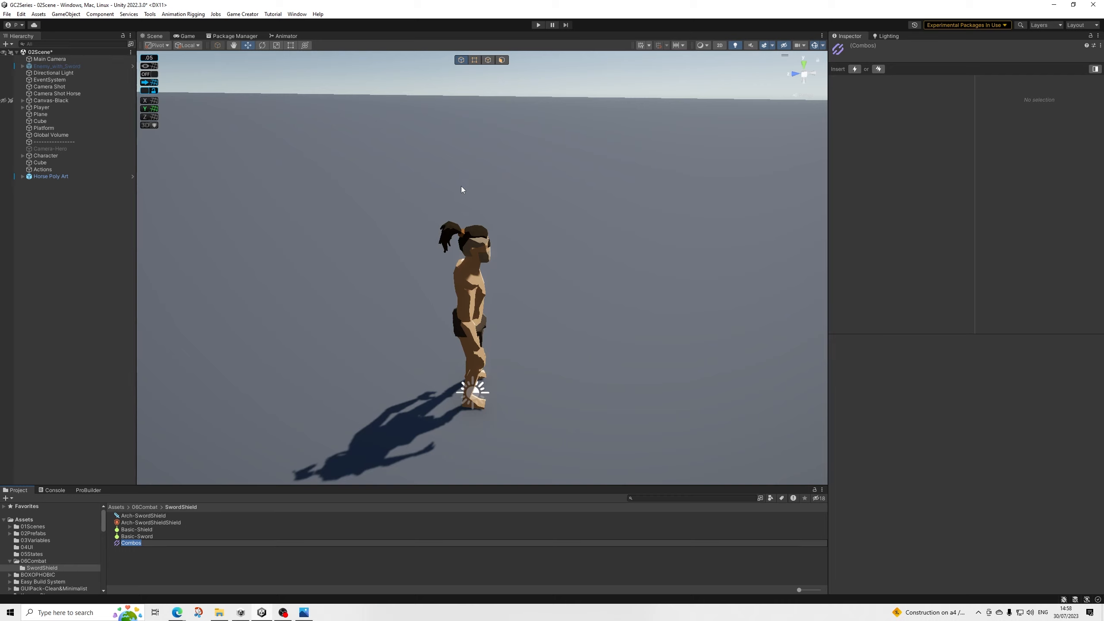
pyautogui.press('Return')
pyautogui.write('Arch-SwordShield')
pyautogui.press('Return')
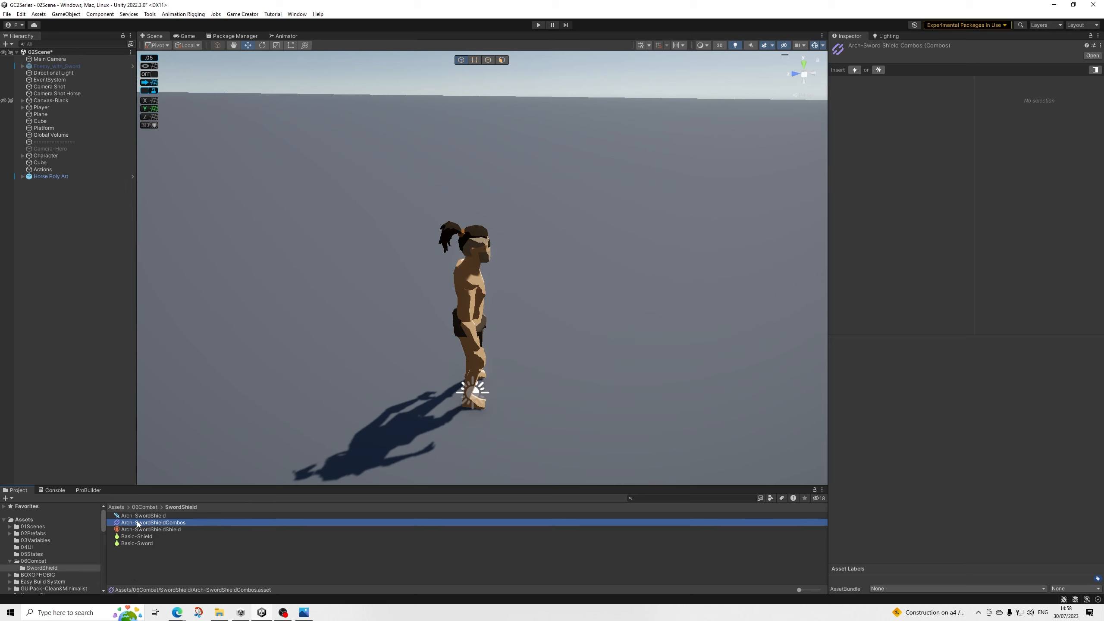
# Step: Try the Embedded option for the Arch-SwordShield weapon's Combos and return the setting to Asset
pyautogui.click(158, 516)
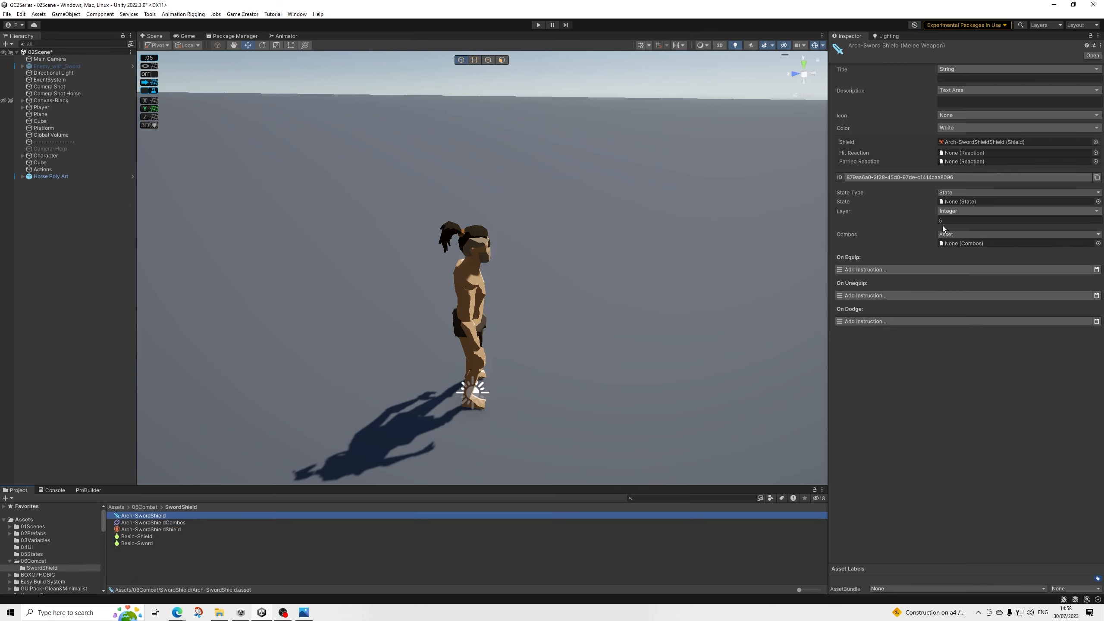
pyautogui.click(950, 233)
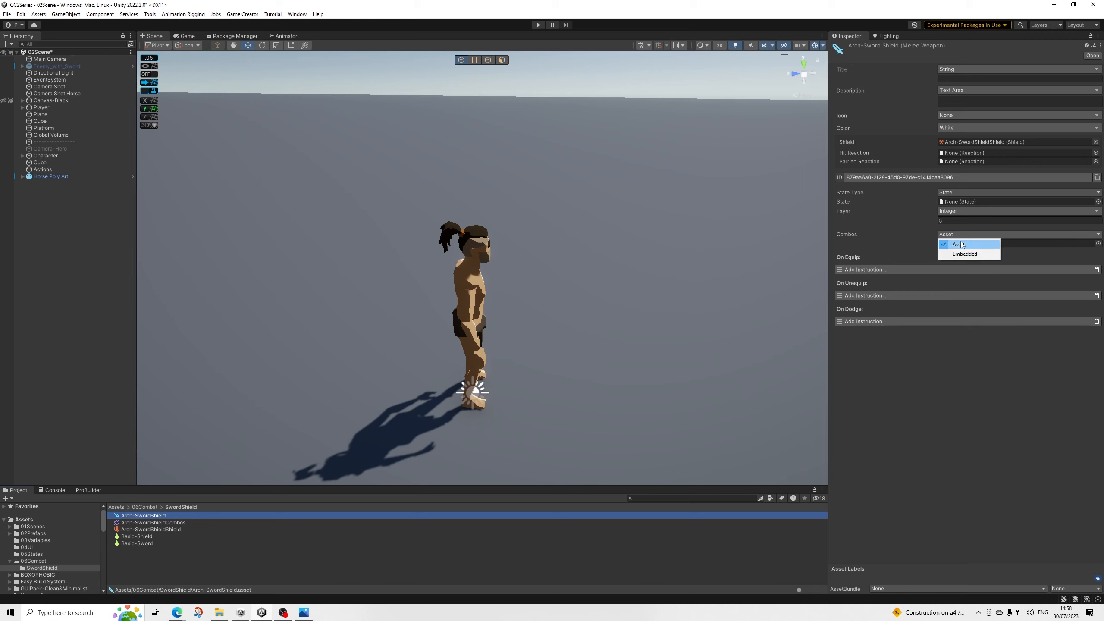
pyautogui.click(958, 250)
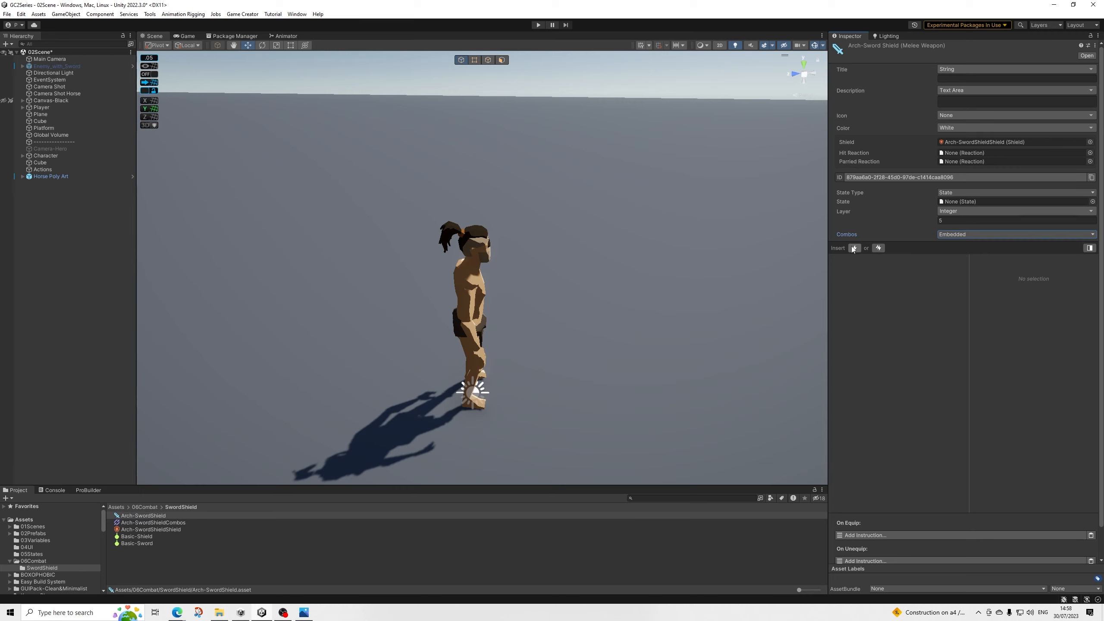
pyautogui.click(947, 234)
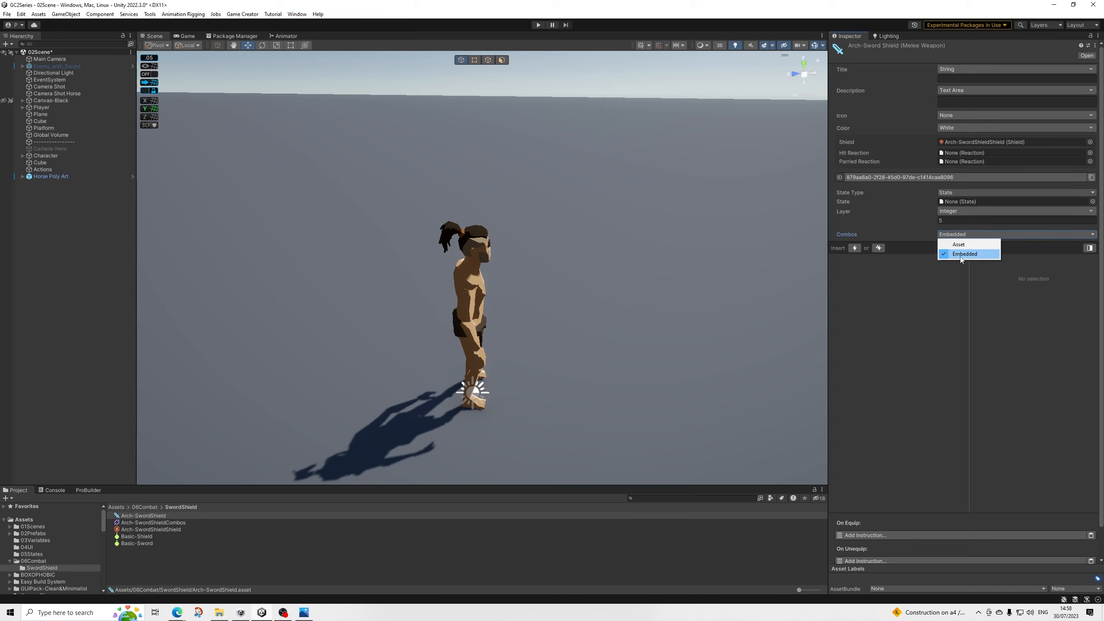
pyautogui.click(953, 245)
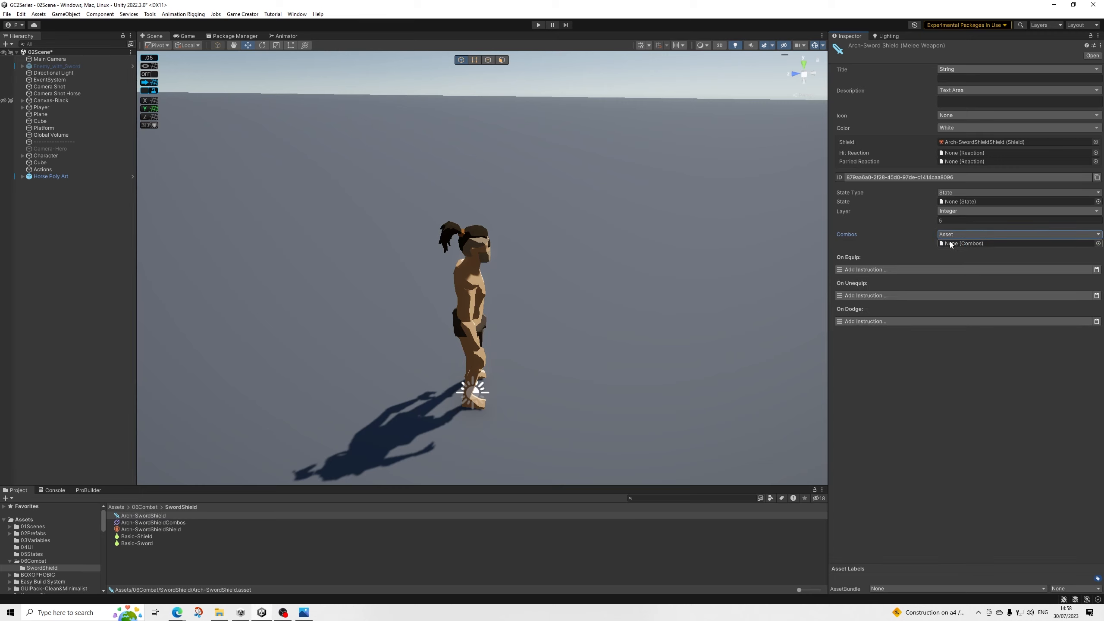
# Step: Assign the Arch-SwordShieldCombos asset as the Arch-SwordShield weapon's Combos
pyautogui.moveTo(155, 520); pyautogui.dragTo(958, 246)
pyautogui.click(964, 236)
pyautogui.click(959, 422)
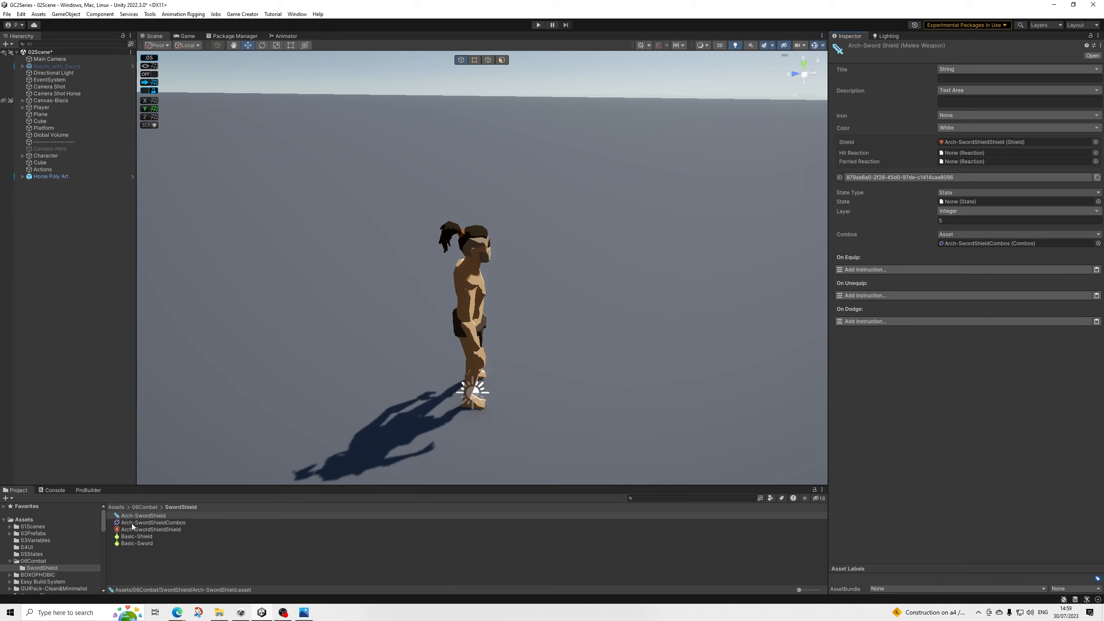
# Step: Create a Game Creator melee Reaction asset named SS-SelfHitReaction in the SwordShield folder
pyautogui.click(147, 556)
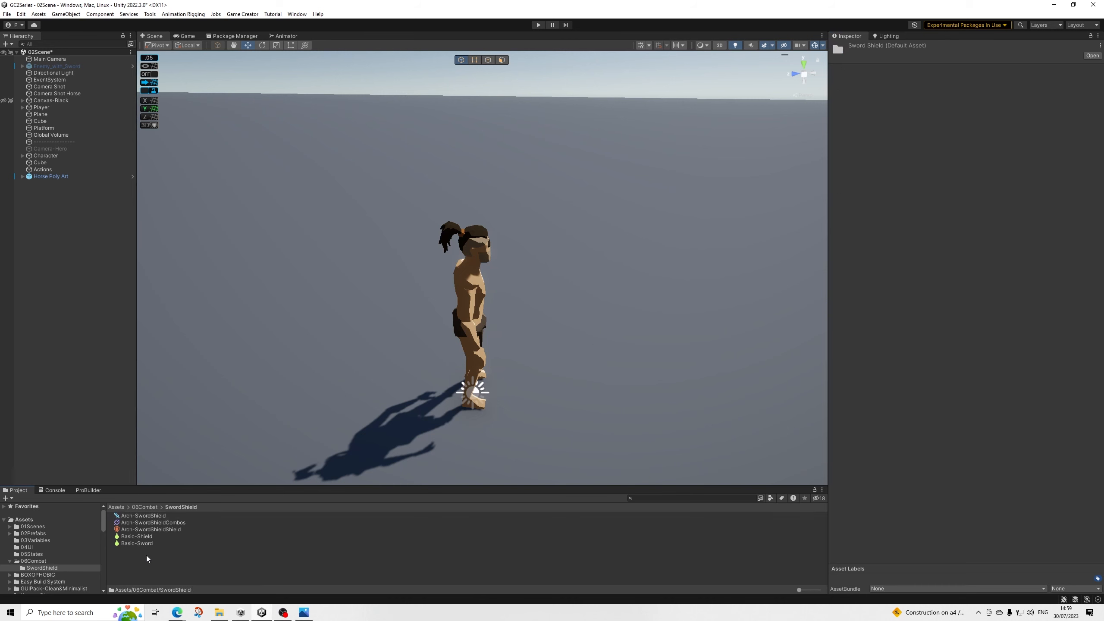
pyautogui.rightClick(146, 556)
pyautogui.moveTo(269, 309)
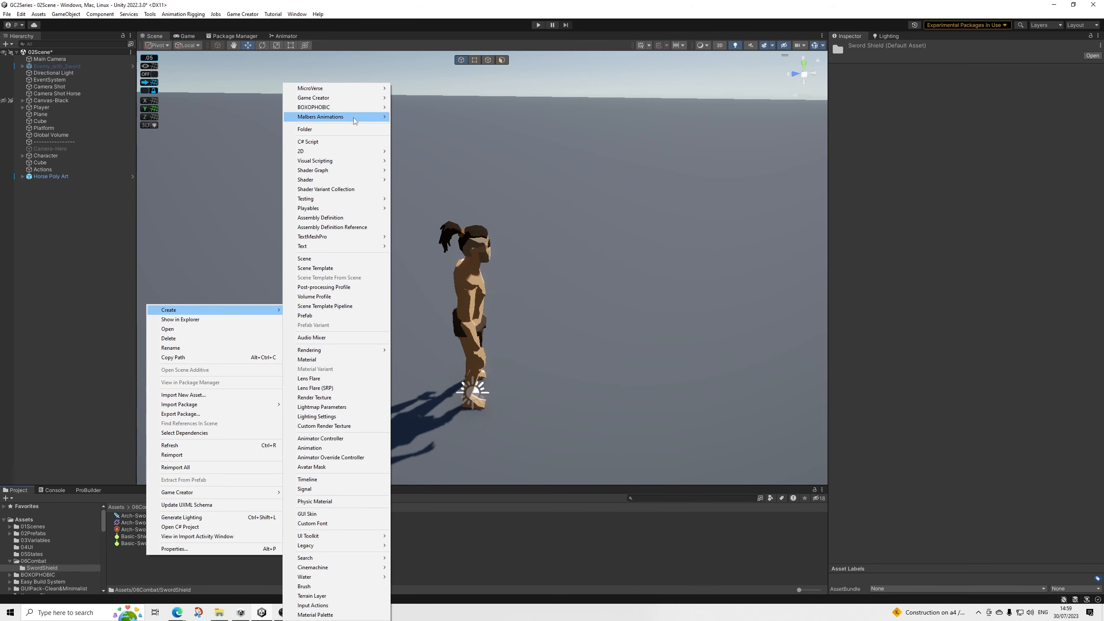
pyautogui.moveTo(377, 100)
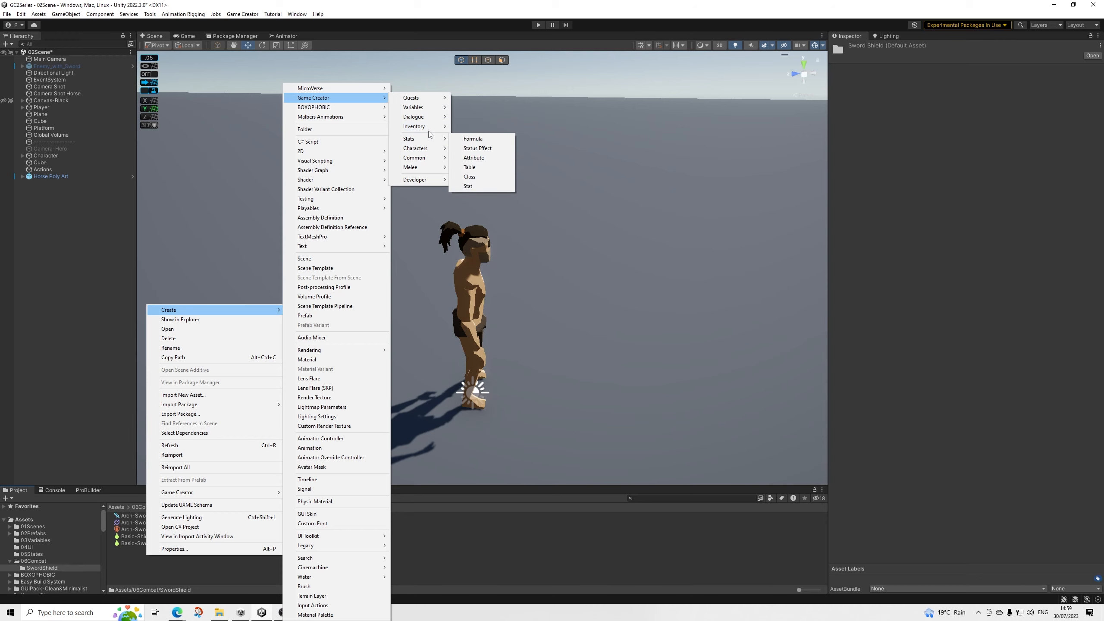
pyautogui.moveTo(432, 140)
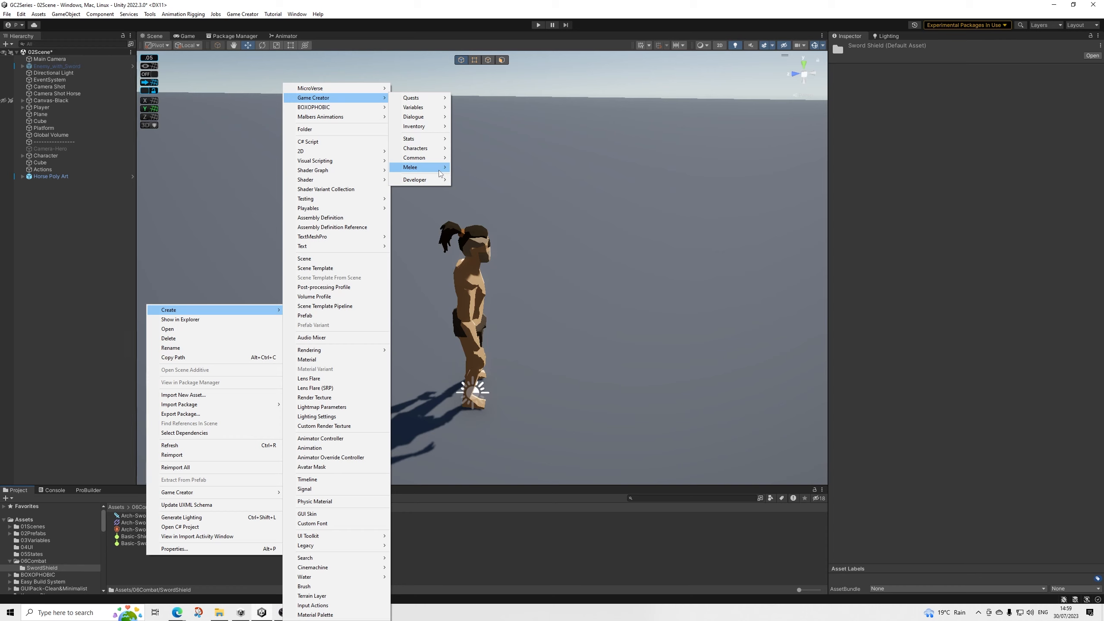
pyautogui.moveTo(442, 167)
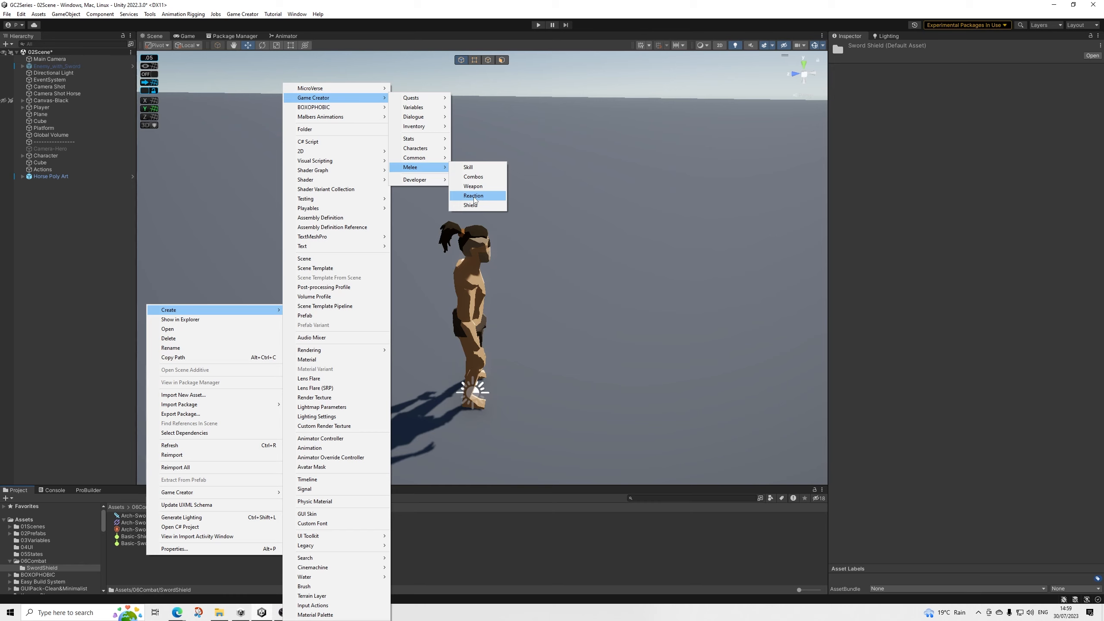
pyautogui.click(473, 196)
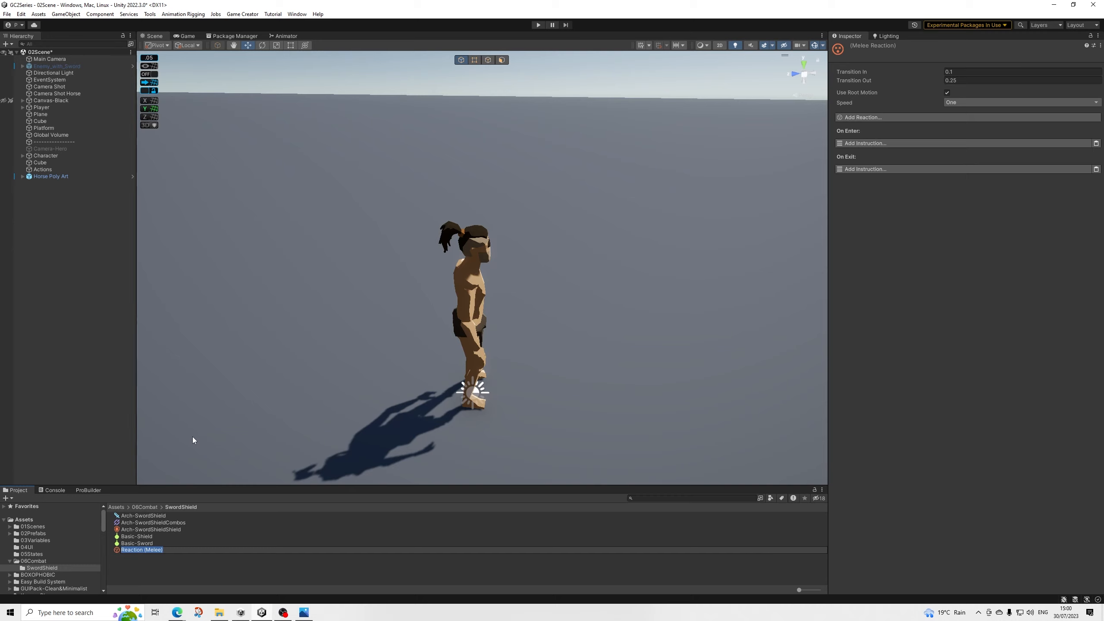
pyautogui.press('BackSpace')
pyautogui.write('elfHitReaction')
pyautogui.press('Return')
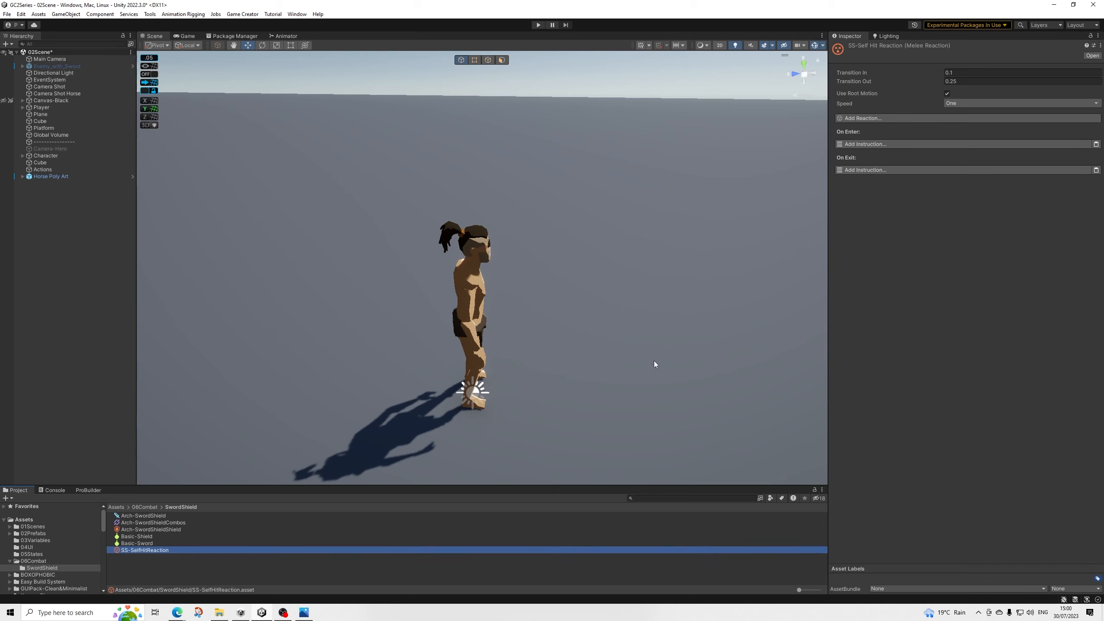
# Step: Duplicate the SS-SelfHitReaction asset and rename the copy as SS-SelfParryReaction
pyautogui.hotkey('ctrl', 'd')
pyautogui.rightClick(157, 557)
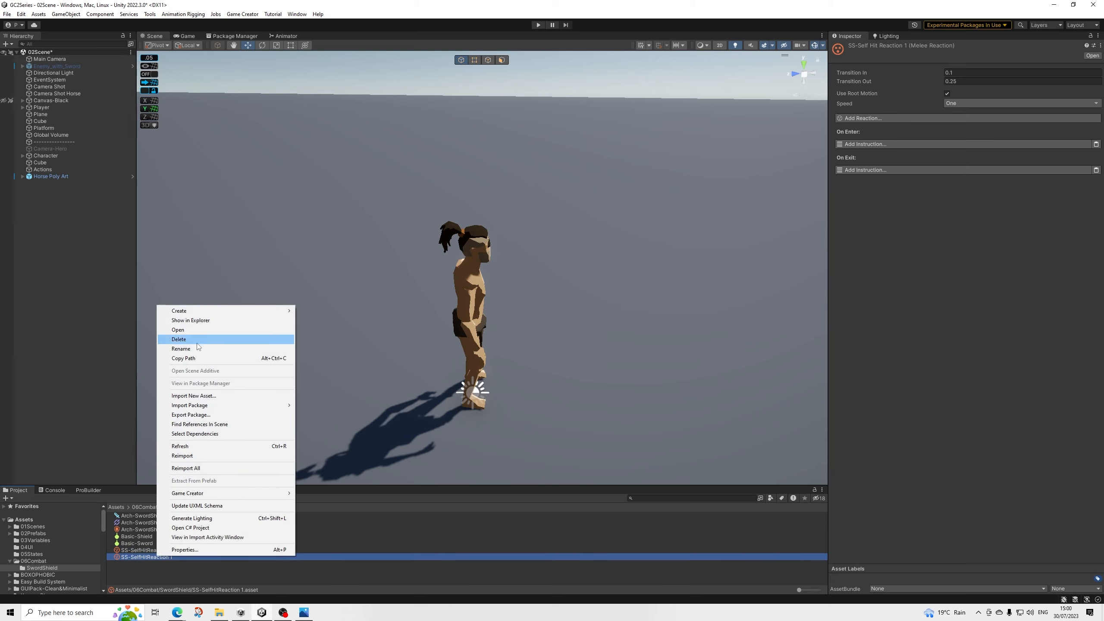
pyautogui.click(194, 347)
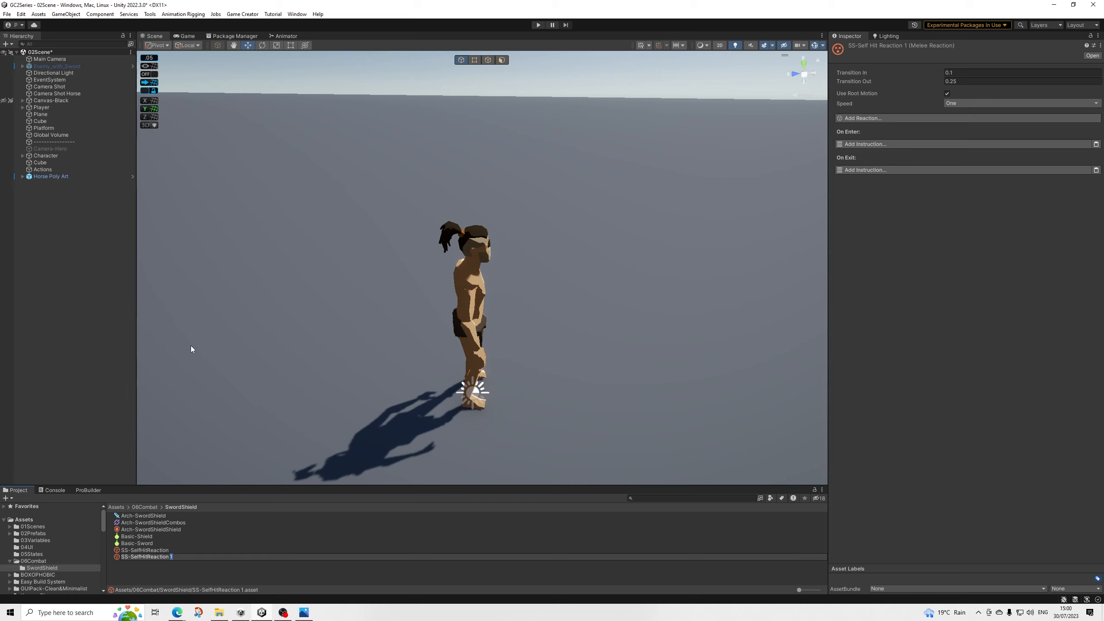
pyautogui.hotkey('shift', 'Left')
pyautogui.hotkey('shift', 'Left')
pyautogui.hotkey('shift', 'Left')
pyautogui.hotkey('shift', 'Left')
pyautogui.hotkey('shift', 'Left')
pyautogui.hotkey('shift', 'Left')
pyautogui.hotkey('shift', 'Left')
pyautogui.hotkey('shift', 'Left')
pyautogui.hotkey('shift', 'Left')
pyautogui.hotkey('shift', 'Left')
pyautogui.hotkey('shift', 'Left')
pyautogui.hotkey('shift', 'Left')
pyautogui.write('ParryReaction')
pyautogui.press('Return')
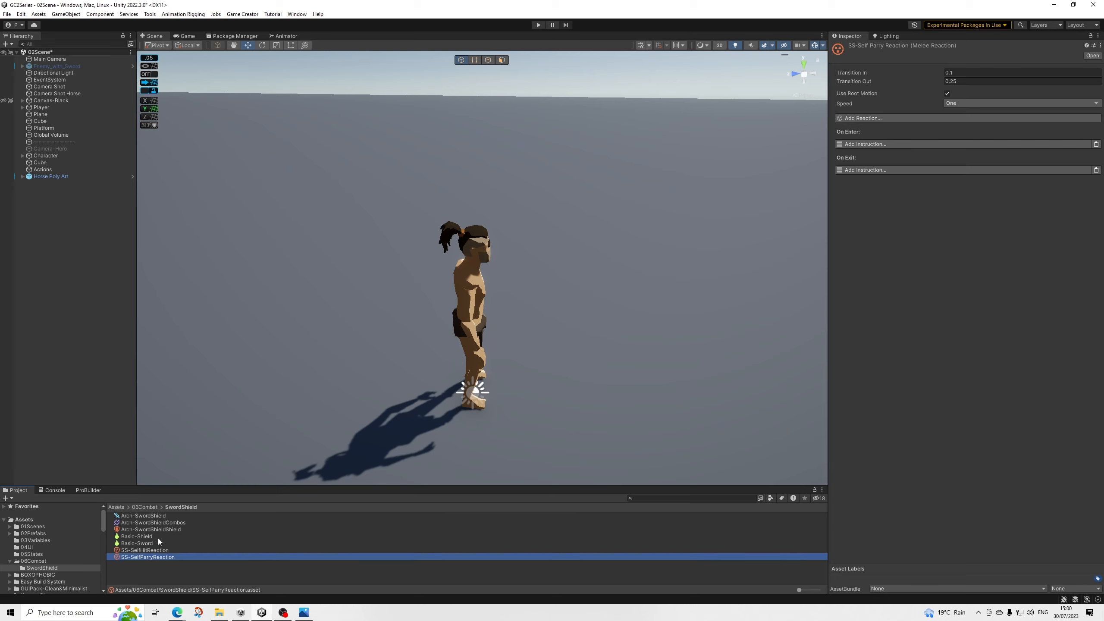
# Step: Assign SS-SelfHitReaction as the Arch-SwordShield weapon's Hit Reaction and SS-SelfParryReaction as its Parried Reaction
pyautogui.click(155, 515)
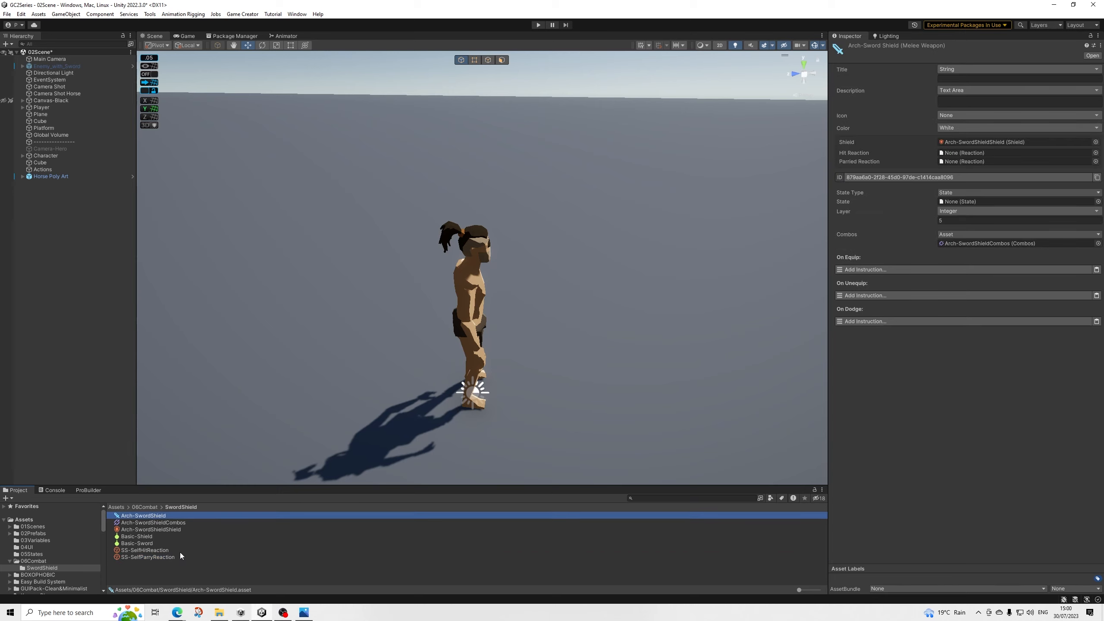
pyautogui.moveTo(154, 552); pyautogui.dragTo(978, 152)
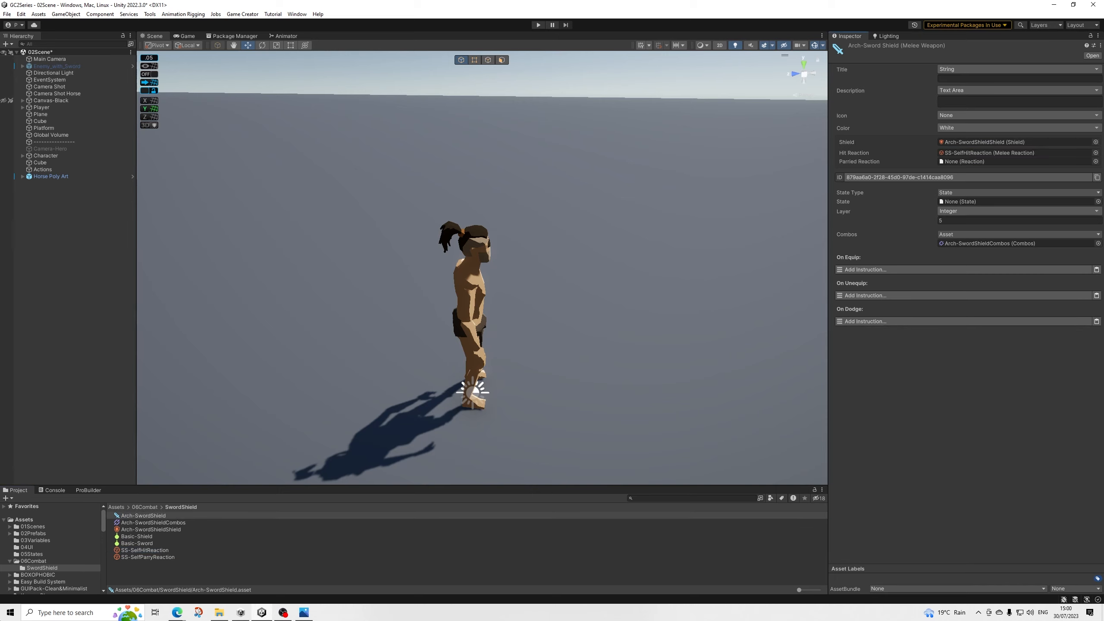
pyautogui.moveTo(1102, 157); pyautogui.dragTo(953, 162)
# Step: Duplicate the Basic Locomotion State - Walk and Basic Locomotion State - Run assets in the 05States folder
pyautogui.click(31, 554)
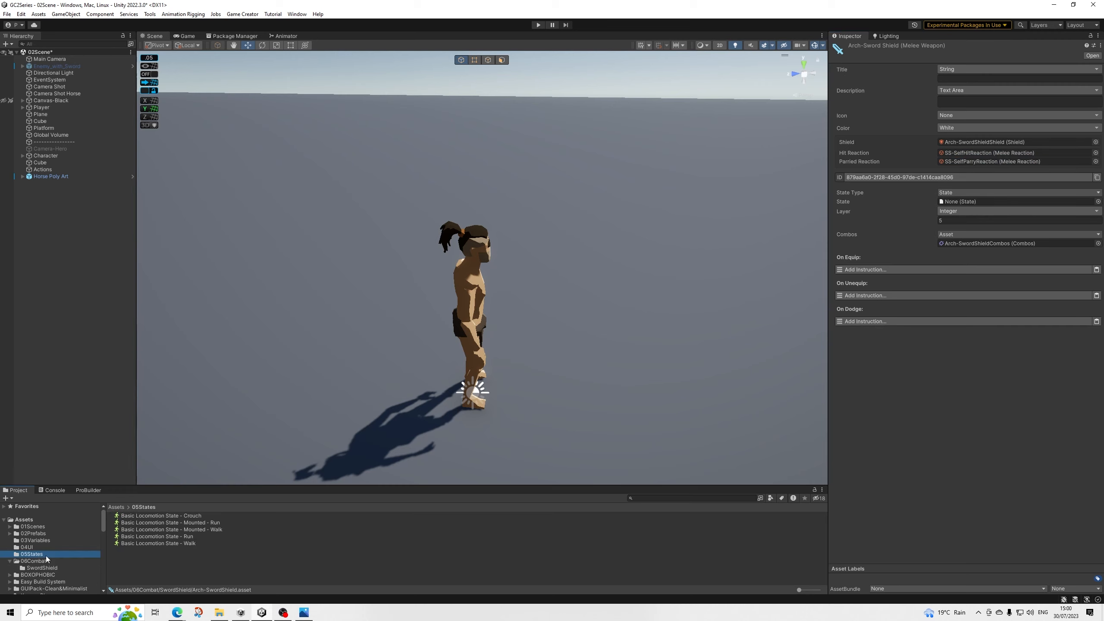
pyautogui.click(181, 542)
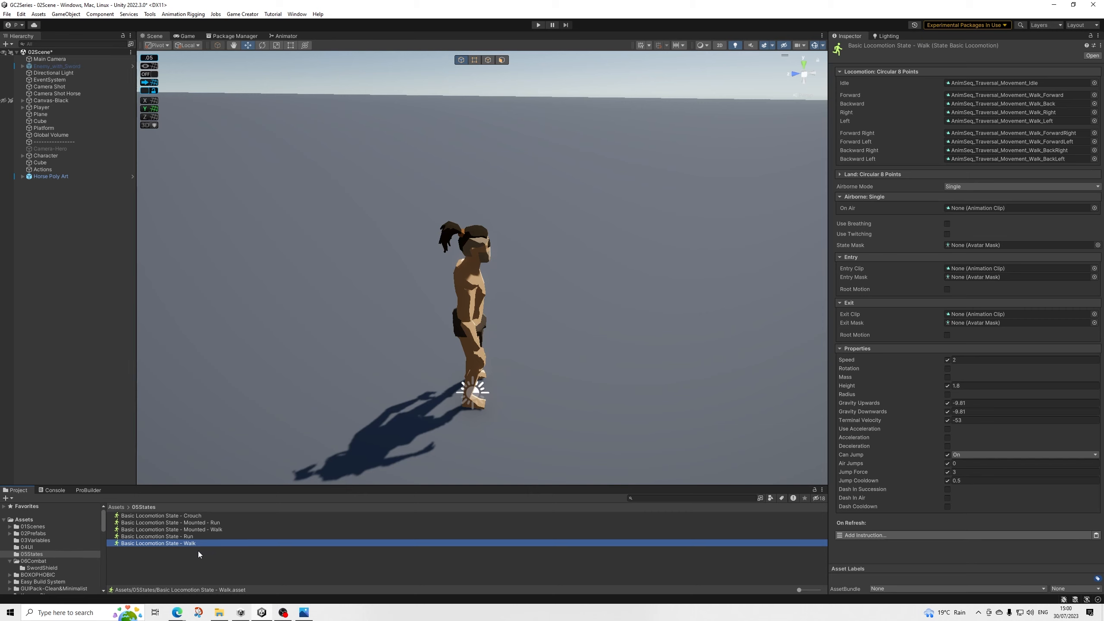
pyautogui.hotkey('ctrl', 'd')
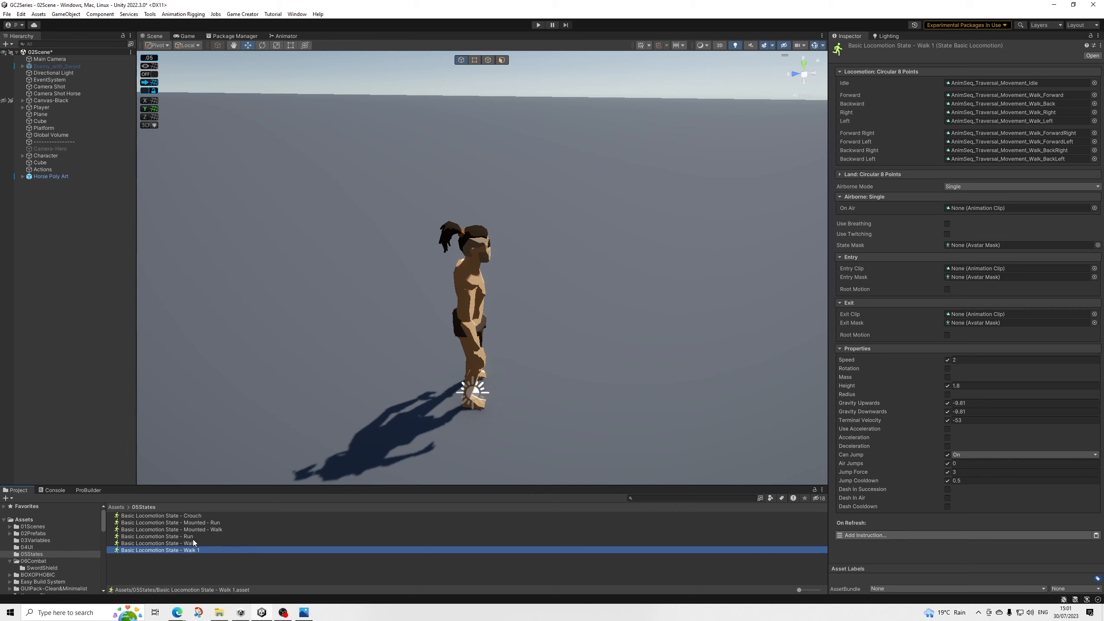
pyautogui.click(189, 537)
pyautogui.hotkey('ctrl', 'd')
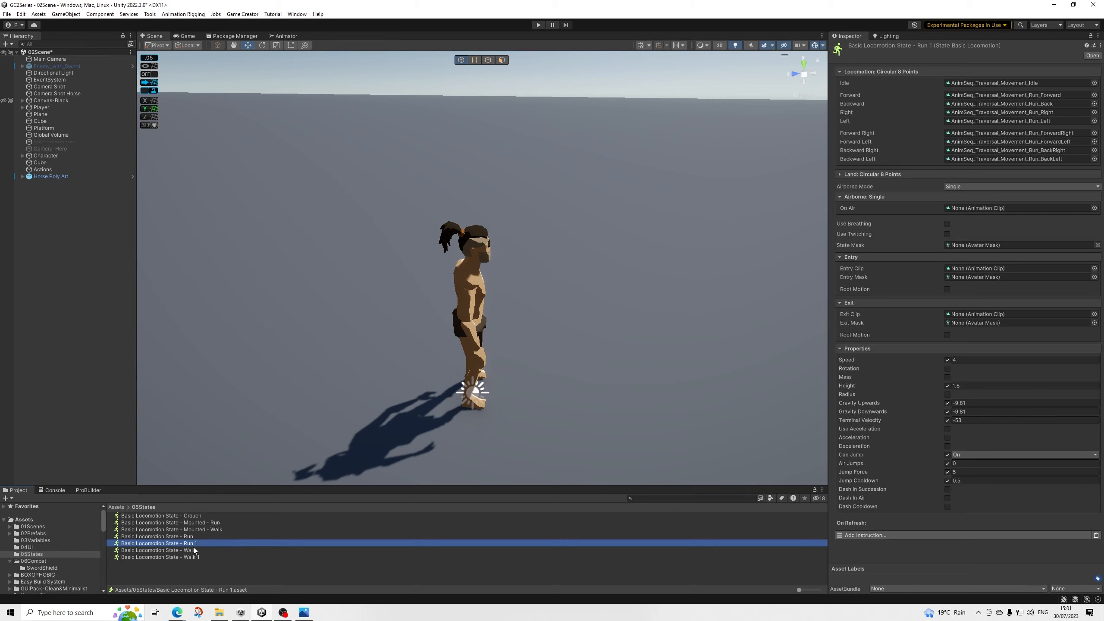
# Step: Rename the duplicated run state as Basic Locomotion State - SwordShield - Run
pyautogui.rightClick(194, 545)
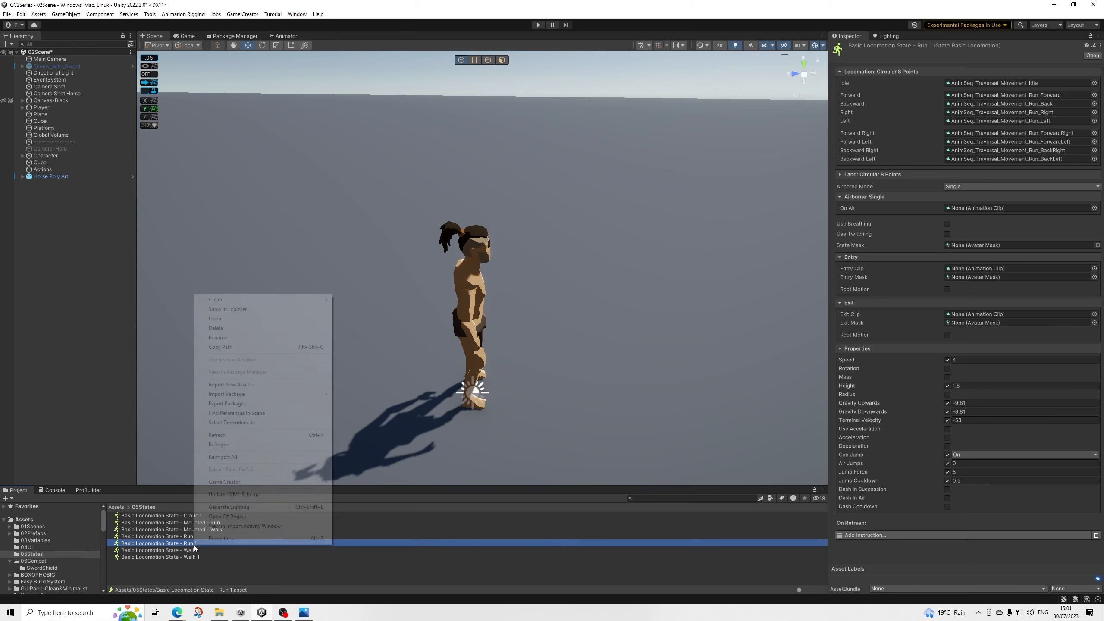
pyautogui.click(233, 338)
pyautogui.press('End')
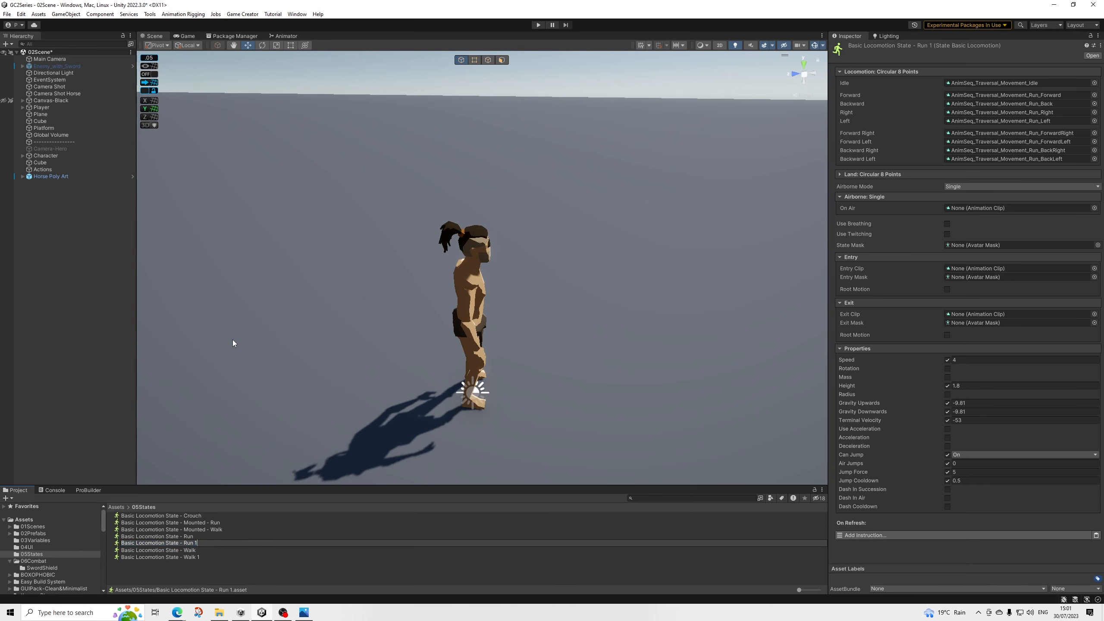
pyautogui.hotkey('ctrl', 'shift', 'Left')
pyautogui.hotkey('ctrl', 'shift', 'Left')
pyautogui.write('SwordShield - Run')
pyautogui.press('Return')
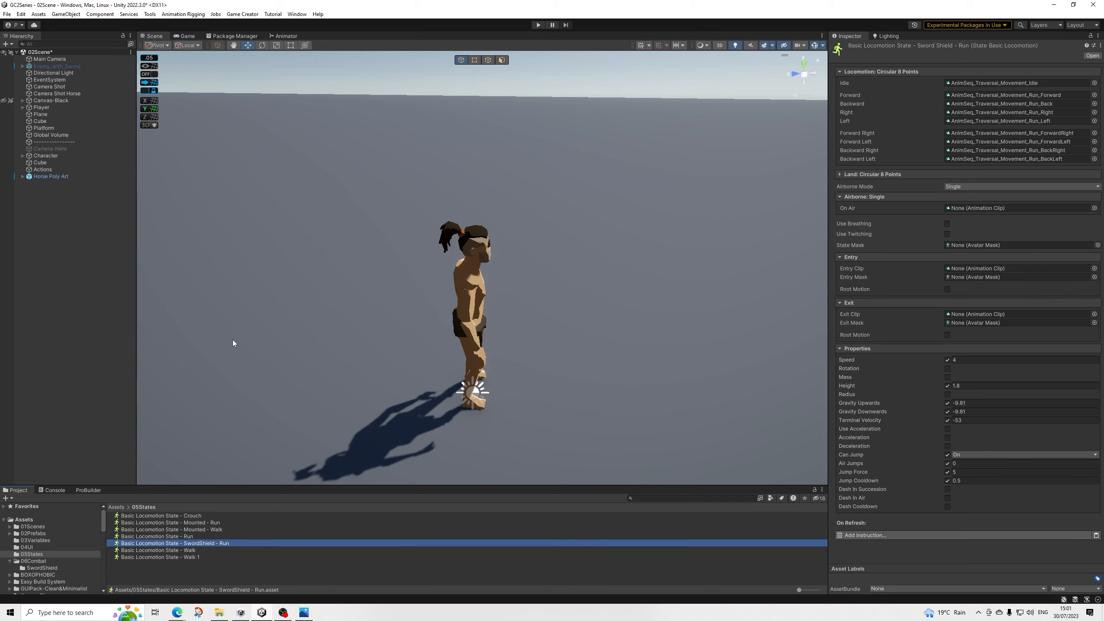
# Step: Rename the duplicated walk state as Basic Locomotion State - SwordShield - Walk
pyautogui.rightClick(197, 557)
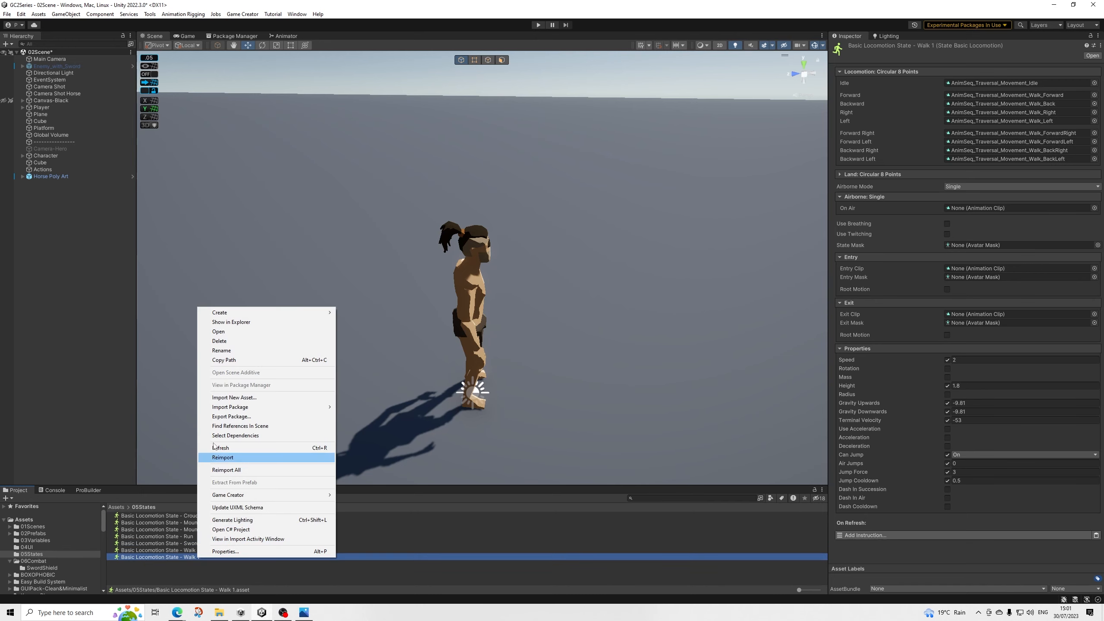
pyautogui.click(221, 350)
pyautogui.press('Right')
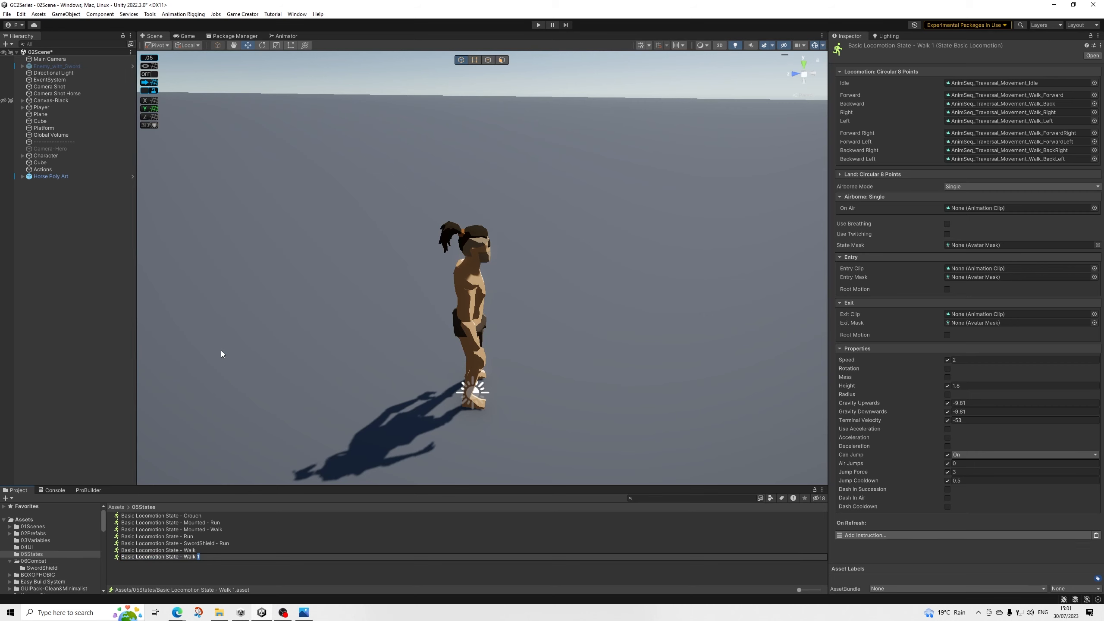
pyautogui.press('BackSpace')
pyautogui.press('BackSpace')
pyautogui.press('BackSpace')
pyautogui.press('BackSpace')
pyautogui.press('BackSpace')
pyautogui.press('BackSpace')
pyautogui.write('SwordShield - Walk')
pyautogui.press('Return')
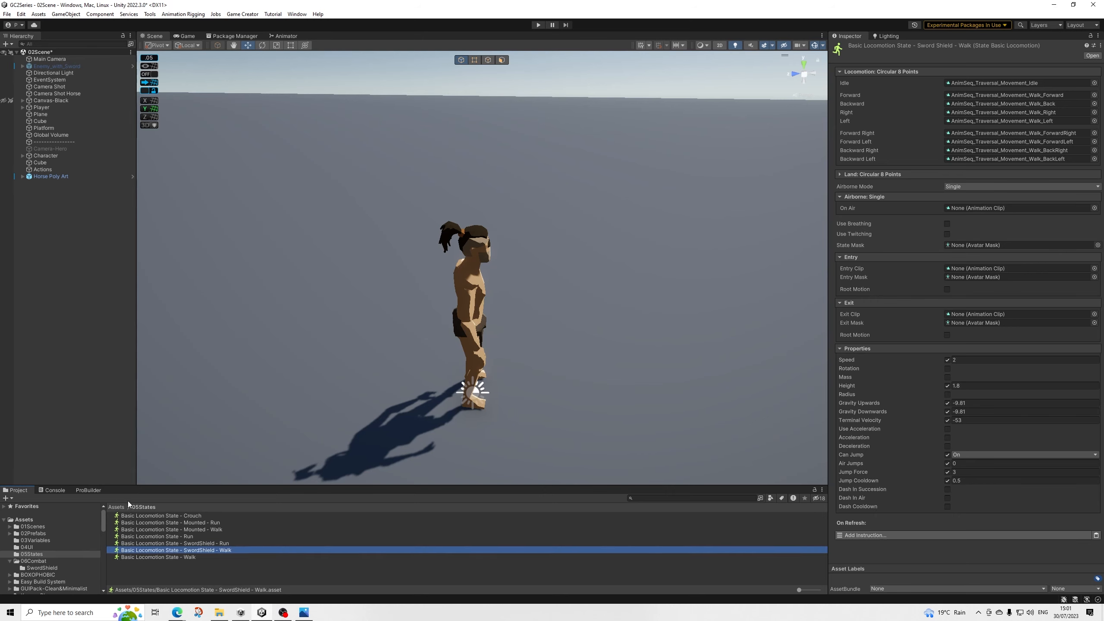
# Step: Duplicate the SwordShield walk state and rename the copy as Basic Locomotion State - SwordShieldBlock - Walk
pyautogui.rightClick(222, 551)
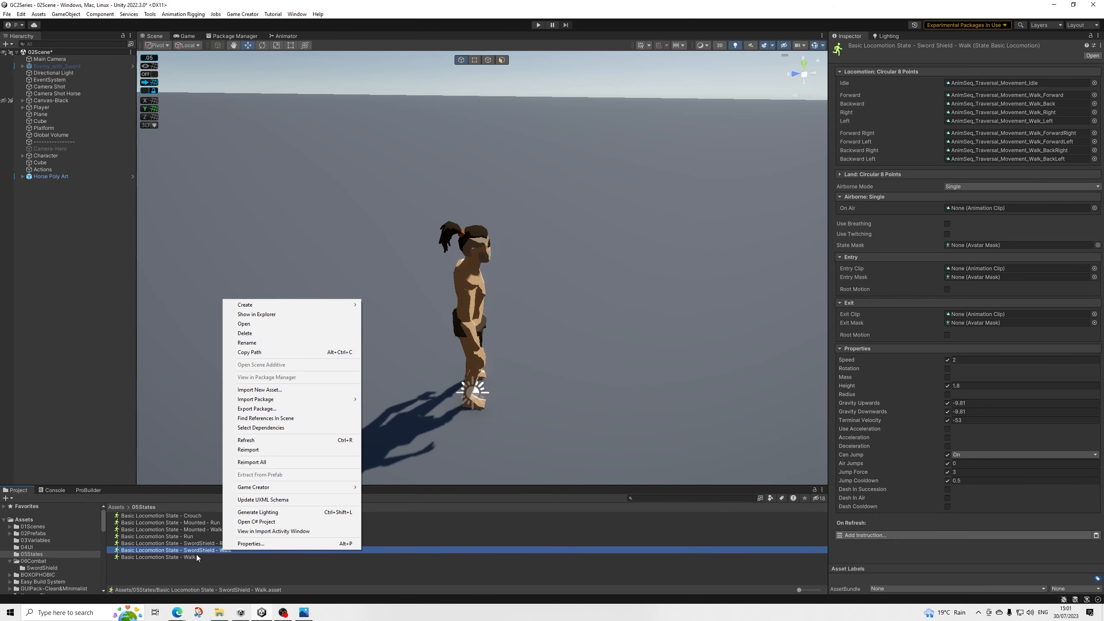
pyautogui.click(192, 563)
pyautogui.click(217, 551)
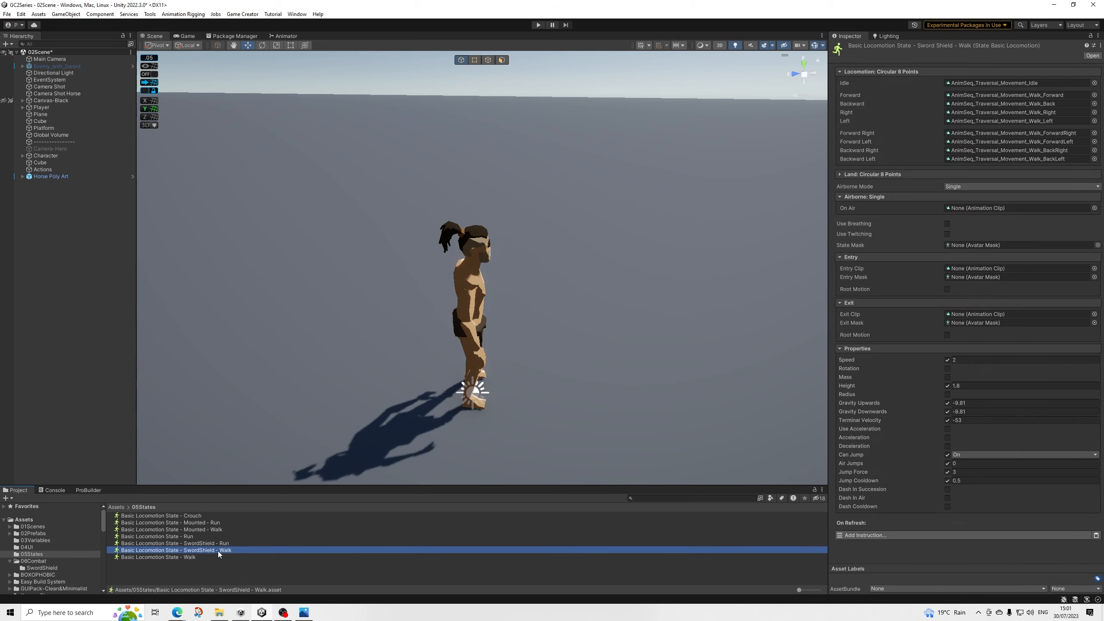
pyautogui.hotkey('ctrl', 'd')
pyautogui.rightClick(215, 556)
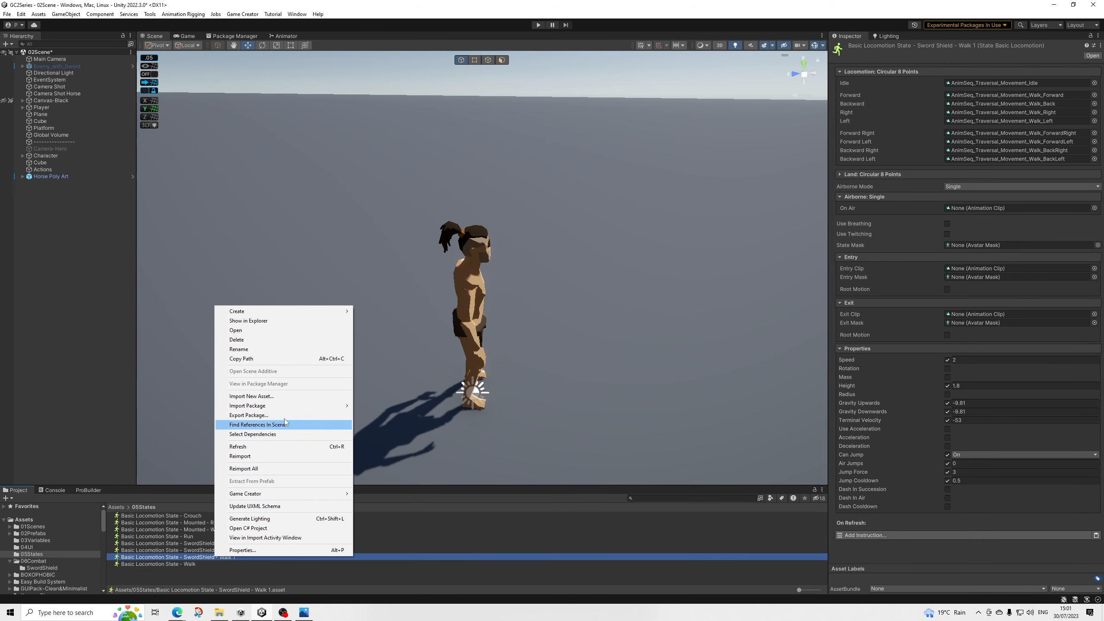
pyautogui.click(256, 351)
pyautogui.press('Right')
pyautogui.press('BackSpace')
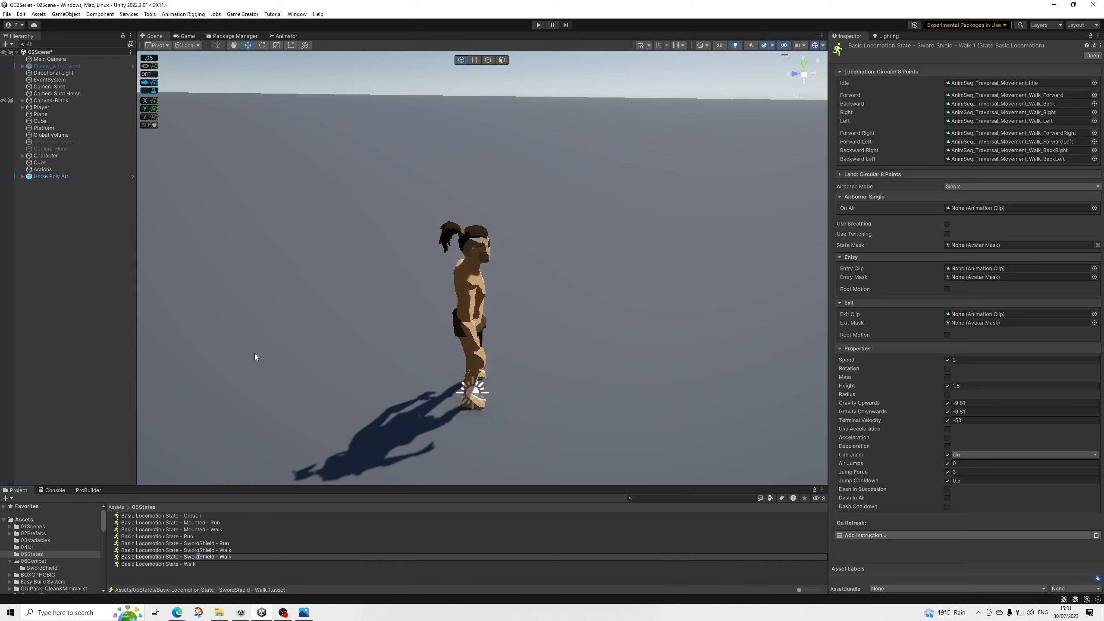
pyautogui.hotkey('shift', 'Left')
pyautogui.hotkey('shift', 'Left')
pyautogui.hotkey('shift', 'Left')
pyautogui.hotkey('shift', 'Left')
pyautogui.press('Right')
pyautogui.write('Block')
pyautogui.press('Return')
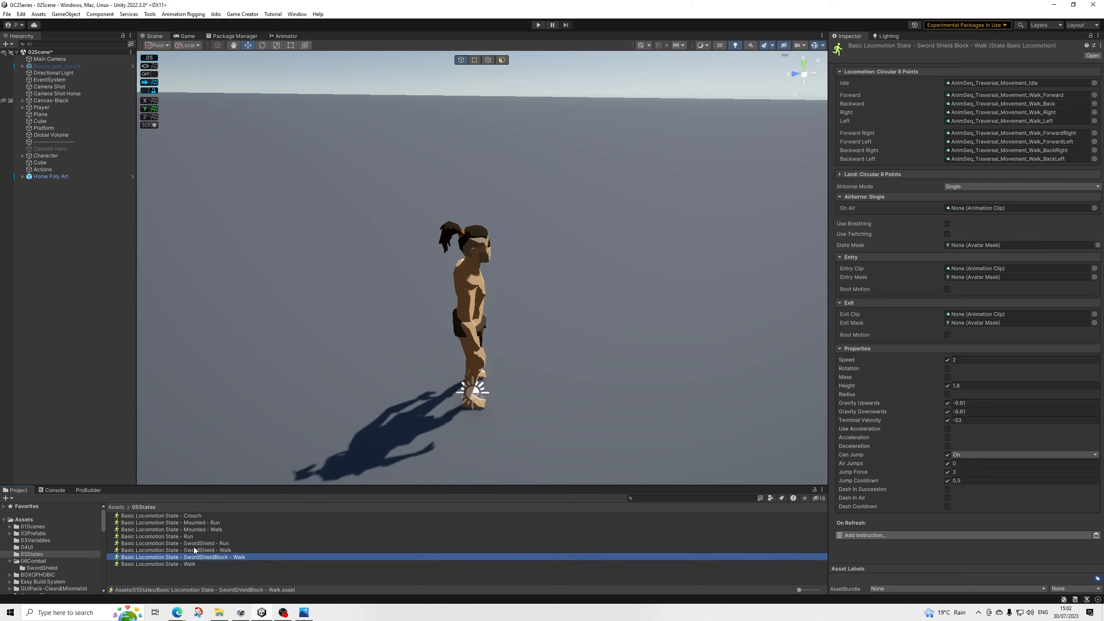
# Step: Assign Basic Locomotion State - SwordShield - Walk from the 05States folder as the Arch-SwordShield weapon's State
pyautogui.click(40, 567)
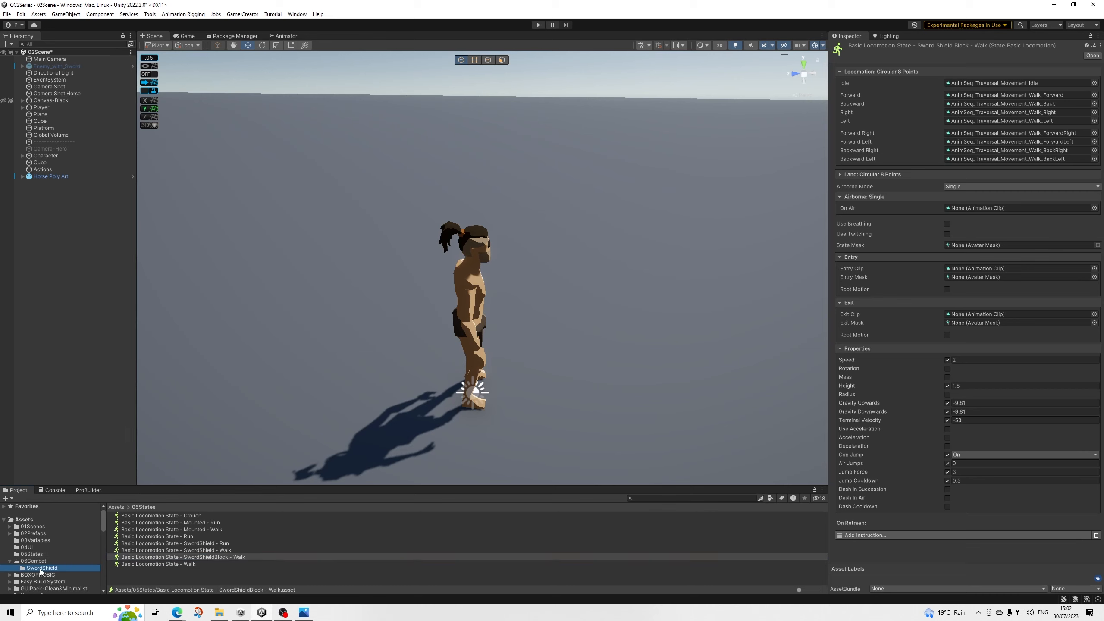
pyautogui.click(161, 516)
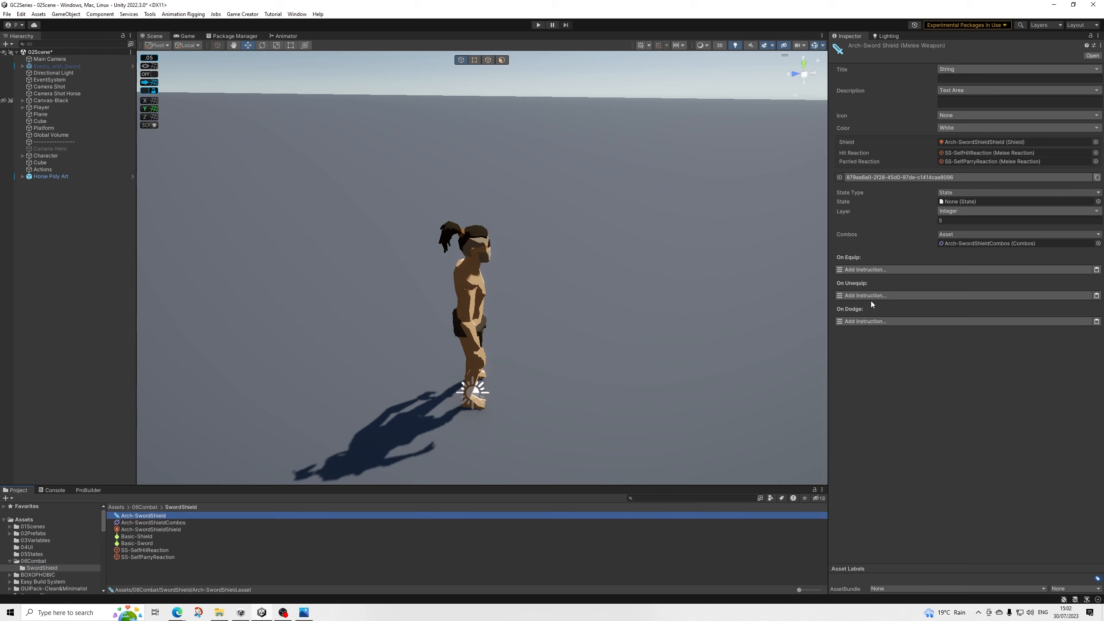
pyautogui.click(32, 554)
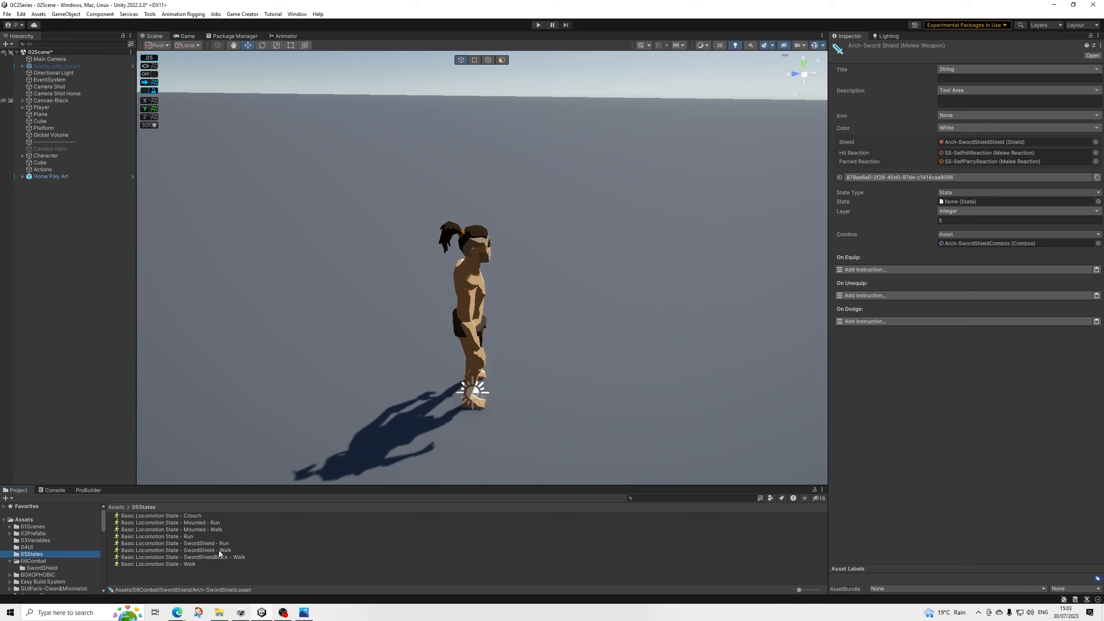
pyautogui.moveTo(219, 551); pyautogui.dragTo(962, 200)
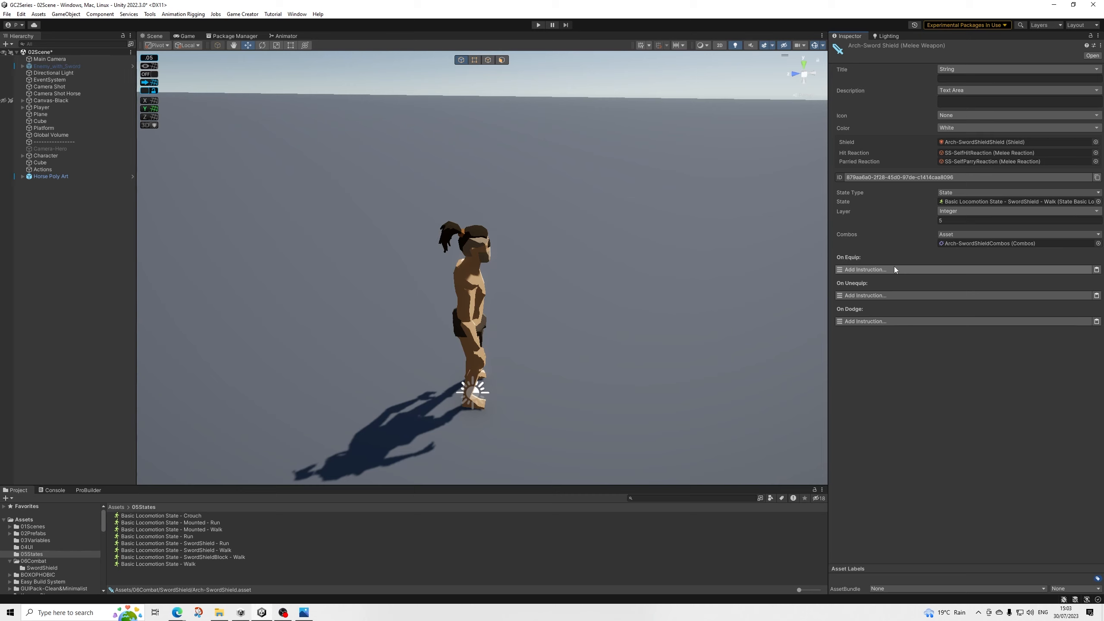
# Step: Add an Attach Prop instruction to the Arch-SwordShield weapon's On Equip event
pyautogui.click(864, 269)
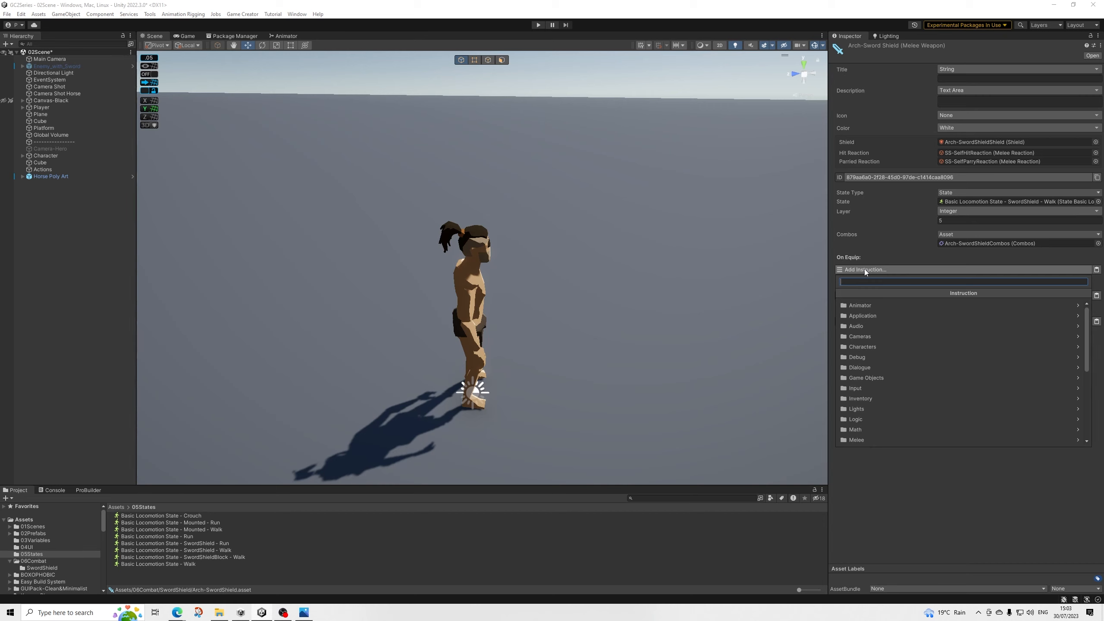
pyautogui.write('prop')
pyautogui.press('Down')
pyautogui.press('Return')
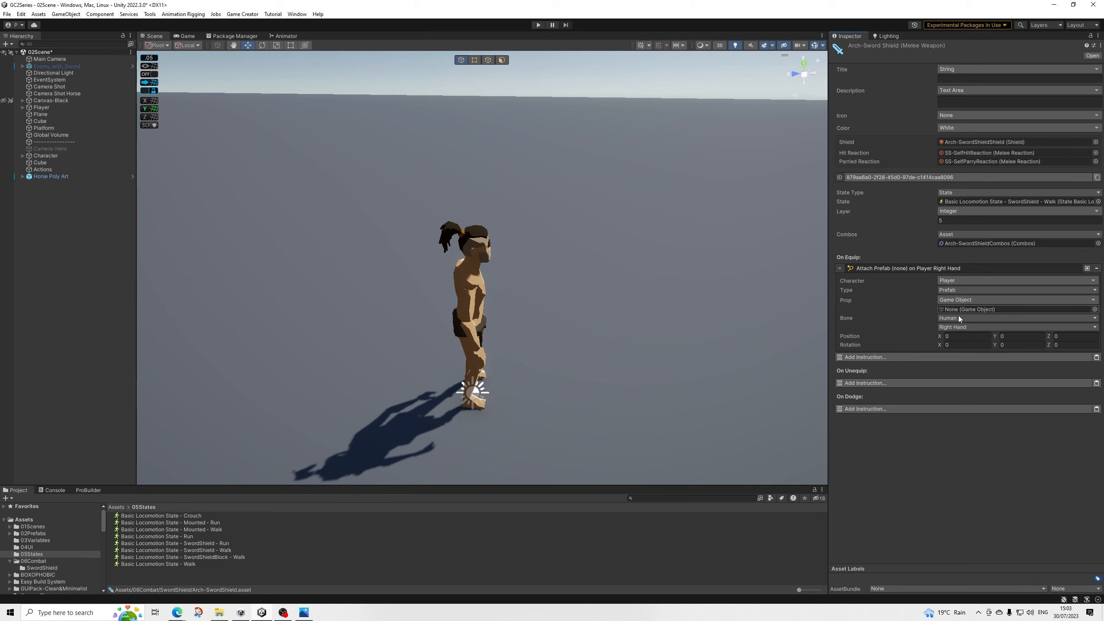
# Step: Set the attached prop's source to the Global Name Variable Melee-Weapon from CombatGlobal
pyautogui.click(1083, 298)
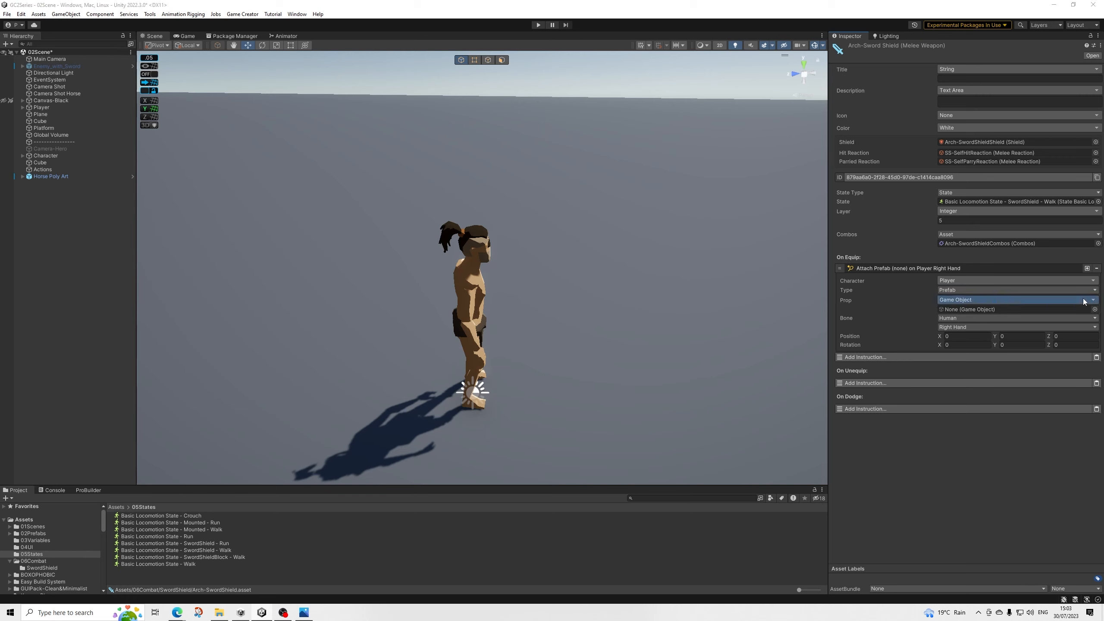
pyautogui.scroll(-2, 974, 449)
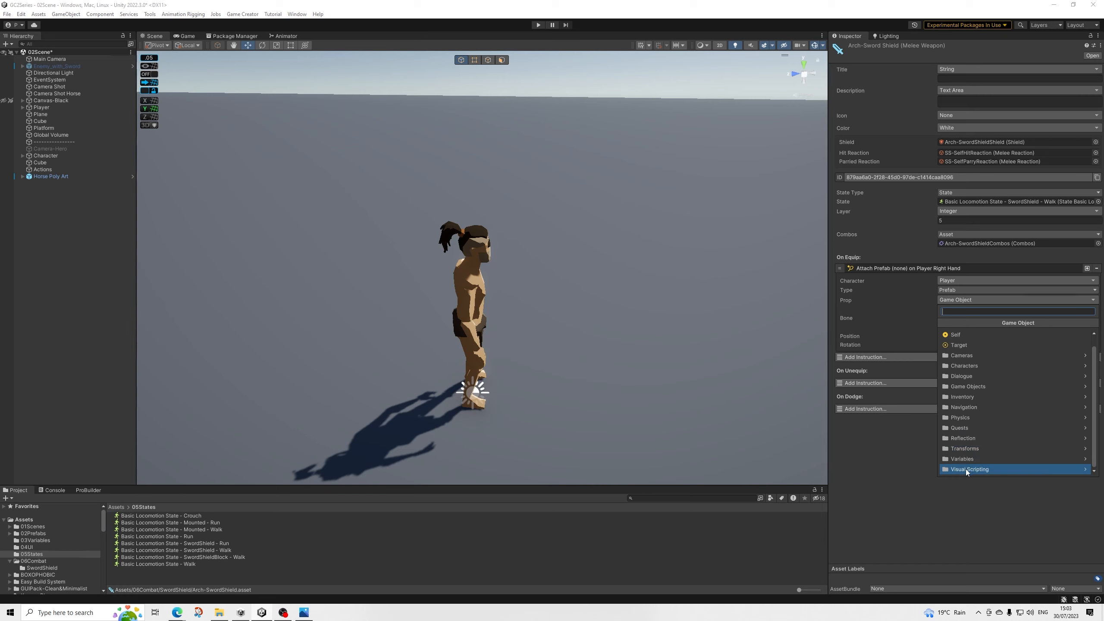
pyautogui.click(962, 459)
pyautogui.click(984, 346)
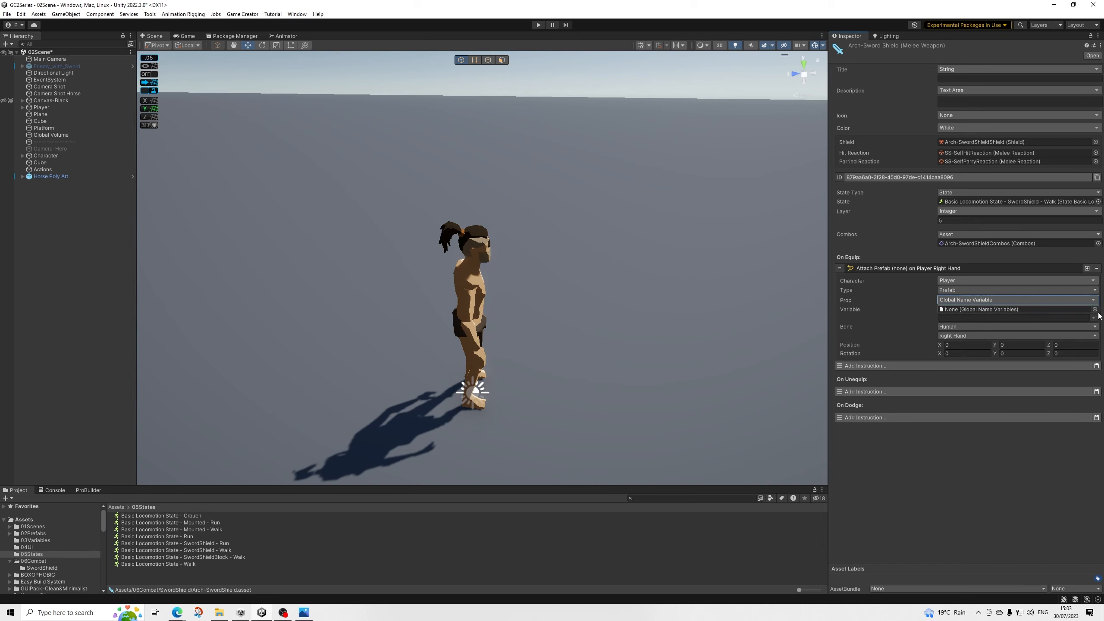
pyautogui.click(1094, 310)
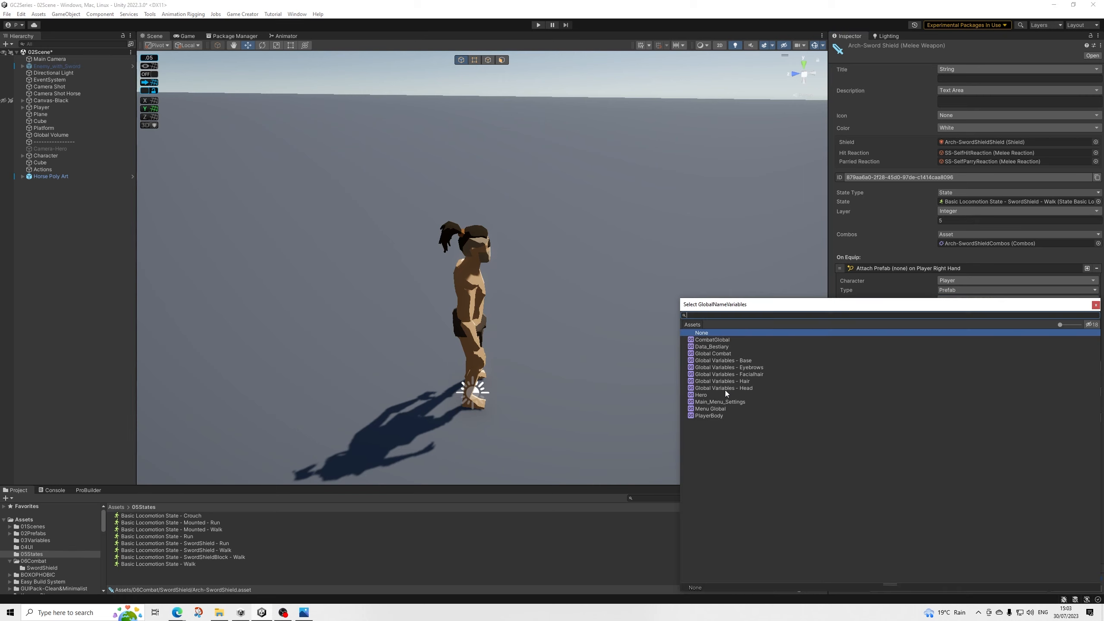
pyautogui.click(721, 339)
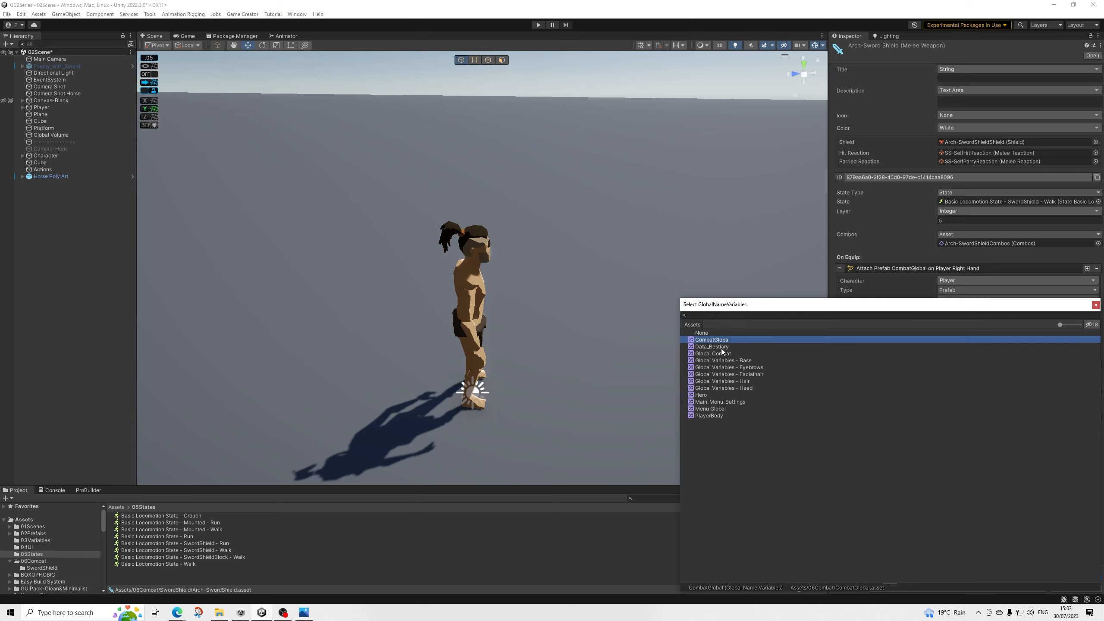
pyautogui.press('Return')
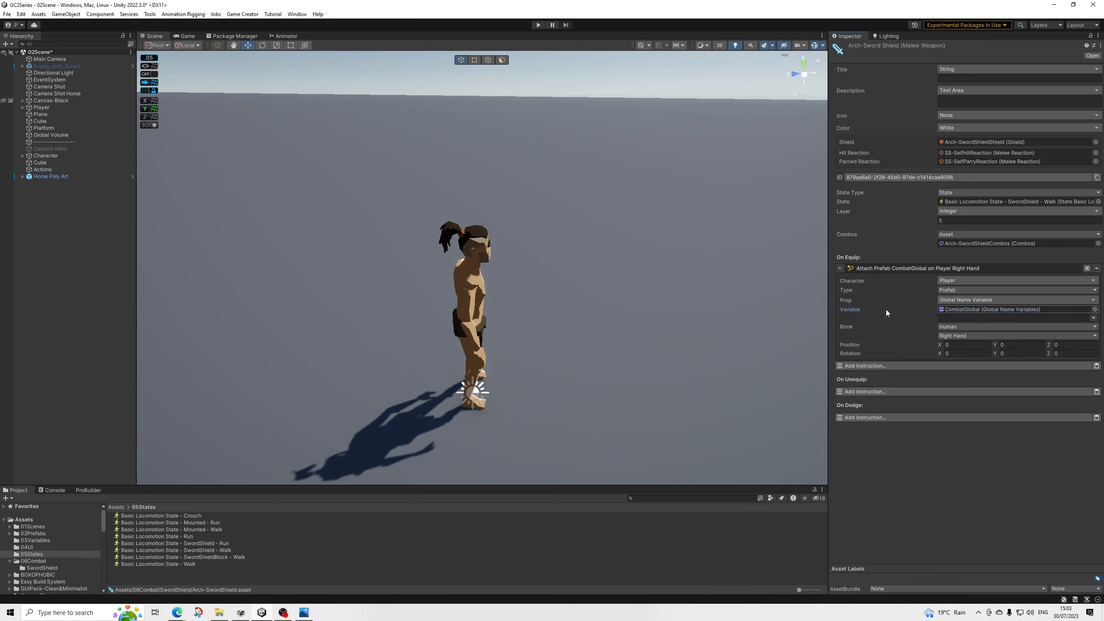
pyautogui.click(1094, 318)
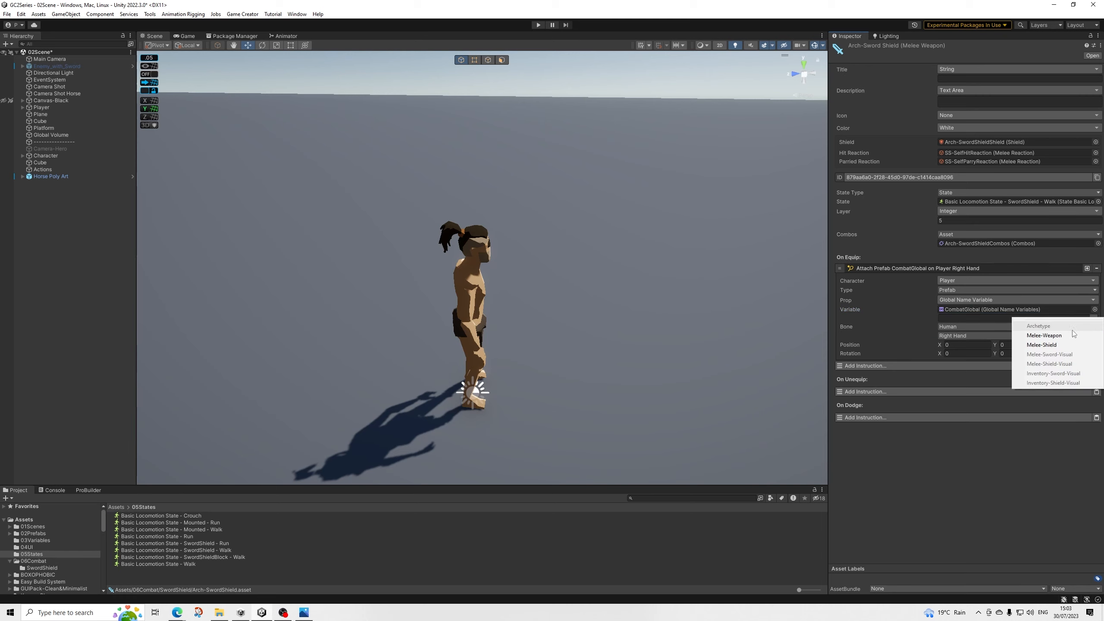
pyautogui.click(1045, 335)
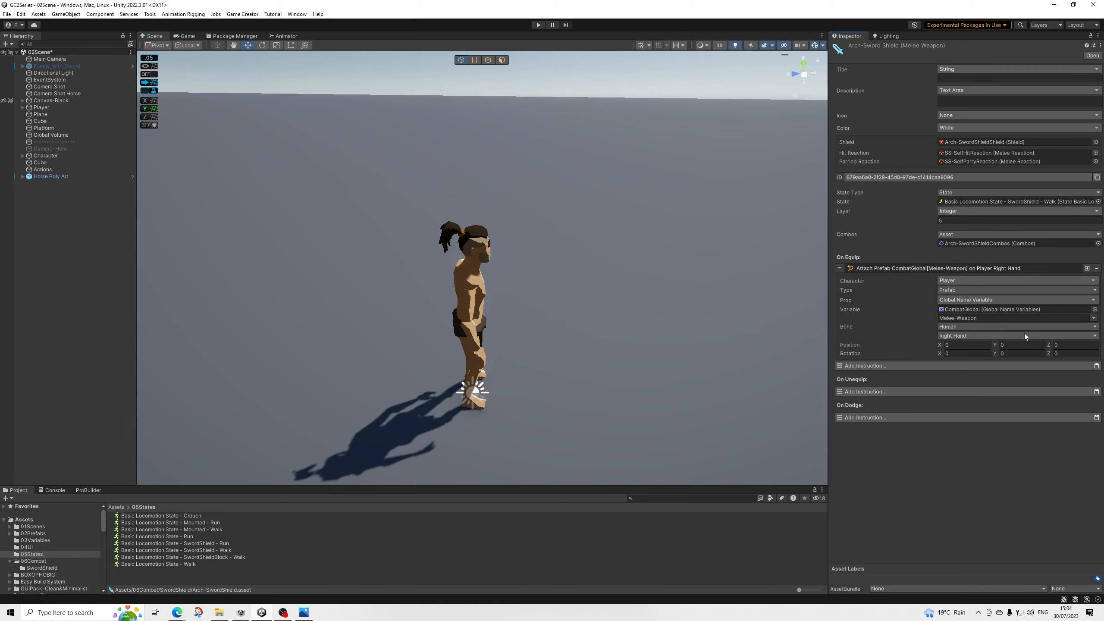
# Step: Set the Melee-Weapon prop's position to 7.28, 4.98, 3.93 and its rotation to -2.646, 75.664, -106.893
pyautogui.click(954, 346)
pyautogui.press('Tab')
pyautogui.write('4.98')
pyautogui.press('Tab')
pyautogui.write('3.93')
pyautogui.press('Tab')
pyautogui.write('-2.646')
pyautogui.press('Tab')
pyautogui.write('75.664')
pyautogui.press('Tab')
pyautogui.write('-106.893')
# Step: Duplicate the Melee-Weapon attach instruction and set the copy's variable to Melee-Shield and its bone to Left Hand
pyautogui.click(1087, 268)
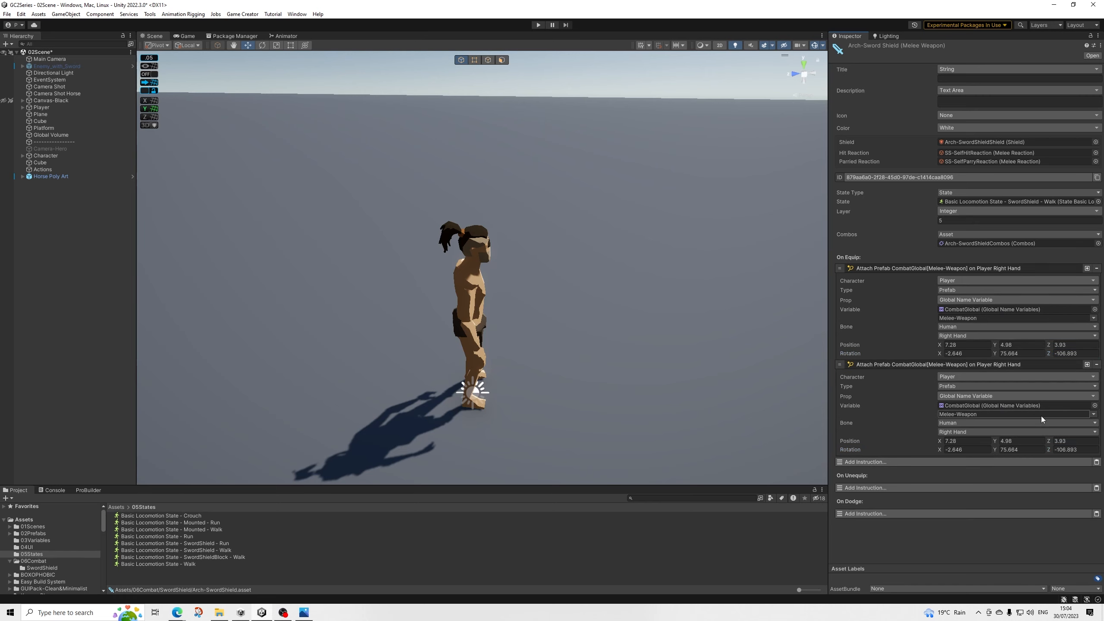
pyautogui.click(1093, 415)
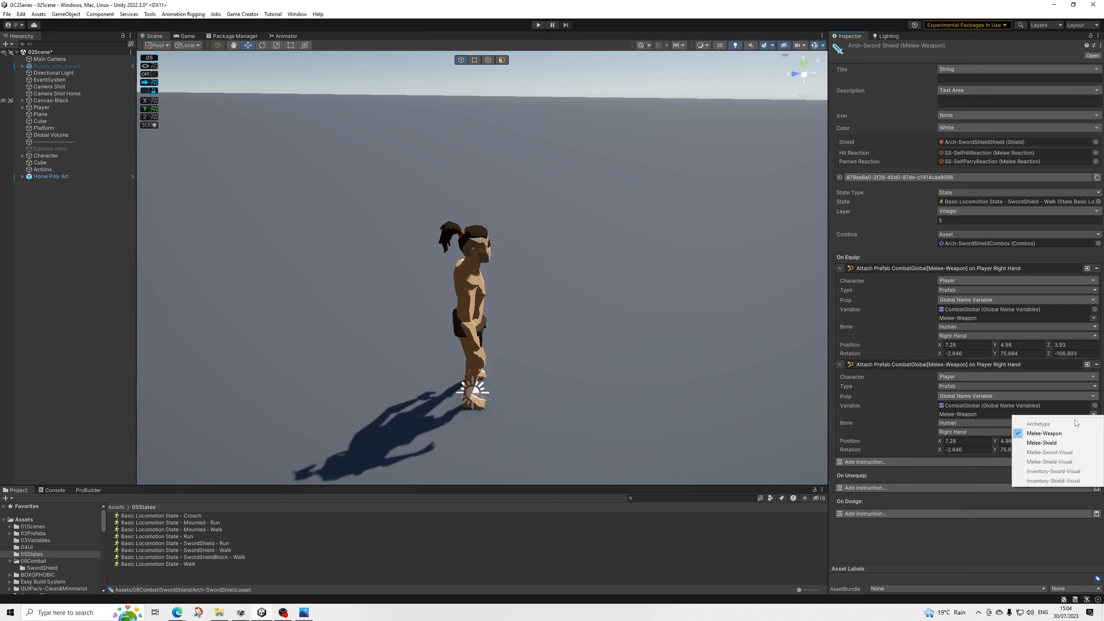
pyautogui.click(1044, 444)
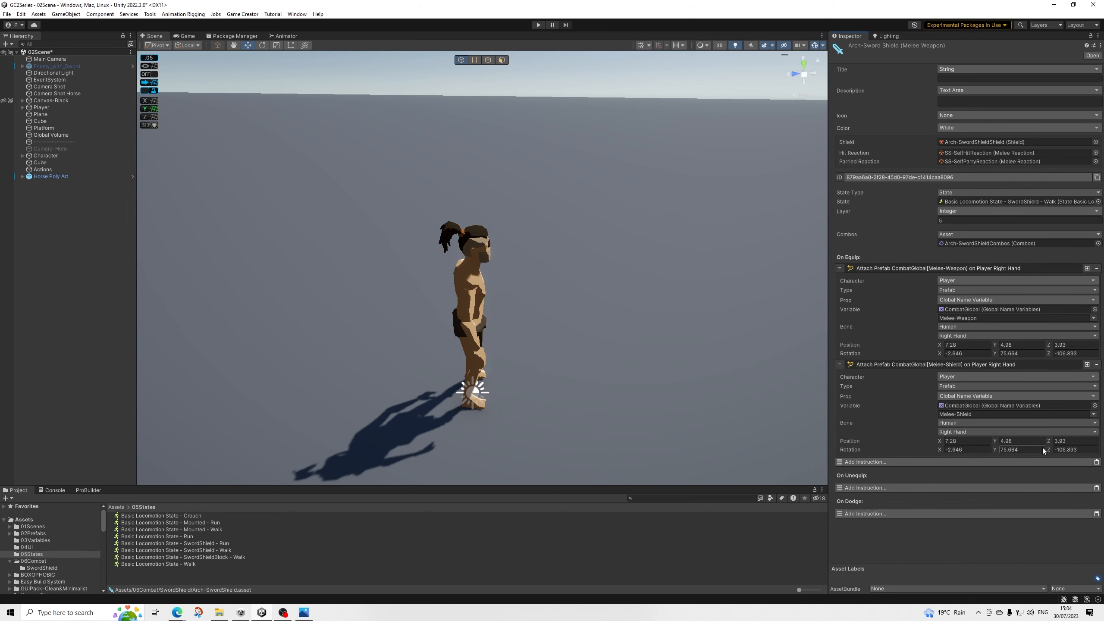
pyautogui.click(969, 432)
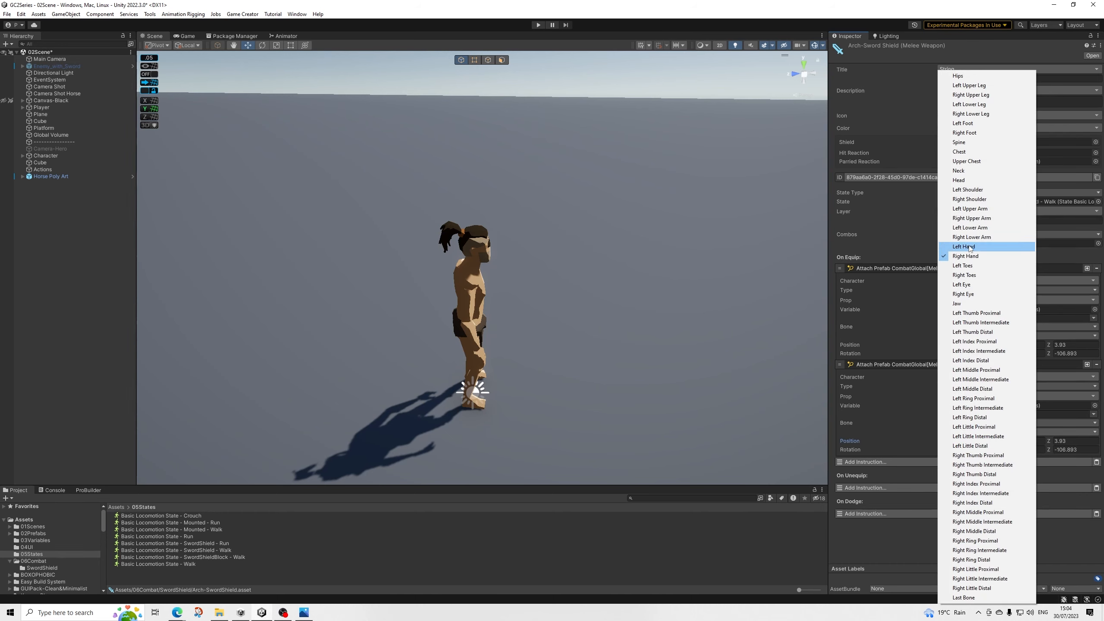
pyautogui.click(967, 246)
# Step: Set the Melee-Shield prop's position to -7.31, -0.34, 0.35 and its rotation to -81.611, -137.761, 127.318
pyautogui.click(963, 440)
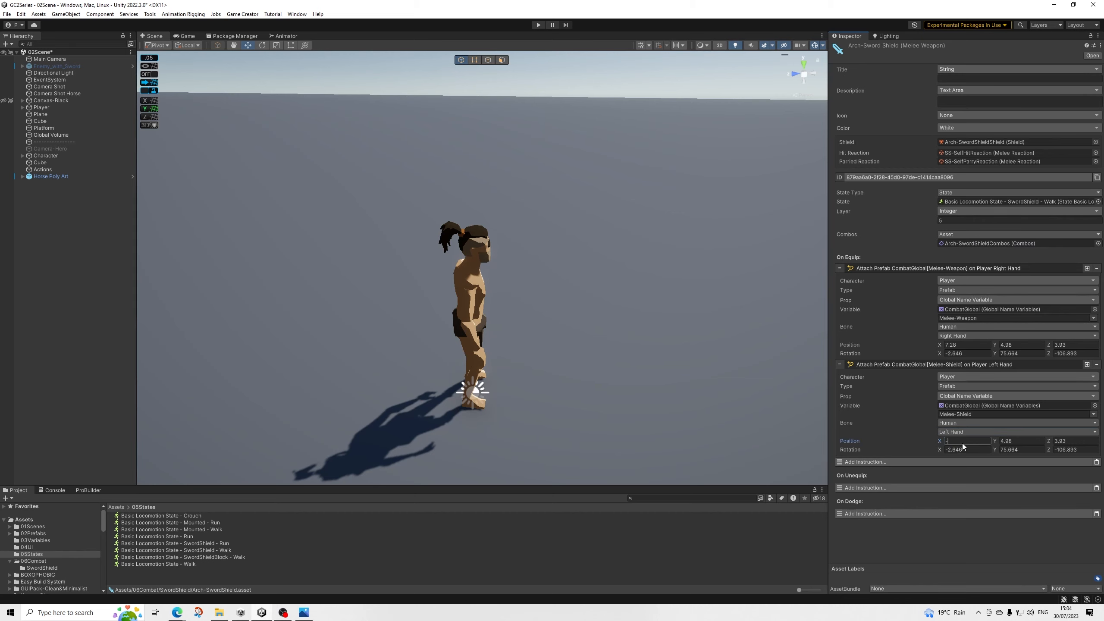
pyautogui.click(1011, 440)
pyautogui.click(1065, 439)
pyautogui.write('0.35')
pyautogui.click(964, 451)
pyautogui.click(1024, 452)
pyautogui.write('-13')
pyautogui.click(1067, 449)
# Step: Add a Remove Prop instruction to the weapon's On Unequip event
pyautogui.click(876, 487)
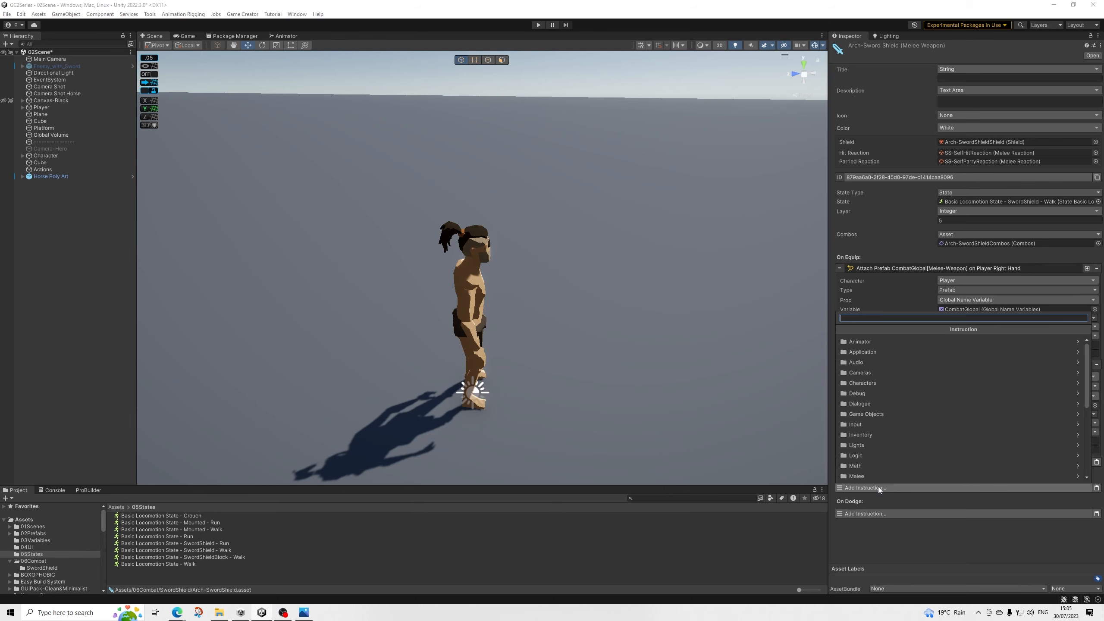
pyautogui.write('prop')
pyautogui.press('Down')
pyautogui.press('Down')
pyautogui.press('Down')
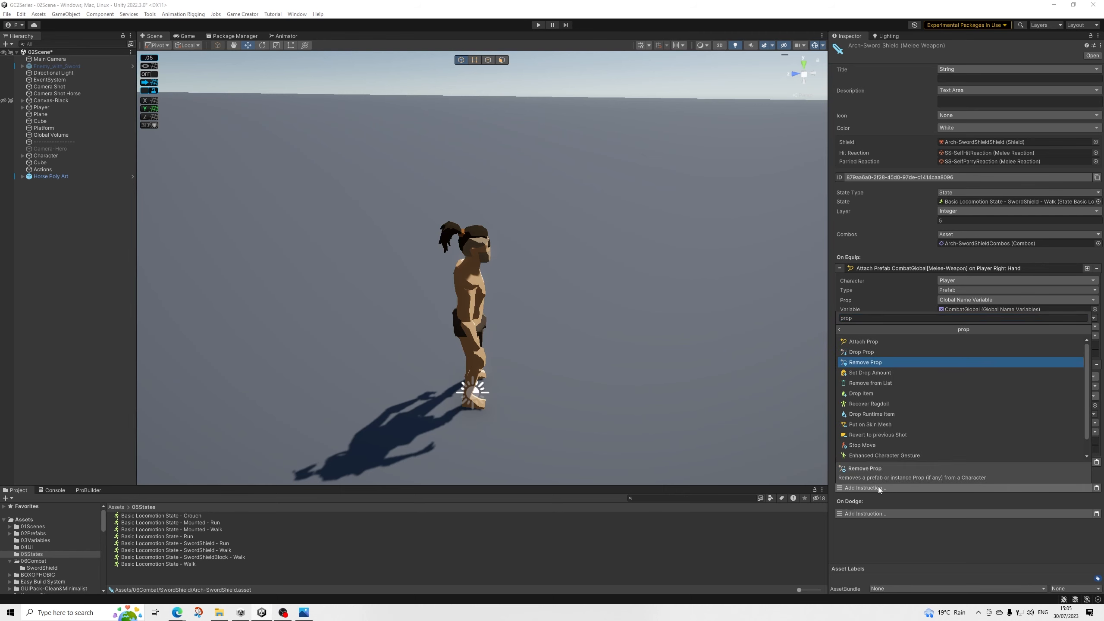
pyautogui.press('Return')
# Step: Set the removed prop's source to the Global Name Variable Melee-Weapon from CombatGlobal
pyautogui.scroll(-1, 957, 522)
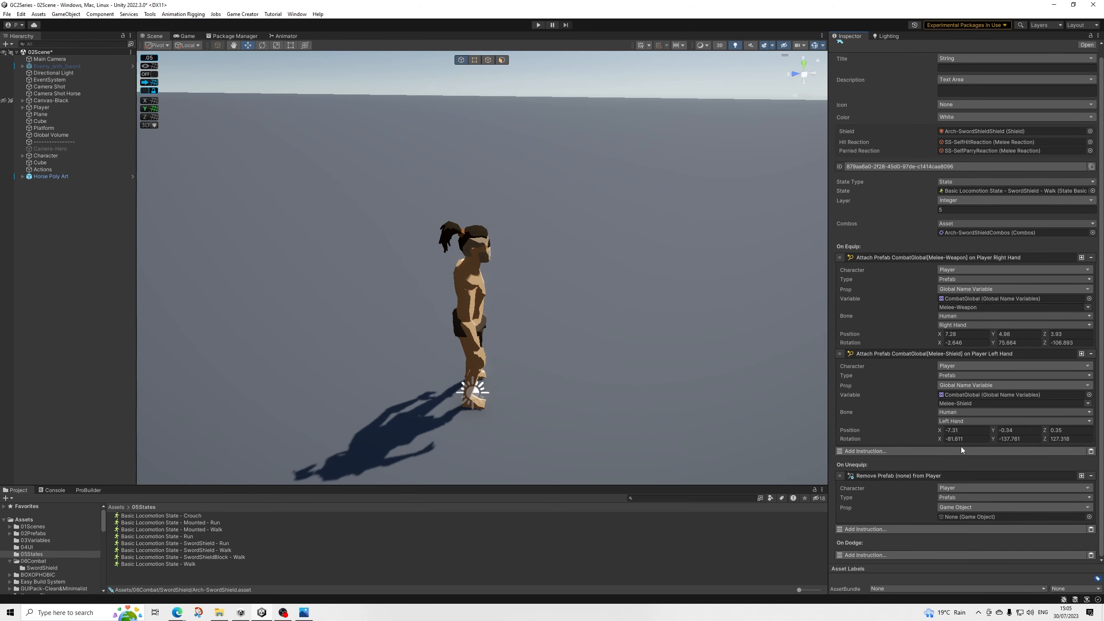
pyautogui.click(950, 507)
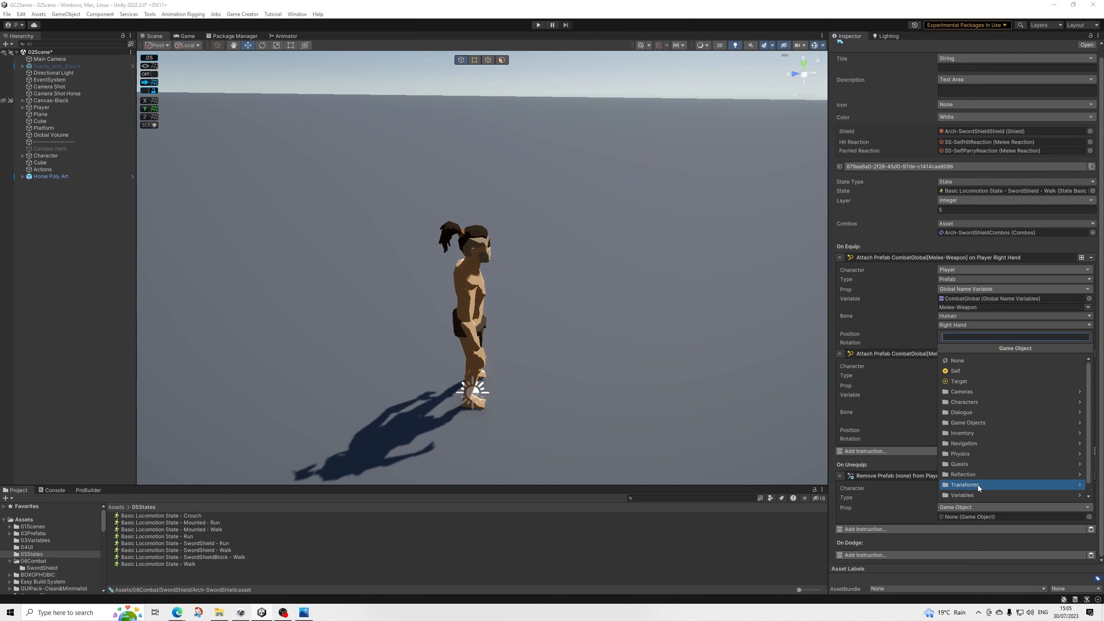
pyautogui.click(974, 494)
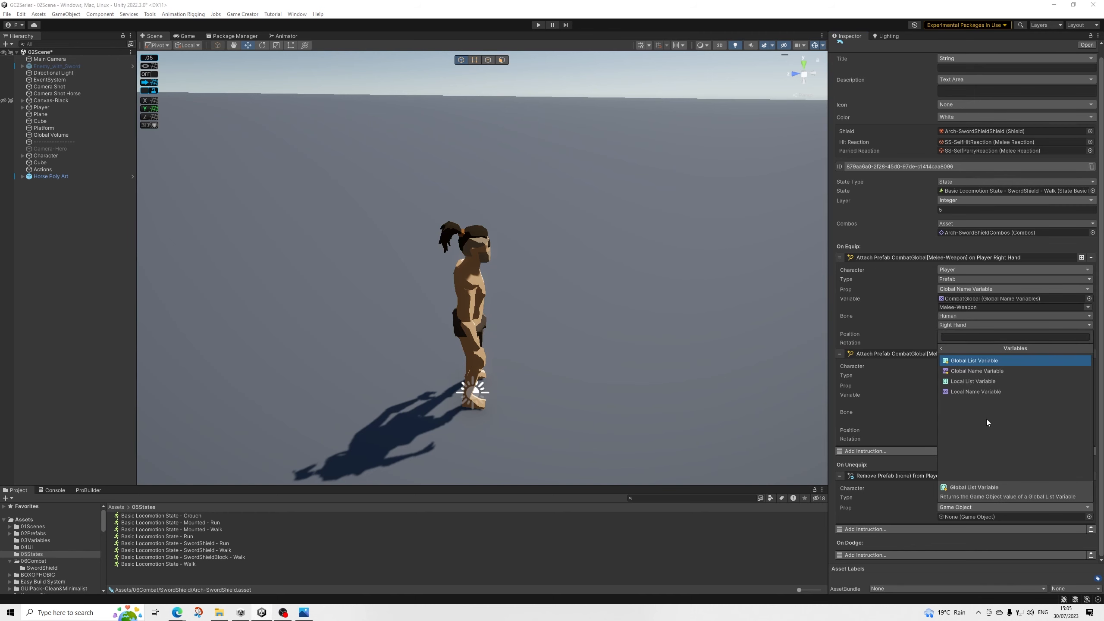
pyautogui.click(974, 371)
pyautogui.click(1089, 517)
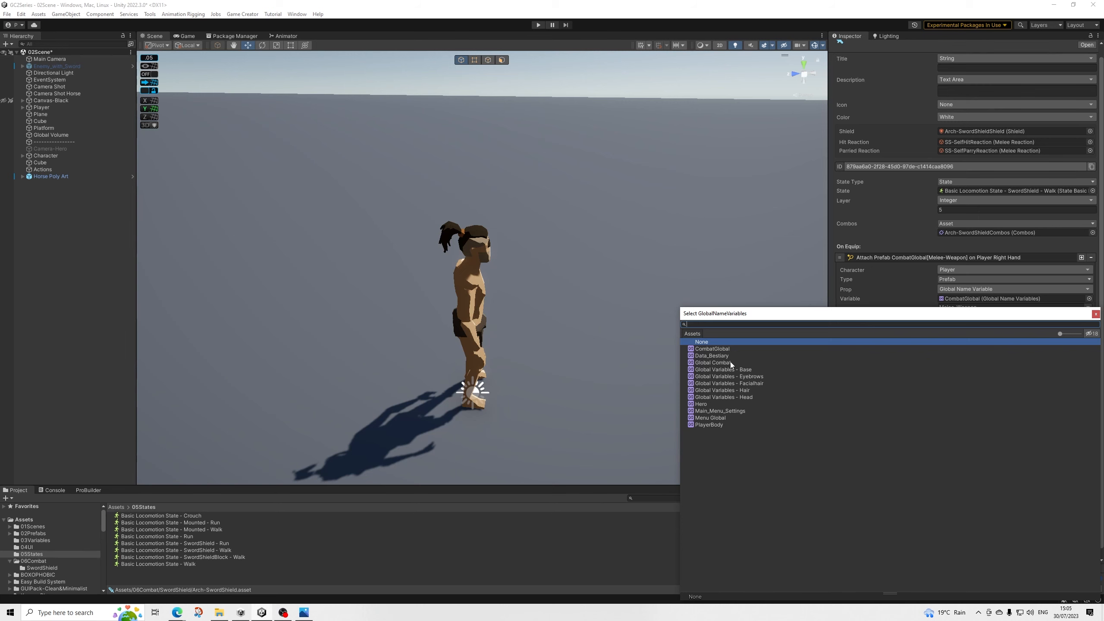
pyautogui.click(718, 348)
pyautogui.press('Return')
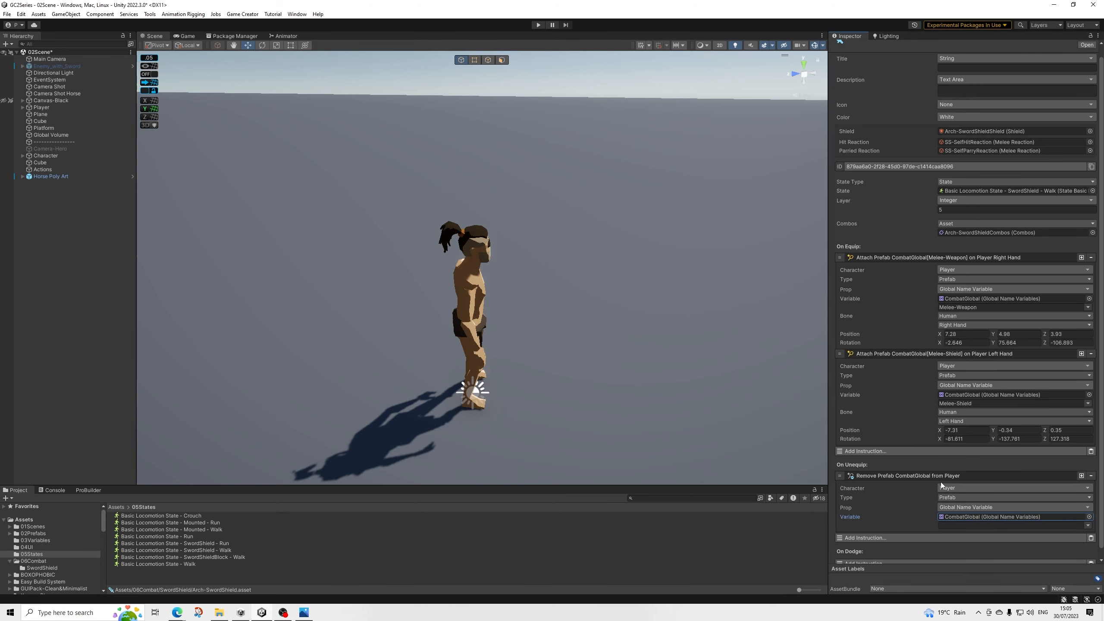
pyautogui.click(1068, 525)
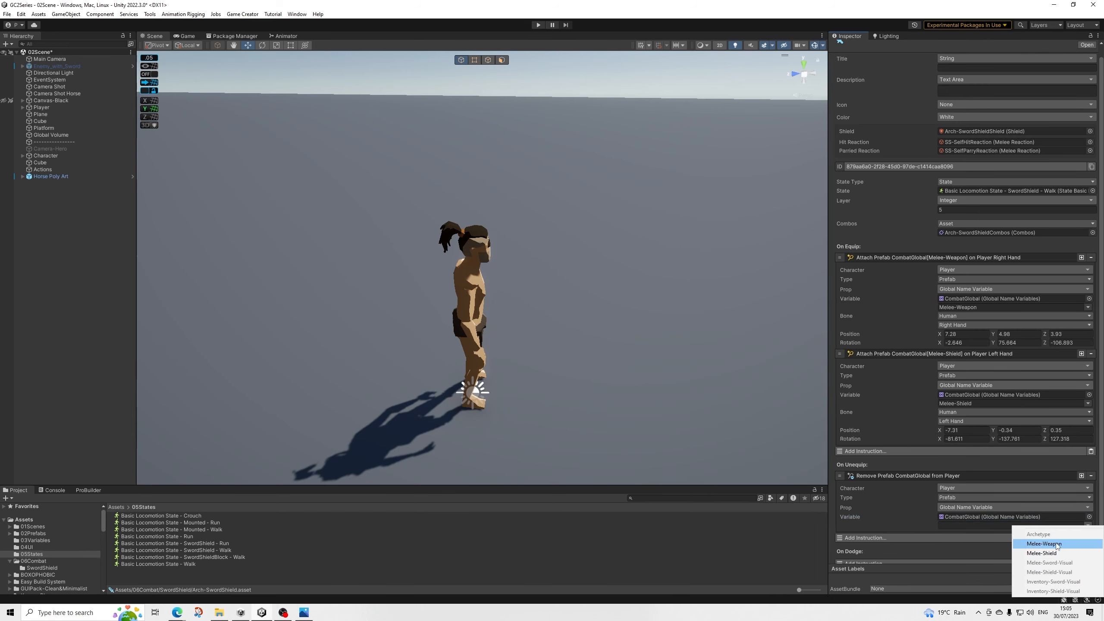
pyautogui.click(1057, 544)
# Step: Duplicate the Melee-Weapon remove instruction and set the copy's variable to Melee-Shield
pyautogui.click(1081, 475)
pyautogui.scroll(-3, 1060, 522)
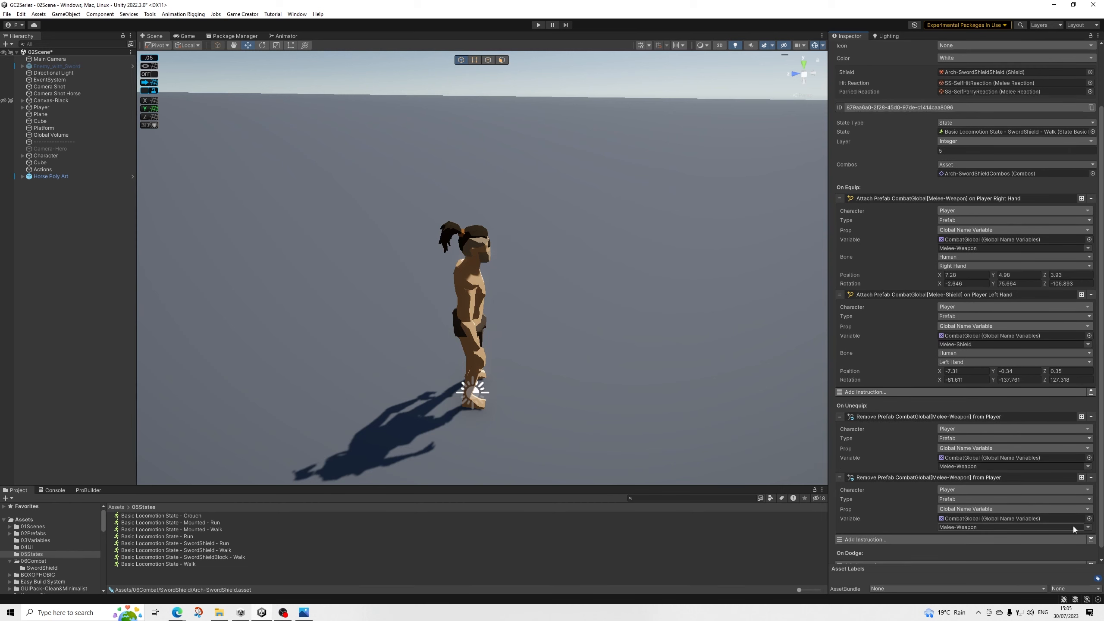
pyautogui.click(1073, 527)
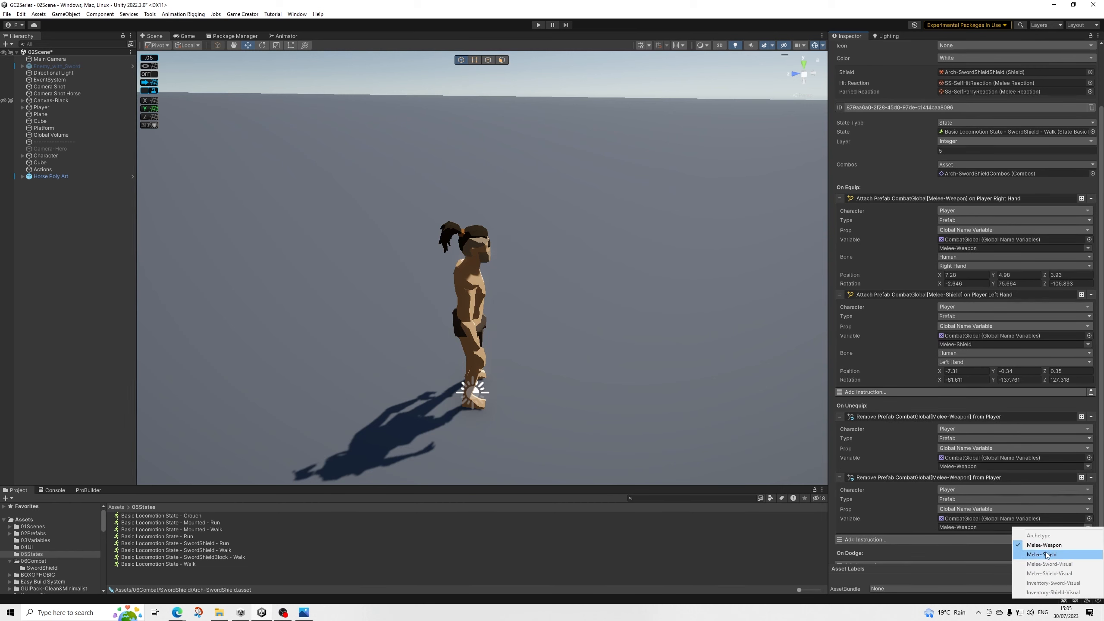
pyautogui.click(1046, 554)
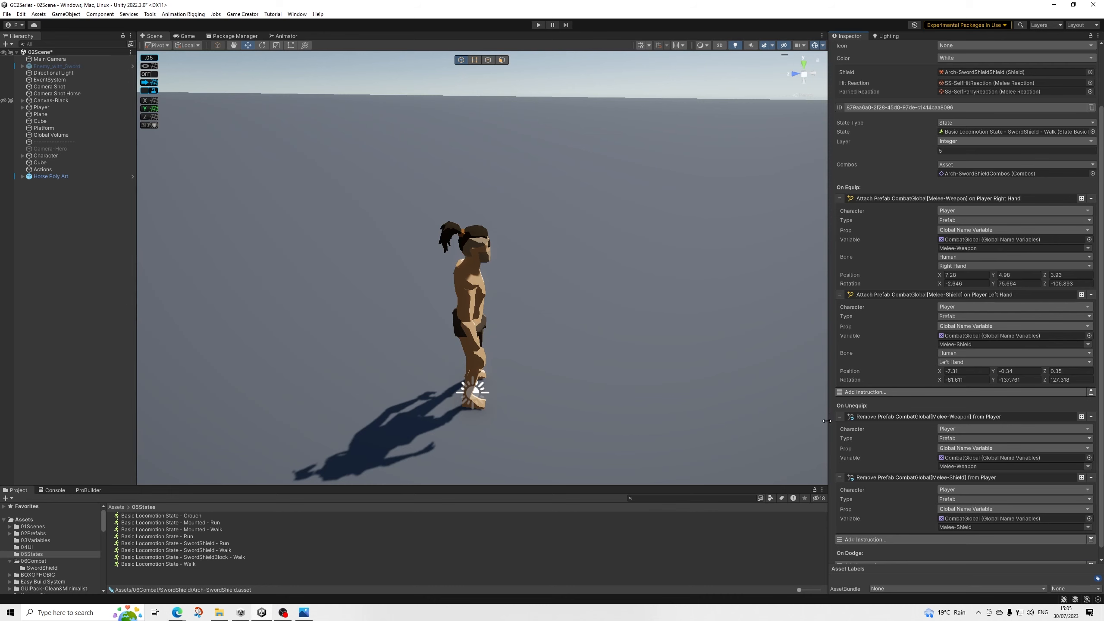
# Step: Review the On Equip and On Unequip instructions and collapse their settings
pyautogui.scroll(3, 1016, 430)
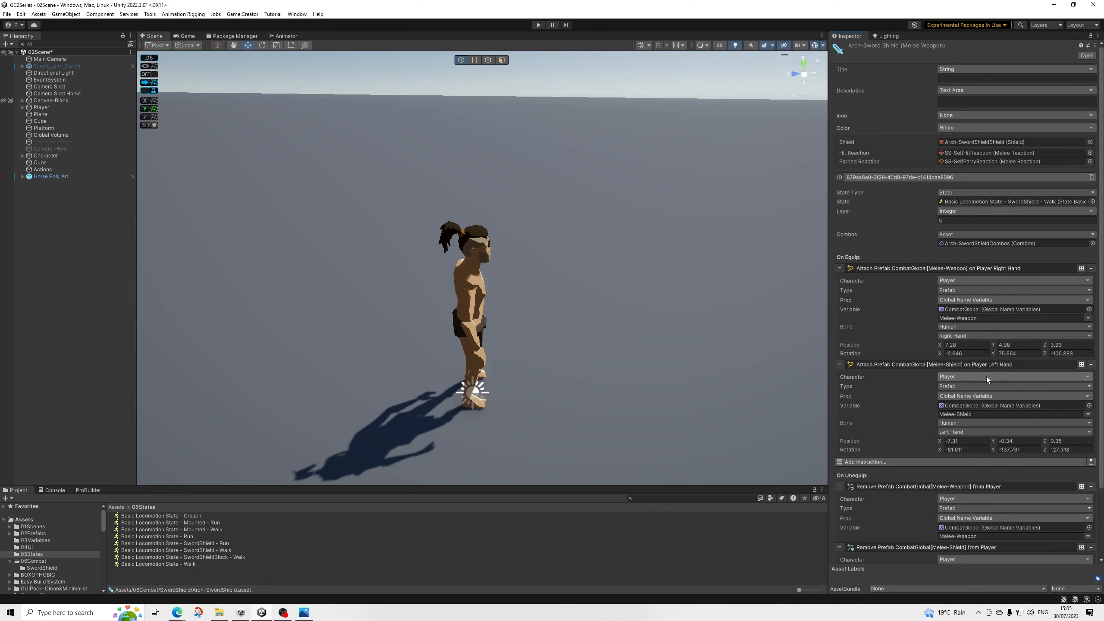
pyautogui.scroll(-2, 988, 345)
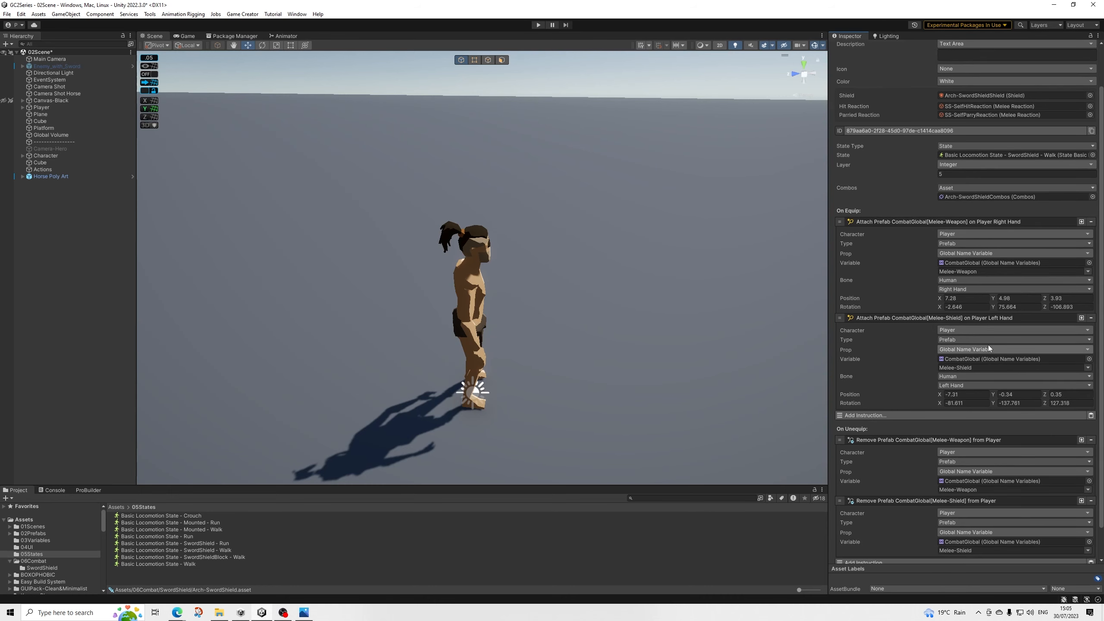
pyautogui.scroll(-2, 942, 334)
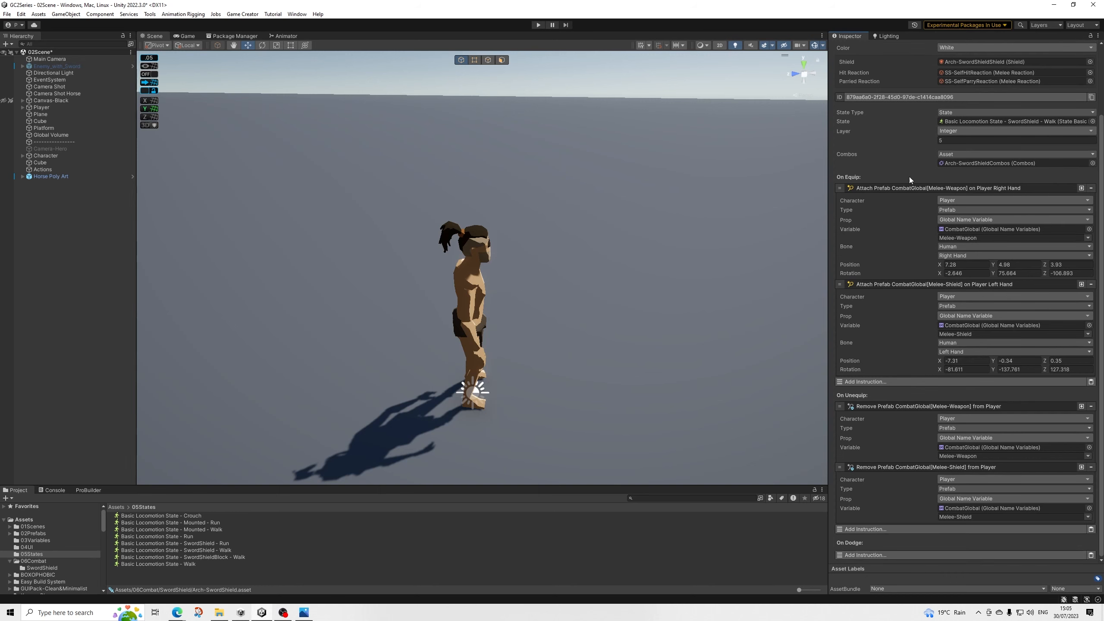
pyautogui.scroll(4, 951, 214)
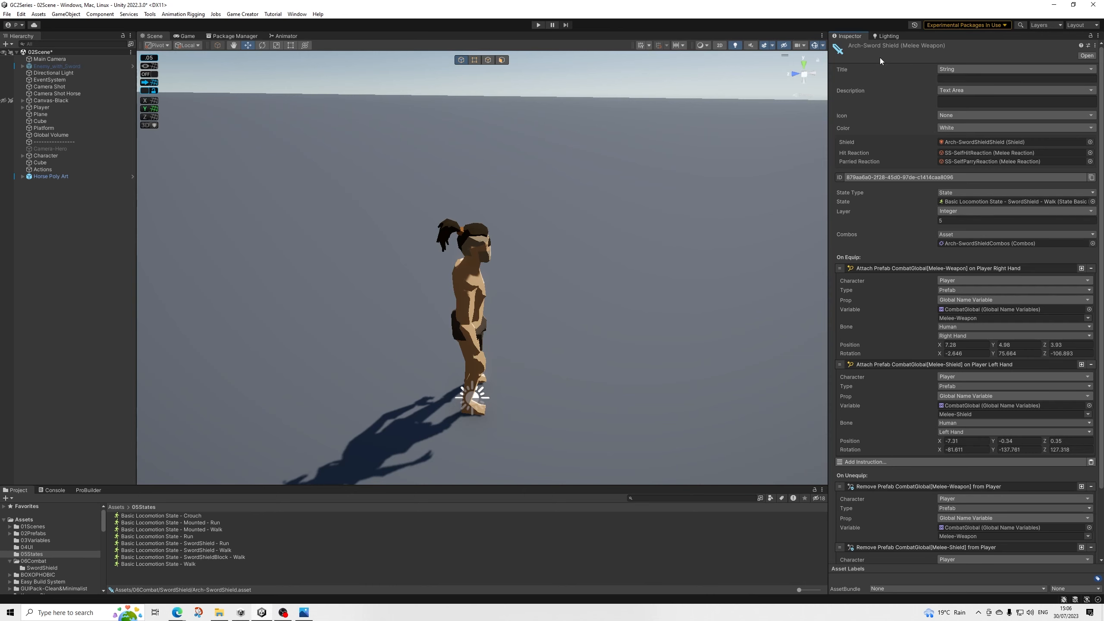
pyautogui.scroll(-2, 974, 357)
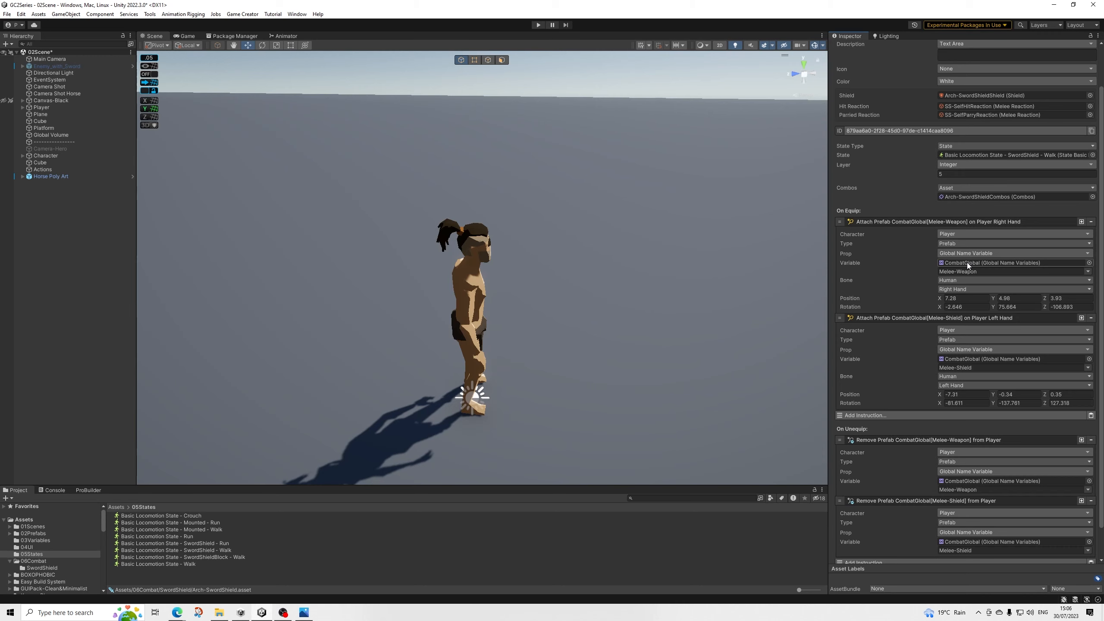
pyautogui.scroll(-2, 968, 258)
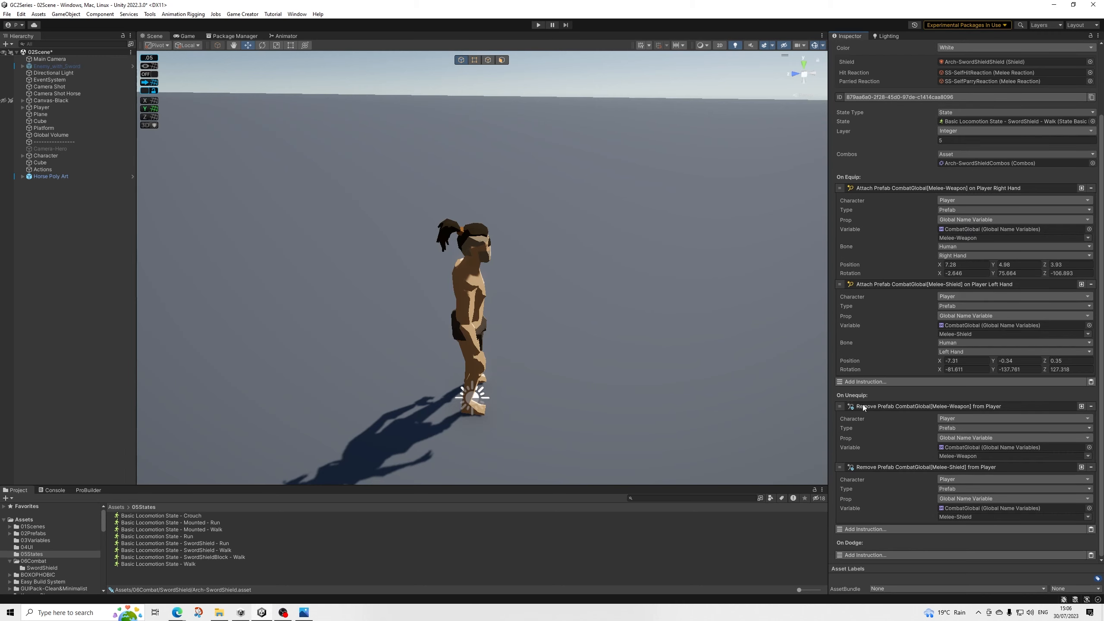
pyautogui.click(883, 406)
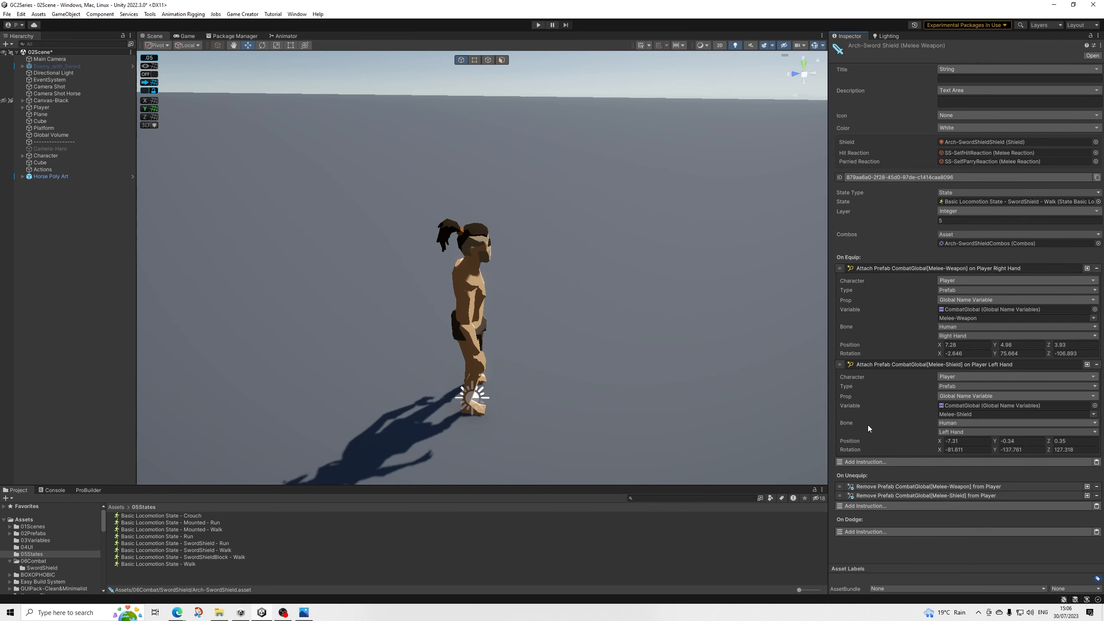
pyautogui.click(878, 365)
pyautogui.click(879, 265)
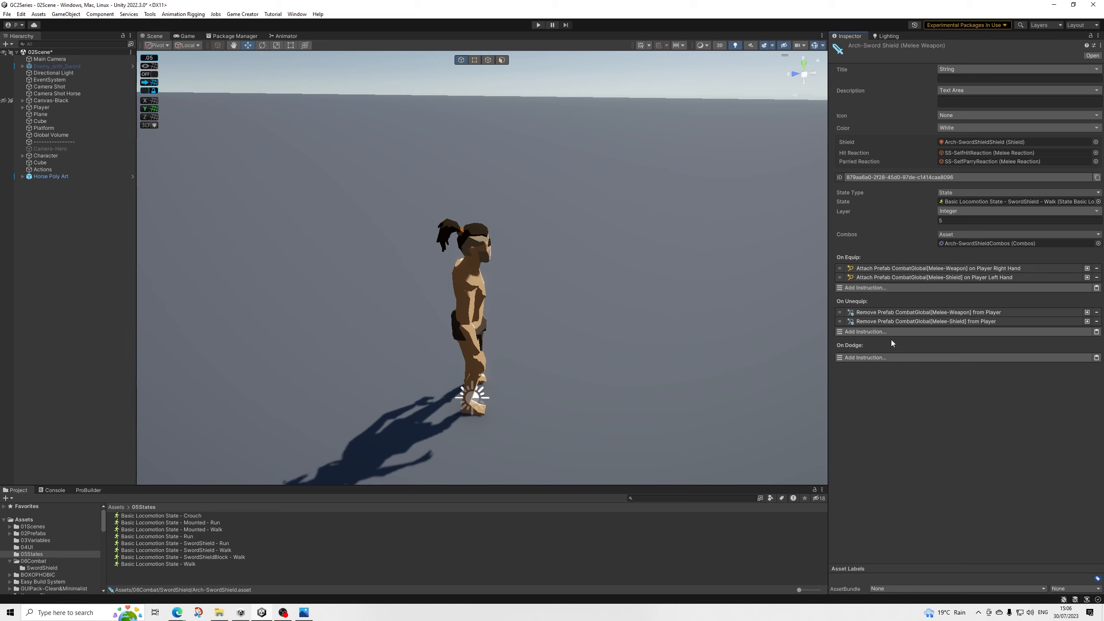
# Step: Add a Time Scale instruction with a value of 0.25 to the weapon's On Dodge event
pyautogui.click(870, 356)
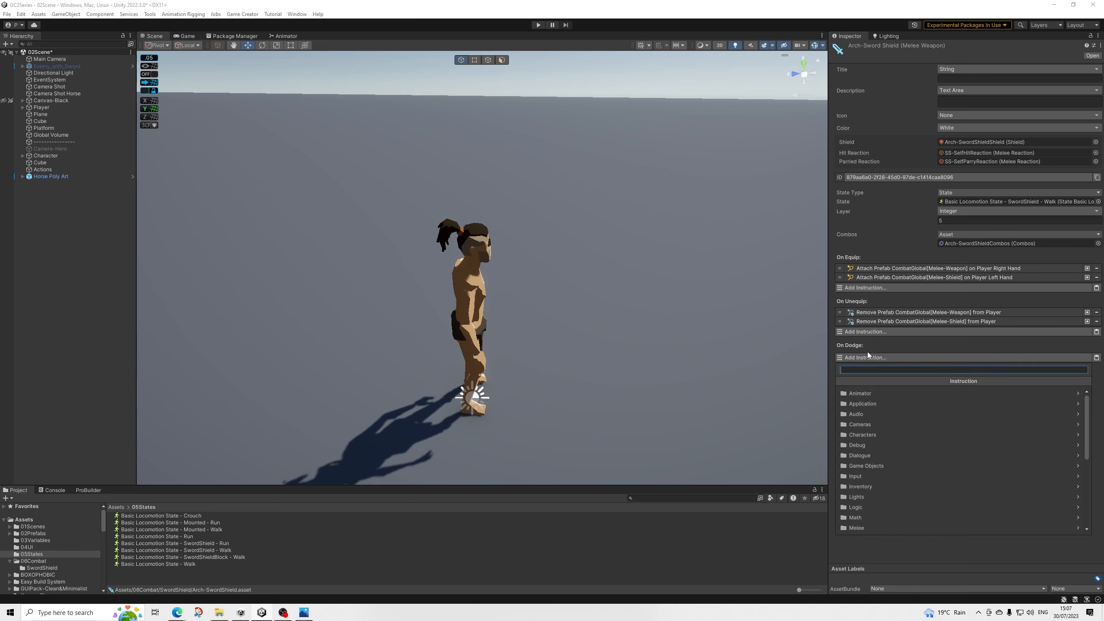
pyautogui.write('timesc')
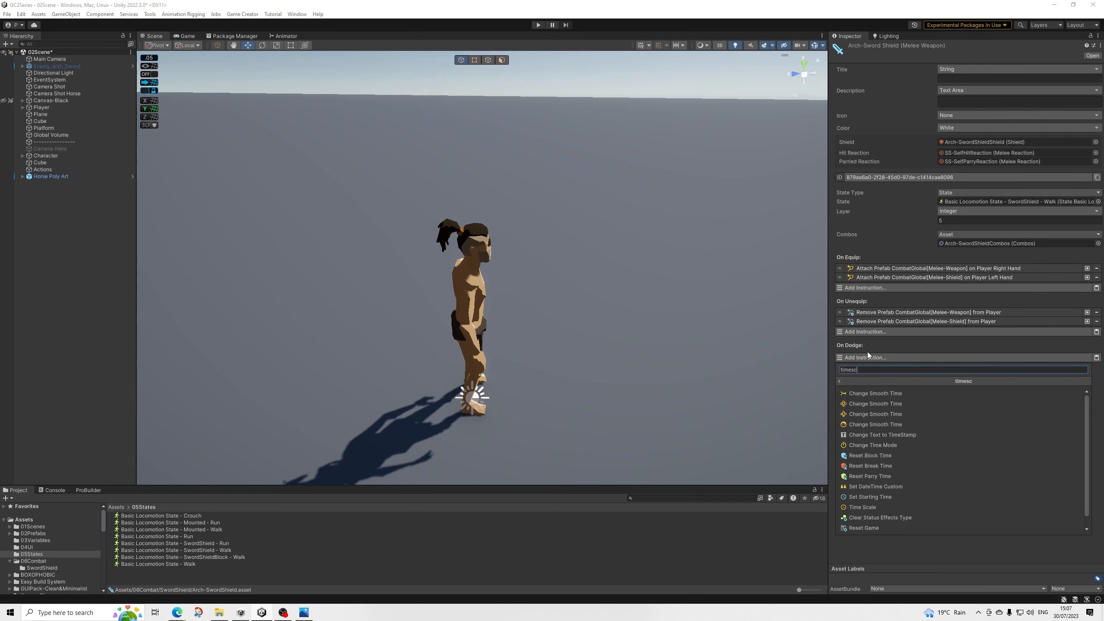
pyautogui.press('Down')
pyautogui.press('Down')
pyautogui.press('Down')
pyautogui.press('Down')
pyautogui.press('Down')
pyautogui.press('Down')
pyautogui.press('Down')
pyautogui.press('Down')
pyautogui.press('Down')
pyautogui.press('Down')
pyautogui.press('Down')
pyautogui.press('Down')
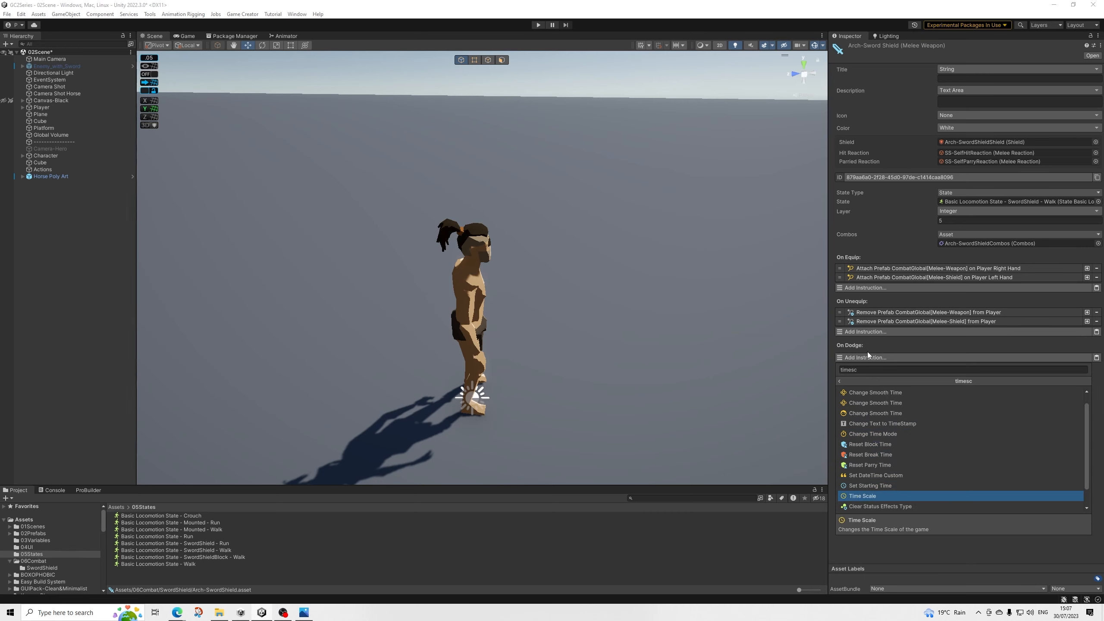
pyautogui.press('Return')
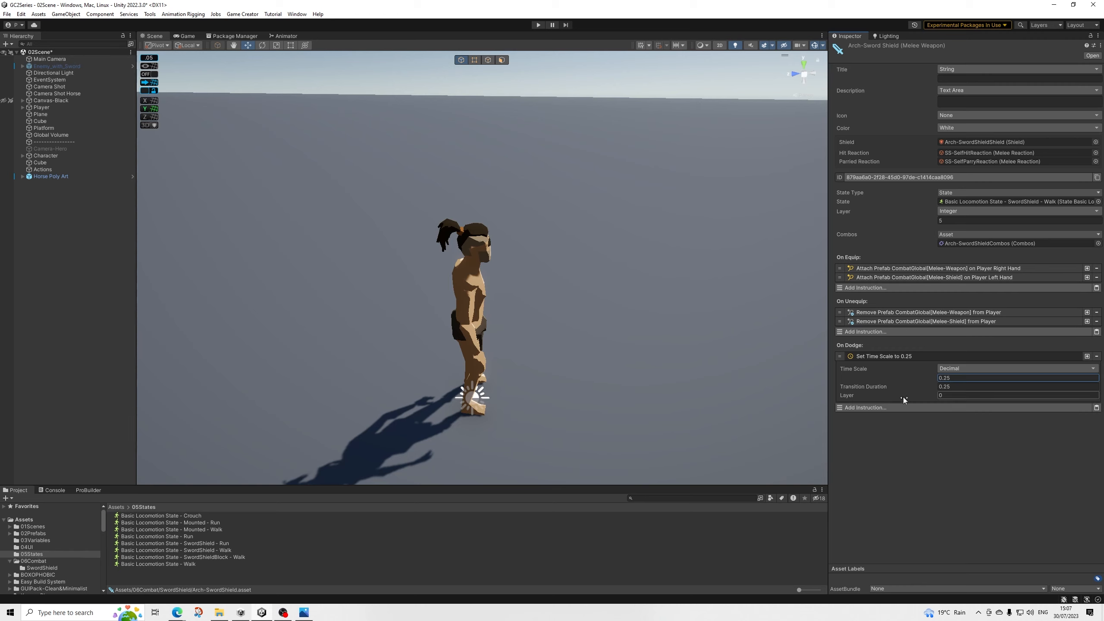
# Step: Add a Wait Seconds instruction of 0.5 seconds below the Time Scale instruction in On Dodge
pyautogui.click(869, 410)
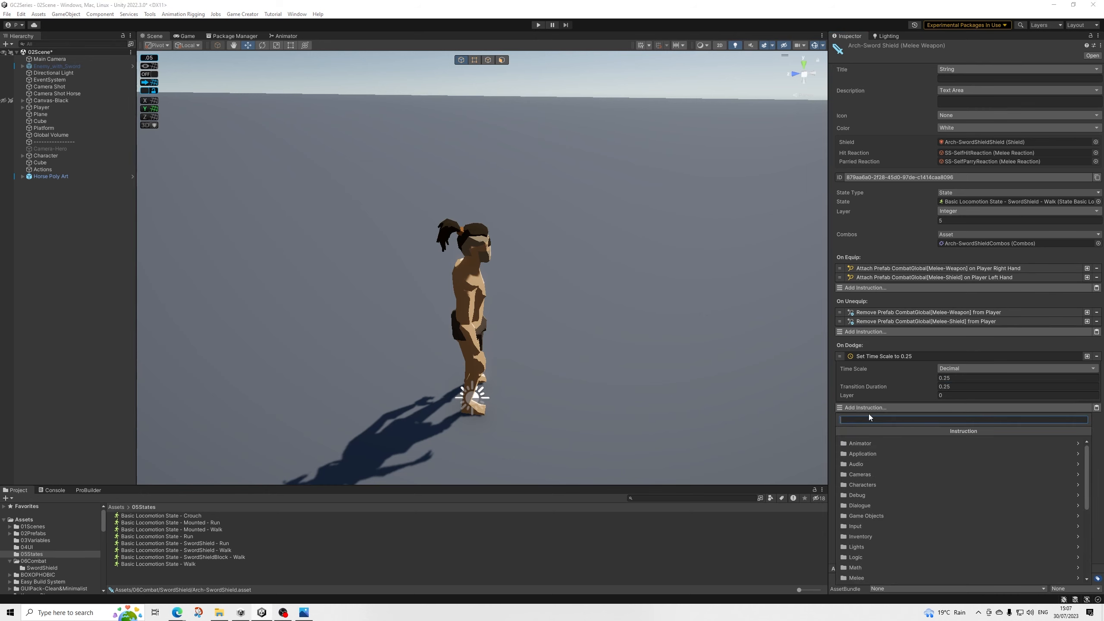
pyautogui.write('wait')
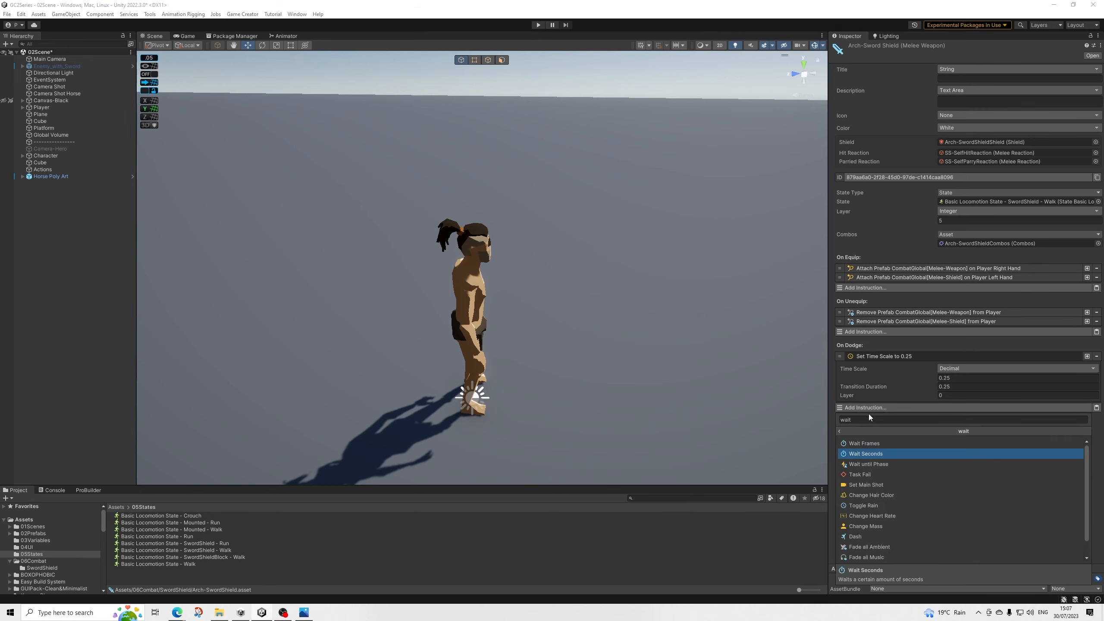
pyautogui.press('Return')
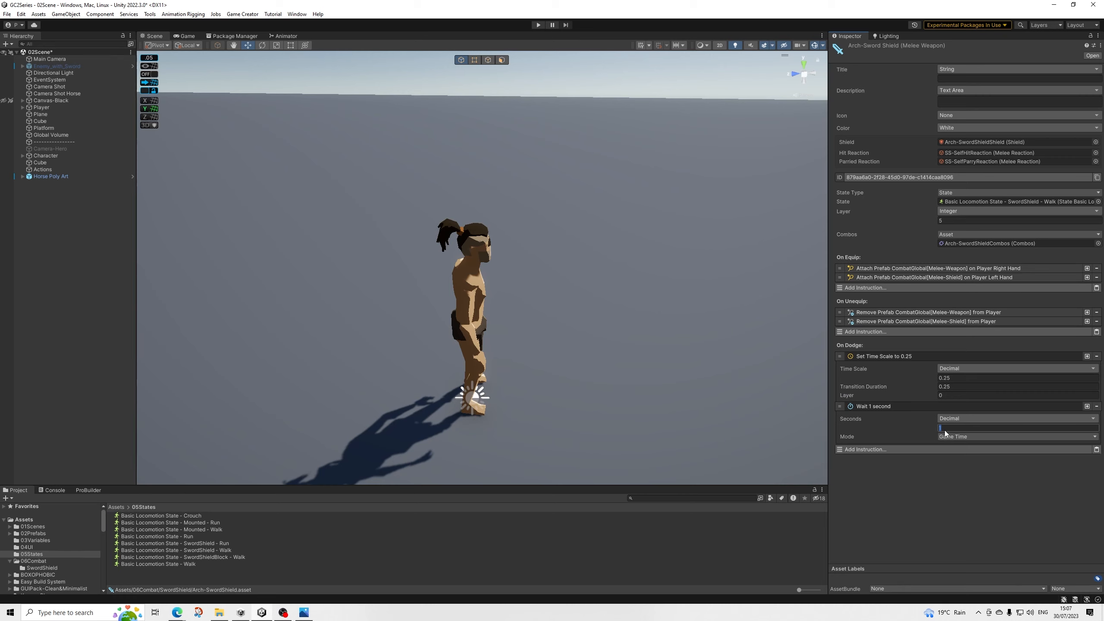
pyautogui.write('0.5')
# Step: Copy the Time Scale instruction to the end of On Dodge and set the copy's time scale to 1
pyautogui.rightClick(898, 356)
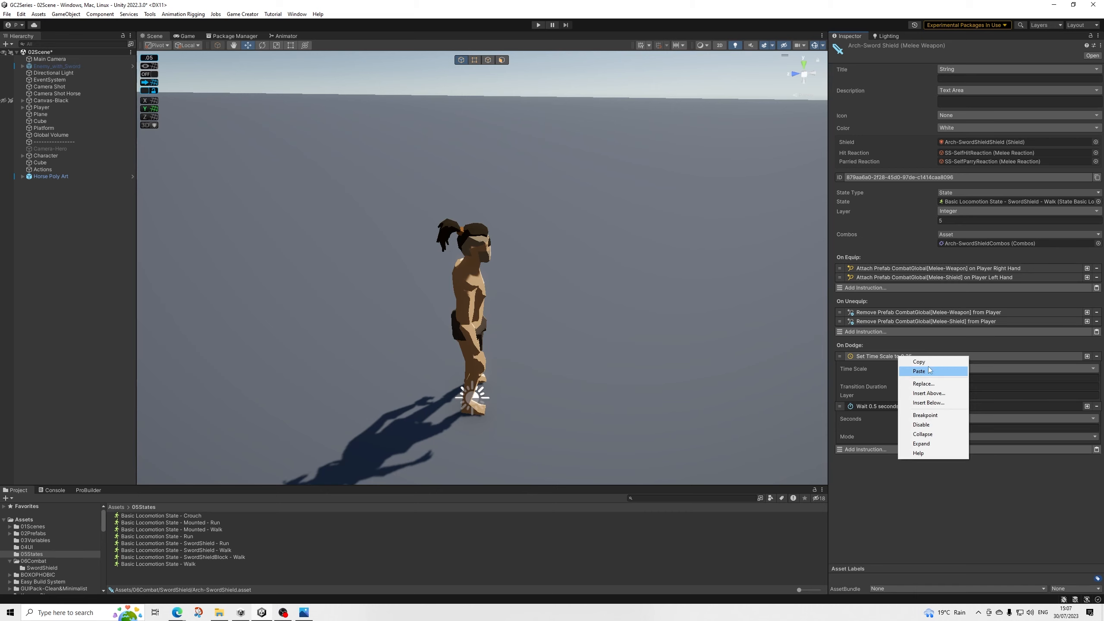
pyautogui.click(932, 363)
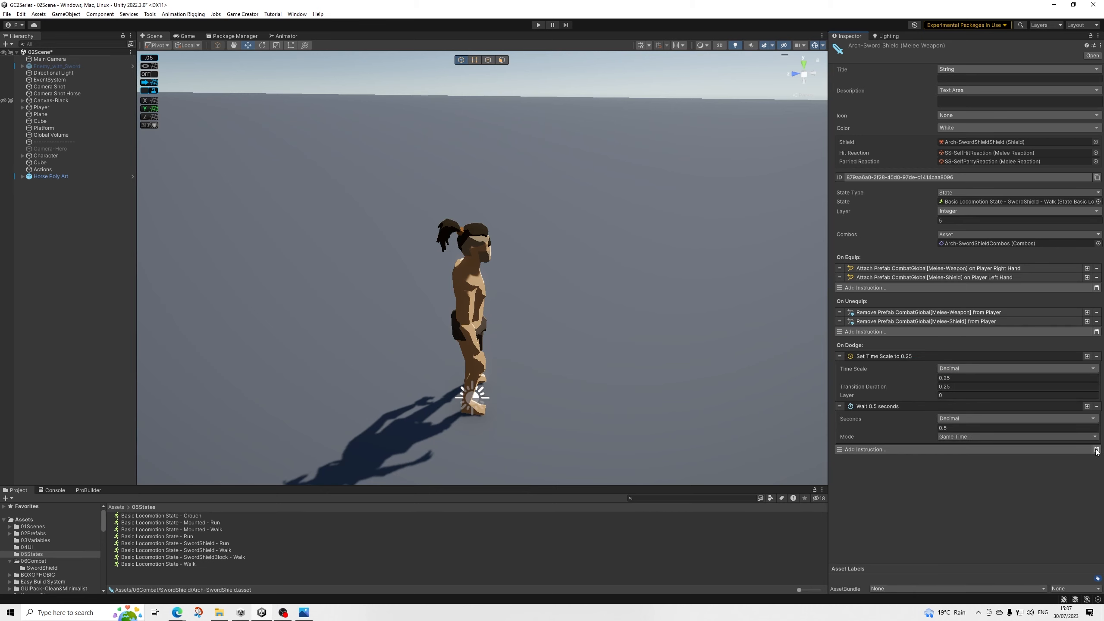
pyautogui.click(1096, 451)
pyautogui.click(955, 471)
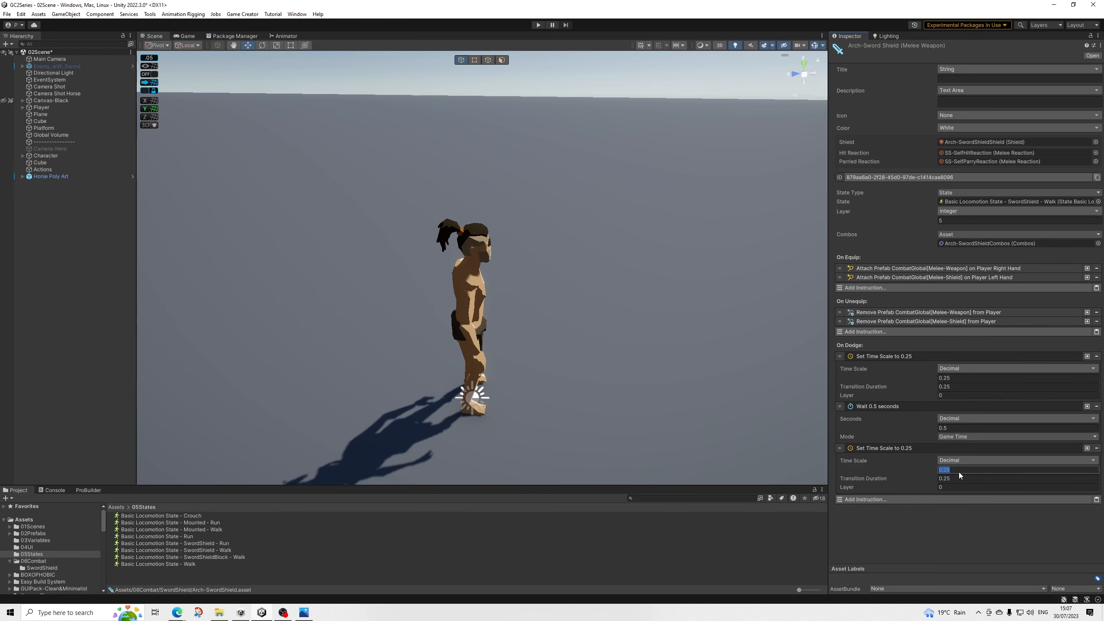
pyautogui.write('1')
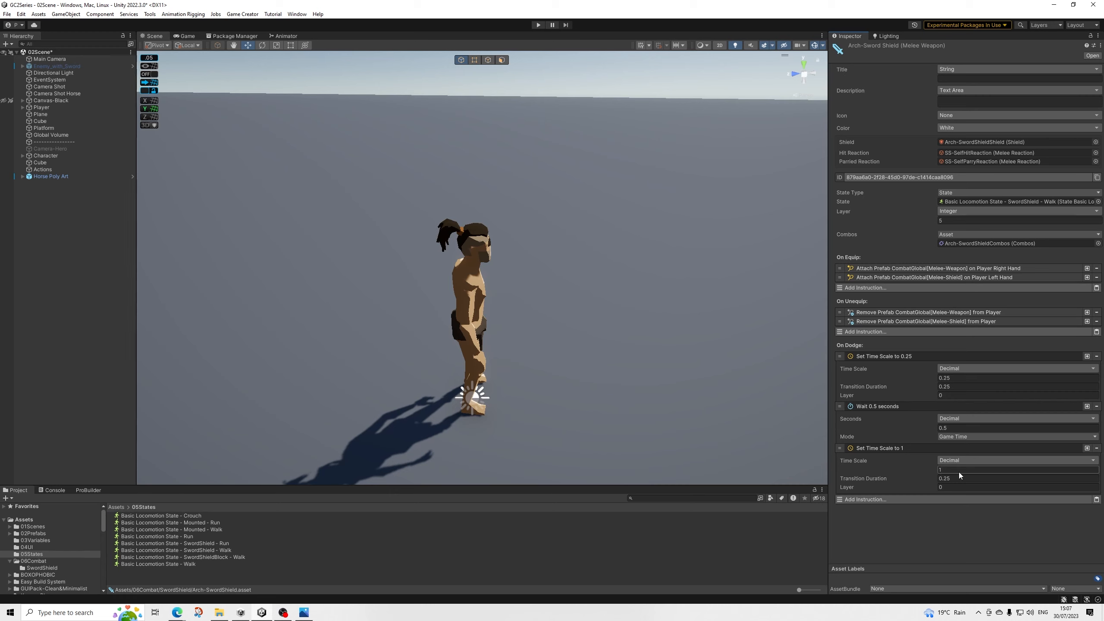
# Step: Collapse the On Dodge instructions and review the settings of the 0.25 Time Scale instruction
pyautogui.click(895, 447)
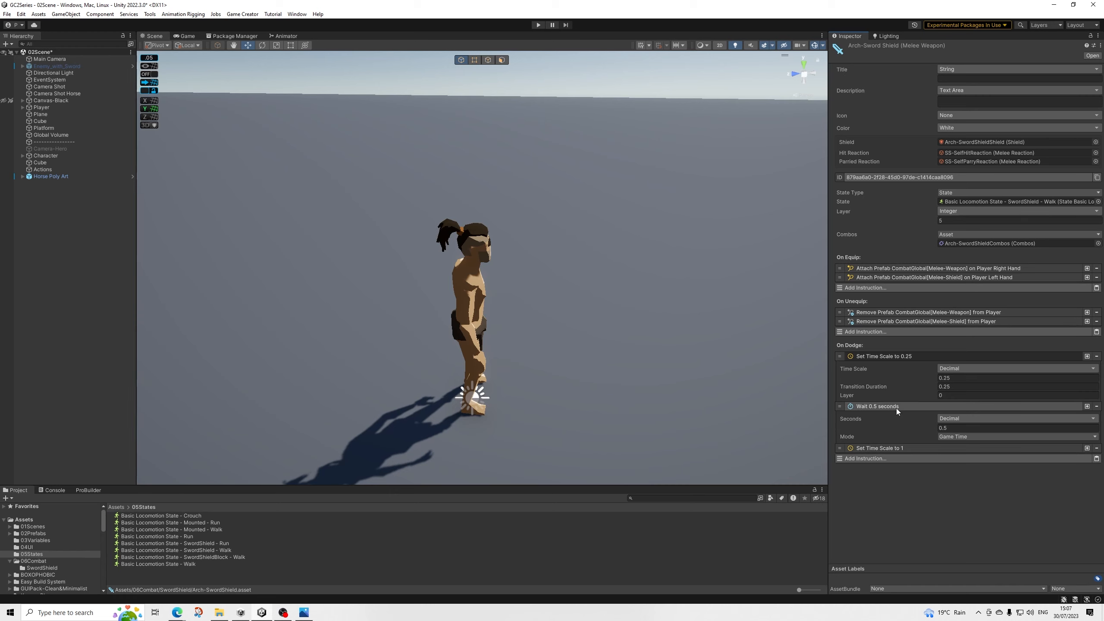
pyautogui.click(896, 409)
pyautogui.click(884, 355)
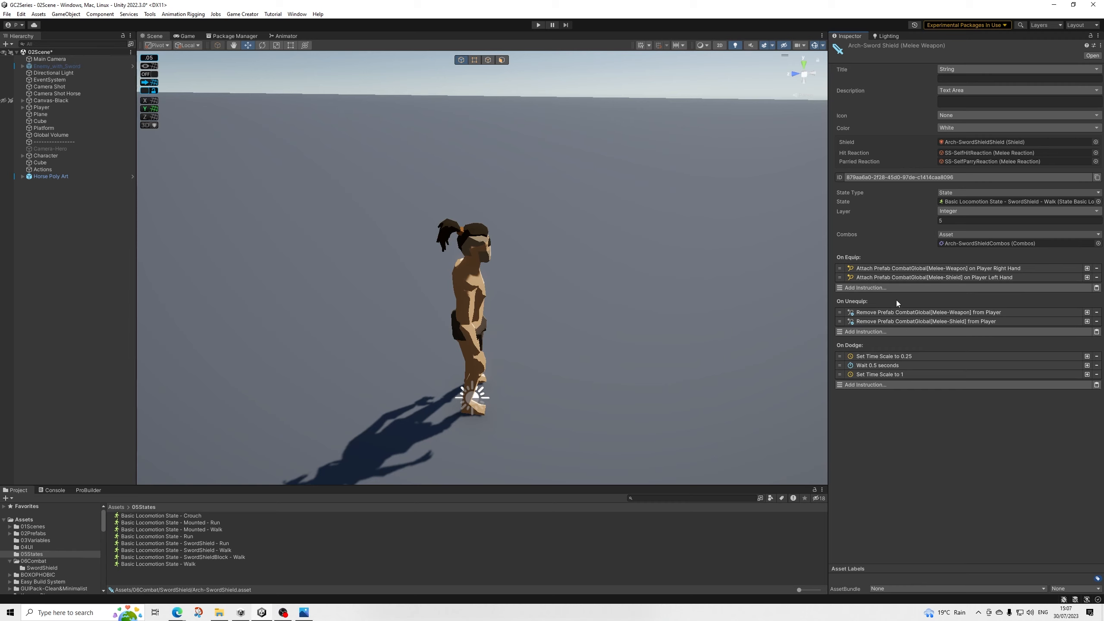
pyautogui.click(890, 355)
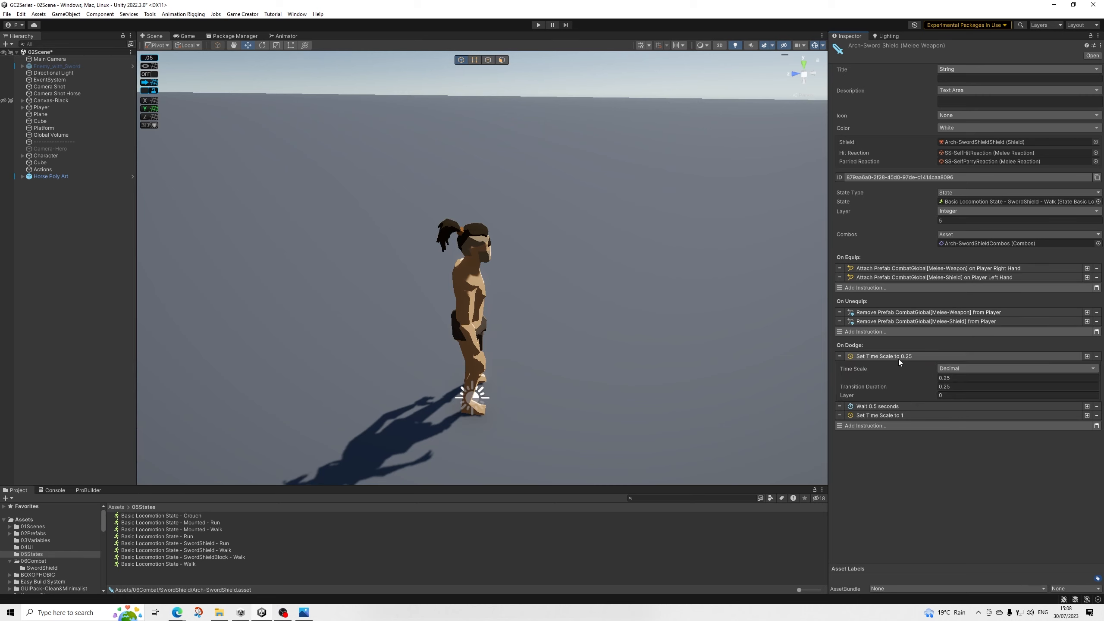
pyautogui.click(898, 356)
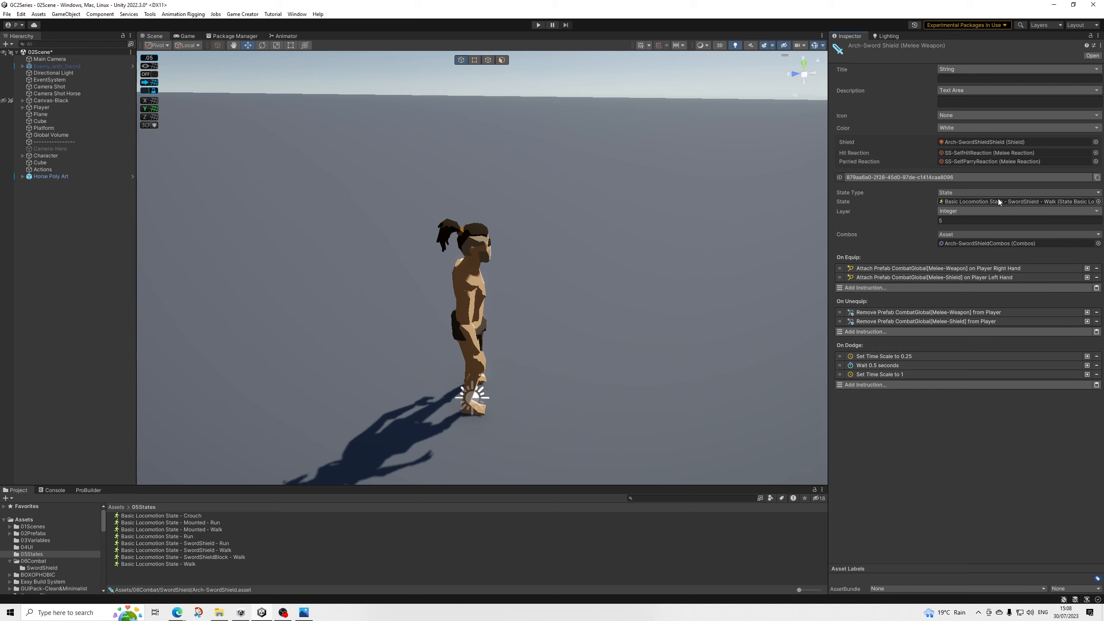
# Step: Locate the weapon's locomotion state asset and review the SwordShield Walk, SwordShield Run and SwordShieldBlock Walk settings
pyautogui.click(957, 200)
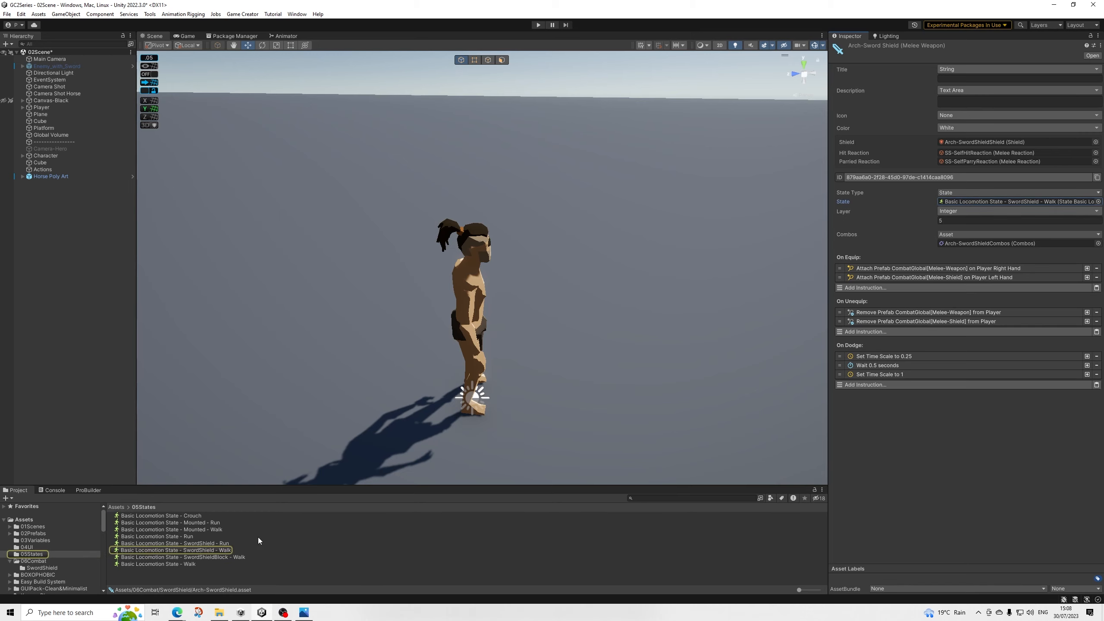
pyautogui.click(221, 550)
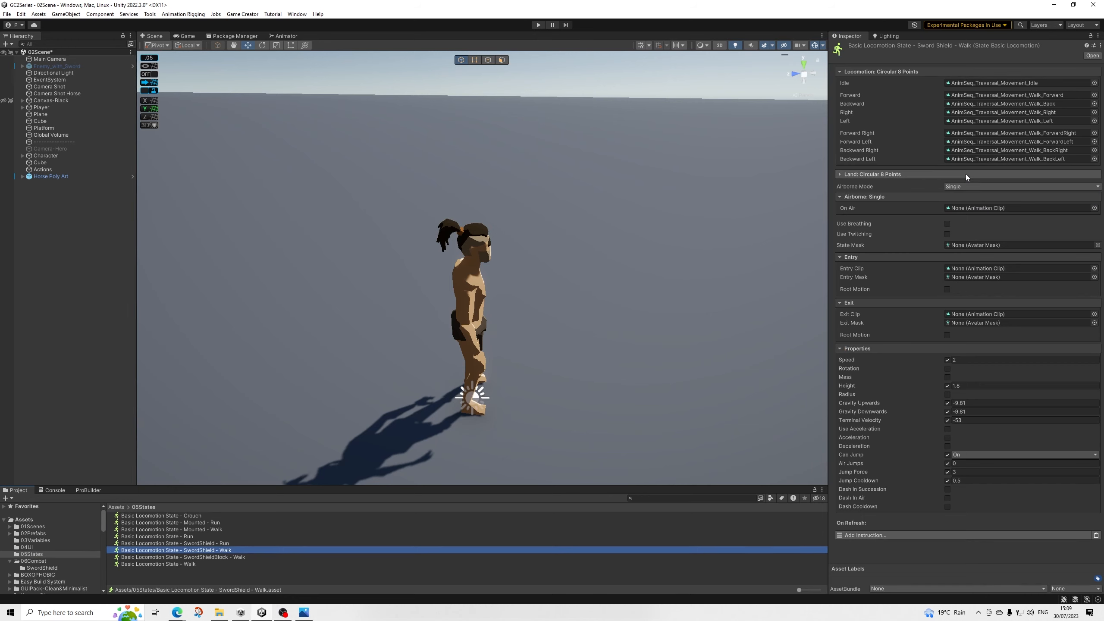
pyautogui.click(219, 544)
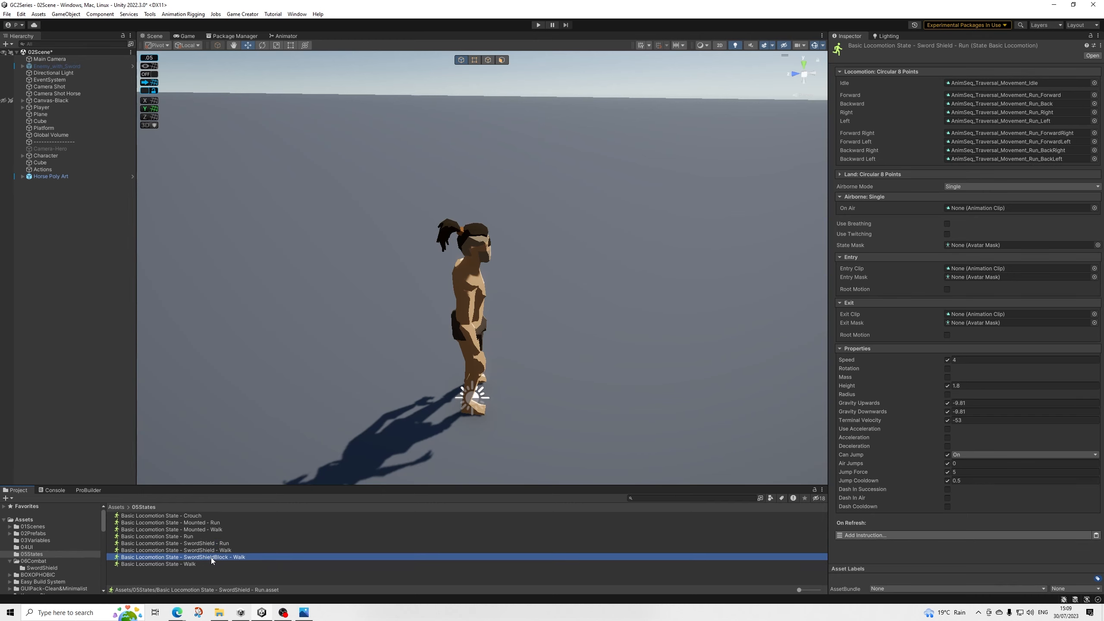
pyautogui.click(211, 557)
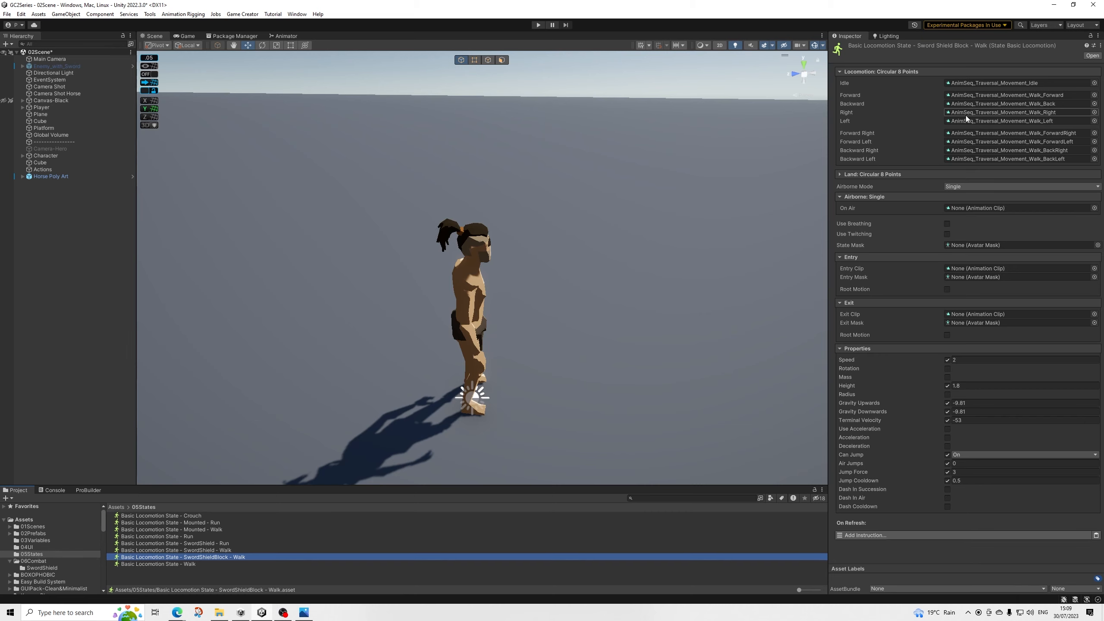
pyautogui.rightClick(216, 573)
pyautogui.moveTo(331, 329)
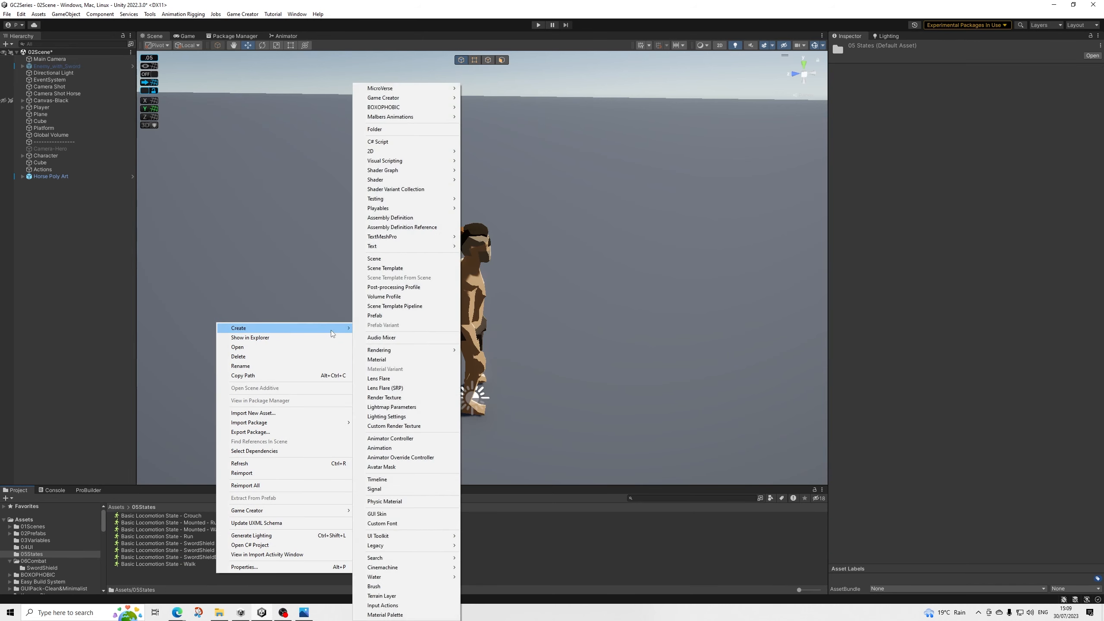
pyautogui.click(136, 580)
pyautogui.click(238, 557)
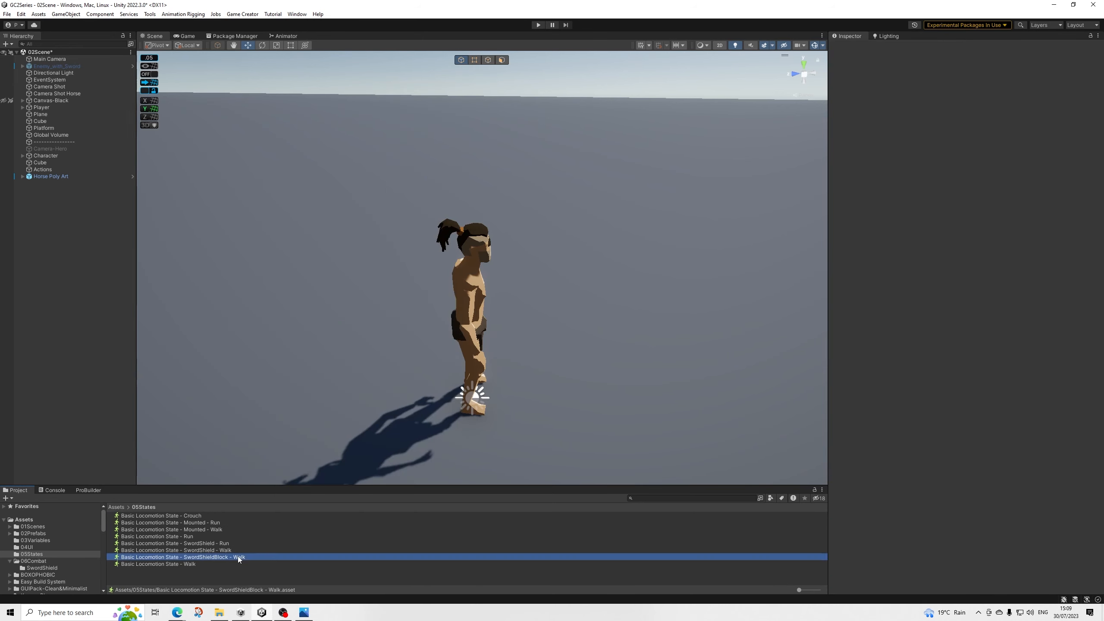
pyautogui.click(187, 580)
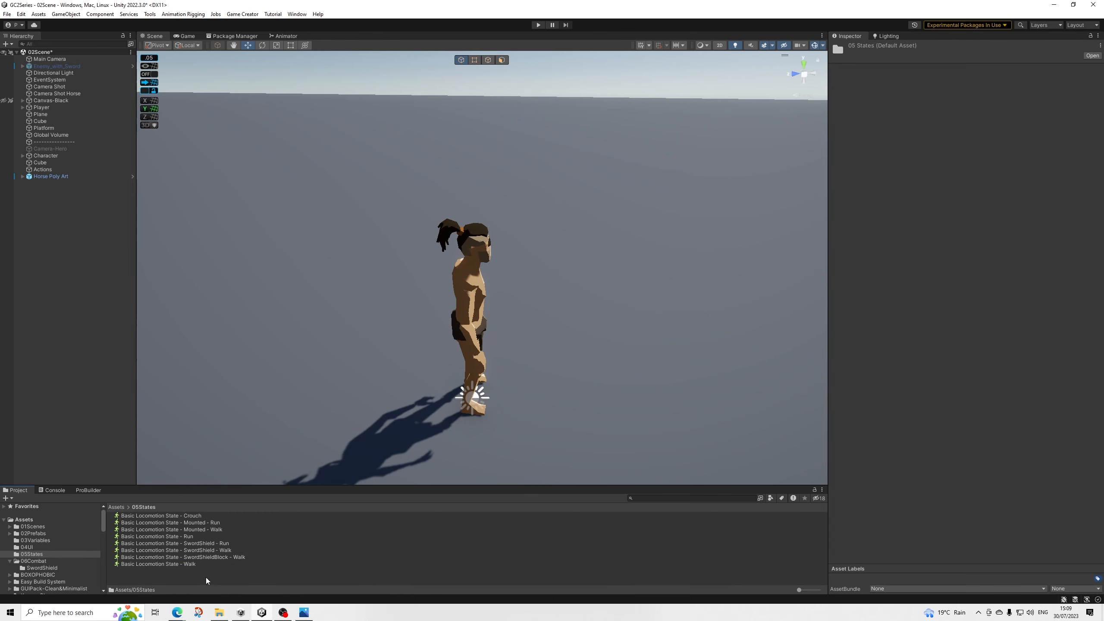
# Step: Create a Game Creator Animation State asset in the 05States folder, keeping its default name
pyautogui.rightClick(205, 577)
pyautogui.moveTo(324, 333)
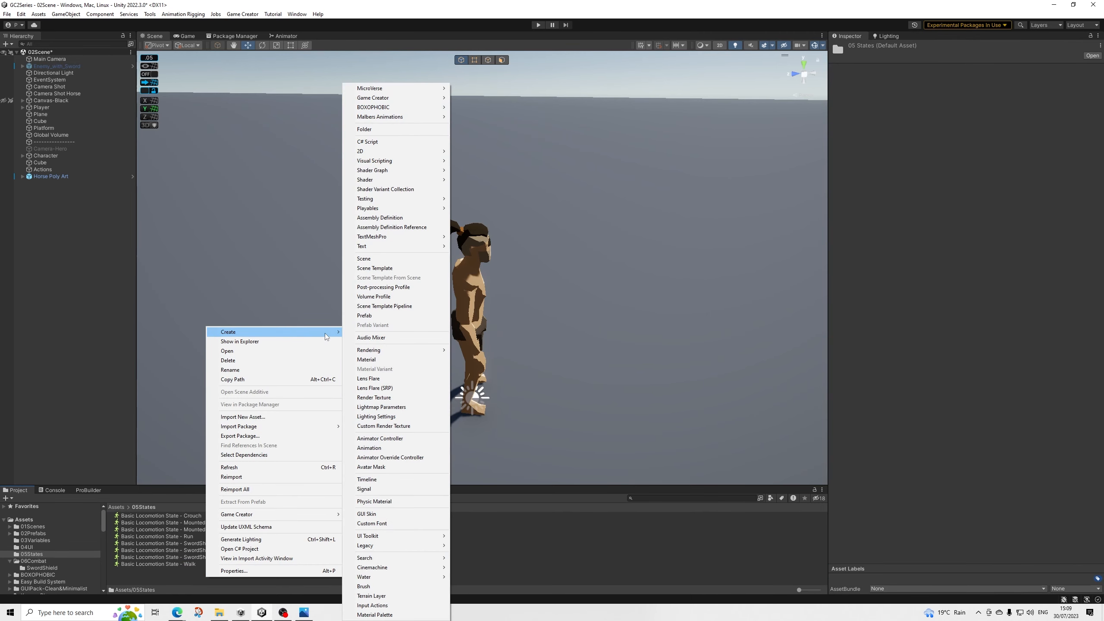
pyautogui.moveTo(414, 97)
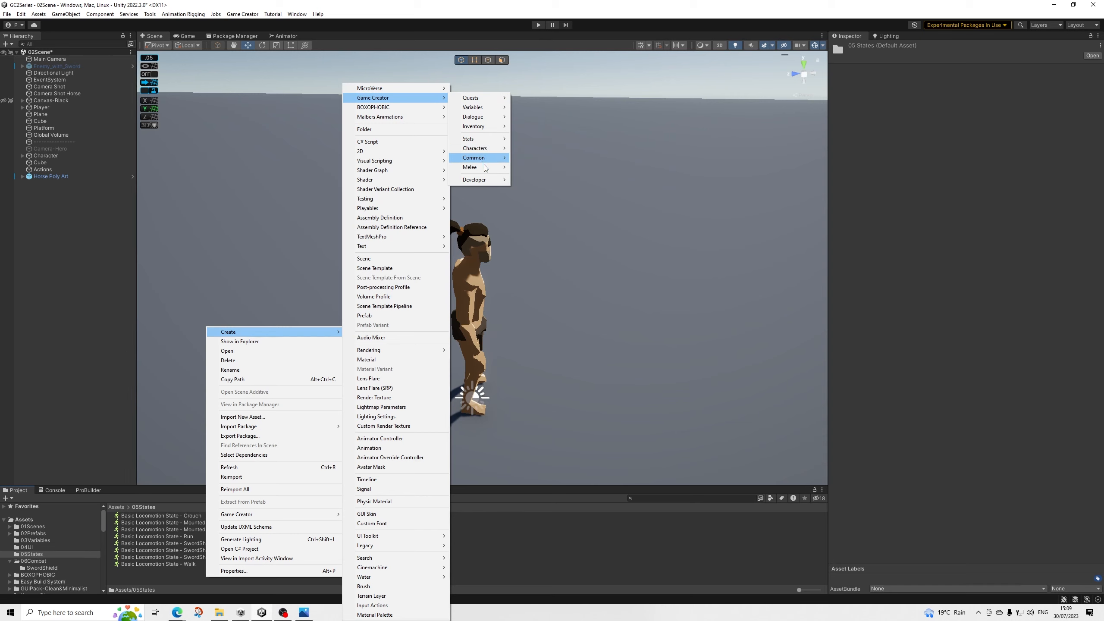
pyautogui.moveTo(487, 148)
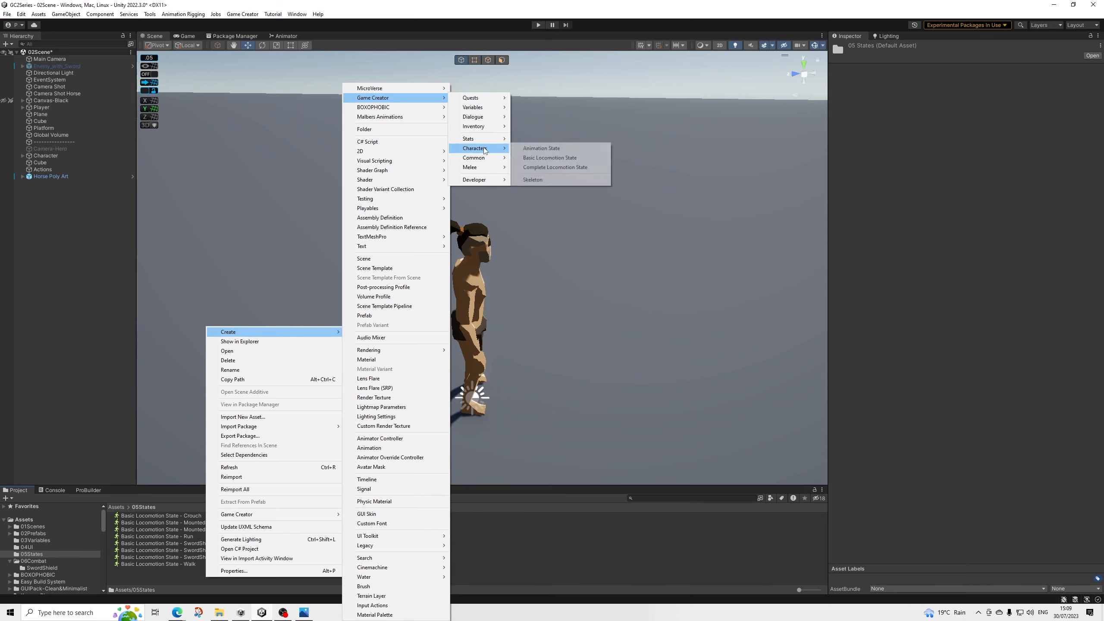
pyautogui.click(541, 149)
pyautogui.press('Return')
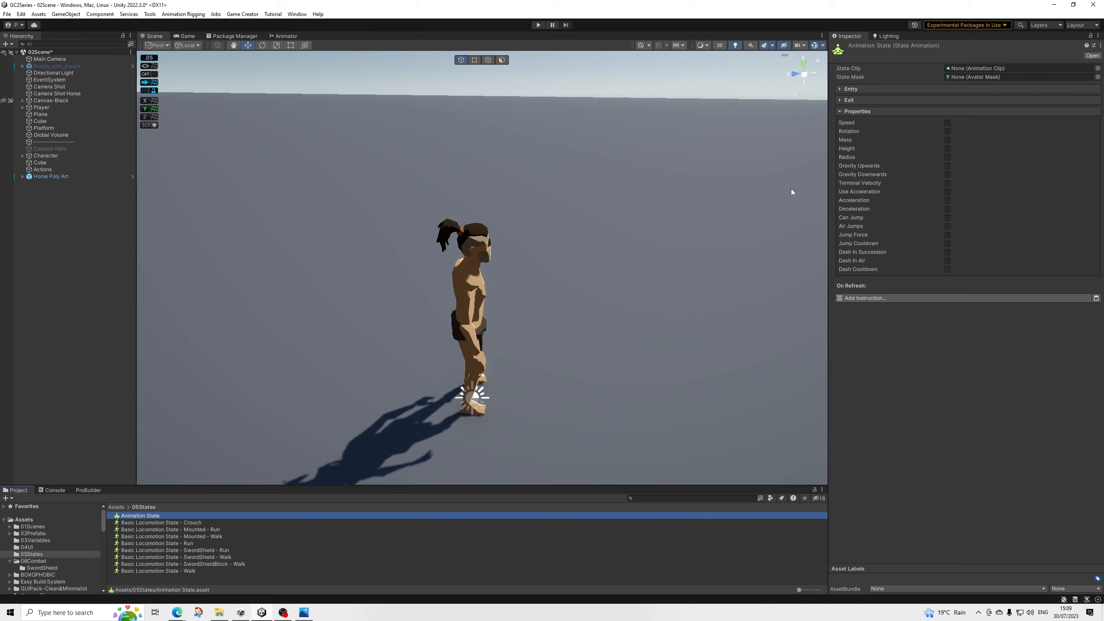
# Step: Create an Avatar Mask with its default name in 05States and exclude the root, both legs and both foot IKs from its humanoid body
pyautogui.rightClick(162, 578)
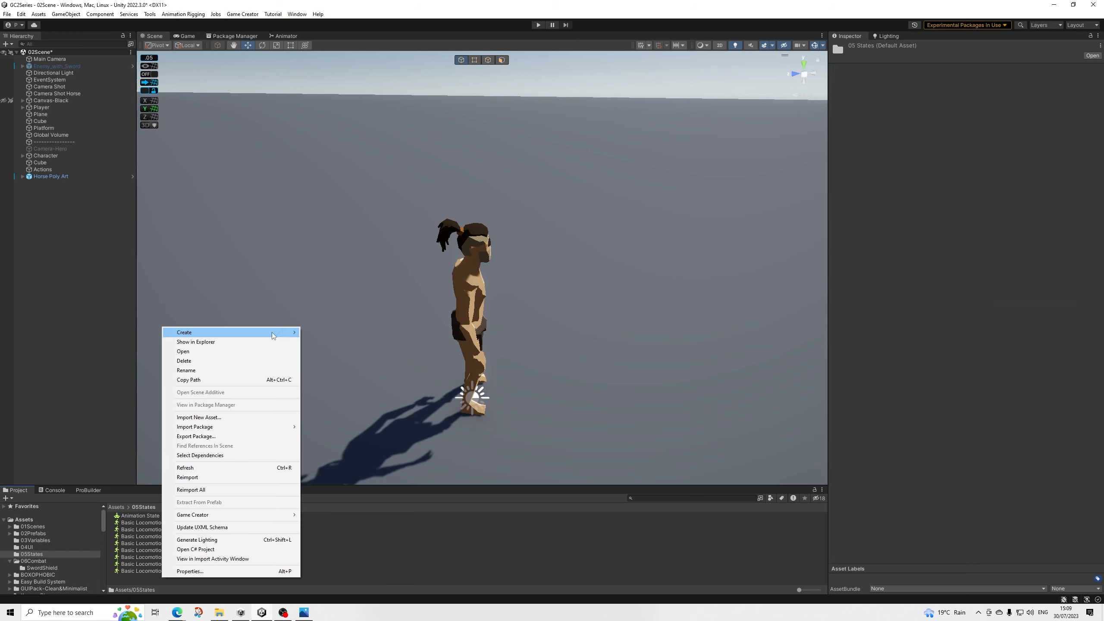
pyautogui.moveTo(272, 332)
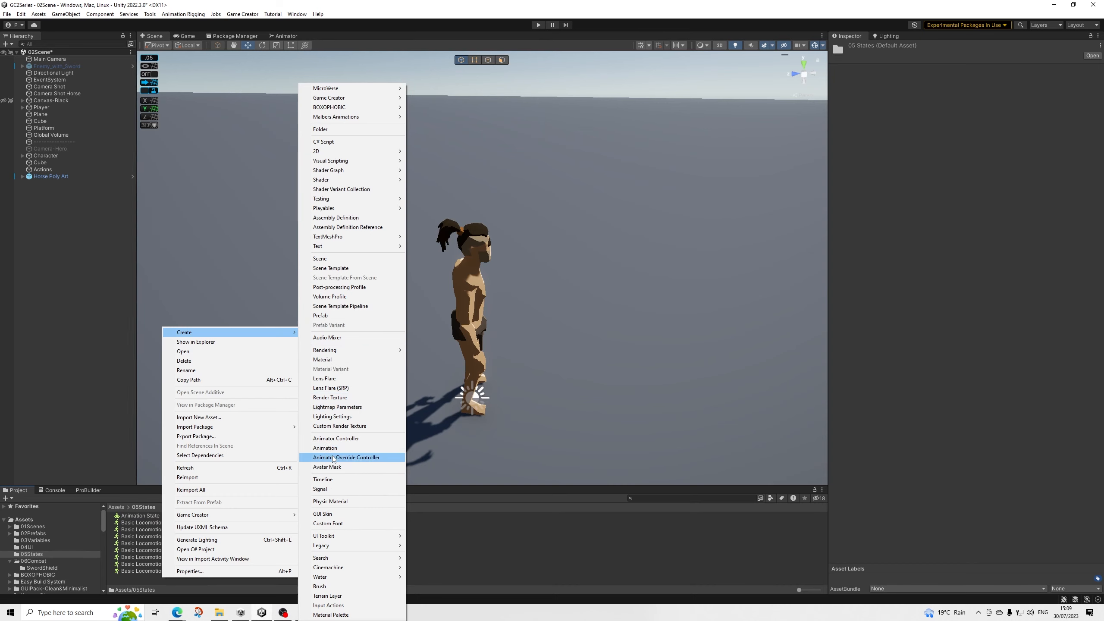
pyautogui.click(331, 467)
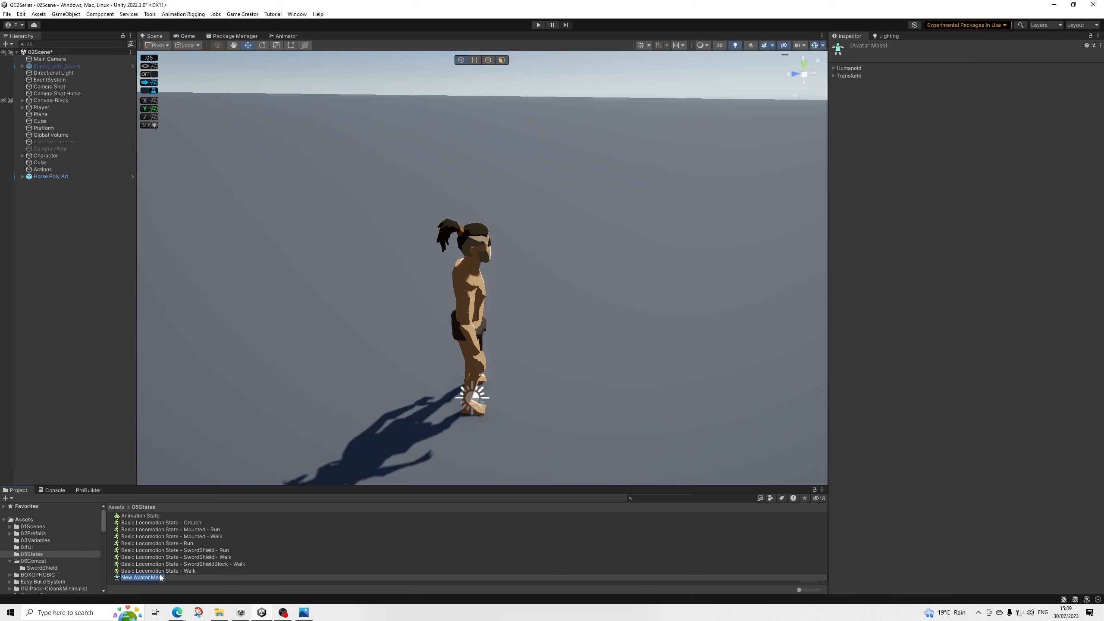
pyautogui.press('Return')
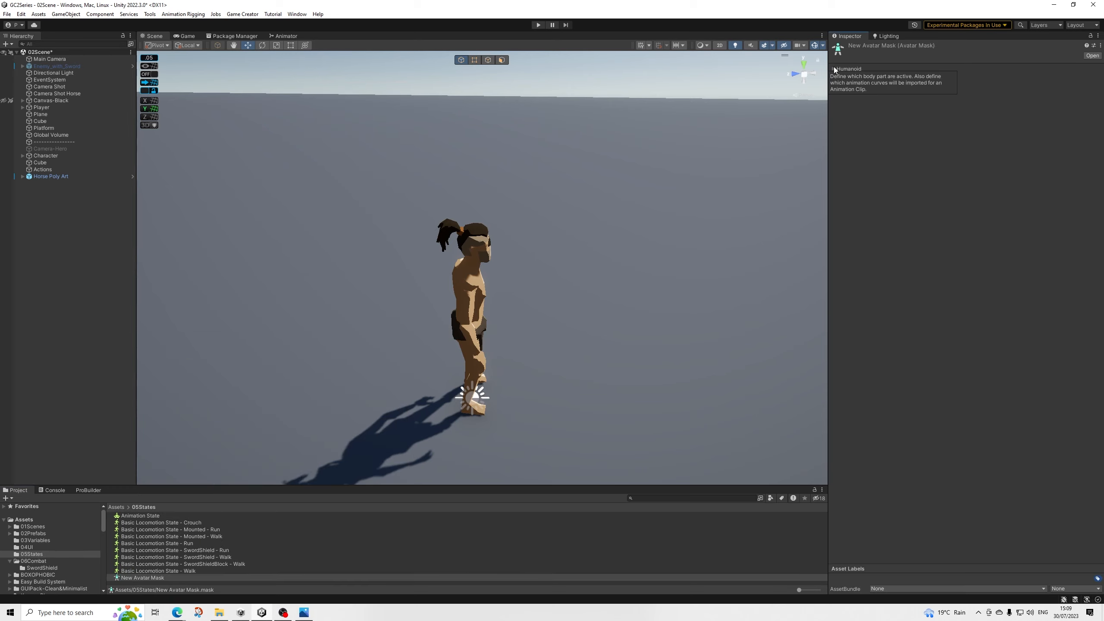
pyautogui.click(833, 69)
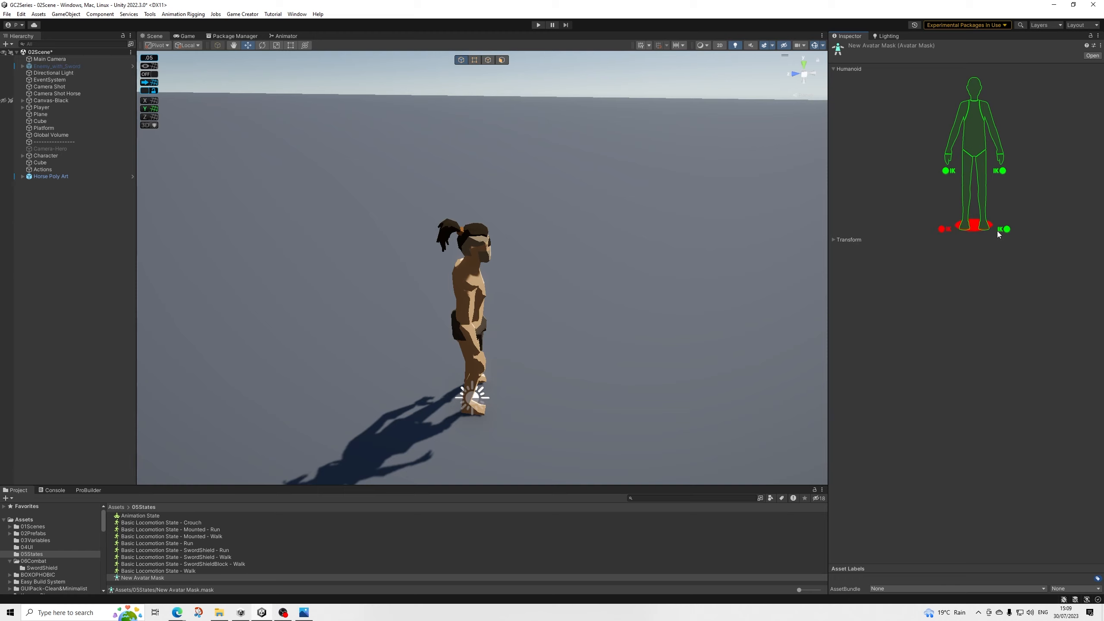
pyautogui.click(983, 220)
pyautogui.click(965, 207)
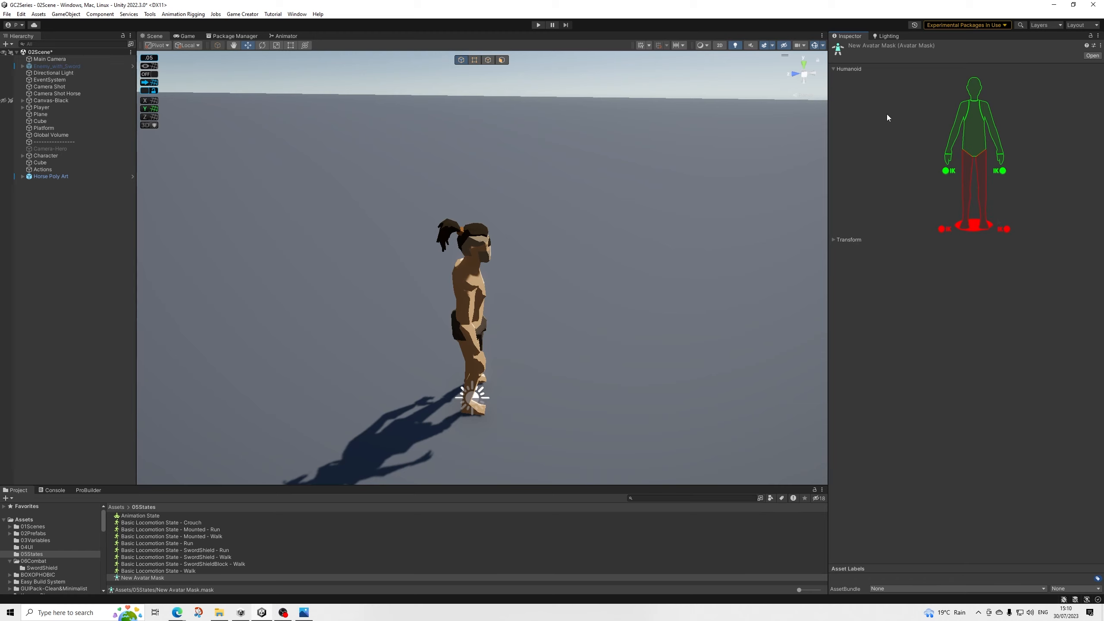
# Step: Assign New Avatar Mask as the State Mask of the Animation State asset
pyautogui.click(163, 528)
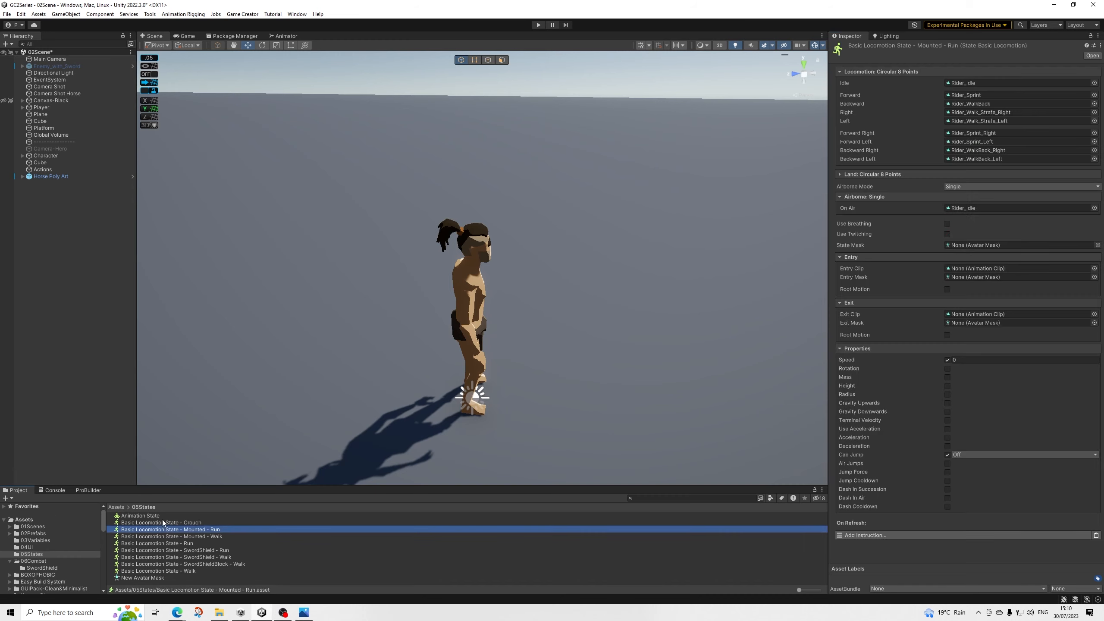
pyautogui.click(140, 515)
pyautogui.moveTo(144, 579); pyautogui.dragTo(983, 76)
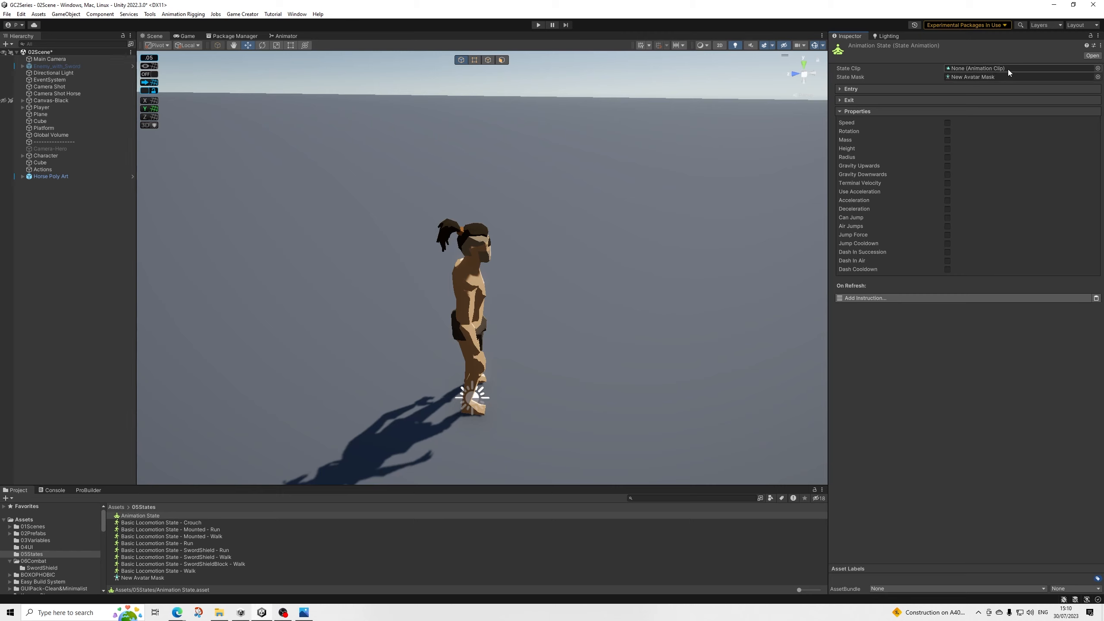
# Step: Delete the Animation State and New Avatar Mask assets from the 05States folder
pyautogui.keyDown('ctrl'); pyautogui.click(145, 578); pyautogui.keyUp('ctrl')
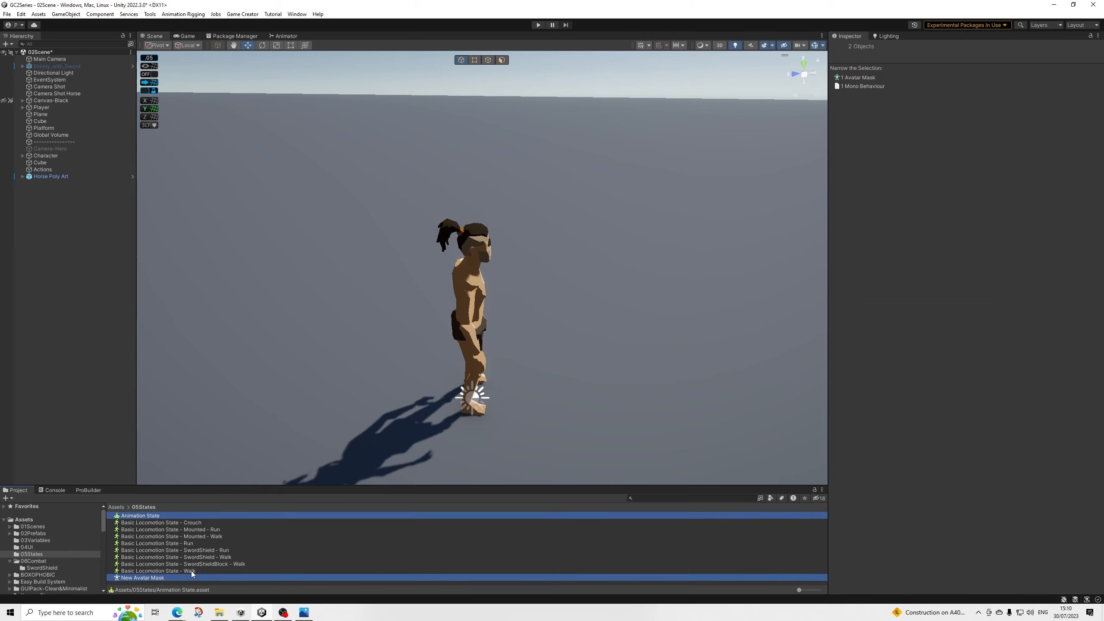
pyautogui.press('Delete')
pyautogui.press('Return')
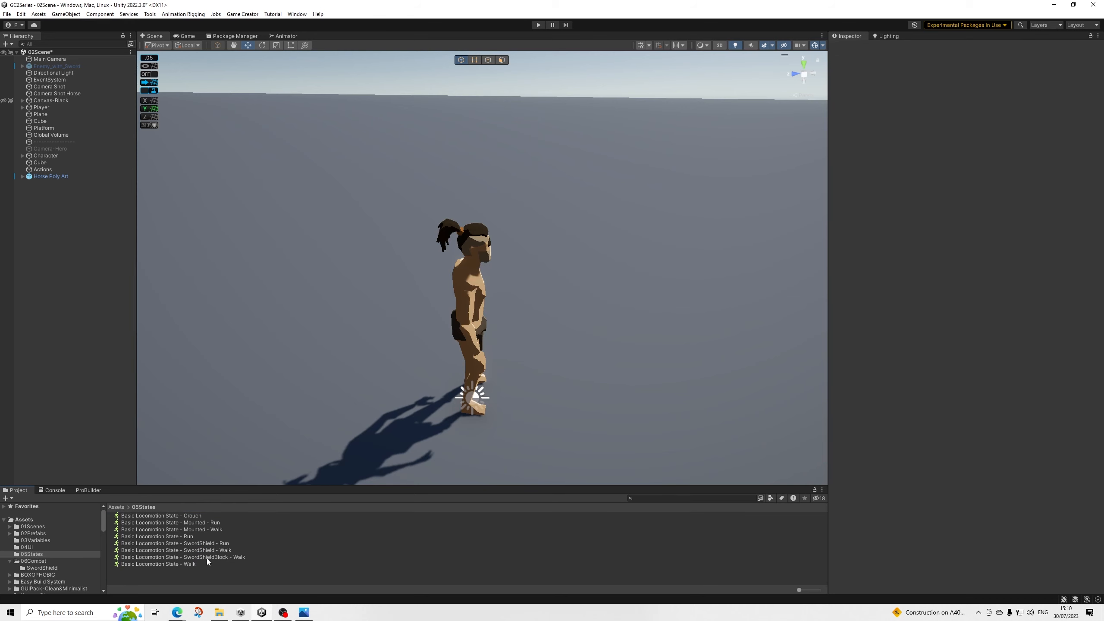
# Step: Open the SwordShieldBlock - Walk state's settings and browse the Humanoid animations folder of Paladin_Anim_Set for replacement clips
pyautogui.click(205, 557)
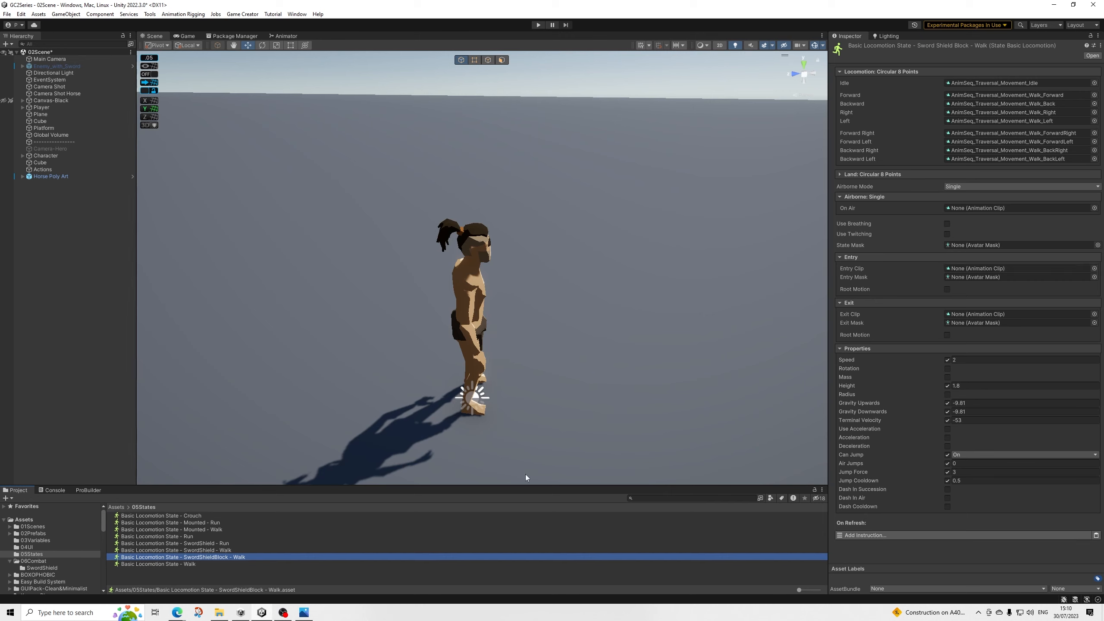
pyautogui.scroll(-6, 31, 552)
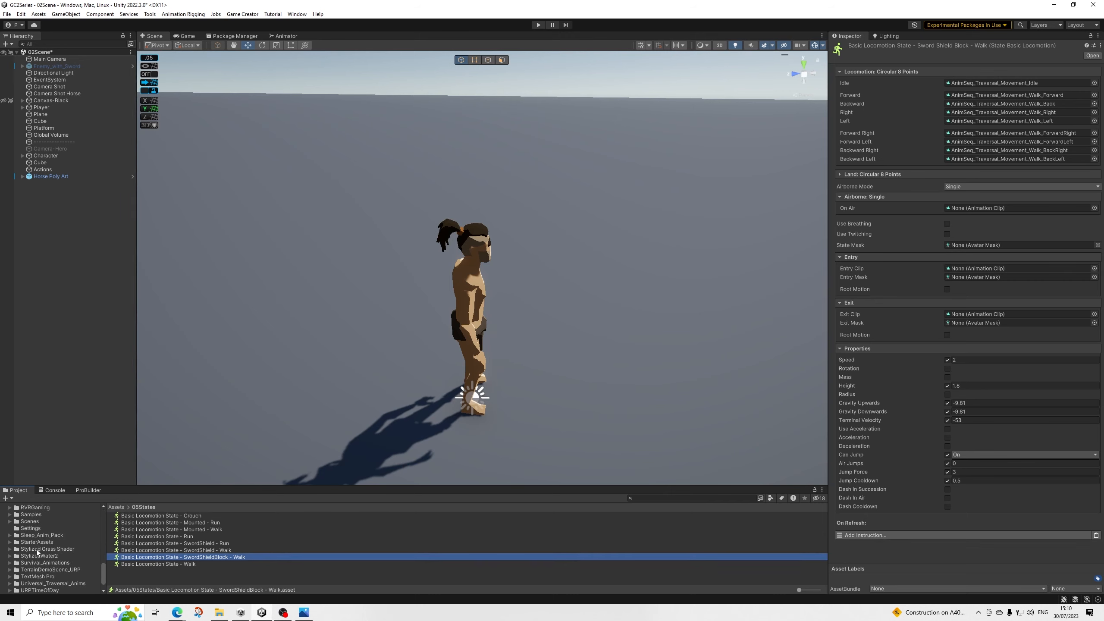
pyautogui.scroll(4, 33, 543)
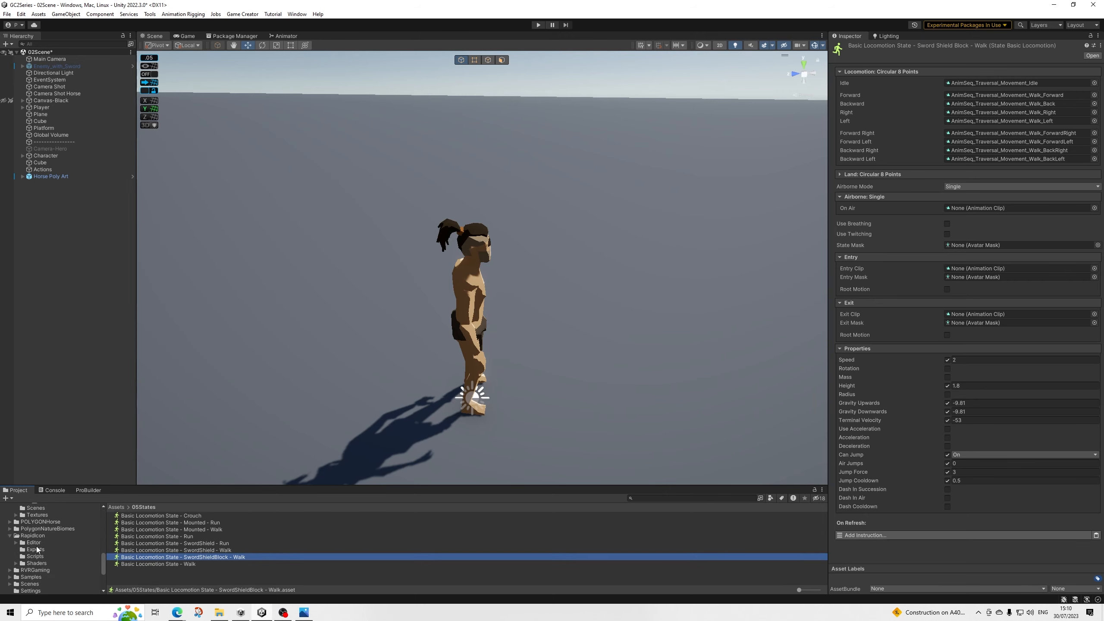
pyautogui.scroll(5, 37, 544)
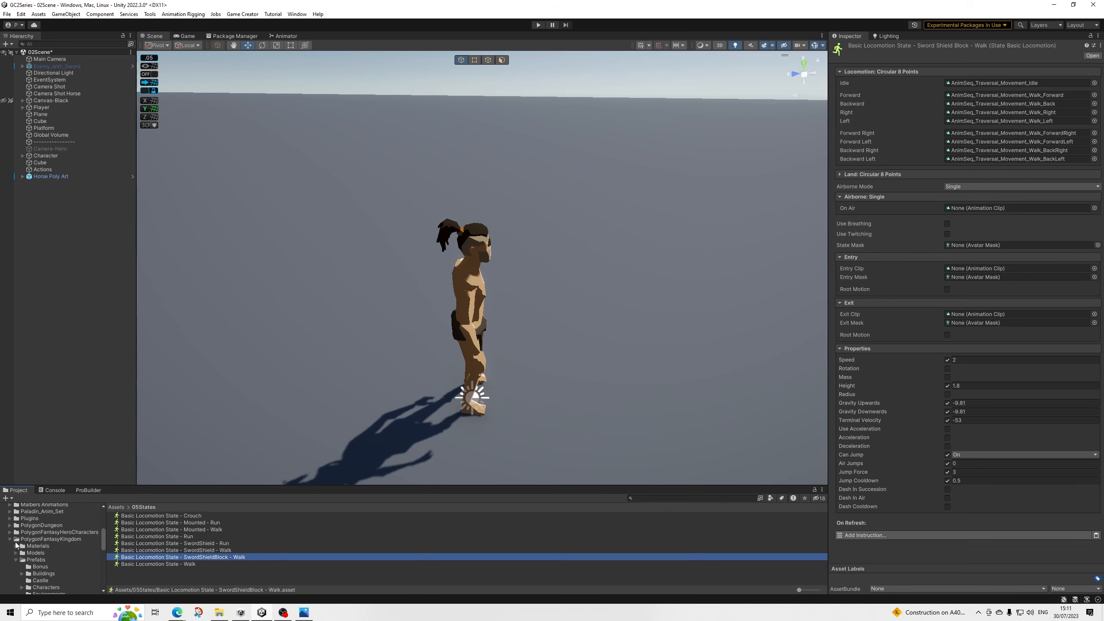
pyautogui.click(10, 539)
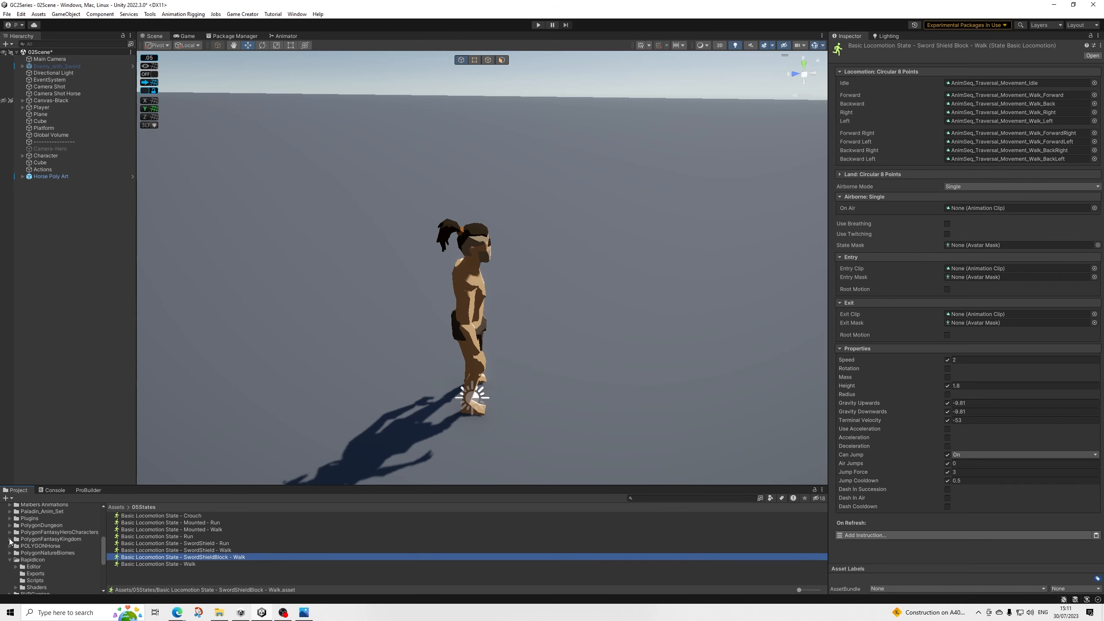
pyautogui.click(10, 512)
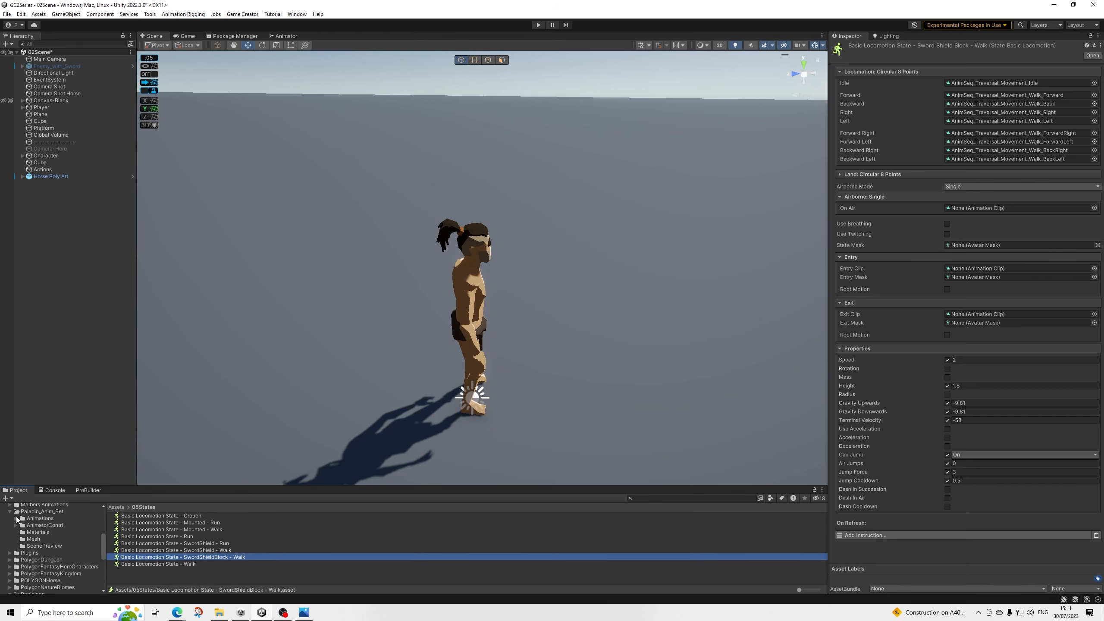
pyautogui.click(16, 519)
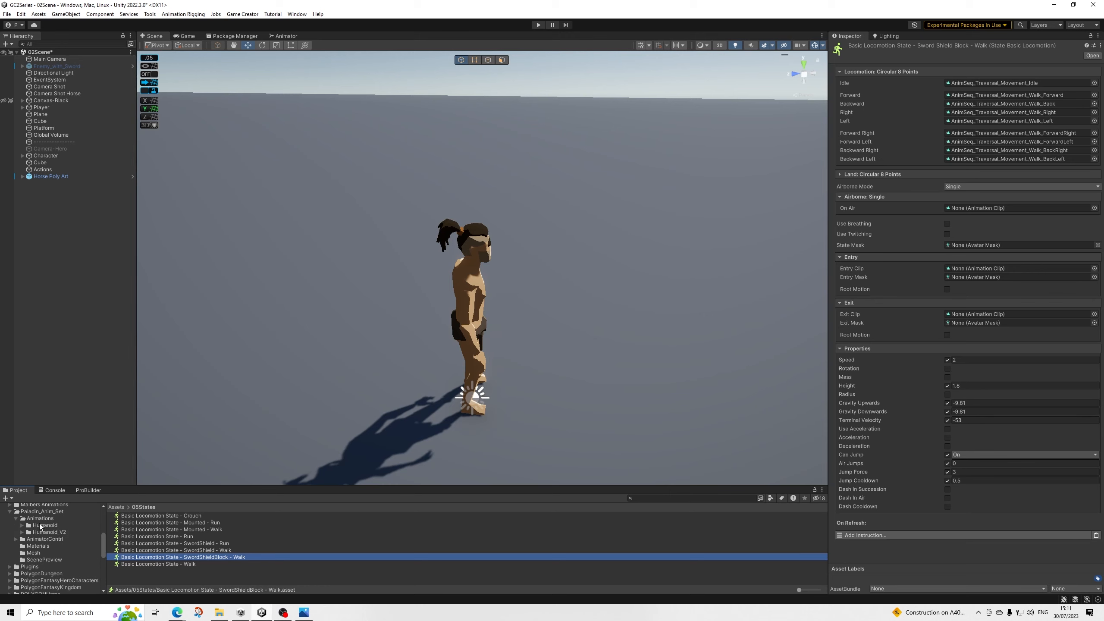
pyautogui.click(40, 524)
pyautogui.scroll(-3, 158, 528)
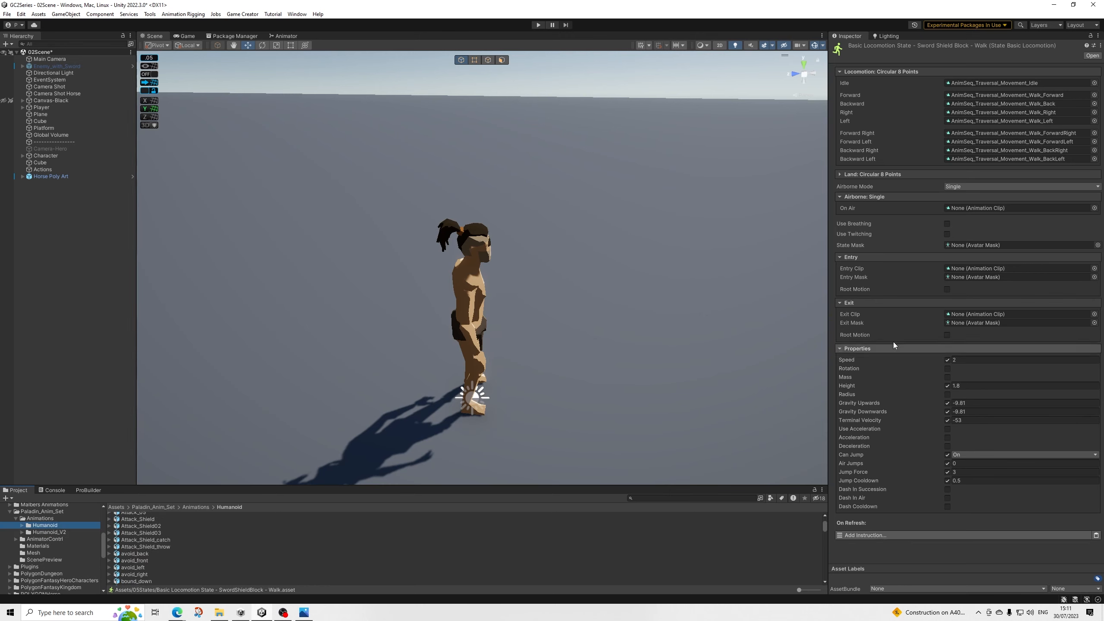
pyautogui.scroll(-5, 192, 532)
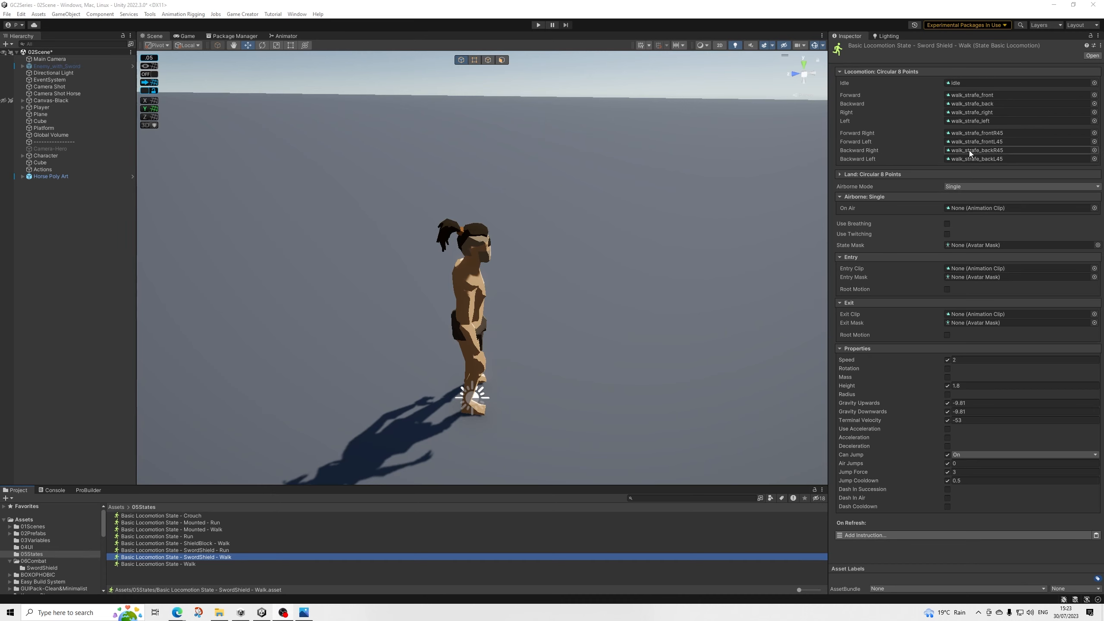
# Step: Review the SwordShield Run and ShieldBlock Walk clips, and preview the run state's idle_inplace animation from another angle
pyautogui.click(218, 550)
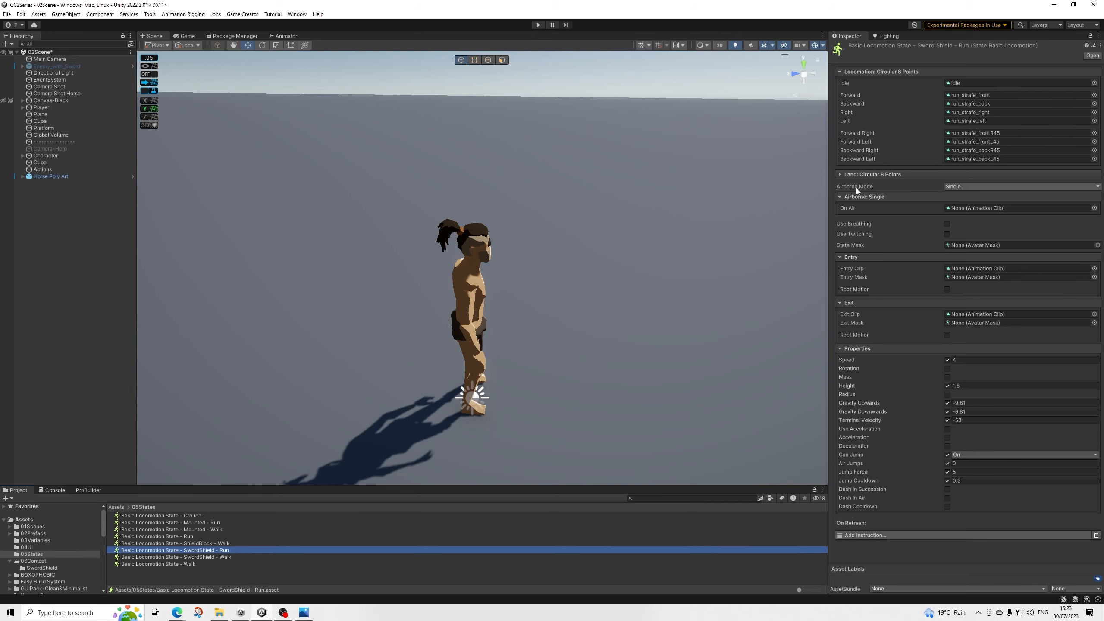
pyautogui.click(225, 544)
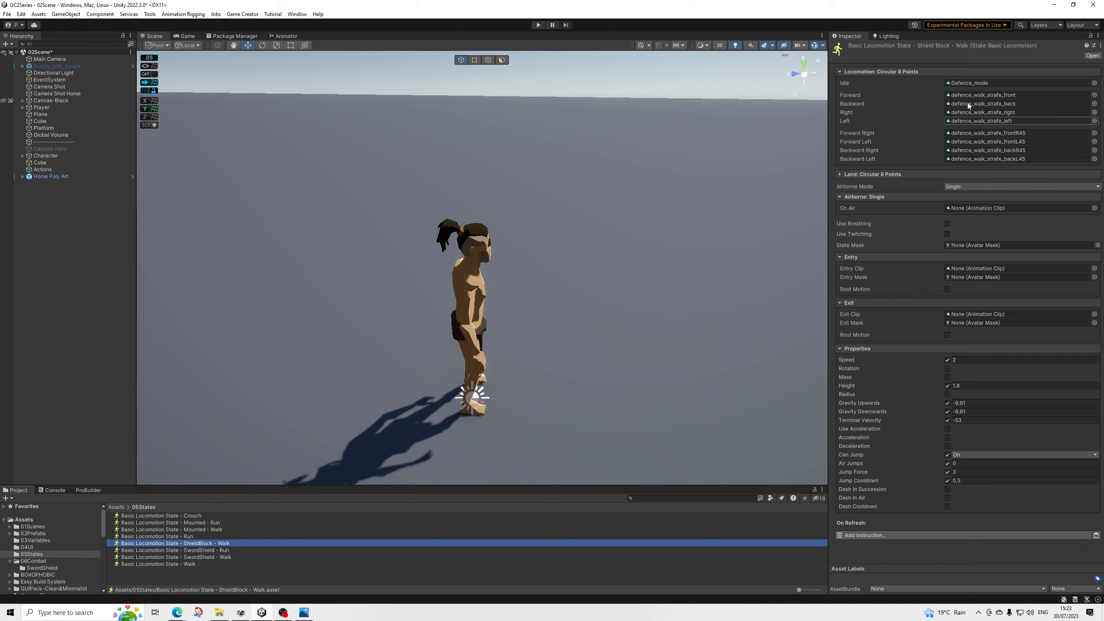
pyautogui.click(223, 550)
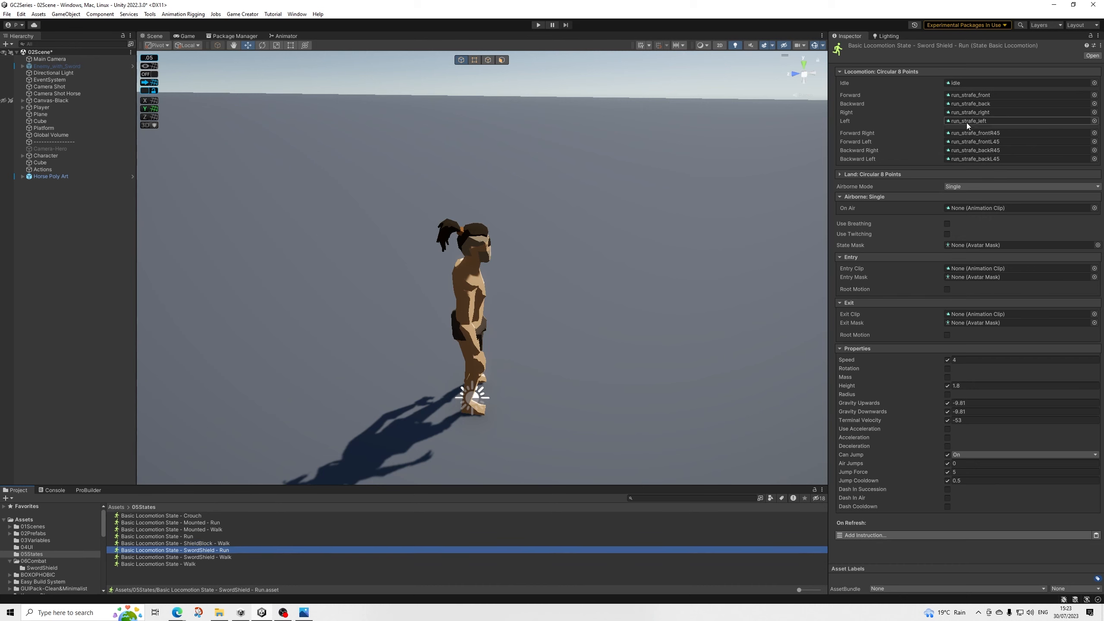
pyautogui.click(959, 83)
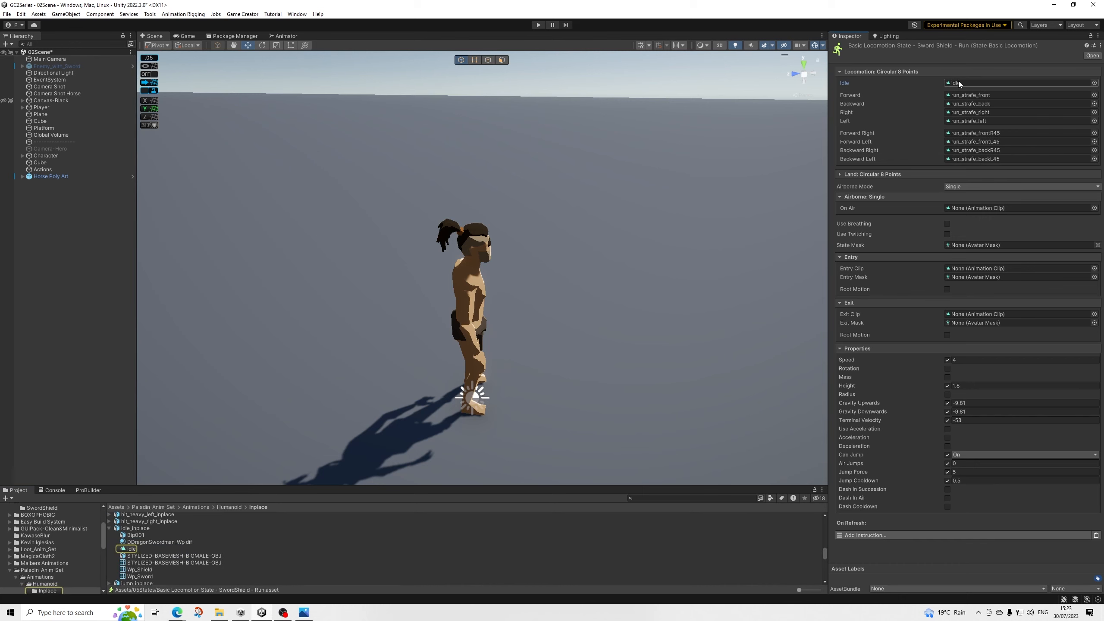
pyautogui.click(142, 529)
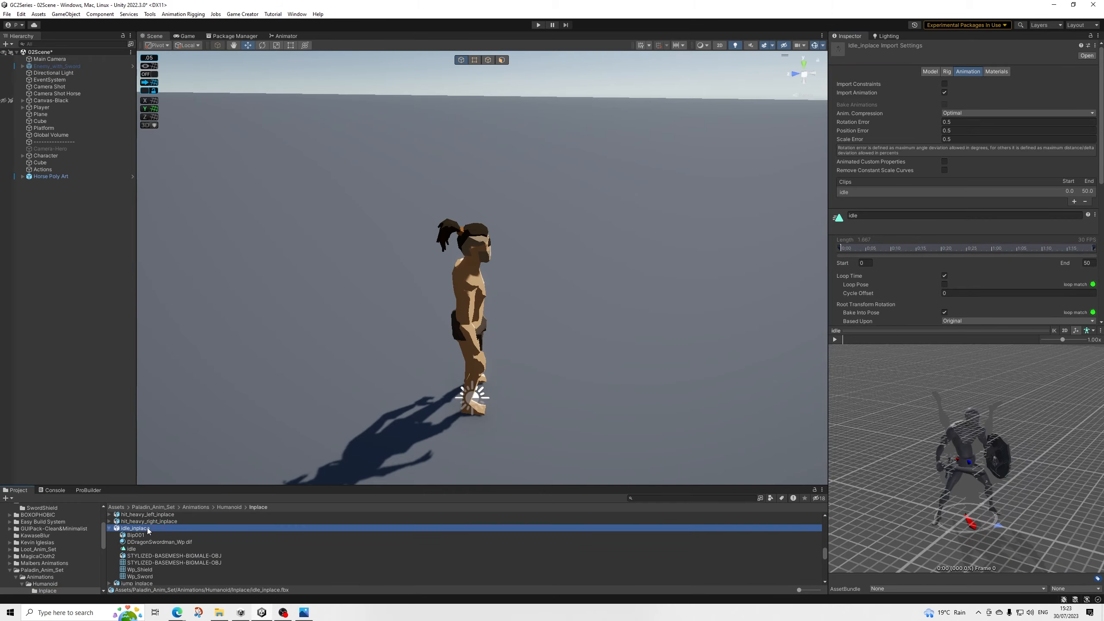
pyautogui.click(833, 342)
pyautogui.moveTo(987, 461); pyautogui.dragTo(939, 461, button='right')
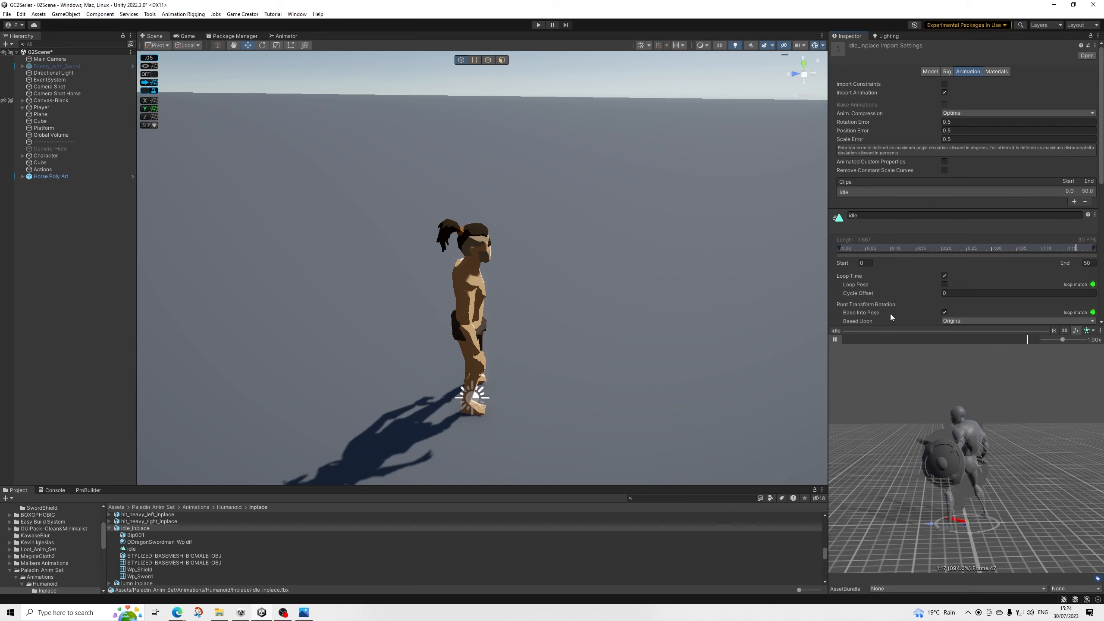
pyautogui.click(109, 528)
pyautogui.click(111, 426)
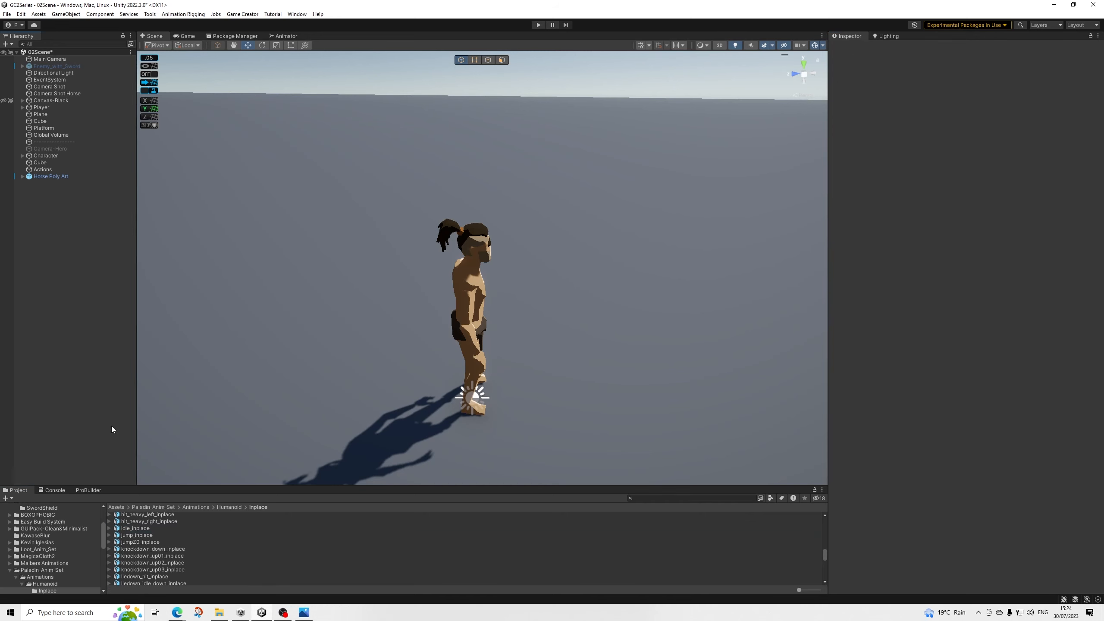
# Step: Return to the 05States folder and compare the ShieldBlock Walk, SwordShield Run and SwordShield Walk state settings
pyautogui.click(46, 584)
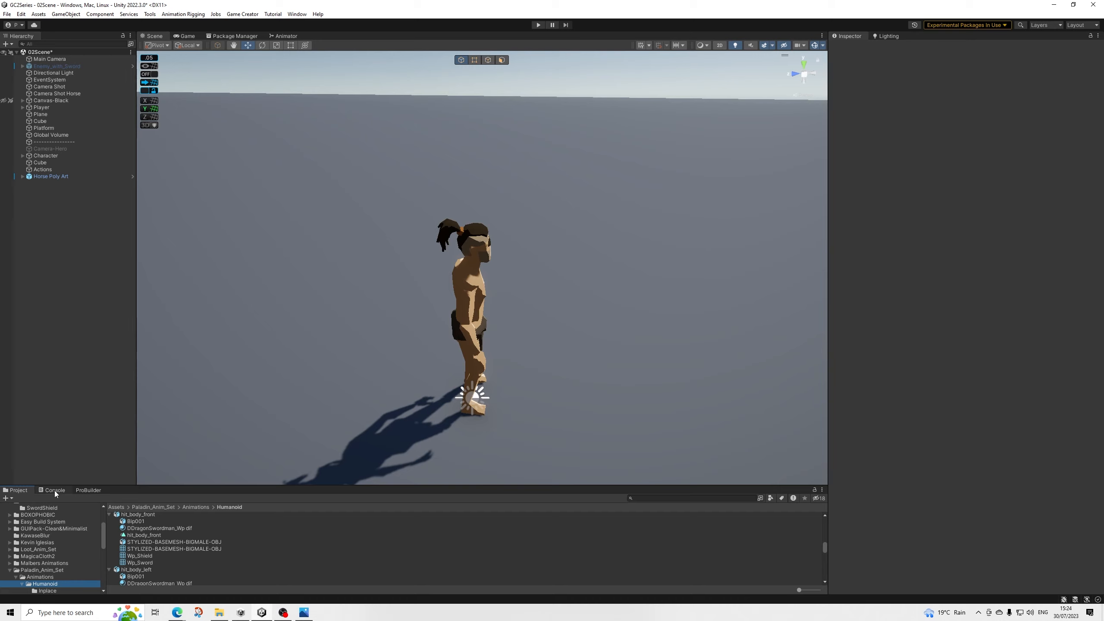
pyautogui.scroll(2, 33, 552)
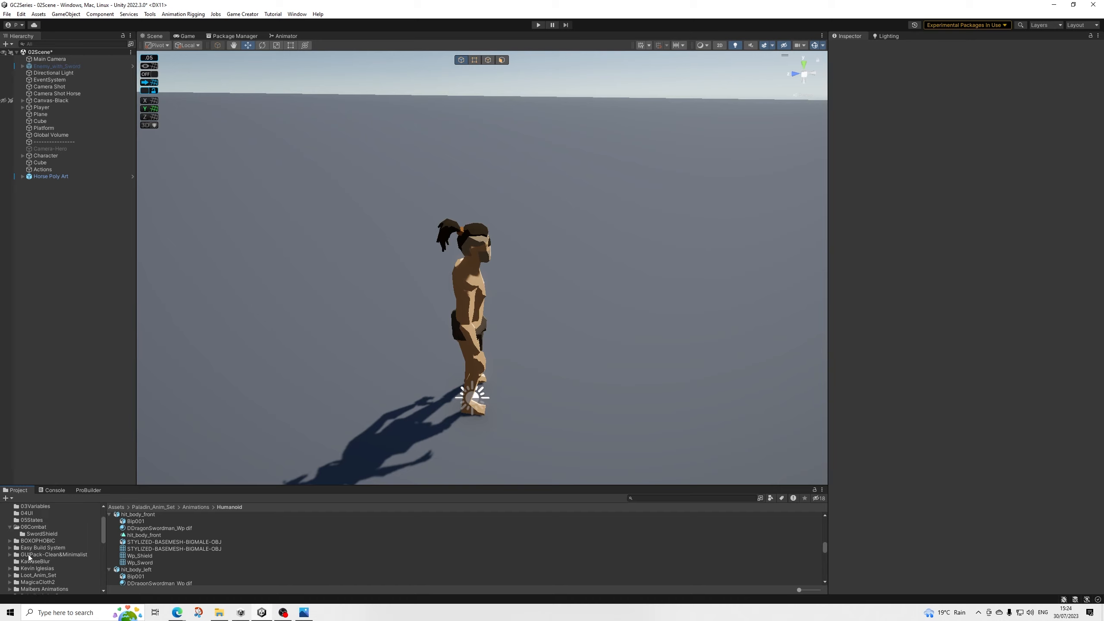
pyautogui.click(31, 527)
pyautogui.click(35, 520)
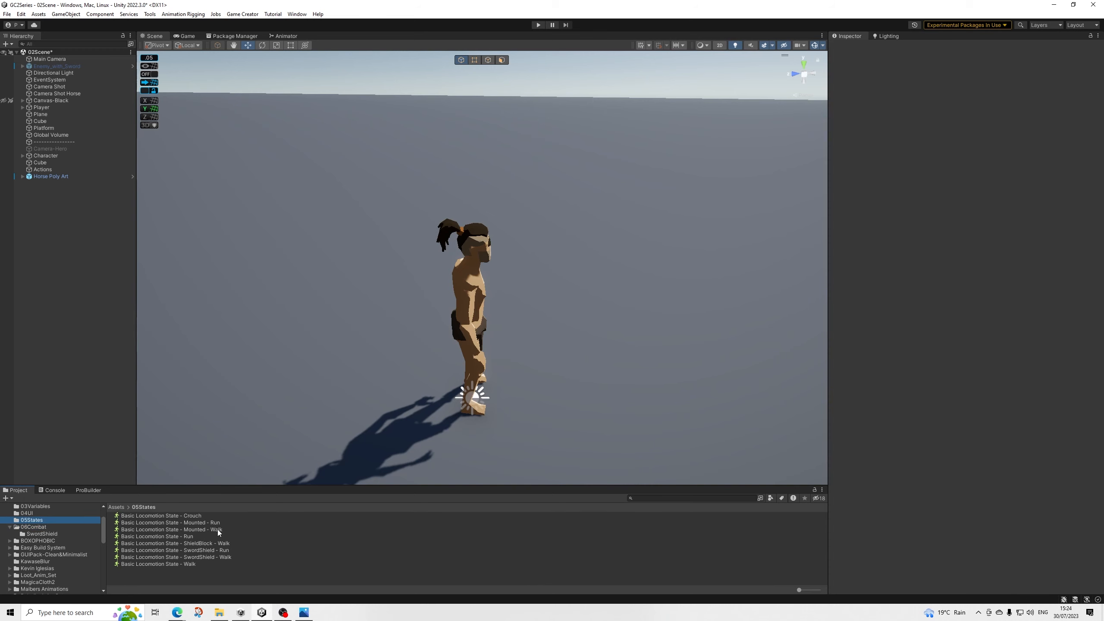
pyautogui.click(210, 544)
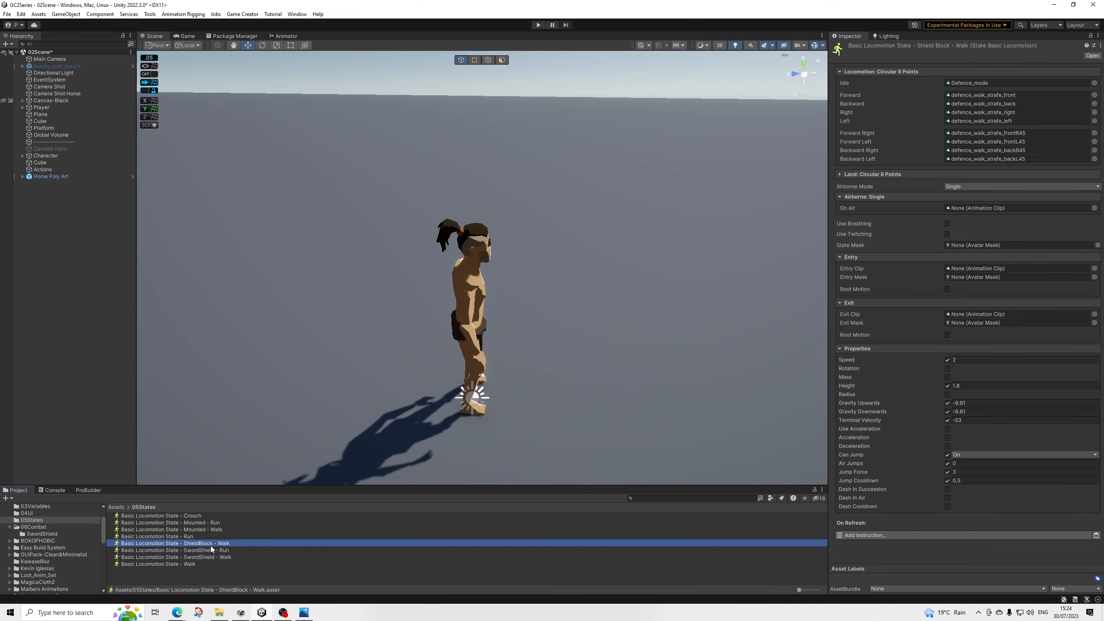
pyautogui.press('Down')
pyautogui.press('Down')
pyautogui.press('Down')
pyautogui.press('Up')
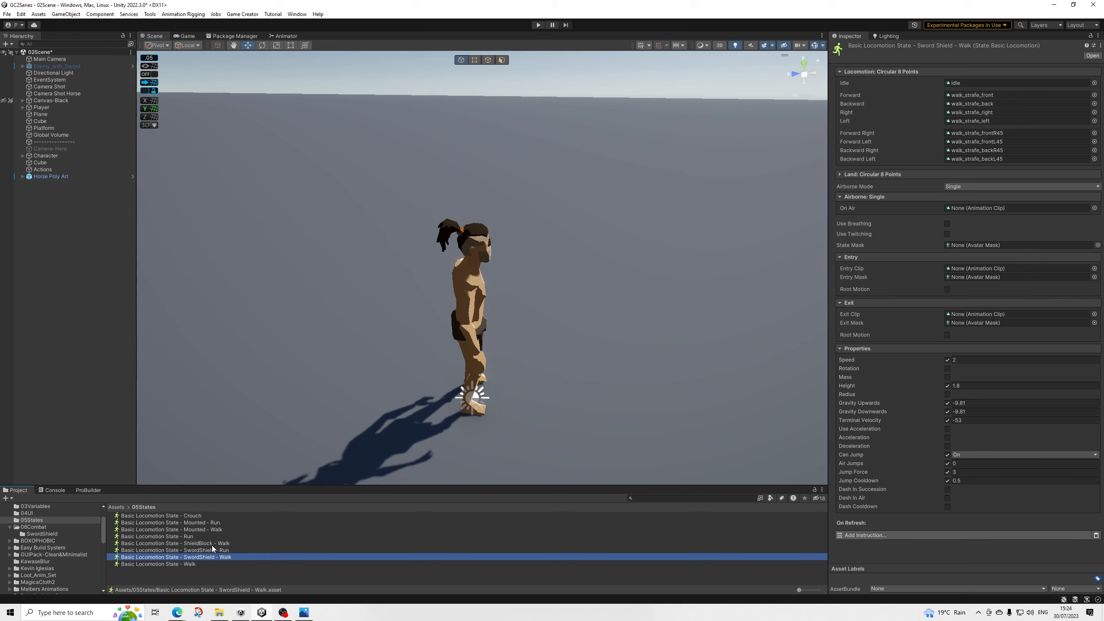
pyautogui.press('Up')
pyautogui.press('Up')
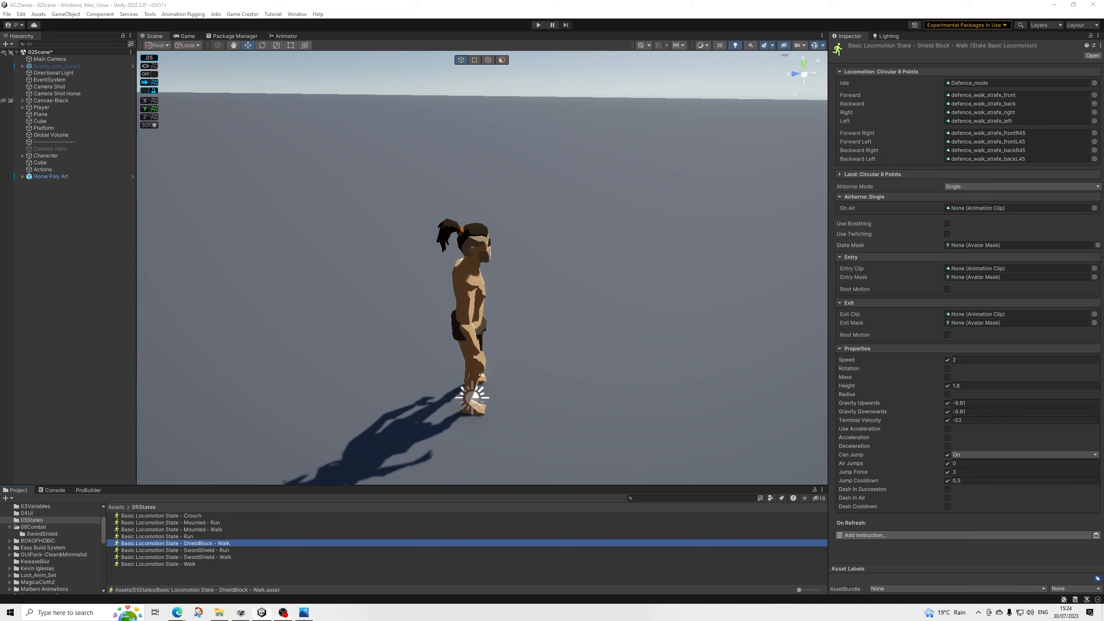
# Step: Assign Basic Locomotion State - ShieldBlock - Walk as the State of the Arch-SwordShieldShield asset
pyautogui.hotkey('alt', 'Tab')
pyautogui.scroll(3, 47, 533)
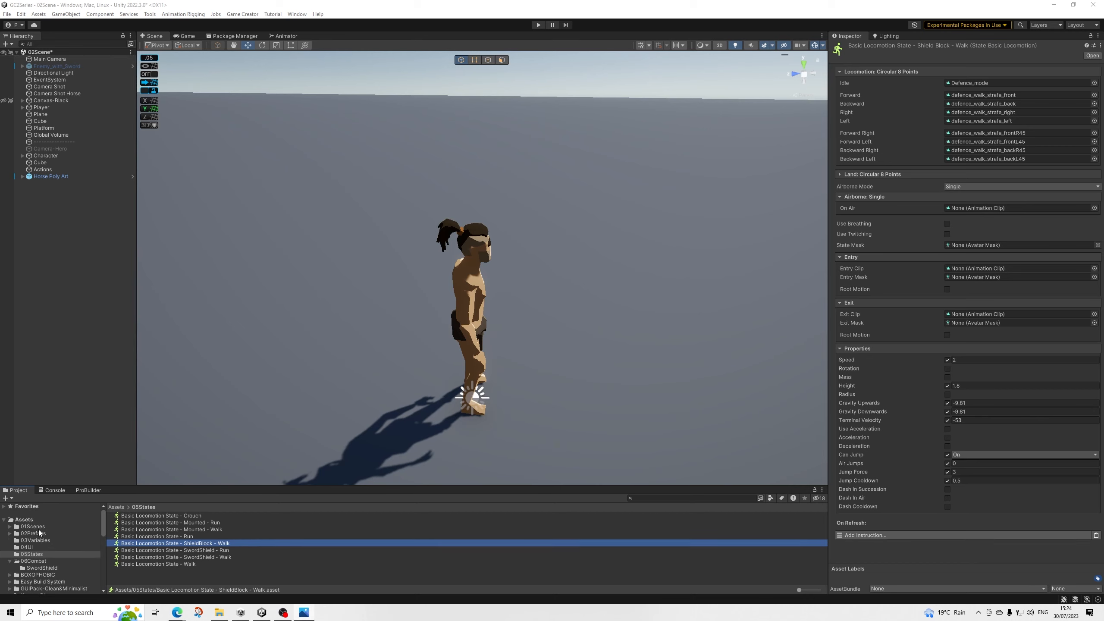
pyautogui.click(49, 568)
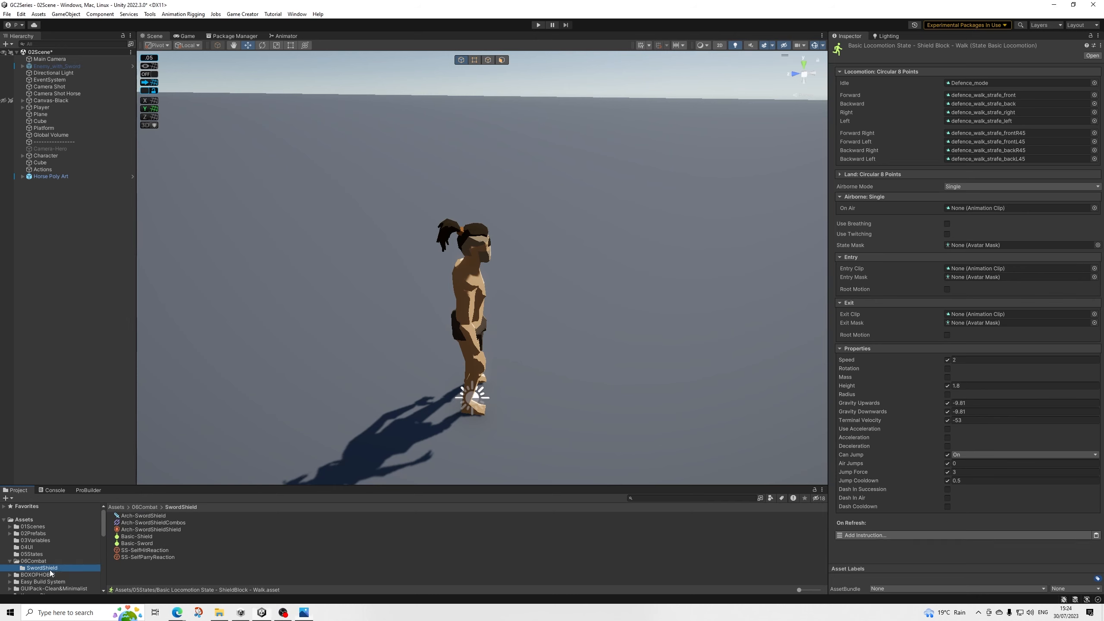
pyautogui.click(137, 530)
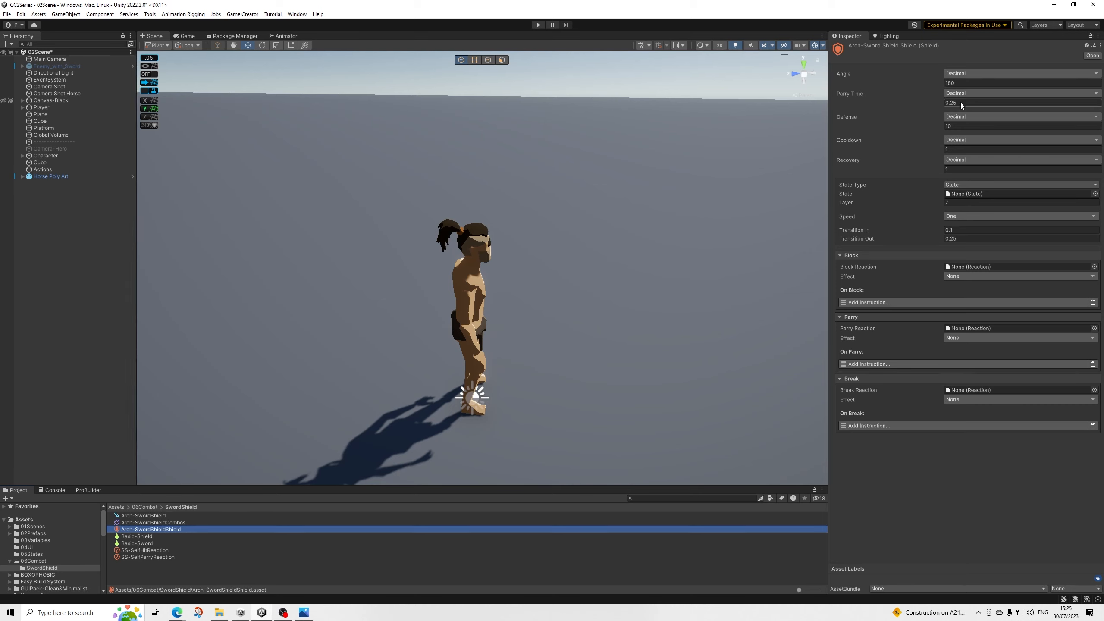
pyautogui.keyDown('alt'); pyautogui.moveTo(675, 272); pyautogui.dragTo(473, 350); pyautogui.keyUp('alt')
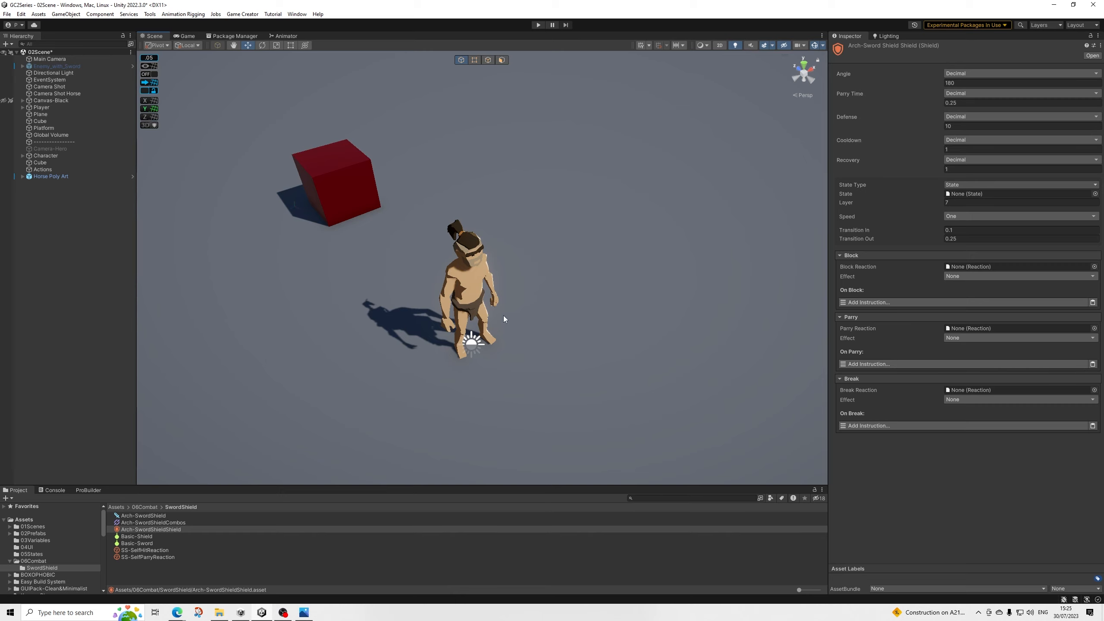
pyautogui.click(950, 82)
pyautogui.click(45, 561)
pyautogui.click(38, 554)
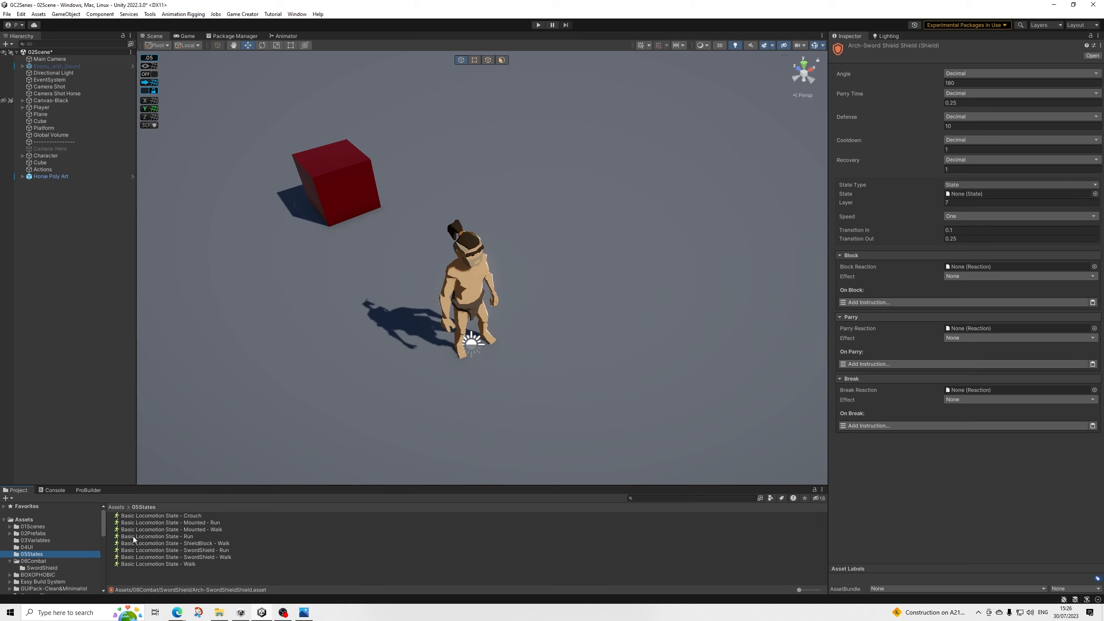
pyautogui.moveTo(230, 541); pyautogui.dragTo(978, 195)
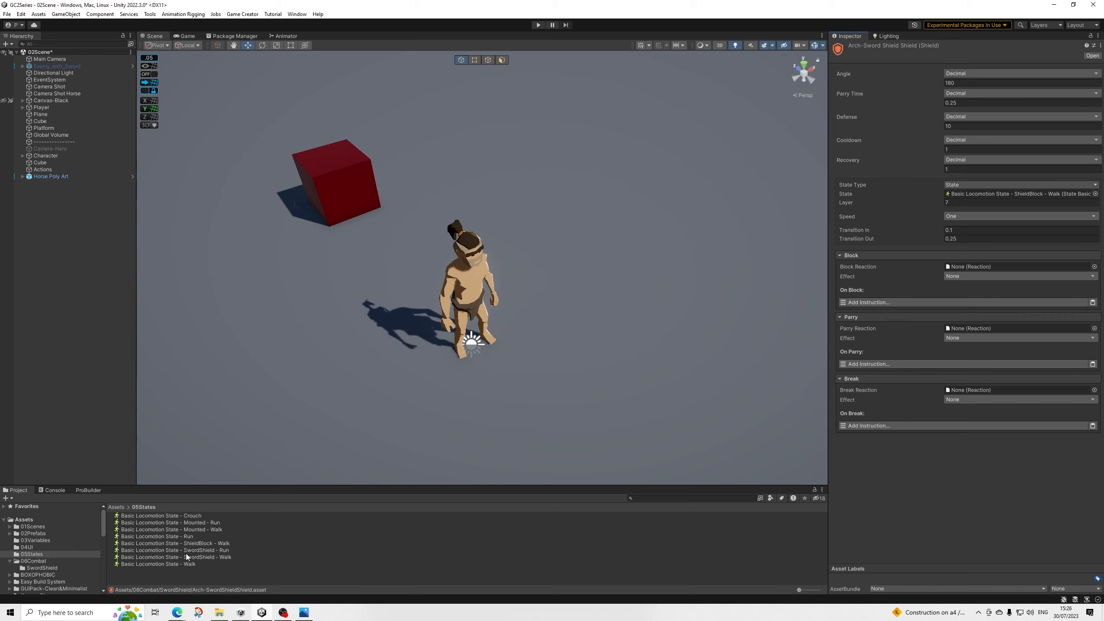
# Step: Duplicate SS-SelfParryReaction in the SwordShield folder and rename the copy SS-ParryReaction
pyautogui.click(44, 567)
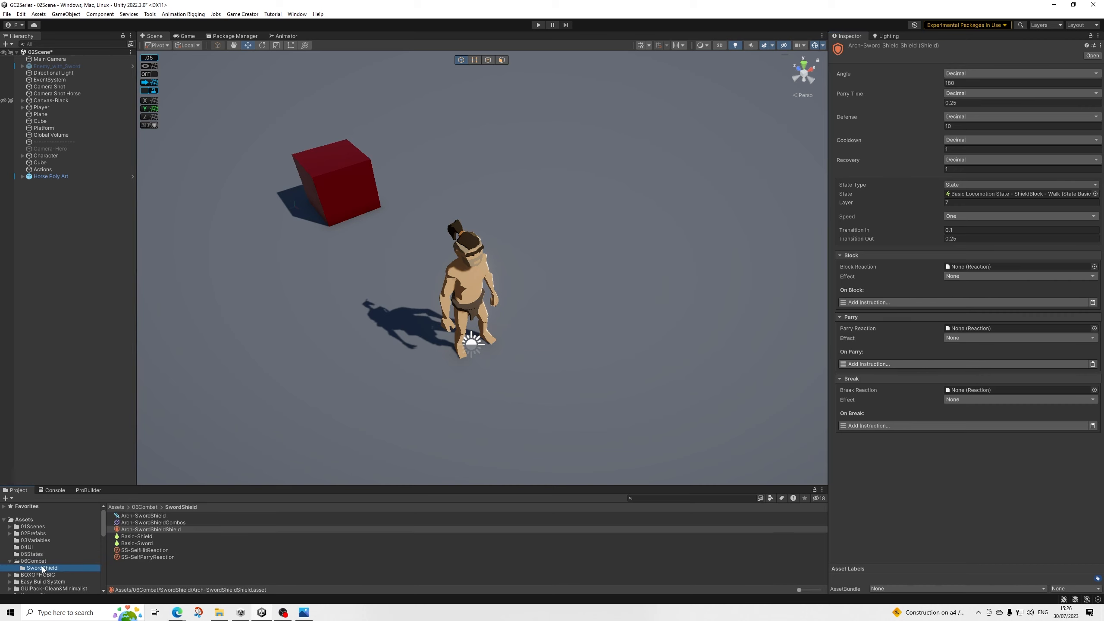
pyautogui.click(141, 559)
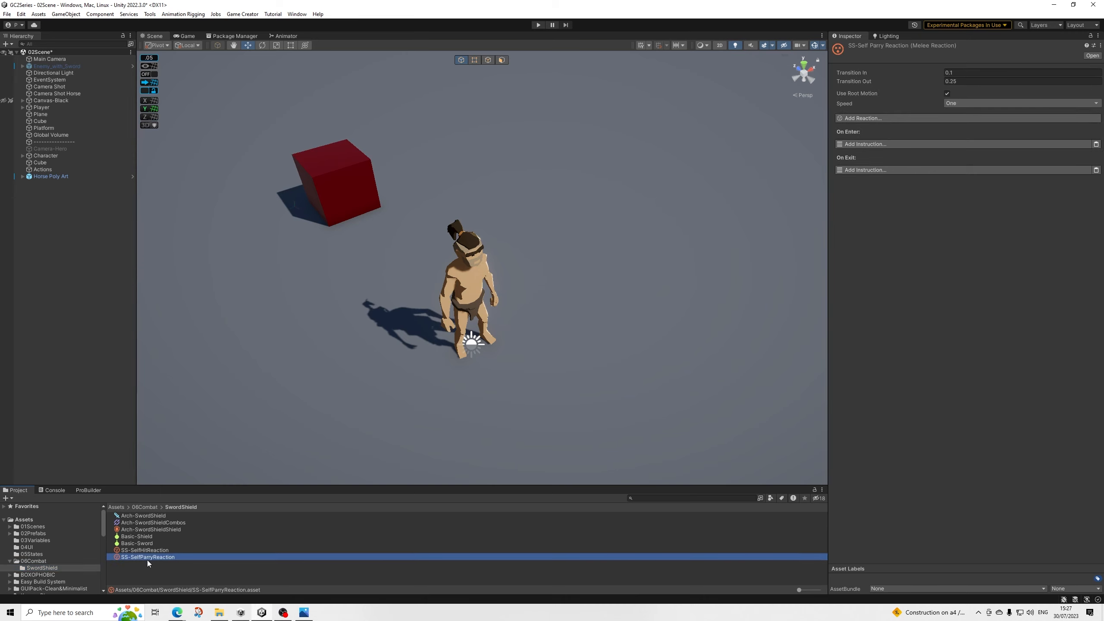
pyautogui.hotkey('ctrl', 'd')
pyautogui.rightClick(146, 565)
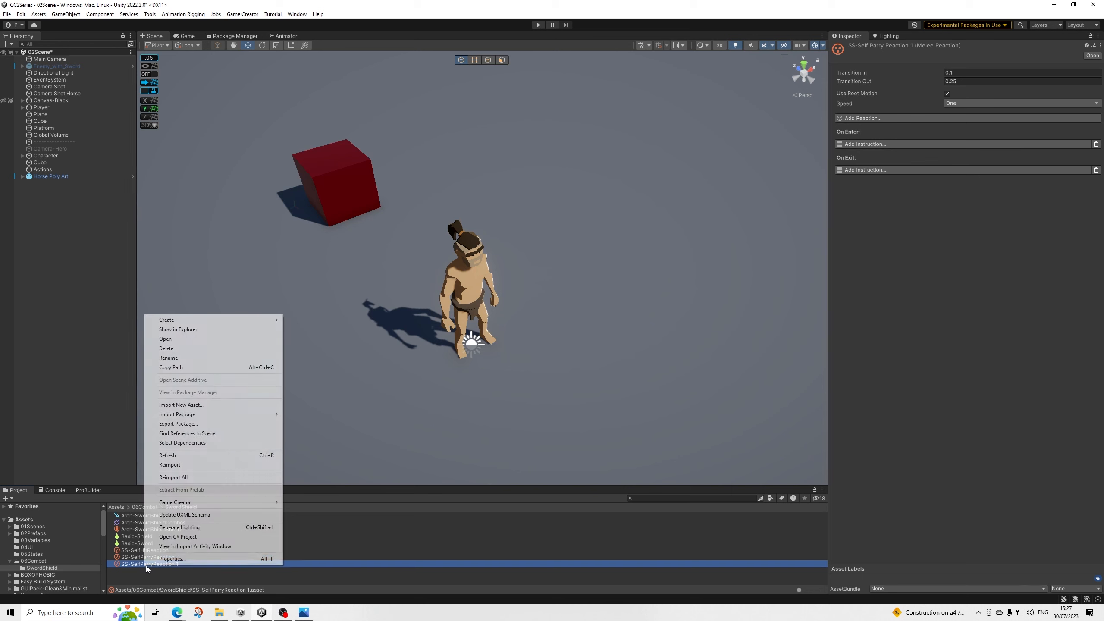
pyautogui.click(174, 358)
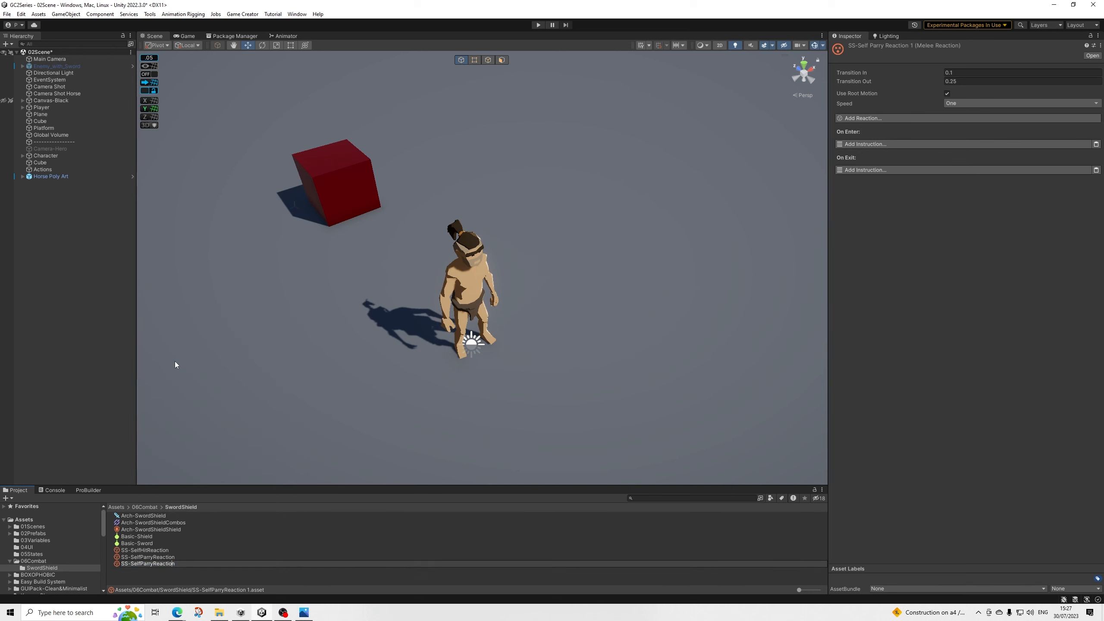
pyautogui.hotkey('shift', 'Right')
pyautogui.press('BackSpace')
pyautogui.press('Return')
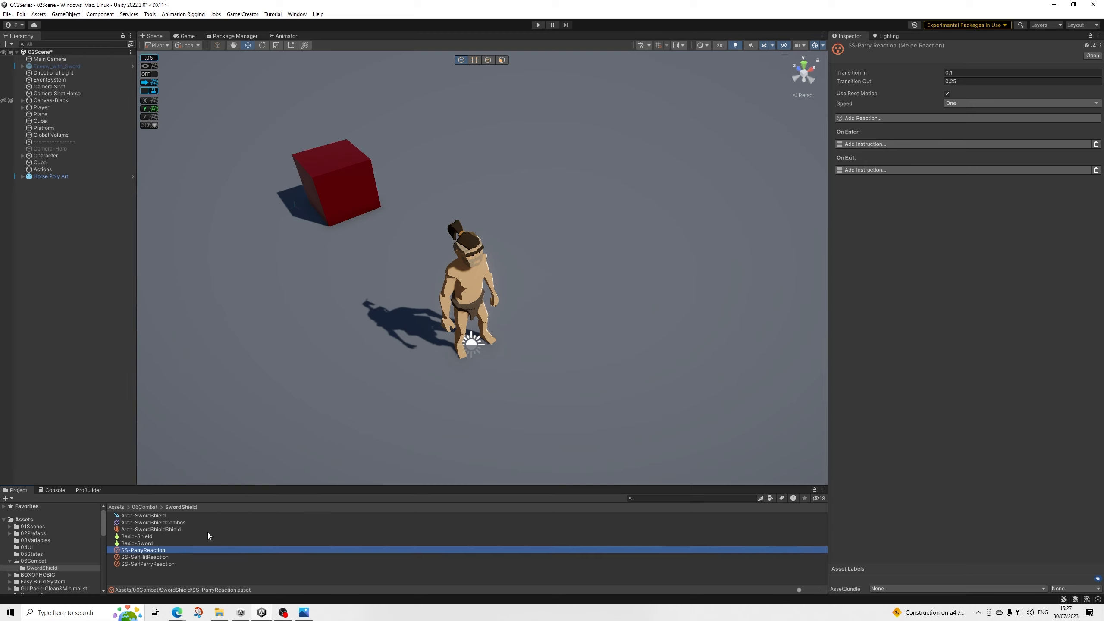
# Step: Duplicate SS-ParryReaction in the SwordShield folder and rename the copy SS-BlockReaction
pyautogui.hotkey('ctrl', 'd')
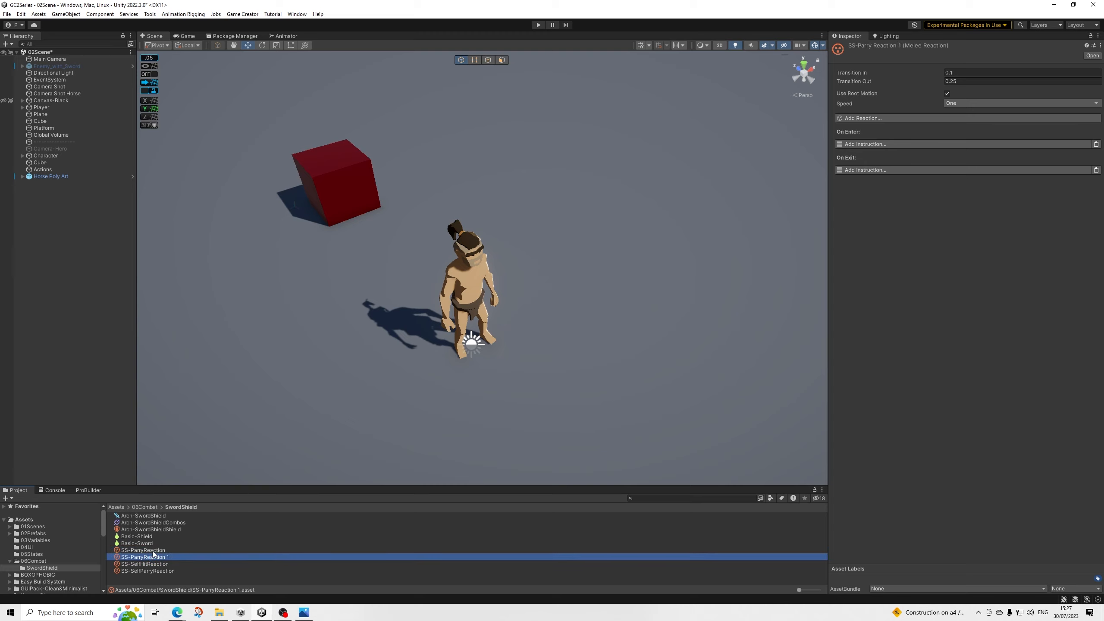
pyautogui.rightClick(155, 561)
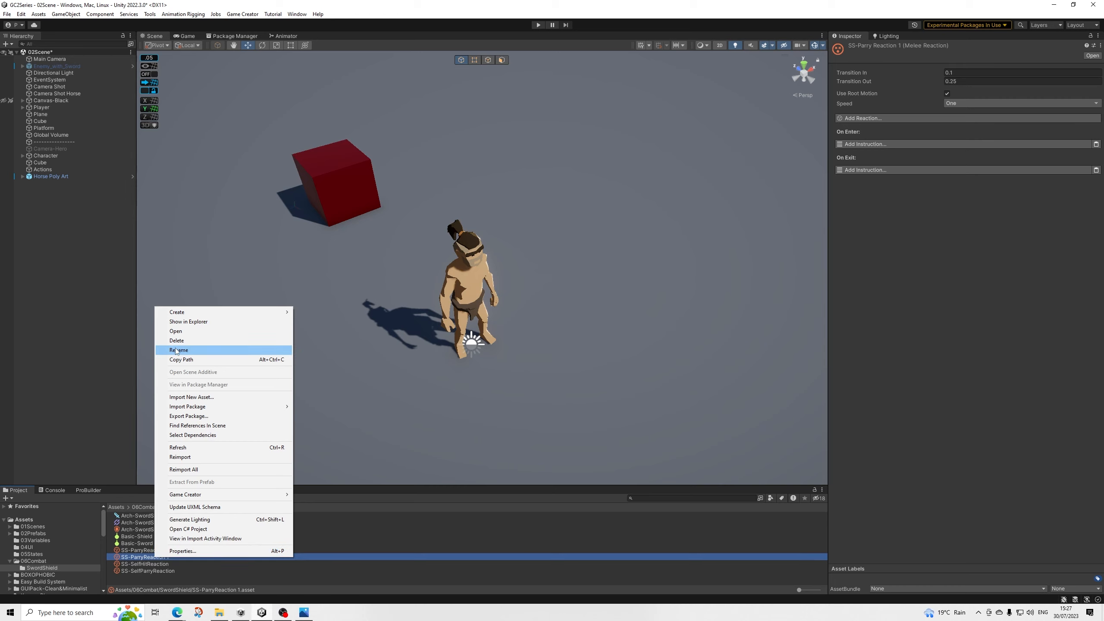
pyautogui.click(183, 351)
pyautogui.press('End')
pyautogui.hotkey('shift', 'Left')
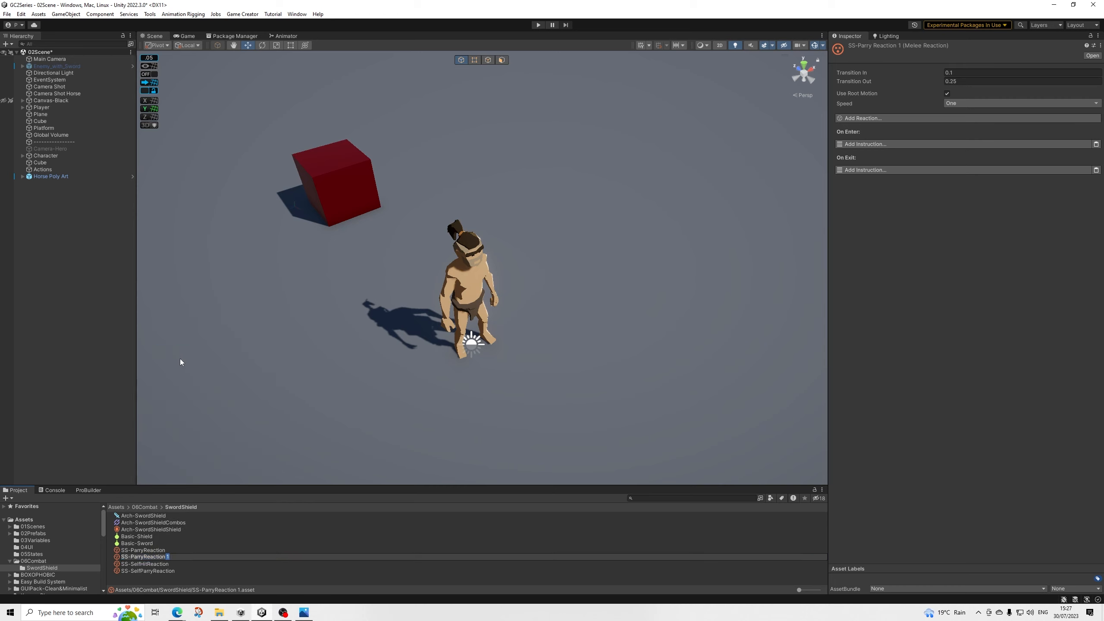
pyautogui.press('BackSpace')
pyautogui.hotkey('shift', 'Right')
pyautogui.hotkey('shift', 'Right')
pyautogui.write('Block')
pyautogui.press('Return')
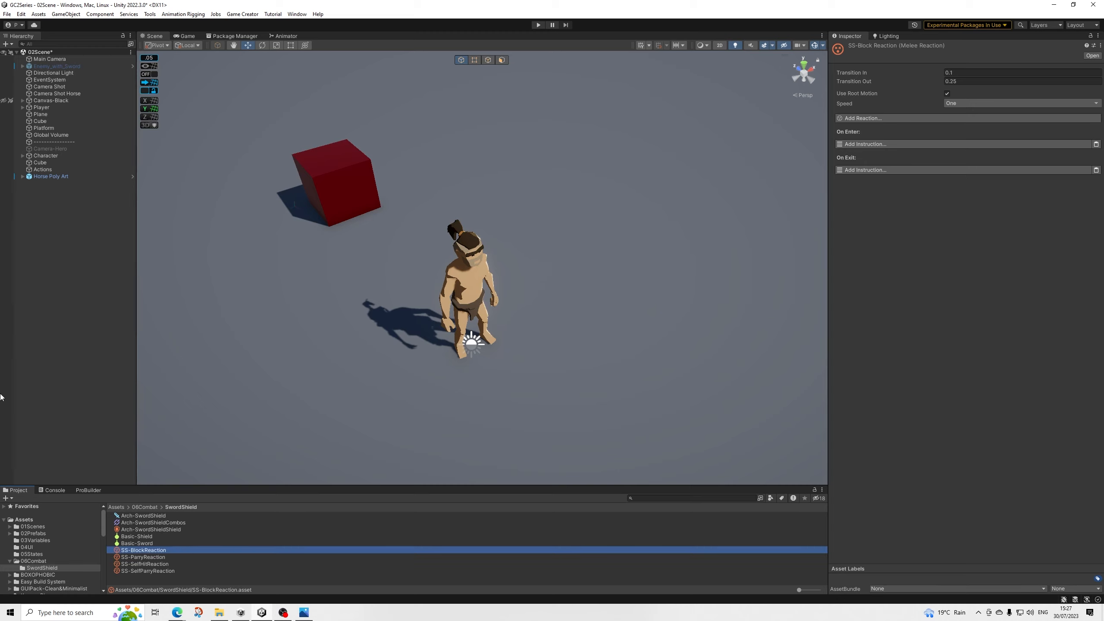
# Step: Duplicate SS-BlockReaction and rename the copy SS-BreakReaction
pyautogui.hotkey('ctrl', 'd')
pyautogui.rightClick(158, 558)
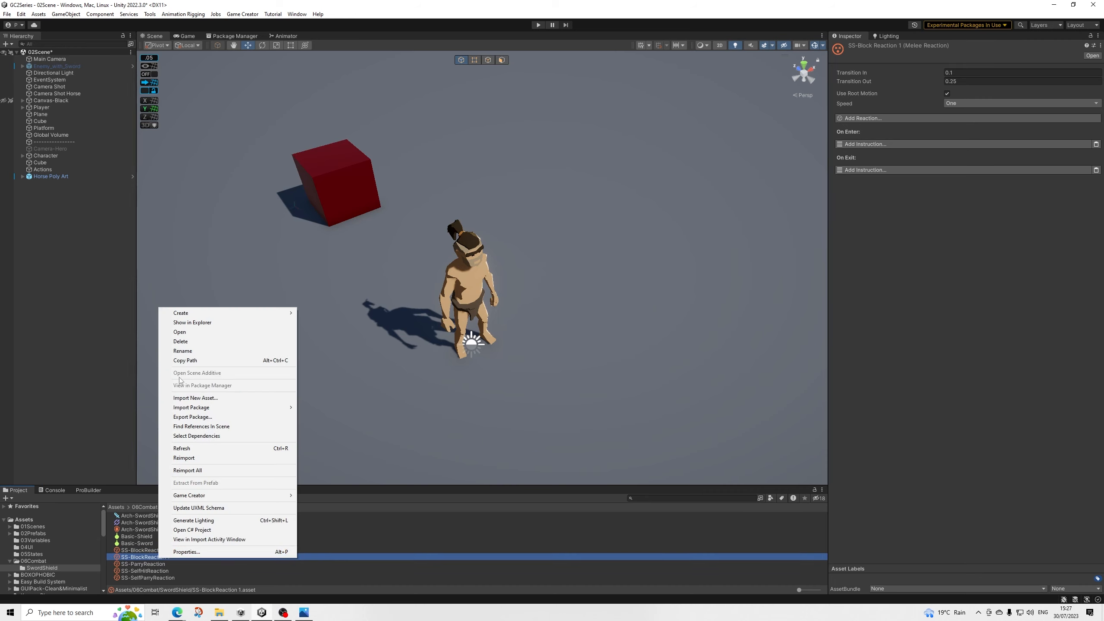
pyautogui.click(182, 352)
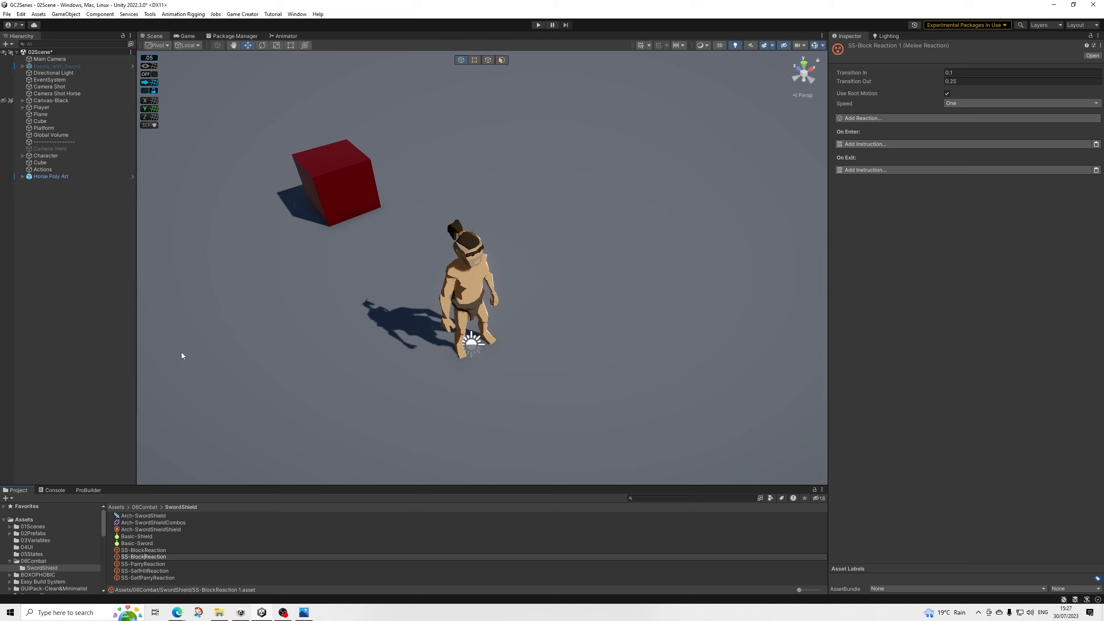
pyautogui.hotkey('shift', 'Left')
pyautogui.hotkey('shift', 'Left')
pyautogui.hotkey('shift', 'Left')
pyautogui.write('Break')
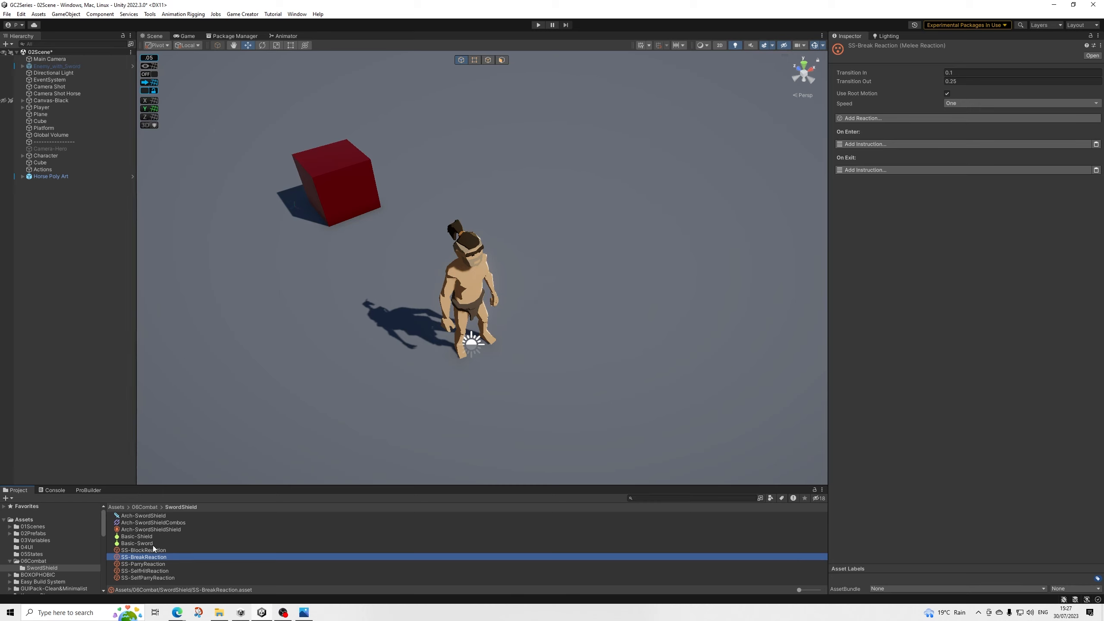
# Step: Assign SS-BlockReaction, SS-ParryReaction and SS-BreakReaction as the Block, Parry and Break Reactions of the Arch-SwordShieldShield asset
pyautogui.click(154, 551)
pyautogui.click(151, 557)
pyautogui.click(157, 564)
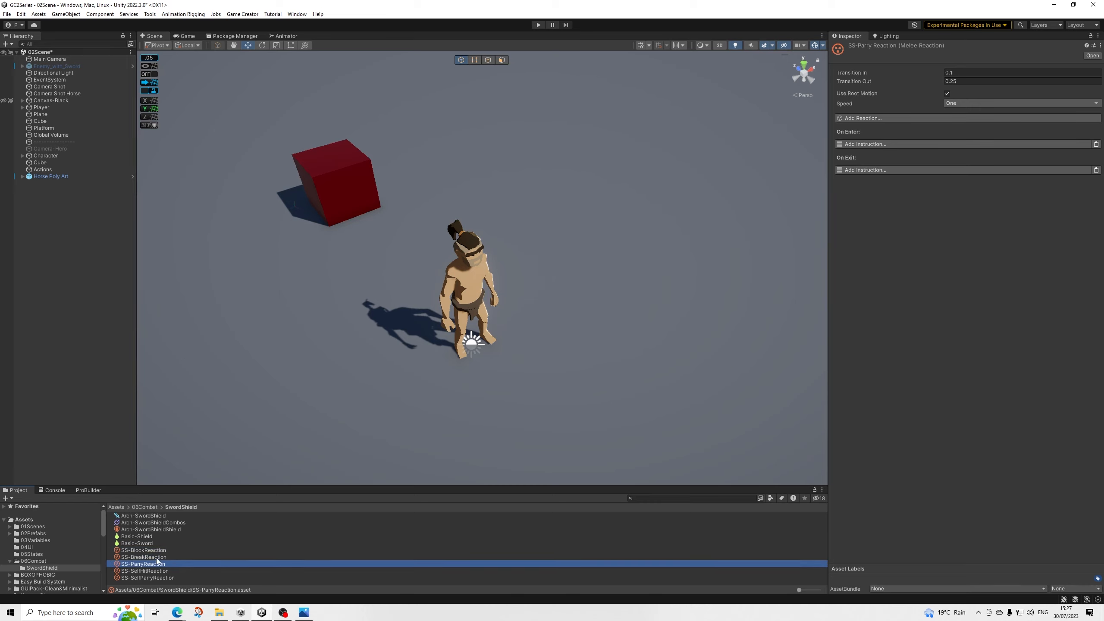
pyautogui.click(149, 529)
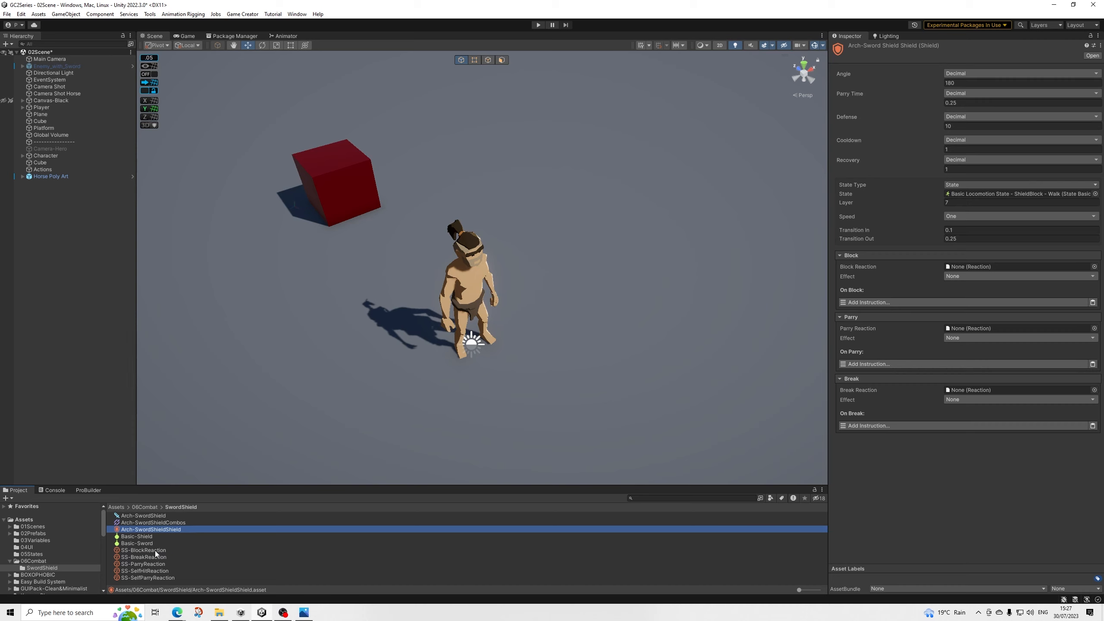
pyautogui.moveTo(156, 550); pyautogui.dragTo(962, 264)
pyautogui.moveTo(148, 555); pyautogui.dragTo(968, 329)
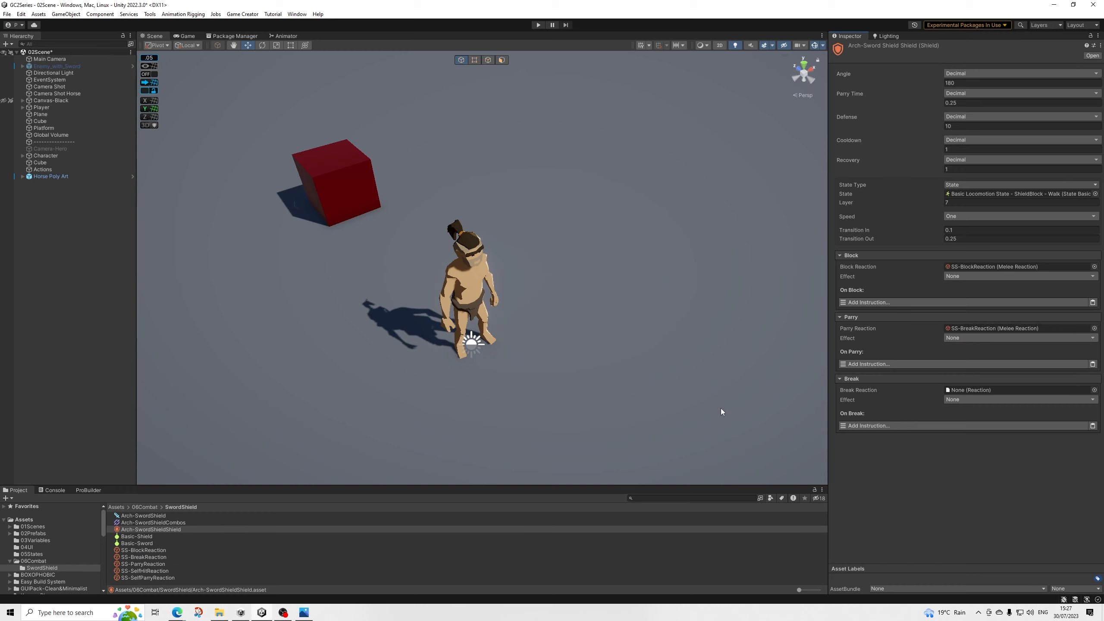
pyautogui.moveTo(139, 563); pyautogui.dragTo(990, 329)
pyautogui.moveTo(143, 557); pyautogui.dragTo(975, 392)
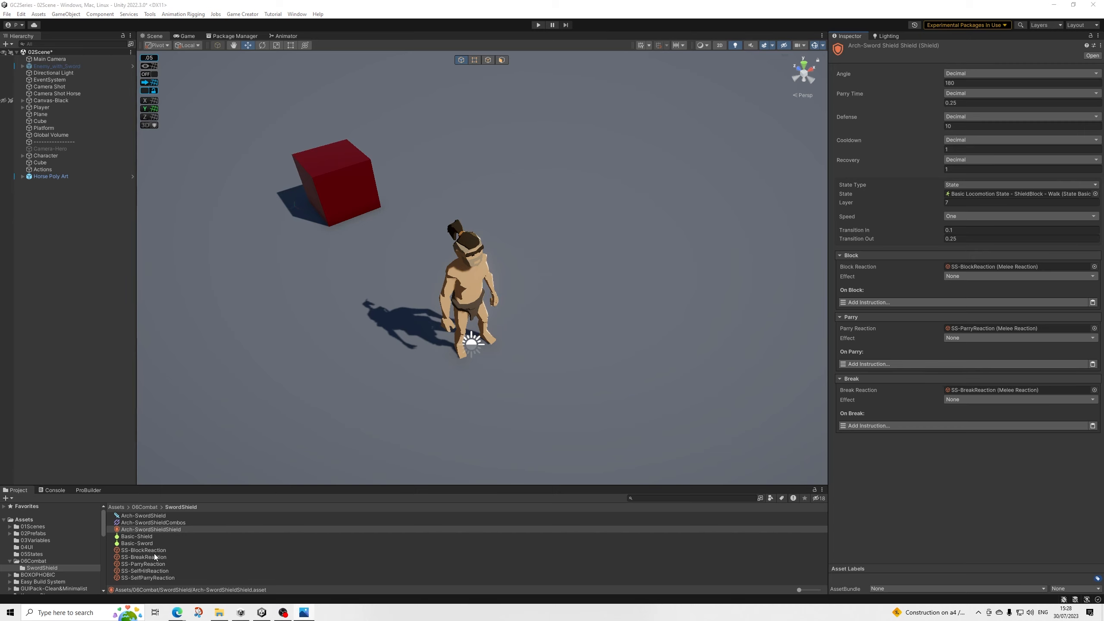
# Step: Add a reaction to SS-SelfHitReaction with one empty animation clip slot and set its Direction to From Front
pyautogui.click(143, 571)
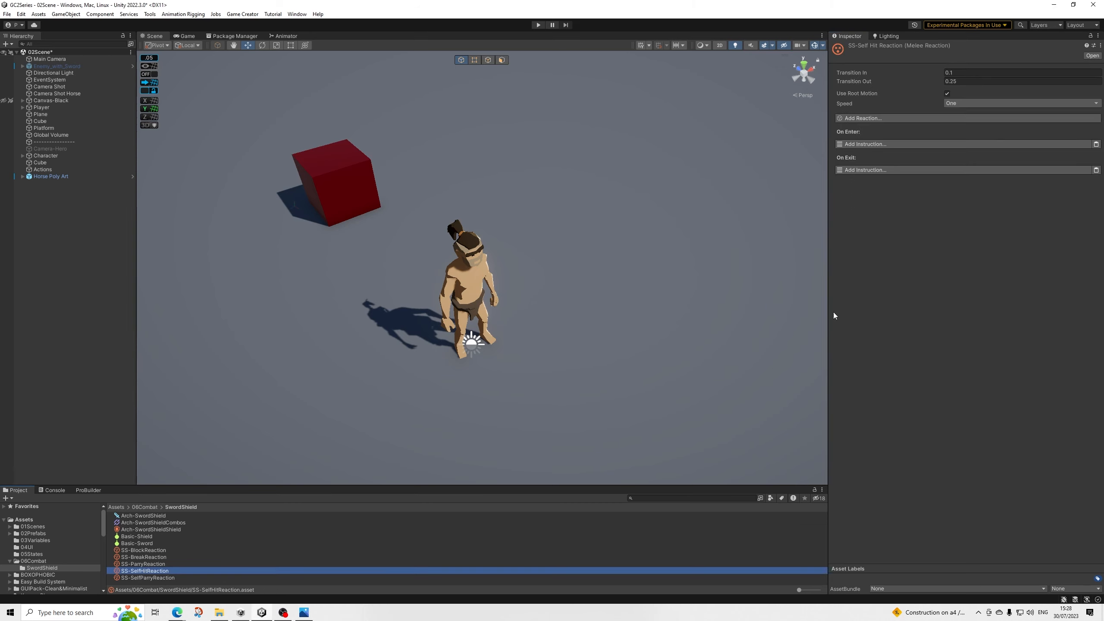
pyautogui.click(871, 118)
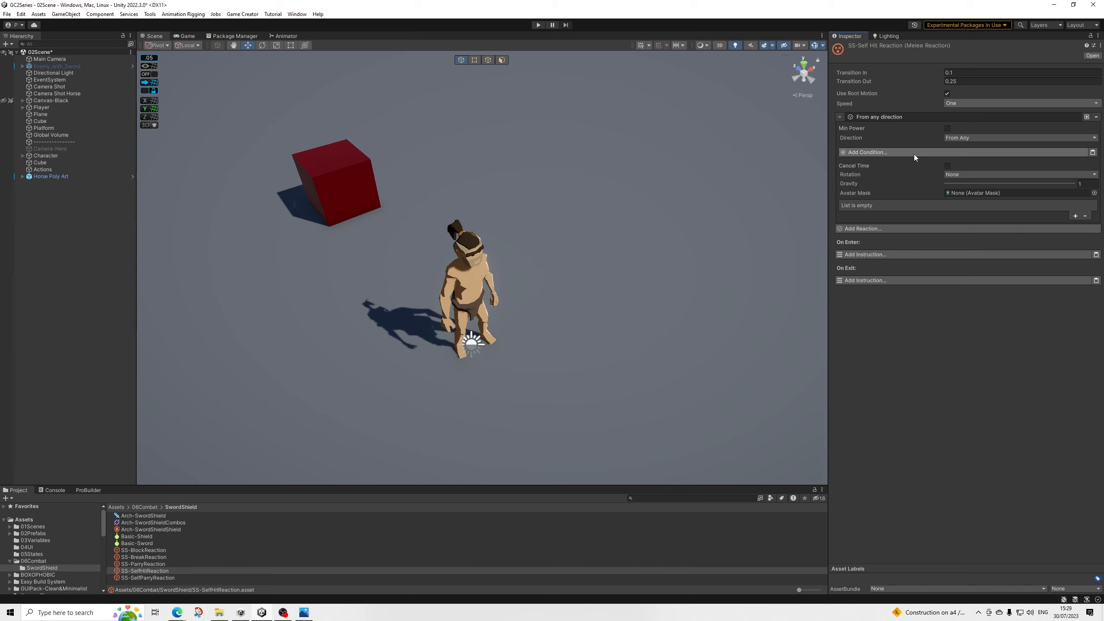
pyautogui.click(958, 139)
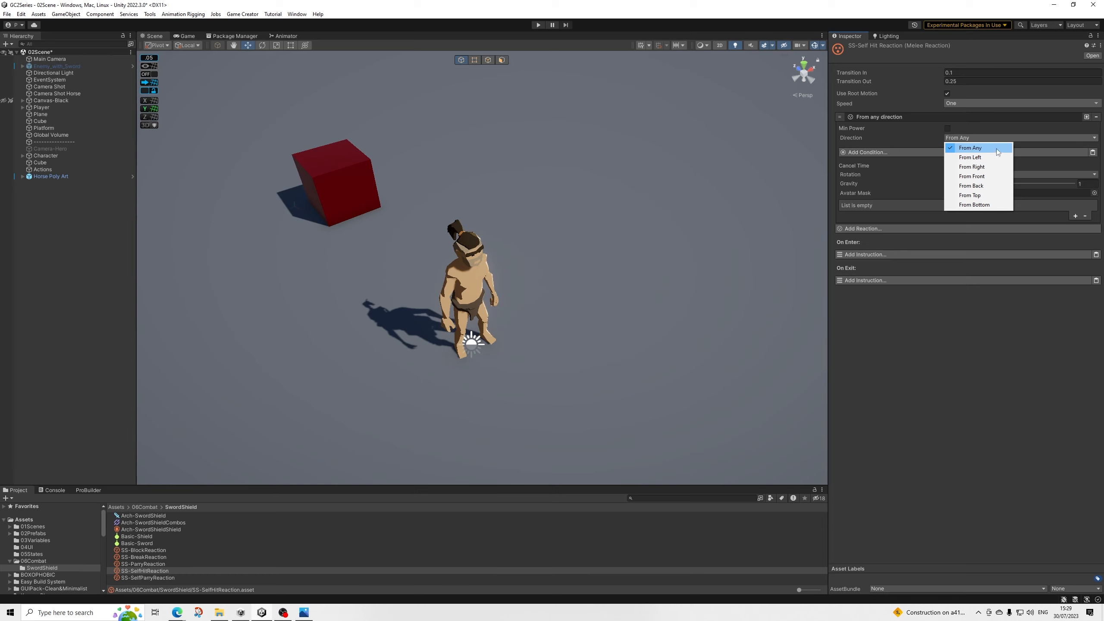
pyautogui.click(963, 146)
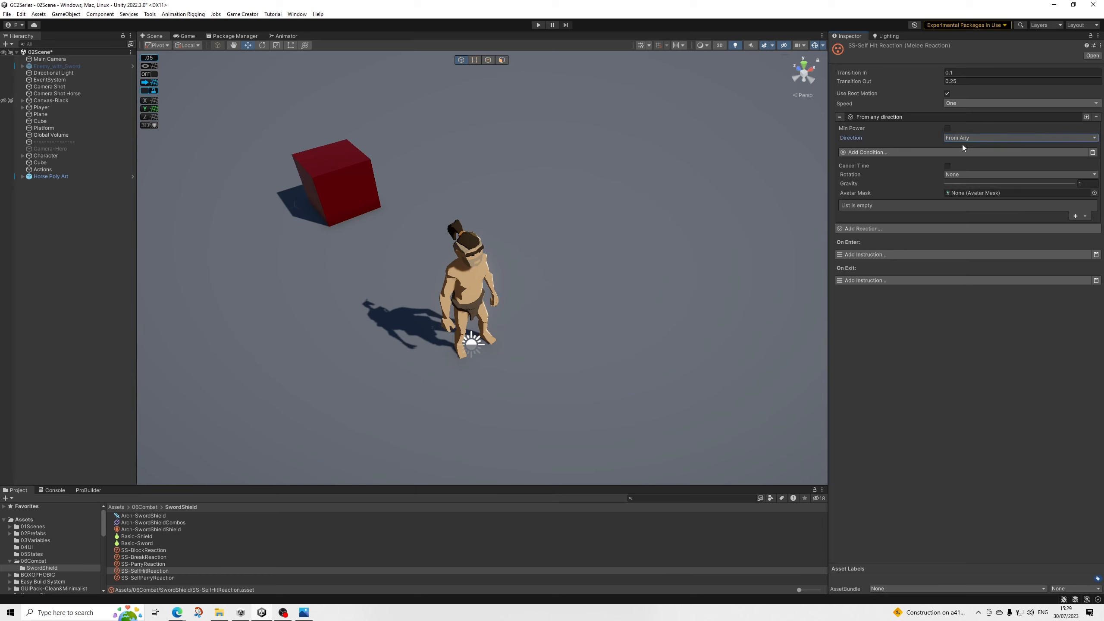
pyautogui.click(1074, 216)
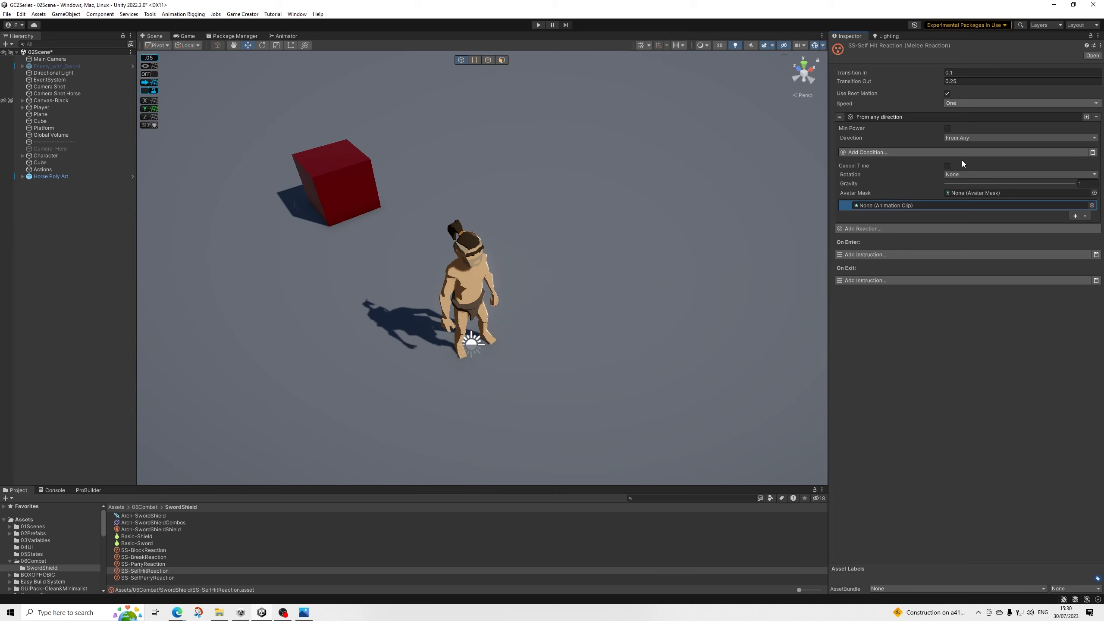
pyautogui.click(968, 138)
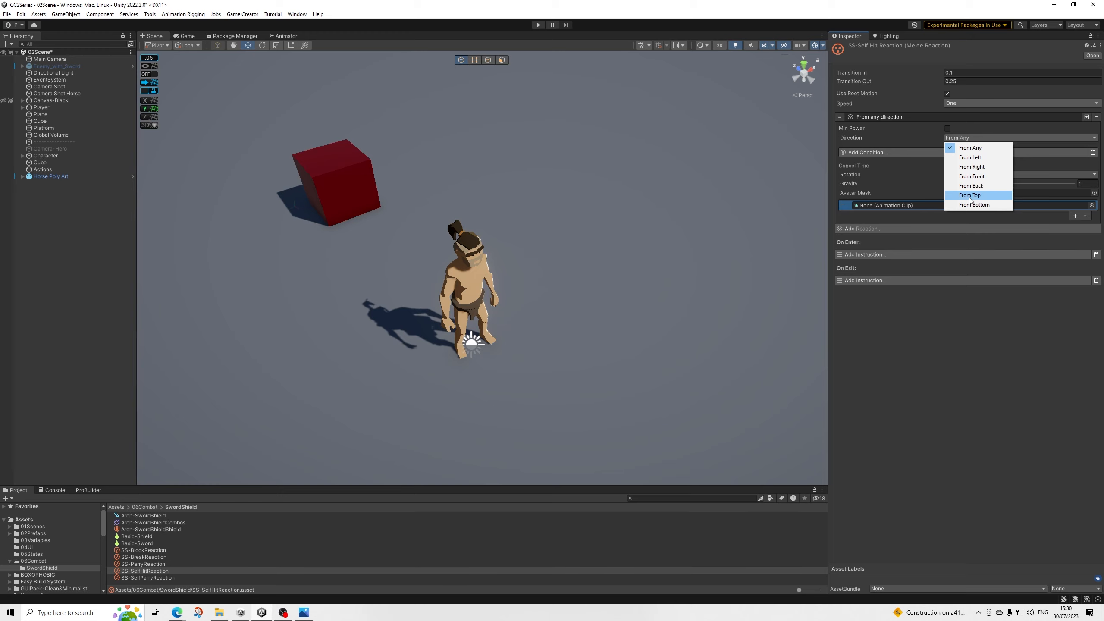
pyautogui.click(957, 178)
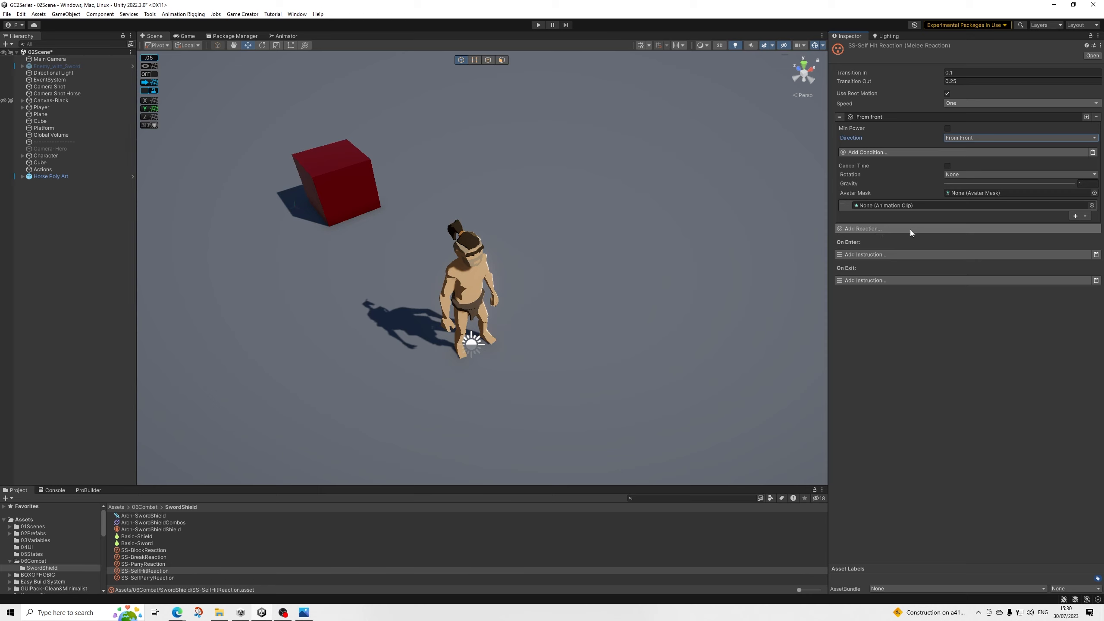
# Step: Duplicate the From Front reaction in SS-SelfHitReaction and set the copy's Direction to From Back
pyautogui.click(1085, 117)
pyautogui.click(980, 248)
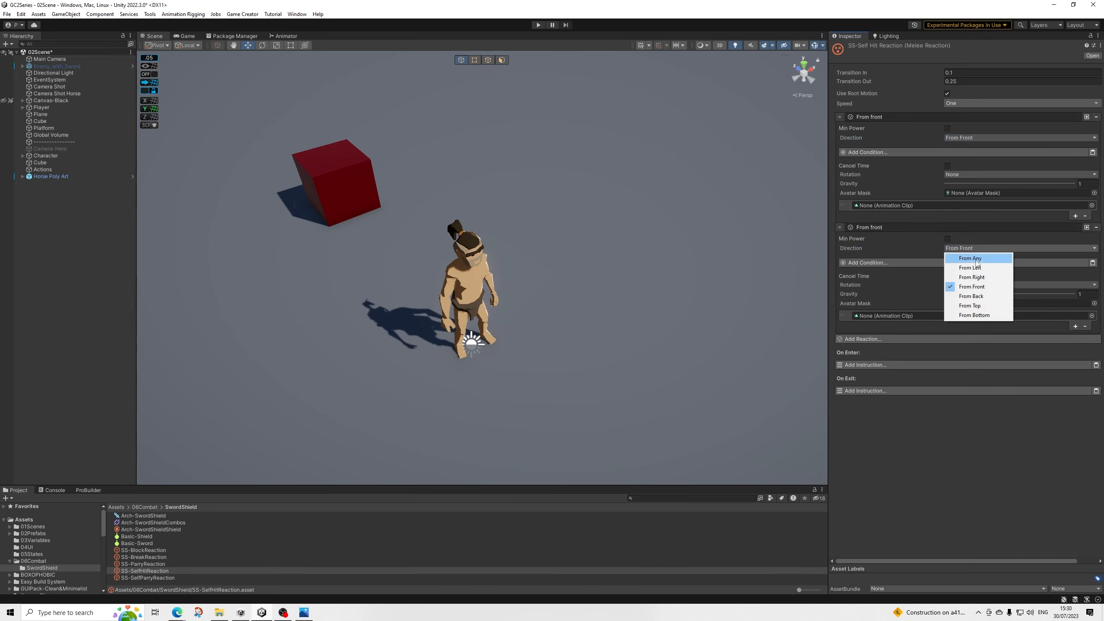
pyautogui.click(971, 296)
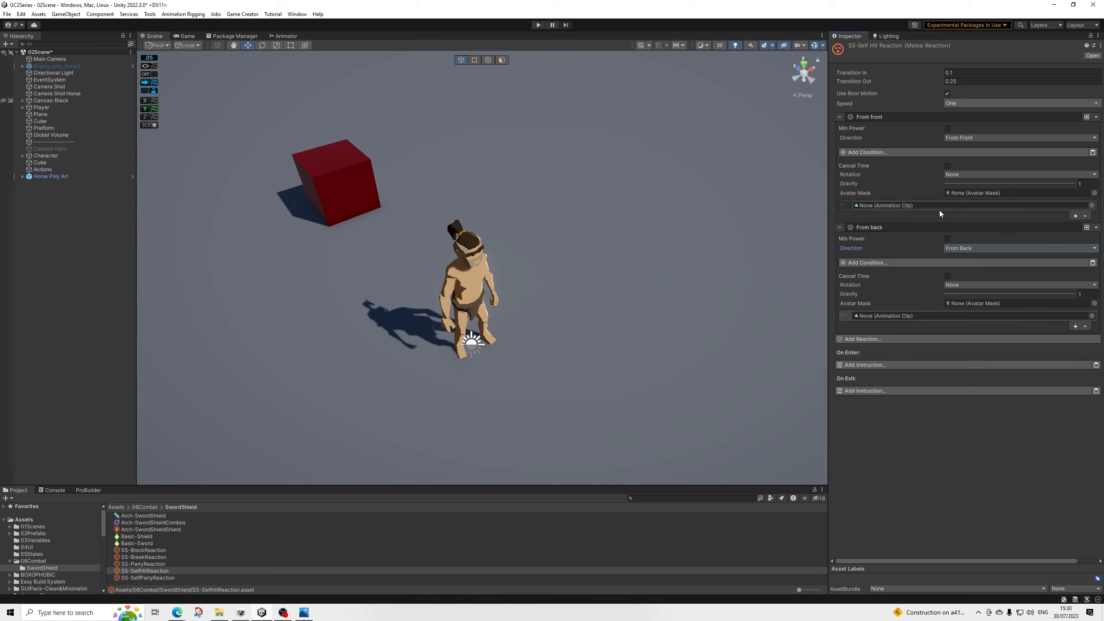
pyautogui.click(1072, 216)
pyautogui.click(1084, 226)
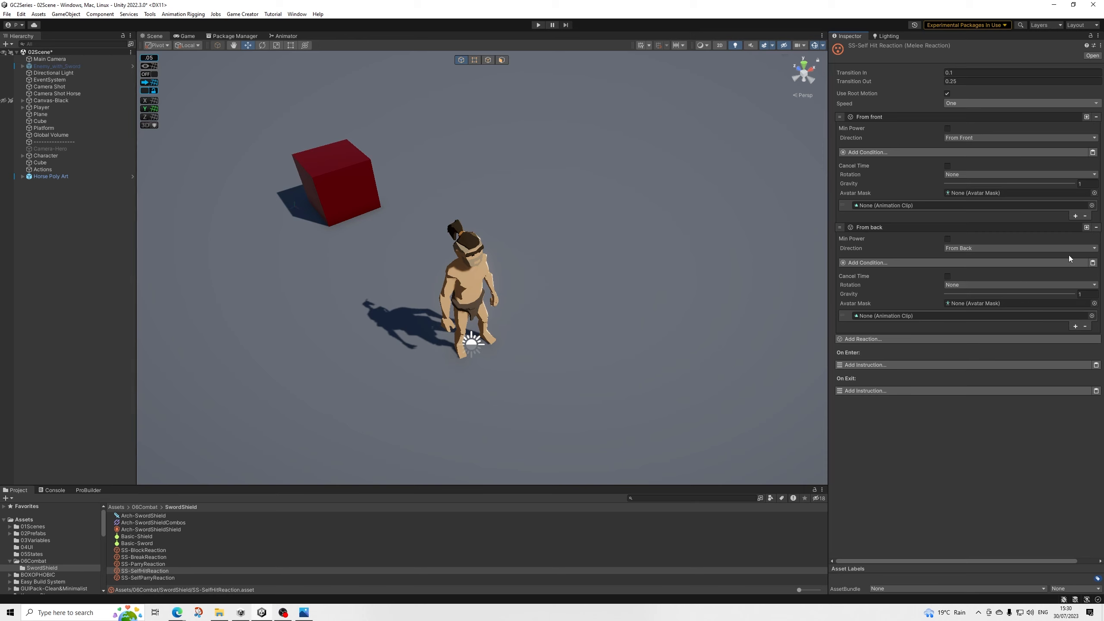
# Step: Create two more duplicate reactions in SS-SelfHitReaction and set their Directions to From Left and From Right
pyautogui.click(1087, 227)
pyautogui.click(968, 360)
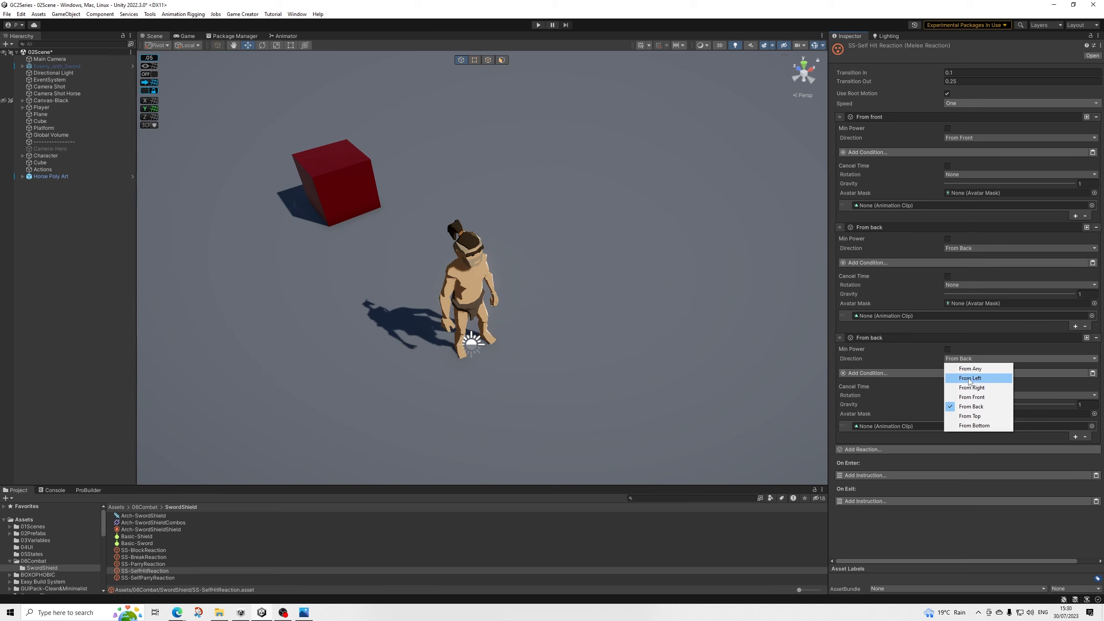
pyautogui.click(969, 379)
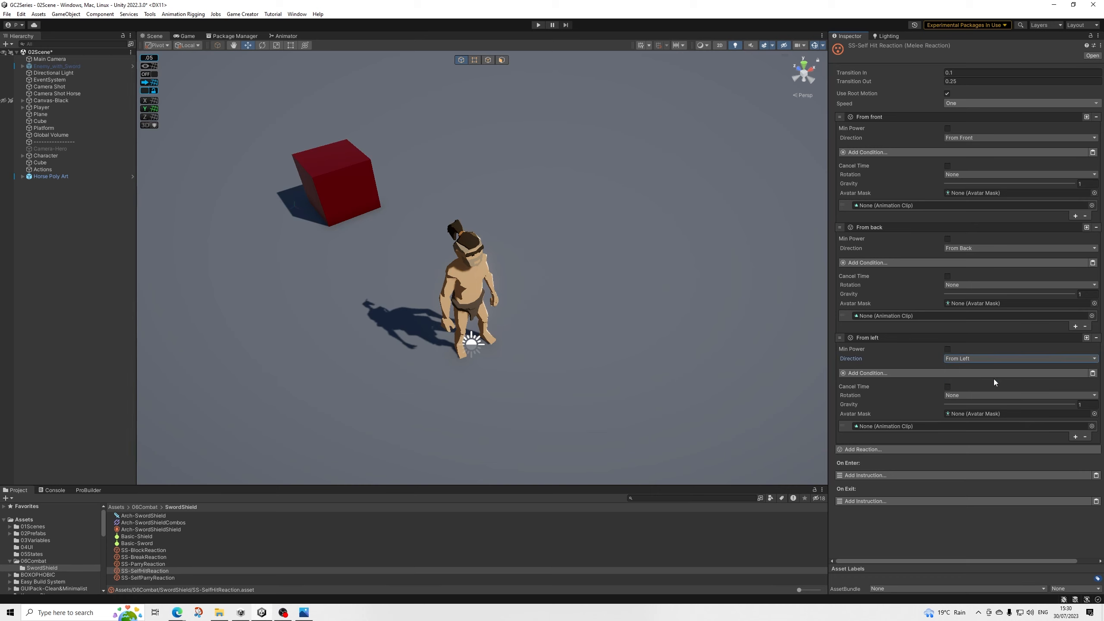
pyautogui.click(1086, 338)
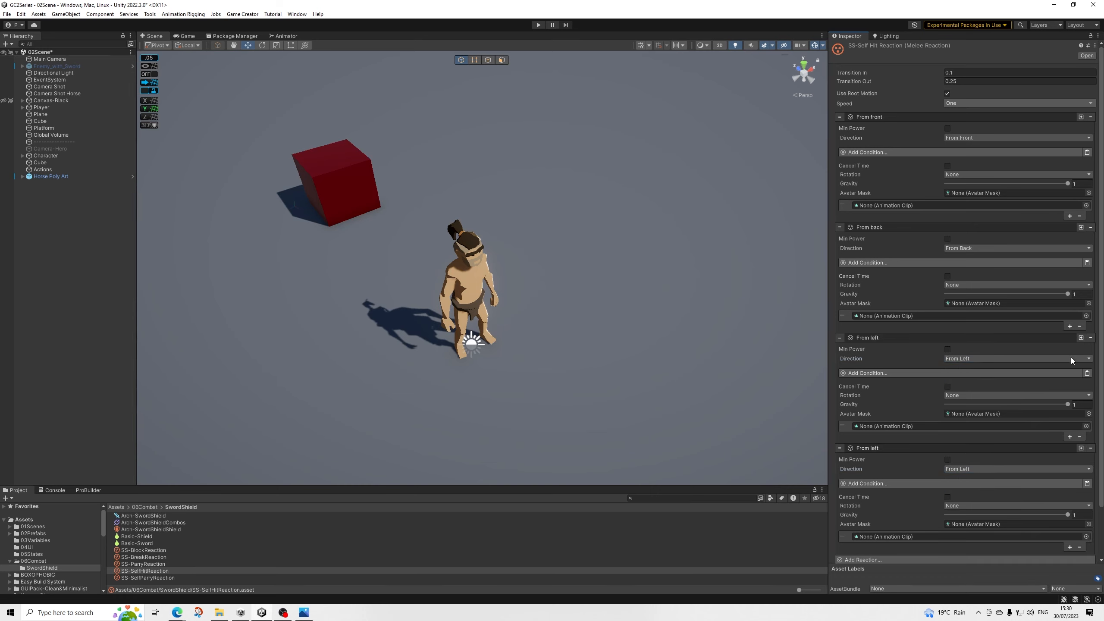
pyautogui.click(962, 469)
pyautogui.click(971, 498)
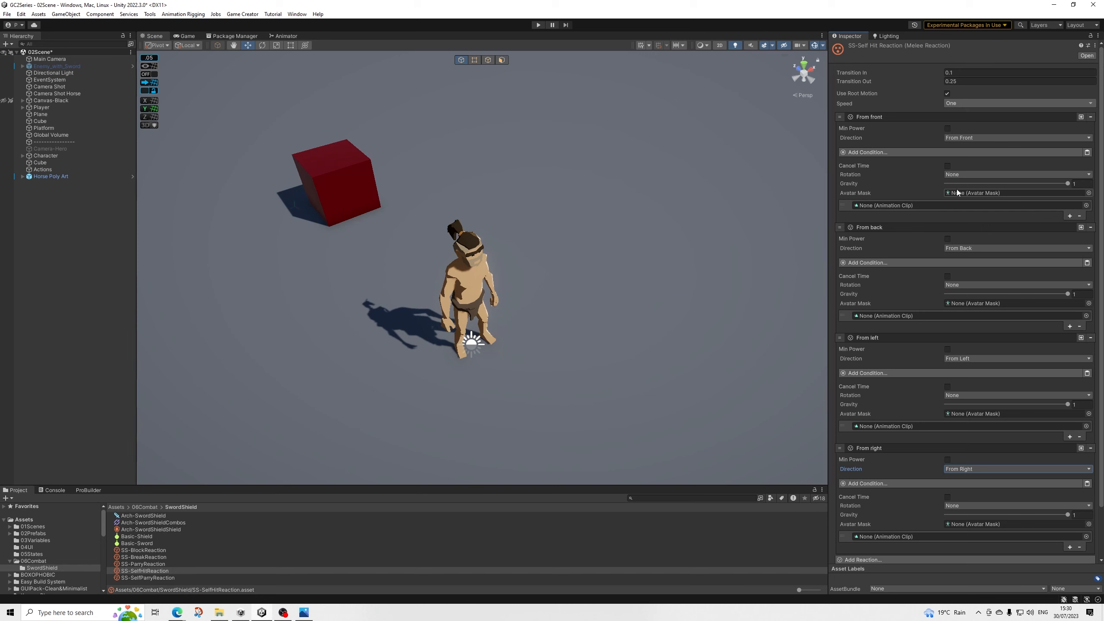
# Step: Search the animation clips for hit_body and assign the non-inplace hit_body_back clip to the From Front reaction
pyautogui.click(1086, 205)
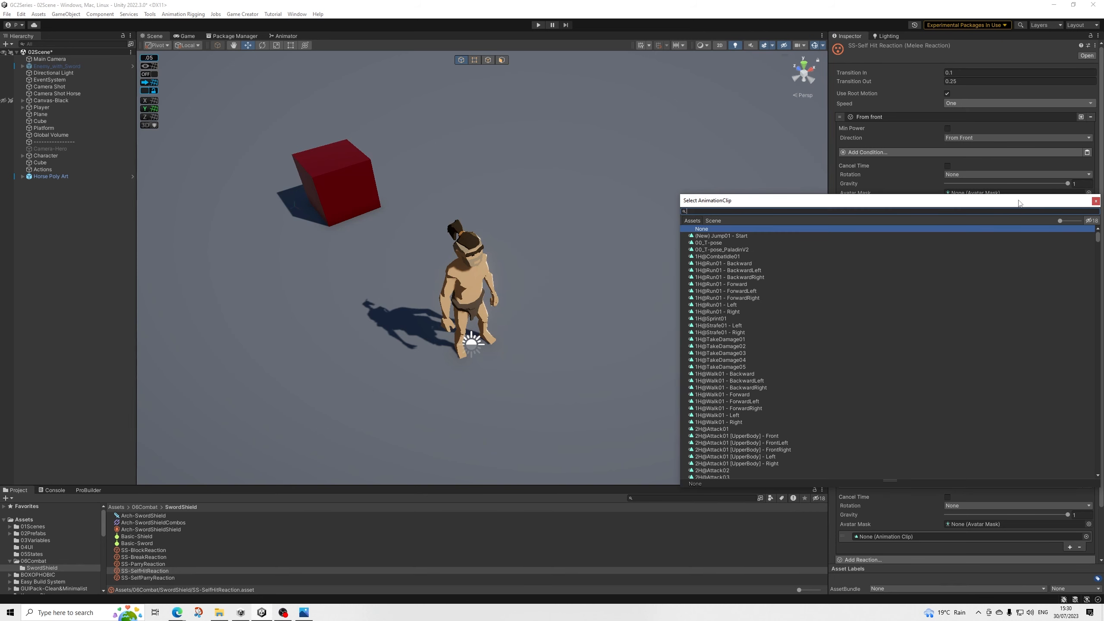
pyautogui.moveTo(1017, 199); pyautogui.dragTo(708, 172)
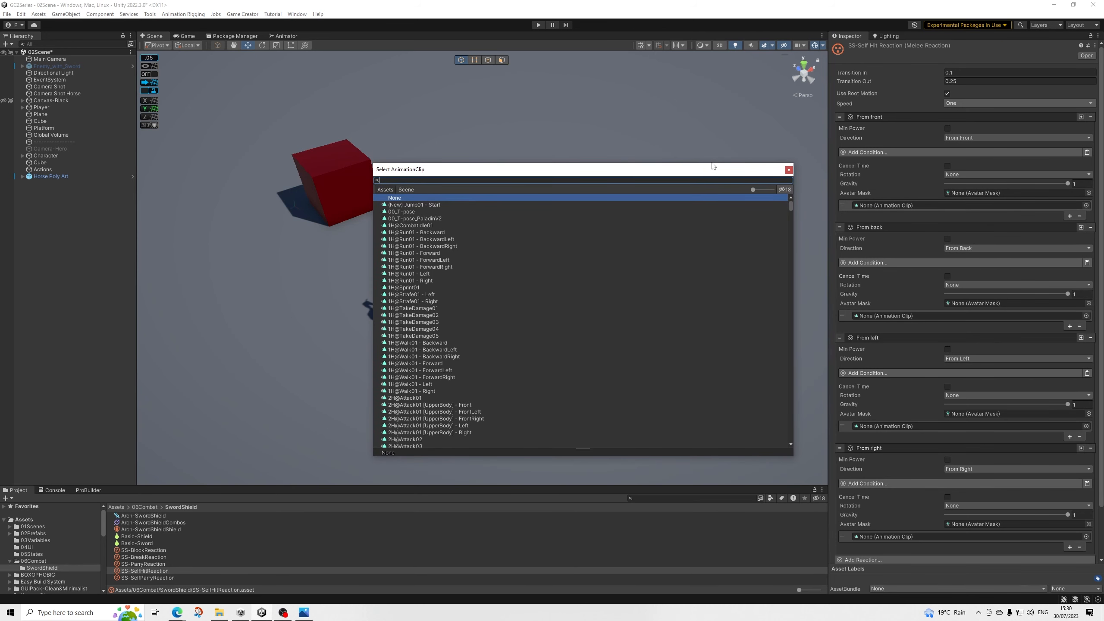
pyautogui.write('gut')
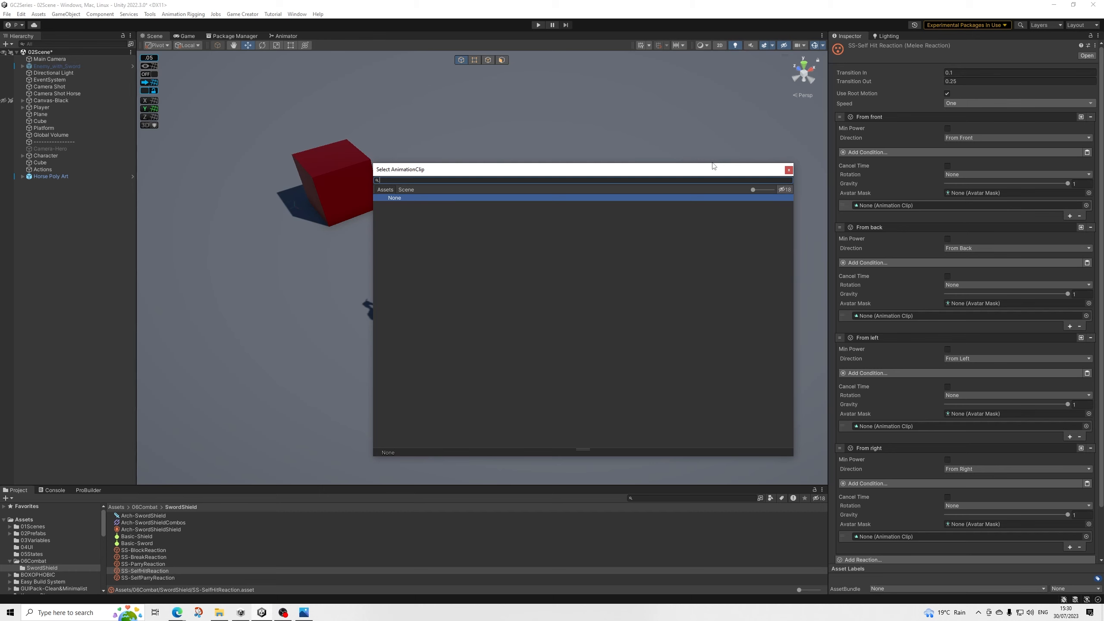
pyautogui.write('hit')
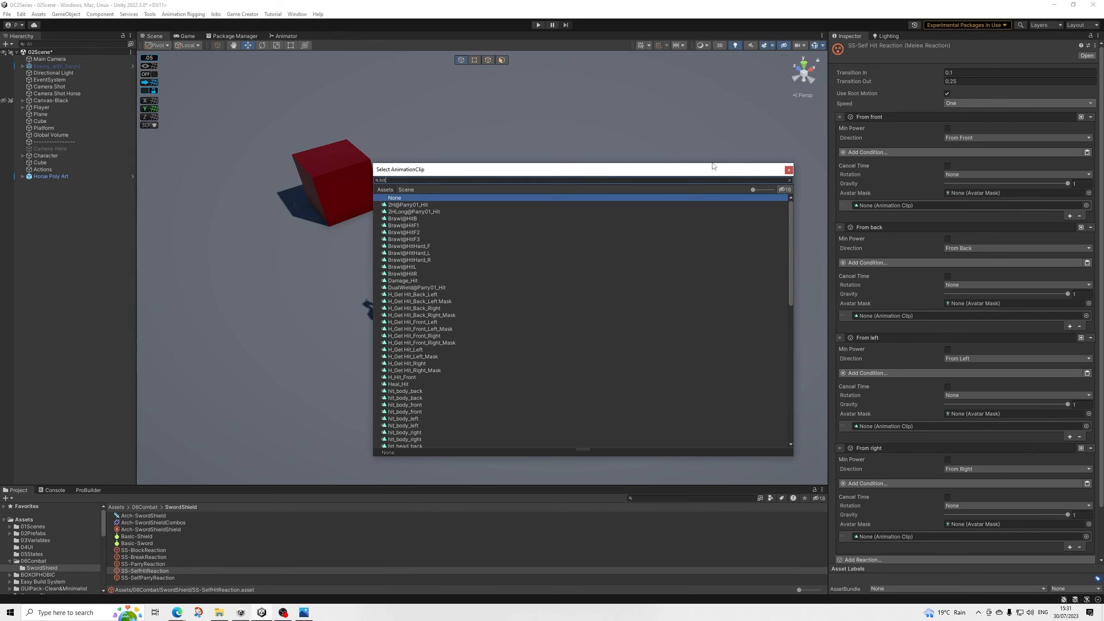
pyautogui.write('_body')
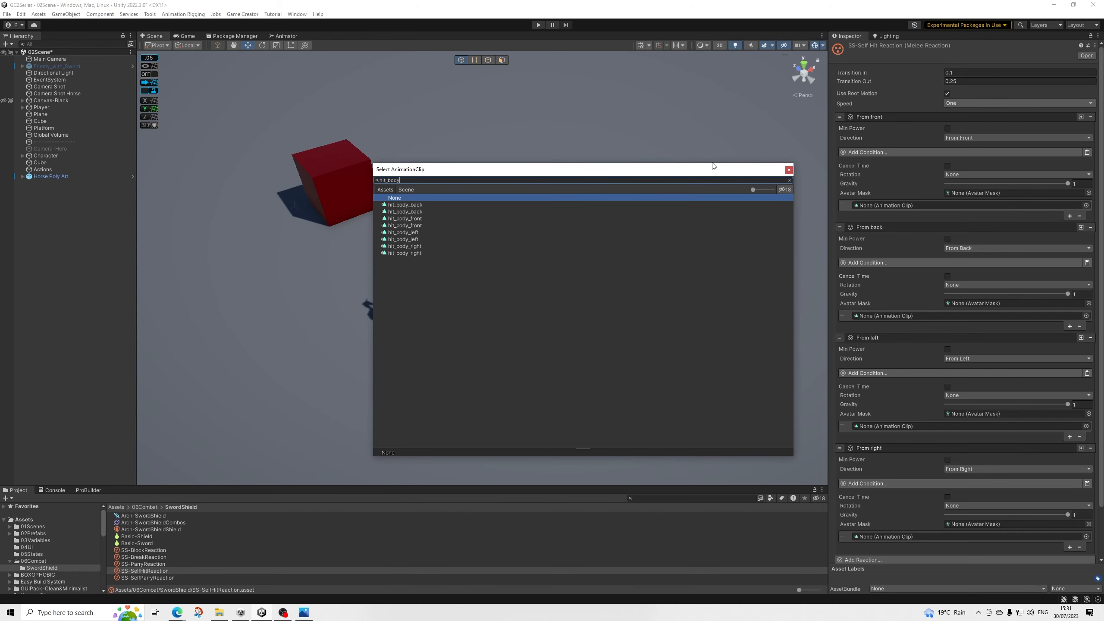
pyautogui.press('Down')
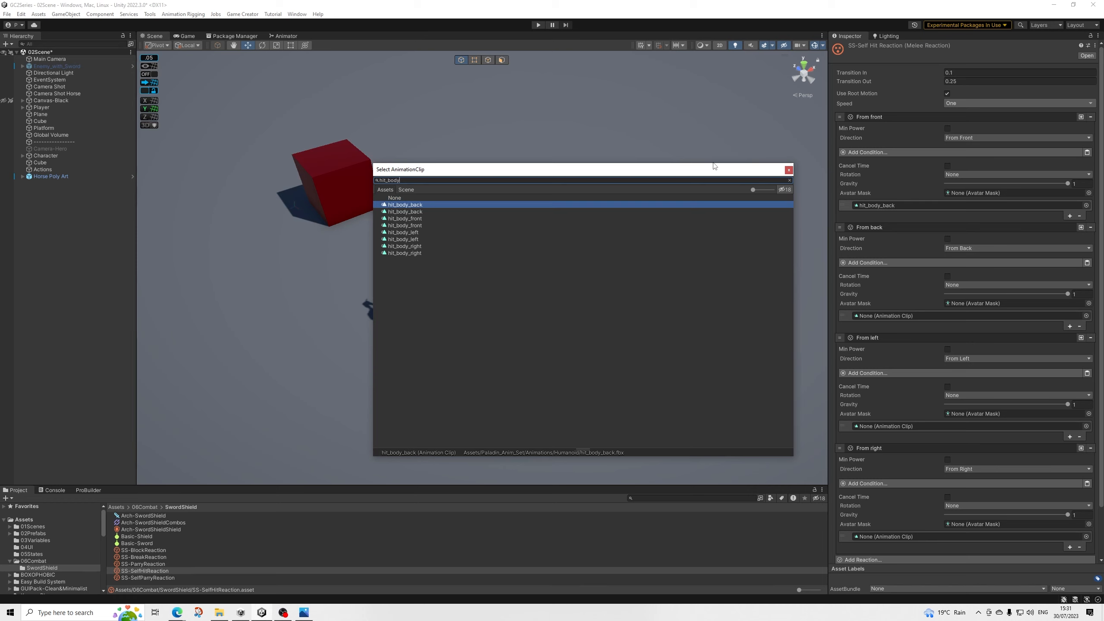
pyautogui.press('Down')
pyautogui.press('Up')
pyautogui.press('Down')
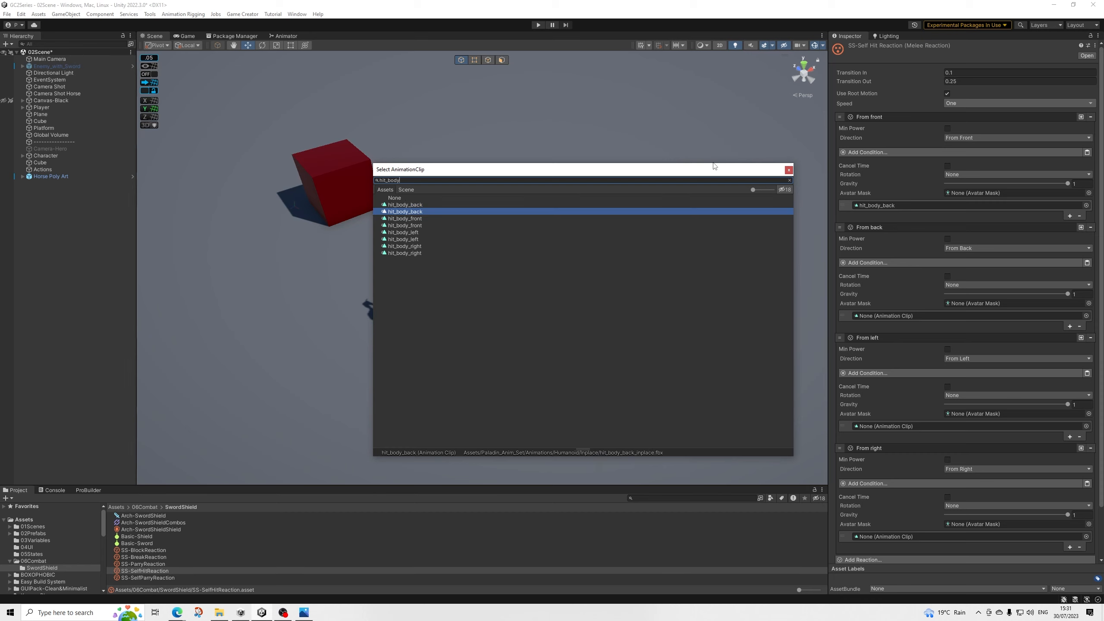
pyautogui.press('Up')
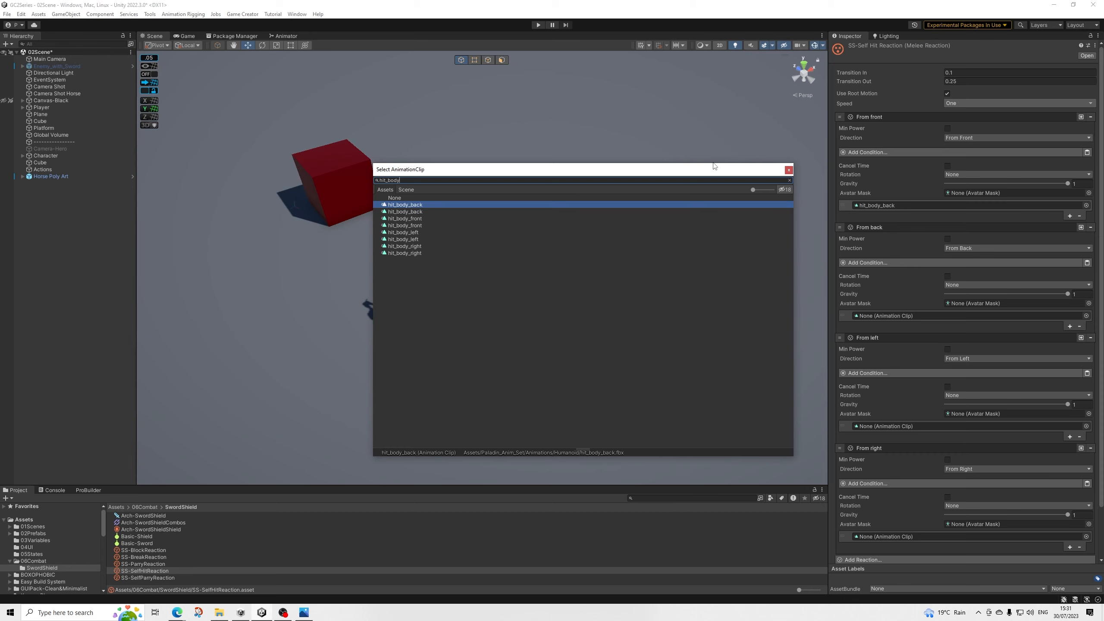
pyautogui.press('Return')
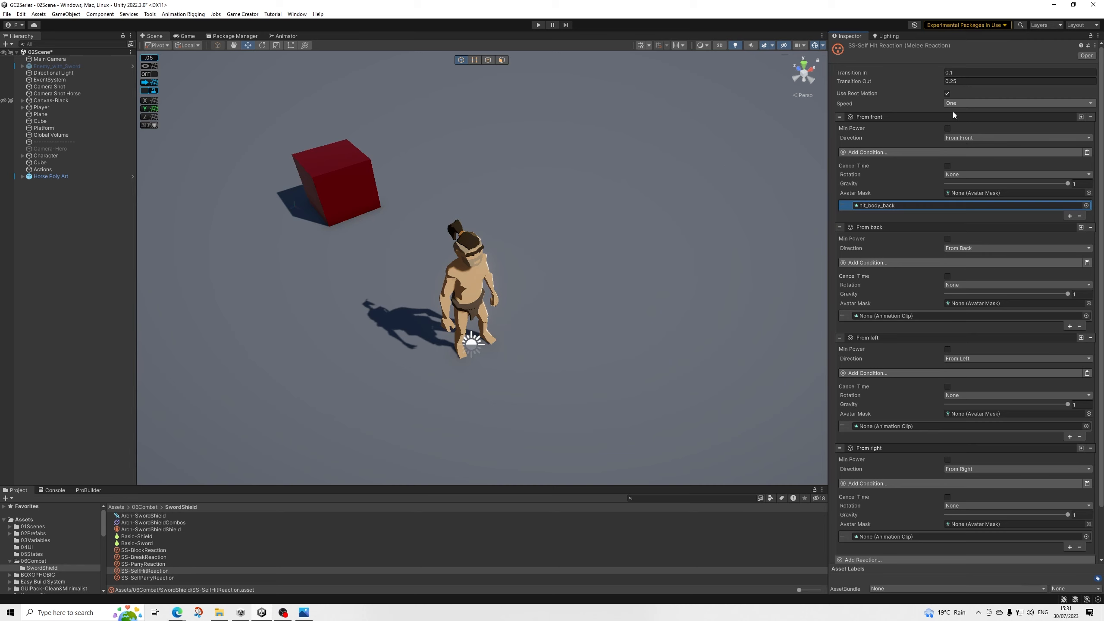
# Step: Swap the first two reactions' Directions in SS-SelfHitReaction: the hit_body_back reaction to From Back, the second to From Front
pyautogui.click(946, 138)
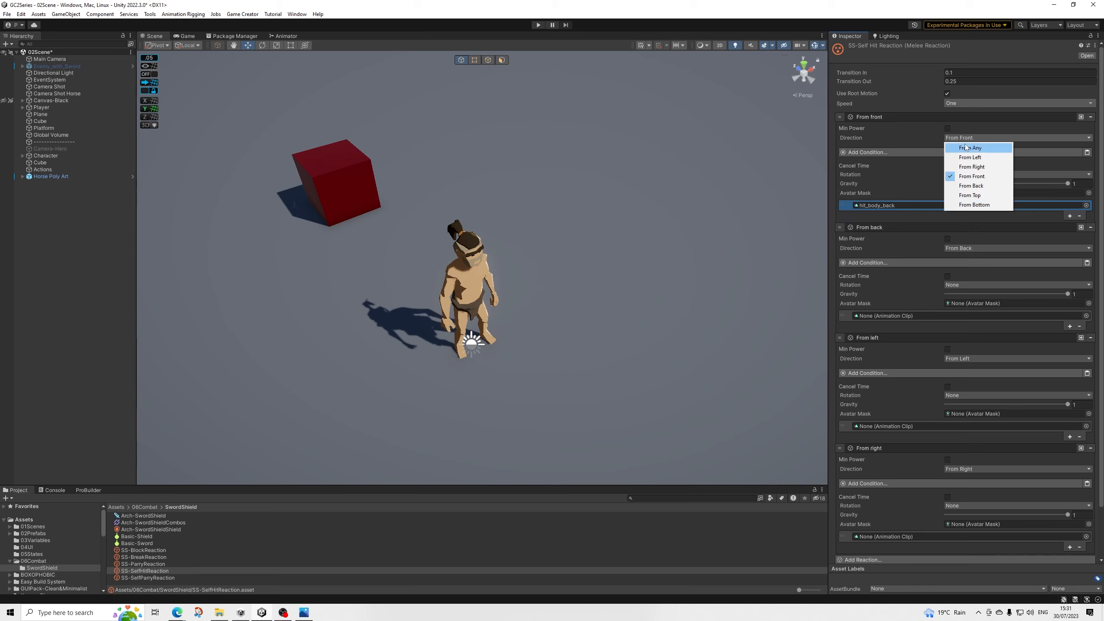
pyautogui.click(978, 186)
pyautogui.click(959, 282)
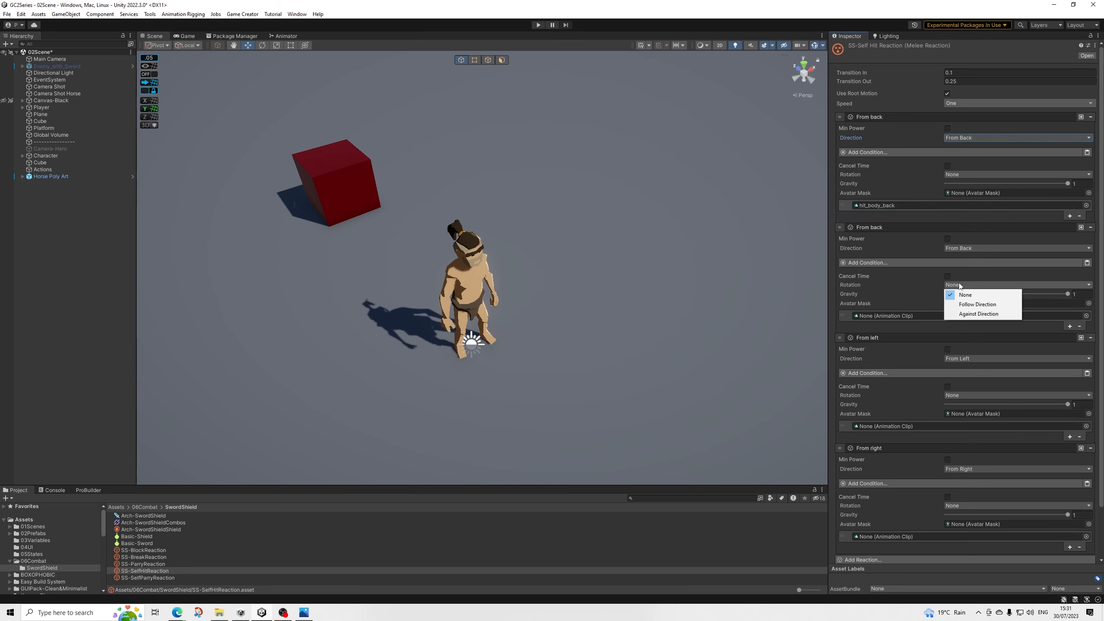
pyautogui.click(965, 249)
pyautogui.click(972, 287)
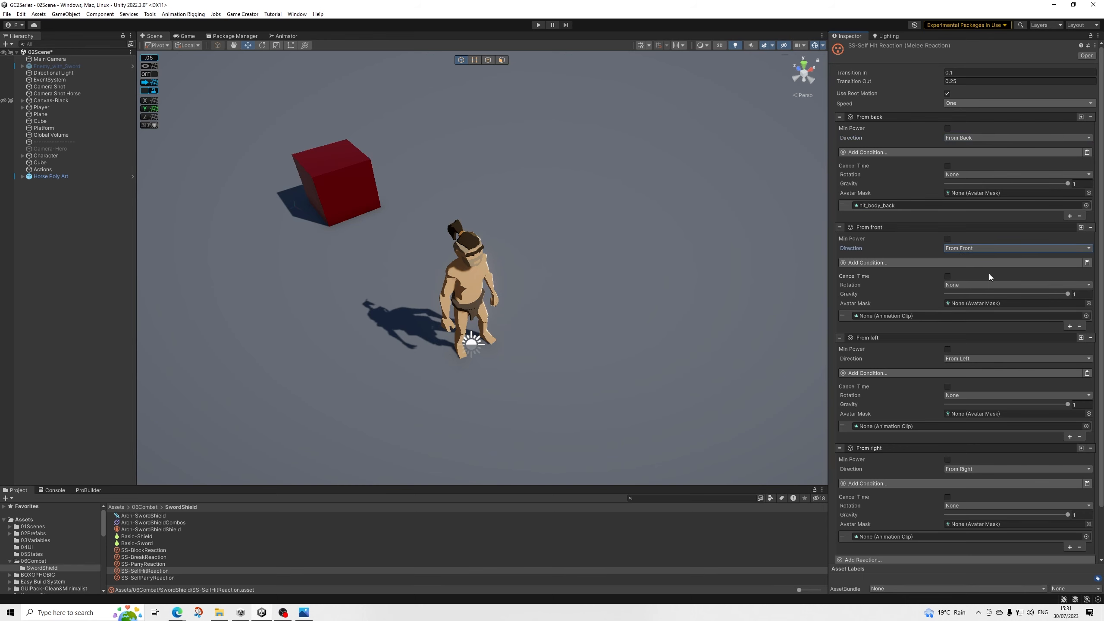
# Step: Search the animation clips for hit_head and assign the non-inplace hit_head_front clip to the From Front reaction
pyautogui.click(1086, 316)
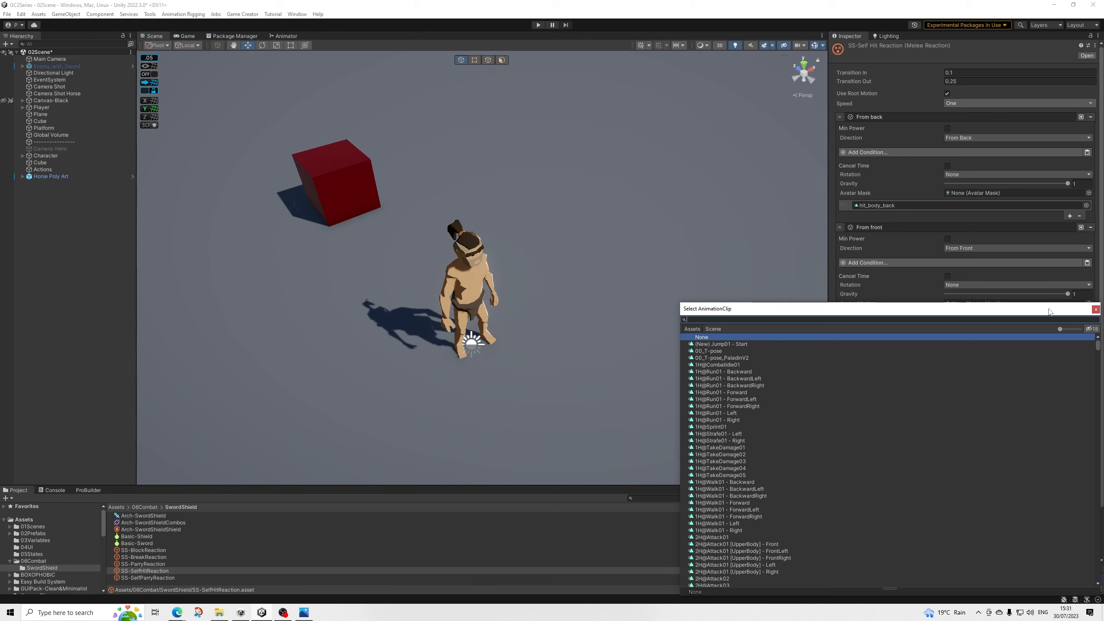
pyautogui.write('hit')
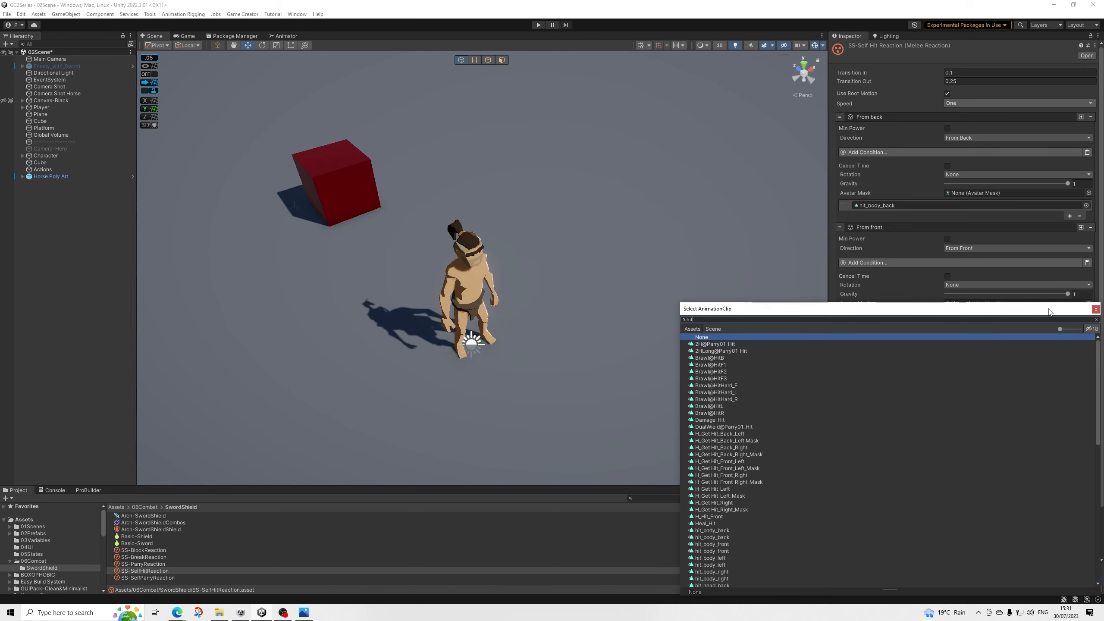
pyautogui.write('_head')
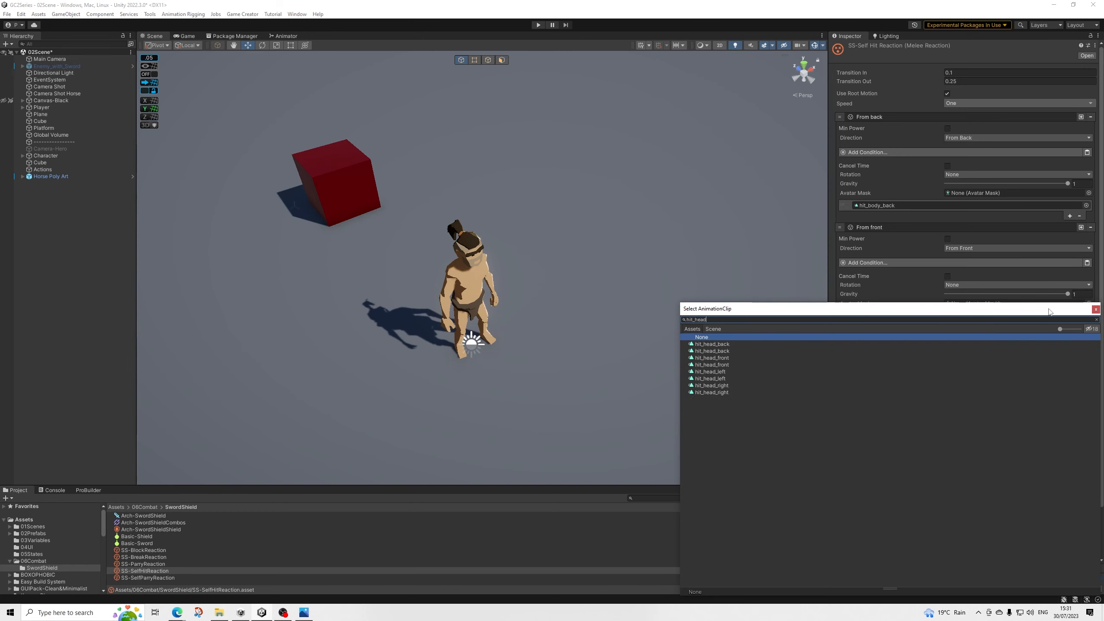
pyautogui.press('Down')
pyautogui.press('Down')
pyautogui.press('Down')
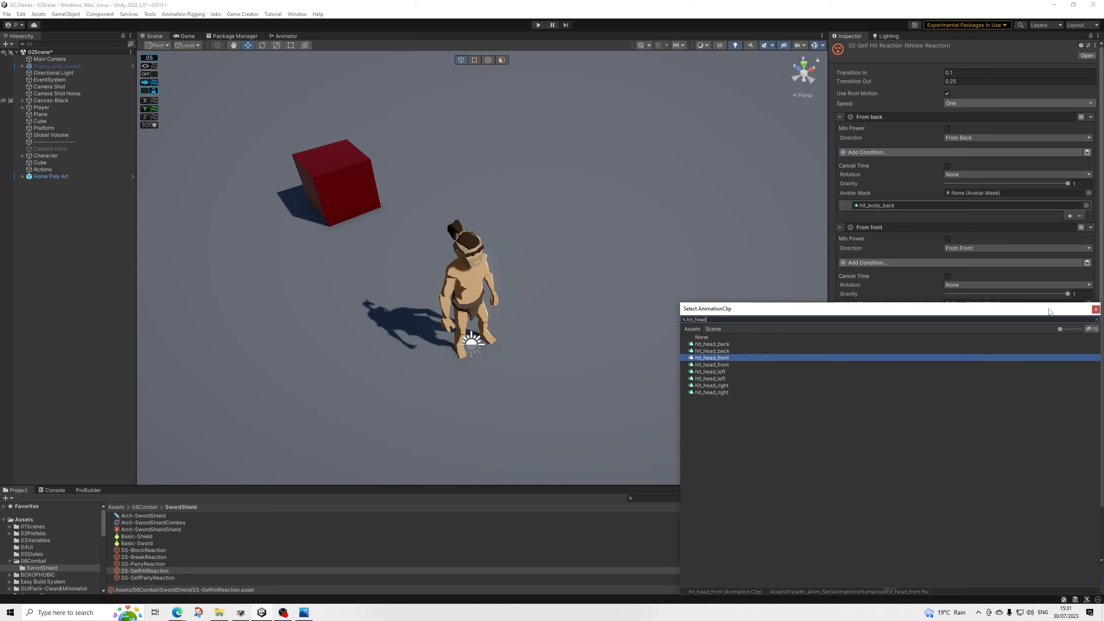
pyautogui.press('Down')
pyautogui.press('Up')
pyautogui.press('Return')
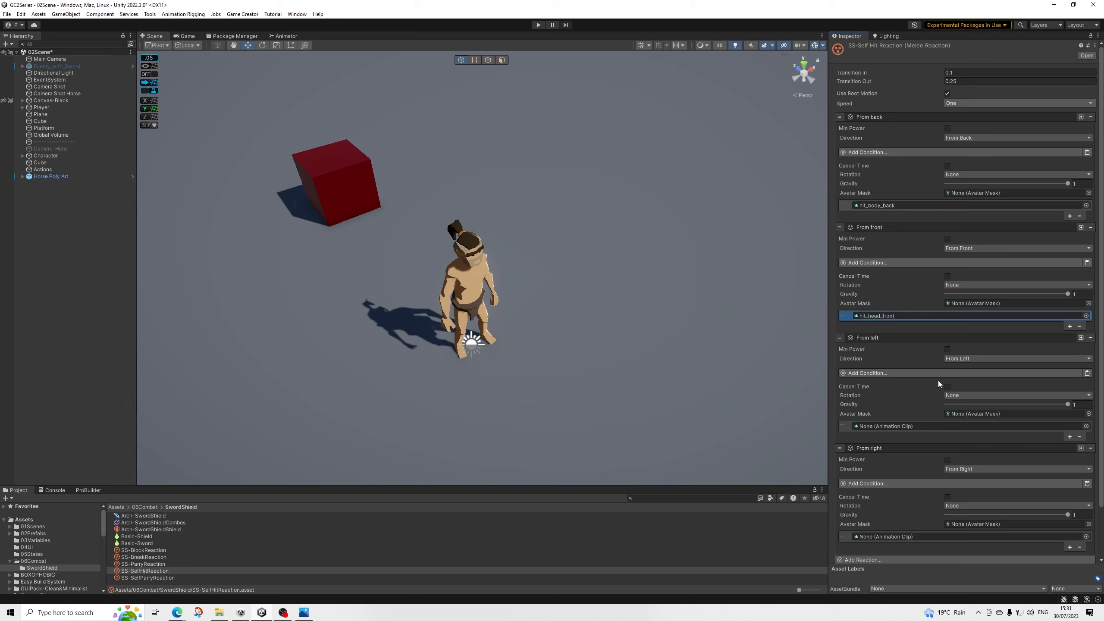
# Step: Search the animation clips for hit_body and assign the non-inplace hit_body_left clip to the From Left reaction
pyautogui.click(1086, 427)
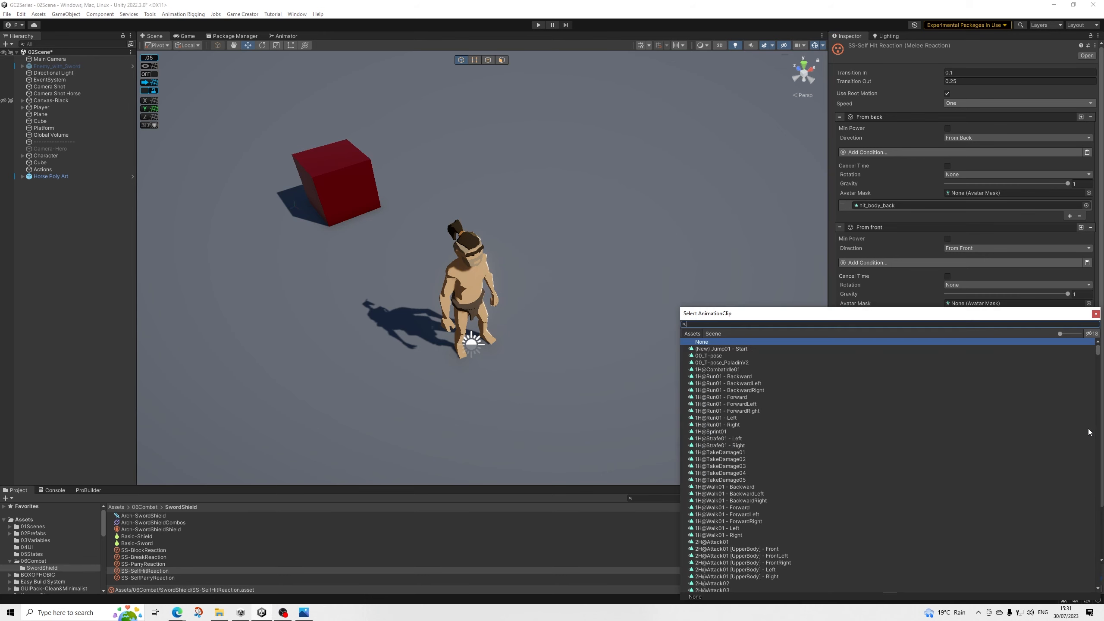
pyautogui.write('hit_bop')
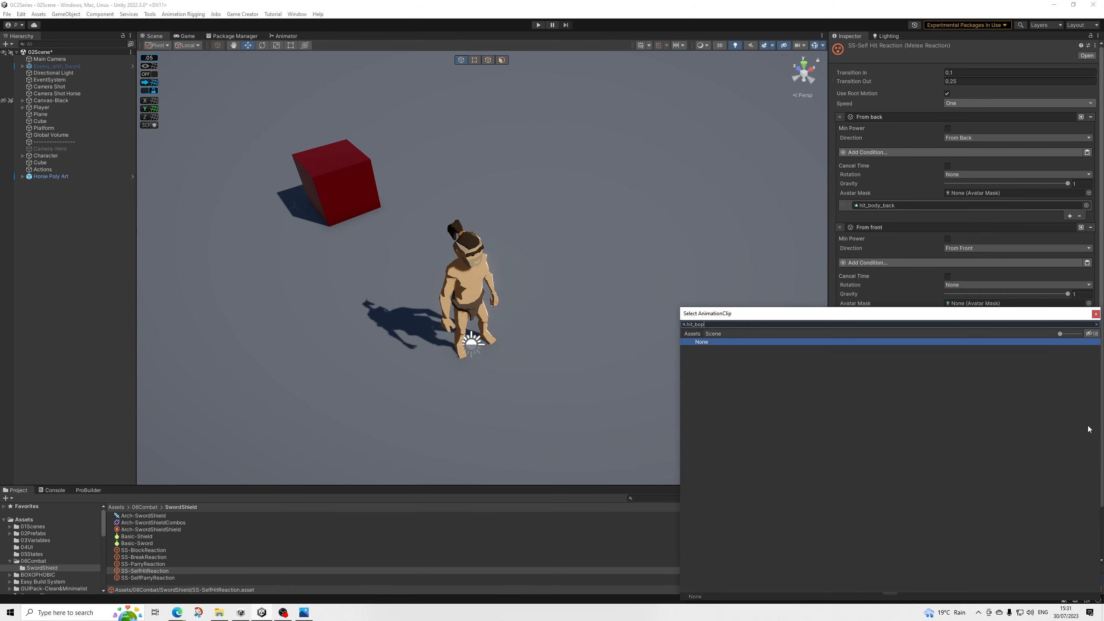
pyautogui.press('BackSpace')
pyautogui.write('dyu')
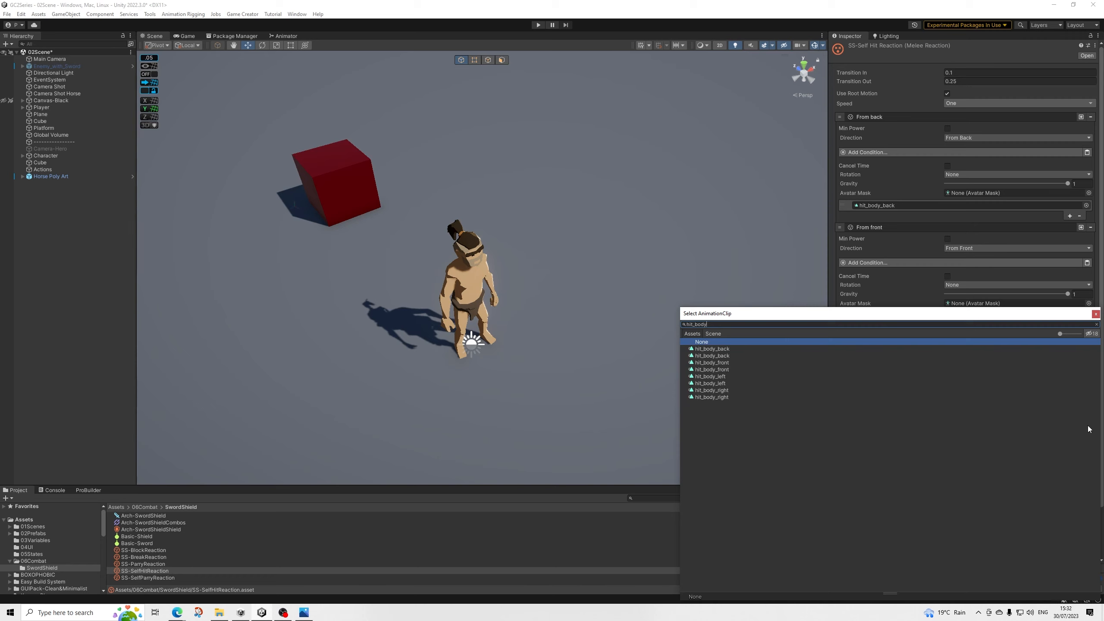
pyautogui.press('Down')
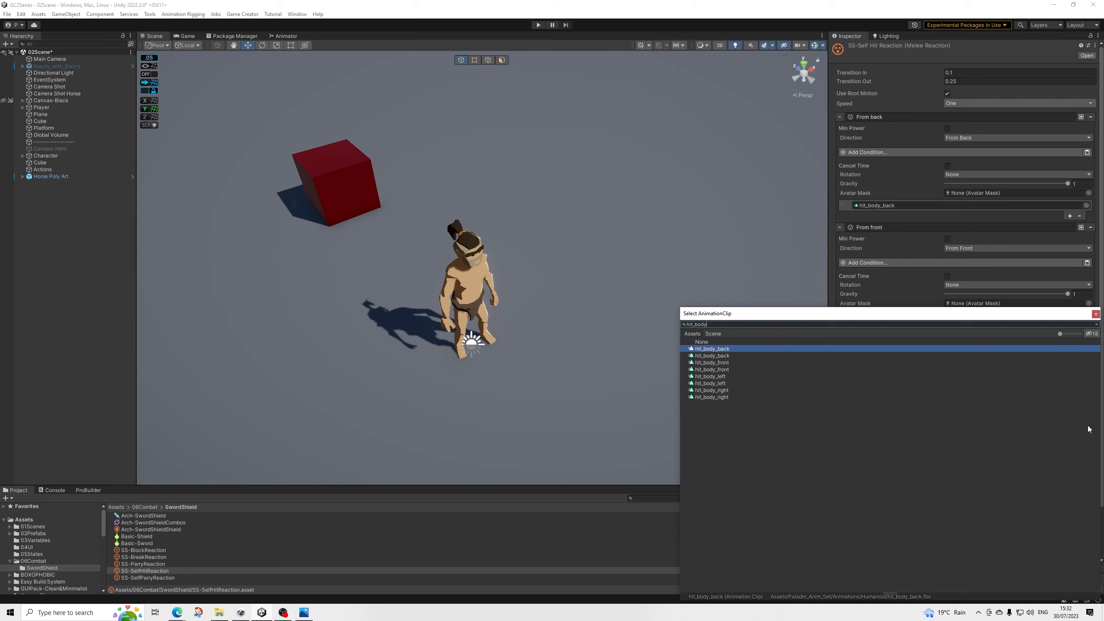
pyautogui.press('Down')
pyautogui.press('Down')
pyautogui.press('Down')
pyautogui.press('Down')
pyautogui.press('Down')
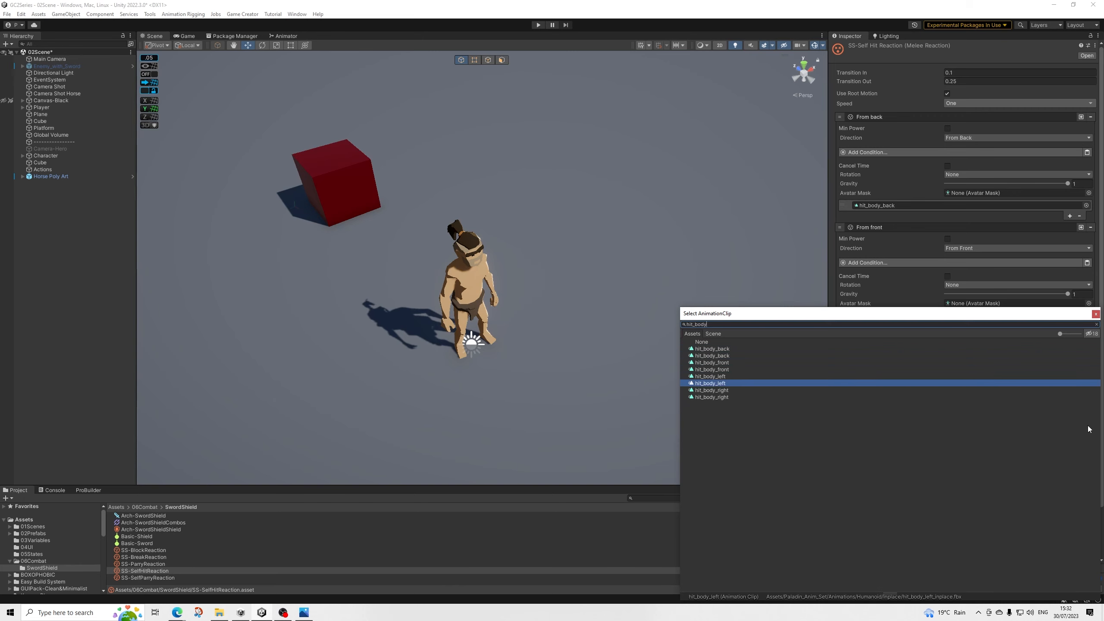
pyautogui.press('Up')
pyautogui.press('Return')
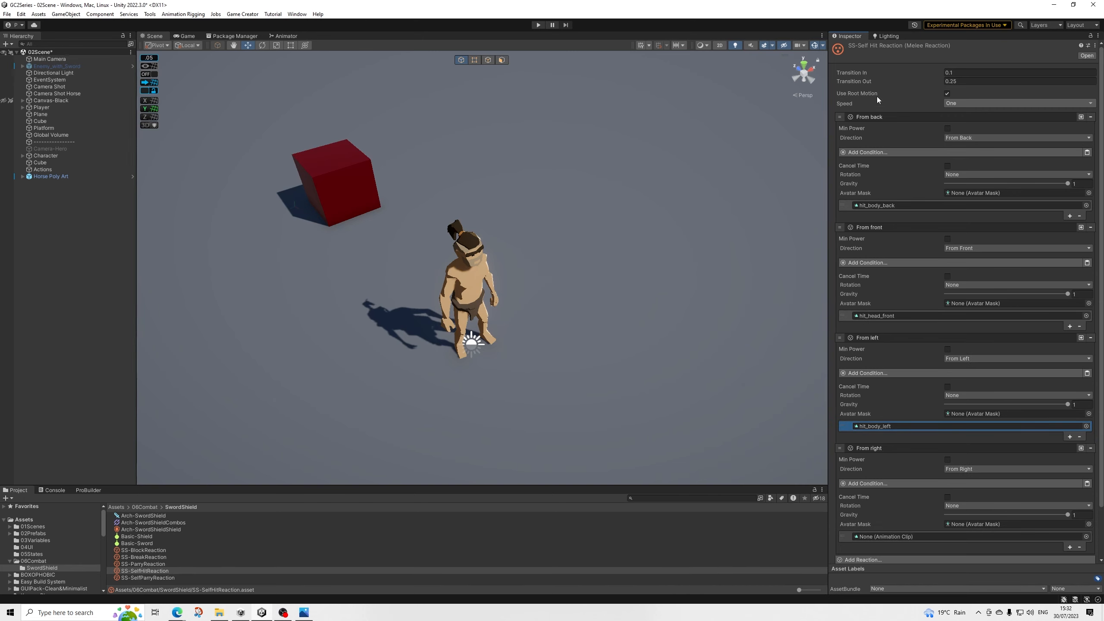
# Step: Search the animation clips for hit_body and assign the non-inplace hit_body_right clip to the From Right reaction
pyautogui.scroll(-2, 919, 421)
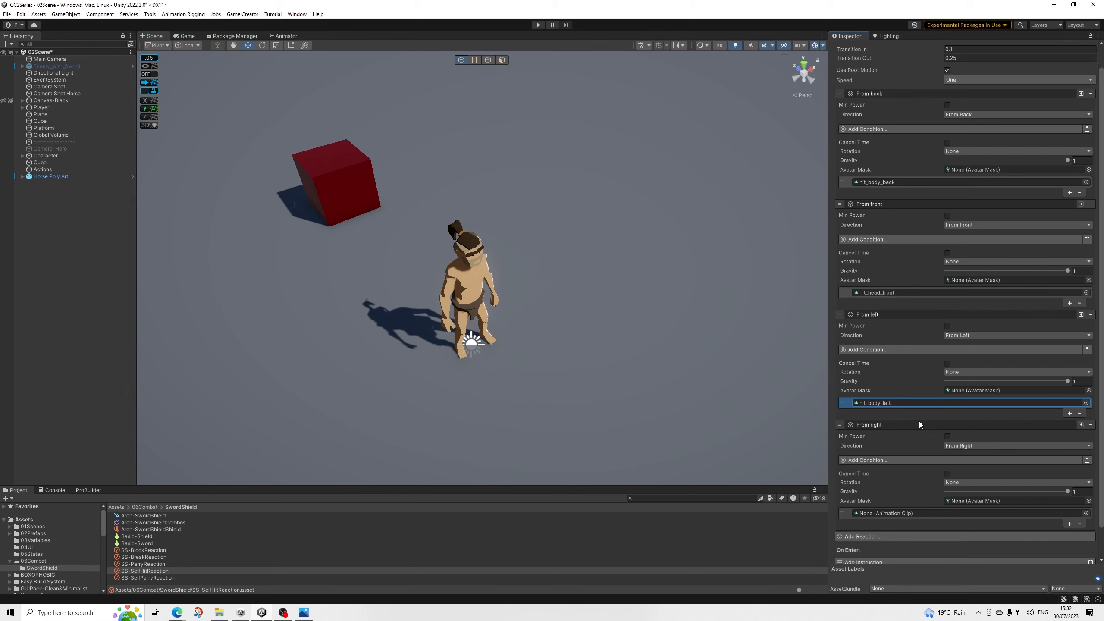
pyautogui.click(1086, 490)
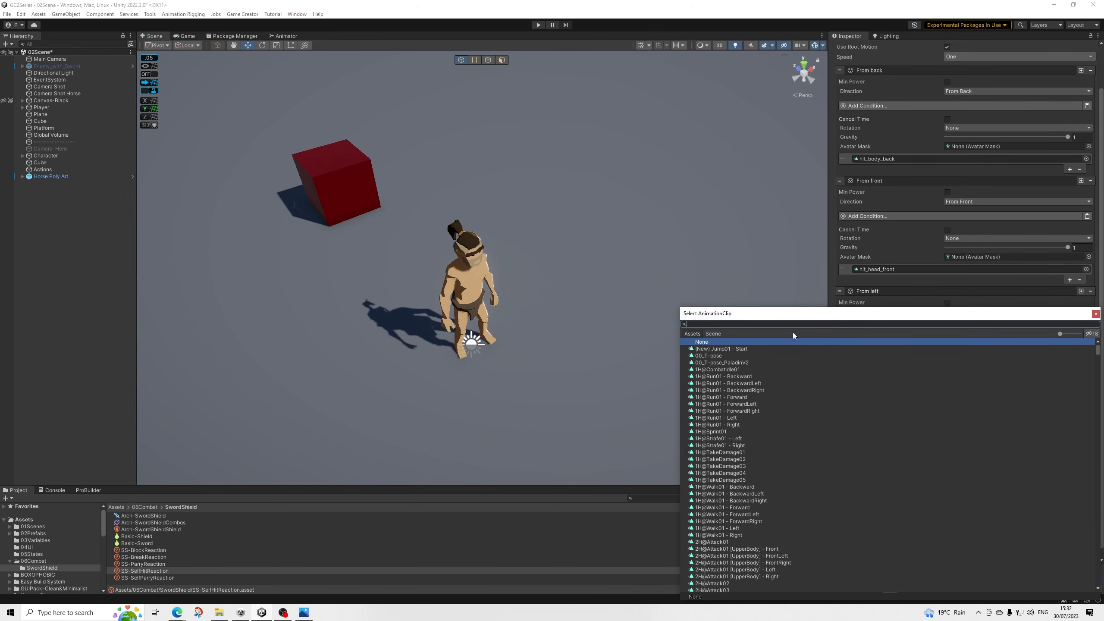
pyautogui.moveTo(784, 315); pyautogui.dragTo(438, 191)
pyautogui.scroll(2, 948, 277)
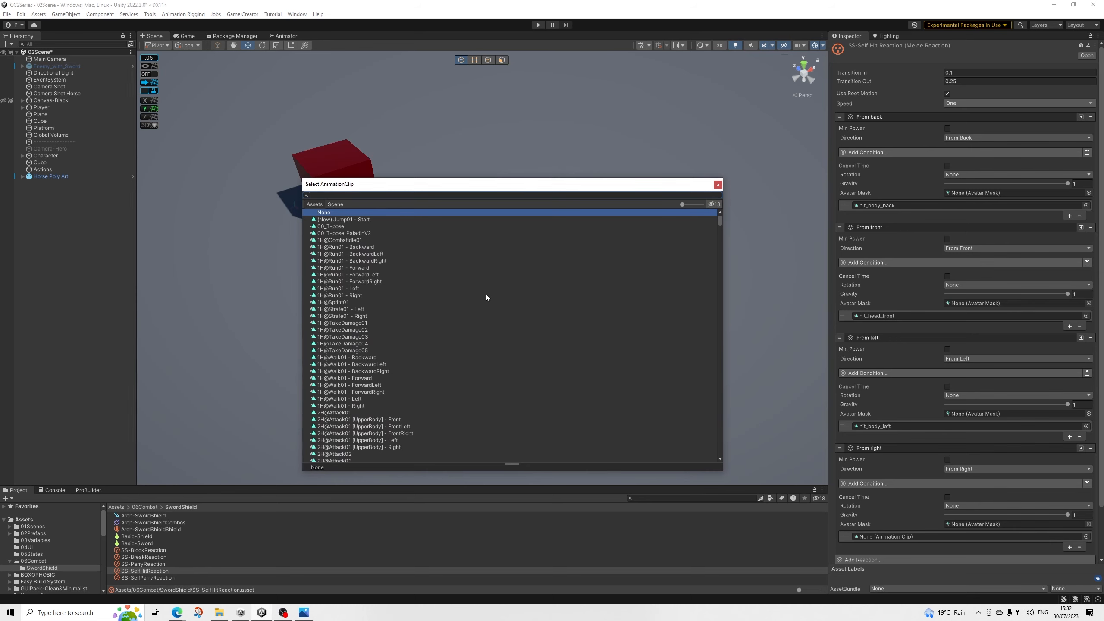
pyautogui.write('hit')
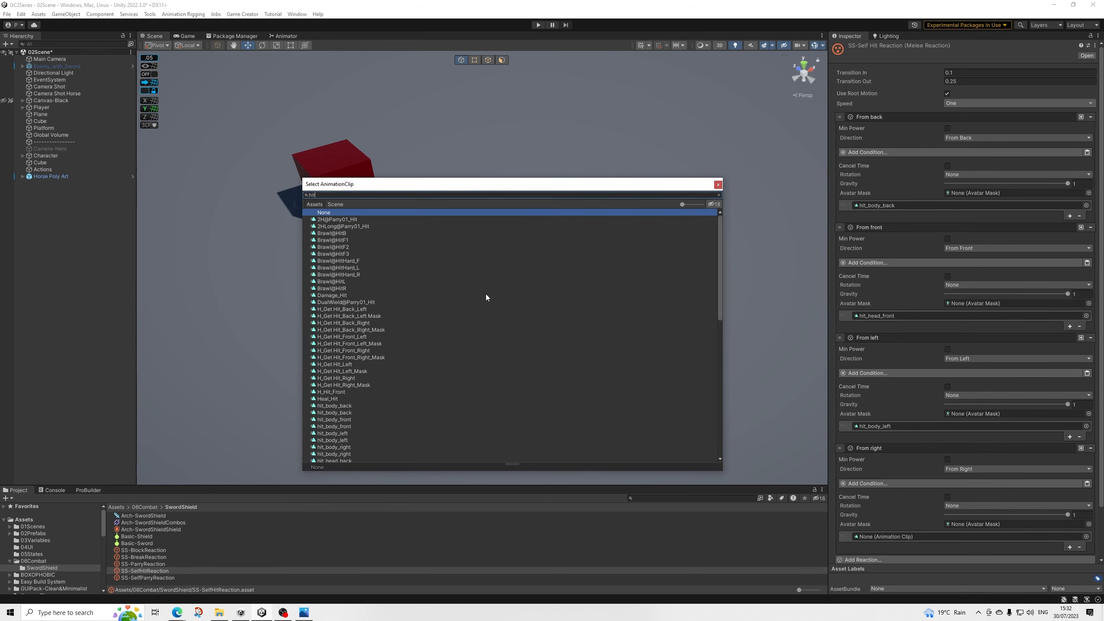
pyautogui.write('_body')
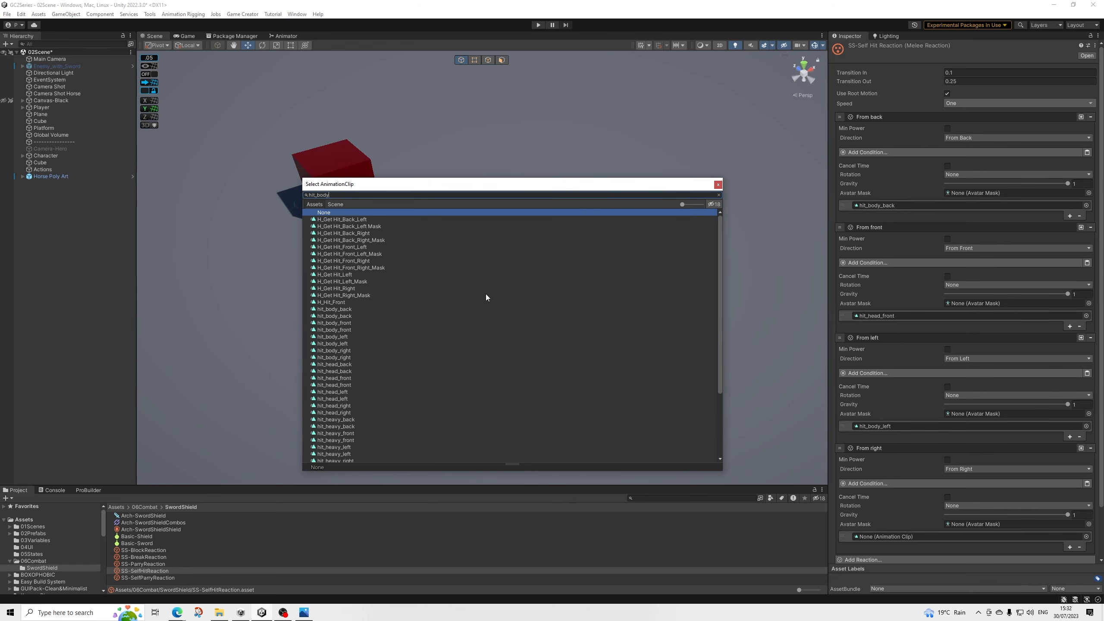
pyautogui.press('Down')
pyautogui.press('Down')
pyautogui.press('Down')
pyautogui.press('Down')
pyautogui.press('Down')
pyautogui.press('Down')
pyautogui.press('Down')
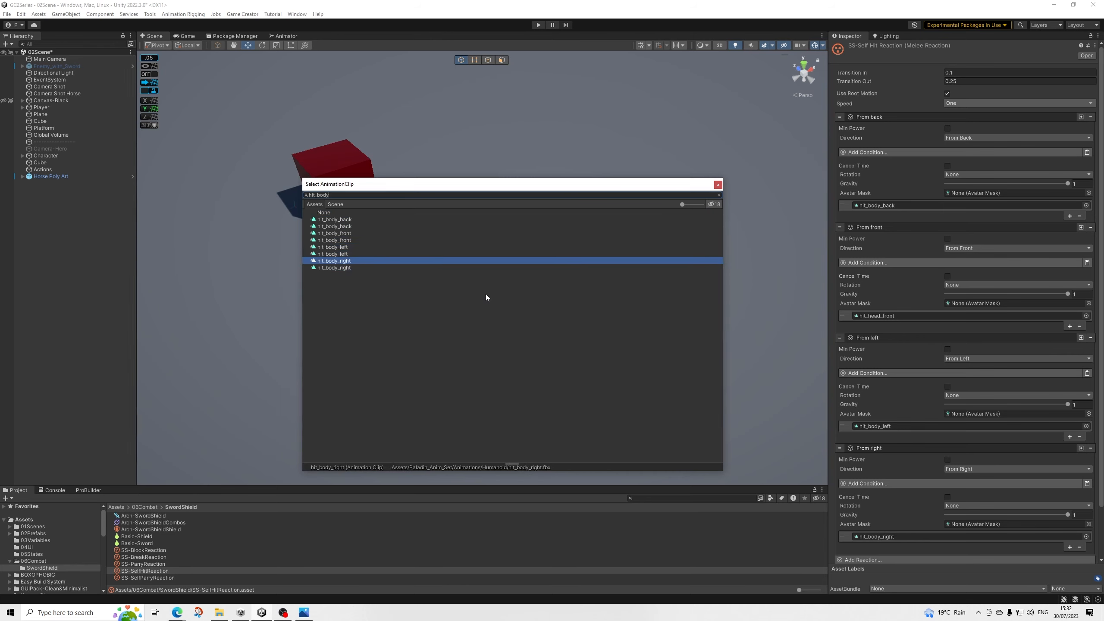
pyautogui.press('Return')
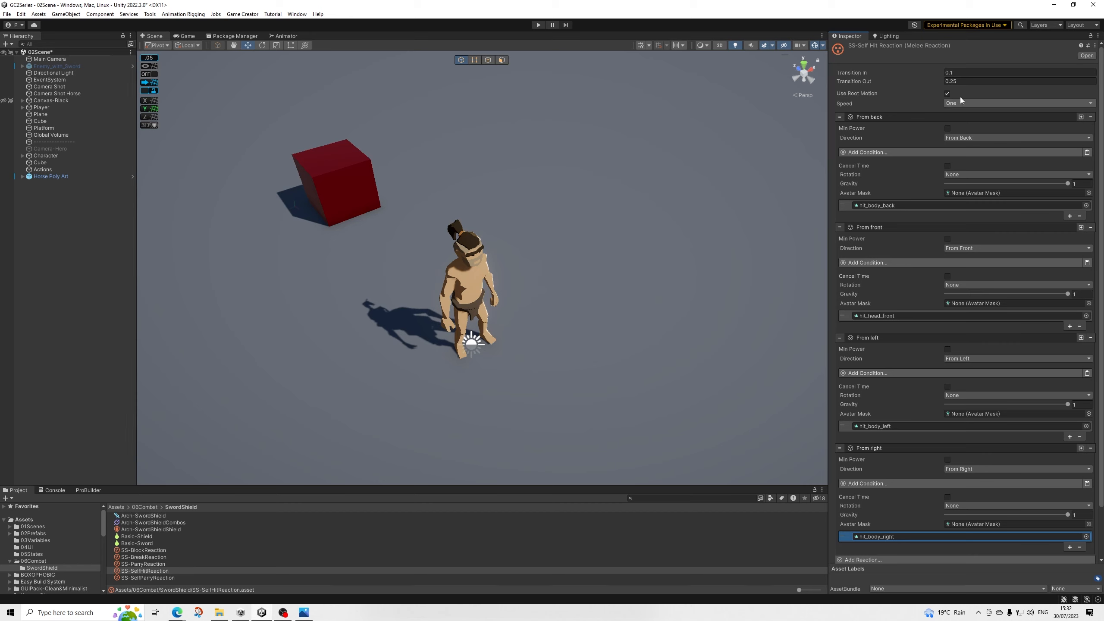
pyautogui.scroll(-3, 964, 238)
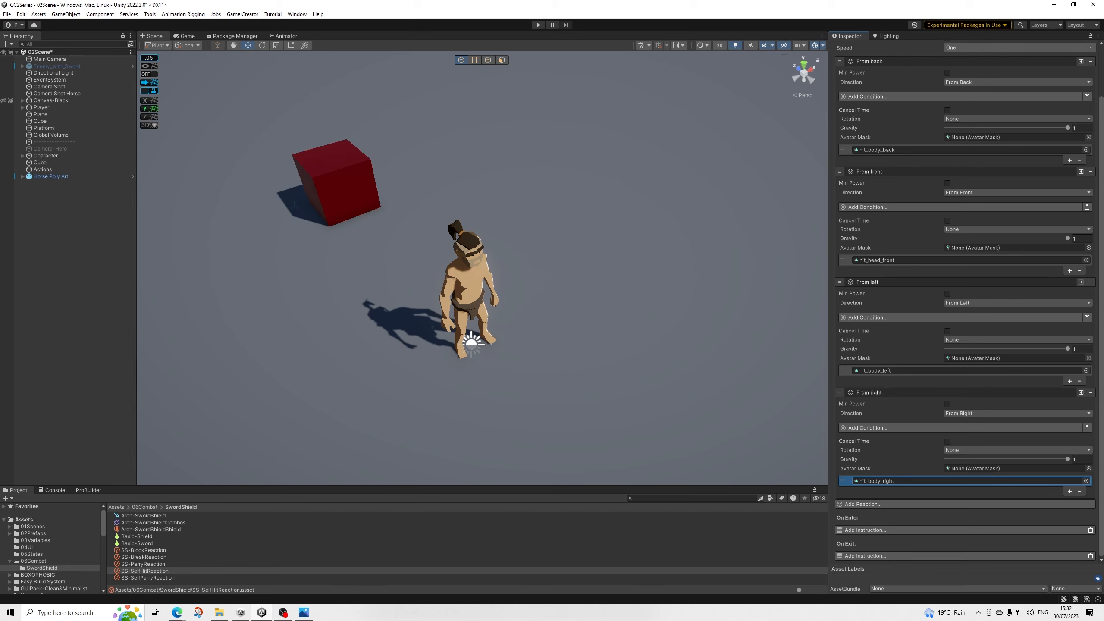
pyautogui.scroll(3, 949, 360)
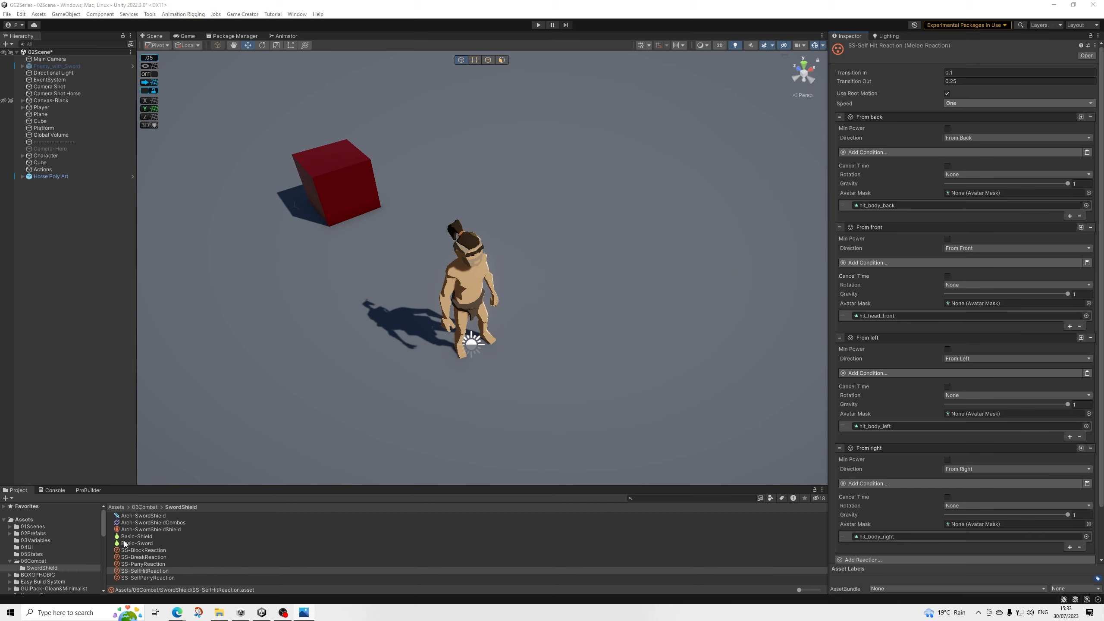
# Step: Add a reaction to SS-SelfParryReaction and set its Direction to From Back
pyautogui.click(168, 579)
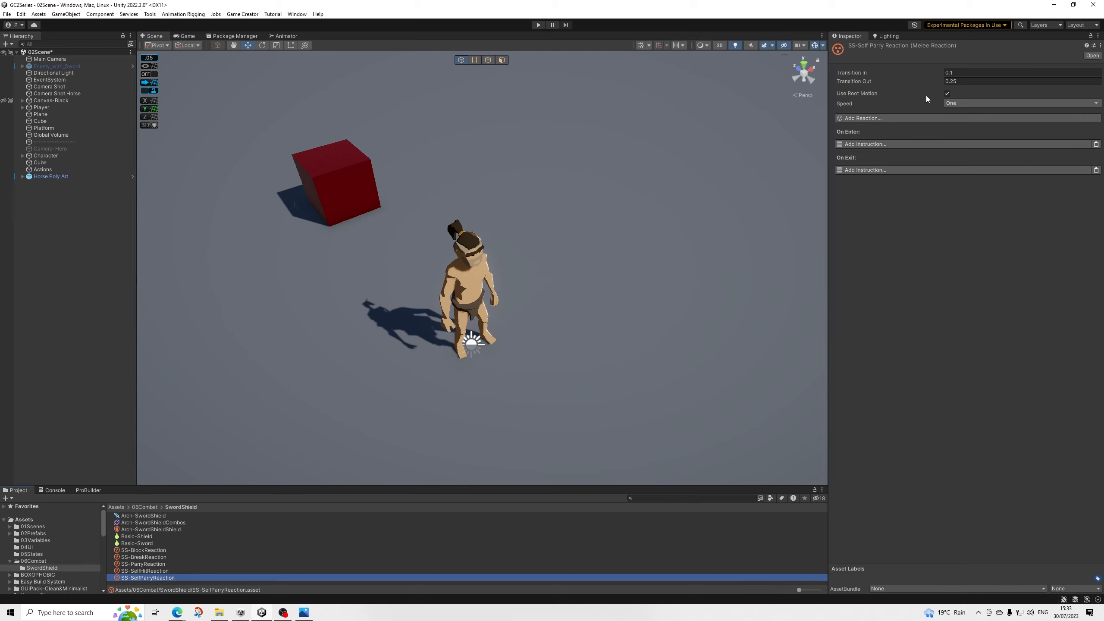
pyautogui.click(871, 118)
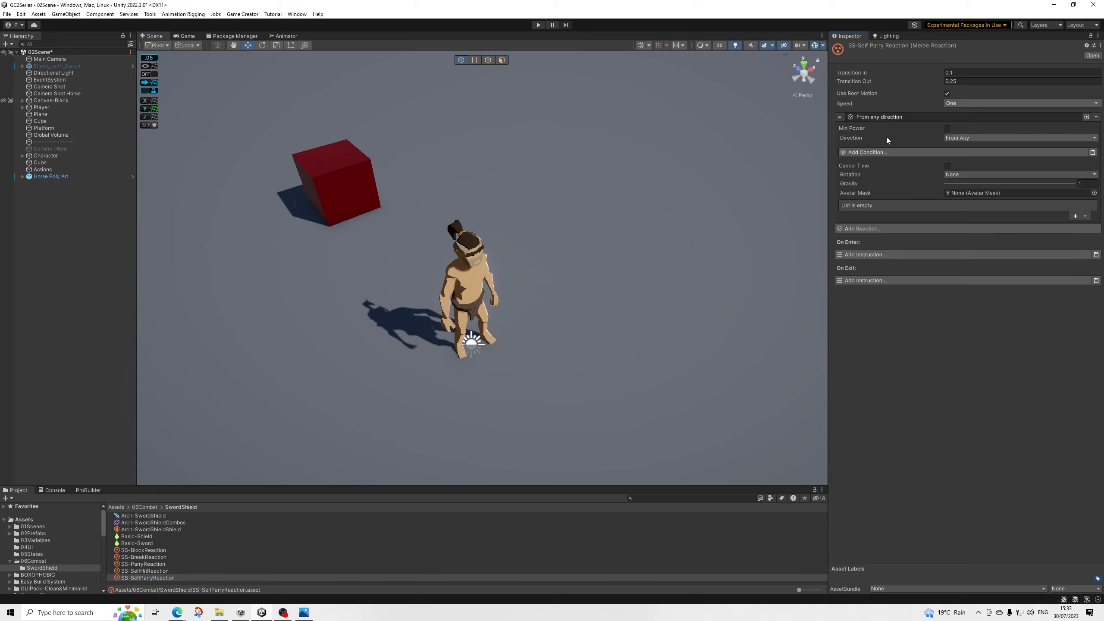
pyautogui.click(960, 136)
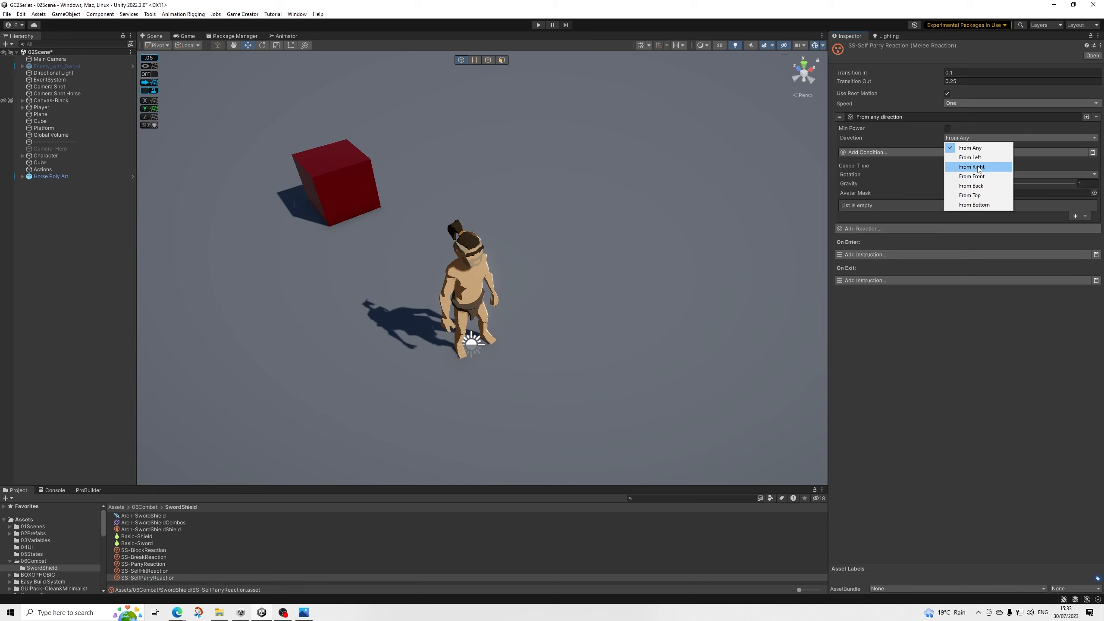
pyautogui.press('Down')
pyautogui.press('Down')
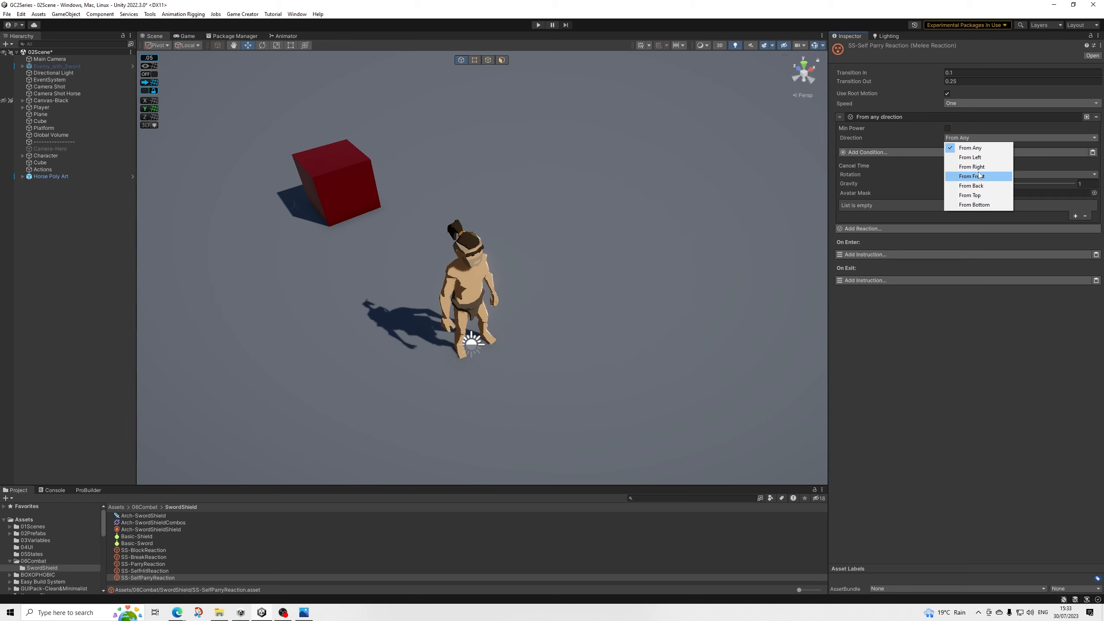
pyautogui.press('Return')
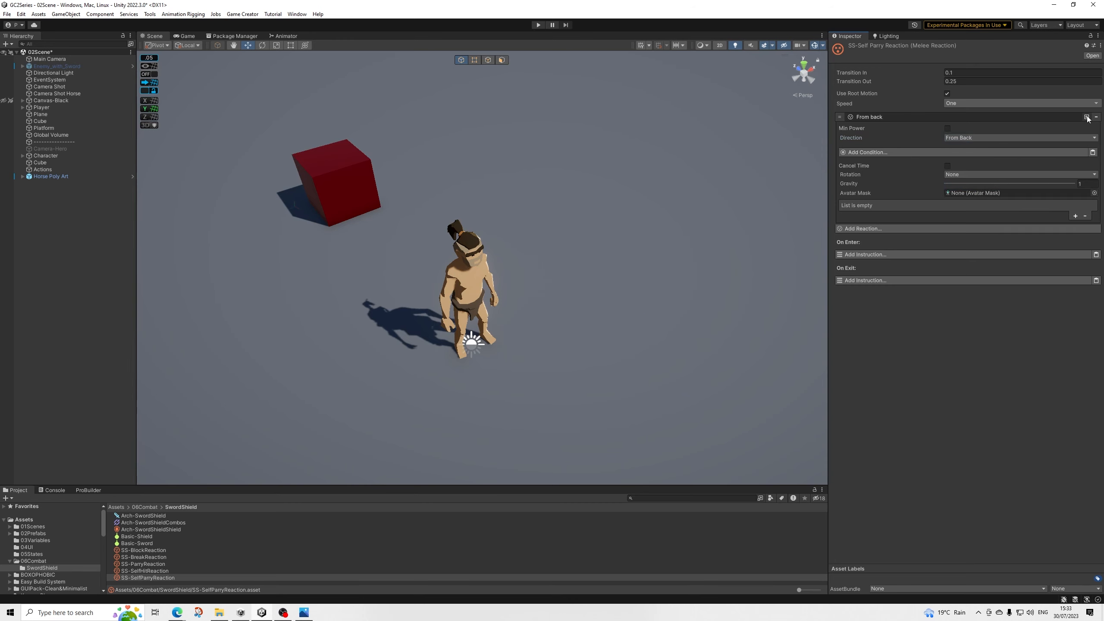
# Step: Duplicate the From Back reaction in SS-SelfParryReaction and set the copy's Direction to From Front
pyautogui.click(1087, 117)
pyautogui.click(969, 248)
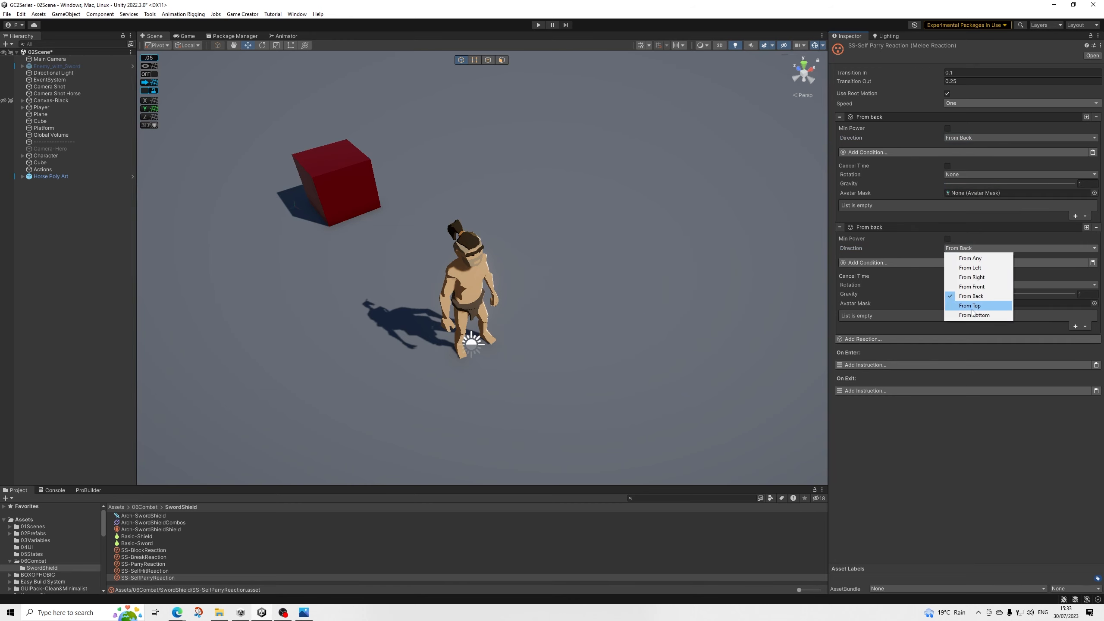
pyautogui.click(972, 287)
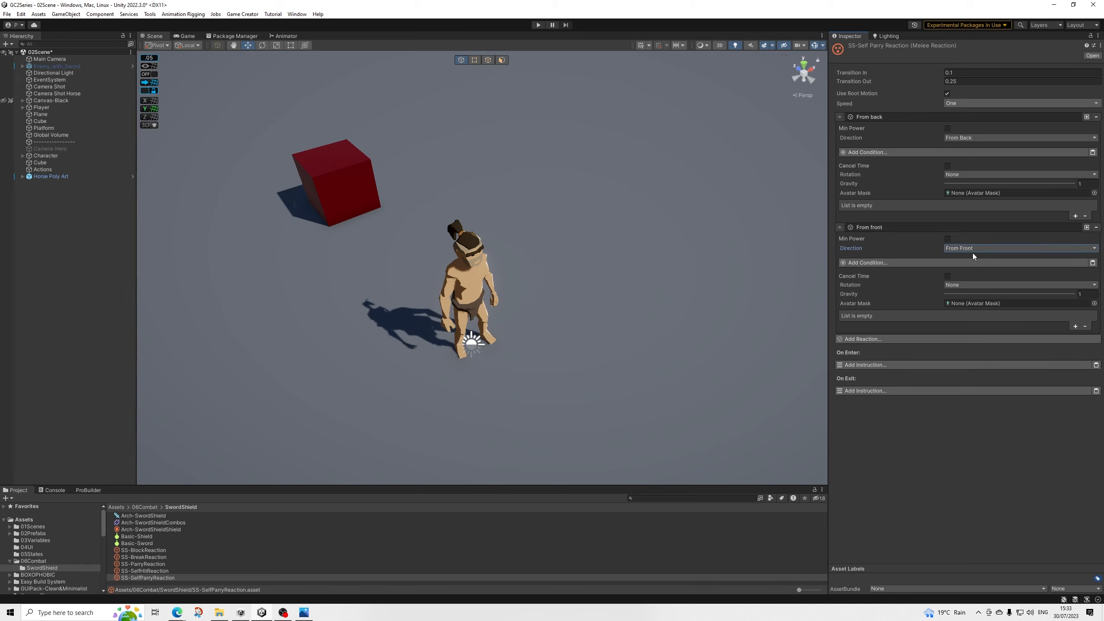
pyautogui.click(1092, 303)
pyautogui.moveTo(990, 298); pyautogui.dragTo(604, 185)
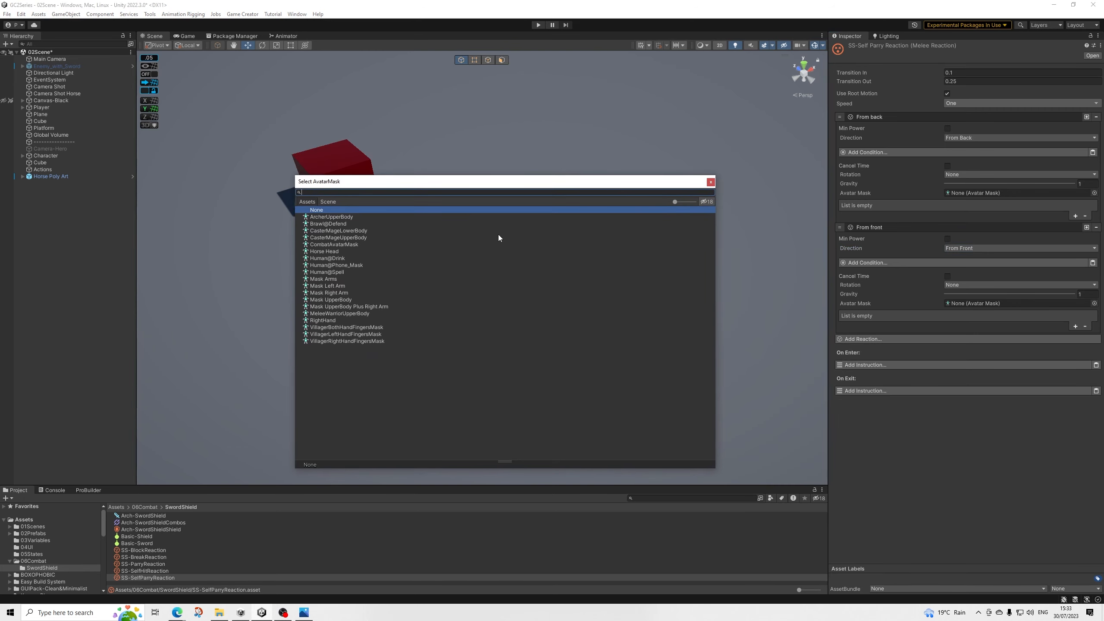
pyautogui.write('hit')
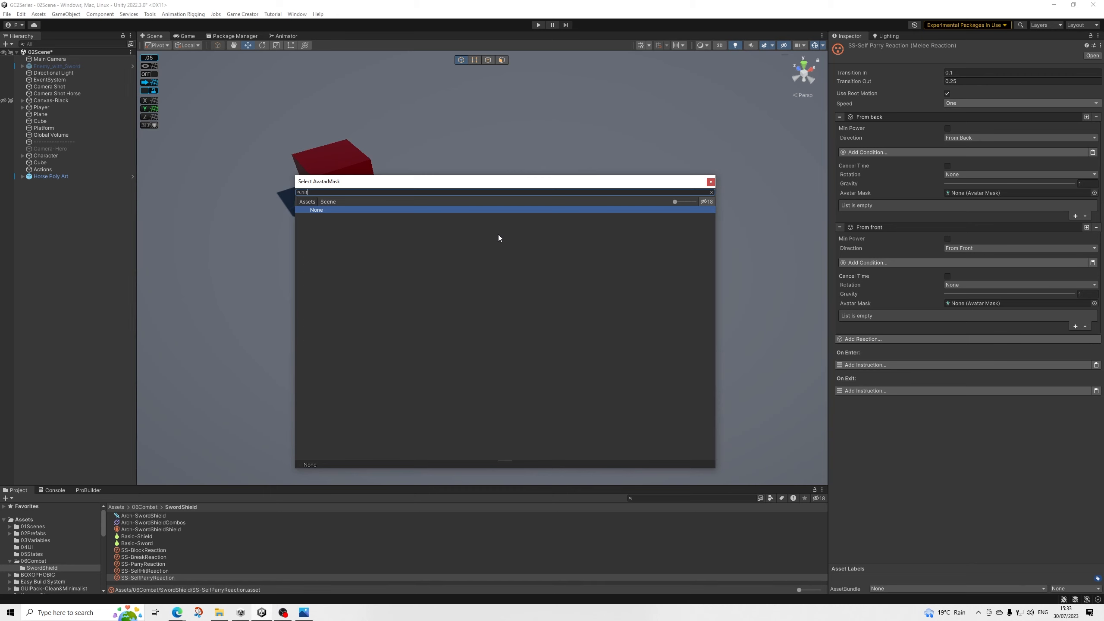
pyautogui.press('BackSpace')
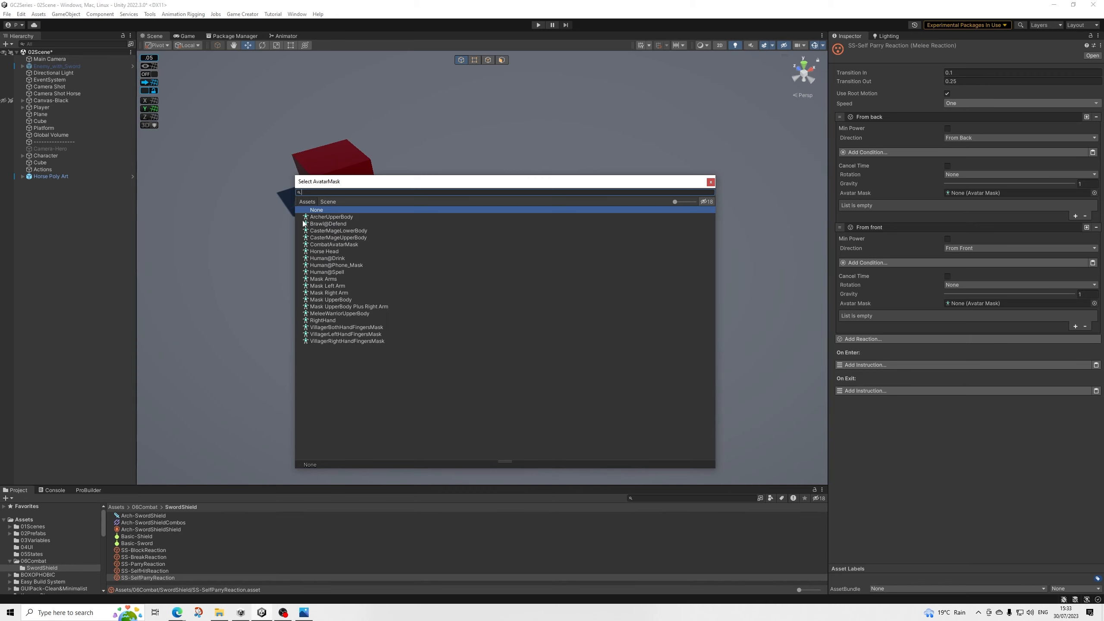
pyautogui.click(710, 182)
# Step: Add a clip slot to the From Front and From Back reactions and assign the non-inplace hit_heavy_front clip to From Front
pyautogui.click(1075, 326)
pyautogui.click(1074, 216)
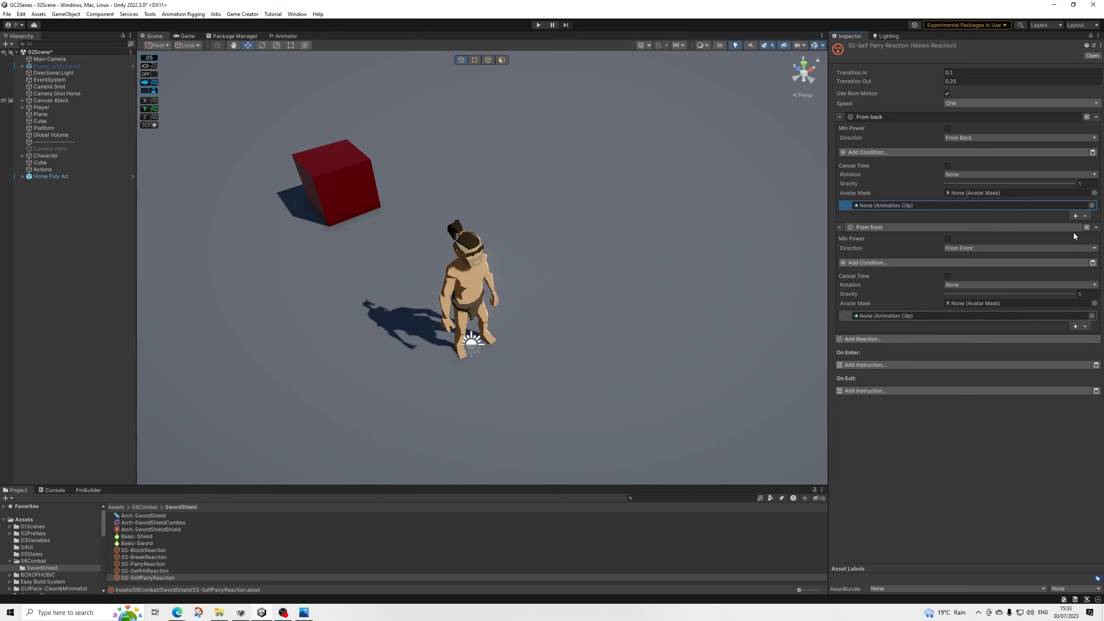
pyautogui.click(1092, 316)
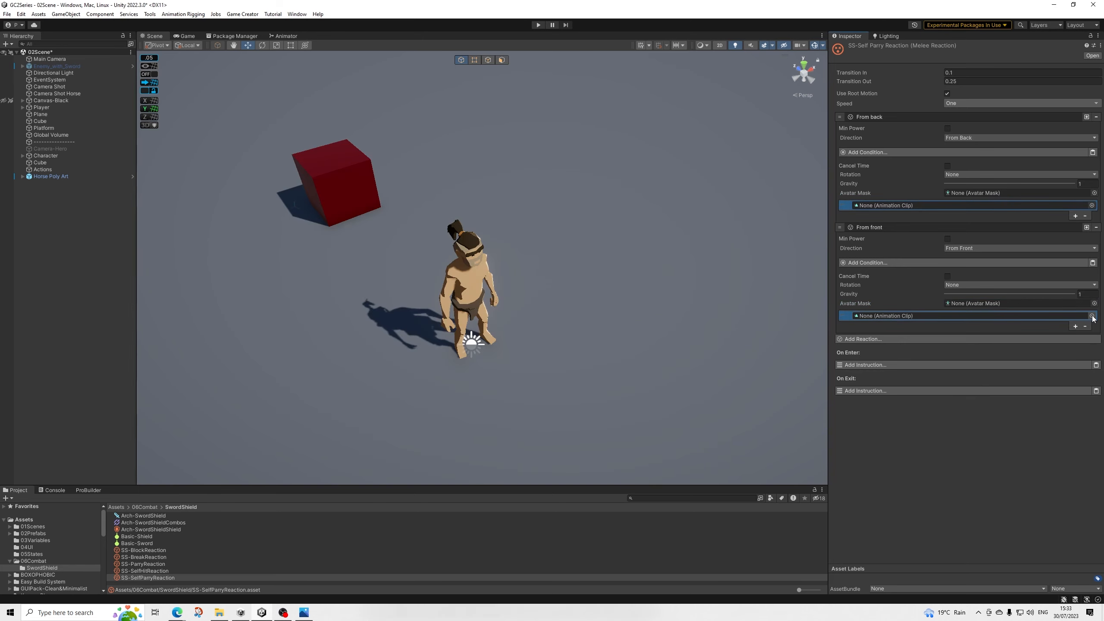
pyautogui.click(1092, 316)
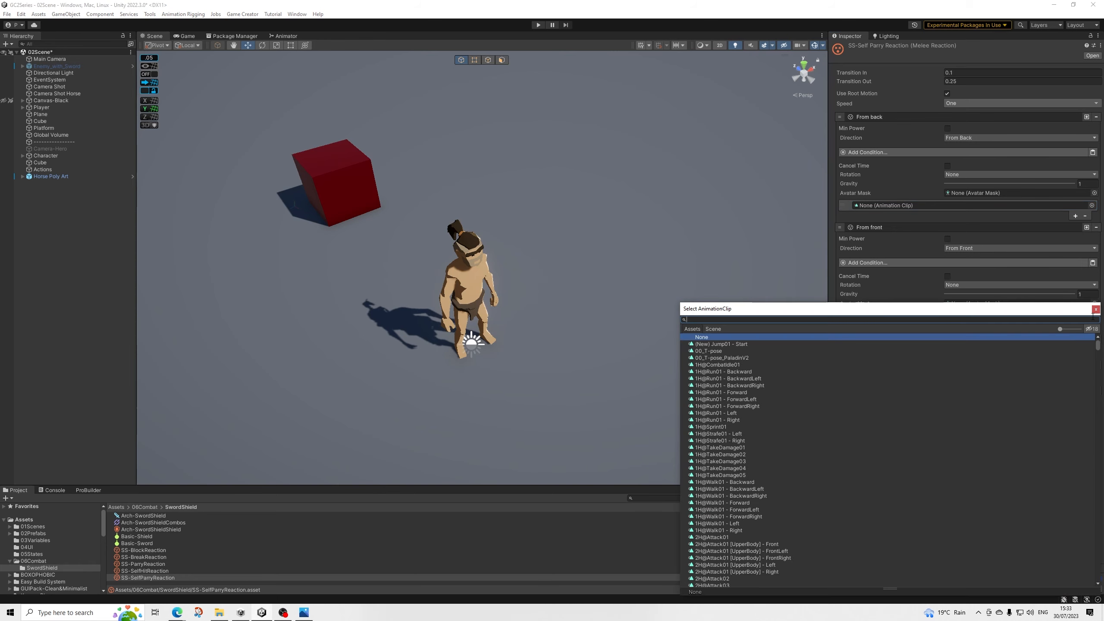
pyautogui.write('hit_heavy')
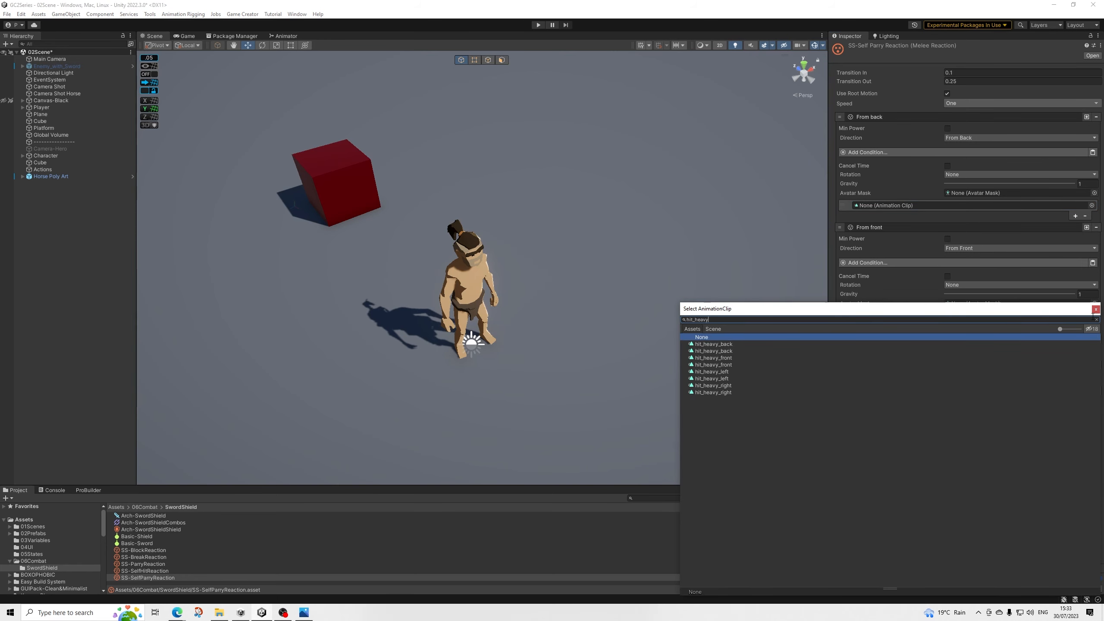
pyautogui.press('Down')
pyautogui.press('Down')
pyautogui.press('Down')
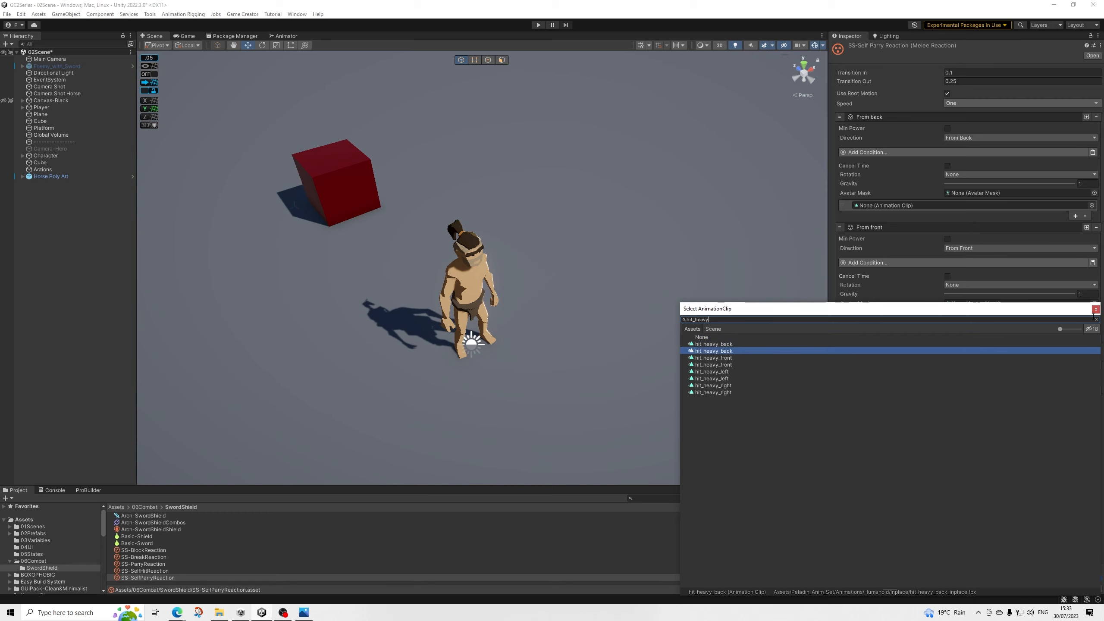
pyautogui.press('Down')
pyautogui.press('Up')
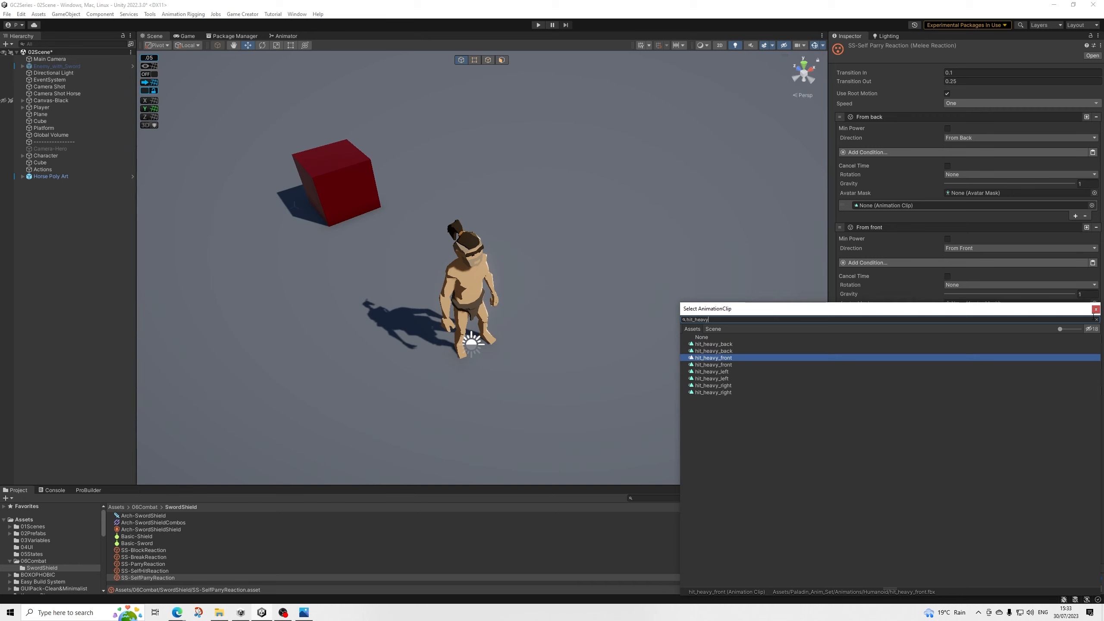
pyautogui.click(1095, 309)
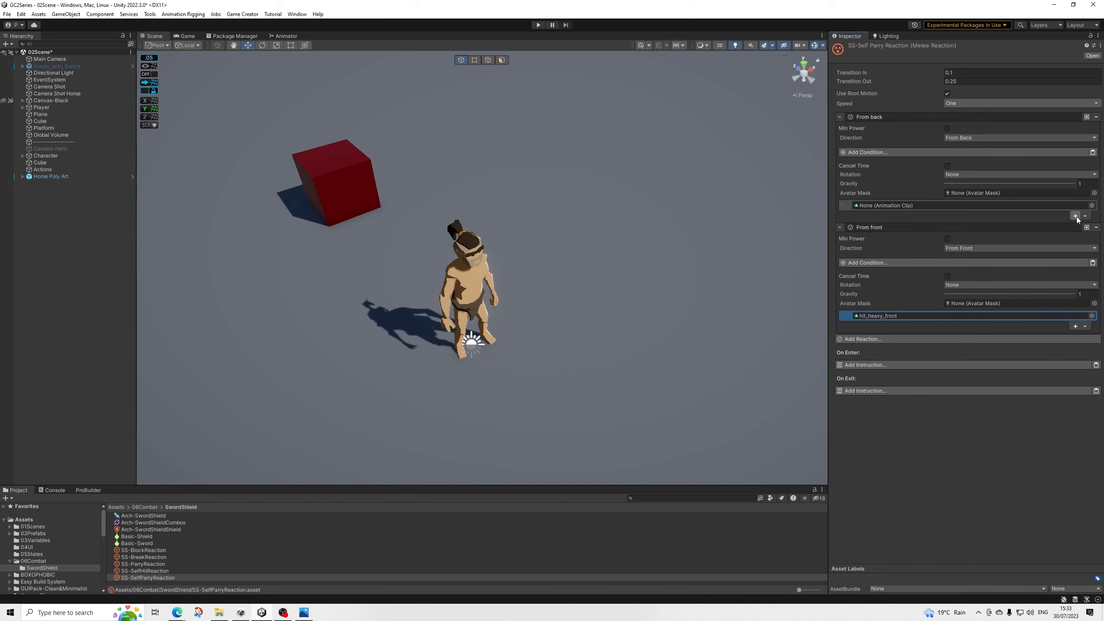
# Step: Search the animation clips for hit_heavy and assign the non-inplace hit_heavy_back clip to the From Back reaction
pyautogui.click(1078, 204)
pyautogui.click(1092, 206)
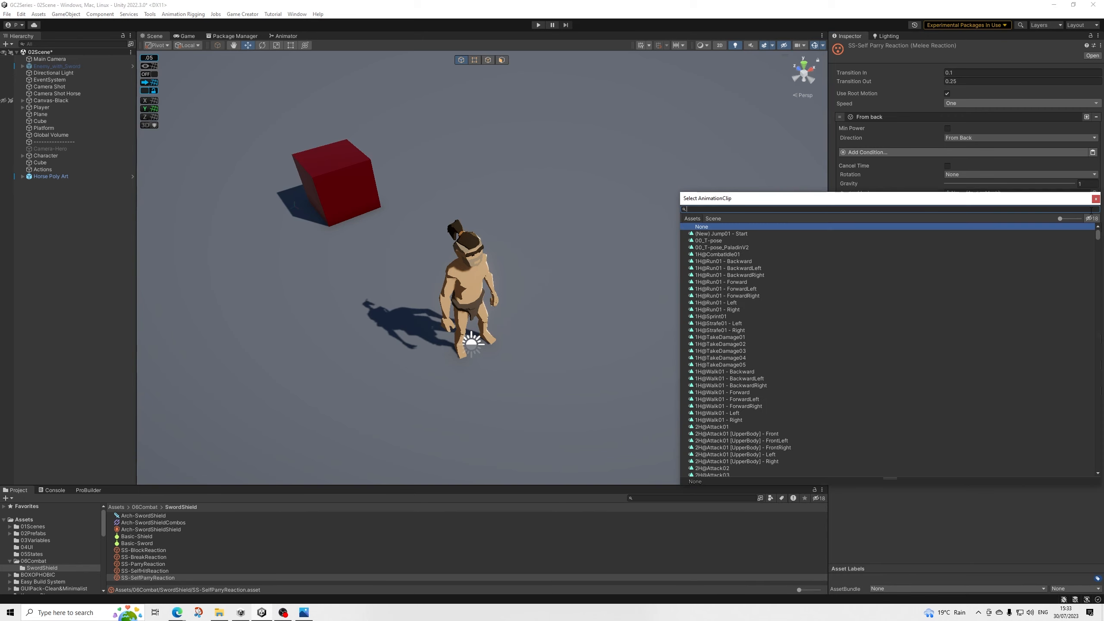
pyautogui.write('hit_heavy')
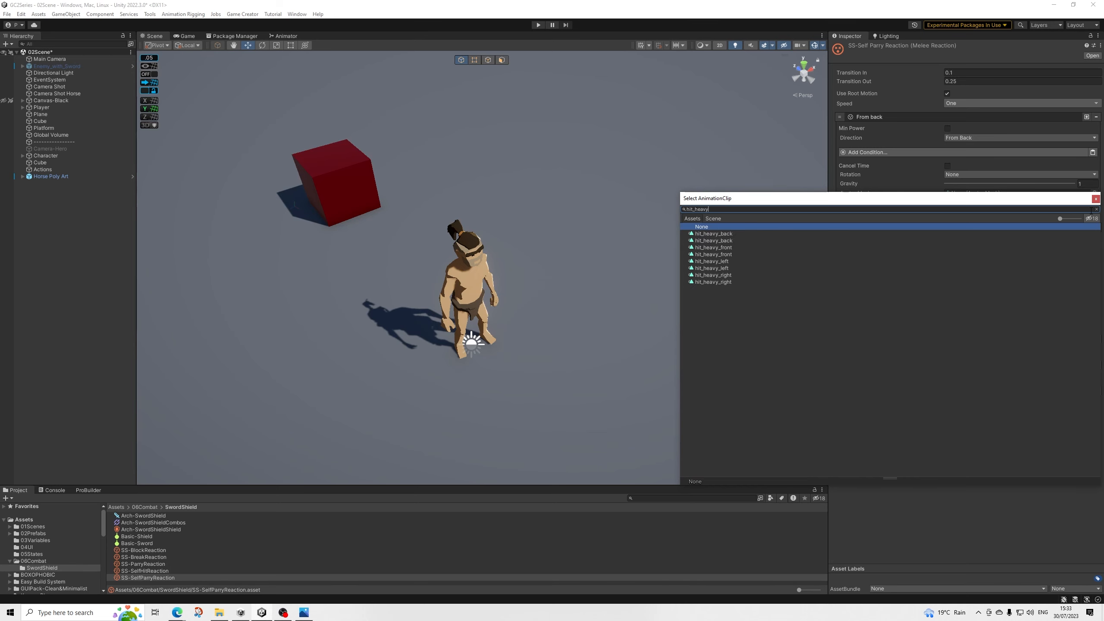
pyautogui.press('Down')
pyautogui.press('Down')
pyautogui.press('Up')
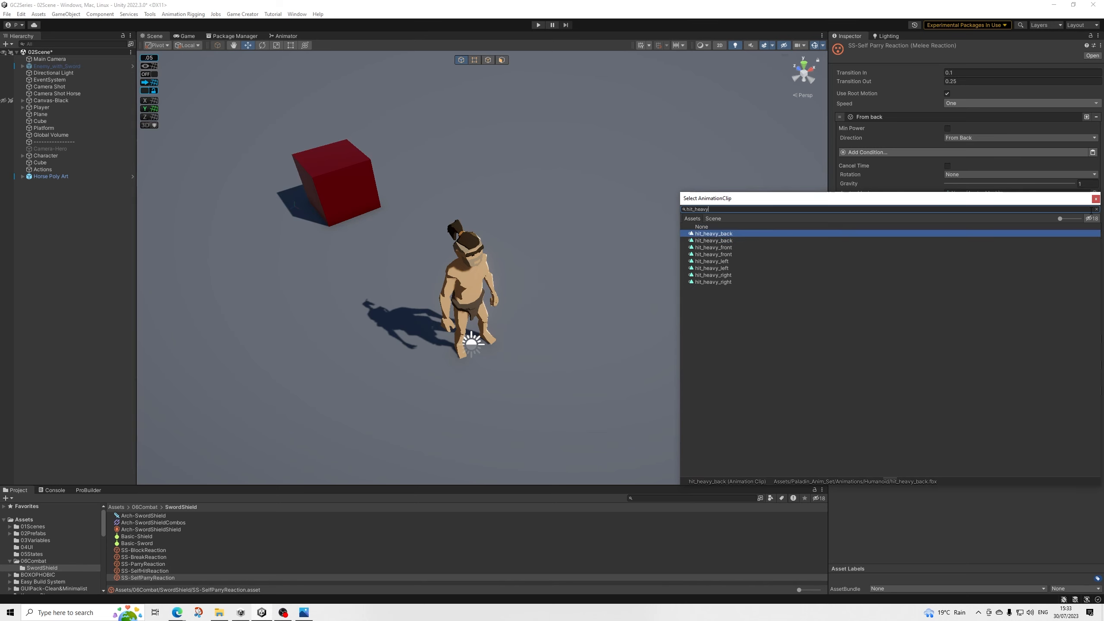
pyautogui.press('Return')
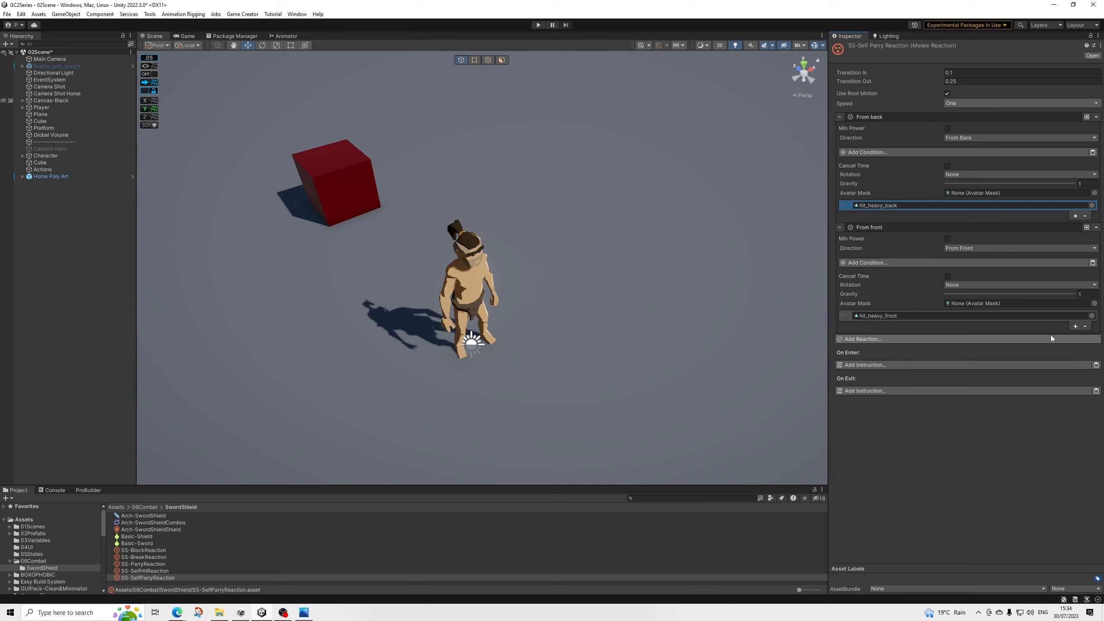
# Step: Add a third reaction to SS-SelfParryReaction and set its Direction to From Left
pyautogui.click(965, 337)
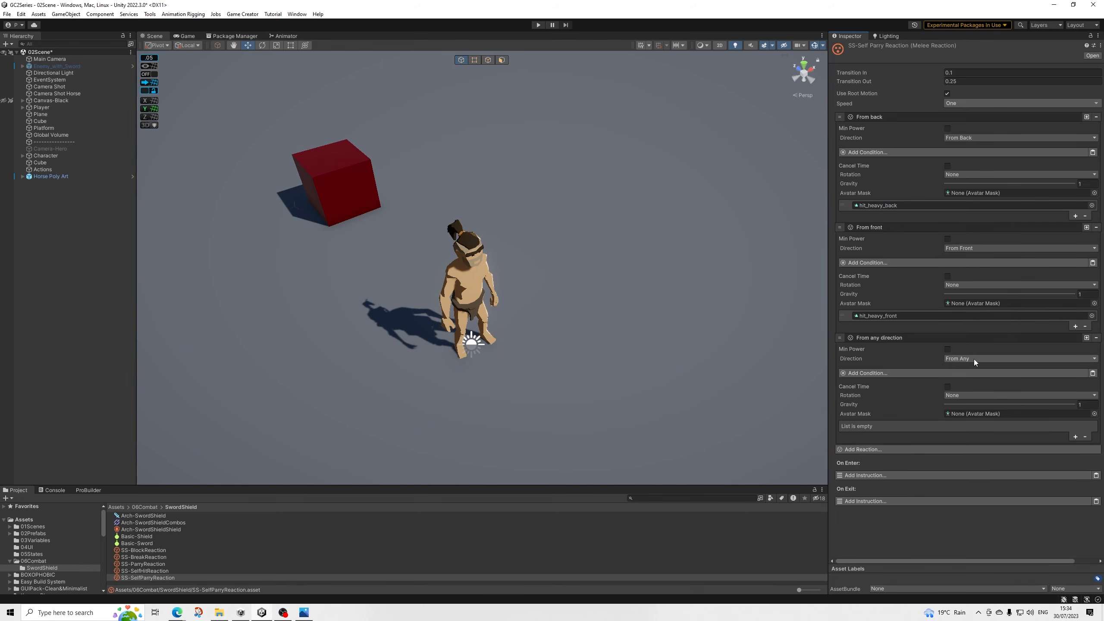
pyautogui.click(963, 361)
pyautogui.click(978, 378)
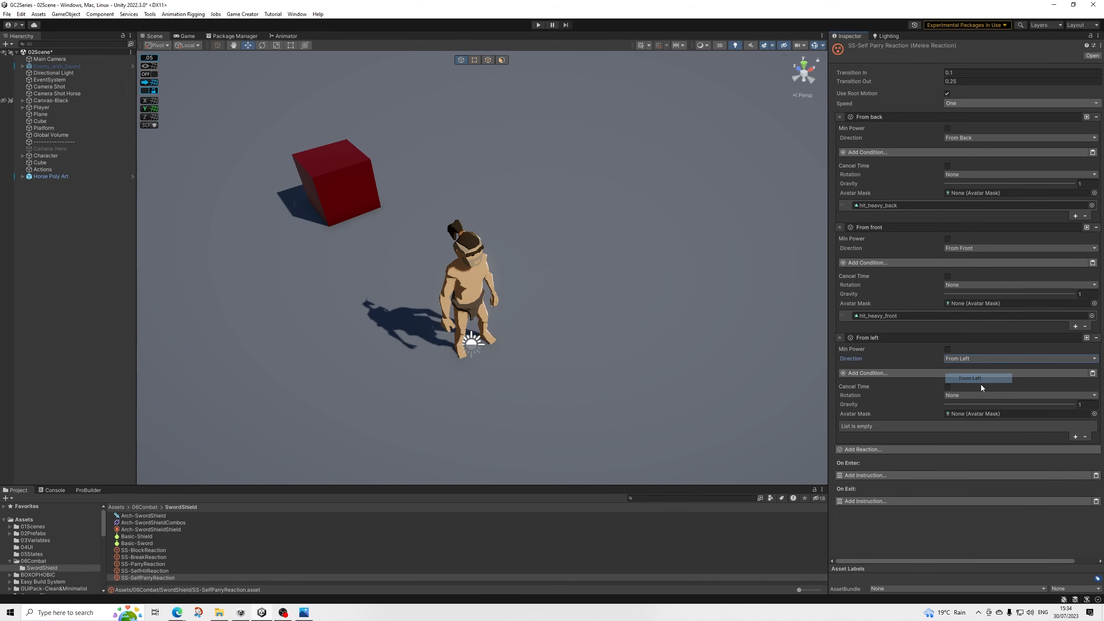
# Step: Add a clip slot to the From Left reaction and assign the non-inplace hit_heavy_left clip, searching for hit_heavy
pyautogui.click(1075, 436)
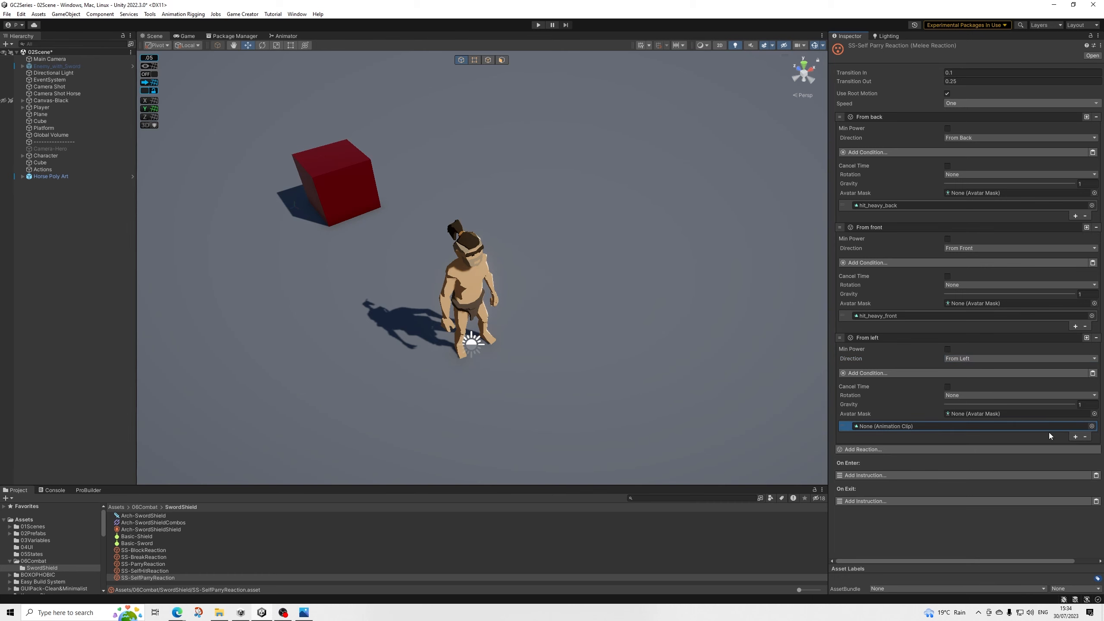
pyautogui.click(1091, 426)
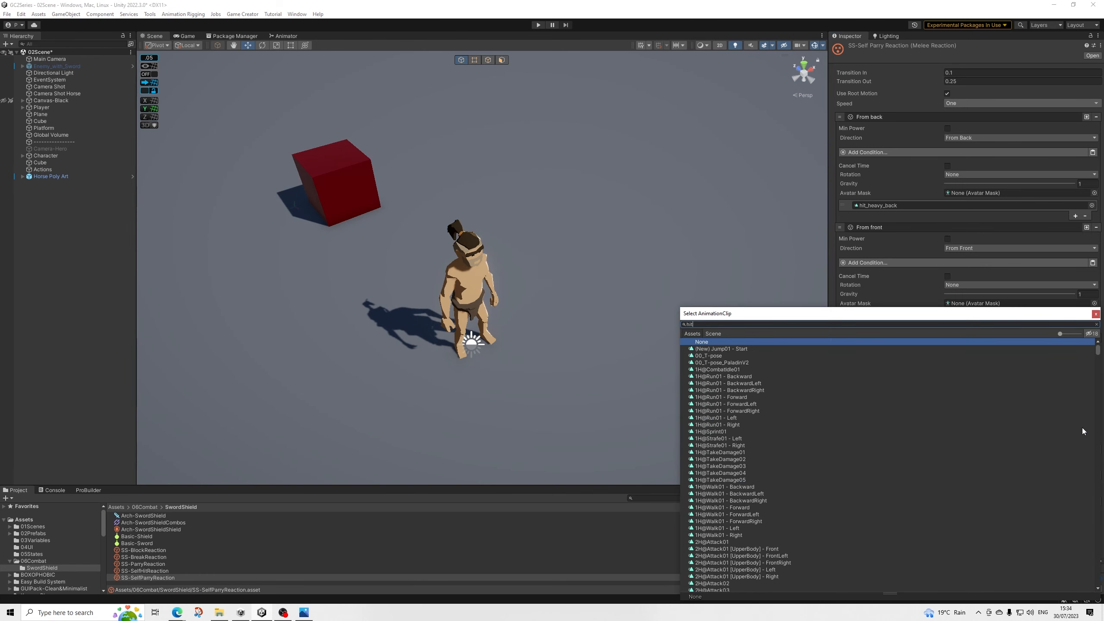
pyautogui.write('hit_heavy')
pyautogui.press('Down')
pyautogui.press('Down')
pyautogui.press('Down')
pyautogui.press('Down')
pyautogui.press('Down')
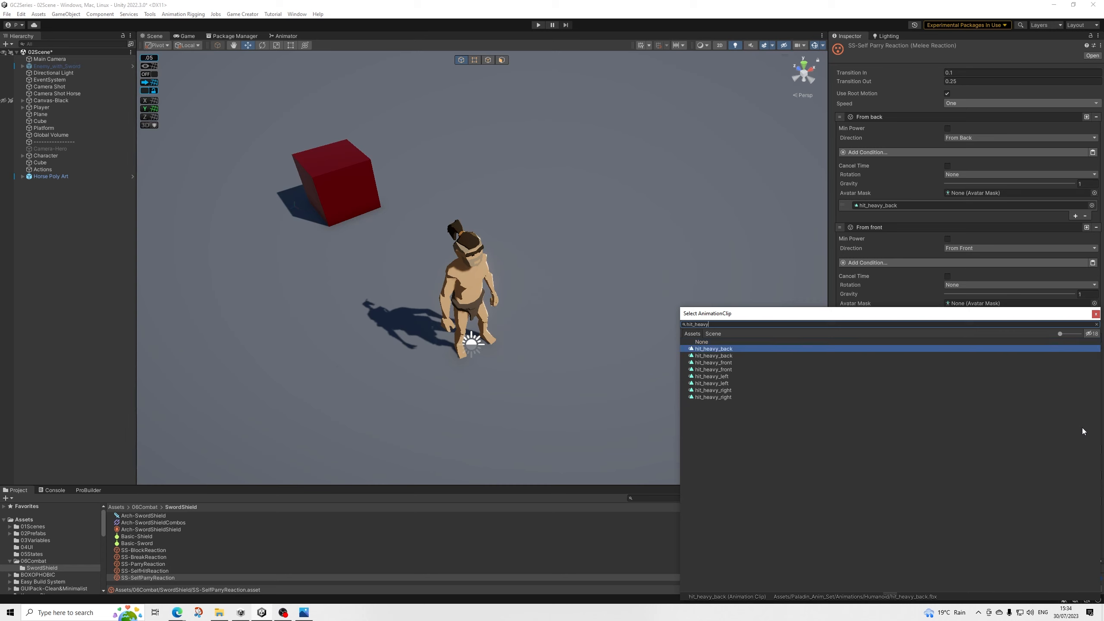
pyautogui.press('Return')
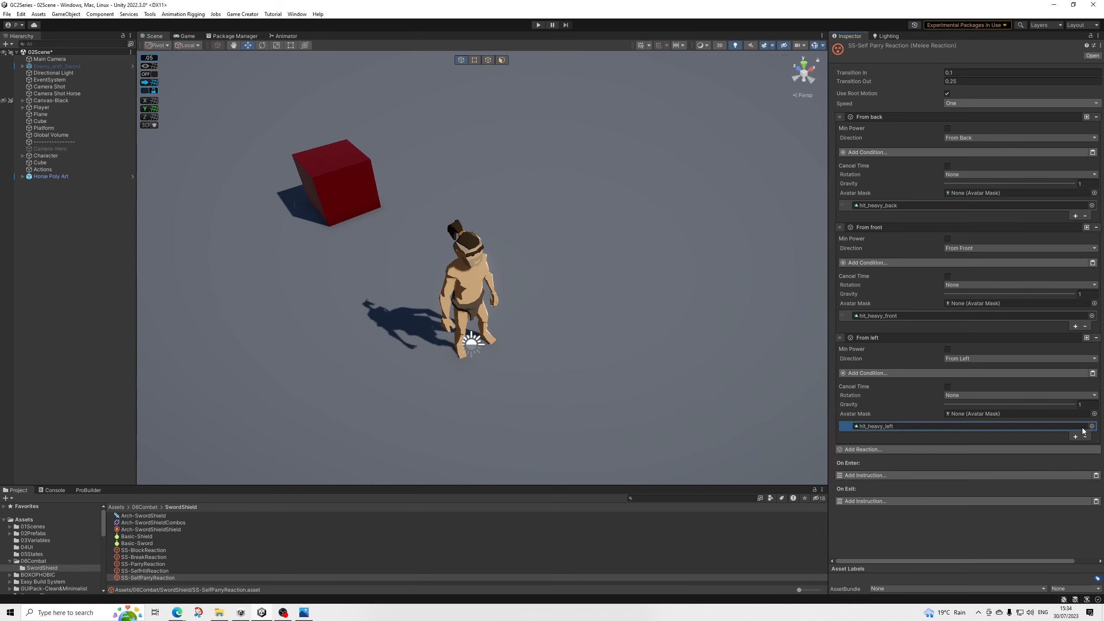
# Step: Duplicate the From Left reaction in SS-SelfParryReaction and set the copy's Direction to From Right
pyautogui.click(1070, 449)
pyautogui.click(974, 470)
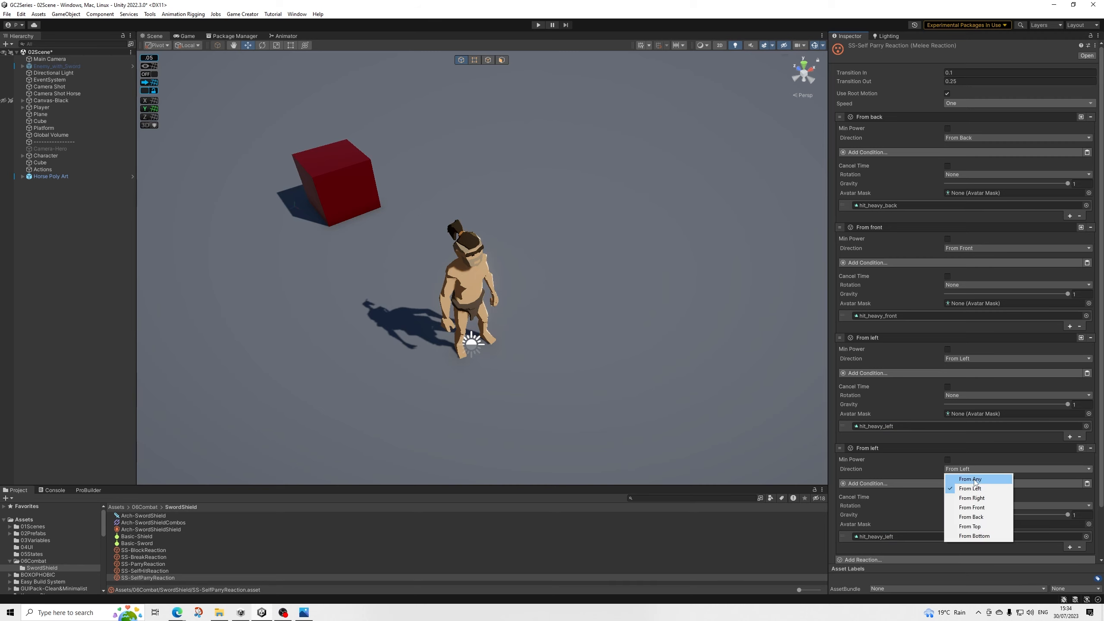
pyautogui.click(973, 504)
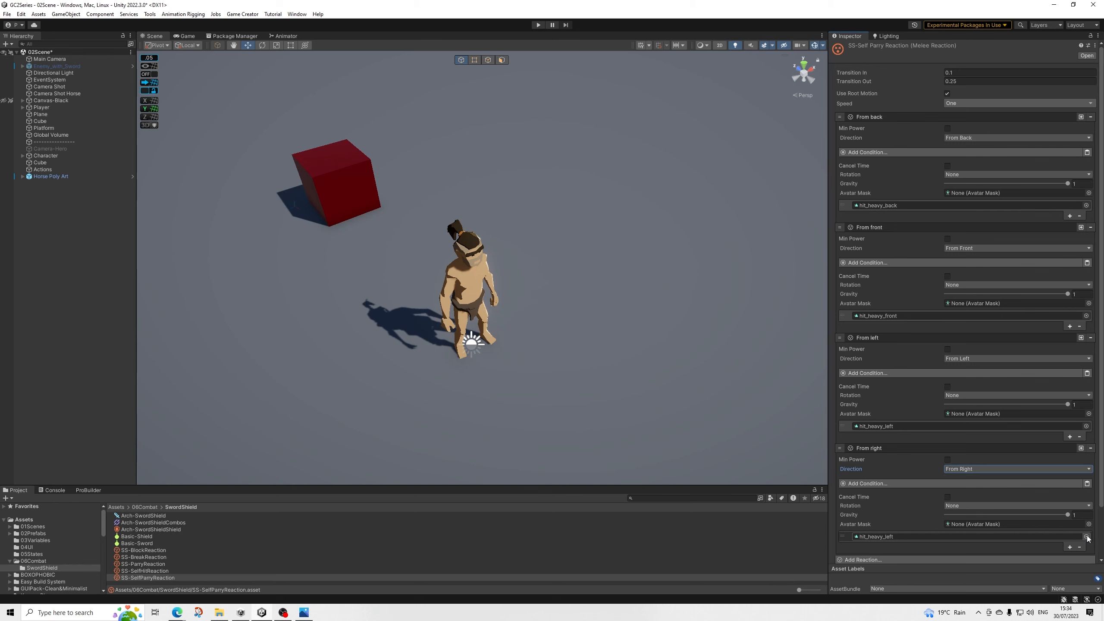
# Step: Replace the From Right reaction's clip with the non-inplace hit_heavy_right clip
pyautogui.click(1086, 536)
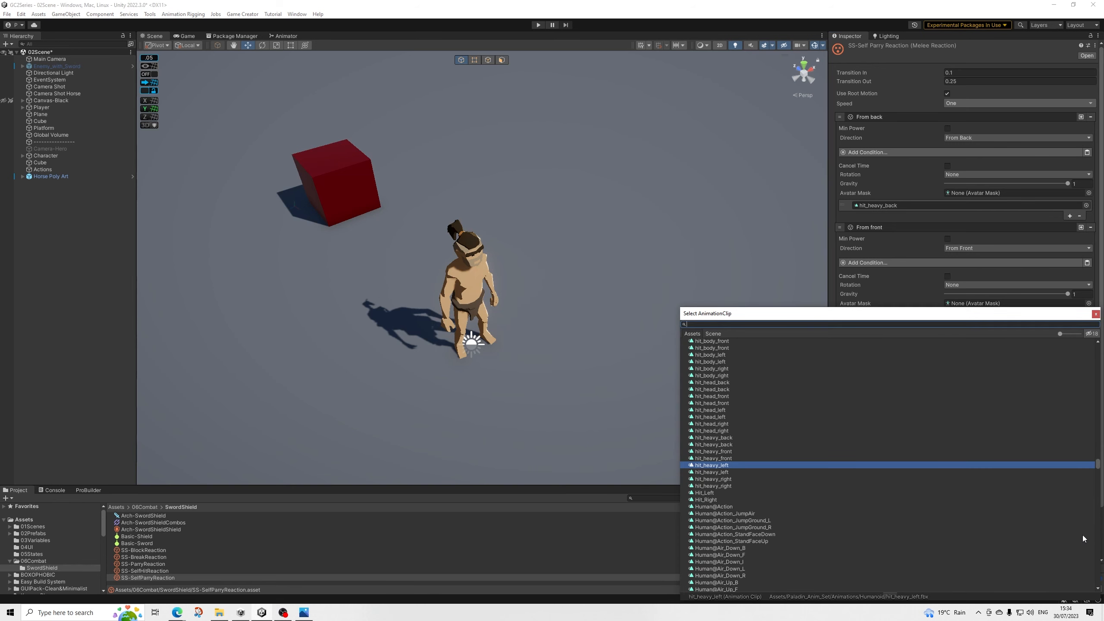
pyautogui.click(724, 479)
pyautogui.click(723, 484)
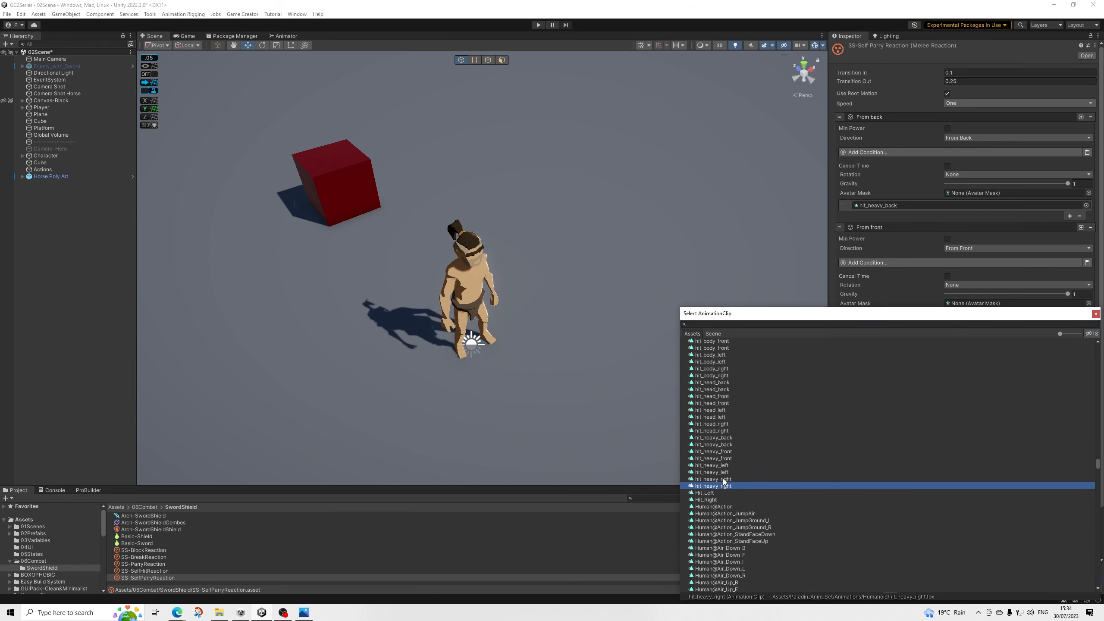
pyautogui.click(722, 479)
pyautogui.press('Down')
pyautogui.press('Return')
# Step: Locate the hit_heavy_right model file, disable Bake Into Pose for Root Transform Position (XZ), and apply the import settings
pyautogui.click(875, 537)
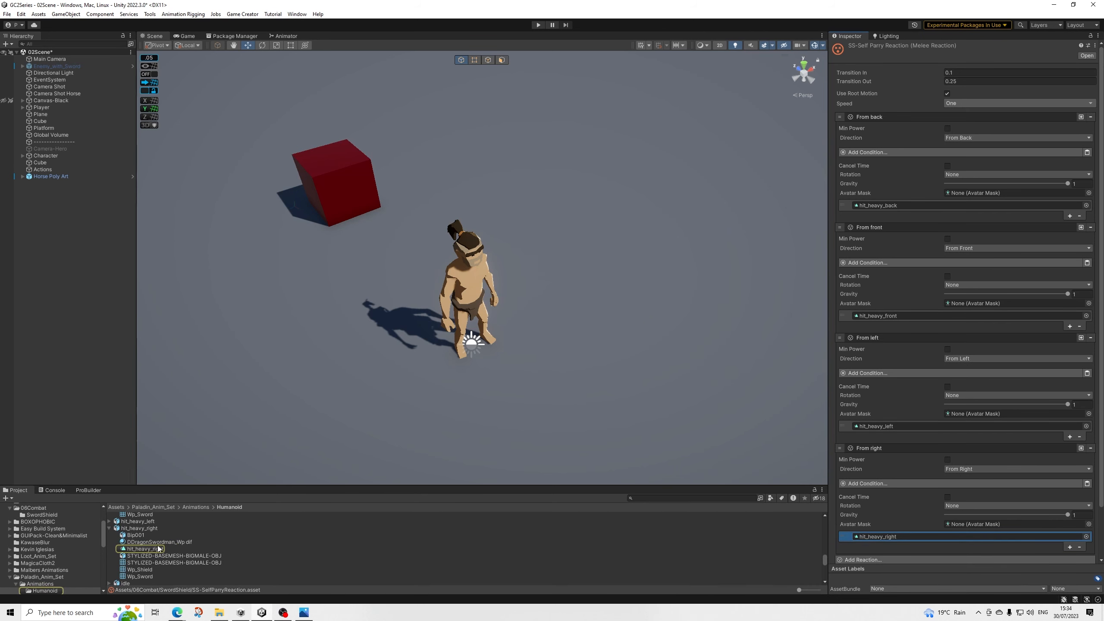
pyautogui.click(150, 528)
pyautogui.scroll(-5, 982, 293)
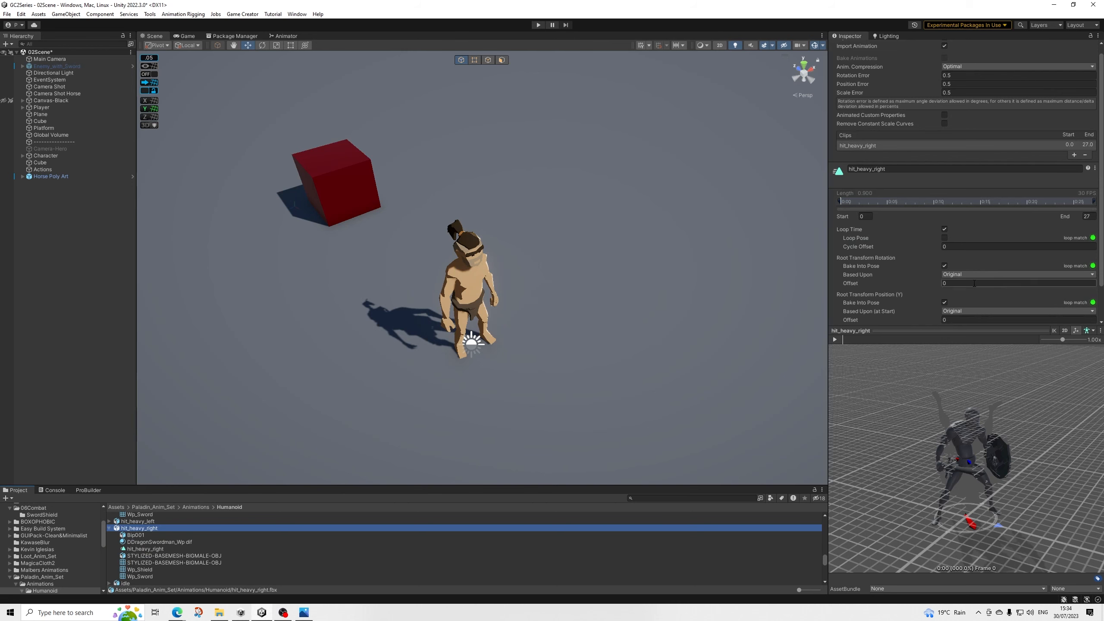
pyautogui.click(944, 292)
pyautogui.scroll(-6, 974, 294)
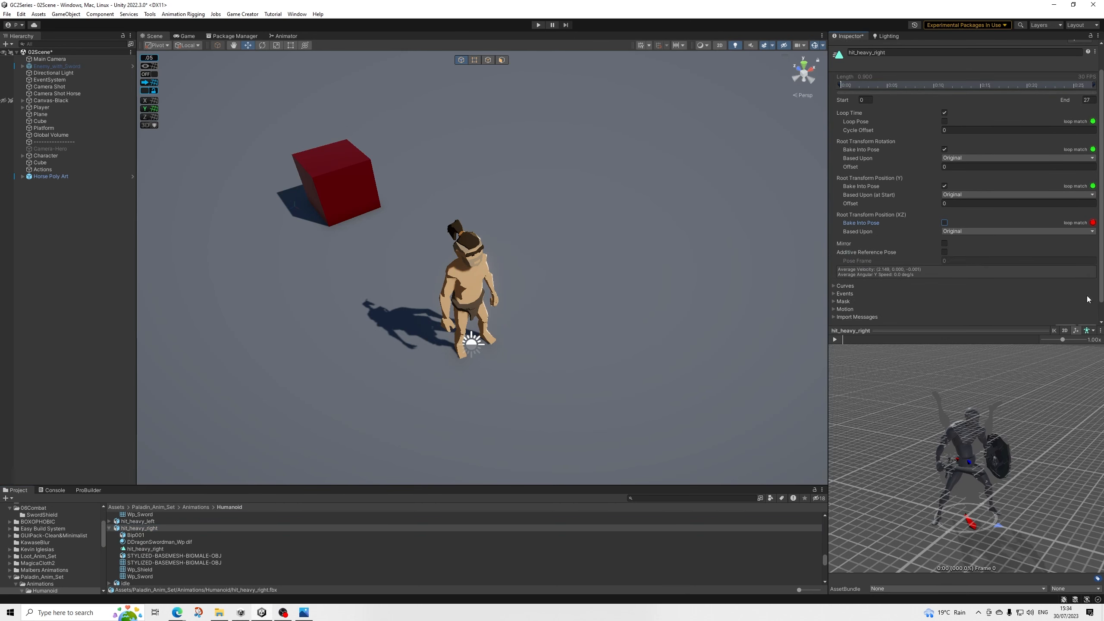
pyautogui.click(1085, 281)
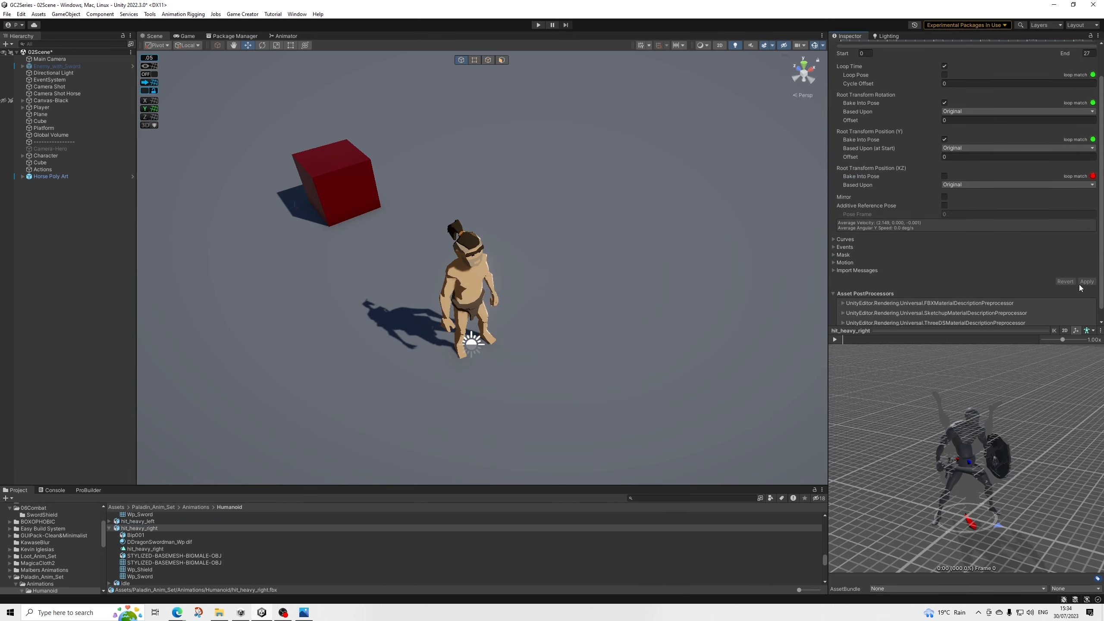
# Step: Preview the hit_heavy_right animation and scrub it back to the first frame
pyautogui.click(835, 339)
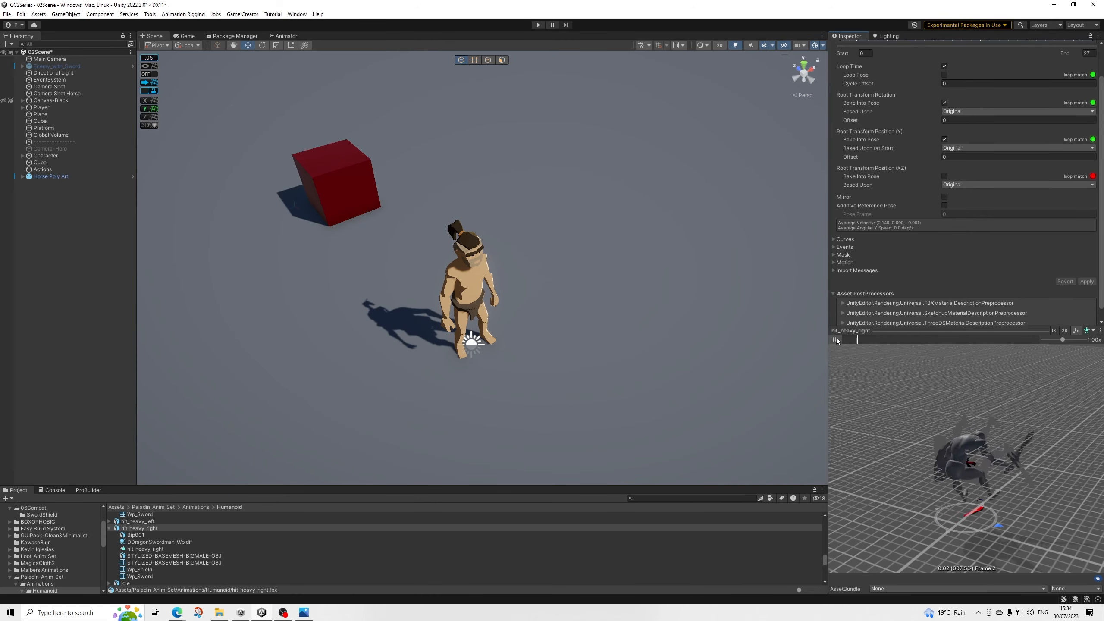
pyautogui.click(835, 339)
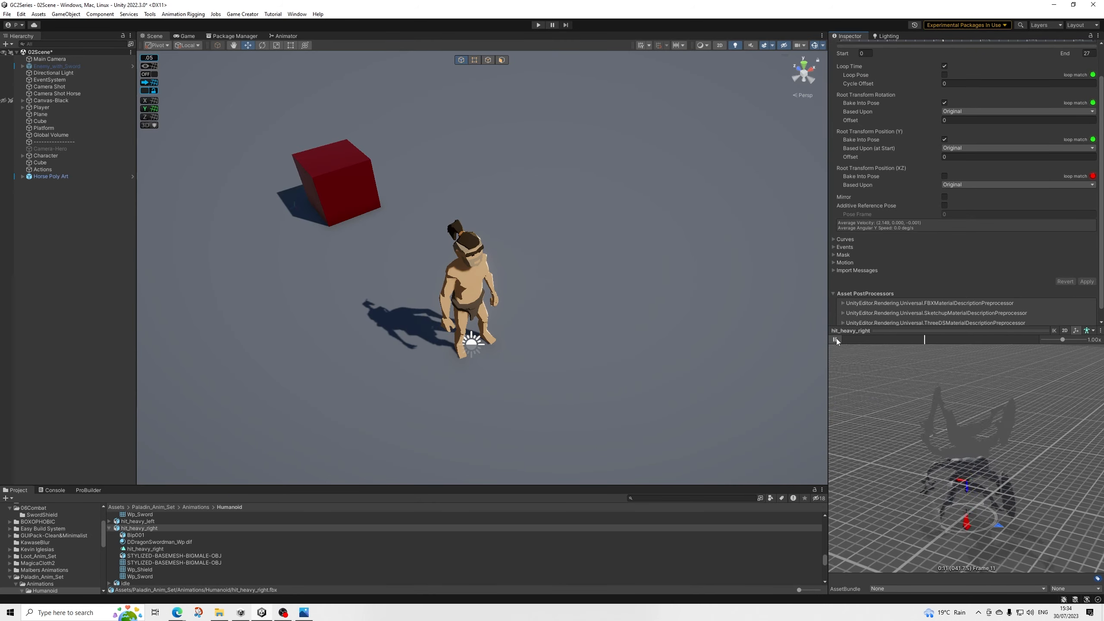
pyautogui.click(837, 339)
pyautogui.moveTo(863, 342); pyautogui.dragTo(841, 361)
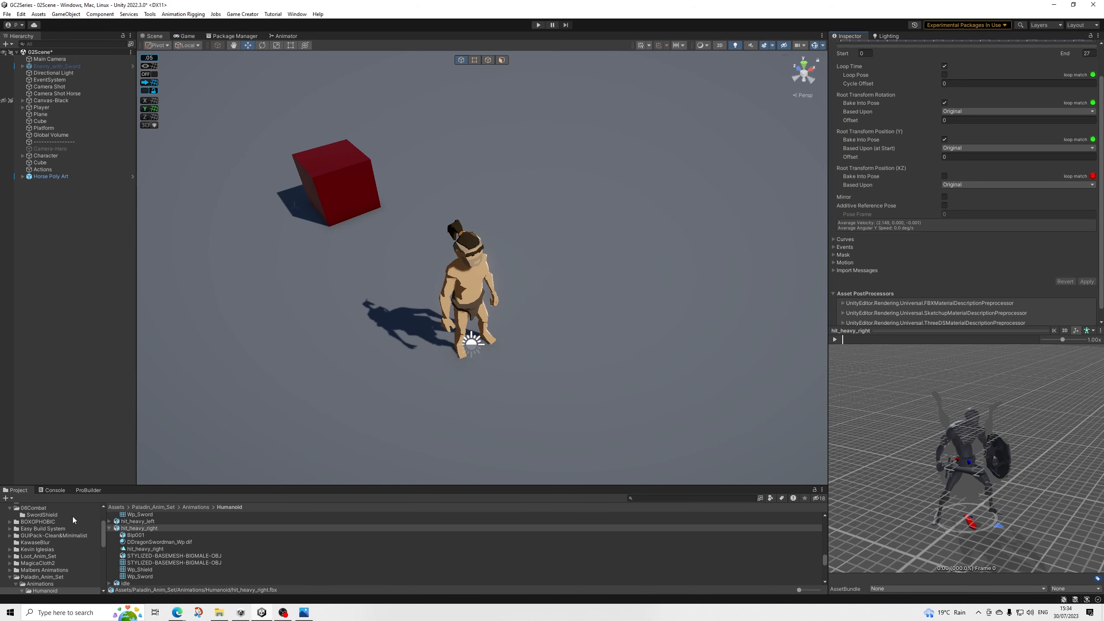
# Step: Disable XZ Bake Into Pose and Loop Time for hit_heavy_left, apply the import settings, and scrub through its preview
pyautogui.click(146, 522)
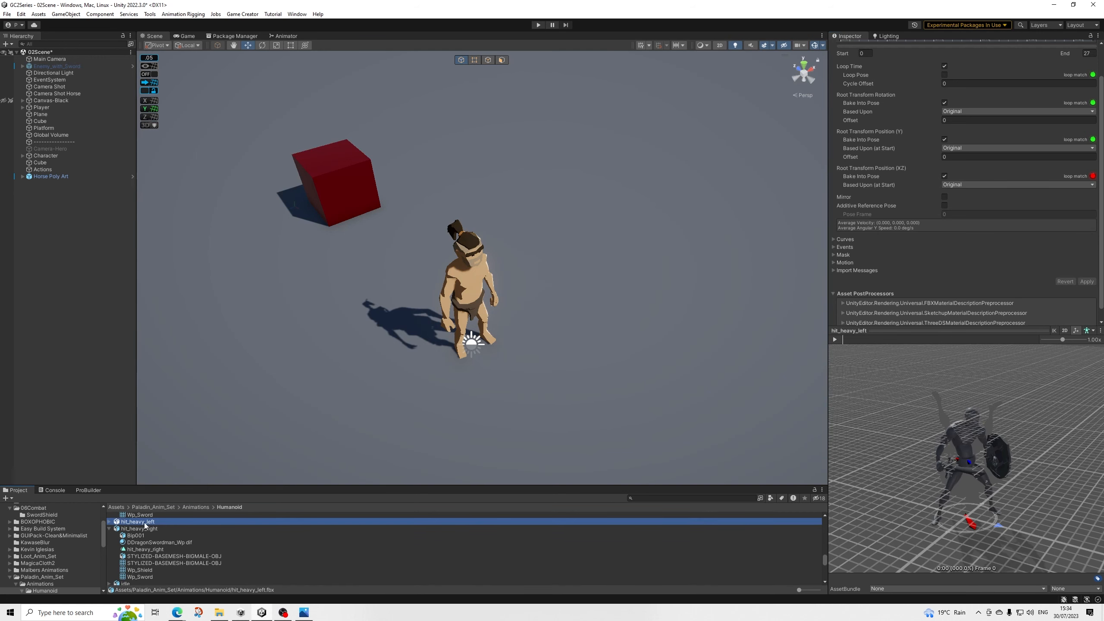
pyautogui.click(944, 176)
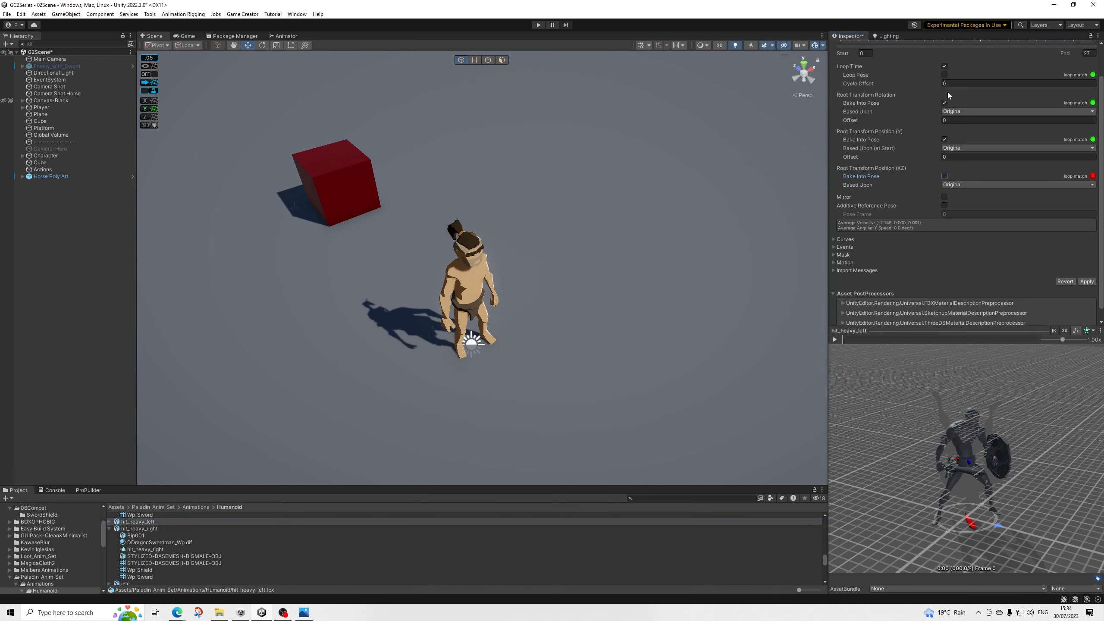
pyautogui.click(944, 66)
pyautogui.click(1086, 282)
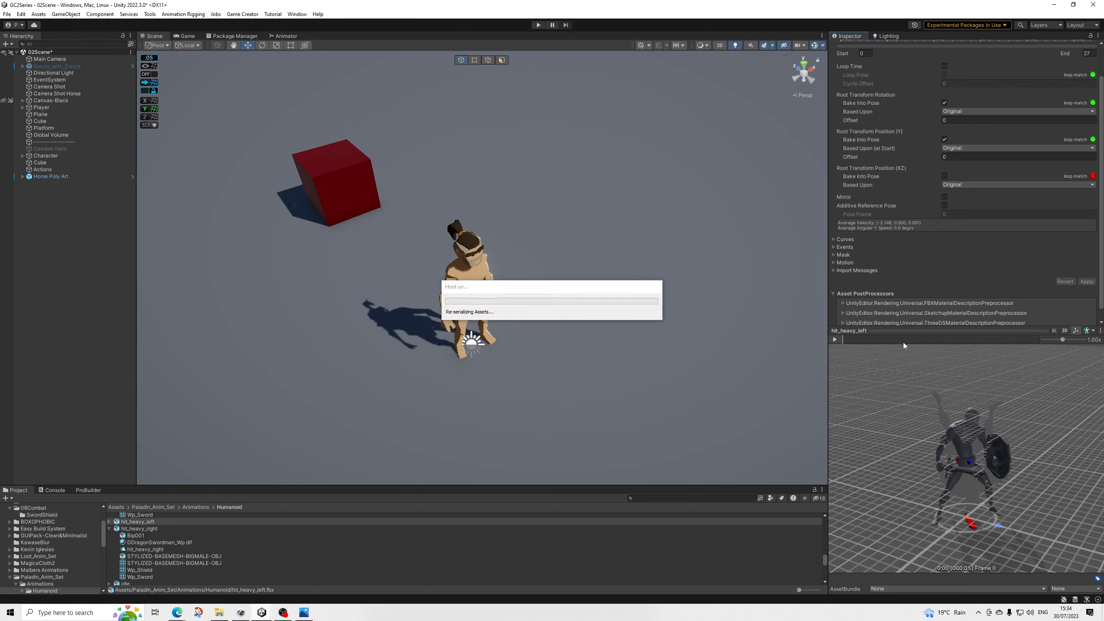
pyautogui.moveTo(839, 344); pyautogui.dragTo(985, 353)
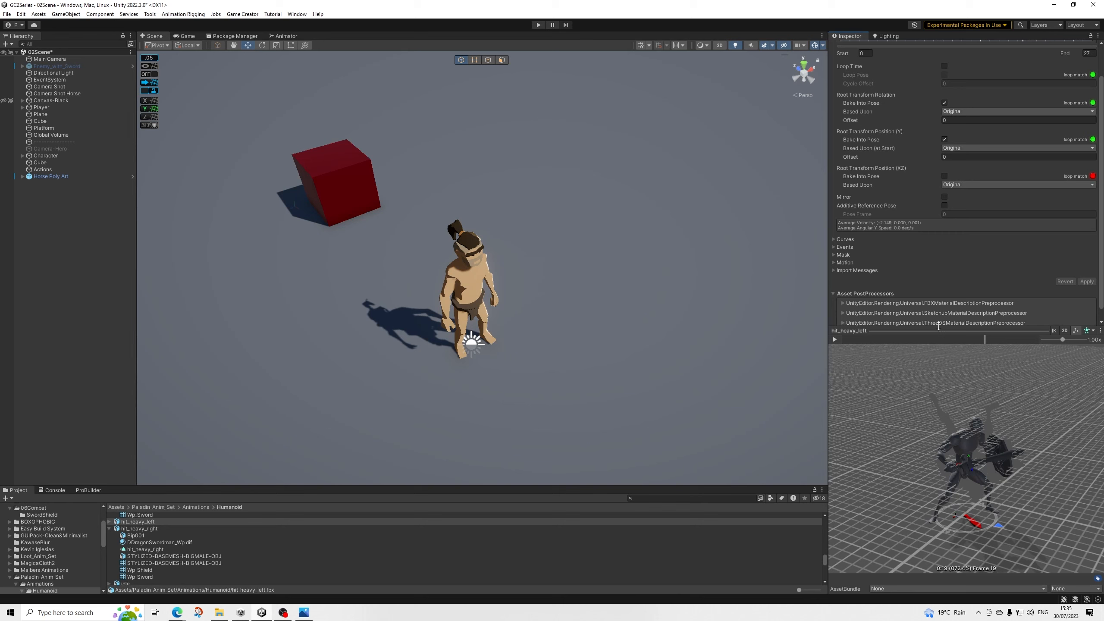
# Step: Preview the hit_heavy_right animation, disable its Loop Time, and apply the import settings
pyautogui.click(147, 527)
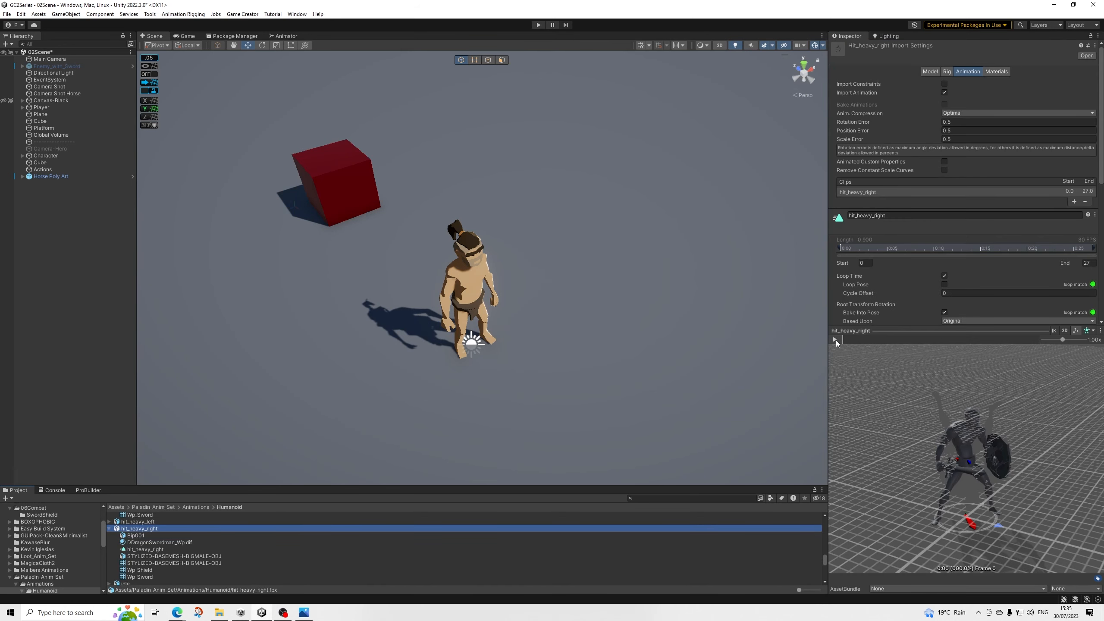
pyautogui.click(834, 339)
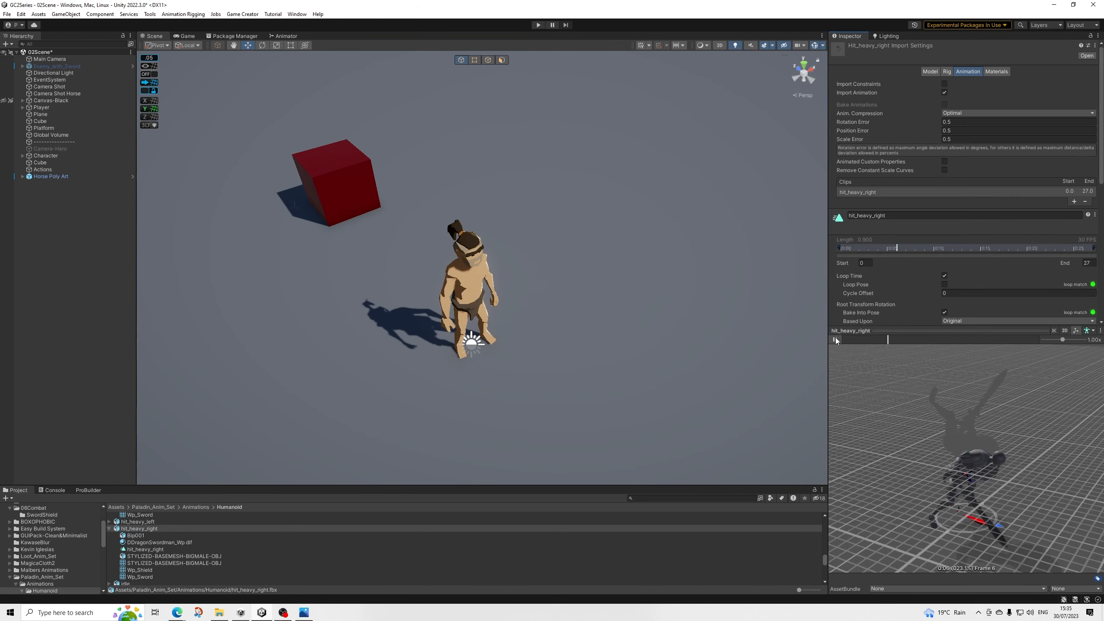
pyautogui.click(945, 275)
pyautogui.scroll(-5, 1075, 240)
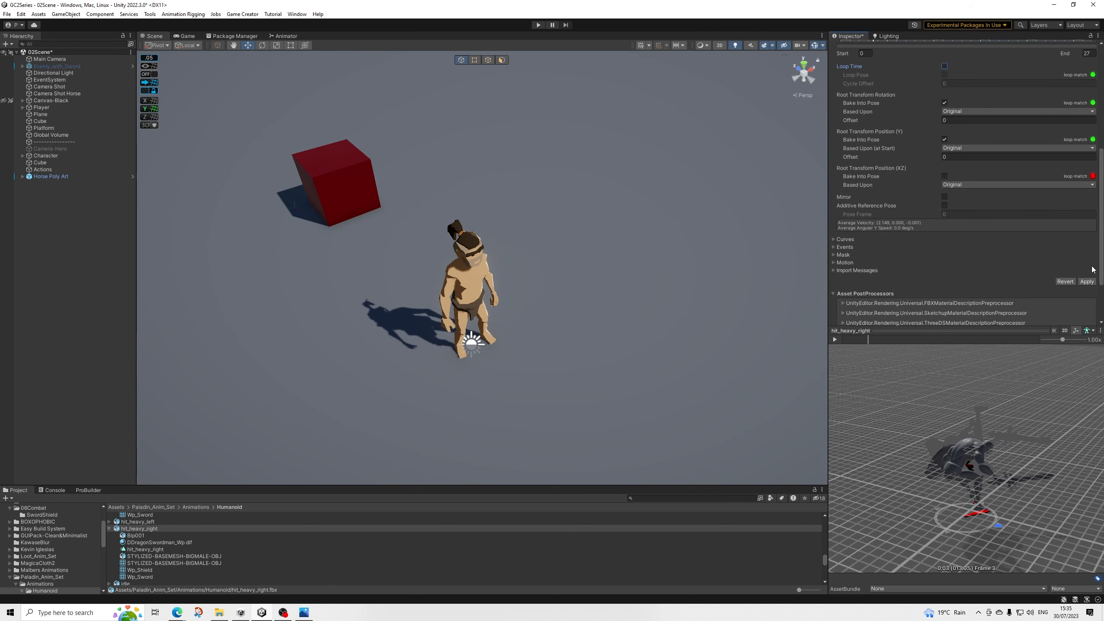
pyautogui.click(1086, 282)
# Step: Return to the SwordShield folder and review the SS-SelfHitReaction and SS-SelfParryReaction assets' directional reactions and clips
pyautogui.scroll(4, 81, 570)
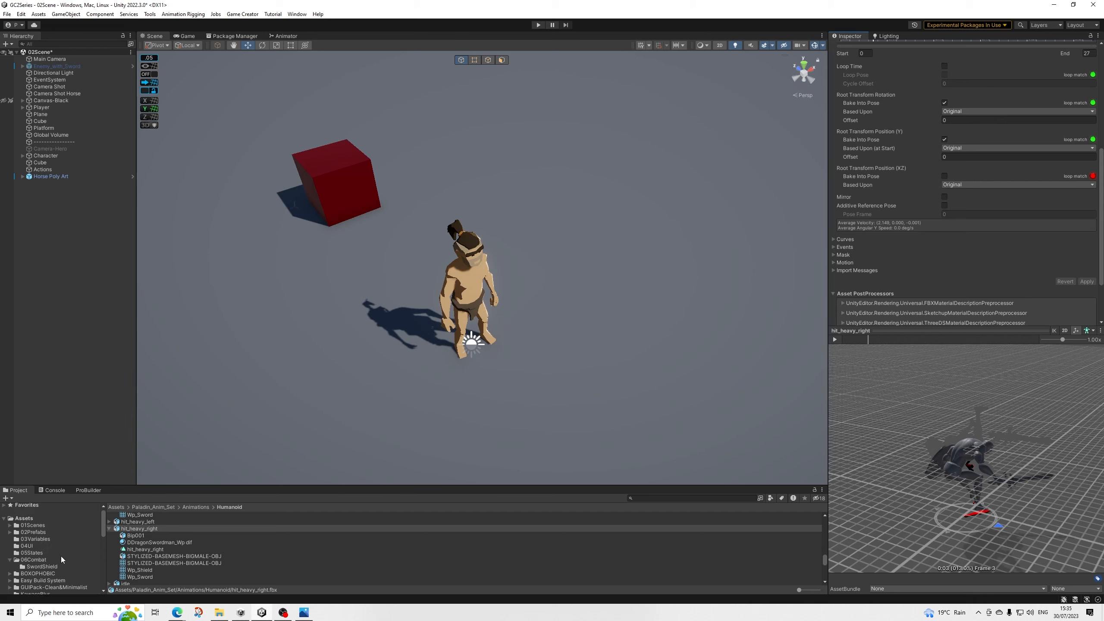
pyautogui.click(40, 567)
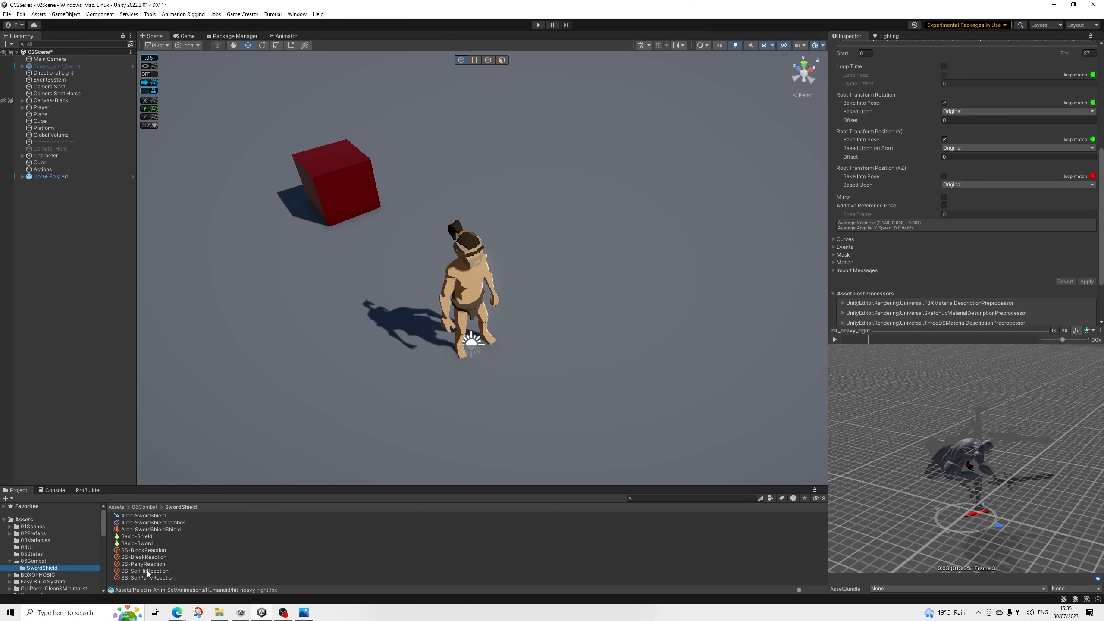
pyautogui.click(146, 570)
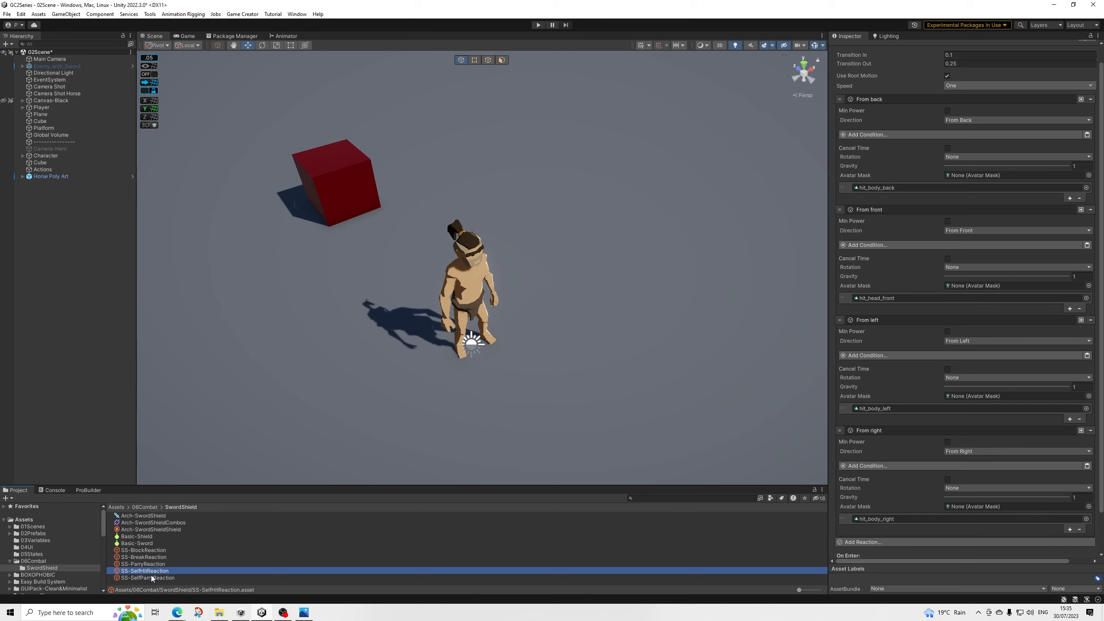
pyautogui.click(152, 576)
pyautogui.click(153, 571)
pyautogui.click(149, 577)
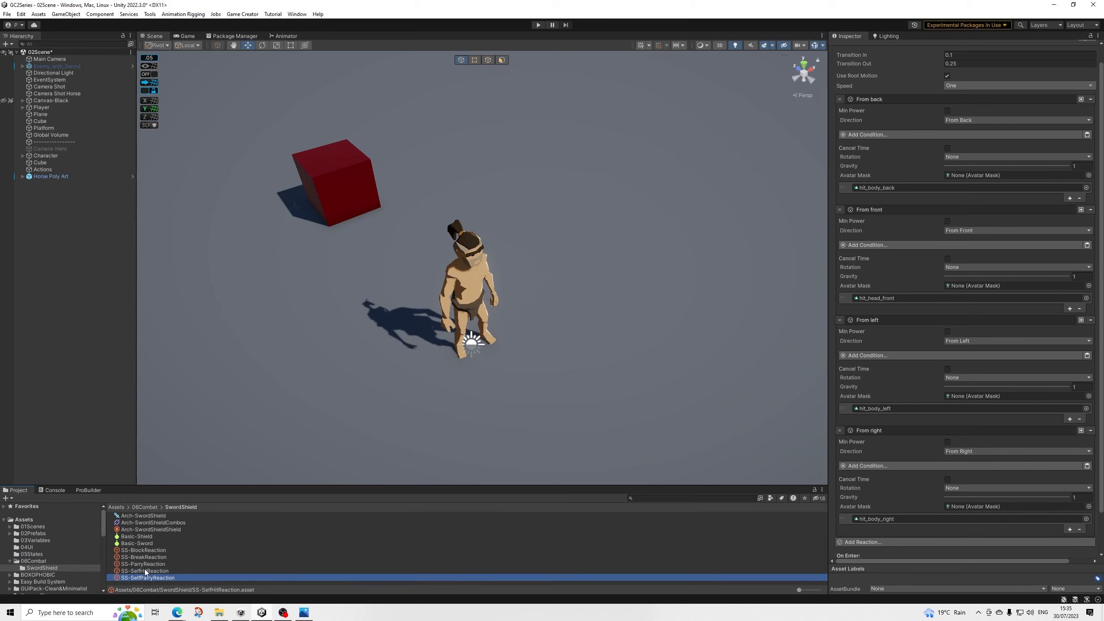
pyautogui.click(145, 570)
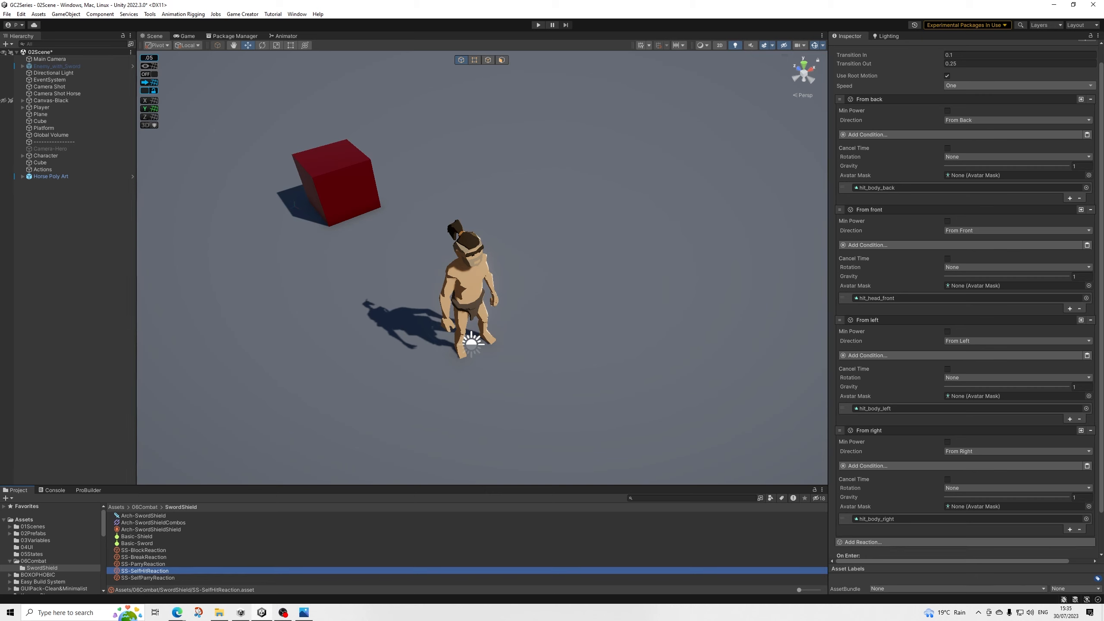
pyautogui.hotkey('alt', 'Tab')
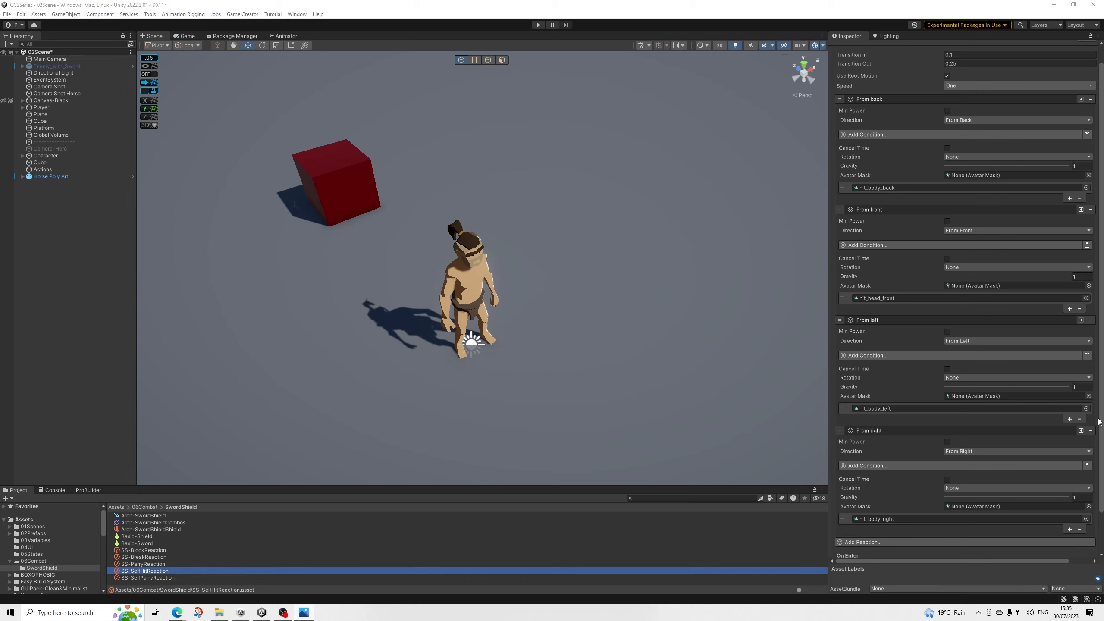
# Step: Add a from-any-direction reaction to SS-BlockReaction and assign it the non-inplace defence animation clip
pyautogui.click(149, 550)
pyautogui.click(895, 118)
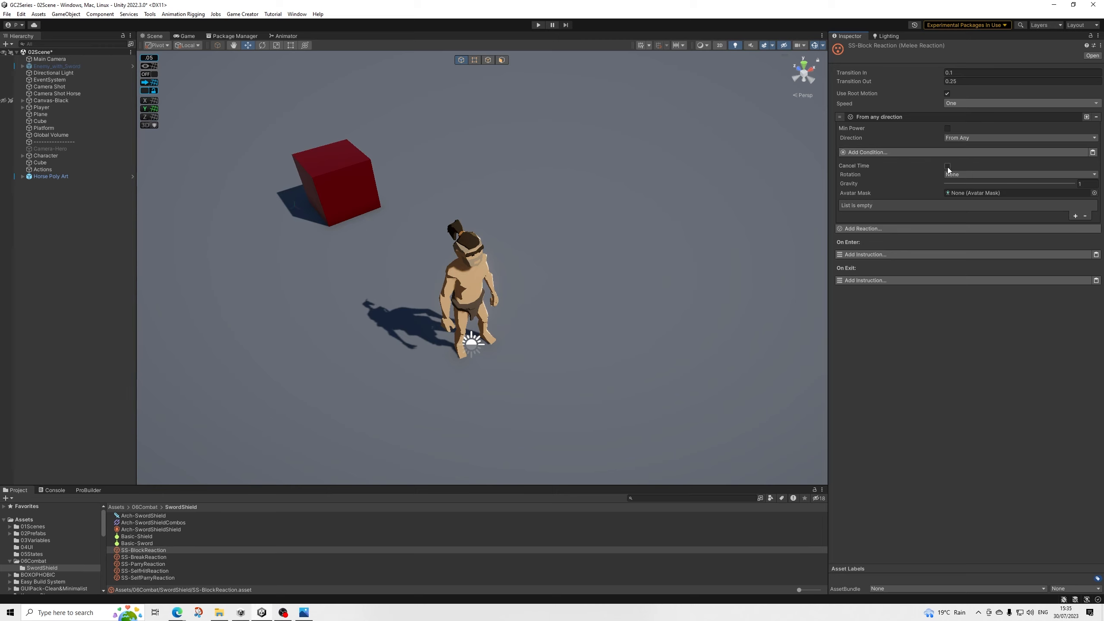
pyautogui.click(1075, 215)
pyautogui.click(1092, 205)
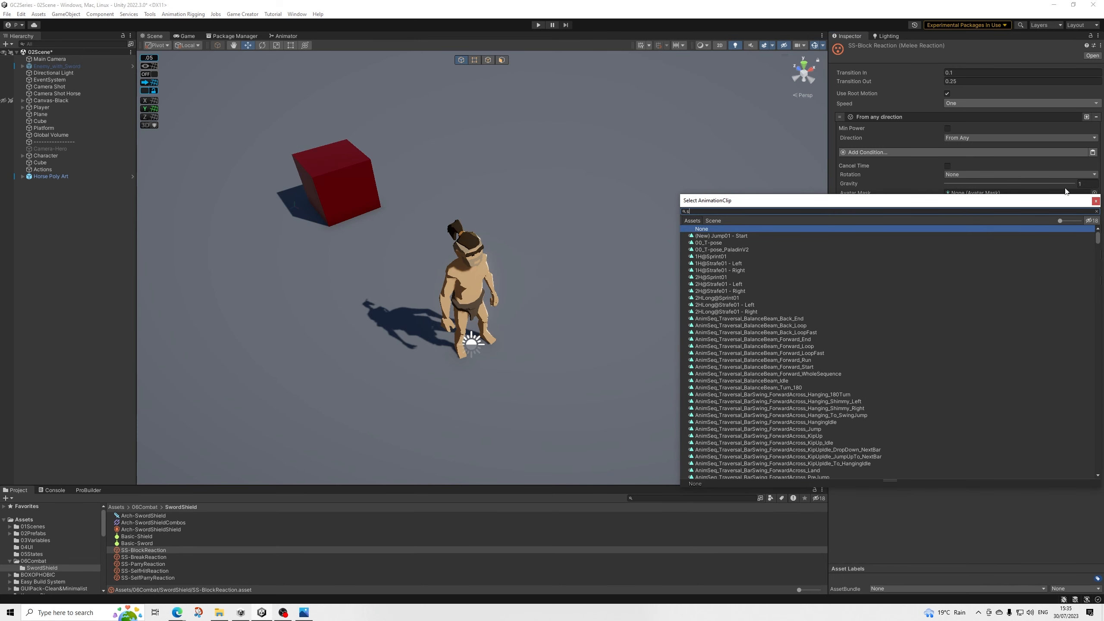
pyautogui.write('defe')
pyautogui.press('Down')
pyautogui.press('Down')
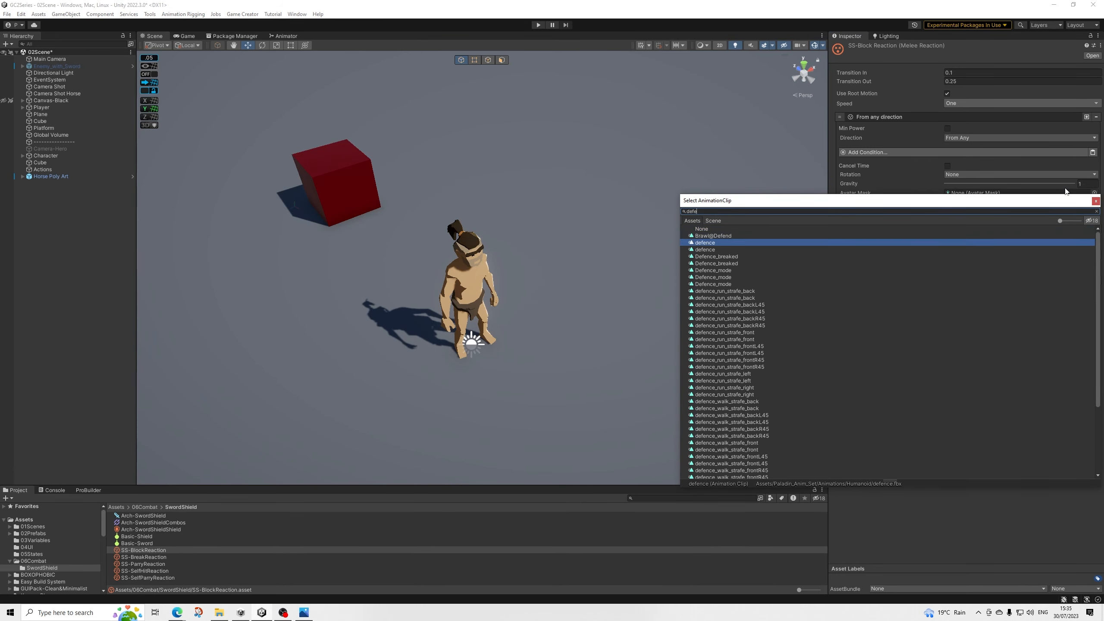
pyautogui.press('Down')
pyautogui.press('Up')
pyautogui.press('Return')
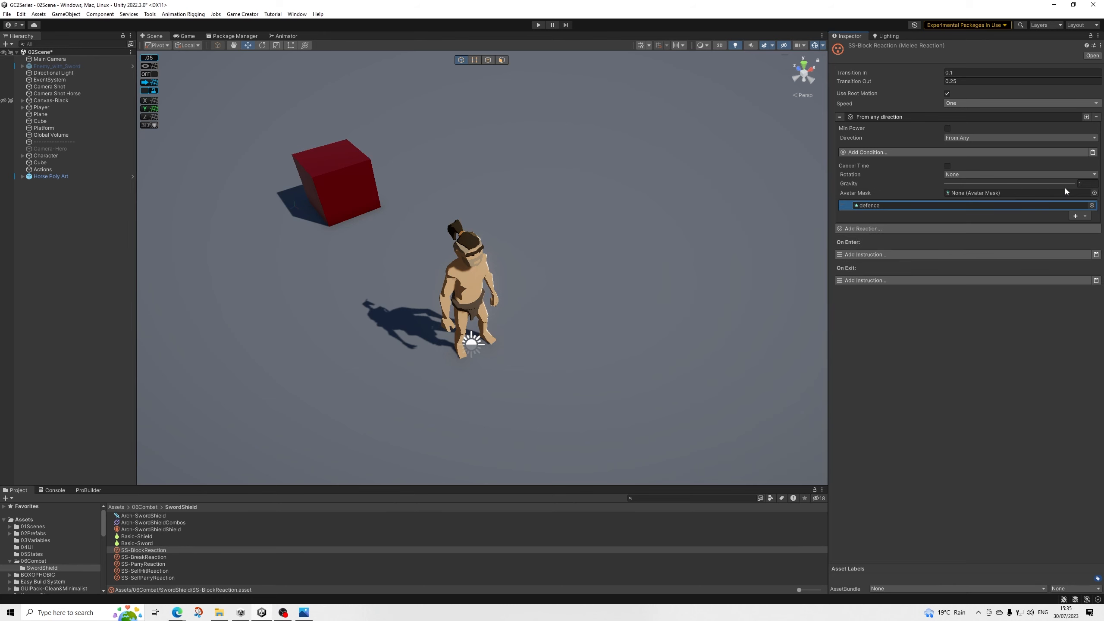
# Step: Locate the defence model file from the block reaction's clip, then play and scrub through its animation preview
pyautogui.click(879, 205)
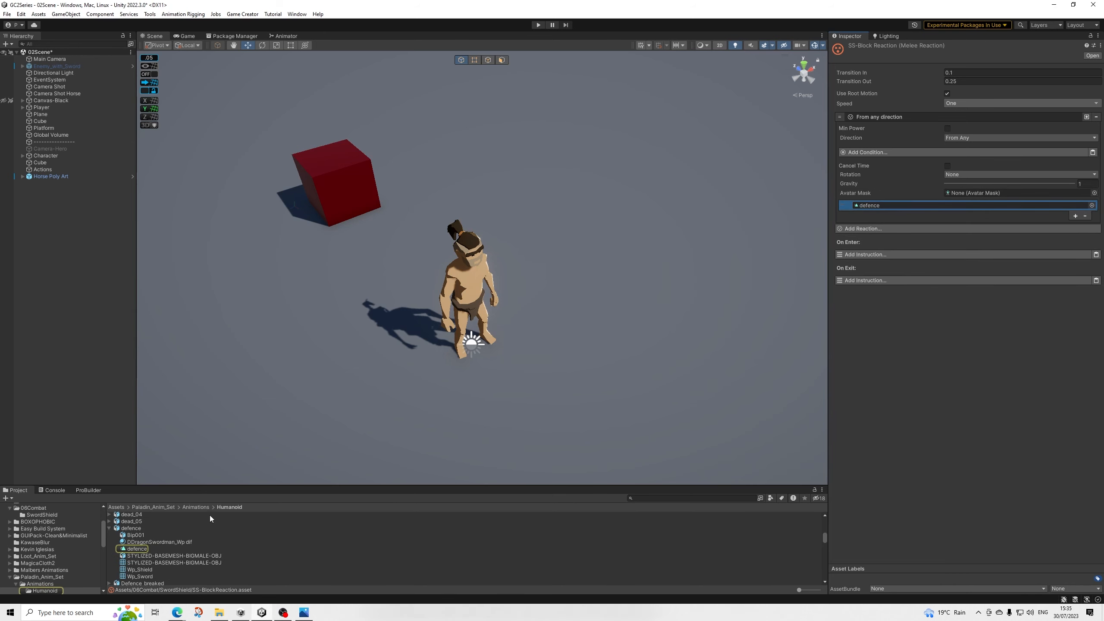
pyautogui.click(136, 528)
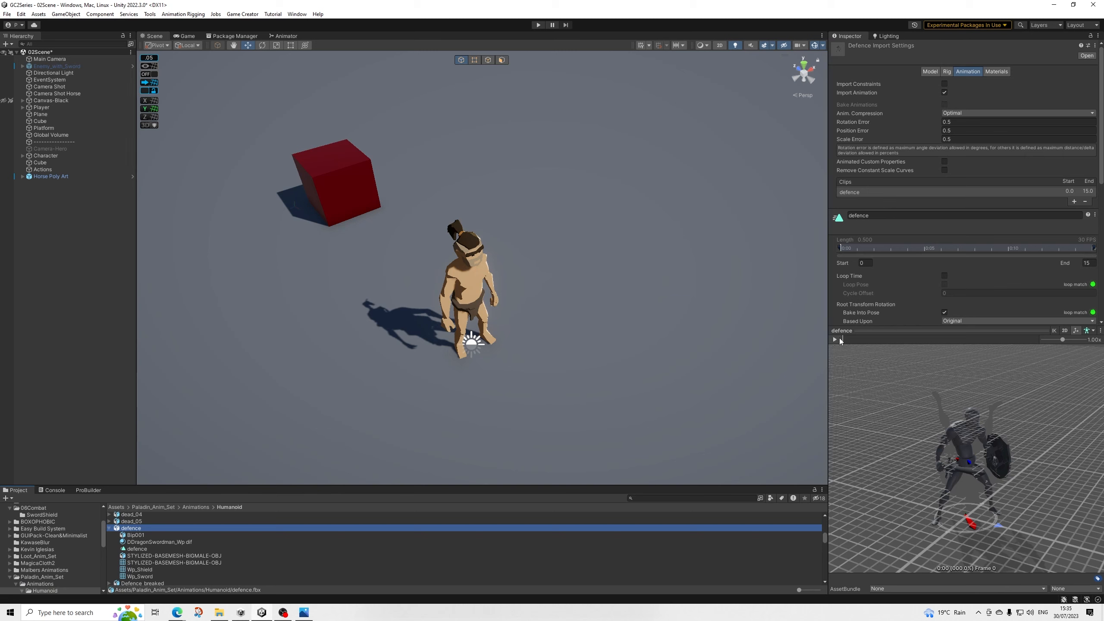
pyautogui.click(835, 340)
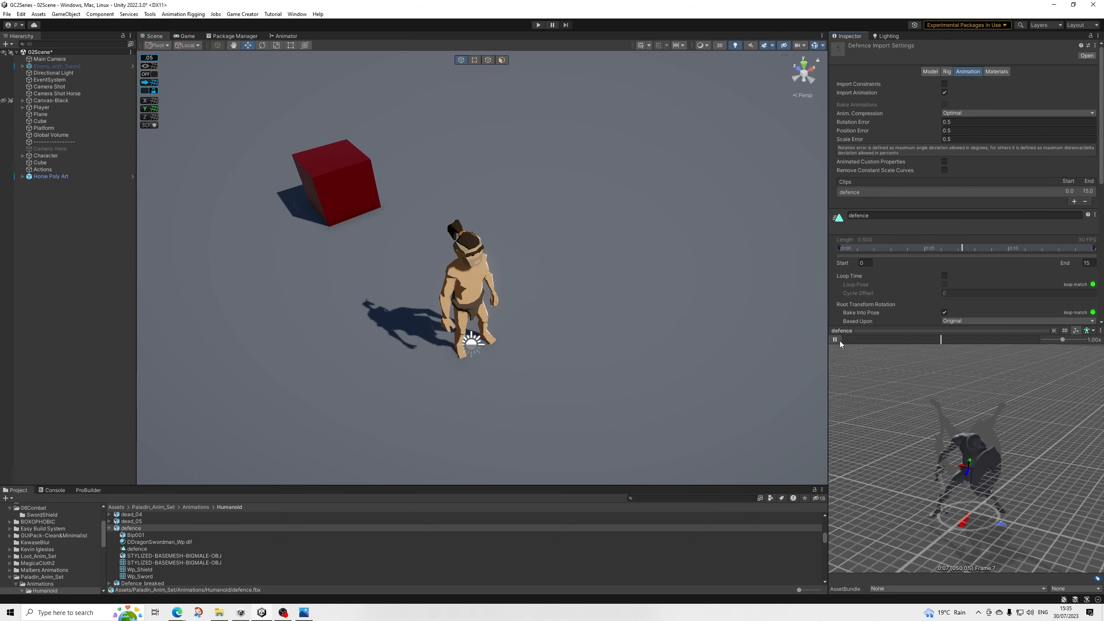
pyautogui.click(893, 341)
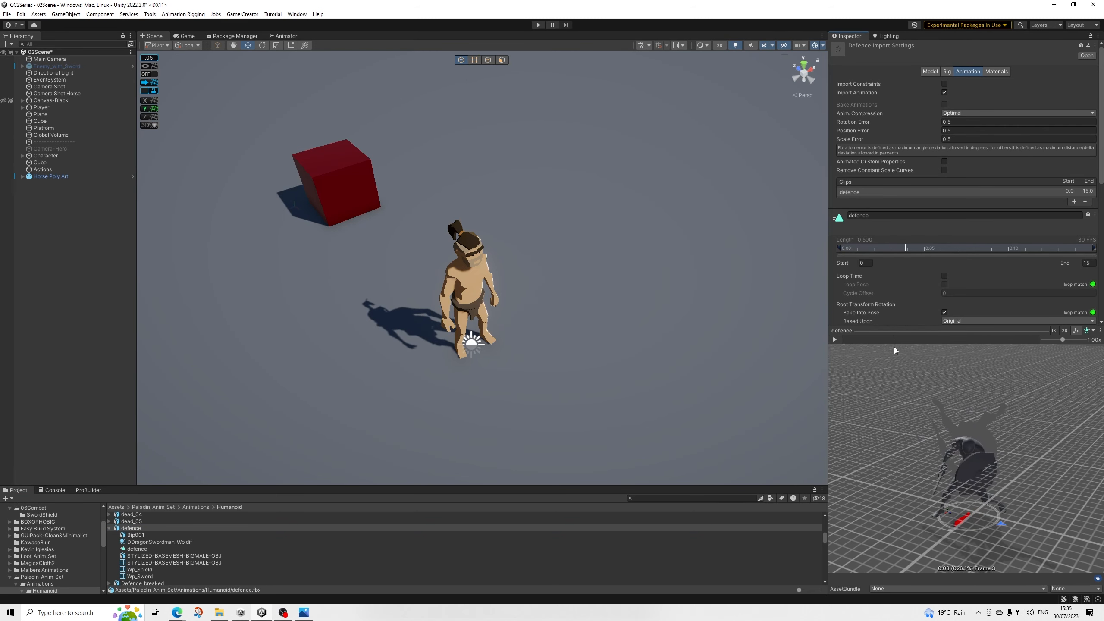
pyautogui.moveTo(893, 347)
pyautogui.mouseDown()
pyautogui.moveTo(936, 357)
pyautogui.moveTo(858, 360)
pyautogui.moveTo(886, 361)
pyautogui.mouseUp()
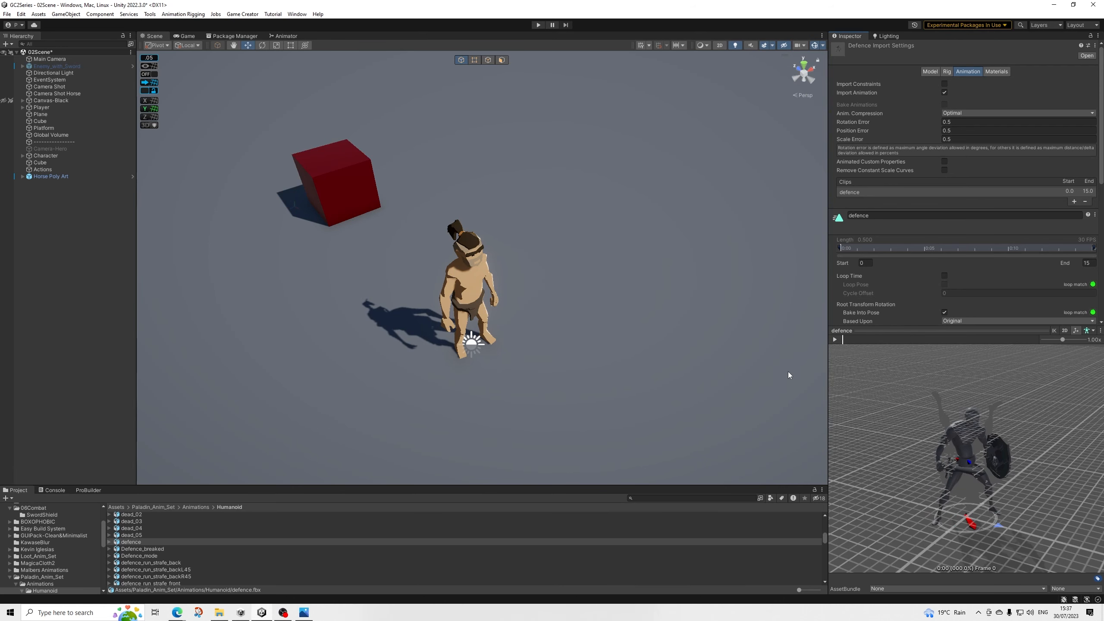
pyautogui.moveTo(789, 372); pyautogui.dragTo(927, 361)
# Step: Reopen SS-BlockReaction in the SwordShield folder and set its Transition In to 0.25
pyautogui.scroll(3, 49, 555)
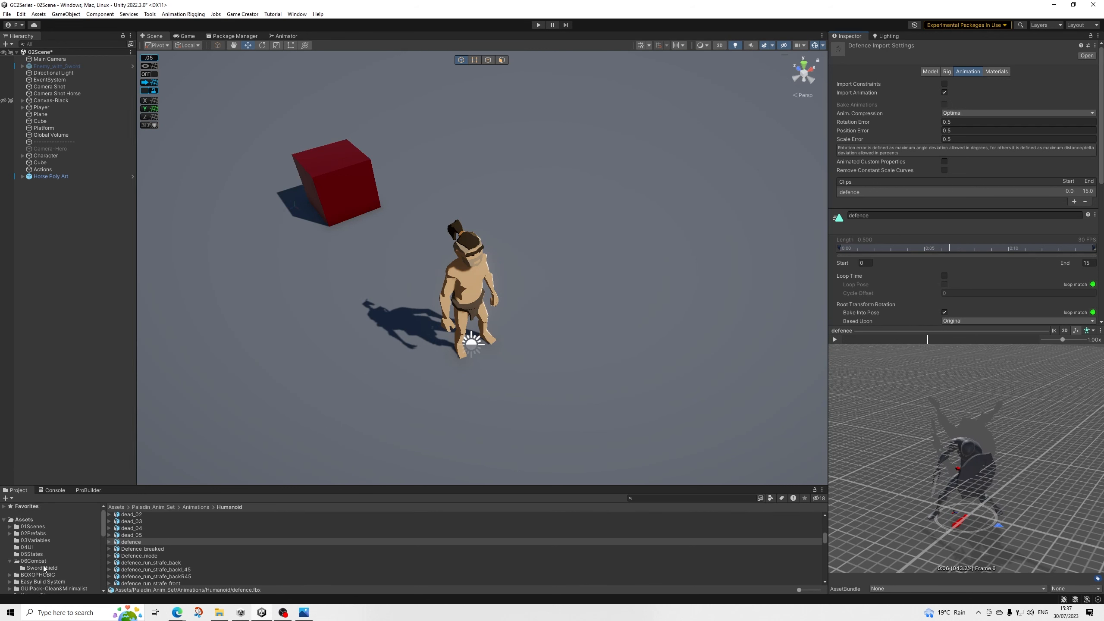
pyautogui.click(43, 568)
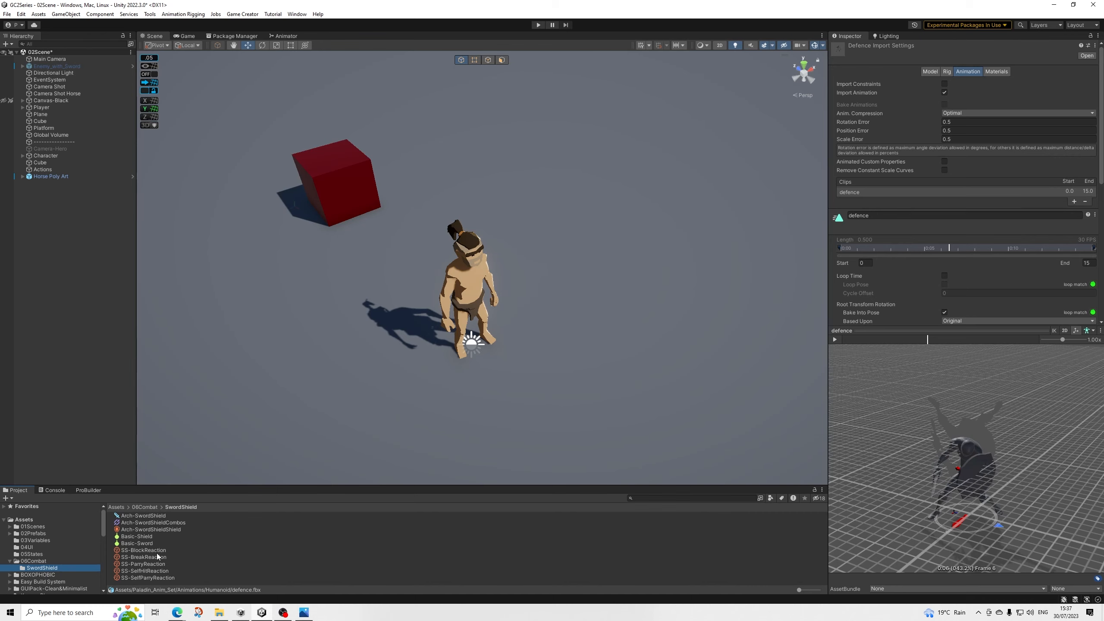
pyautogui.click(183, 549)
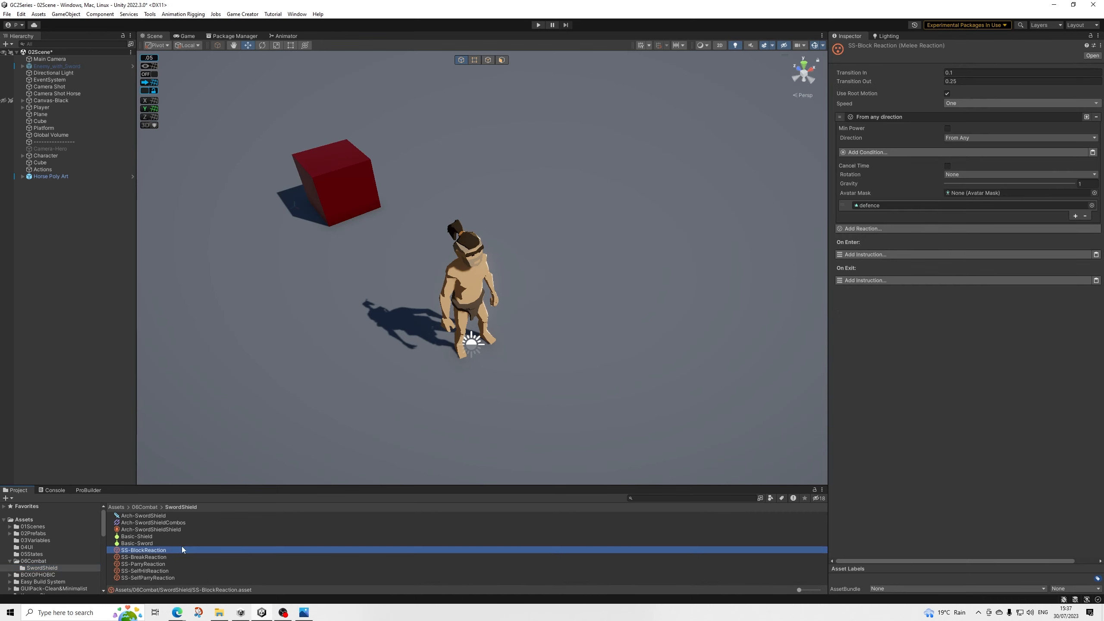
pyautogui.click(968, 72)
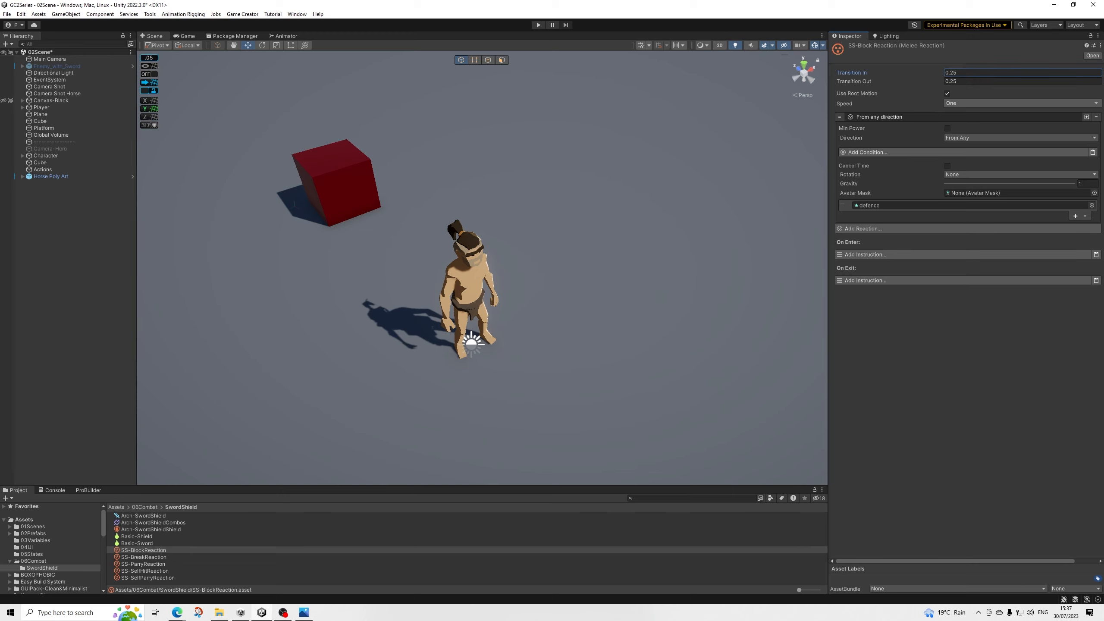
pyautogui.hotkey('alt', 'Tab')
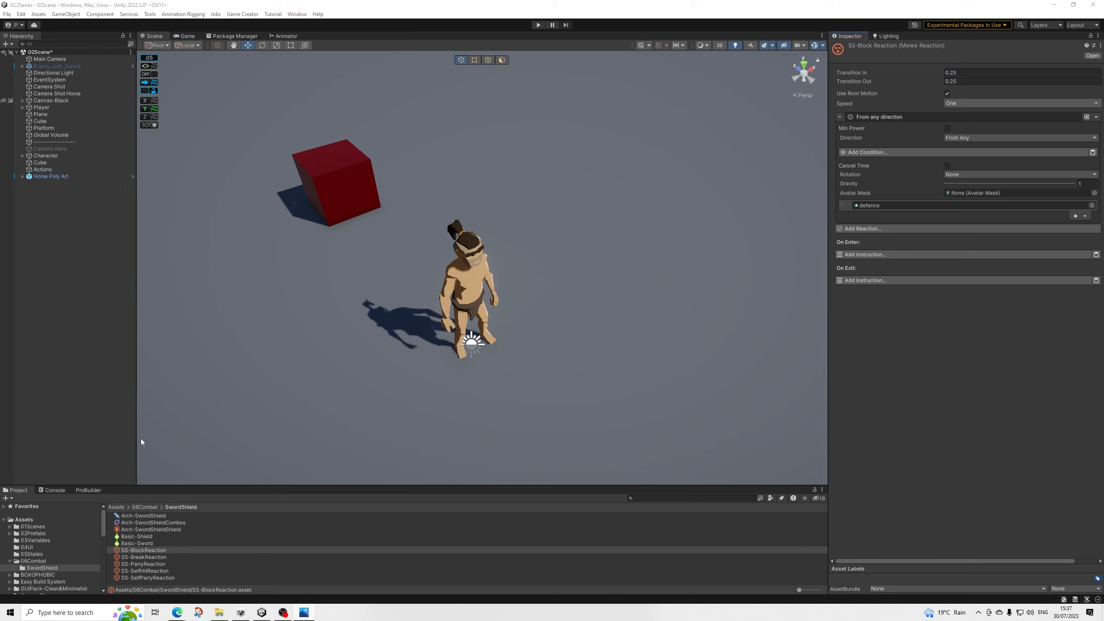
# Step: Add a from-any-direction reaction to SS-BreakReaction and assign it the non-inplace Defence_breaked animation clip
pyautogui.click(149, 558)
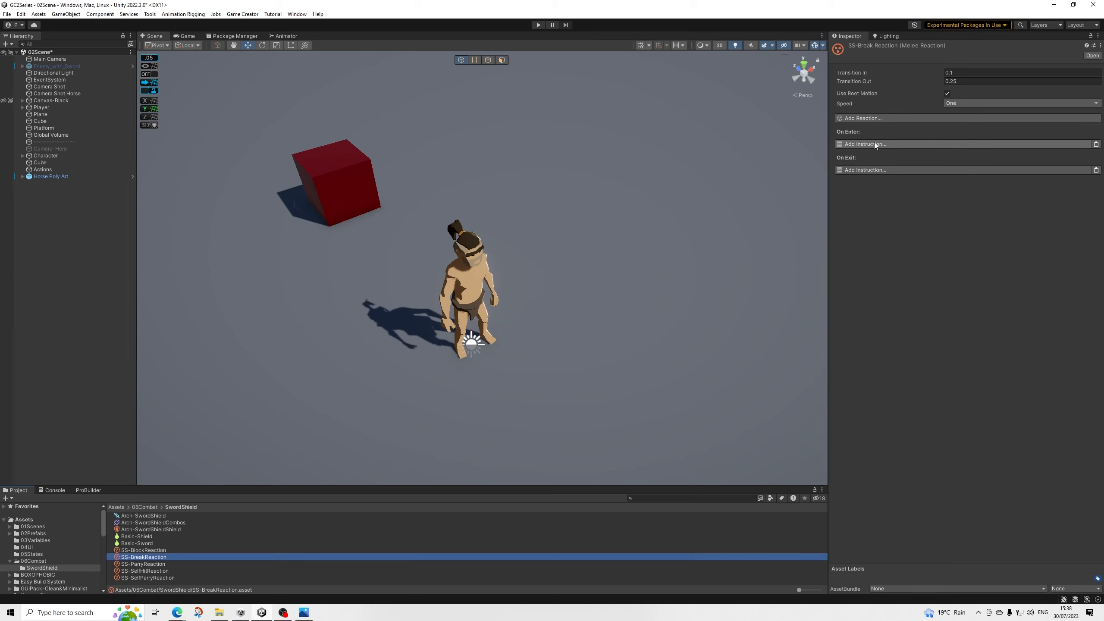
pyautogui.click(886, 118)
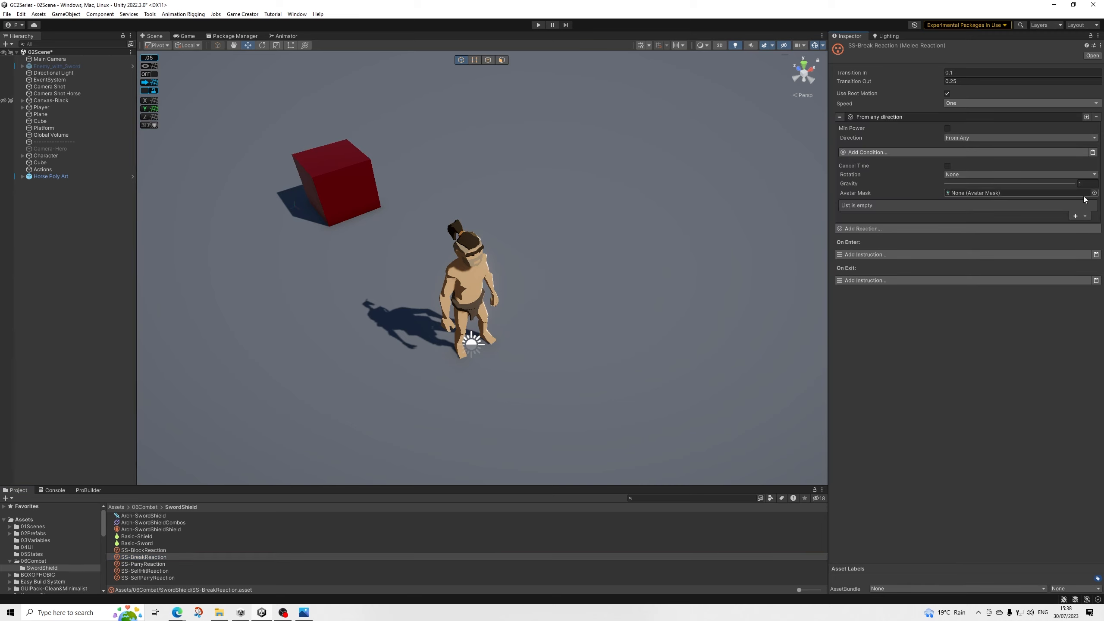
pyautogui.click(1075, 215)
pyautogui.click(1092, 207)
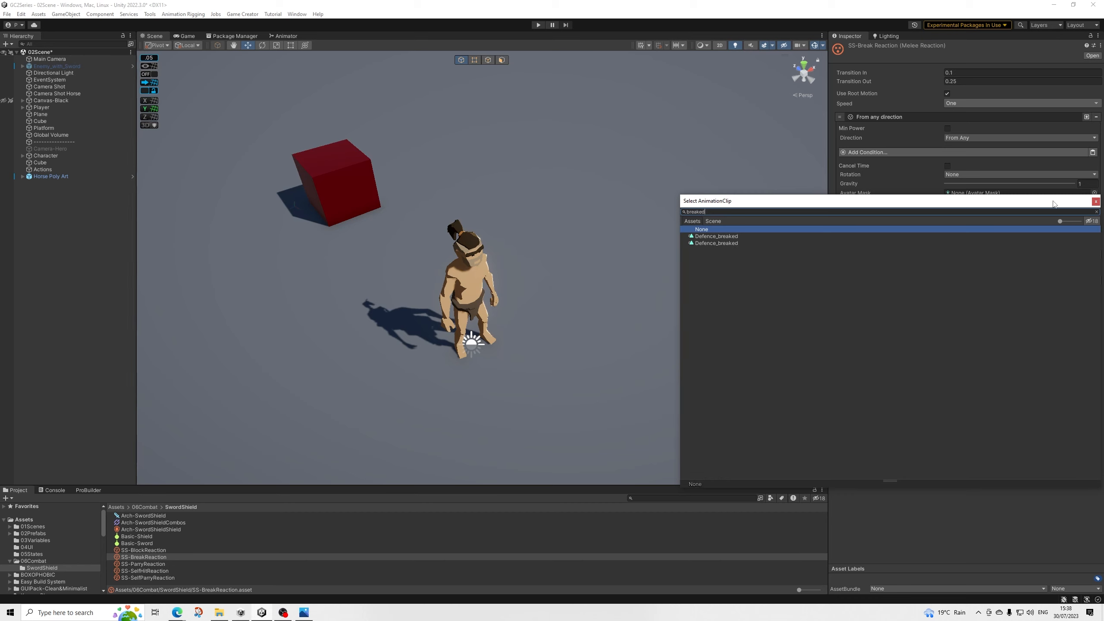
pyautogui.press('Down')
pyautogui.press('Down')
pyautogui.press('Up')
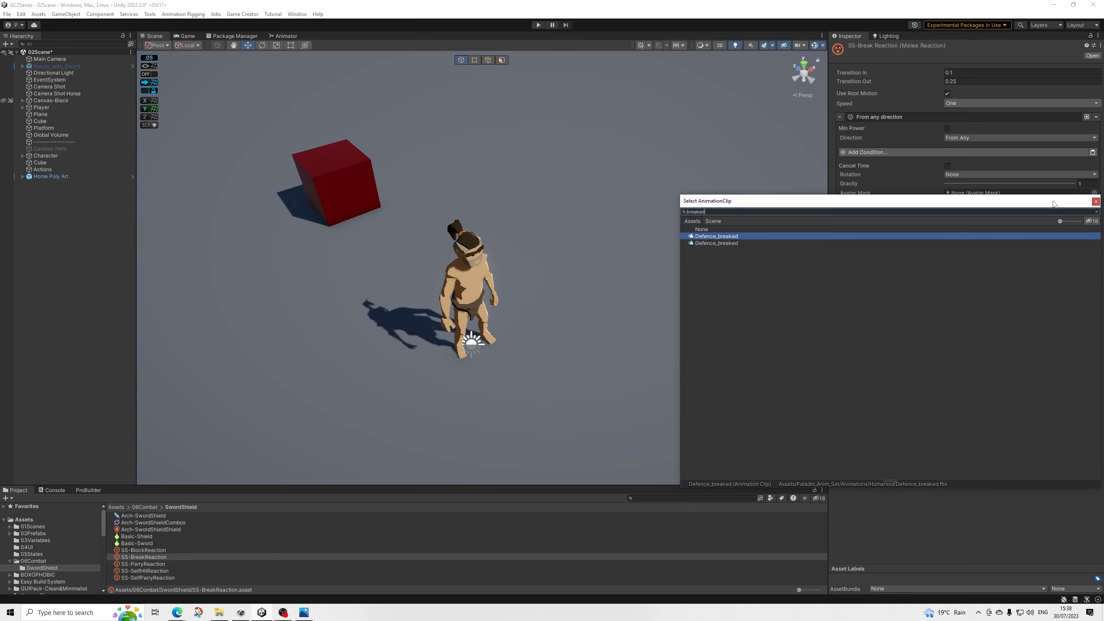
pyautogui.press('Return')
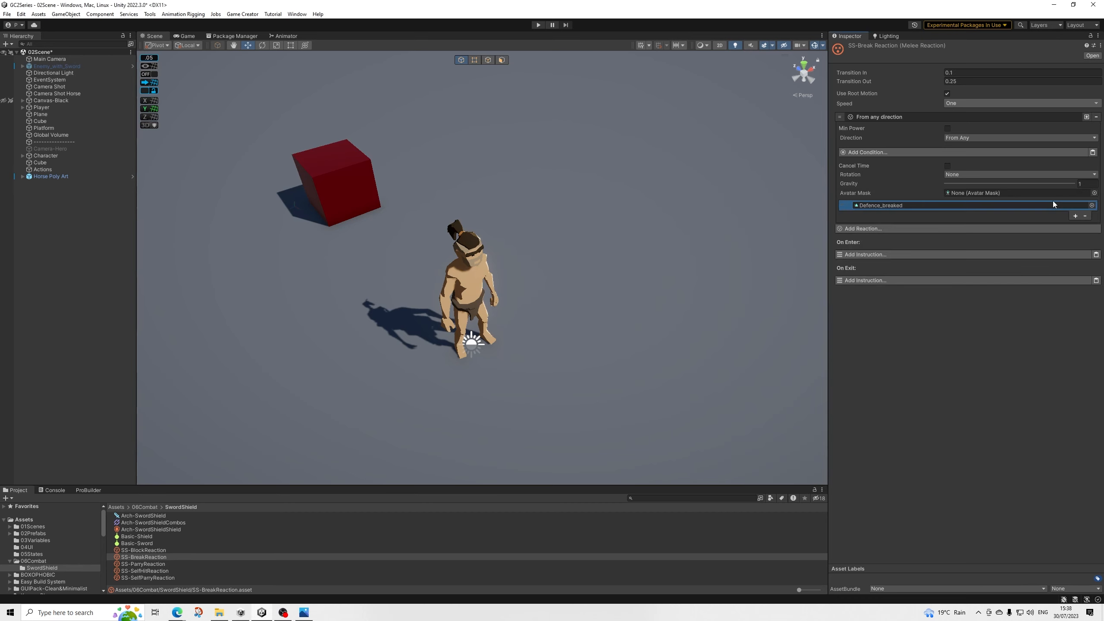
# Step: Add a from-any-direction reaction to SS-ParryReaction with the non-inplace Attack_Shield03 clip, and locate that clip in the project
pyautogui.click(144, 563)
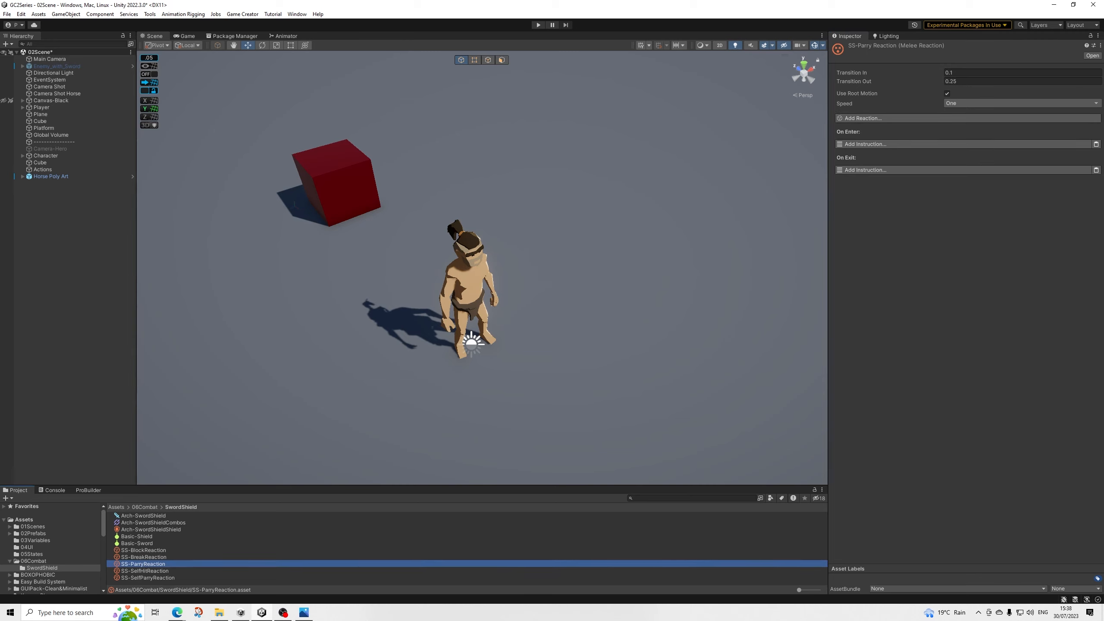
pyautogui.hotkey('alt', 'Tab')
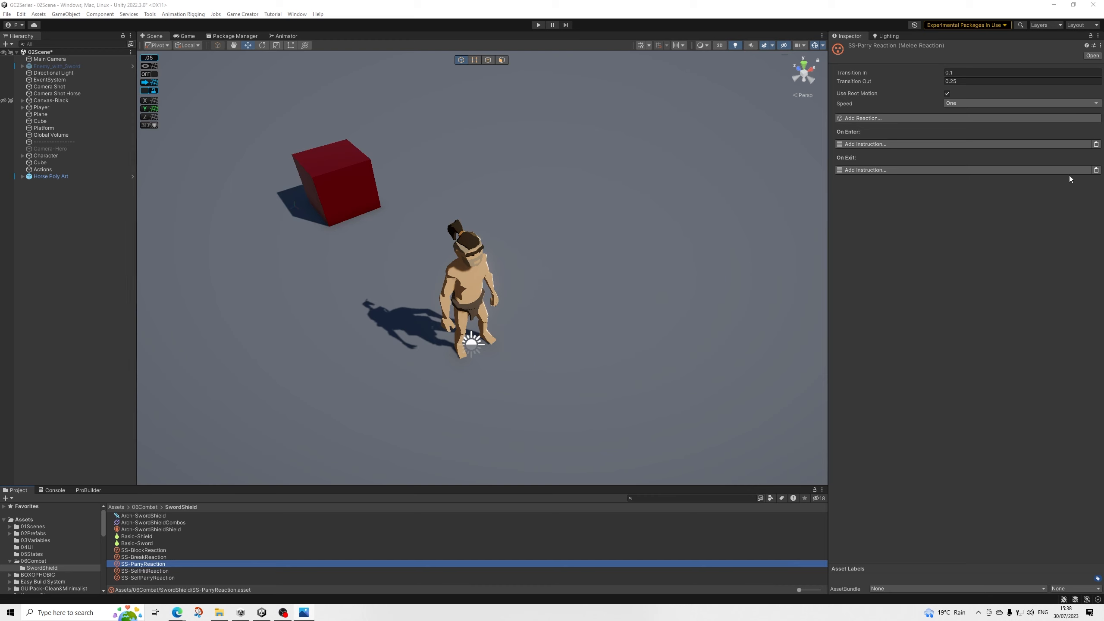
pyautogui.click(1038, 120)
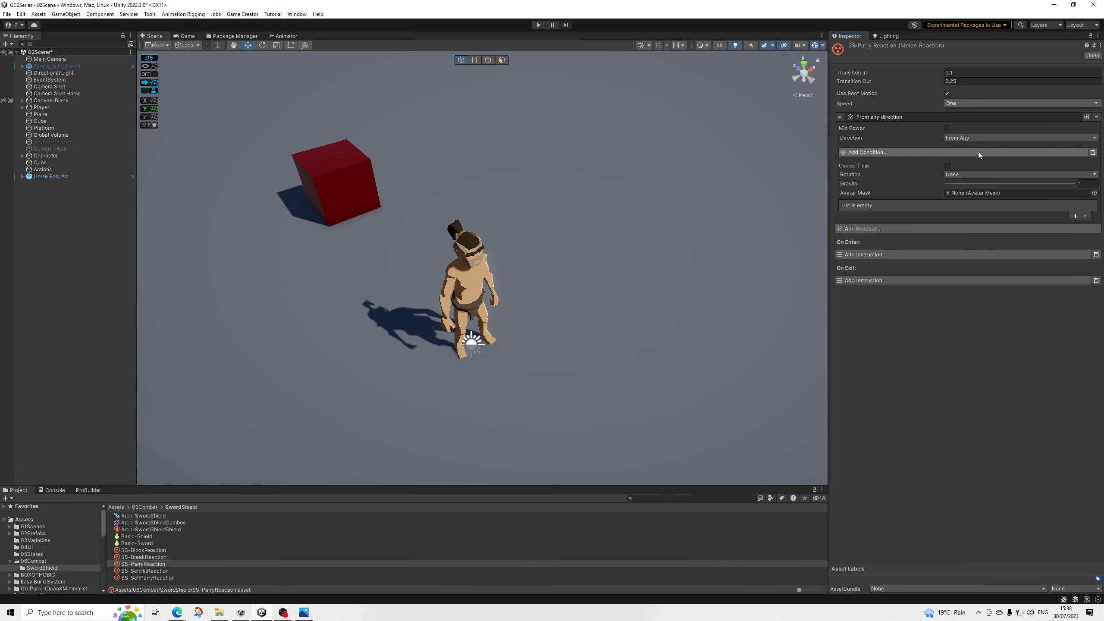
pyautogui.click(1075, 216)
pyautogui.click(1091, 207)
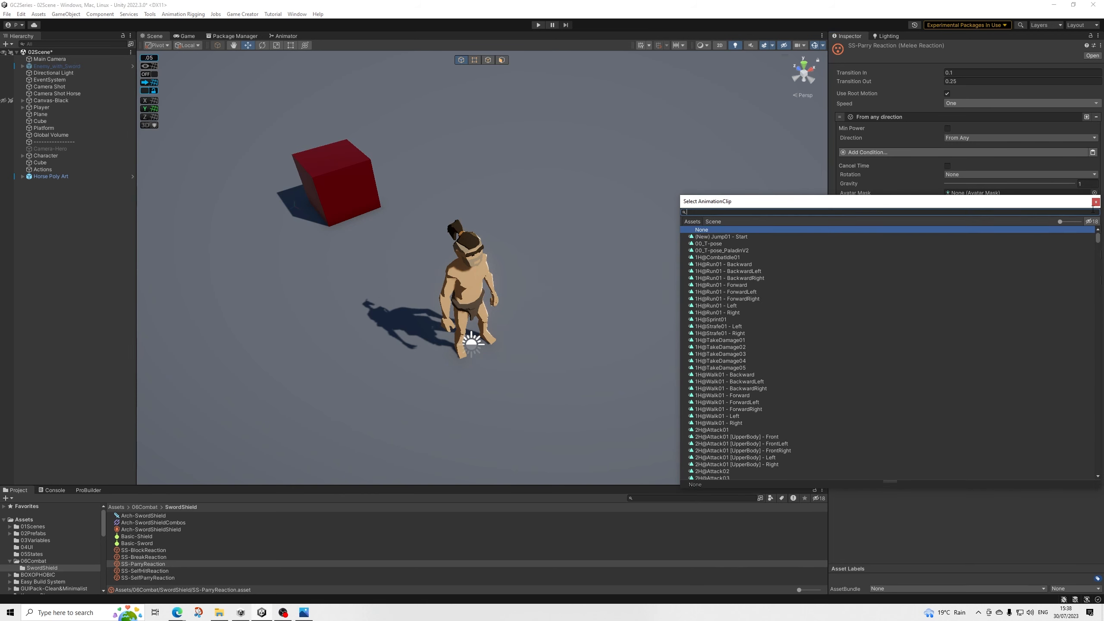
pyautogui.write('shield')
pyautogui.press('Down')
pyautogui.press('Down')
pyautogui.press('Down')
pyautogui.press('Down')
pyautogui.press('Down')
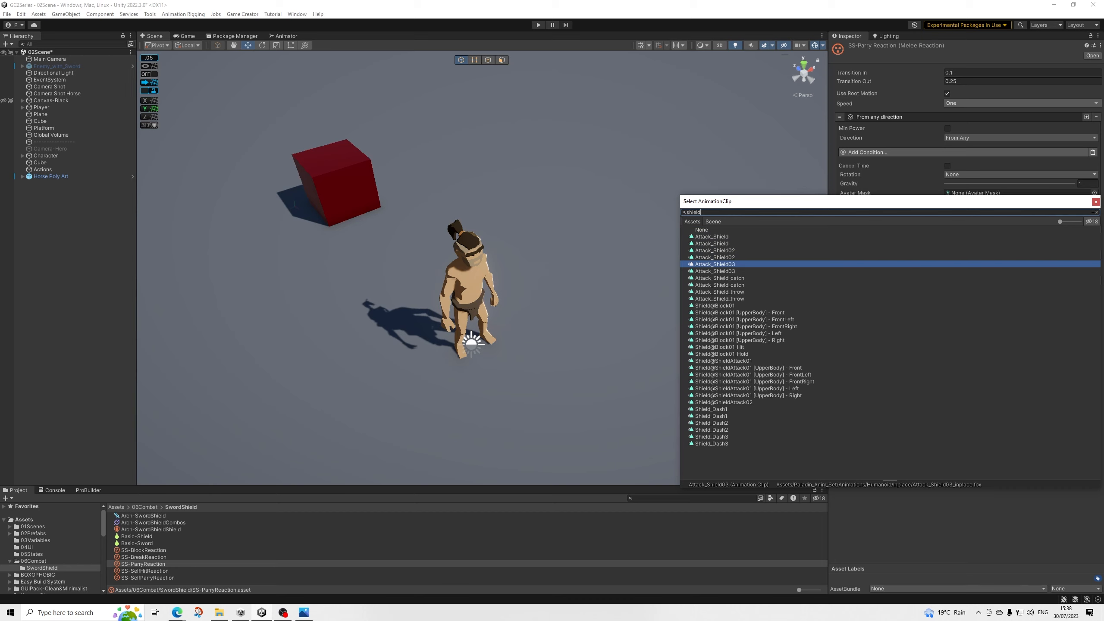
pyautogui.press('Down')
pyautogui.press('Return')
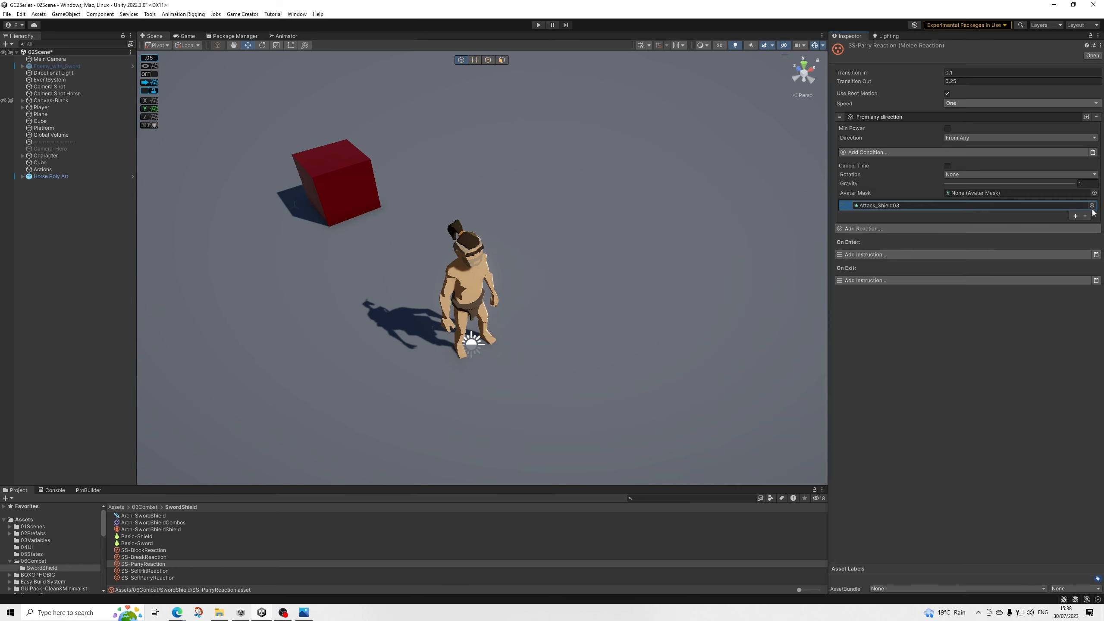
pyautogui.click(893, 205)
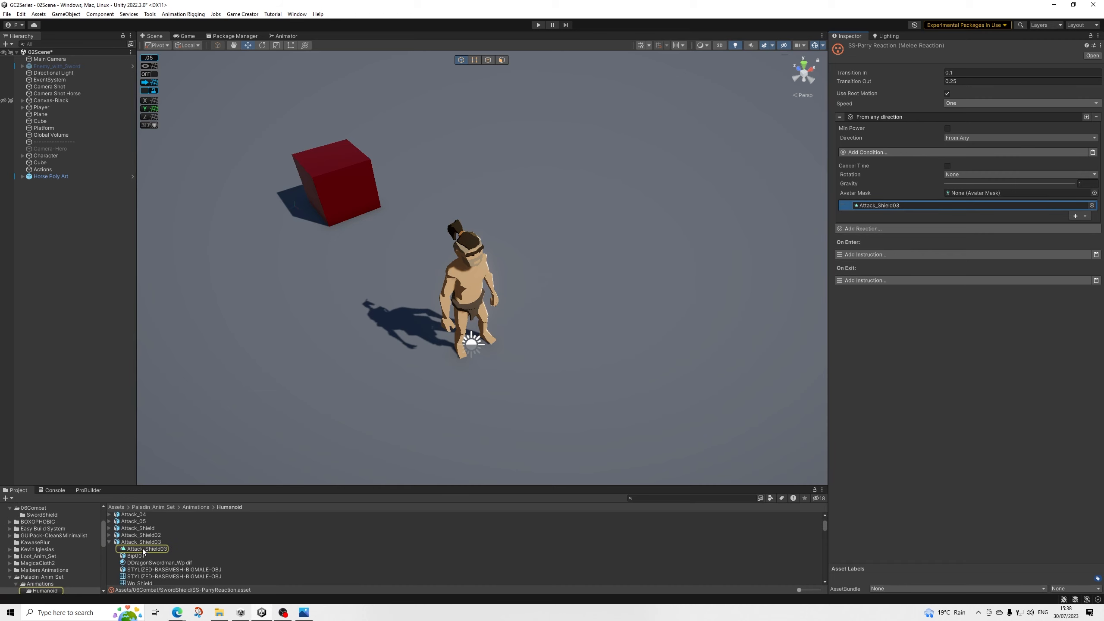
# Step: Open the Attack_Shield03 model's animation import settings, examine its root transform options, and scrub through the whole clip in the preview
pyautogui.click(157, 542)
pyautogui.moveTo(847, 341); pyautogui.dragTo(904, 346)
pyautogui.moveTo(1006, 430); pyautogui.dragTo(888, 392)
pyautogui.moveTo(881, 344); pyautogui.dragTo(905, 359)
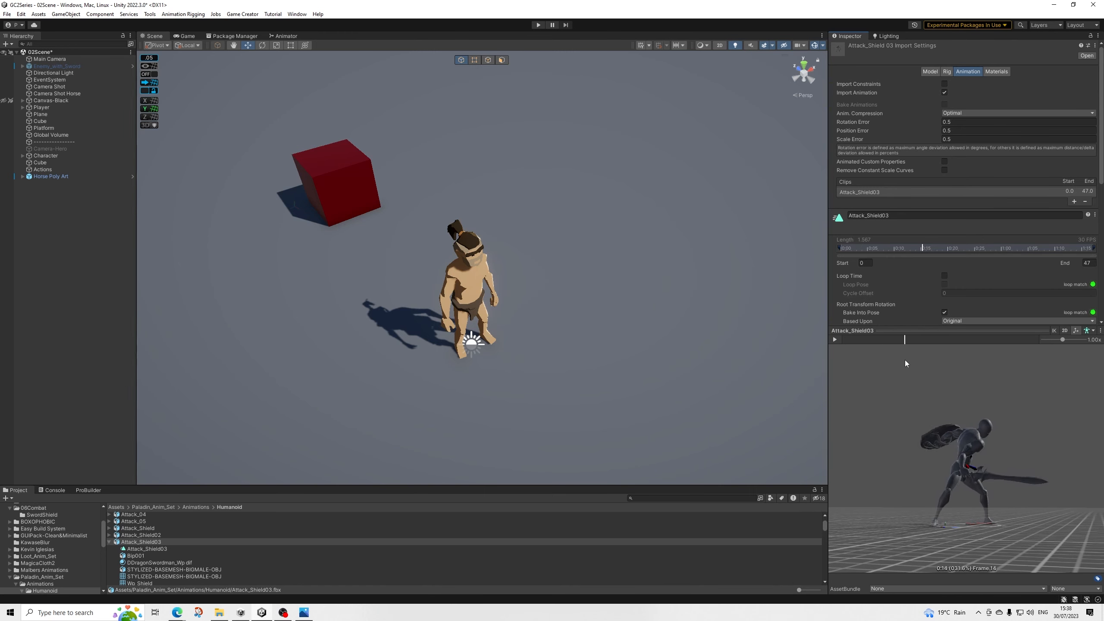
pyautogui.scroll(-2, 945, 300)
pyautogui.scroll(-5, 943, 296)
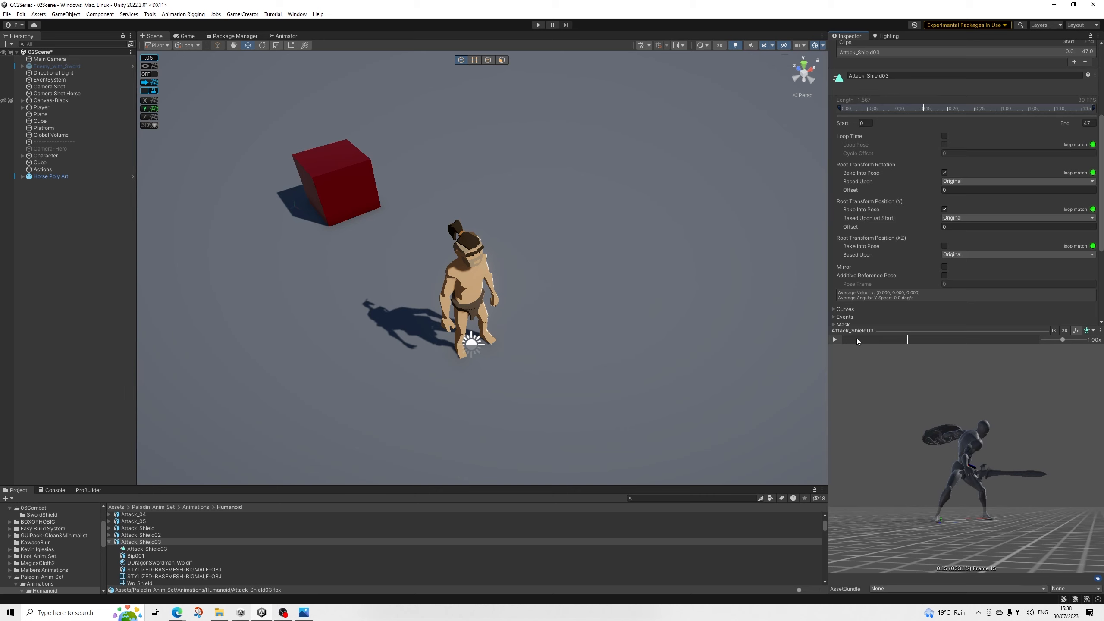
pyautogui.moveTo(854, 339); pyautogui.dragTo(1039, 356)
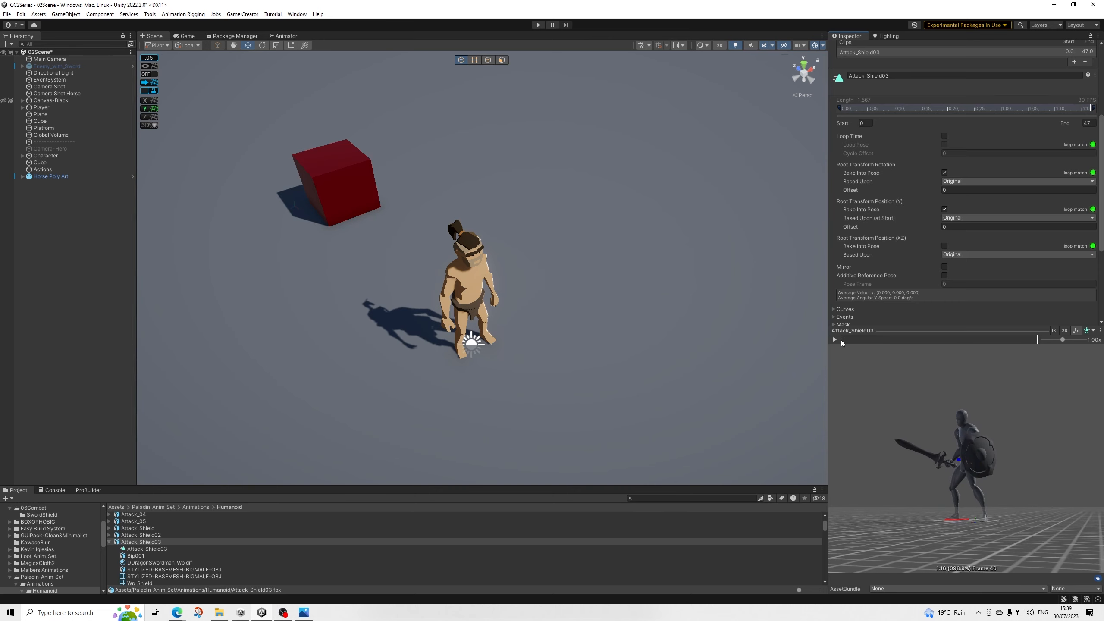
pyautogui.moveTo(839, 340); pyautogui.dragTo(1017, 344)
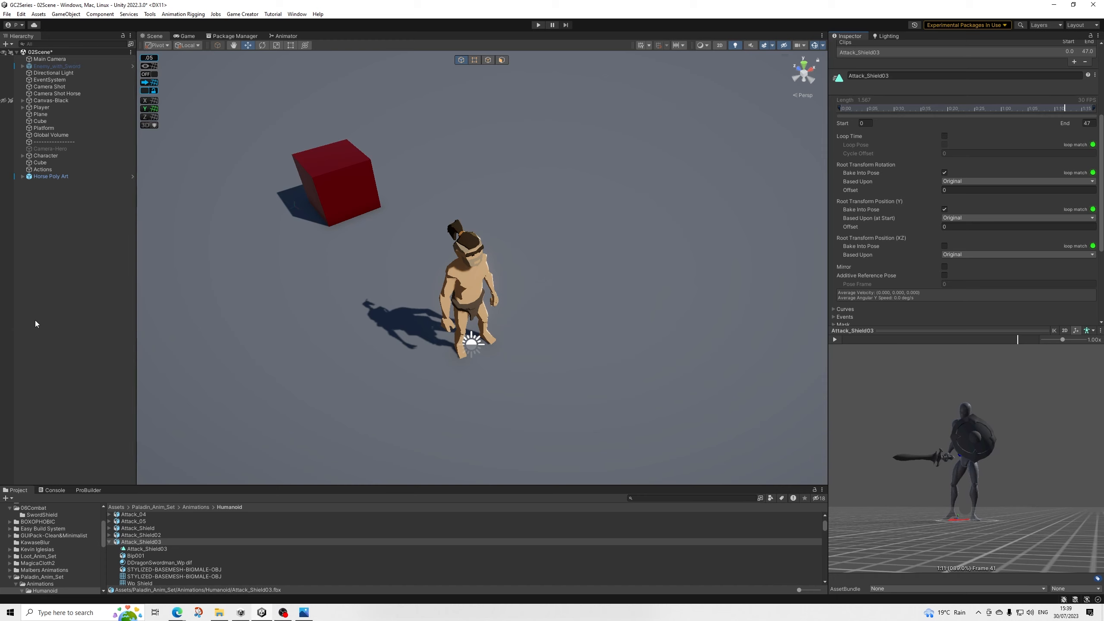
# Step: Return to the SwordShield folder and review the block, break, parry, self-hit and self-parry reaction assets one after another
pyautogui.scroll(2, 60, 537)
pyautogui.click(61, 540)
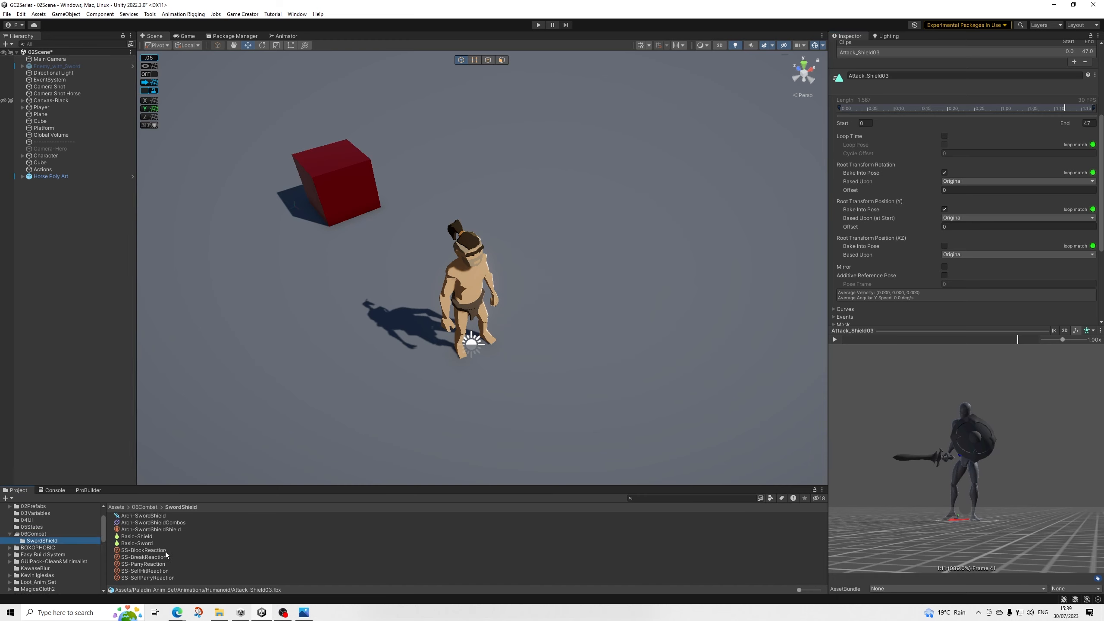
pyautogui.click(150, 551)
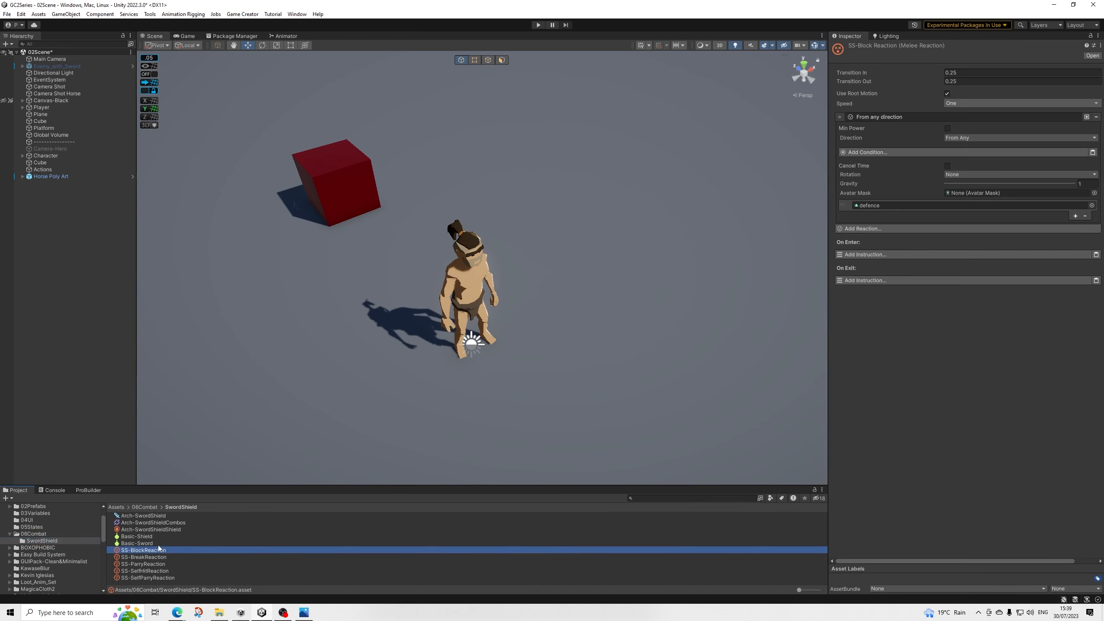
pyautogui.press('Down')
pyautogui.press('Down')
pyautogui.press('Down')
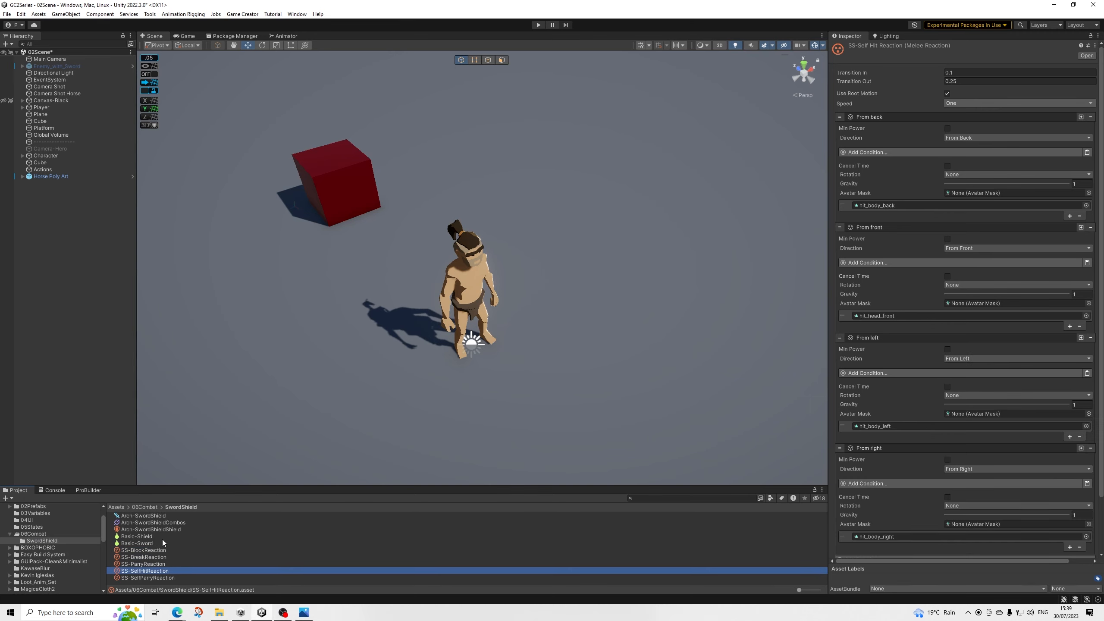
pyautogui.press('Up')
pyautogui.press('Up')
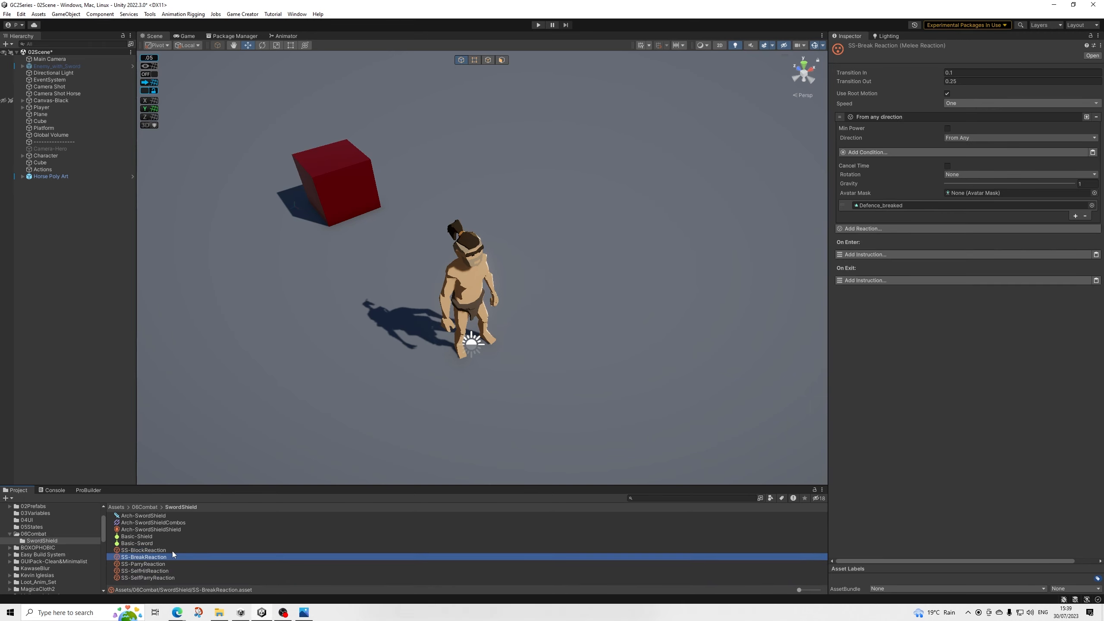
pyautogui.press('Up')
pyautogui.press('Down')
pyautogui.press('Down')
pyautogui.press('Down')
pyautogui.press('Down')
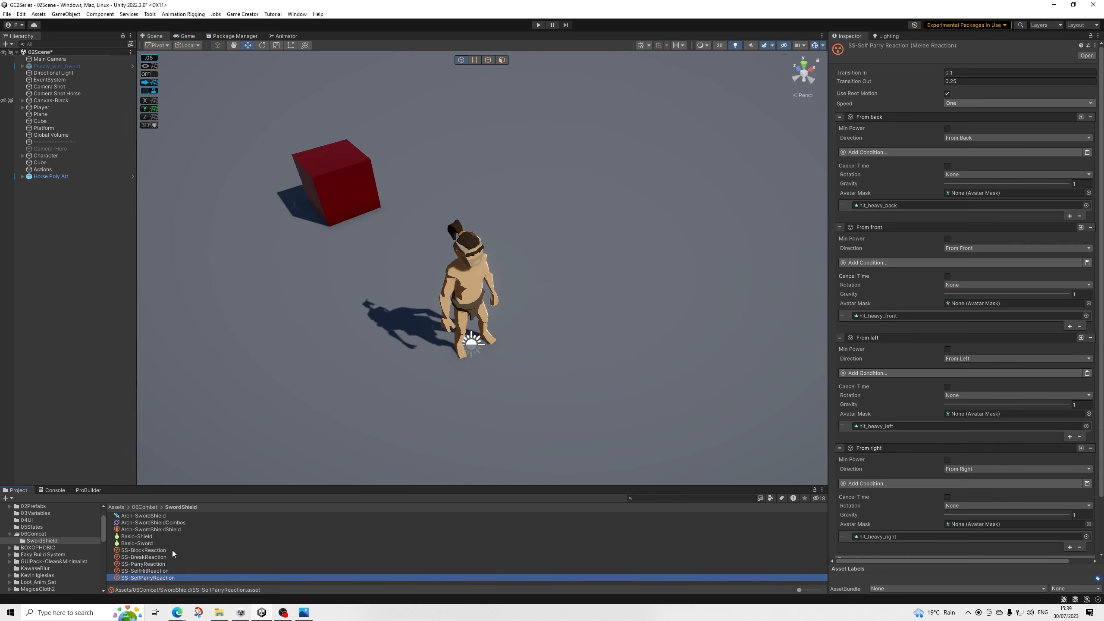
pyautogui.press('Up')
pyautogui.press('Up')
pyautogui.press('Up')
pyautogui.press('Up')
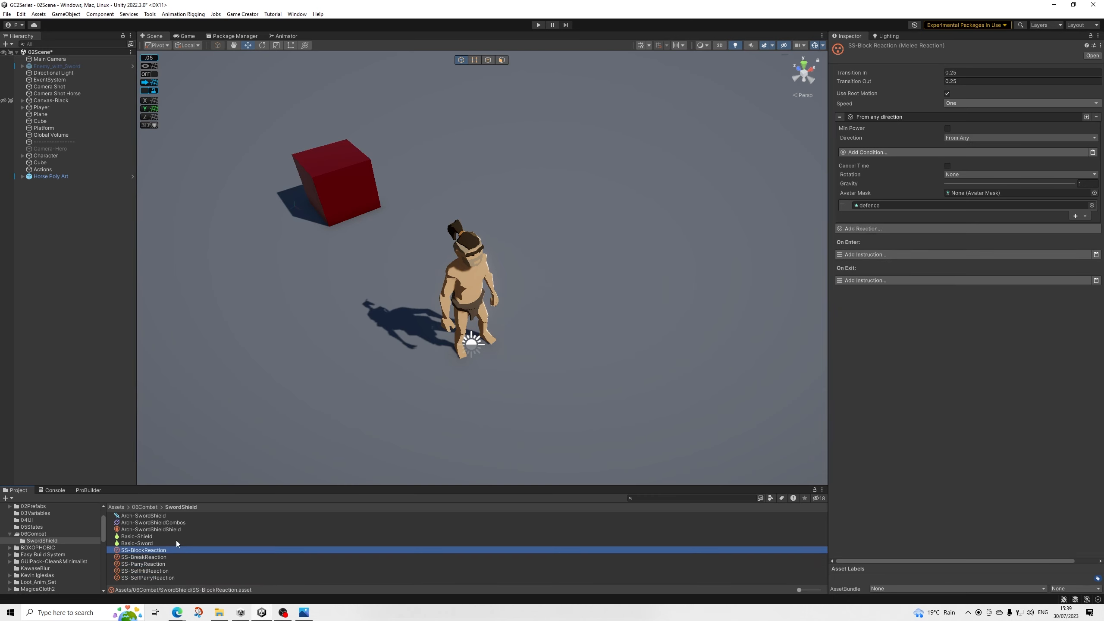
pyautogui.press('Up')
pyautogui.press('Down')
# Step: Open the Arch-SwordShieldCombos asset in the SwordShield folder
pyautogui.hotkey('alt', 'Tab')
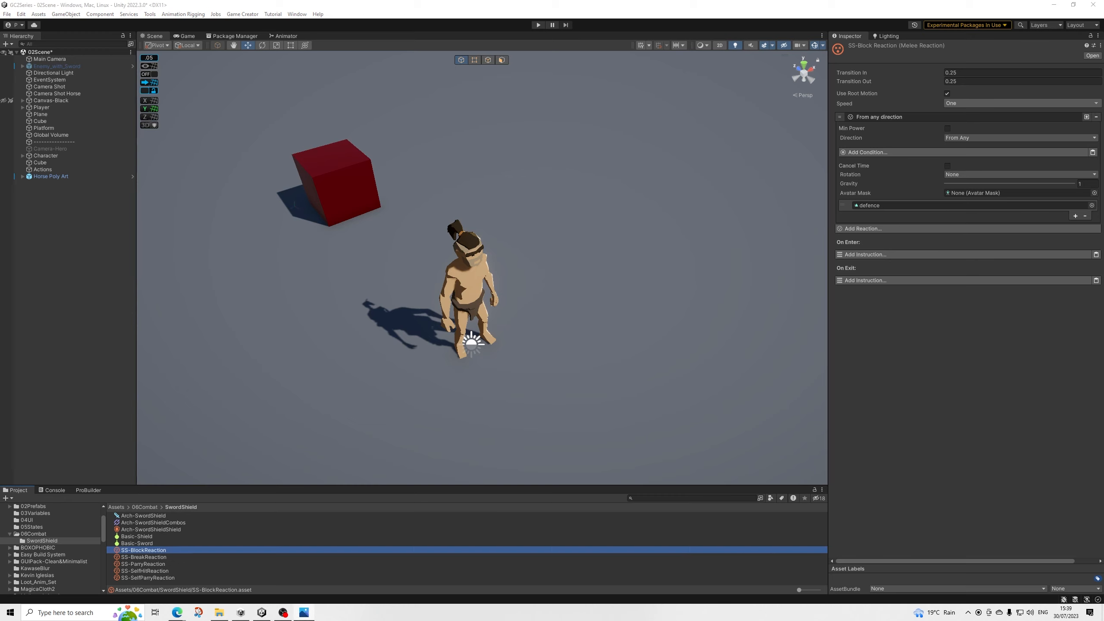
pyautogui.click(149, 523)
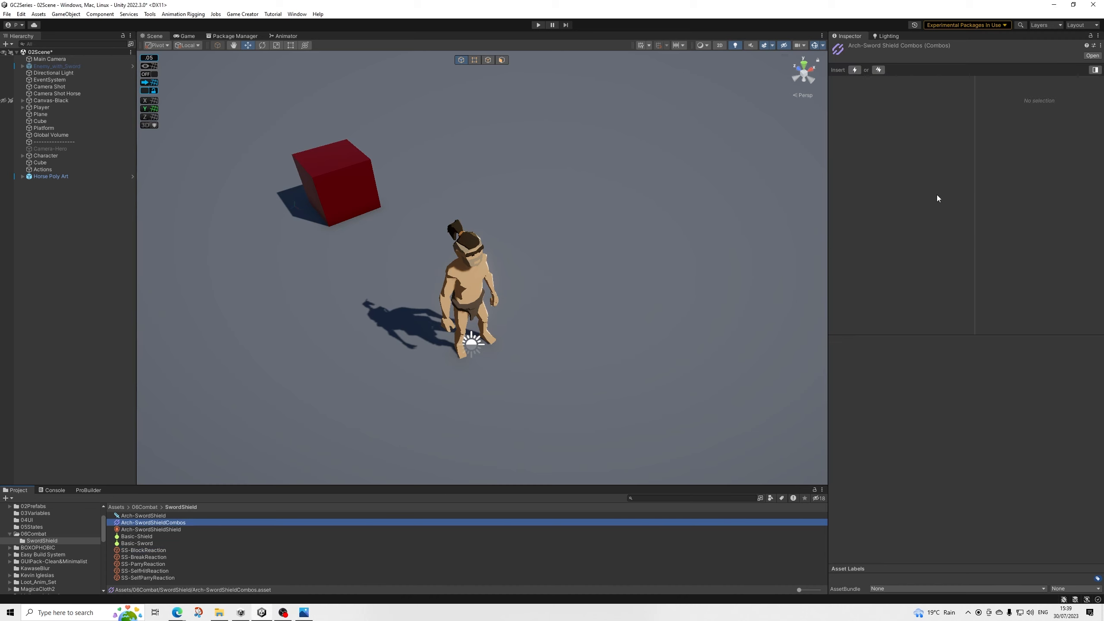
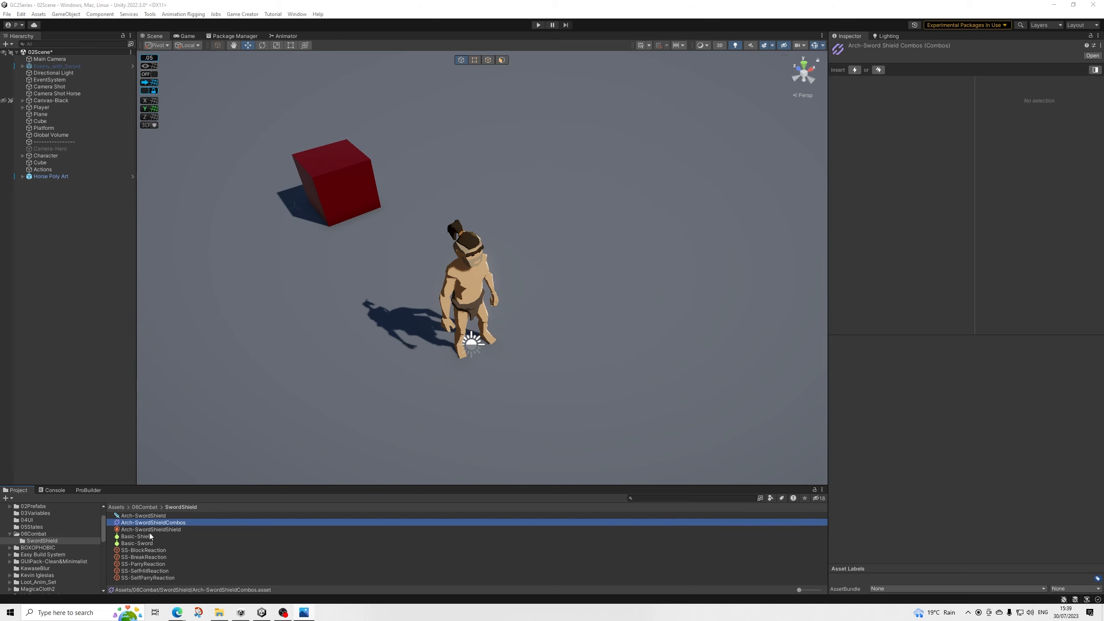
# Step: Create a Game Creator melee Skill asset named SkillSS-LightA in the 06Combat/SwordShield folder
pyautogui.rightClick(153, 521)
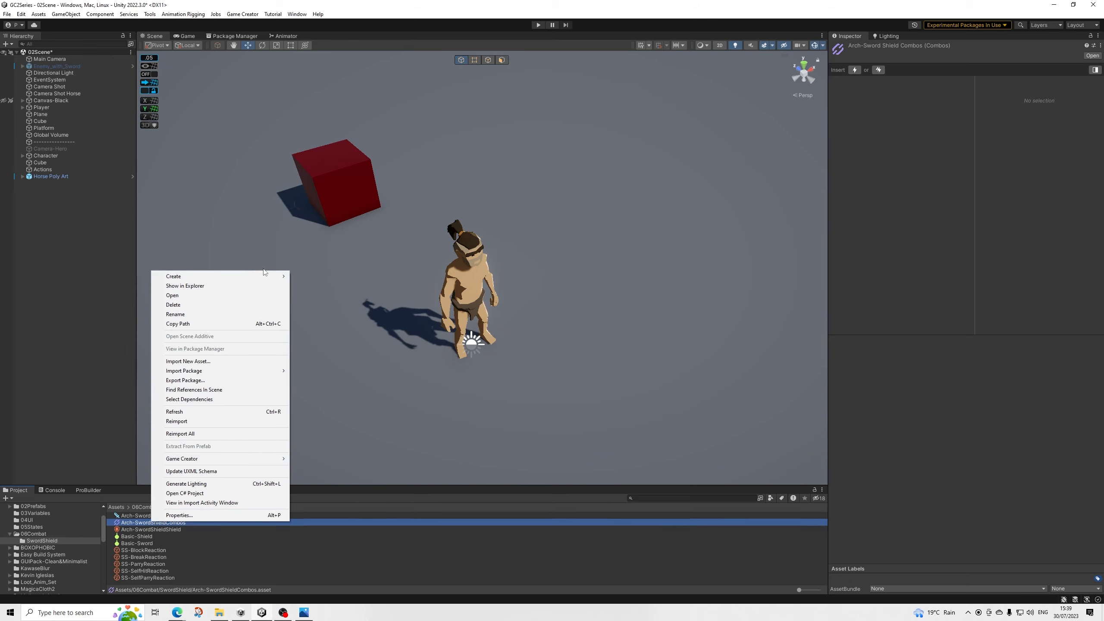
pyautogui.moveTo(274, 279)
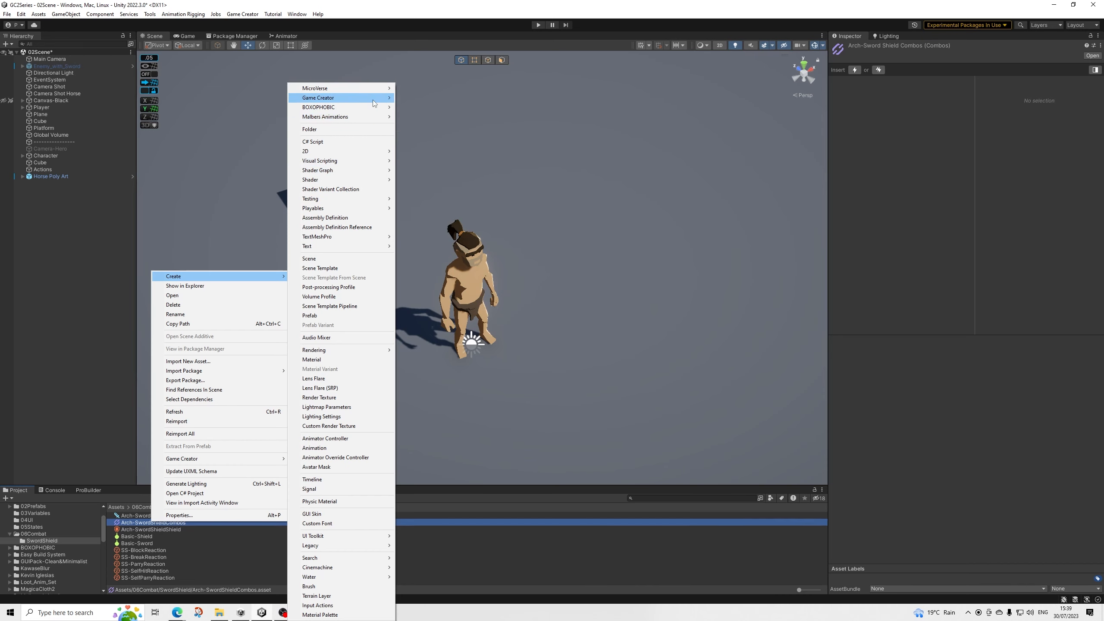
pyautogui.moveTo(369, 98)
pyautogui.moveTo(443, 179)
pyautogui.click(465, 165)
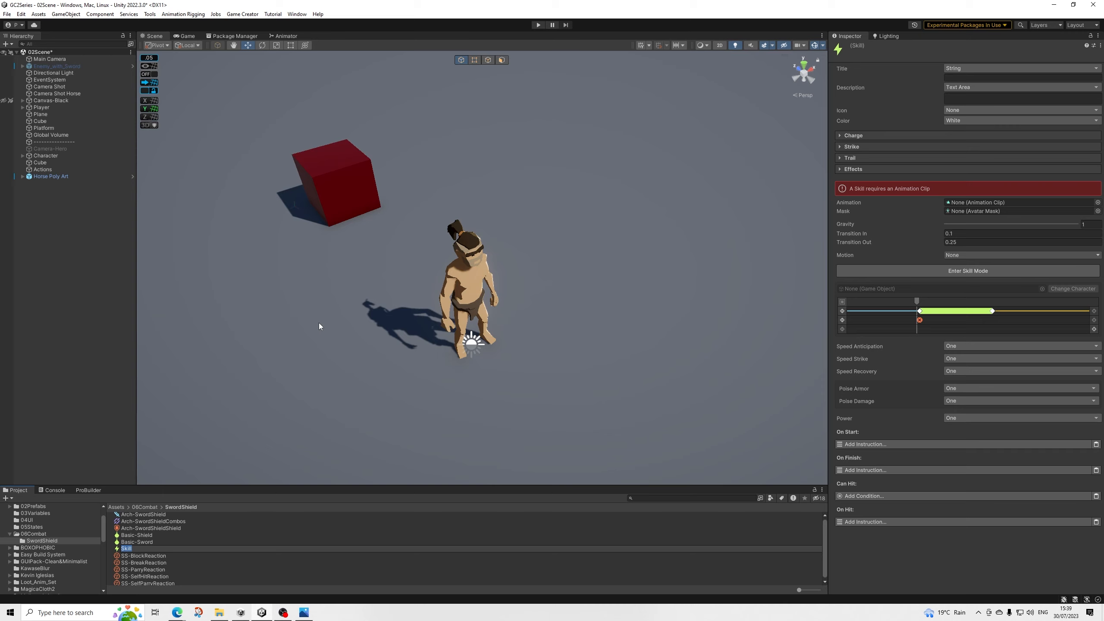
pyautogui.press('Right')
pyautogui.write('SS-LightA')
pyautogui.press('Return')
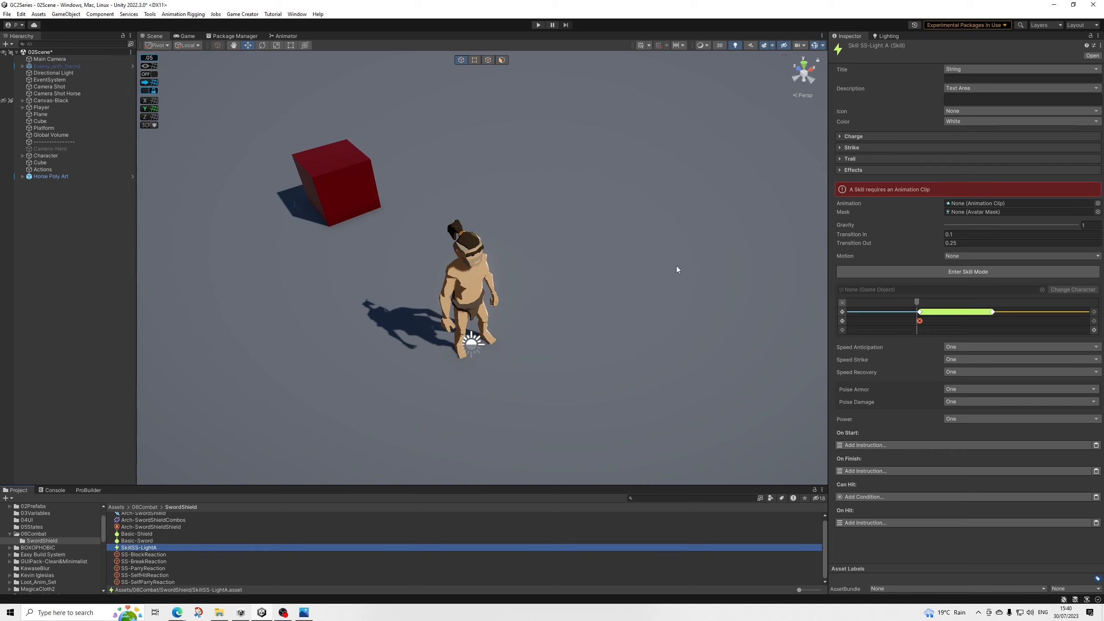
# Step: Assign the Combo_01_1 clip from Paladin_Anim_Set/Animations/Humanoid as the skill's animation
pyautogui.scroll(-3, 676, 266)
pyautogui.moveTo(675, 280); pyautogui.dragTo(634, 314, button='middle')
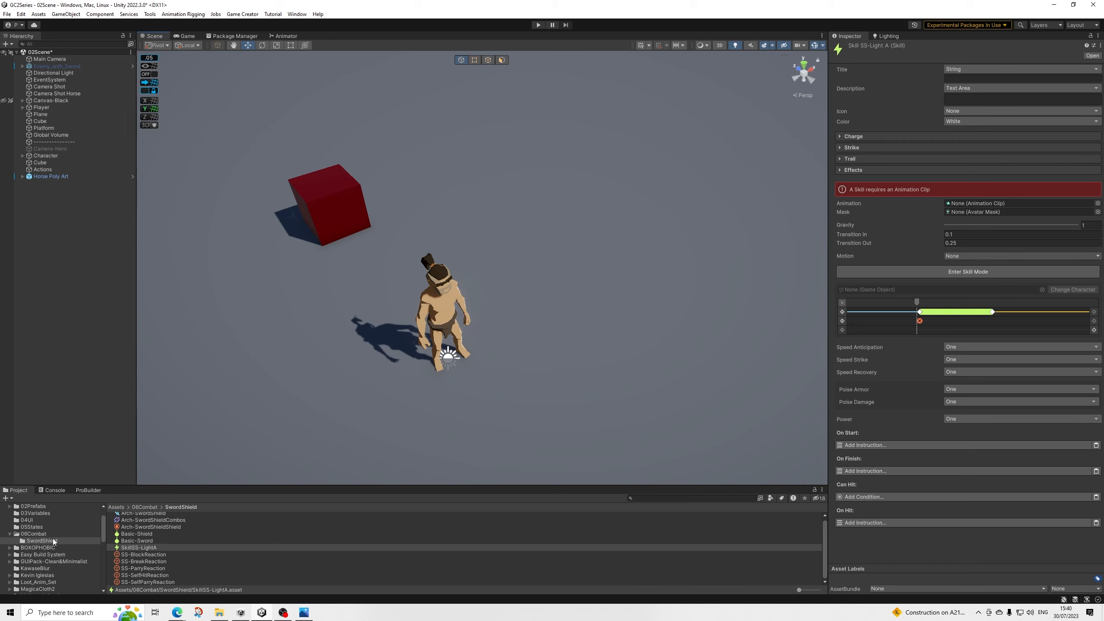
pyautogui.scroll(-5, 51, 546)
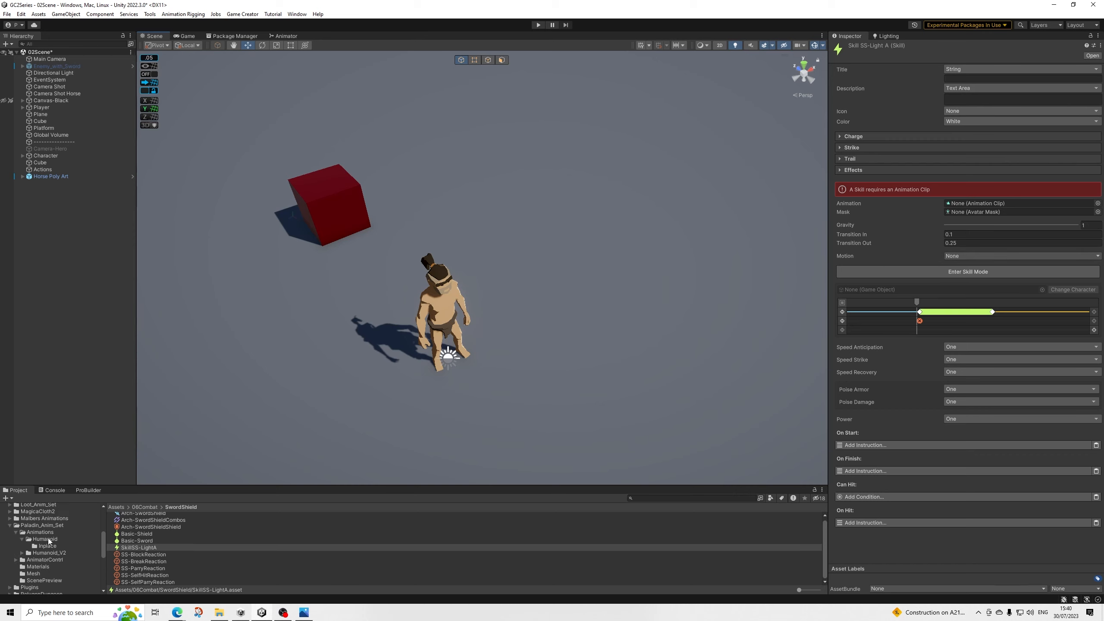
pyautogui.click(46, 539)
pyautogui.scroll(-2, 140, 544)
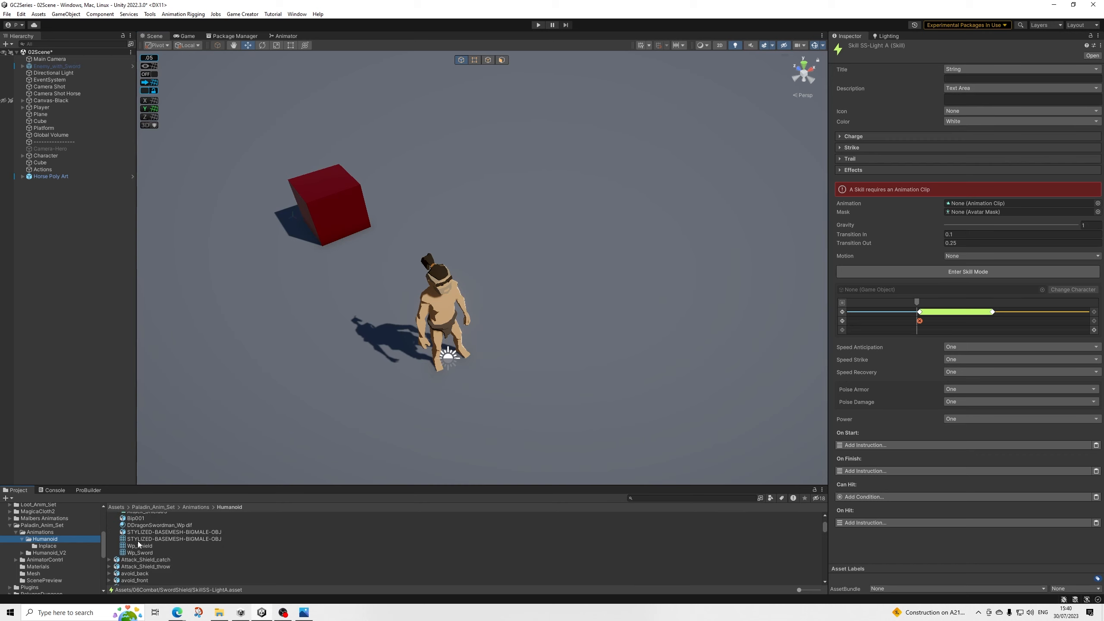
pyautogui.scroll(-5, 138, 545)
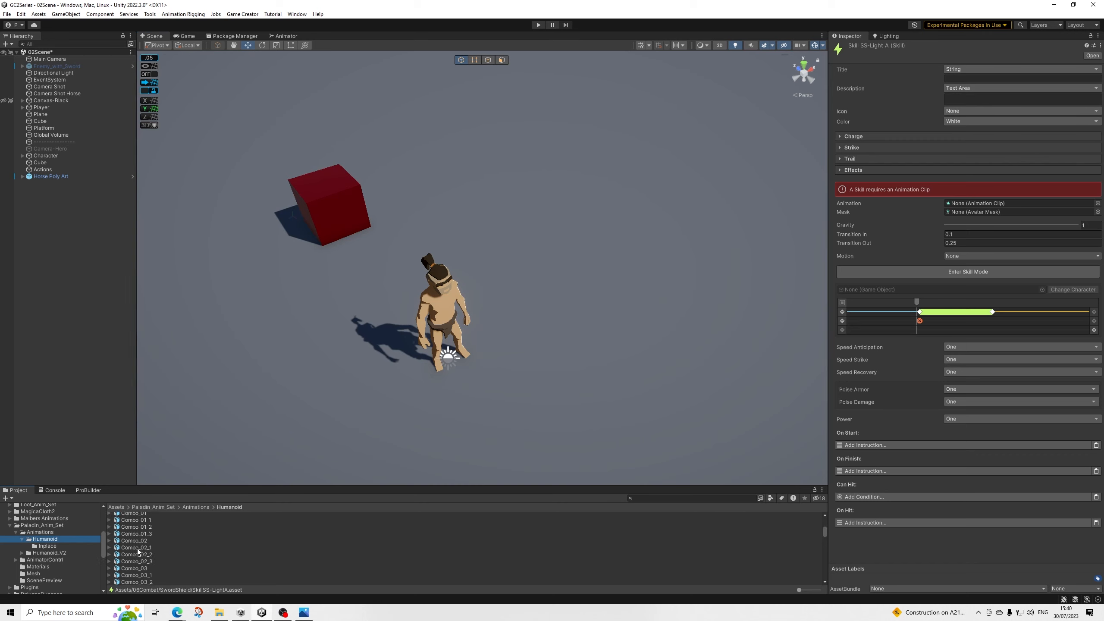
pyautogui.scroll(2, 132, 552)
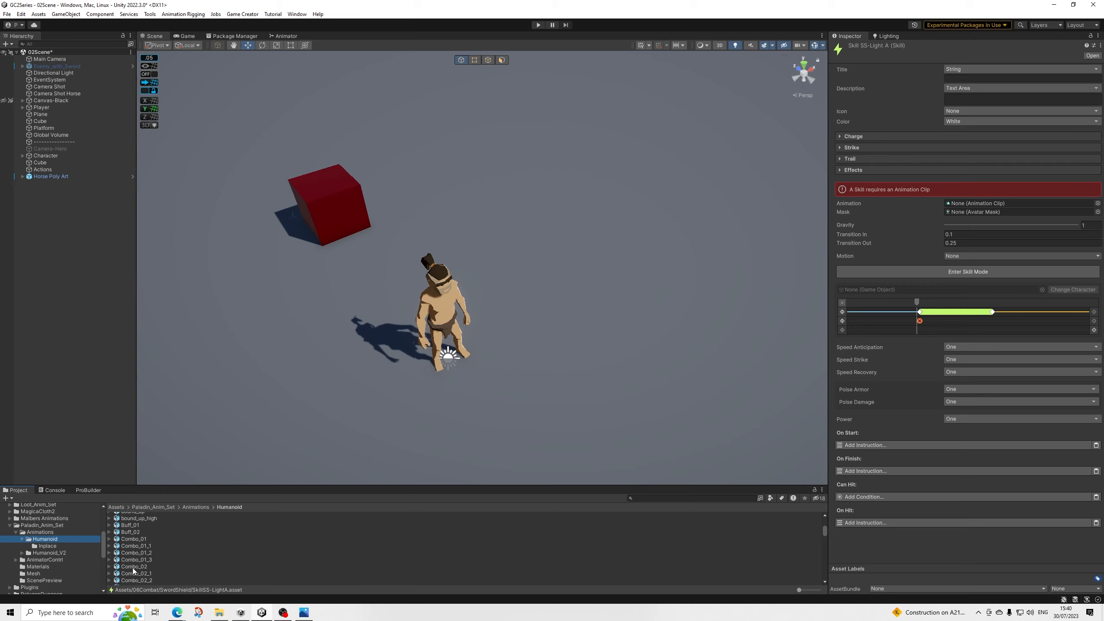
pyautogui.click(109, 546)
pyautogui.scroll(-2, 156, 551)
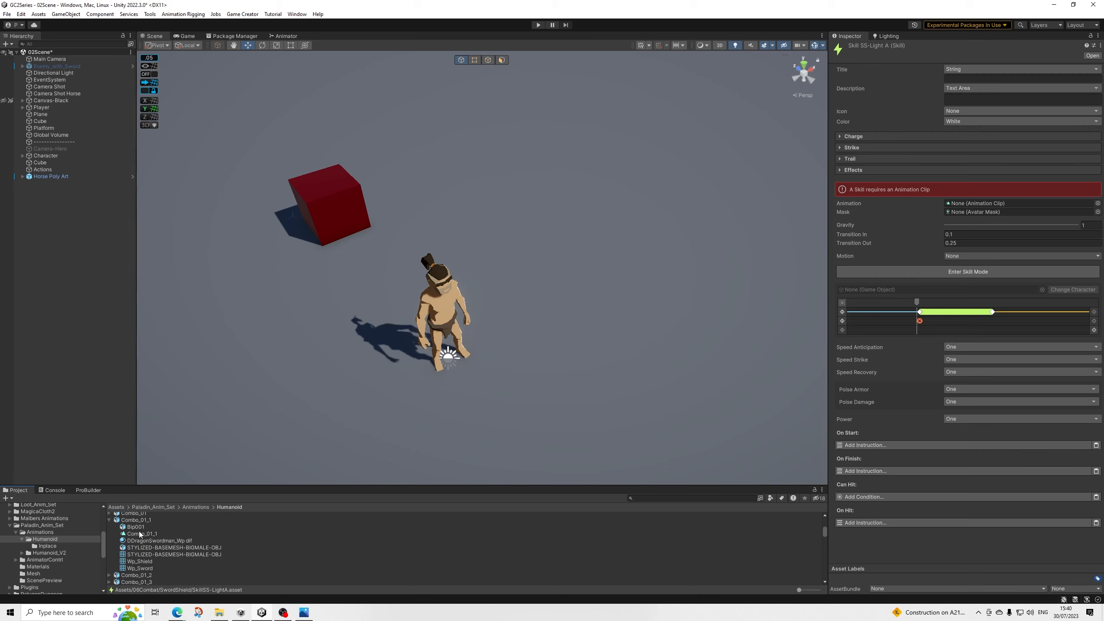
pyautogui.moveTo(139, 534); pyautogui.dragTo(975, 203)
pyautogui.moveTo(973, 202); pyautogui.dragTo(975, 202)
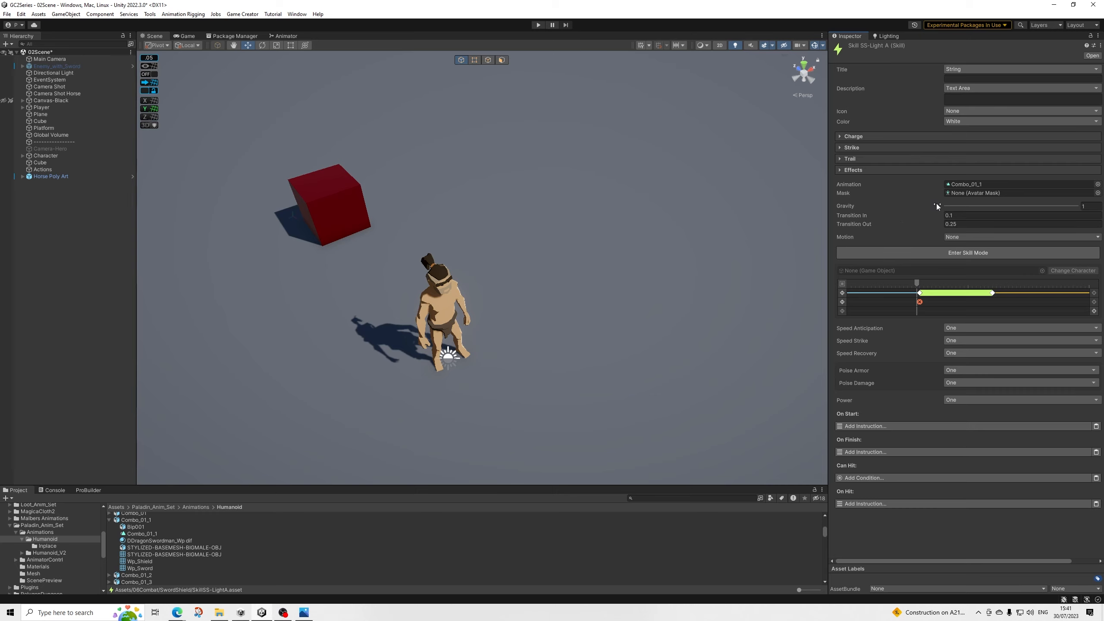
# Step: Enter Skill Mode for the SkillSS-LightA skill to preview it on the mannequin
pyautogui.click(955, 253)
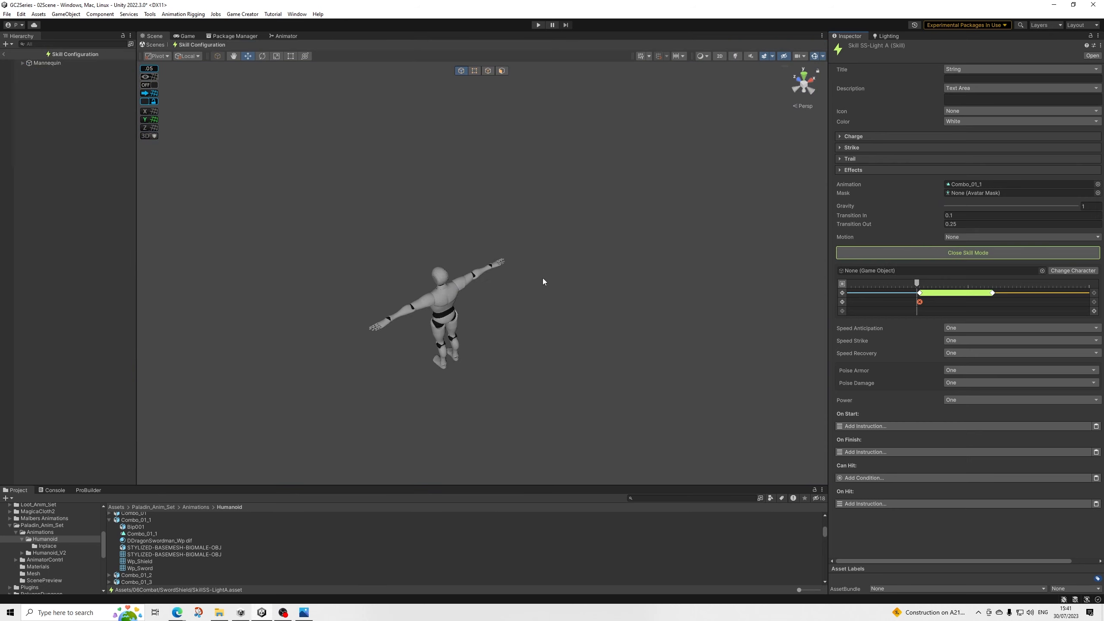
pyautogui.keyDown('alt'); pyautogui.moveTo(442, 324); pyautogui.dragTo(824, 300); pyautogui.keyUp('alt')
pyautogui.moveTo(672, 339); pyautogui.dragTo(596, 286, button='middle')
pyautogui.scroll(5, 577, 286)
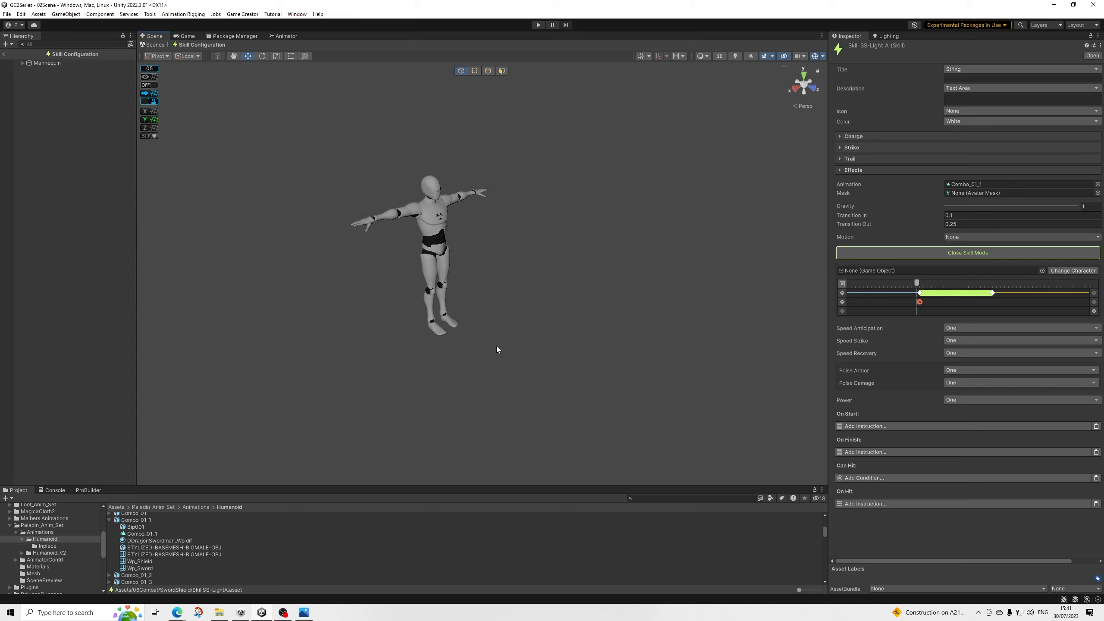
pyautogui.moveTo(497, 346); pyautogui.dragTo(522, 350, button='middle')
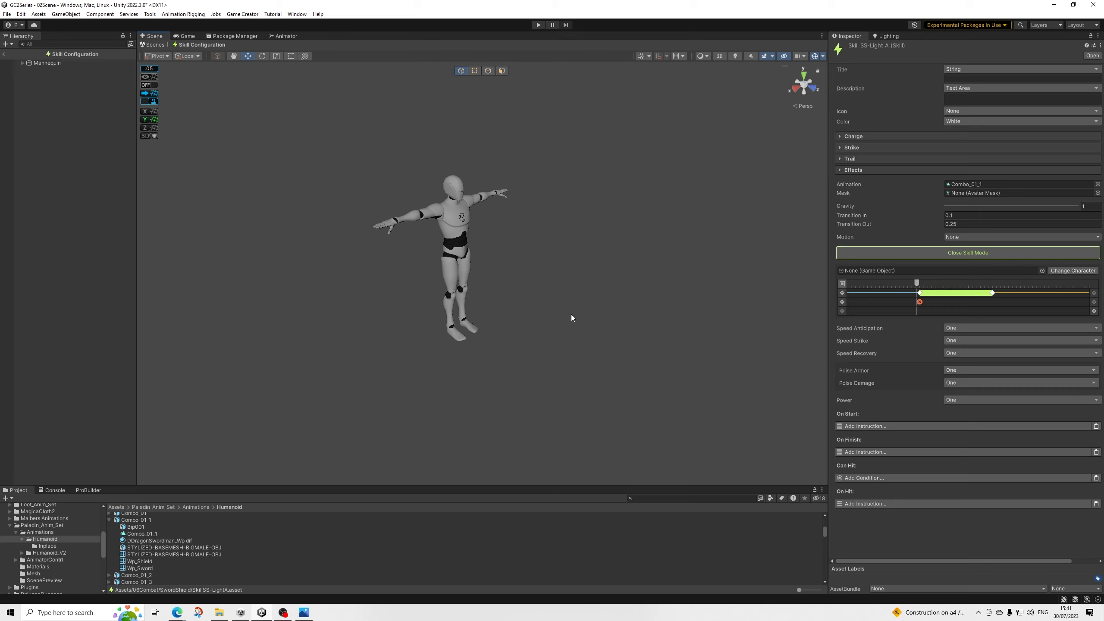
pyautogui.moveTo(571, 321); pyautogui.dragTo(589, 338, button='middle')
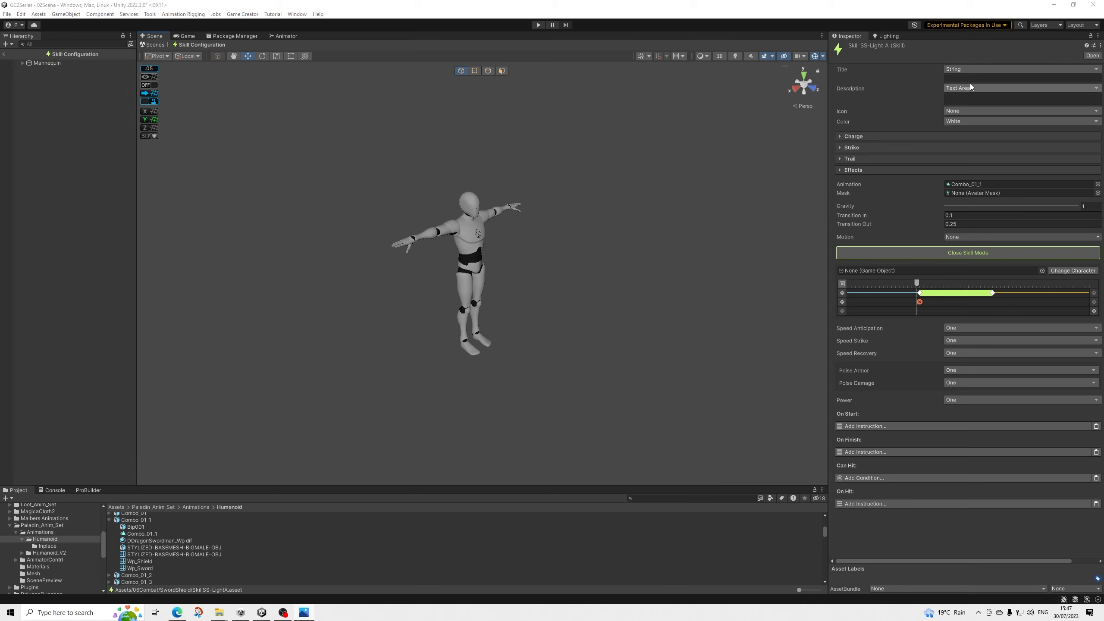
# Step: Examine the skill's Charge, Strike, Trail and Effects settings, including the strike direction options
pyautogui.click(929, 137)
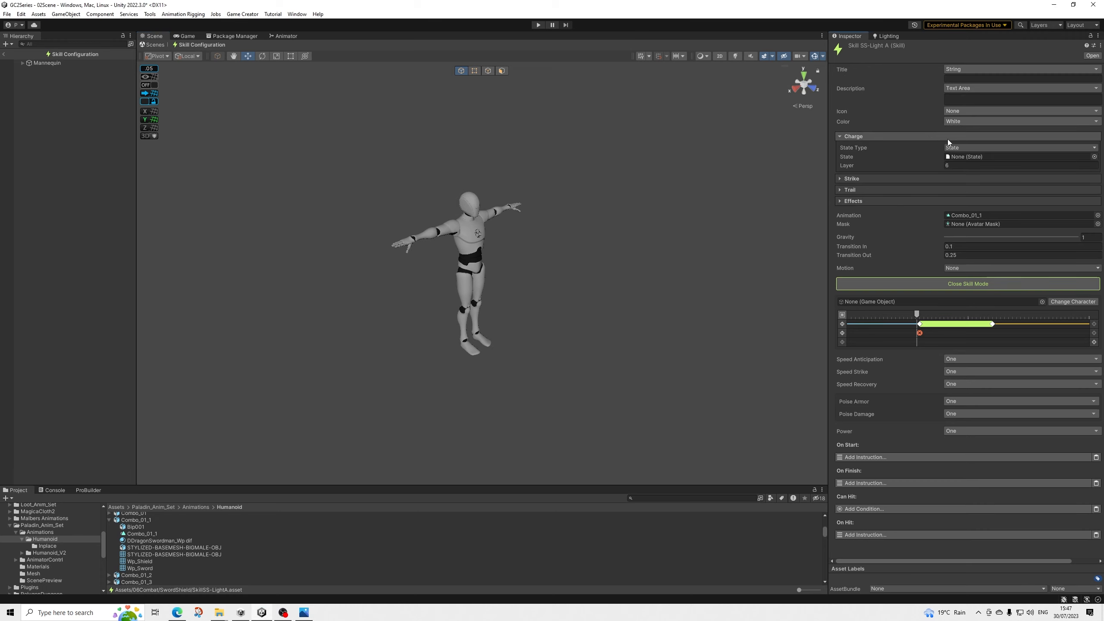
pyautogui.click(914, 138)
pyautogui.click(884, 149)
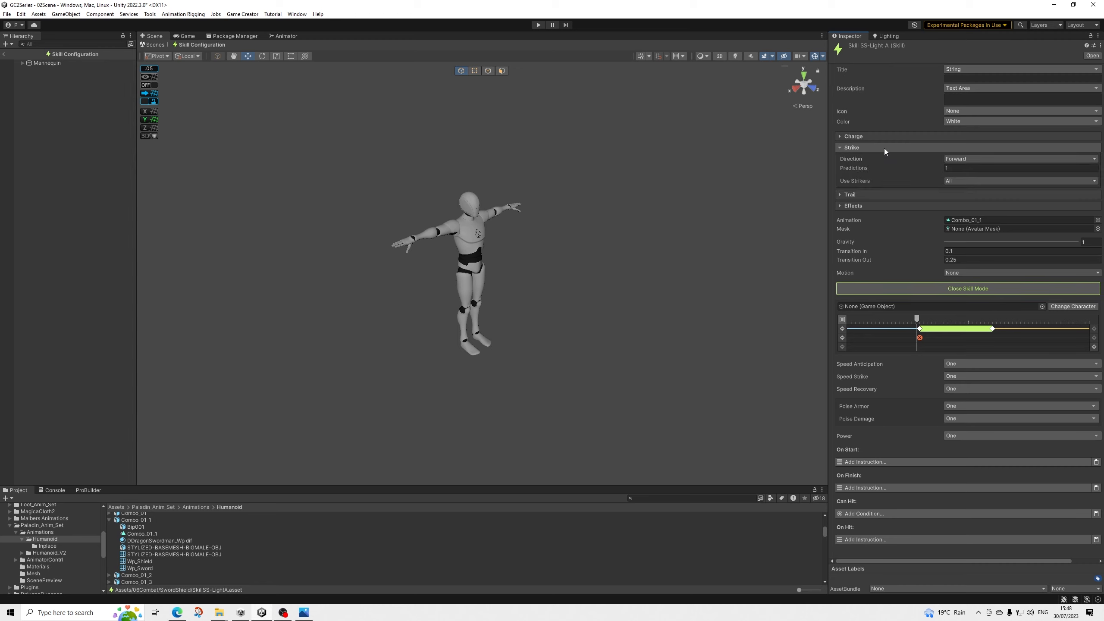
pyautogui.click(954, 161)
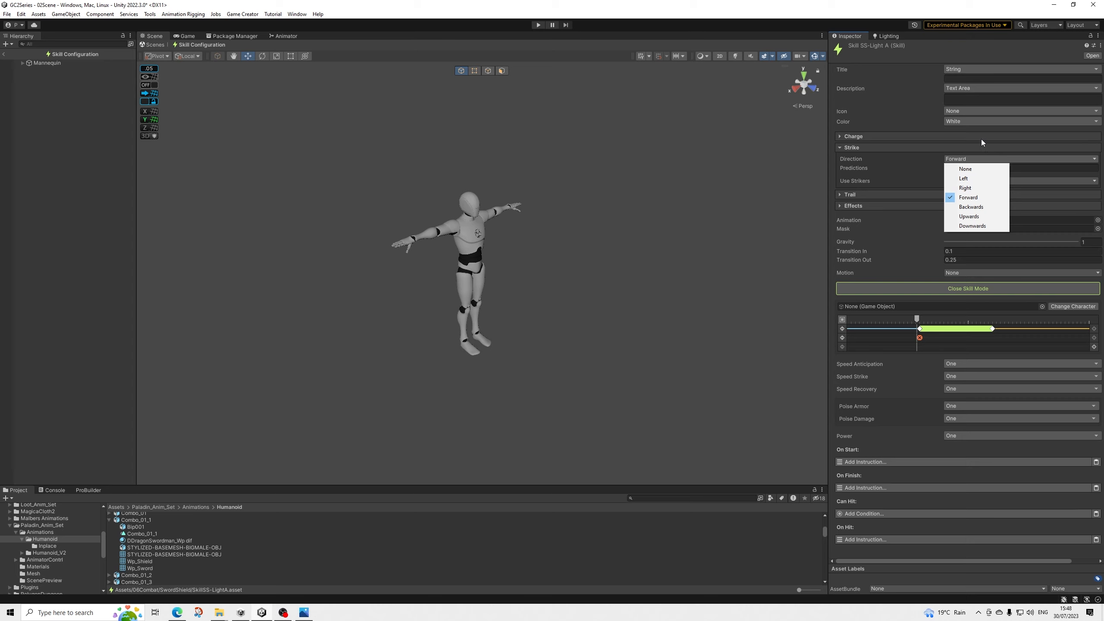
pyautogui.click(950, 5)
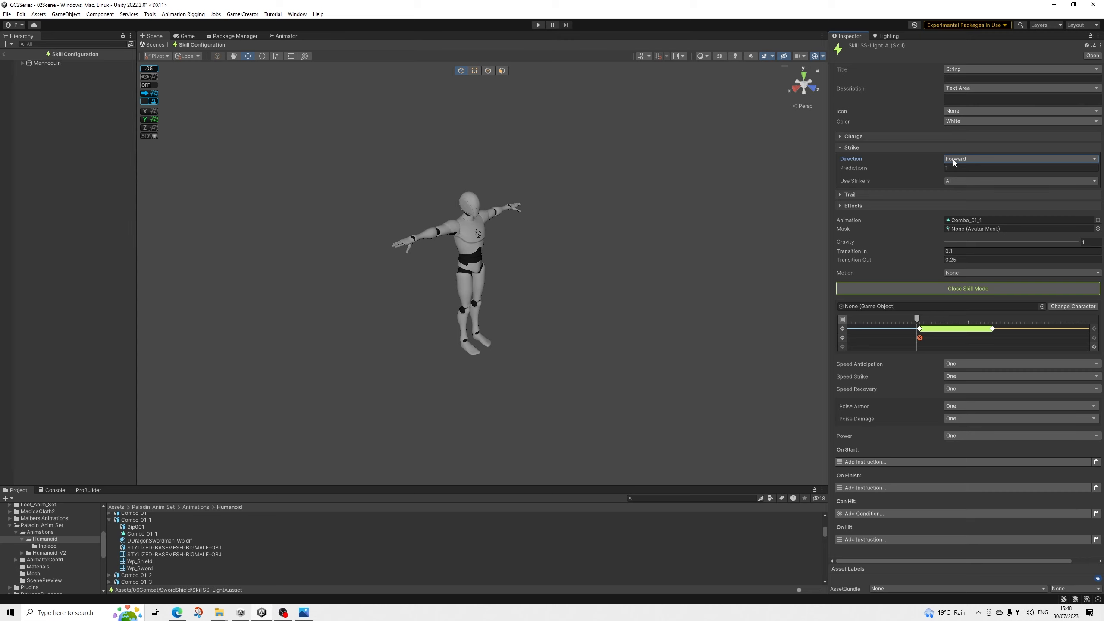
pyautogui.click(891, 194)
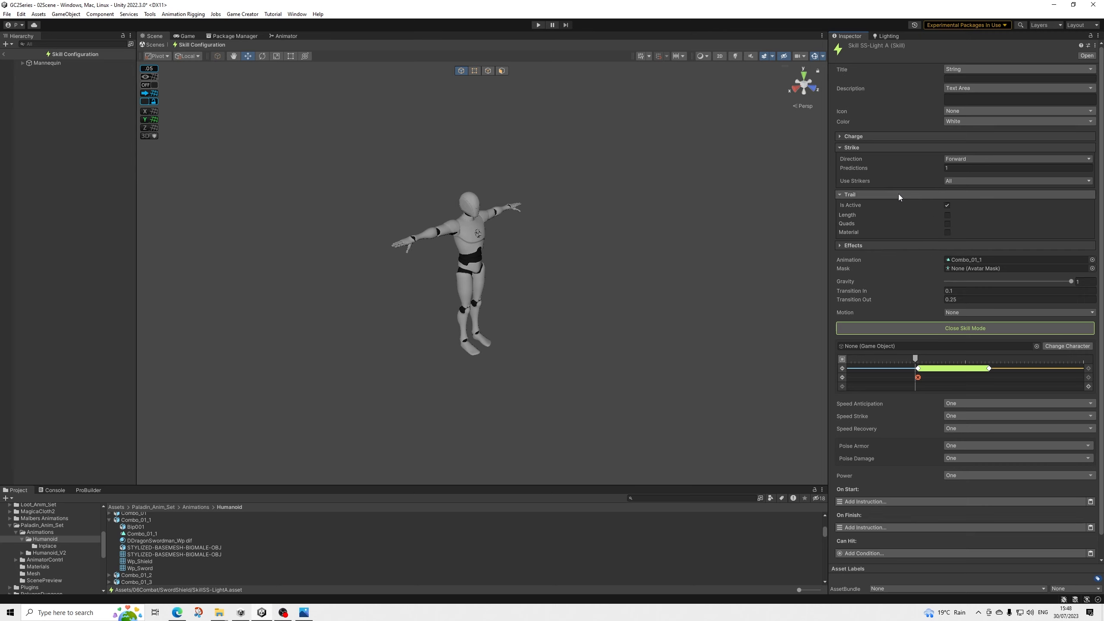
pyautogui.click(947, 233)
pyautogui.click(947, 233)
pyautogui.click(873, 192)
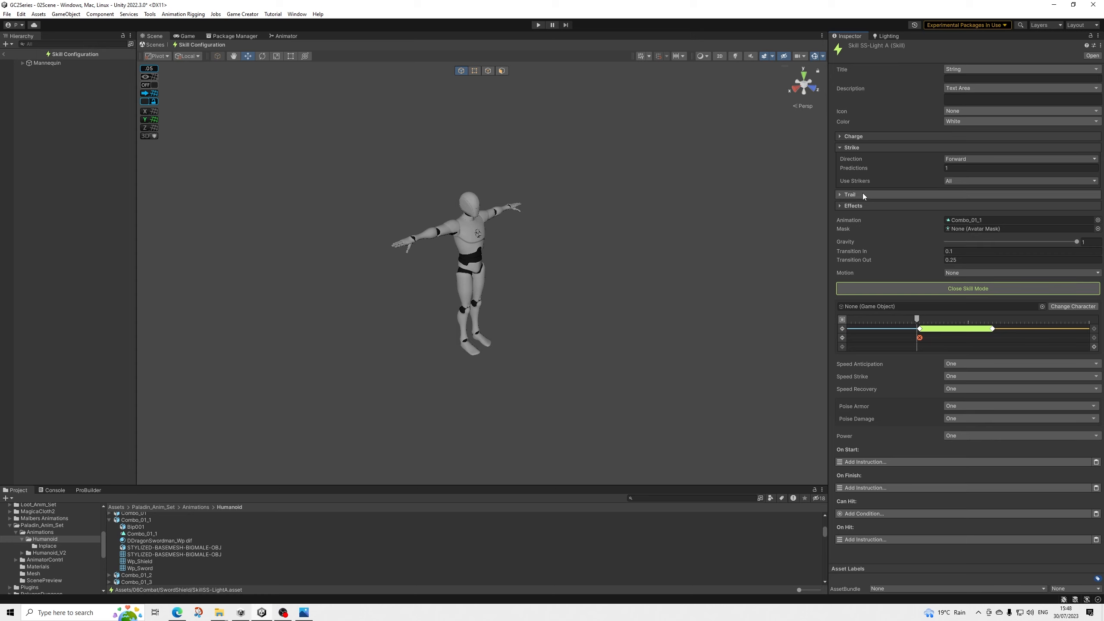
pyautogui.click(860, 206)
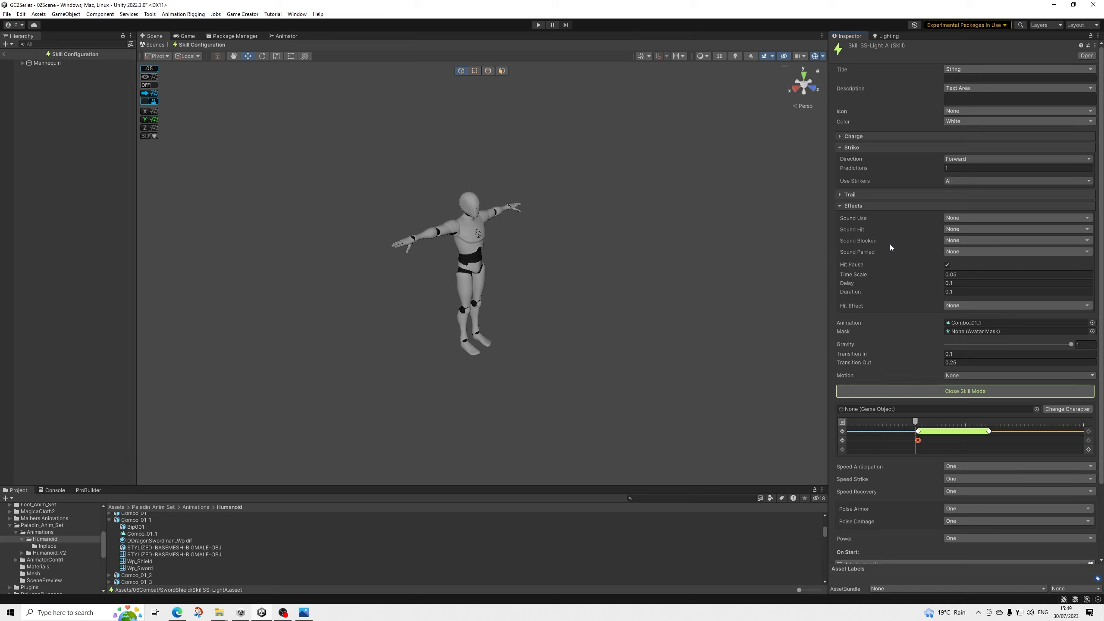
pyautogui.click(874, 207)
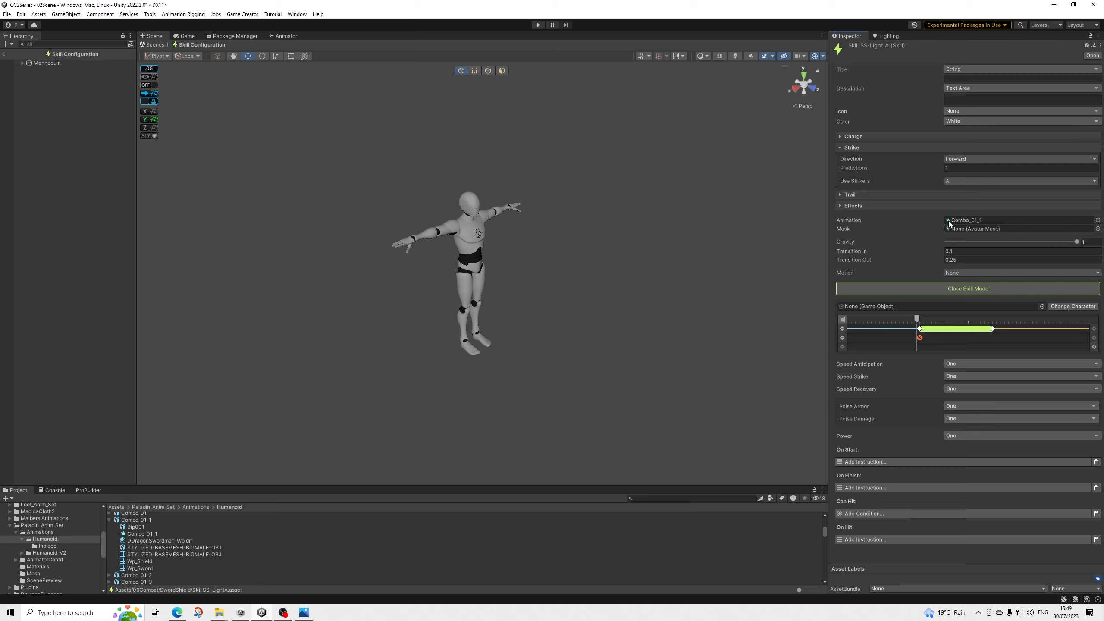
pyautogui.click(873, 148)
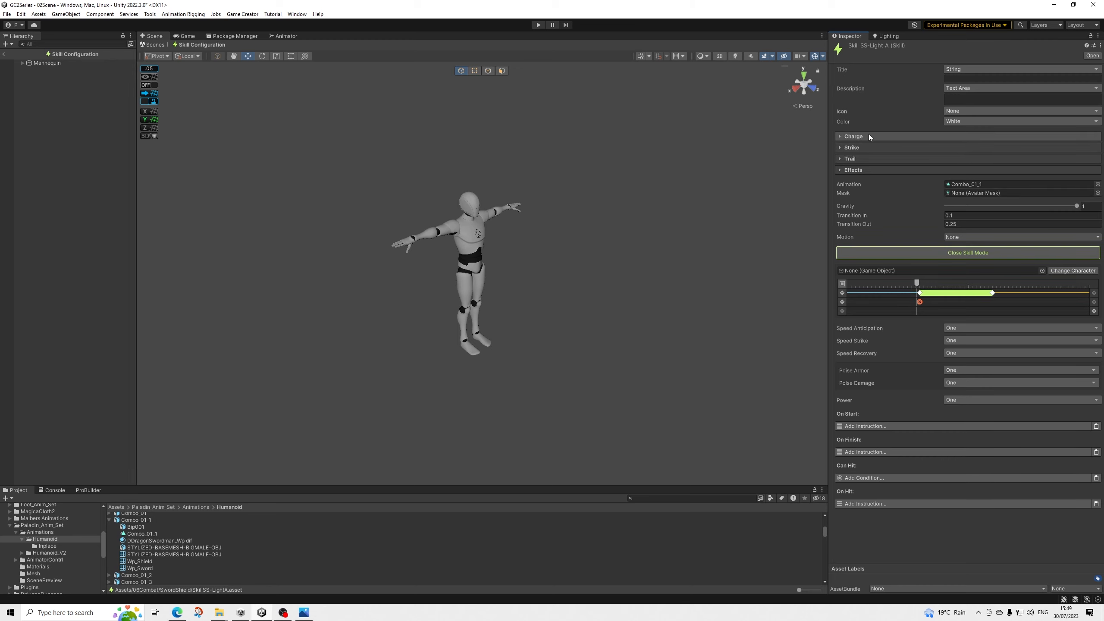
pyautogui.click(868, 135)
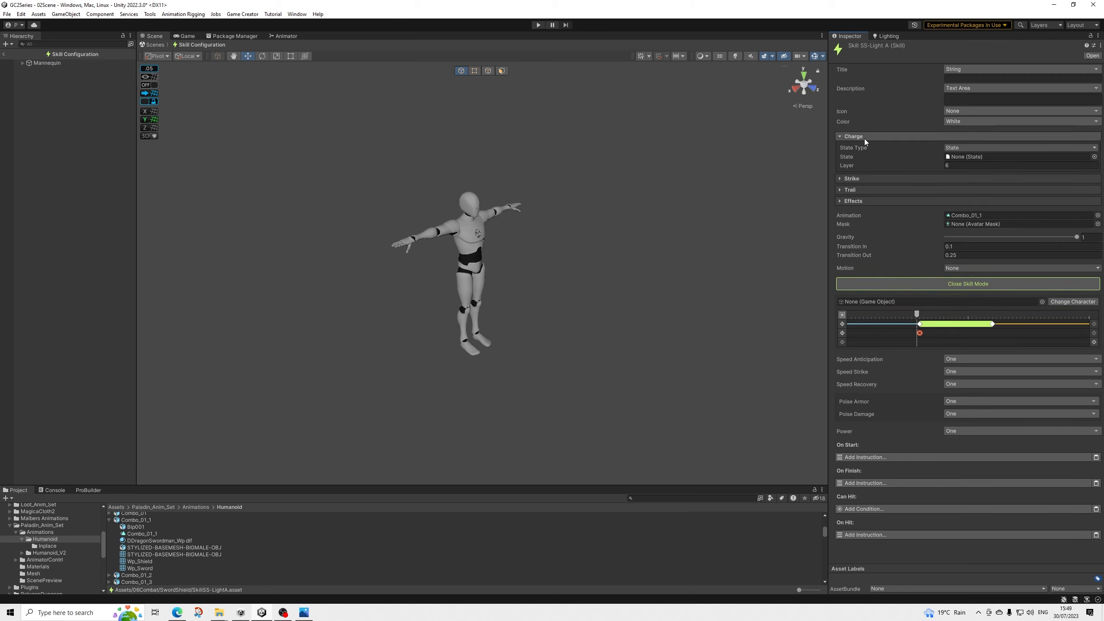
pyautogui.click(864, 137)
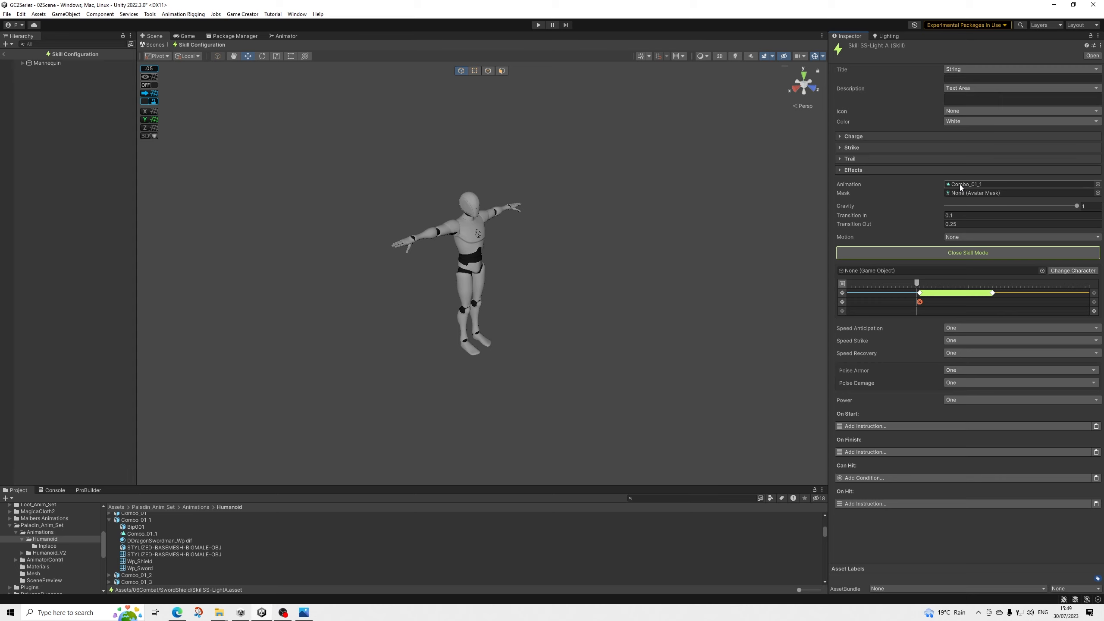
# Step: Preview the start of the Combo_01_1 animation on the mannequin and return the playhead to the first frame
pyautogui.click(853, 283)
pyautogui.moveTo(853, 283)
pyautogui.mouseDown()
pyautogui.moveTo(952, 283)
pyautogui.moveTo(859, 283)
pyautogui.mouseUp()
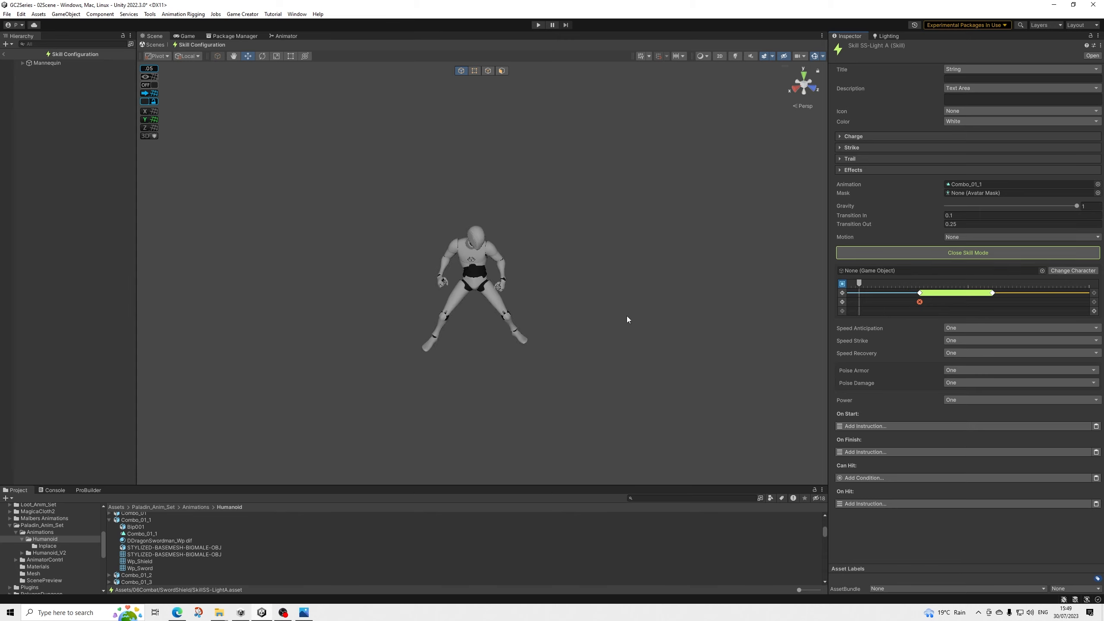
pyautogui.keyDown('alt'); pyautogui.moveTo(739, 303); pyautogui.dragTo(670, 256); pyautogui.keyUp('alt')
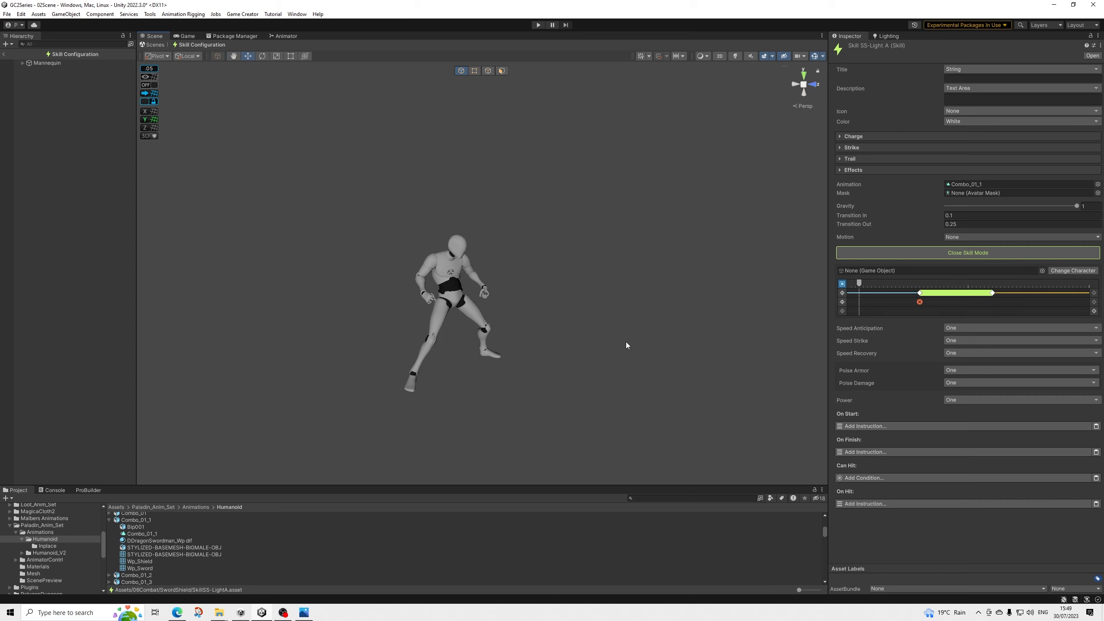
pyautogui.moveTo(626, 342); pyautogui.dragTo(581, 319)
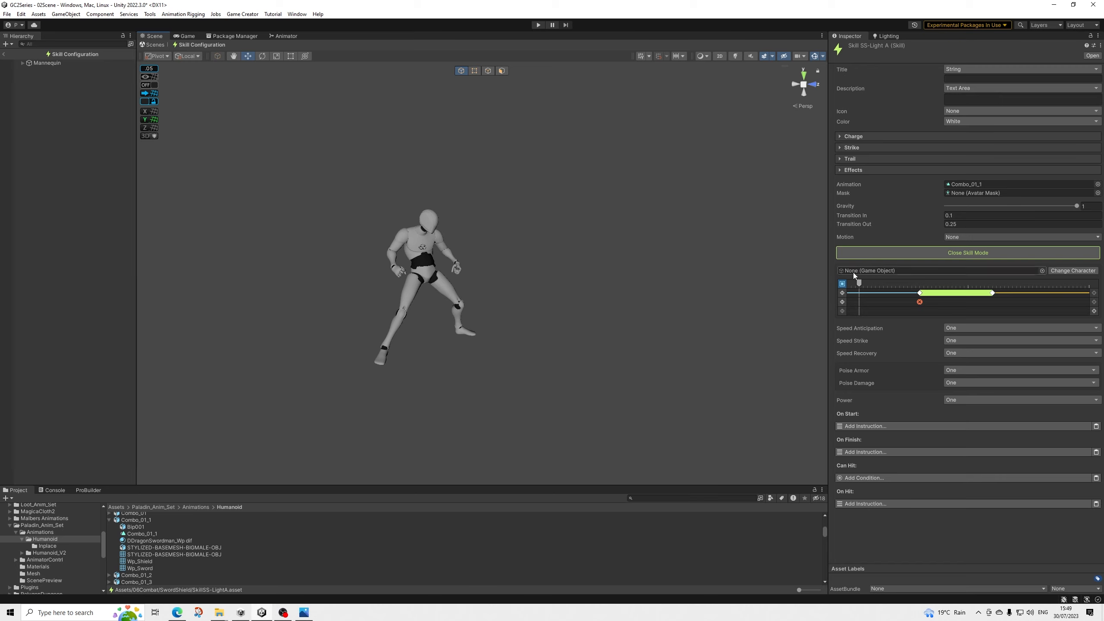
pyautogui.moveTo(858, 285); pyautogui.dragTo(837, 278)
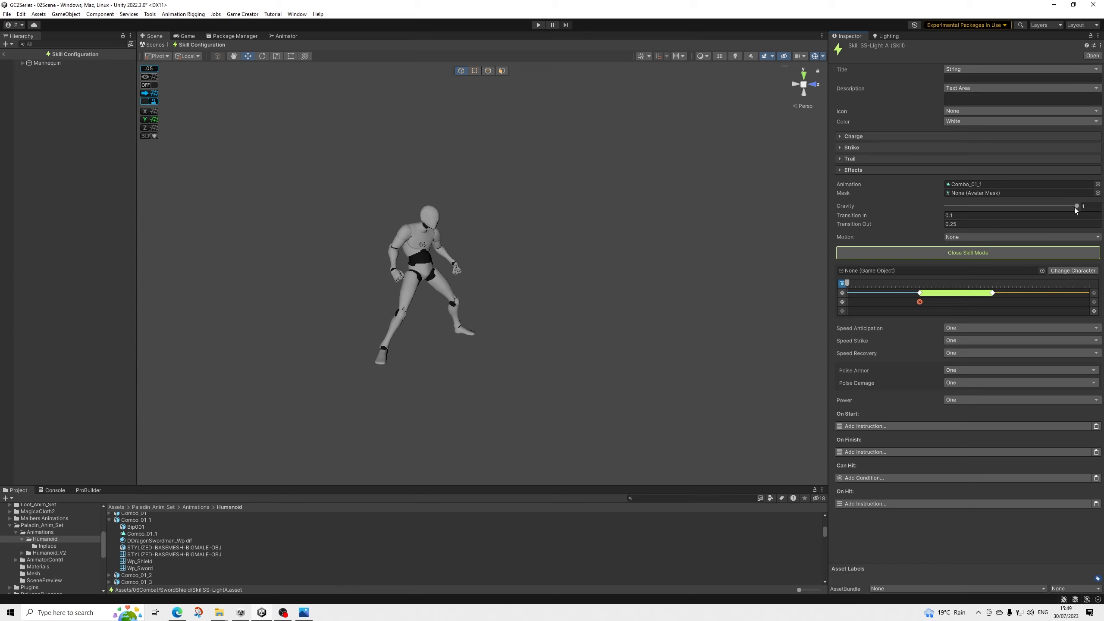
pyautogui.moveTo(1075, 206); pyautogui.dragTo(893, 202)
pyautogui.moveTo(946, 207); pyautogui.dragTo(974, 217)
pyautogui.moveTo(974, 214); pyautogui.dragTo(1077, 205)
# Step: End the green strike phase just before the timeline's middle and make the red marker below it a two-marker range spanning that phase
pyautogui.moveTo(853, 283); pyautogui.dragTo(968, 283)
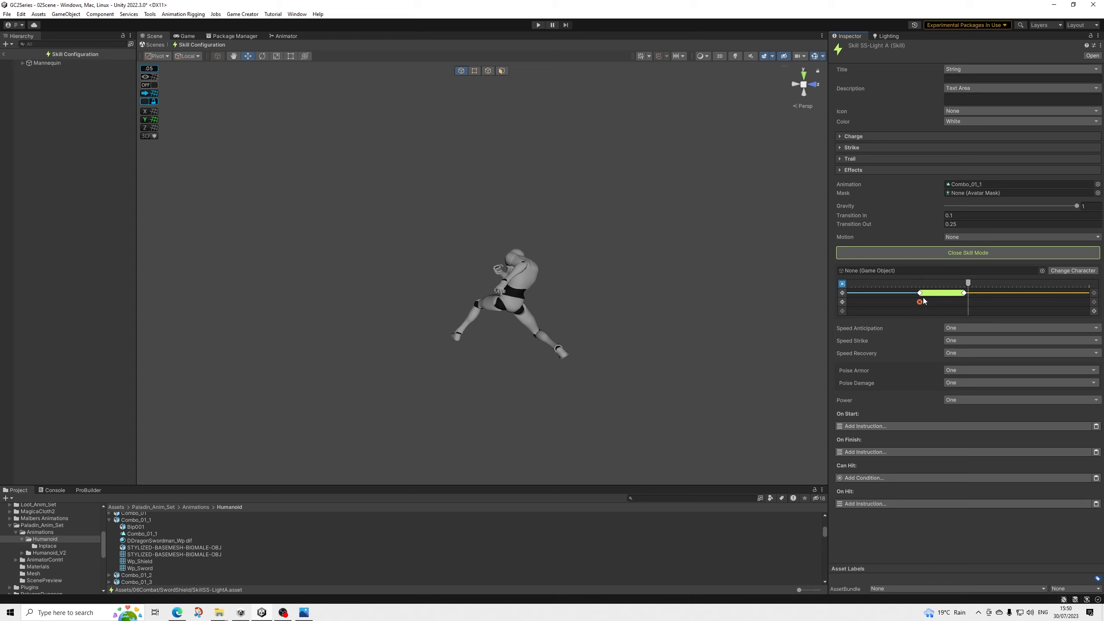
pyautogui.click(844, 302)
pyautogui.click(1094, 302)
pyautogui.moveTo(969, 302); pyautogui.dragTo(916, 302)
# Step: Scrub the animation through the strike phase to check its timing, and return the playhead to the first frame
pyautogui.moveTo(962, 283)
pyautogui.mouseDown()
pyautogui.moveTo(878, 289)
pyautogui.moveTo(973, 302)
pyautogui.moveTo(863, 293)
pyautogui.moveTo(1038, 291)
pyautogui.moveTo(814, 292)
pyautogui.moveTo(845, 301)
pyautogui.mouseUp()
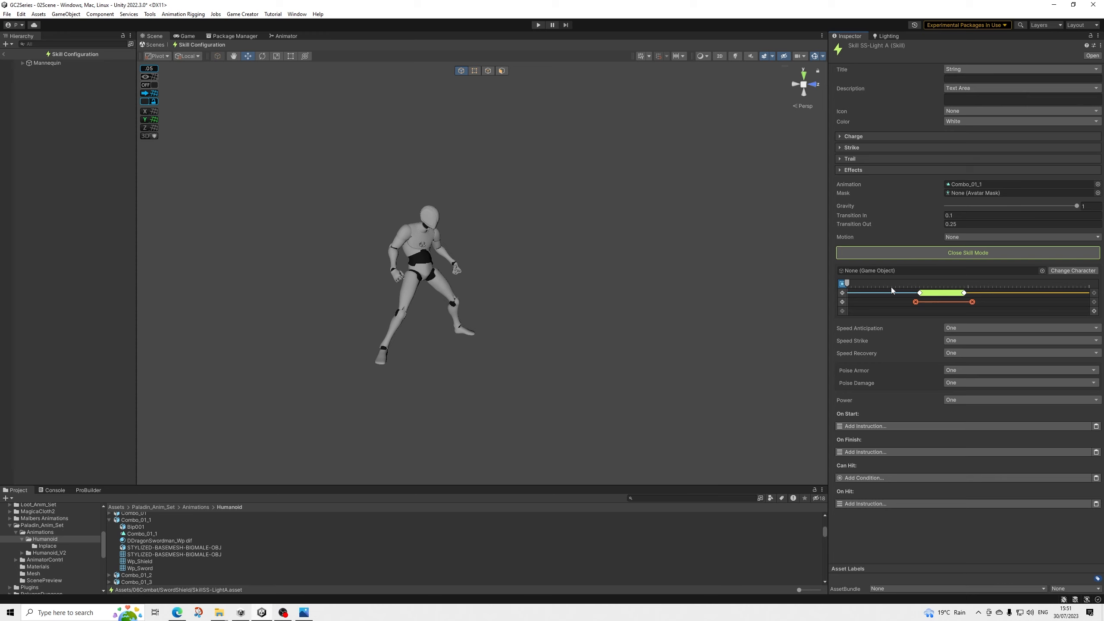
pyautogui.moveTo(891, 290); pyautogui.dragTo(939, 288)
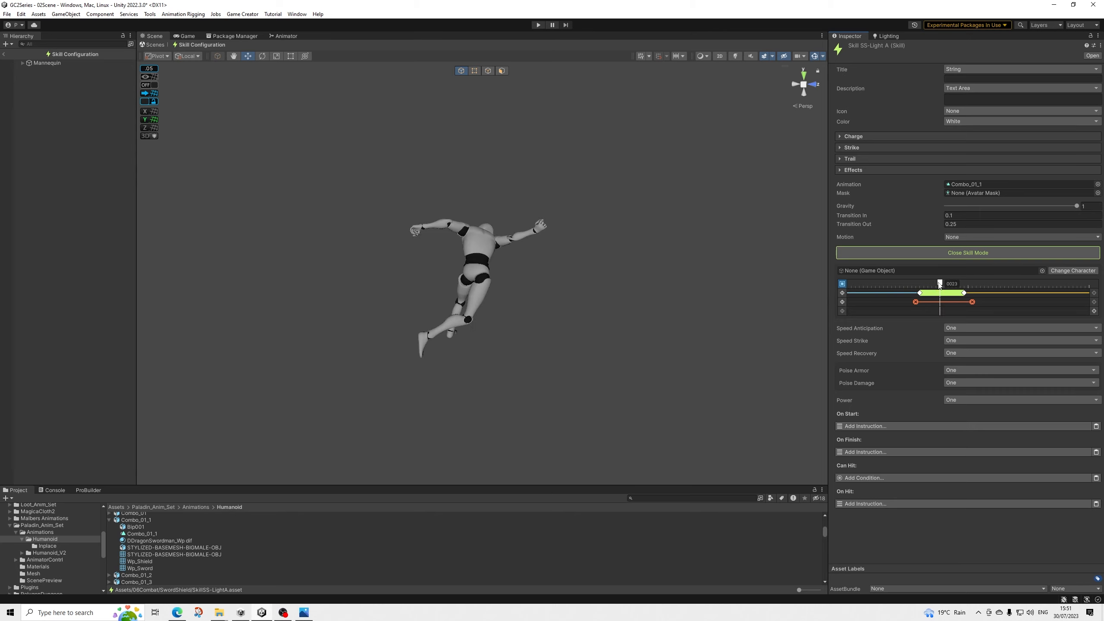
pyautogui.moveTo(939, 285); pyautogui.dragTo(784, 280)
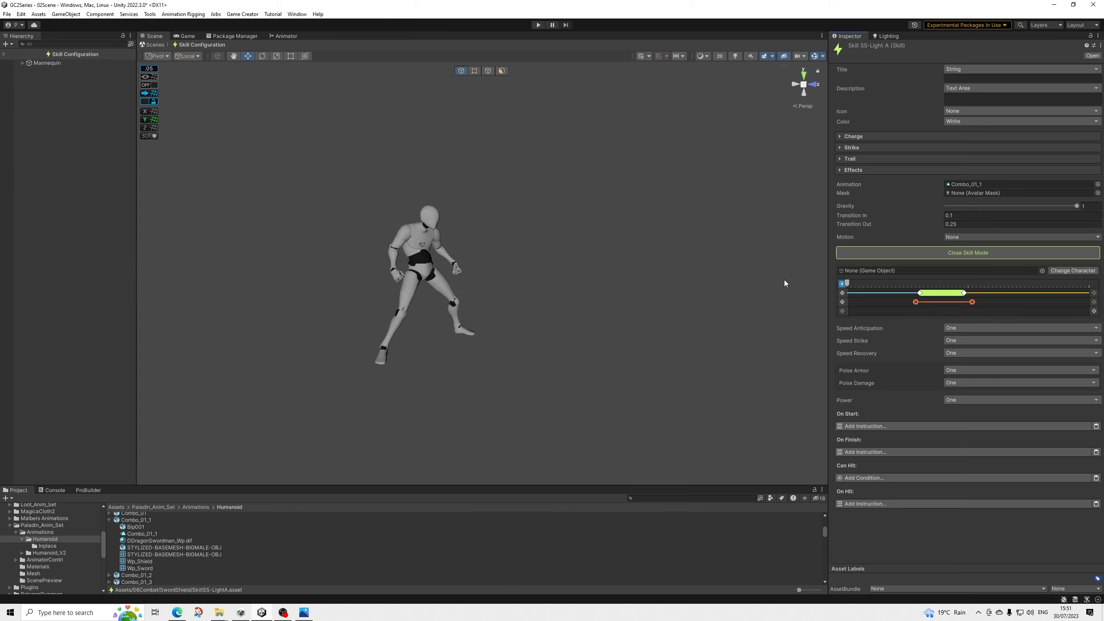
# Step: Add two instruction markers to the timeline's lowest track, one before and one after the green strike phase
pyautogui.click(1094, 311)
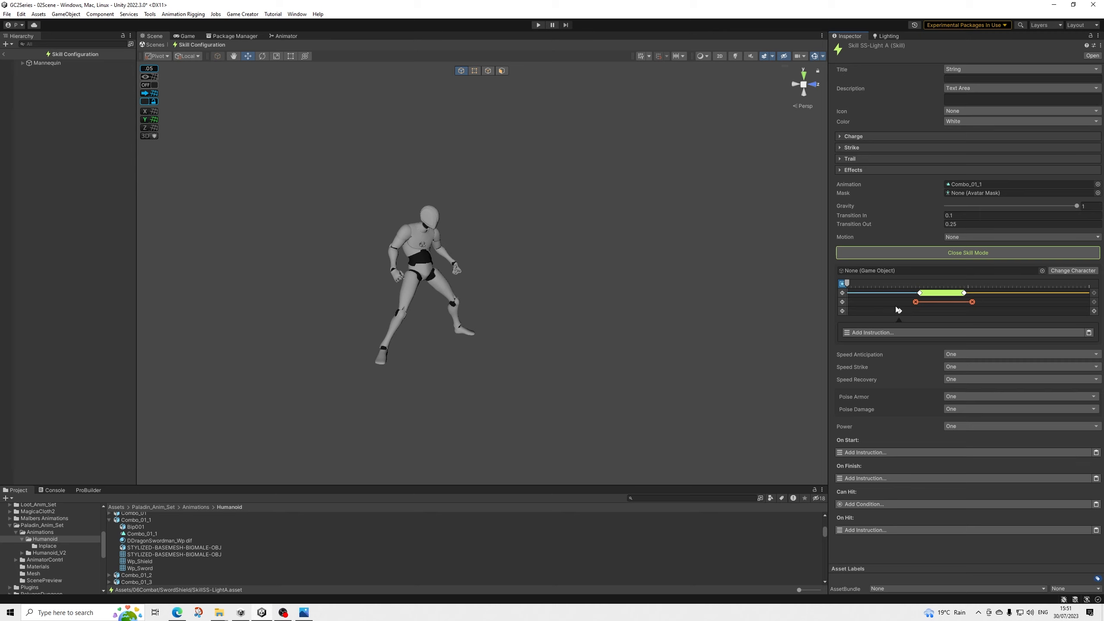
pyautogui.moveTo(852, 283); pyautogui.dragTo(1004, 295)
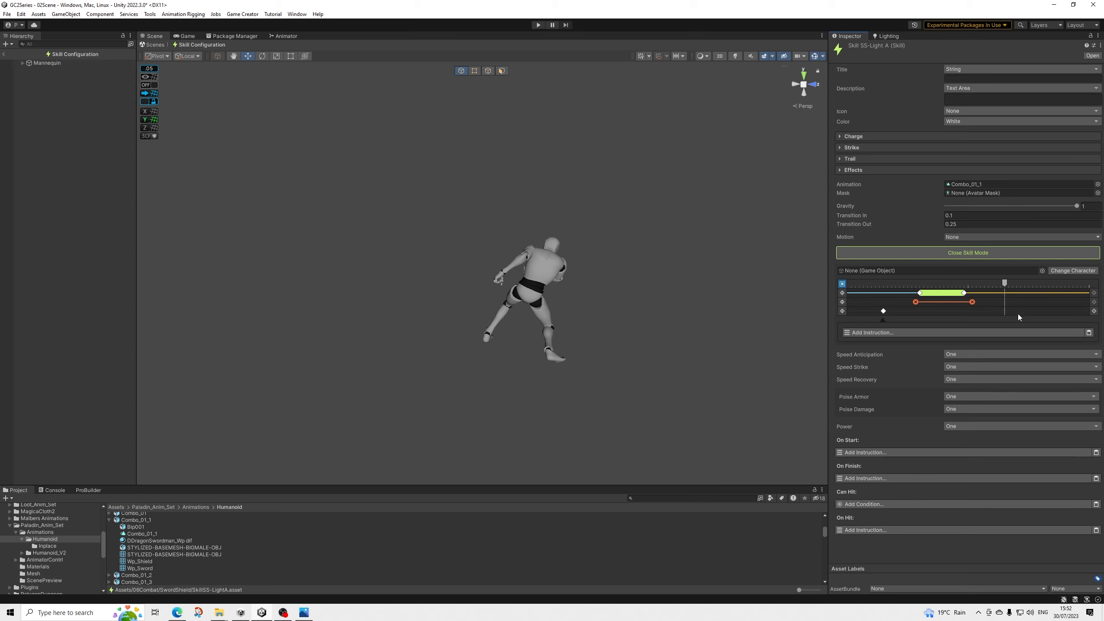
pyautogui.click(1093, 311)
pyautogui.moveTo(1004, 283); pyautogui.dragTo(1009, 318)
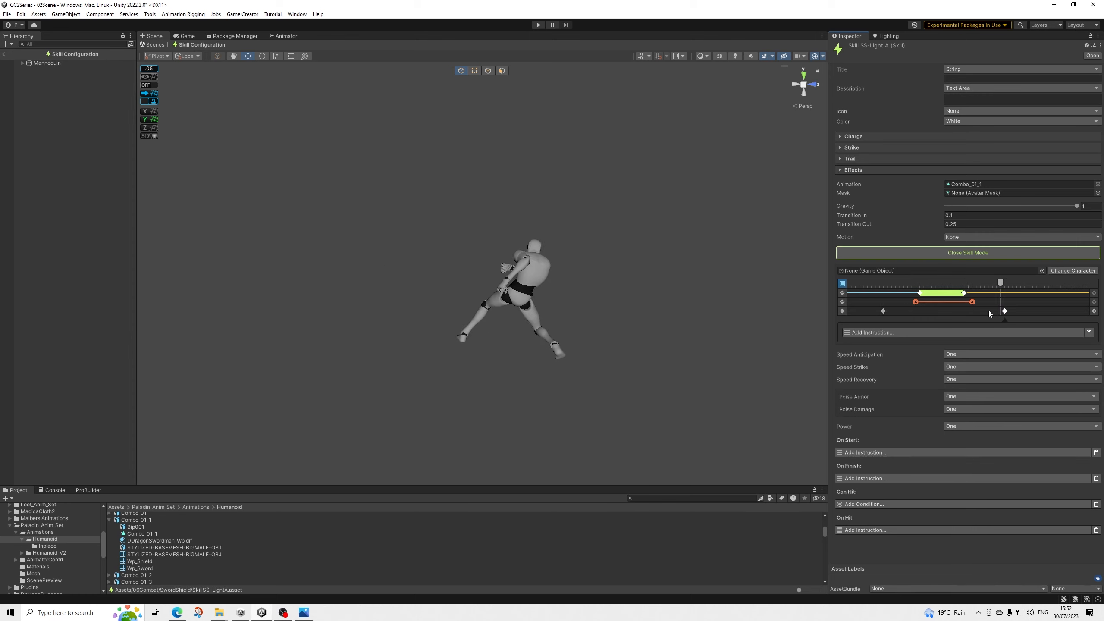
# Step: Remove both instruction markers from the timeline and return the playhead to the first frame
pyautogui.click(843, 311)
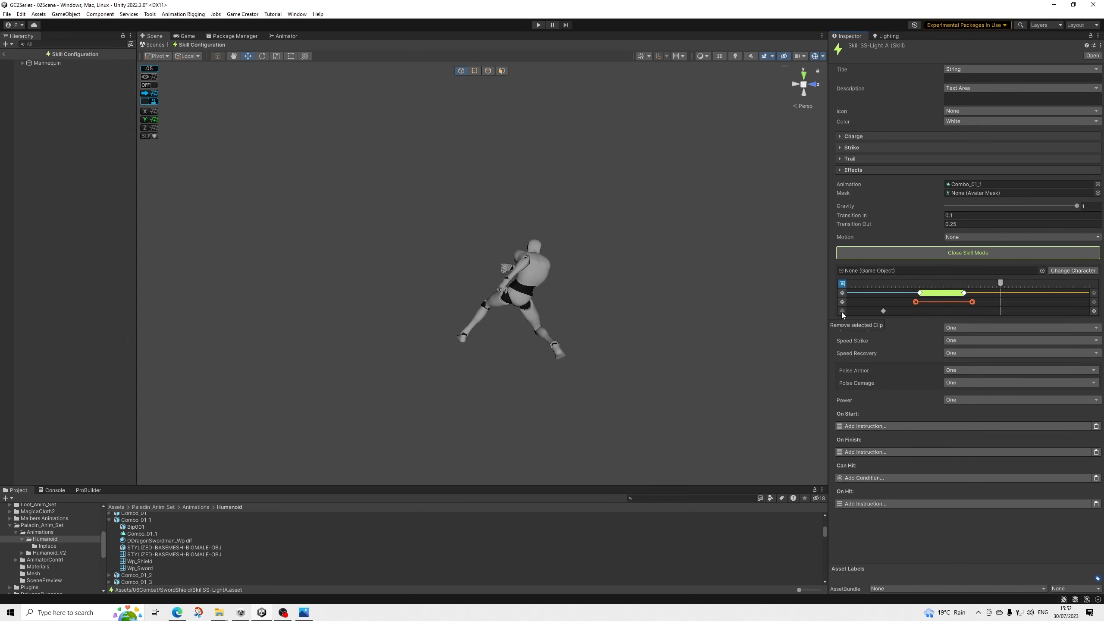
pyautogui.click(883, 311)
pyautogui.click(842, 311)
pyautogui.moveTo(900, 285); pyautogui.dragTo(830, 280)
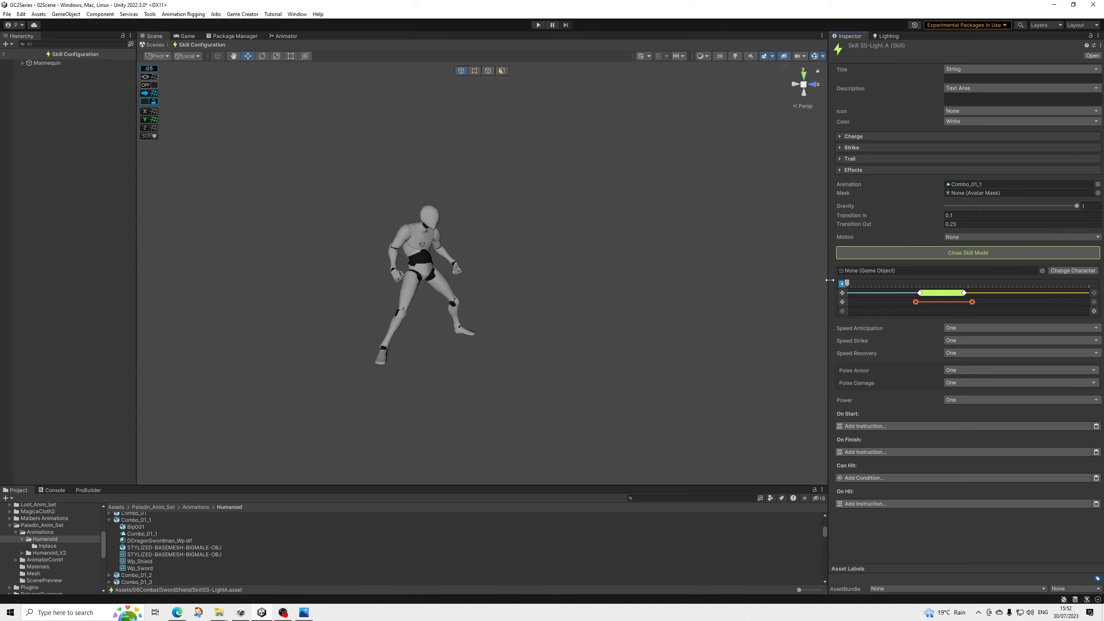
# Step: Set the skill's Poise Damage to the constant Zero
pyautogui.click(955, 385)
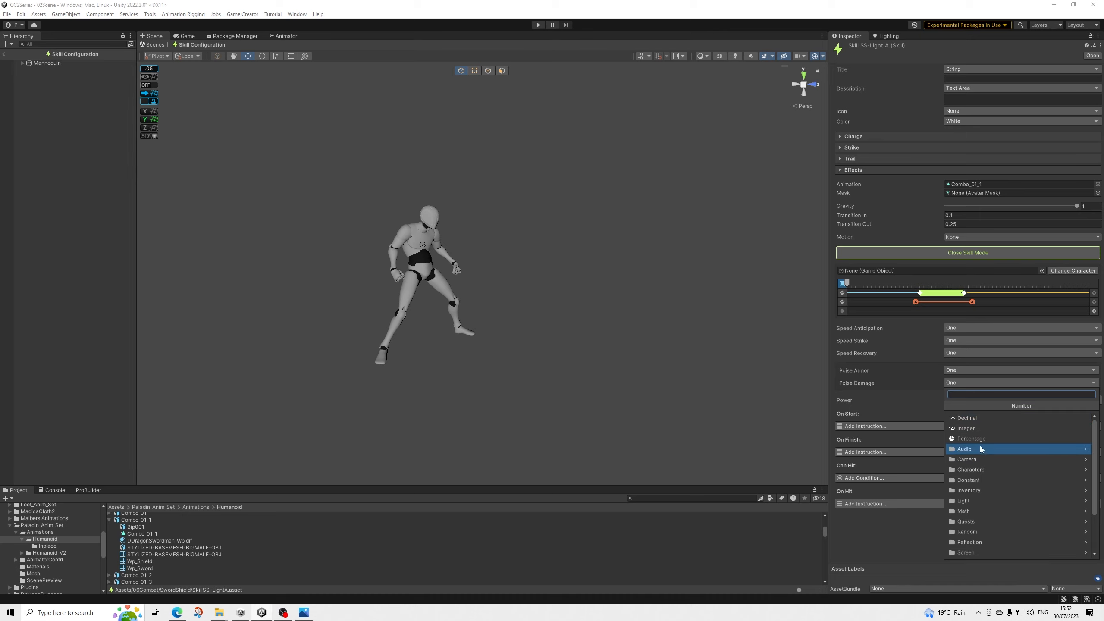
pyautogui.click(976, 471)
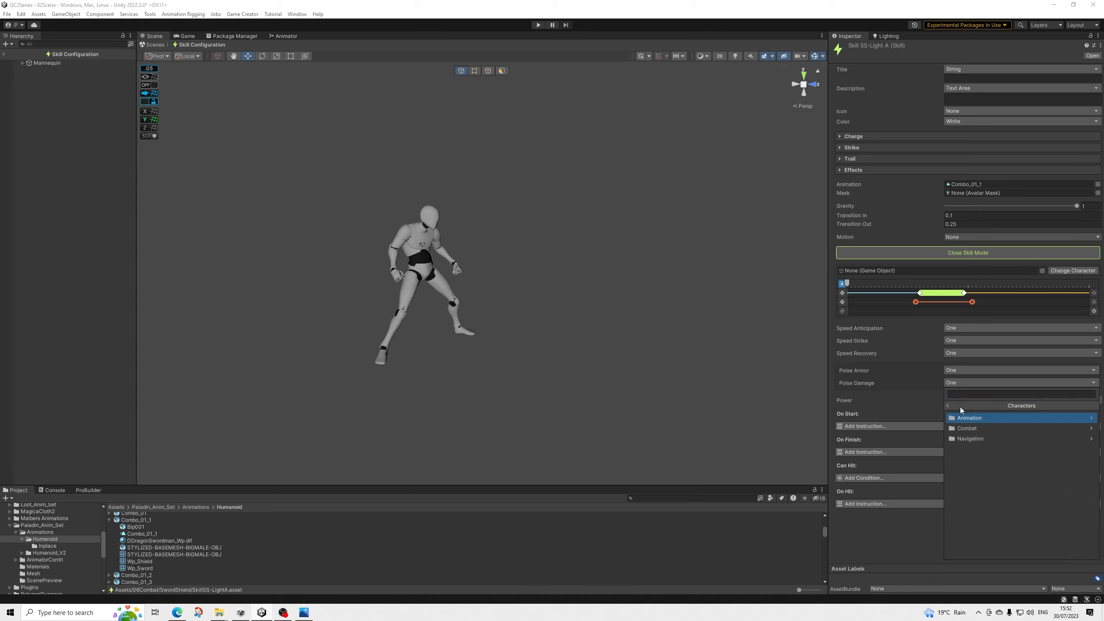
pyautogui.click(960, 408)
pyautogui.click(965, 475)
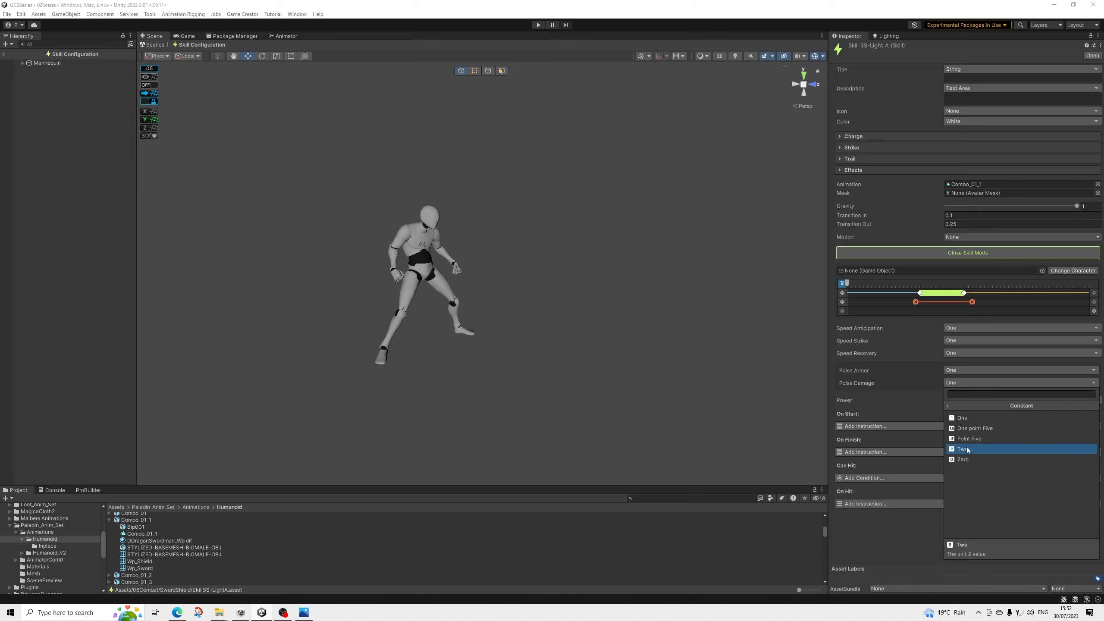
pyautogui.click(969, 459)
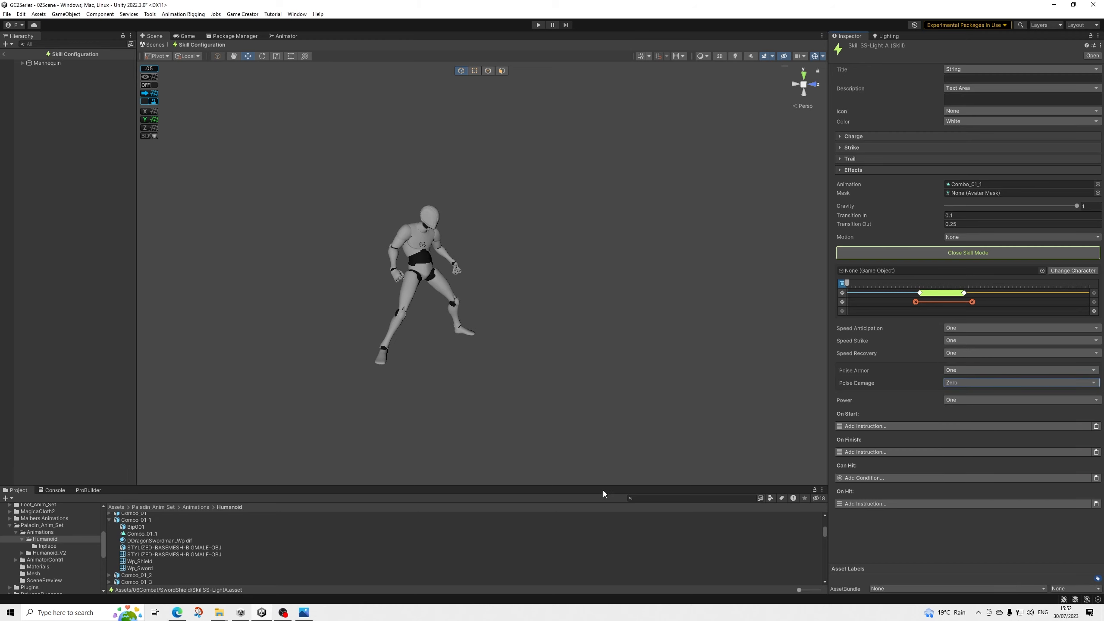
# Step: Try Root Motion as the skill's motion and scrub the animation to preview it
pyautogui.moveTo(884, 285); pyautogui.dragTo(806, 290)
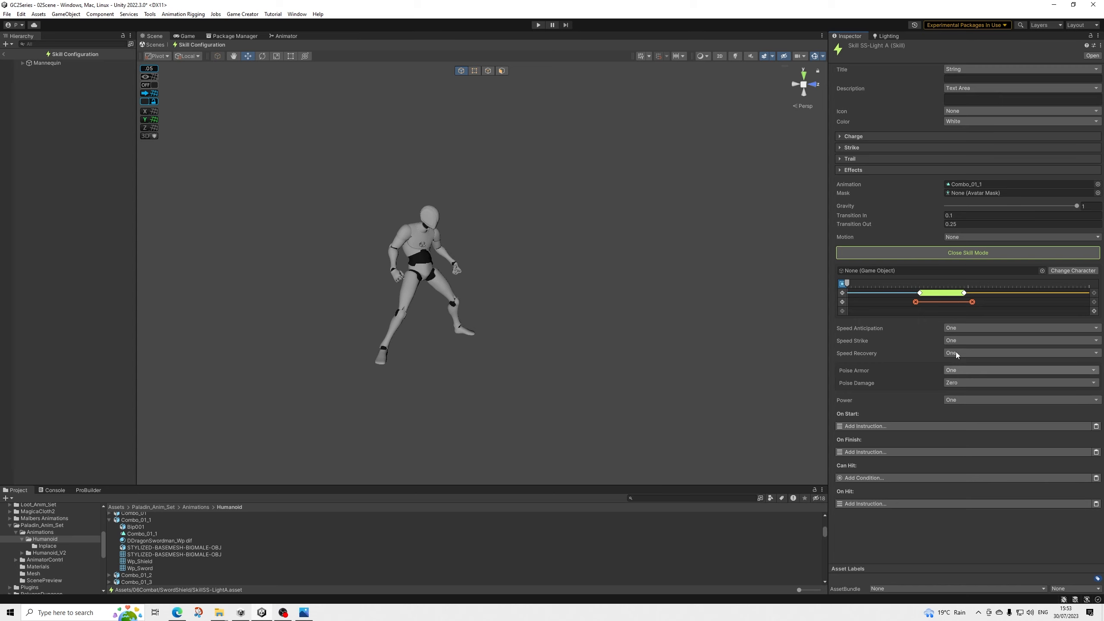
pyautogui.moveTo(862, 283); pyautogui.dragTo(814, 260)
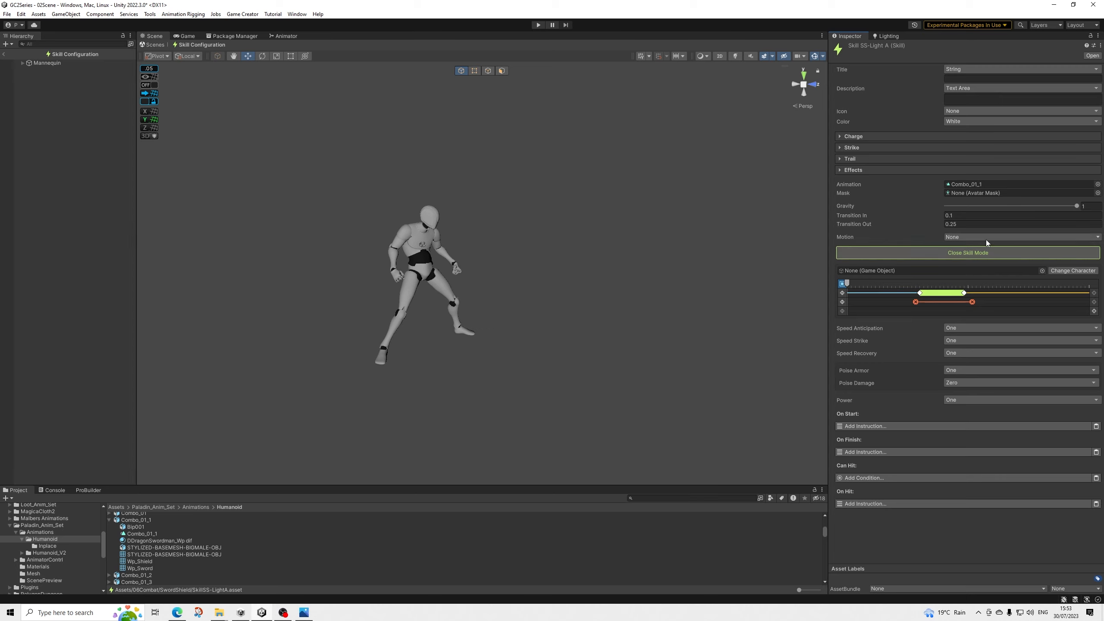
pyautogui.click(948, 236)
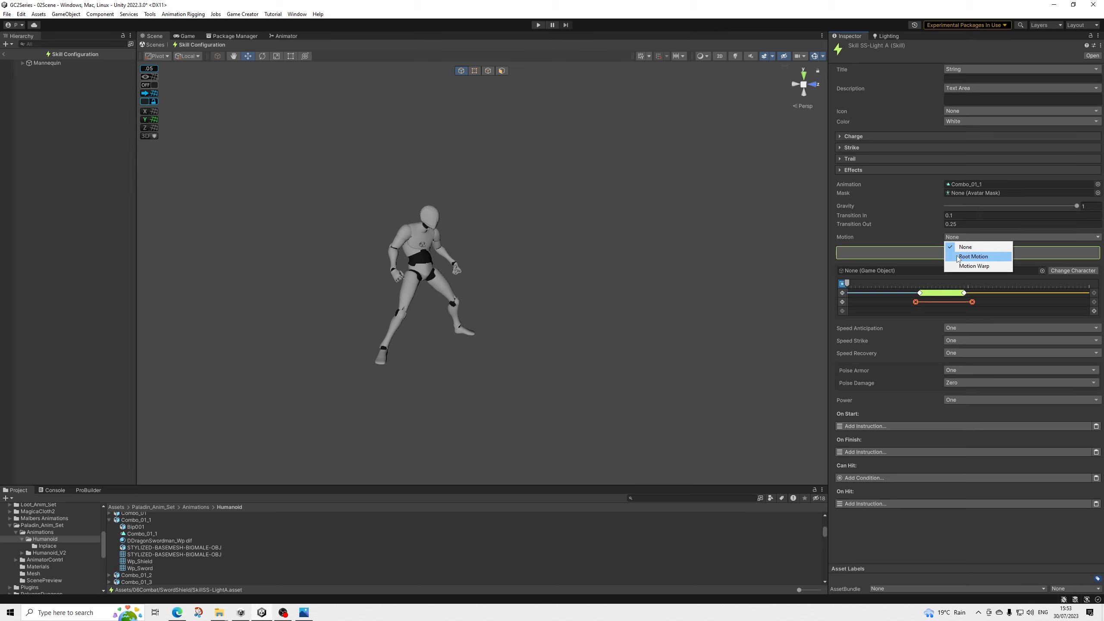
pyautogui.click(972, 257)
pyautogui.moveTo(854, 283); pyautogui.dragTo(926, 295)
pyautogui.moveTo(1030, 300); pyautogui.dragTo(1086, 319)
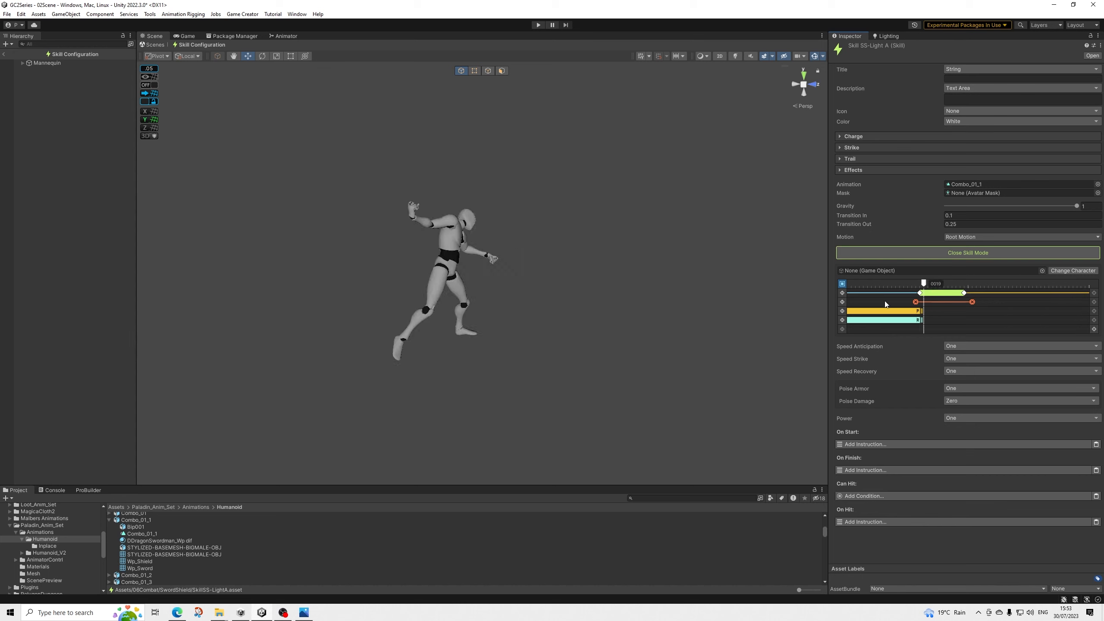
# Step: Set the motion to Motion Warp and replace its default marker with a warp range from the first frame to the timeline's middle
pyautogui.click(965, 237)
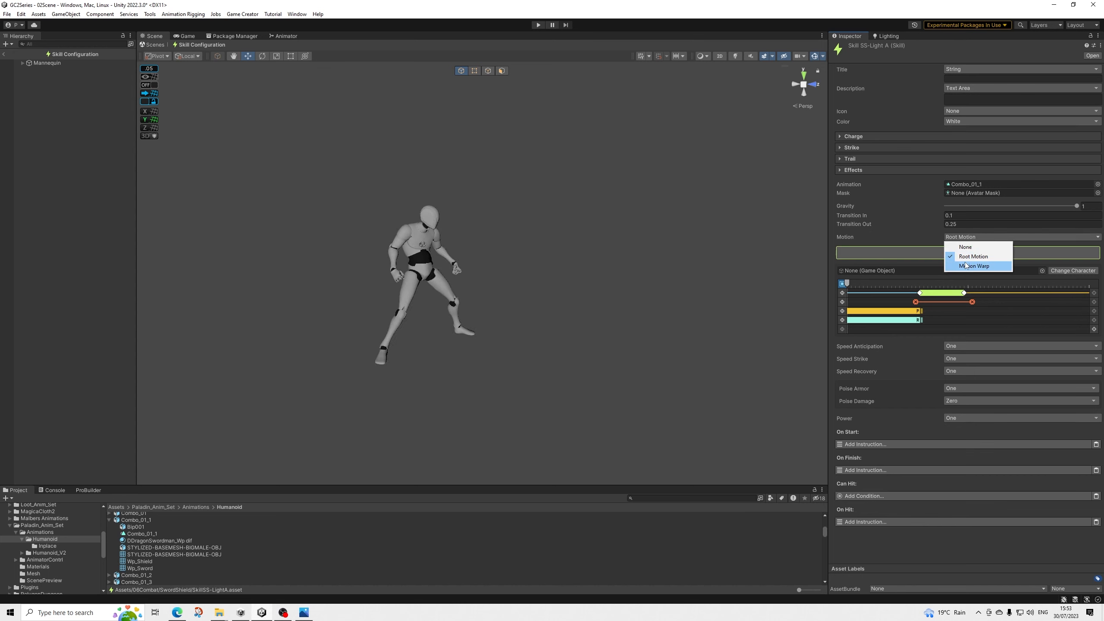
pyautogui.click(969, 265)
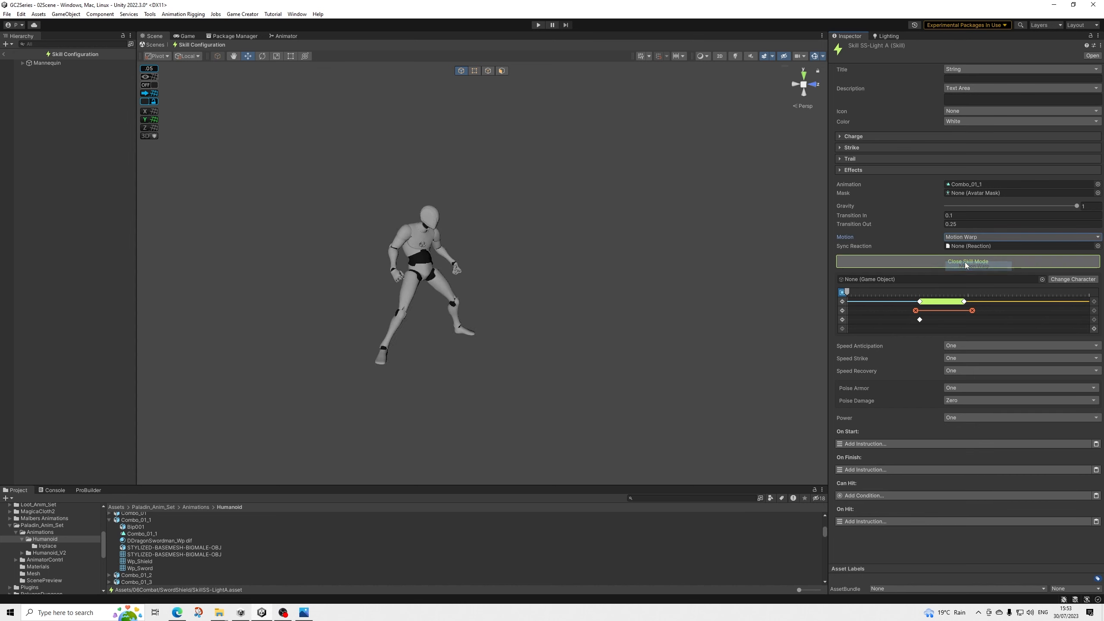
pyautogui.click(920, 321)
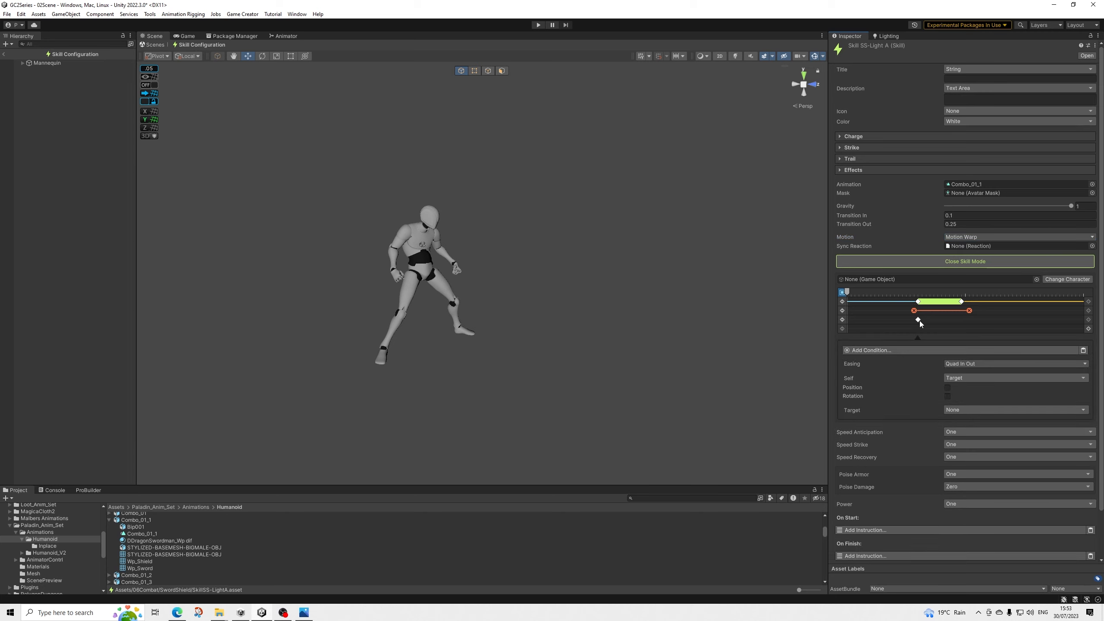
pyautogui.click(842, 320)
pyautogui.click(1094, 321)
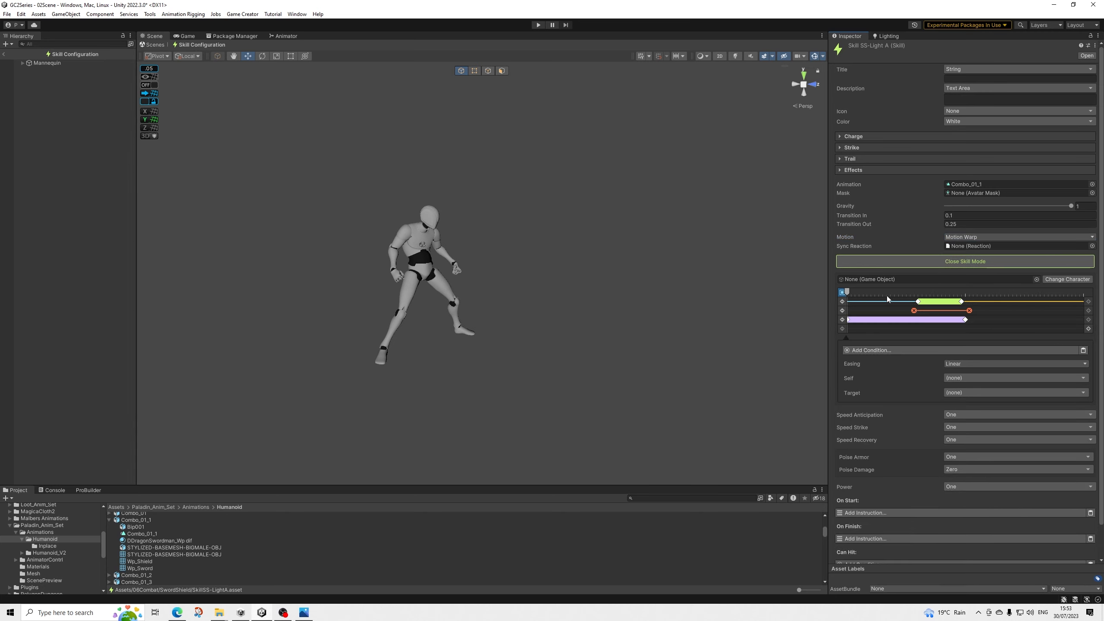
# Step: Scrub the animation between the first frame and the end of the strike to examine the mannequin's wind-up and swing poses
pyautogui.moveTo(889, 300)
pyautogui.mouseDown()
pyautogui.moveTo(1002, 296)
pyautogui.moveTo(846, 290)
pyautogui.moveTo(1036, 299)
pyautogui.moveTo(894, 297)
pyautogui.moveTo(968, 310)
pyautogui.moveTo(959, 292)
pyautogui.moveTo(847, 294)
pyautogui.moveTo(906, 294)
pyautogui.moveTo(834, 271)
pyautogui.mouseUp()
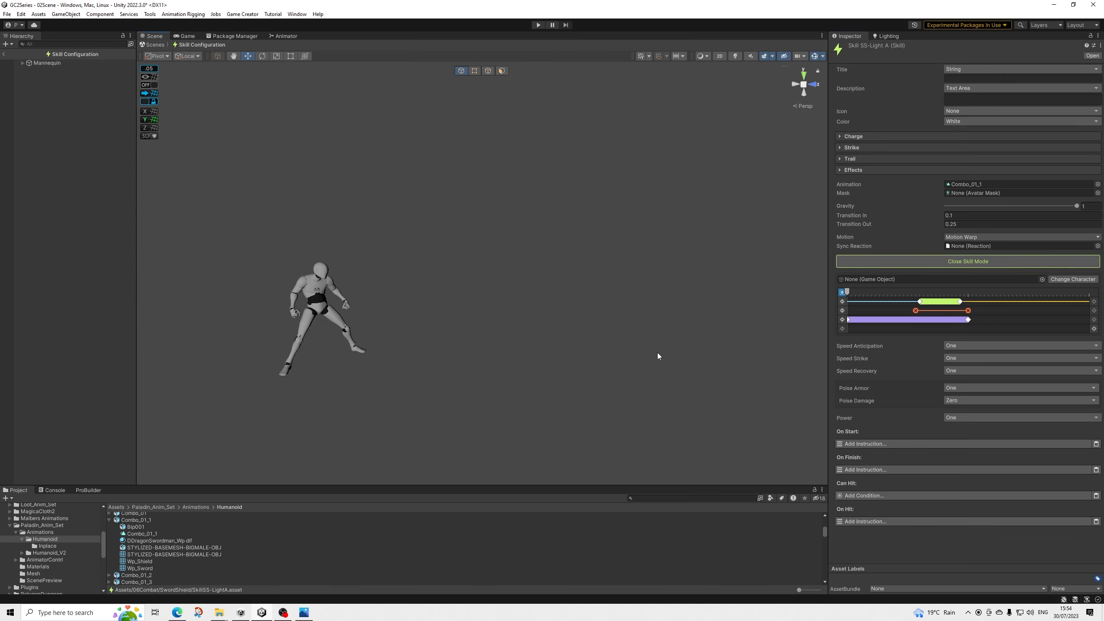
pyautogui.moveTo(852, 301); pyautogui.dragTo(972, 318)
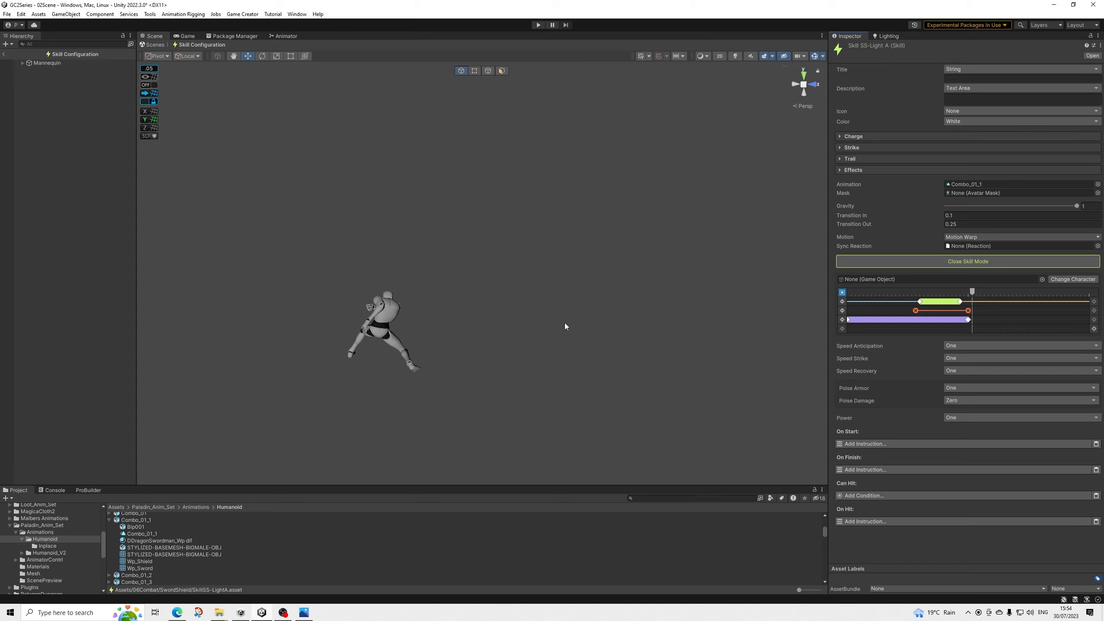
pyautogui.moveTo(869, 291); pyautogui.dragTo(936, 320)
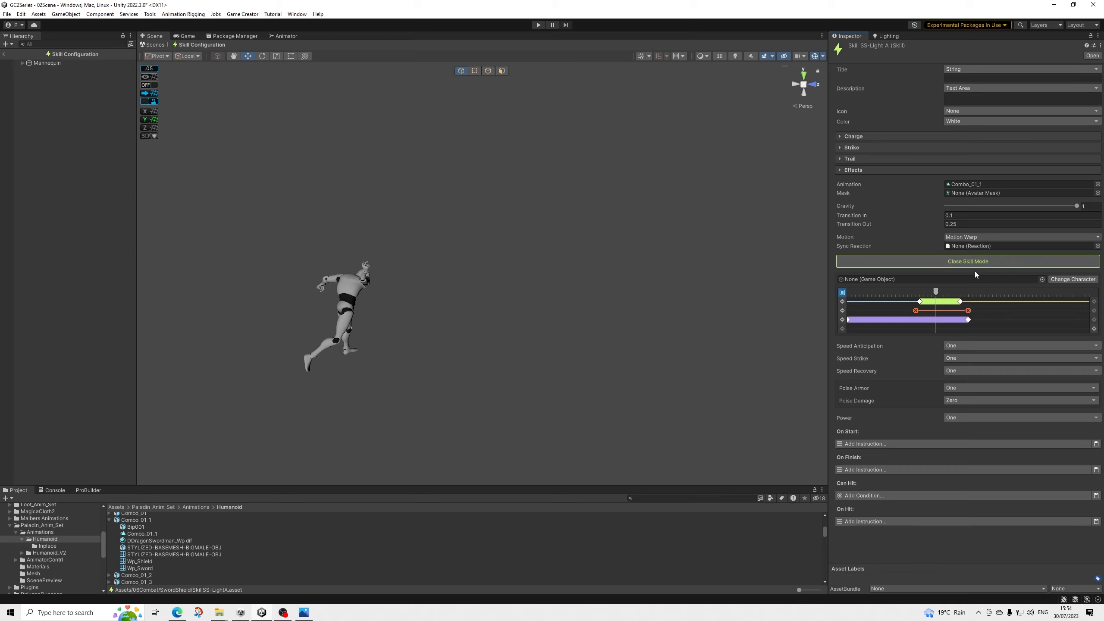
pyautogui.moveTo(935, 293)
pyautogui.mouseDown()
pyautogui.moveTo(967, 293)
pyautogui.moveTo(847, 293)
pyautogui.moveTo(996, 300)
pyautogui.moveTo(912, 292)
pyautogui.moveTo(889, 295)
pyautogui.moveTo(921, 297)
pyautogui.moveTo(845, 303)
pyautogui.moveTo(942, 295)
pyautogui.moveTo(849, 304)
pyautogui.moveTo(986, 320)
pyautogui.moveTo(895, 291)
pyautogui.moveTo(927, 291)
pyautogui.mouseUp()
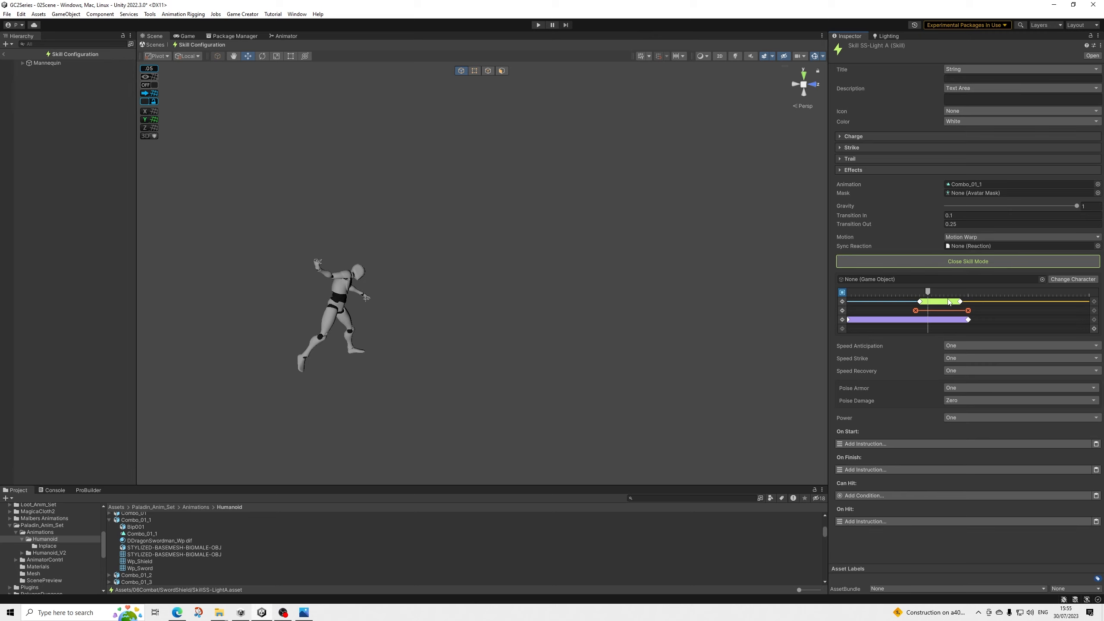
pyautogui.moveTo(928, 291)
pyautogui.mouseDown()
pyautogui.moveTo(873, 299)
pyautogui.moveTo(975, 302)
pyautogui.moveTo(920, 306)
pyautogui.moveTo(969, 306)
pyautogui.moveTo(913, 292)
pyautogui.moveTo(938, 294)
pyautogui.mouseUp()
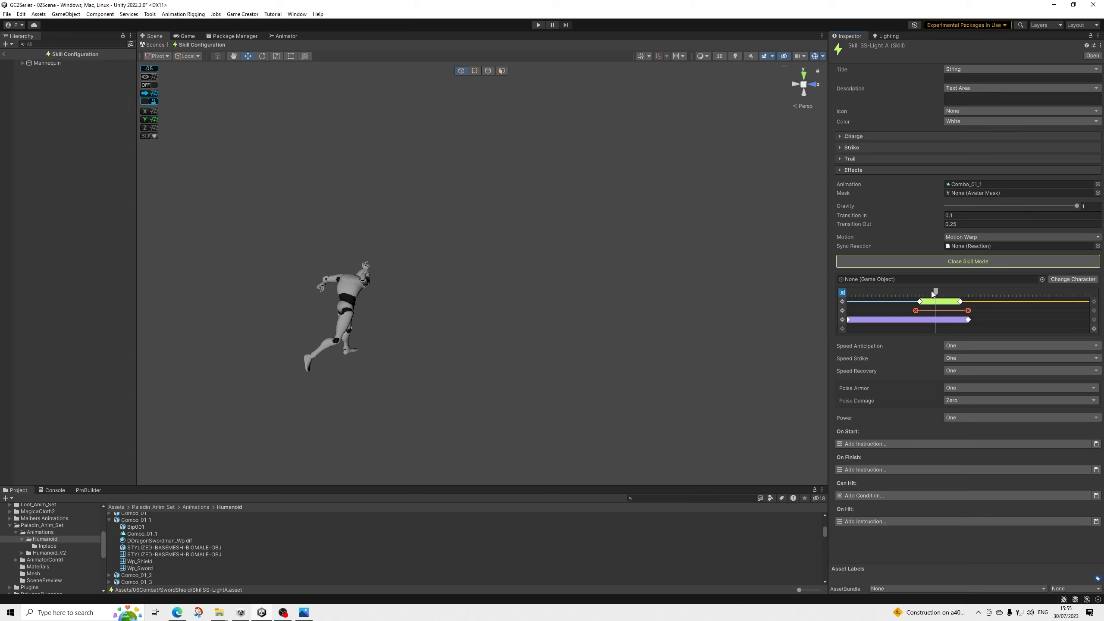
pyautogui.moveTo(933, 294); pyautogui.dragTo(876, 307)
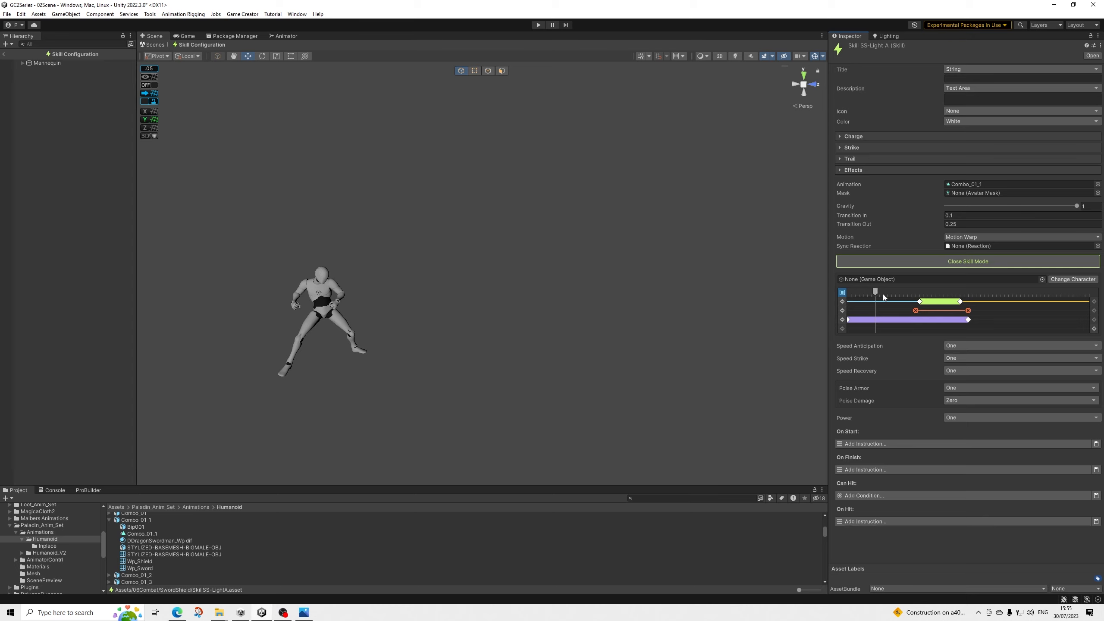
pyautogui.moveTo(875, 291)
pyautogui.mouseDown()
pyautogui.moveTo(973, 294)
pyautogui.moveTo(869, 295)
pyautogui.mouseUp()
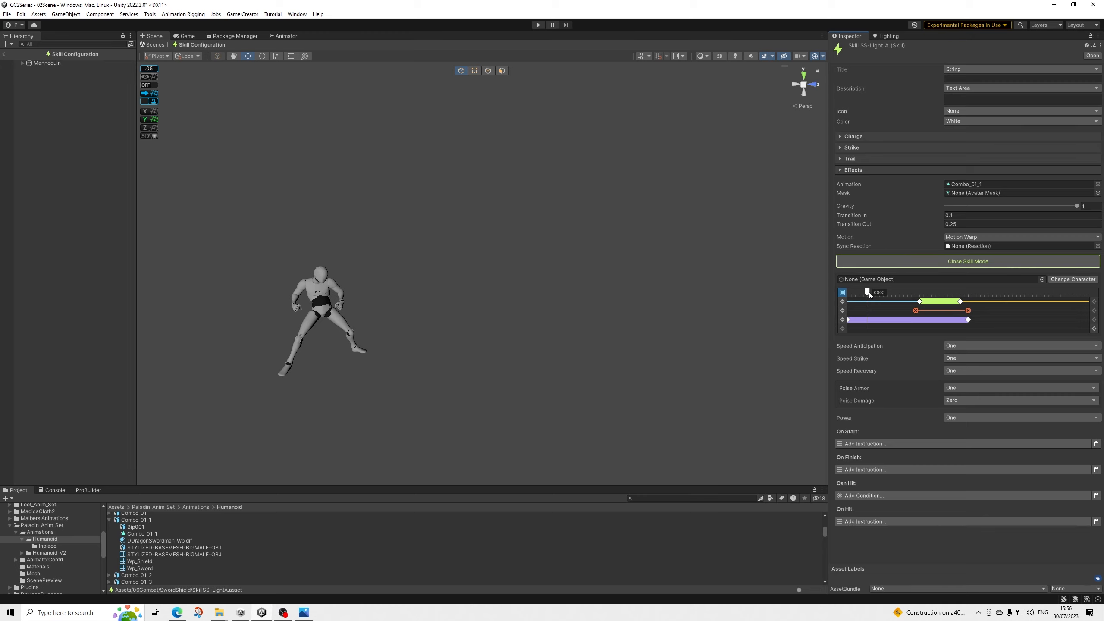
pyautogui.moveTo(869, 295)
pyautogui.mouseDown()
pyautogui.moveTo(1042, 296)
pyautogui.moveTo(863, 292)
pyautogui.moveTo(968, 292)
pyautogui.moveTo(1014, 306)
pyautogui.moveTo(875, 297)
pyautogui.mouseUp()
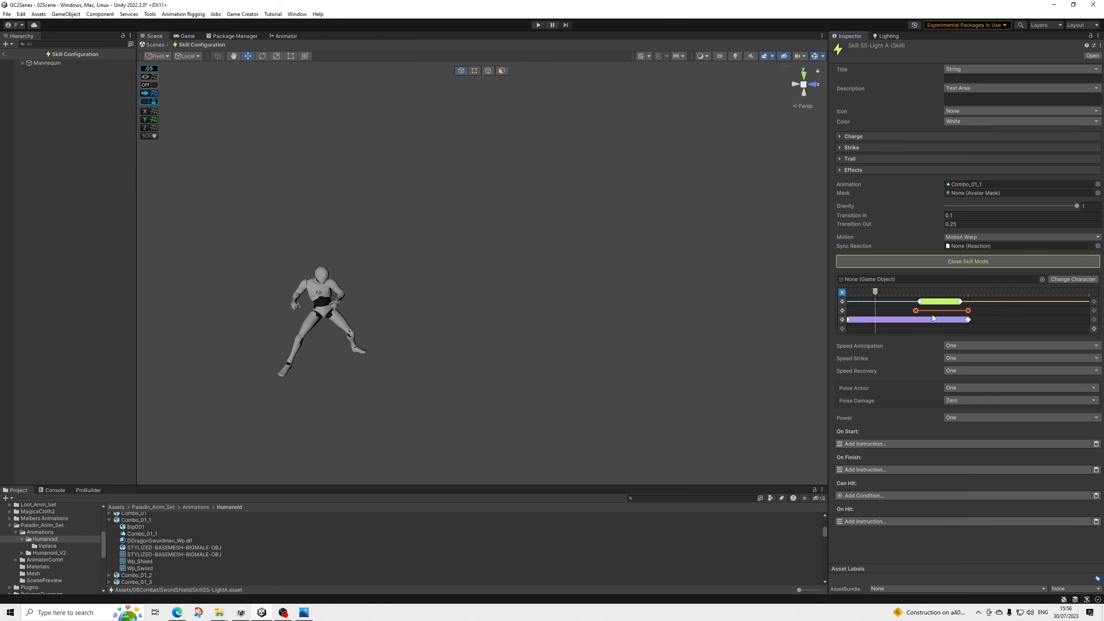
# Step: Shift the green strike phase and the red range below it to start around frame 20, and move the purple motion-warp range later
pyautogui.moveTo(967, 321)
pyautogui.mouseDown()
pyautogui.moveTo(924, 324)
pyautogui.moveTo(964, 324)
pyautogui.moveTo(936, 324)
pyautogui.moveTo(954, 325)
pyautogui.mouseUp()
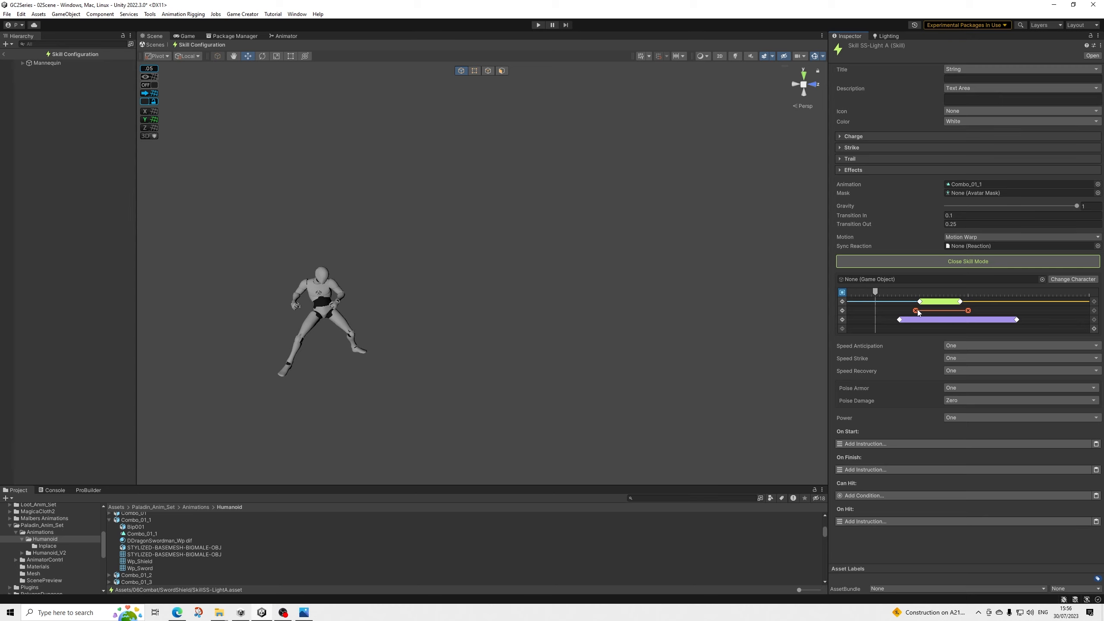
pyautogui.moveTo(875, 292); pyautogui.dragTo(932, 295)
pyautogui.moveTo(921, 297); pyautogui.dragTo(932, 305)
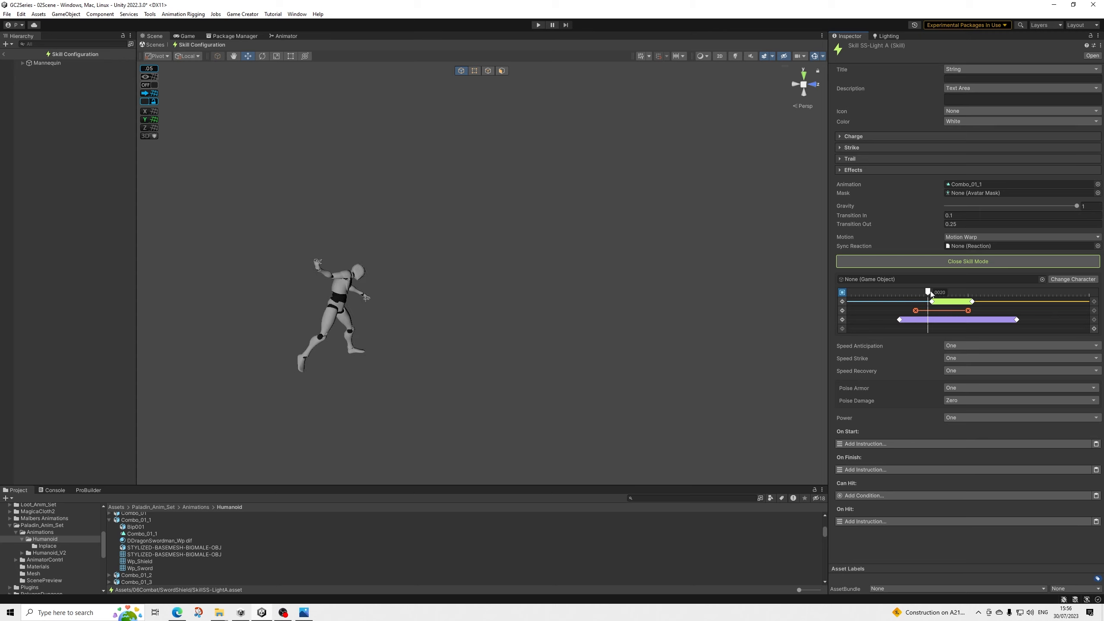
pyautogui.moveTo(933, 294)
pyautogui.mouseDown()
pyautogui.moveTo(991, 299)
pyautogui.moveTo(930, 311)
pyautogui.moveTo(965, 293)
pyautogui.moveTo(911, 294)
pyautogui.moveTo(908, 320)
pyautogui.moveTo(899, 294)
pyautogui.moveTo(931, 299)
pyautogui.mouseUp()
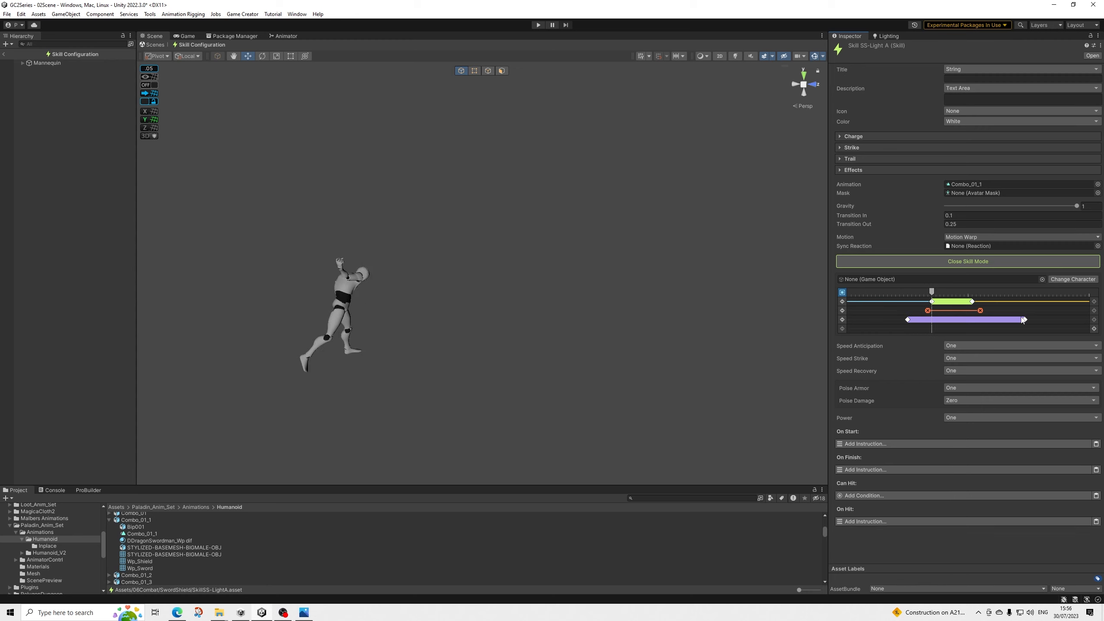
# Step: Shorten the purple motion-warp range so it begins shortly before the green strike phase and ends at the phase's start
pyautogui.moveTo(1024, 320); pyautogui.dragTo(942, 322)
pyautogui.moveTo(937, 290); pyautogui.dragTo(911, 296)
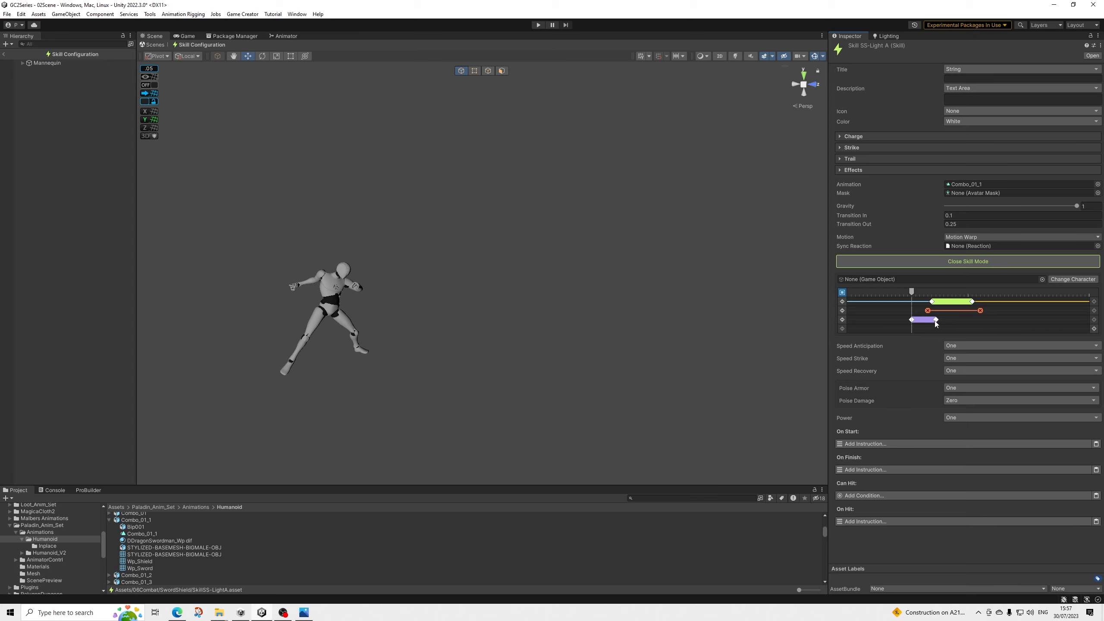
pyautogui.moveTo(935, 320); pyautogui.dragTo(899, 307)
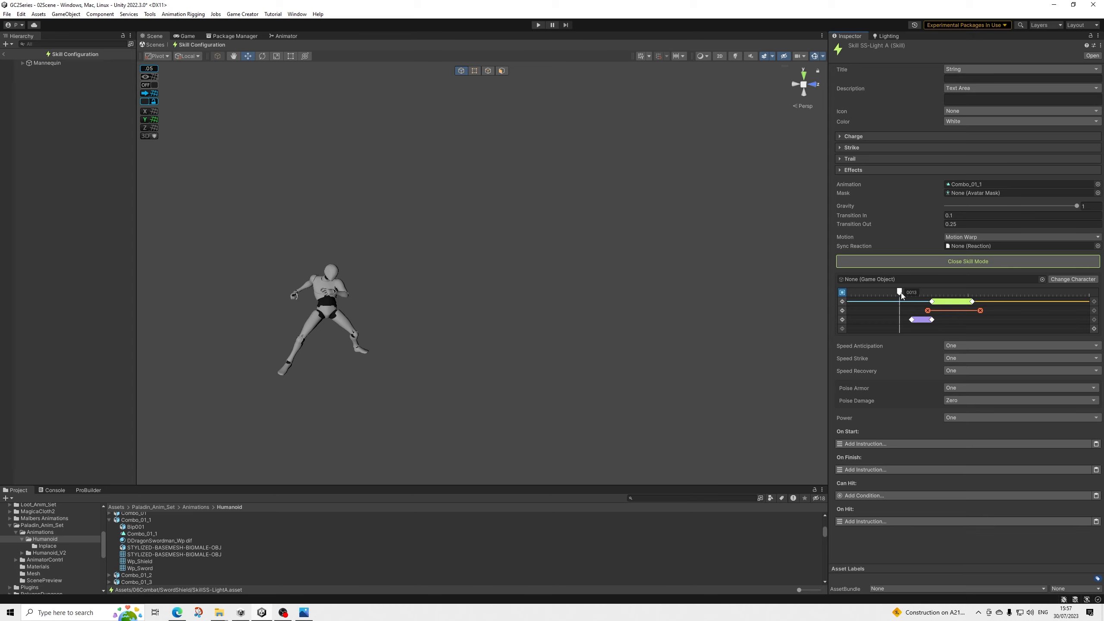
# Step: Scrub the animation from the first frame through the motion-warp range to check its timing against the strike's start
pyautogui.moveTo(902, 294); pyautogui.dragTo(839, 307)
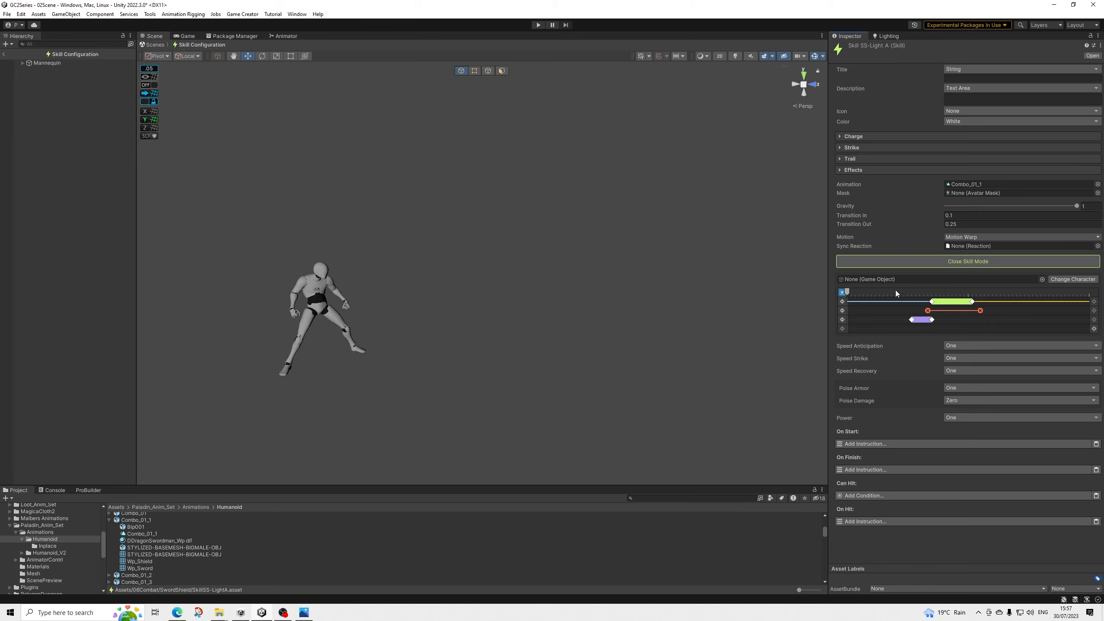
pyautogui.moveTo(896, 293); pyautogui.dragTo(913, 295)
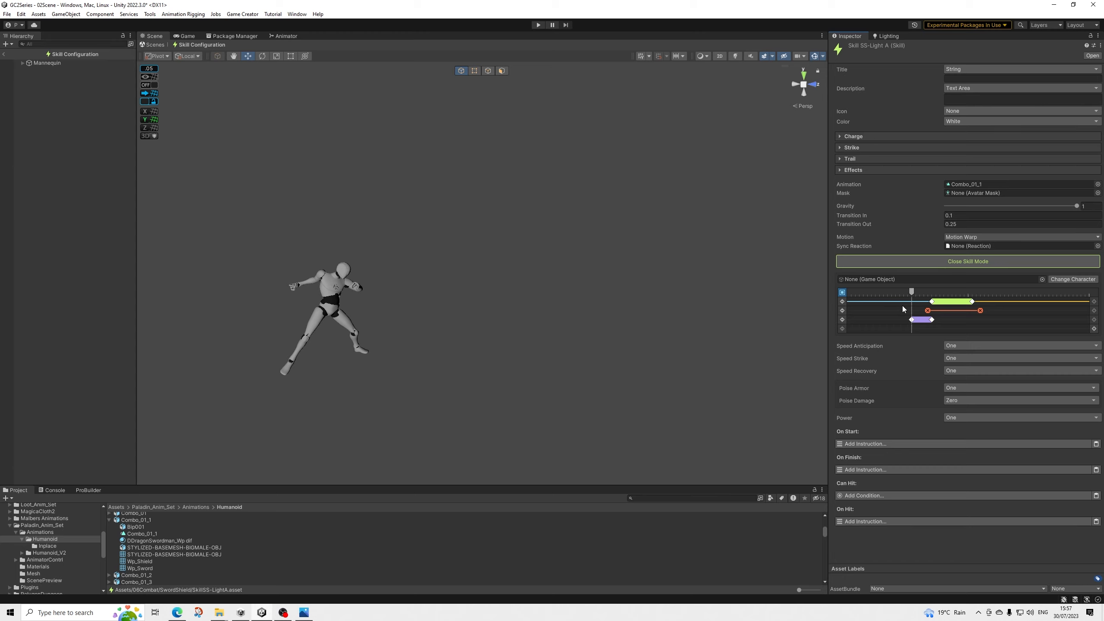
pyautogui.moveTo(913, 292); pyautogui.dragTo(937, 293)
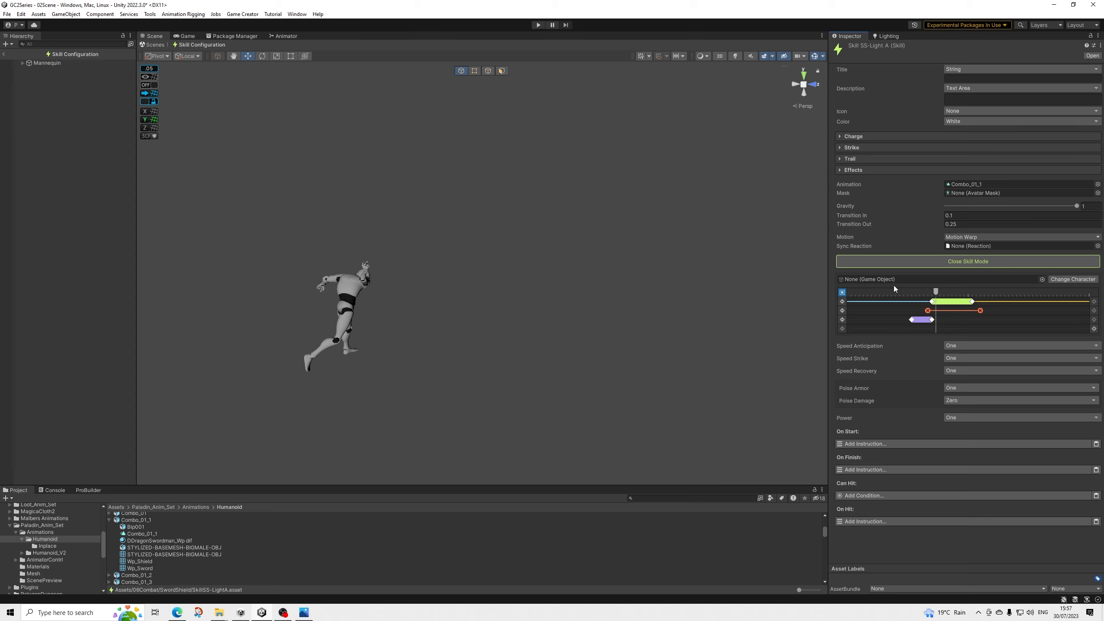
pyautogui.moveTo(894, 293); pyautogui.dragTo(912, 295)
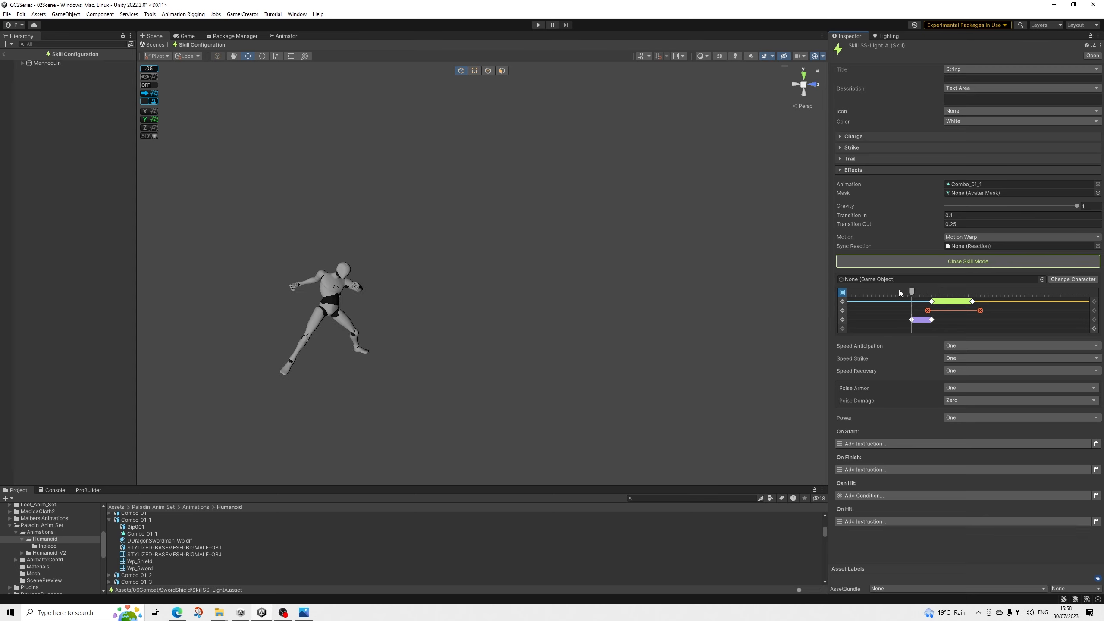
pyautogui.moveTo(909, 291)
pyautogui.mouseDown()
pyautogui.moveTo(961, 295)
pyautogui.moveTo(907, 295)
pyautogui.moveTo(927, 295)
pyautogui.mouseUp()
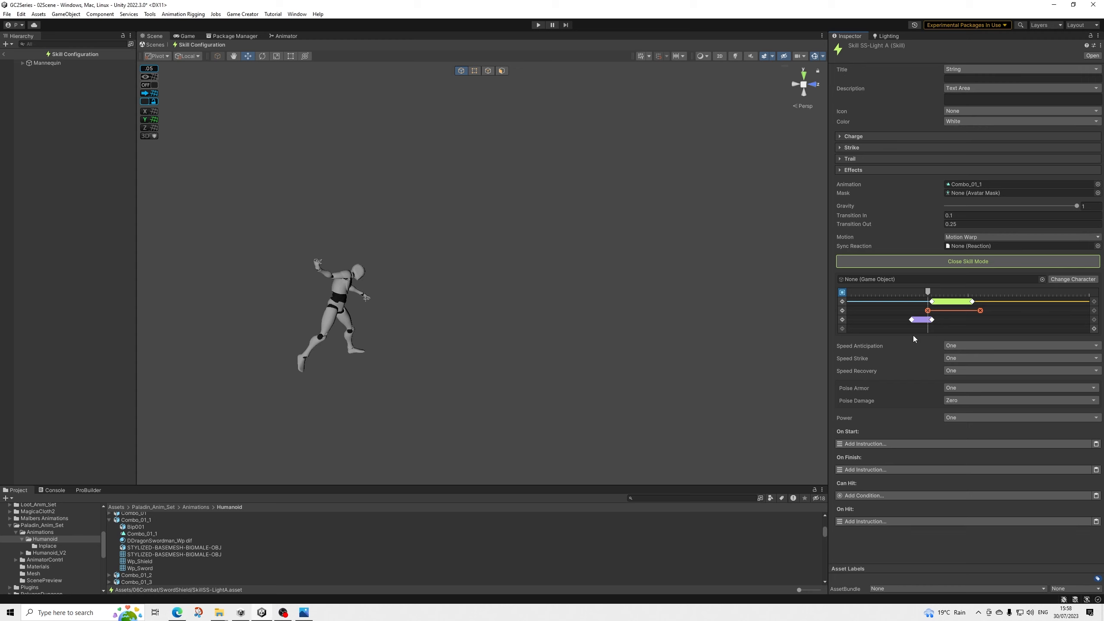
# Step: Open the purple motion-warp range's settings and review its available easing types while checking the range's starting pose
pyautogui.moveTo(923, 292)
pyautogui.mouseDown()
pyautogui.moveTo(909, 296)
pyautogui.moveTo(928, 302)
pyautogui.moveTo(918, 304)
pyautogui.mouseUp()
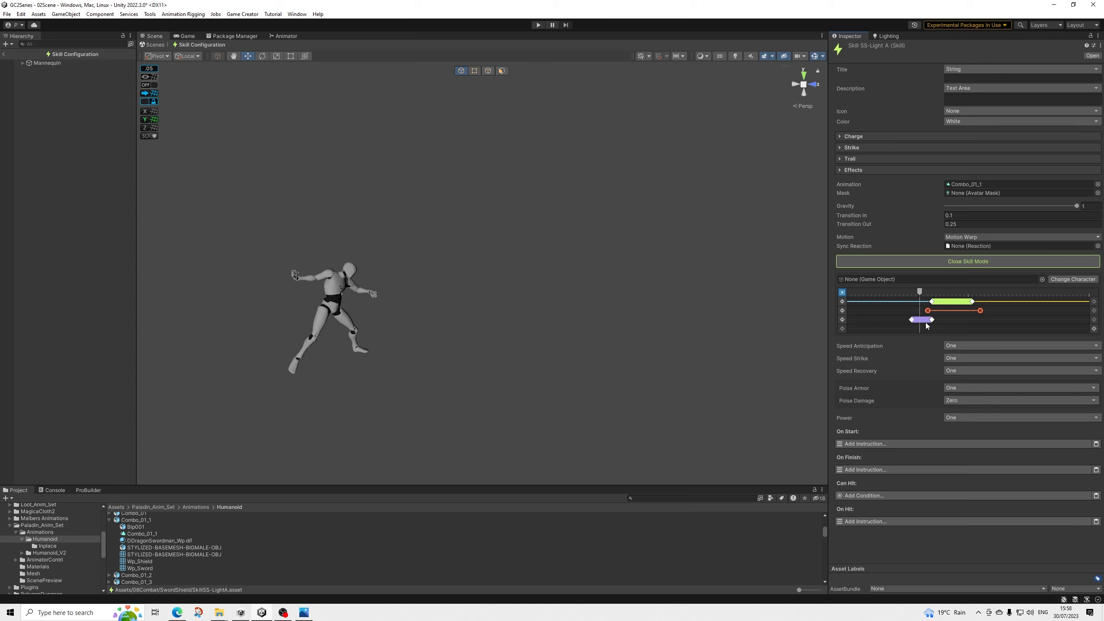
pyautogui.click(922, 321)
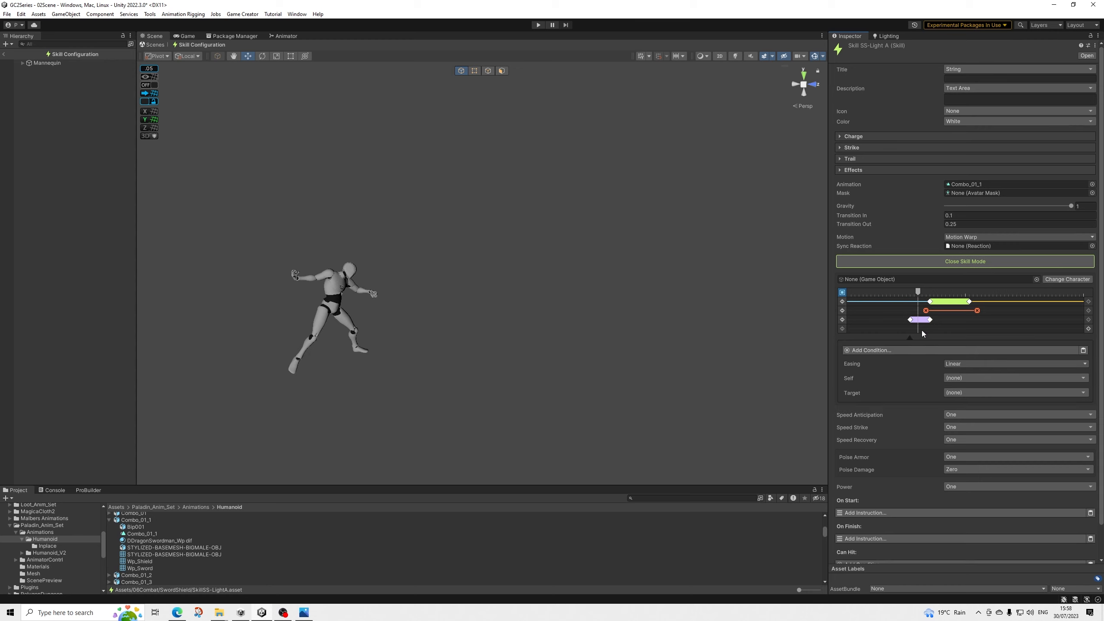
pyautogui.click(955, 362)
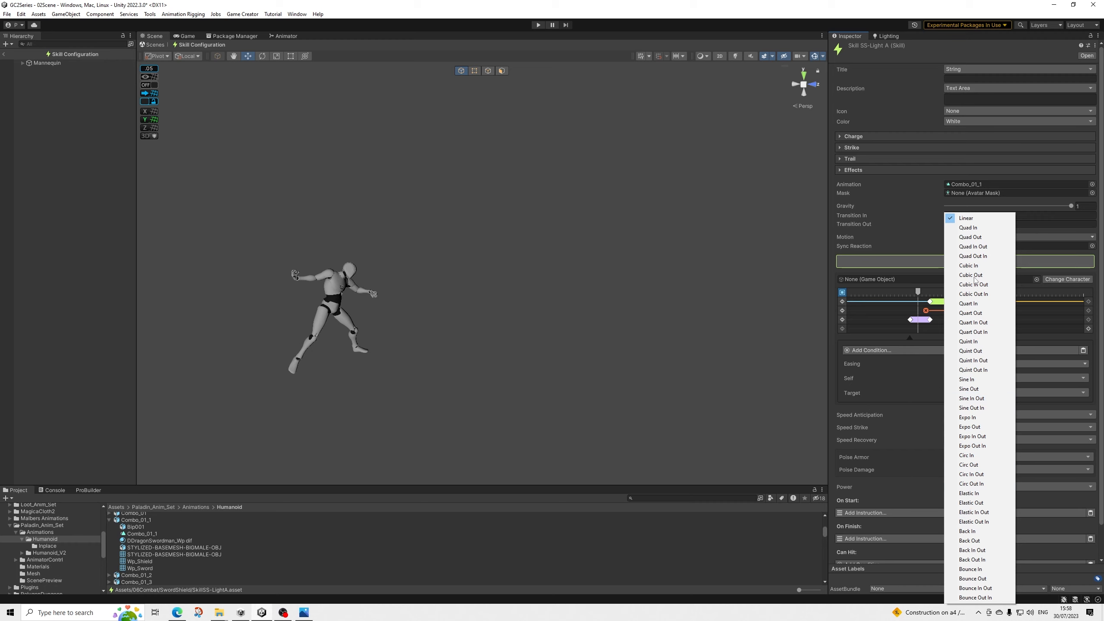
pyautogui.click(833, 407)
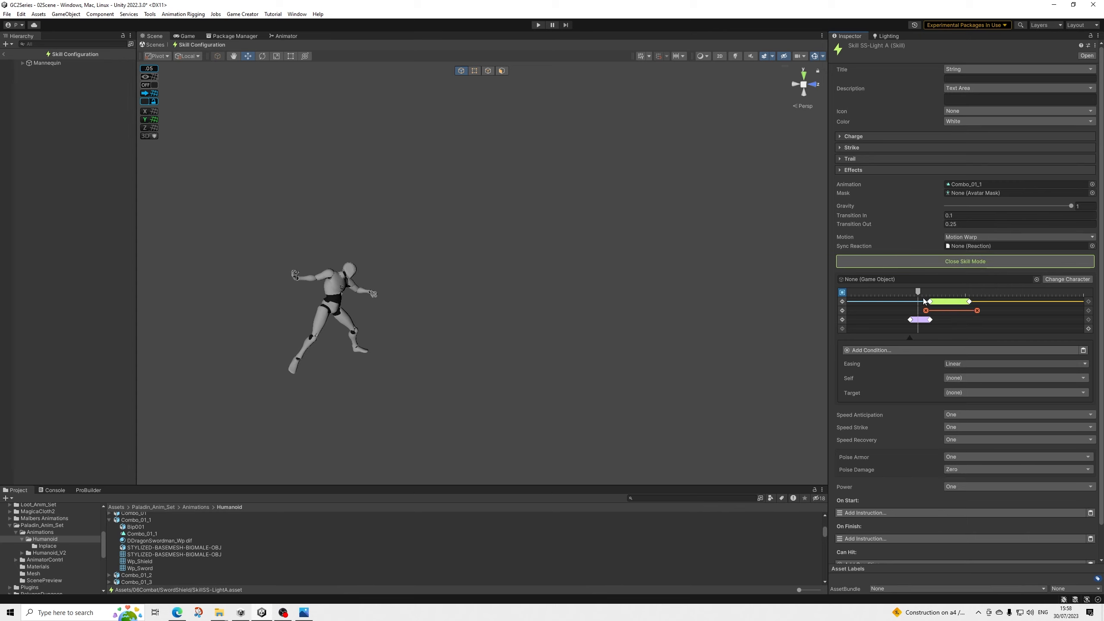
pyautogui.moveTo(918, 293)
pyautogui.mouseDown()
pyautogui.moveTo(899, 292)
pyautogui.moveTo(934, 298)
pyautogui.moveTo(900, 298)
pyautogui.moveTo(909, 301)
pyautogui.mouseUp()
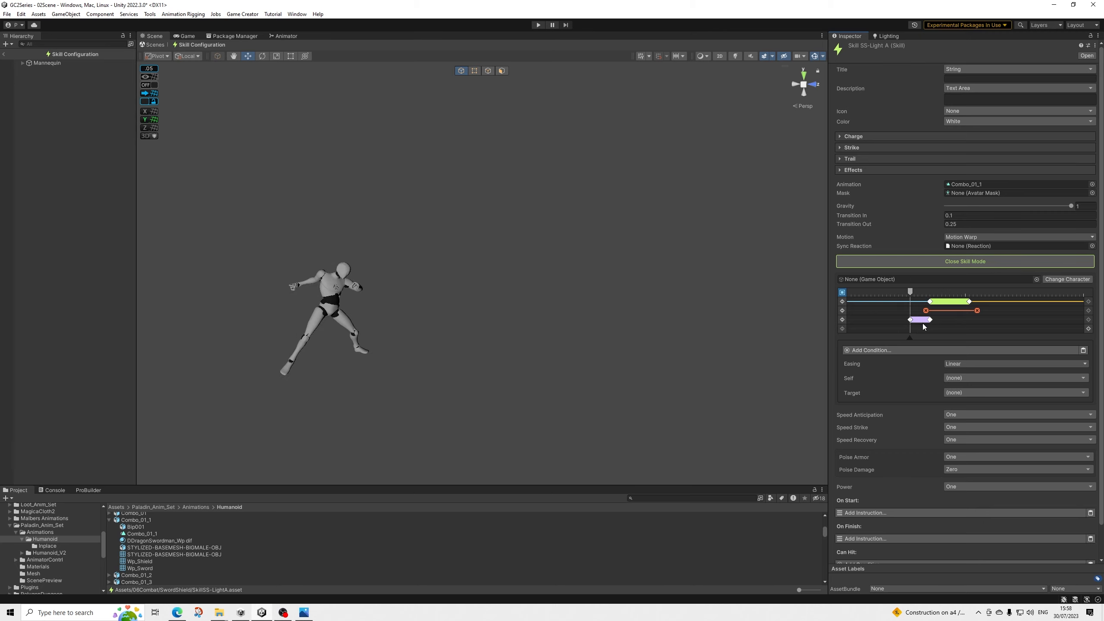
# Step: Set the motion-warp range's Self location to Target Close
pyautogui.click(962, 377)
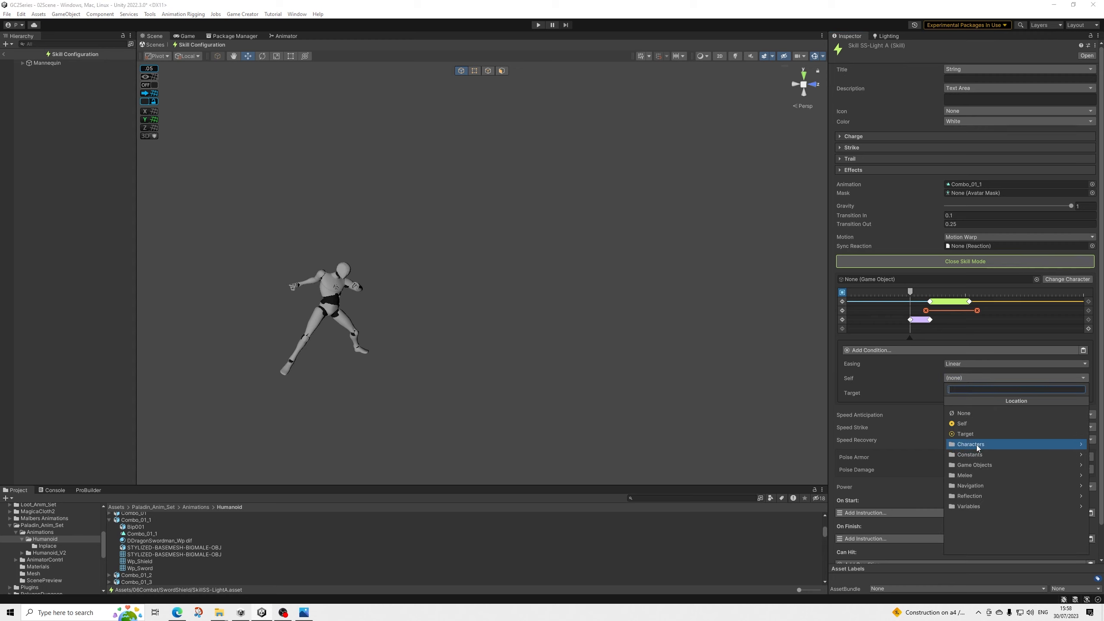
pyautogui.click(970, 445)
pyautogui.click(951, 401)
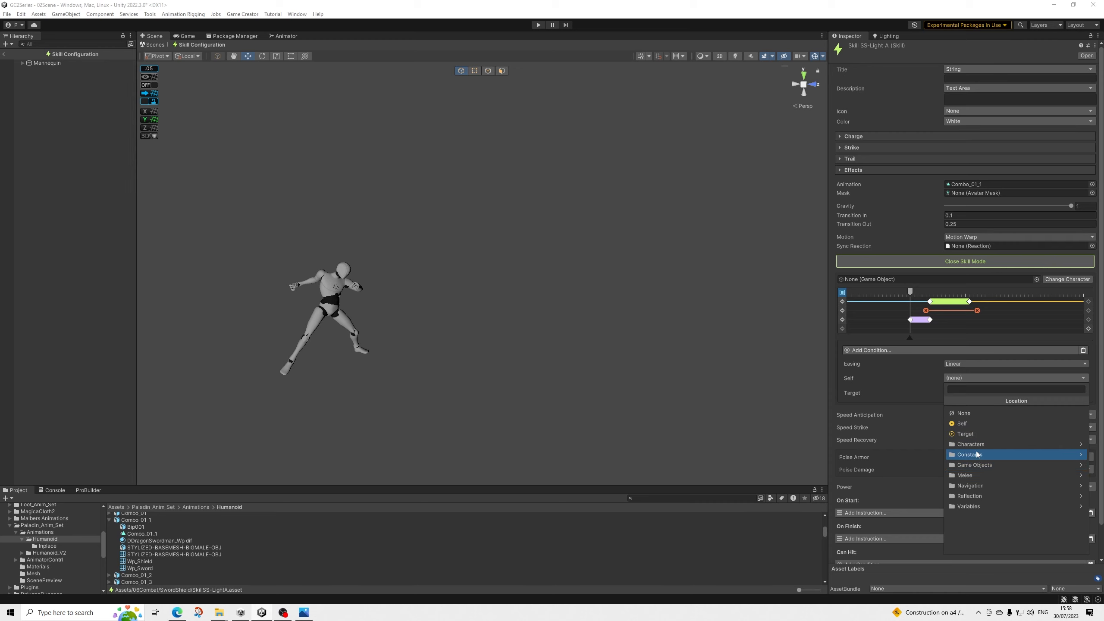
pyautogui.write('target')
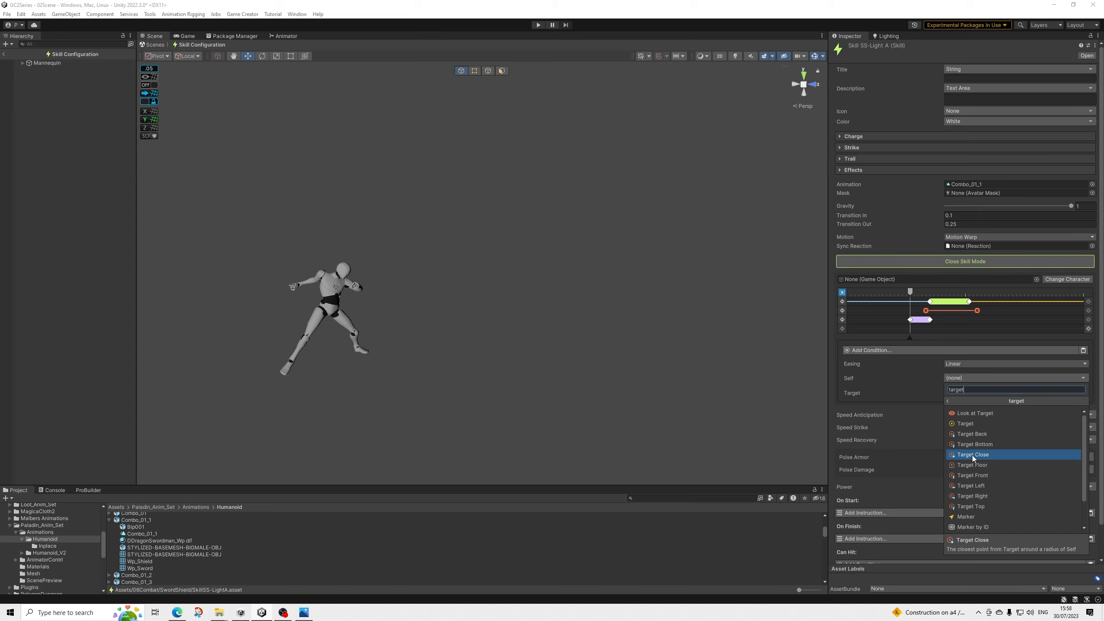
pyautogui.click(972, 455)
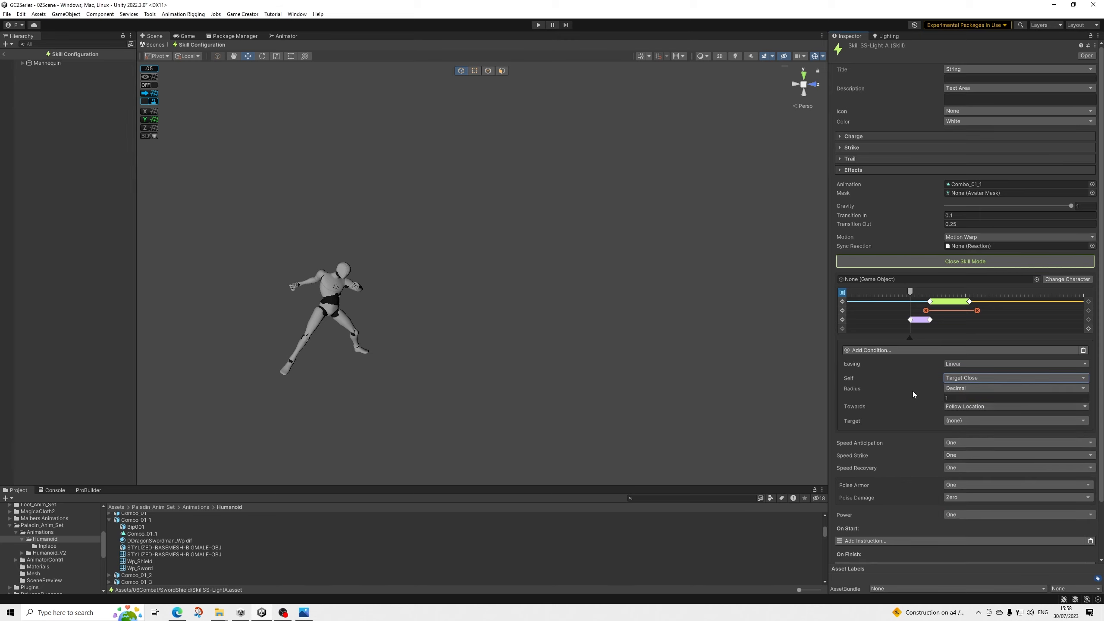
# Step: Set the motion-warp range's Towards option to Horizontal Position and its Target location to None
pyautogui.click(955, 407)
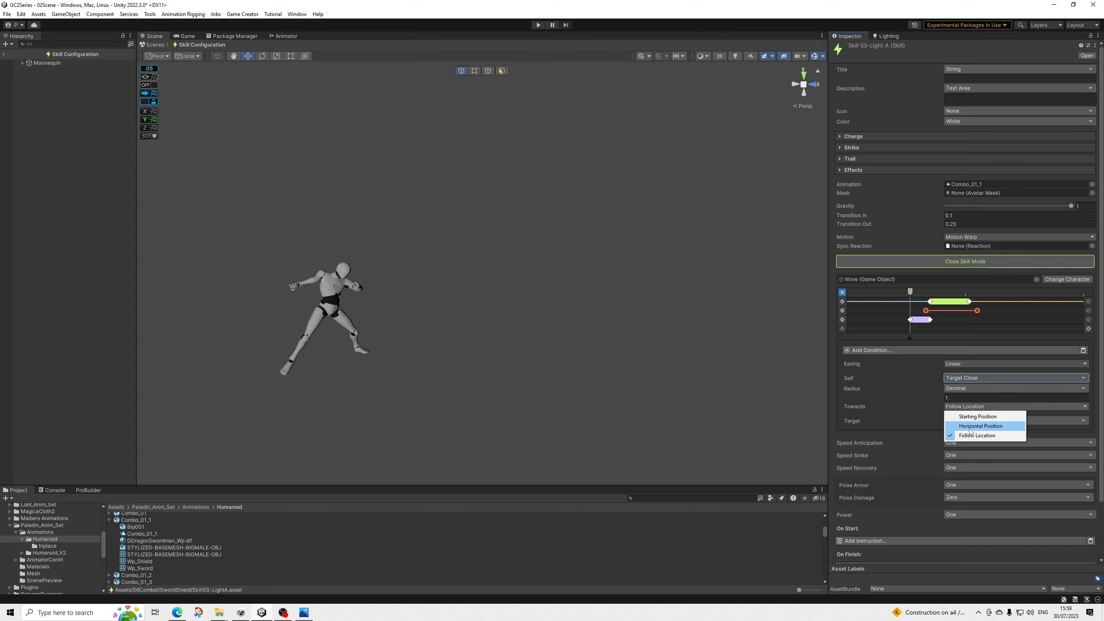
pyautogui.click(971, 430)
pyautogui.click(969, 408)
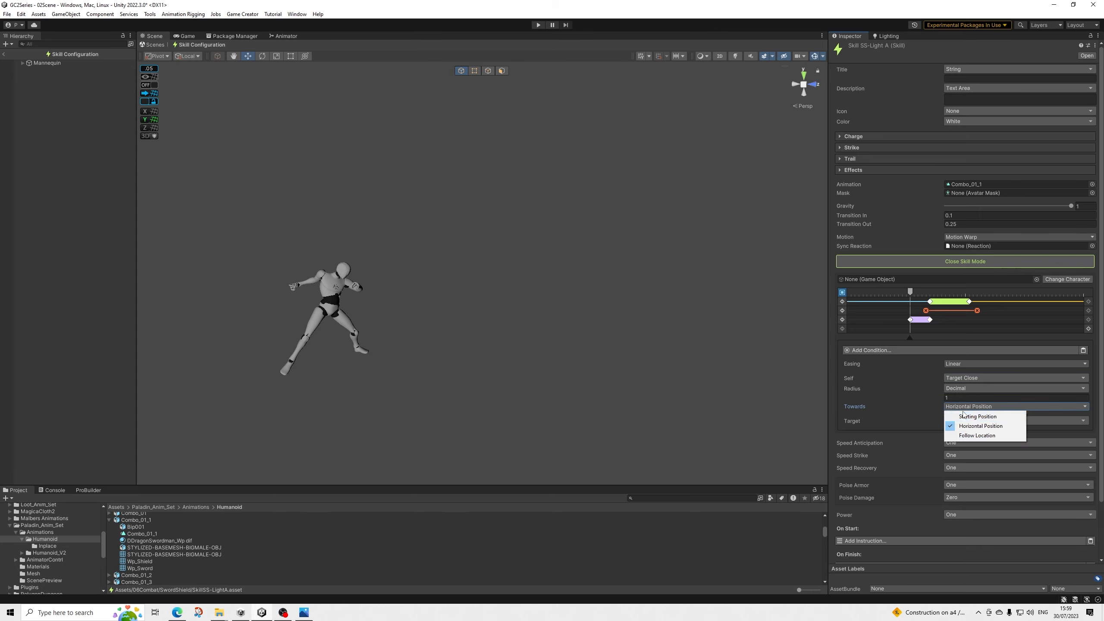
pyautogui.click(928, 413)
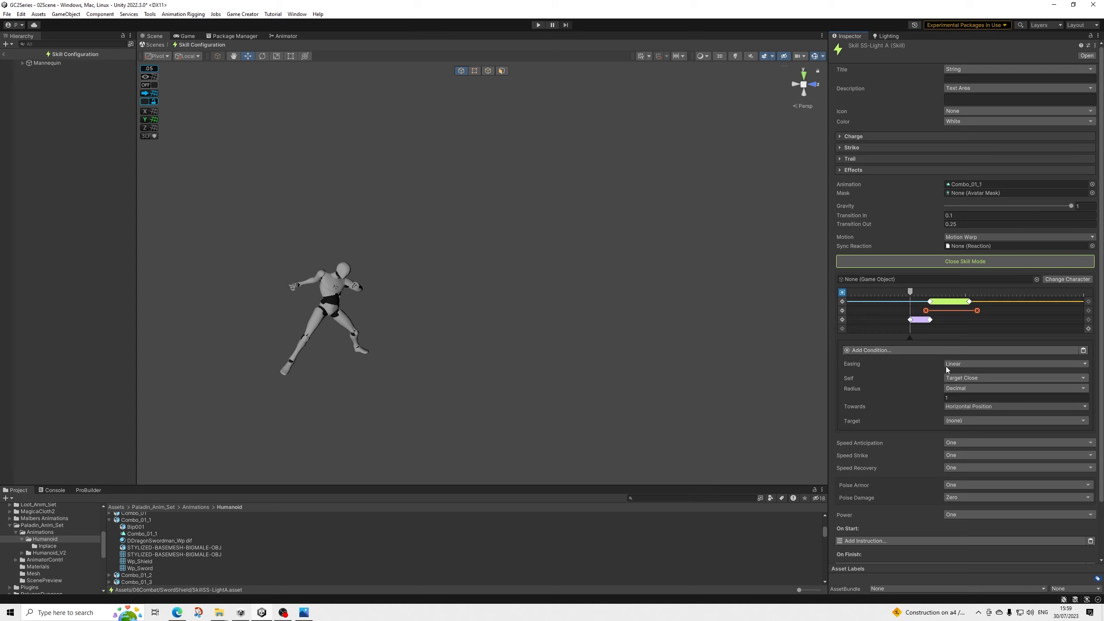
pyautogui.moveTo(910, 292)
pyautogui.mouseDown()
pyautogui.moveTo(934, 293)
pyautogui.moveTo(919, 295)
pyautogui.mouseUp()
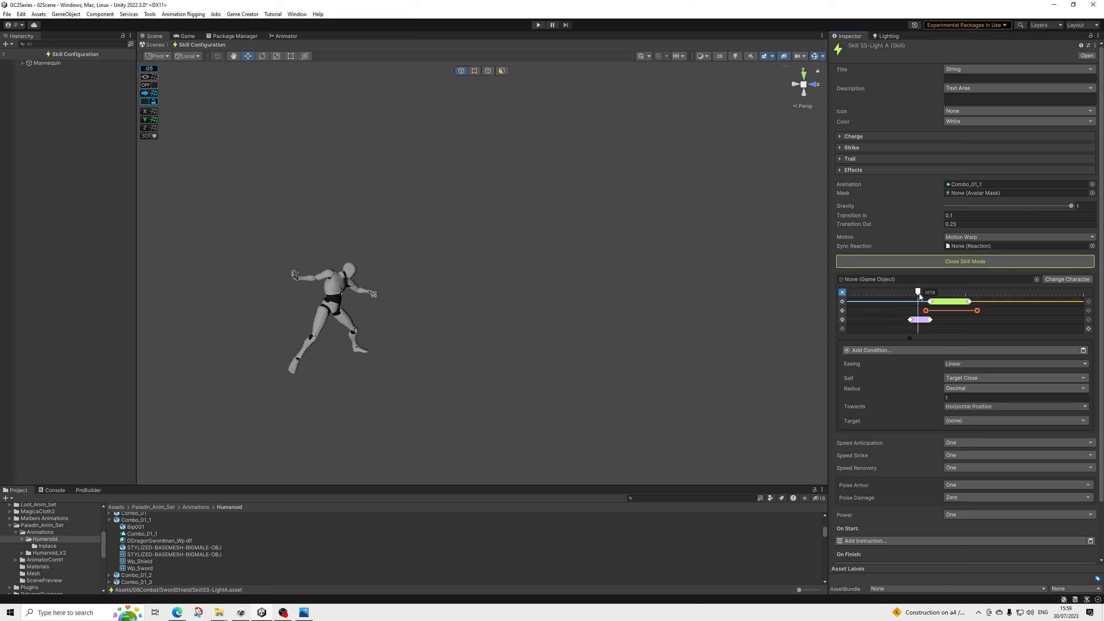
pyautogui.click(962, 421)
pyautogui.click(967, 461)
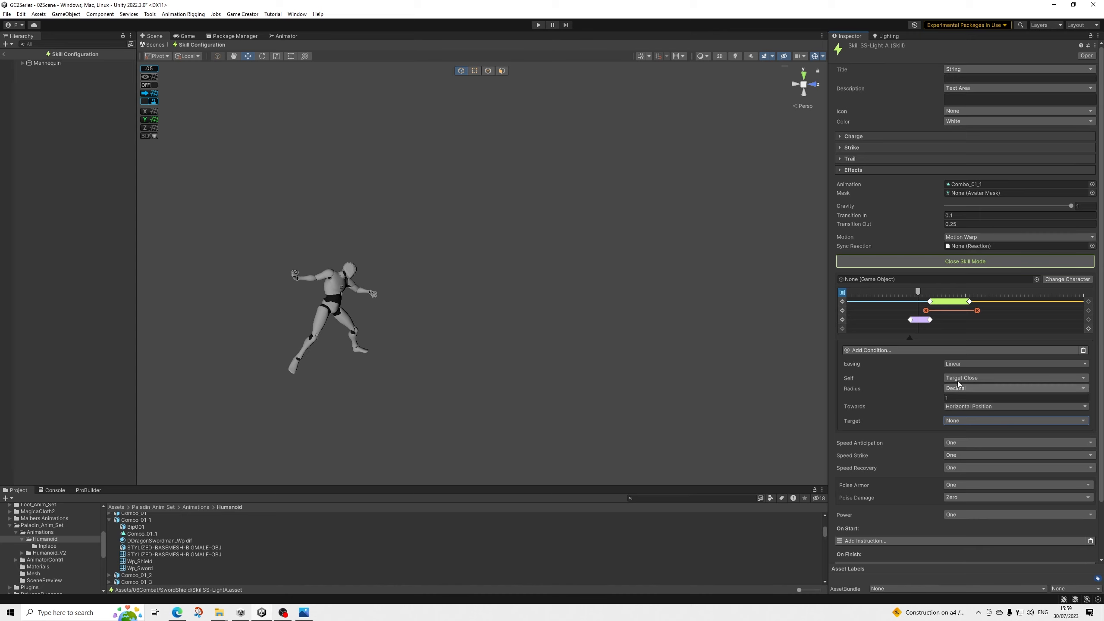
# Step: Add a Compare Distance condition to the motion-warp range
pyautogui.click(892, 351)
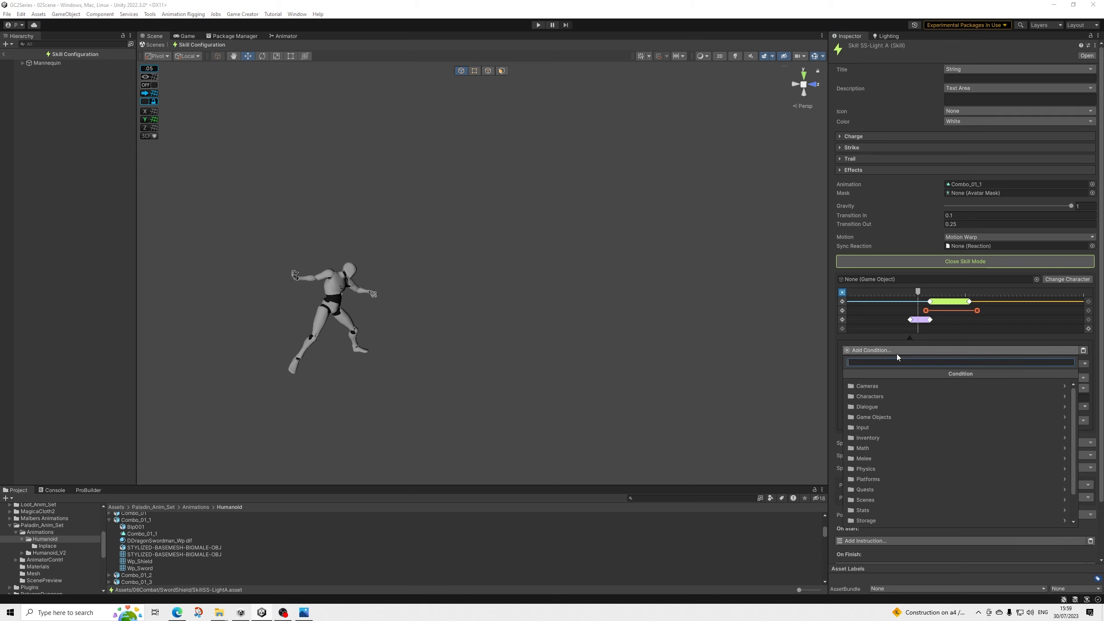
pyautogui.write('distance')
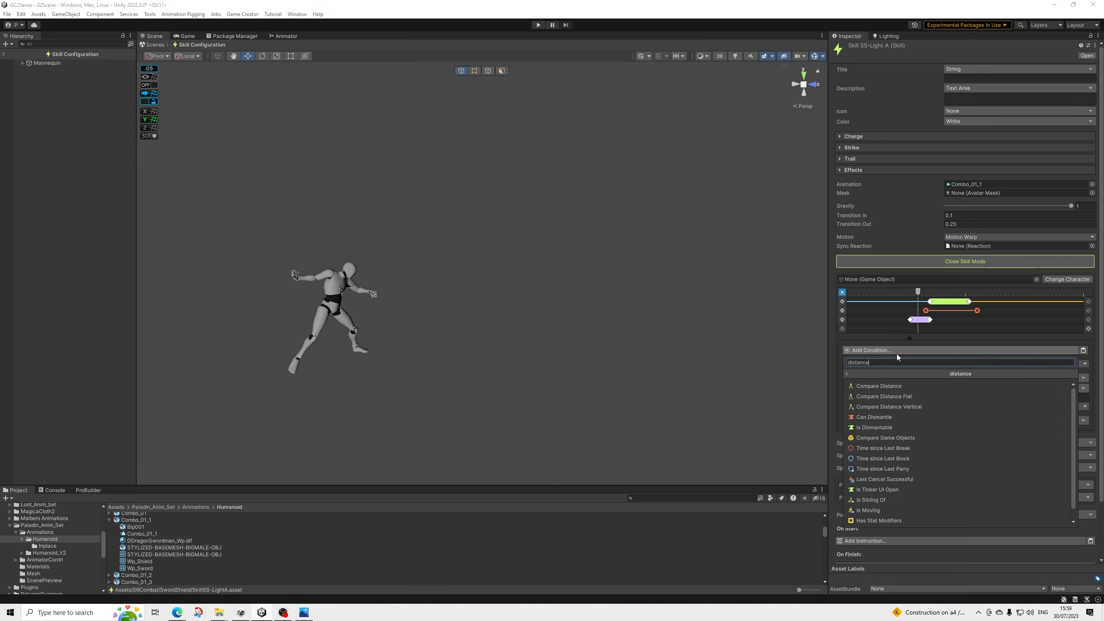
pyautogui.press('Down')
pyautogui.press('Return')
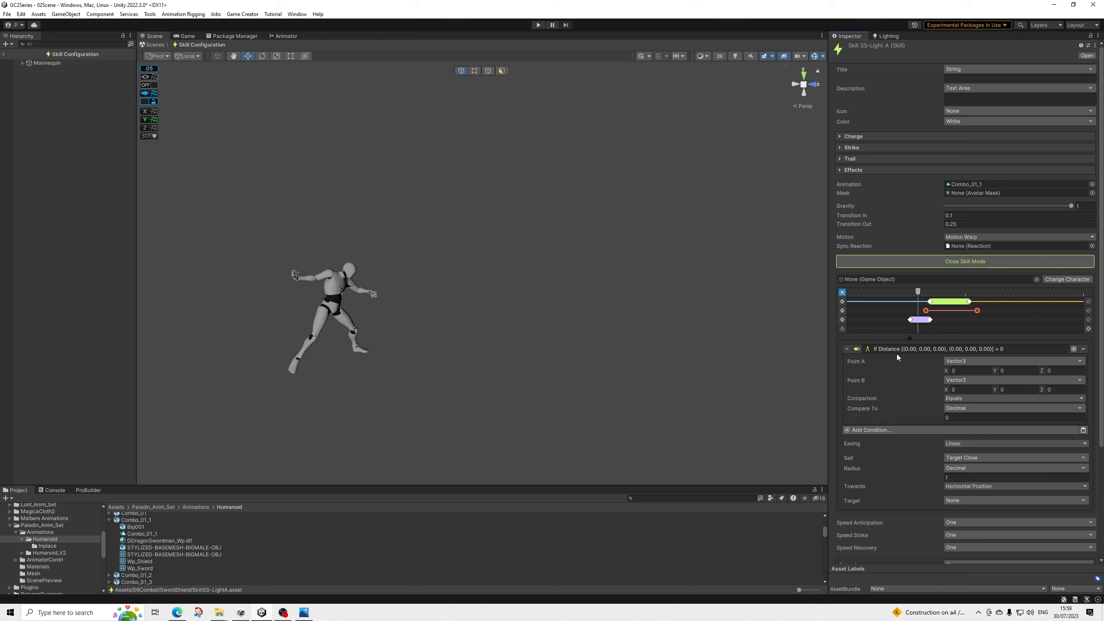
# Step: Set the distance condition's Point A to Player and Point B to Target
pyautogui.click(976, 360)
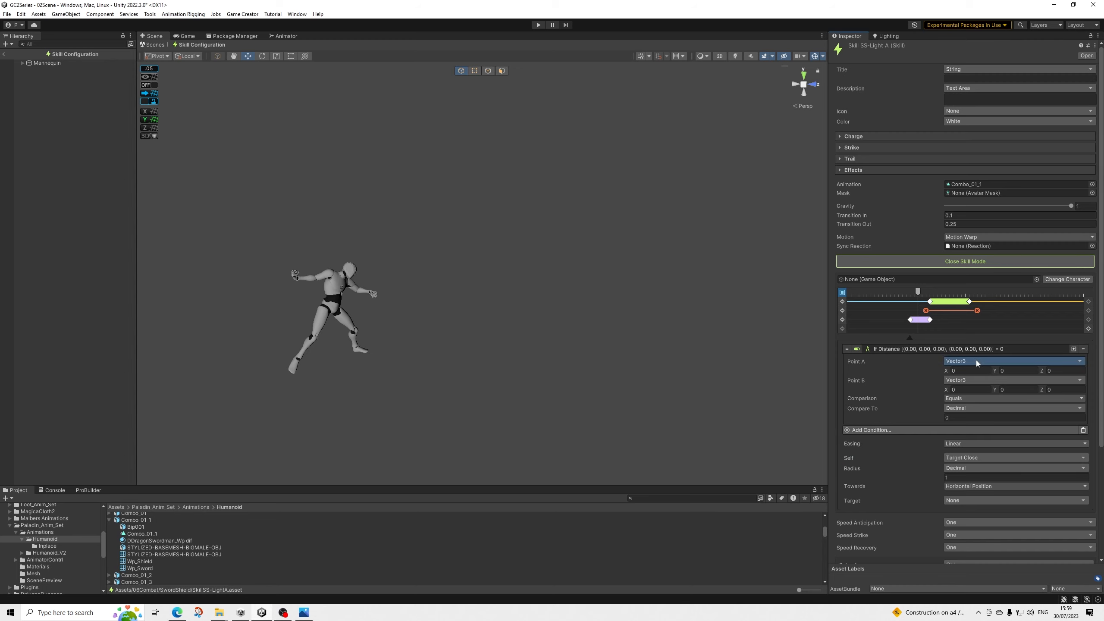
pyautogui.click(974, 439)
pyautogui.click(974, 429)
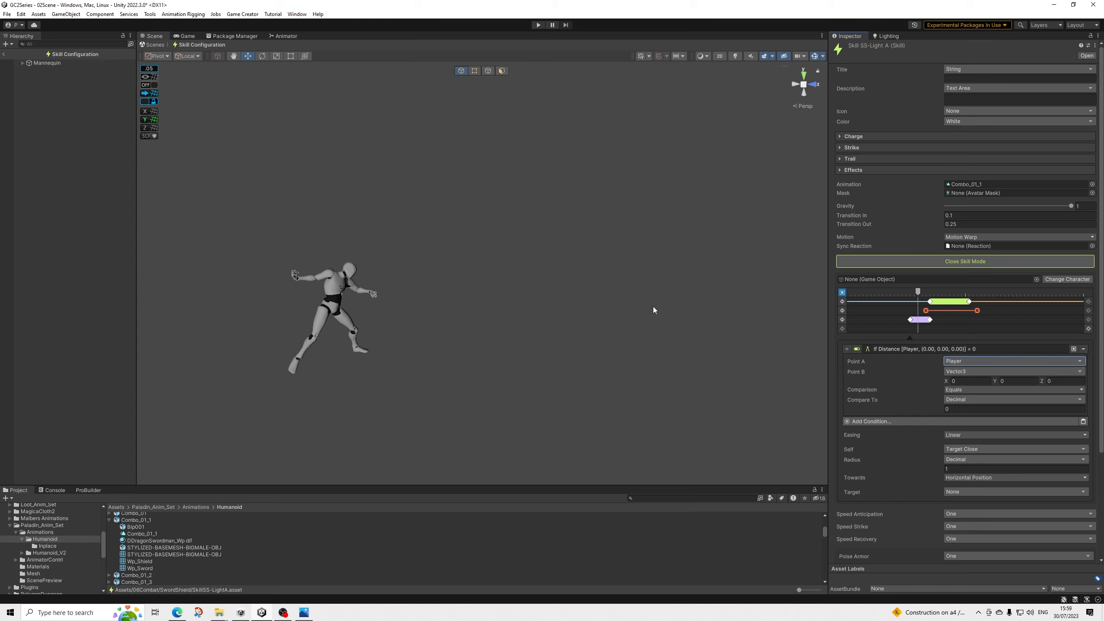
pyautogui.click(962, 372)
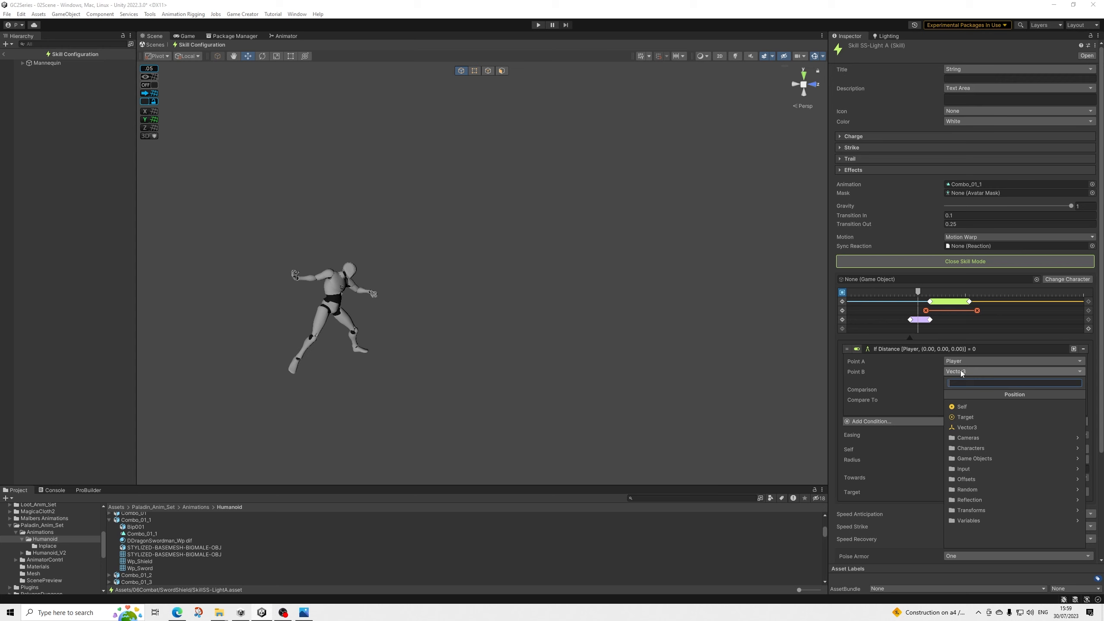
pyautogui.click(964, 416)
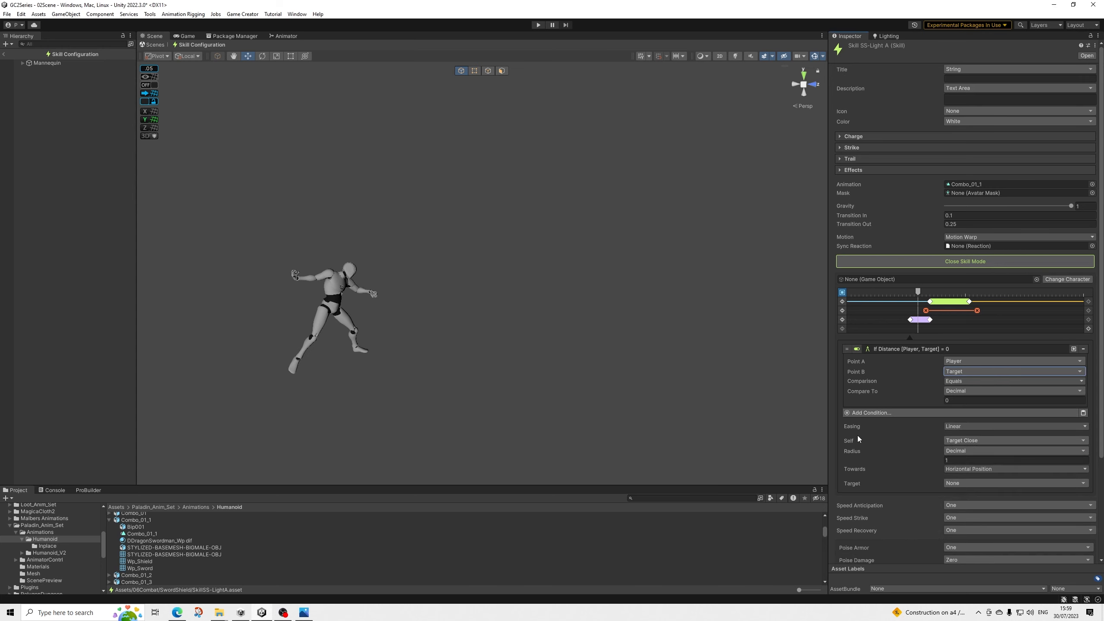
# Step: Set the distance condition's comparison to Less Or Equal with a decimal value of 2
pyautogui.click(965, 380)
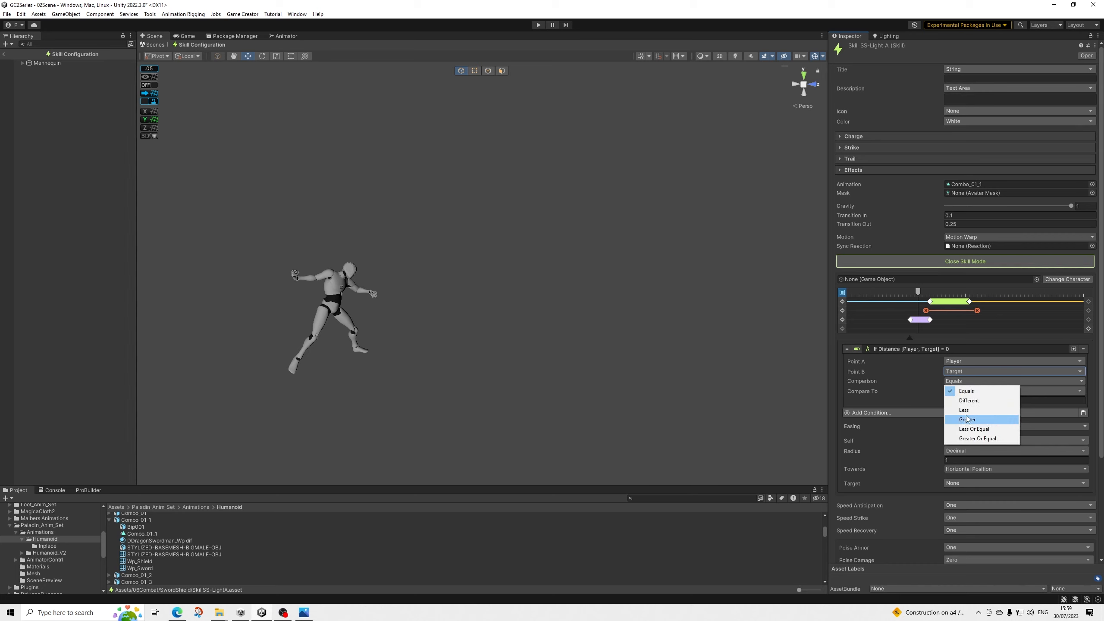
pyautogui.click(970, 429)
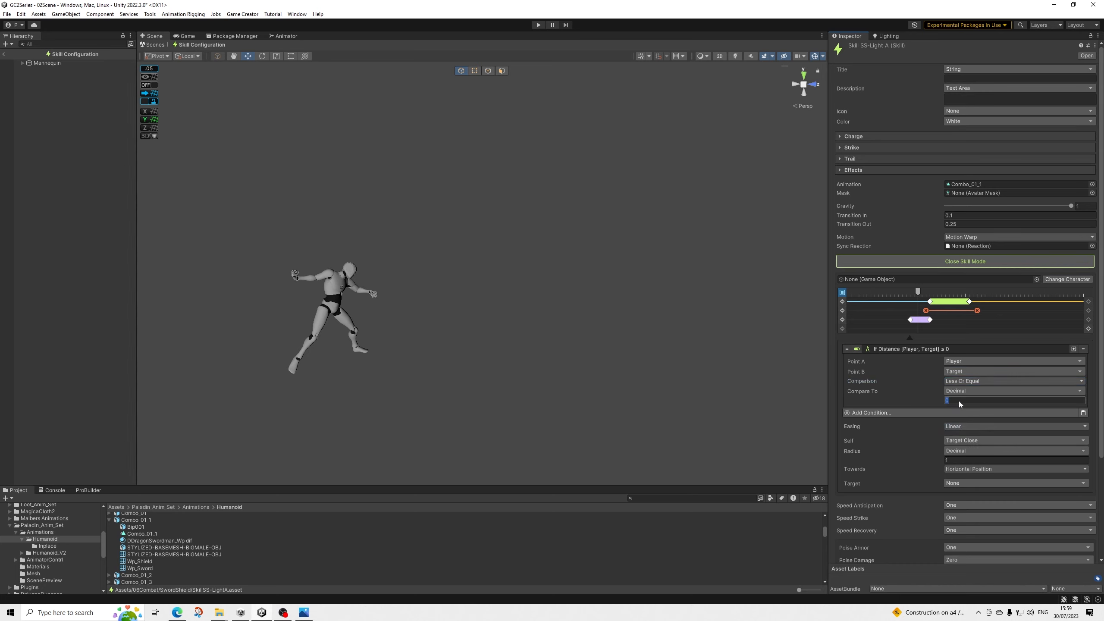
pyautogui.write('2')
# Step: Scrub the animation back and forth through the motion-warp range and into the strike phase to examine the poses, ending at the first frame
pyautogui.moveTo(923, 296); pyautogui.dragTo(895, 319)
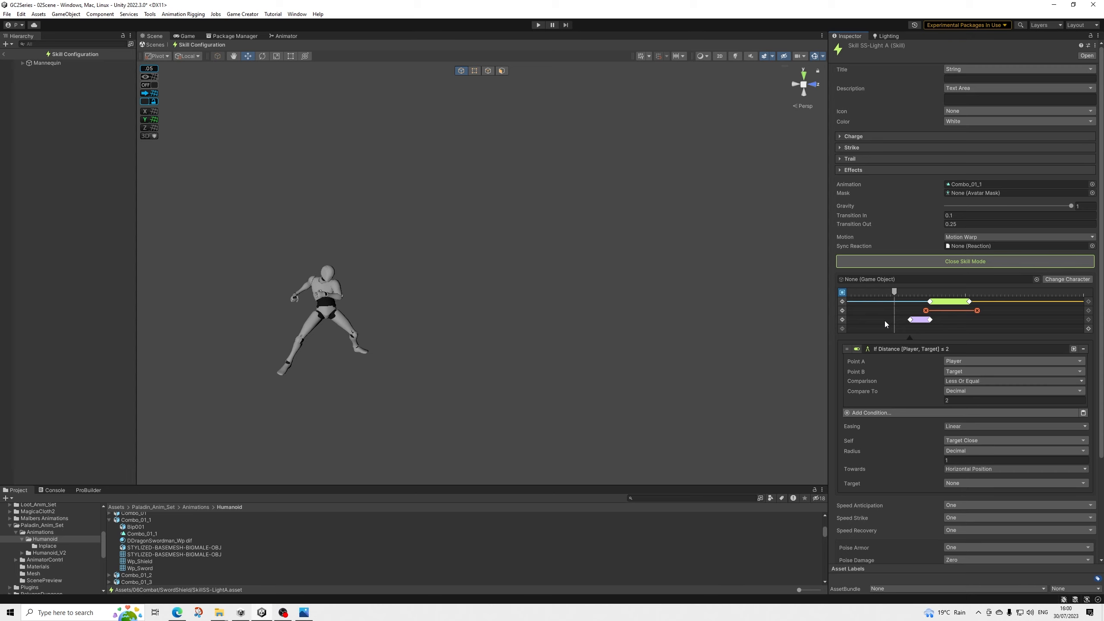
pyautogui.moveTo(911, 292); pyautogui.dragTo(932, 304)
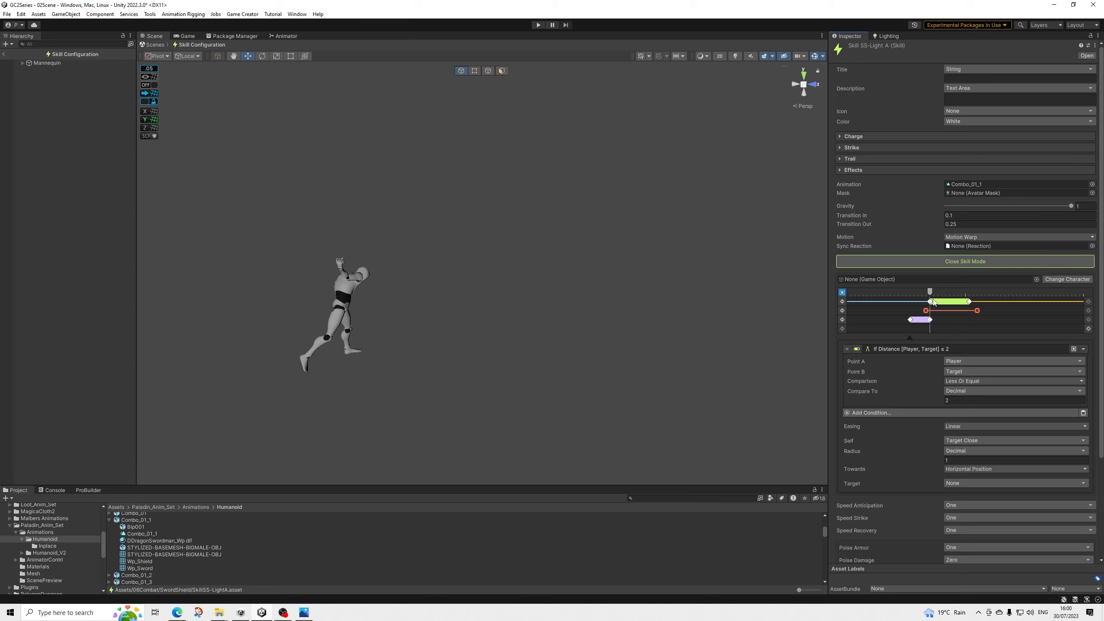
pyautogui.moveTo(930, 292); pyautogui.dragTo(941, 292)
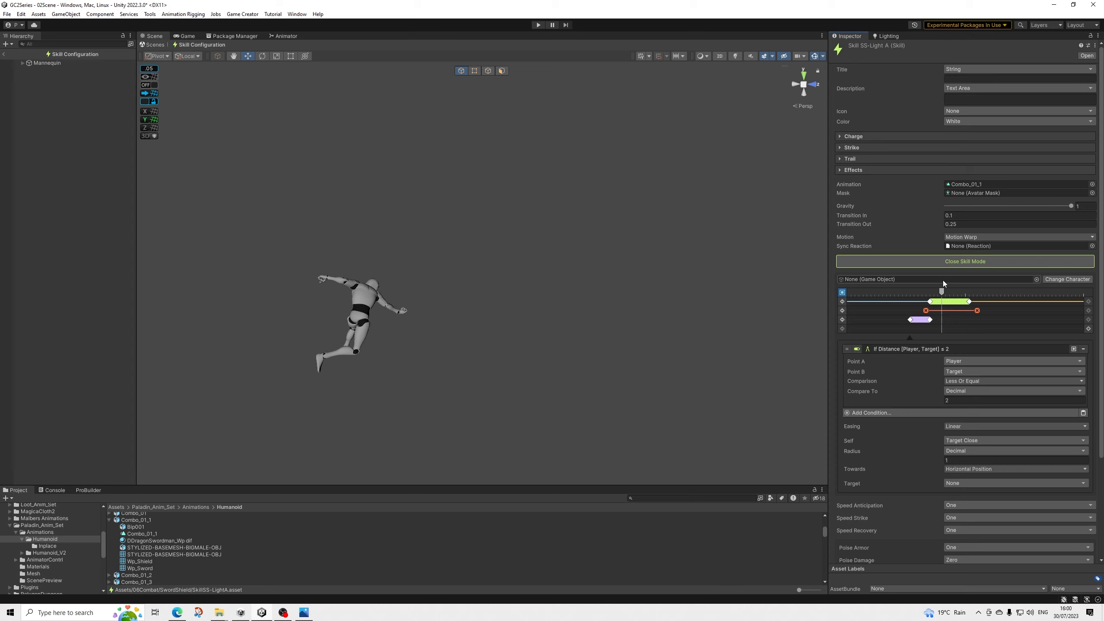
pyautogui.moveTo(939, 294)
pyautogui.mouseDown()
pyautogui.moveTo(902, 292)
pyautogui.moveTo(936, 291)
pyautogui.moveTo(930, 285)
pyautogui.mouseUp()
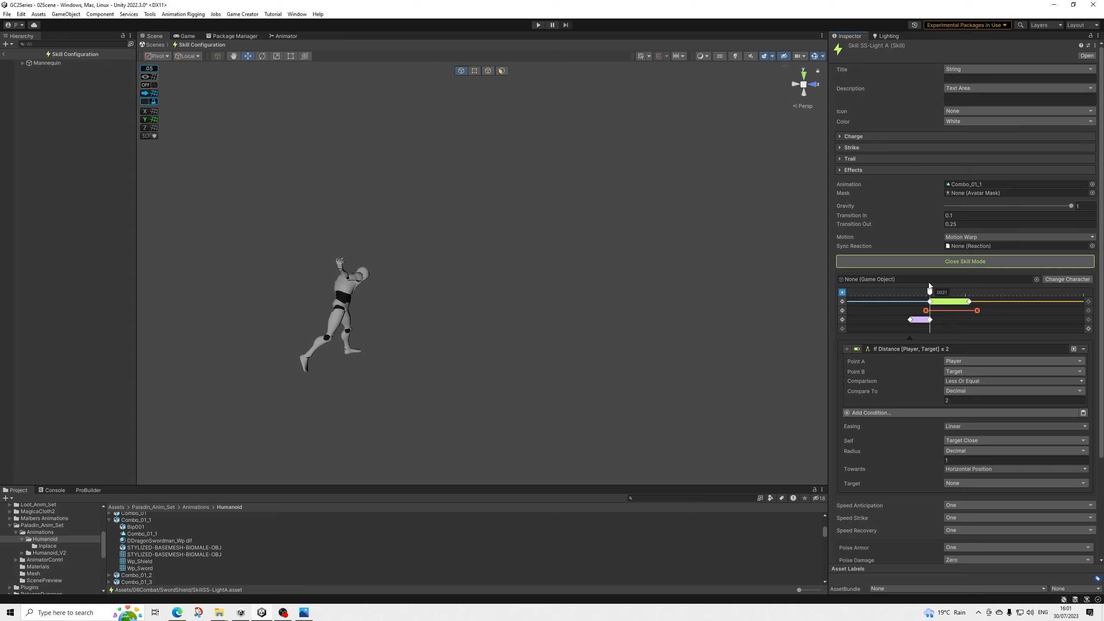
pyautogui.moveTo(929, 285)
pyautogui.mouseDown()
pyautogui.moveTo(978, 292)
pyautogui.moveTo(874, 292)
pyautogui.moveTo(1035, 294)
pyautogui.moveTo(834, 296)
pyautogui.moveTo(990, 293)
pyautogui.moveTo(859, 294)
pyautogui.moveTo(914, 293)
pyautogui.mouseUp()
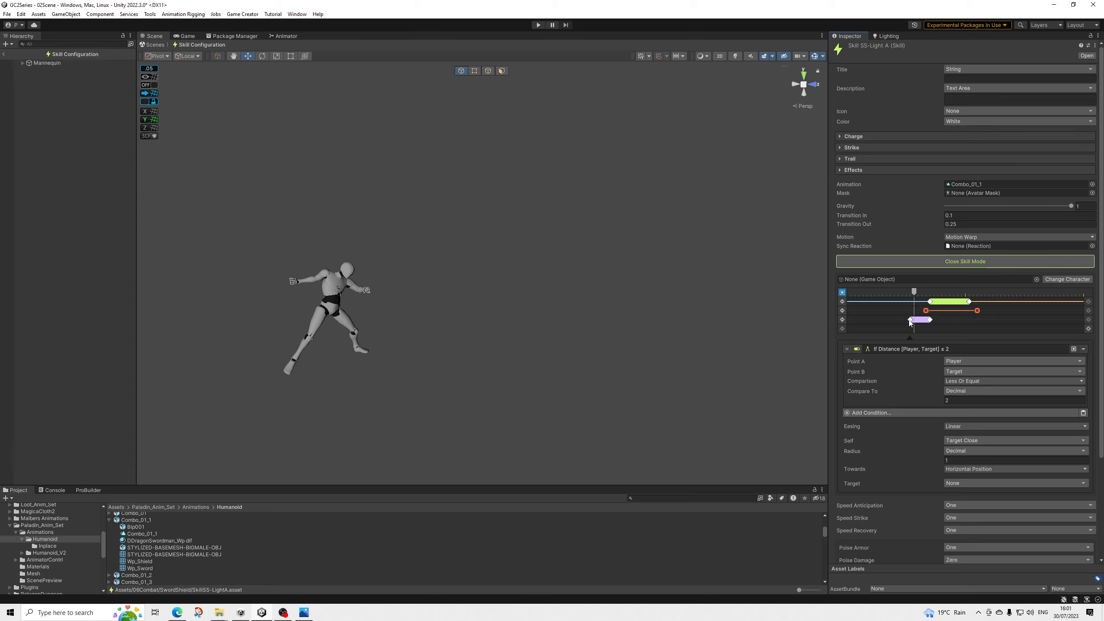
pyautogui.moveTo(916, 292); pyautogui.dragTo(941, 280)
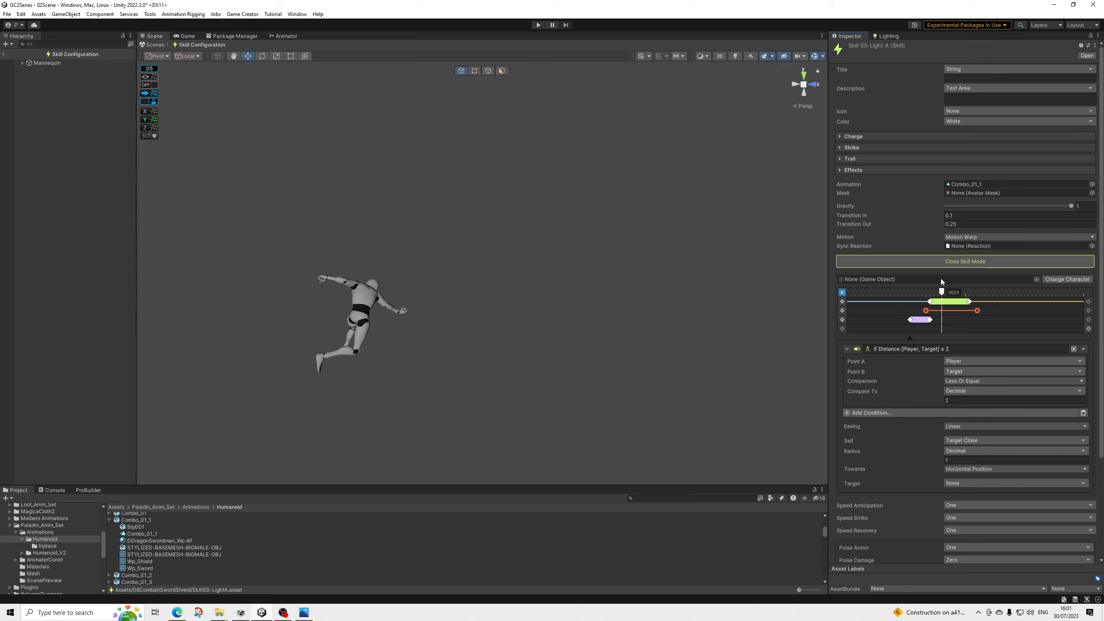
pyautogui.moveTo(939, 278); pyautogui.dragTo(852, 275)
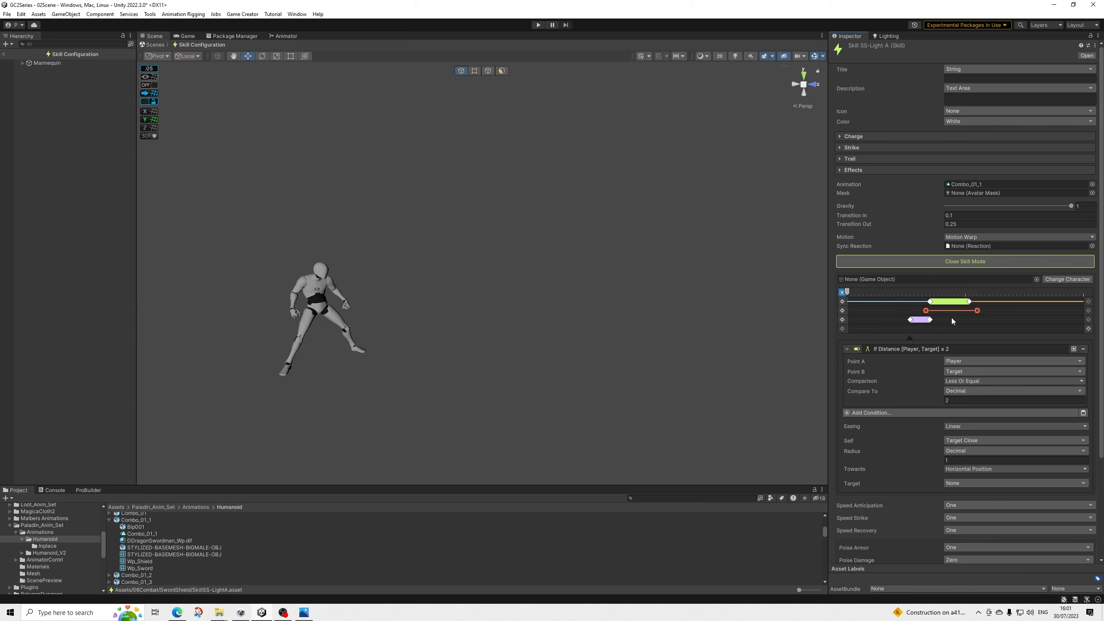
# Step: Add a Shake Camera Burst instruction to the skill's On Hit list
pyautogui.scroll(-5, 951, 317)
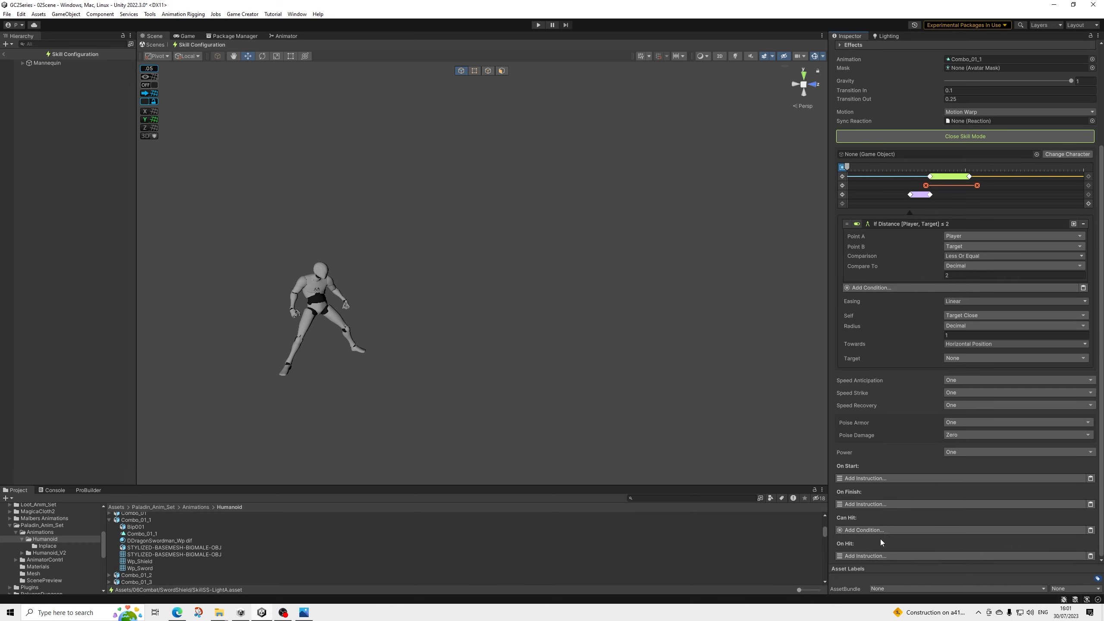
pyautogui.click(876, 556)
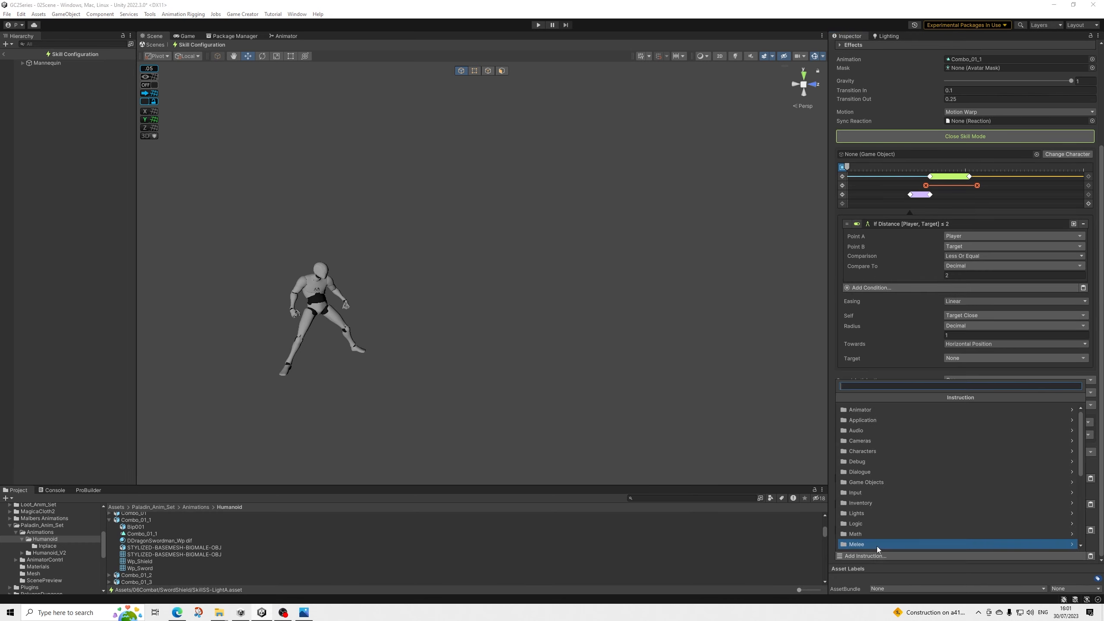
pyautogui.write('burst')
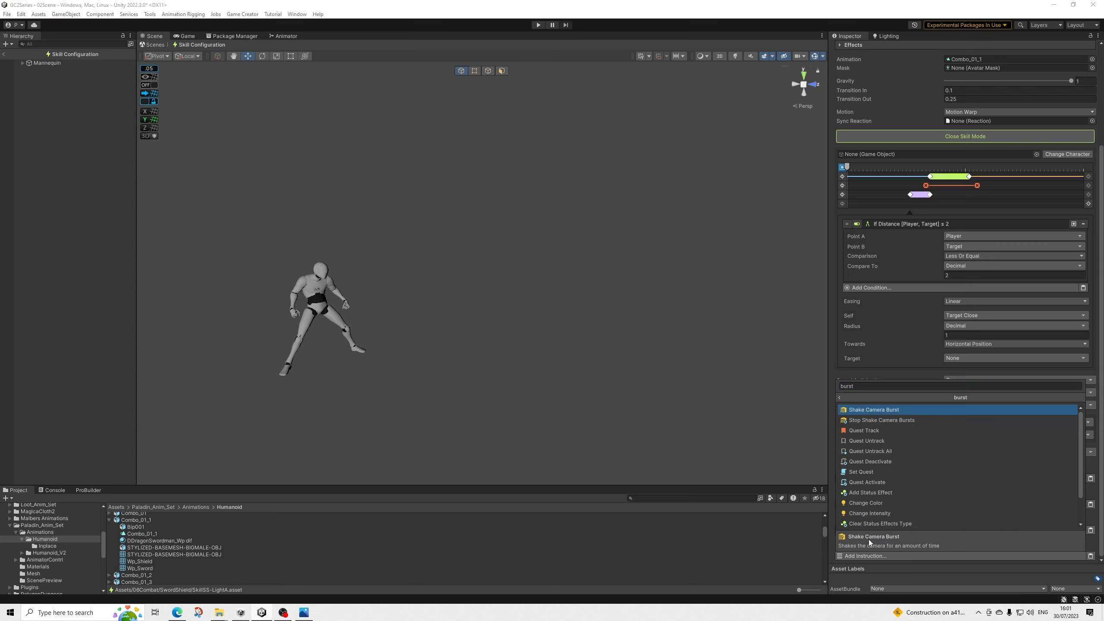
pyautogui.press('Return')
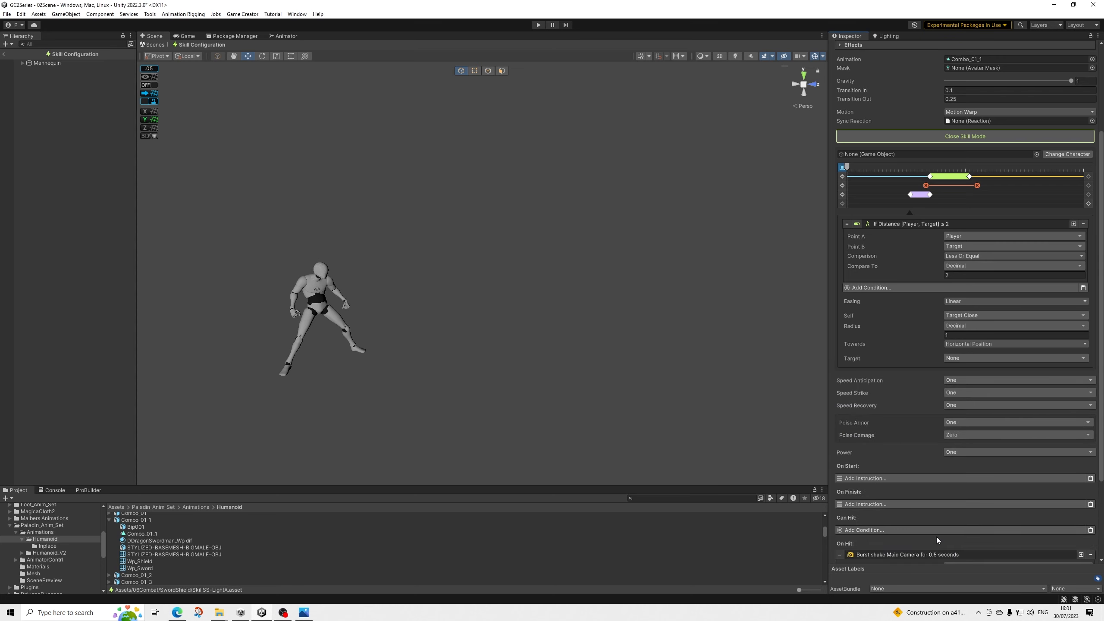
# Step: Set the camera shake's duration to 0.1 seconds and turn off Shake Position in its shake effect
pyautogui.scroll(-3, 937, 537)
pyautogui.scroll(-1, 927, 514)
pyautogui.click(976, 477)
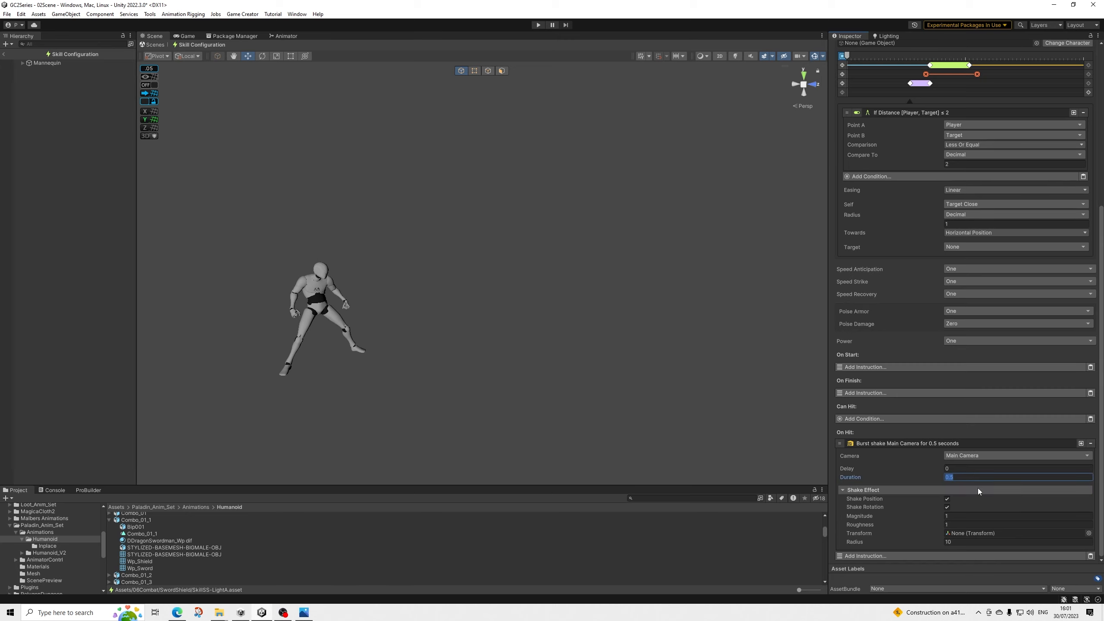
pyautogui.press('BackSpace')
pyautogui.write('1')
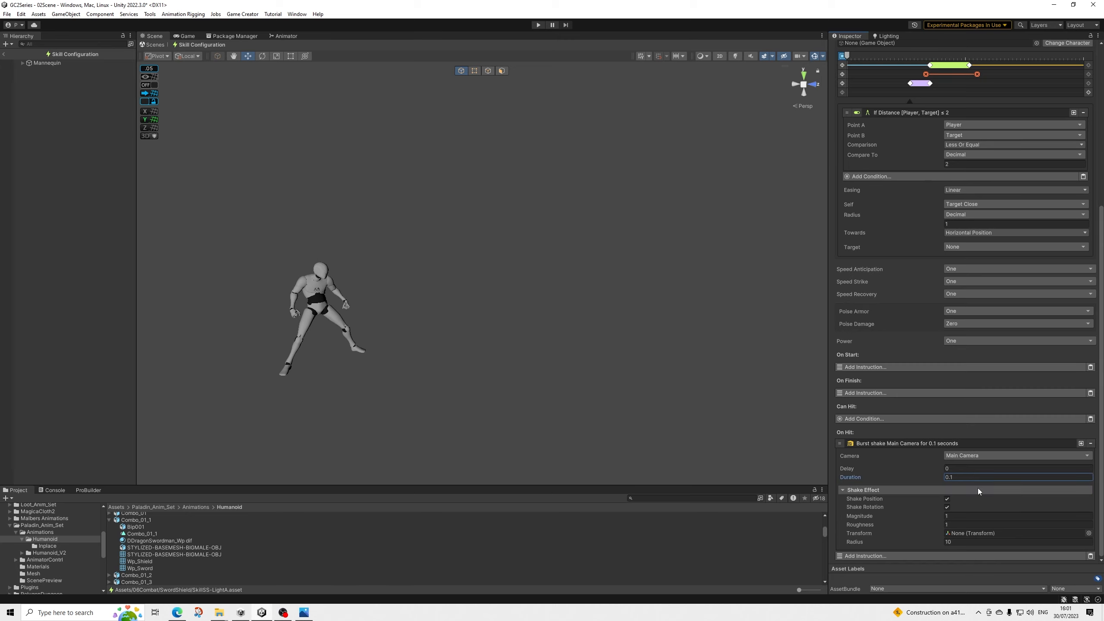
pyautogui.click(947, 500)
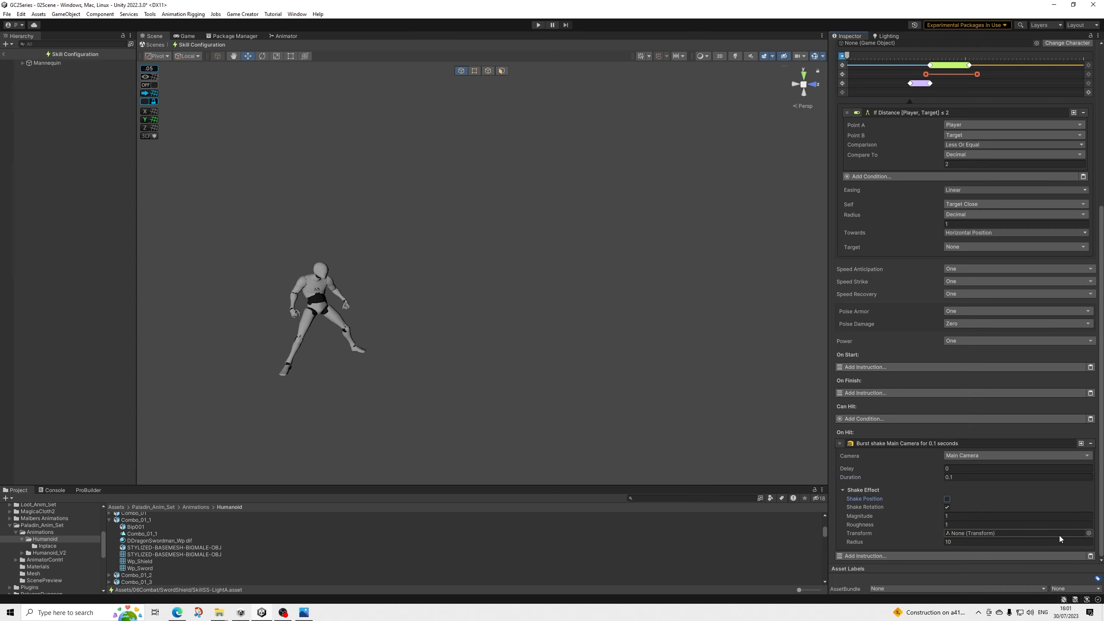
pyautogui.click(1088, 533)
pyautogui.click(1096, 314)
pyautogui.click(958, 341)
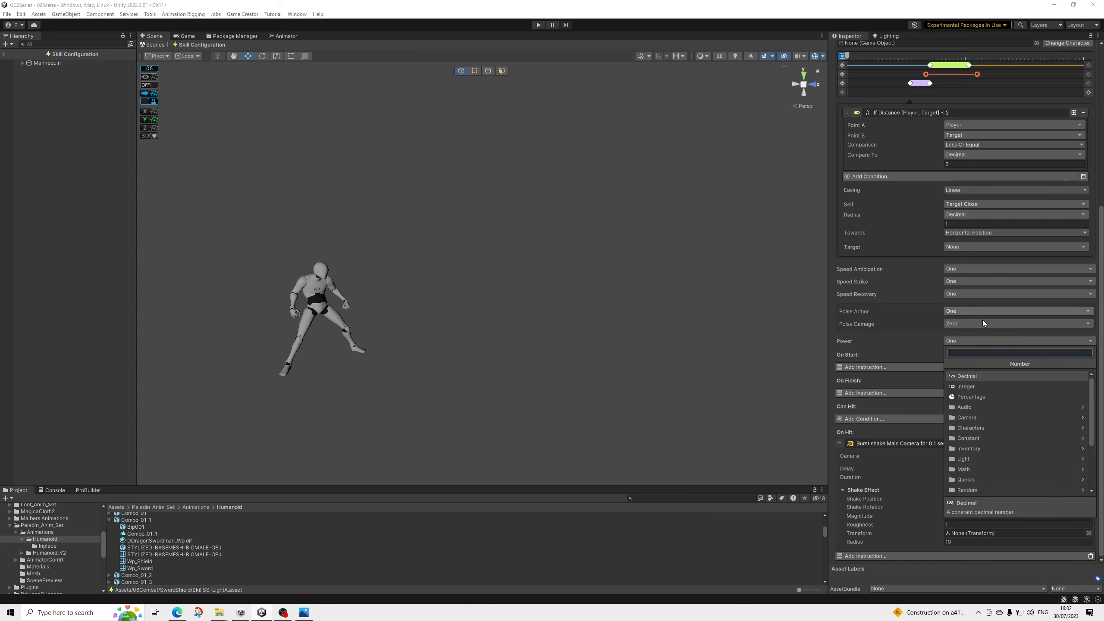
pyautogui.click(610, 493)
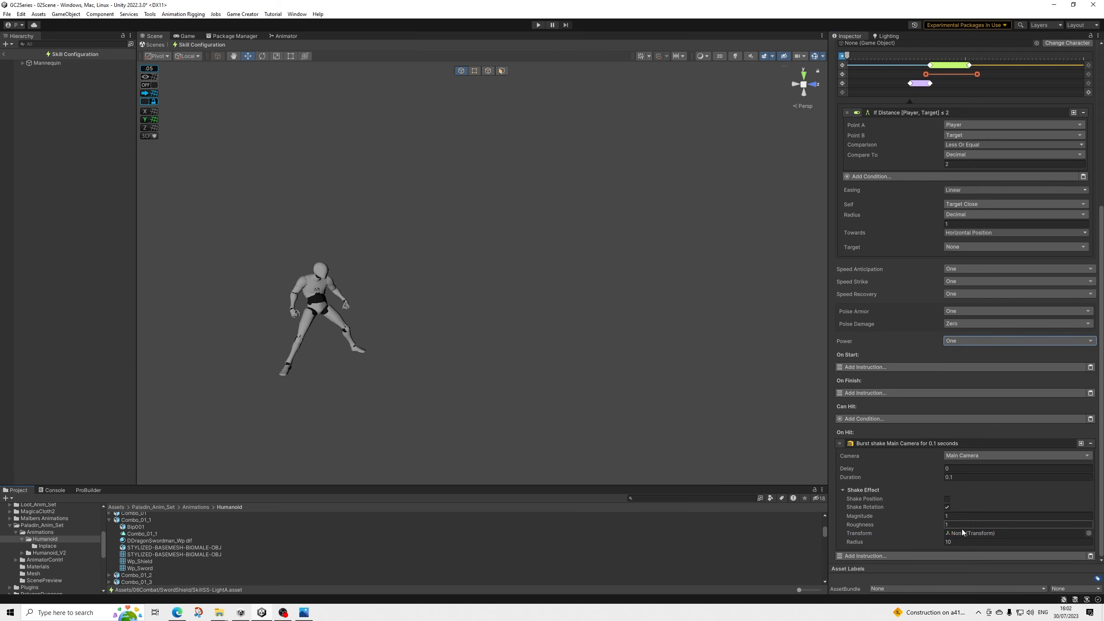
pyautogui.click(1089, 533)
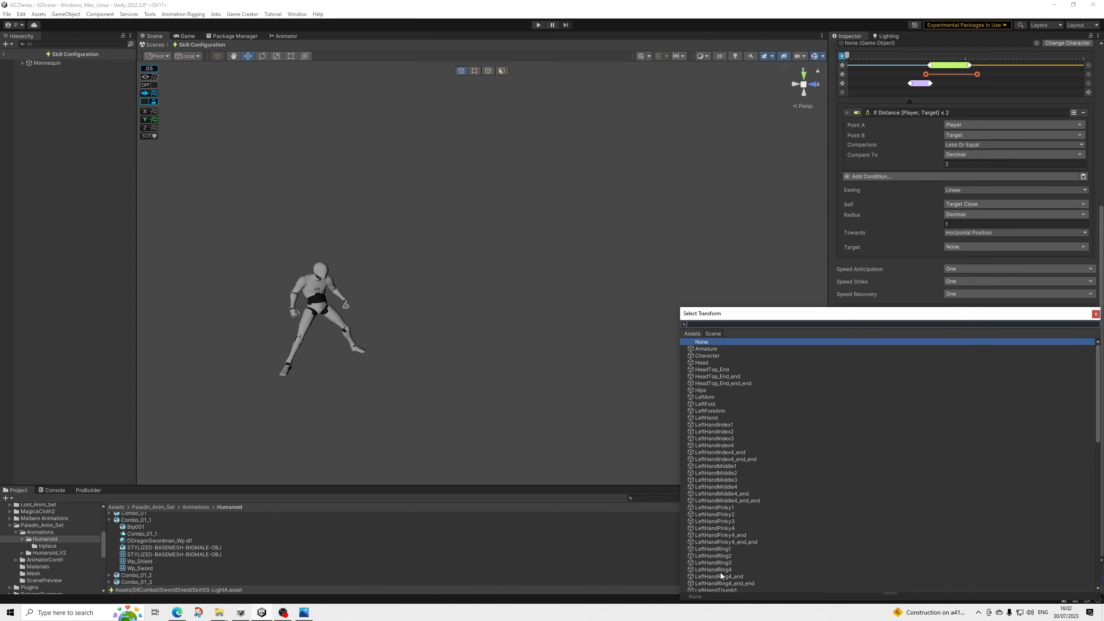
pyautogui.click(1096, 314)
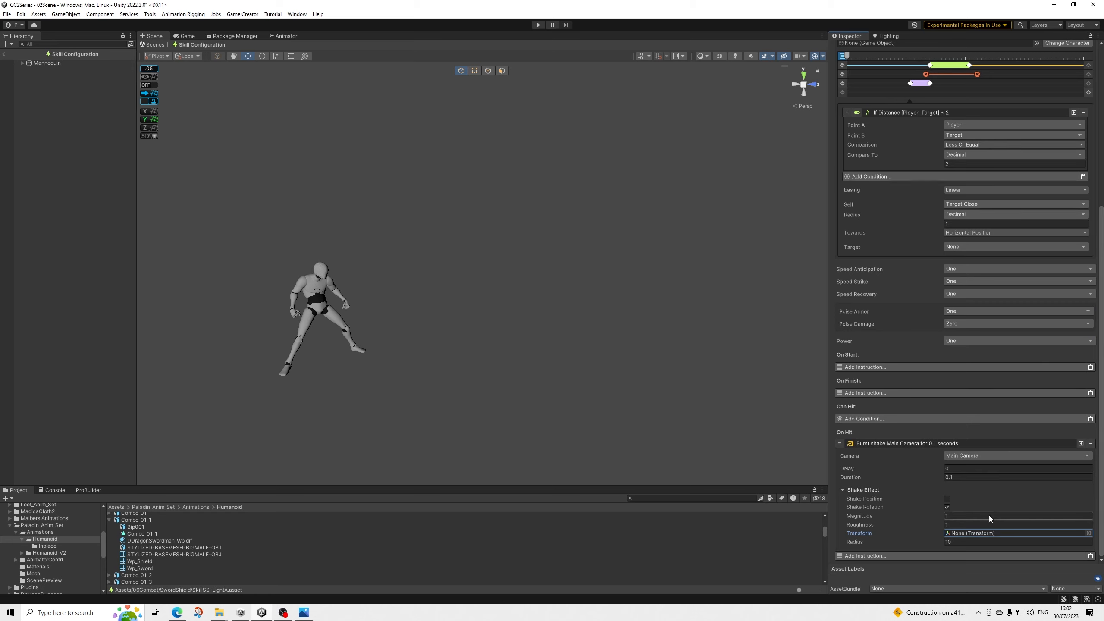
# Step: Collapse the camera shake instruction and exit skill mode
pyautogui.click(896, 443)
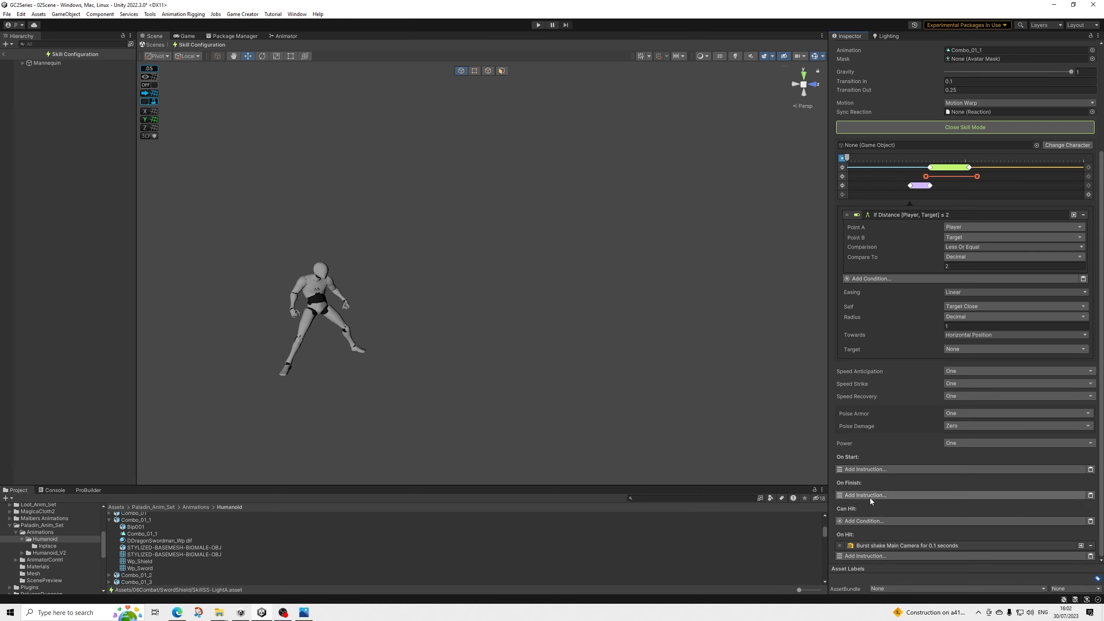
pyautogui.scroll(5, 887, 481)
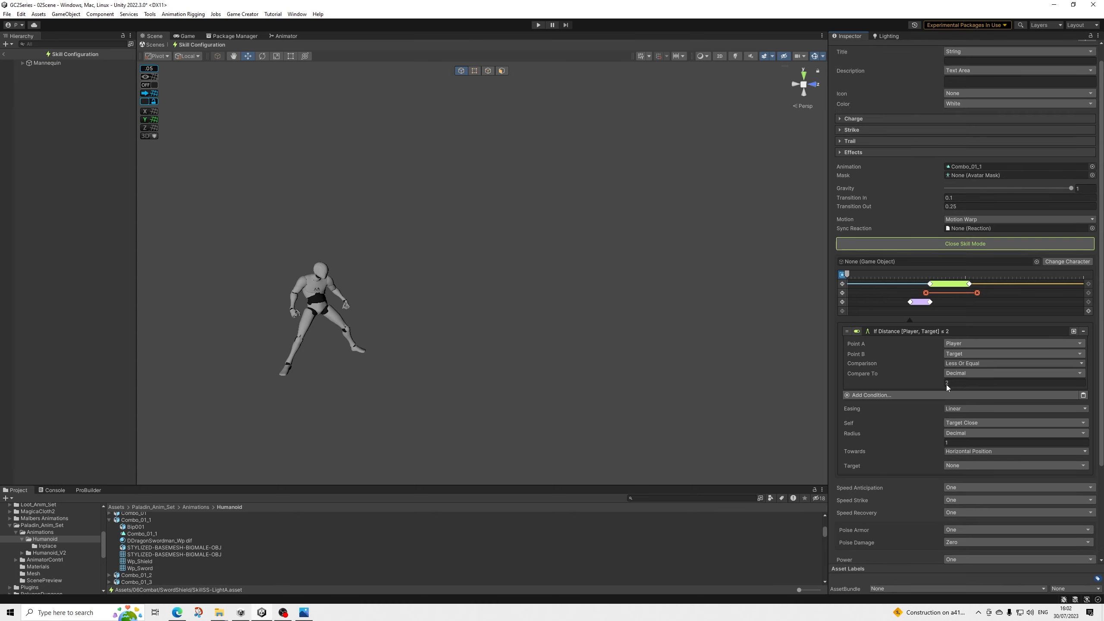
pyautogui.click(974, 245)
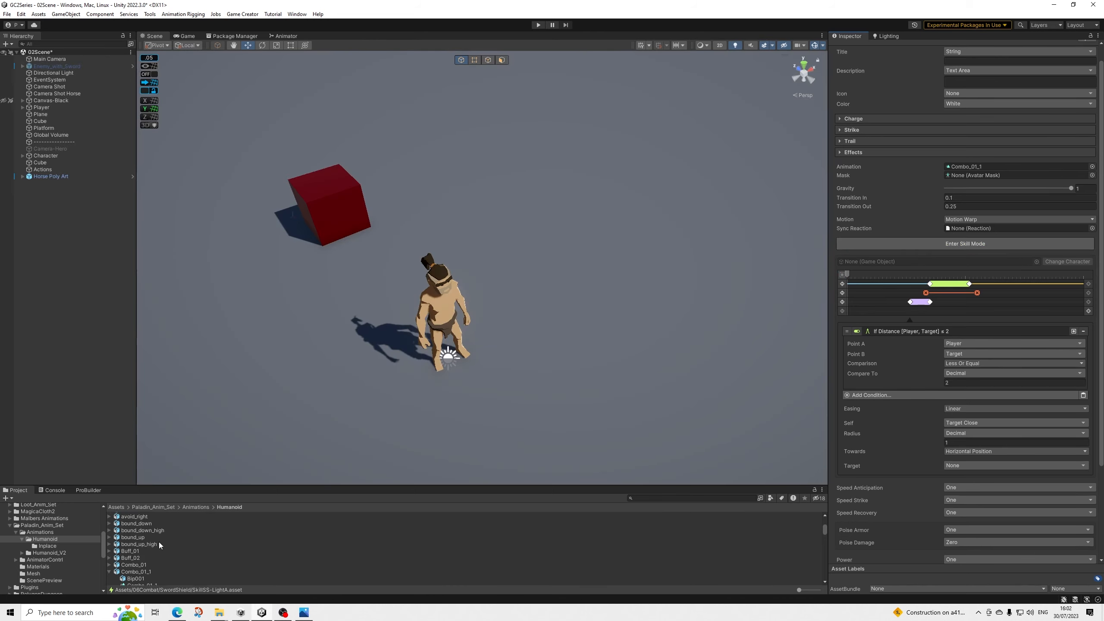
# Step: Duplicate SkillSS-LightA in the 06Combat/SwordShield folder and rename the copy SkillSS-LightAA
pyautogui.click(42, 568)
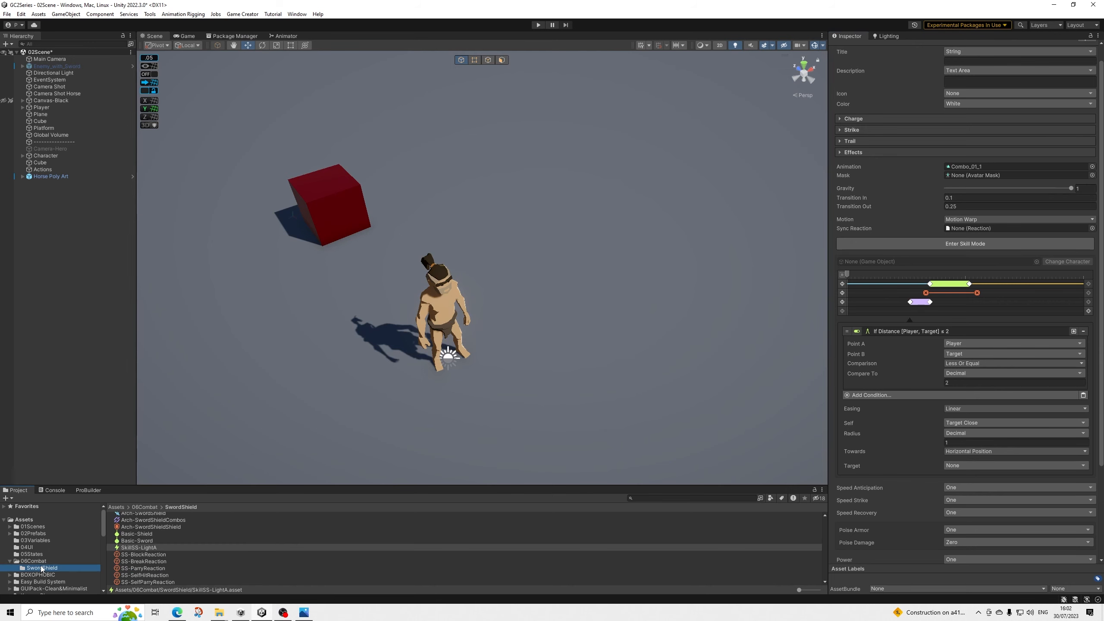
pyautogui.click(149, 547)
pyautogui.hotkey('ctrl', 'd')
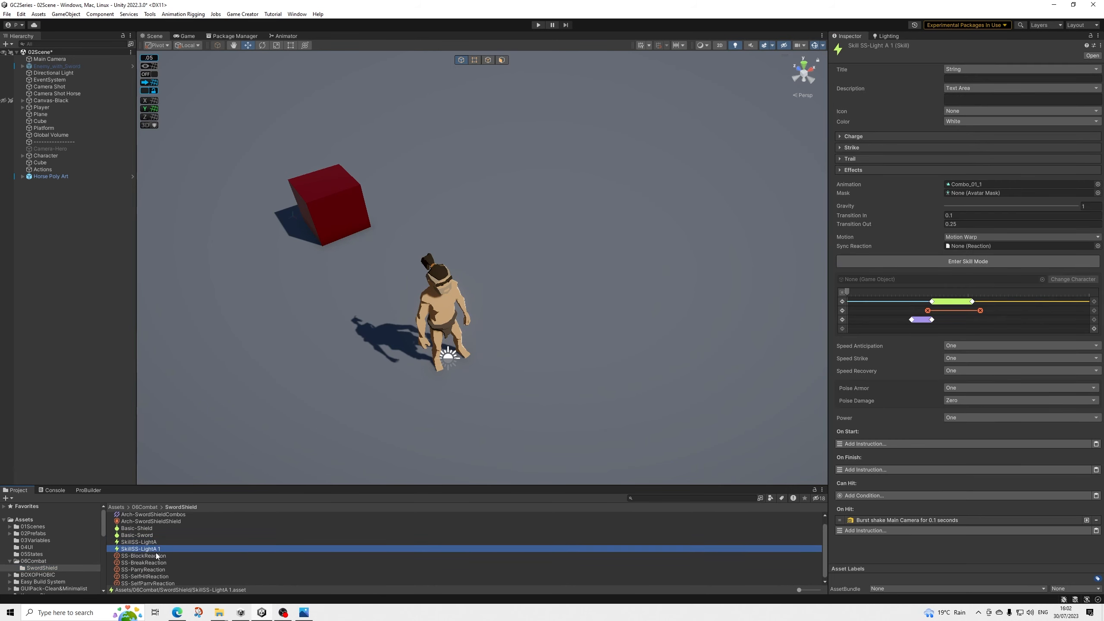
pyautogui.rightClick(157, 548)
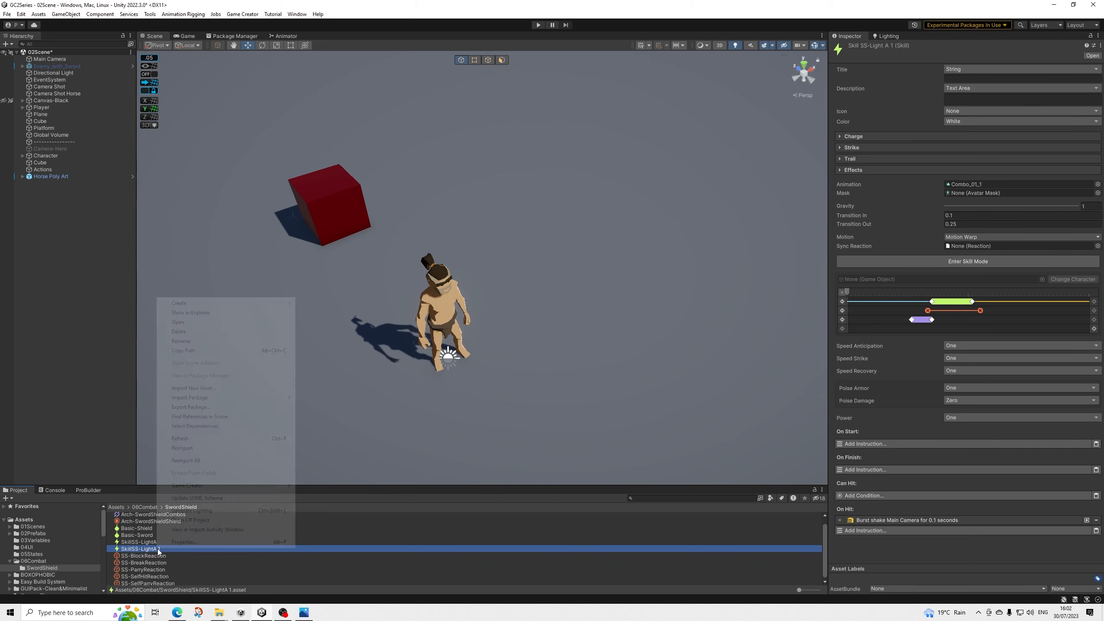
pyautogui.click(190, 342)
pyautogui.press('Right')
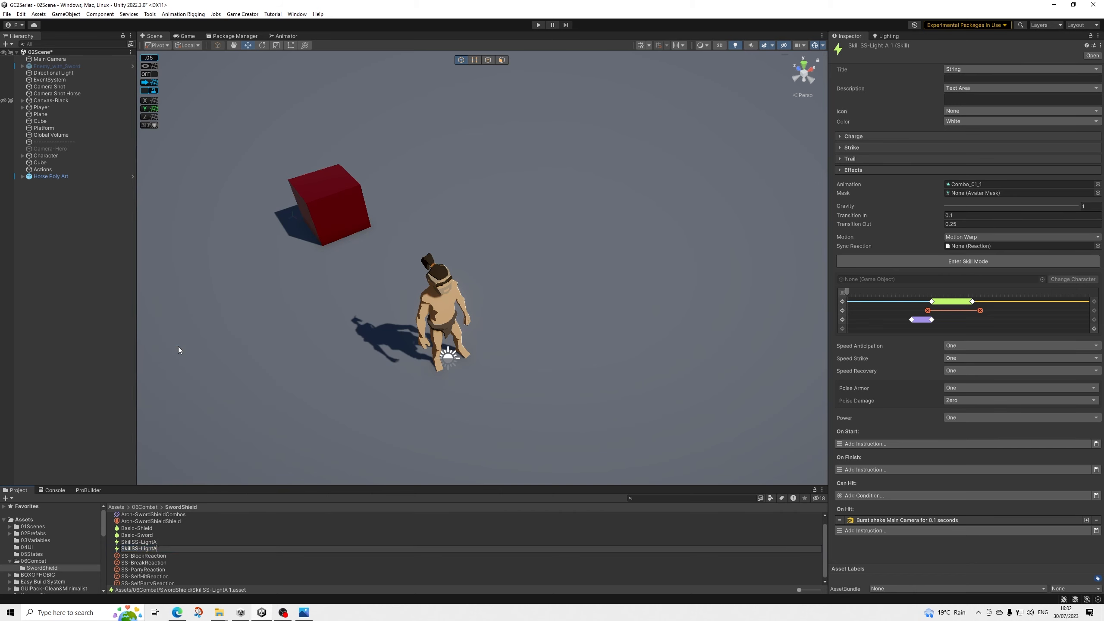
pyautogui.press('Return')
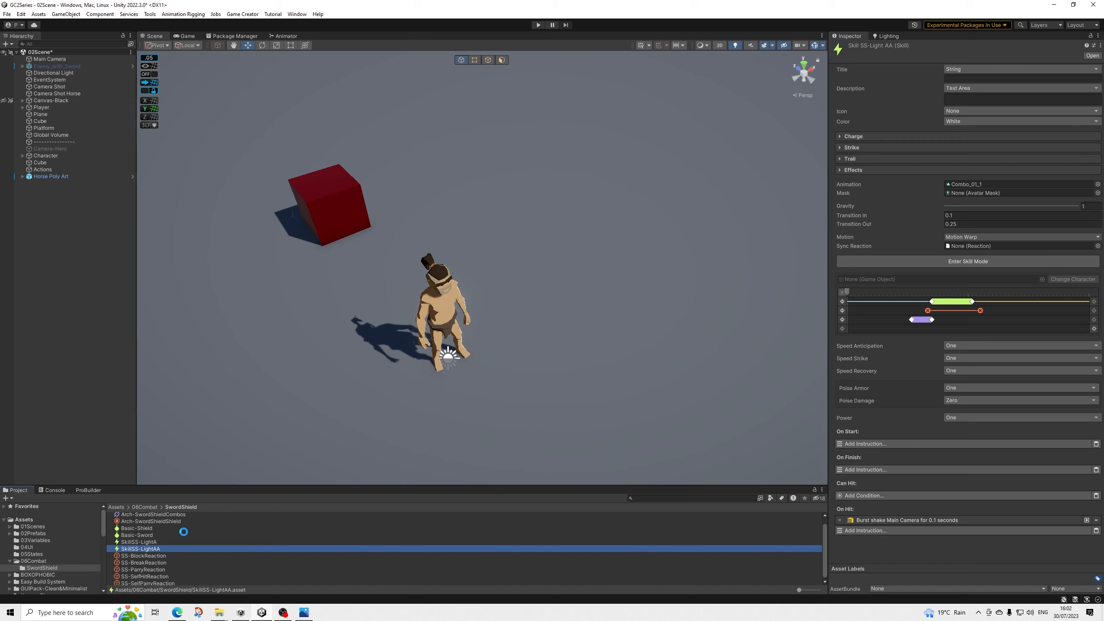
# Step: Duplicate SkillSS-LightAA and rename the copy SkillSS-LightAAA
pyautogui.hotkey('ctrl', 'd')
pyautogui.rightClick(167, 557)
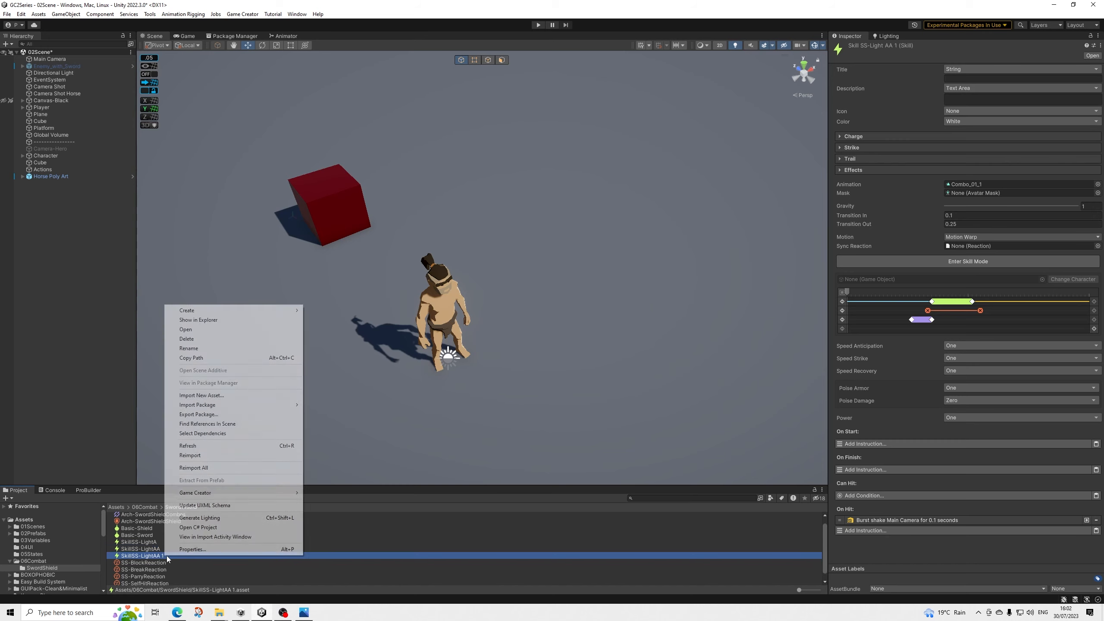
pyautogui.click(178, 349)
pyautogui.press('Right')
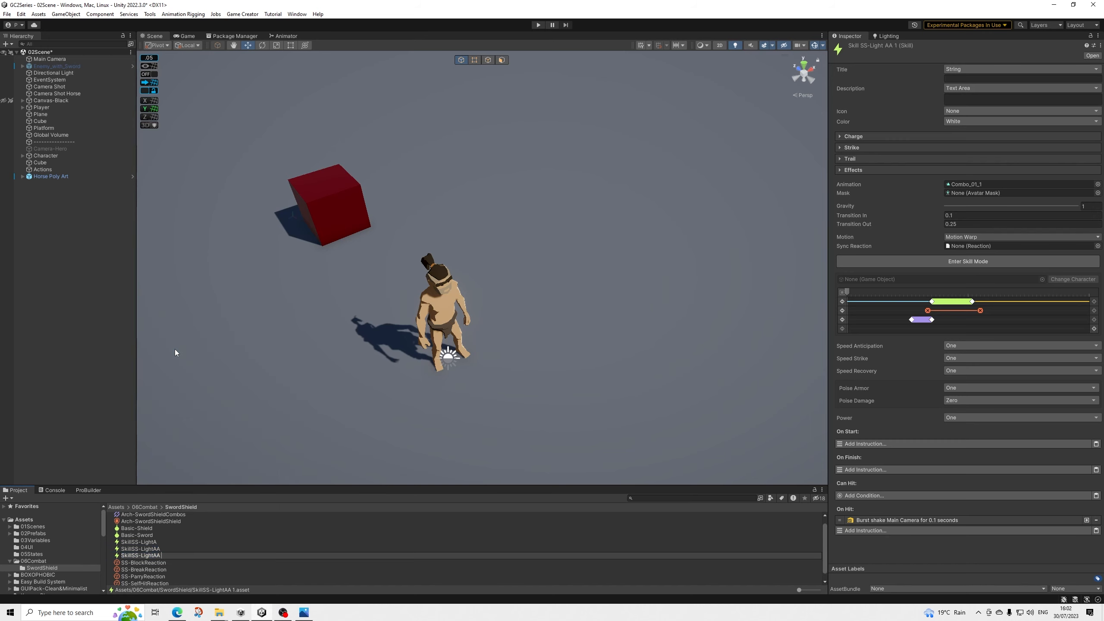
pyautogui.write('A')
pyautogui.press('Return')
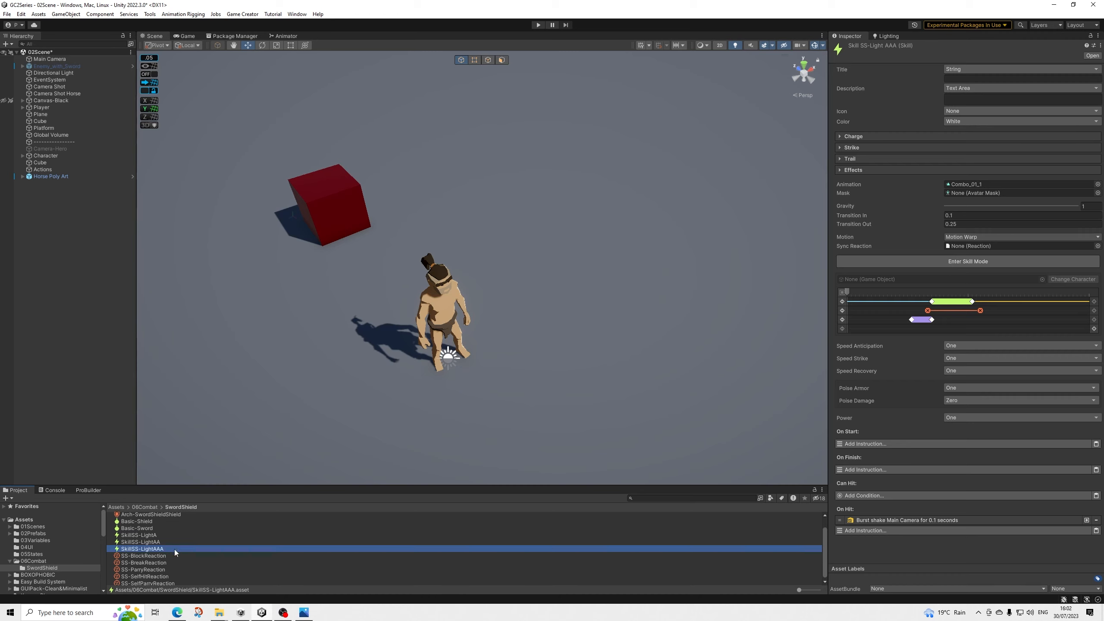
# Step: Set the animation clip of SkillSS-LightAA to Combo_01_2
pyautogui.click(158, 536)
pyautogui.click(160, 542)
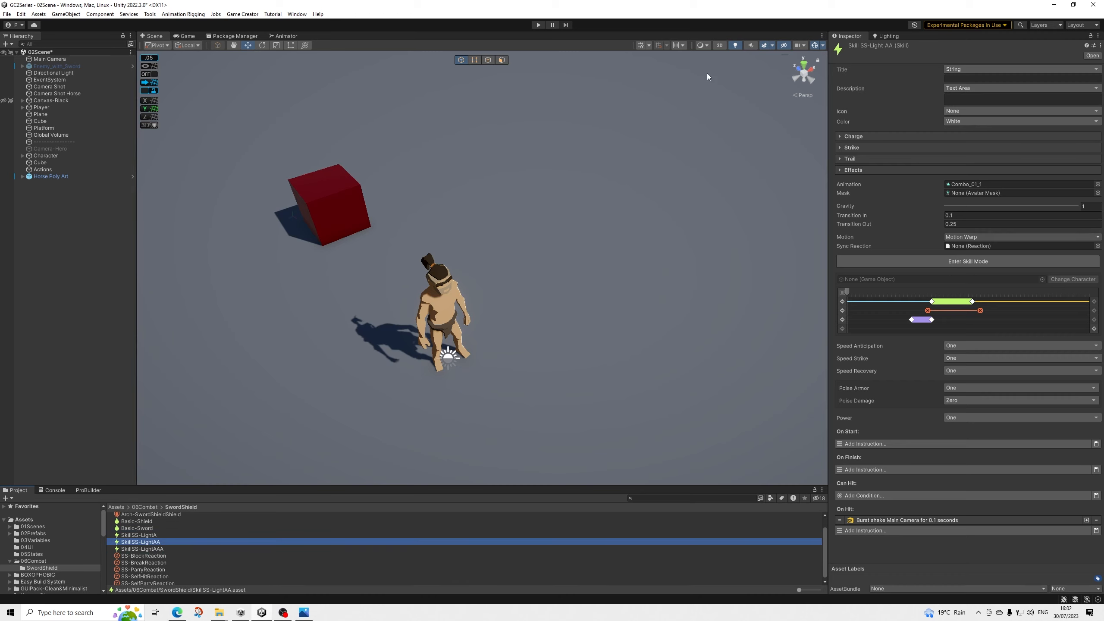
pyautogui.click(1097, 184)
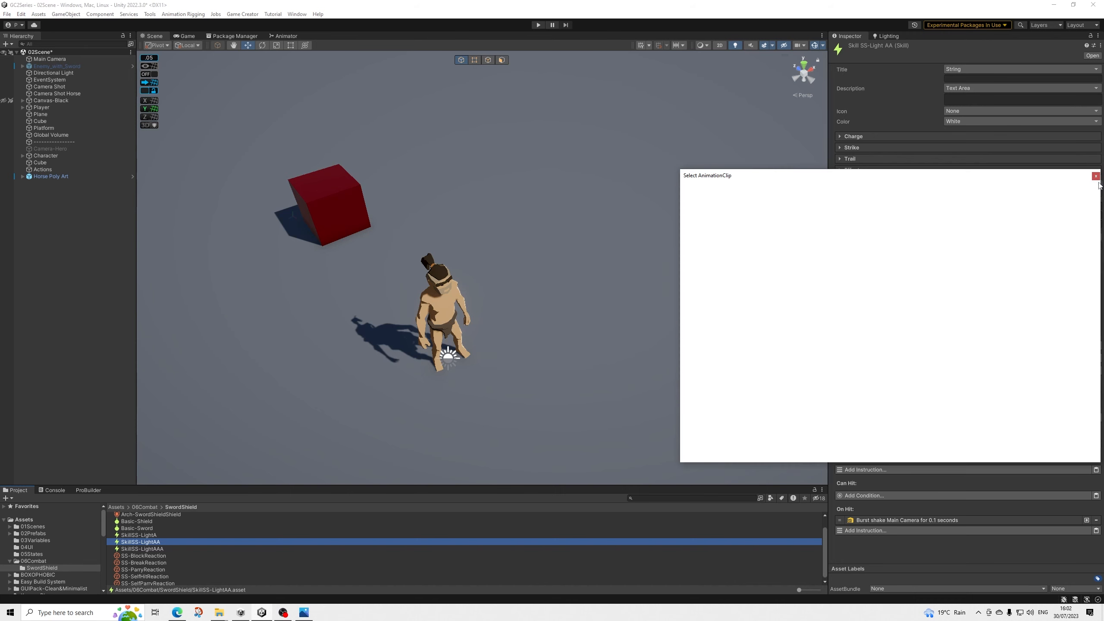
pyautogui.press('Down')
pyautogui.press('Down')
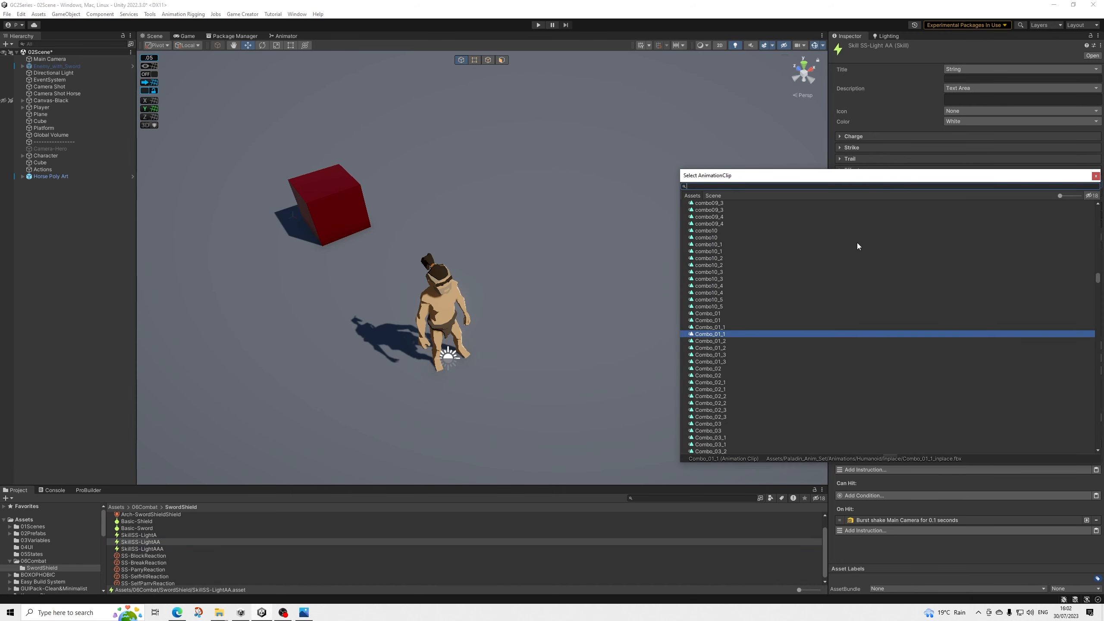
pyautogui.press('Return')
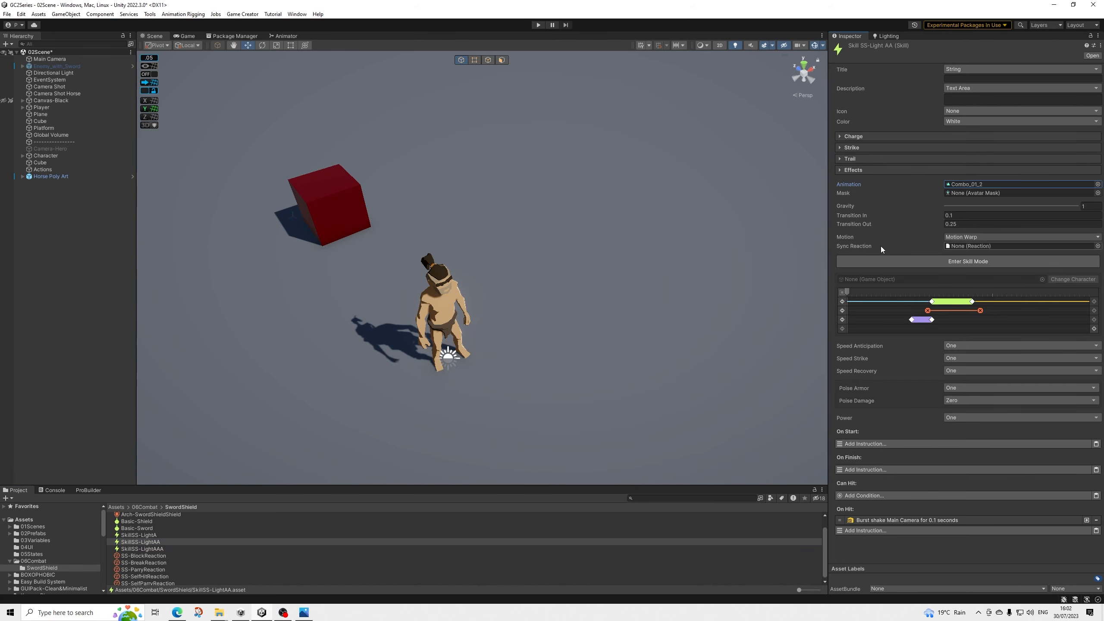
# Step: Set the animation clip of SkillSS-LightAAA to Combo_01_3
pyautogui.click(233, 549)
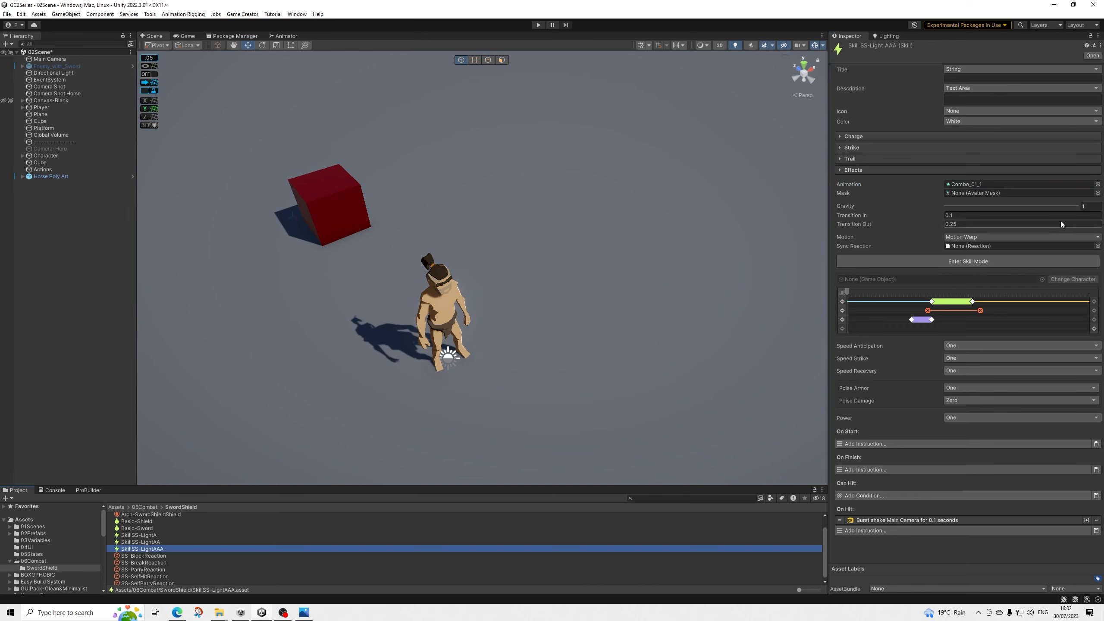
pyautogui.click(1097, 184)
pyautogui.press('Down')
pyautogui.press('Down')
pyautogui.press('Down')
pyautogui.press('Down')
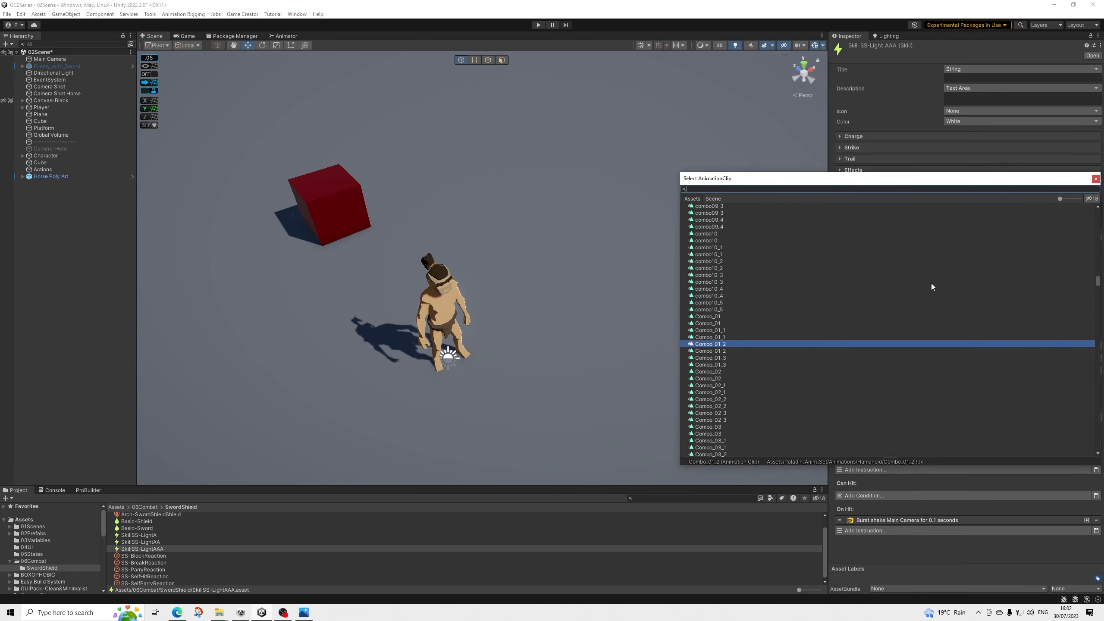
pyautogui.press('Return')
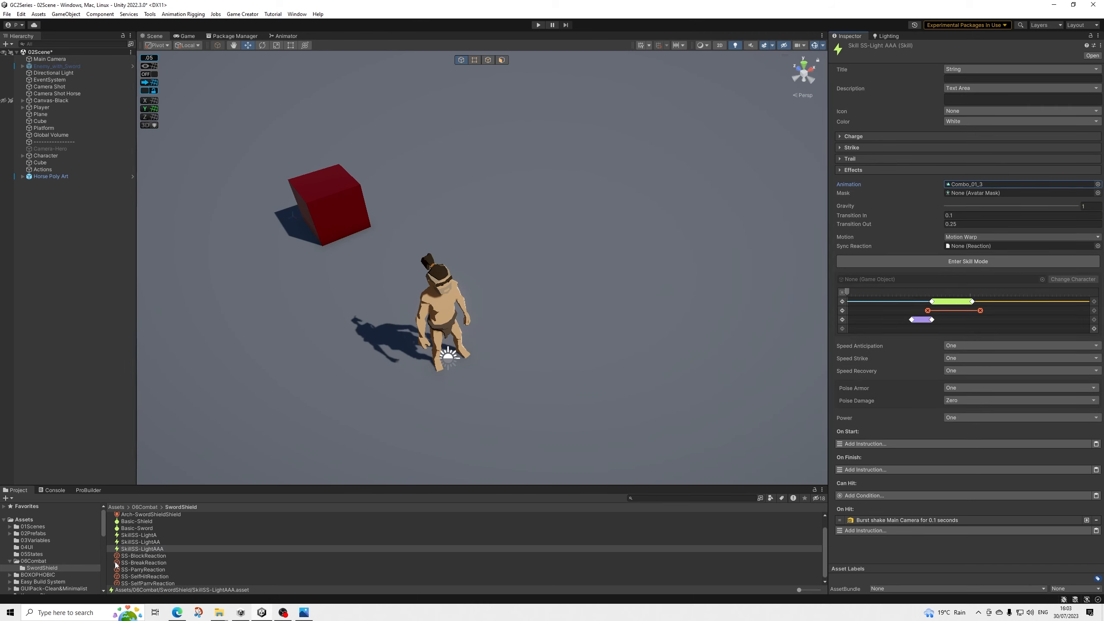
# Step: In skill mode, shift SkillSS-LightAA's strike phase and red range earlier, and stretch its motion-warp range from near the first frame to the strike
pyautogui.click(146, 542)
pyautogui.click(968, 261)
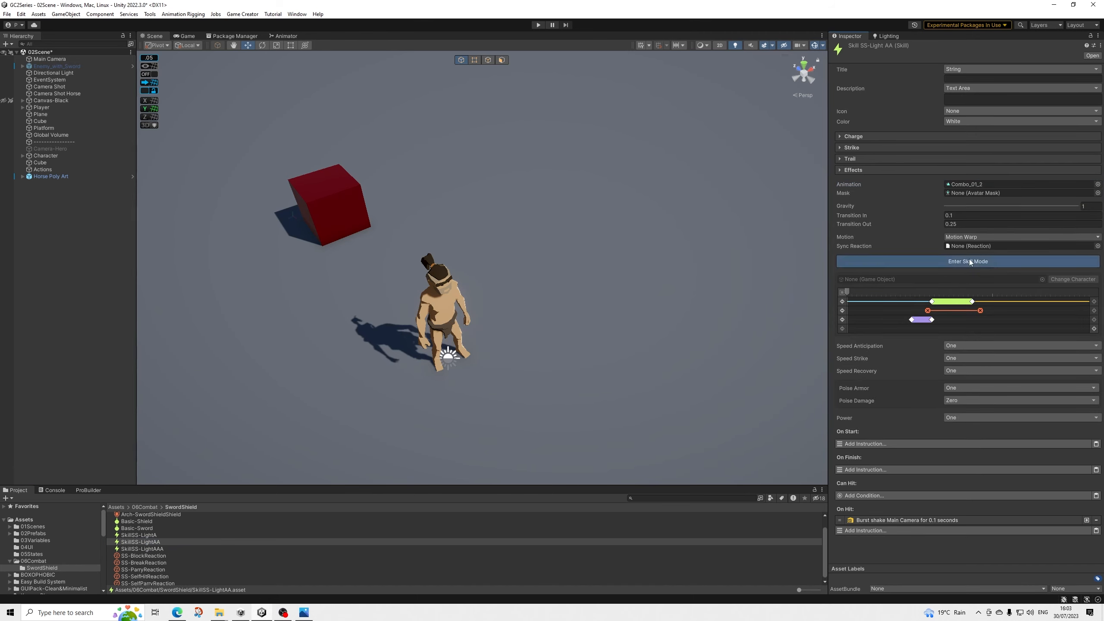
pyautogui.moveTo(869, 290); pyautogui.dragTo(906, 293)
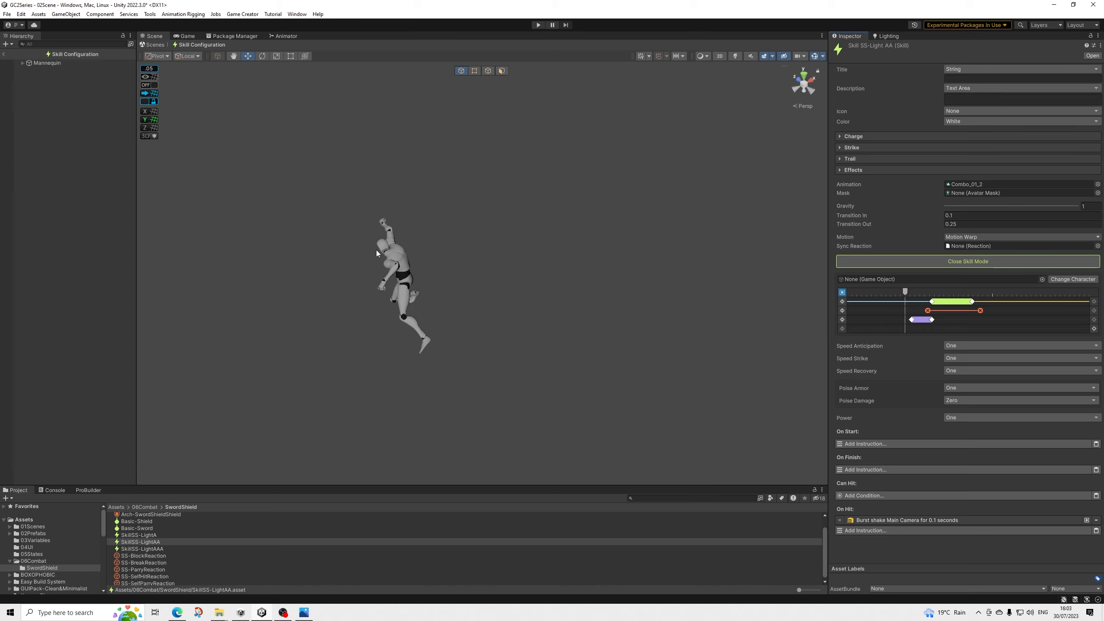
pyautogui.keyDown('alt'); pyautogui.moveTo(376, 250); pyautogui.dragTo(694, 369); pyautogui.keyUp('alt')
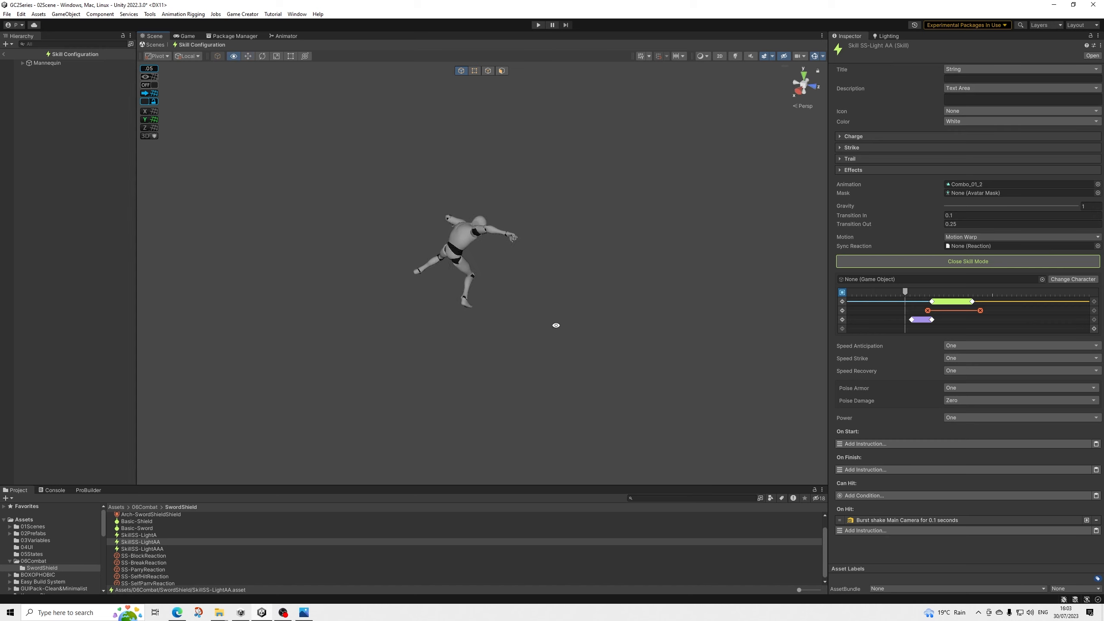
pyautogui.moveTo(903, 292); pyautogui.dragTo(812, 364)
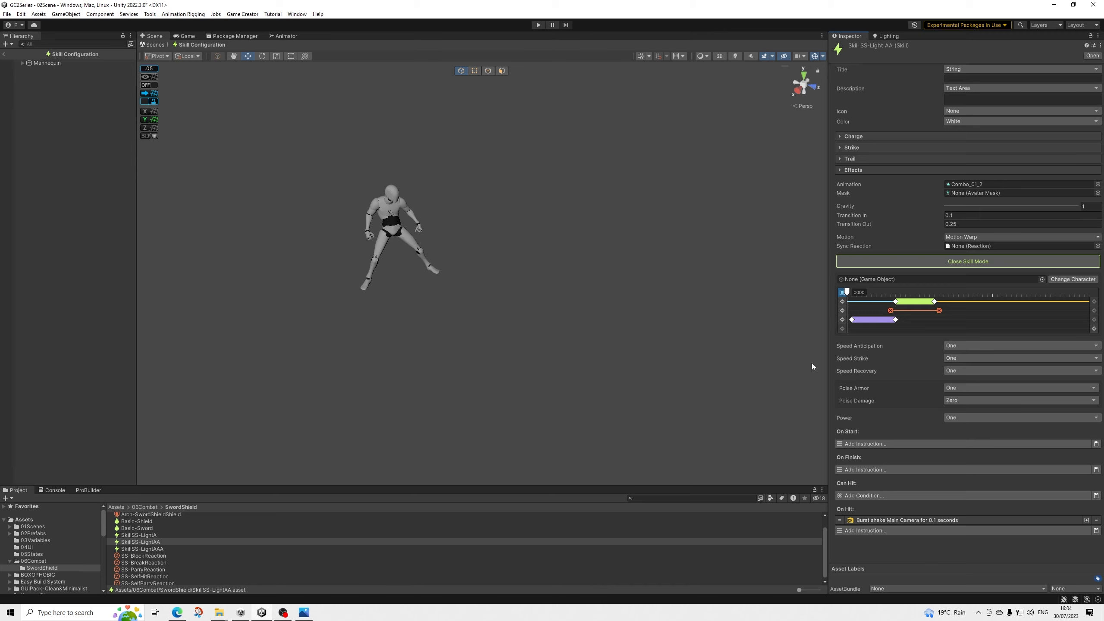
# Step: Shift SkillSS-LightAAA's strike phase and red range earlier, move its motion-warp range close to the first frame, and exit skill mode
pyautogui.click(163, 549)
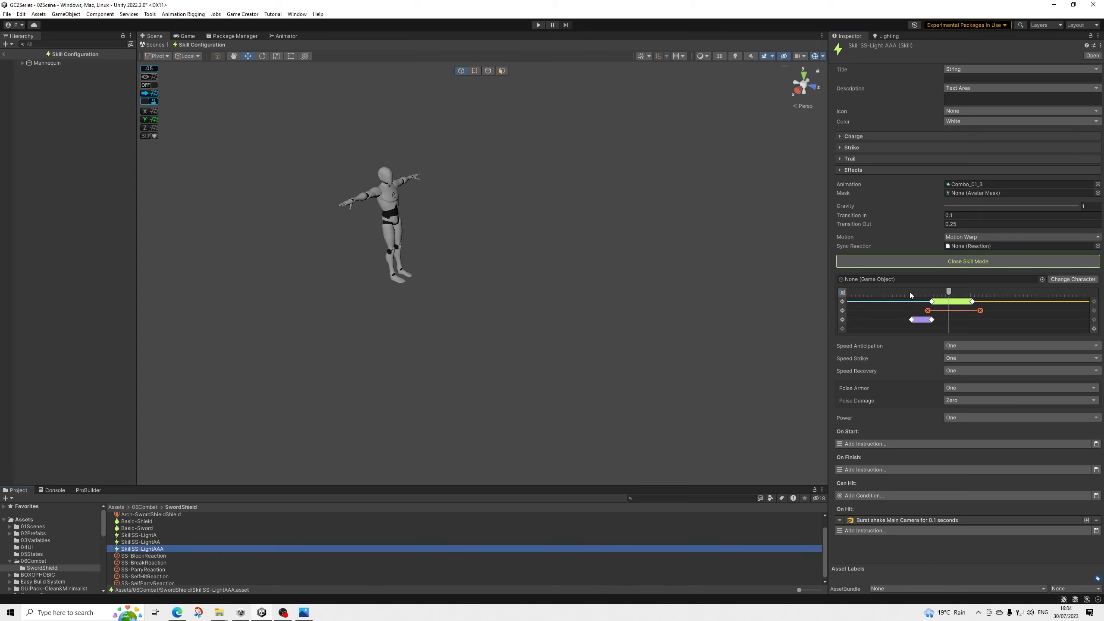
pyautogui.moveTo(909, 292); pyautogui.dragTo(983, 301)
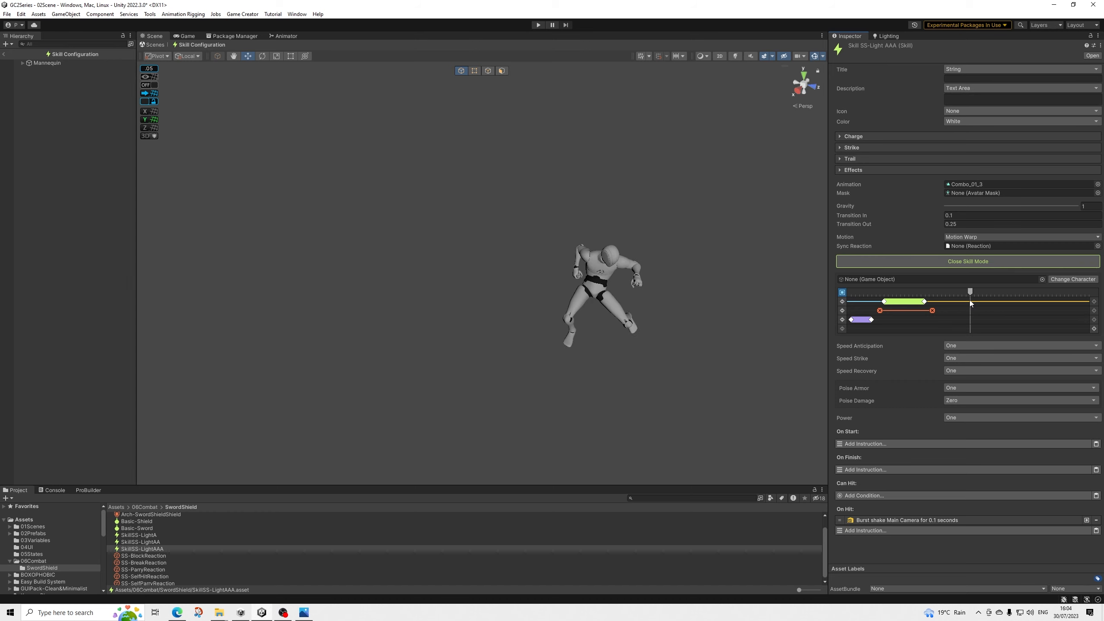
pyautogui.click(960, 262)
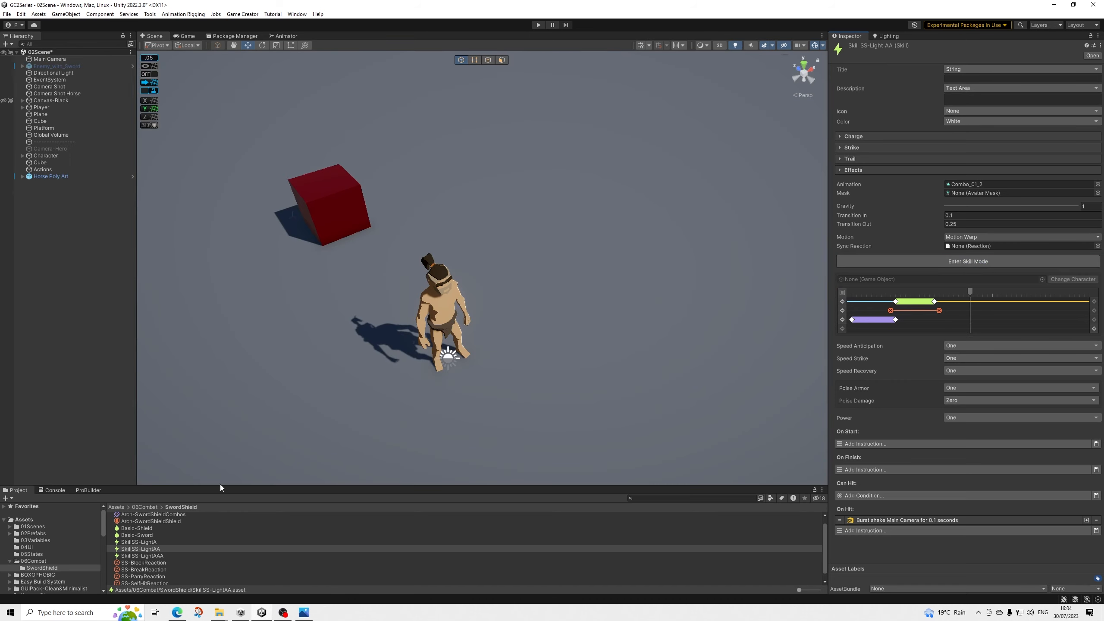
# Step: Compare the animations and timeline ranges of SkillSS-LightA, SkillSS-LightAA and SkillSS-LightAAA
pyautogui.click(158, 540)
pyautogui.press('Down')
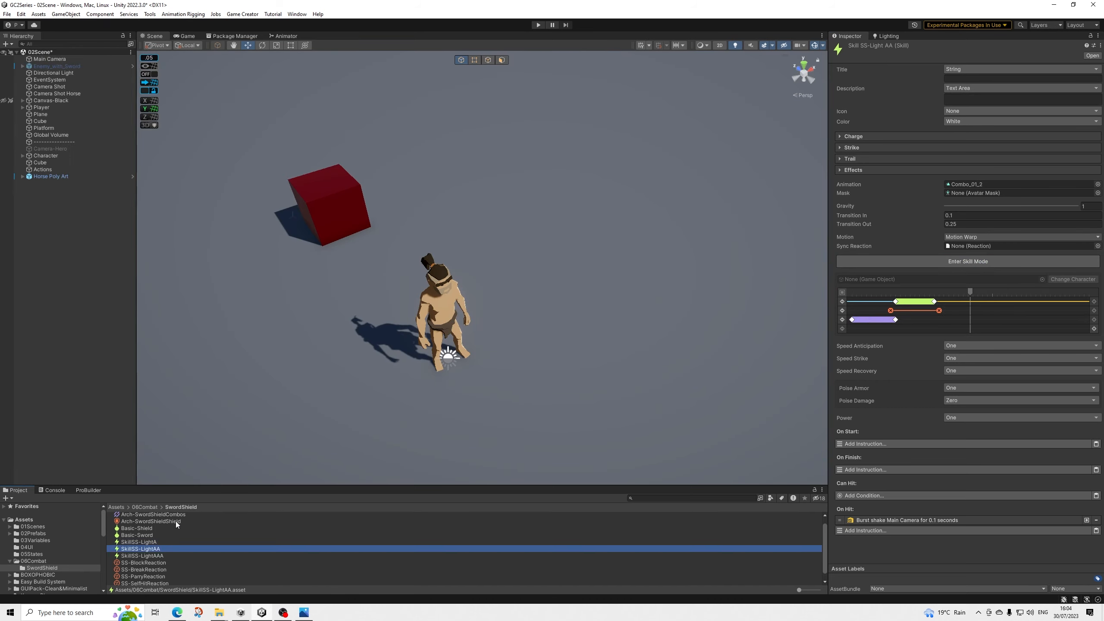
pyautogui.press('Down')
pyautogui.press('Up')
pyautogui.press('Up')
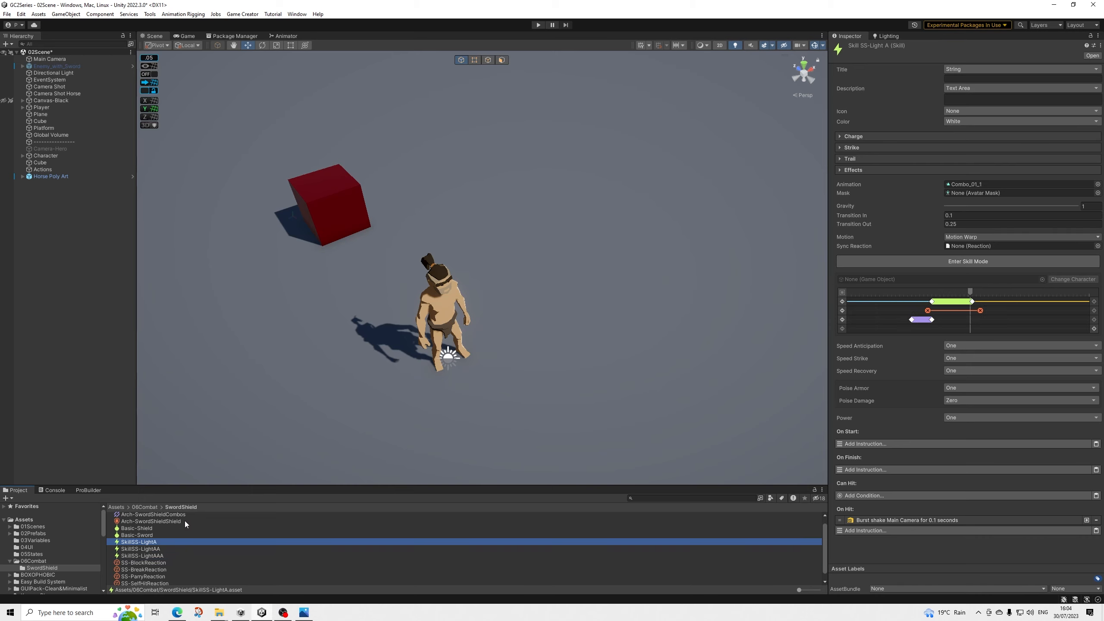
pyautogui.press('Down')
pyautogui.press('Down')
pyautogui.press('Up')
pyautogui.press('Up')
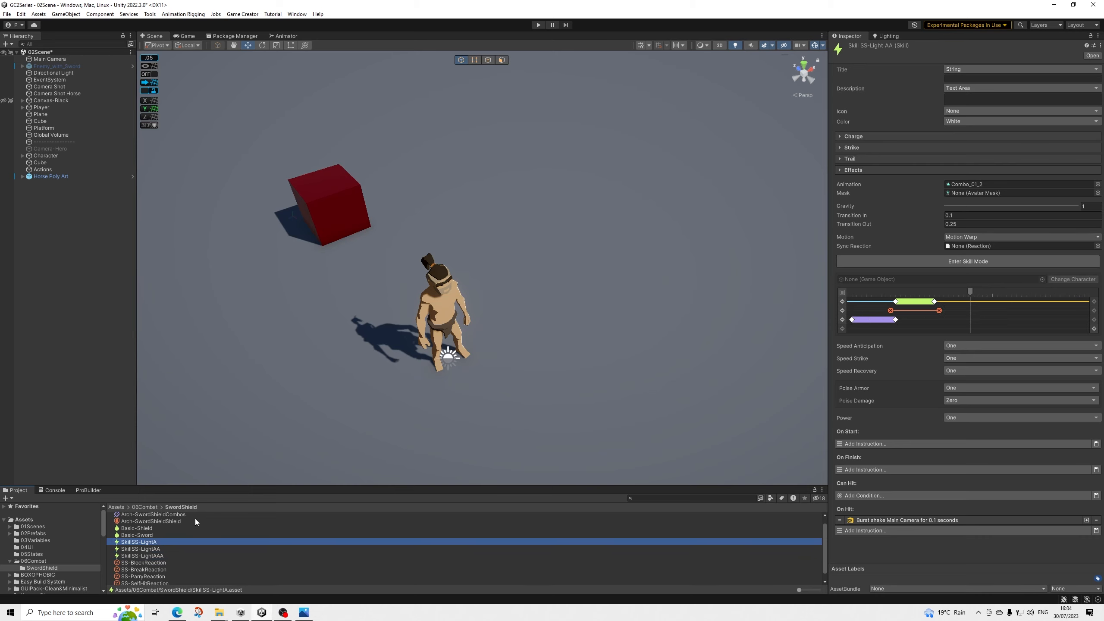
# Step: Extend the motion-warp range of SkillSS-LightAAA up to the start of its strike phase
pyautogui.press('Down')
pyautogui.press('Down')
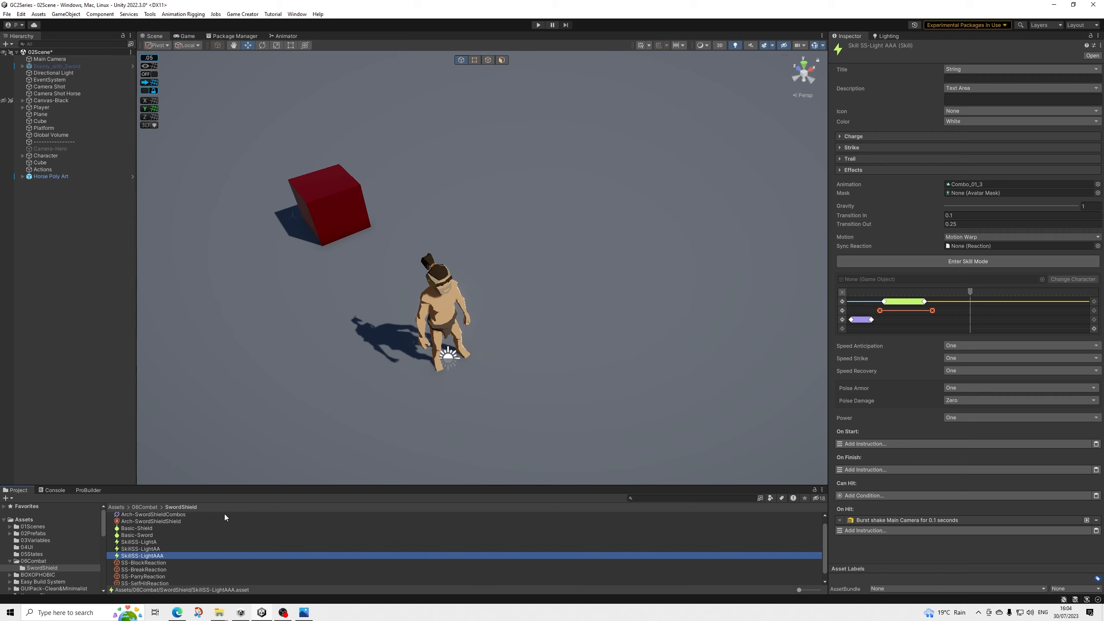
pyautogui.click(878, 323)
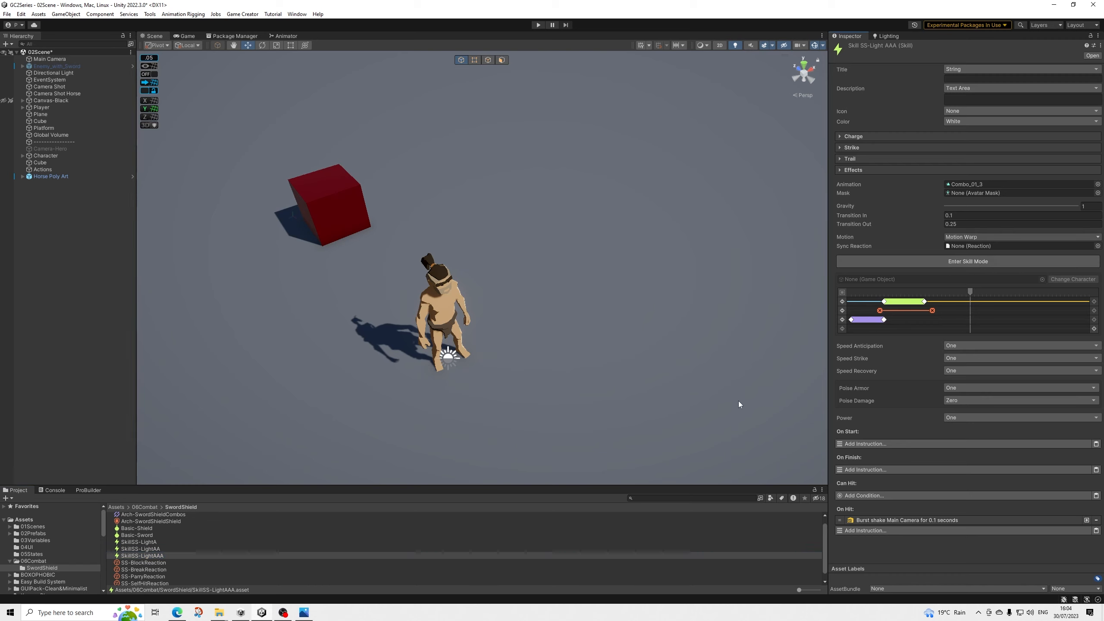
# Step: Compare the timeline ranges of the three light skills, SkillSS-LightA, SkillSS-LightAA and SkillSS-LightAAA, once more
pyautogui.click(159, 549)
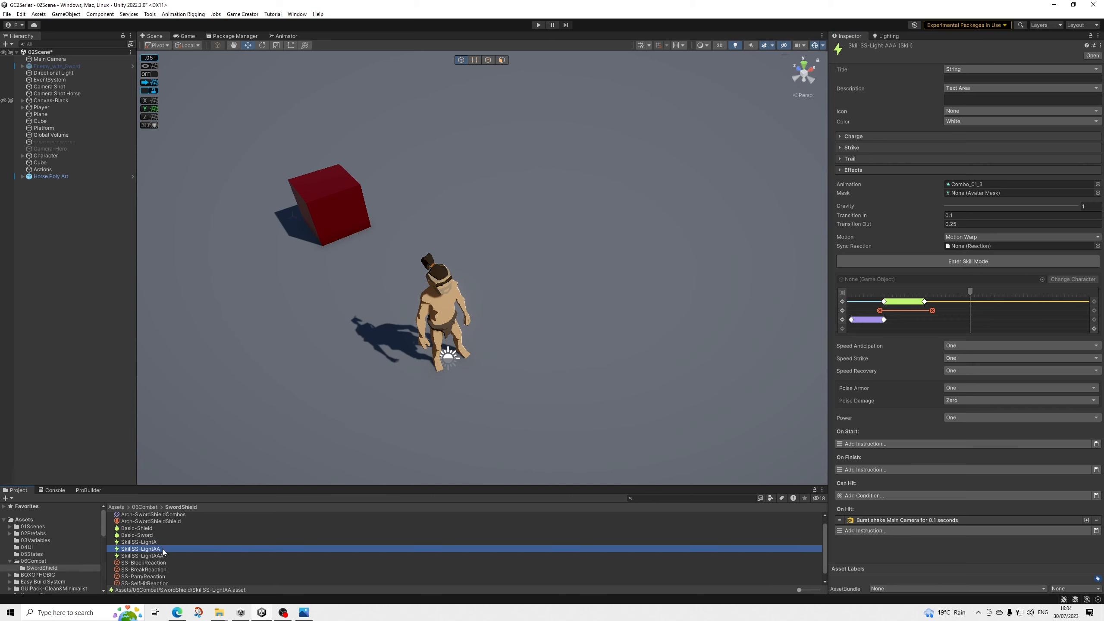
pyautogui.click(155, 556)
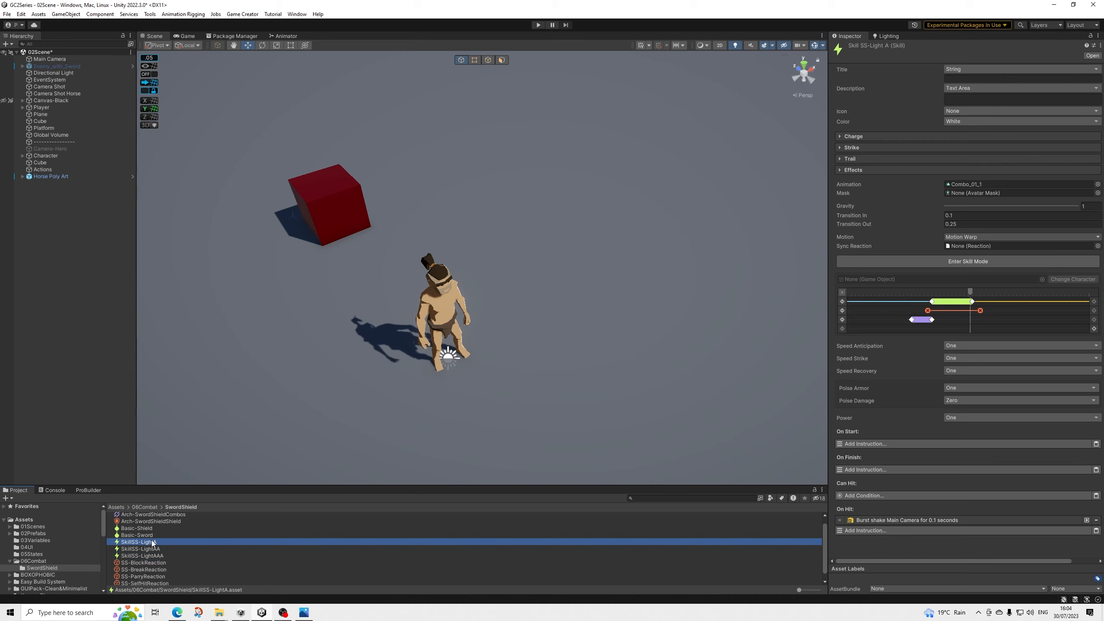
pyautogui.click(153, 542)
pyautogui.press('Down')
pyautogui.press('Down')
pyautogui.press('Down')
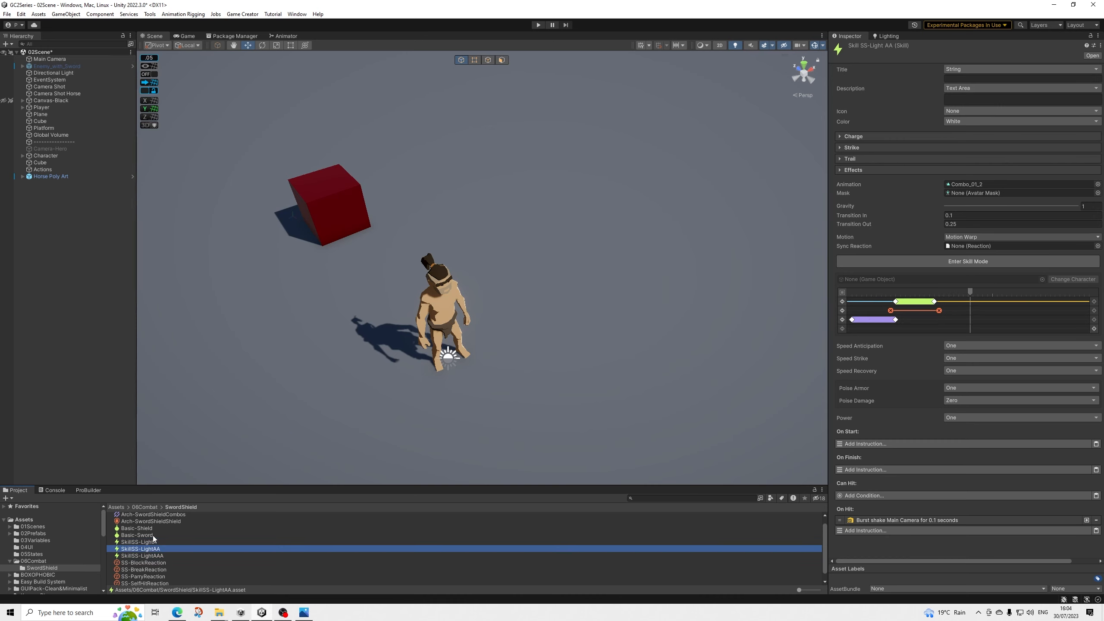
pyautogui.press('Up')
pyautogui.press('Up')
pyautogui.press('Up')
# Step: In the Arch-SwordShieldCombos asset, insert a root combo entry and assign SkillSS-LightA to it
pyautogui.scroll(1, 166, 518)
pyautogui.click(178, 518)
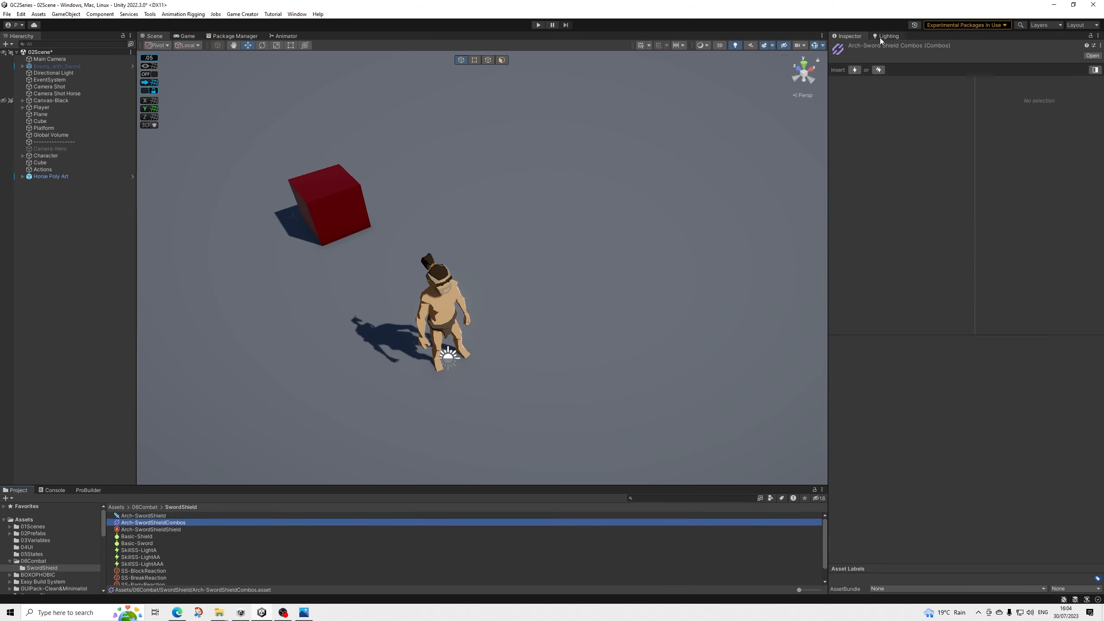
pyautogui.click(854, 69)
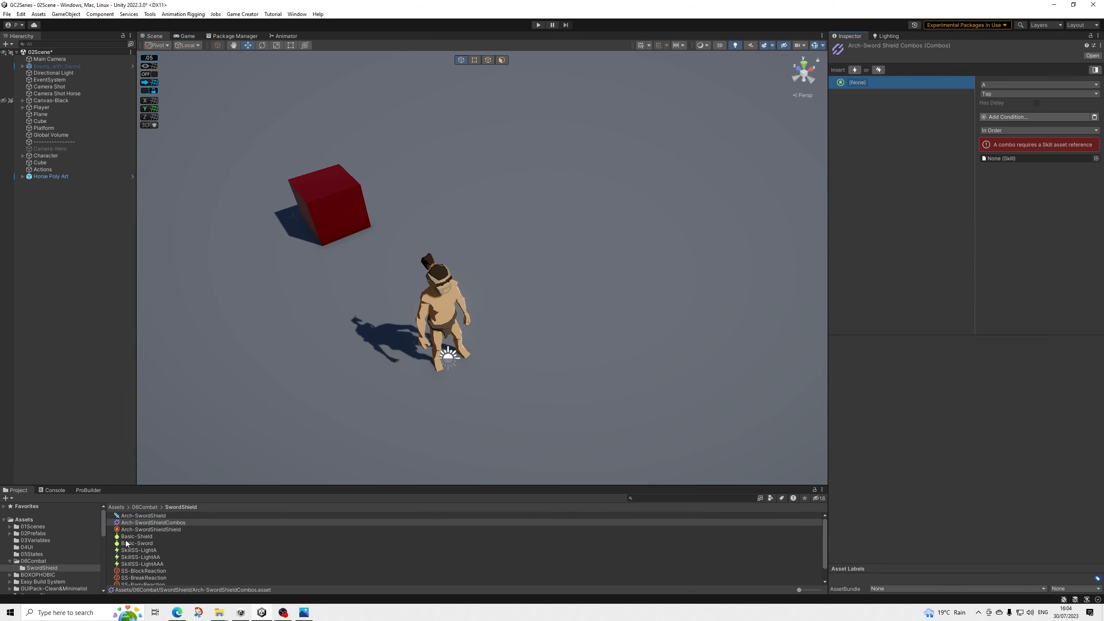
pyautogui.moveTo(139, 551); pyautogui.dragTo(1037, 158)
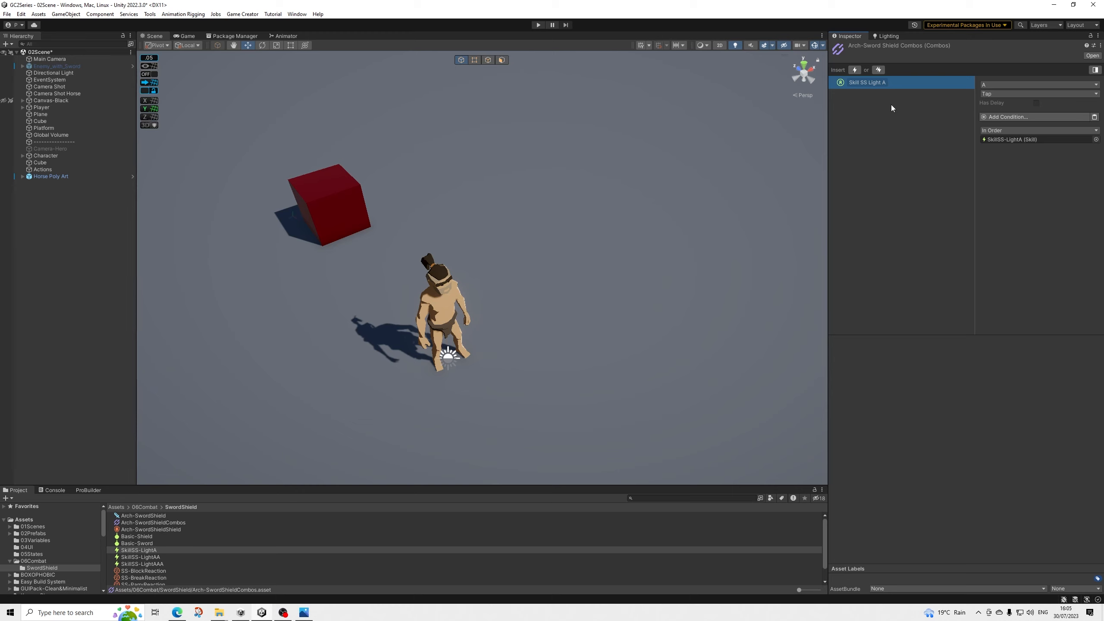
# Step: Nest two successive child entries under the SkillSS-LightA combo and assign SkillSS-LightAA and SkillSS-LightAAA to them
pyautogui.click(879, 70)
pyautogui.click(878, 70)
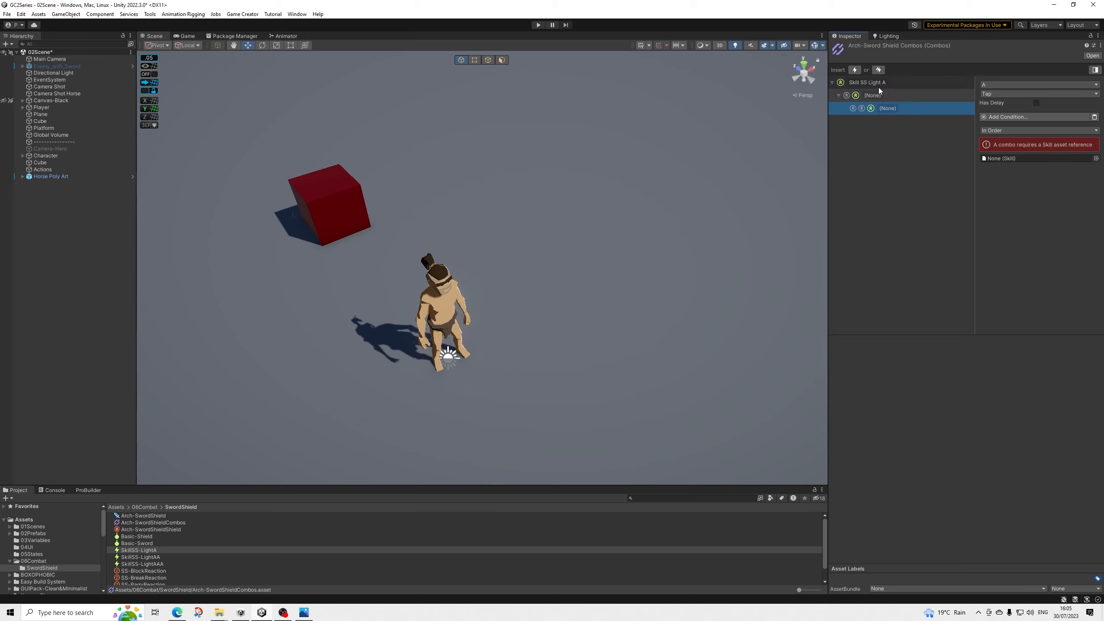
pyautogui.moveTo(140, 557); pyautogui.dragTo(1012, 158)
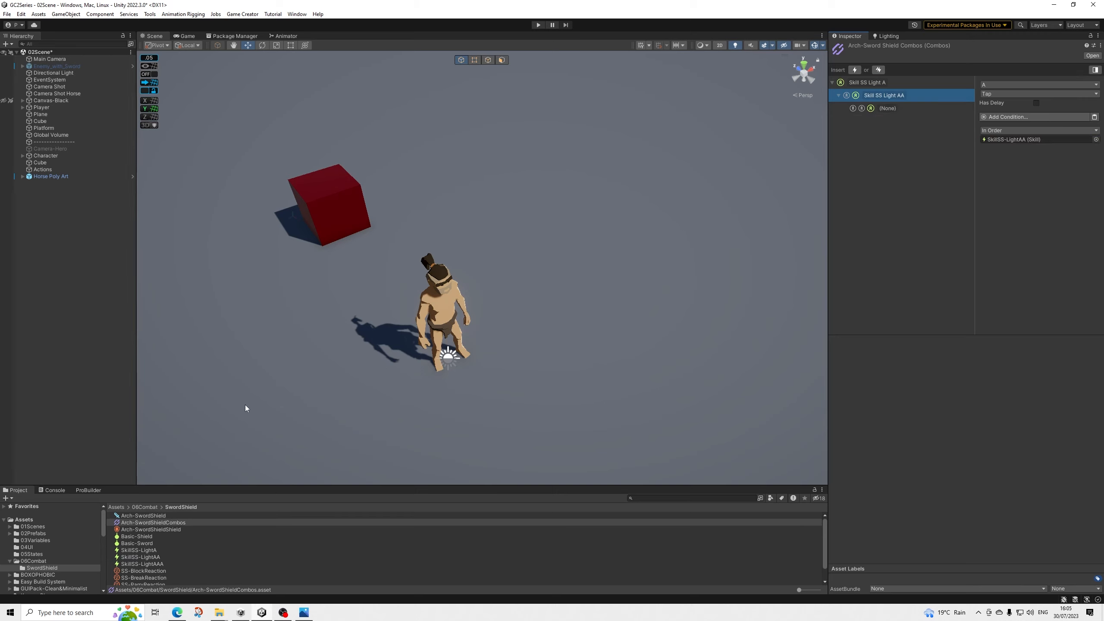
pyautogui.click(891, 108)
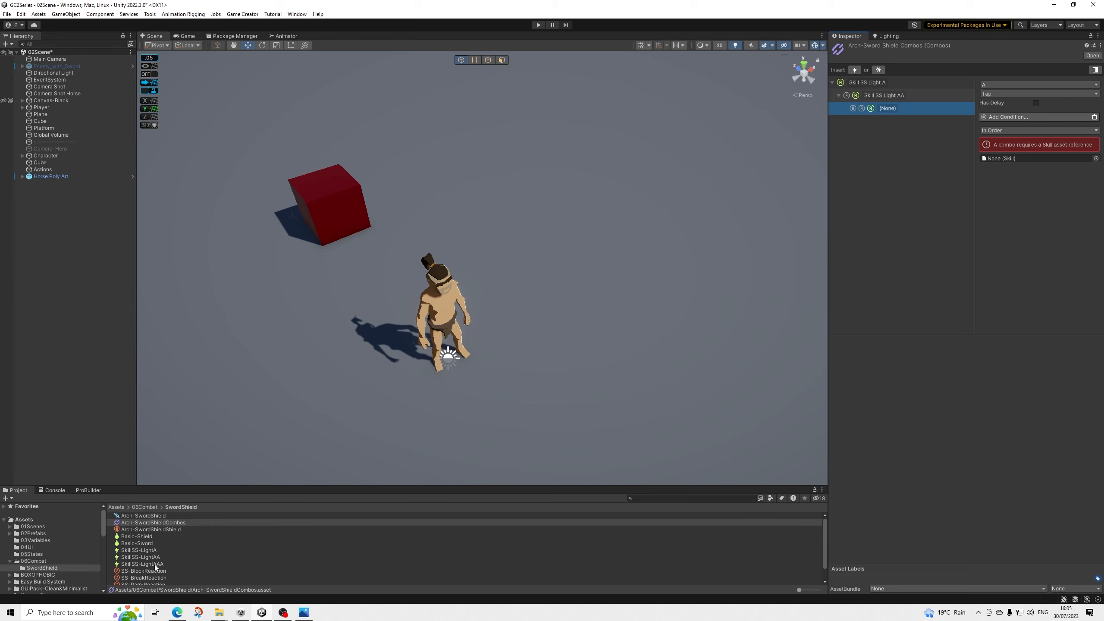
pyautogui.moveTo(155, 564); pyautogui.dragTo(1015, 159)
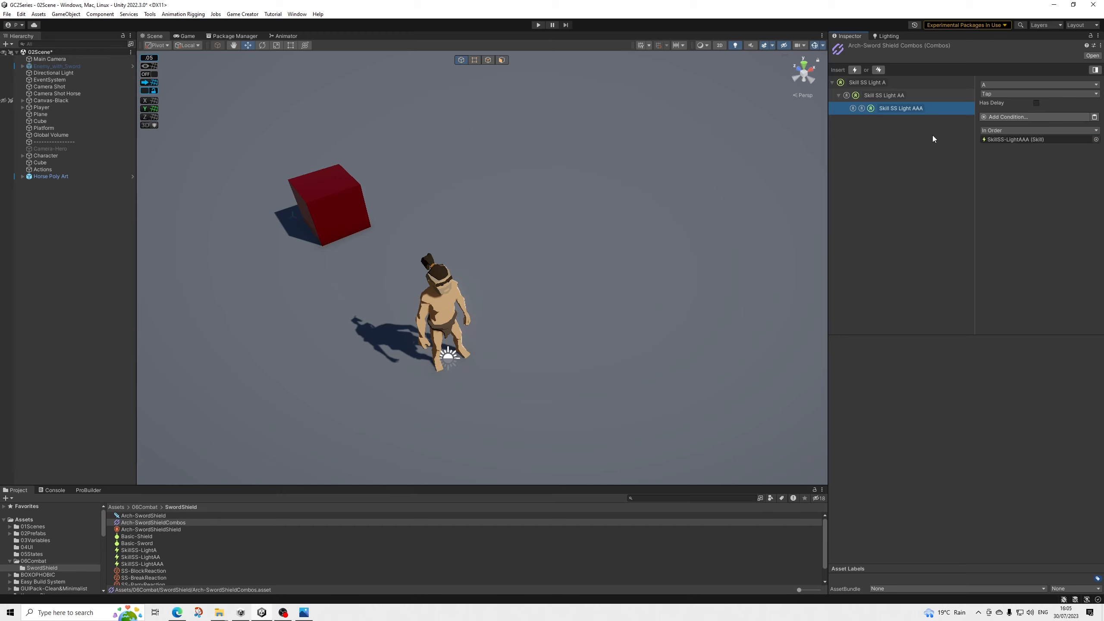
# Step: Review the key, tap and execution-order settings of the three combo entries, and inspect the Arch-SwordShield weapon asset
pyautogui.click(895, 96)
pyautogui.click(886, 82)
pyautogui.click(890, 97)
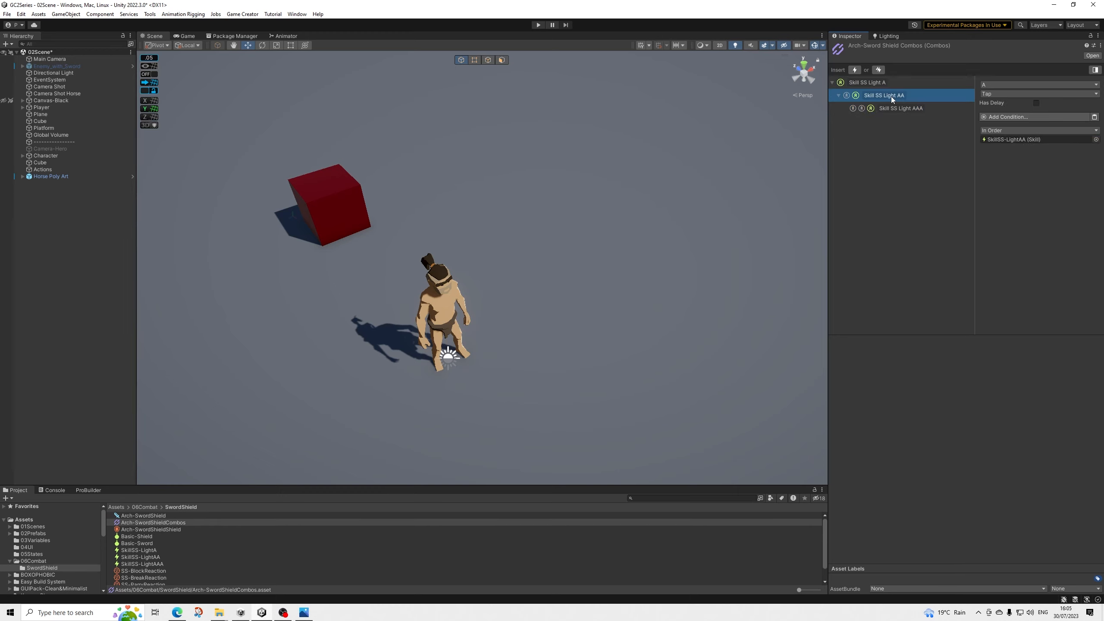
pyautogui.click(923, 112)
pyautogui.click(1045, 130)
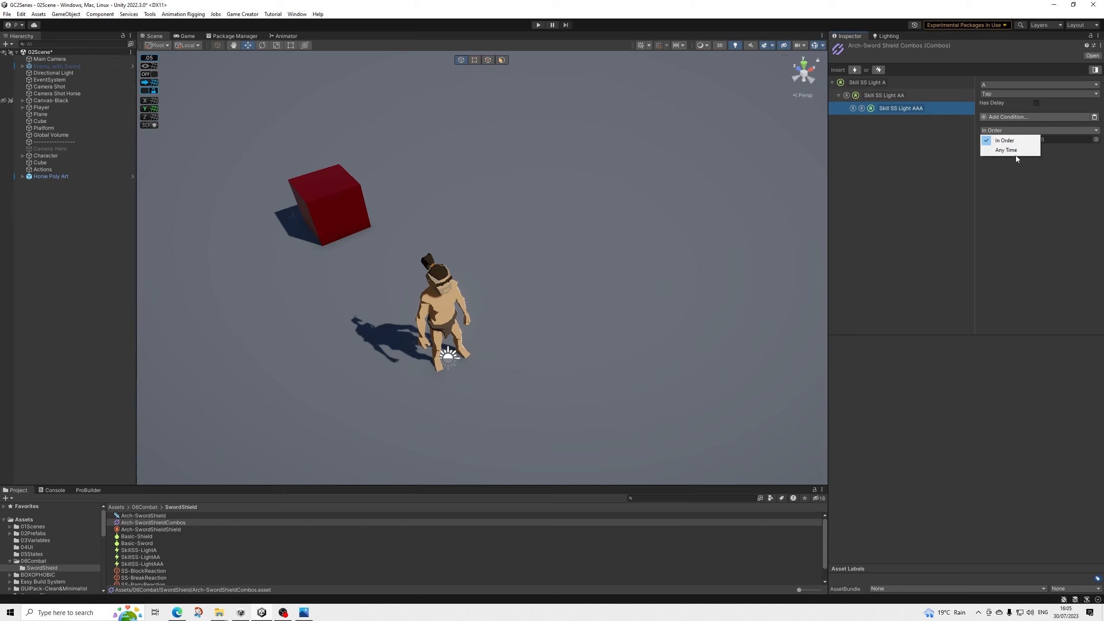
pyautogui.click(1049, 242)
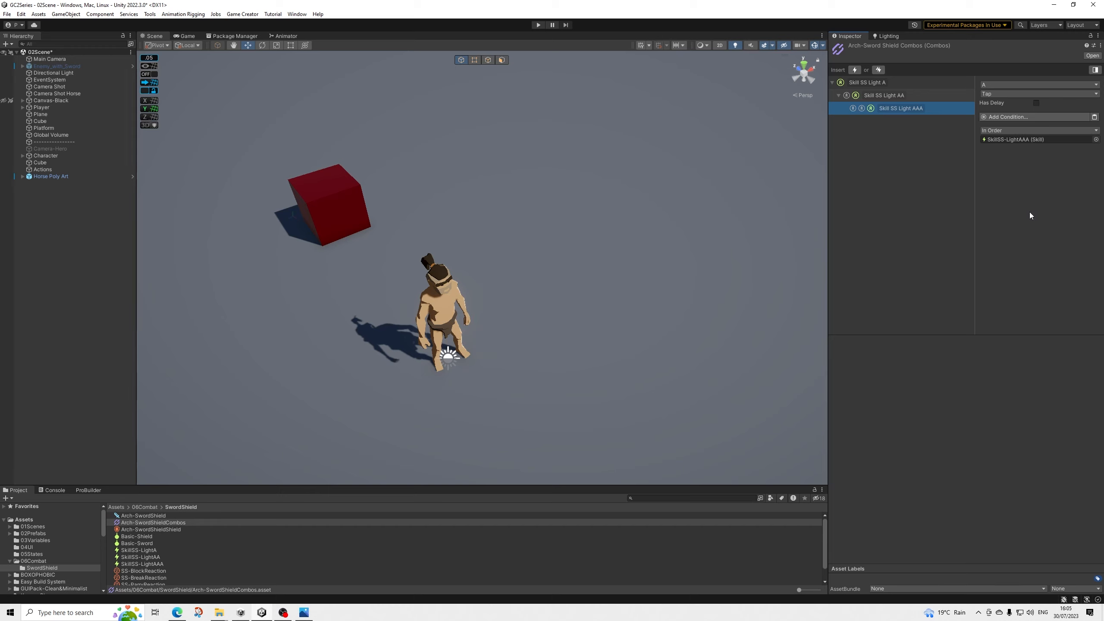
pyautogui.click(890, 97)
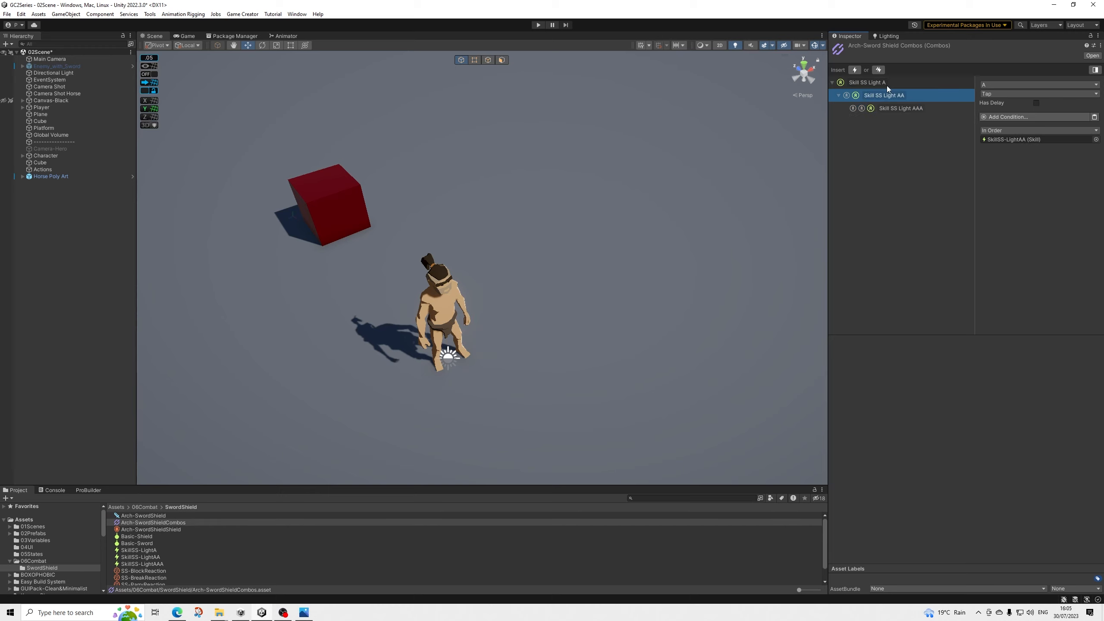
pyautogui.click(887, 84)
pyautogui.click(884, 96)
pyautogui.click(885, 108)
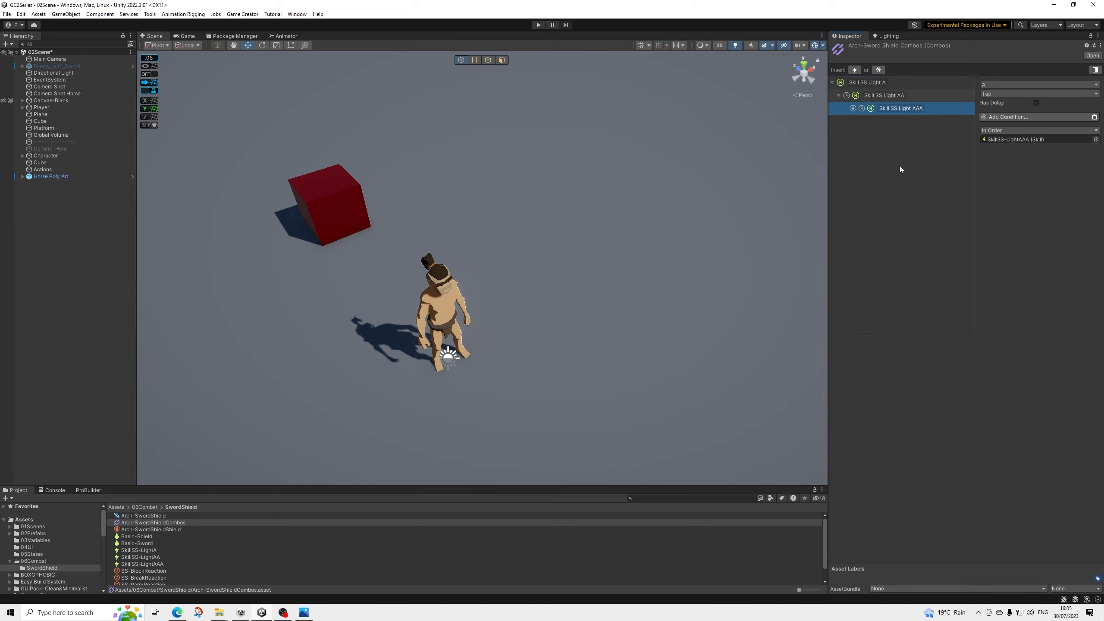
pyautogui.click(877, 82)
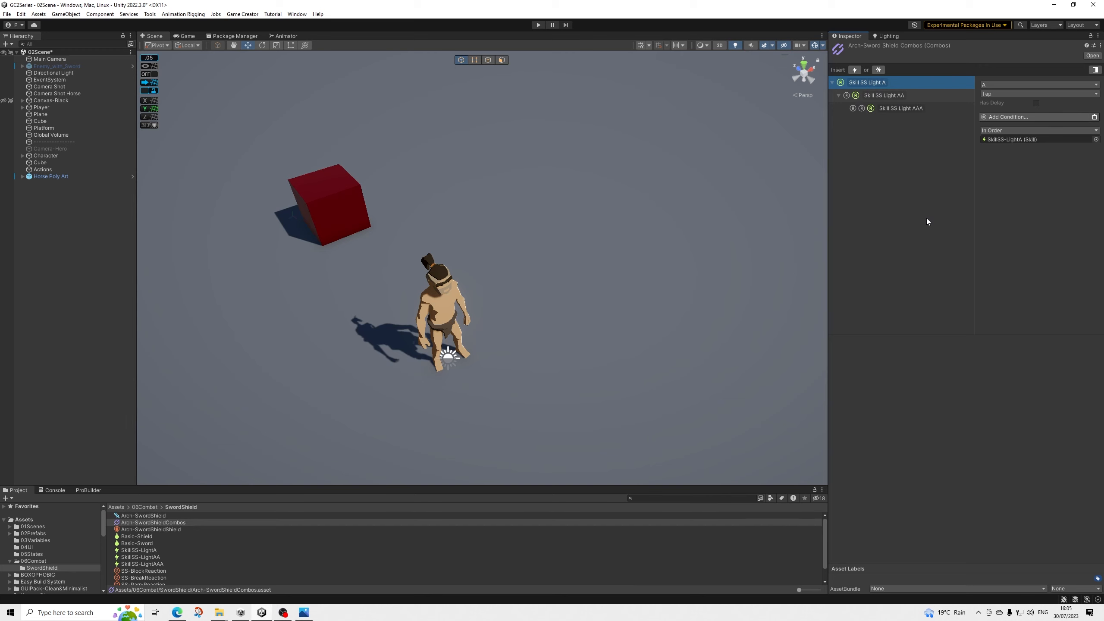
pyautogui.click(158, 516)
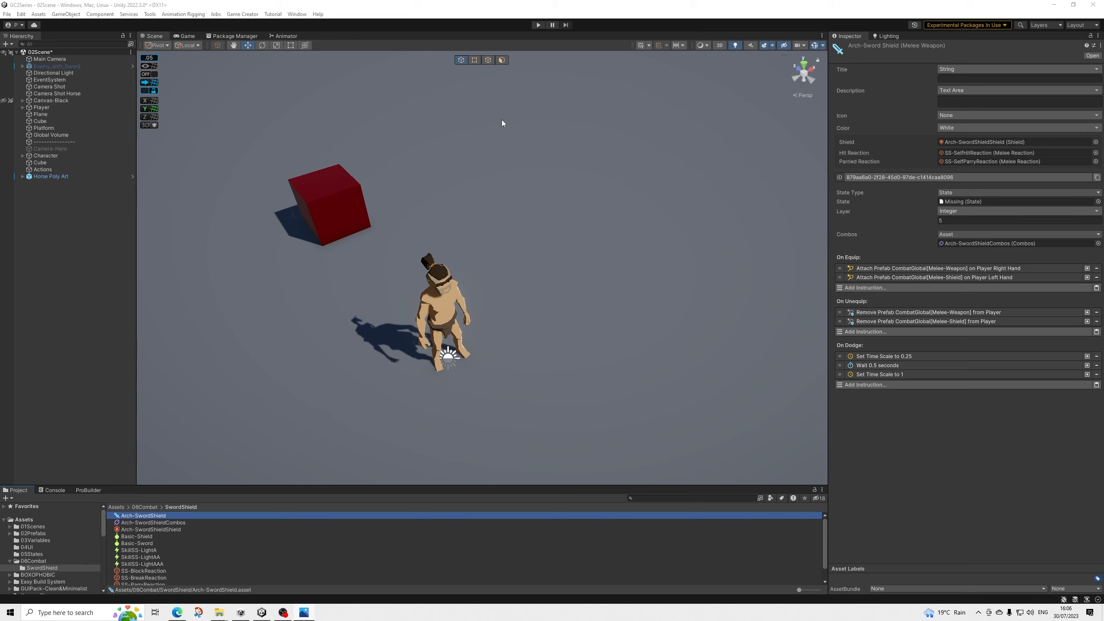
# Step: Add a Game Creator Trigger as a child of Player and name it Trigger-Draw
pyautogui.click(65, 260)
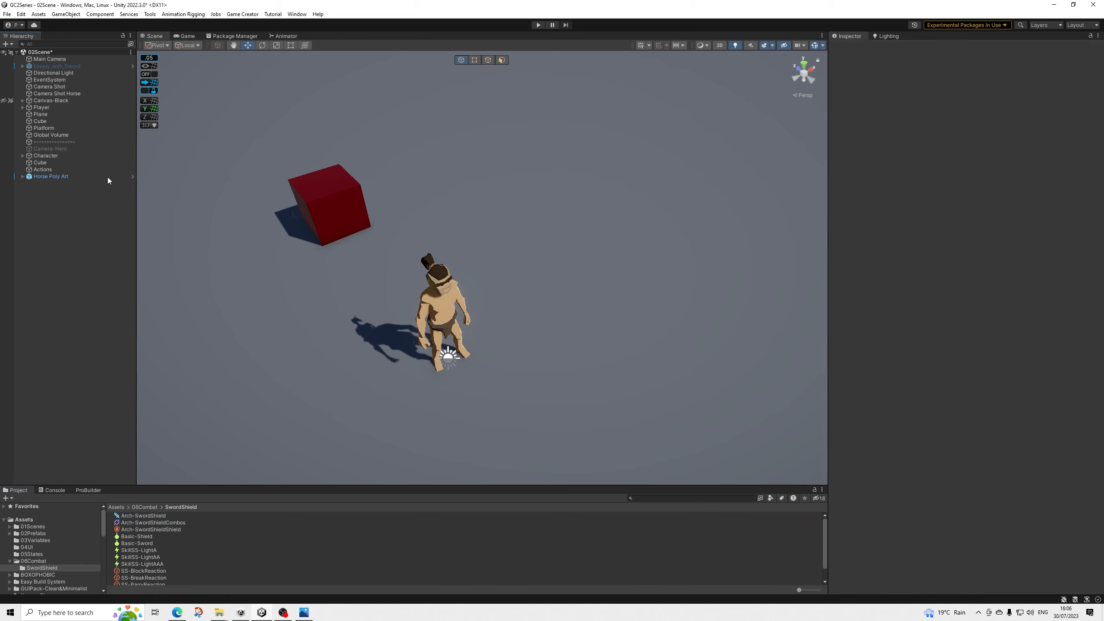
pyautogui.rightClick(55, 208)
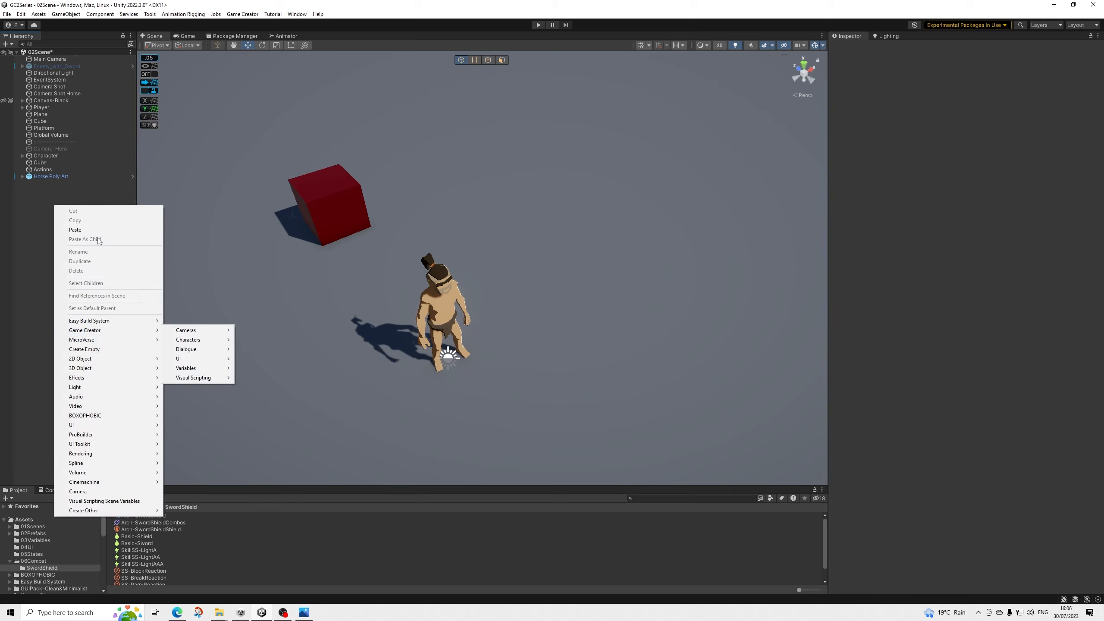
pyautogui.click(23, 108)
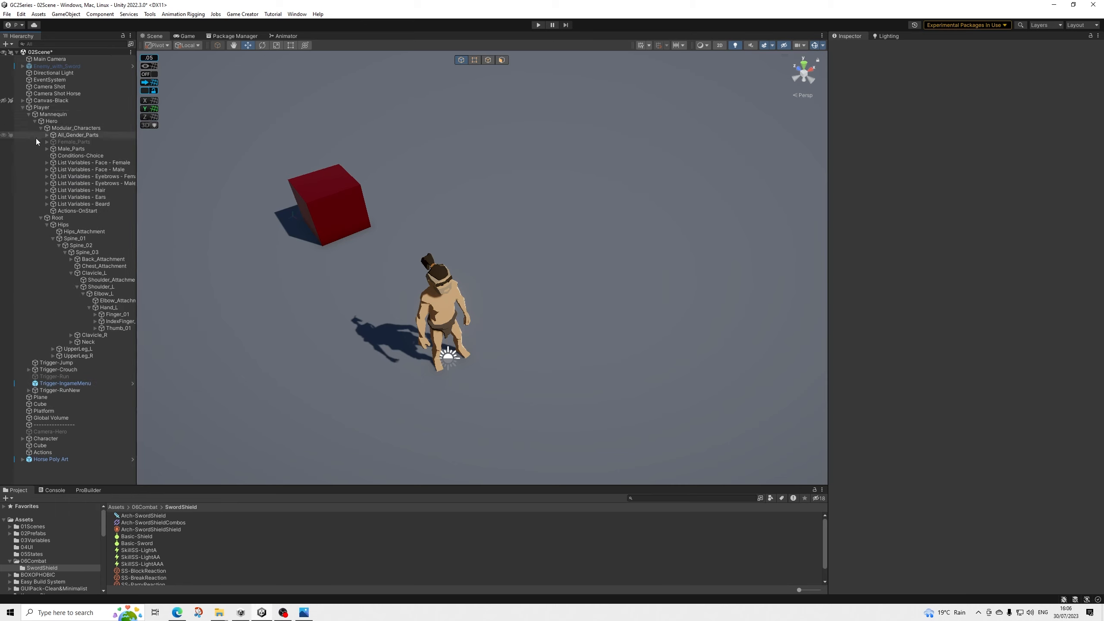
pyautogui.click(29, 114)
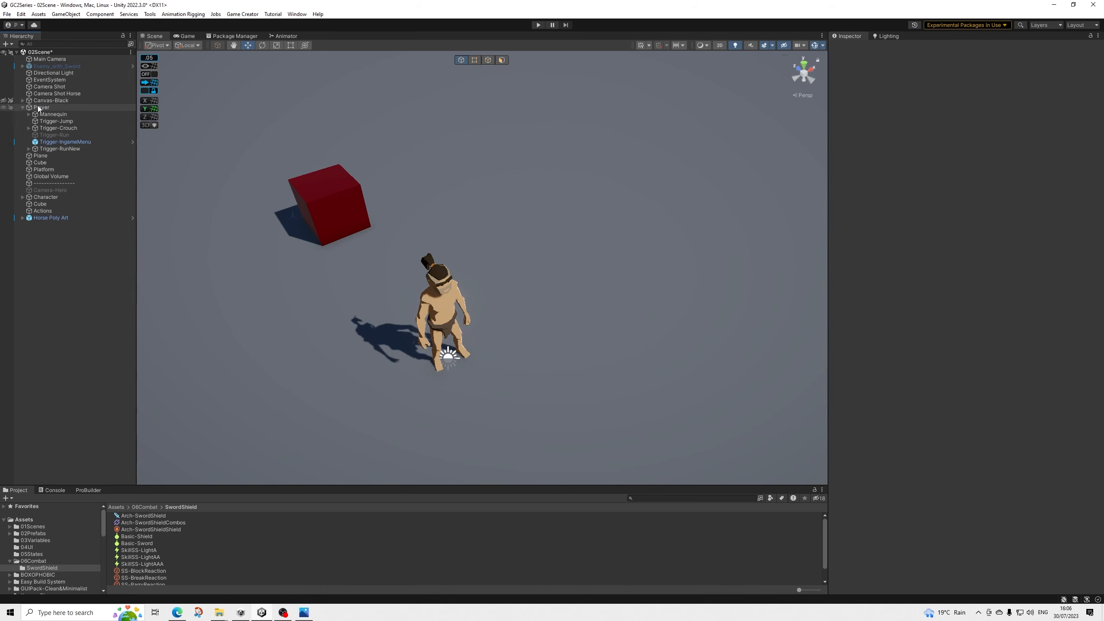
pyautogui.rightClick(39, 107)
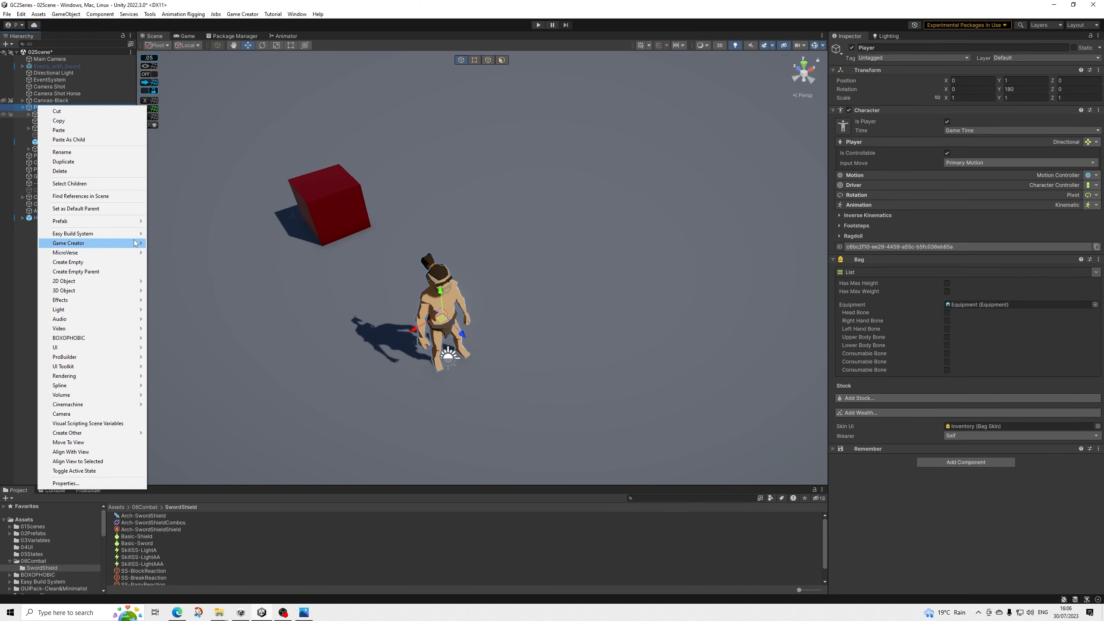
pyautogui.moveTo(96, 243)
pyautogui.moveTo(202, 293)
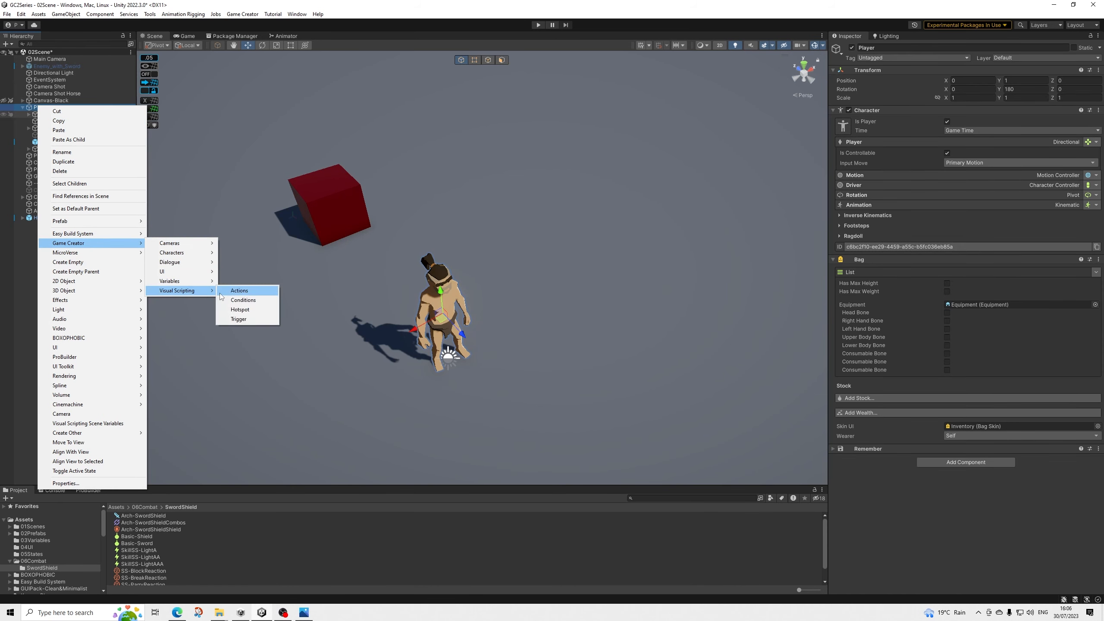
pyautogui.click(239, 318)
pyautogui.press('Right')
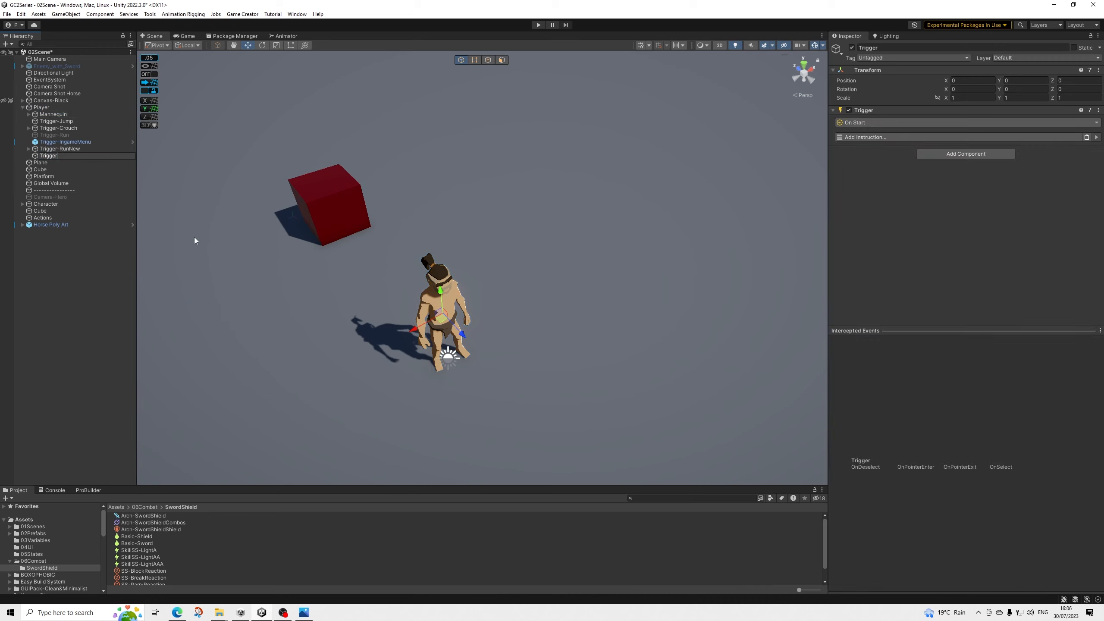
pyautogui.write('-Draw')
pyautogui.press('Return')
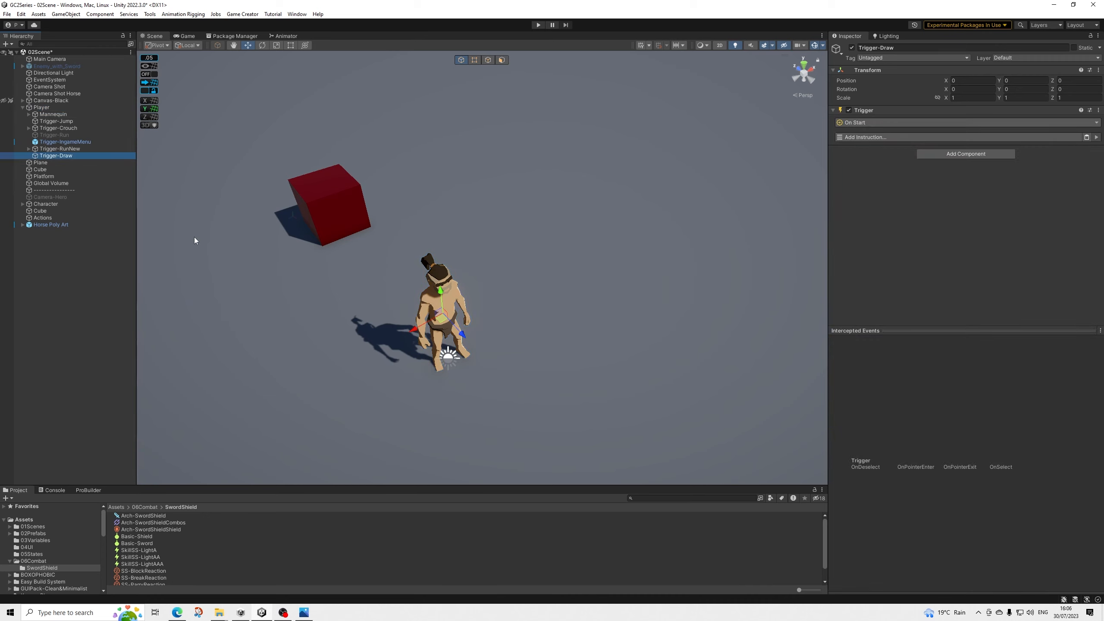
# Step: Set Trigger-Draw's event to On Input Button, using Keyboard Press with the E key
pyautogui.click(871, 124)
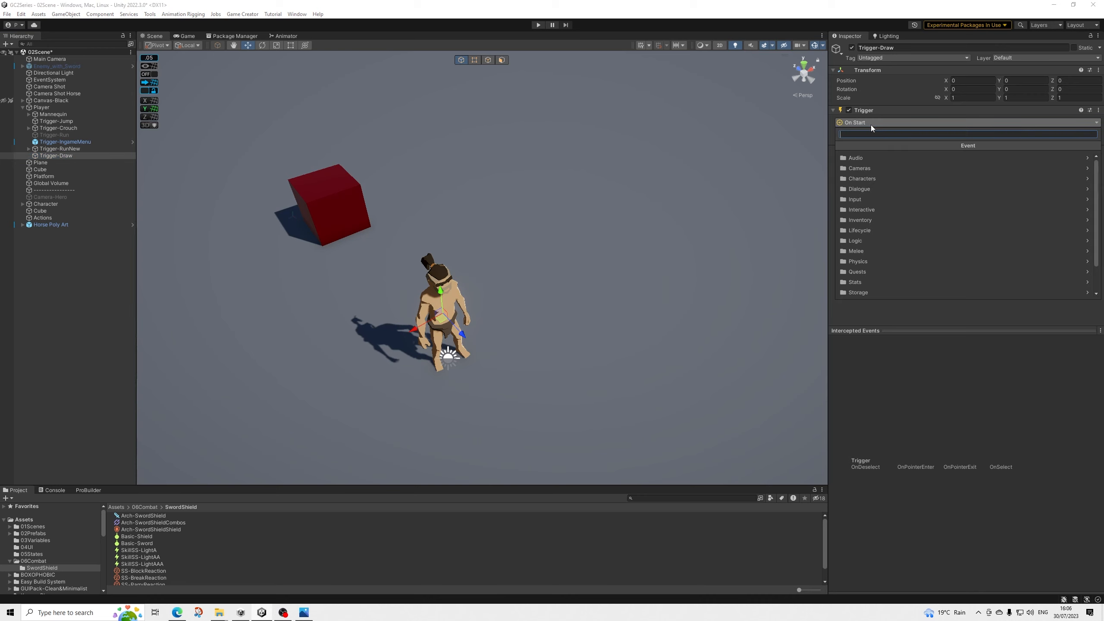
pyautogui.write('input')
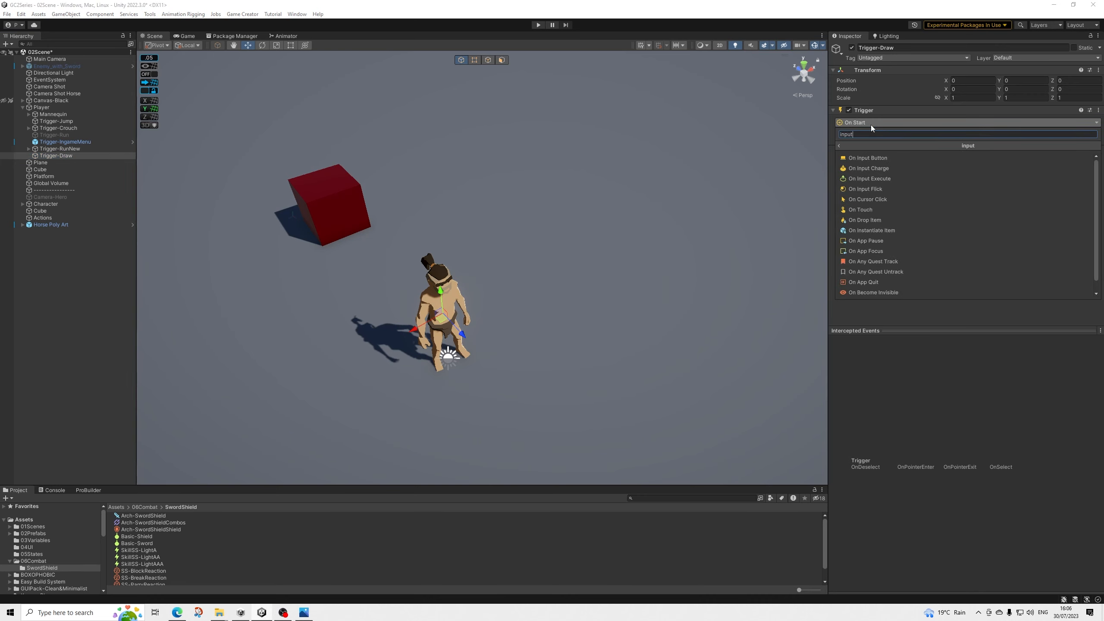
pyautogui.press('Return')
pyautogui.click(972, 136)
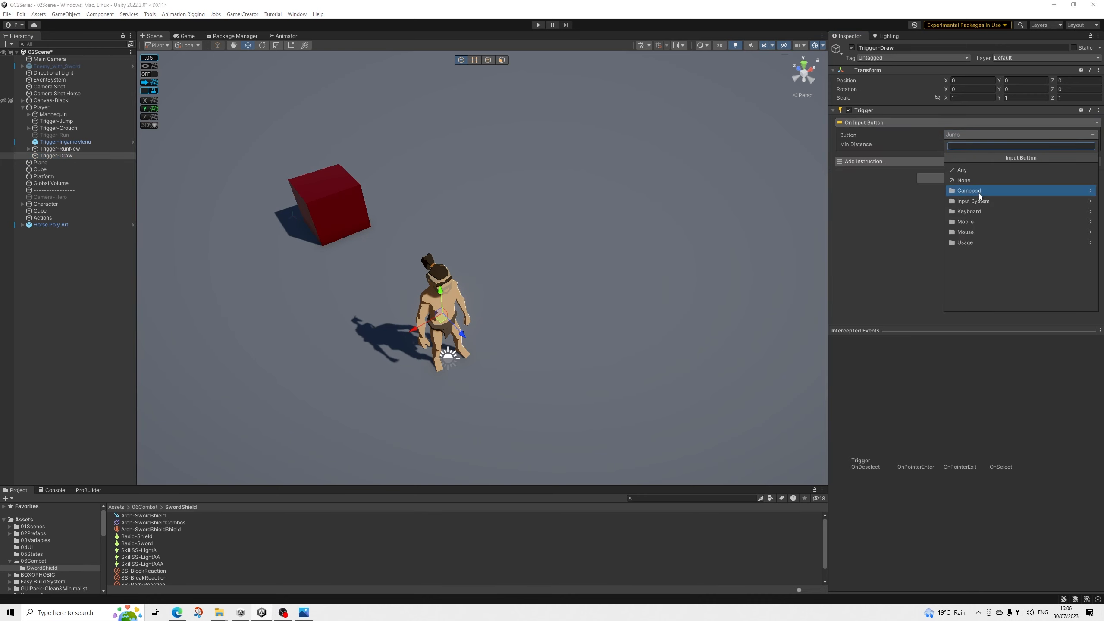
pyautogui.click(990, 211)
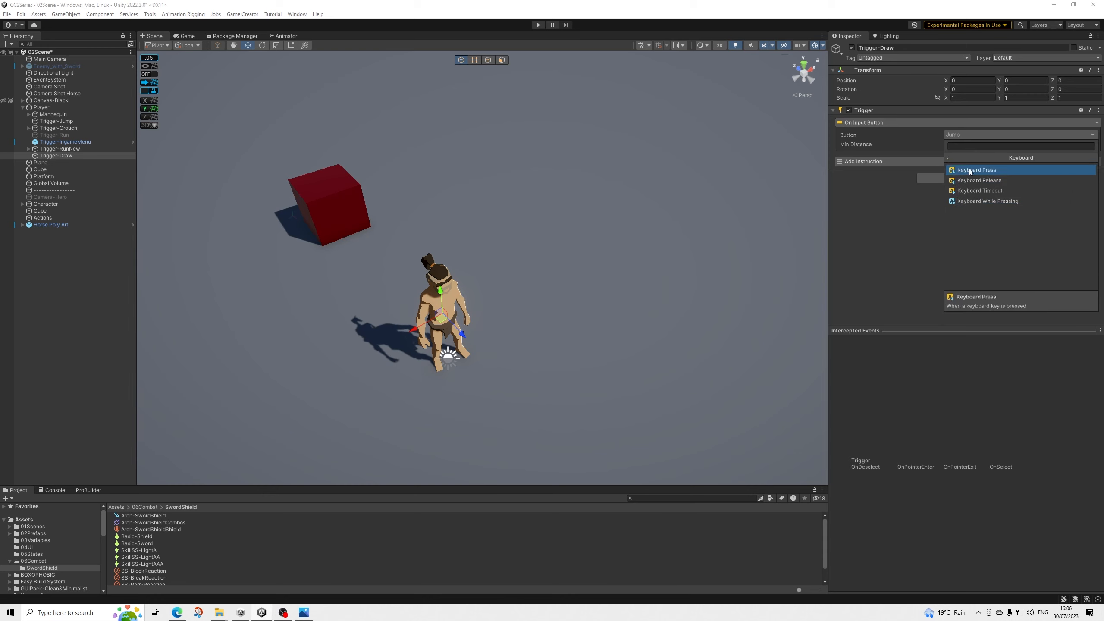
pyautogui.click(974, 169)
pyautogui.click(971, 145)
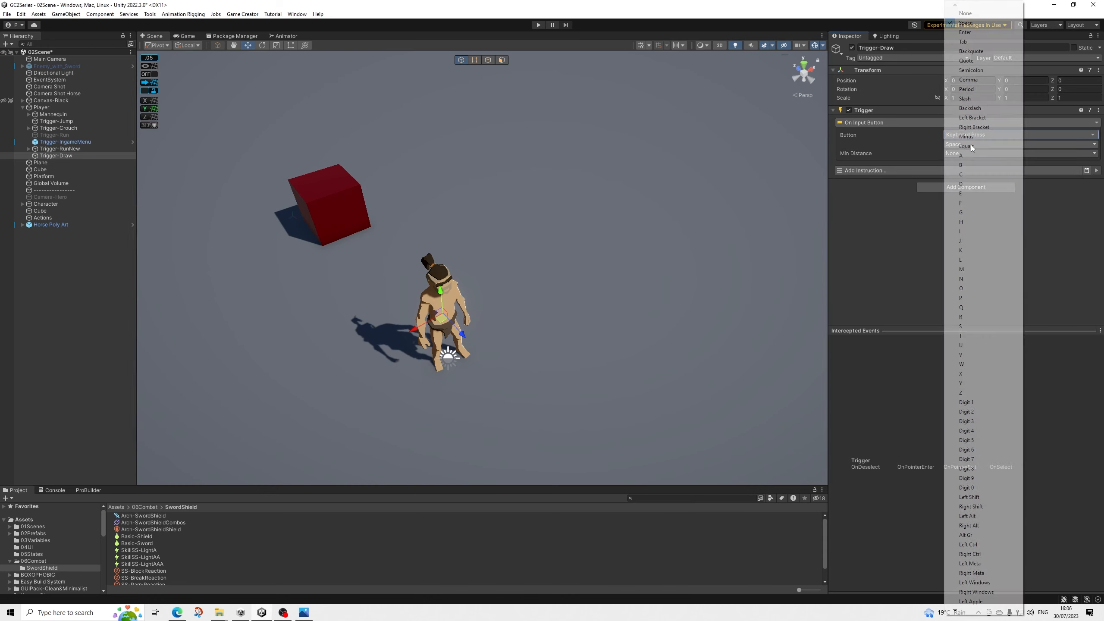
pyautogui.click(971, 193)
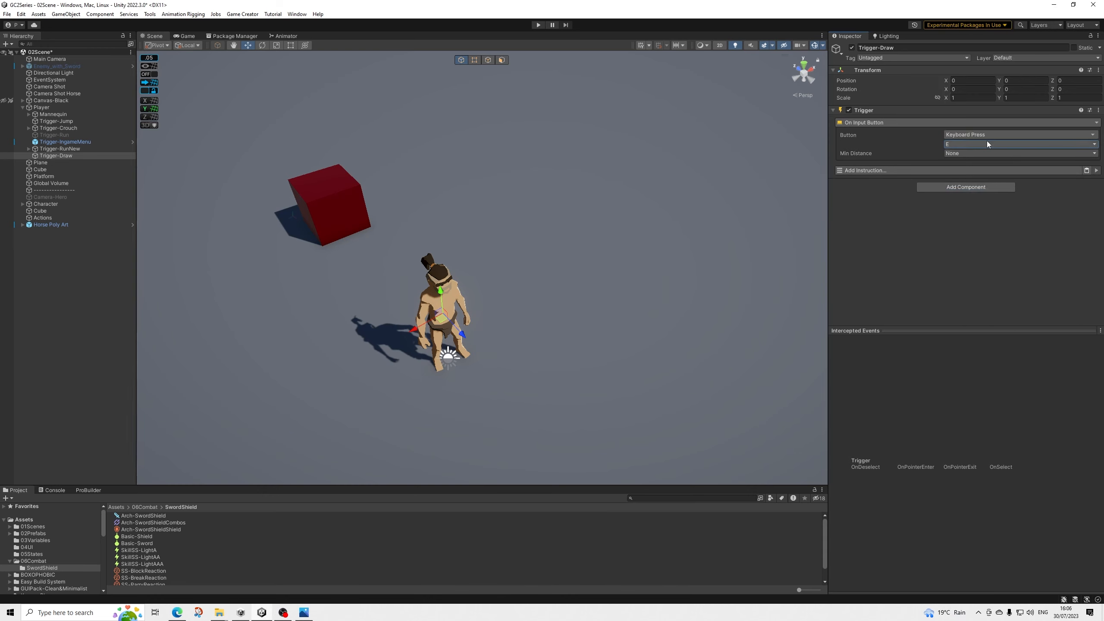
# Step: Add a Run Conditions instruction to Trigger-Draw
pyautogui.click(892, 170)
pyautogui.write('run')
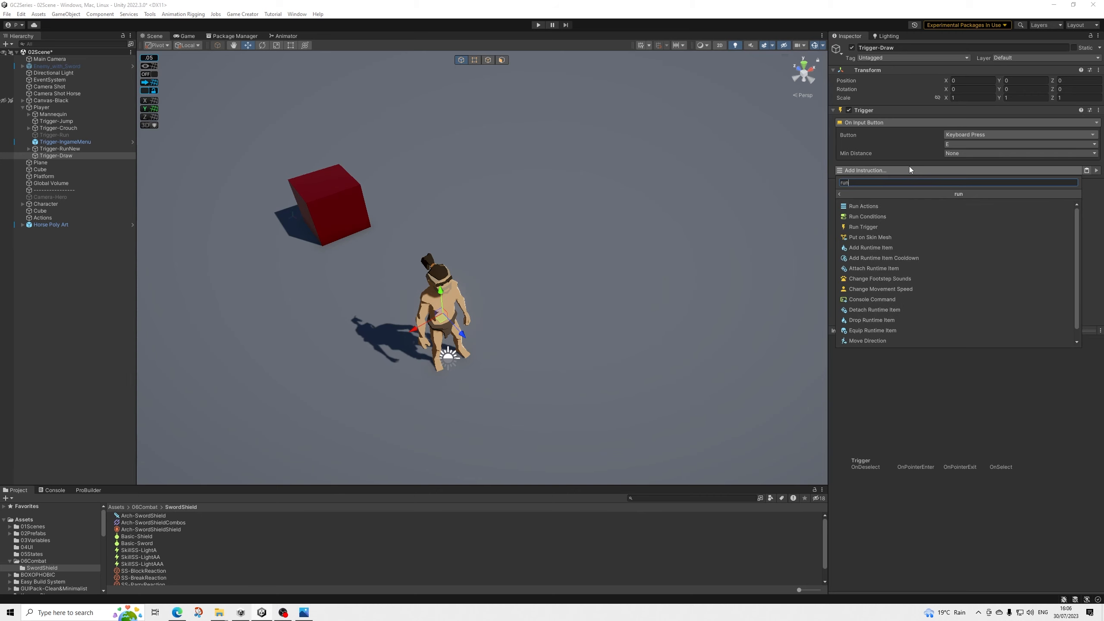
pyautogui.press('Down')
pyautogui.press('Down')
pyautogui.press('Return')
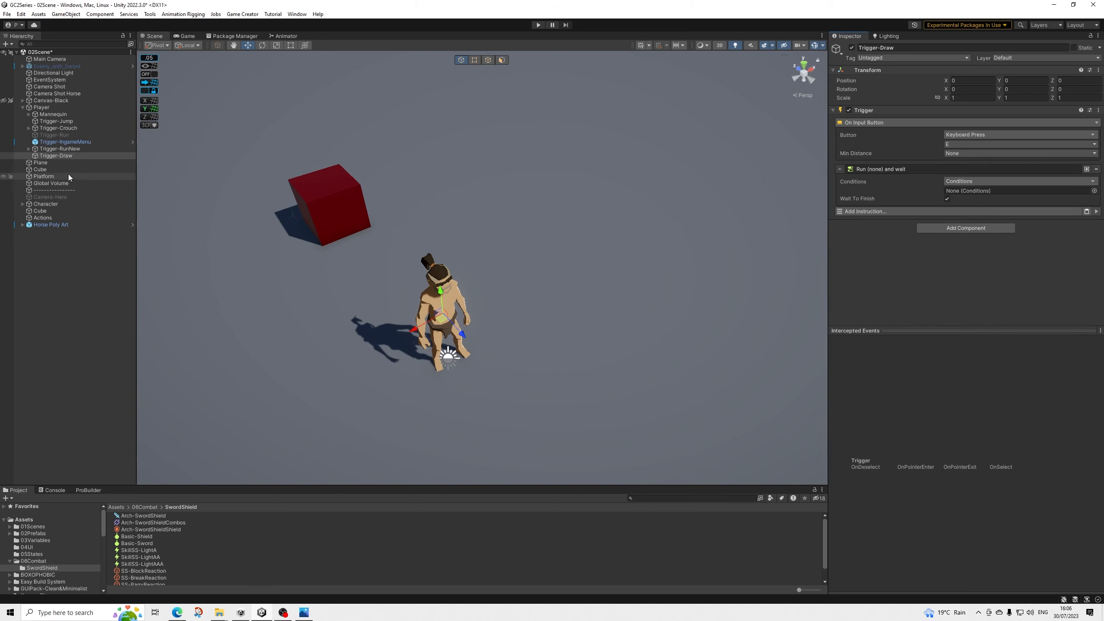
# Step: Add a Game Creator Conditions object as a child of Trigger-Draw and assign it to the trigger's Run Conditions instruction
pyautogui.rightClick(55, 156)
pyautogui.moveTo(131, 295)
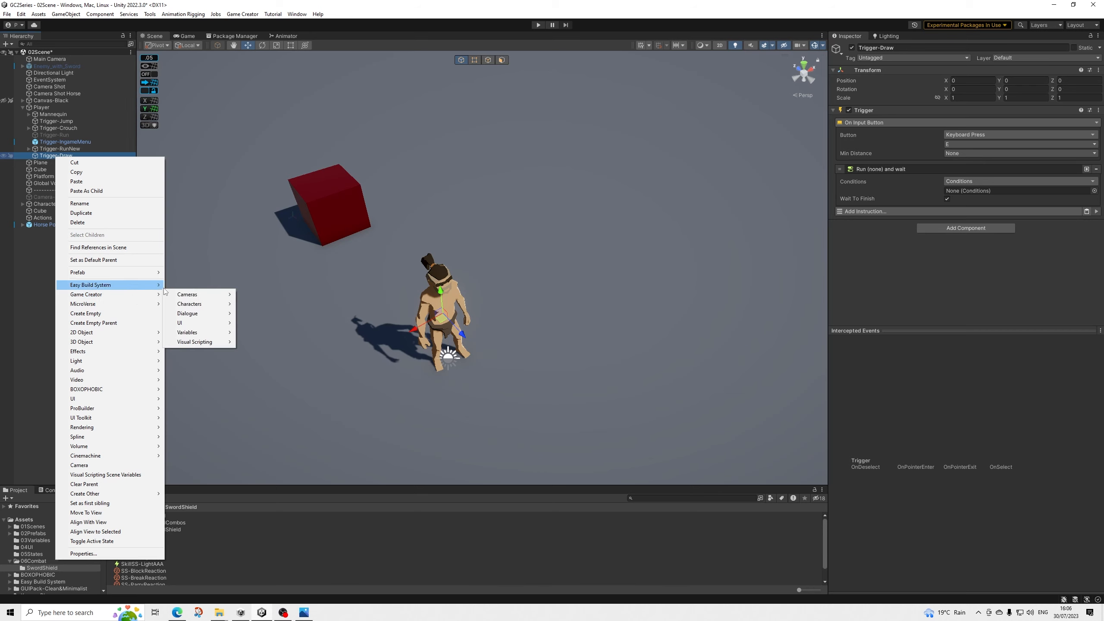
pyautogui.moveTo(205, 342)
pyautogui.click(261, 352)
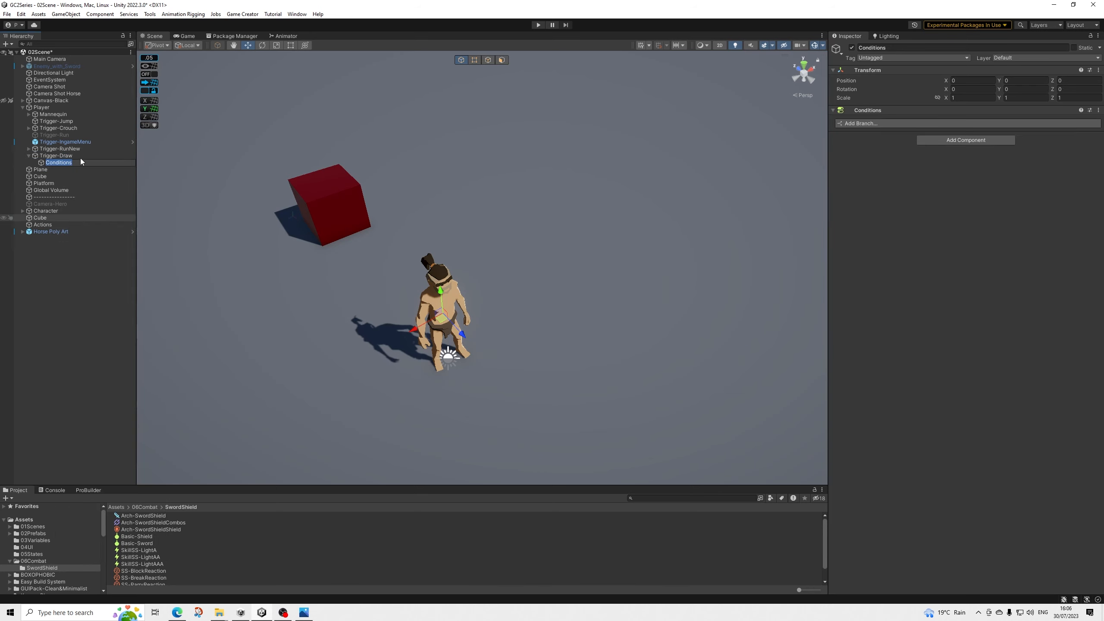
pyautogui.click(78, 156)
pyautogui.moveTo(829, 158); pyautogui.dragTo(977, 192)
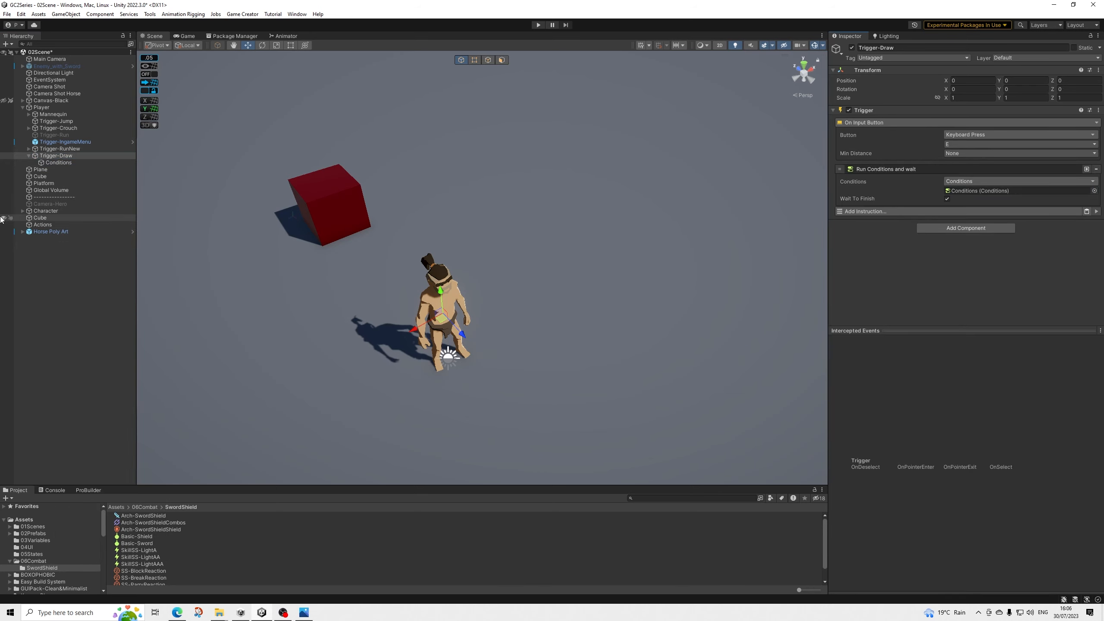
# Step: Add a branch to the Conditions object with a Has Equipped Melee condition
pyautogui.click(66, 162)
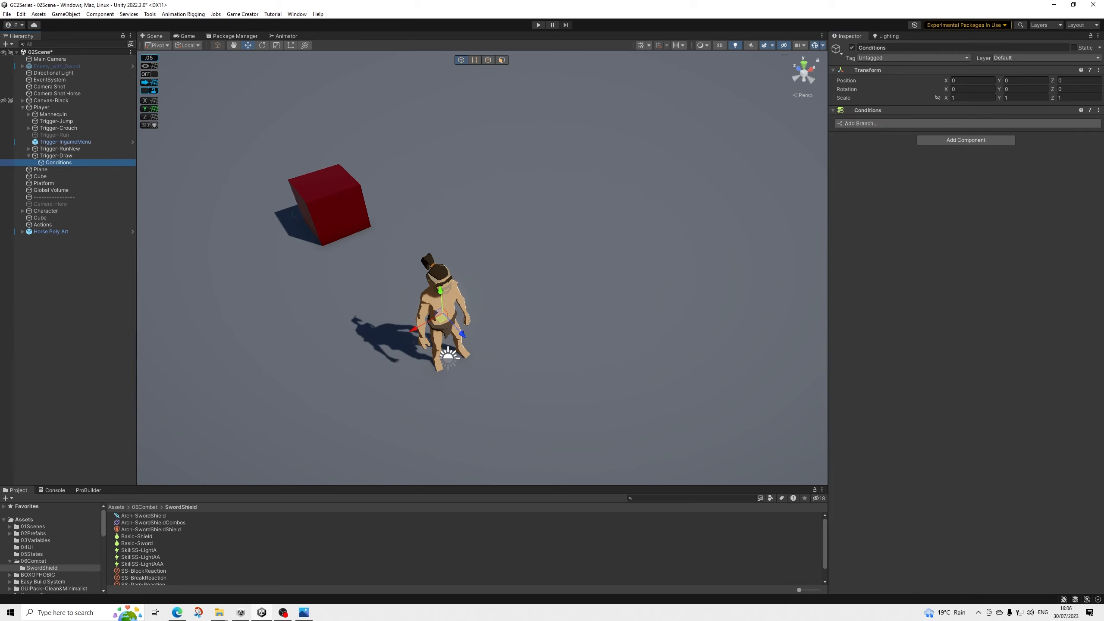
pyautogui.hotkey('alt', 'Tab')
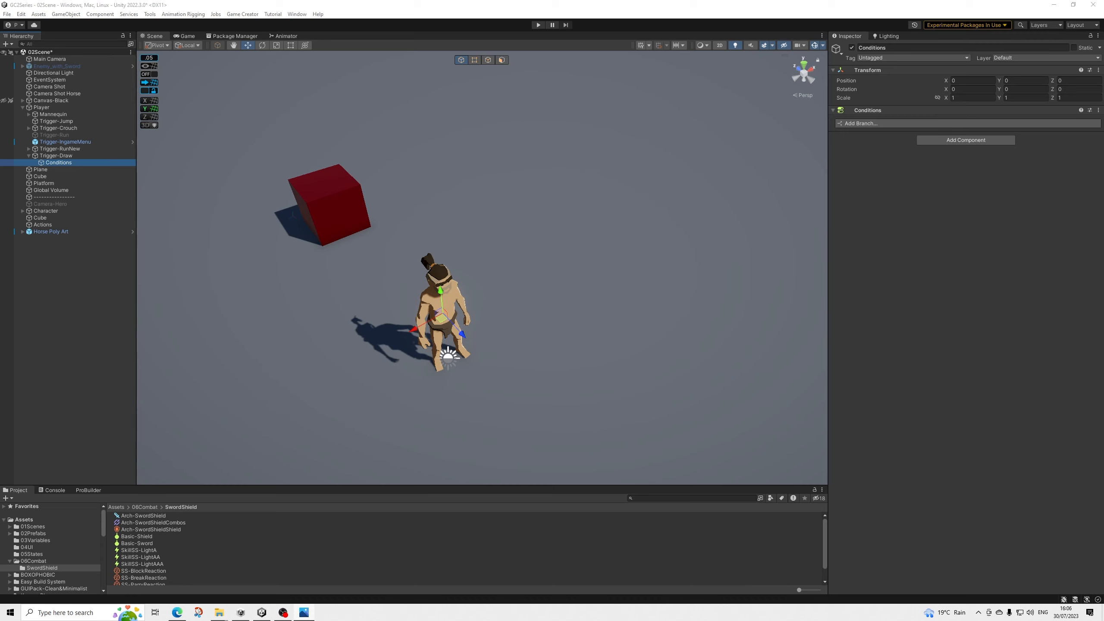
pyautogui.click(868, 123)
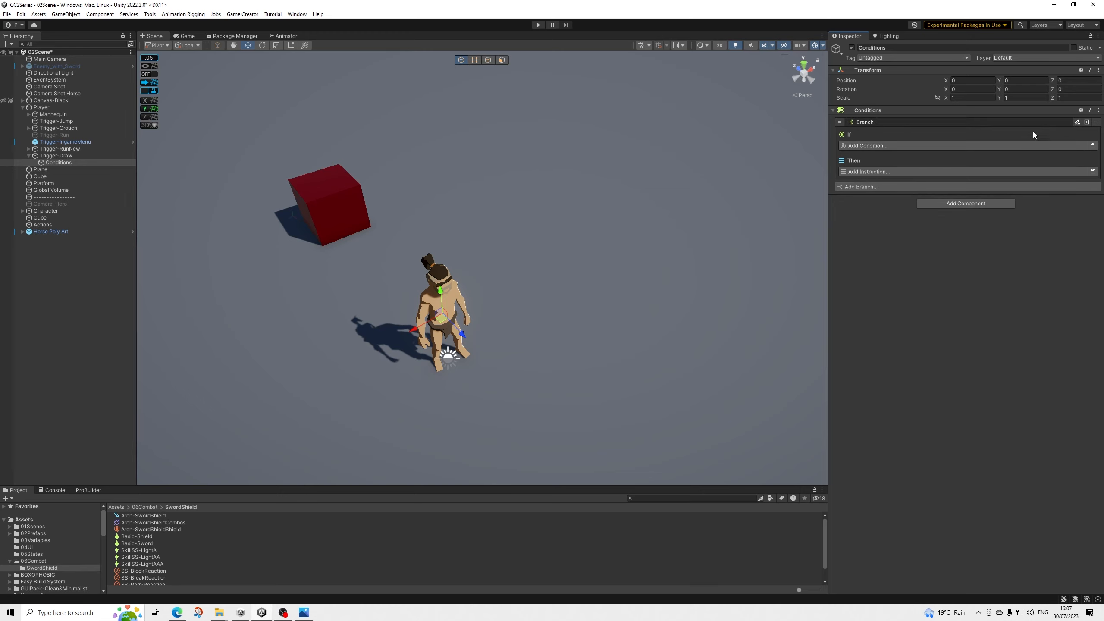
pyautogui.click(886, 146)
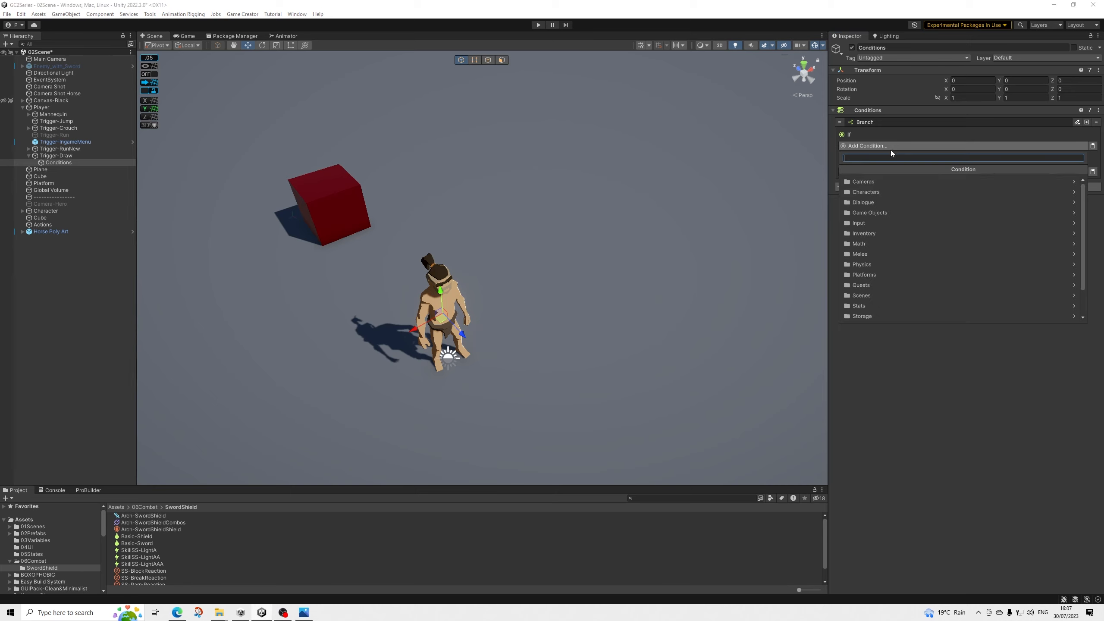
pyautogui.write('equiped')
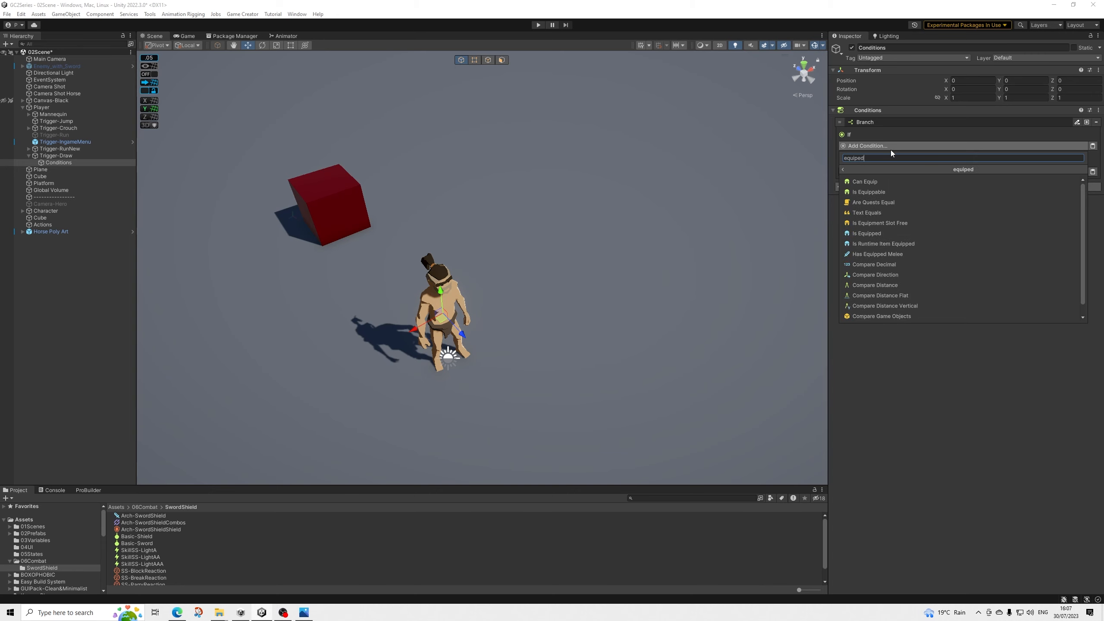
pyautogui.press('Down')
pyautogui.press('Down')
pyautogui.press('Down')
pyautogui.press('Down')
pyautogui.press('Down')
pyautogui.press('Down')
pyautogui.press('Down')
pyautogui.press('Down')
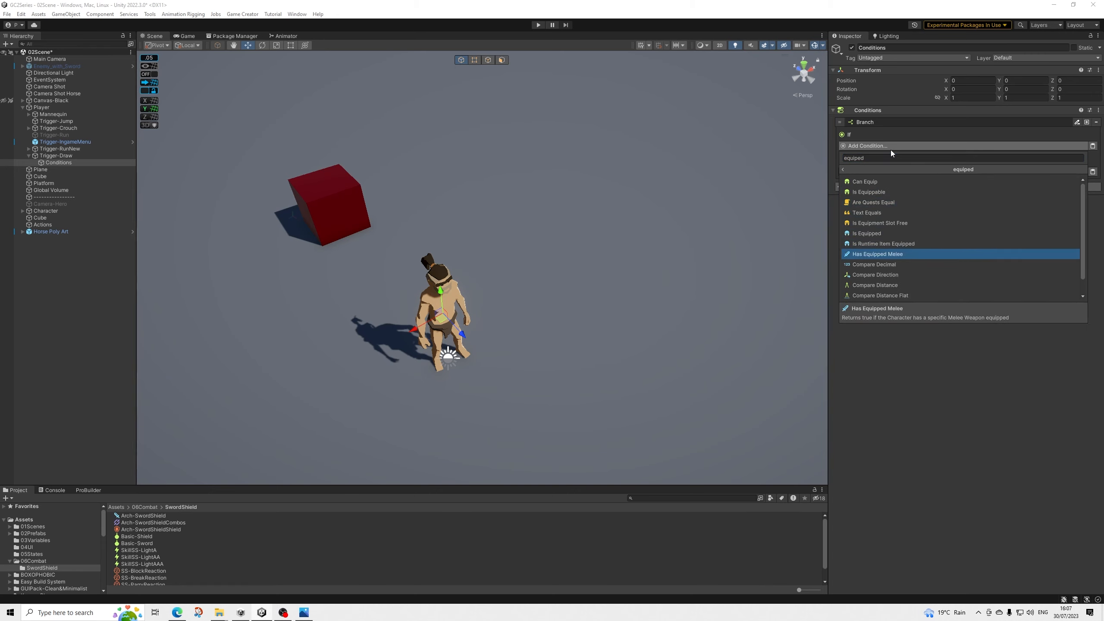
pyautogui.press('Return')
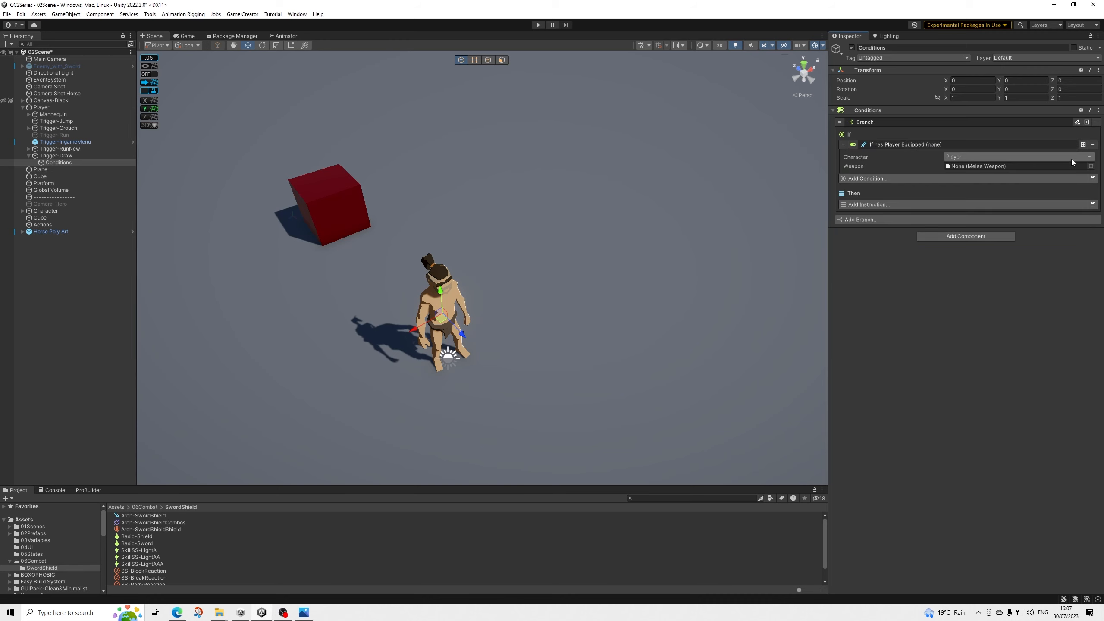
# Step: Set the equipped-melee condition's weapon to Arch-SwordShield and negate it, so it checks that Player has not equipped it
pyautogui.click(1090, 166)
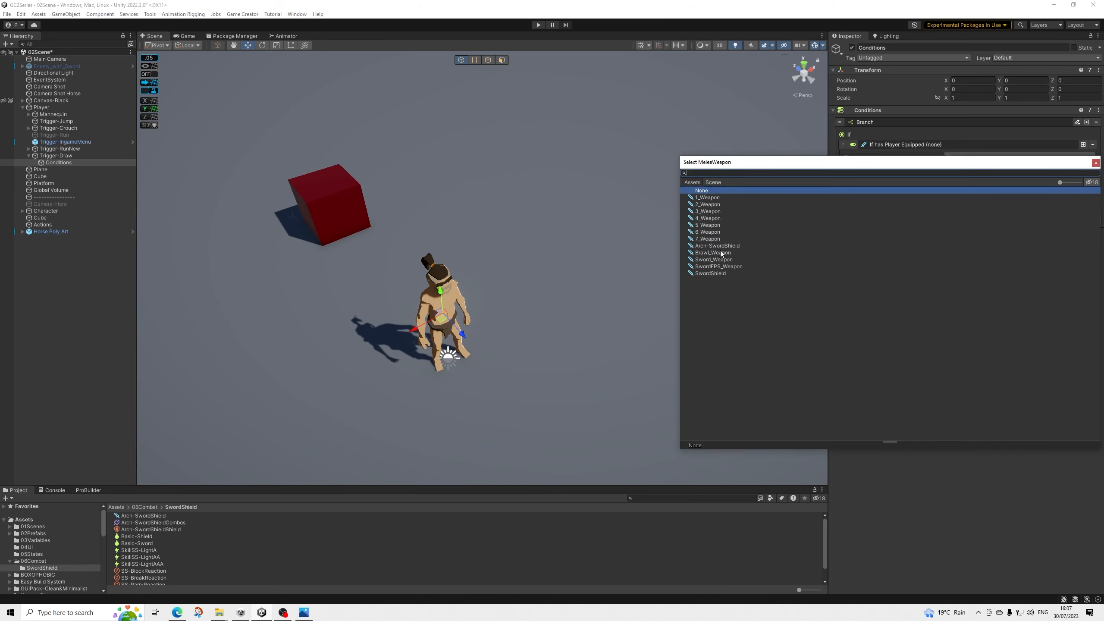
pyautogui.click(738, 244)
pyautogui.press('Return')
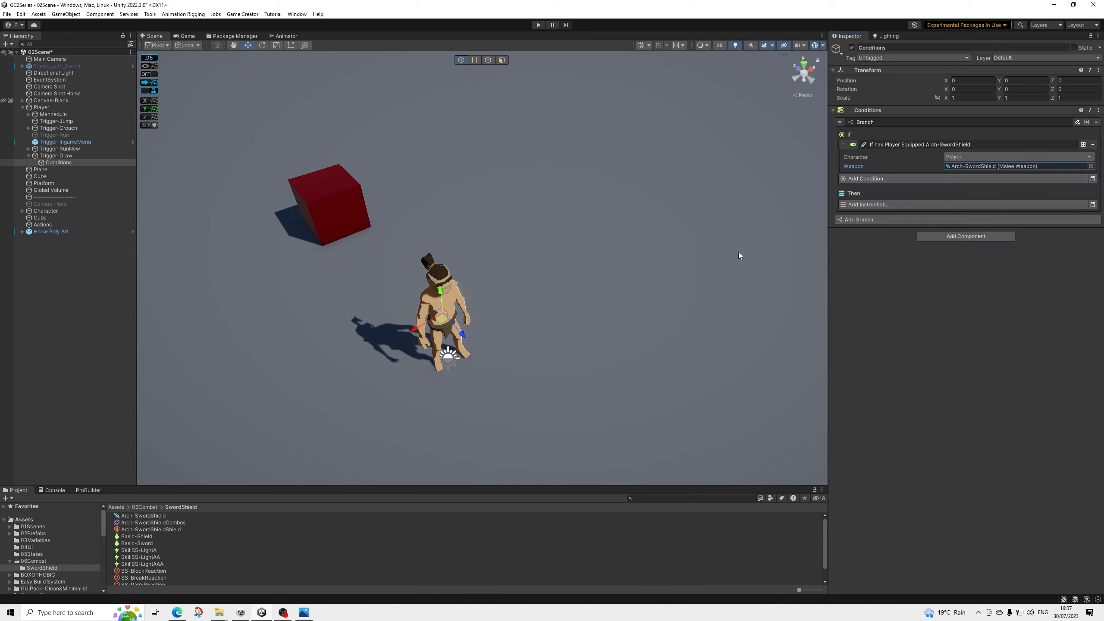
pyautogui.click(853, 145)
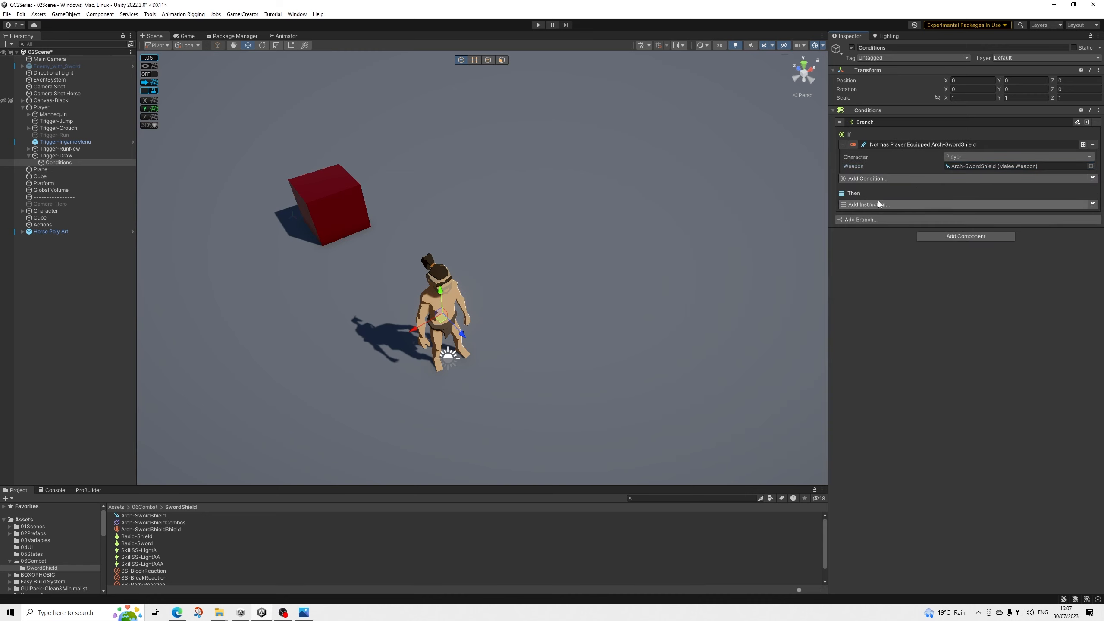
pyautogui.click(885, 179)
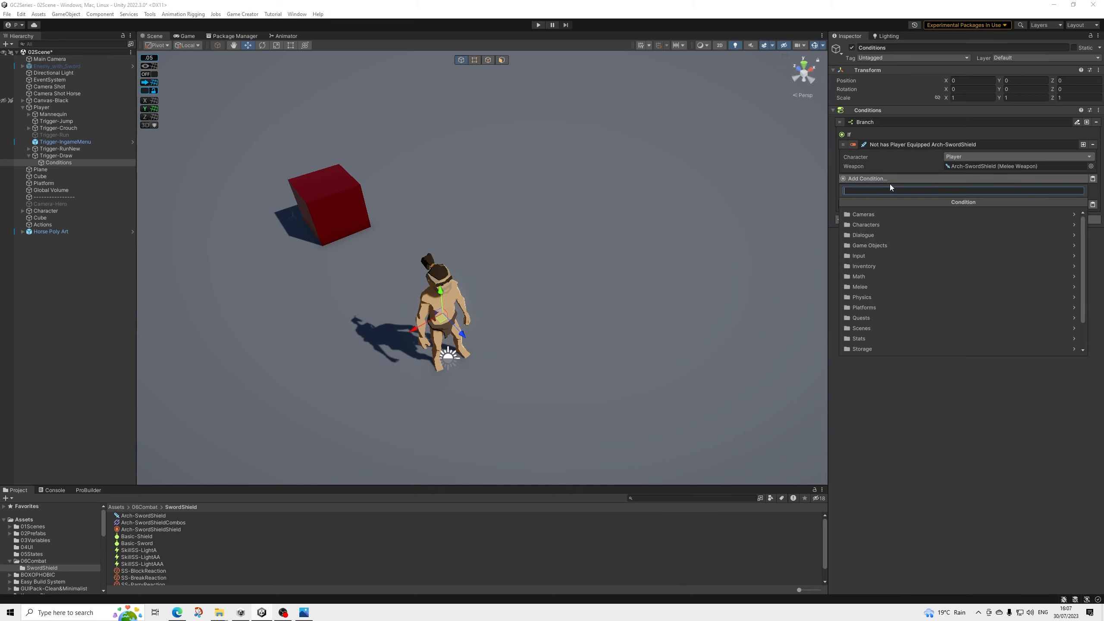
pyautogui.click(869, 266)
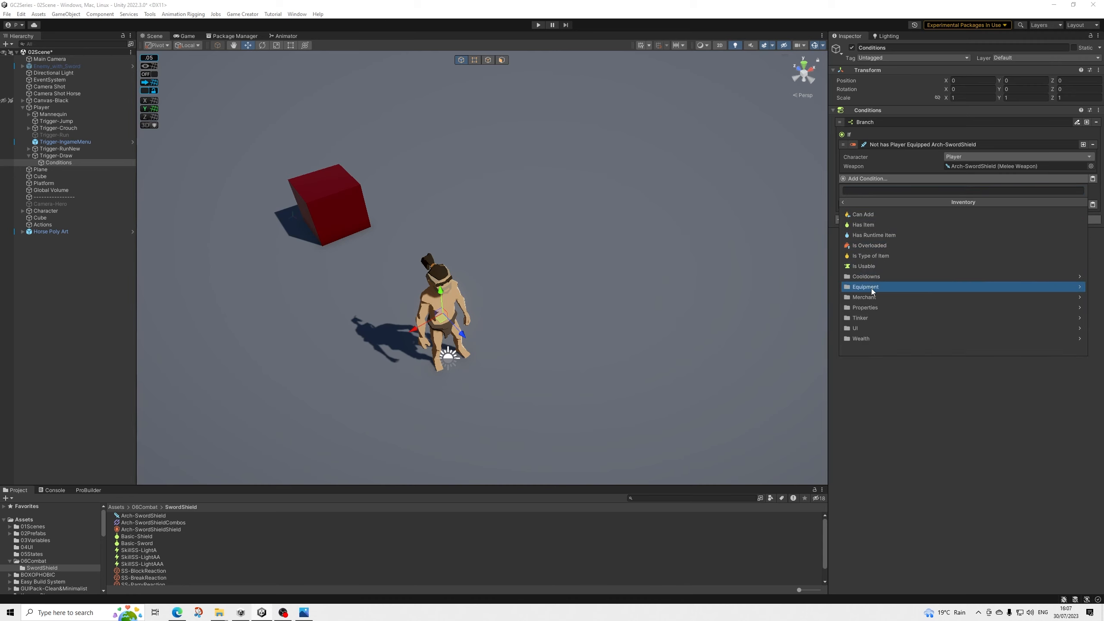
pyautogui.click(947, 433)
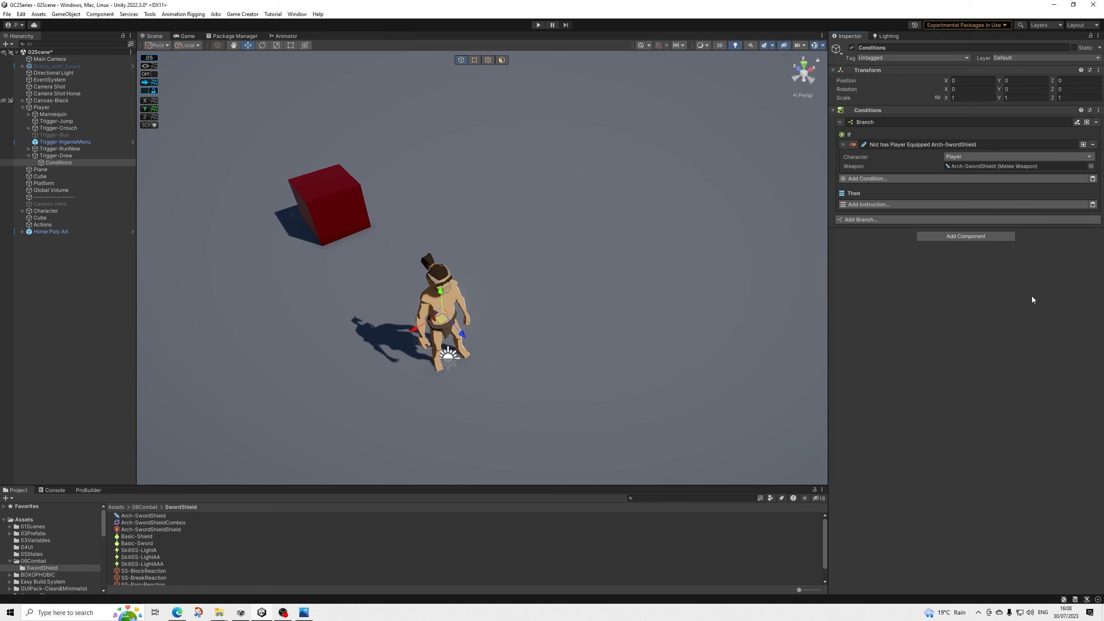
# Step: Add a Text Equals condition to the branch below the equipped-melee check
pyautogui.click(869, 179)
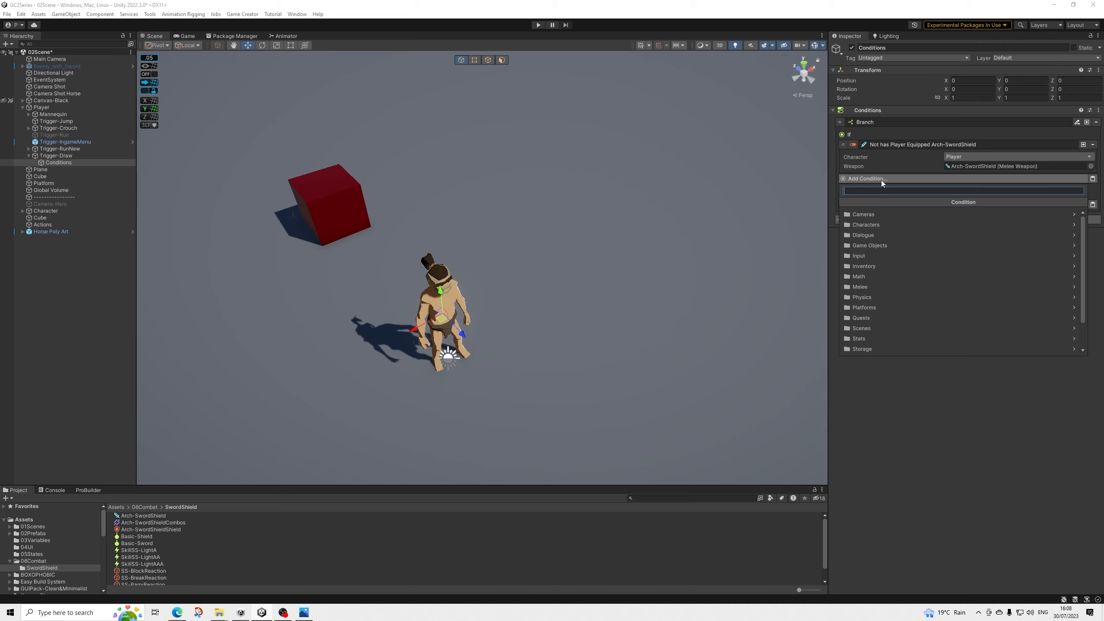
pyautogui.write('string')
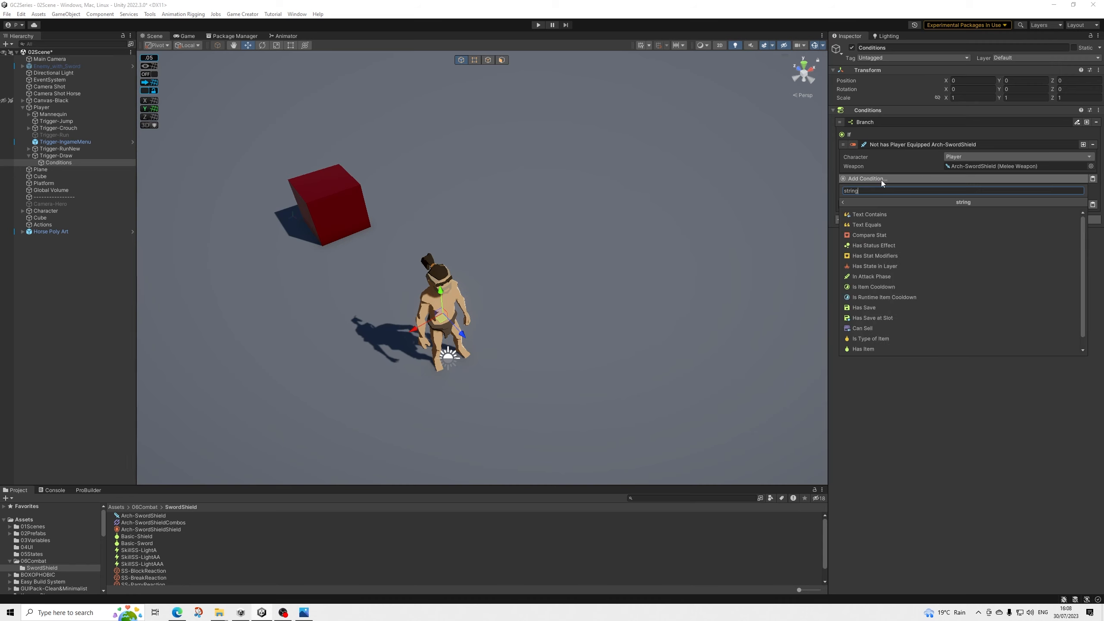
pyautogui.press('Down')
pyautogui.press('Down')
pyautogui.press('Return')
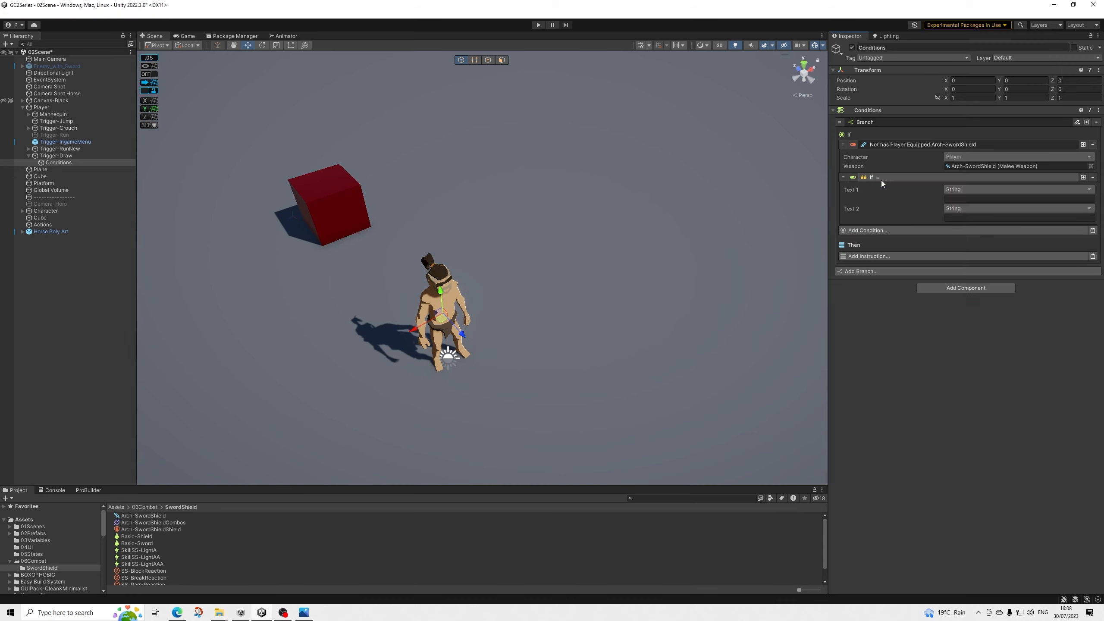
# Step: Compare the Archetype entry of the CombatGlobal global name variables with the string SwordShield in the Text Equals condition
pyautogui.click(962, 189)
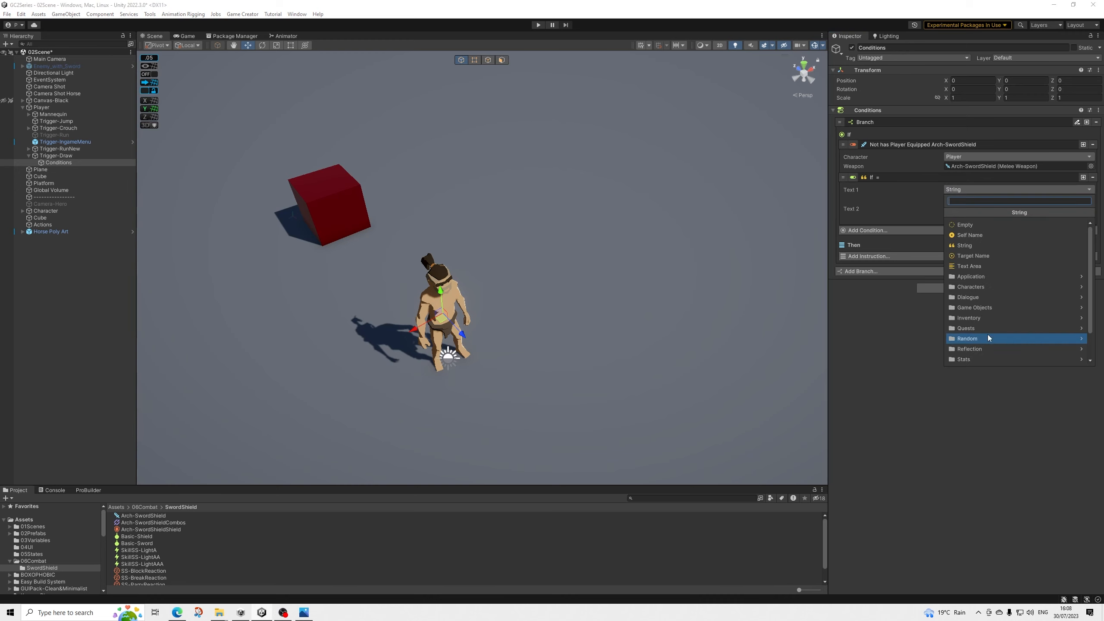
pyautogui.click(980, 353)
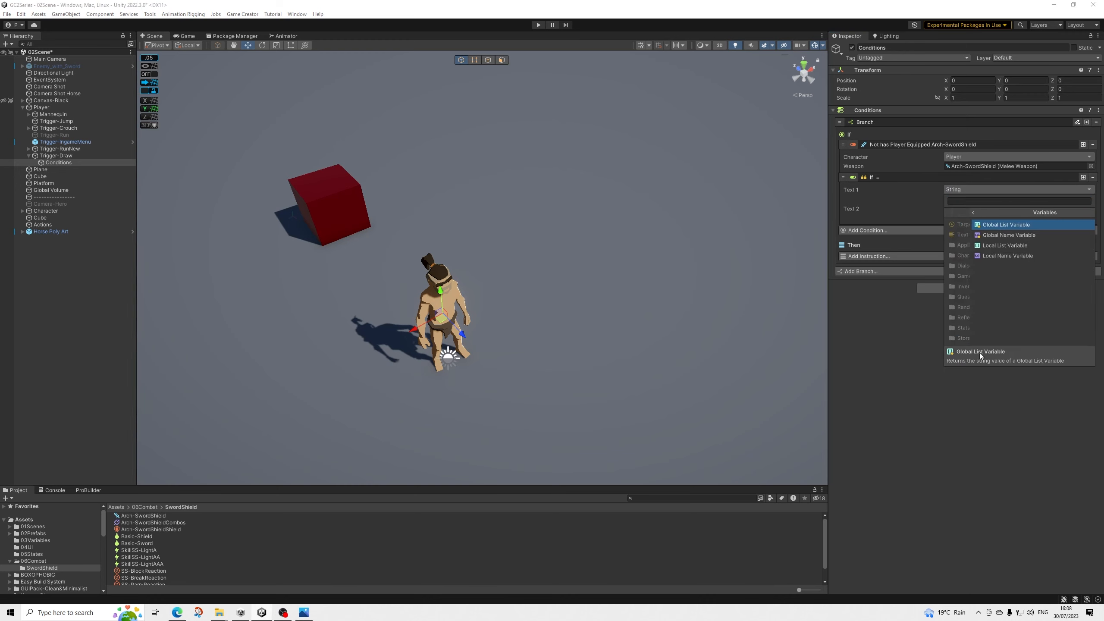
pyautogui.click(967, 235)
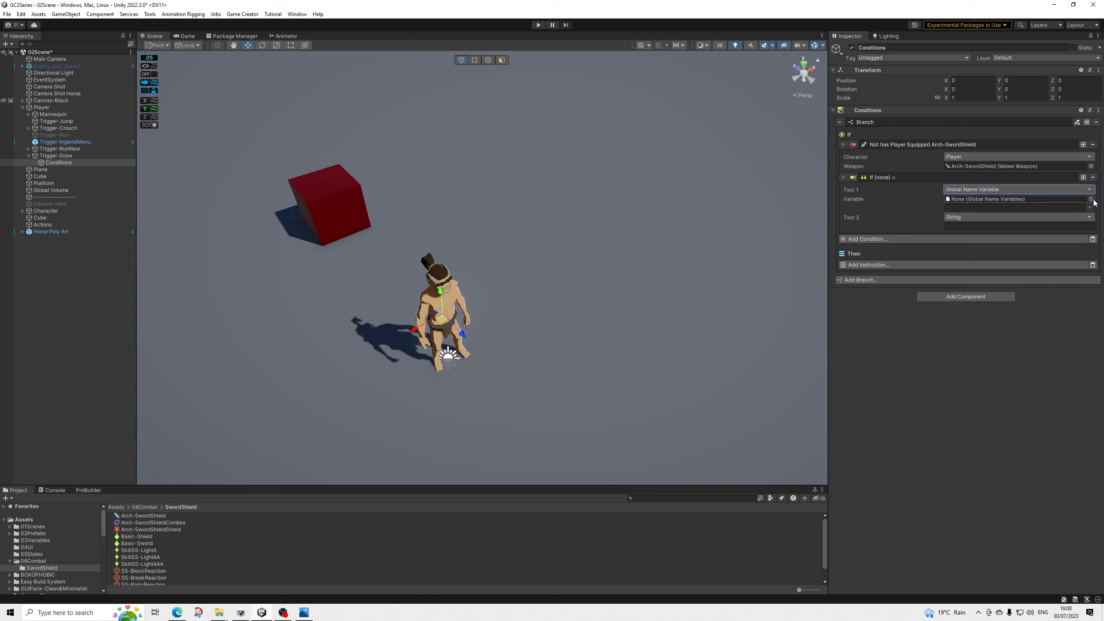
pyautogui.click(1090, 198)
pyautogui.click(719, 228)
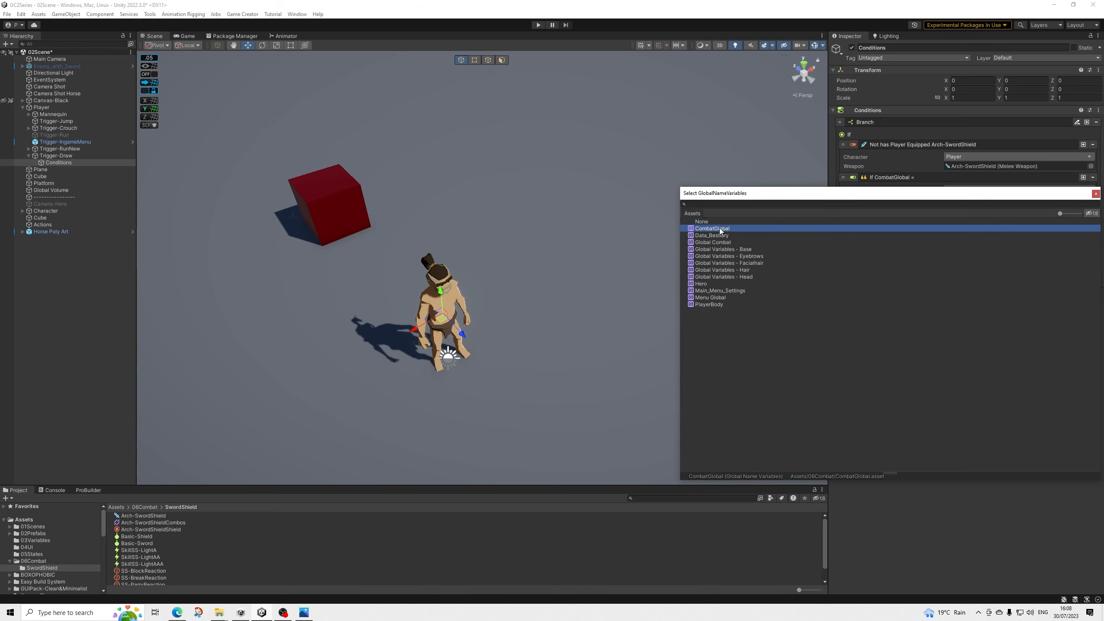
pyautogui.doubleClick(726, 229)
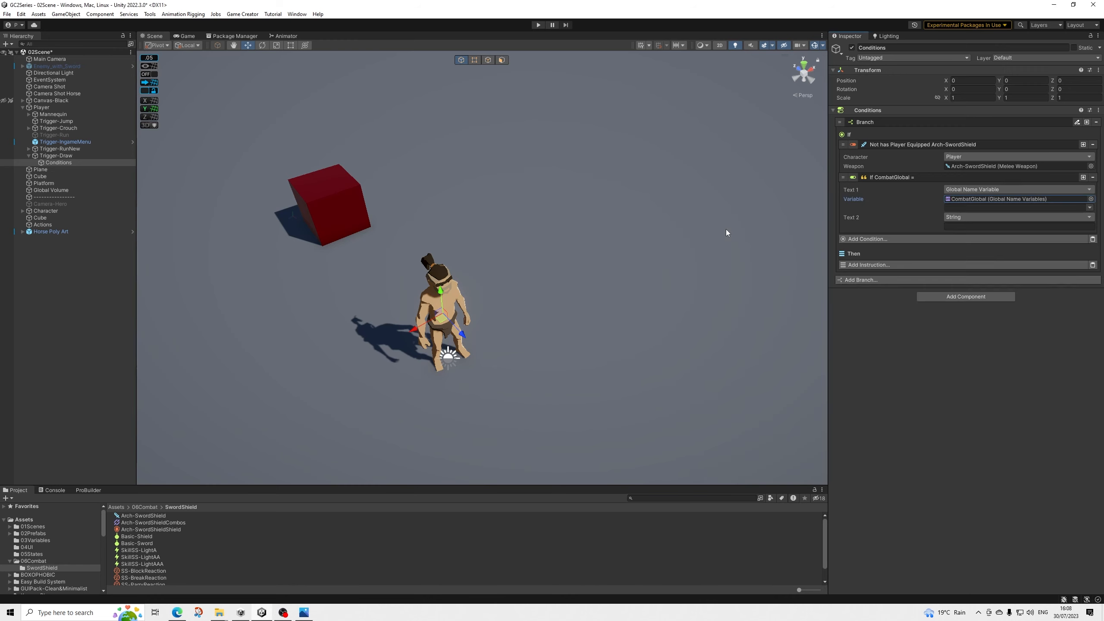
pyautogui.click(1080, 207)
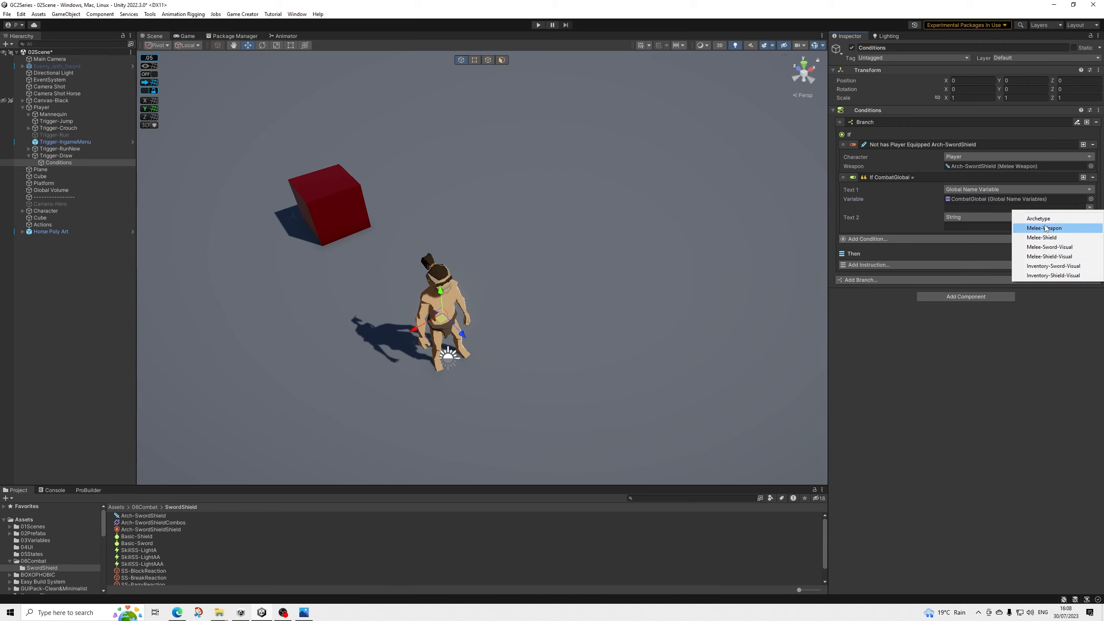
pyautogui.click(1039, 218)
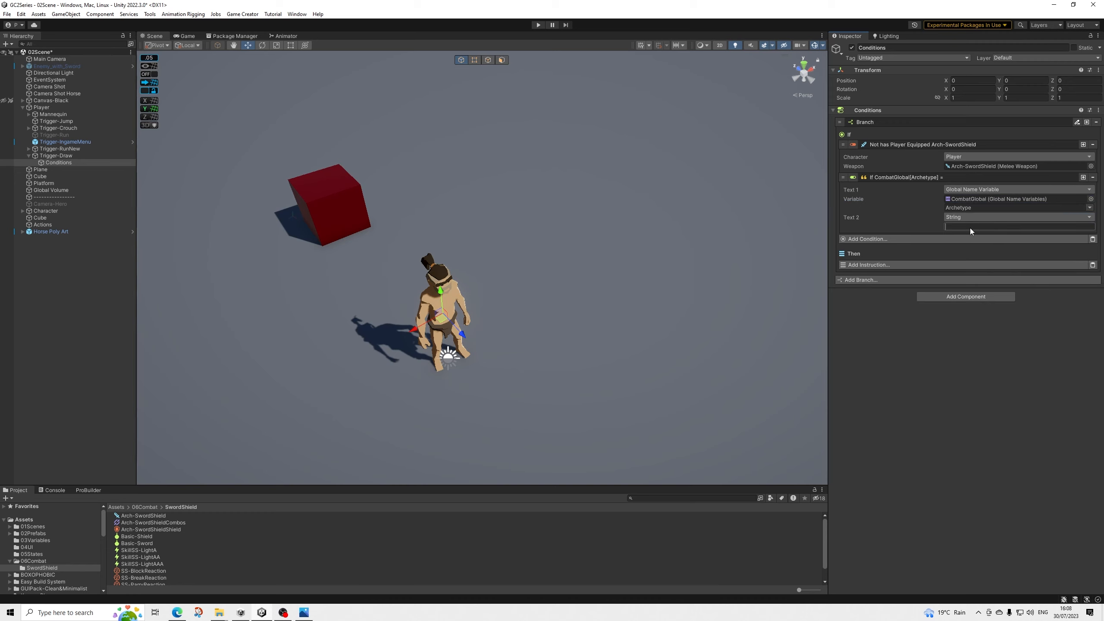
pyautogui.write('SwordShield')
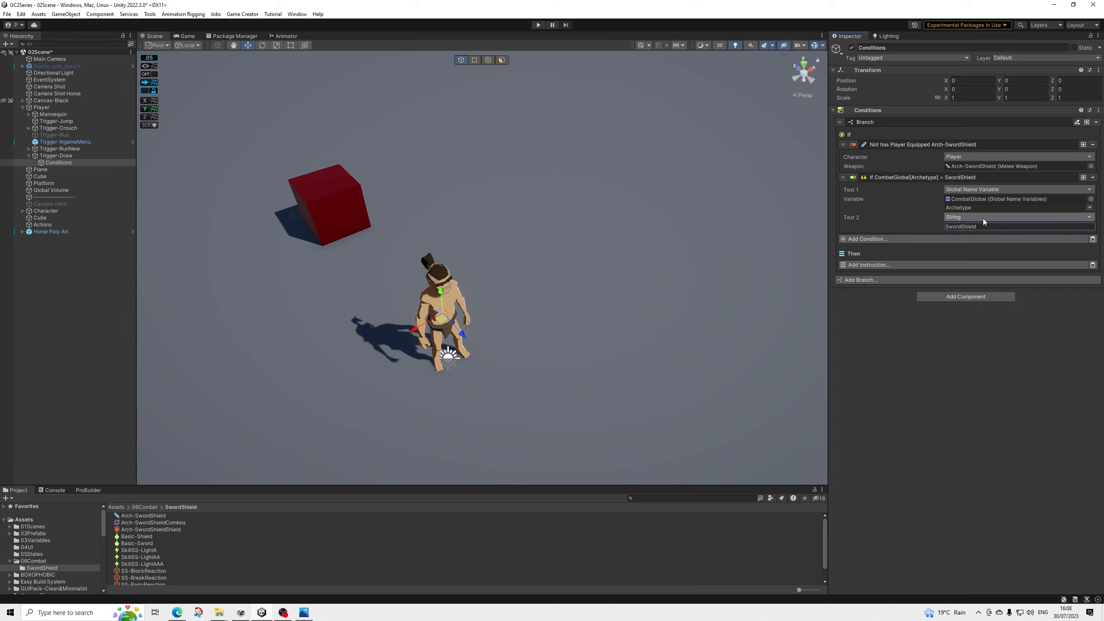
# Step: Add a Play Gesture instruction on Player to the branch, with Use Root Motion on and Wait To Complete off
pyautogui.click(874, 265)
pyautogui.write('gesture')
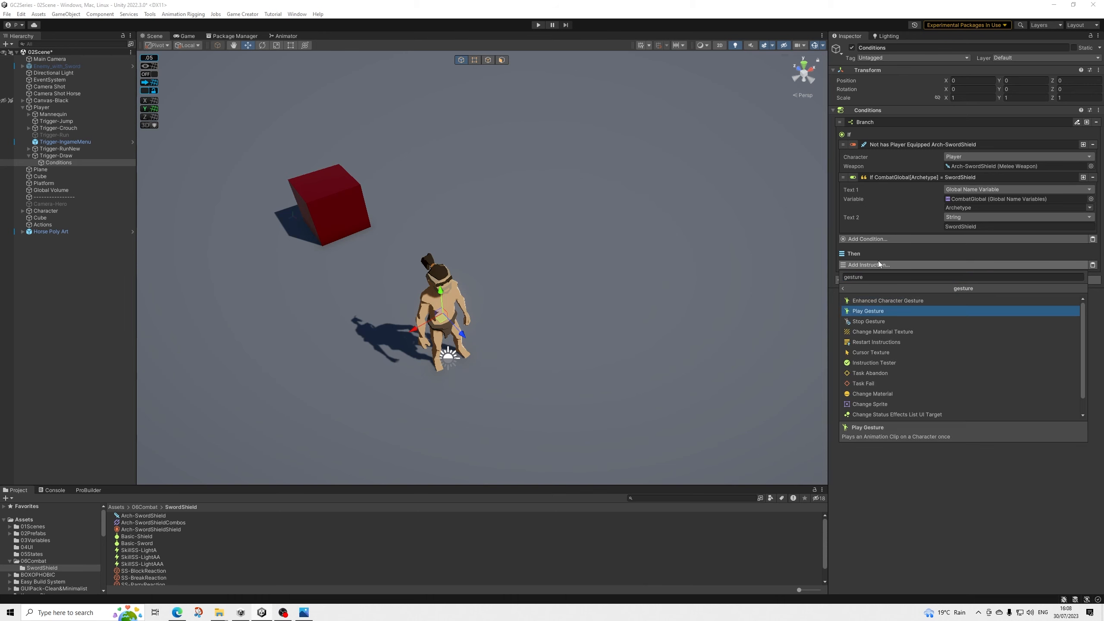
pyautogui.press('Return')
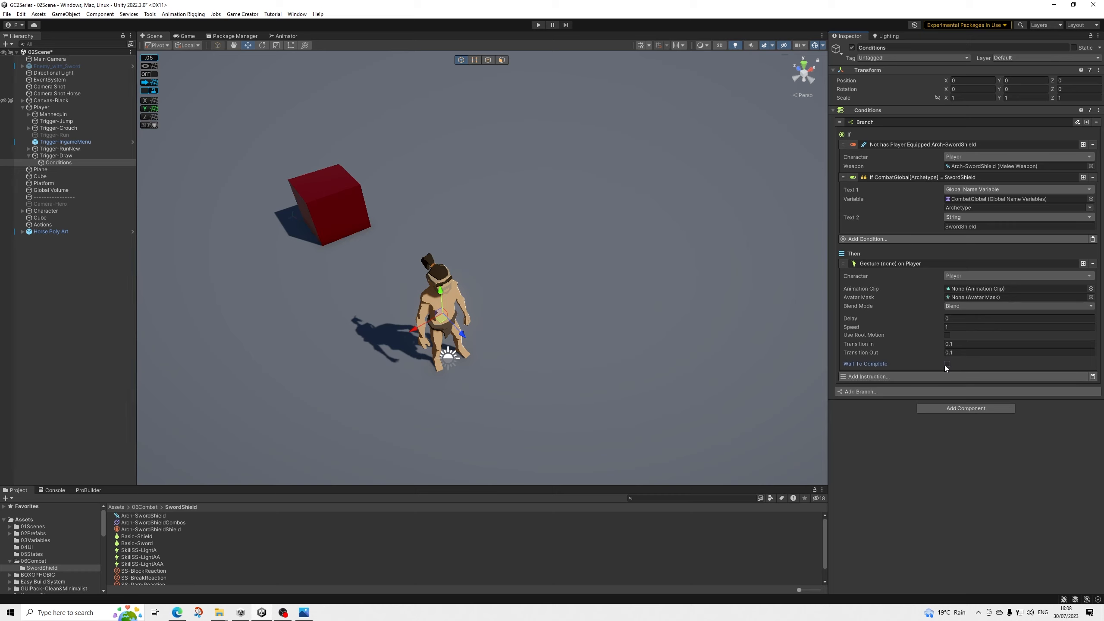
pyautogui.click(947, 335)
# Step: Set the gesture's animation clip to the first equip2 clip, from the Humanoid_V2 folder
pyautogui.click(1091, 289)
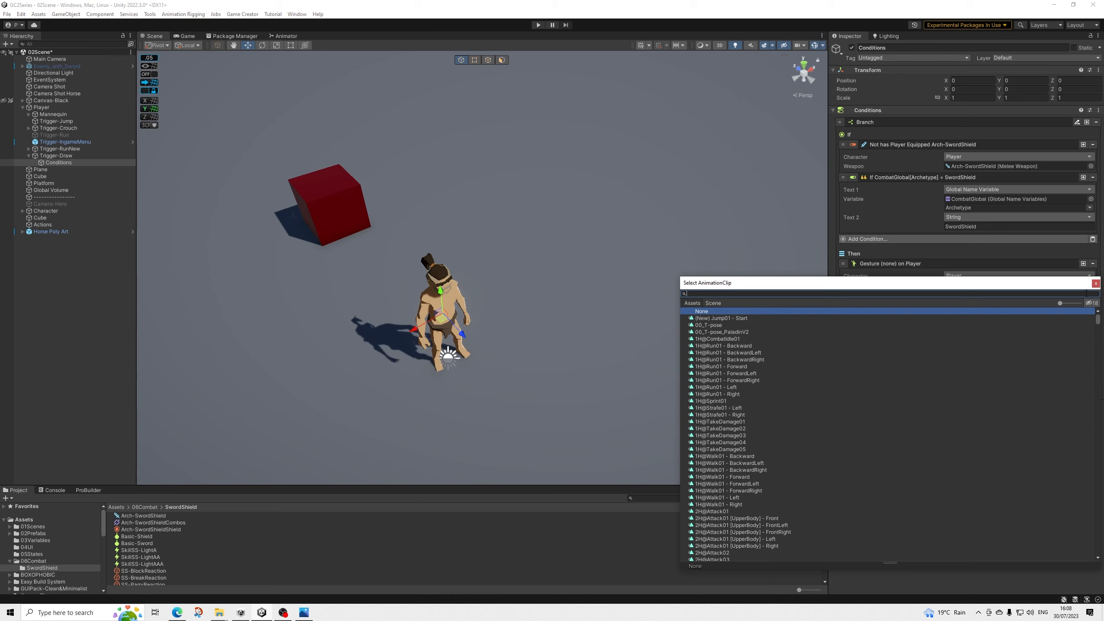
pyautogui.write('equip2')
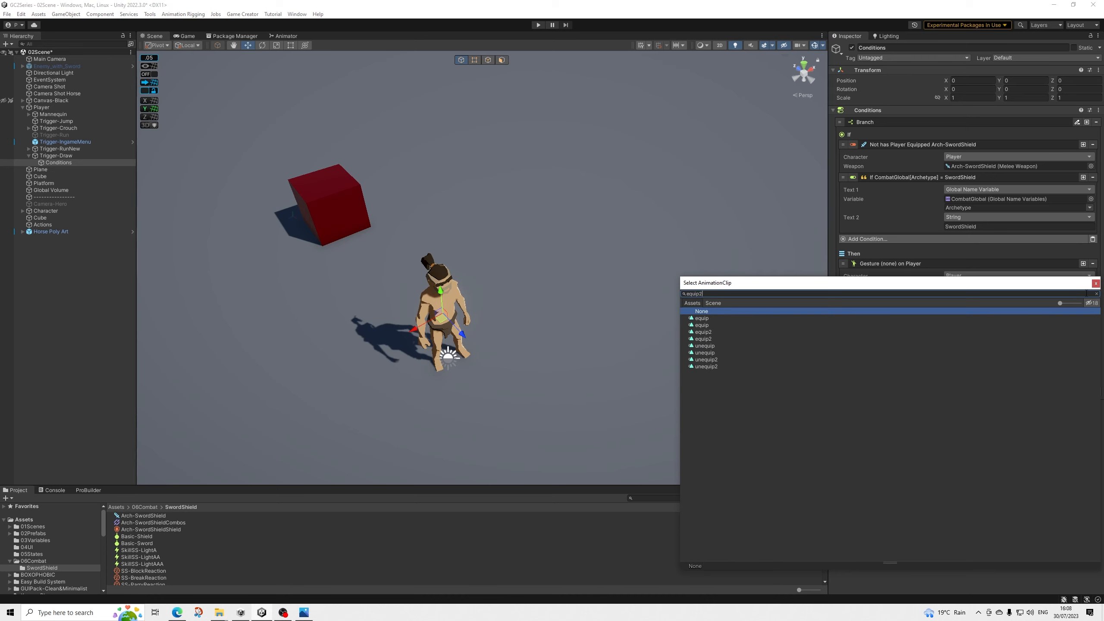
pyautogui.press('Down')
pyautogui.press('Down')
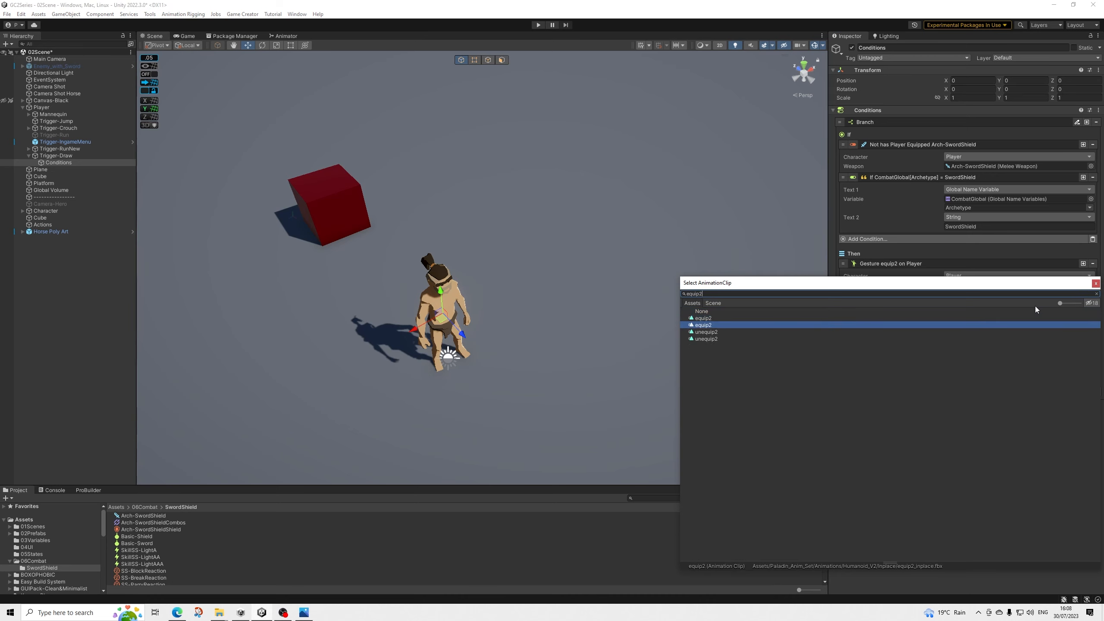
pyautogui.press('Up')
pyautogui.press('Return')
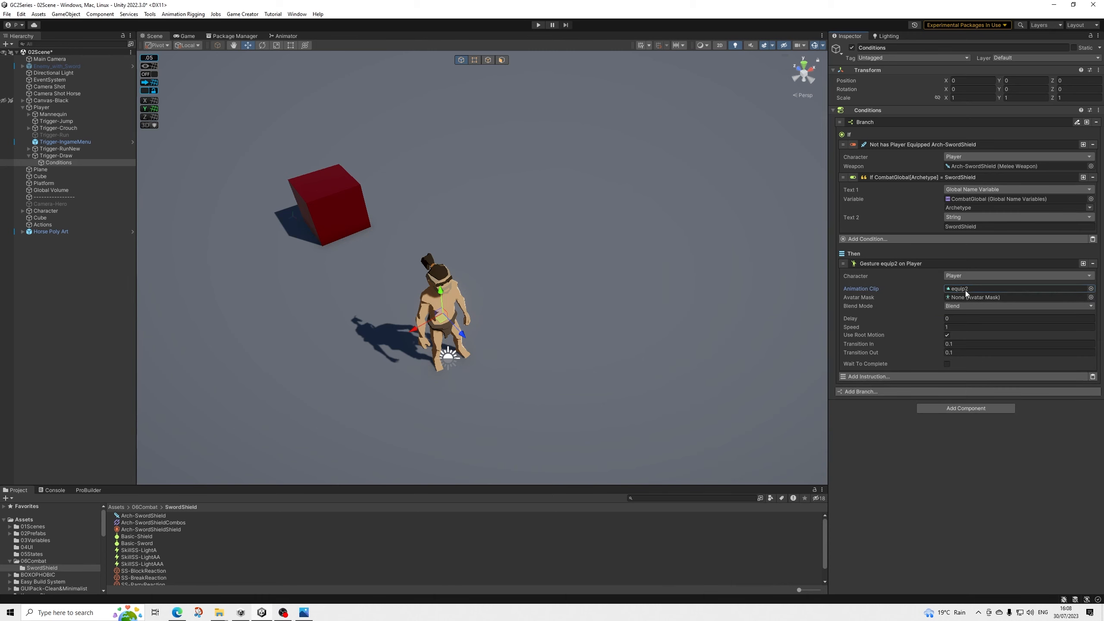
# Step: Open the import settings of the gesture's equip2 animation and play its preview
pyautogui.click(965, 289)
pyautogui.click(129, 514)
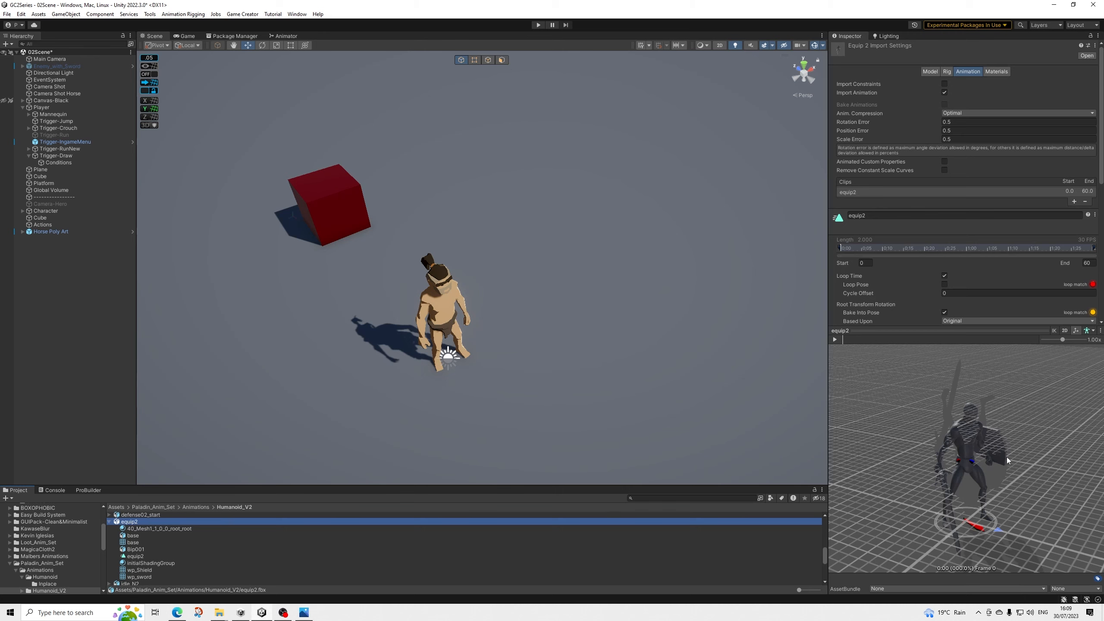
pyautogui.click(835, 340)
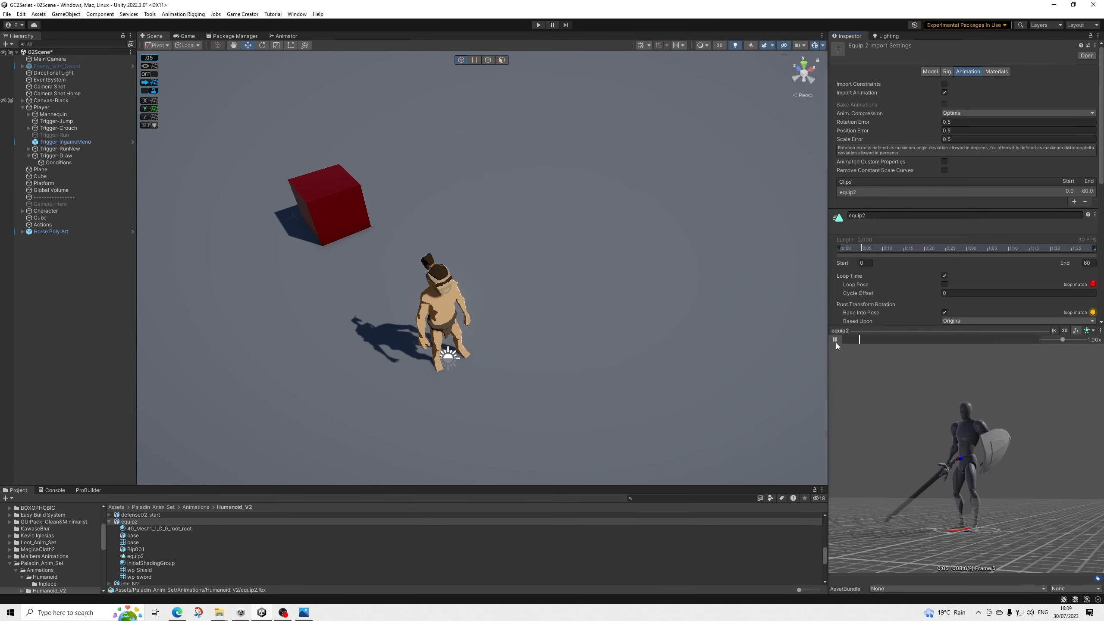
# Step: Pause the equip2 animation preview, scrub through it to examine the draw timing, and collapse the preview
pyautogui.click(835, 341)
pyautogui.moveTo(862, 340); pyautogui.dragTo(1001, 342)
pyautogui.click(990, 332)
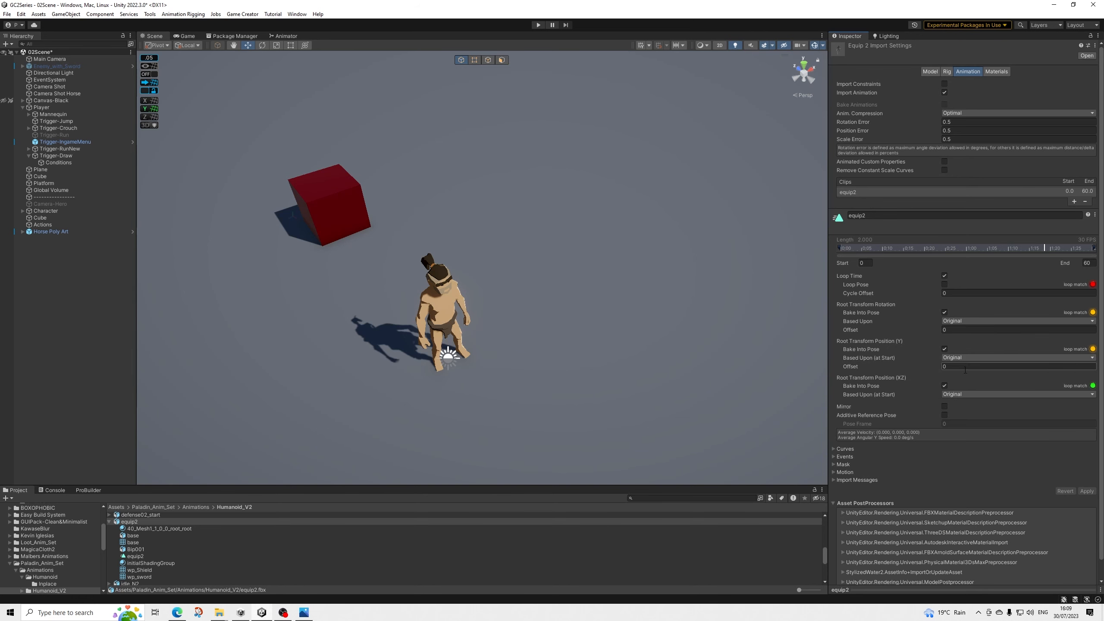
# Step: Turn off Loop Time and Bake Into Pose for Root Transform Position (XZ) on the equip2 clip and apply the import settings
pyautogui.click(944, 385)
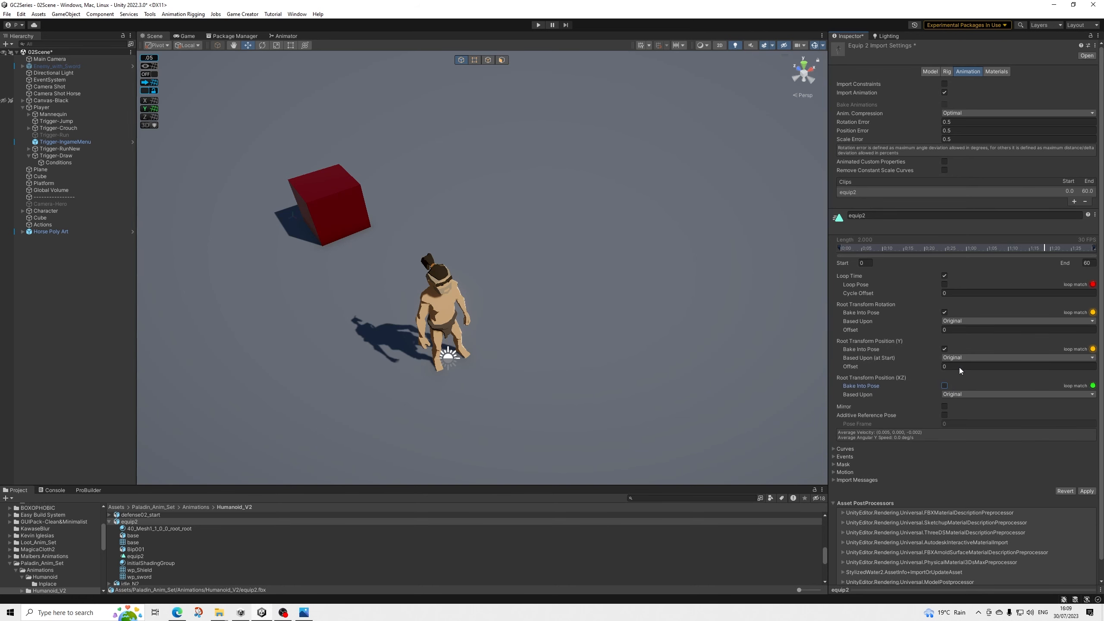
pyautogui.click(944, 276)
pyautogui.click(1087, 490)
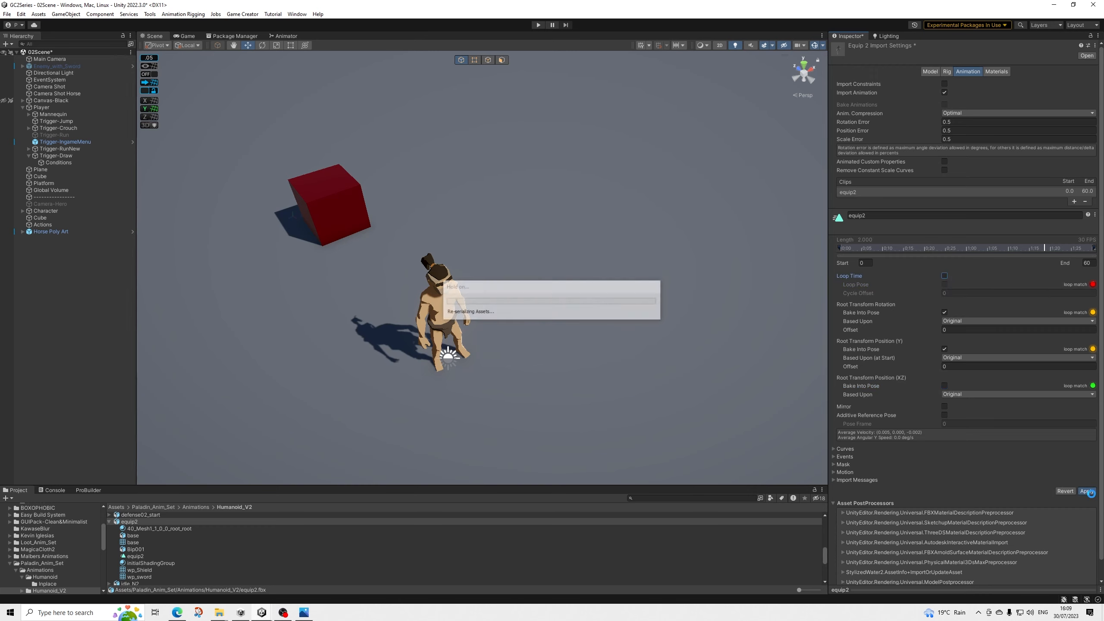
# Step: Add an Equip Melee Weapon instruction on Player to the Trigger-Draw Conditions branch, using the Arch-SwordShield weapon
pyautogui.click(60, 163)
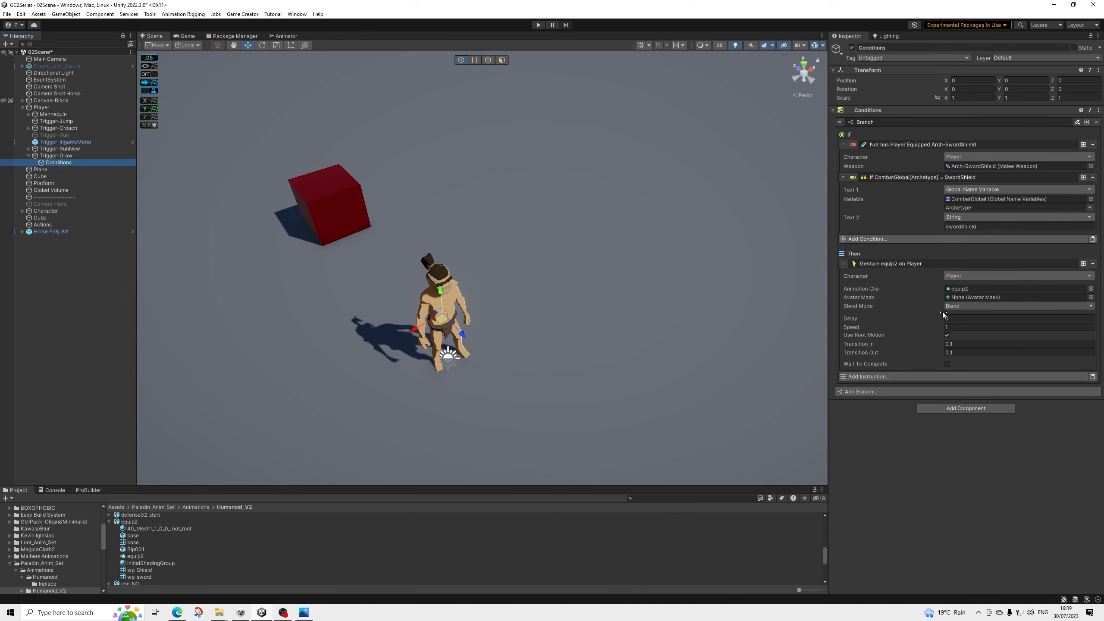
pyautogui.click(906, 376)
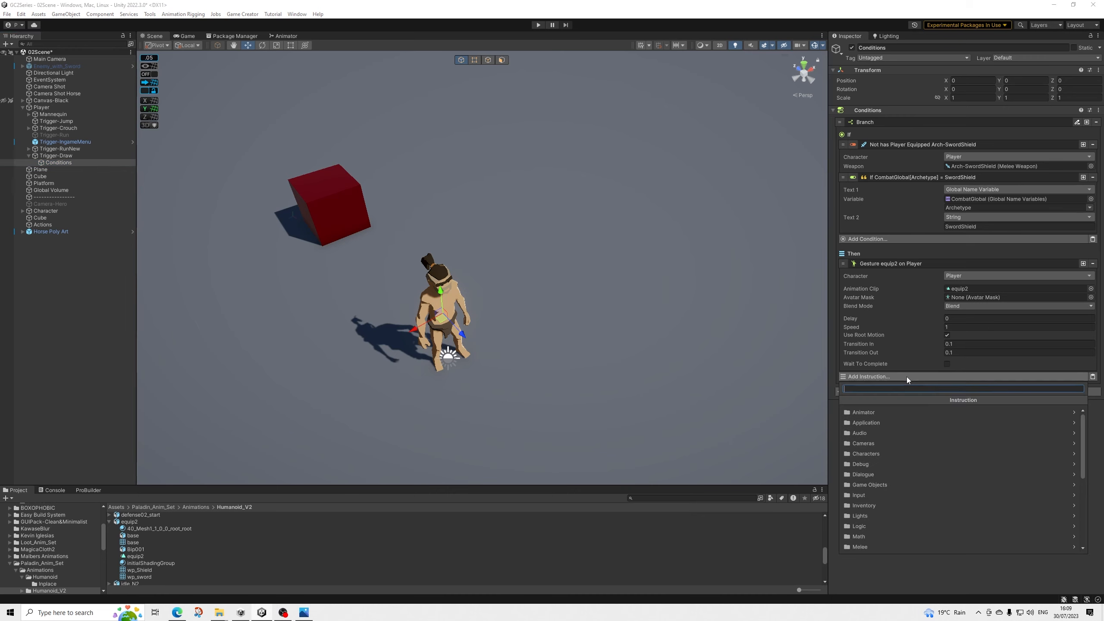
pyautogui.write('equip')
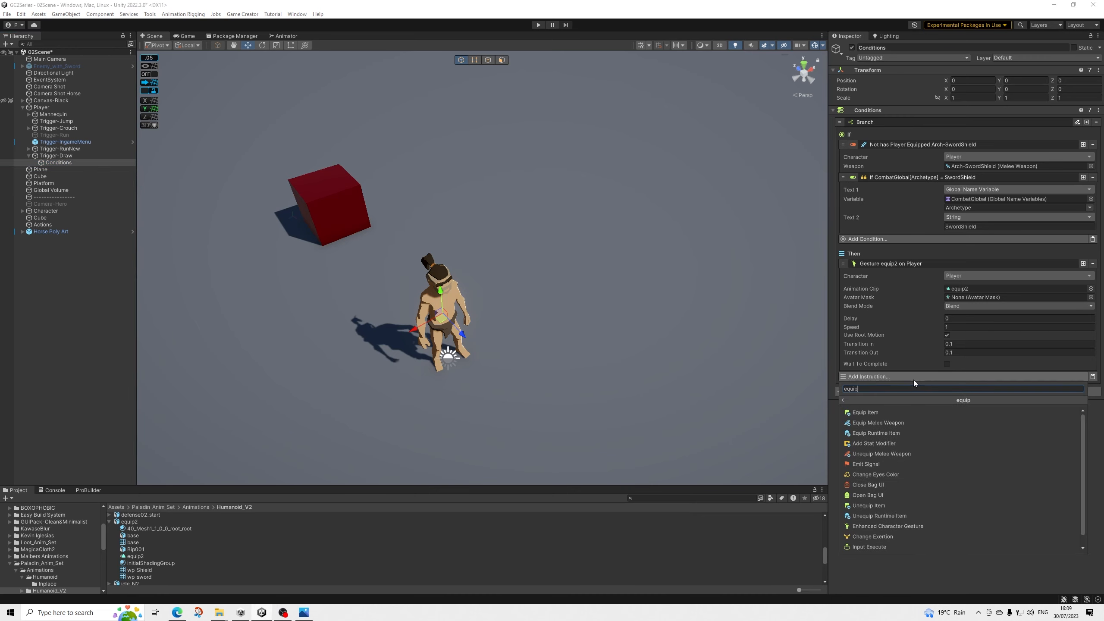
pyautogui.press('Down')
pyautogui.press('Down')
pyautogui.press('Return')
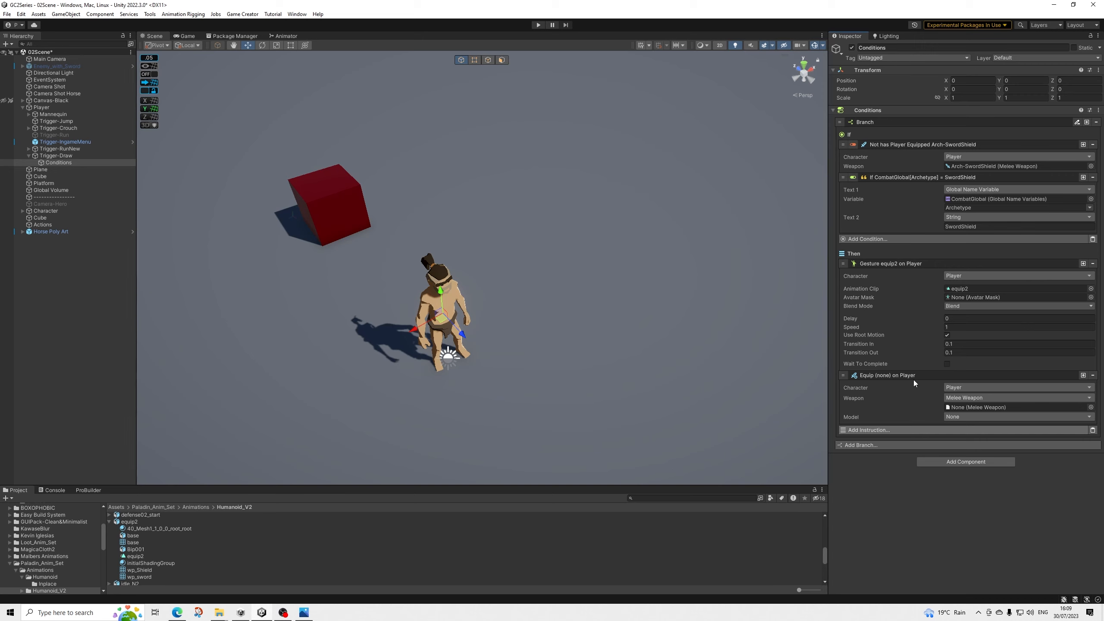
pyautogui.click(1090, 407)
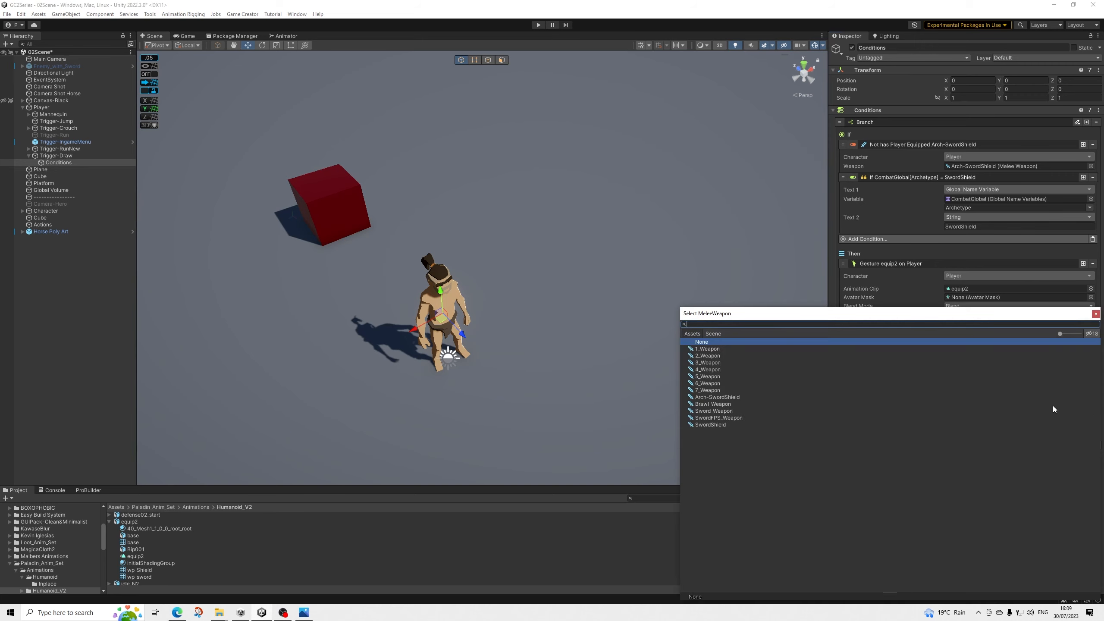
pyautogui.doubleClick(733, 396)
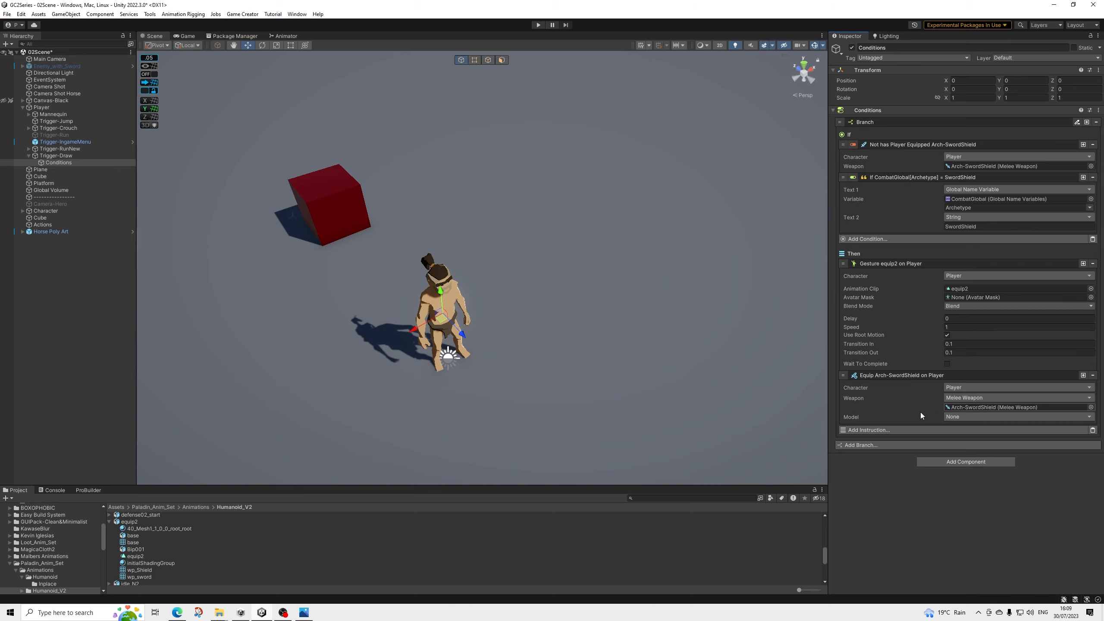
# Step: Add a Wait Seconds instruction of 0.5 seconds after the equip instruction and collapse the branch's instructions
pyautogui.click(904, 428)
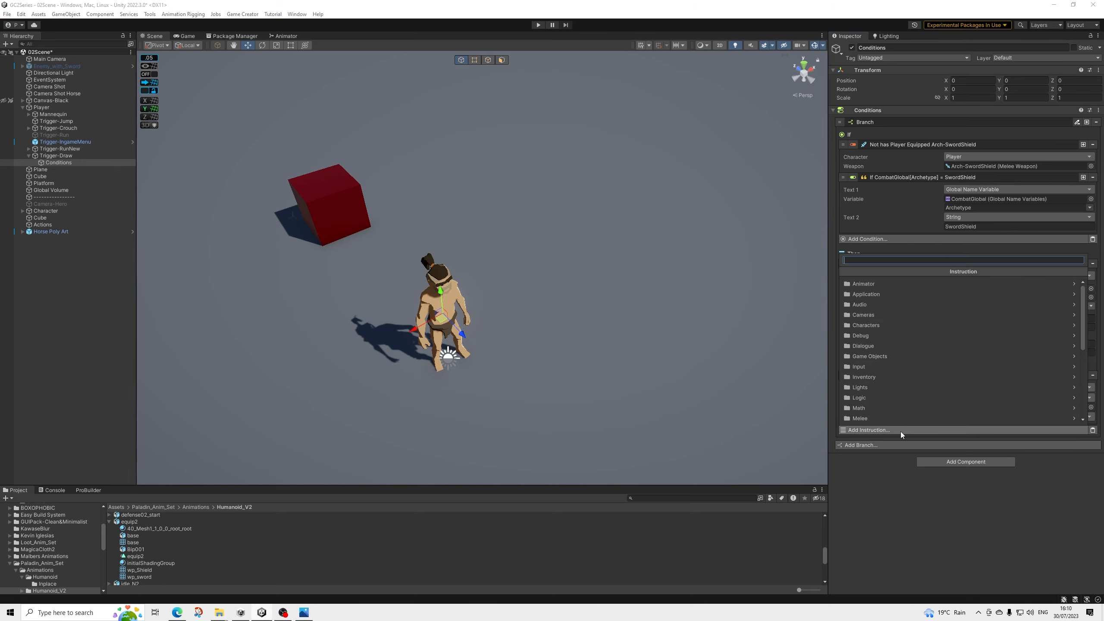
pyautogui.write('wait')
pyautogui.press('Down')
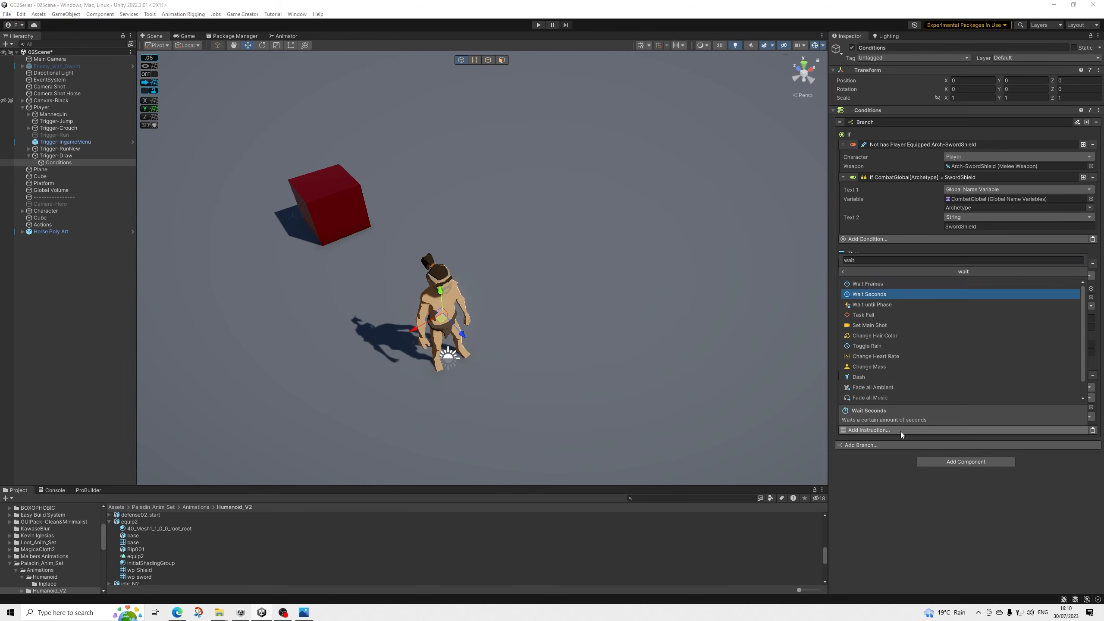
pyautogui.press('Return')
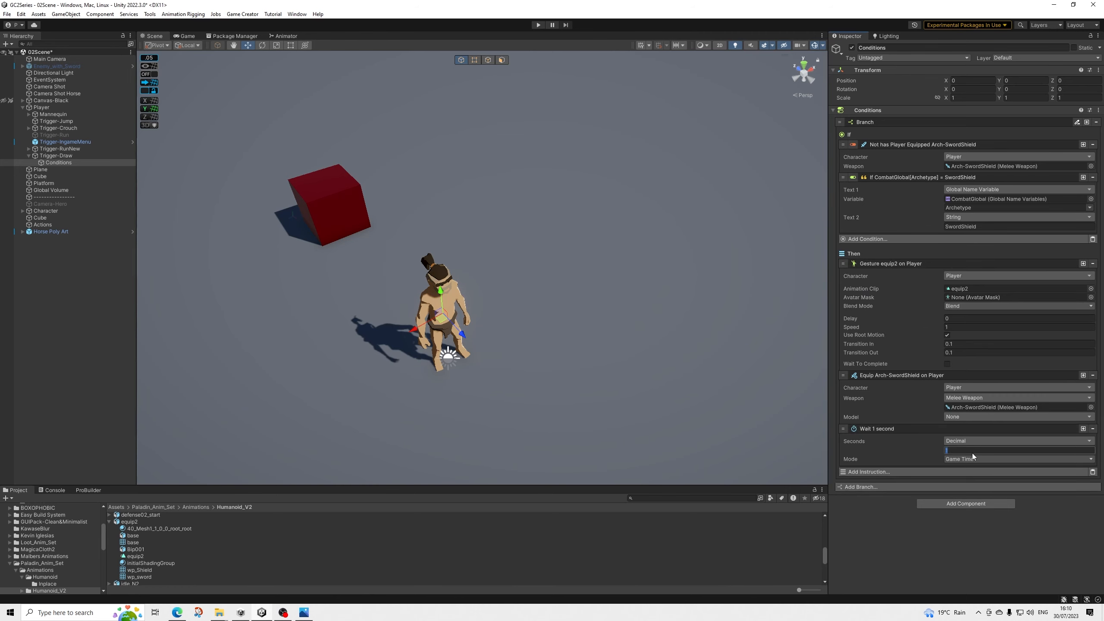
pyautogui.write('0.5')
pyautogui.click(877, 375)
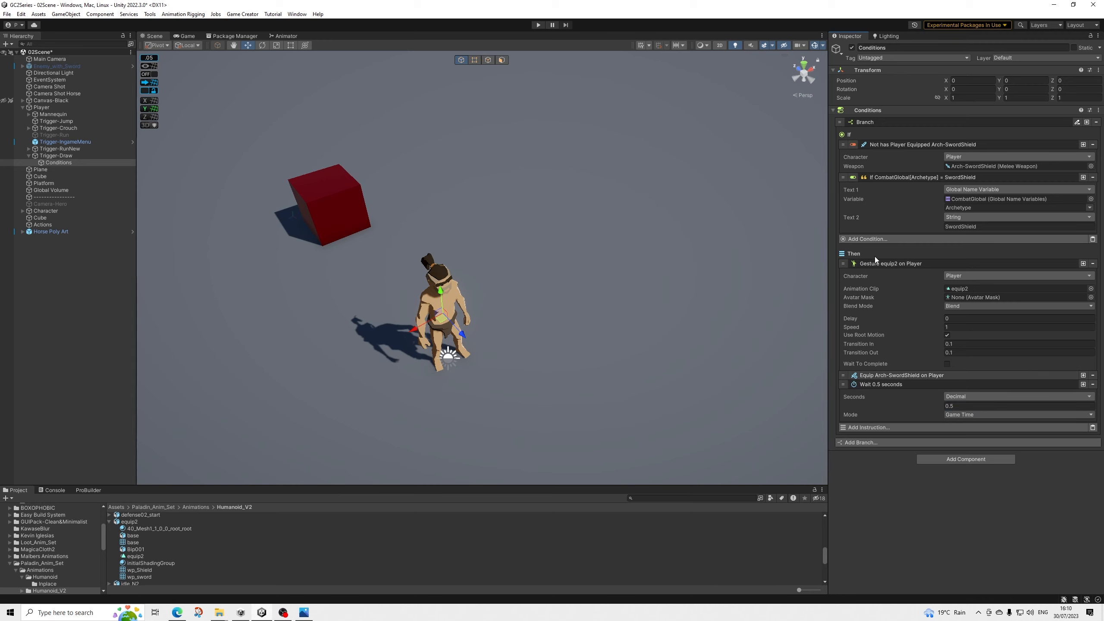
pyautogui.click(864, 266)
pyautogui.click(879, 282)
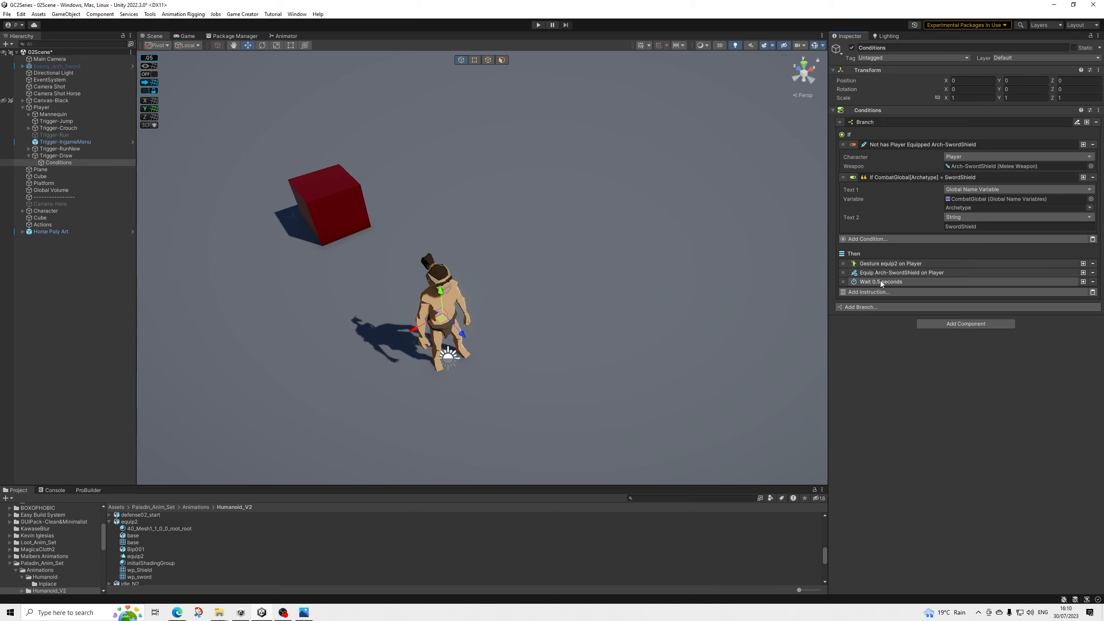
# Step: Add a Set Bool instruction after the 0.5-second wait in the branch
pyautogui.click(880, 292)
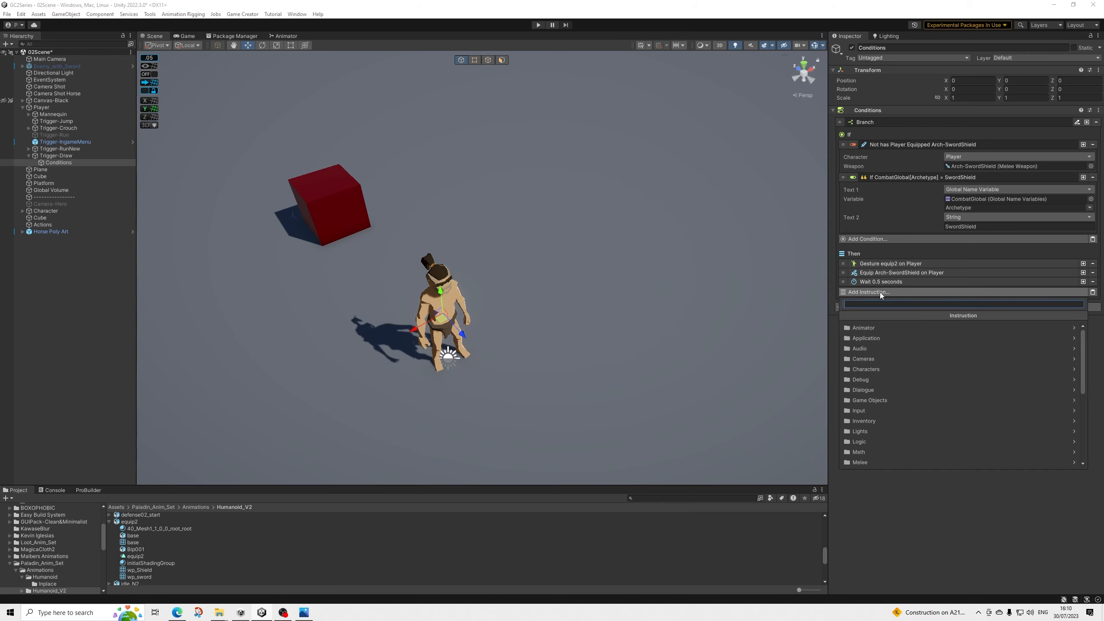
pyautogui.write('bool')
pyautogui.press('Down')
pyautogui.press('Down')
pyautogui.press('Down')
pyautogui.press('Down')
pyautogui.press('Down')
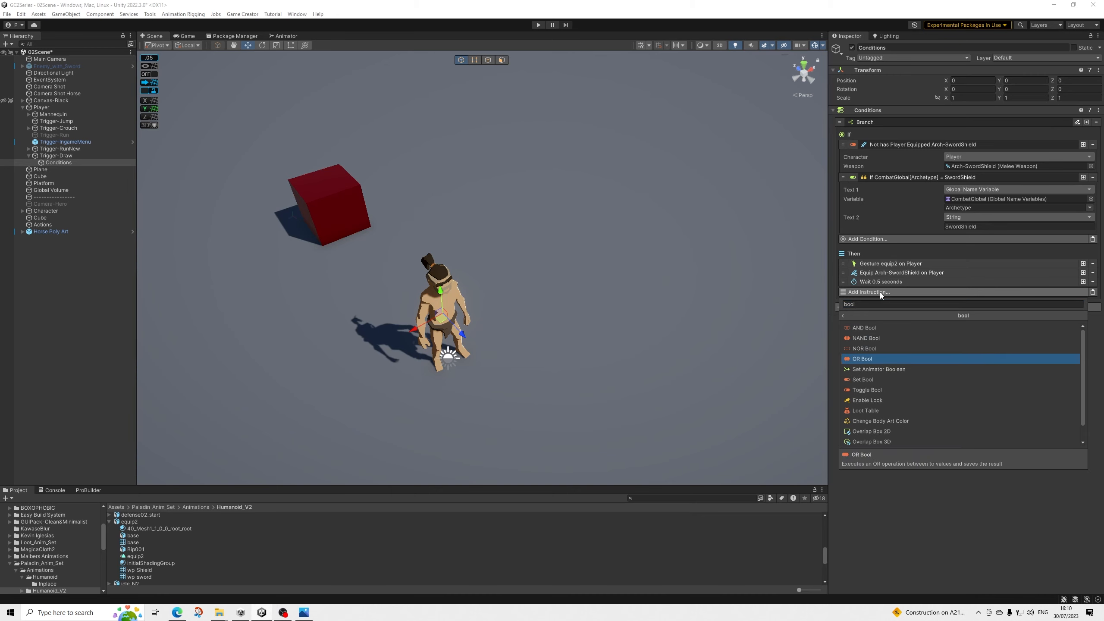
pyautogui.press('Return')
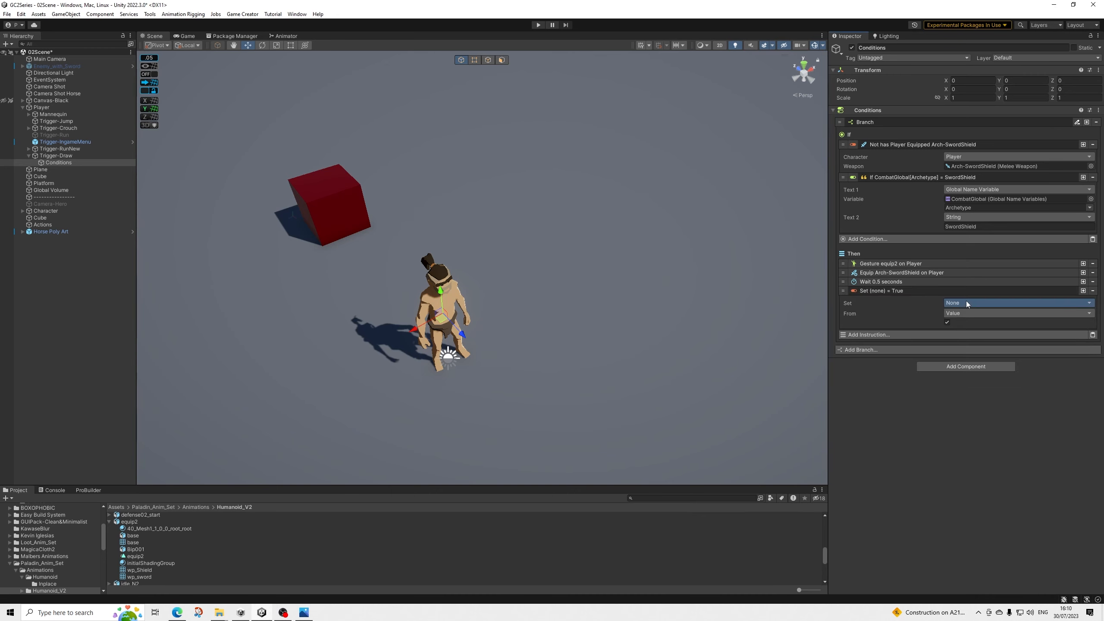
# Step: Make the Set Bool instruction target the Melee-Shield-Visual entry of the CombatGlobal global name variables
pyautogui.click(974, 313)
pyautogui.click(998, 367)
pyautogui.click(995, 349)
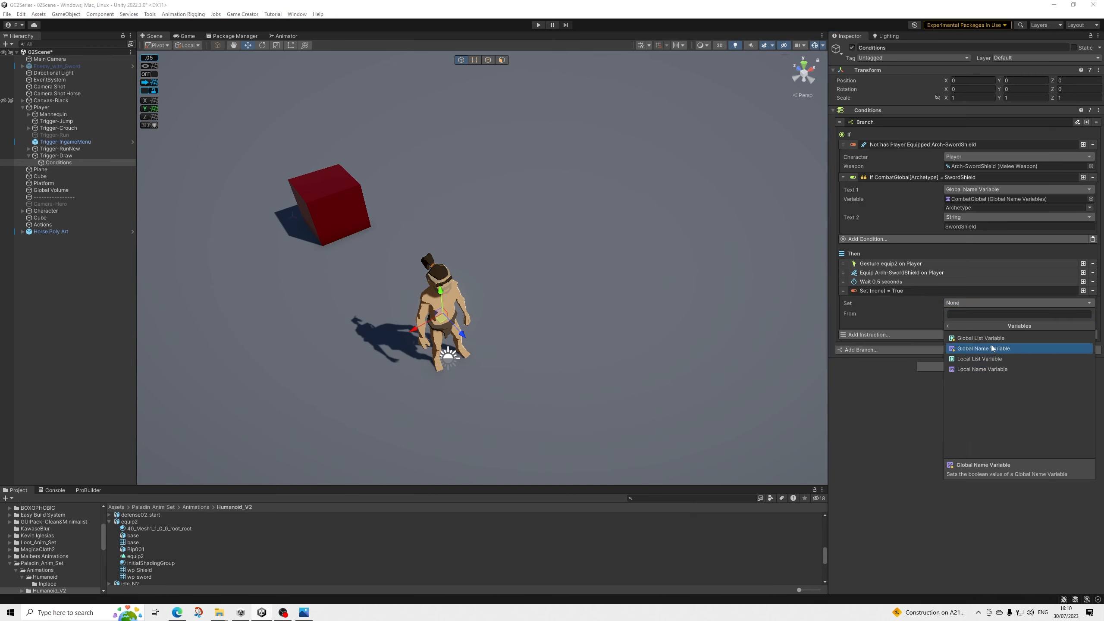
pyautogui.click(1091, 312)
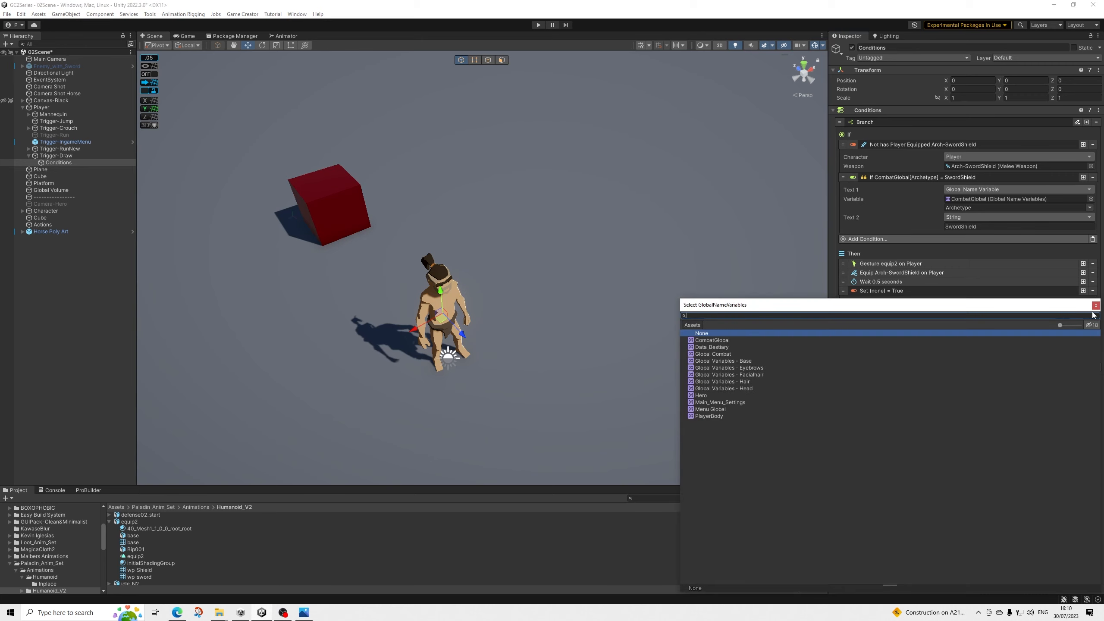
pyautogui.doubleClick(1094, 340)
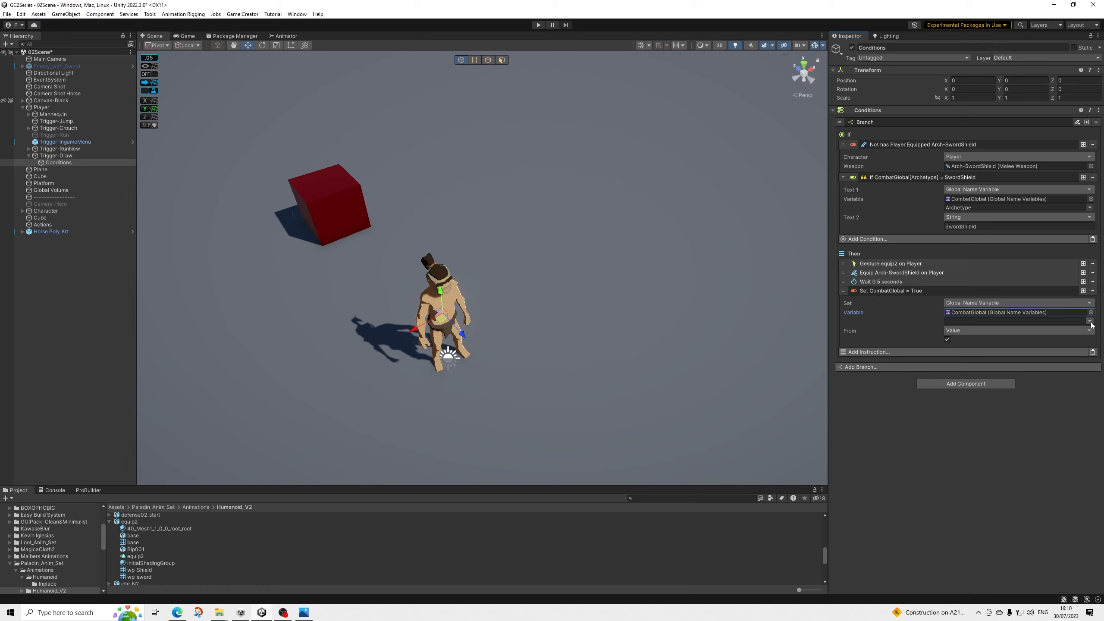
pyautogui.click(1090, 322)
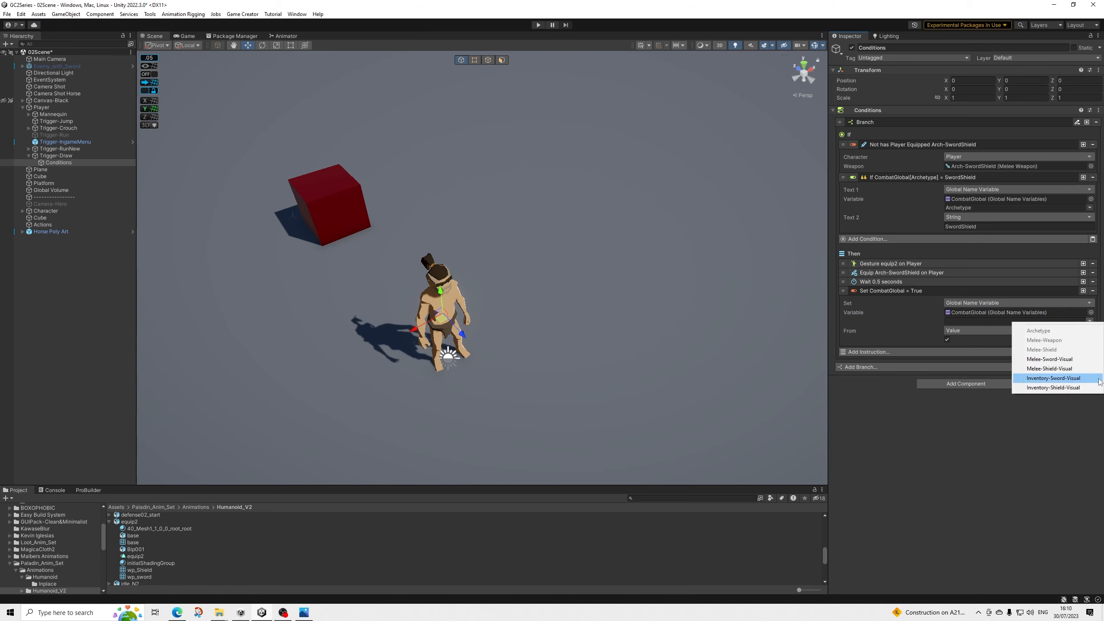
pyautogui.click(1059, 370)
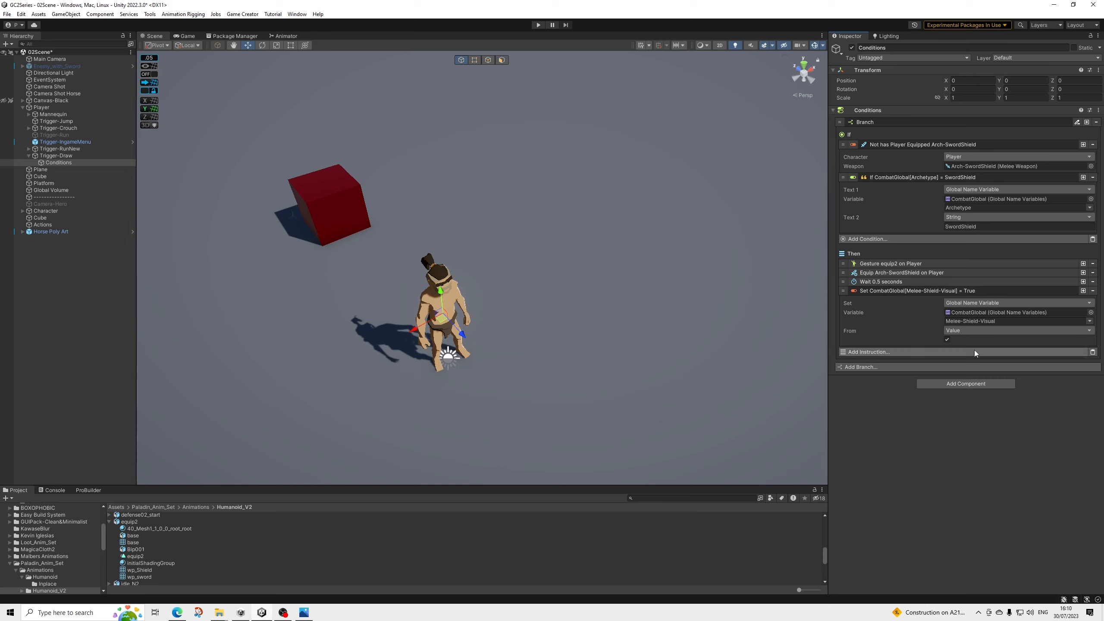
pyautogui.click(949, 290)
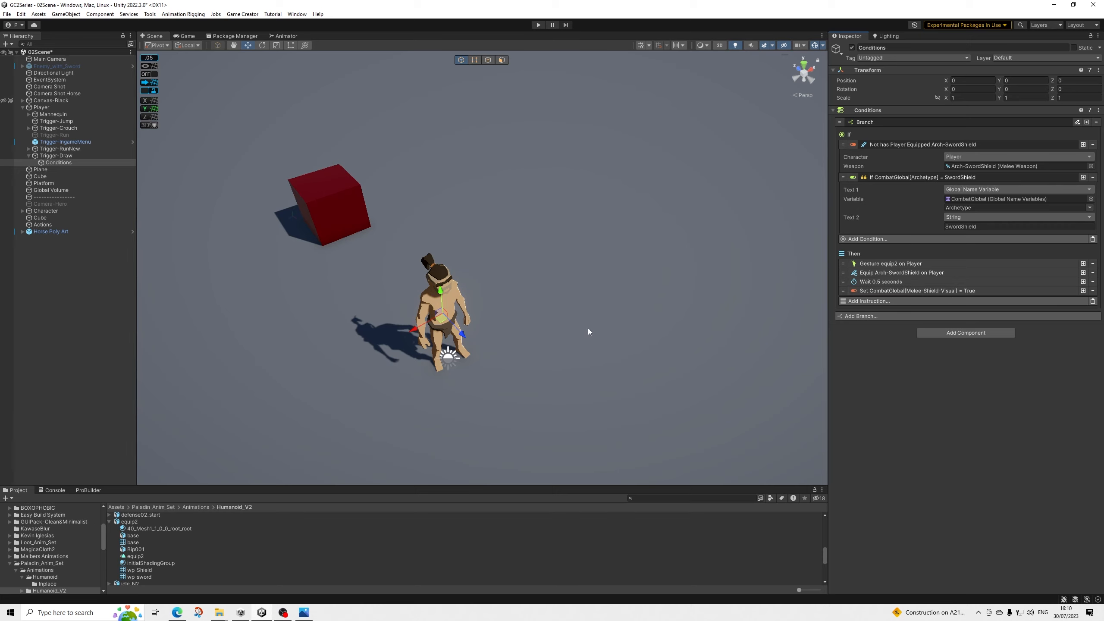
# Step: Duplicate the Melee-Shield-Visual instruction and make the copy set Inventory-Shield-Visual to False
pyautogui.click(1083, 291)
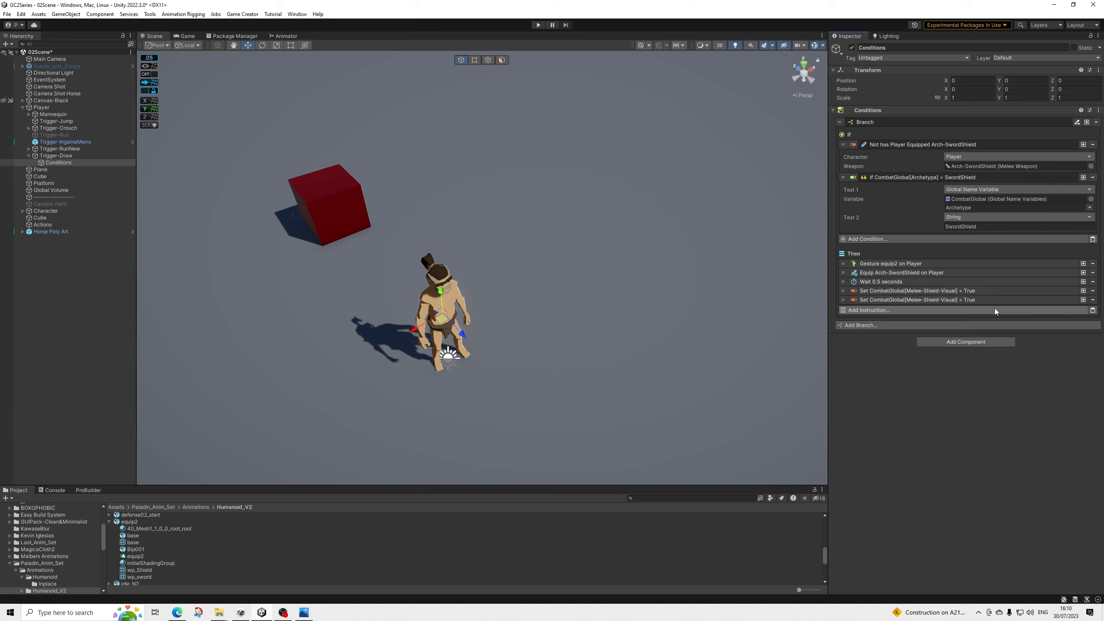
pyautogui.click(992, 301)
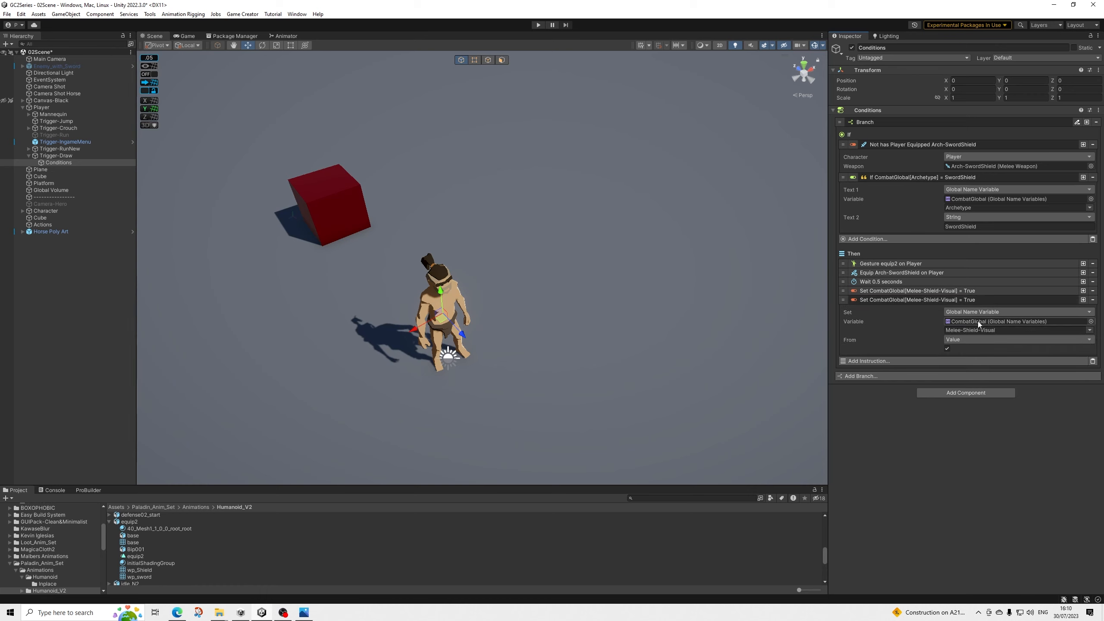
pyautogui.click(1089, 330)
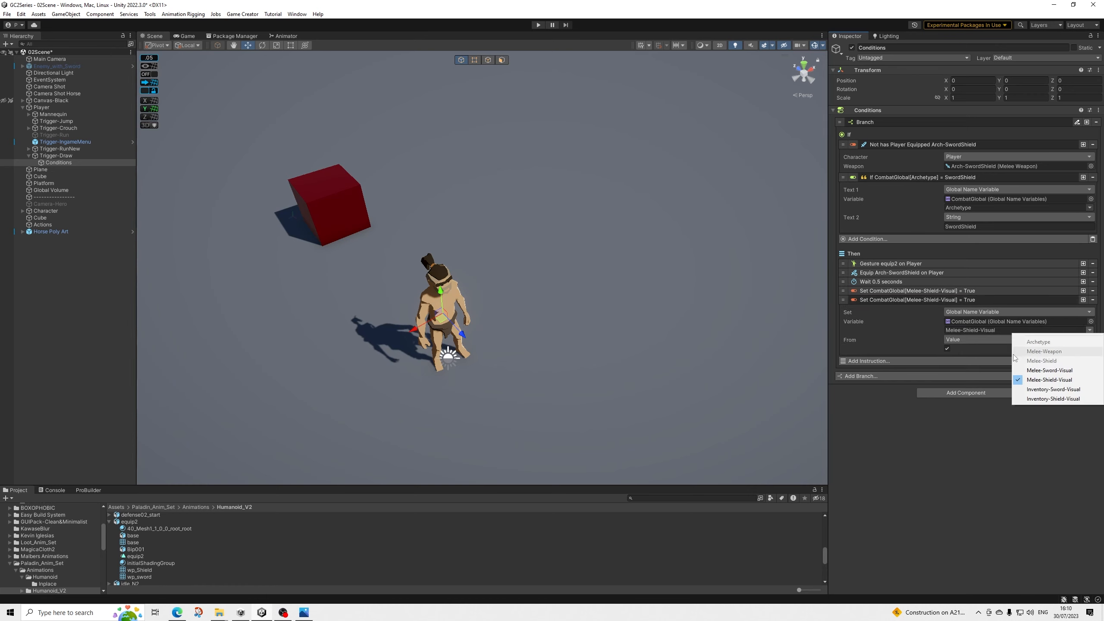
pyautogui.click(1039, 399)
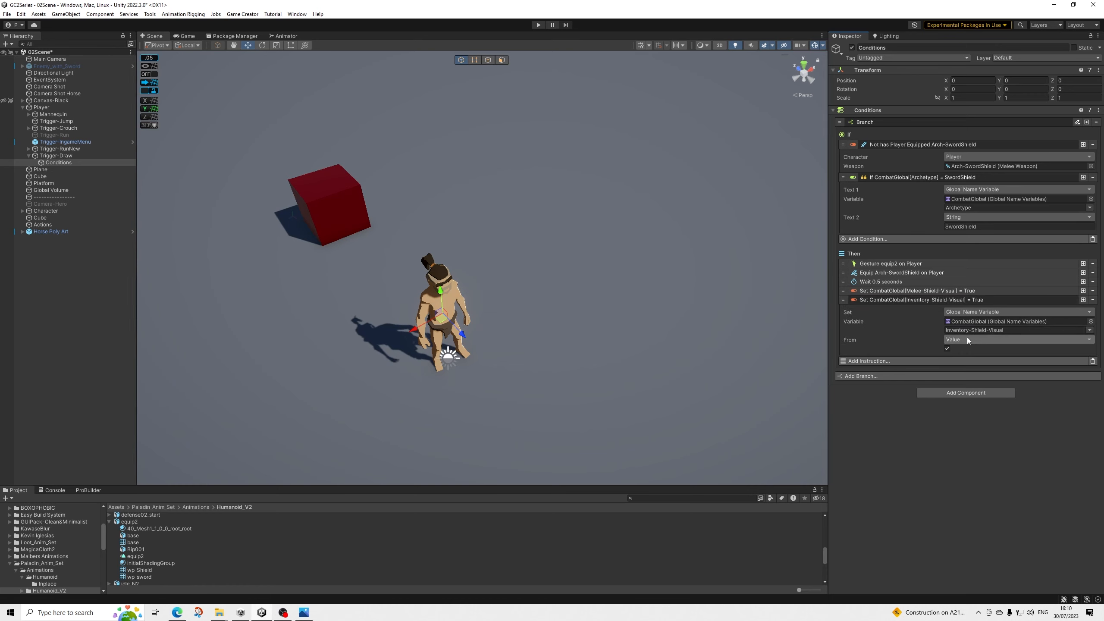
pyautogui.click(947, 349)
pyautogui.click(956, 301)
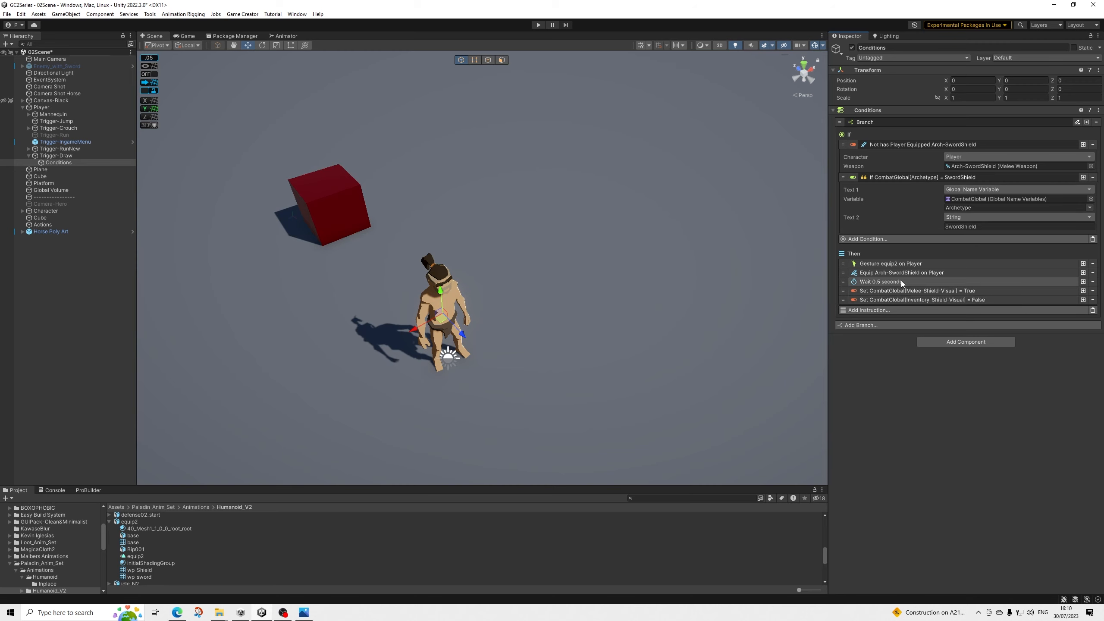
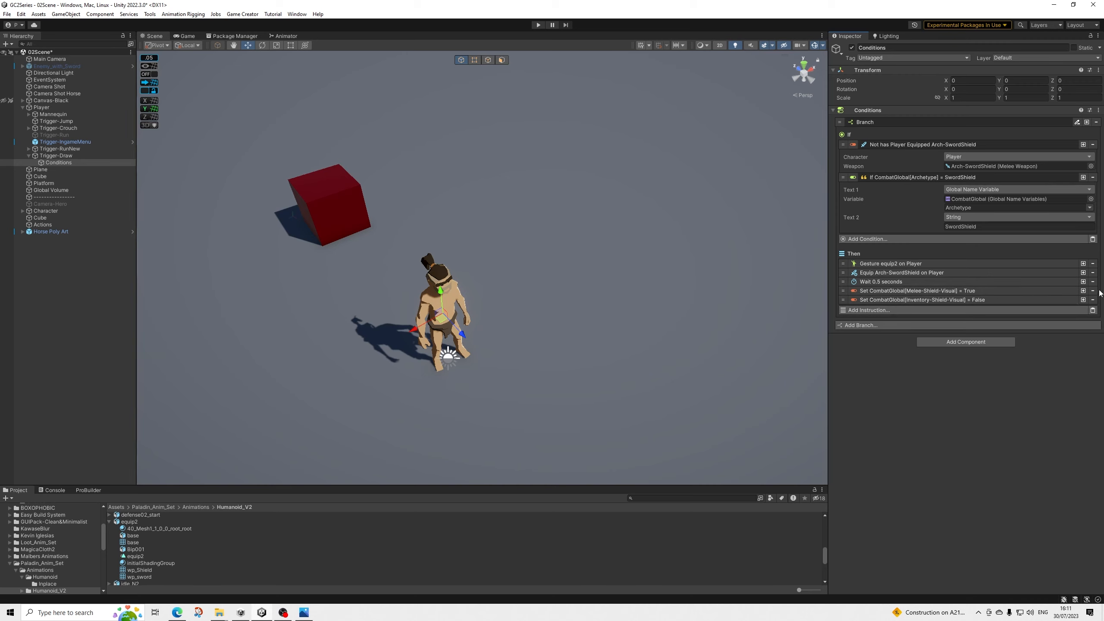
# Step: Duplicate the 0.5-second wait and both shield-visual Set Bool instructions, arranging the copies in the same order at the end of the branch
pyautogui.click(1083, 281)
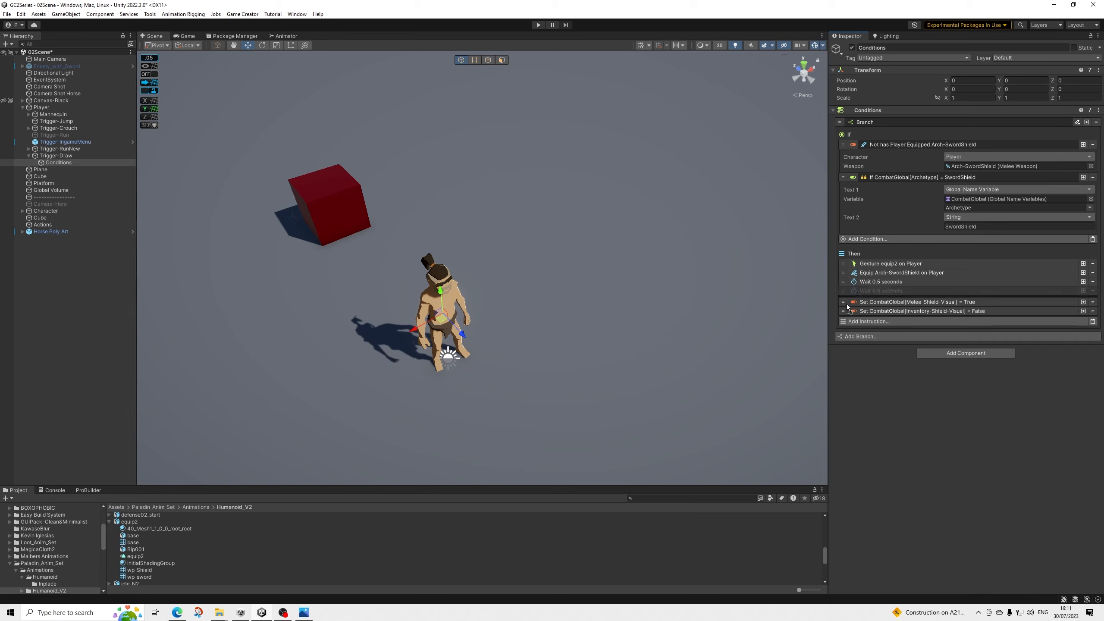
pyautogui.moveTo(850, 314); pyautogui.dragTo(848, 313)
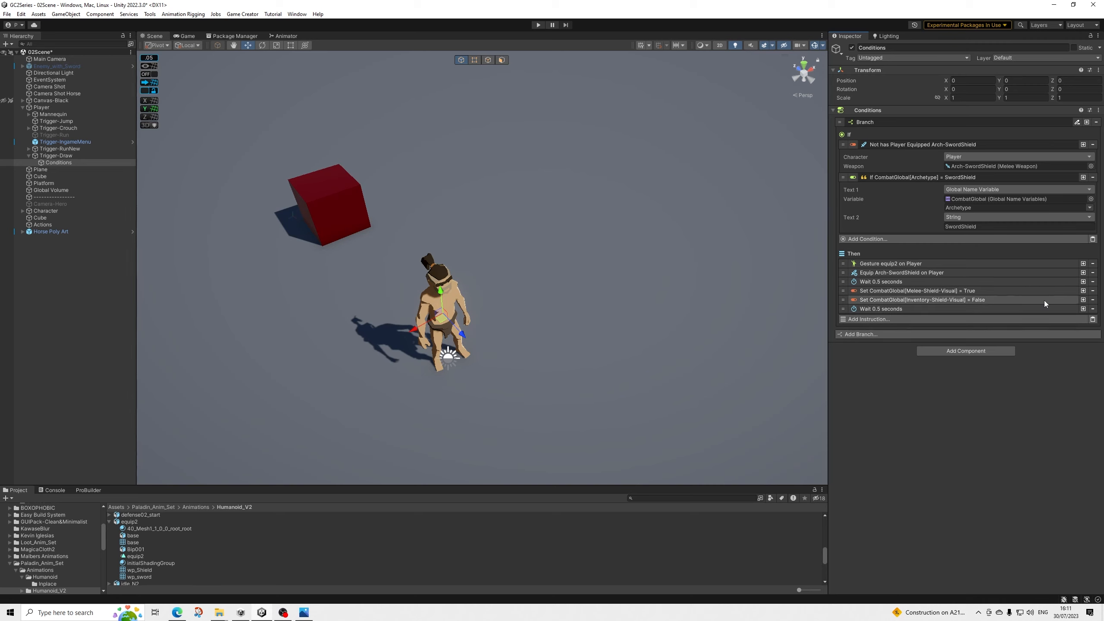
pyautogui.click(1083, 290)
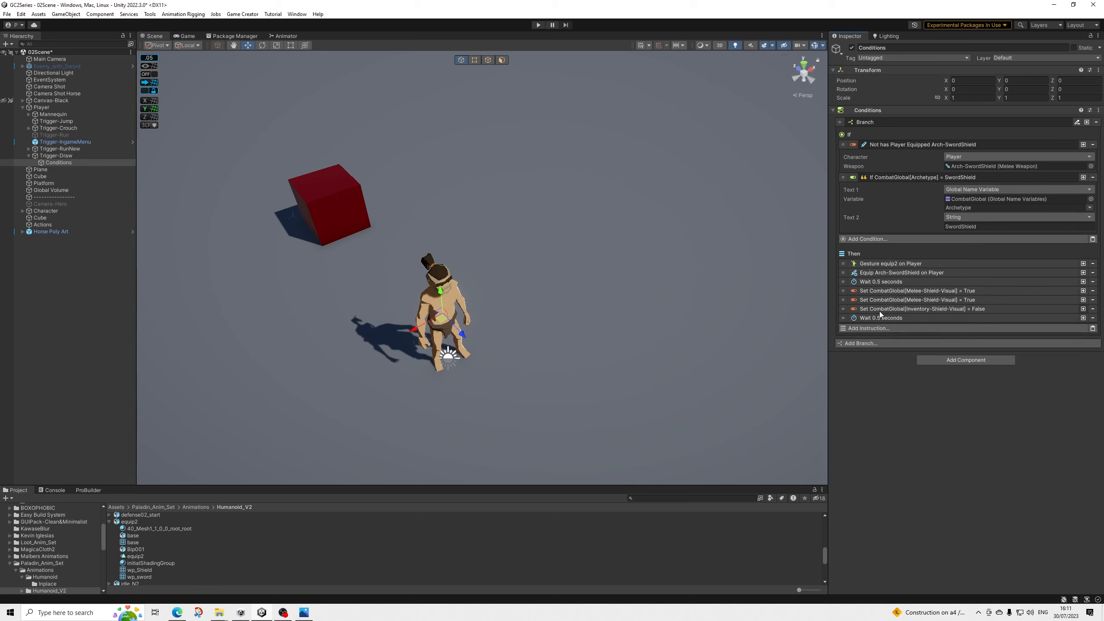
pyautogui.moveTo(843, 318); pyautogui.dragTo(900, 326)
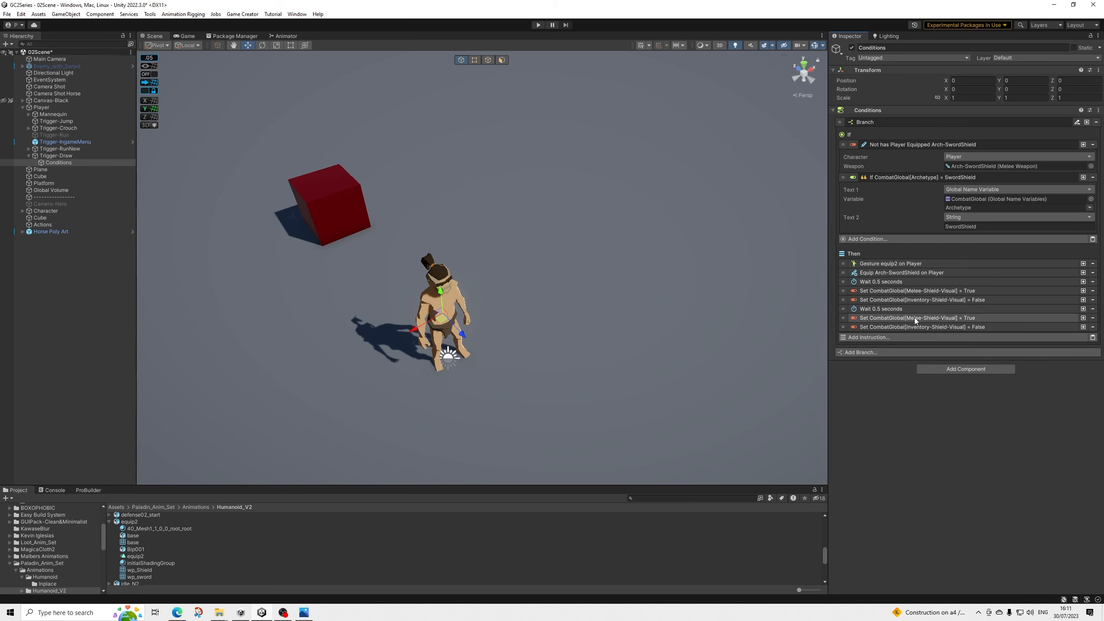
# Step: Change the variable of the copied Melee-Shield-Visual instruction after the second wait to Melee-Sword-Visual
pyautogui.click(914, 318)
pyautogui.click(1091, 350)
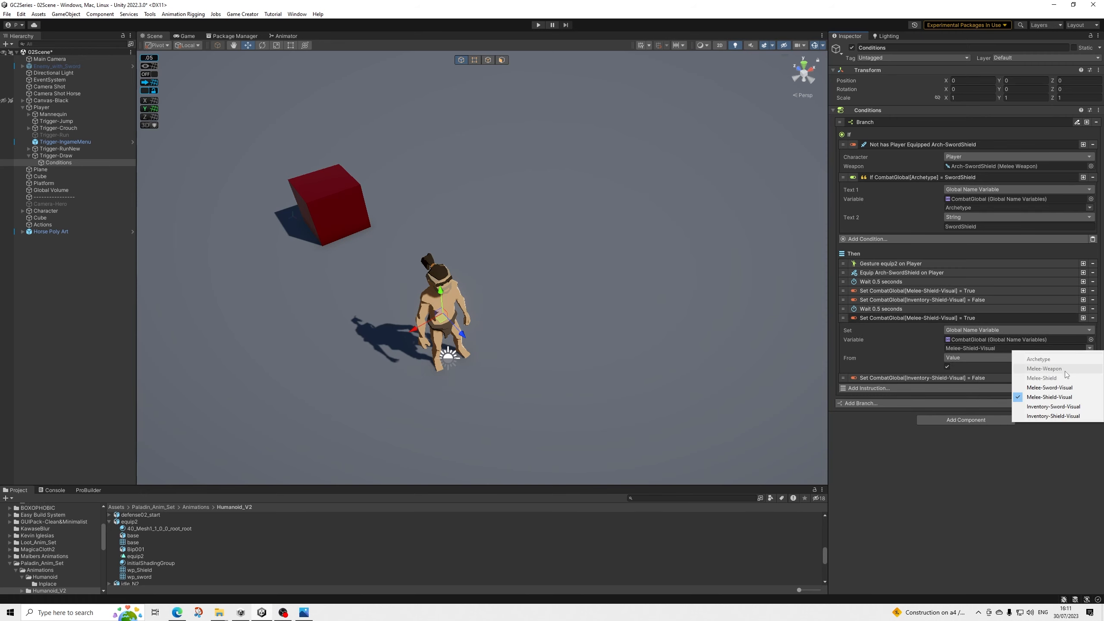
pyautogui.click(1059, 388)
pyautogui.click(942, 317)
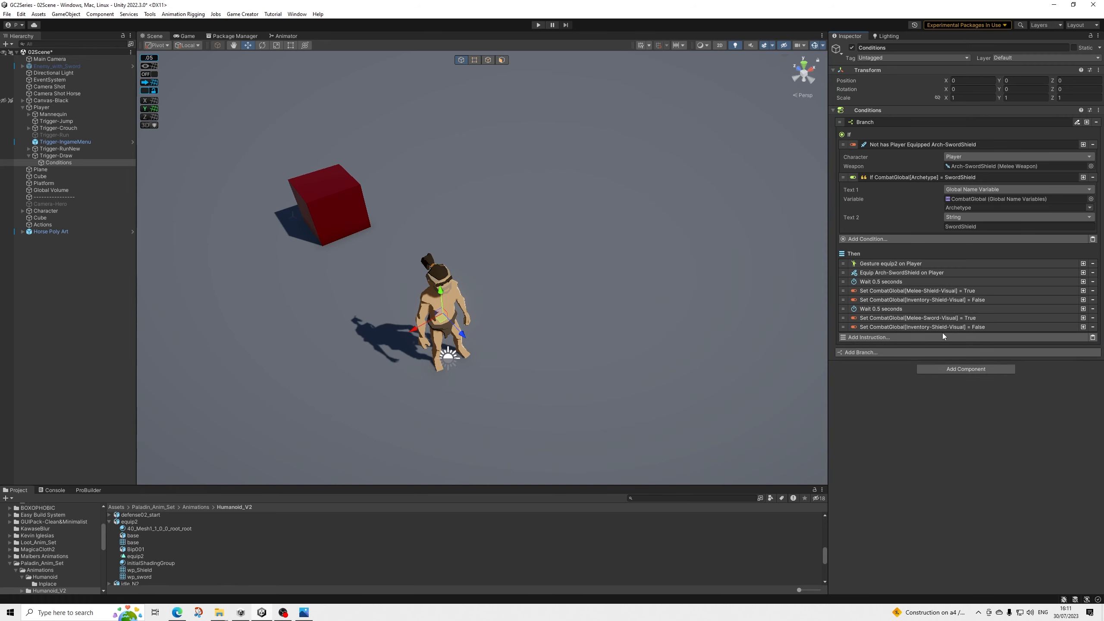
# Step: Change the variable of the last Set Bool instruction in the branch to Inventory-Sword-Visual
pyautogui.click(942, 326)
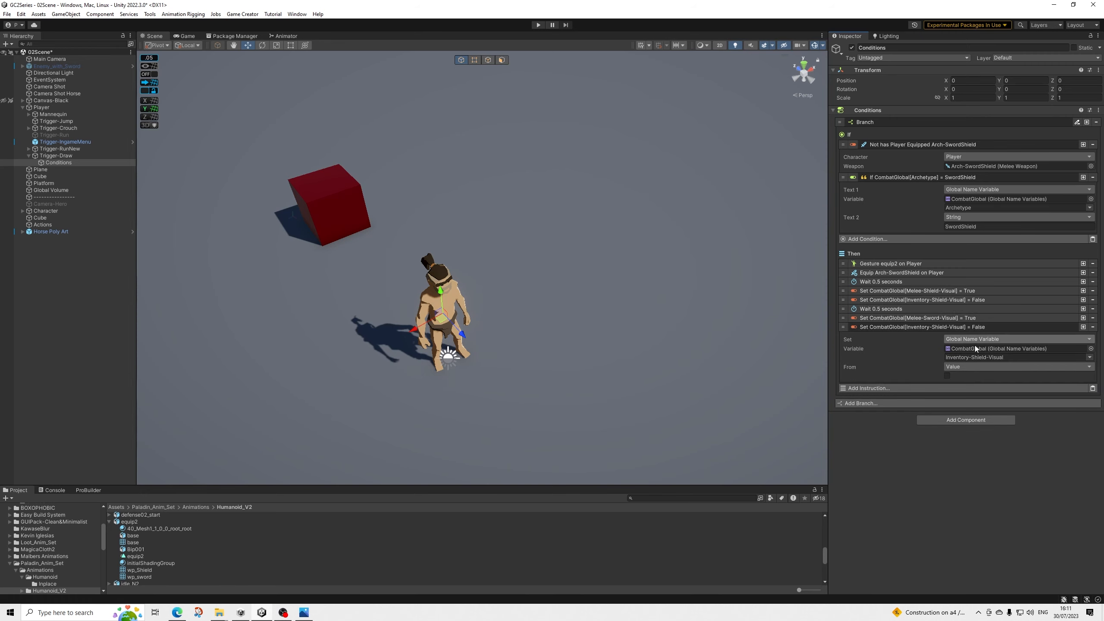
pyautogui.click(1088, 358)
pyautogui.click(1046, 416)
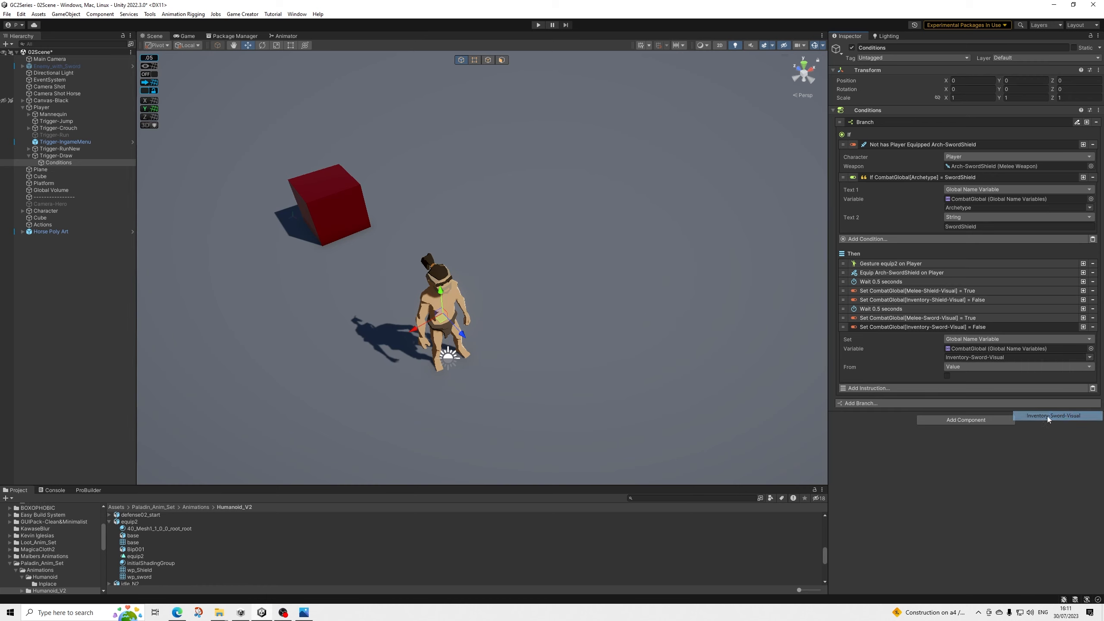
pyautogui.click(939, 328)
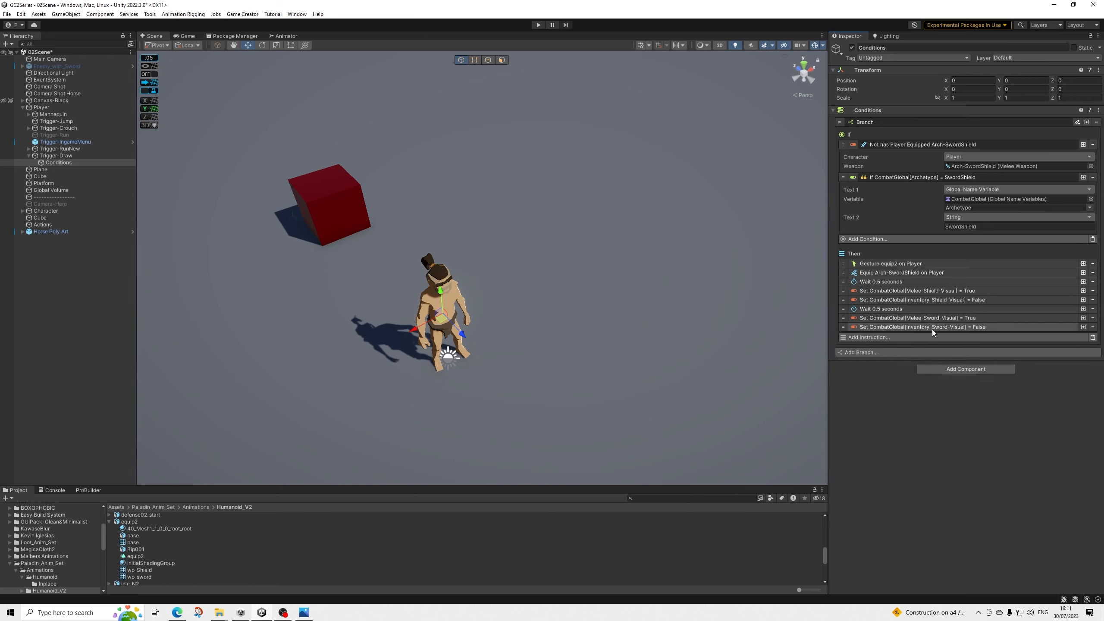
# Step: Duplicate the second 0.5-second wait, place the copy at the end of the branch and set it to 1 second
pyautogui.click(1083, 308)
pyautogui.moveTo(850, 321); pyautogui.dragTo(903, 346)
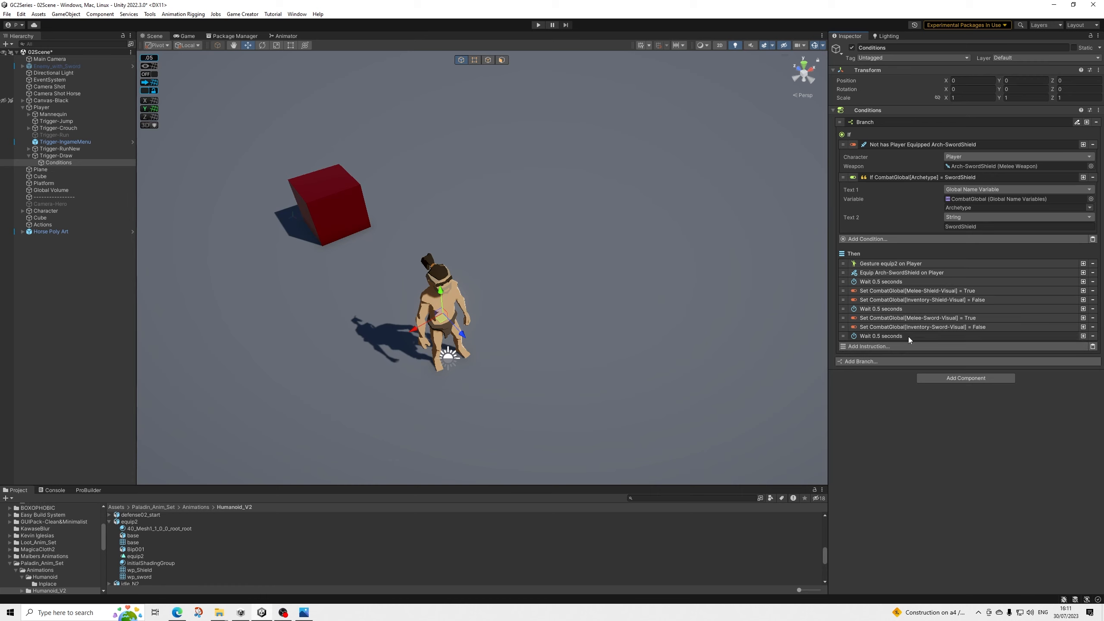
pyautogui.click(908, 336)
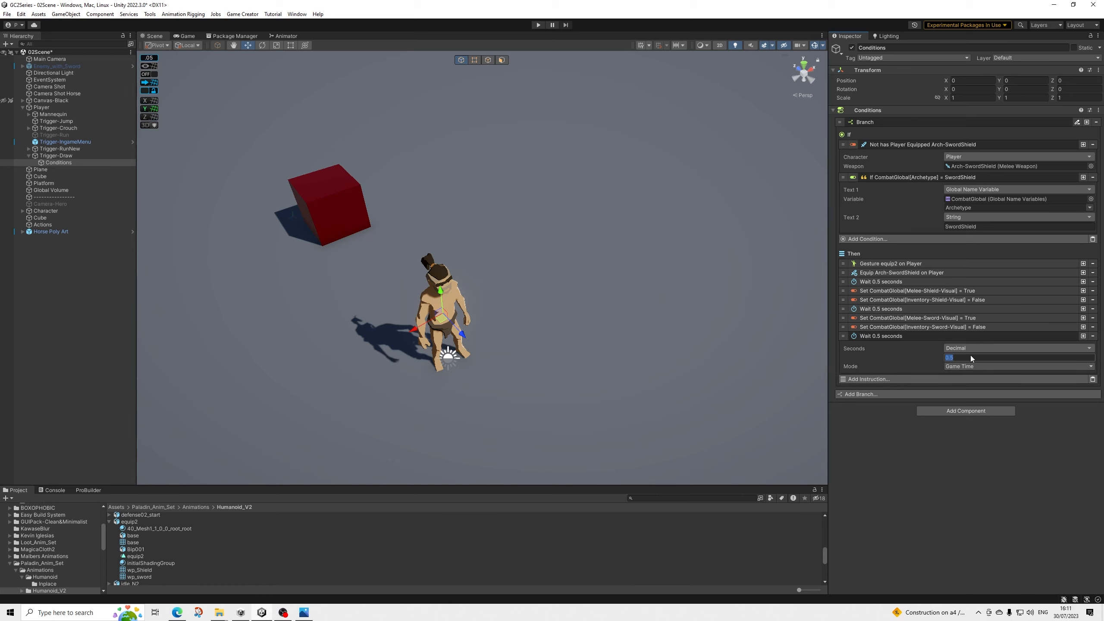
pyautogui.write('1')
pyautogui.click(869, 336)
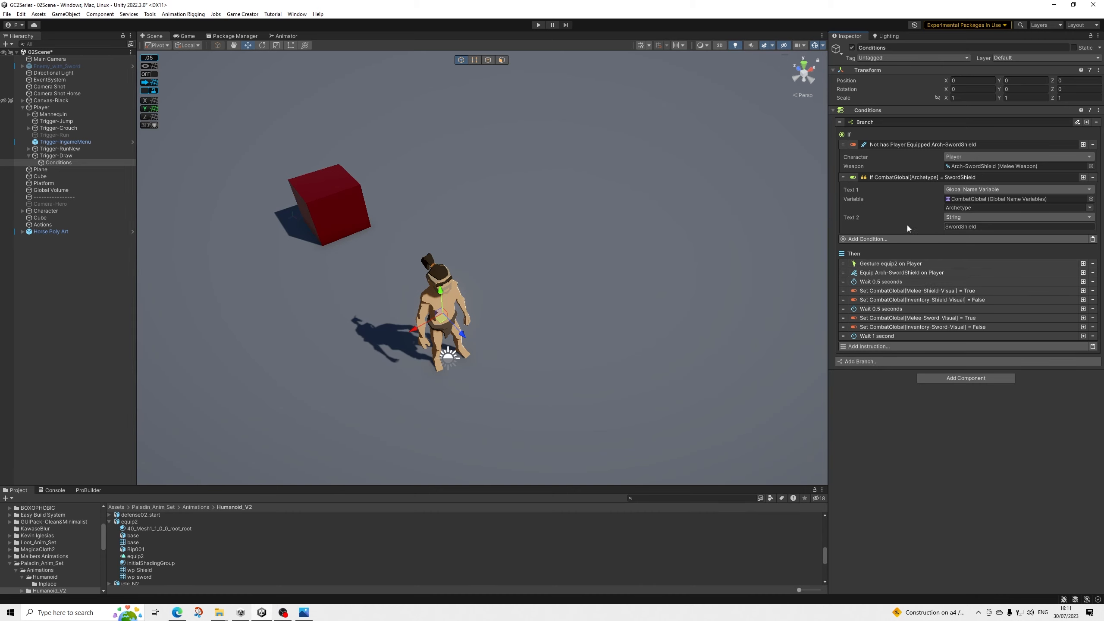
# Step: Duplicate the whole branch and invert the copy's weapon condition so it requires the Player to have Arch-SwordShield equipped
pyautogui.click(883, 177)
pyautogui.click(887, 145)
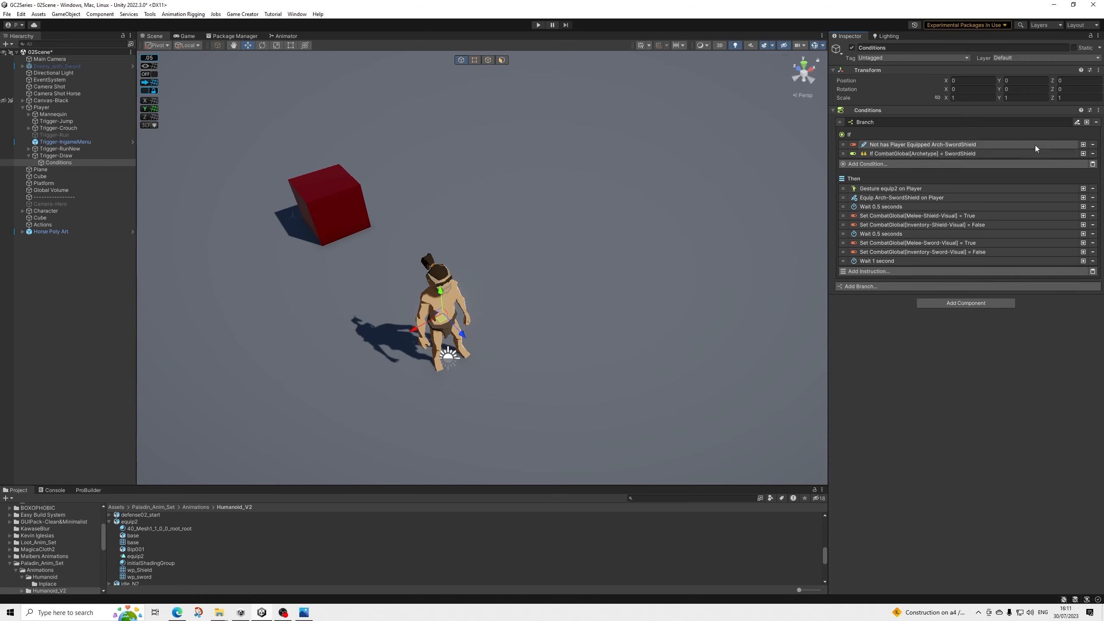
pyautogui.click(1086, 122)
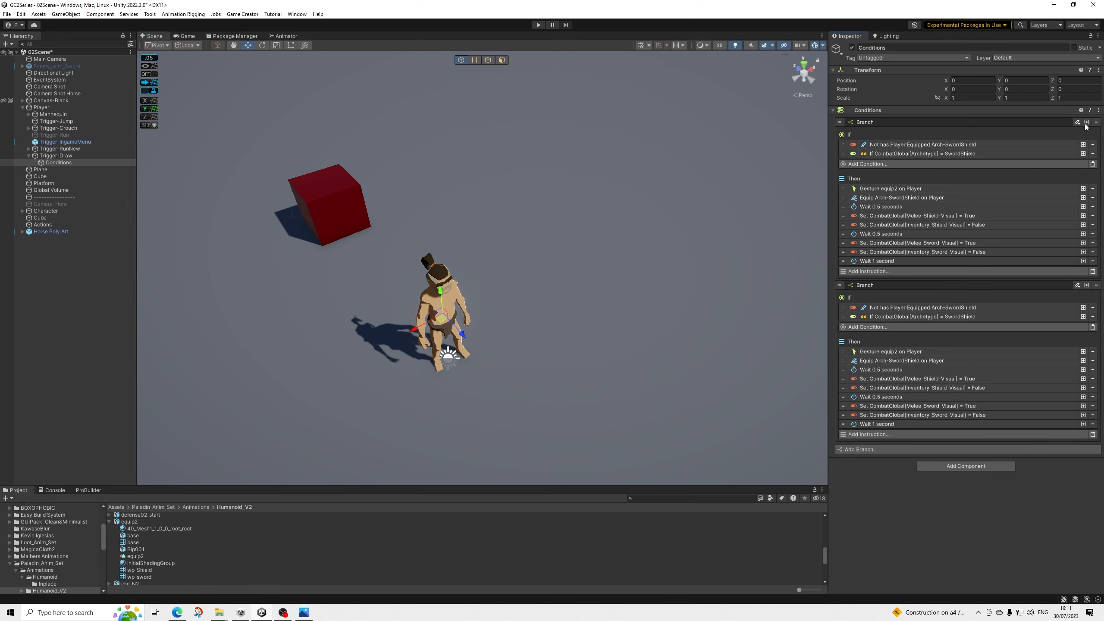
pyautogui.click(853, 307)
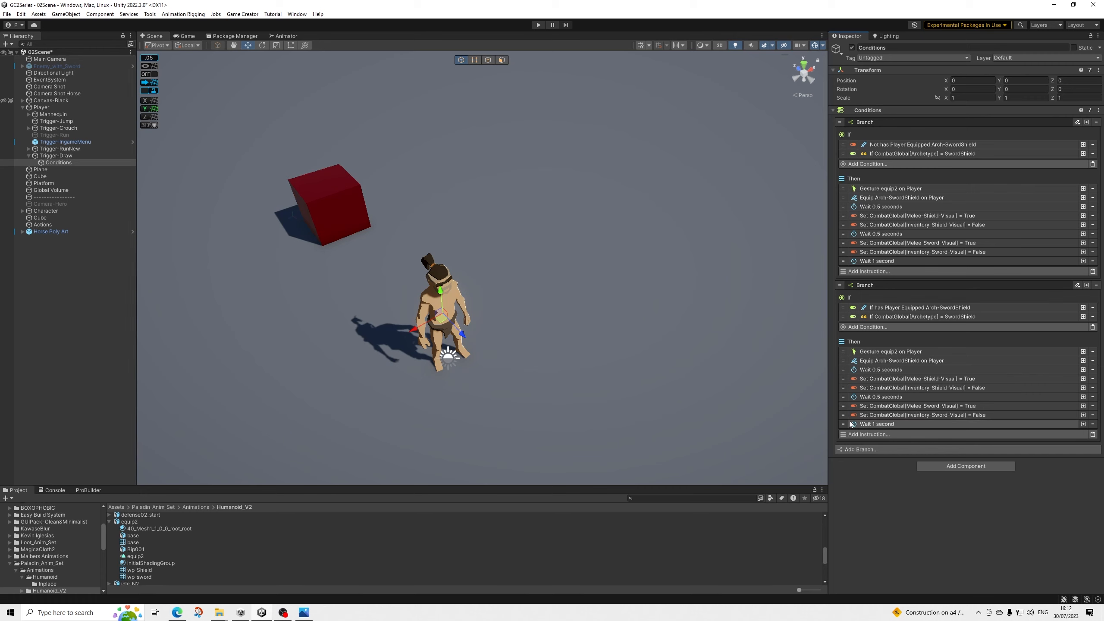
# Step: Add an Unequip Melee Weapon instruction at the end of the second branch
pyautogui.click(879, 360)
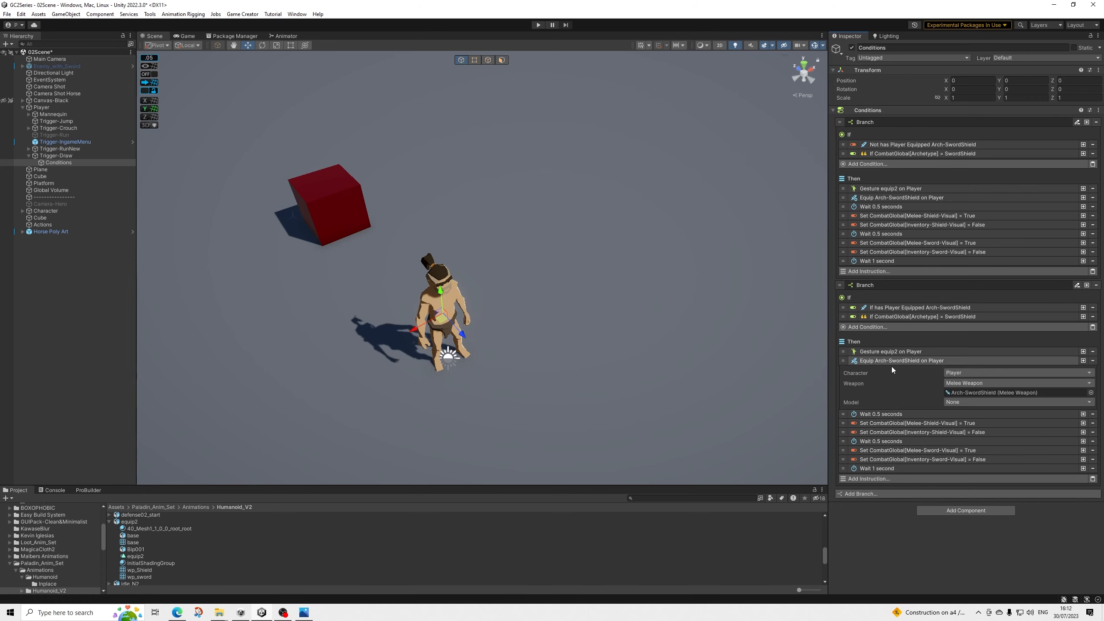
pyautogui.click(882, 358)
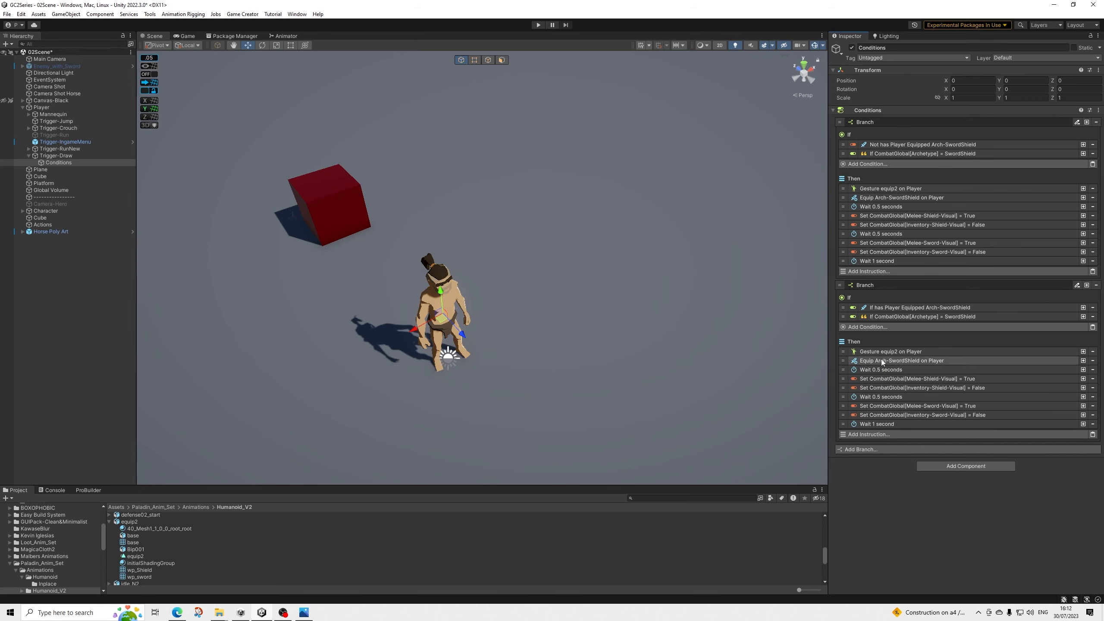
pyautogui.click(861, 433)
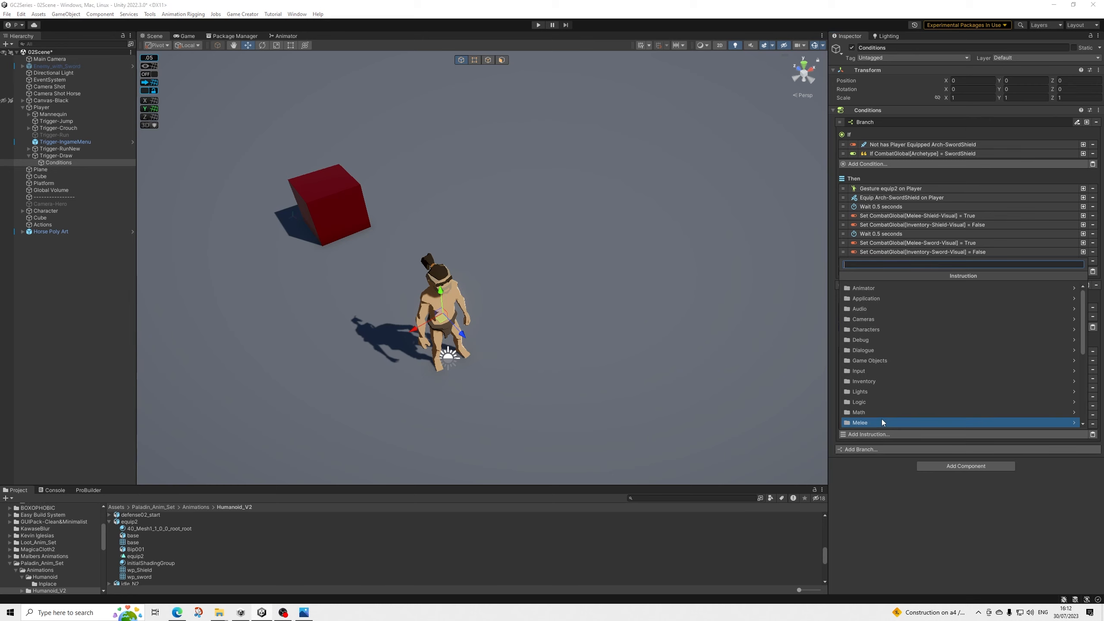
pyautogui.write('uneqp')
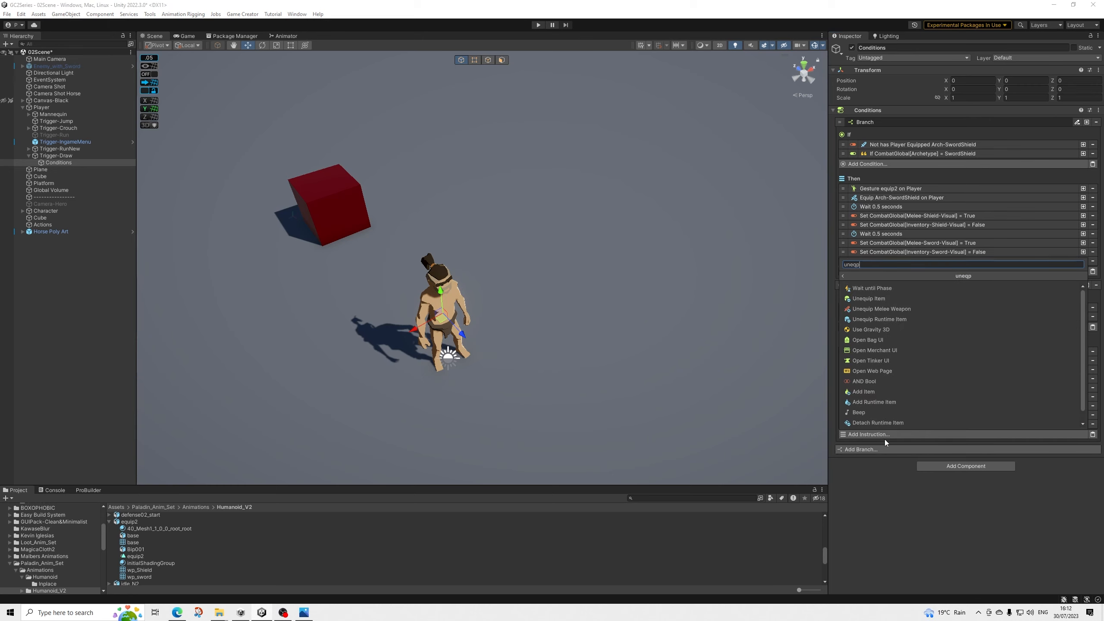
pyautogui.press('BackSpace')
pyautogui.write('uip')
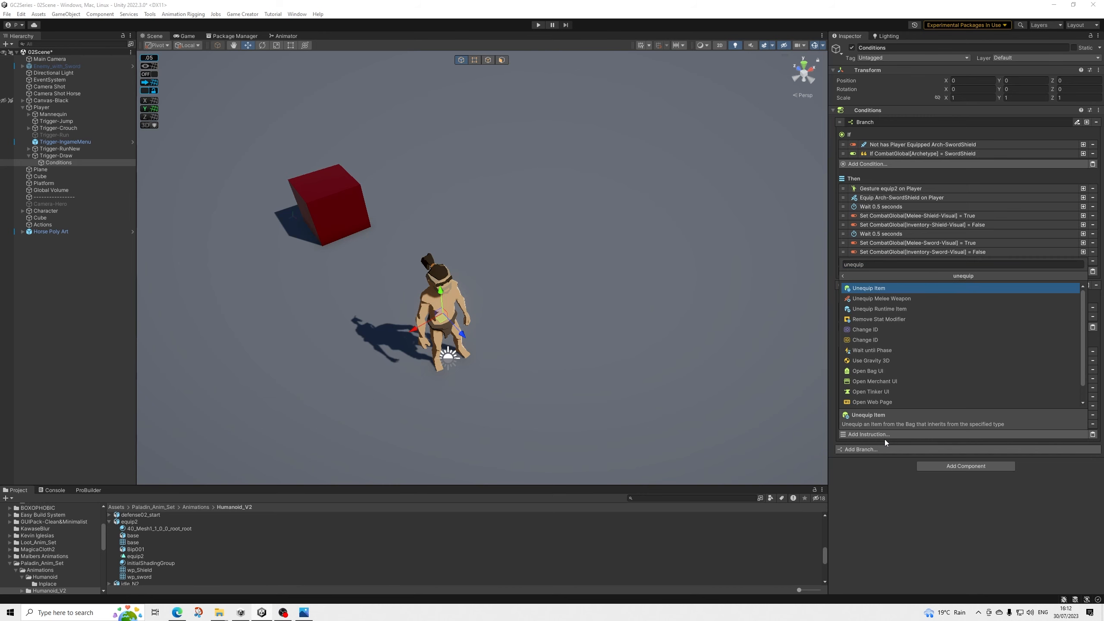
pyautogui.press('Down')
pyautogui.press('Return')
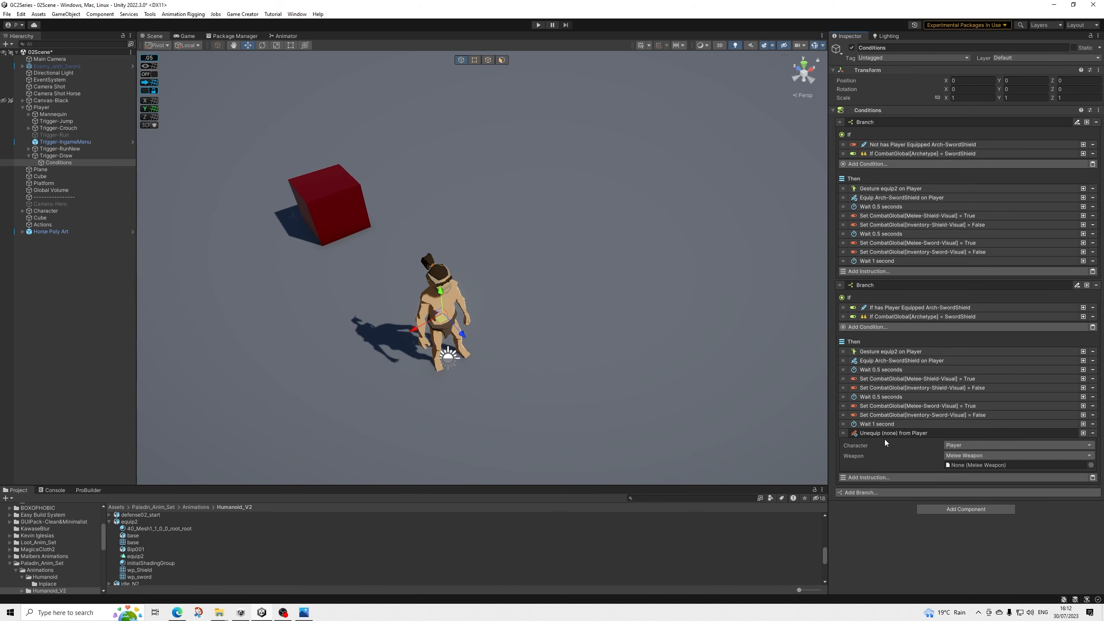
# Step: Assign Arch-SwordShield as the weapon of the new unequip instruction
pyautogui.click(1091, 465)
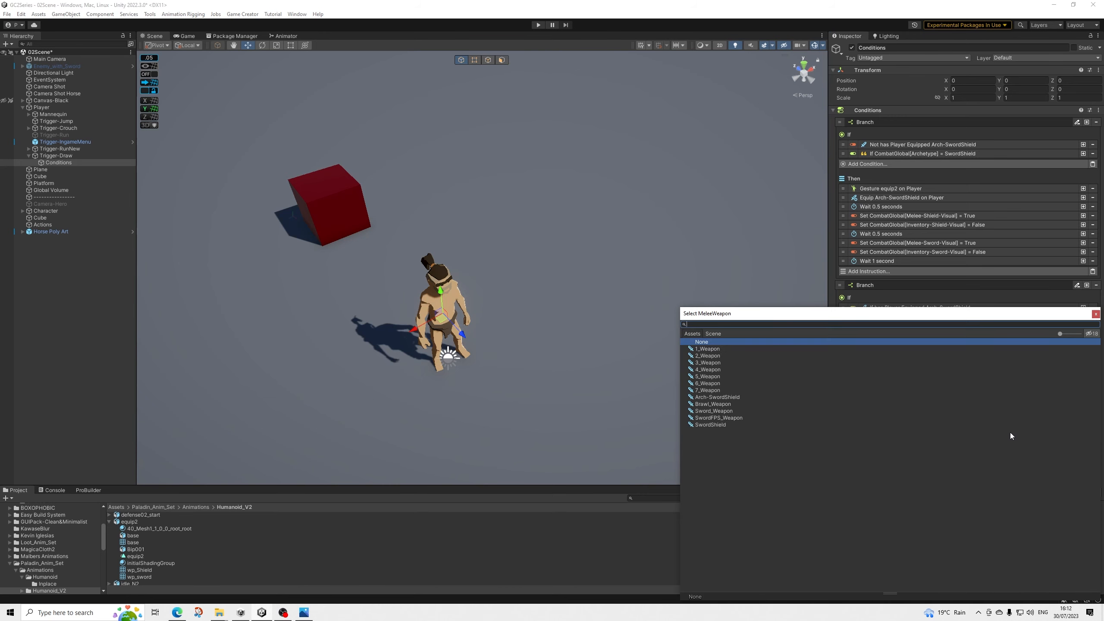
pyautogui.click(723, 397)
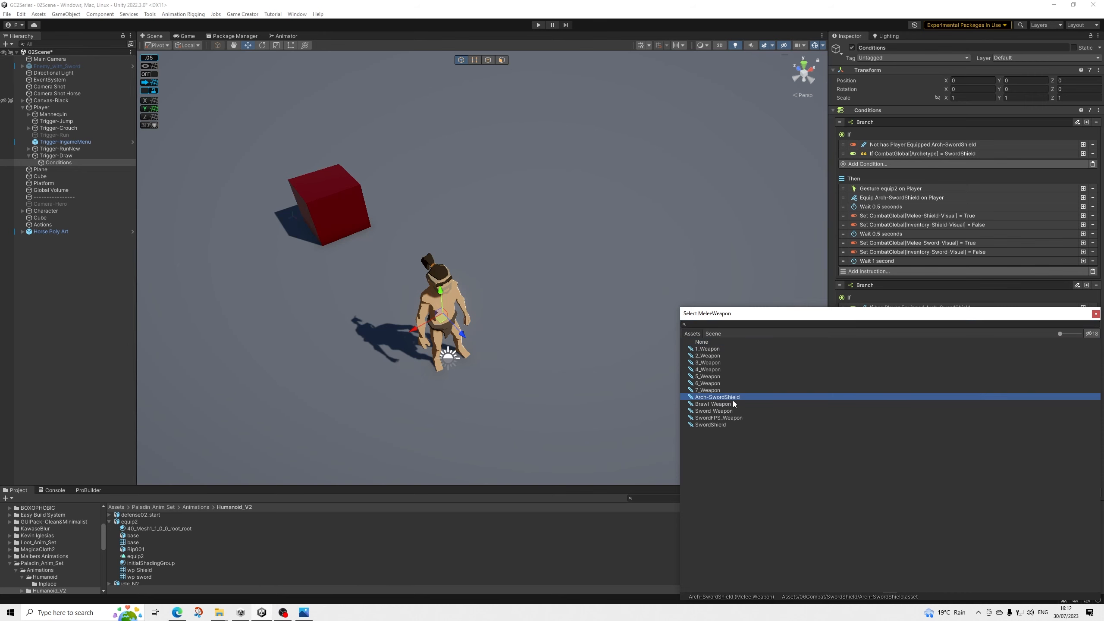
pyautogui.doubleClick(733, 398)
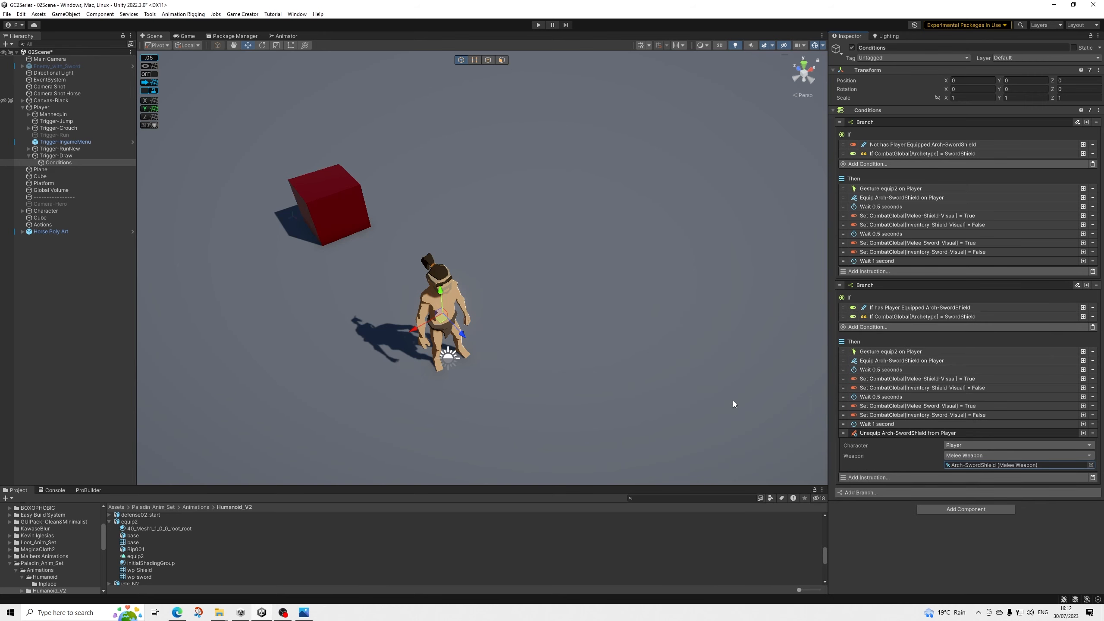
pyautogui.click(883, 432)
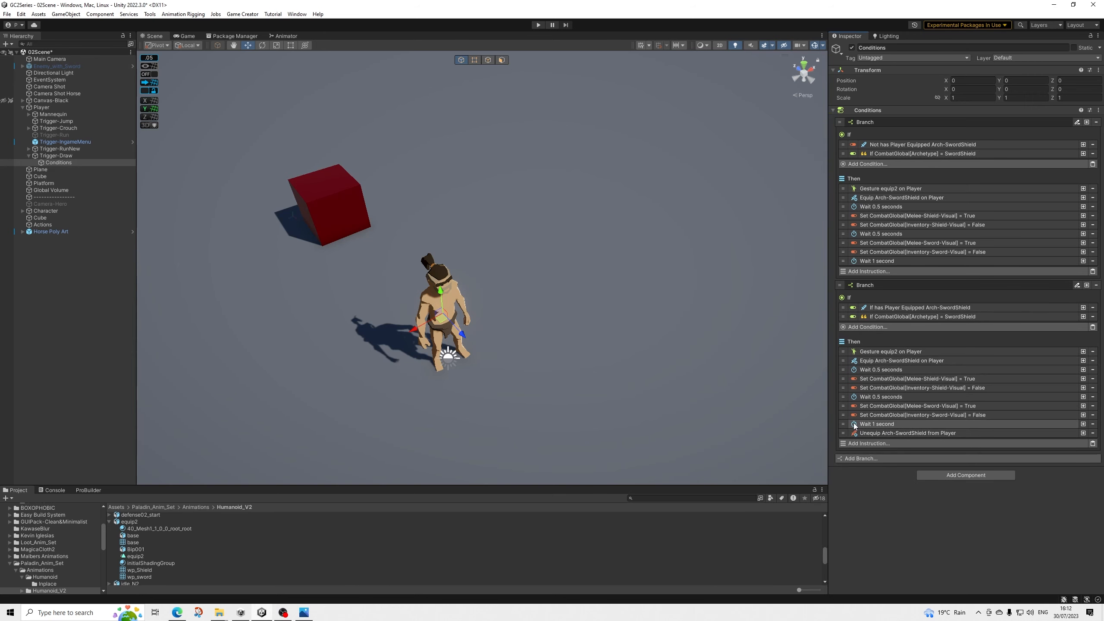
# Step: Delete the second branch's Equip instruction and reorder the rest, with the 1-second wait after the gesture and sword visuals before shield visuals
pyautogui.click(1093, 360)
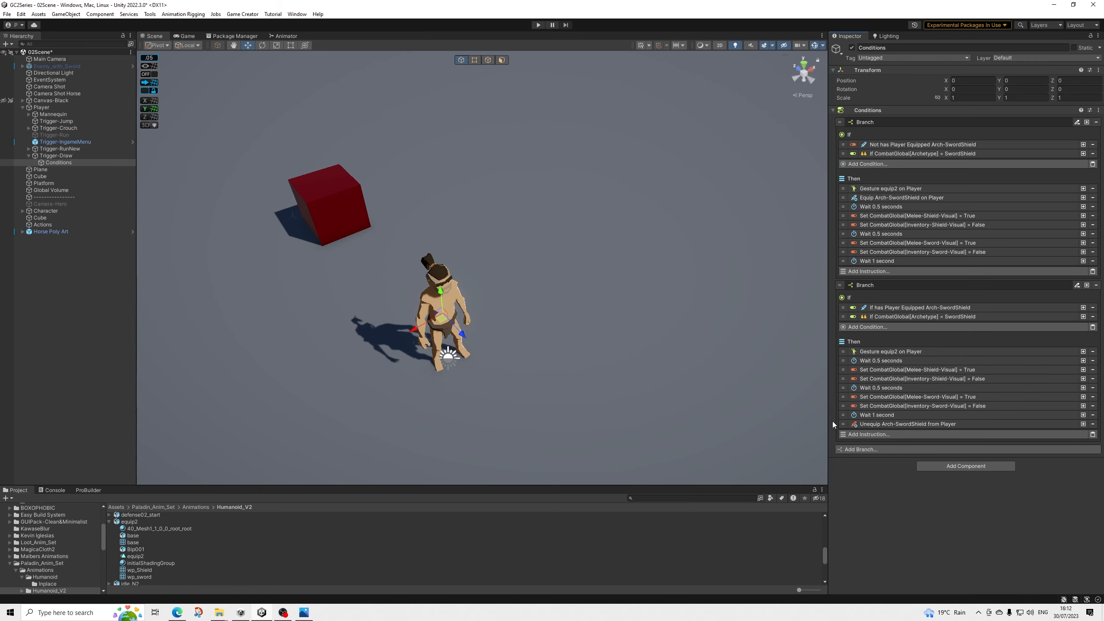
pyautogui.moveTo(844, 414)
pyautogui.mouseDown()
pyautogui.moveTo(840, 357)
pyautogui.moveTo(869, 363)
pyautogui.moveTo(843, 421)
pyautogui.mouseUp()
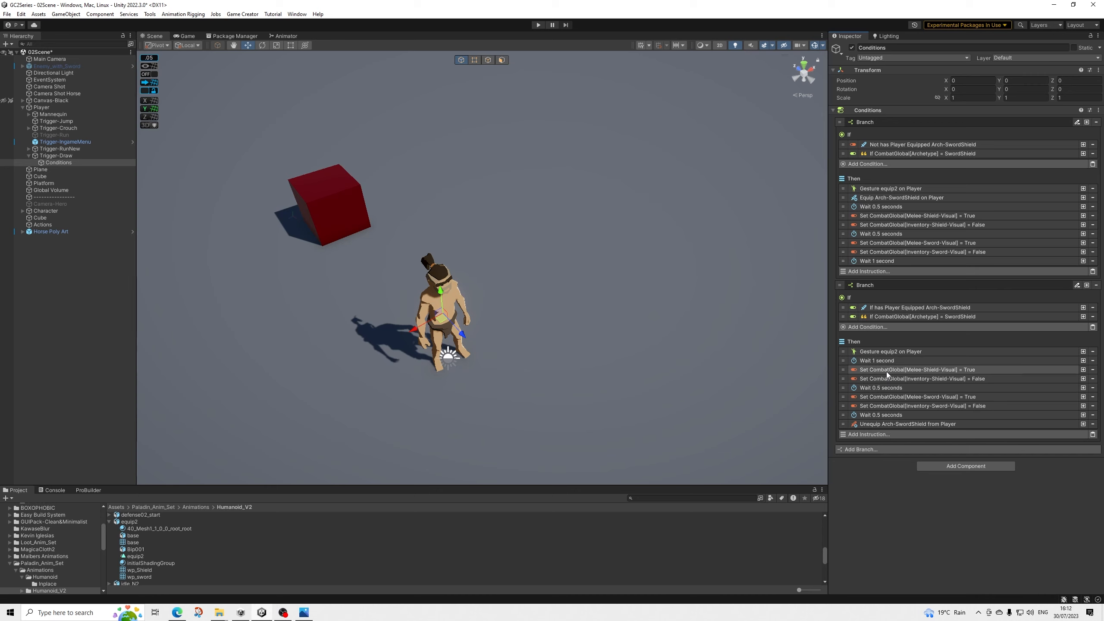
pyautogui.moveTo(844, 397)
pyautogui.mouseDown()
pyautogui.moveTo(842, 370)
pyautogui.moveTo(844, 415)
pyautogui.mouseUp()
# Step: In the second branch, set Melee-Sword-Visual to False and Inventory-Sword-Visual to True
pyautogui.click(945, 371)
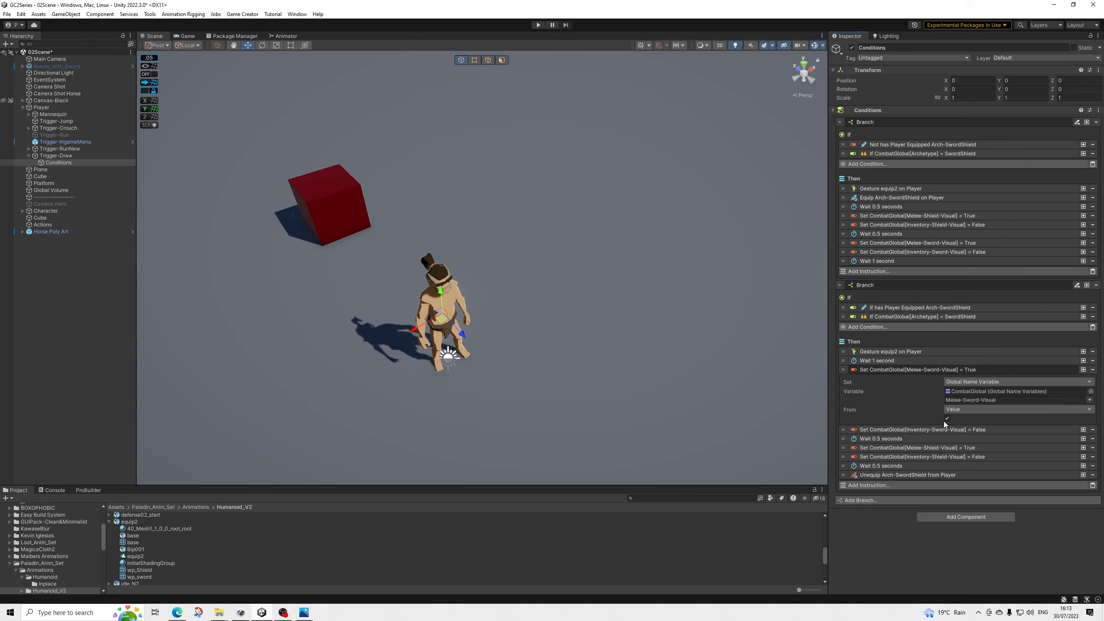
pyautogui.click(947, 418)
pyautogui.click(953, 369)
pyautogui.click(955, 379)
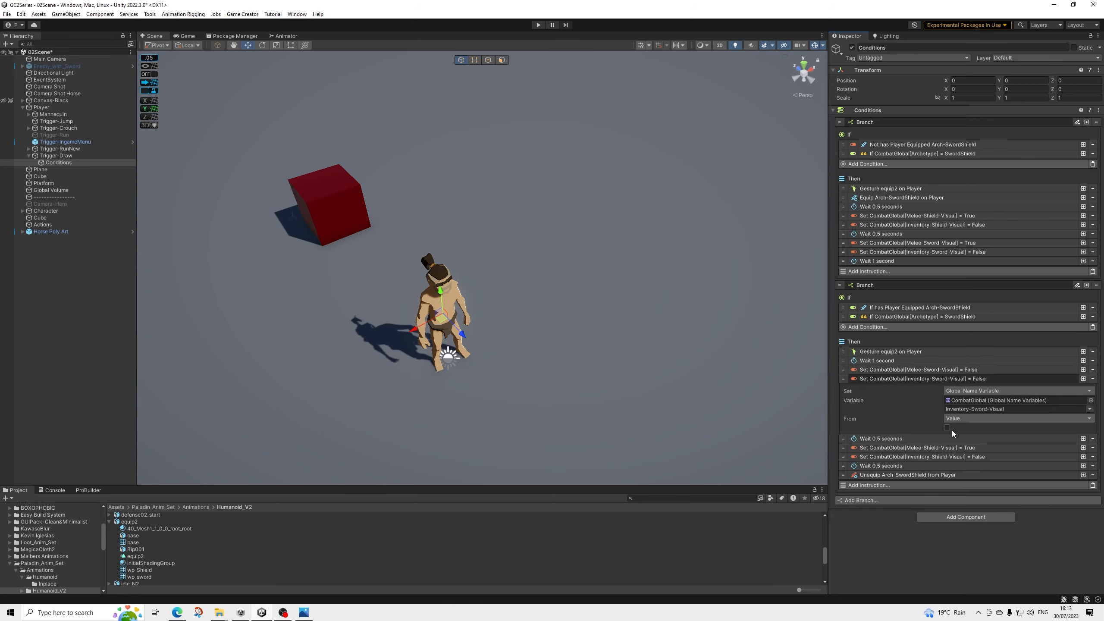
pyautogui.click(948, 426)
pyautogui.click(942, 379)
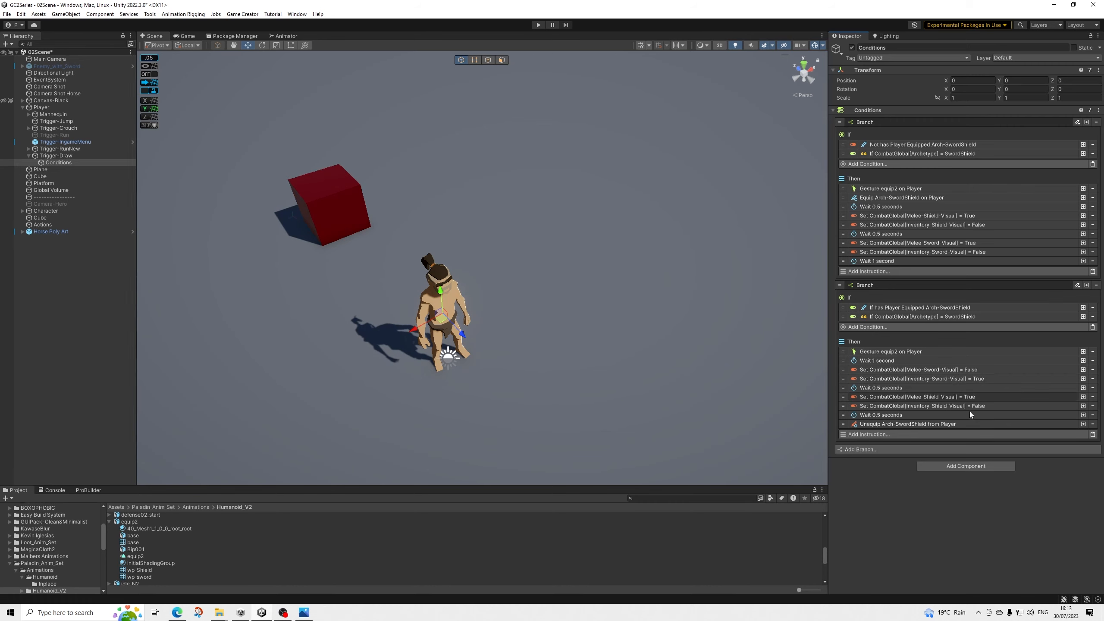
# Step: In the second branch, set Melee-Shield-Visual to False and Inventory-Shield-Visual to True
pyautogui.click(954, 397)
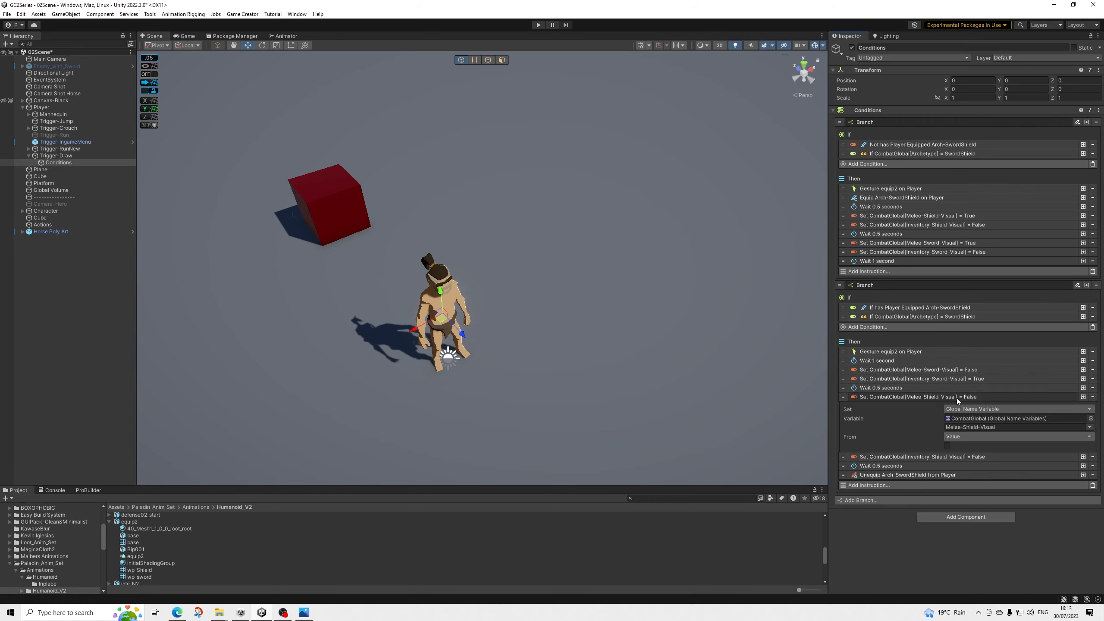
pyautogui.click(956, 397)
pyautogui.click(955, 407)
pyautogui.click(949, 452)
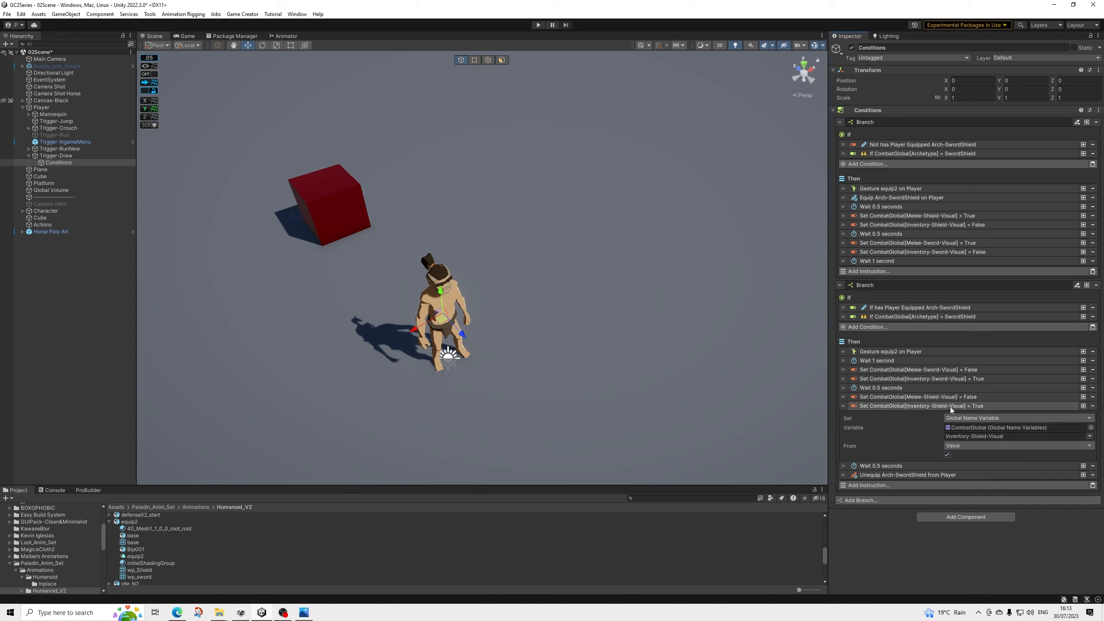
pyautogui.click(950, 408)
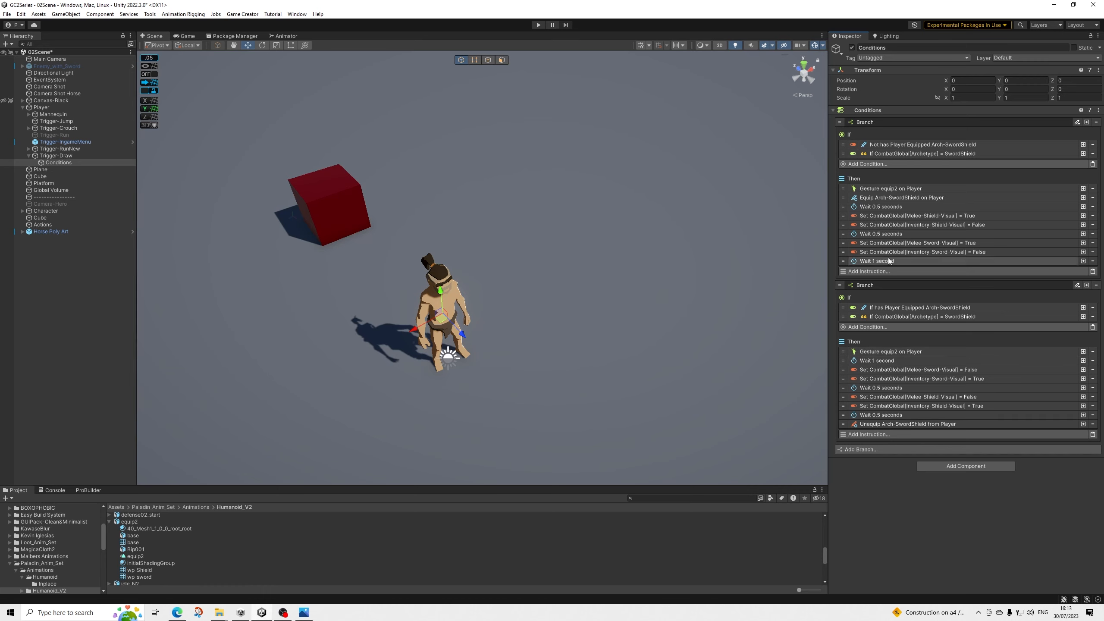
# Step: Create a new Game Creator trigger under the Player object and name it Trigger-Combat
pyautogui.click(62, 157)
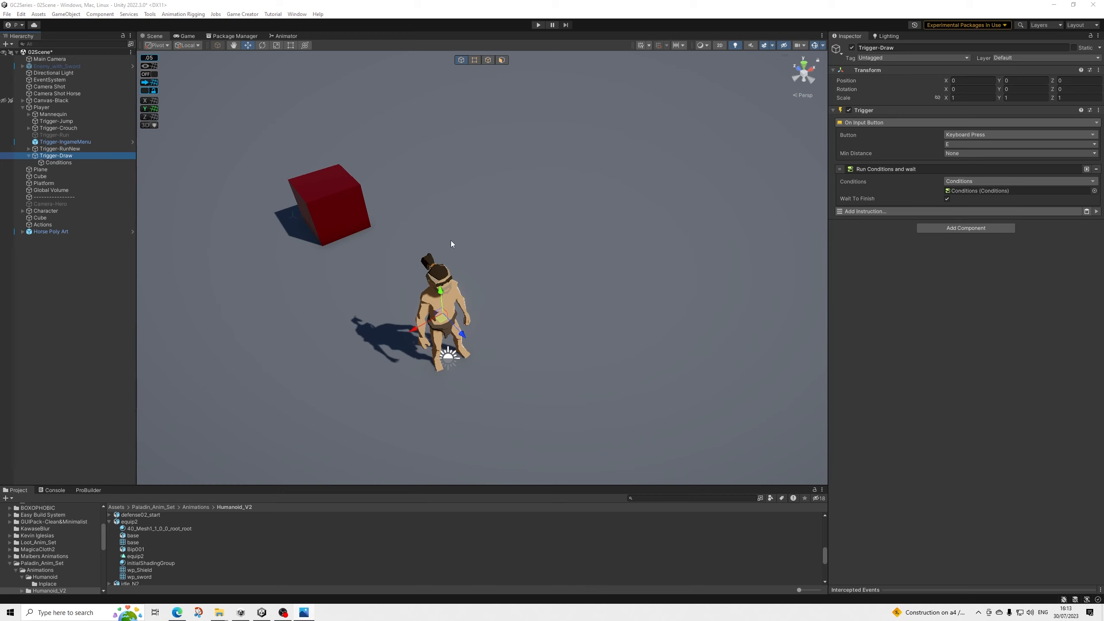
pyautogui.click(28, 155)
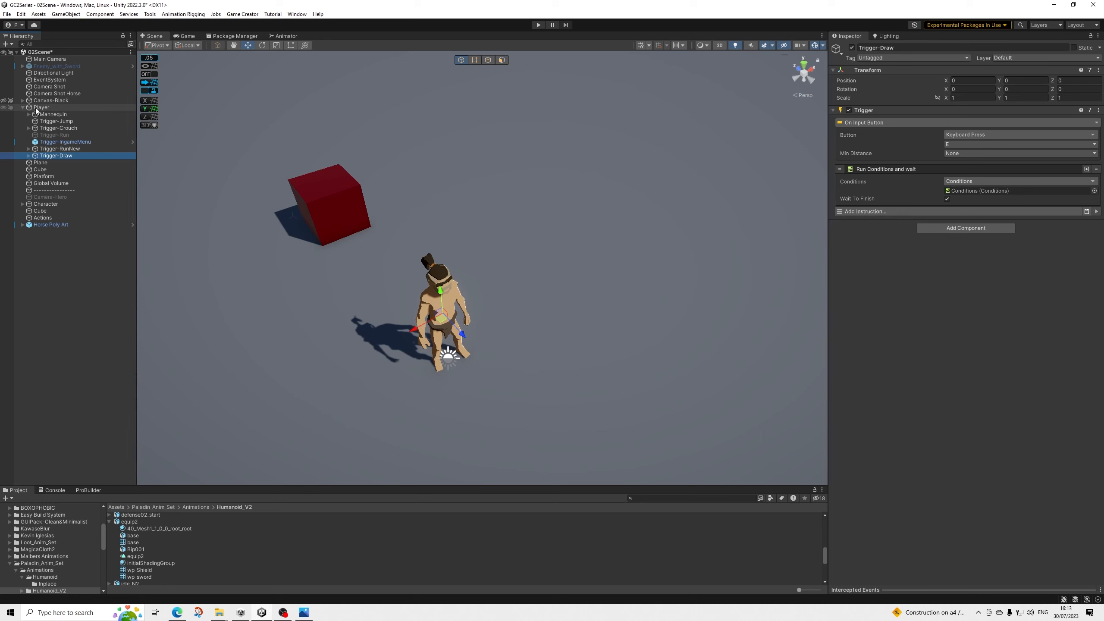
pyautogui.rightClick(31, 109)
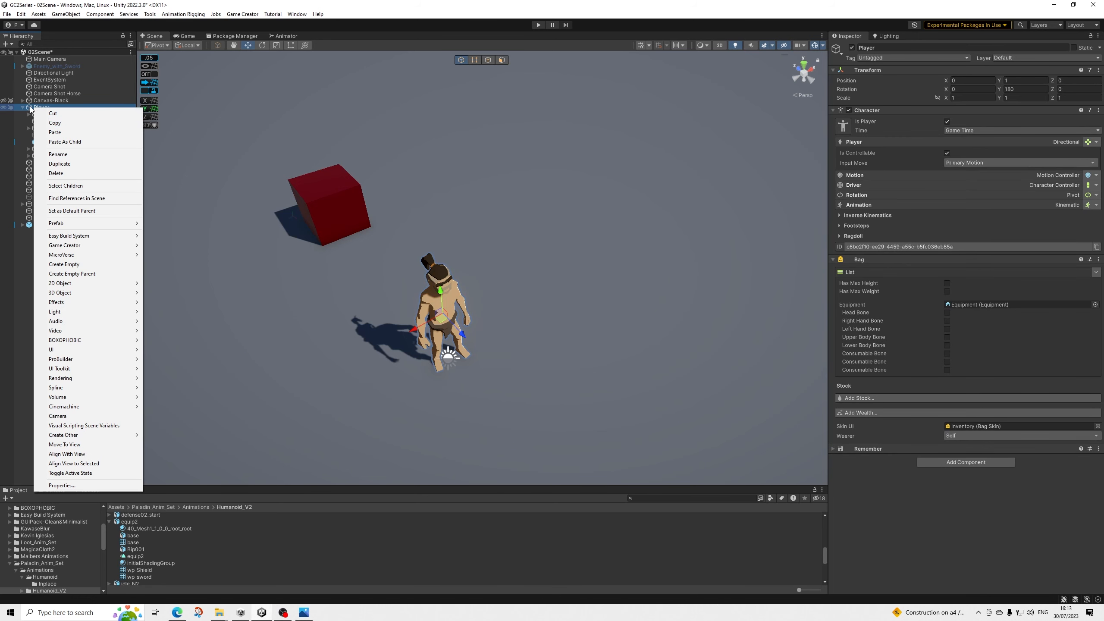
pyautogui.moveTo(128, 246)
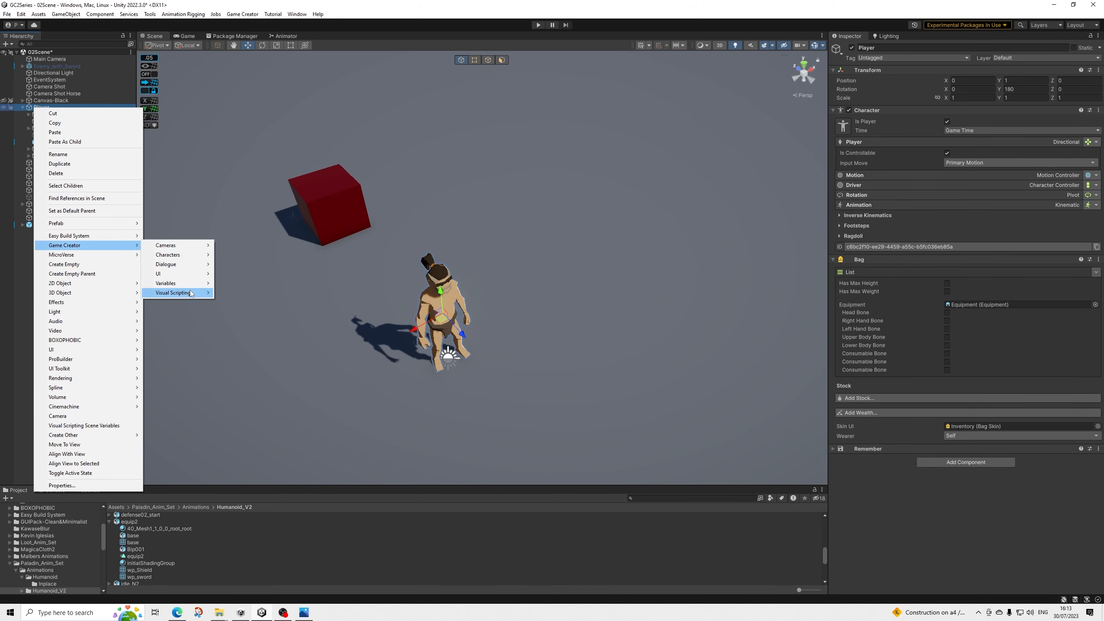
pyautogui.moveTo(191, 294)
pyautogui.click(233, 324)
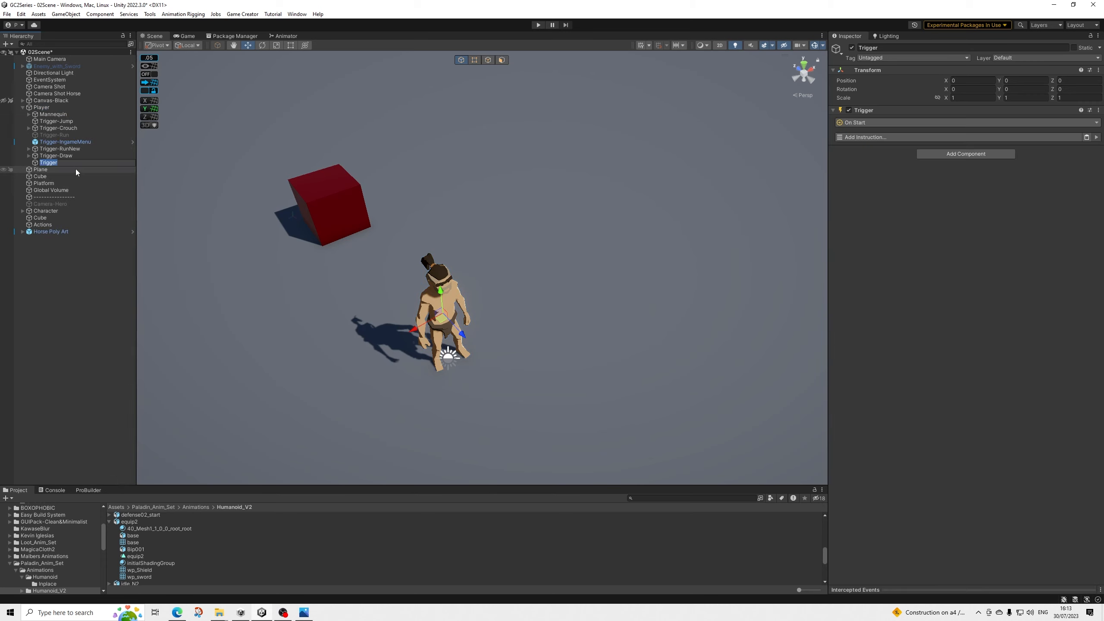
pyautogui.press('Right')
pyautogui.write('-Combat')
pyautogui.press('Return')
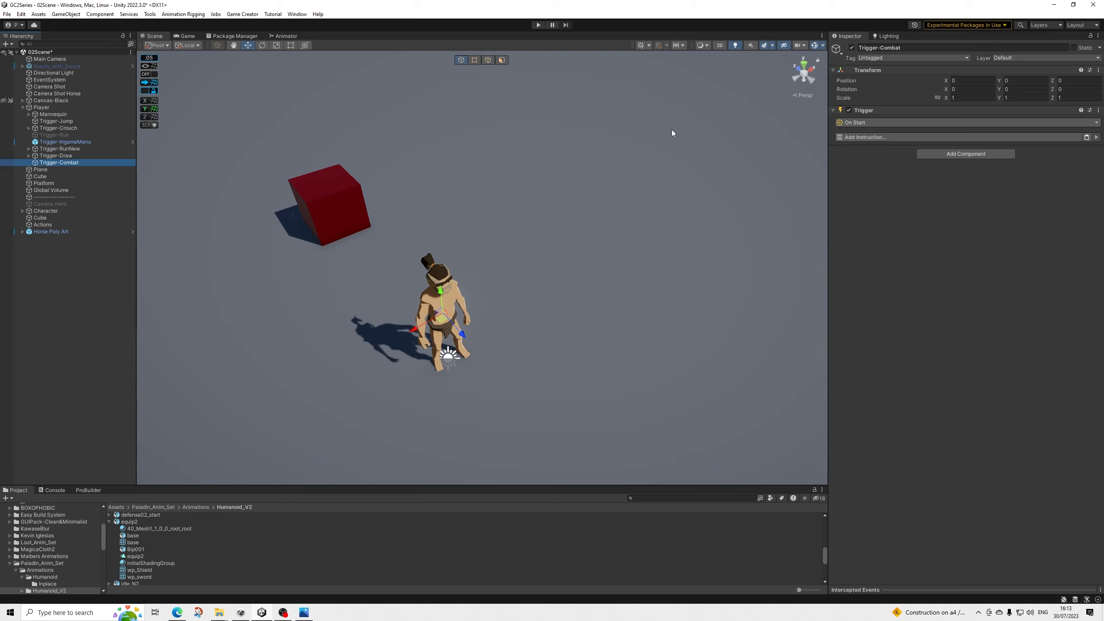
# Step: Add a Run Actions instruction to the On Start trigger on Trigger-Combat
pyautogui.click(864, 71)
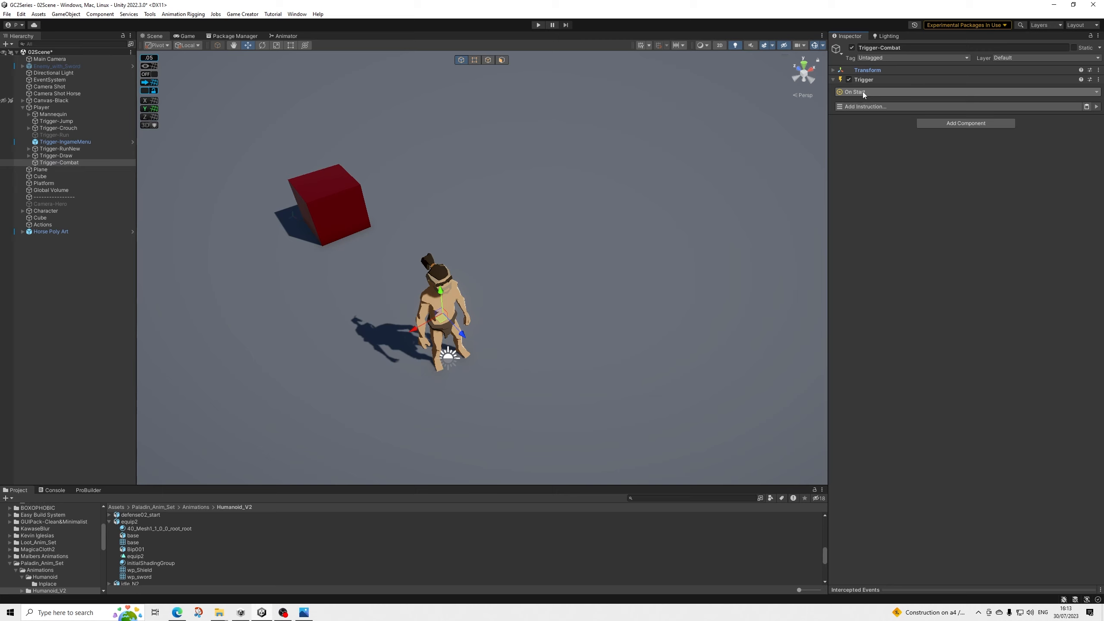
pyautogui.click(852, 108)
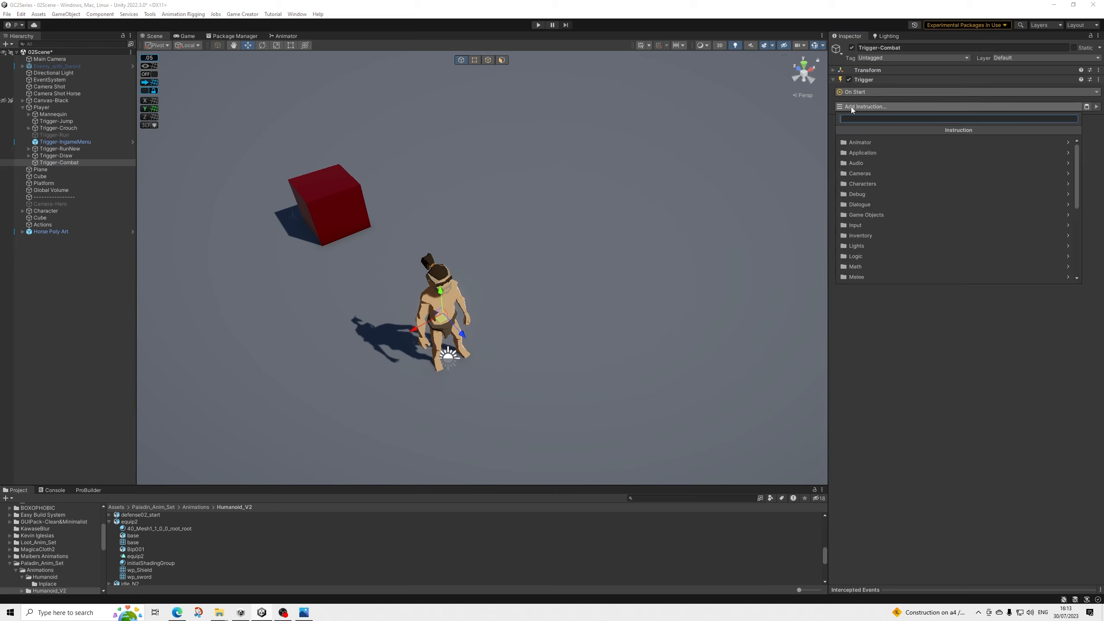
pyautogui.write('run')
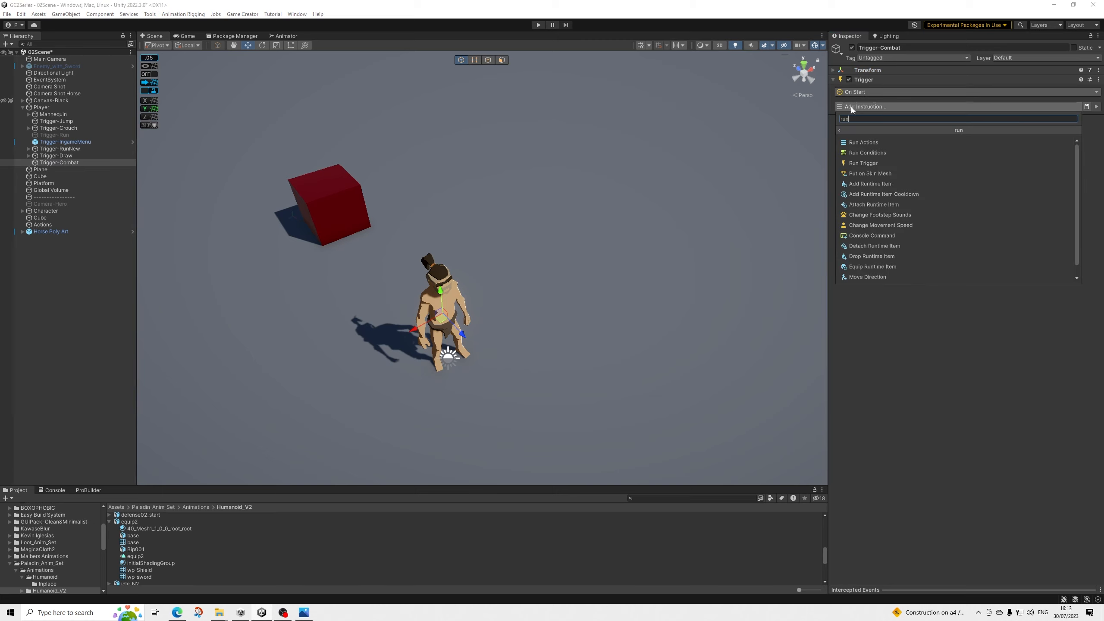
pyautogui.press('Down')
pyautogui.press('Return')
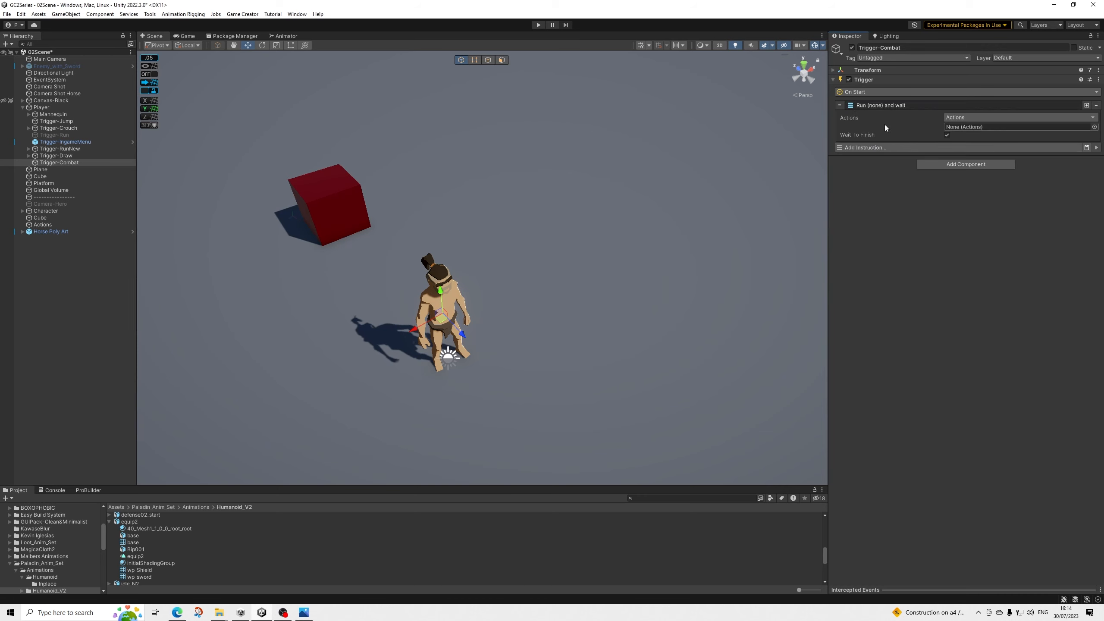
pyautogui.click(870, 107)
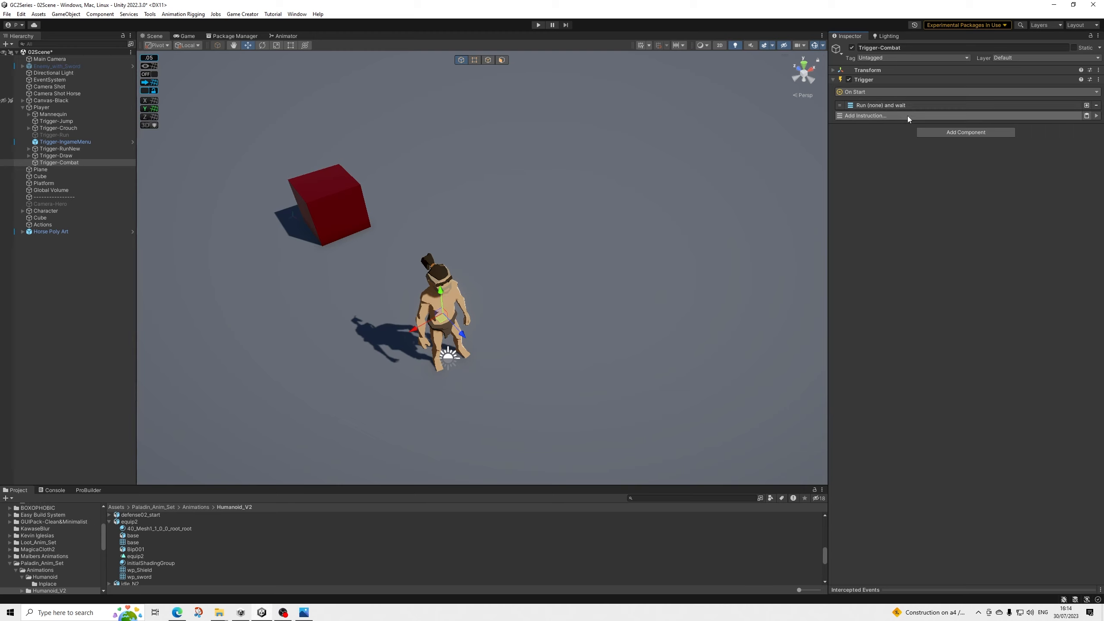
# Step: Add a second Trigger component to Trigger-Combat and set its event to On Input Button
pyautogui.click(962, 133)
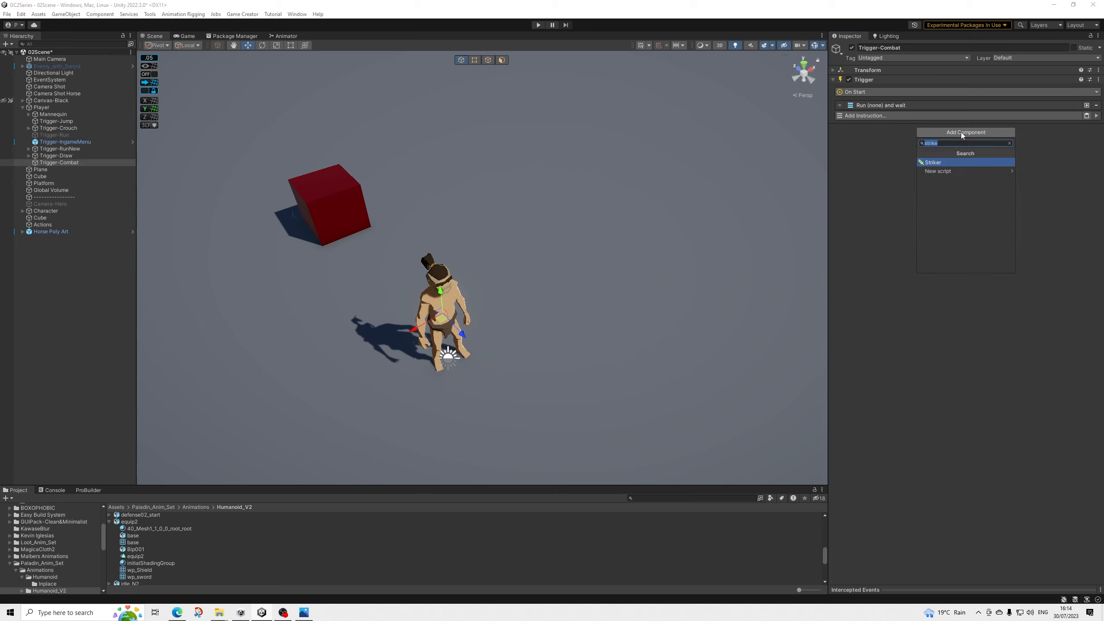
pyautogui.write('trigger')
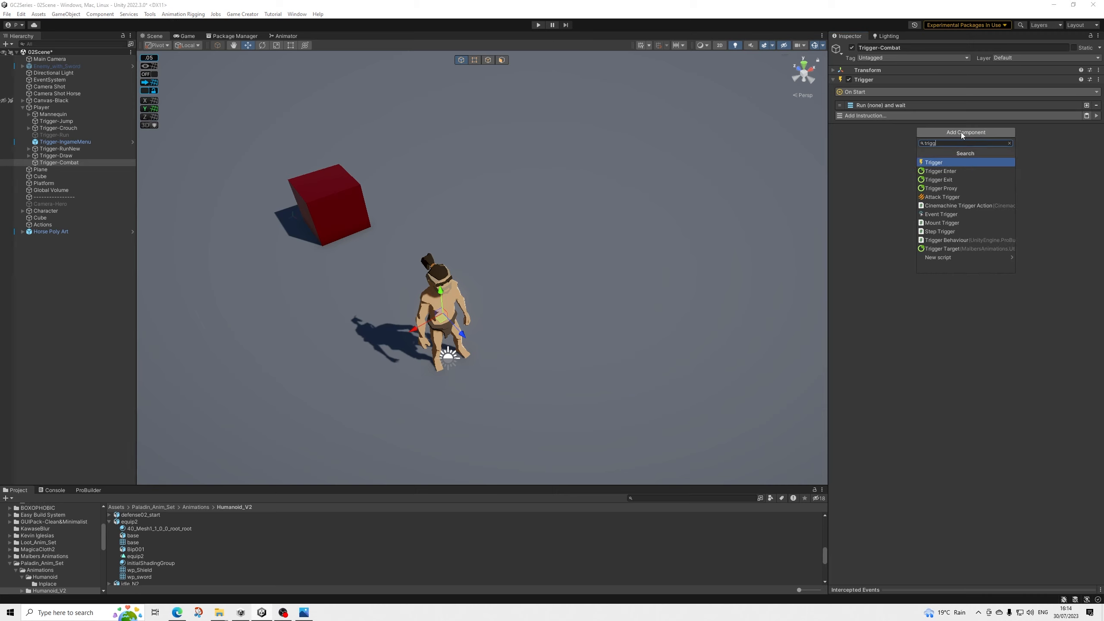
pyautogui.press('Return')
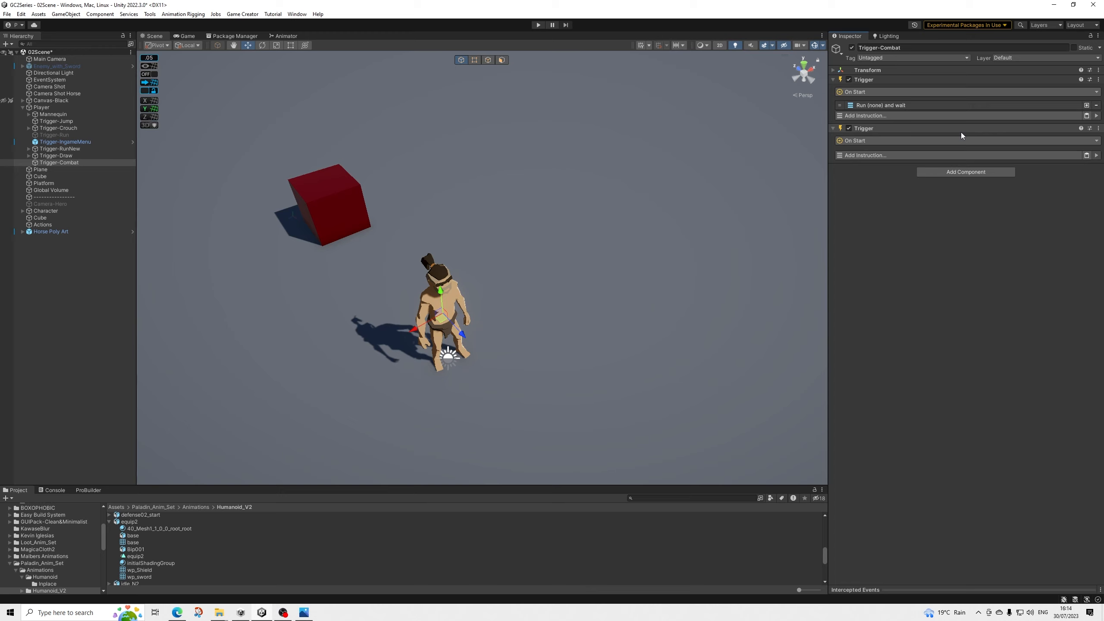
pyautogui.click(883, 82)
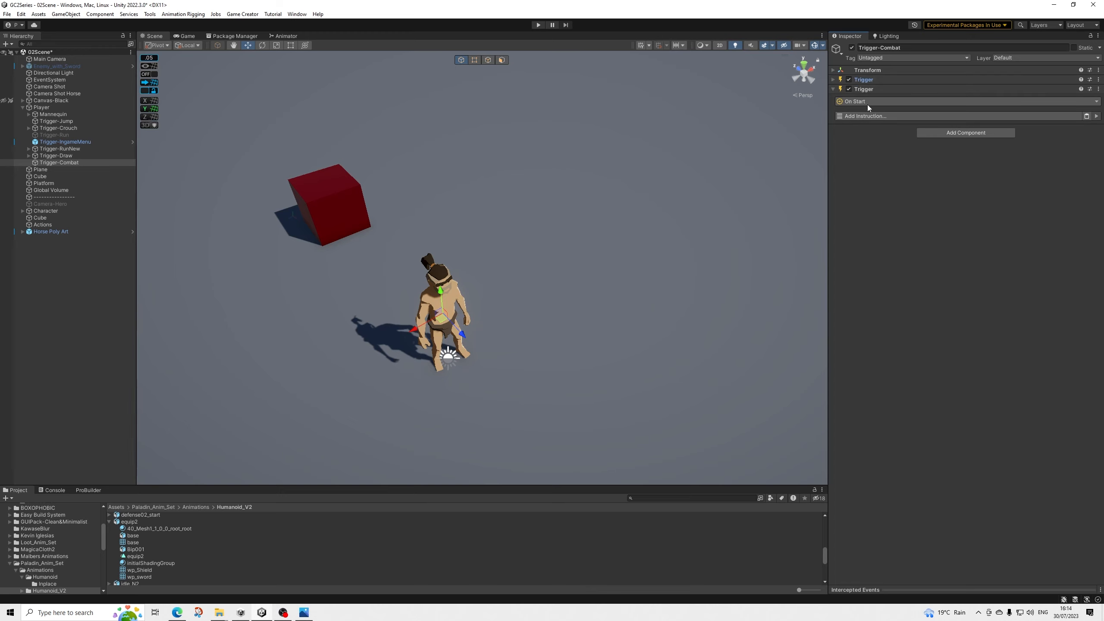
pyautogui.click(872, 101)
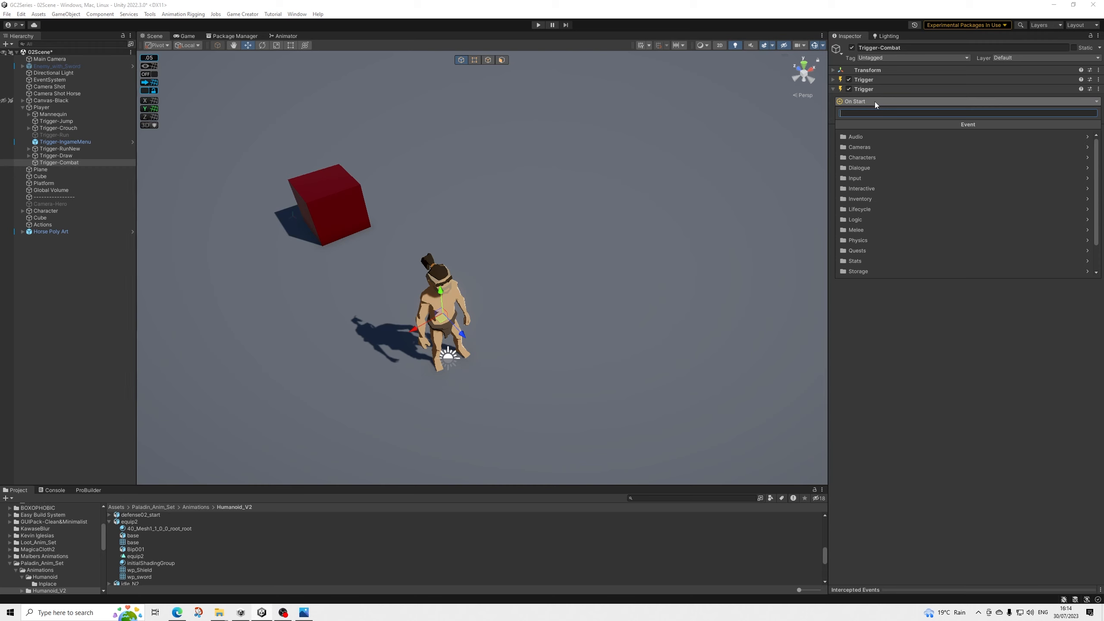
pyautogui.write('input')
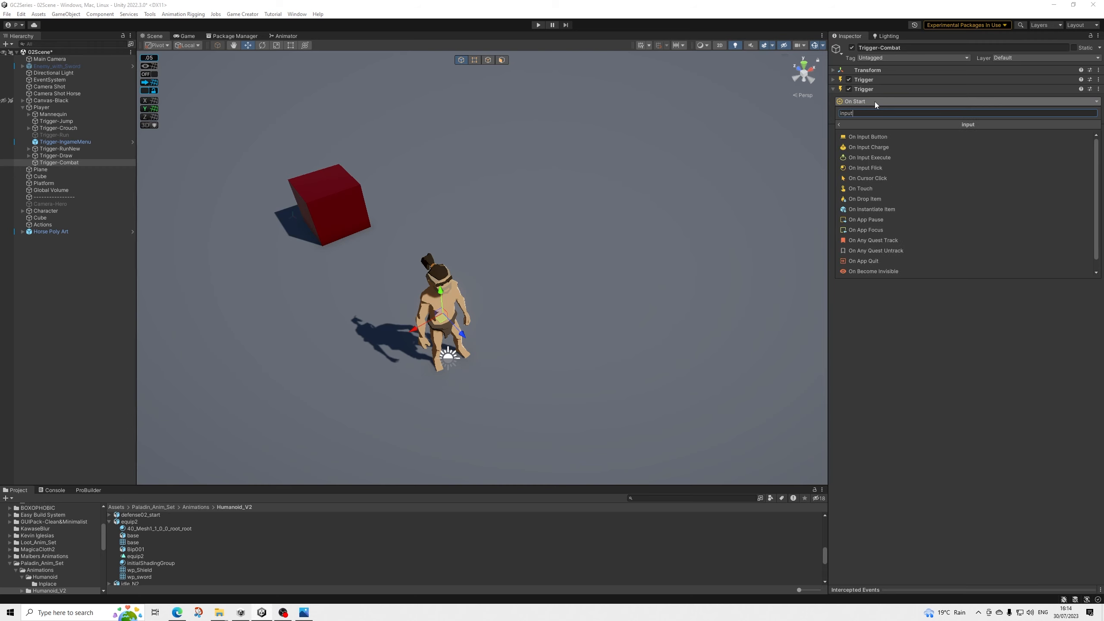
pyautogui.press('Return')
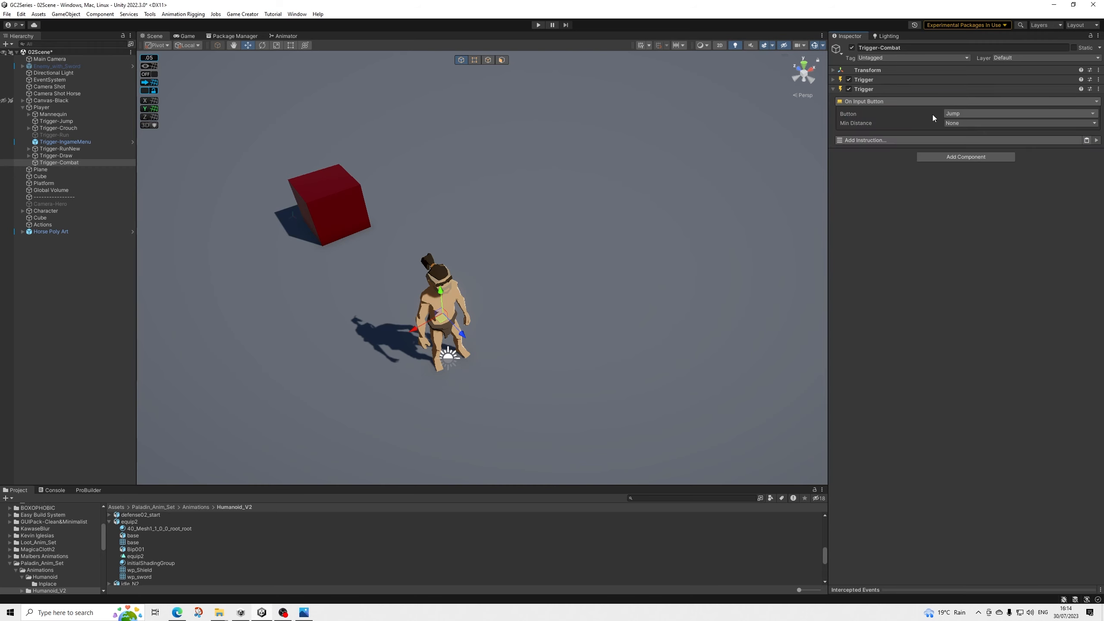
# Step: Set the second trigger's input button to Mouse Press with the Left mouse button
pyautogui.click(952, 112)
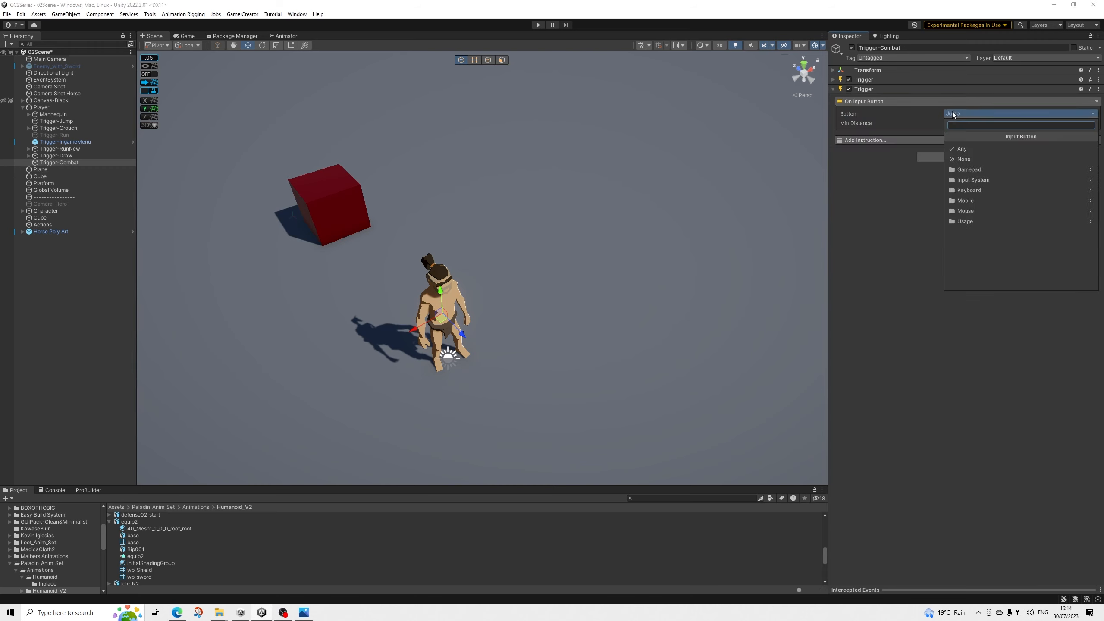
pyautogui.click(969, 190)
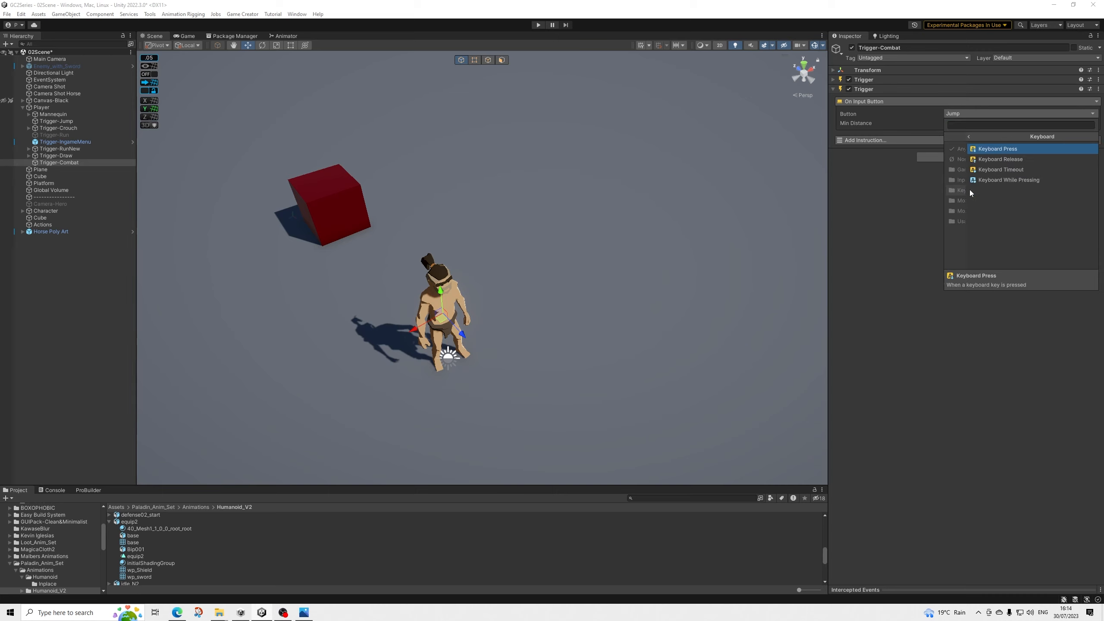
pyautogui.click(948, 136)
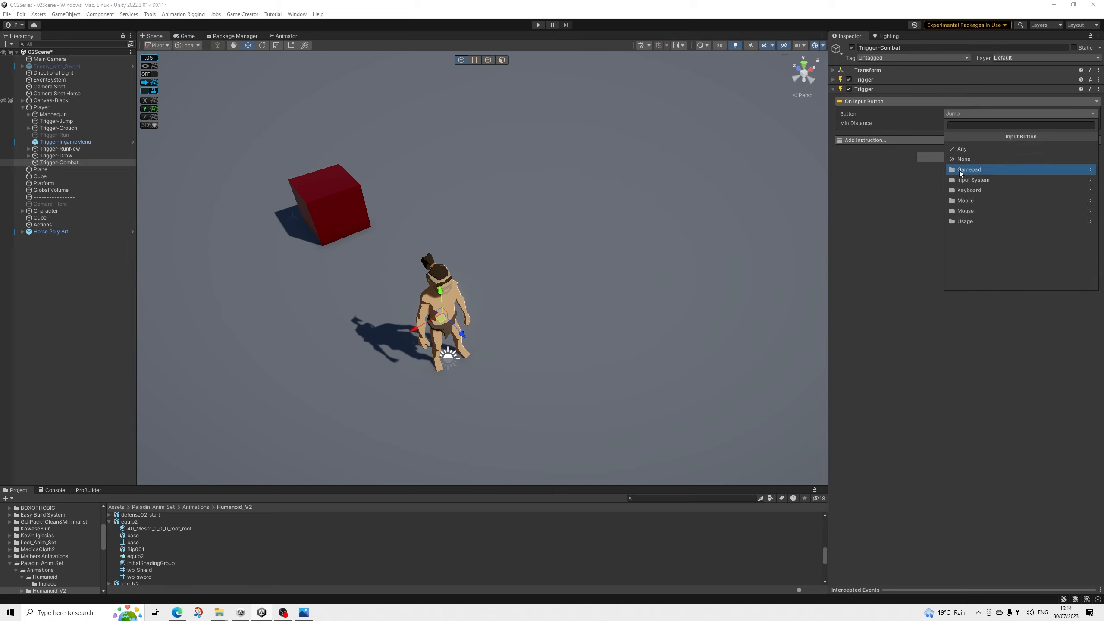
pyautogui.click(969, 213)
pyautogui.click(986, 171)
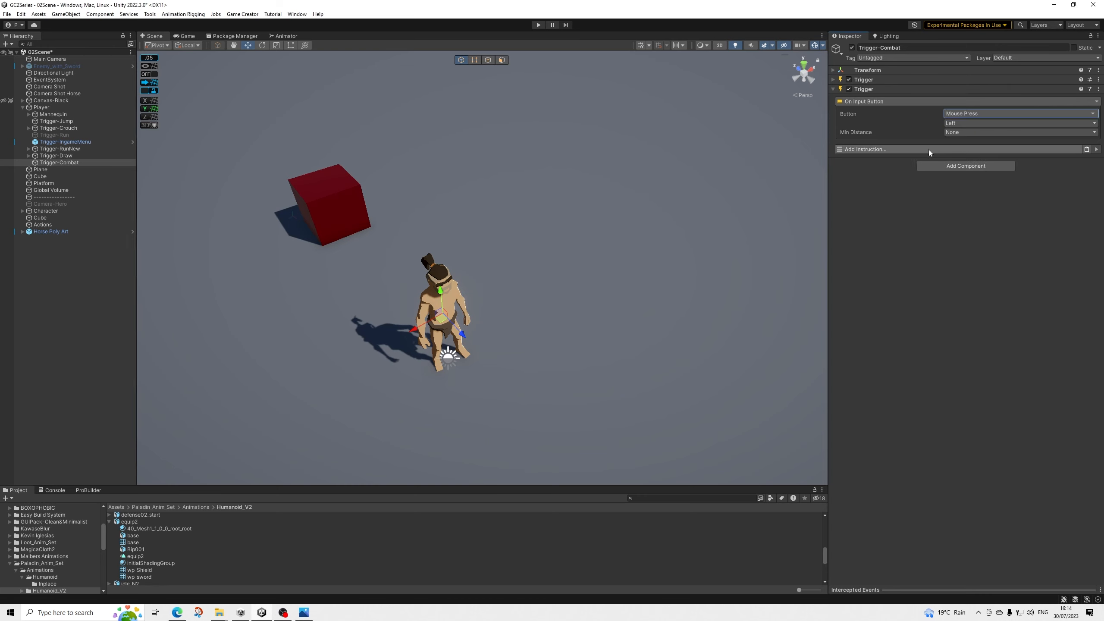
# Step: Add an Input Execute instruction with key A on Player to the left-mouse trigger, then collapse that trigger
pyautogui.click(889, 149)
pyautogui.write('input')
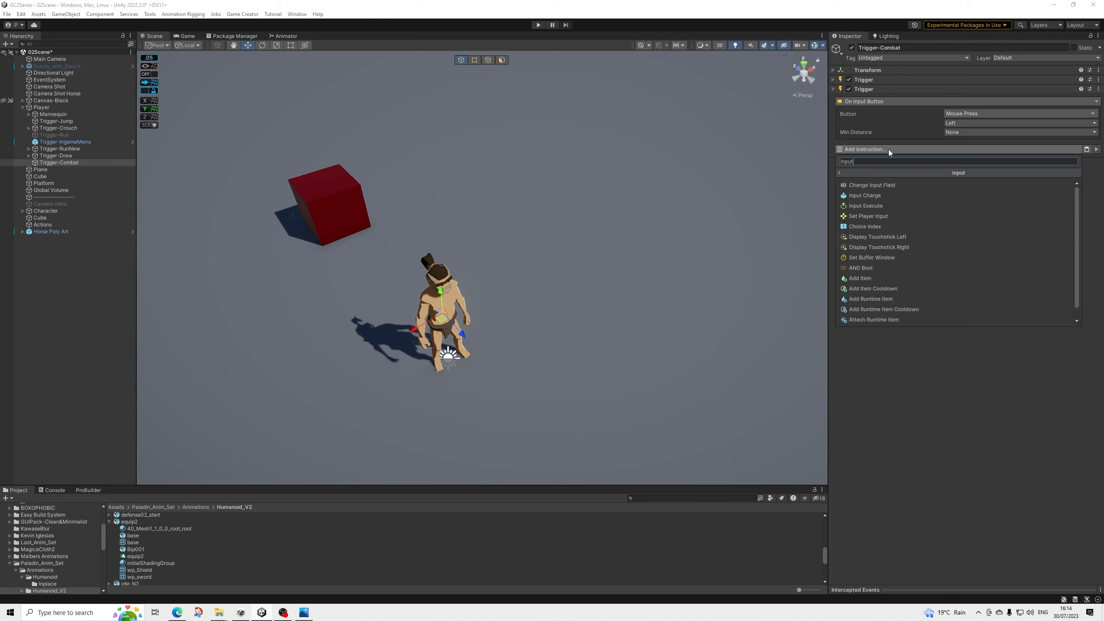
pyautogui.press('Down')
pyautogui.press('Down')
pyautogui.press('Down')
pyautogui.press('Return')
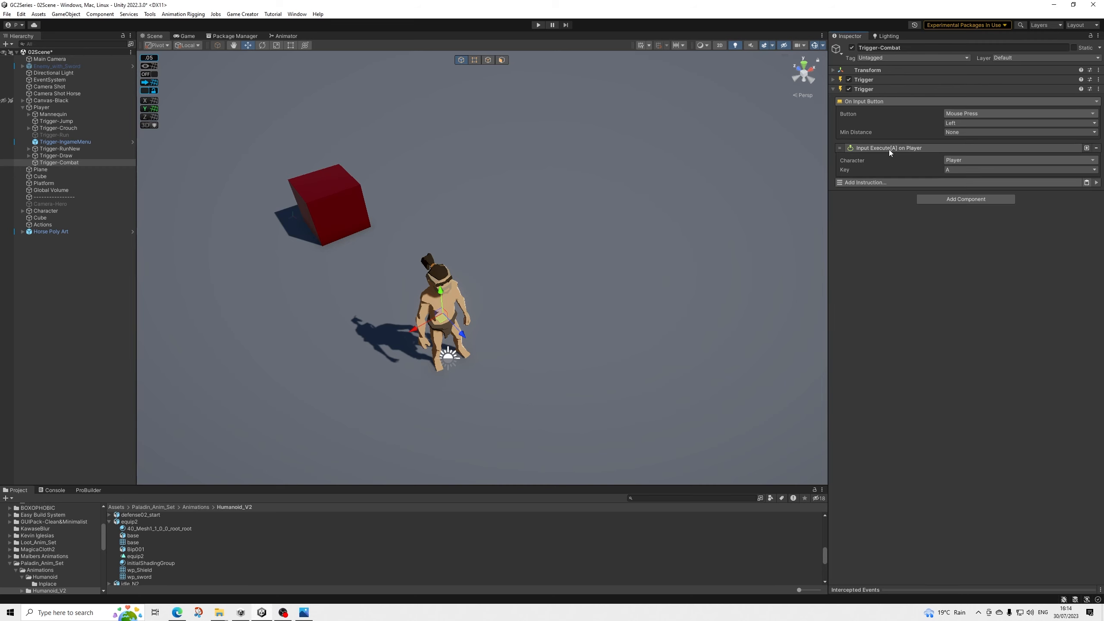
pyautogui.click(888, 149)
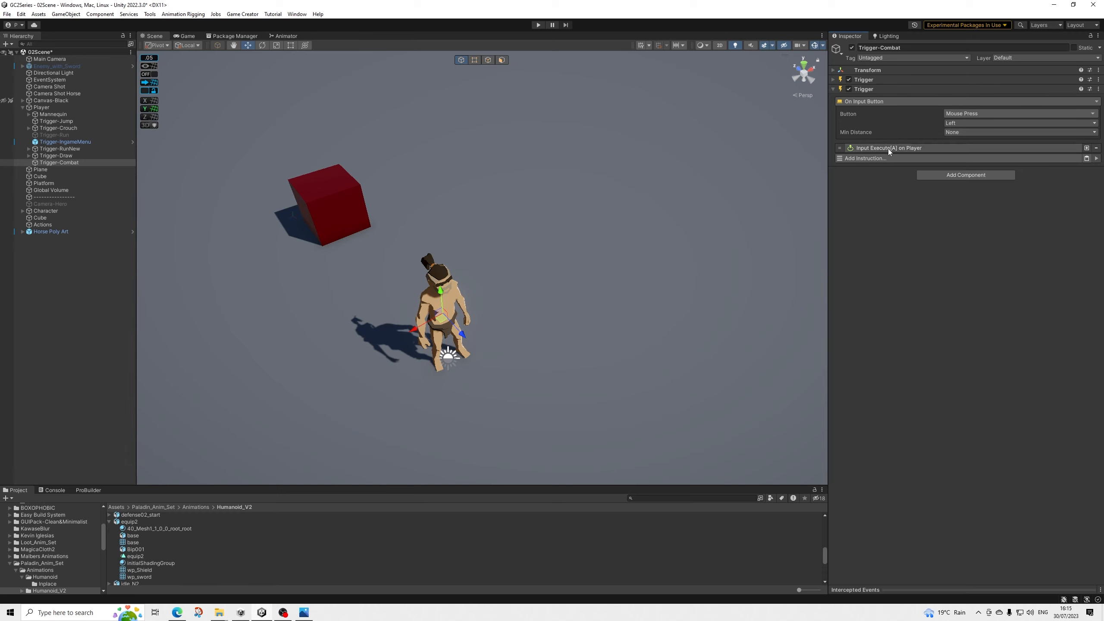
pyautogui.click(889, 149)
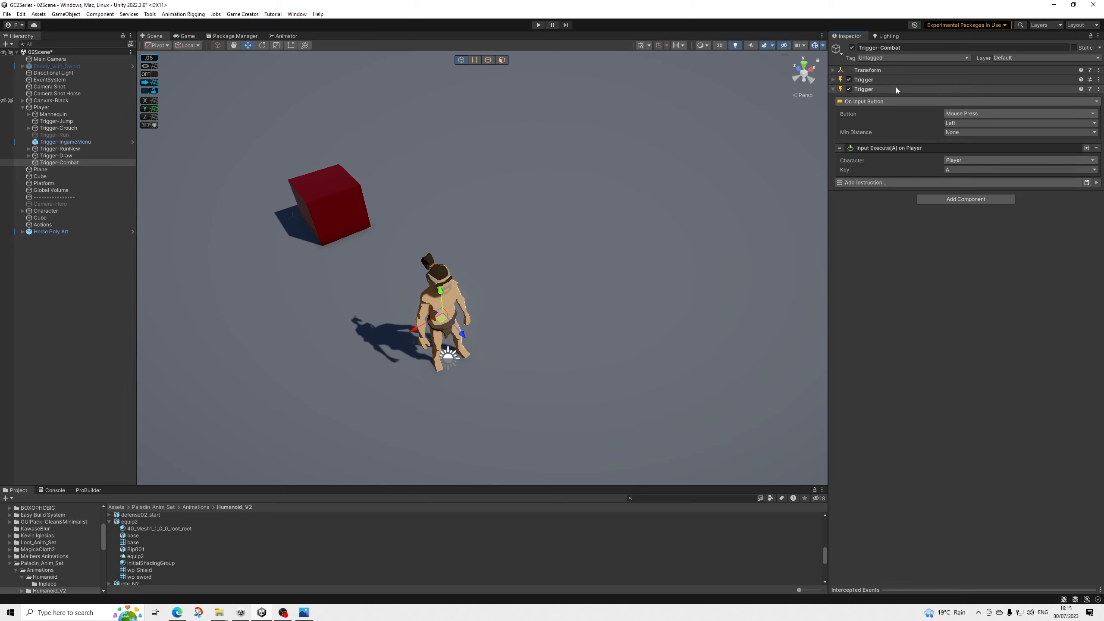
pyautogui.click(876, 89)
# Step: Add a third Trigger component to Trigger-Combat and set its event to On Input Button
pyautogui.click(952, 104)
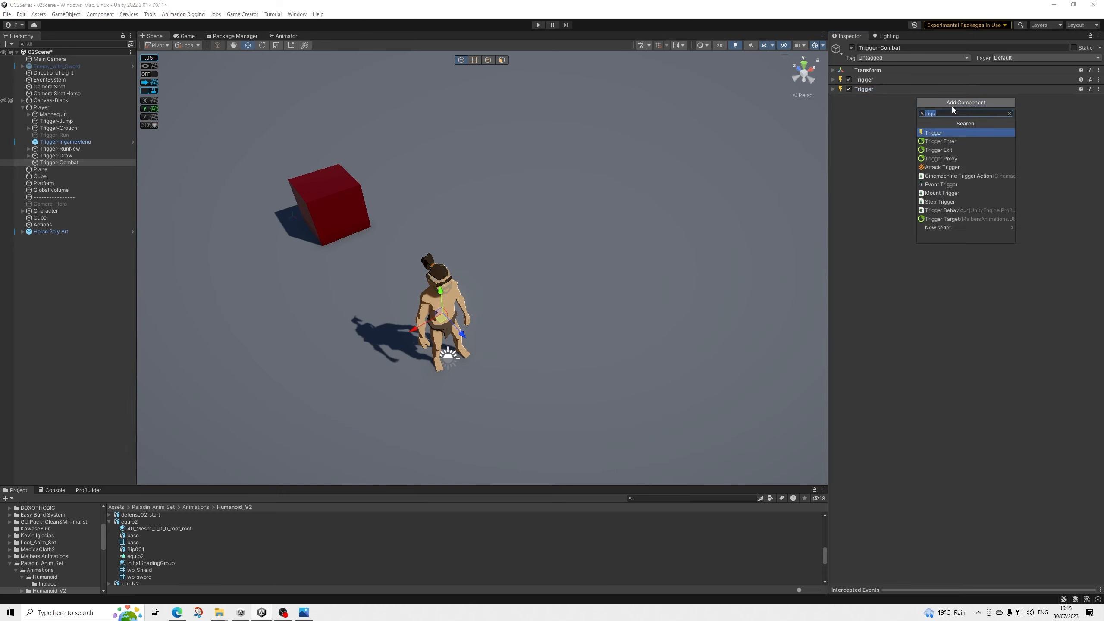
pyautogui.click(943, 134)
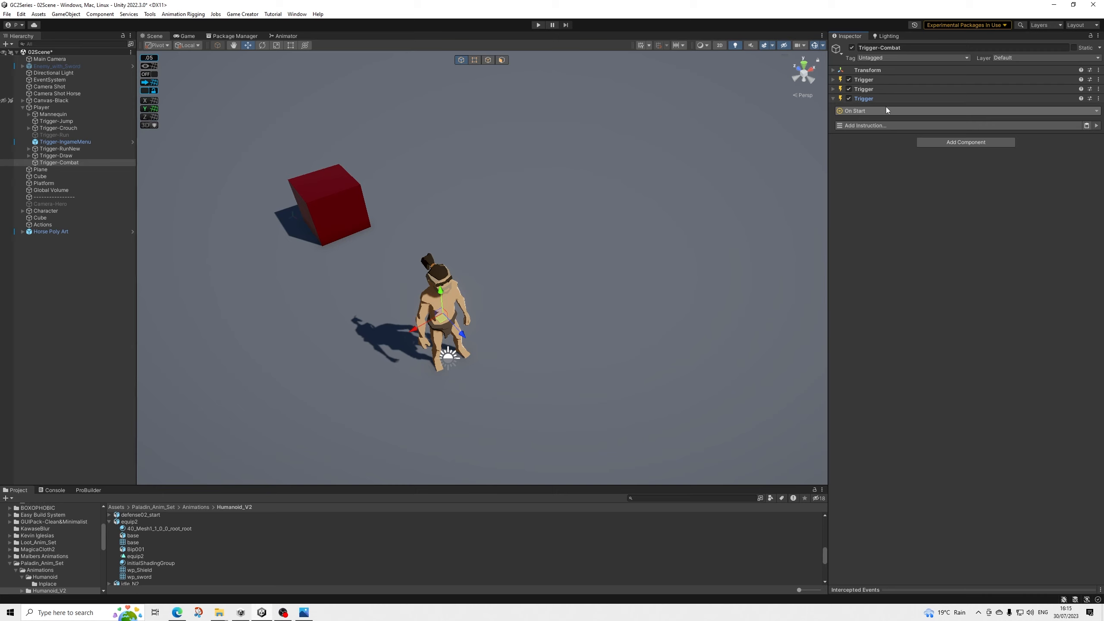
pyautogui.click(887, 109)
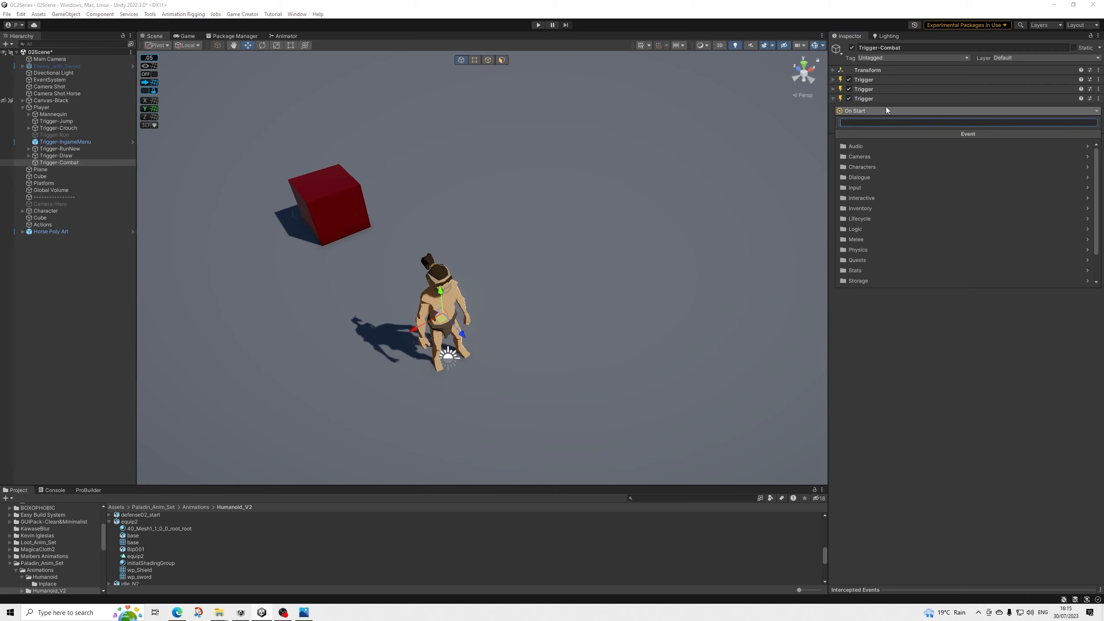
pyautogui.write('input')
pyautogui.press('Down')
pyautogui.press('Return')
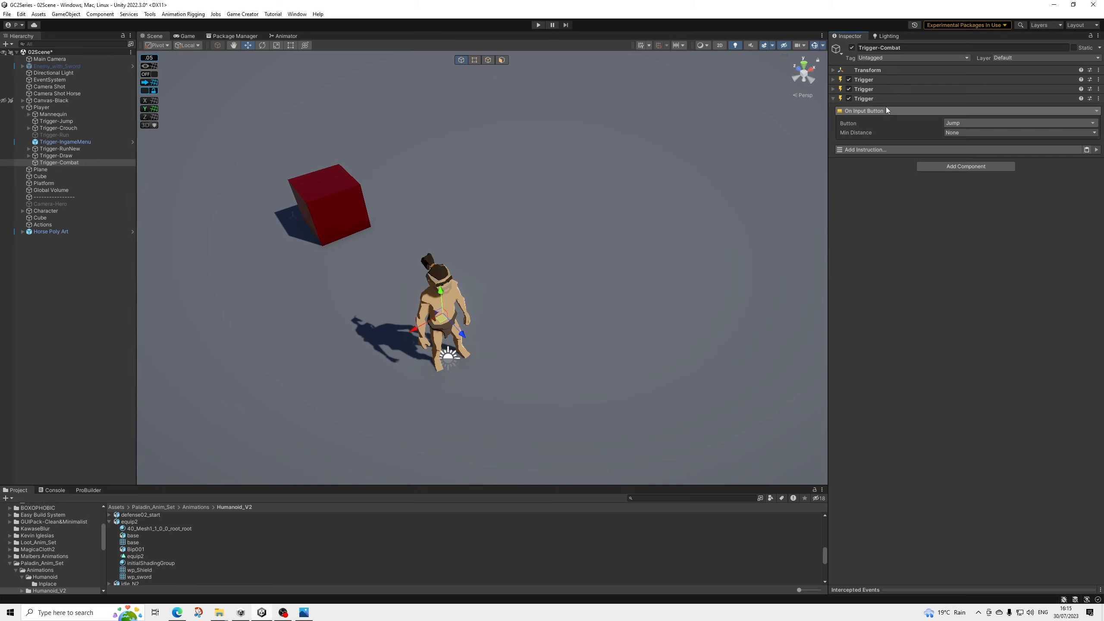
# Step: Set the third trigger's input button to Mouse Press with the Right mouse button
pyautogui.click(978, 123)
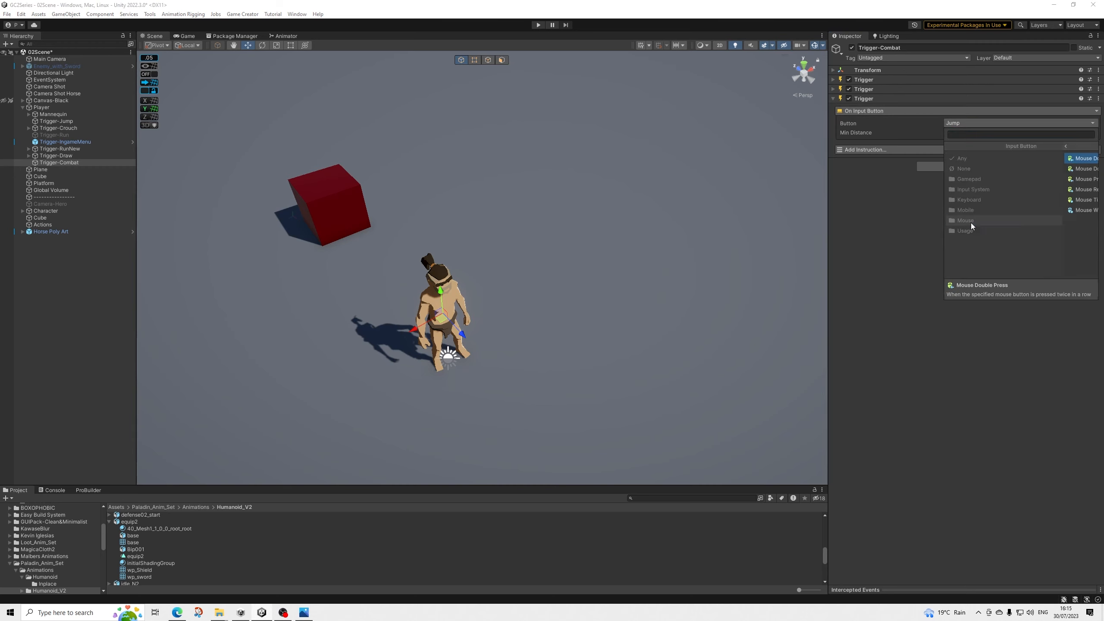
pyautogui.click(971, 222)
pyautogui.click(978, 179)
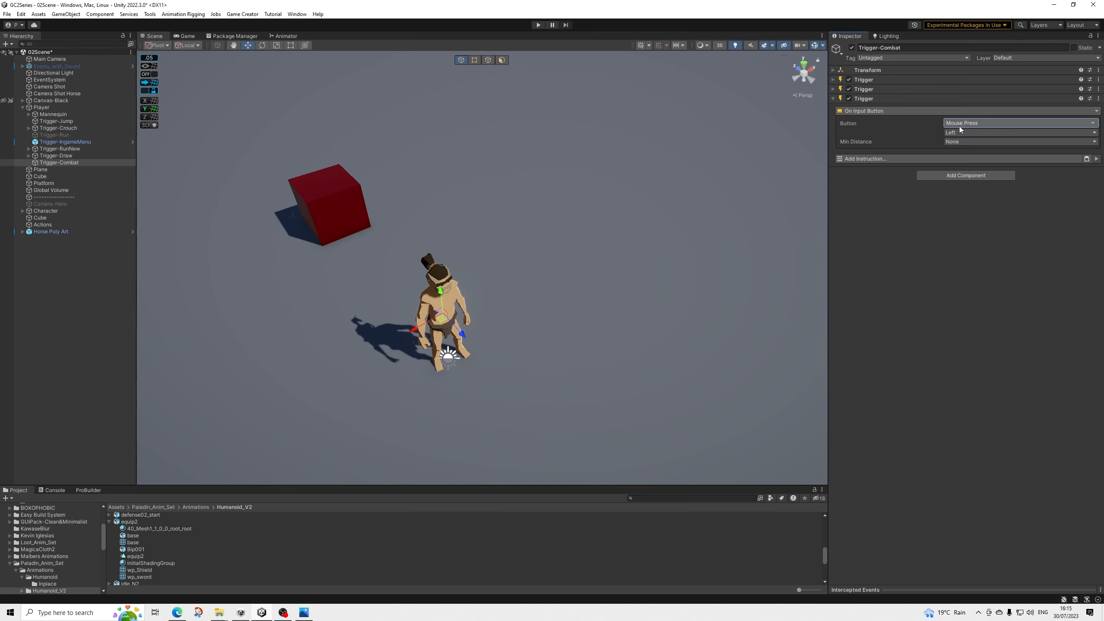
pyautogui.click(958, 130)
pyautogui.click(956, 151)
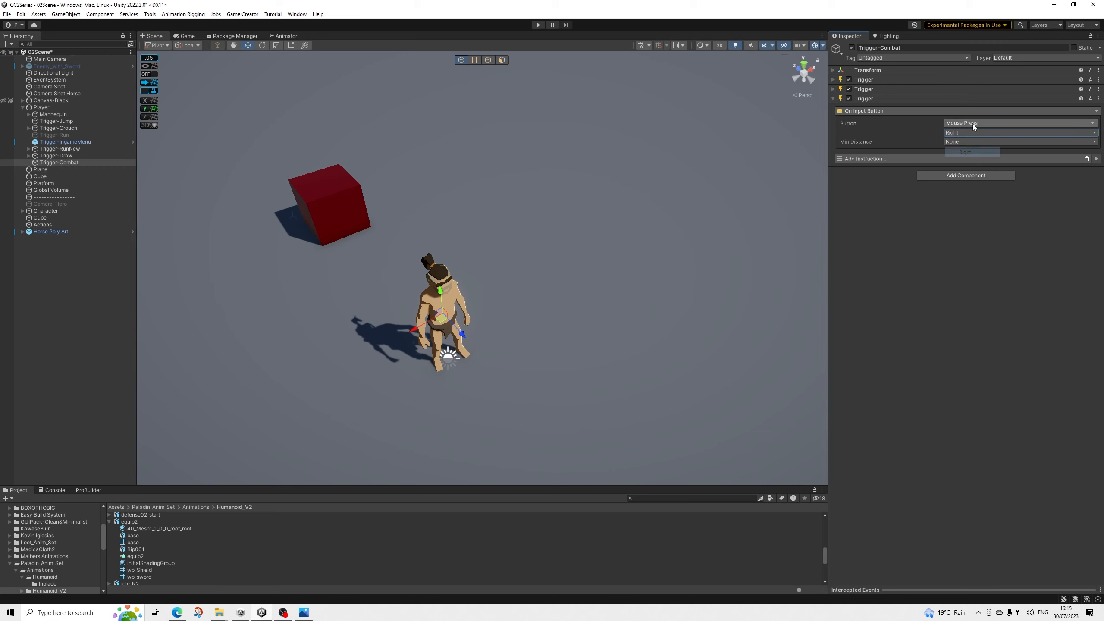
# Step: Add a Start Blocking instruction on Player to the right-mouse trigger, then collapse that trigger
pyautogui.click(905, 161)
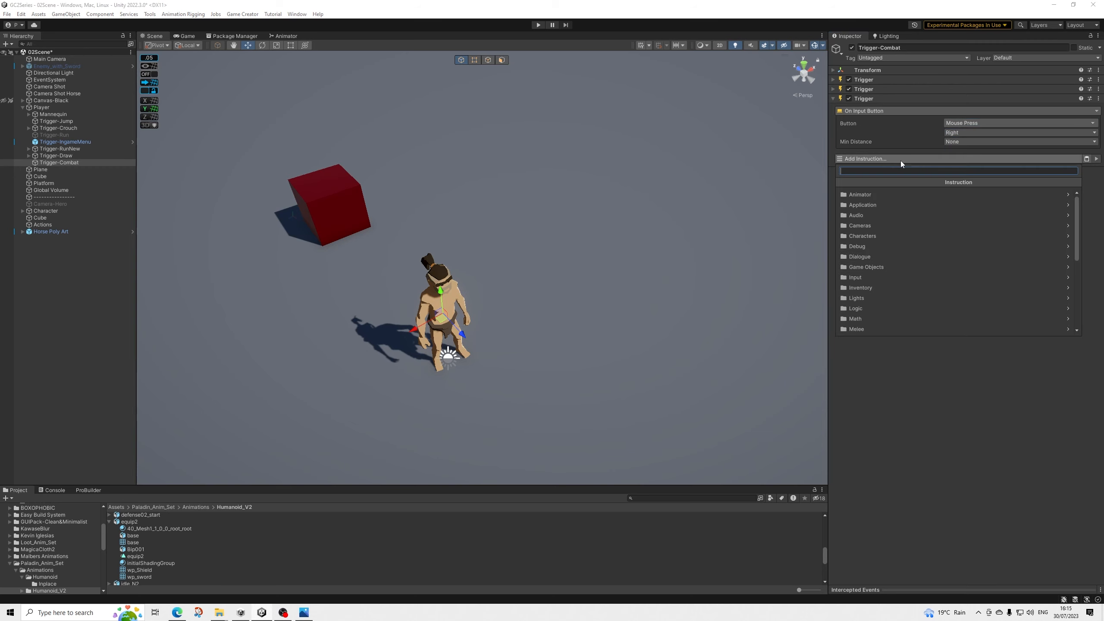
pyautogui.write('start')
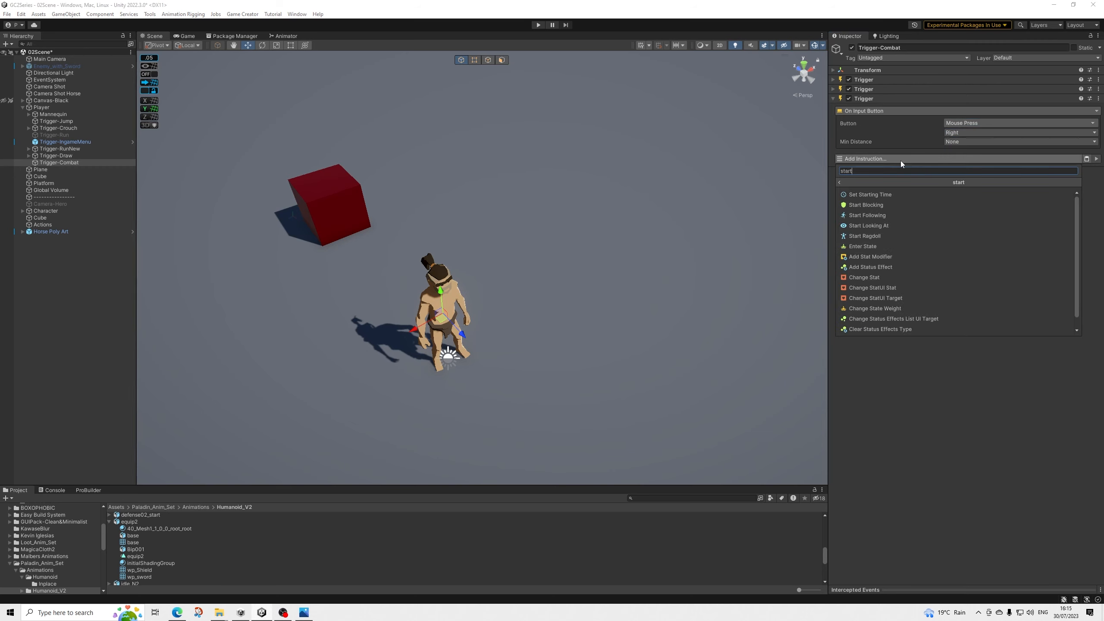
pyautogui.press('Down')
pyautogui.press('Down')
pyautogui.press('Return')
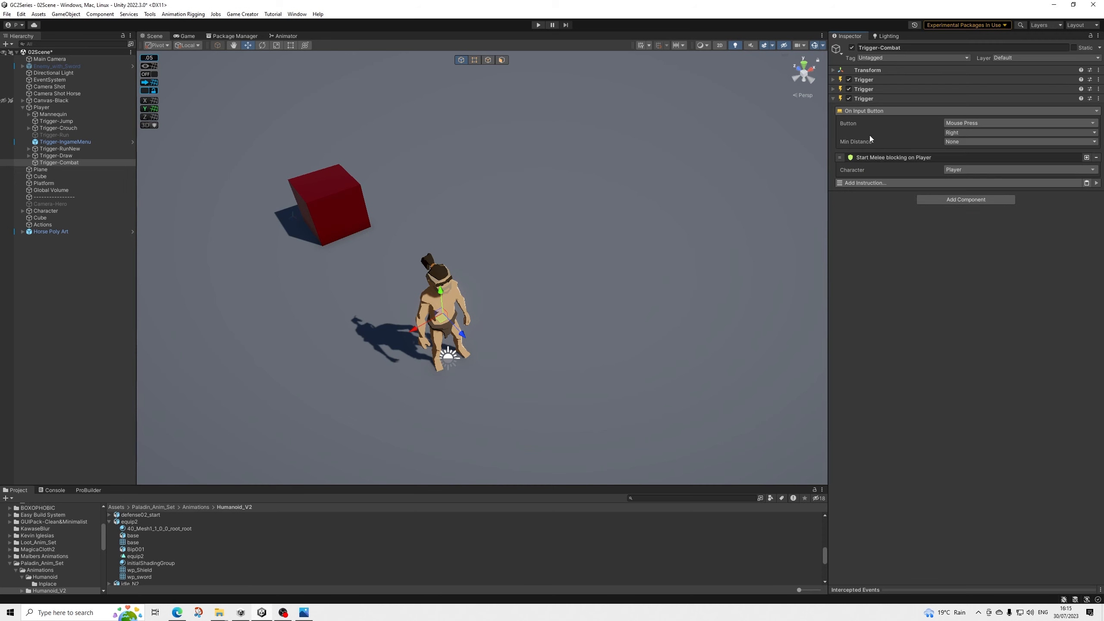
pyautogui.click(876, 98)
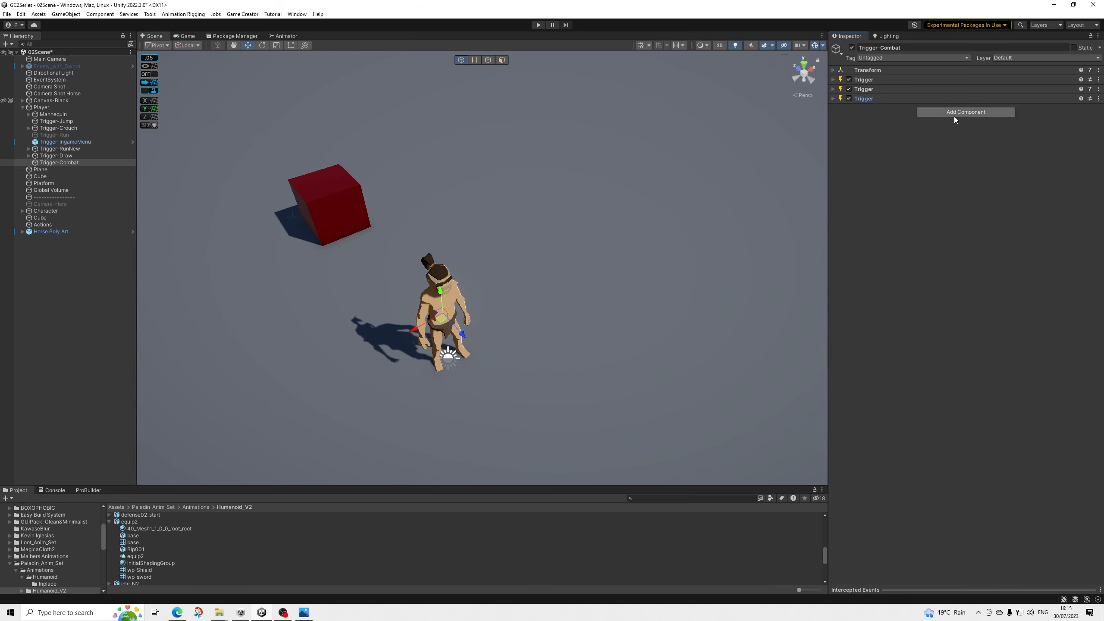
# Step: Add a fourth Trigger component to Trigger-Combat and set its event to On Input Button
pyautogui.click(956, 113)
pyautogui.click(938, 143)
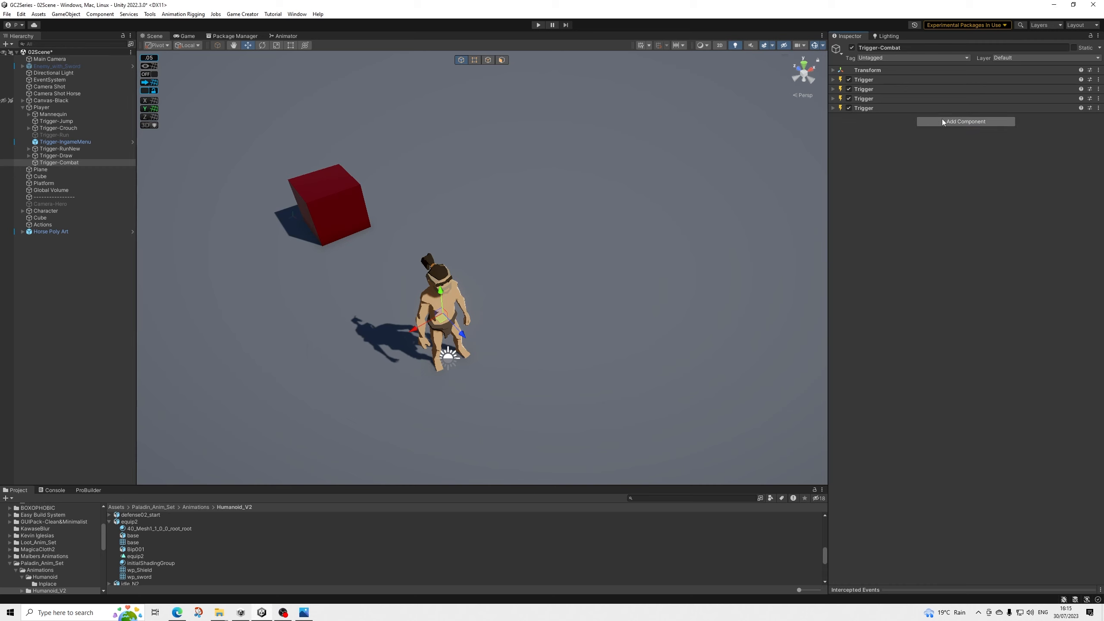
pyautogui.click(895, 120)
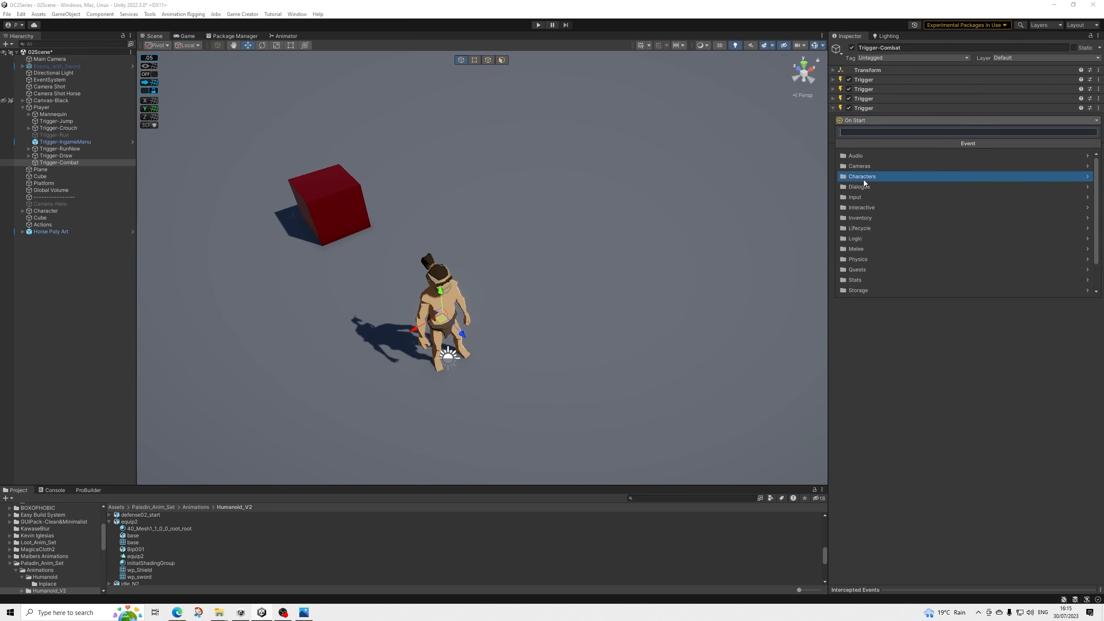
pyautogui.click(882, 197)
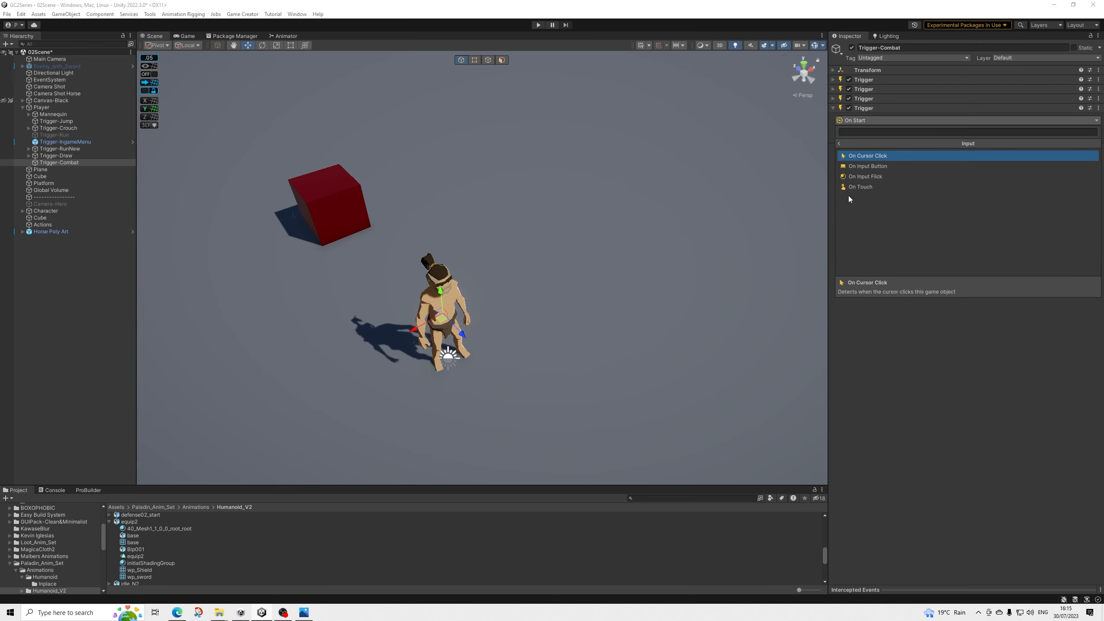
pyautogui.click(865, 161)
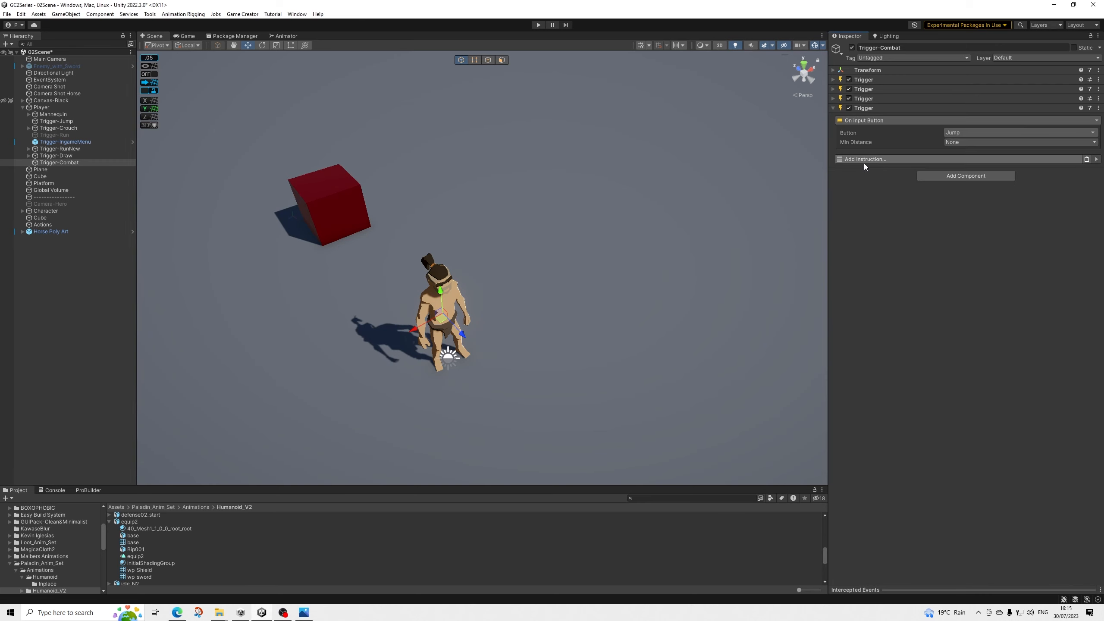
# Step: Set the fourth trigger's input button to Mouse Release with the Right mouse button
pyautogui.click(982, 134)
pyautogui.click(965, 231)
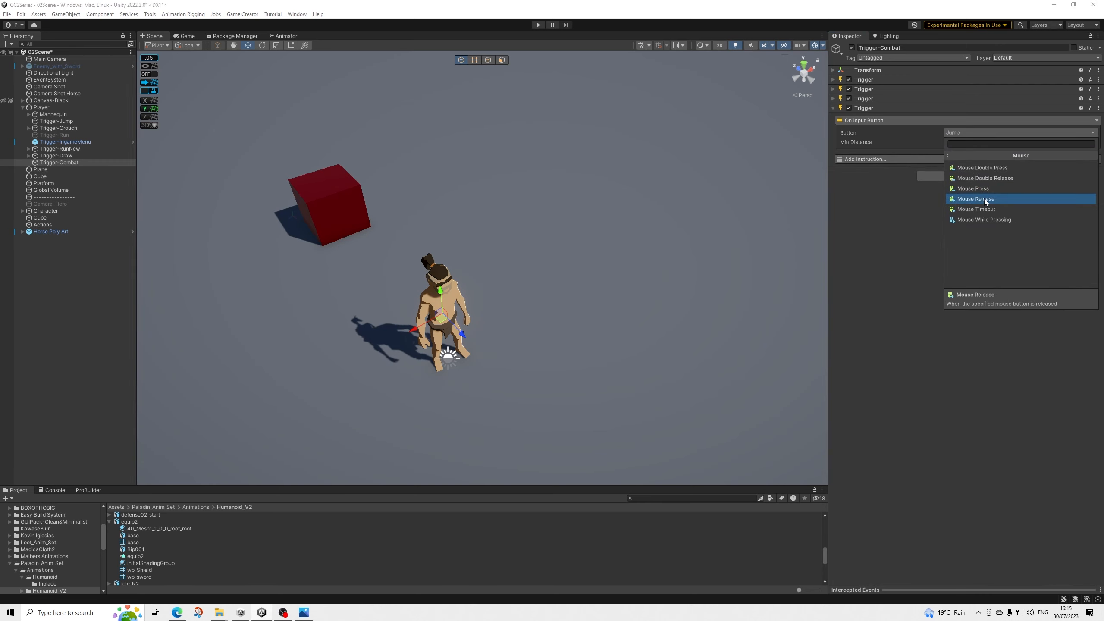
pyautogui.click(978, 199)
pyautogui.click(956, 142)
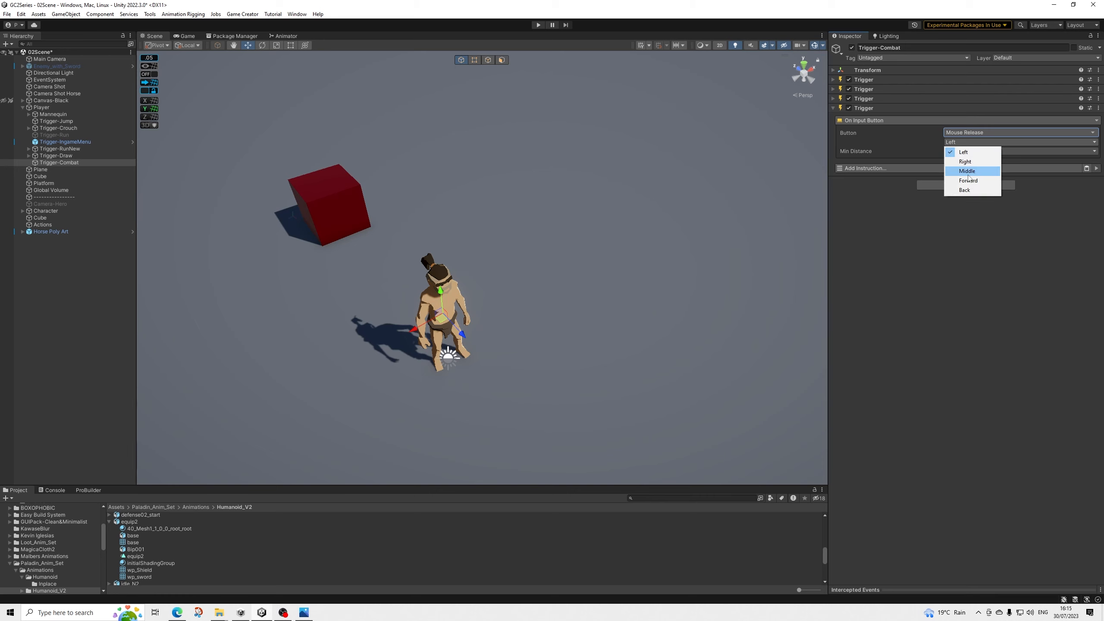
pyautogui.click(964, 160)
# Step: Add a Stop Blocking instruction on Player to the right-mouse release trigger, then collapse that trigger
pyautogui.click(934, 171)
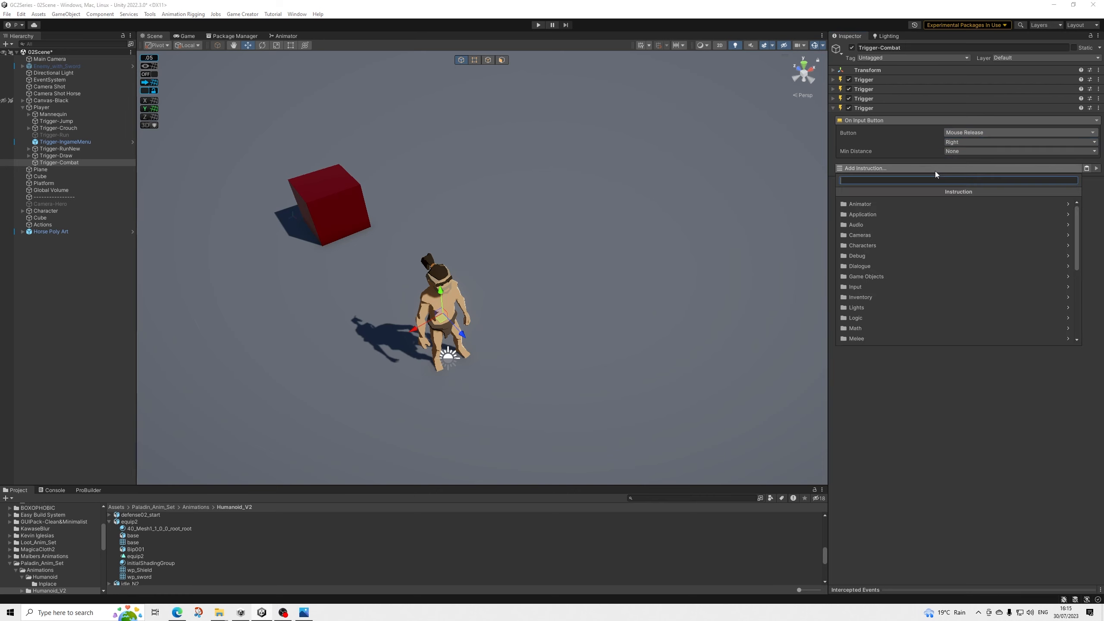
pyautogui.write('stop blo')
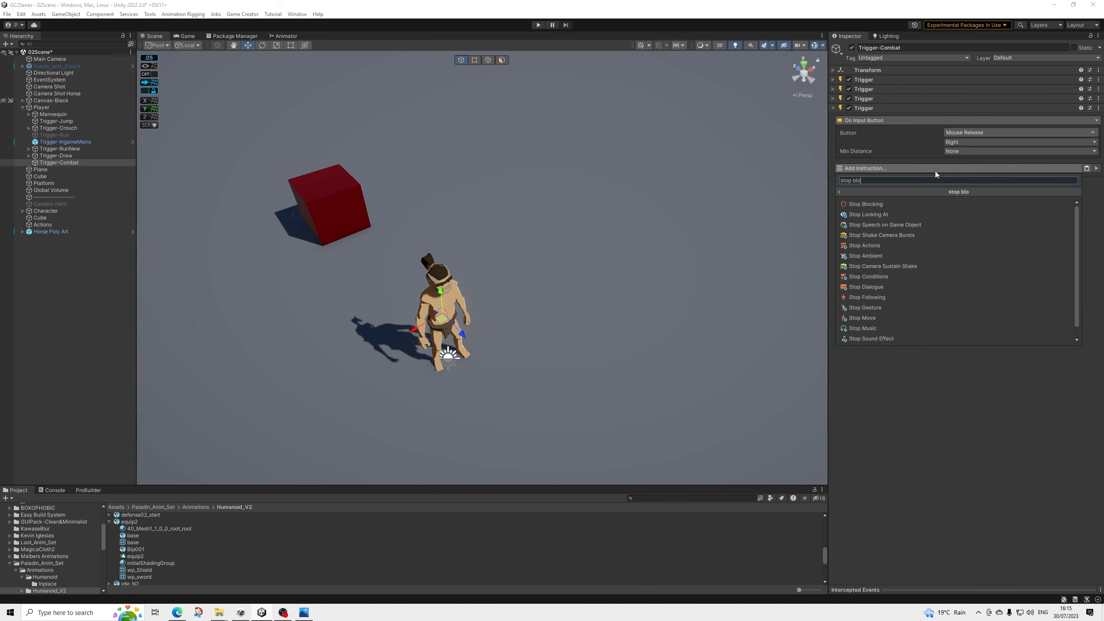
pyautogui.press('Down')
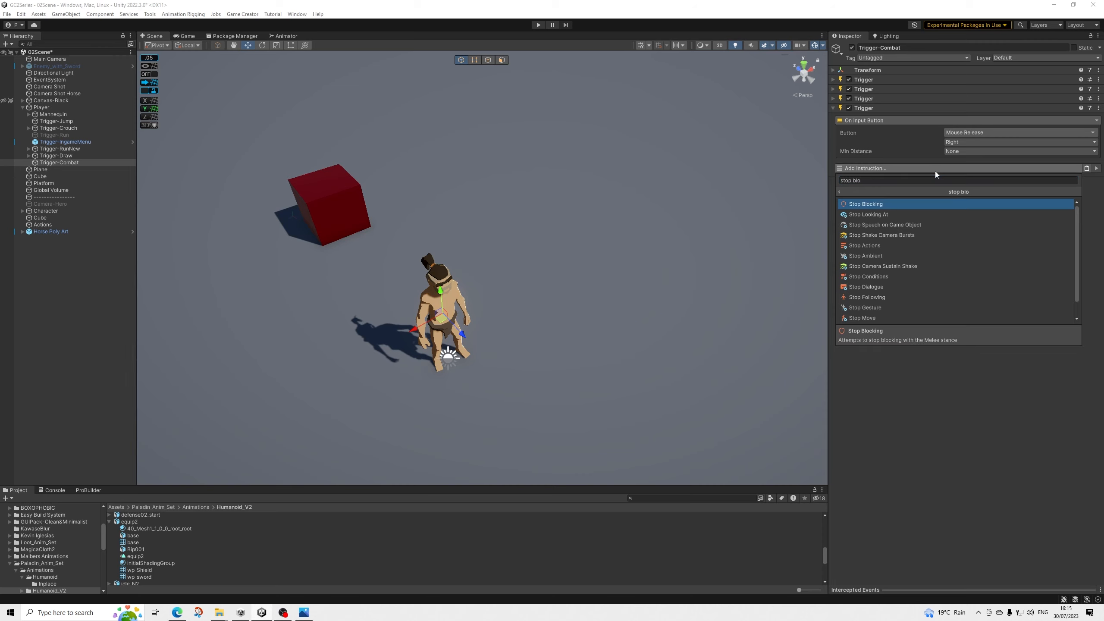
pyautogui.press('Return')
pyautogui.click(862, 205)
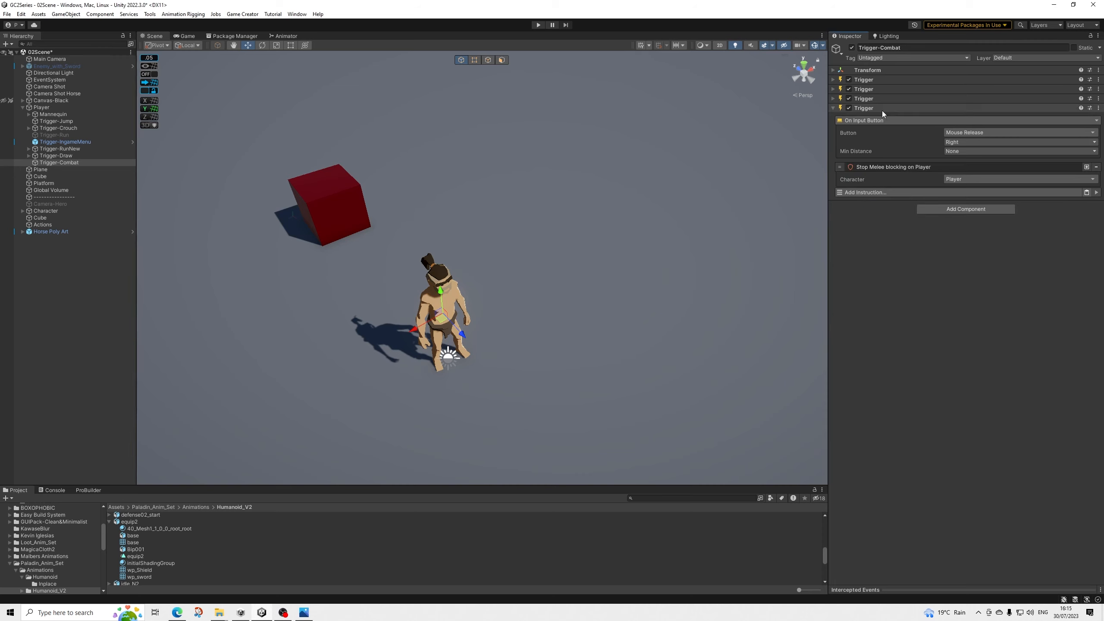
pyautogui.click(867, 110)
# Step: Add a Try Cancel Skill instruction on Player to the third trigger, the one for the right mouse press
pyautogui.click(869, 99)
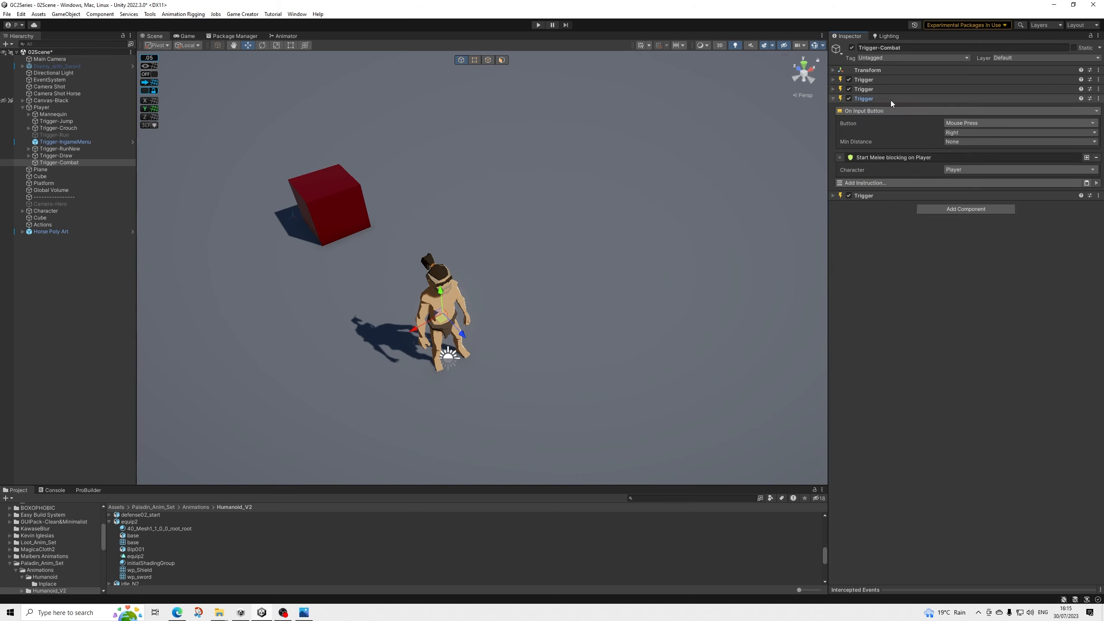
pyautogui.click(862, 183)
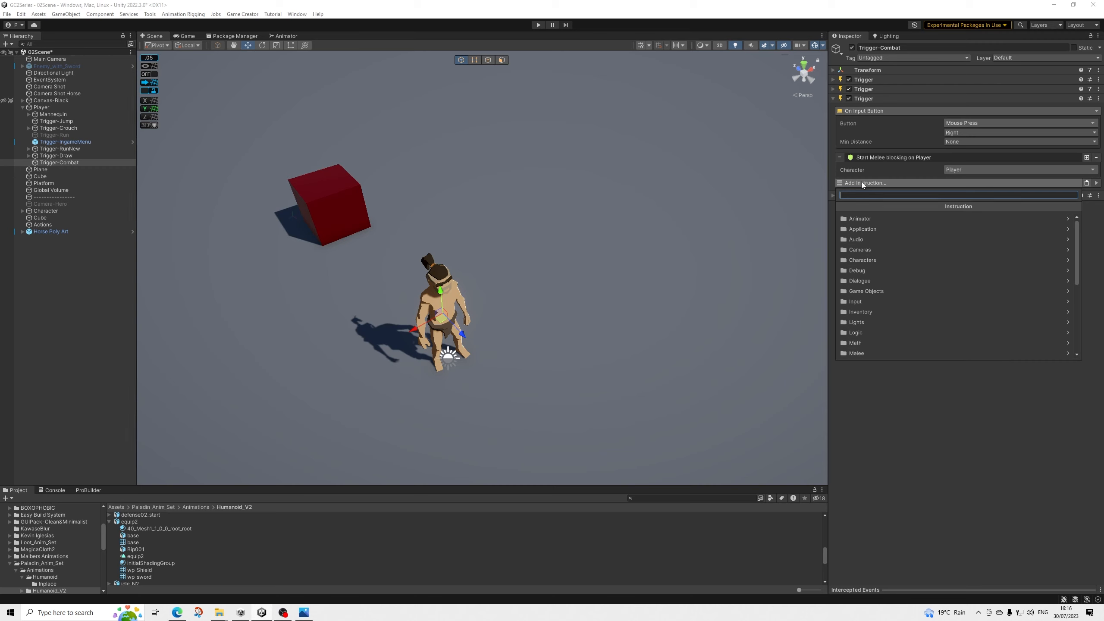
pyautogui.write('skill')
pyautogui.press('Down')
pyautogui.press('Down')
pyautogui.press('Down')
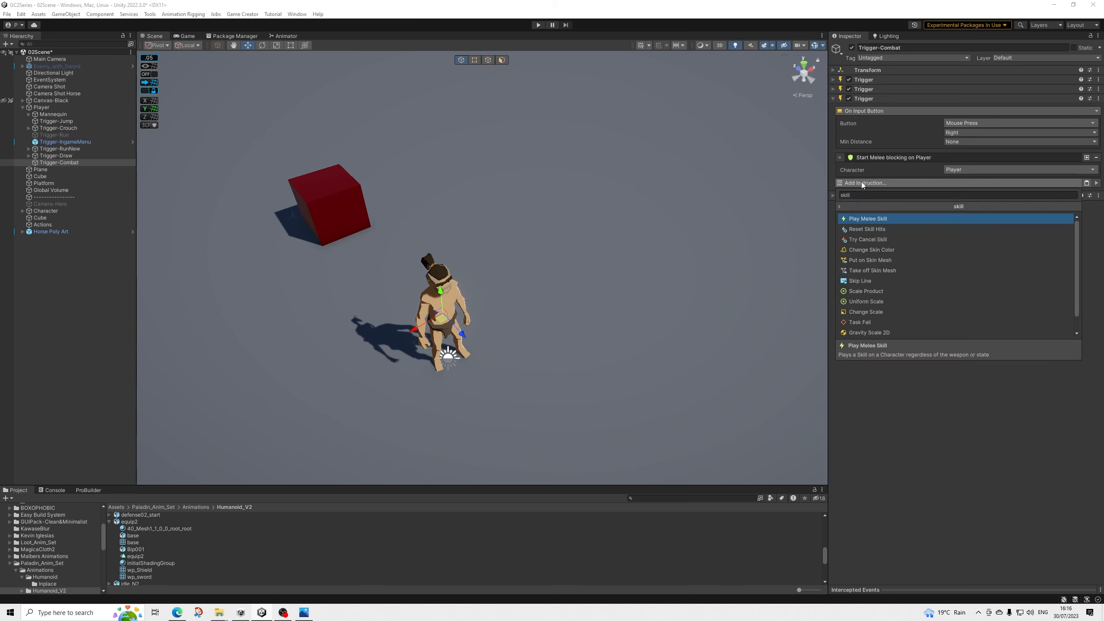
pyautogui.press('Return')
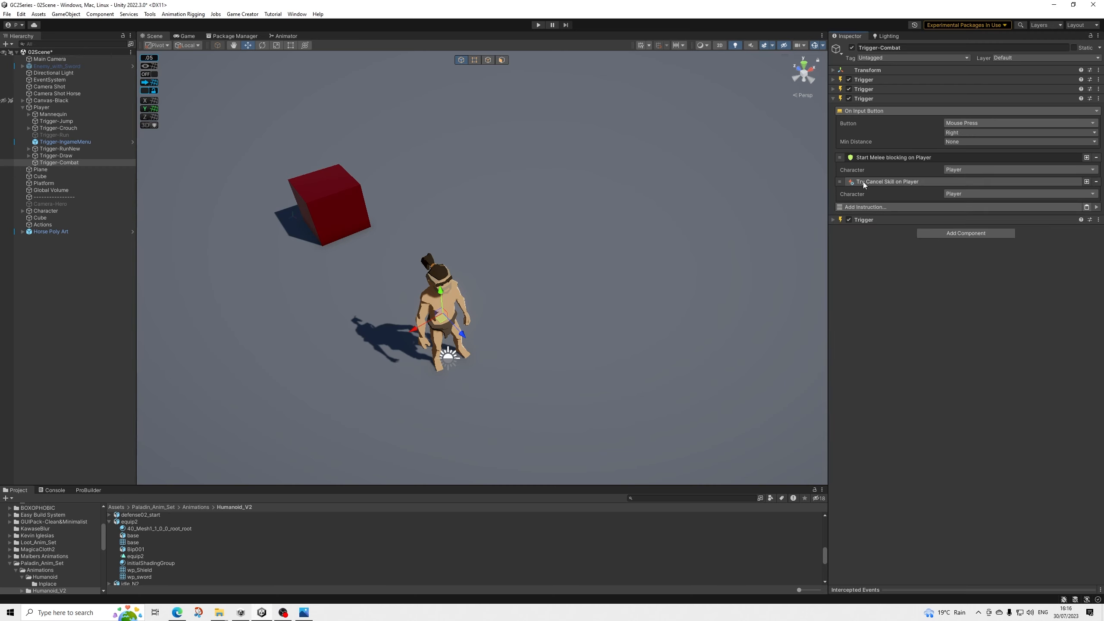
# Step: Move Try Cancel Skill above the Start Blocking instruction, then collapse the instruction and its trigger
pyautogui.moveTo(839, 184); pyautogui.dragTo(840, 150)
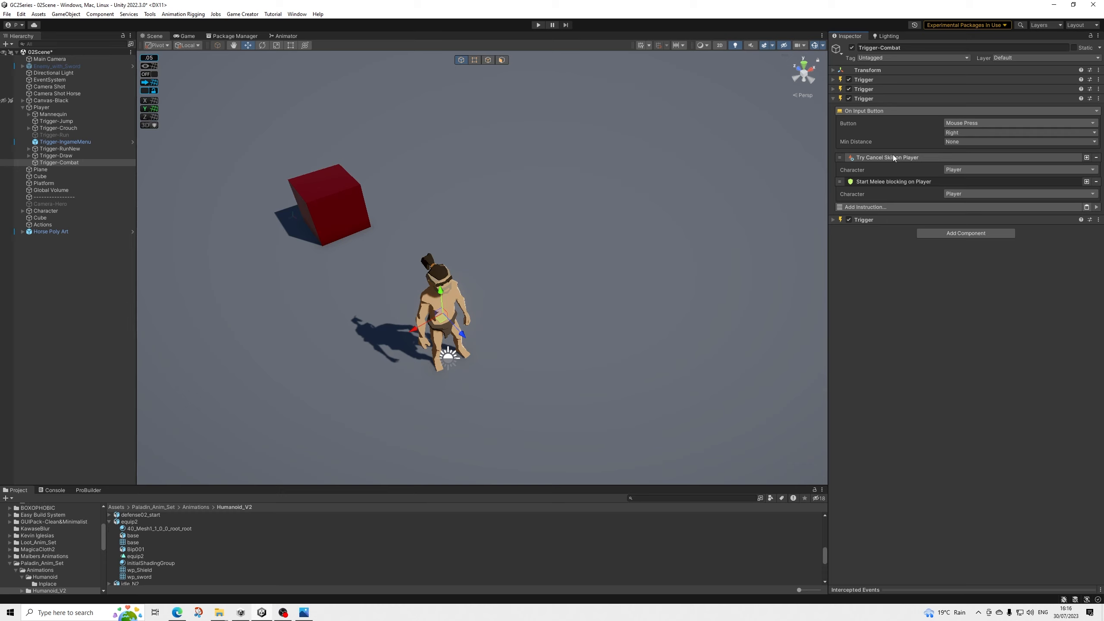
pyautogui.click(865, 157)
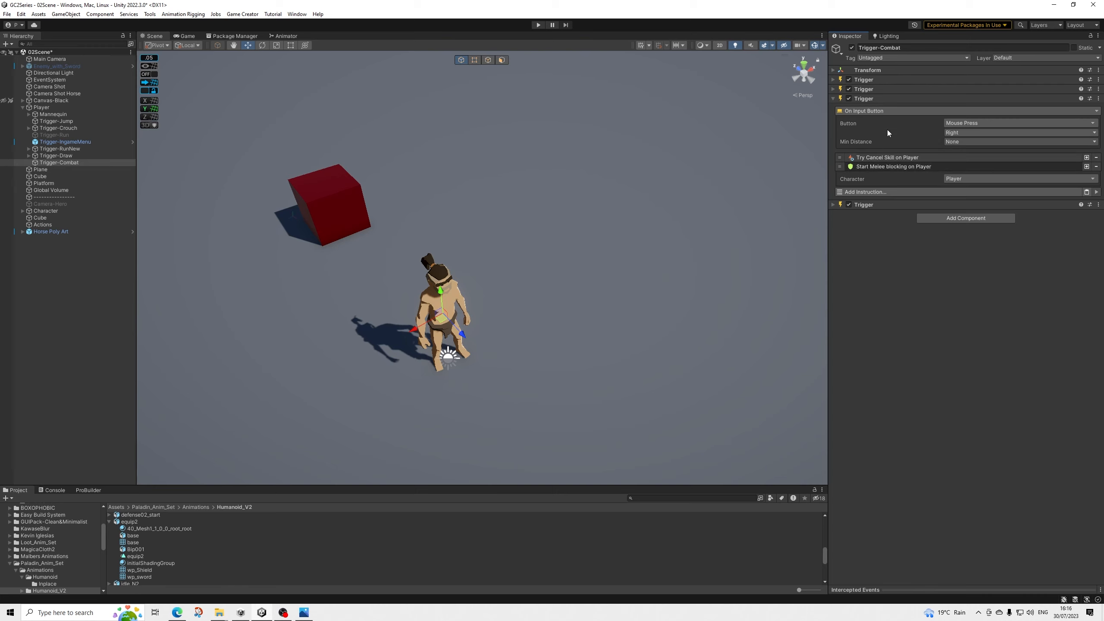
pyautogui.click(868, 97)
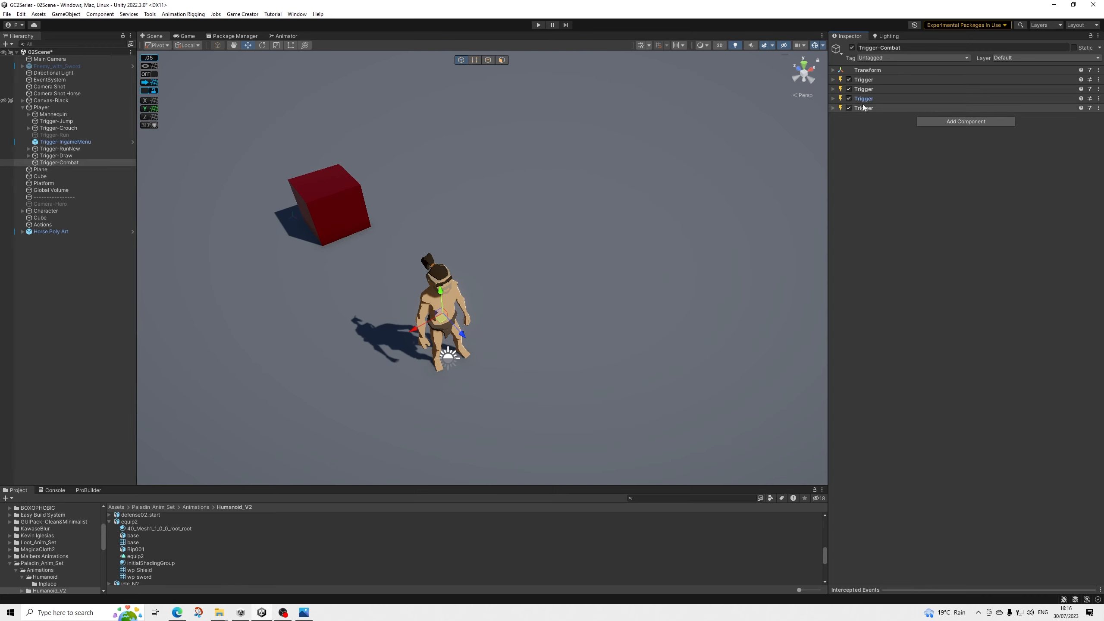
# Step: Add a fifth Trigger component to Trigger-Combat and set its event to On Input Button
pyautogui.click(863, 108)
pyautogui.click(863, 108)
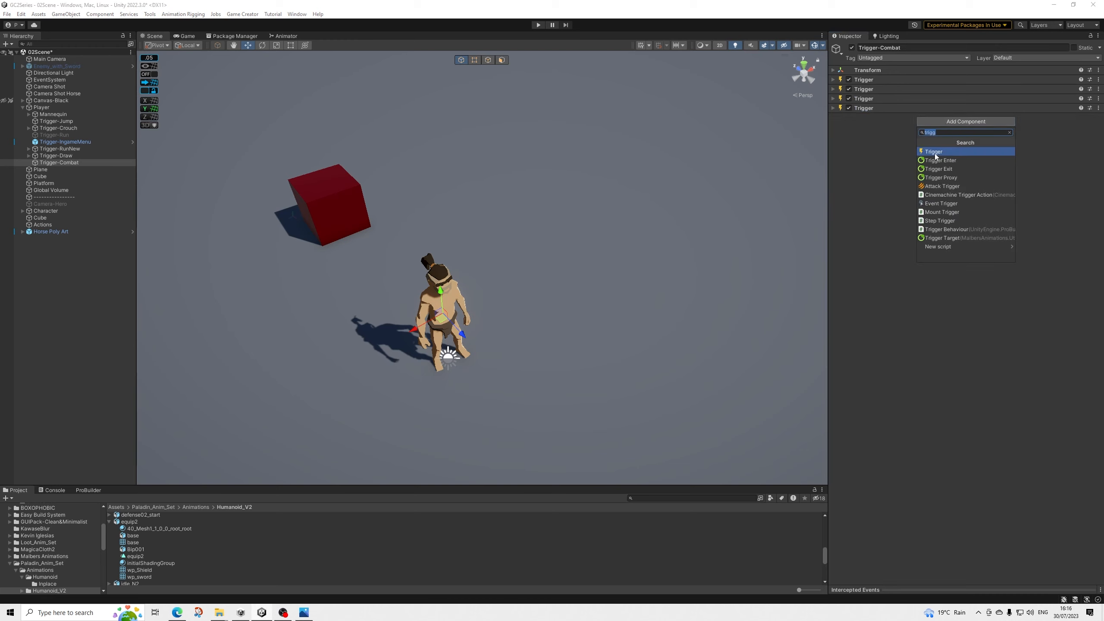
pyautogui.click(933, 151)
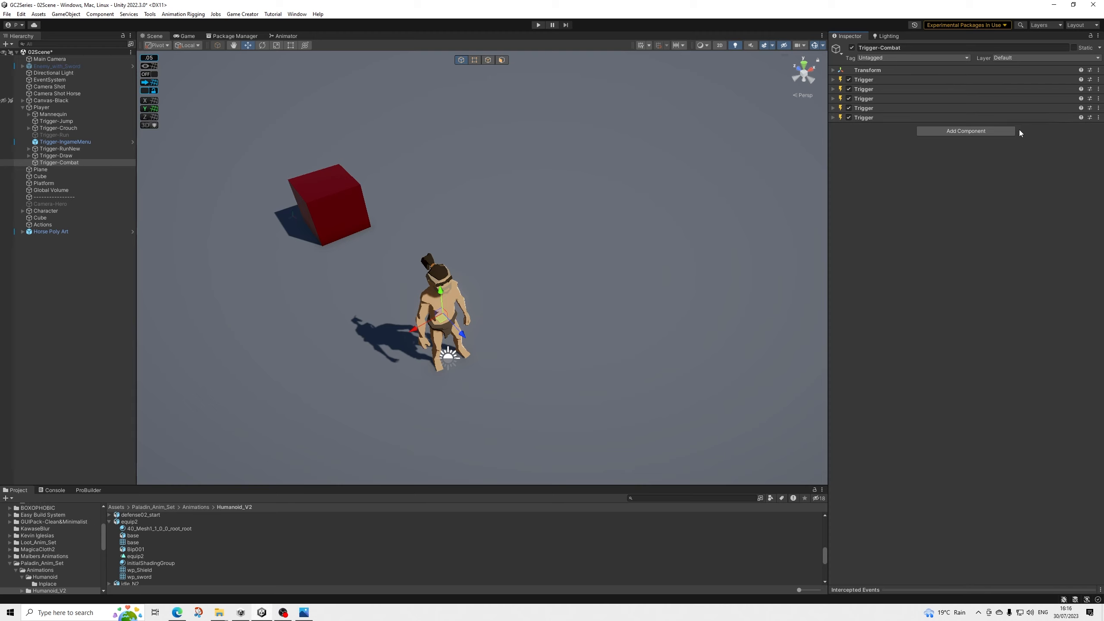
pyautogui.click(898, 117)
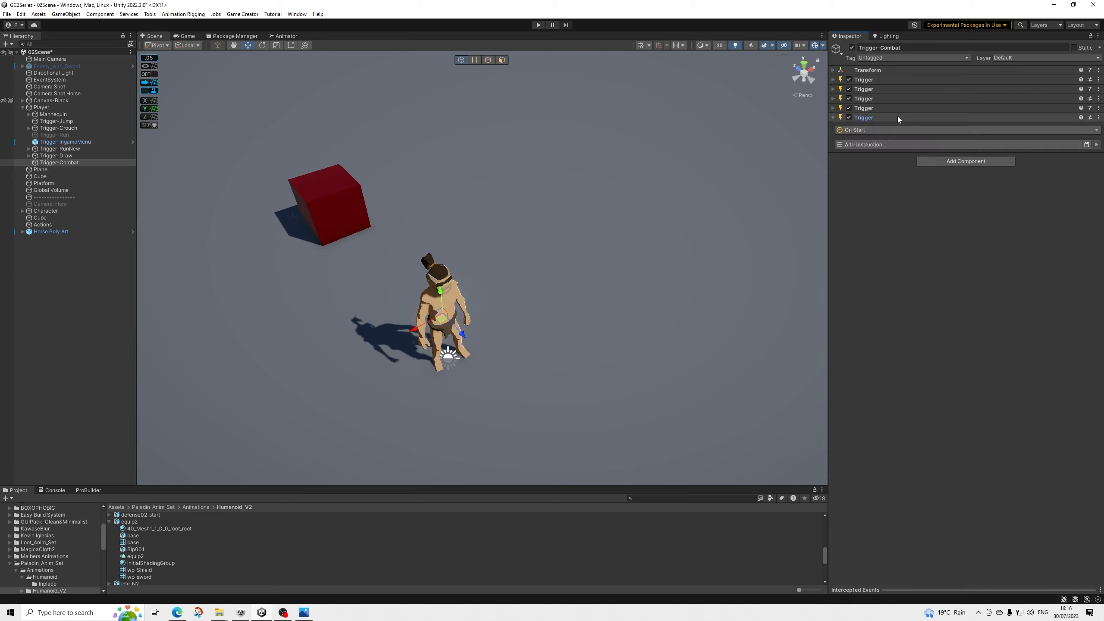
pyautogui.click(878, 131)
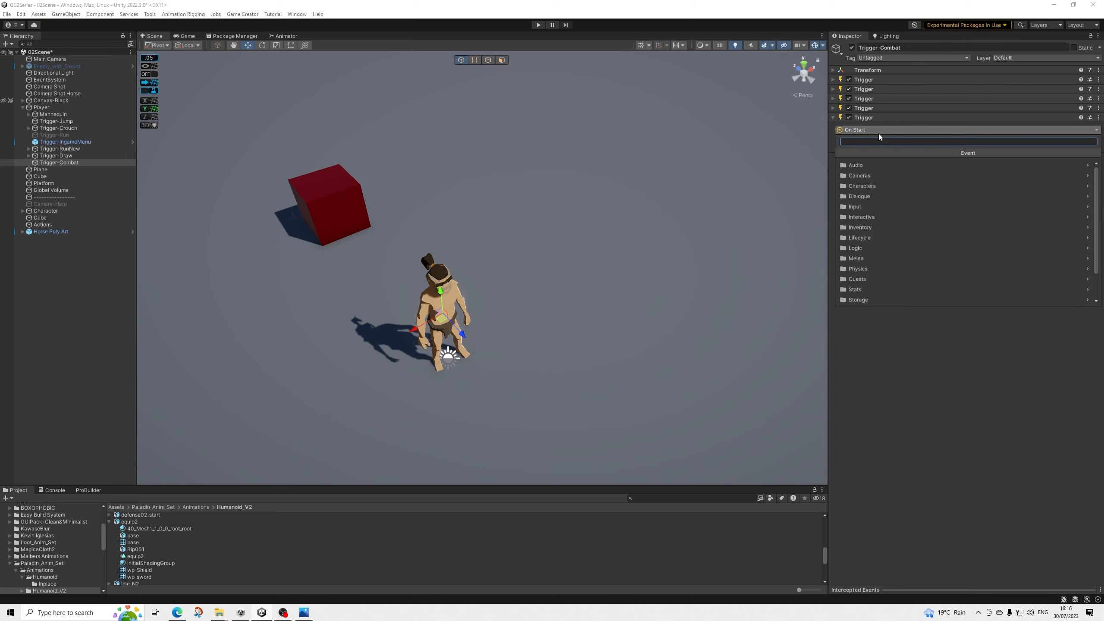
pyautogui.click(870, 197)
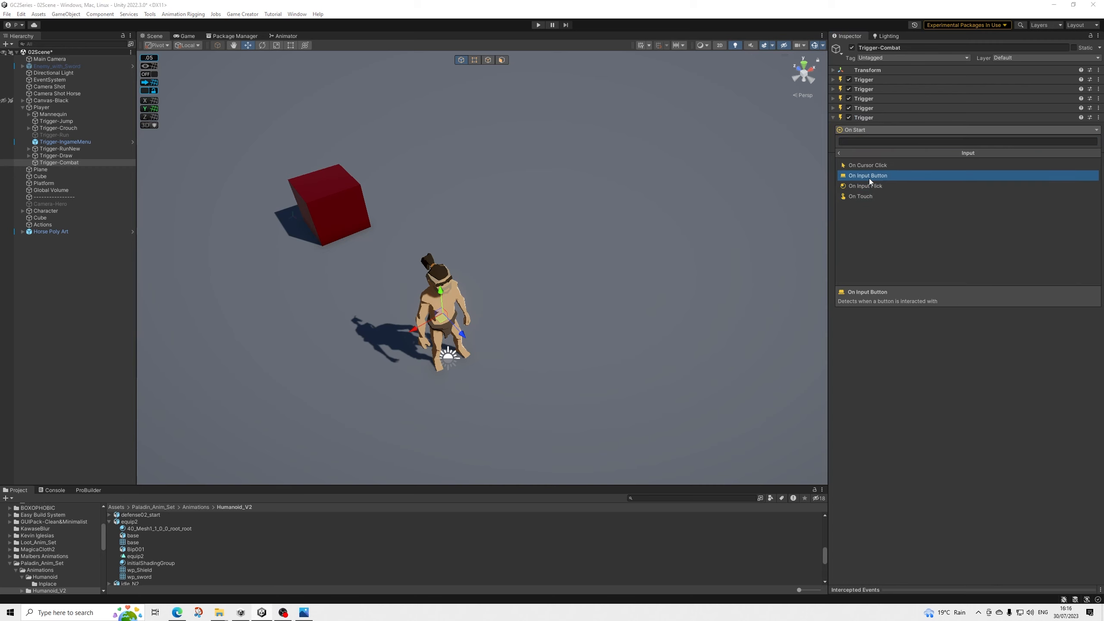
pyautogui.click(869, 176)
# Step: Set the fifth trigger's input button to Mouse Press with the Middle mouse button
pyautogui.click(960, 146)
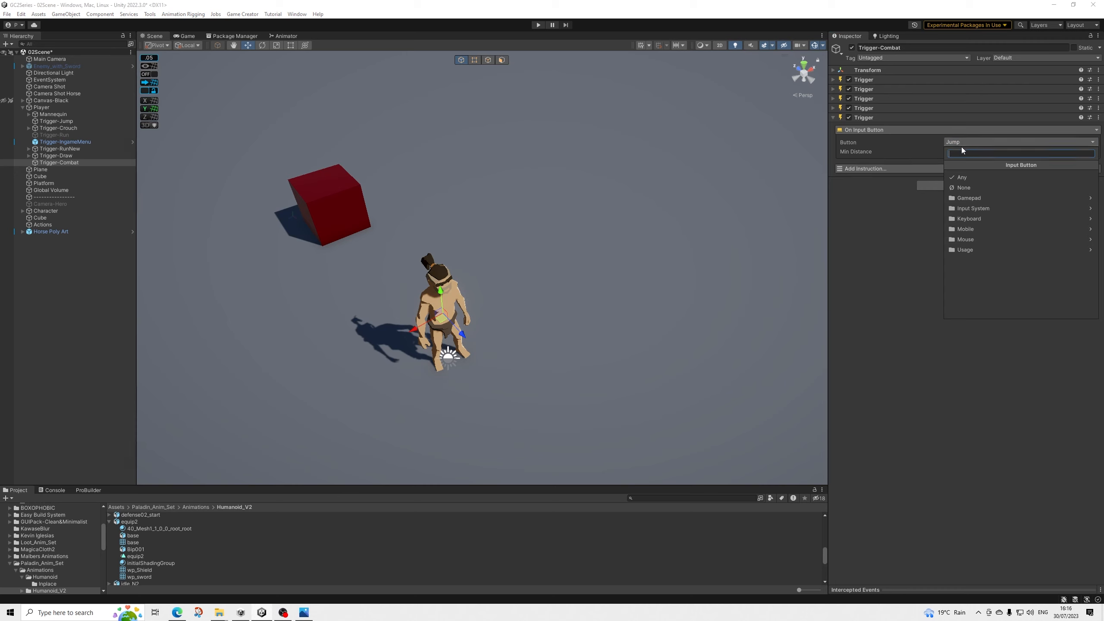
pyautogui.click(960, 240)
pyautogui.click(978, 198)
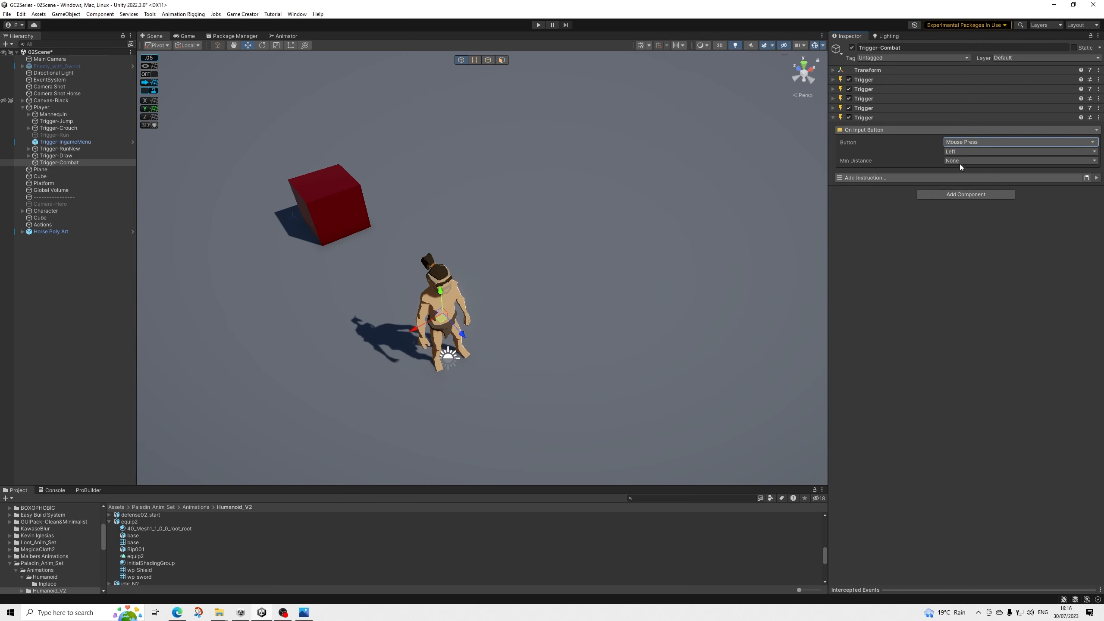
pyautogui.click(961, 152)
pyautogui.click(969, 182)
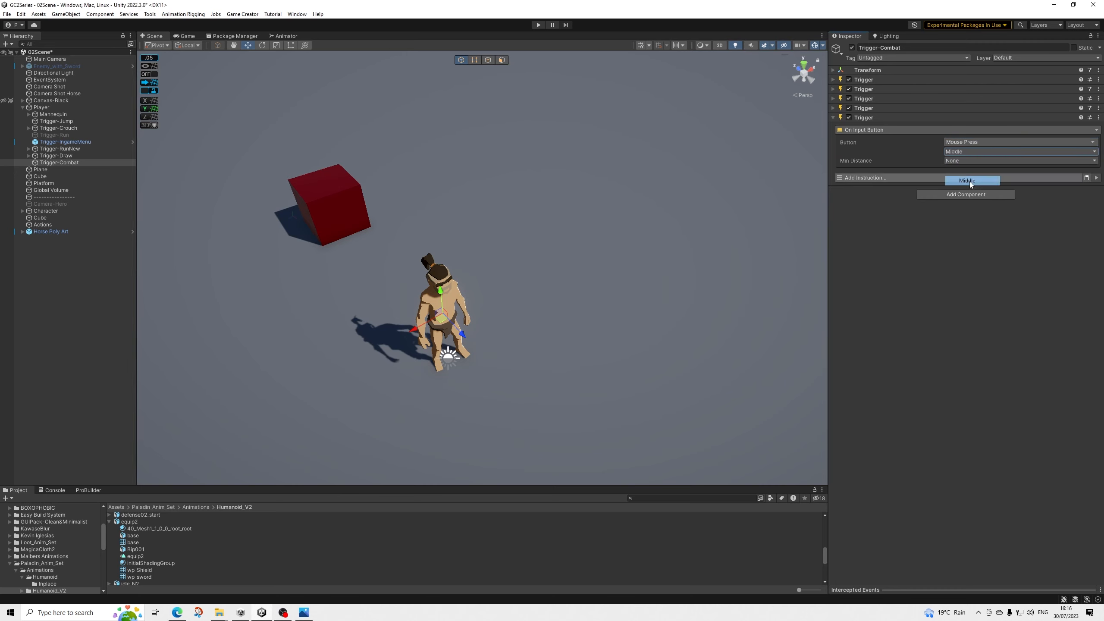
# Step: Add a Run Conditions instruction to the middle-mouse trigger
pyautogui.click(880, 178)
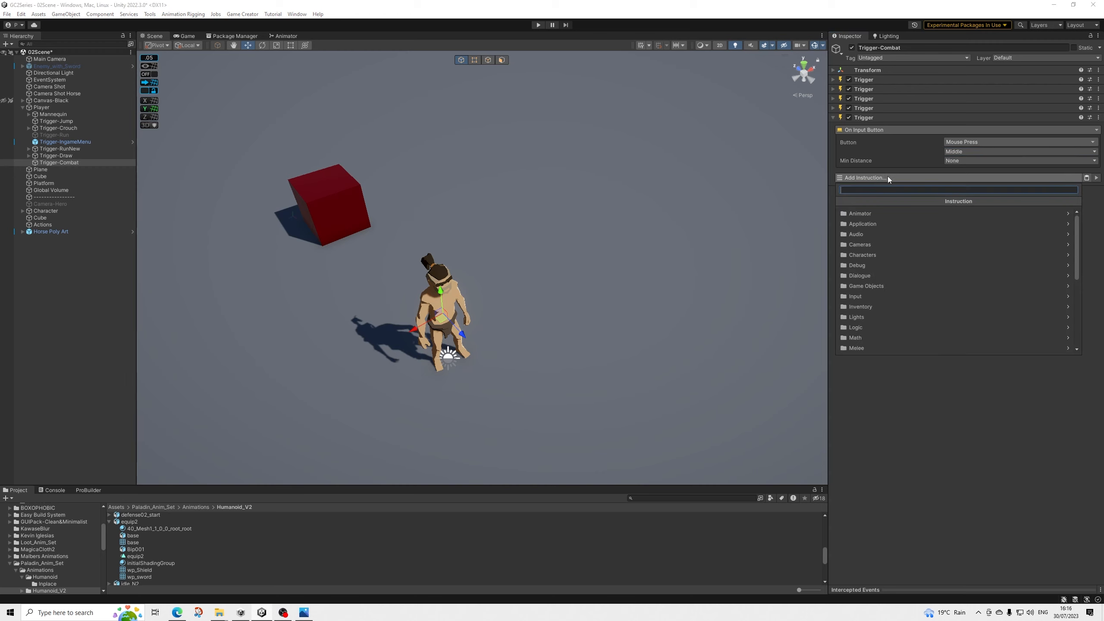
pyautogui.write('run')
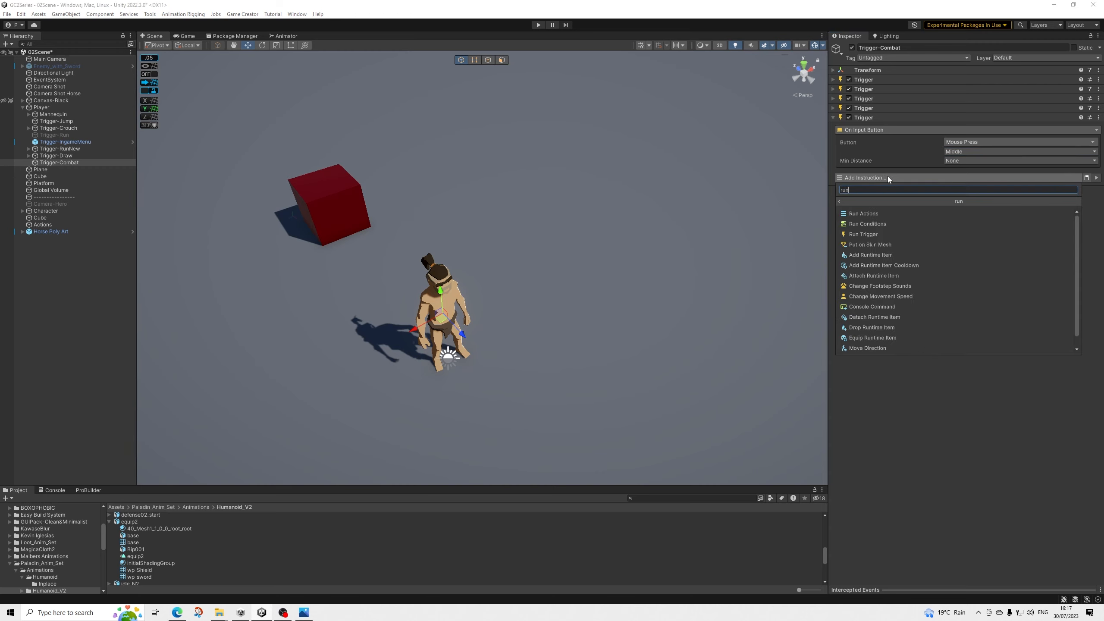
pyautogui.press('Down')
pyautogui.press('Return')
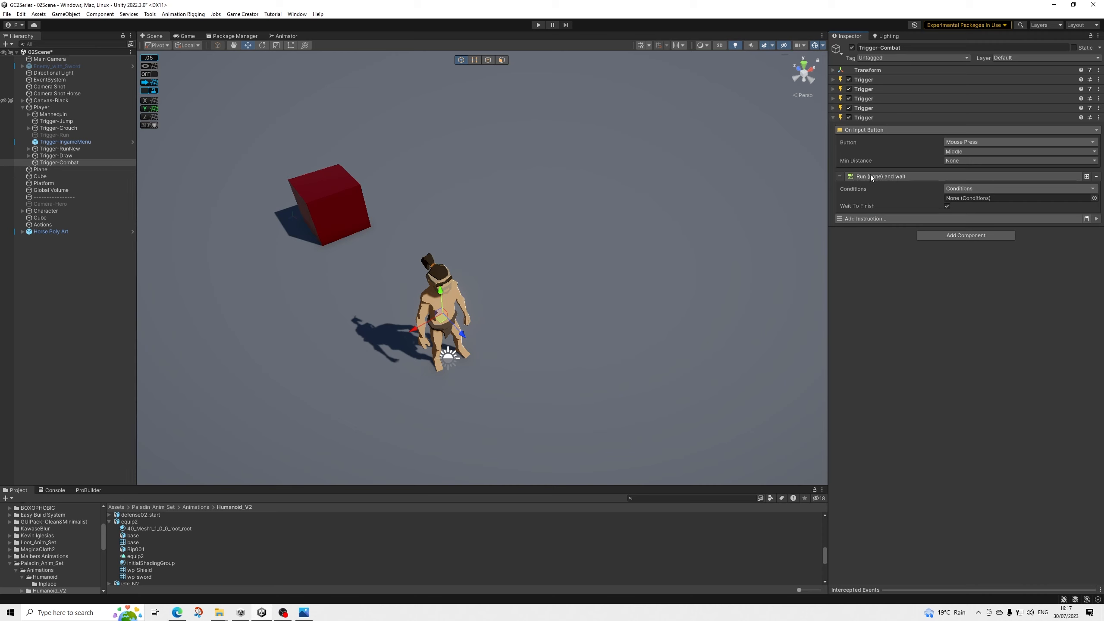
# Step: Create a Game Creator Actions object and a Conditions object as children of Trigger-Combat
pyautogui.rightClick(65, 162)
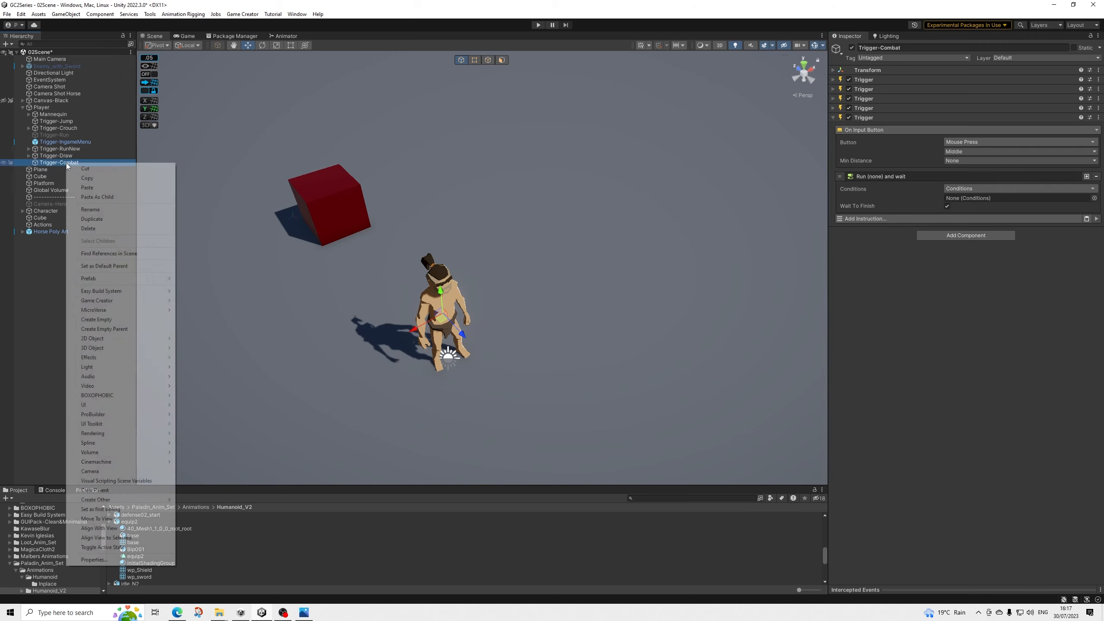
pyautogui.moveTo(153, 300)
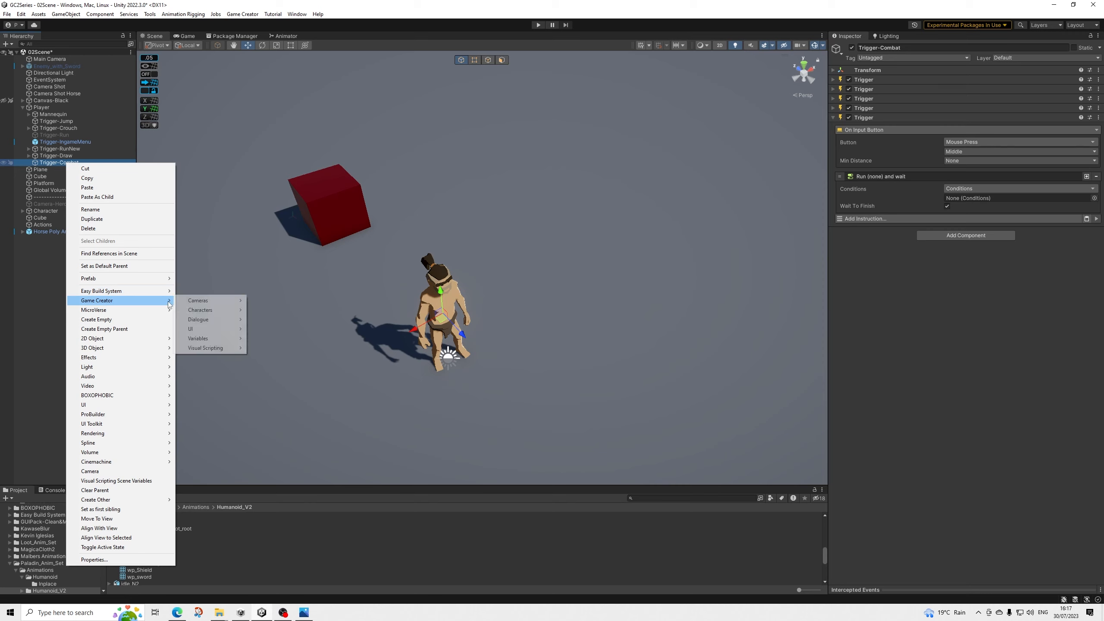
pyautogui.moveTo(217, 348)
pyautogui.click(267, 348)
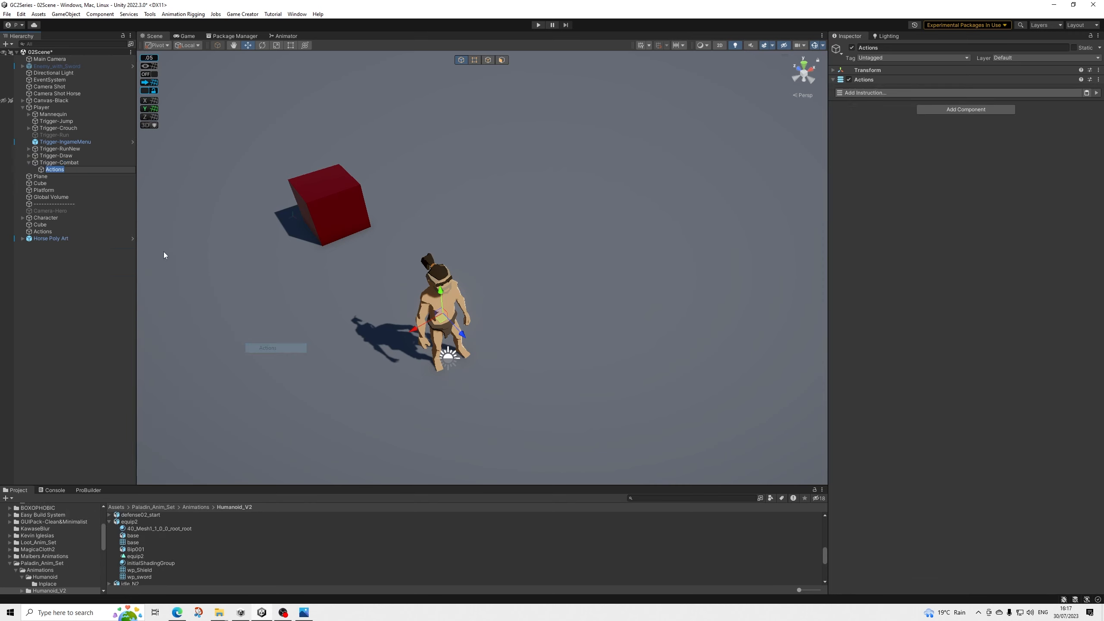
pyautogui.rightClick(71, 163)
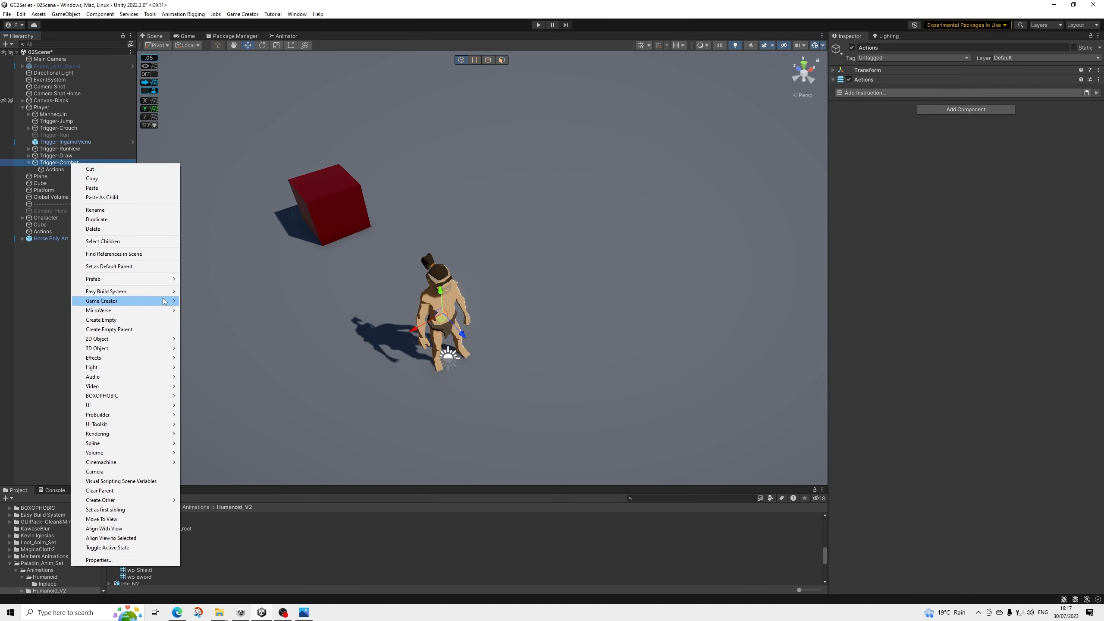
pyautogui.moveTo(152, 301)
pyautogui.moveTo(240, 349)
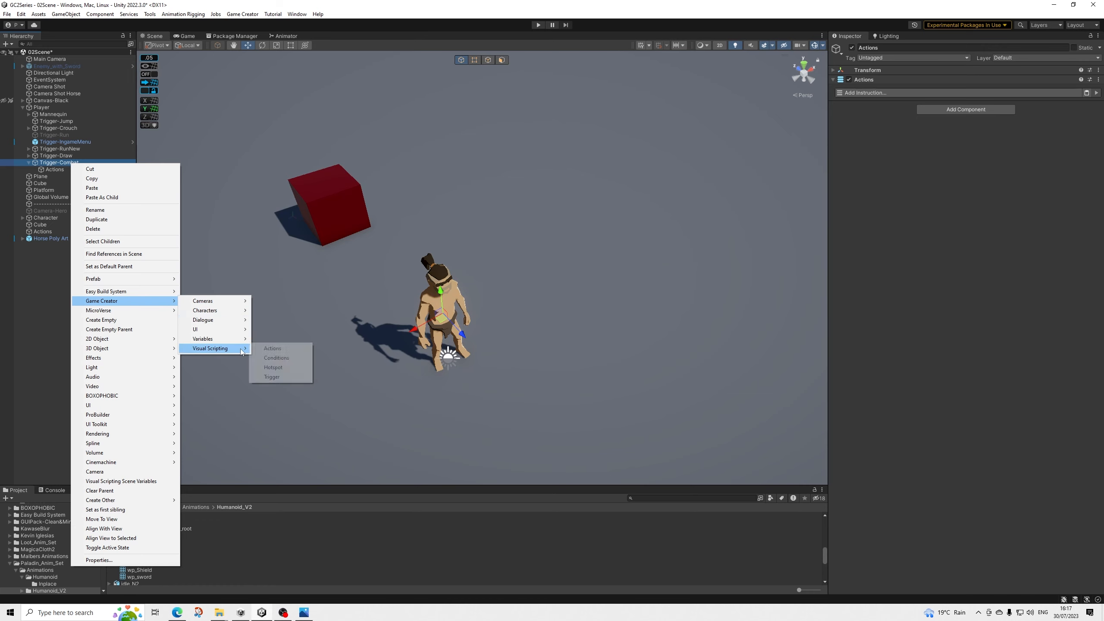
pyautogui.click(269, 357)
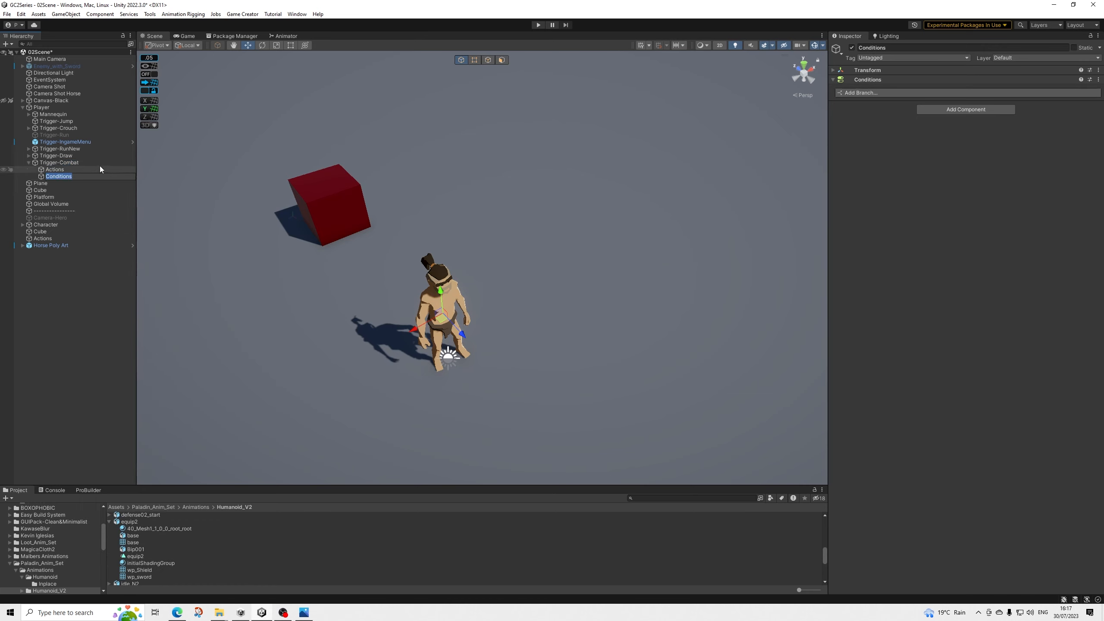
# Step: Assign the child Conditions object to the middle-mouse trigger's Run Conditions and the child Actions object to the On Start trigger's Run Actions
pyautogui.click(68, 164)
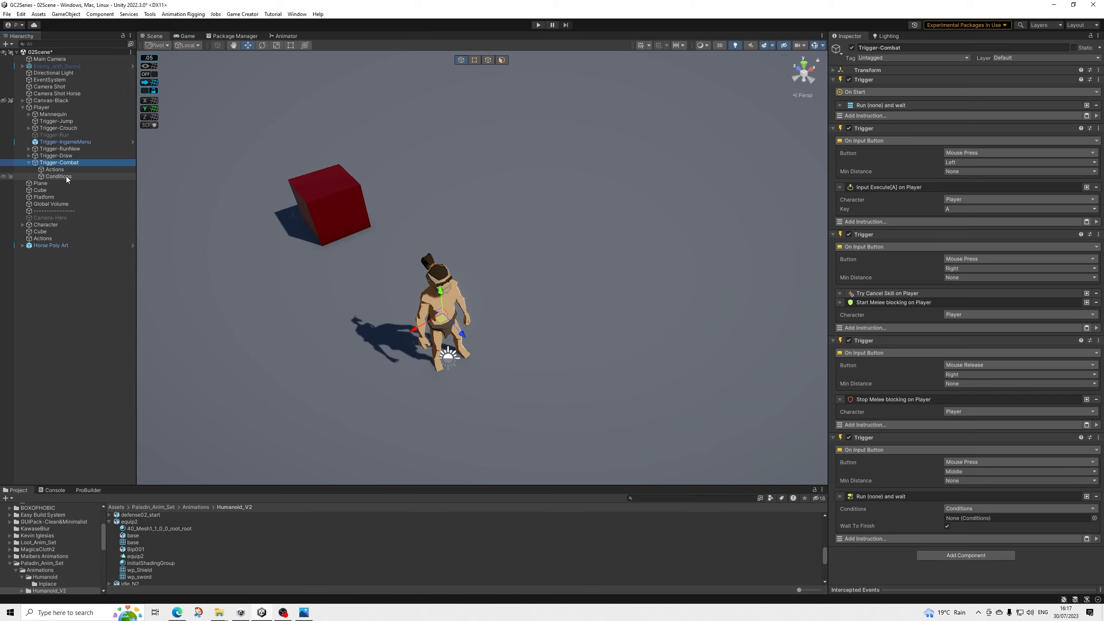
pyautogui.moveTo(66, 175); pyautogui.dragTo(963, 519)
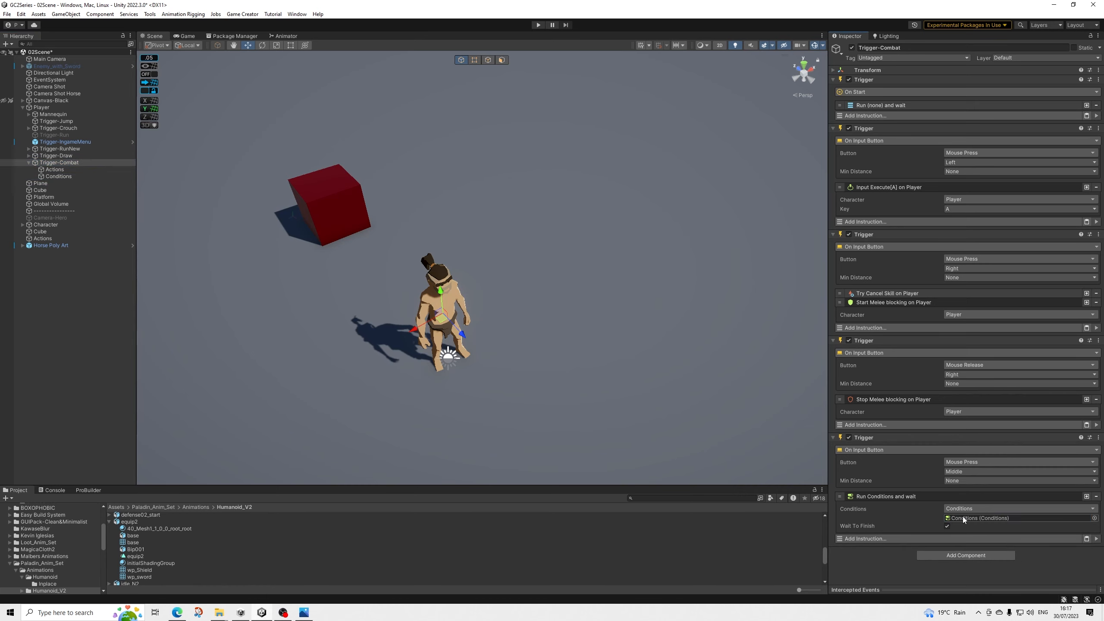
pyautogui.click(892, 105)
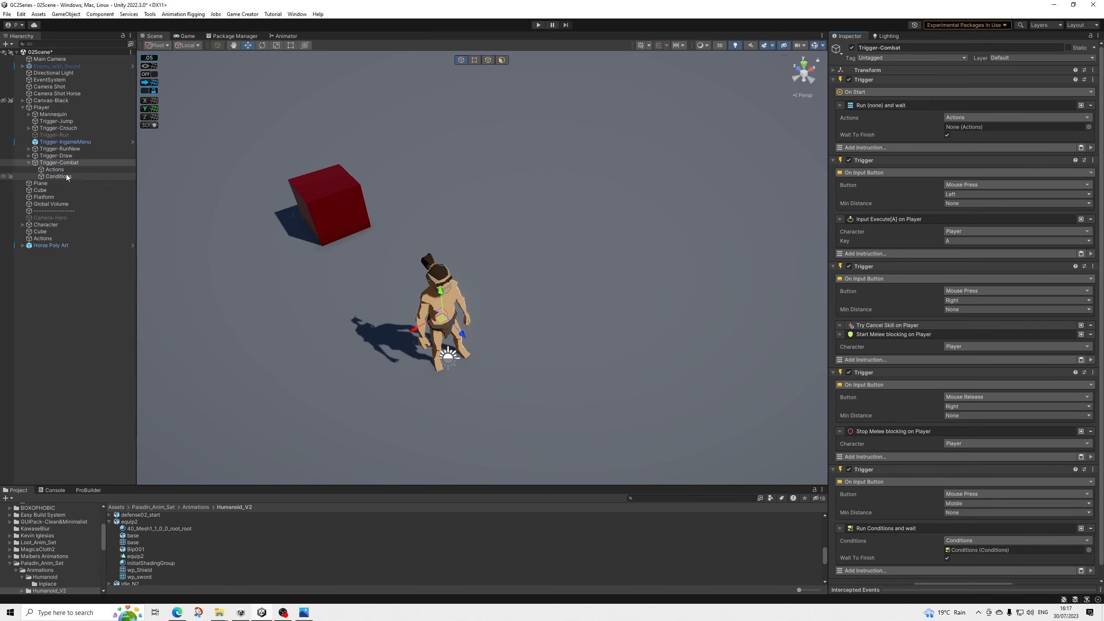
pyautogui.moveTo(56, 170); pyautogui.dragTo(971, 126)
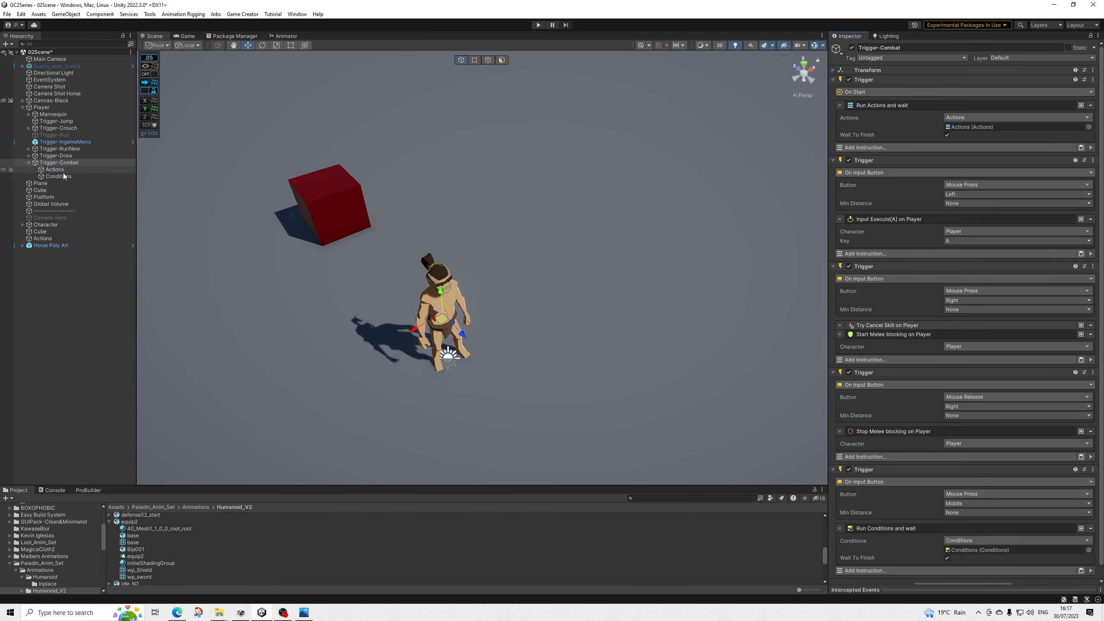
# Step: Collapse all five Trigger components on Trigger-Combat and add a sixth Trigger component
pyautogui.click(883, 79)
pyautogui.click(869, 88)
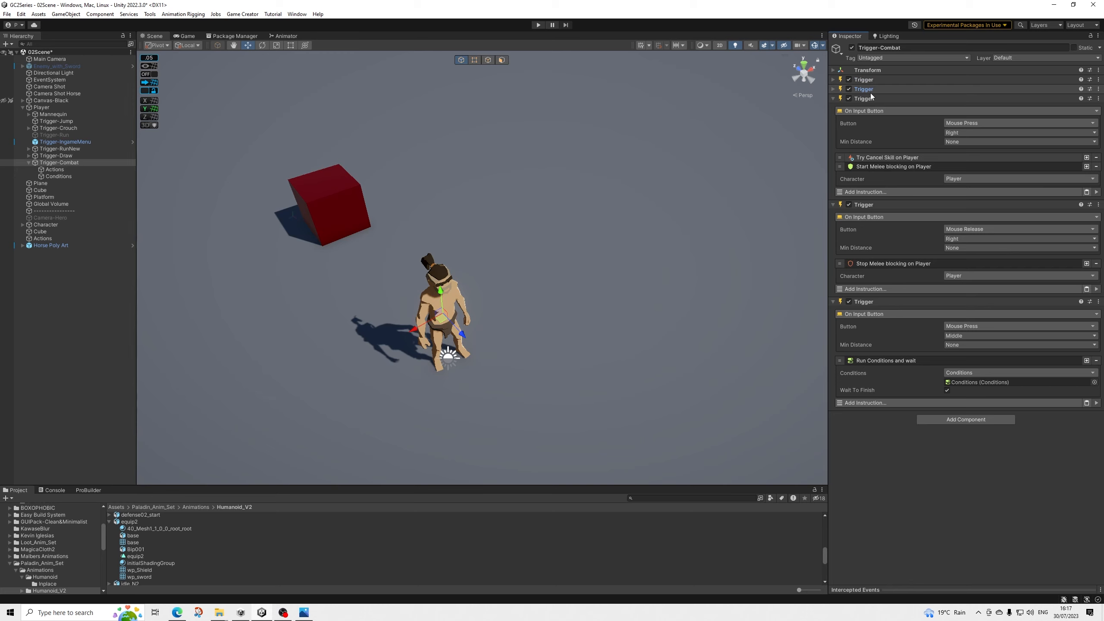
pyautogui.click(868, 98)
pyautogui.click(864, 108)
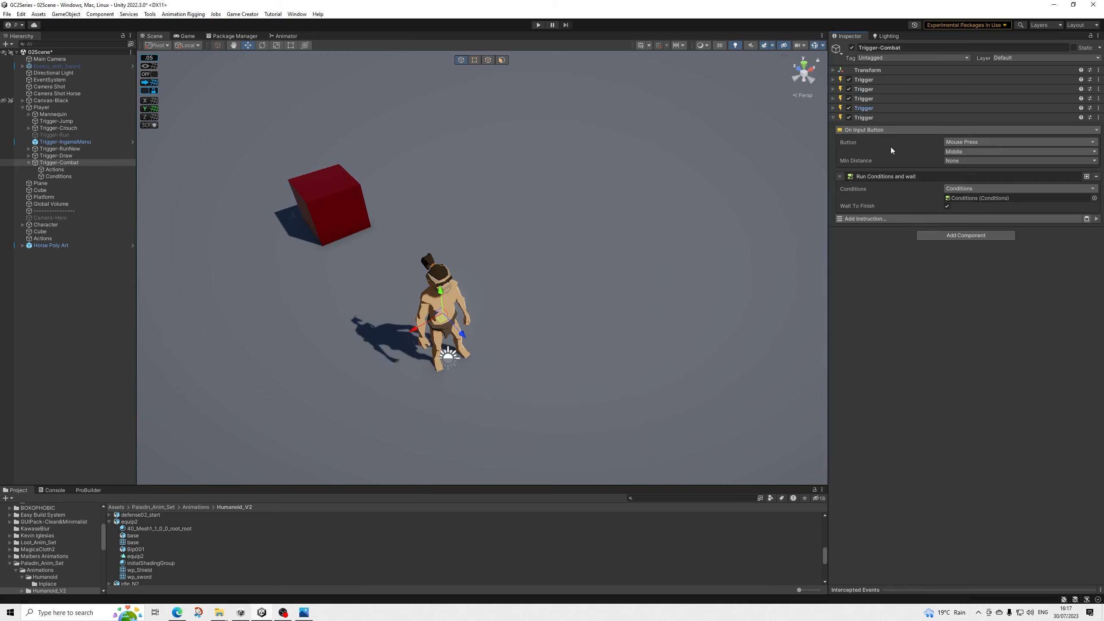
pyautogui.click(865, 116)
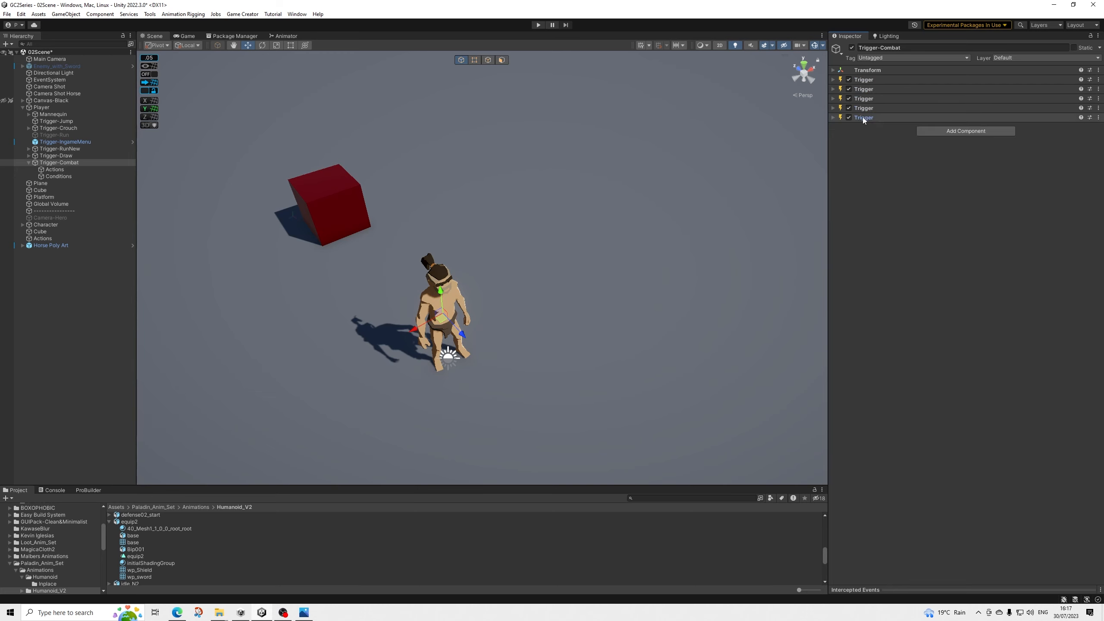
pyautogui.click(942, 131)
pyautogui.click(932, 161)
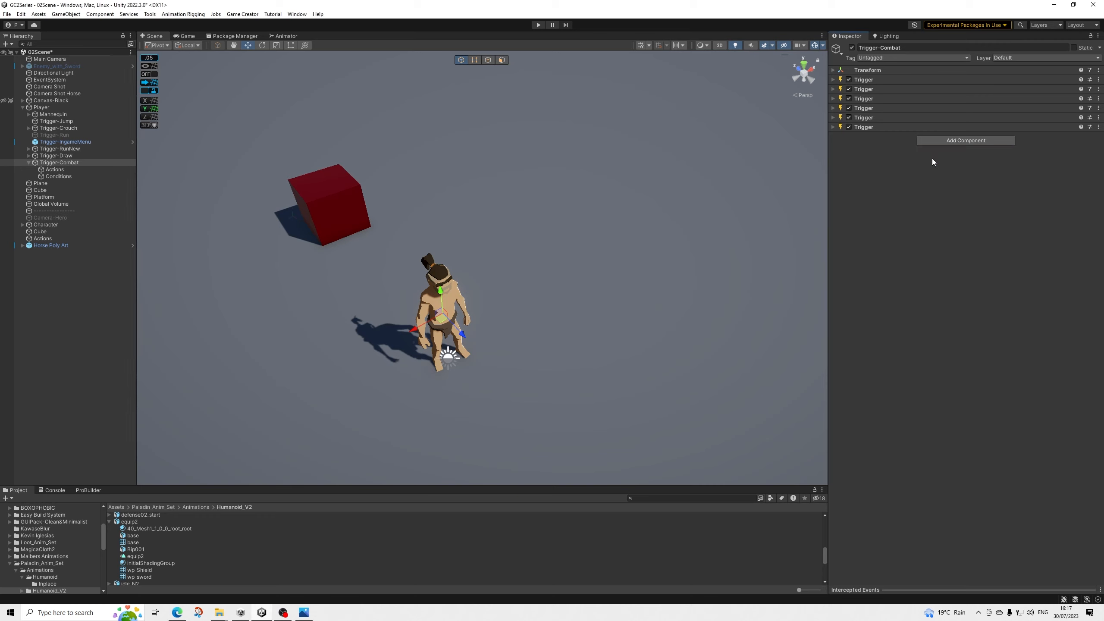
# Step: Set the last trigger on Trigger-Combat to the On Input Flick event with Mouse Scroll-Wheel Up as its input
pyautogui.click(896, 126)
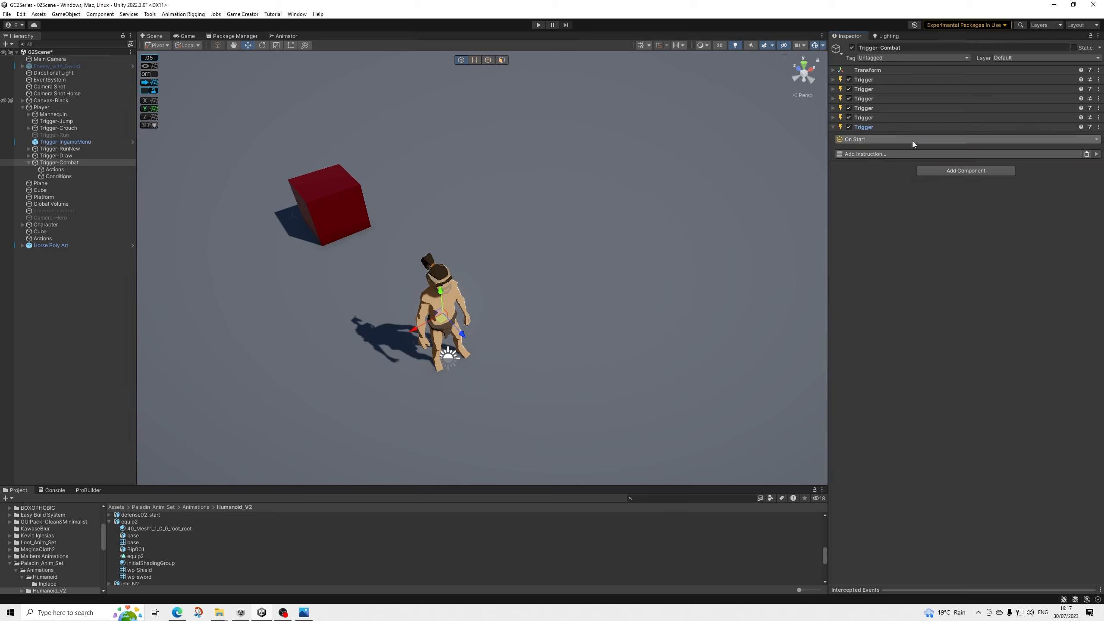
pyautogui.click(912, 140)
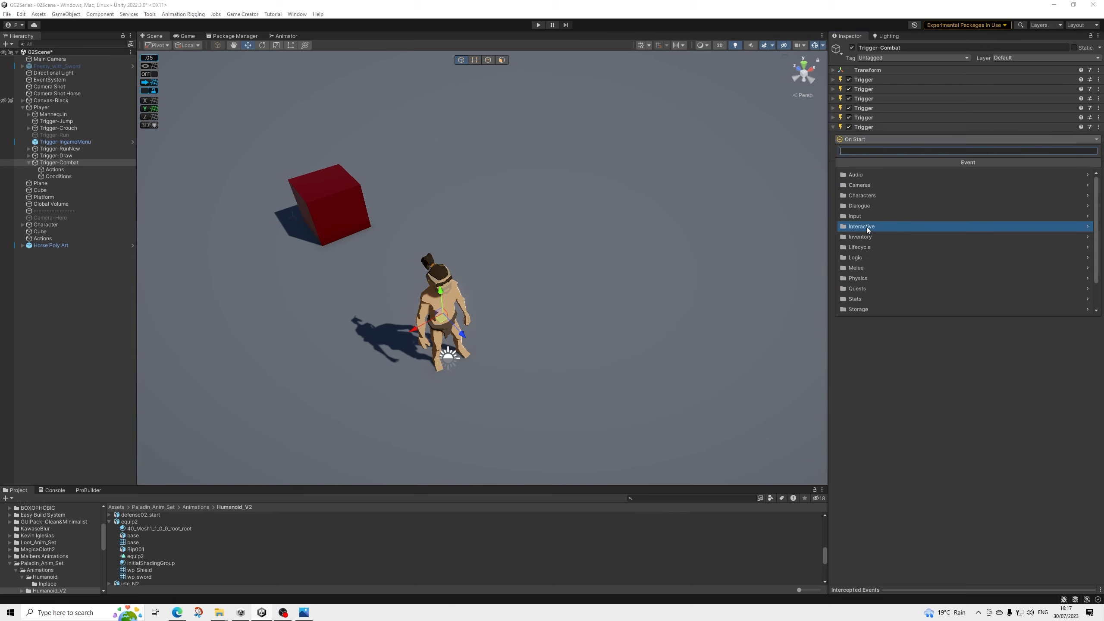
pyautogui.click(866, 217)
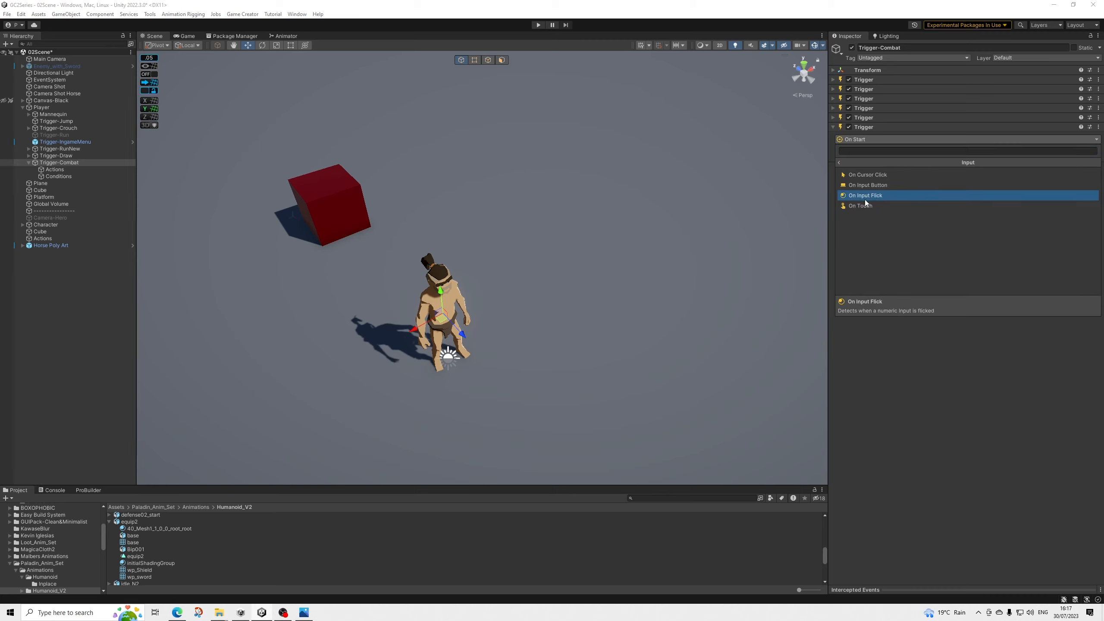
pyautogui.click(869, 196)
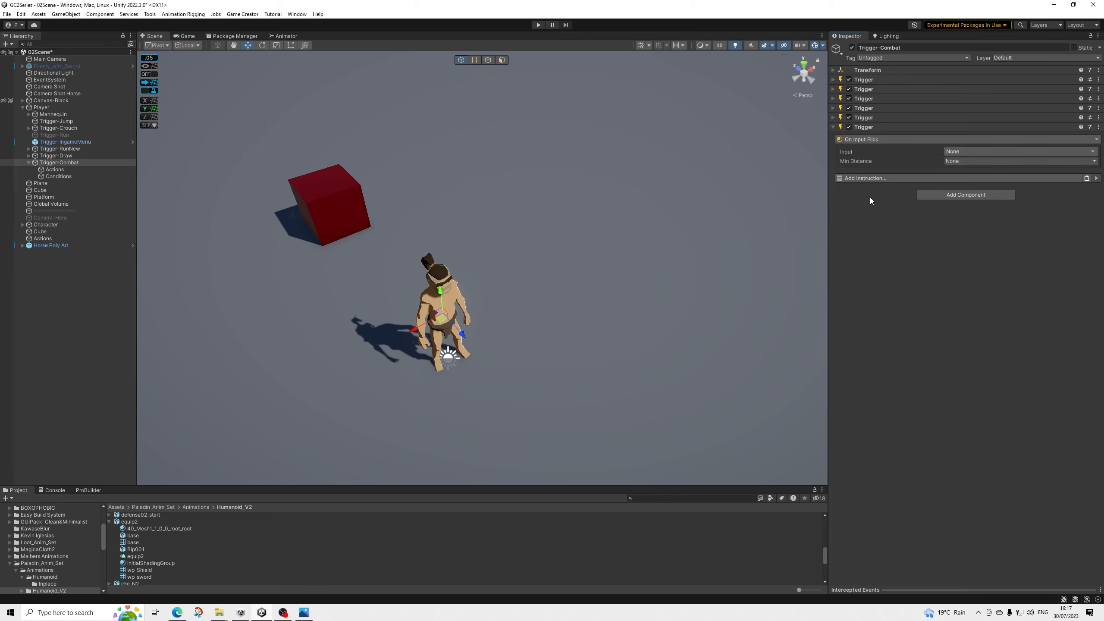
pyautogui.click(958, 150)
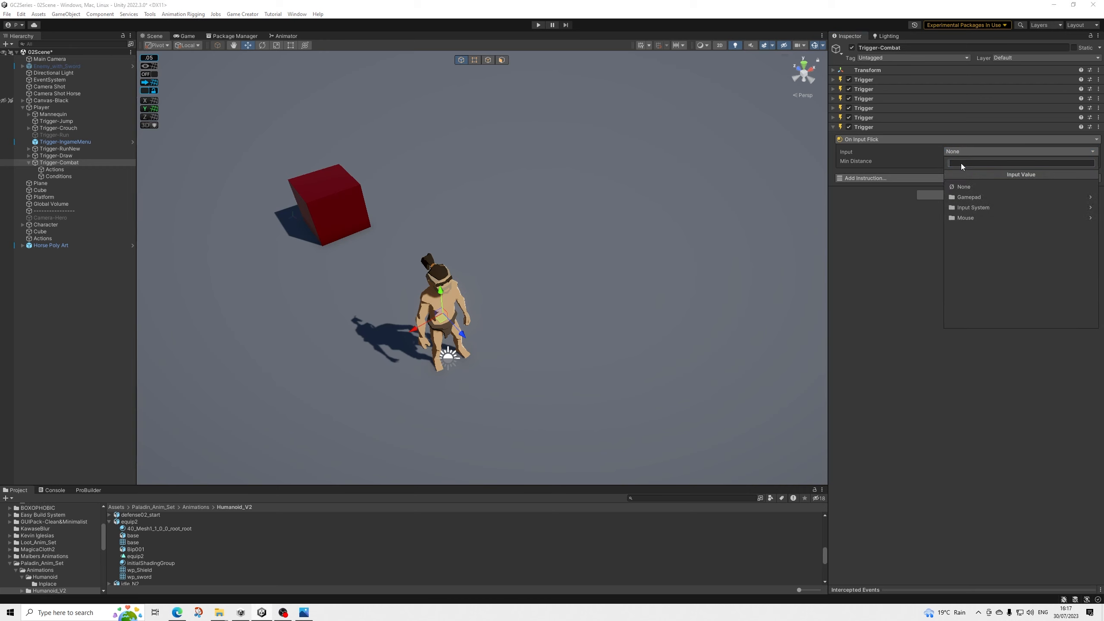
pyautogui.click(969, 217)
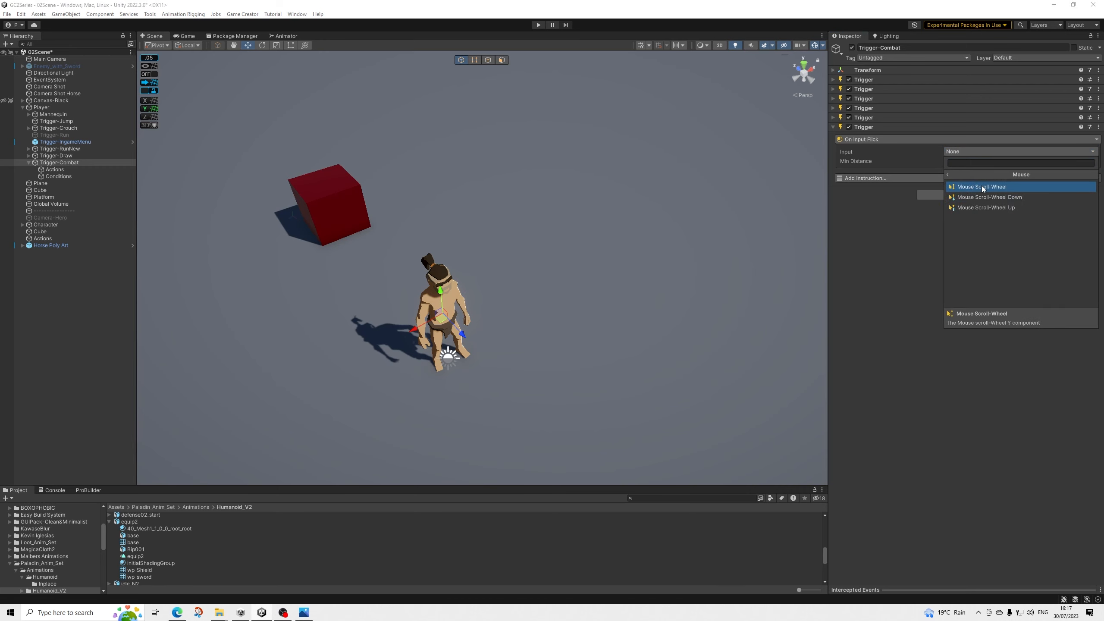
pyautogui.click(977, 208)
# Step: Add a Cycle Next Target instruction for the Player to the scroll-wheel-up trigger
pyautogui.click(885, 175)
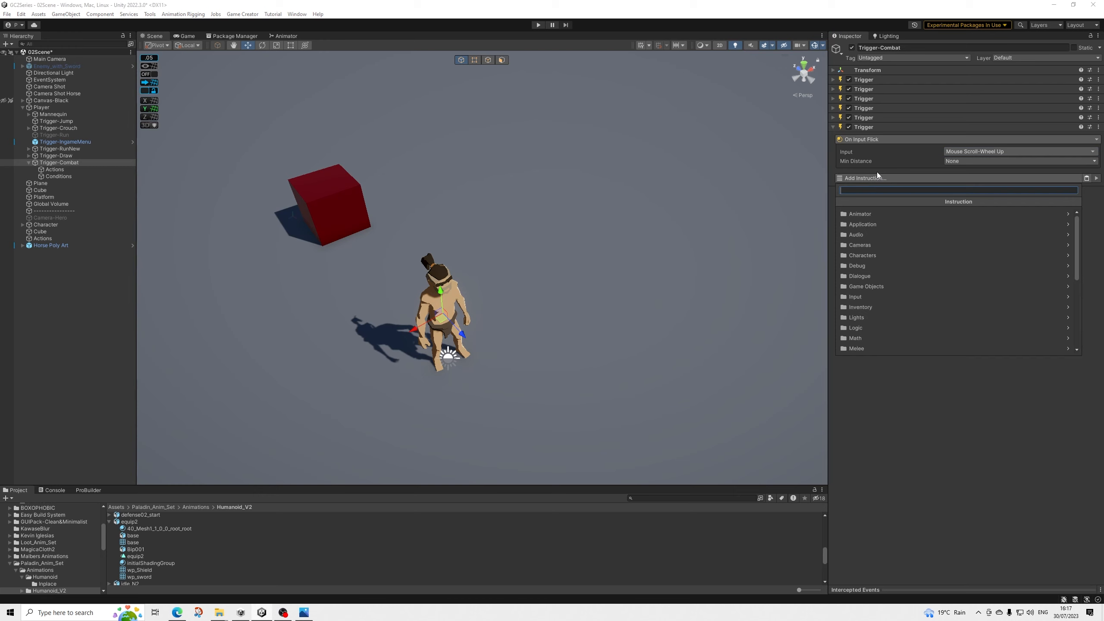
pyautogui.write('cycle')
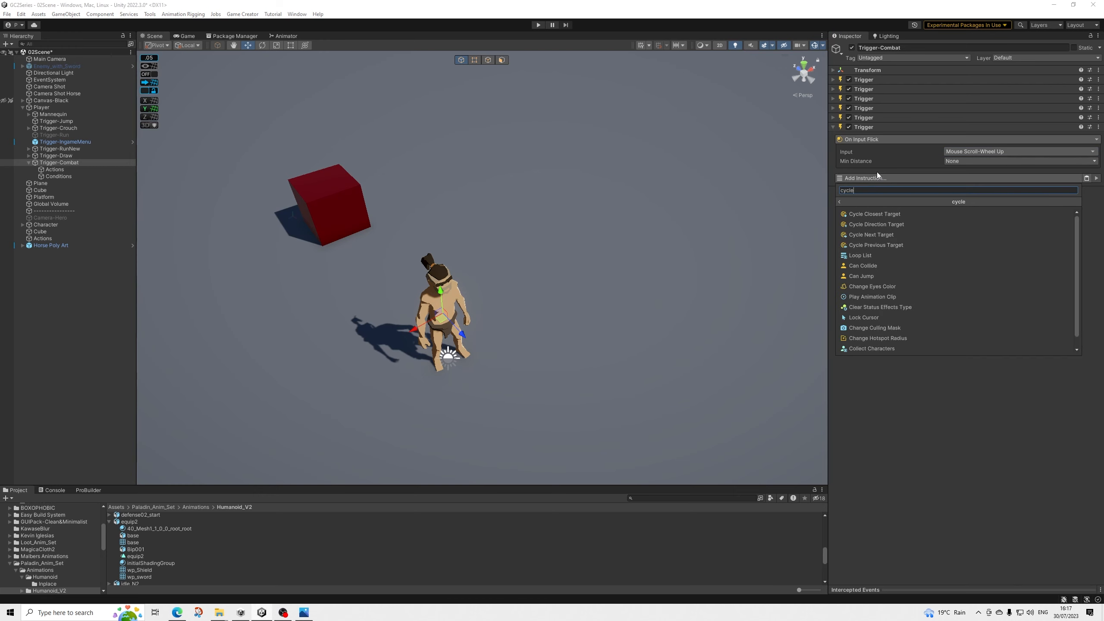
pyautogui.press('Down')
pyautogui.press('Down')
pyautogui.press('Down')
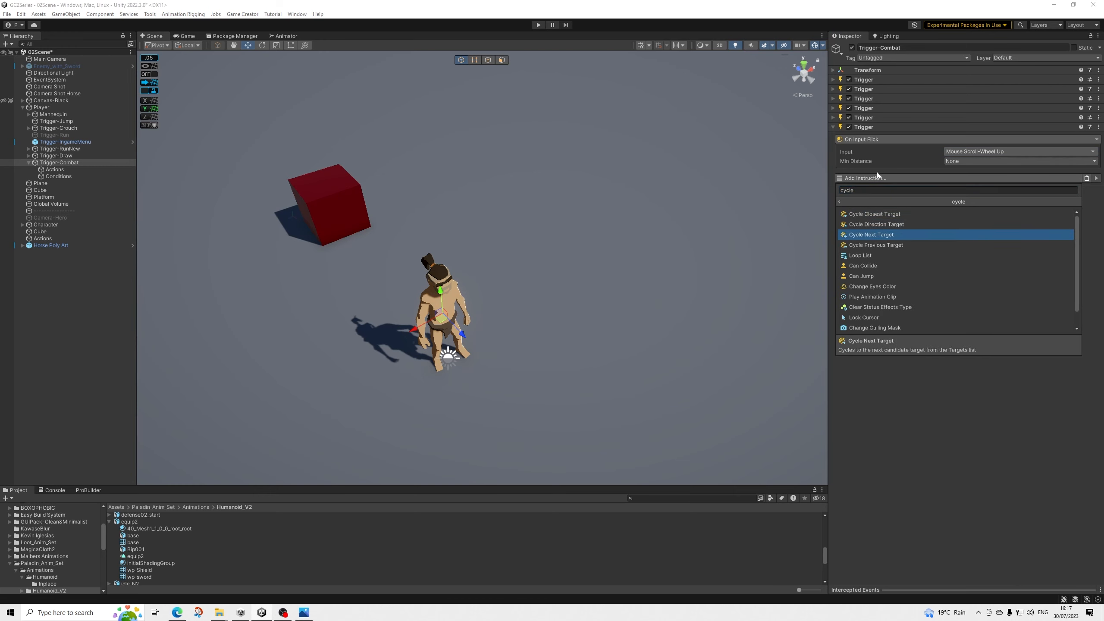
pyautogui.press('Return')
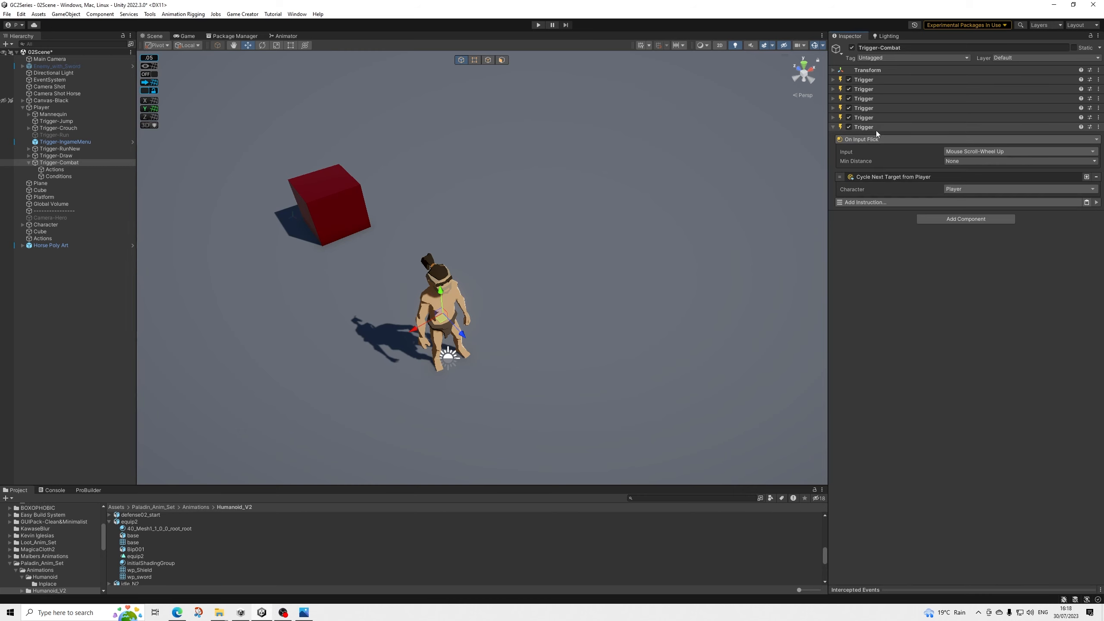
# Step: Add another Trigger component to Trigger-Combat and set its event to On Input Flick
pyautogui.click(922, 218)
pyautogui.click(935, 250)
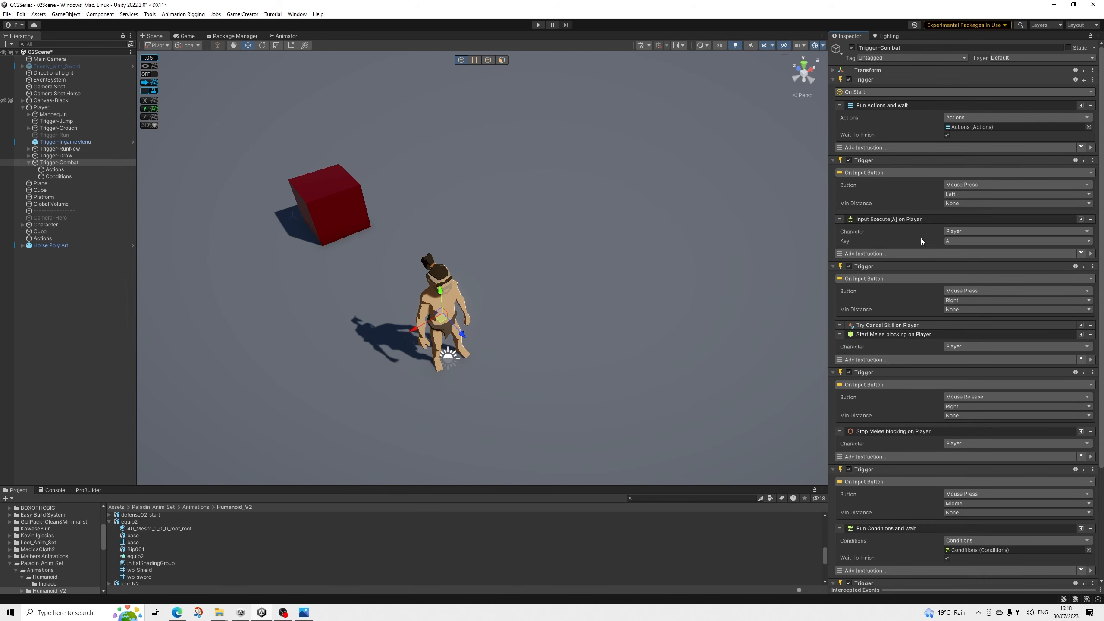
pyautogui.scroll(-5, 886, 222)
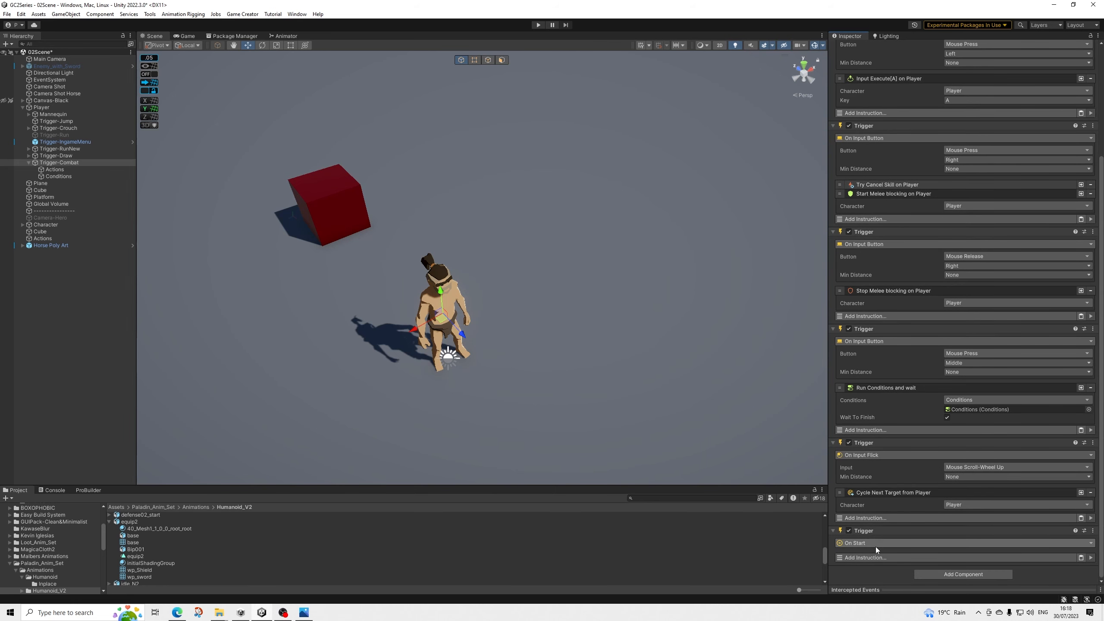
pyautogui.click(878, 540)
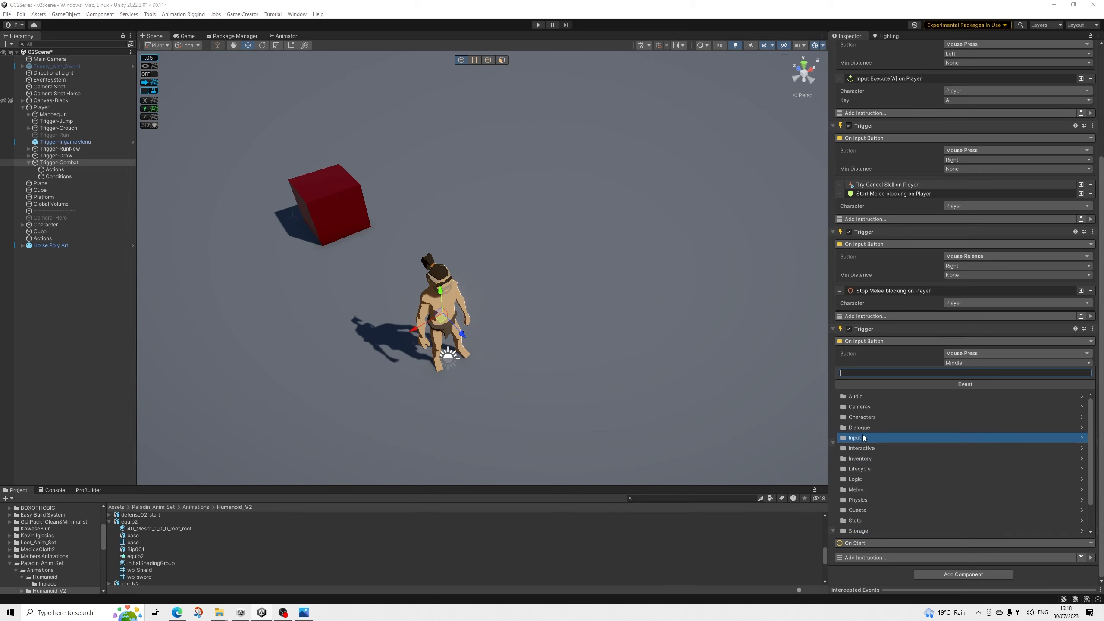
pyautogui.click(860, 436)
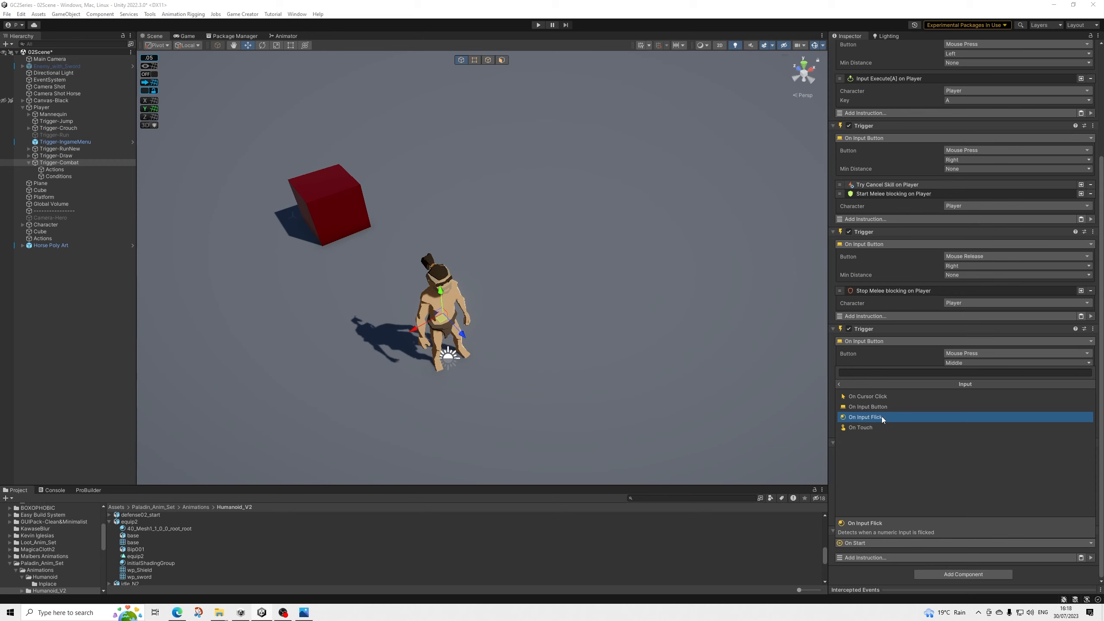
pyautogui.click(881, 415)
# Step: Add a Cycle Previous Target instruction to the new On Input Flick trigger
pyautogui.scroll(-1, 926, 467)
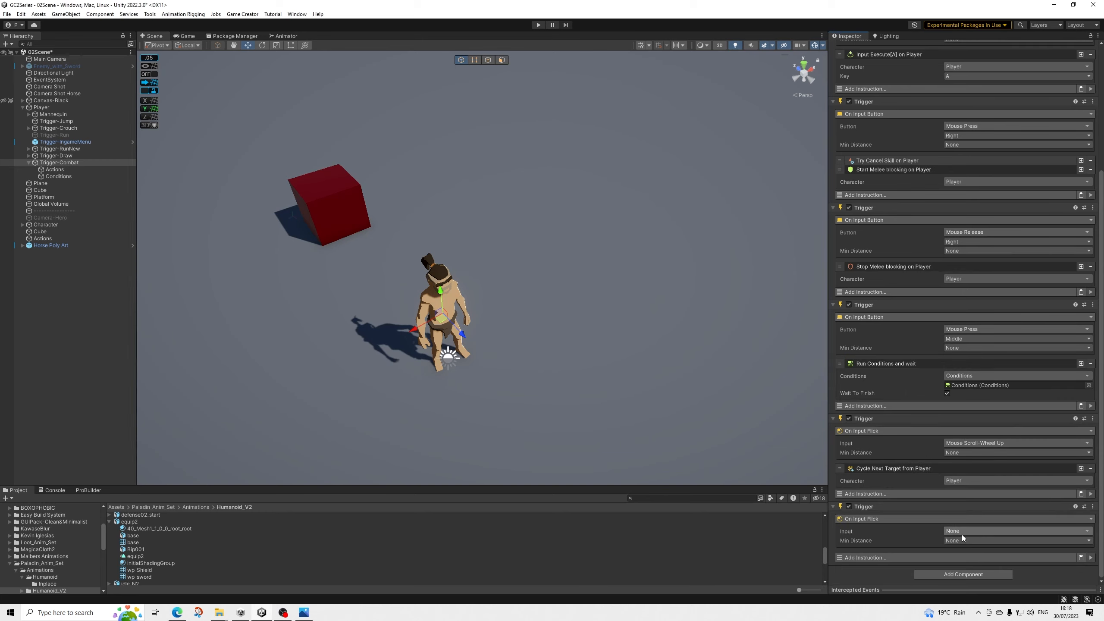
pyautogui.click(882, 556)
pyautogui.write('cycle')
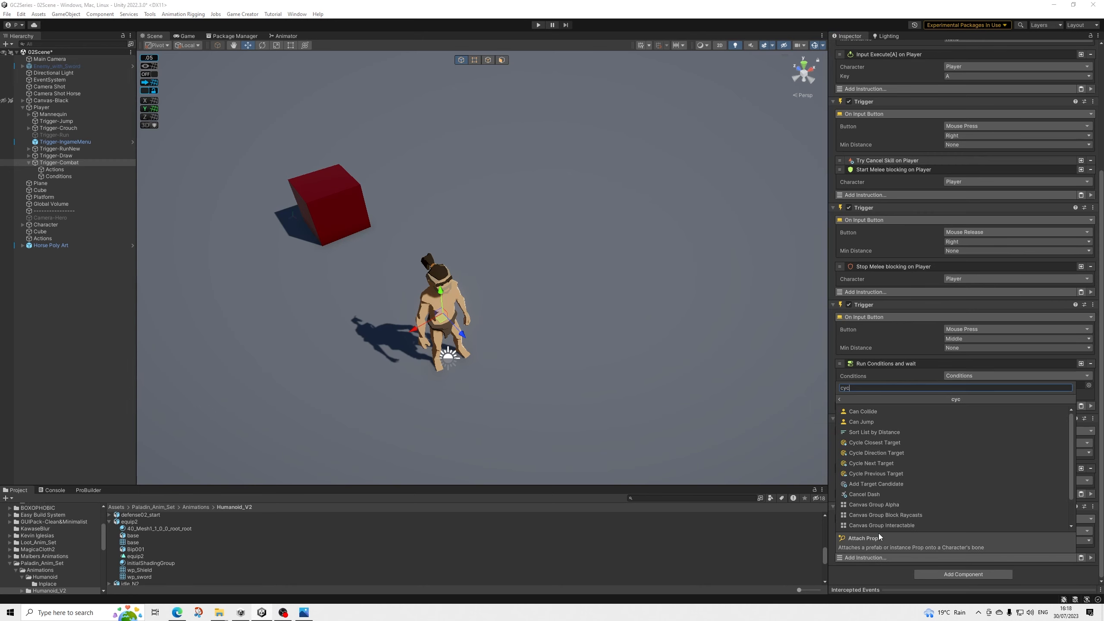
pyautogui.press('Down')
pyautogui.press('Down')
pyautogui.press('Down')
pyautogui.press('Down')
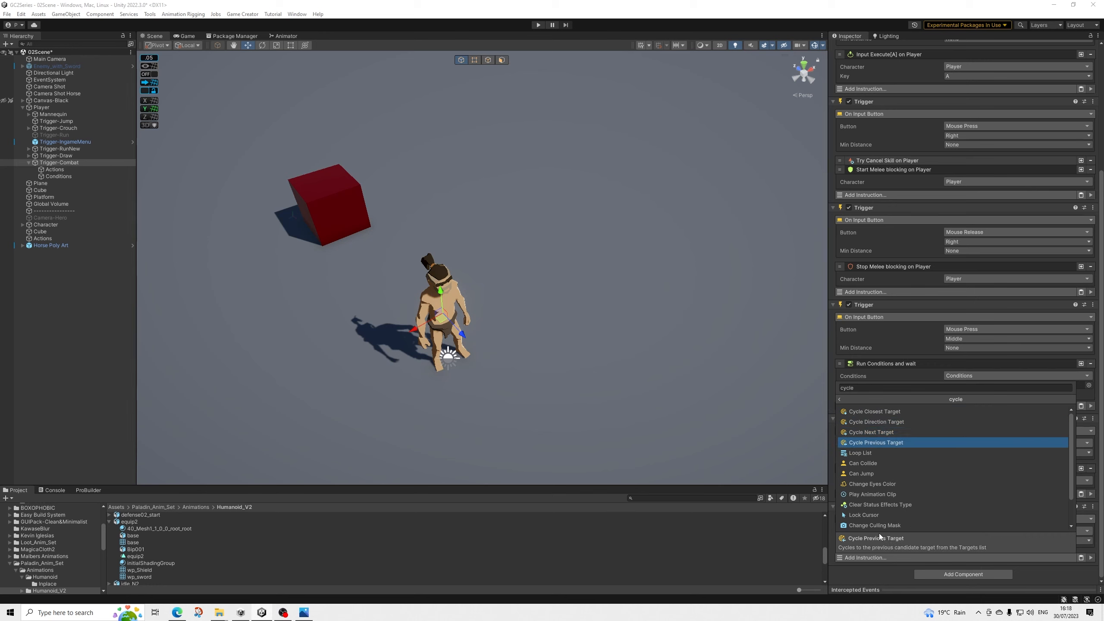
pyautogui.press('Return')
# Step: Set the input of the Cycle Previous Target trigger to Mouse Scroll-Wheel Down
pyautogui.scroll(-1, 906, 523)
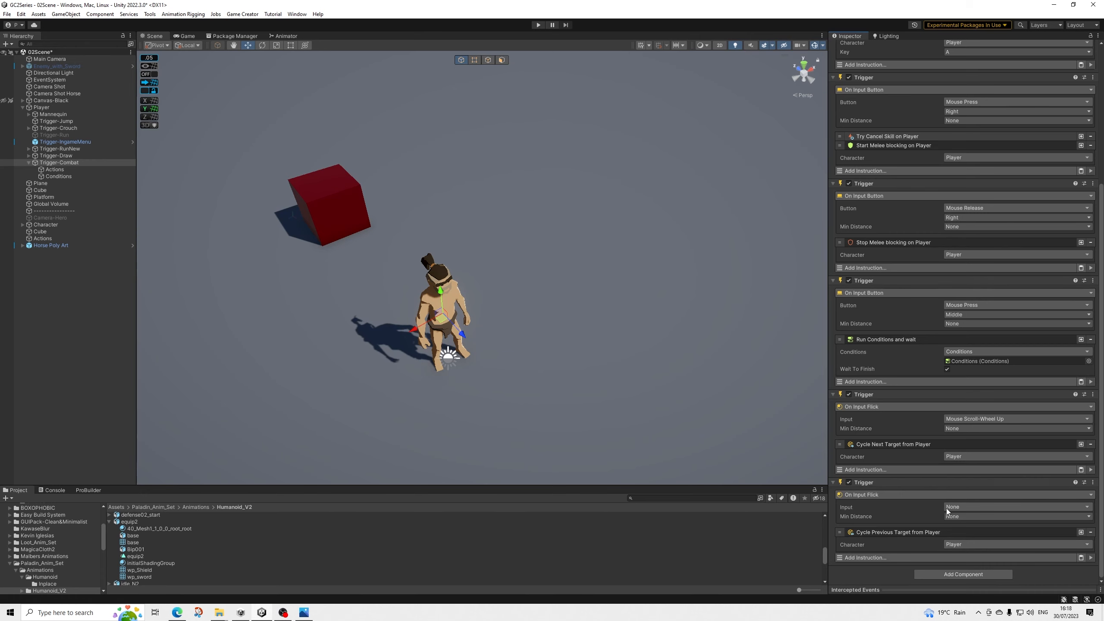
pyautogui.click(958, 506)
pyautogui.click(997, 389)
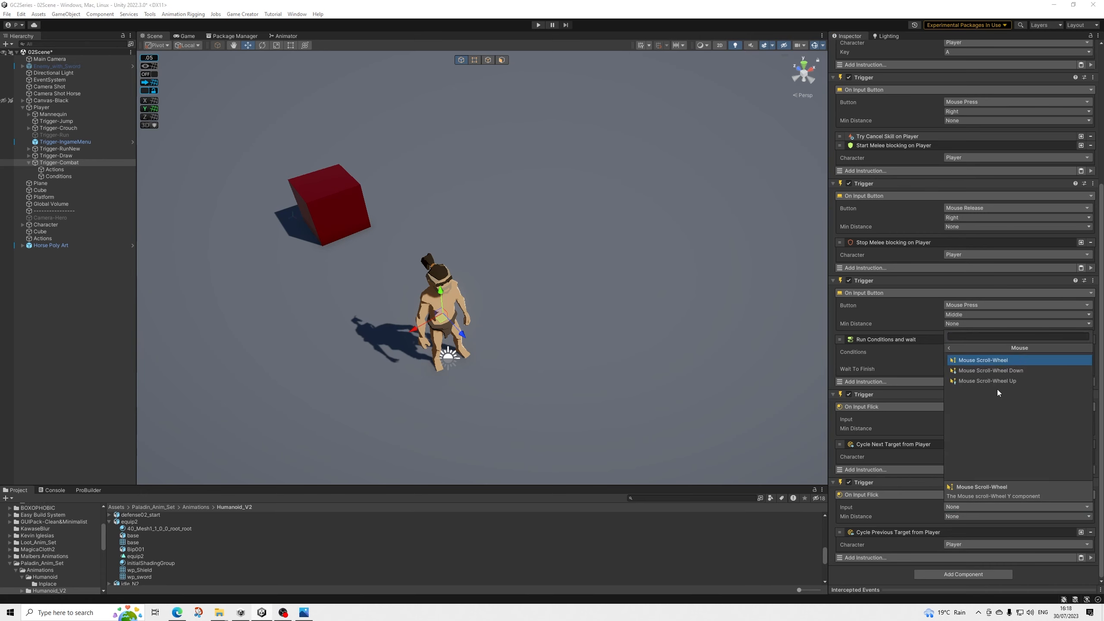
pyautogui.click(1009, 374)
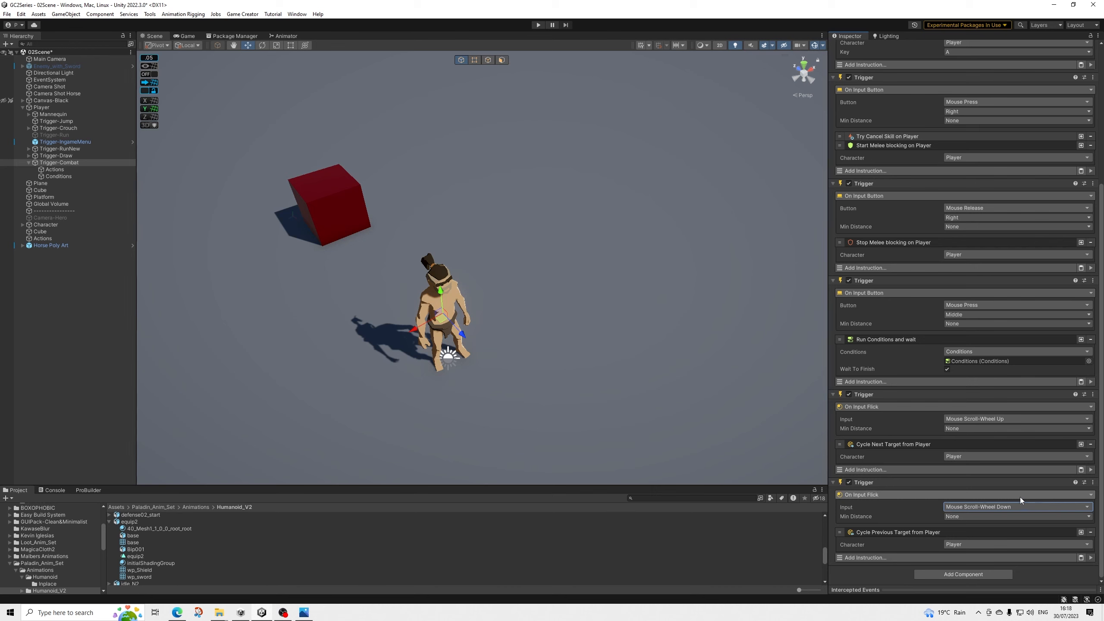
# Step: Rename the Actions object under Trigger-Combat as Actions-OnStart
pyautogui.scroll(2, 958, 459)
pyautogui.scroll(6, 965, 433)
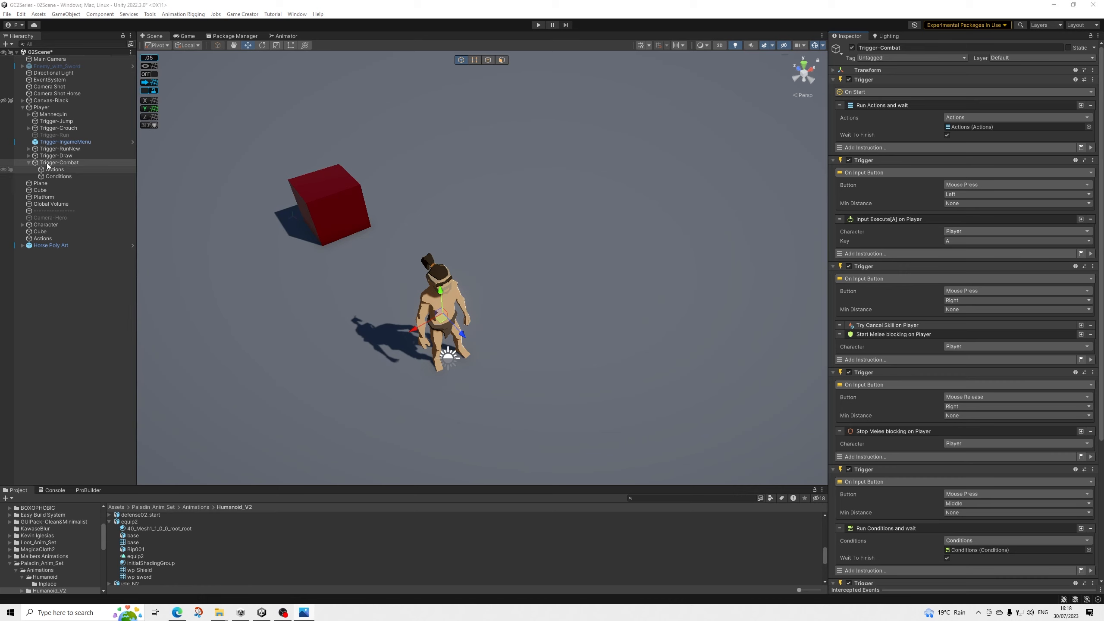
pyautogui.click(55, 169)
pyautogui.click(902, 50)
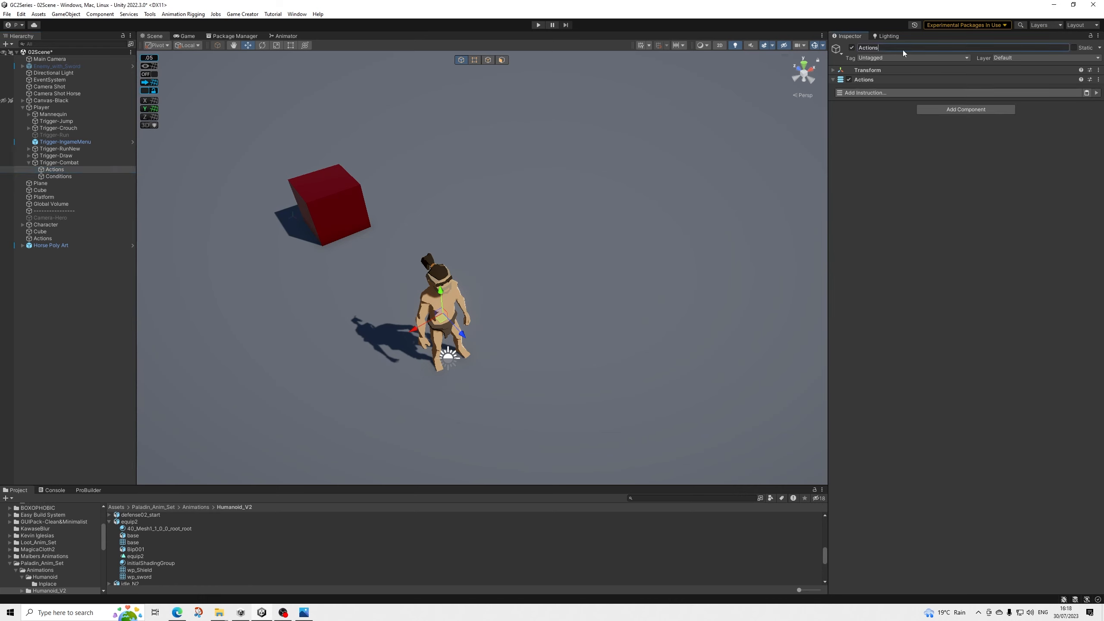
pyautogui.write('-OnStart')
pyautogui.press('Return')
# Step: Add an Add Item instruction to Actions-OnStart that gives the Basic-Shield item to the Player
pyautogui.click(853, 93)
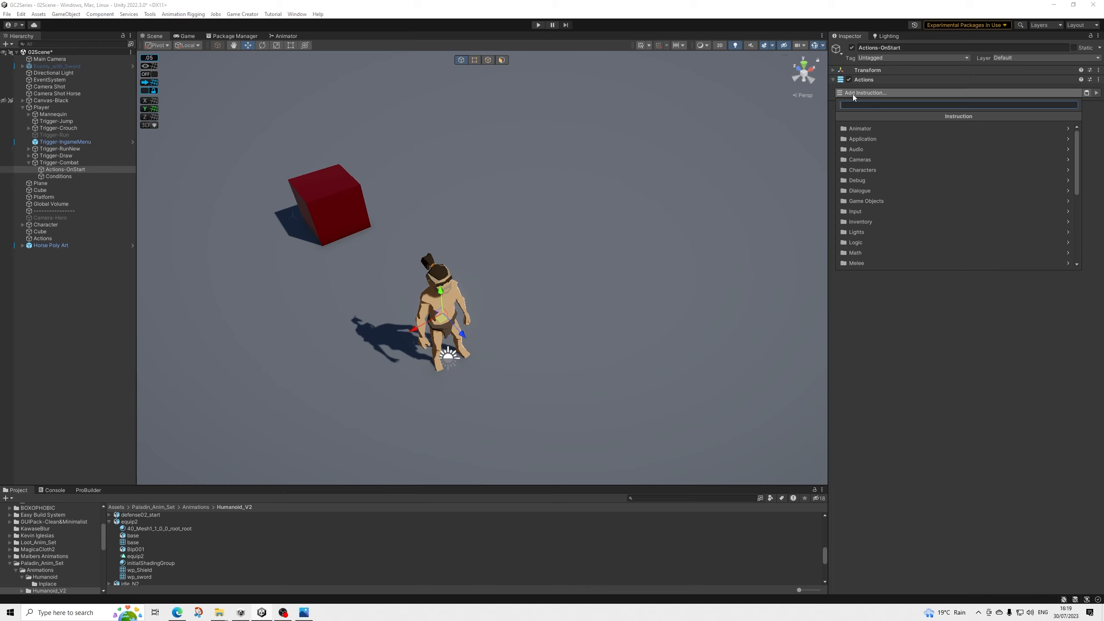
pyautogui.write('item')
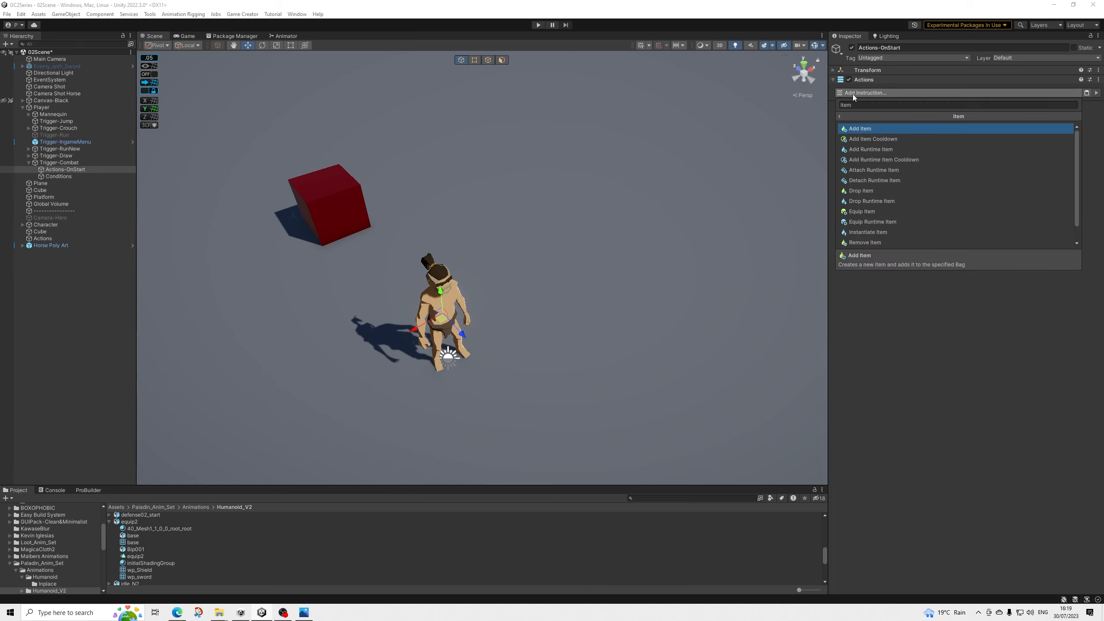
pyautogui.press('Return')
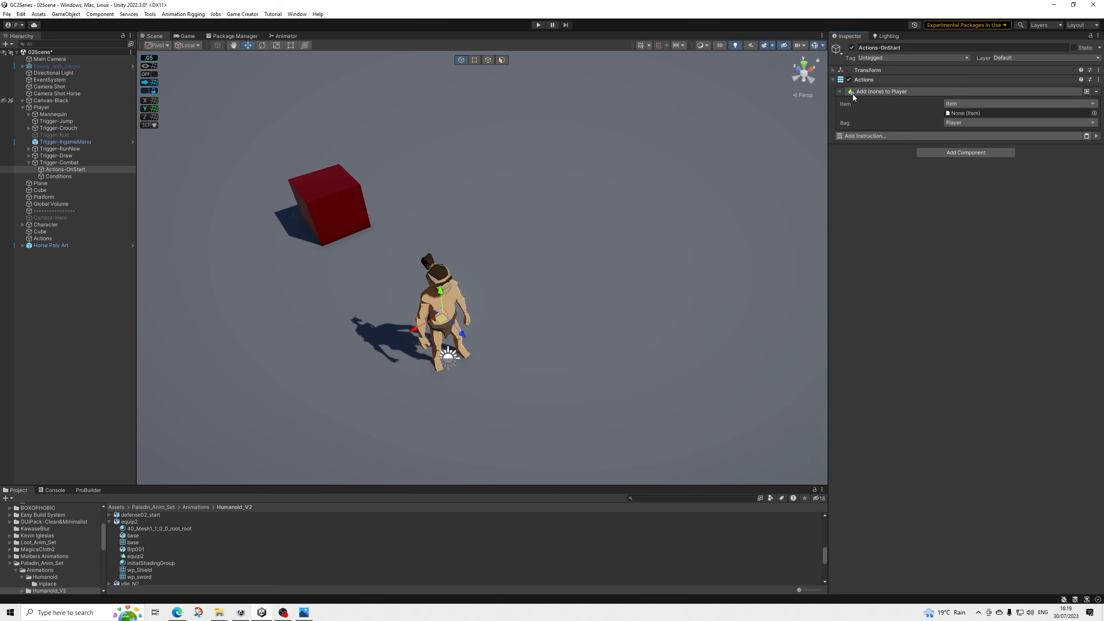
pyautogui.click(1094, 113)
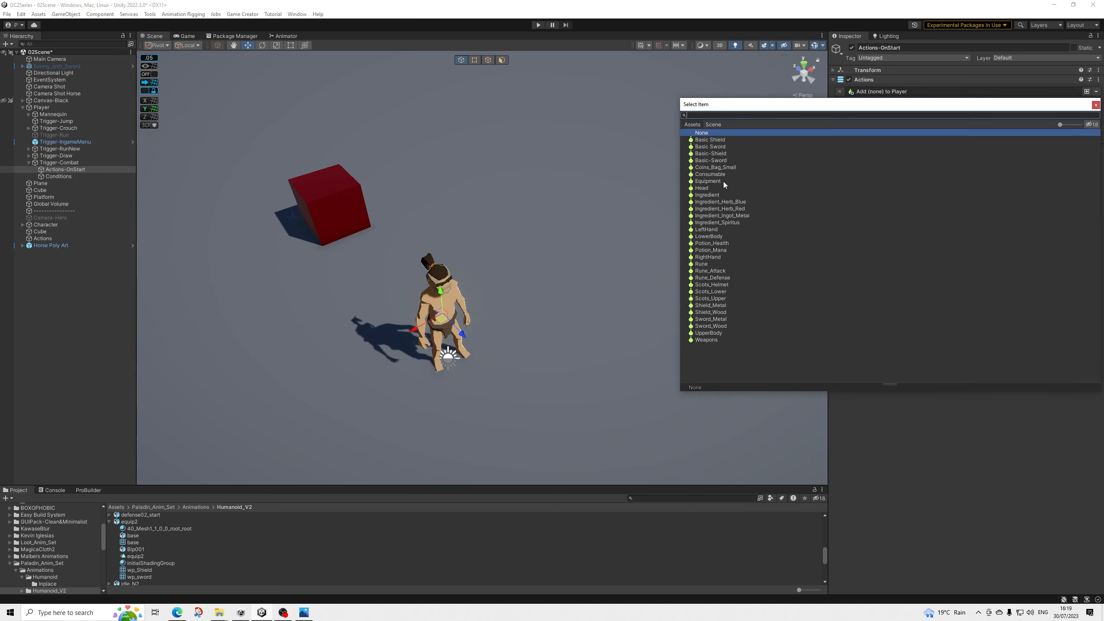
pyautogui.click(721, 154)
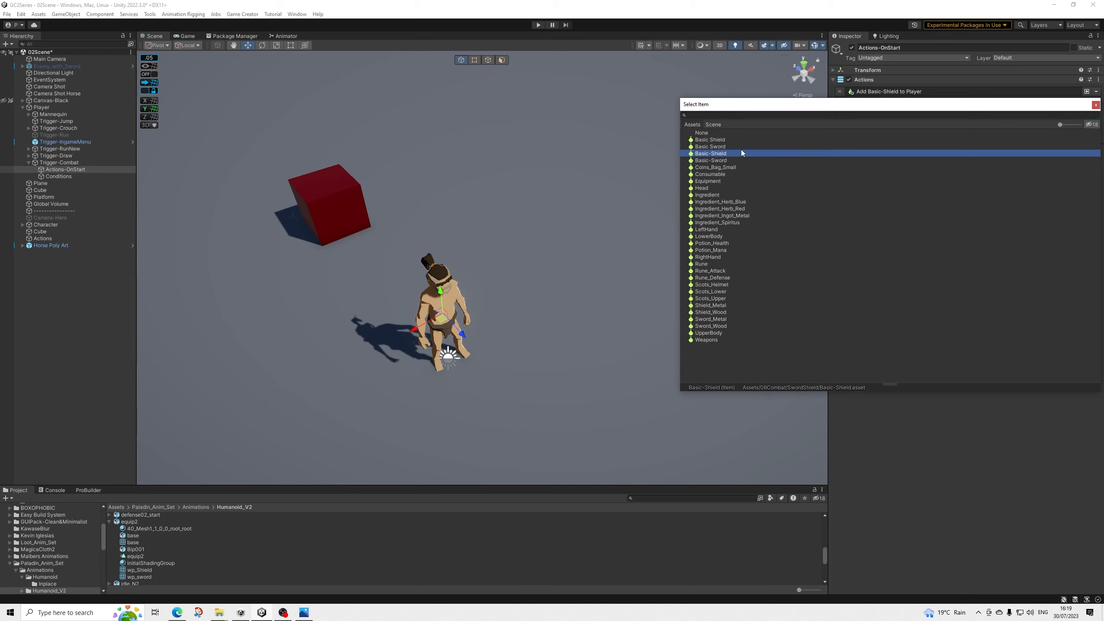
pyautogui.doubleClick(741, 153)
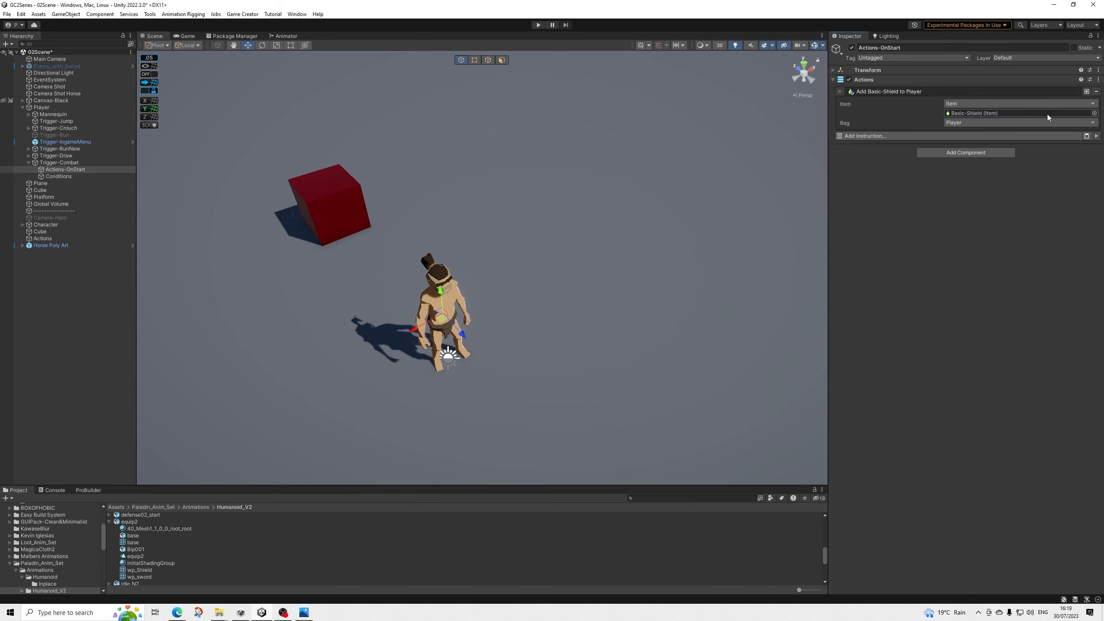
# Step: Duplicate the Add Item instruction with Basic-Sword as its item, and locate the Basic-Shield asset in the project files
pyautogui.click(1087, 91)
pyautogui.click(1093, 156)
pyautogui.press('Down')
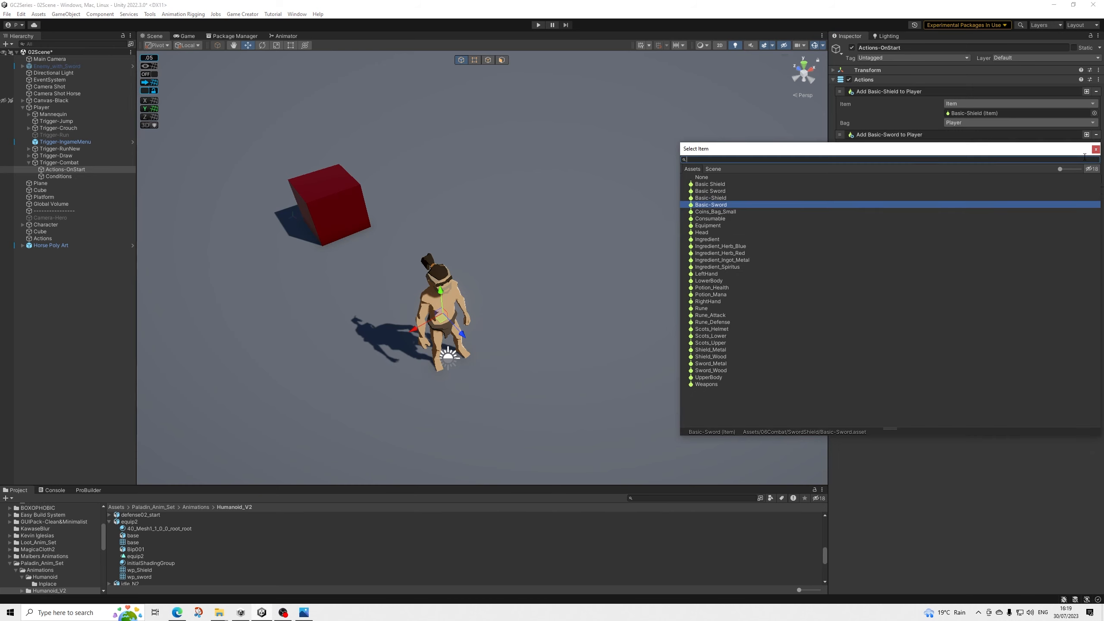
pyautogui.press('Return')
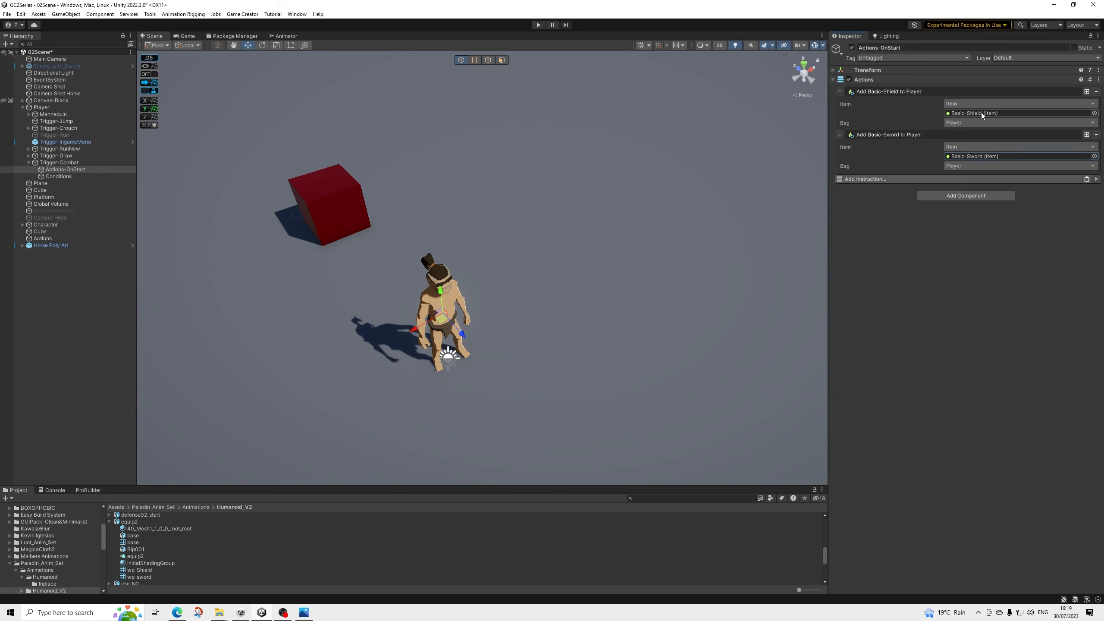
pyautogui.click(981, 112)
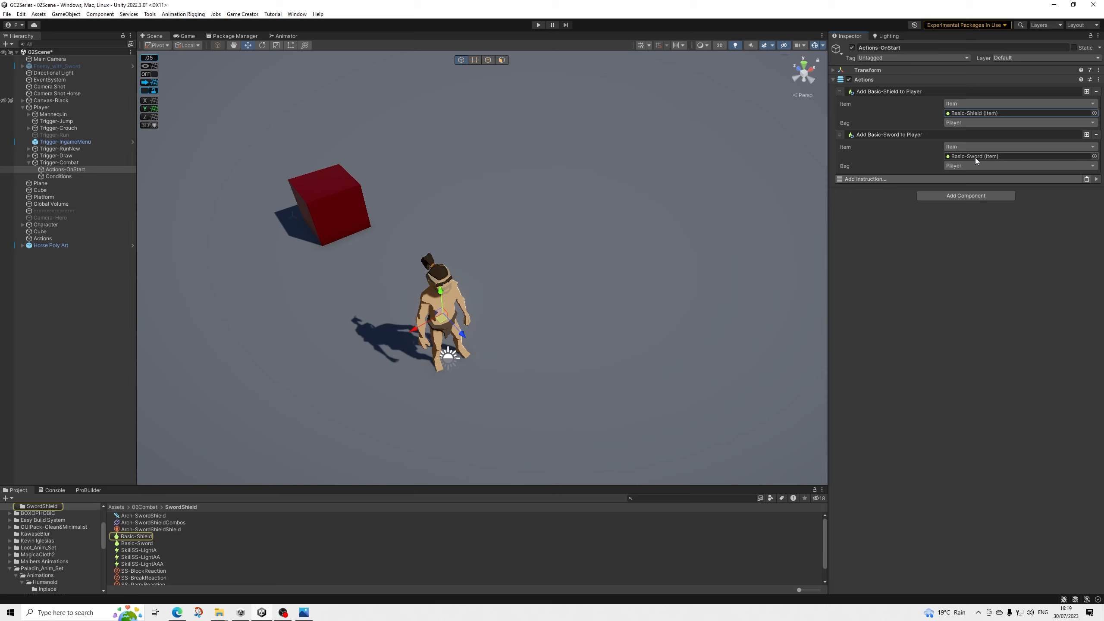
pyautogui.scroll(3, 39, 540)
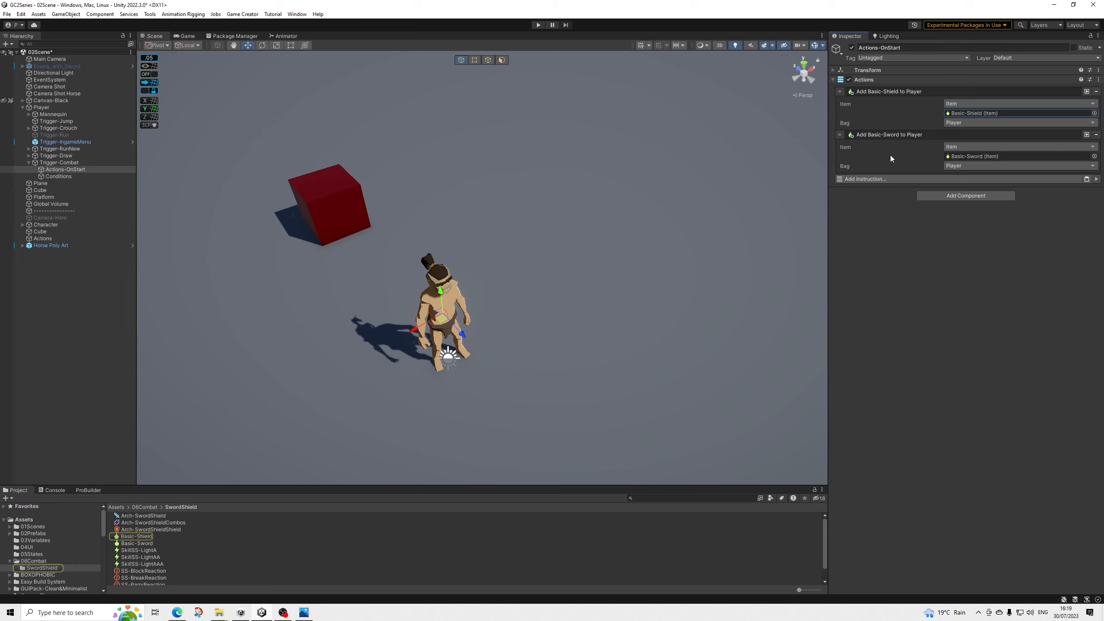
# Step: Add a Wait Seconds instruction after the two Add Item instructions in Actions-OnStart
pyautogui.click(909, 178)
pyautogui.write('wai')
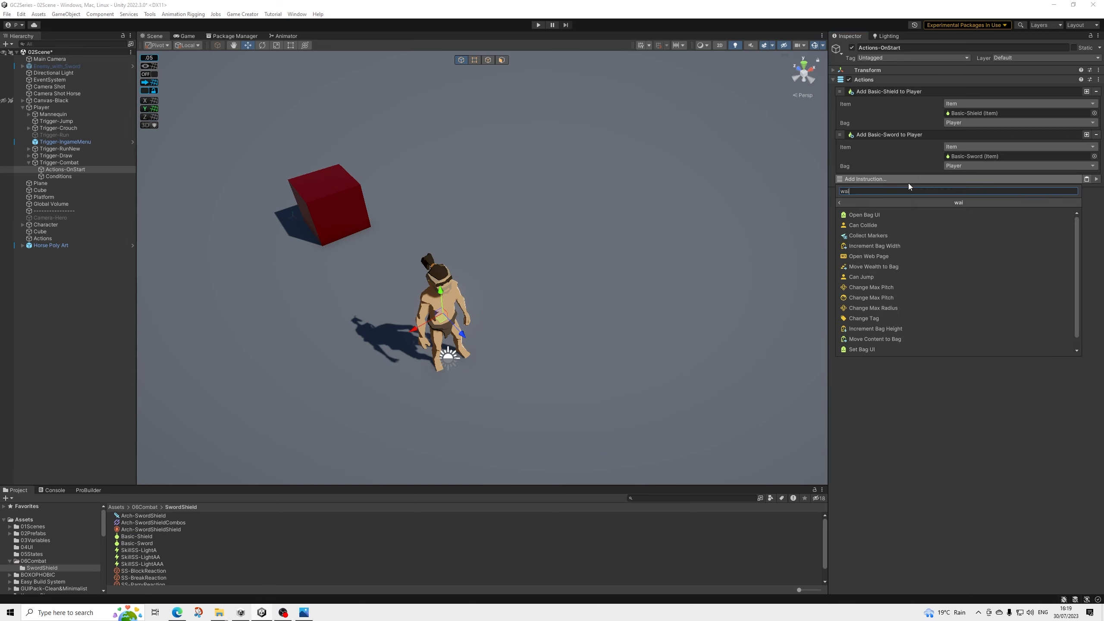
pyautogui.write('t')
pyautogui.press('Down')
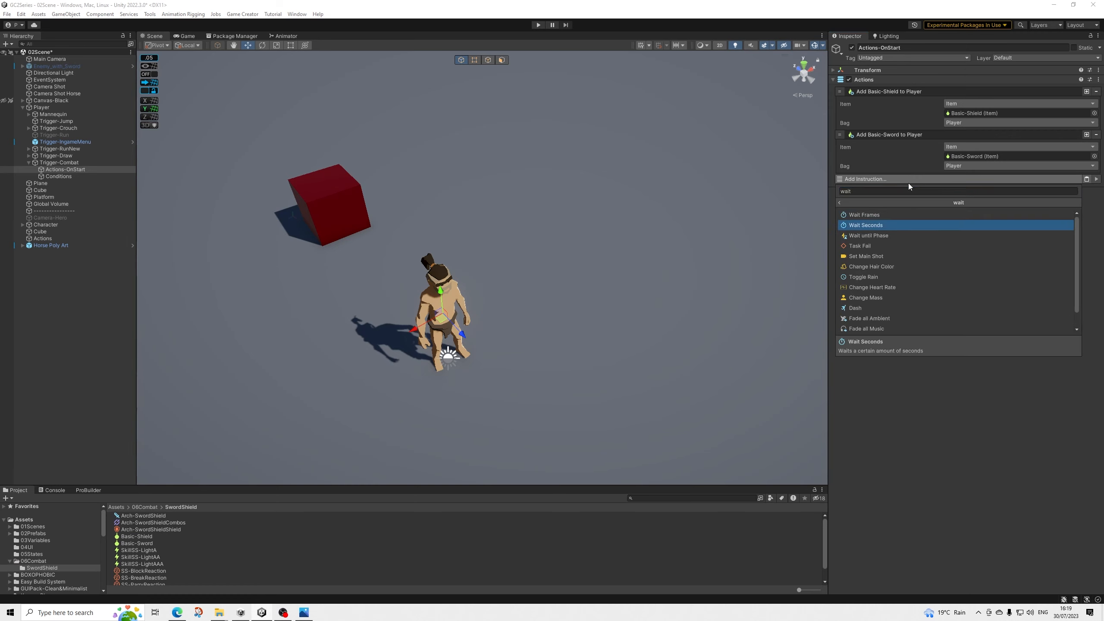
pyautogui.press('Return')
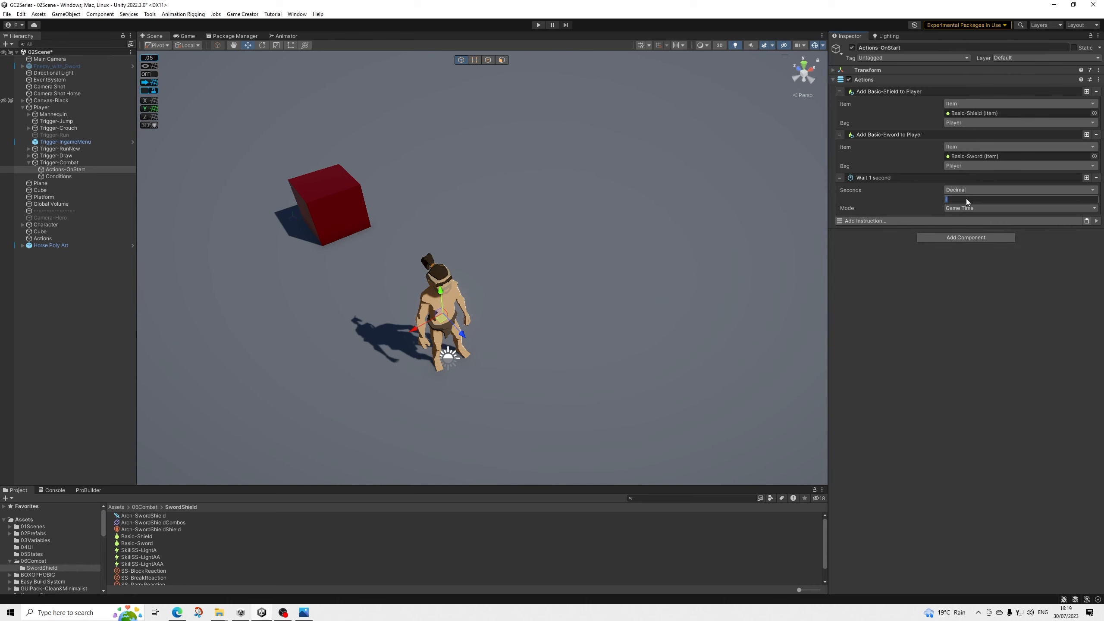
# Step: Set the wait in Actions-OnStart to 0.01 seconds and add an Equip Item instruction after it
pyautogui.write('0.01')
pyautogui.click(904, 221)
pyautogui.write('equip')
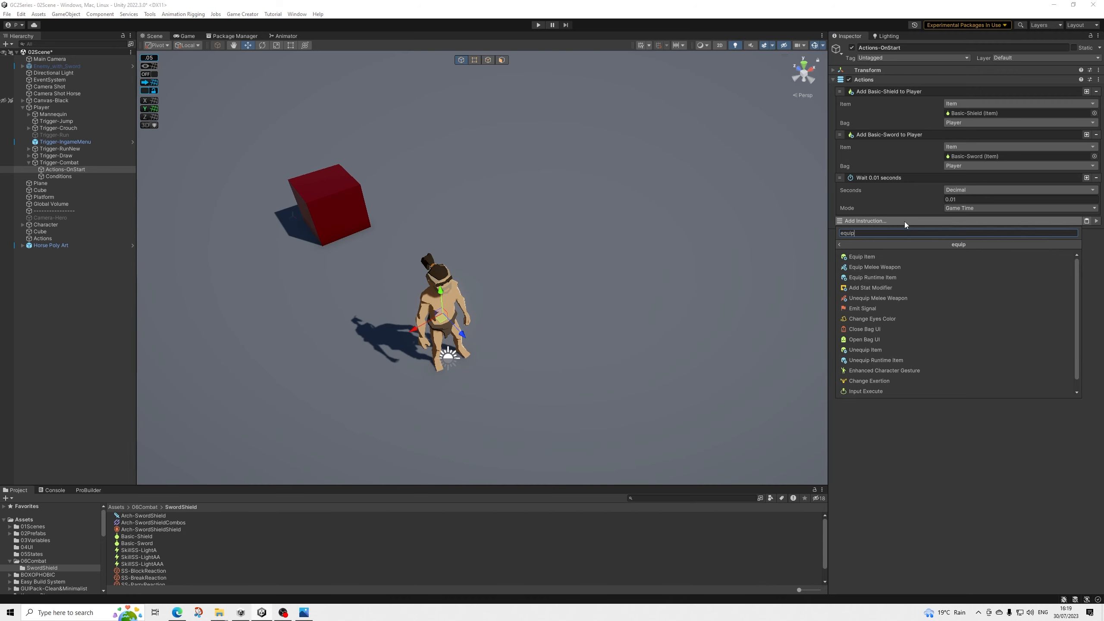
pyautogui.press('Down')
pyautogui.press('Return')
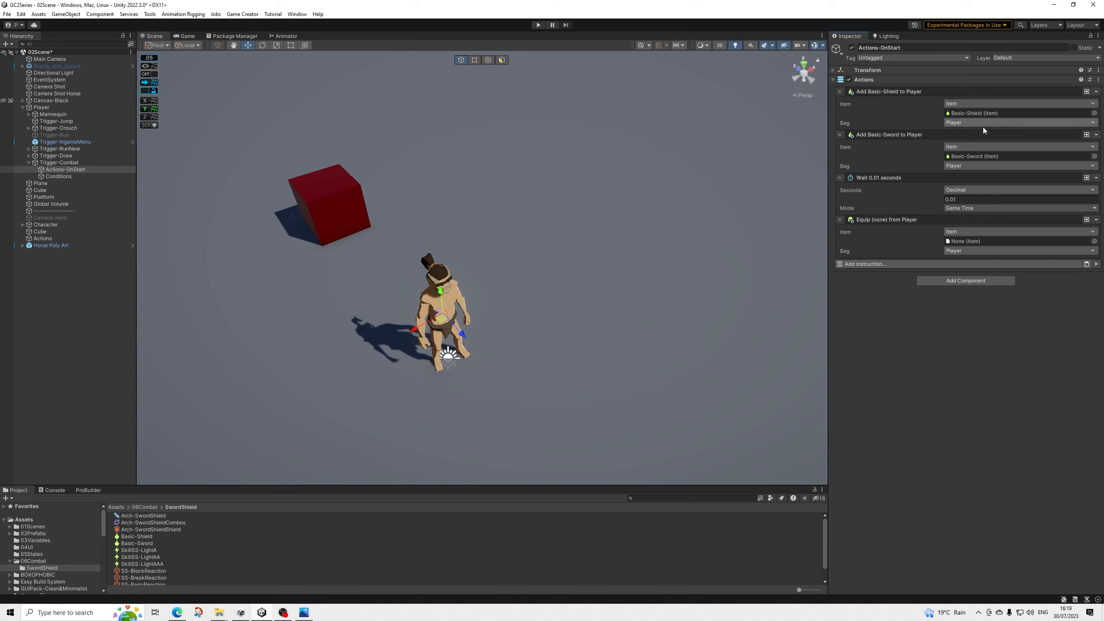
# Step: Assign Basic-Shield to the Equip Item instruction, and duplicate the instruction with Basic-Sword as its item
pyautogui.click(979, 114)
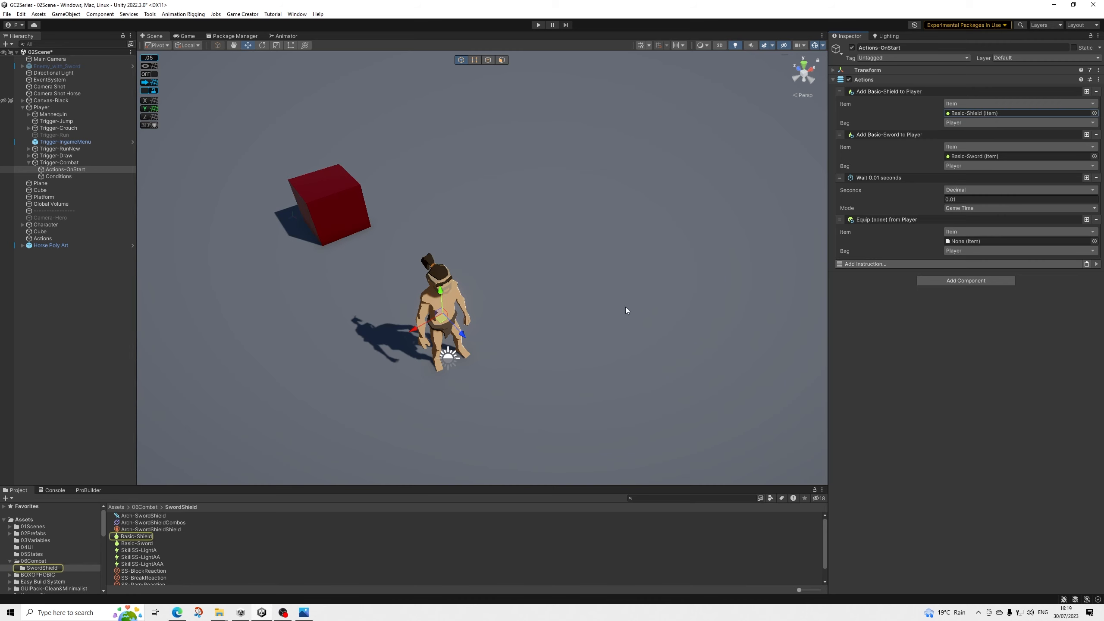
pyautogui.moveTo(166, 534); pyautogui.dragTo(983, 241)
pyautogui.click(1087, 219)
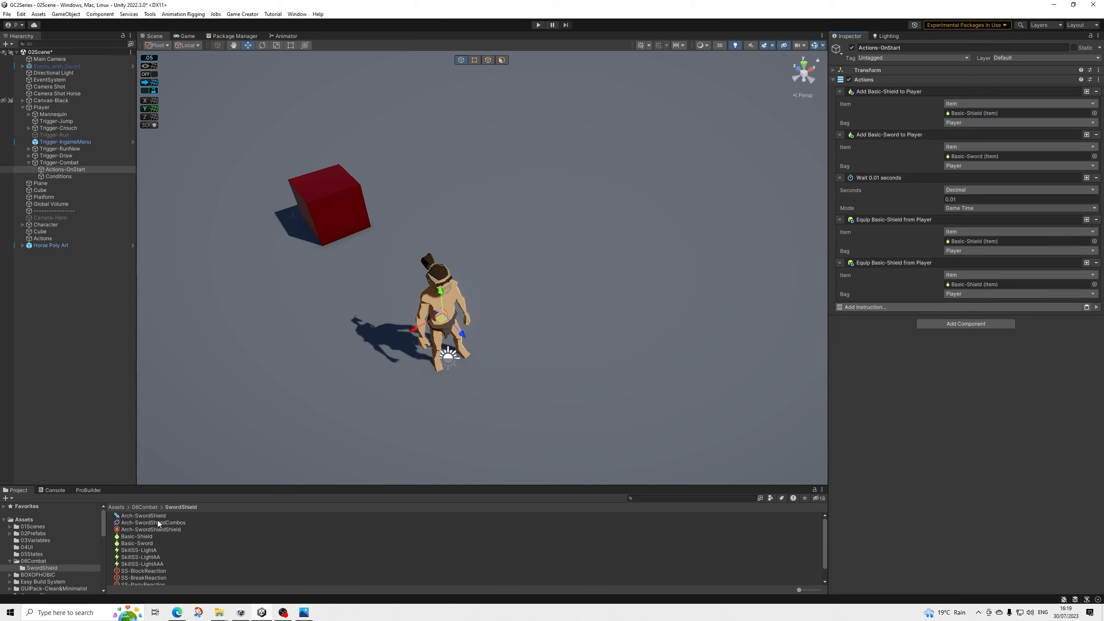
pyautogui.moveTo(139, 536); pyautogui.dragTo(1013, 283)
# Step: Create a new Game Creator Camera Shot at the root of the scene hierarchy
pyautogui.click(66, 175)
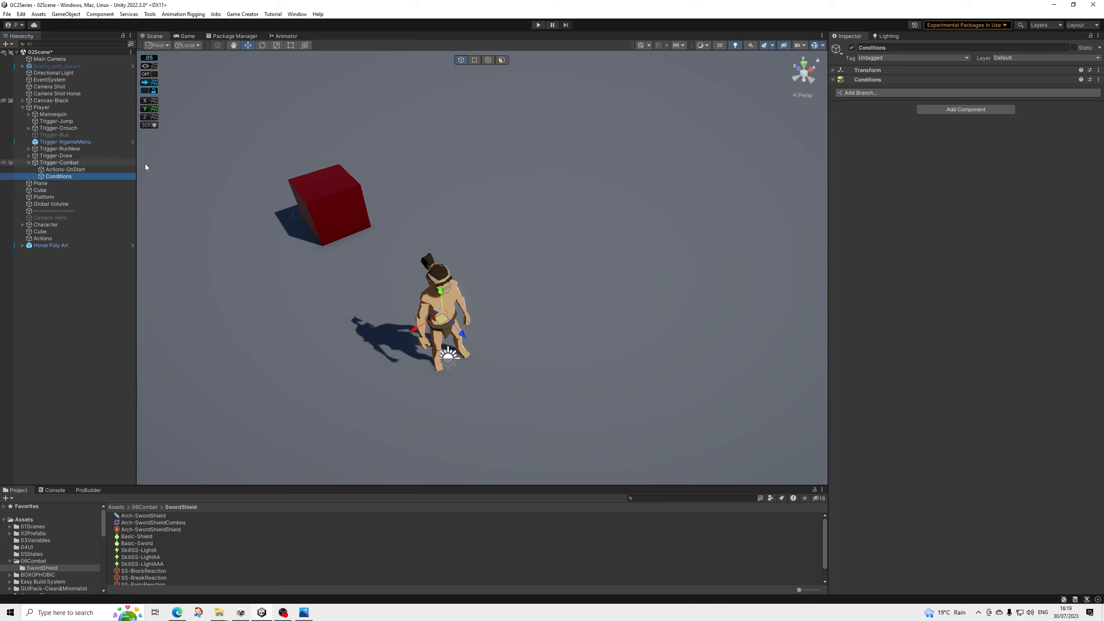
pyautogui.hotkey('alt', 'Tab')
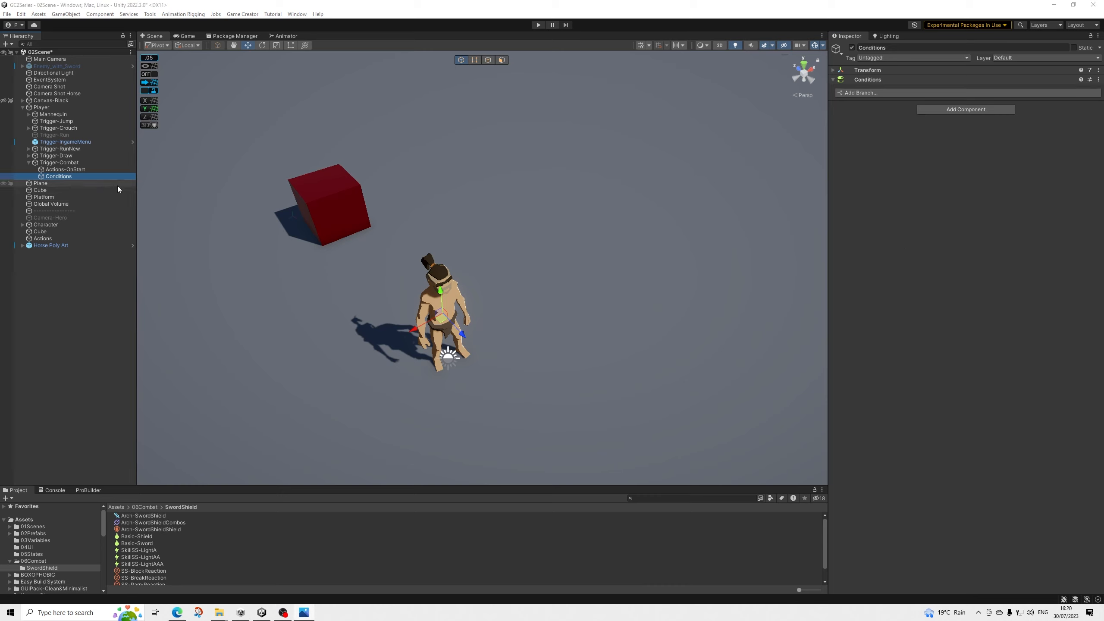
pyautogui.click(22, 107)
pyautogui.click(60, 87)
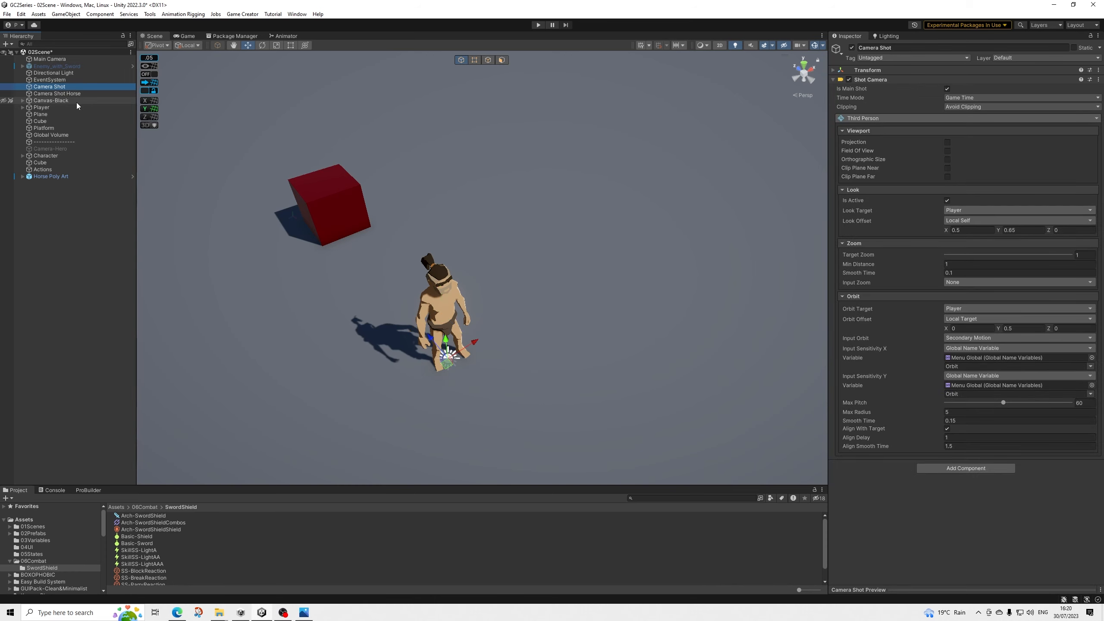
pyautogui.click(64, 198)
pyautogui.rightClick(65, 203)
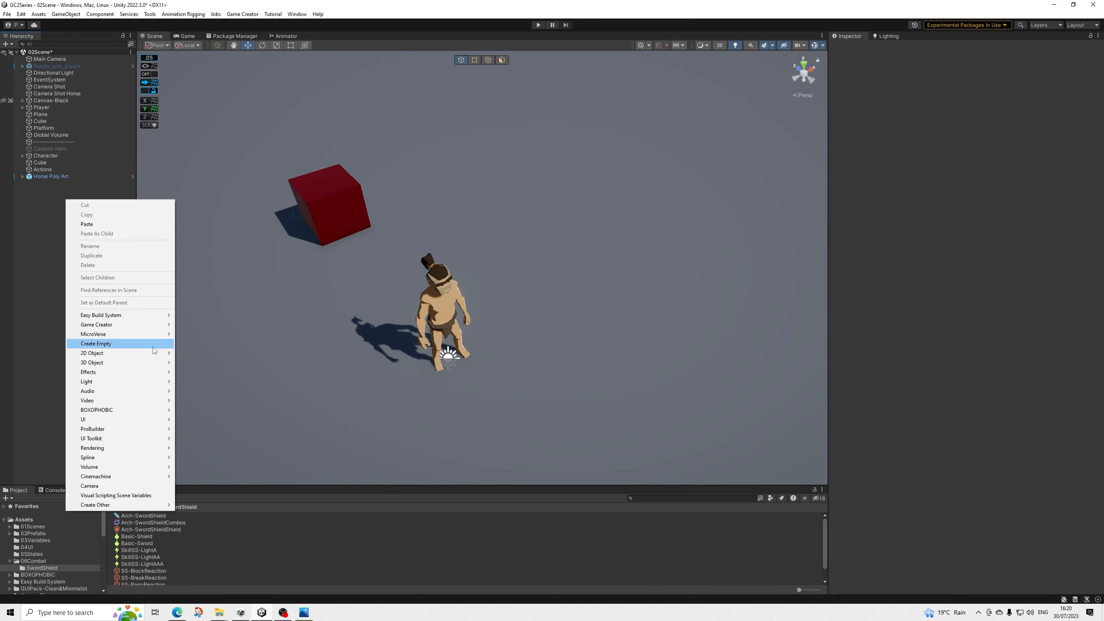
pyautogui.moveTo(163, 324)
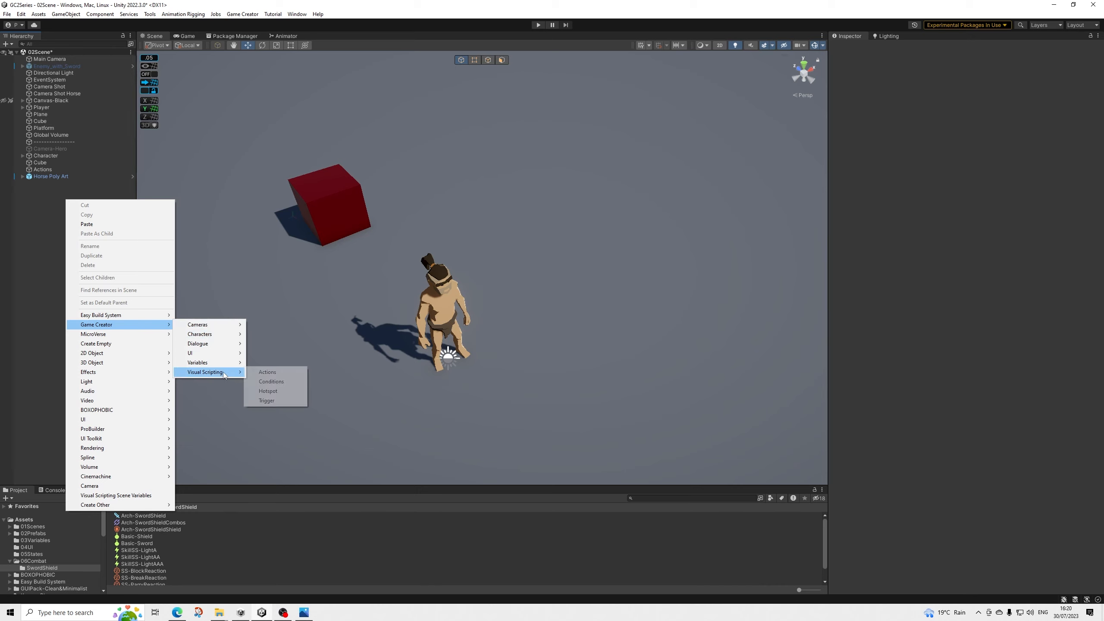
pyautogui.moveTo(225, 365)
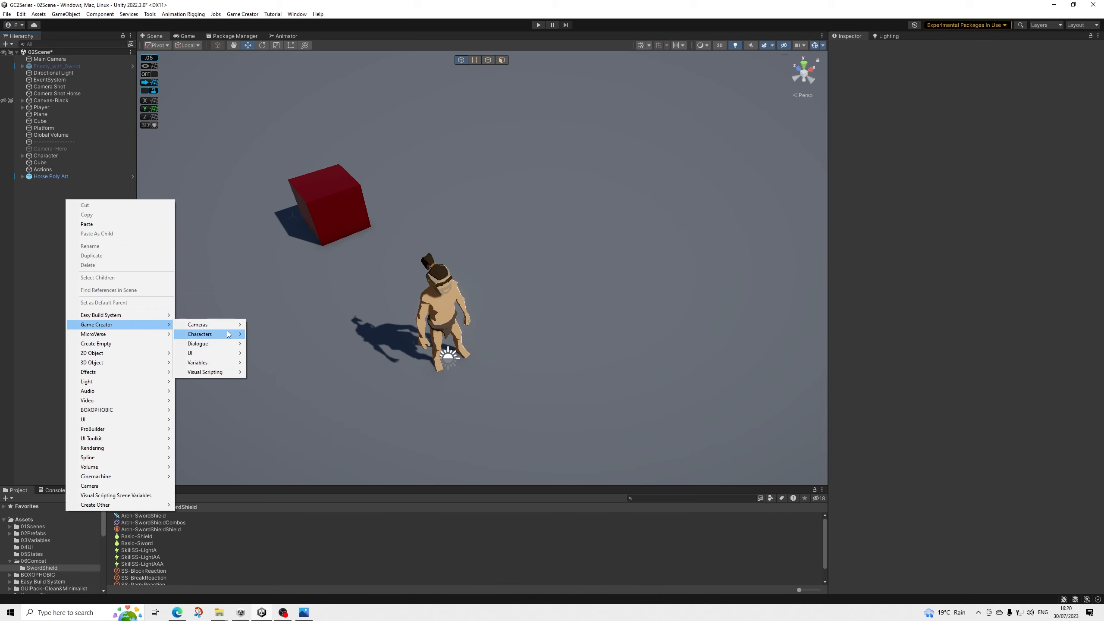
pyautogui.moveTo(226, 325)
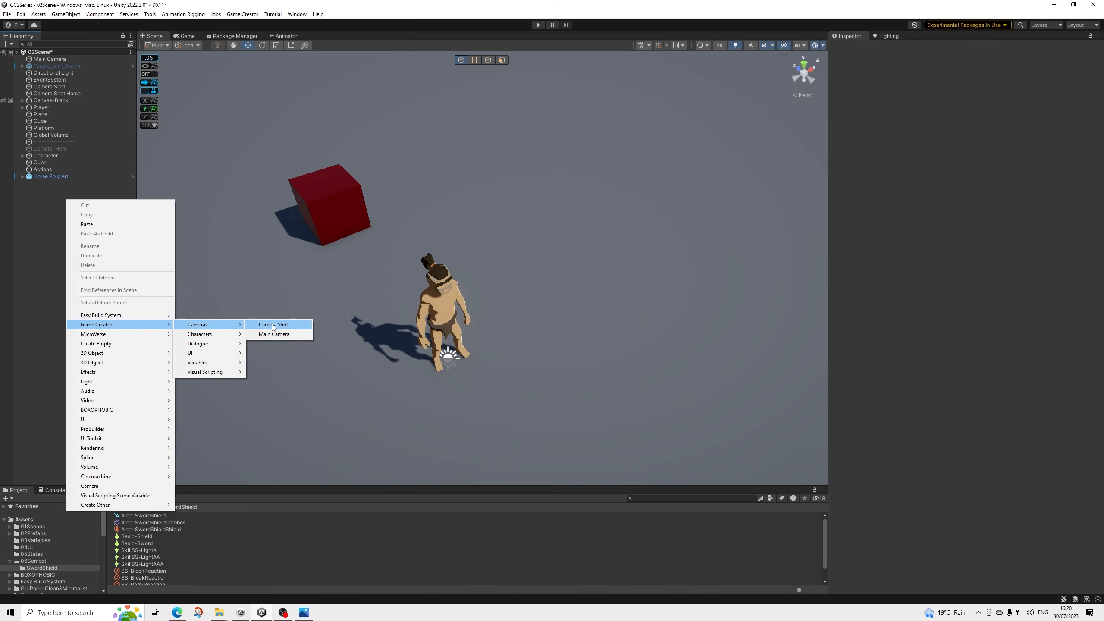
pyautogui.click(269, 325)
# Step: Name the new camera shot Camera Shot Combat and place it below Camera Shot Horse in the hierarchy
pyautogui.press('Right')
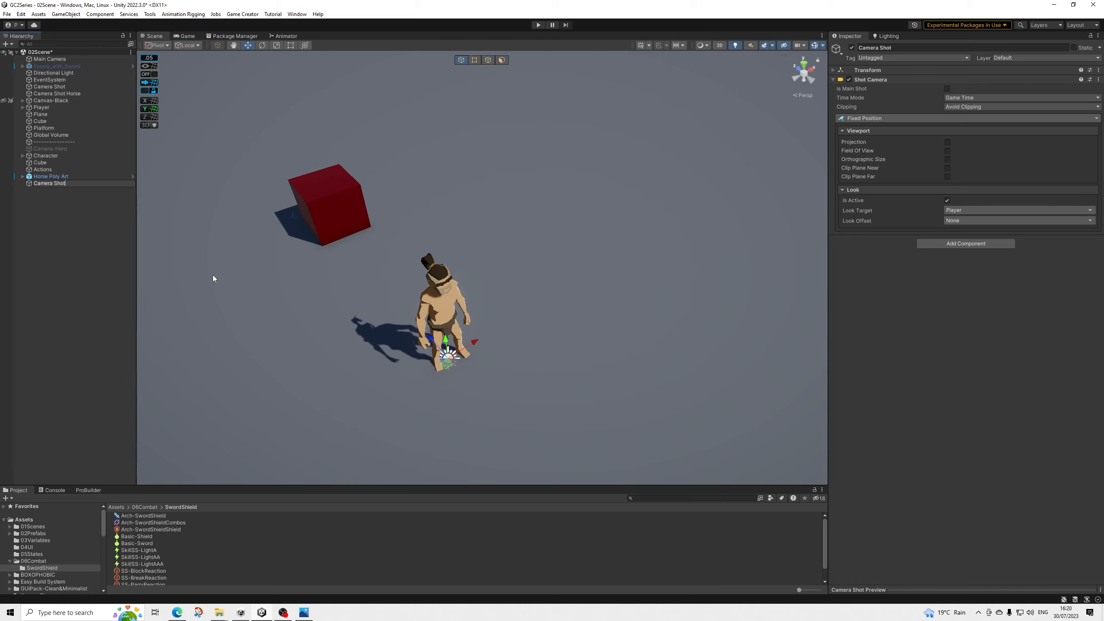
pyautogui.write('Combat')
pyautogui.press('Return')
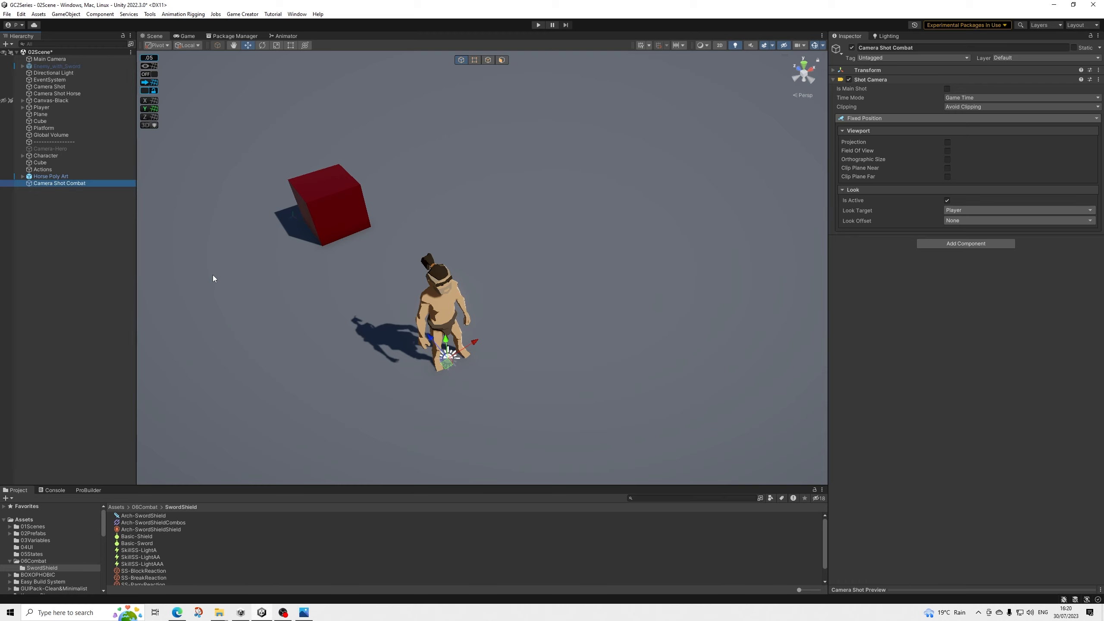
pyautogui.moveTo(76, 183); pyautogui.dragTo(76, 97)
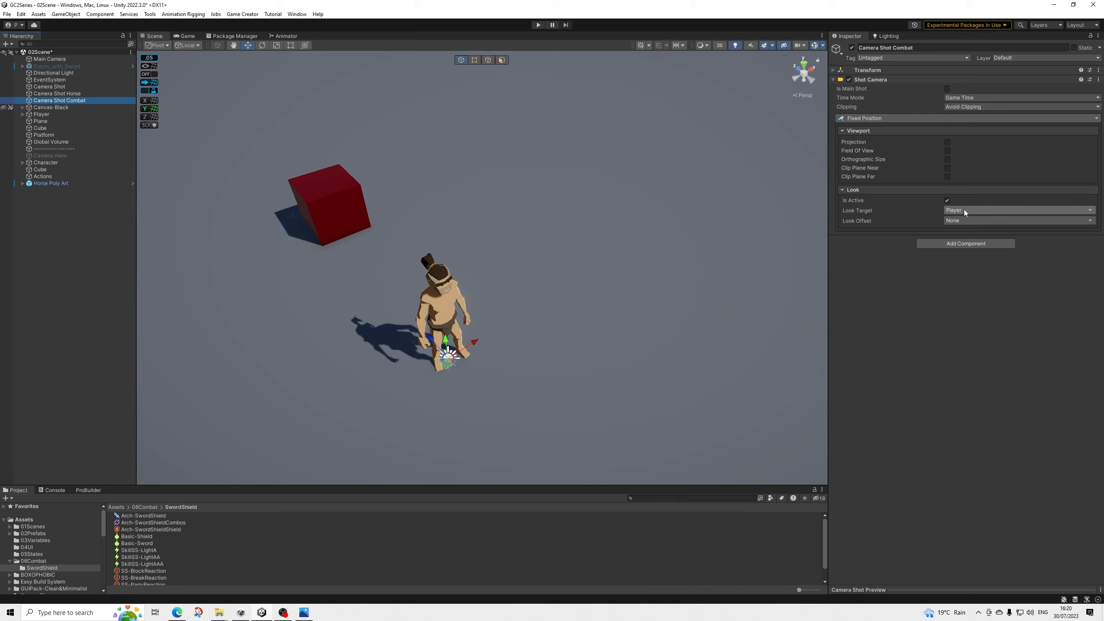
# Step: Change Camera Shot Combat's shot type to Lock On and set its Look Target to Character Target
pyautogui.click(900, 121)
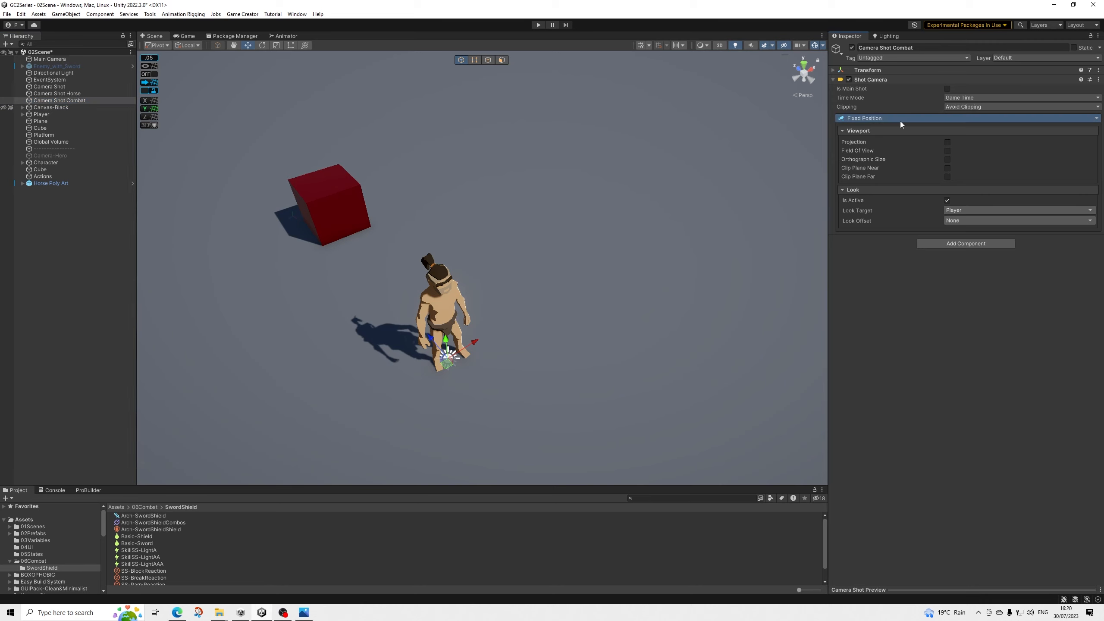
pyautogui.click(869, 217)
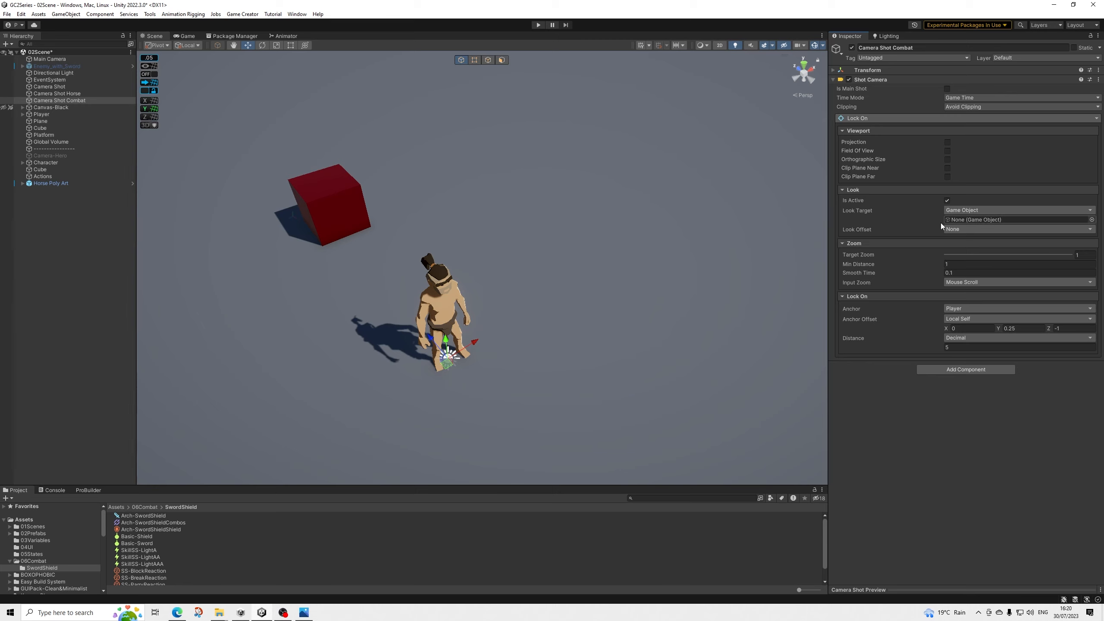
pyautogui.click(991, 211)
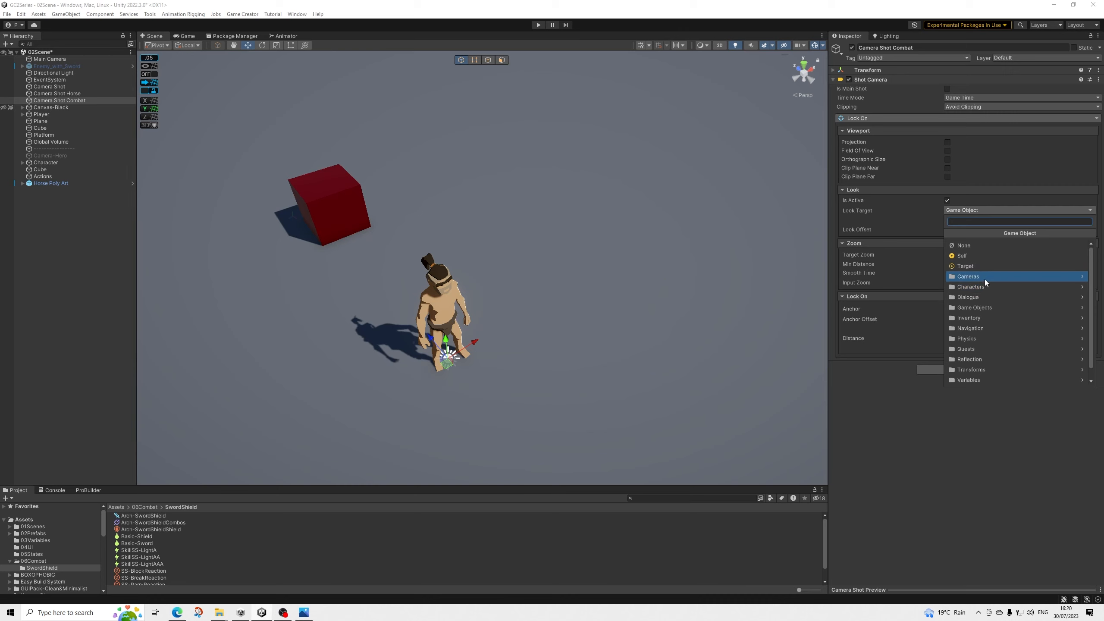
pyautogui.write('character t')
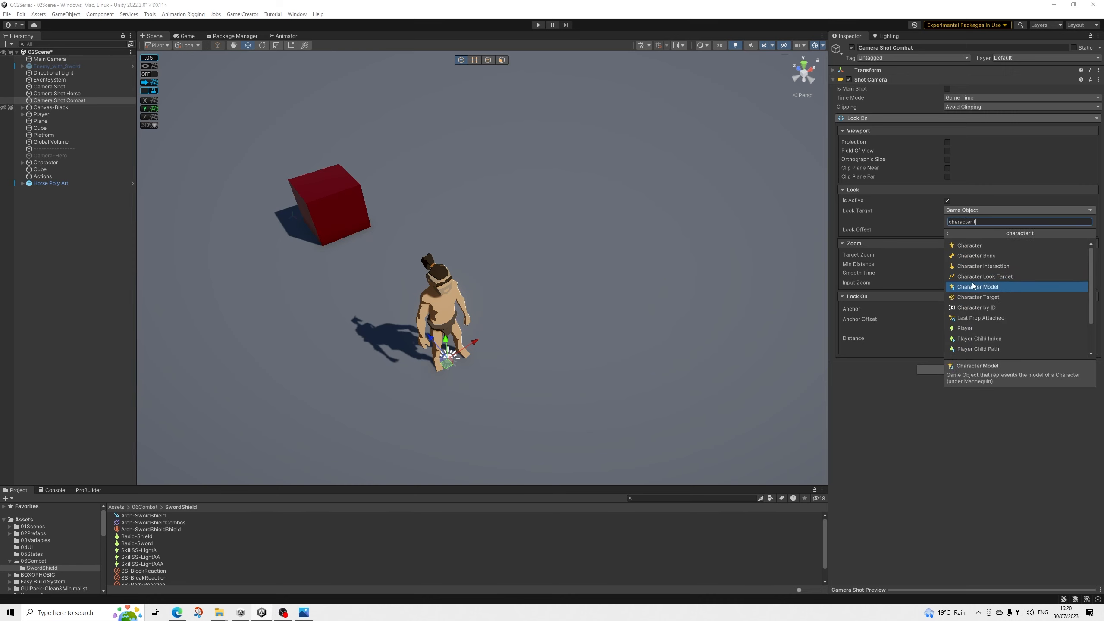
pyautogui.click(965, 297)
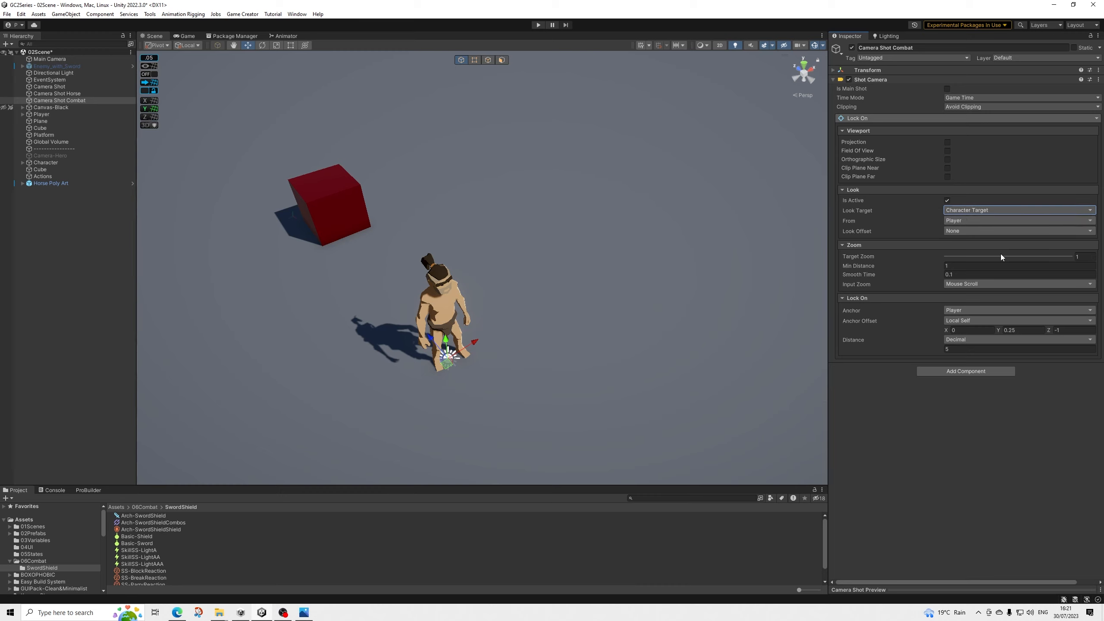
# Step: Set Camera Shot Combat's Target Zoom to 1, Min Distance to 2.5 and Input Zoom to None
pyautogui.moveTo(1004, 258); pyautogui.dragTo(1069, 259)
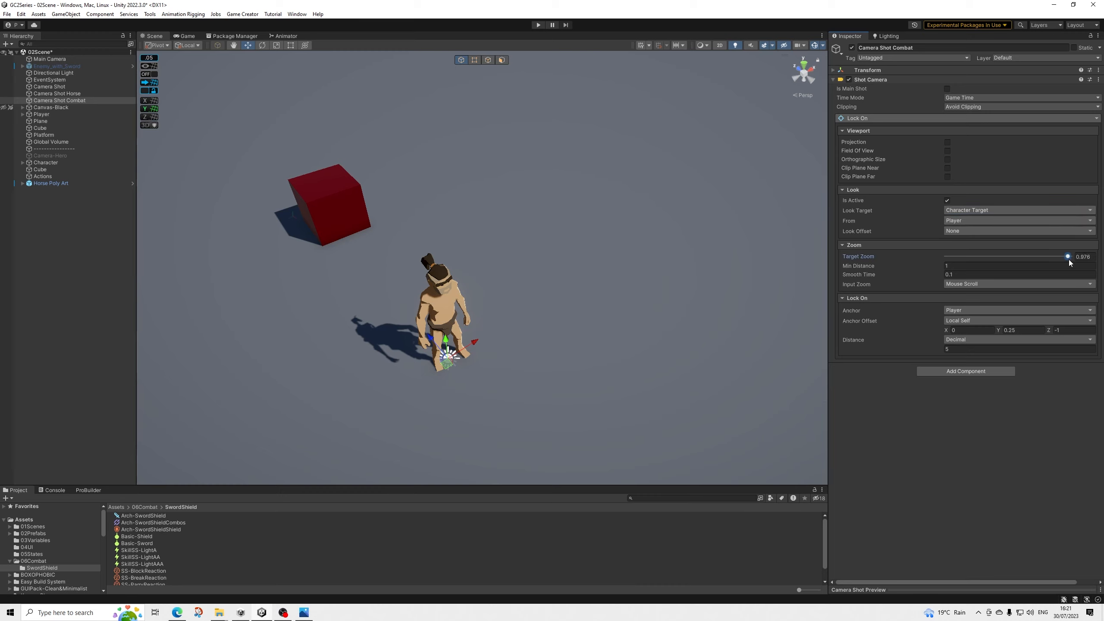
pyautogui.click(964, 266)
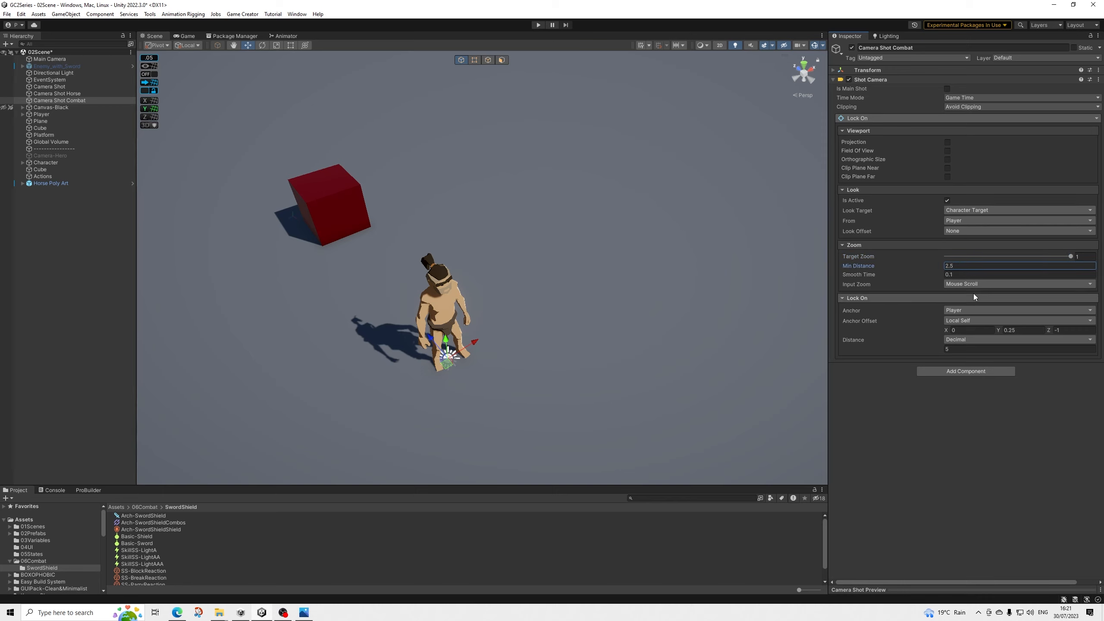
pyautogui.click(971, 286)
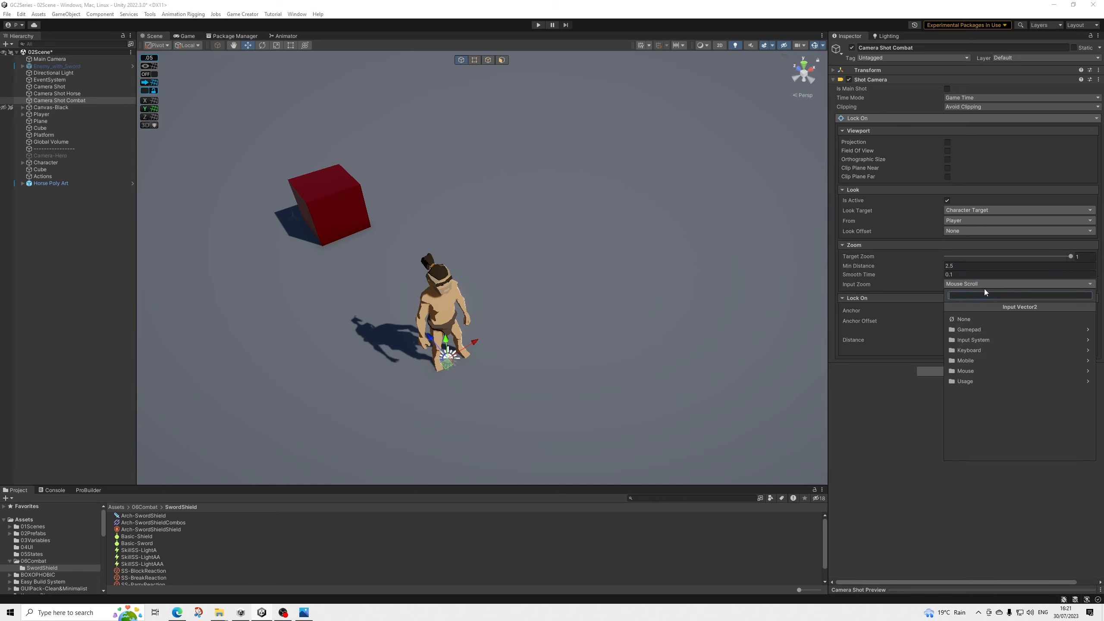
pyautogui.click(963, 320)
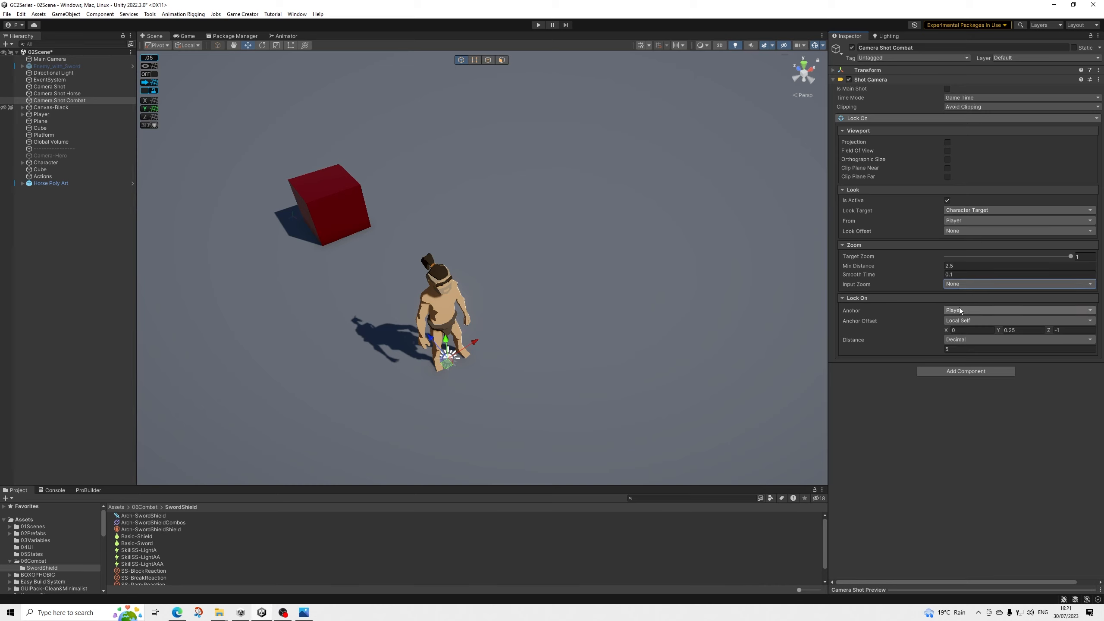
# Step: Set the Lock On anchor offset to X 1, Y 1.5, Z -2.5 and the distance to 1, and check the camera shot preview
pyautogui.click(973, 330)
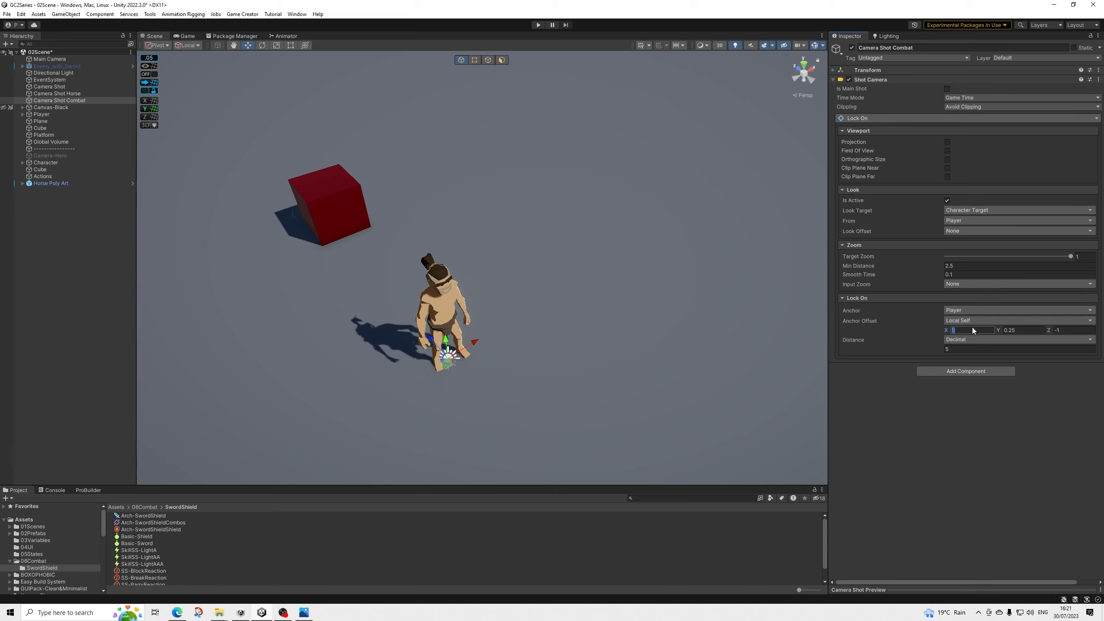
pyautogui.write('1')
pyautogui.press('Tab')
pyautogui.write('1.5')
pyautogui.press('Tab')
pyautogui.write('-2.5')
pyautogui.press('Tab')
pyautogui.press('Tab')
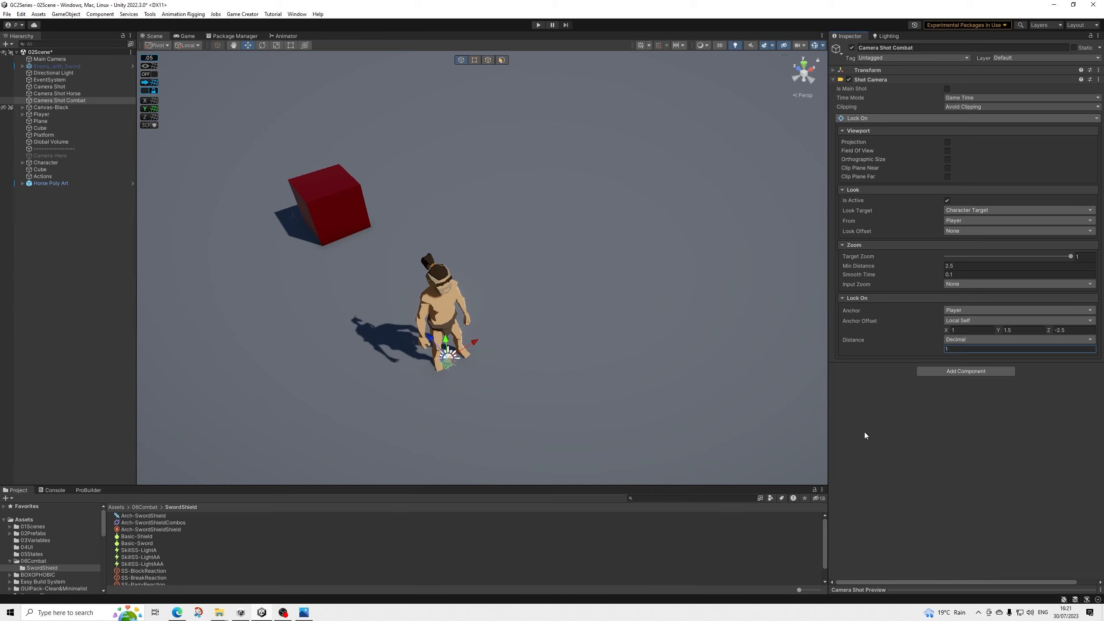
pyautogui.click(901, 589)
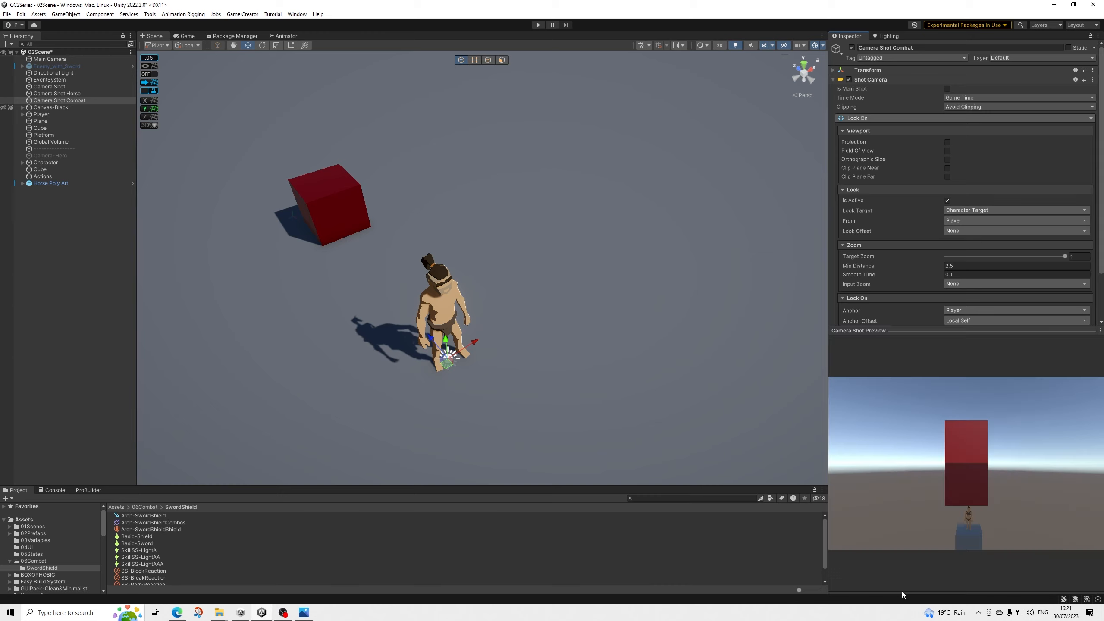
pyautogui.click(898, 332)
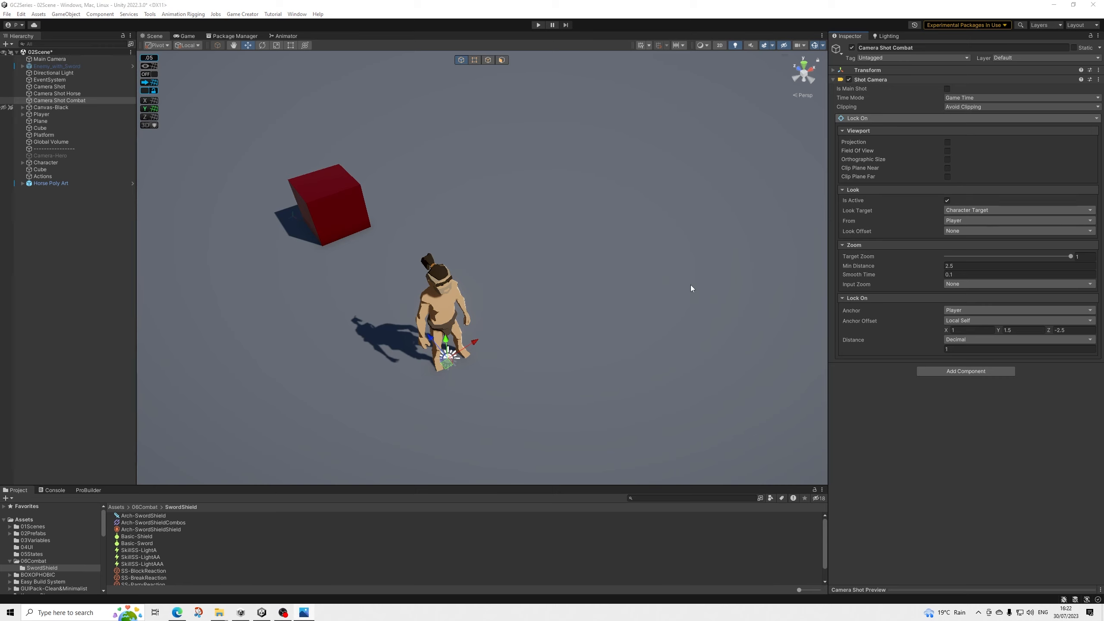
# Step: Add a branch to the Conditions object under Trigger-Combat with an Is Shot Active condition checking Camera Shot
pyautogui.click(22, 114)
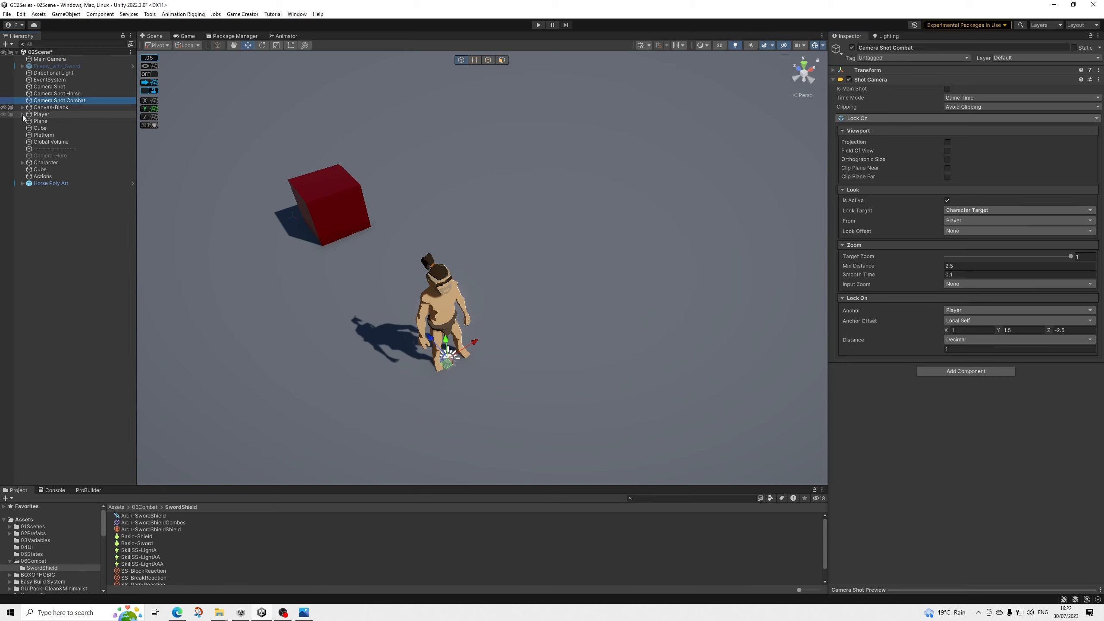
pyautogui.click(22, 114)
pyautogui.click(62, 184)
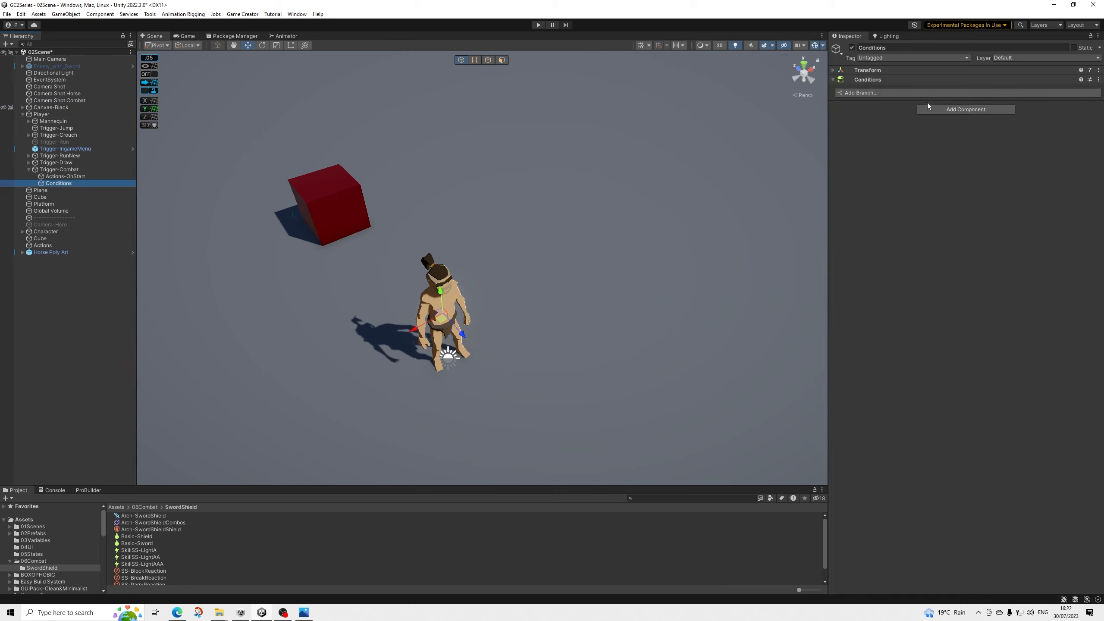
pyautogui.click(873, 91)
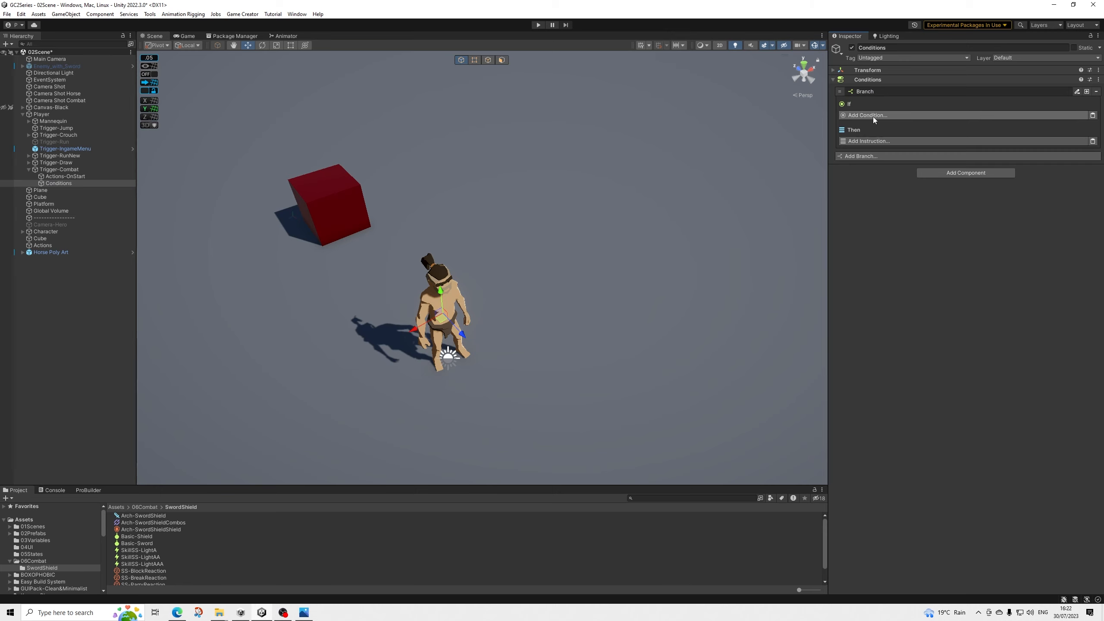
pyautogui.click(874, 116)
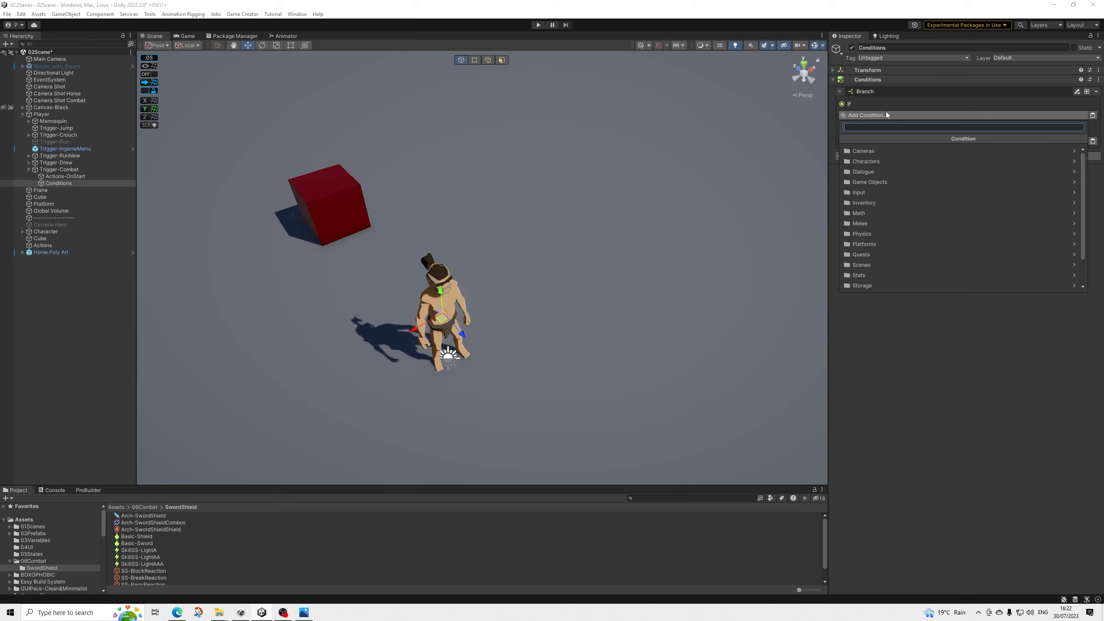
pyautogui.write('sho')
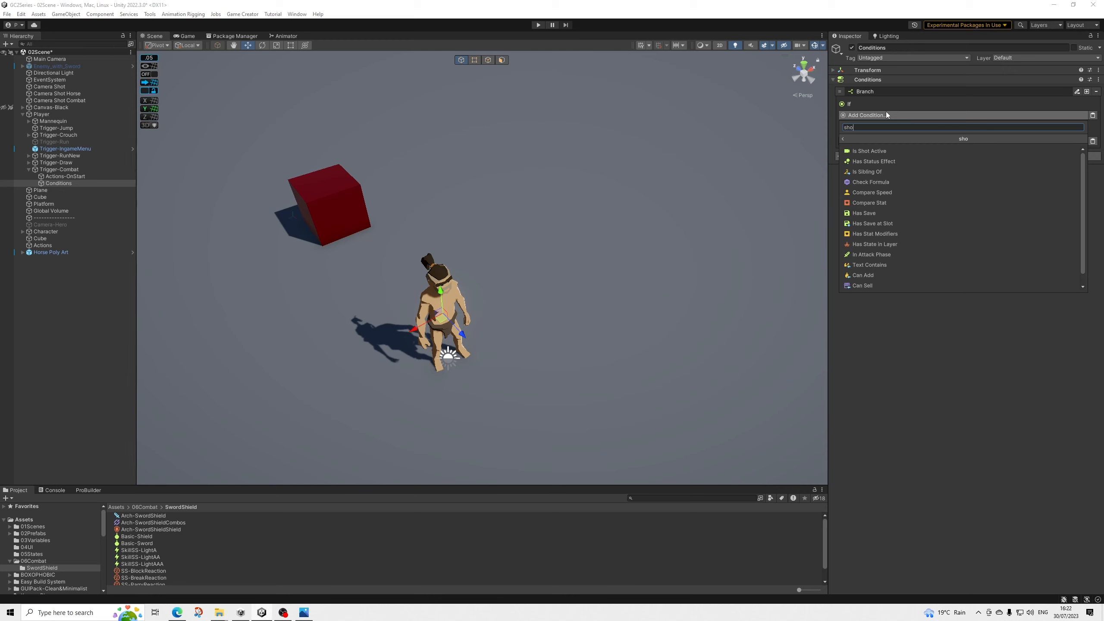
pyautogui.press('Return')
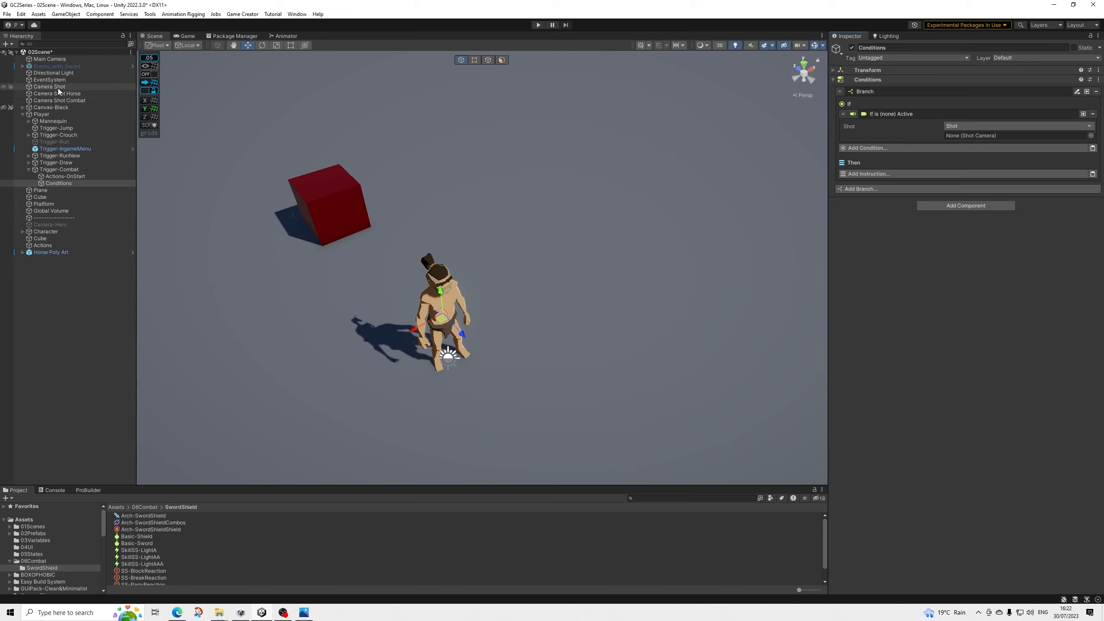
pyautogui.moveTo(57, 88); pyautogui.dragTo(978, 137)
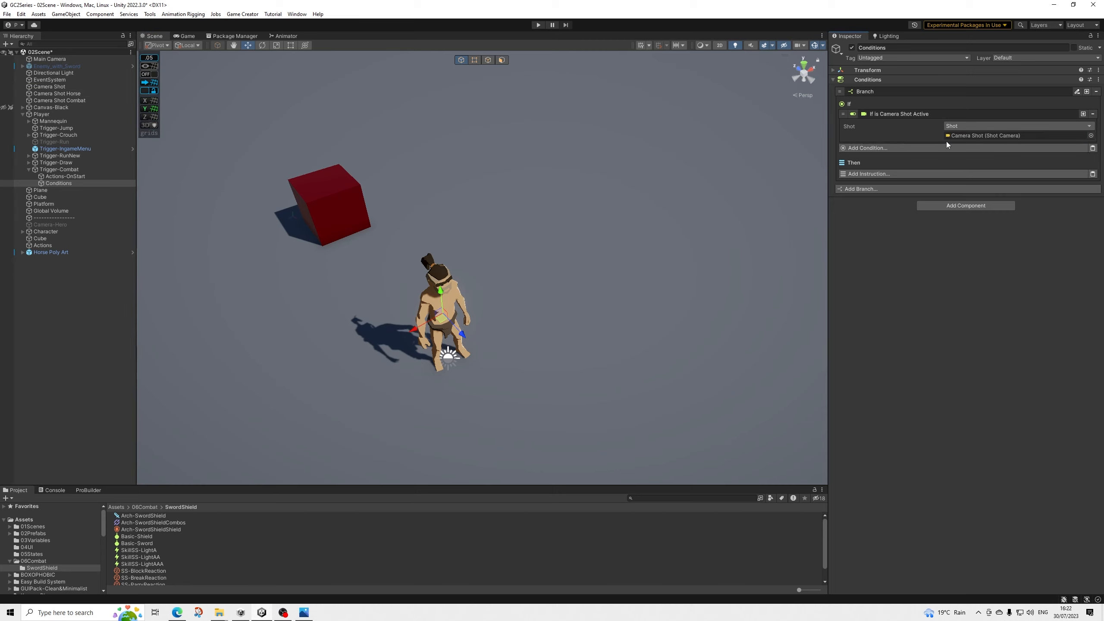
# Step: Add a Has Equipped Melee condition to the branch, checking that the Player has the Arch-SwordShield weapon equipped
pyautogui.click(885, 147)
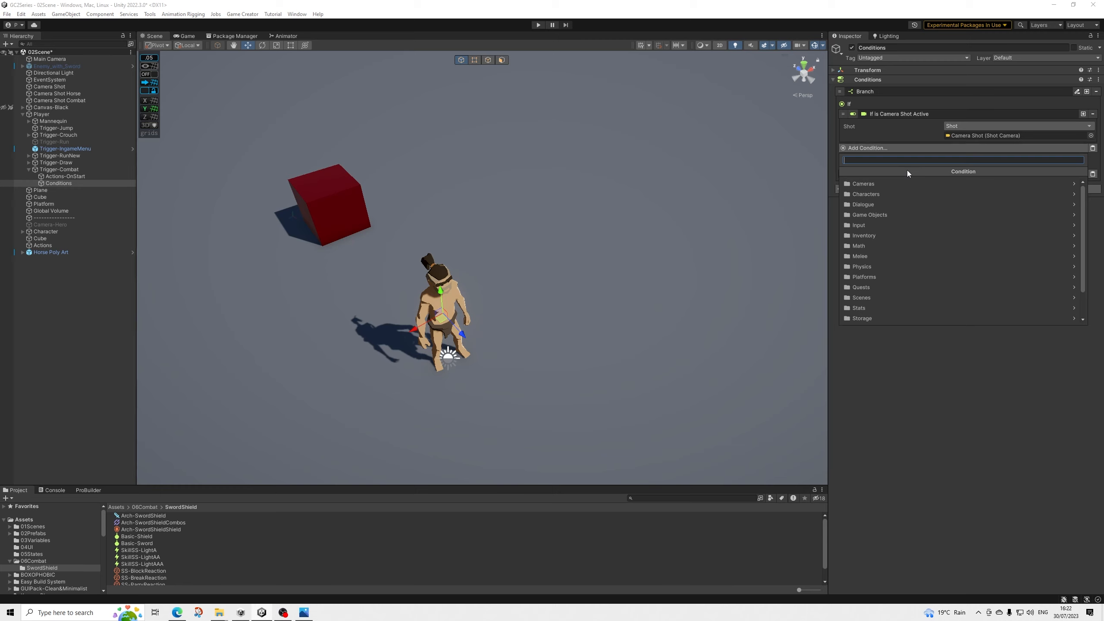
pyautogui.write('equip')
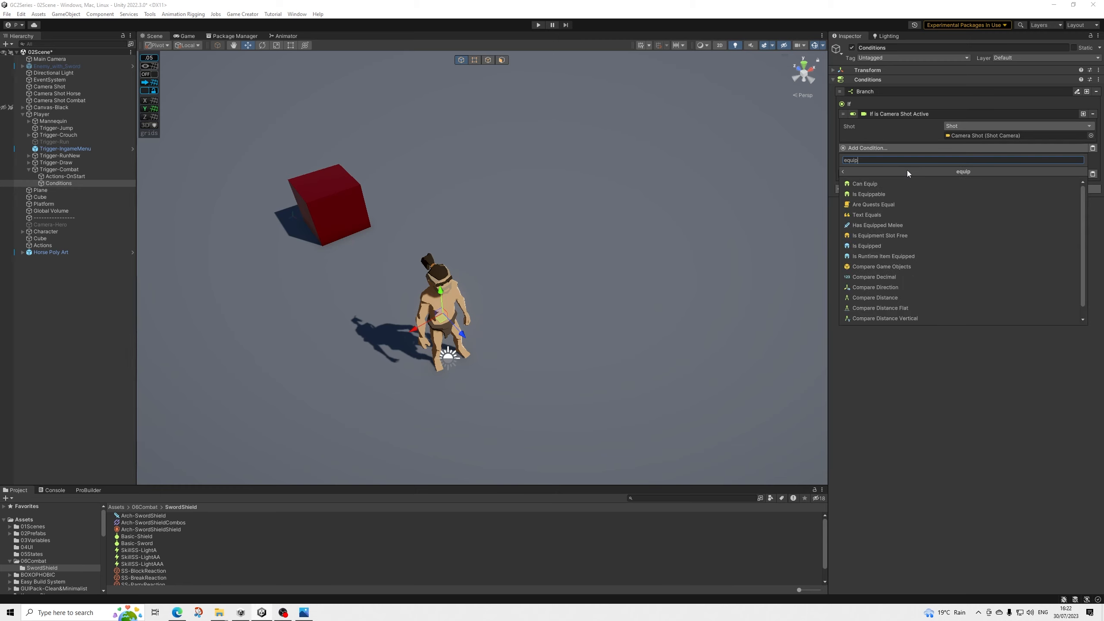
pyautogui.press('Down')
pyautogui.press('Down')
pyautogui.press('Down')
pyautogui.press('Down')
pyautogui.press('Return')
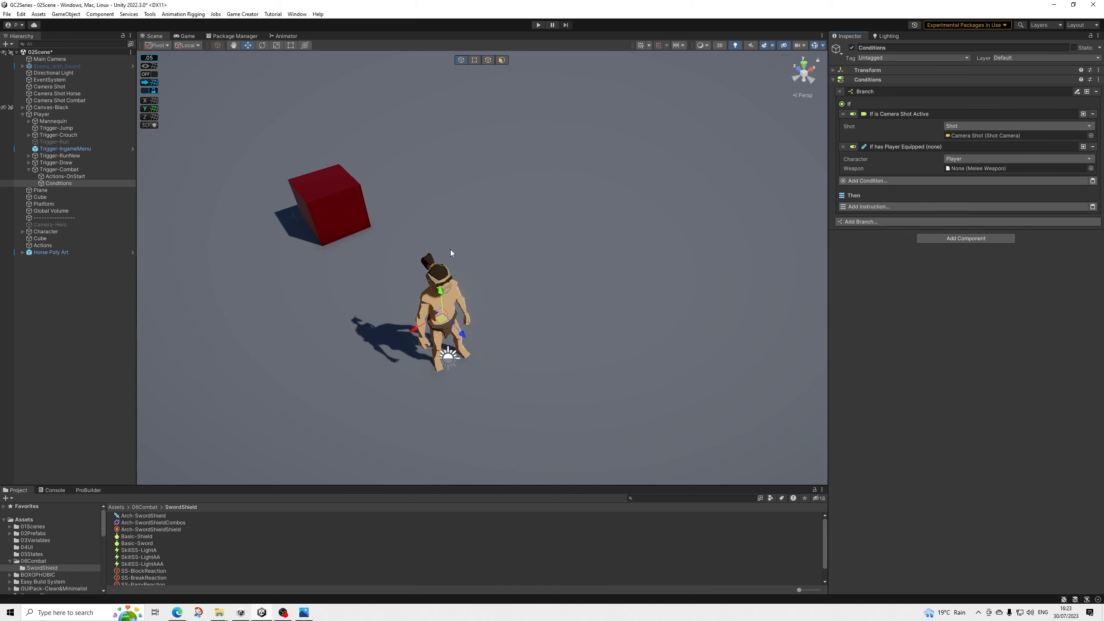
pyautogui.click(1091, 169)
pyautogui.click(720, 246)
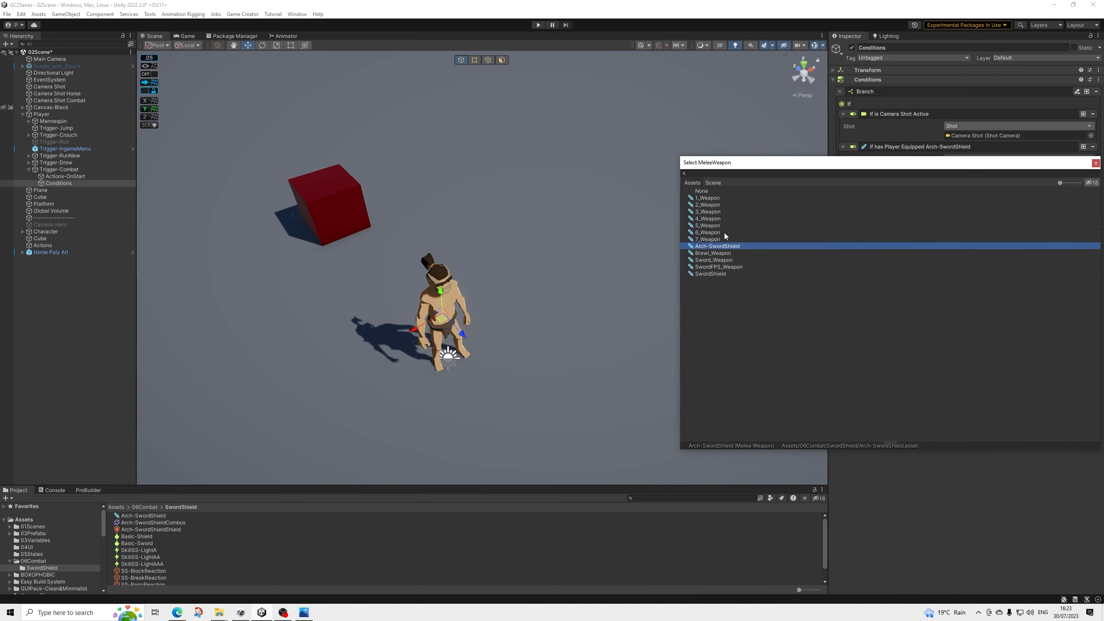
pyautogui.press('Return')
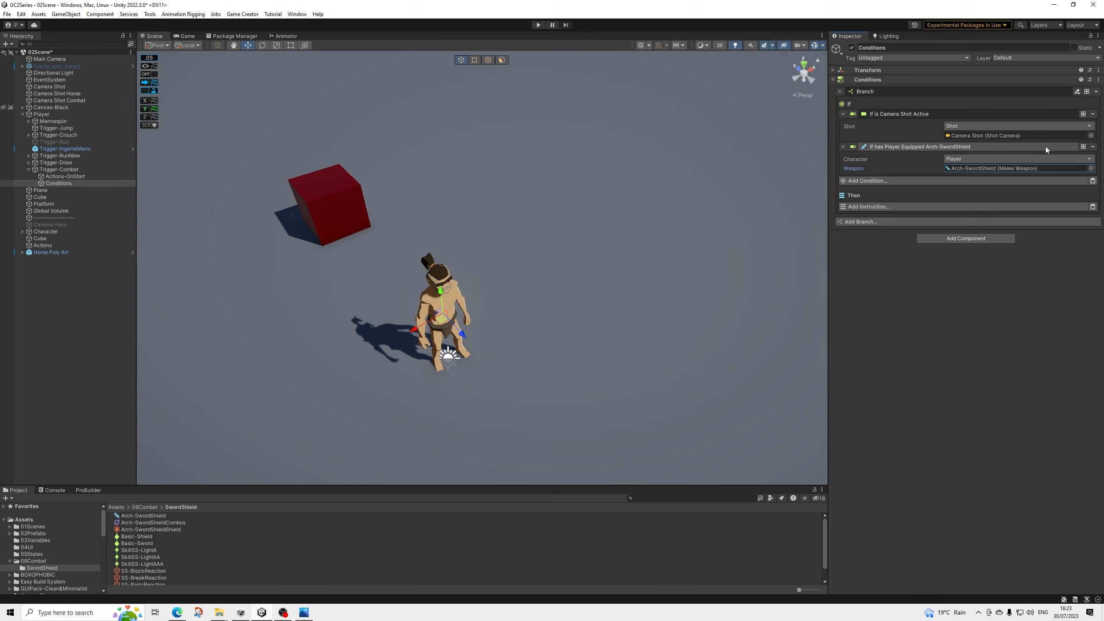
pyautogui.click(977, 146)
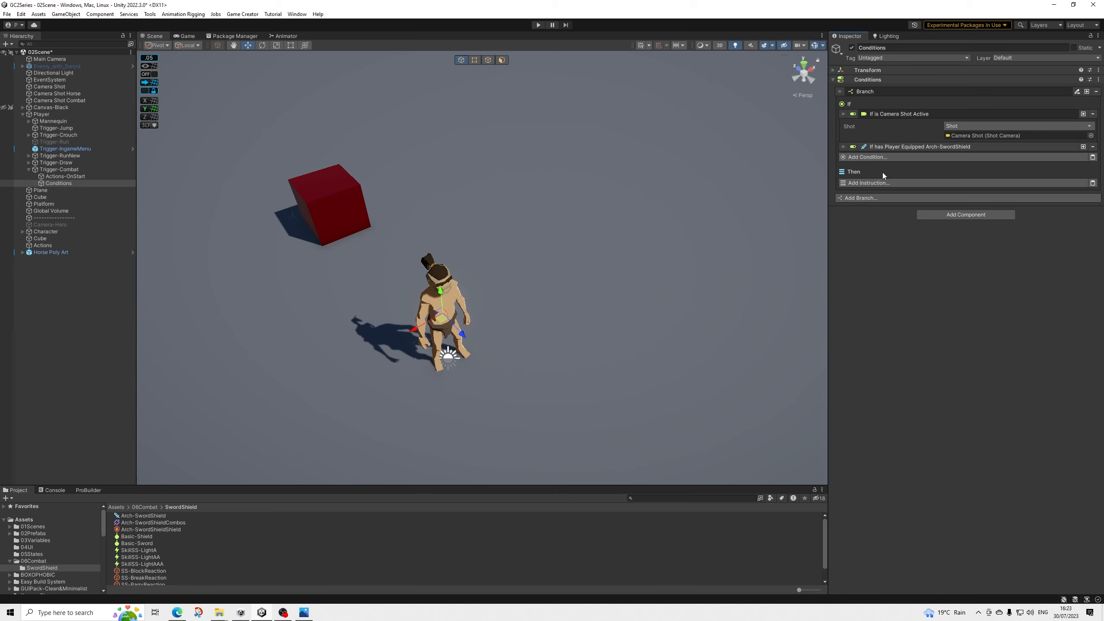
# Step: Add a Cycle Closest Target instruction for the Player to the branch's Then section
pyautogui.click(873, 186)
pyautogui.write('cycle')
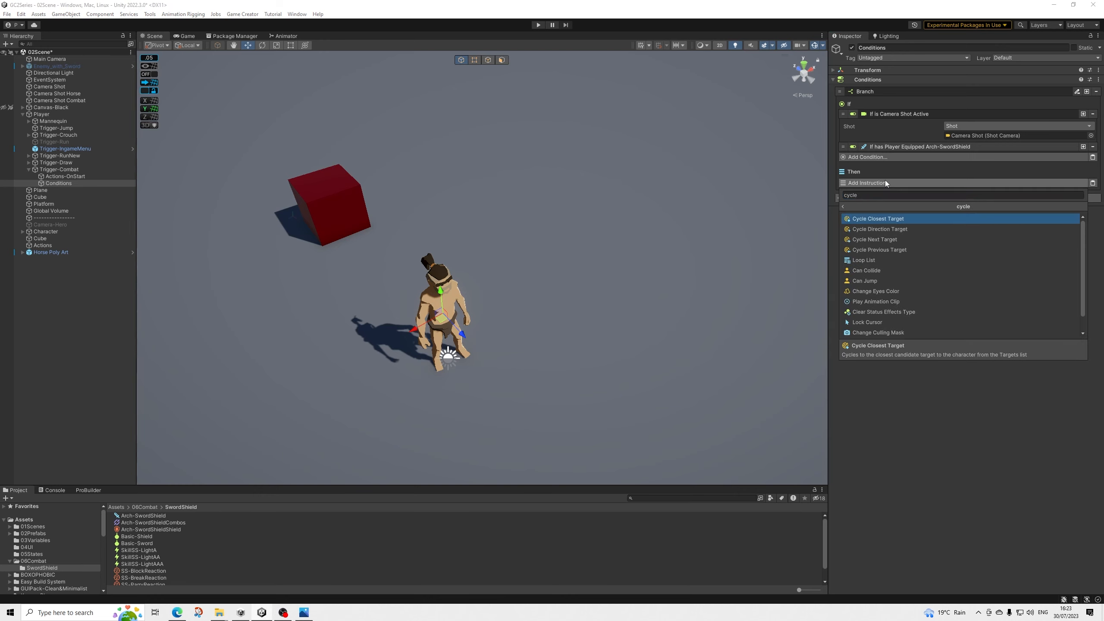
pyautogui.press('Return')
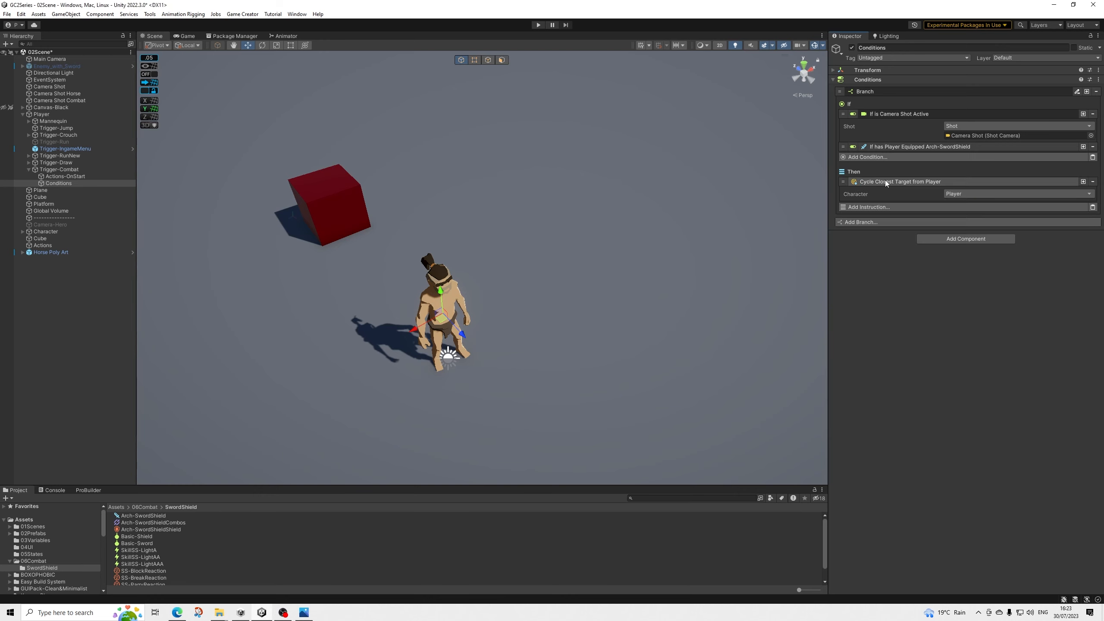
pyautogui.click(871, 207)
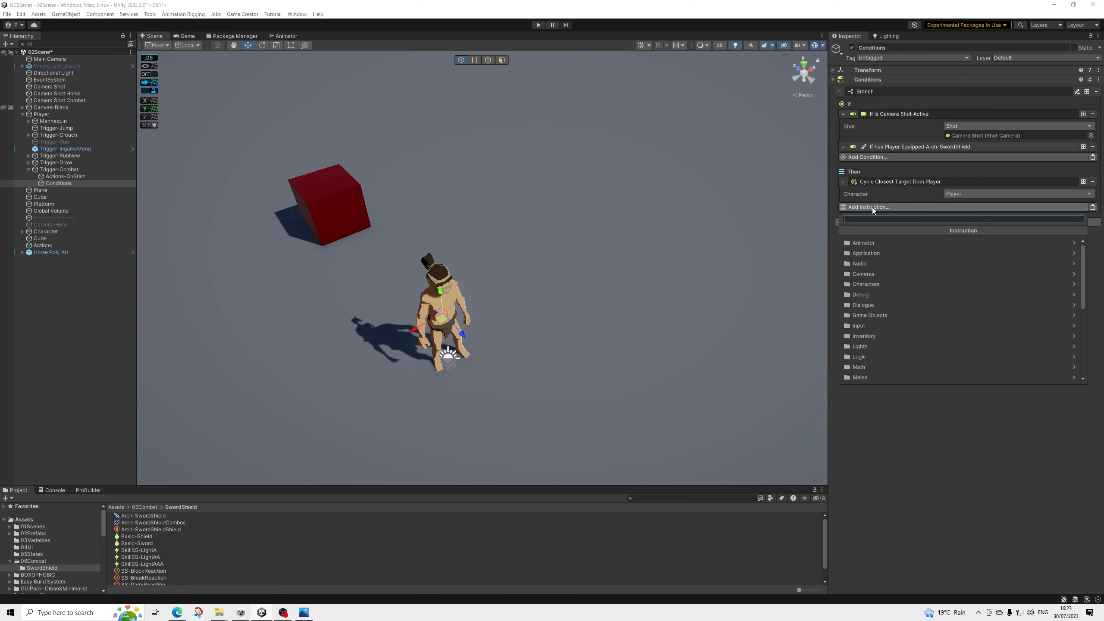
pyautogui.write('cycle')
pyautogui.press('Down')
pyautogui.press('Down')
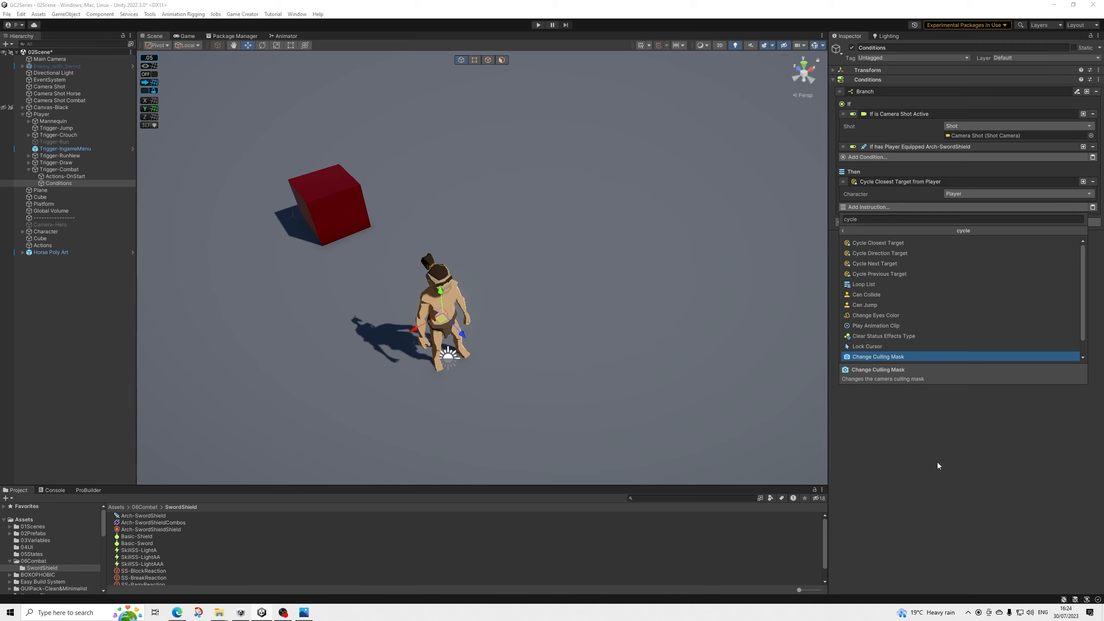
pyautogui.click(941, 397)
# Step: Add a Change Rotation instruction for the Player below the Cycle Closest Target instruction
pyautogui.click(862, 207)
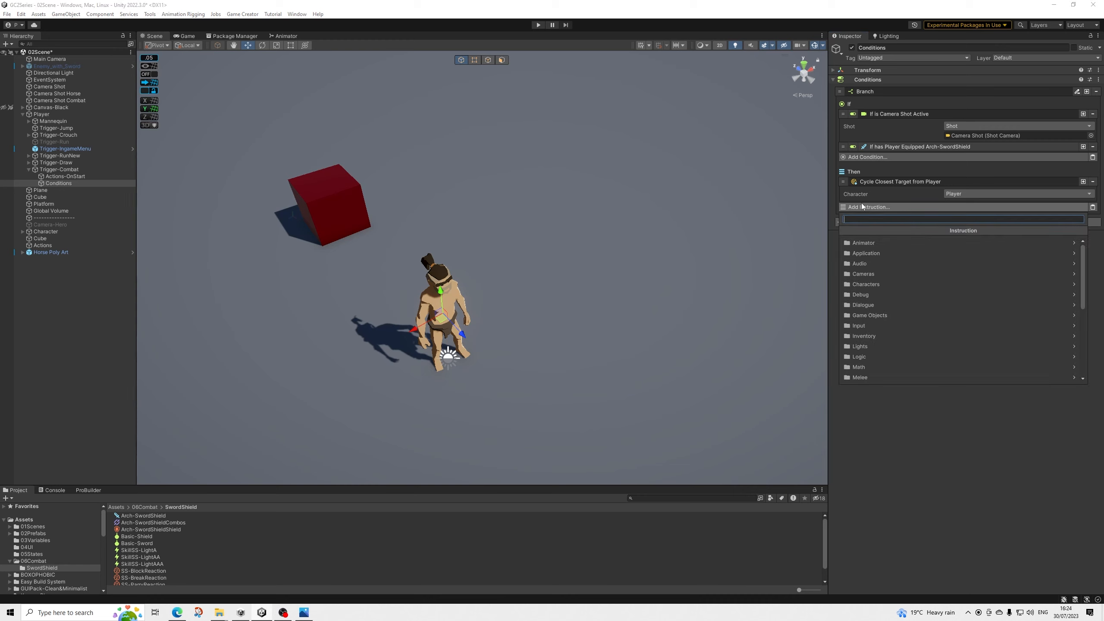
pyautogui.write('change')
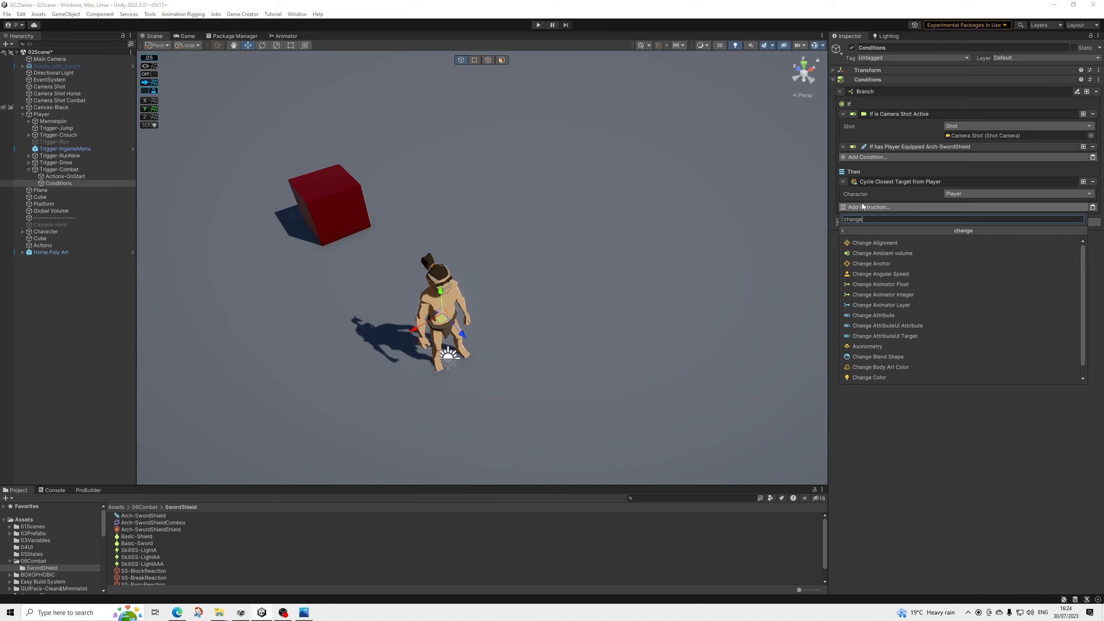
pyautogui.write(' rotat')
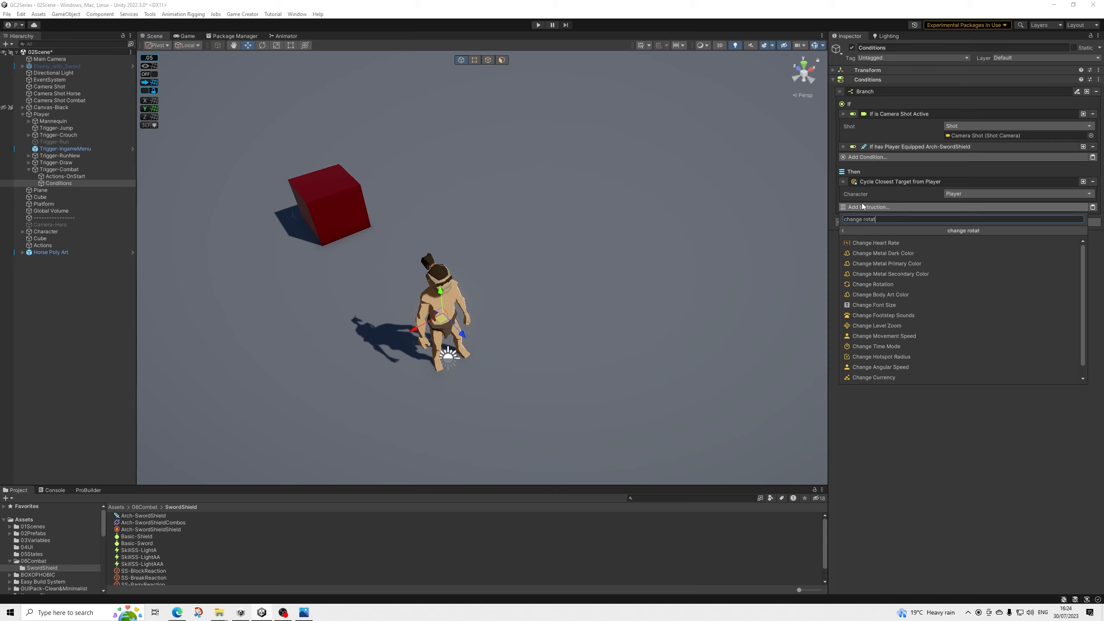
pyautogui.press('BackSpace')
pyautogui.press('BackSpace')
pyautogui.press('BackSpace')
pyautogui.press('BackSpace')
pyautogui.press('BackSpace')
pyautogui.press('BackSpace')
pyautogui.press('BackSpace')
pyautogui.press('BackSpace')
pyautogui.press('BackSpace')
pyautogui.press('BackSpace')
pyautogui.press('BackSpace')
pyautogui.press('BackSpace')
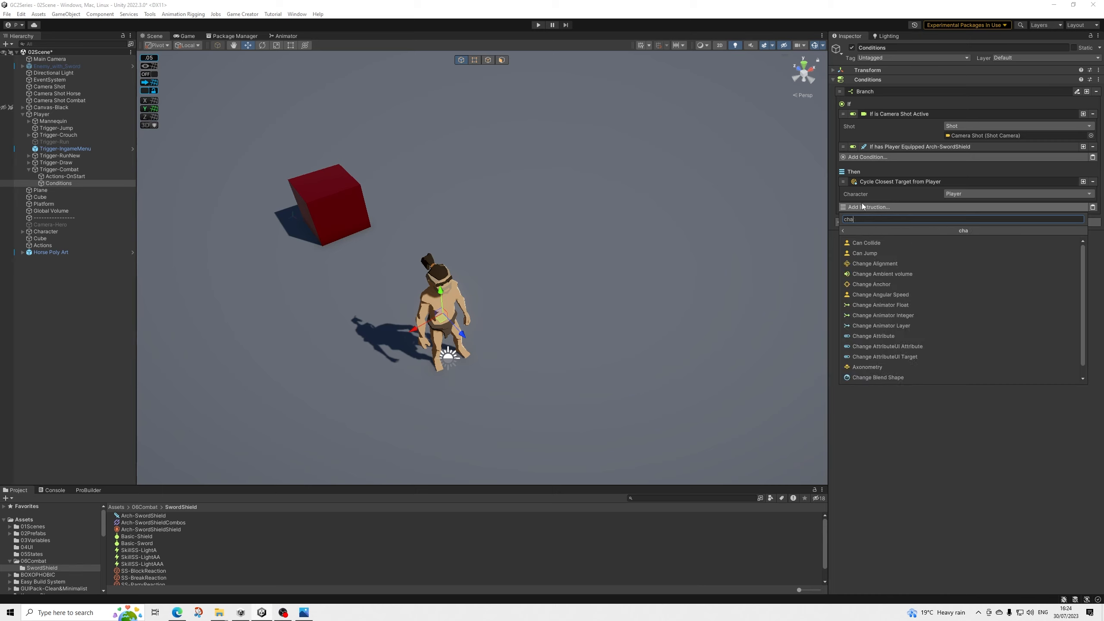
pyautogui.write('rota')
pyautogui.press('BackSpace')
pyautogui.press('BackSpace')
pyautogui.press('BackSpace')
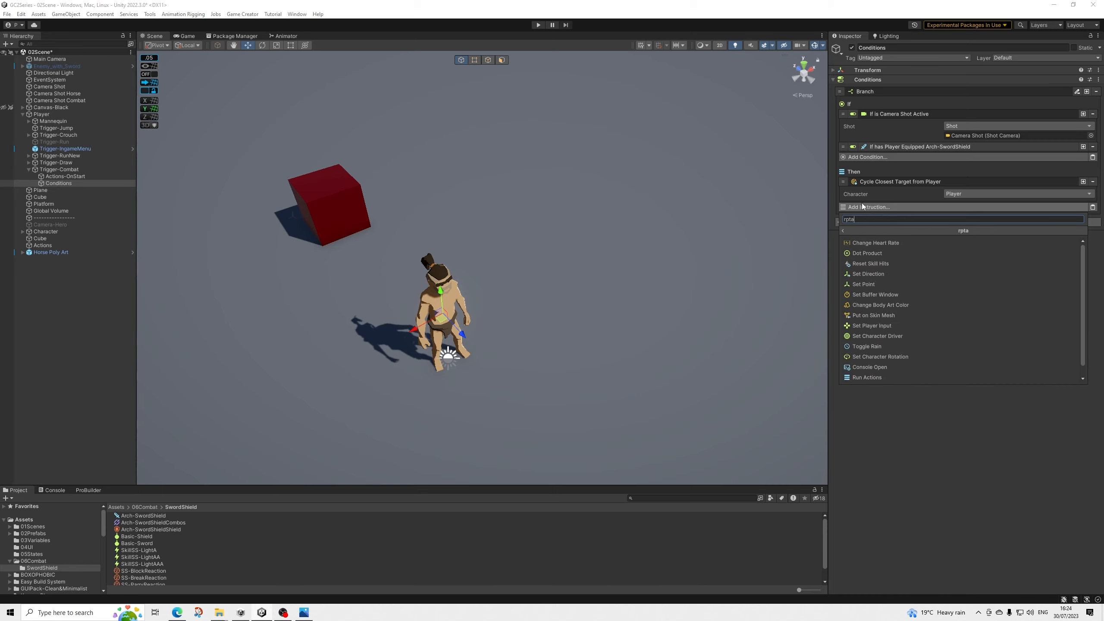
pyautogui.write('otation')
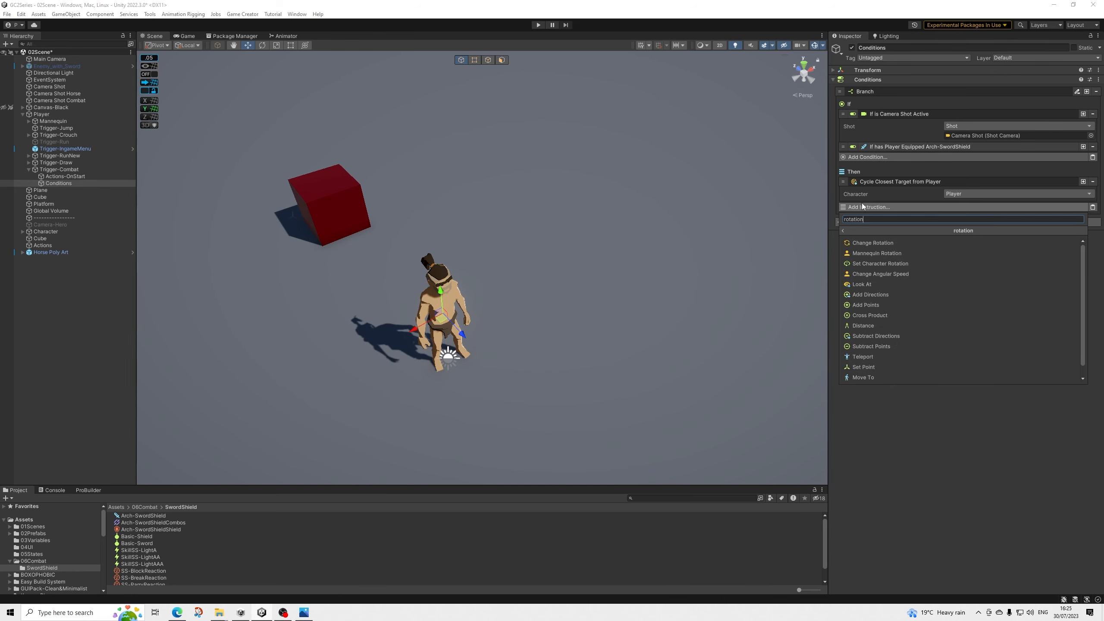
pyautogui.click(900, 266)
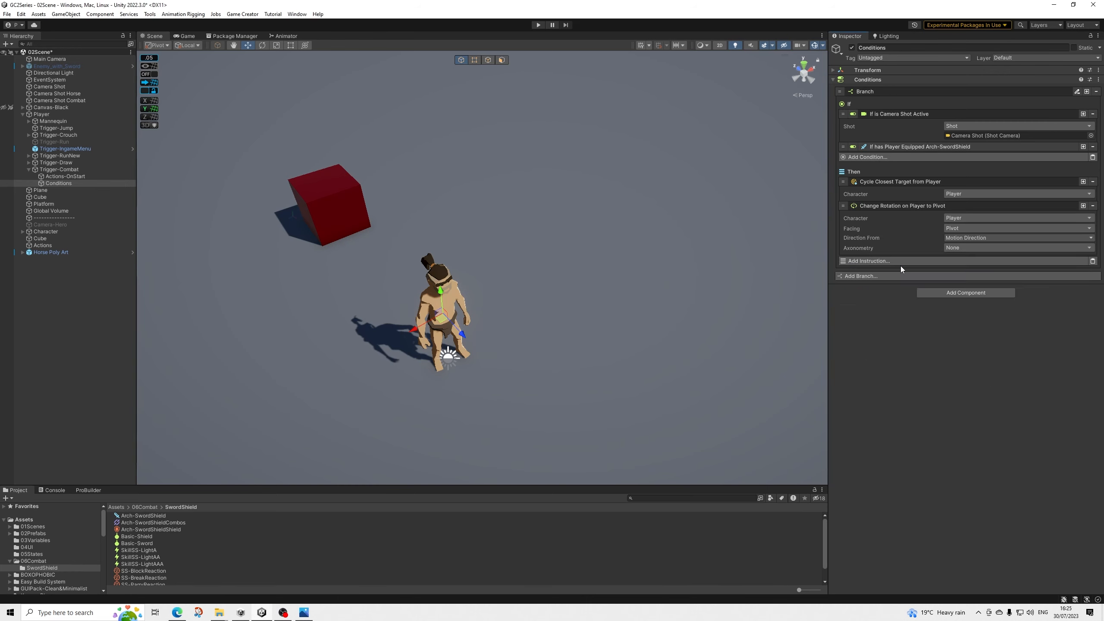
# Step: Set the Change Rotation instruction's Facing to Look at Target and its Target to Character Target
pyautogui.click(953, 229)
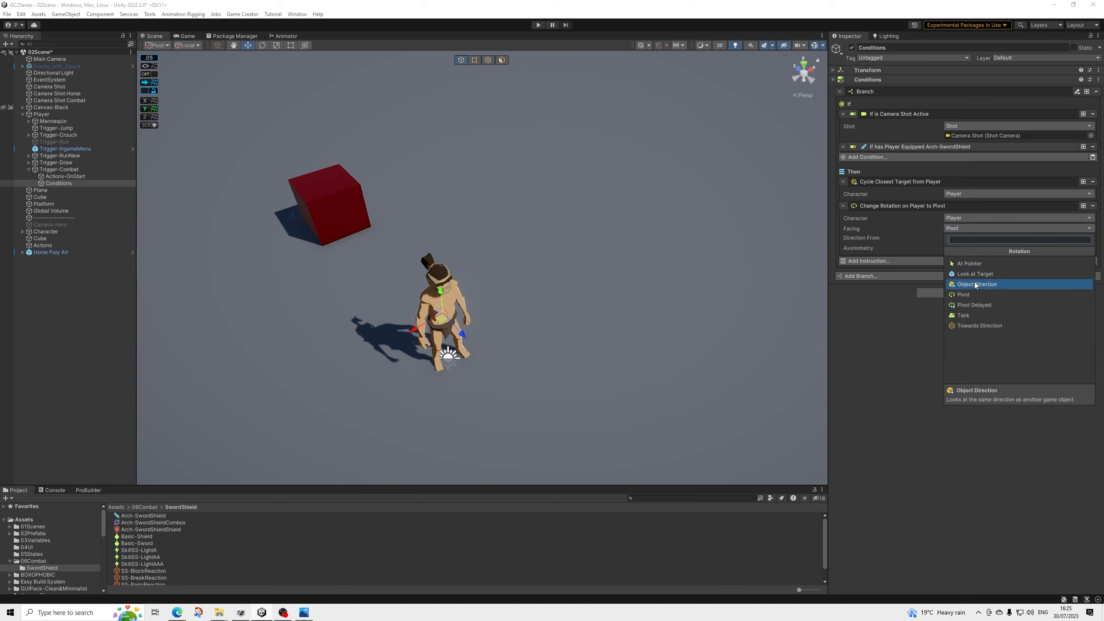
pyautogui.click(976, 275)
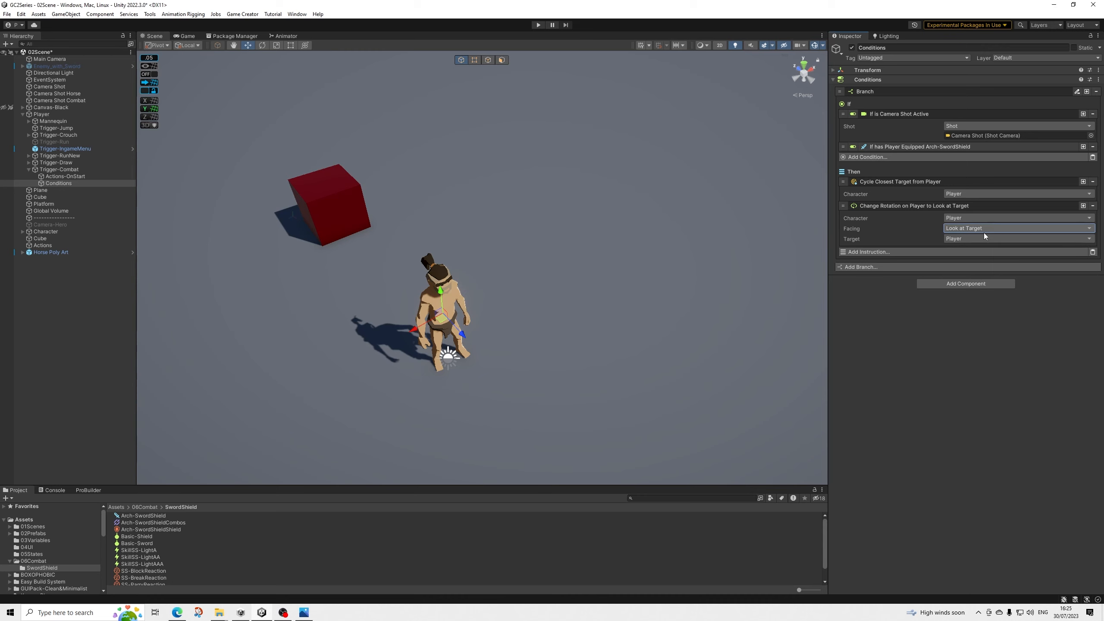
pyautogui.click(957, 241)
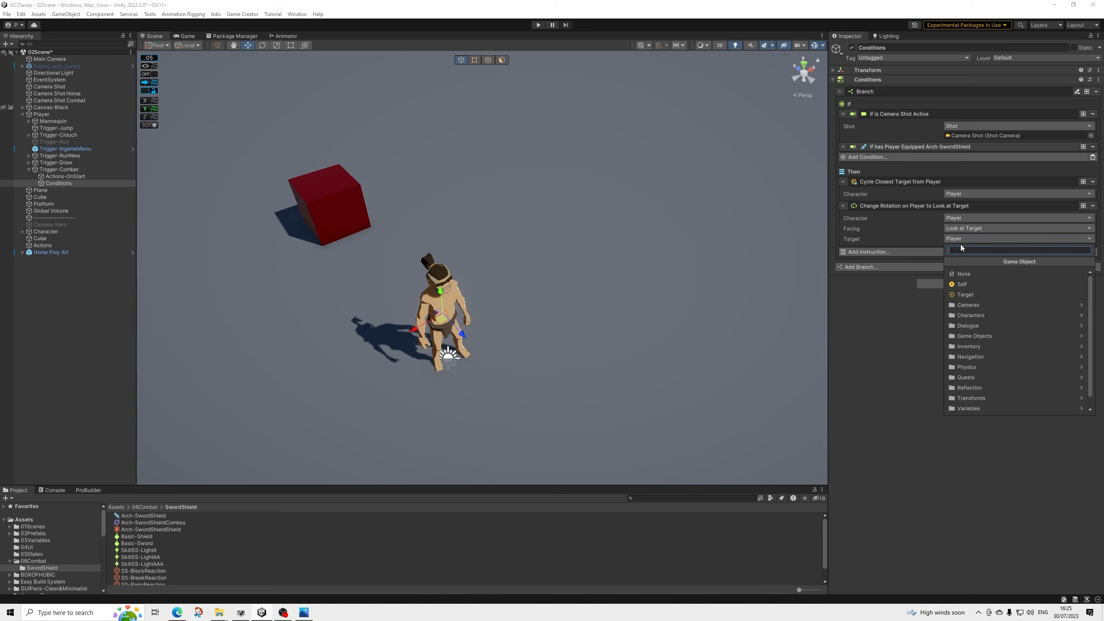
pyautogui.write('character')
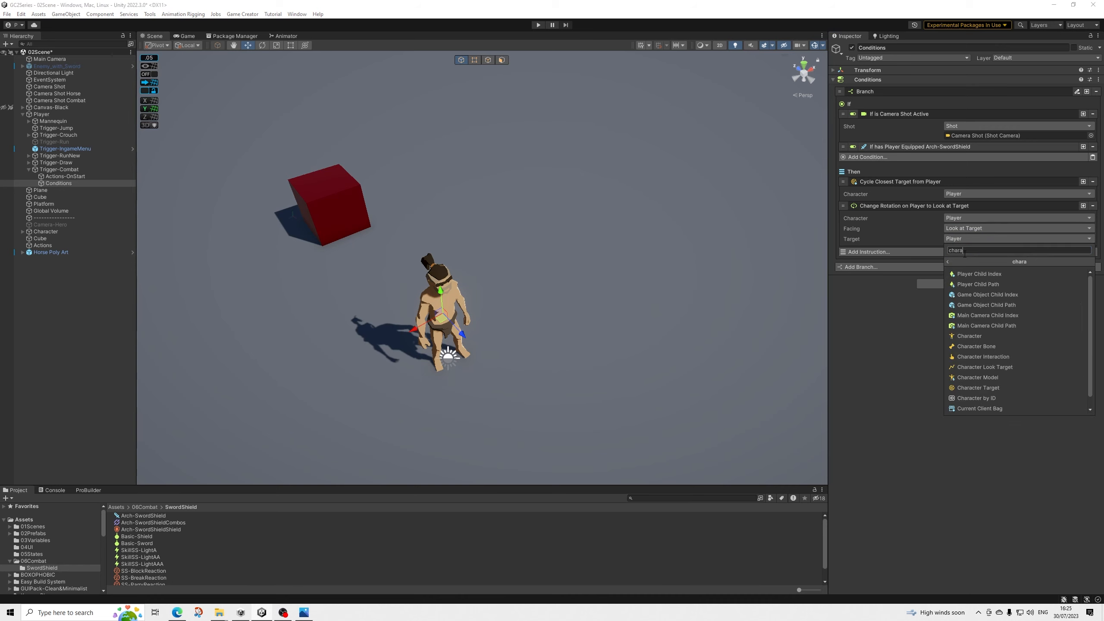
pyautogui.press('Down')
pyautogui.press('Down')
pyautogui.press('Down')
pyautogui.press('Down')
pyautogui.press('Down')
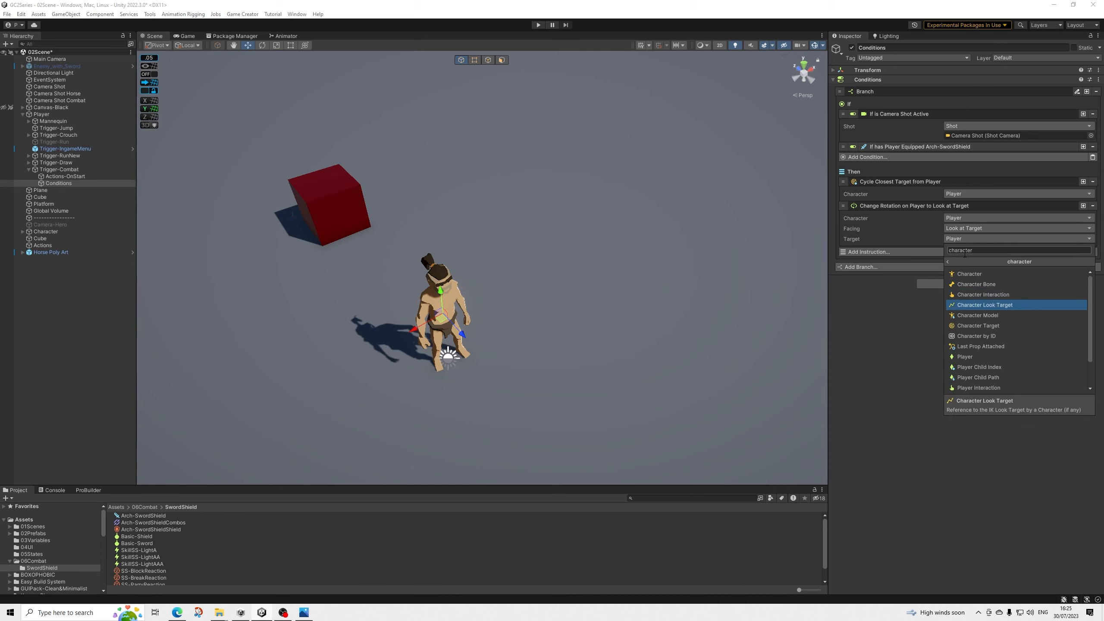
pyautogui.press('Return')
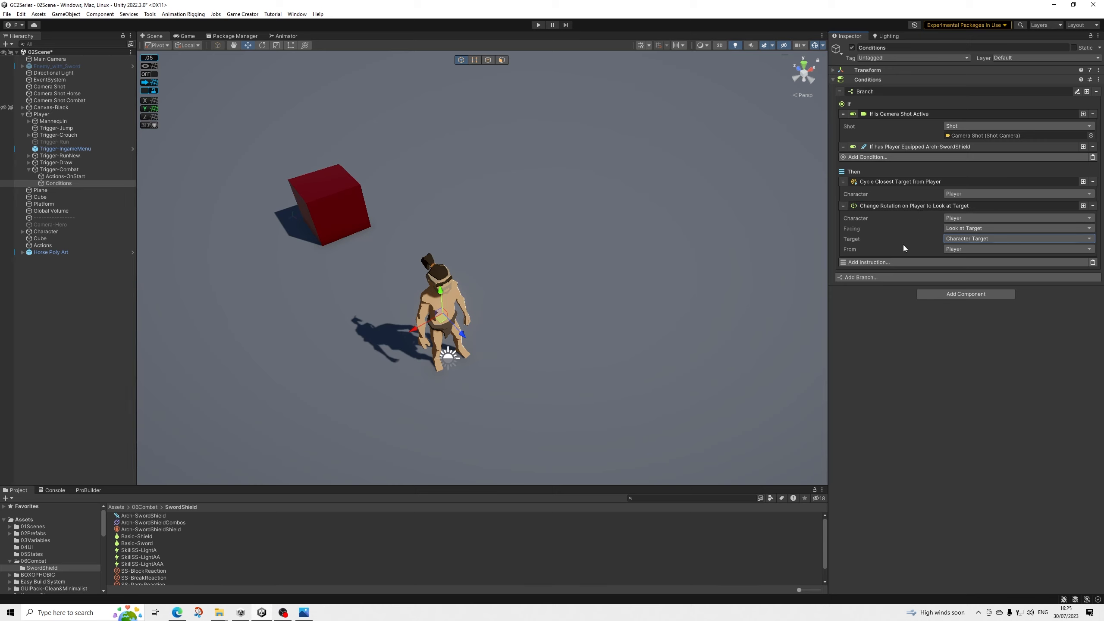
# Step: Add a Change Shot instruction to the branch and assign Camera Shot Combat as its shot
pyautogui.click(878, 261)
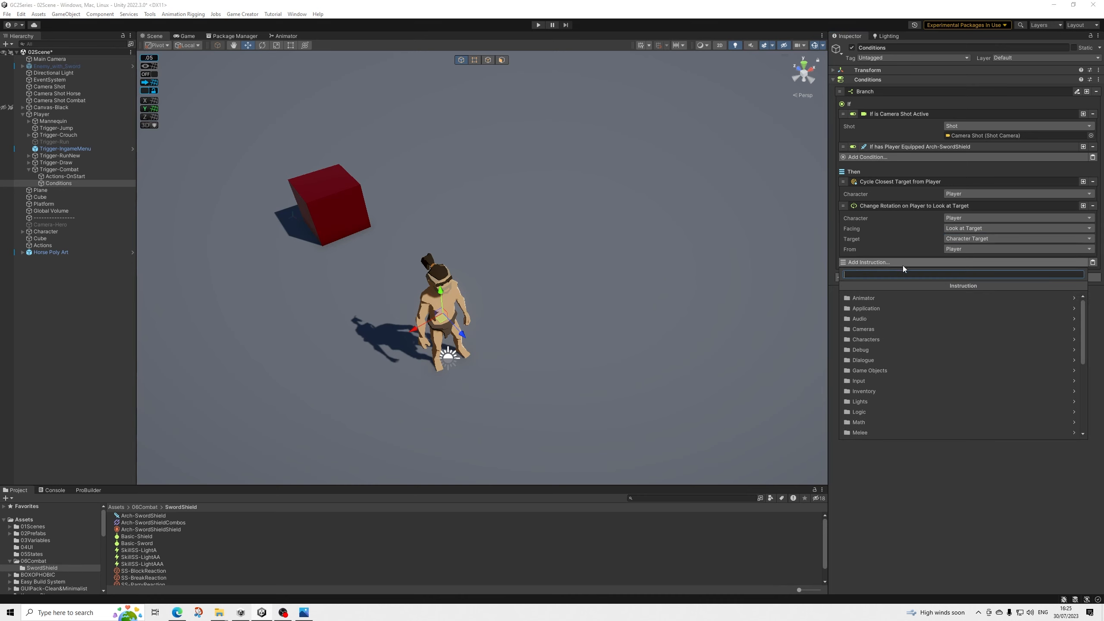
pyautogui.write('shot')
pyautogui.press('Down')
pyautogui.press('Return')
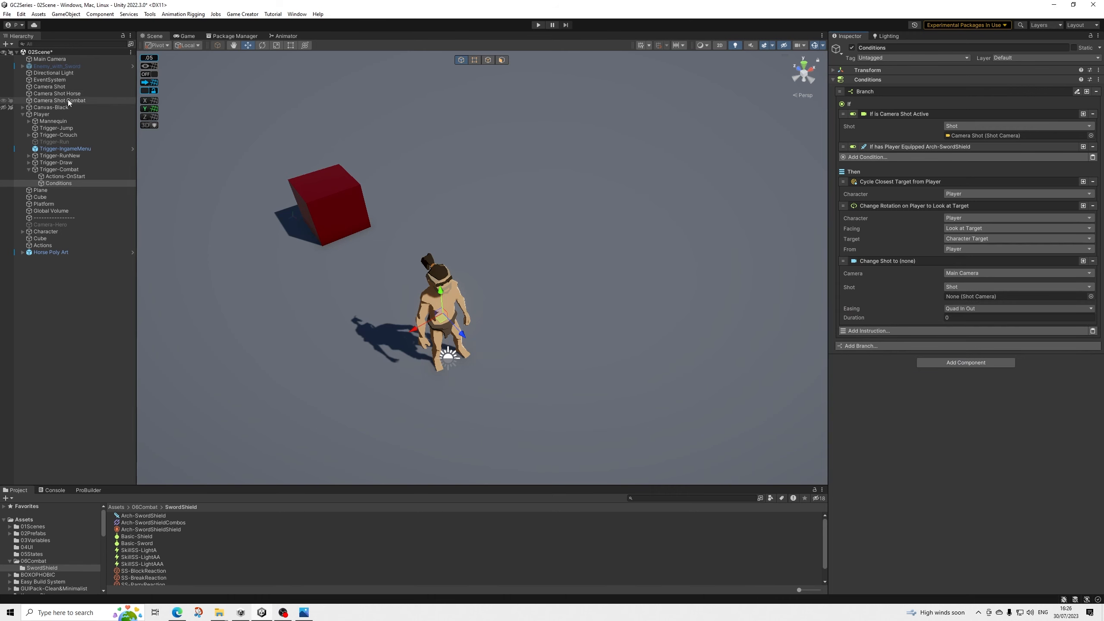
pyautogui.moveTo(74, 100); pyautogui.dragTo(960, 298)
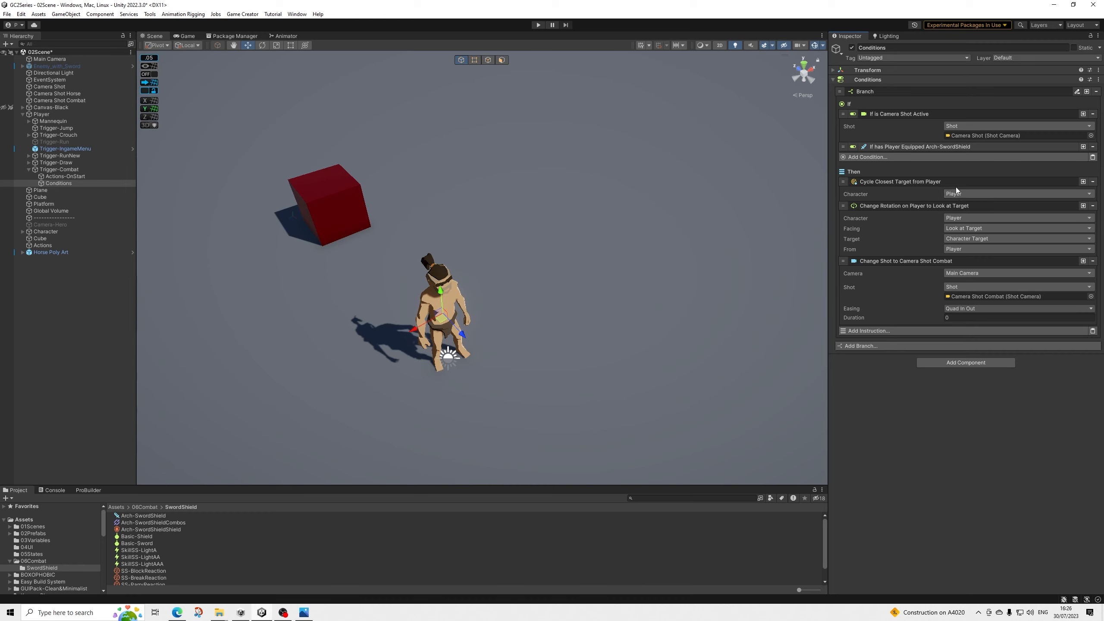
# Step: Collapse the branch's expanded instructions and condition, and duplicate the whole branch
pyautogui.click(891, 182)
pyautogui.click(883, 190)
pyautogui.click(884, 199)
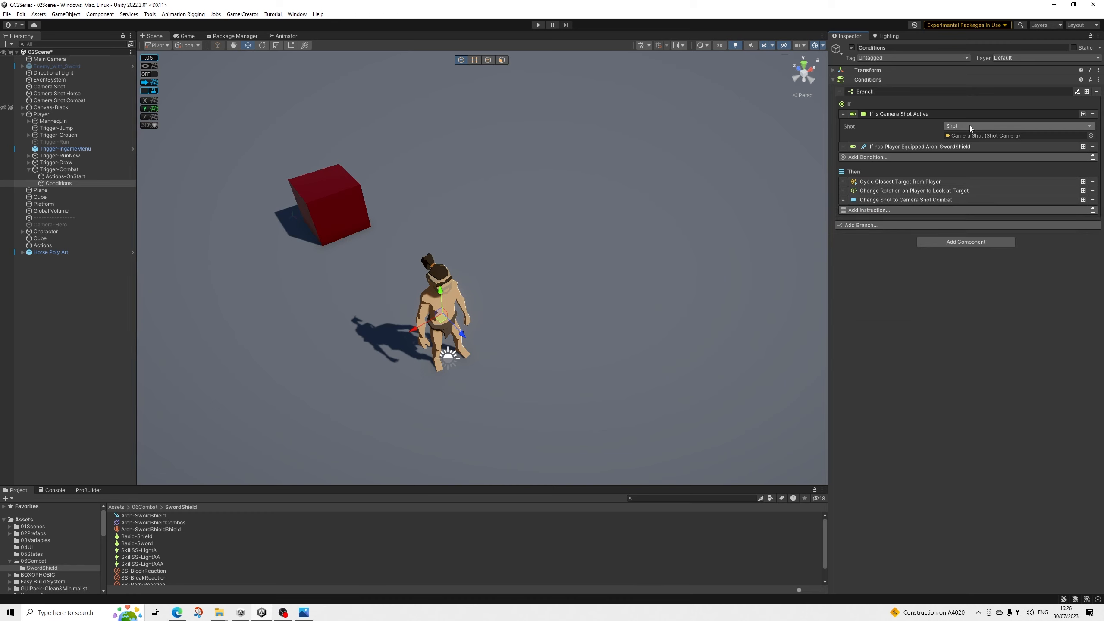
pyautogui.click(940, 115)
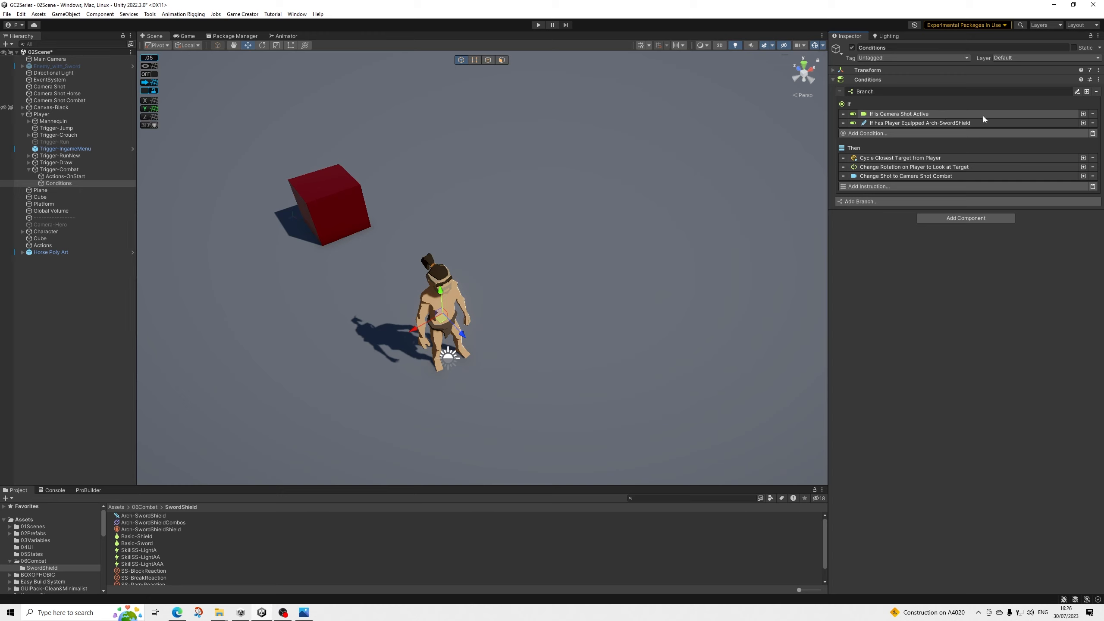
pyautogui.click(1086, 91)
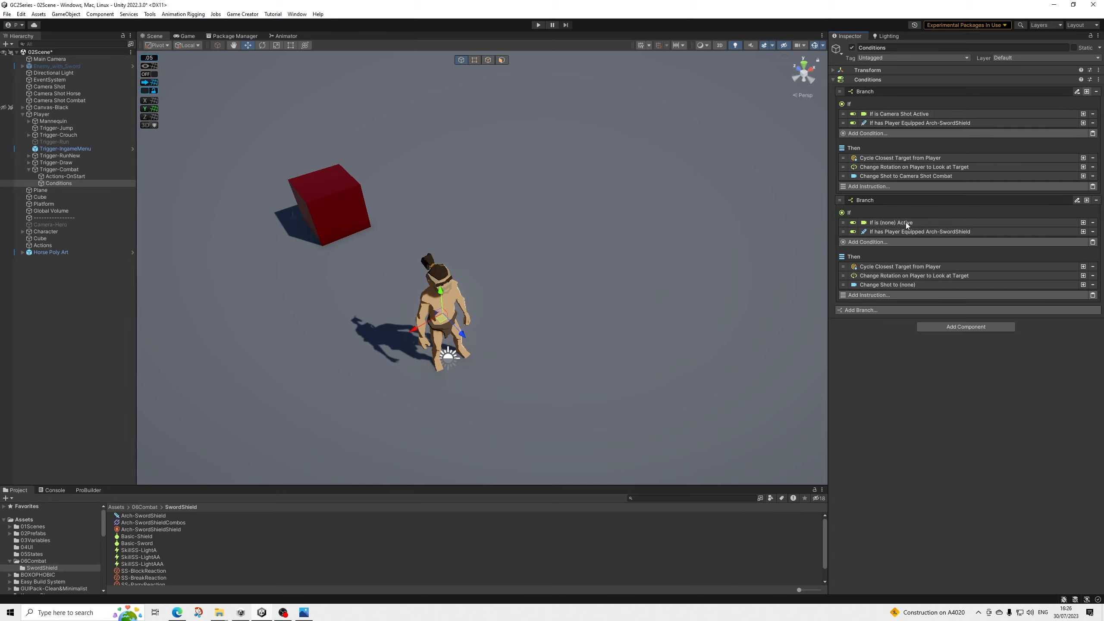
# Step: Assign Camera Shot Combat to the Is Shot Active condition in the duplicated branch
pyautogui.click(903, 223)
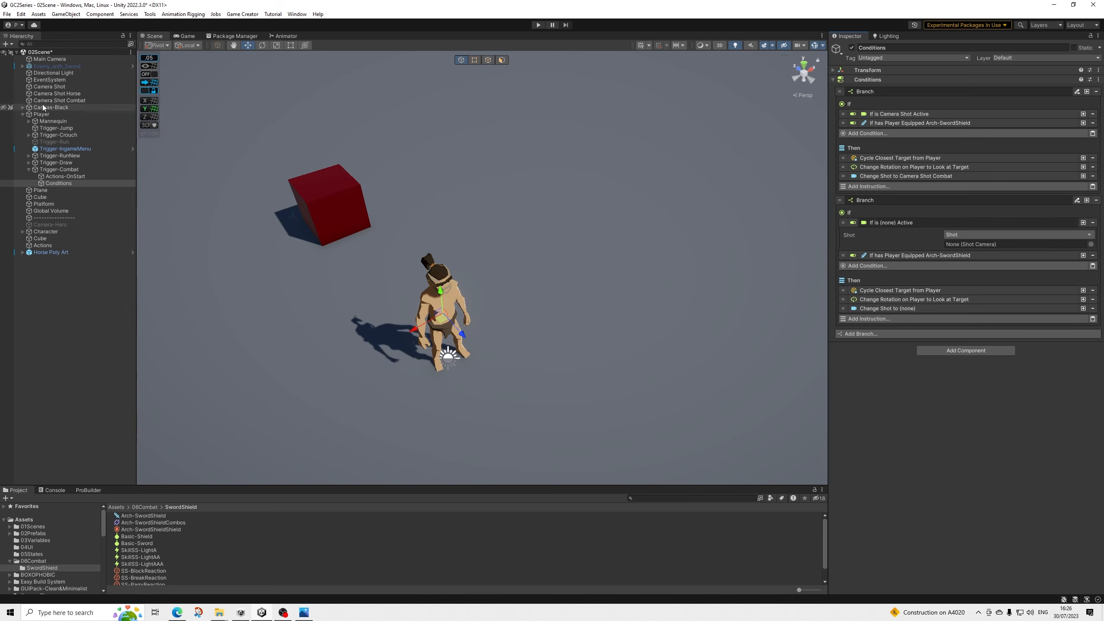
pyautogui.moveTo(74, 102); pyautogui.dragTo(964, 247)
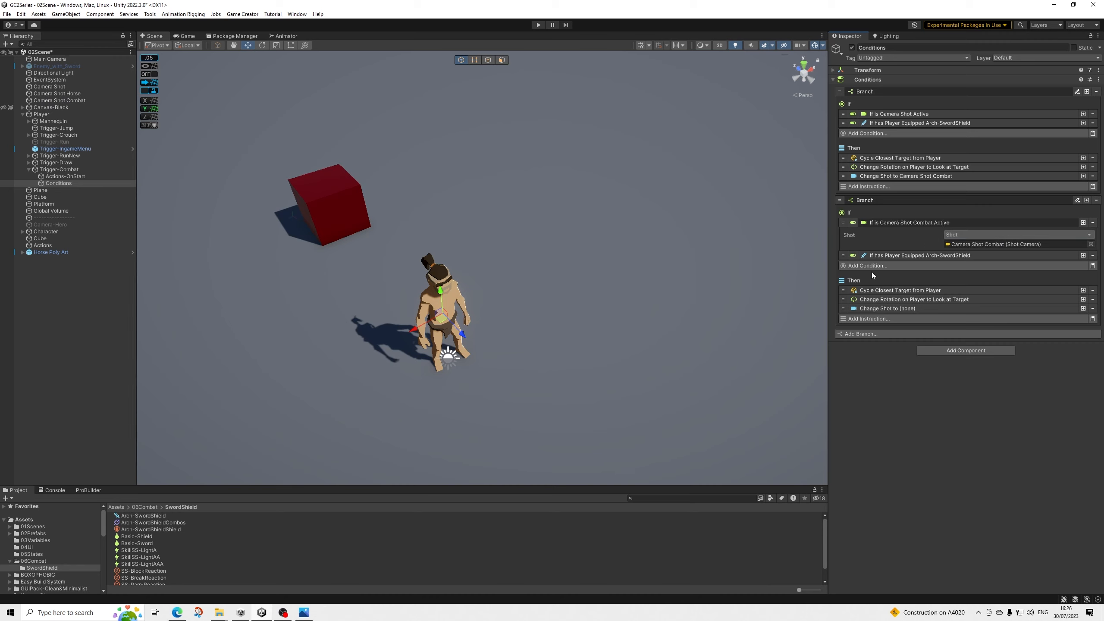
pyautogui.click(900, 222)
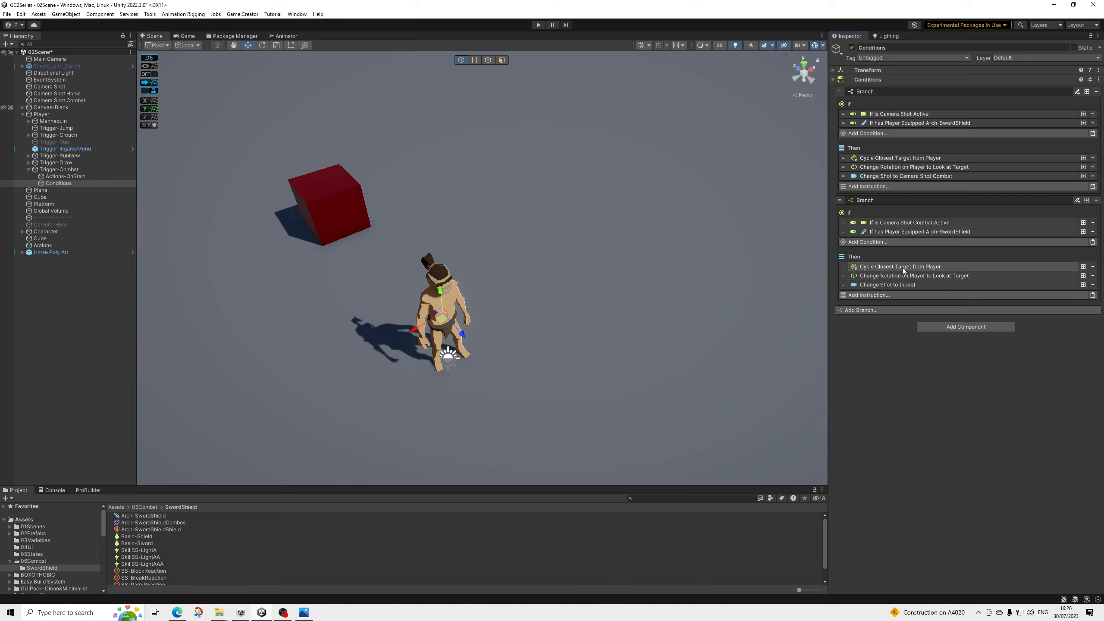
# Step: Delete the Cycle Closest Target and Change Rotation instructions from the second branch, and assign Camera Shot to its Change Shot instruction
pyautogui.click(1092, 266)
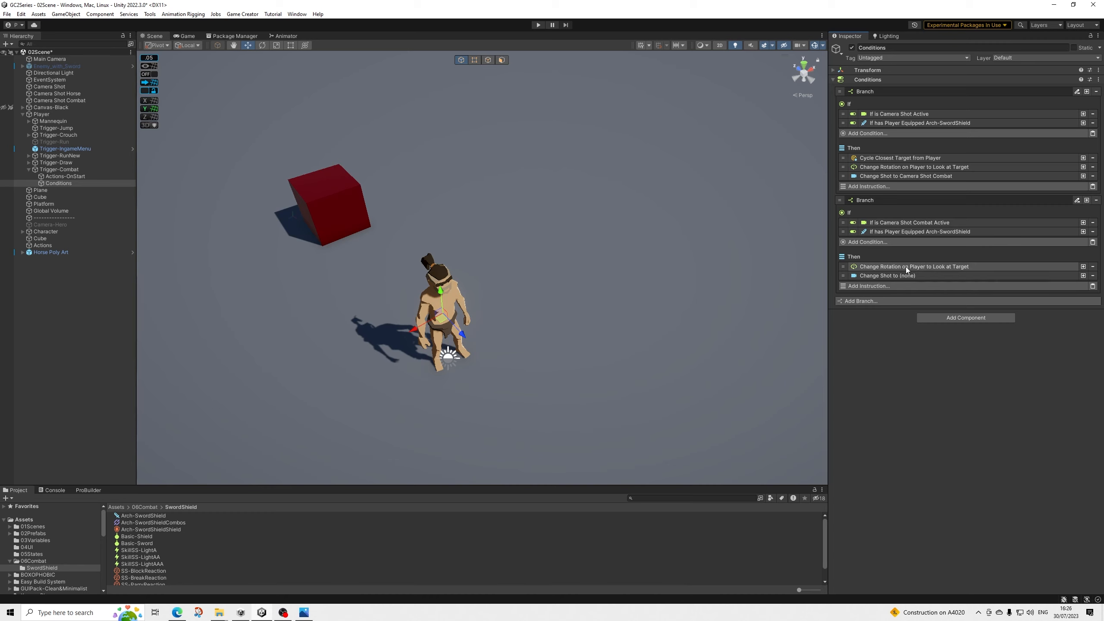
pyautogui.click(1092, 267)
pyautogui.click(871, 269)
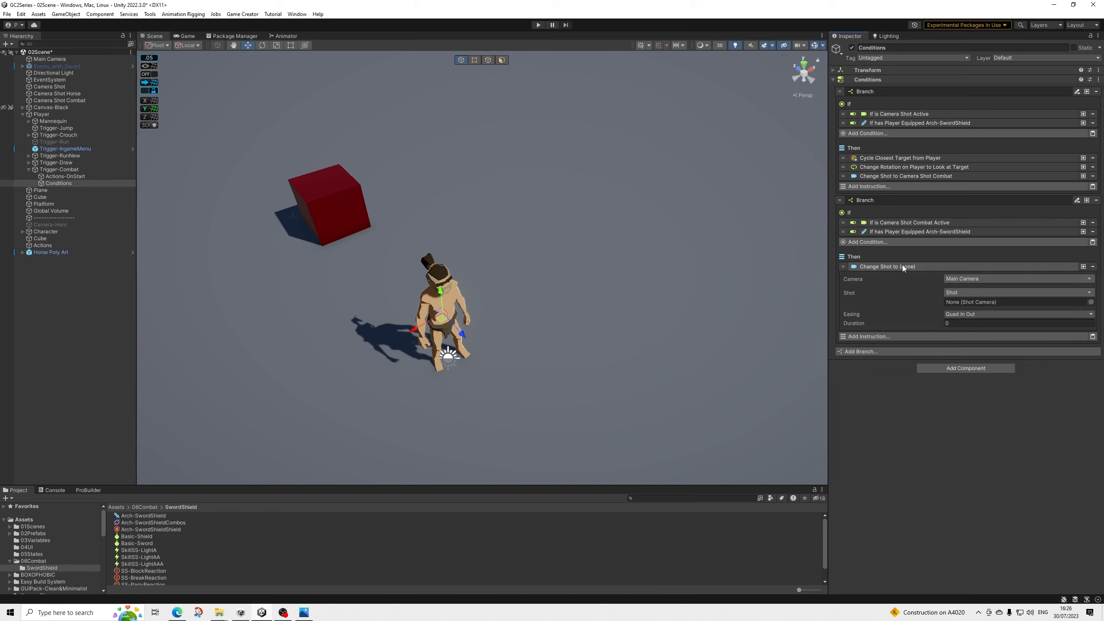
pyautogui.click(56, 87)
pyautogui.moveTo(56, 87); pyautogui.dragTo(976, 305)
pyautogui.click(905, 266)
# Step: Add a Change Rotation instruction for the player, with Pivot facing, to the second branch and collapse it
pyautogui.click(884, 277)
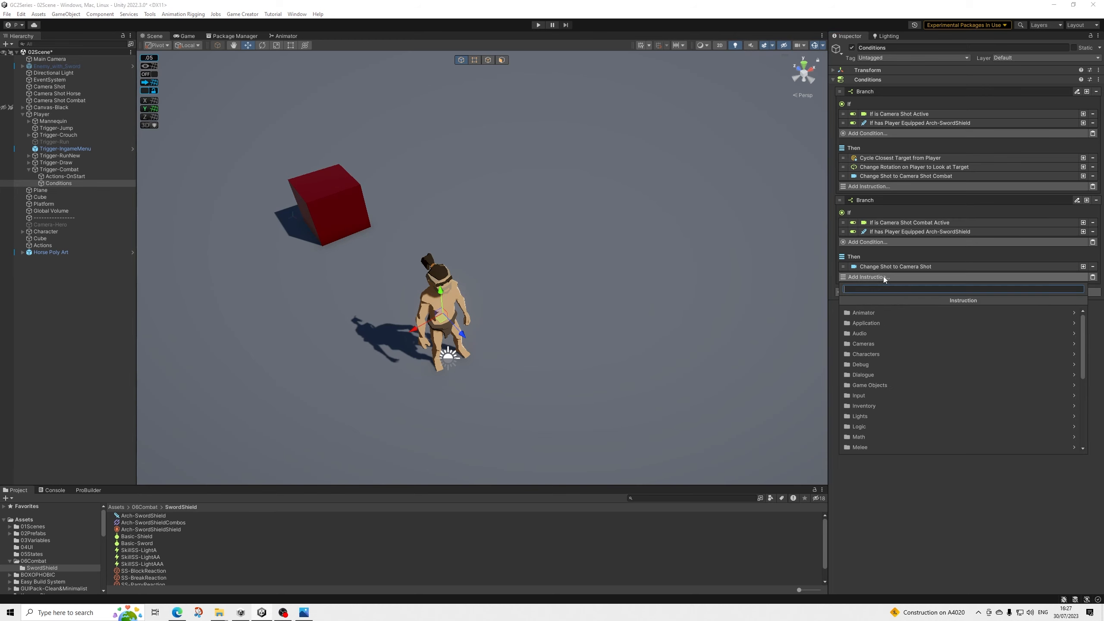
pyautogui.write('set r')
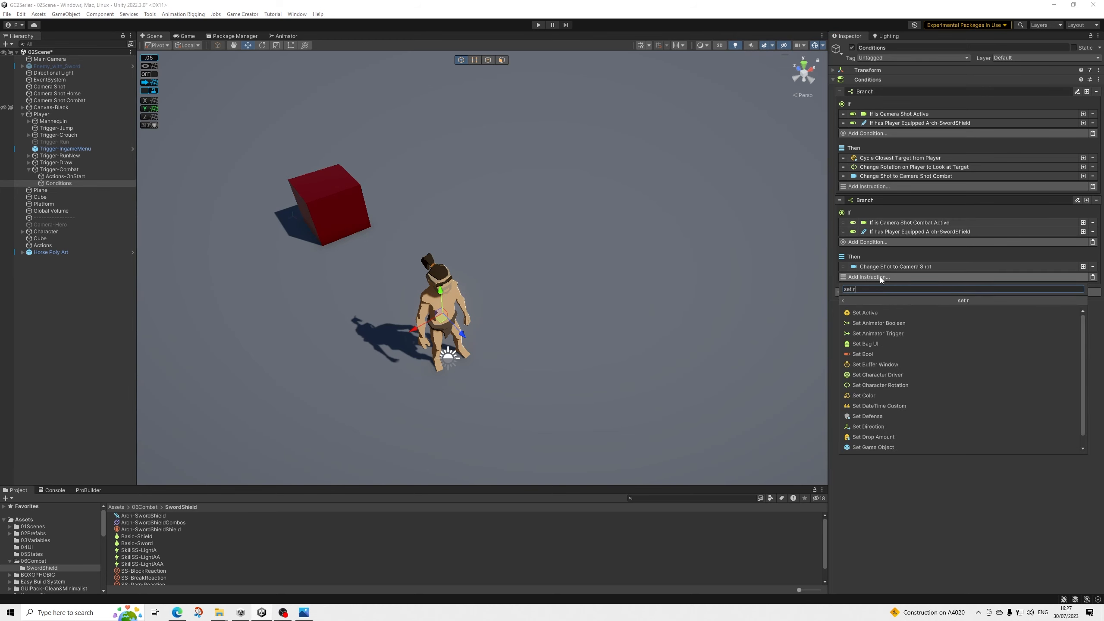
pyautogui.write('ota')
pyautogui.press('Down')
pyautogui.press('Down')
pyautogui.press('Down')
pyautogui.press('Down')
pyautogui.press('Down')
pyautogui.press('Down')
pyautogui.press('Down')
pyautogui.press('Down')
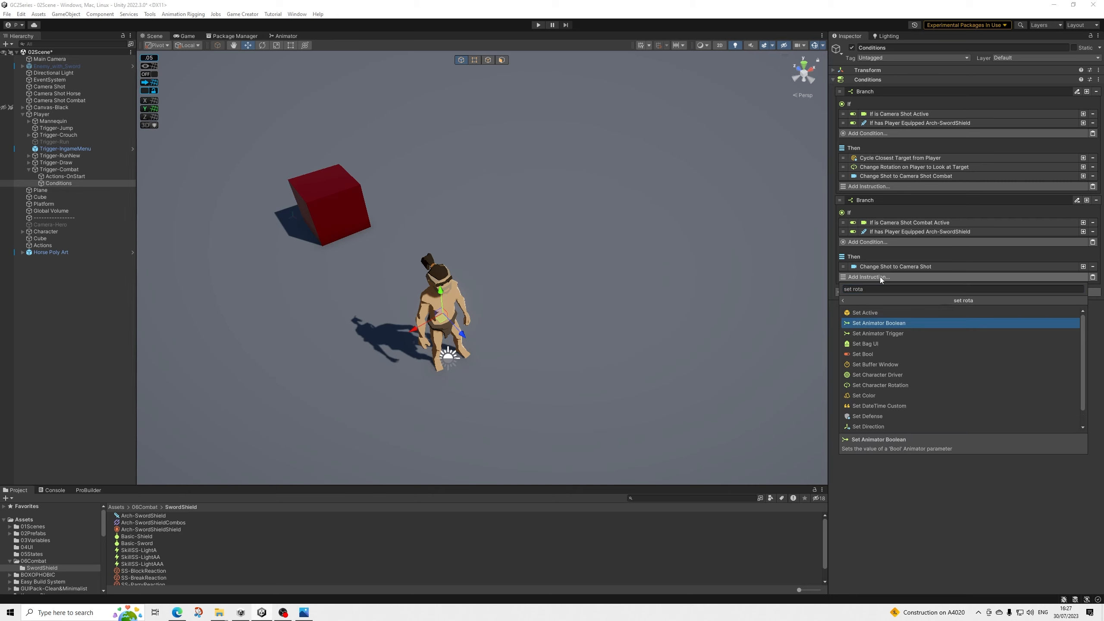
pyautogui.press('Return')
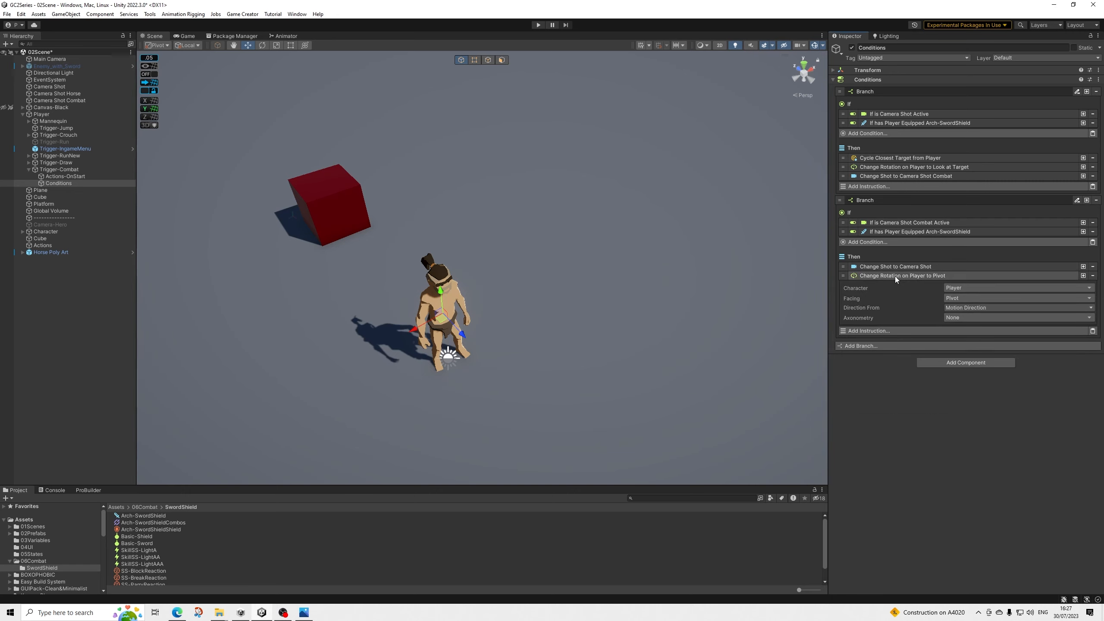
pyautogui.click(895, 276)
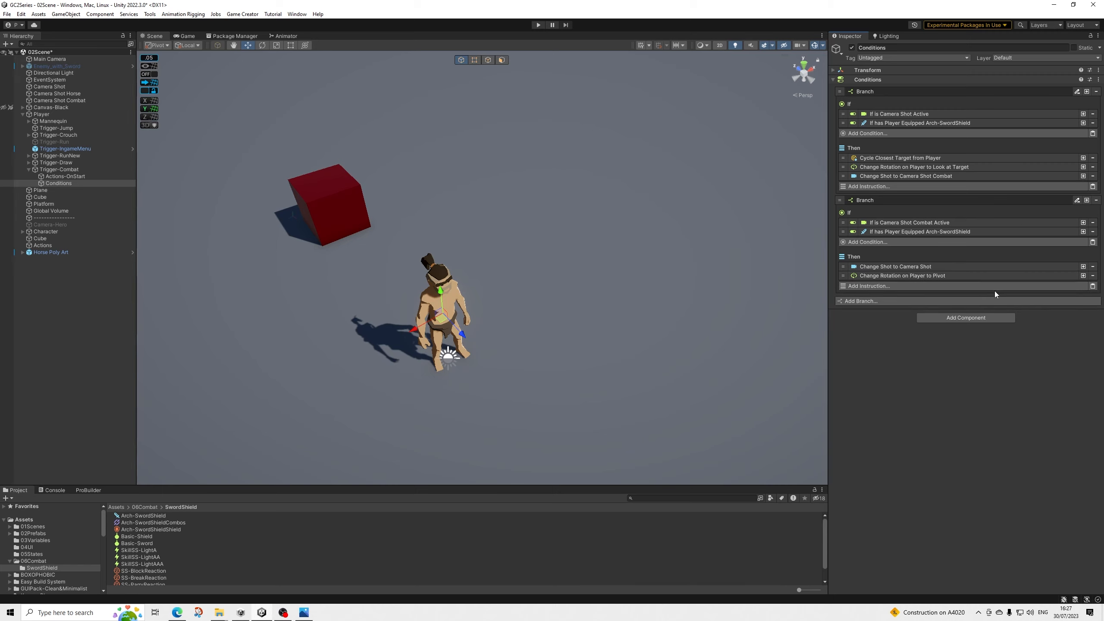
# Step: Deselect the Conditions object and collapse the Trigger-Combat and Player objects in the hierarchy
pyautogui.hotkey('alt', 'Tab')
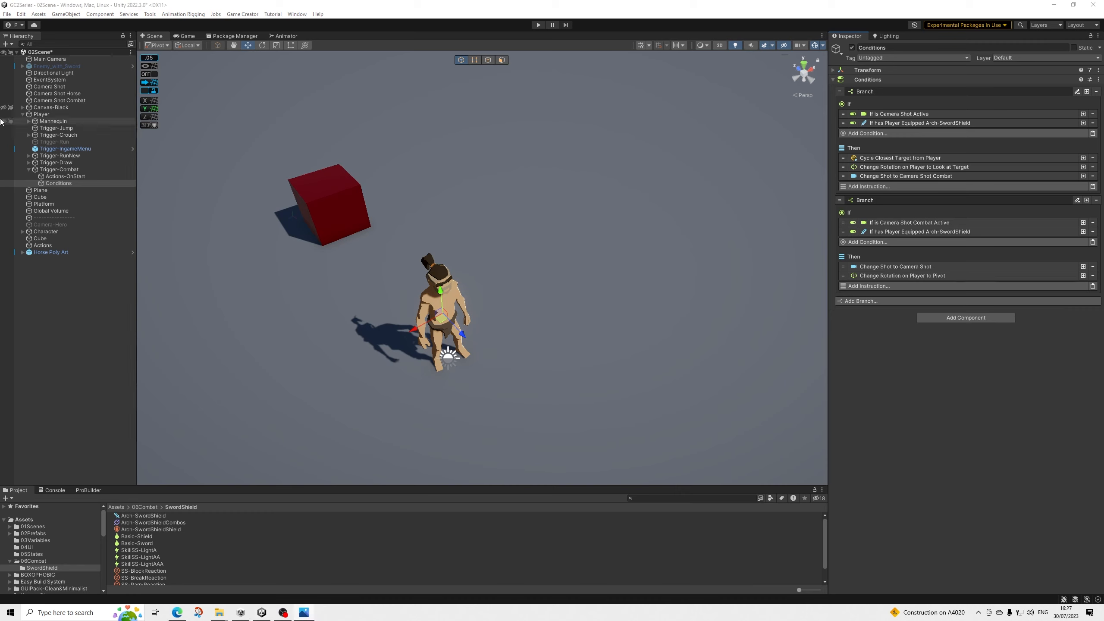
pyautogui.click(49, 285)
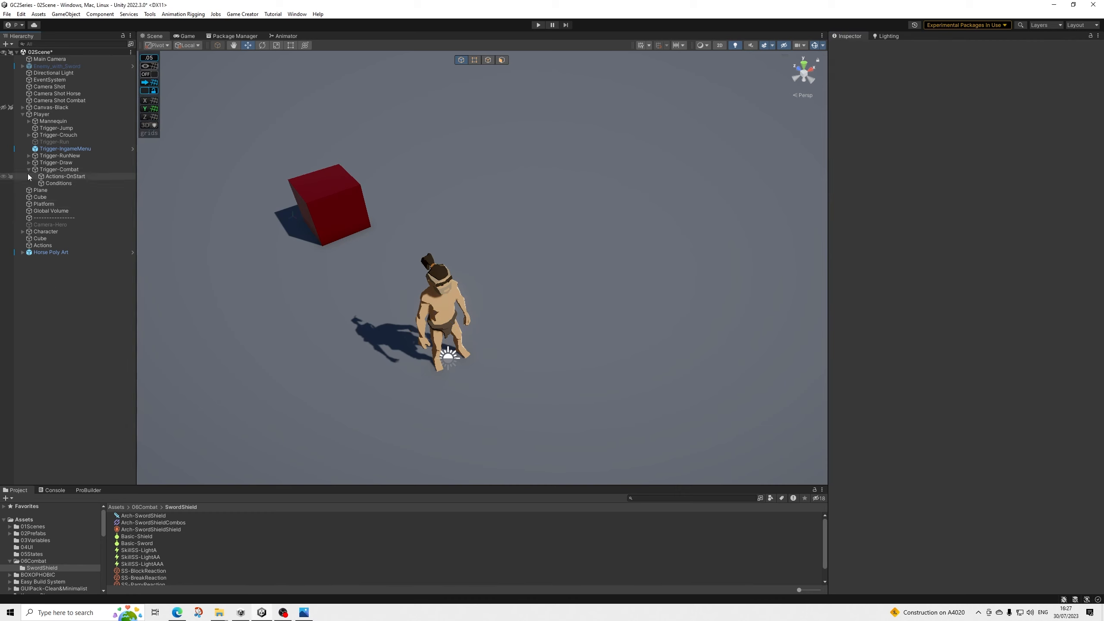
pyautogui.click(29, 169)
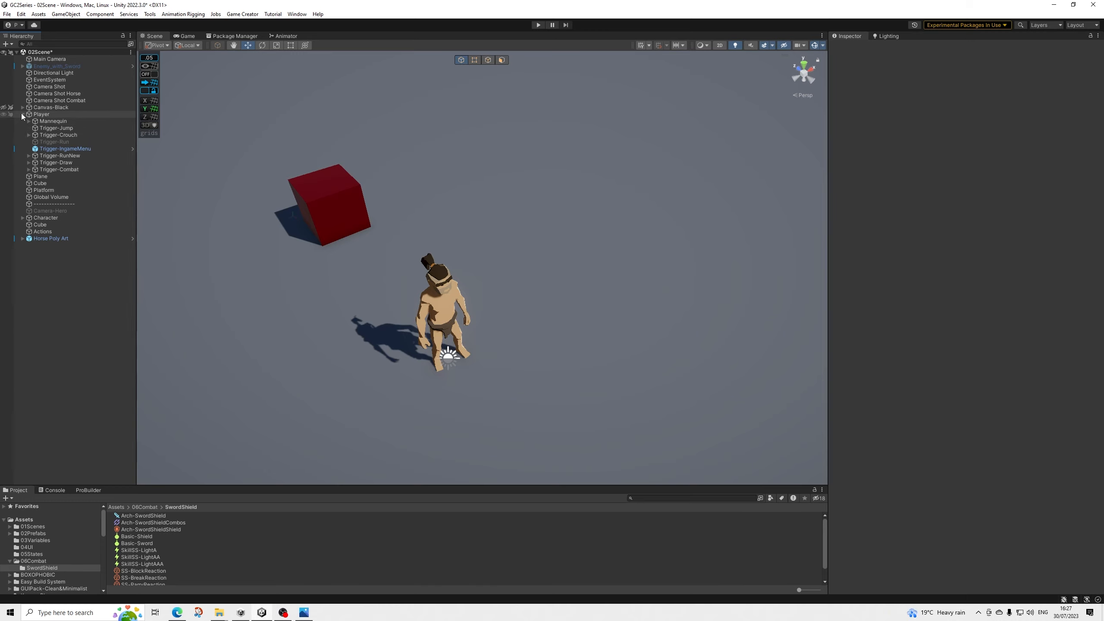
pyautogui.click(23, 114)
# Step: Duplicate the dashed separator object in the hierarchy and remove the (1) suffix from the copy's name
pyautogui.rightClick(59, 226)
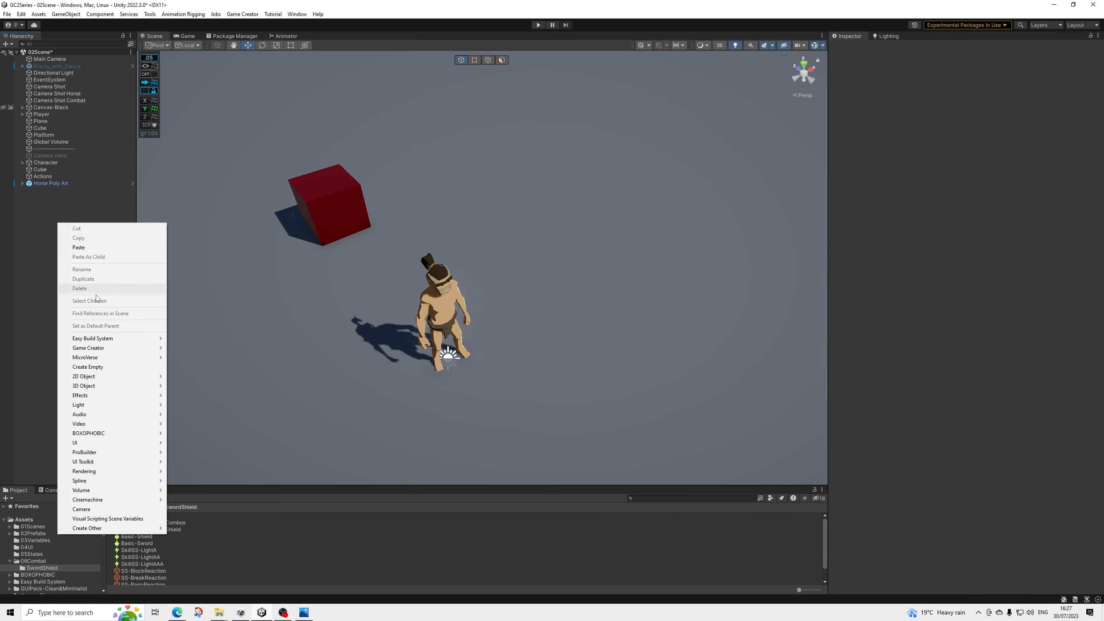
pyautogui.click(69, 148)
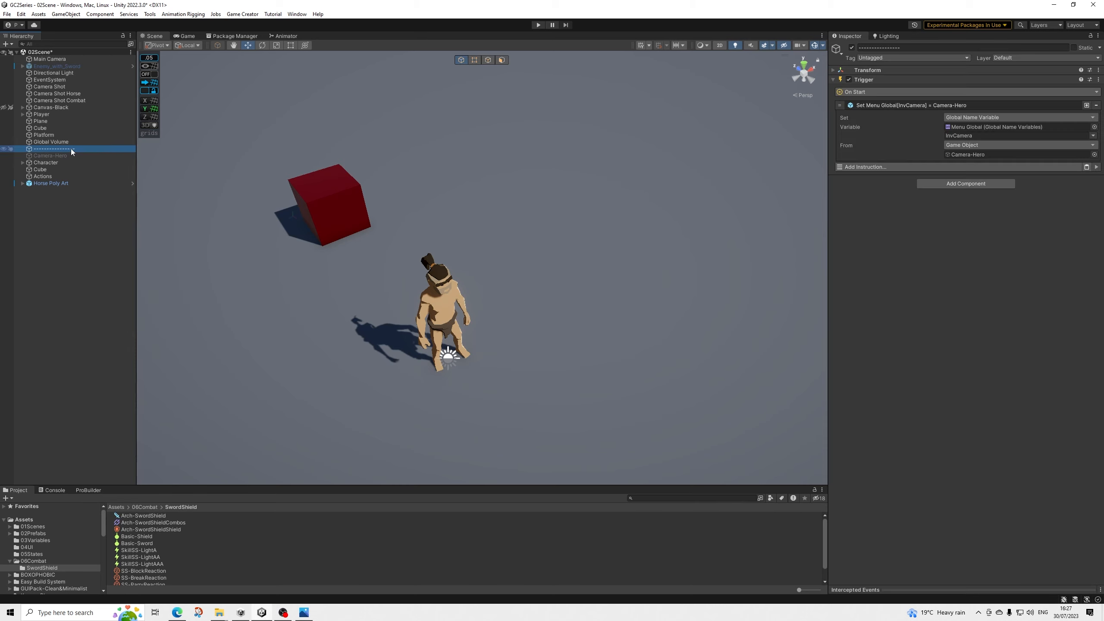
pyautogui.hotkey('ctrl', 'd')
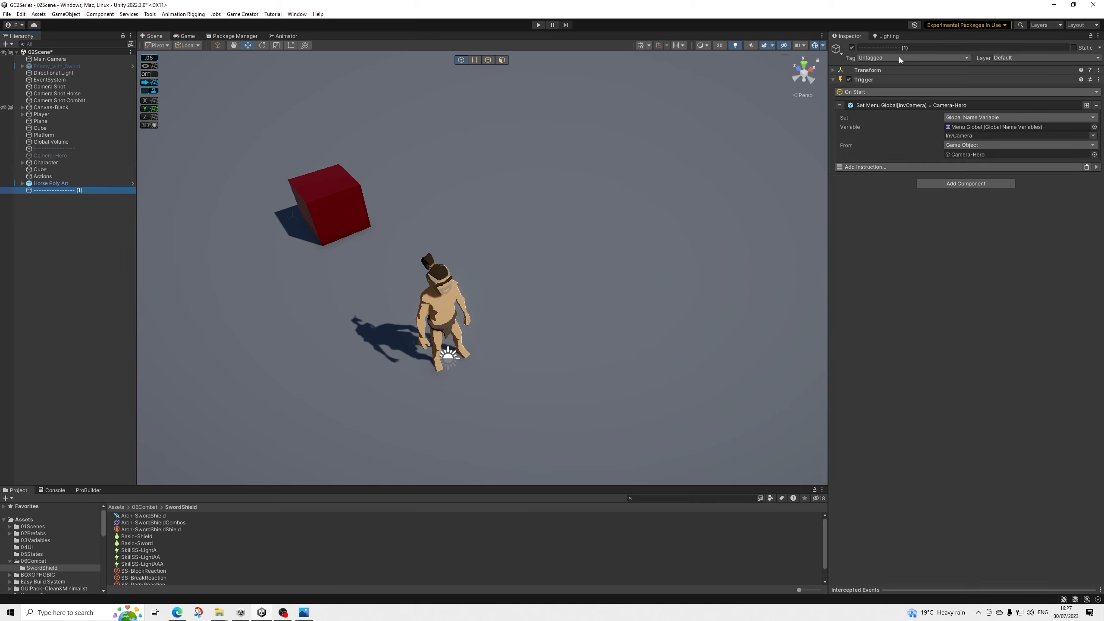
pyautogui.moveTo(900, 48); pyautogui.dragTo(927, 63)
pyautogui.press('BackSpace')
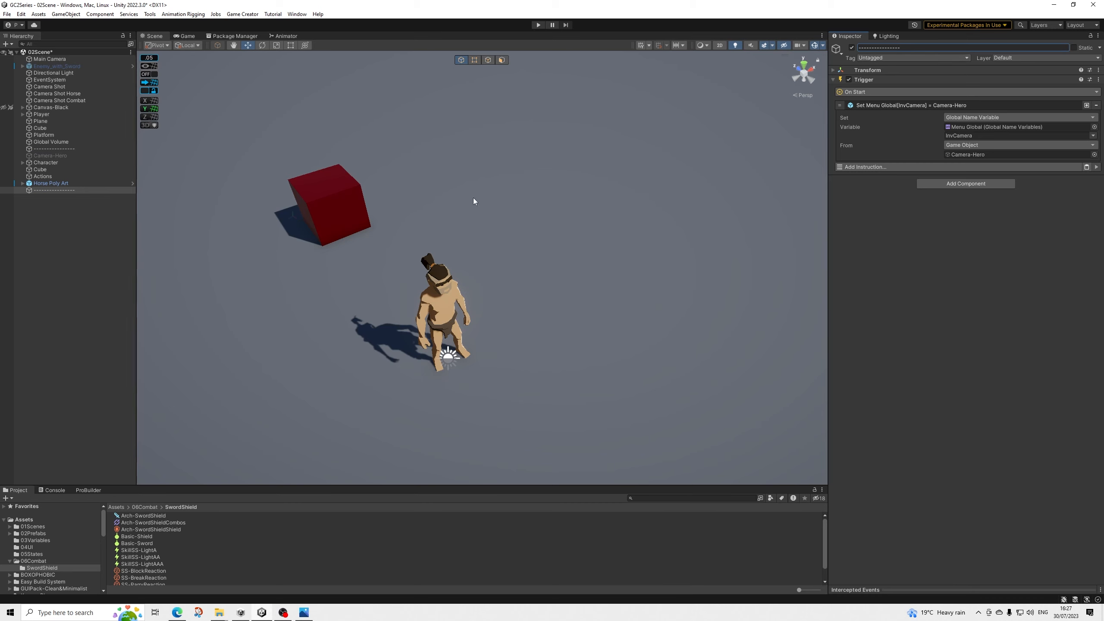
# Step: Add a Game Creator Character to the scene and move it a short distance away from the player
pyautogui.rightClick(121, 229)
pyautogui.moveTo(219, 357)
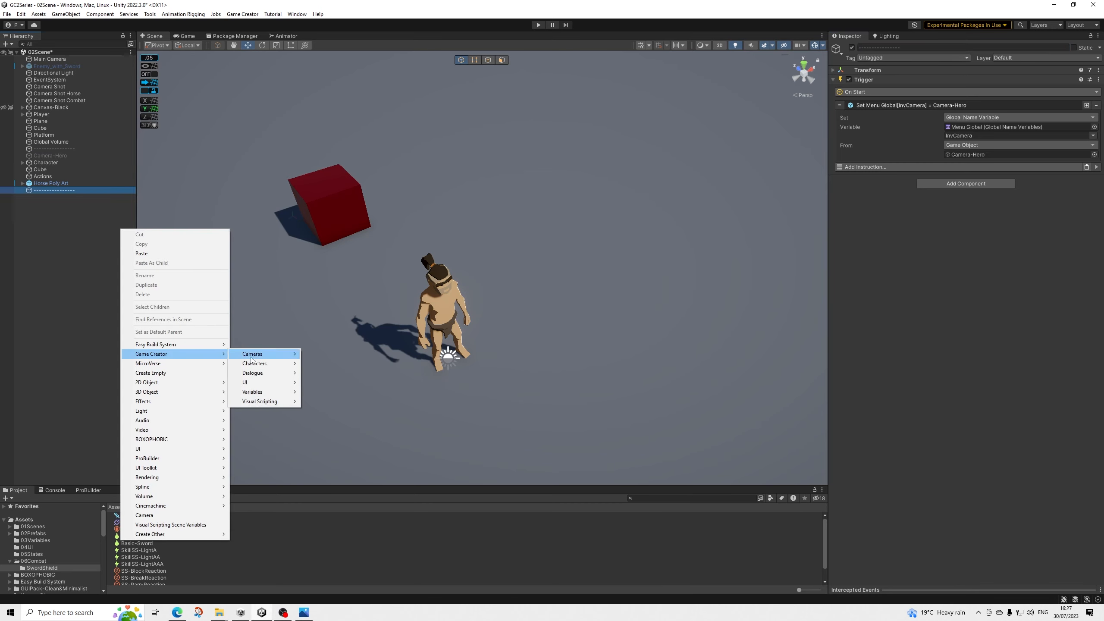
pyautogui.moveTo(278, 365)
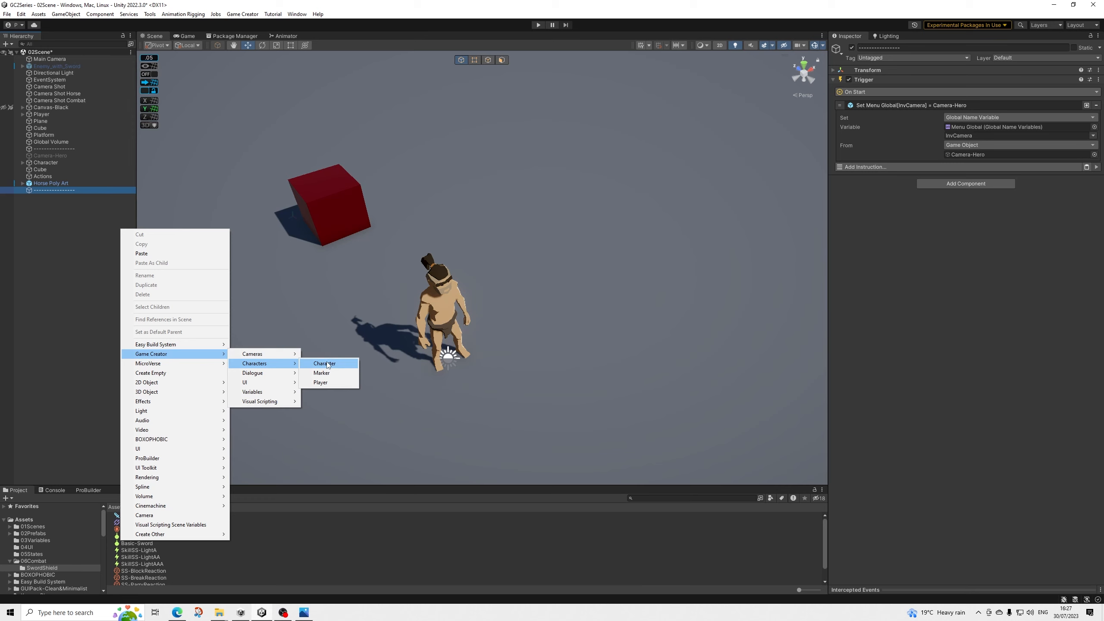
pyautogui.click(327, 364)
pyautogui.keyDown('alt'); pyautogui.moveTo(346, 326); pyautogui.dragTo(561, 293); pyautogui.keyUp('alt')
pyautogui.moveTo(469, 326); pyautogui.dragTo(695, 336)
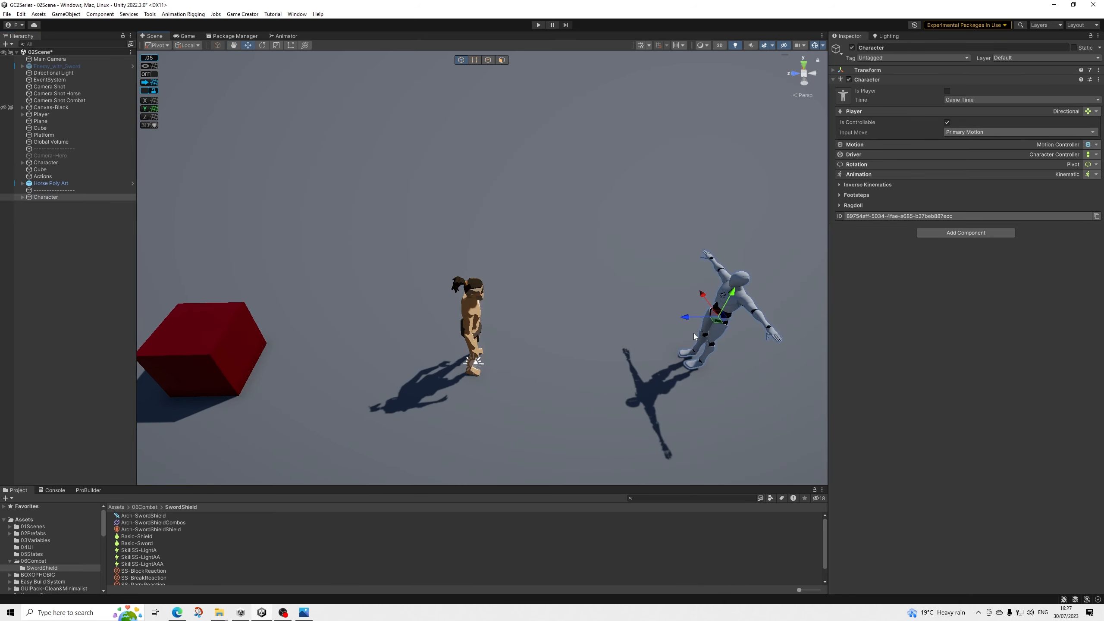
pyautogui.moveTo(694, 336); pyautogui.dragTo(468, 283, button='middle')
pyautogui.keyDown('alt'); pyautogui.moveTo(569, 283); pyautogui.dragTo(667, 243); pyautogui.keyUp('alt')
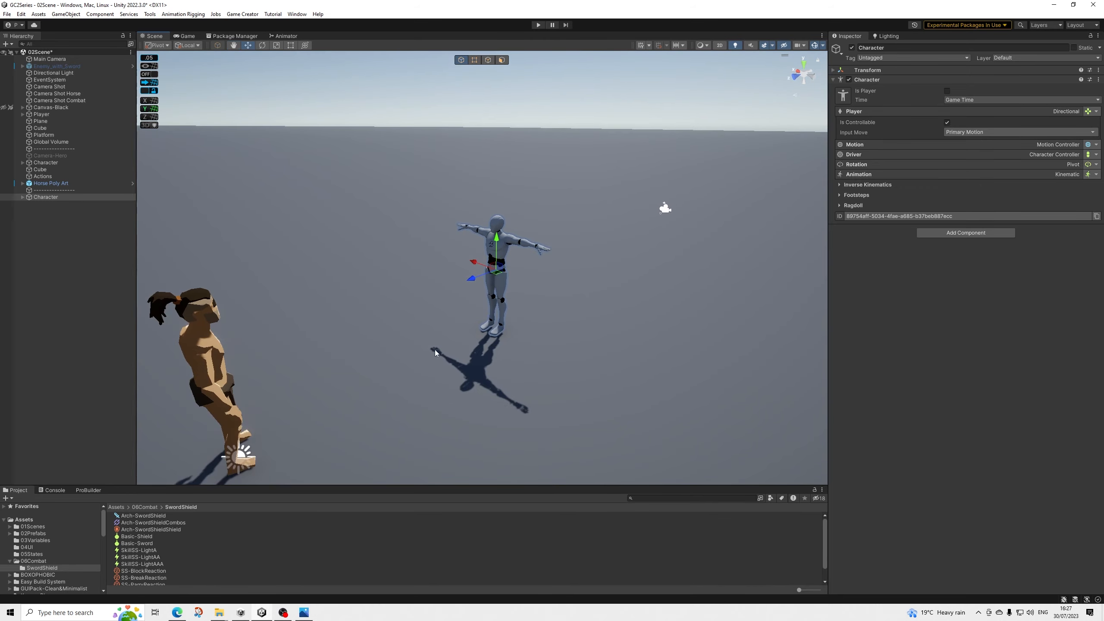
# Step: Replace the new character's model with the SM_Chr_Soldier_Male_01 prefab from the PolygonFantasyKingdom Characters folder
pyautogui.scroll(-5, 44, 559)
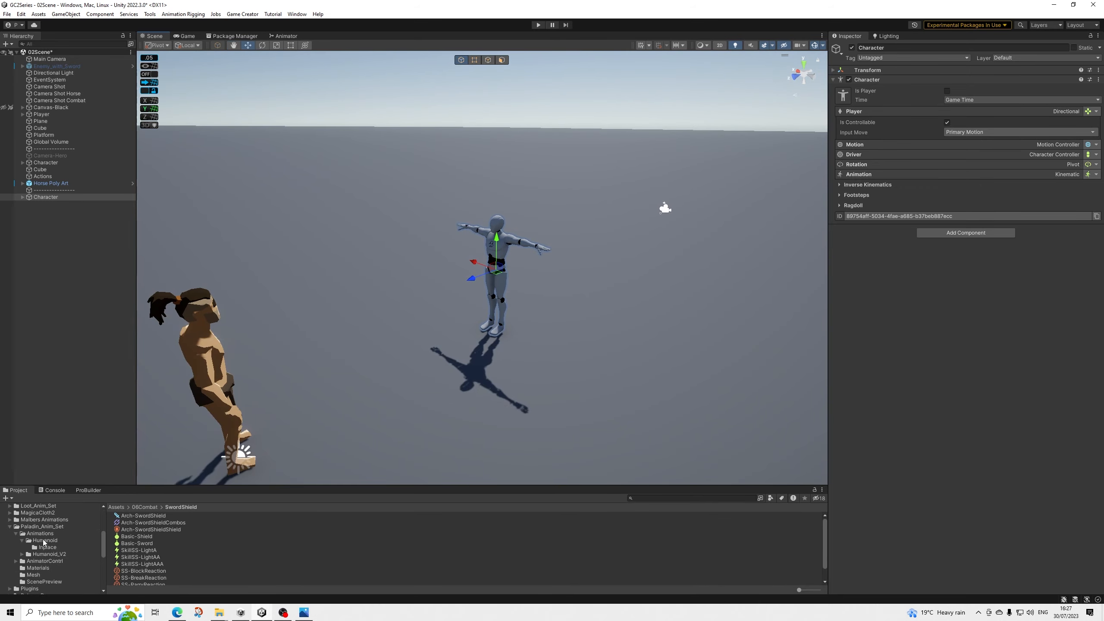
pyautogui.scroll(-4, 39, 540)
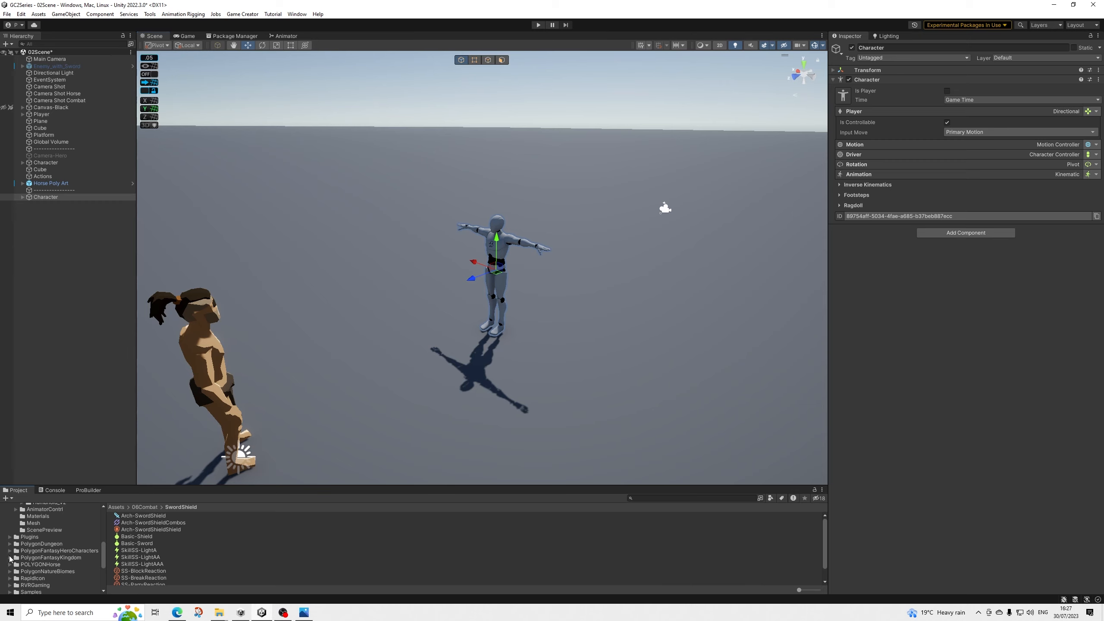
pyautogui.click(10, 557)
pyautogui.scroll(-5, 43, 559)
pyautogui.click(41, 529)
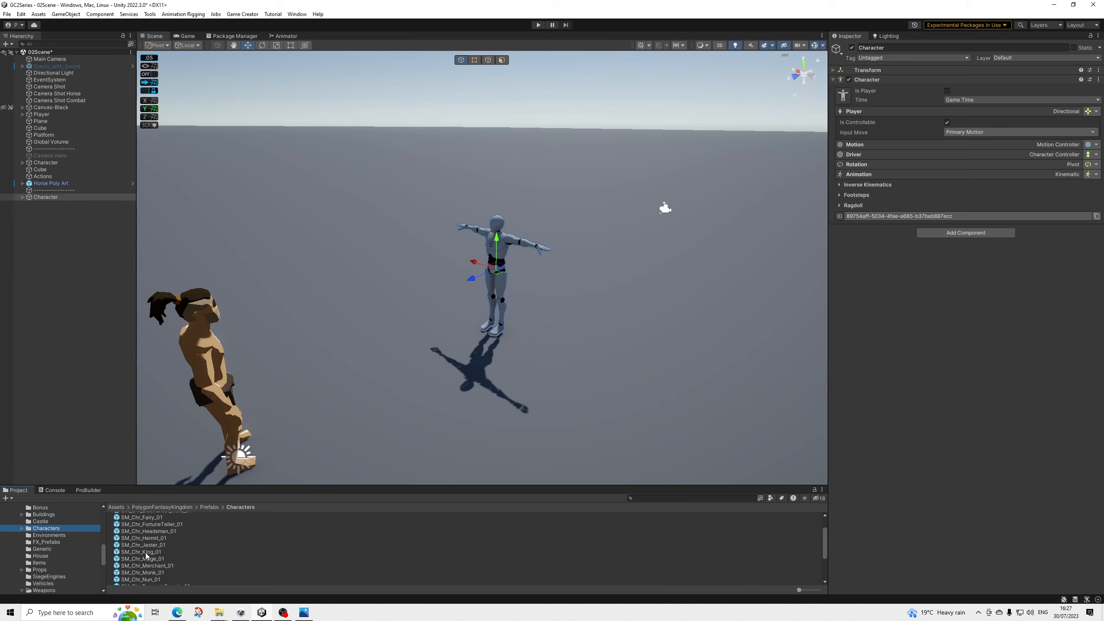
pyautogui.scroll(-5, 148, 553)
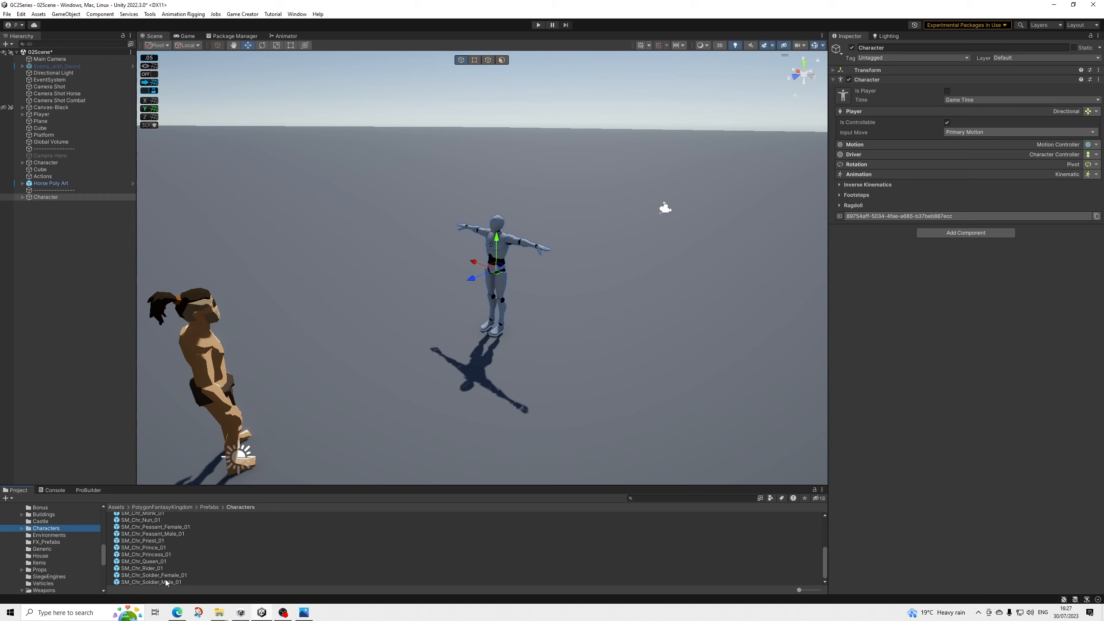
pyautogui.click(878, 175)
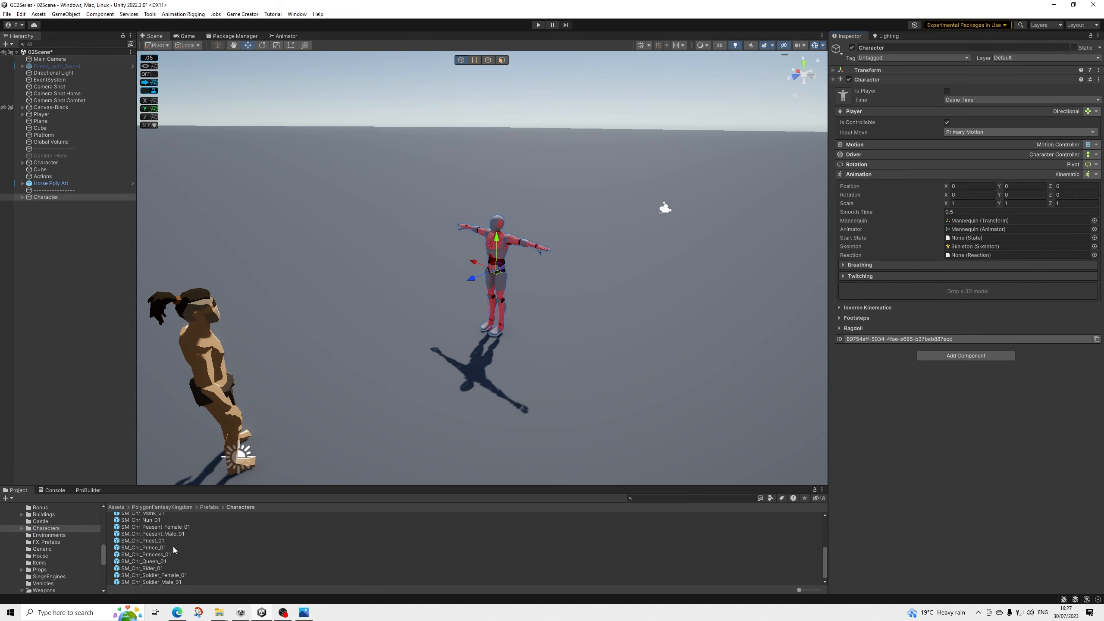
pyautogui.moveTo(176, 584); pyautogui.dragTo(939, 296)
pyautogui.keyDown('alt'); pyautogui.moveTo(443, 274); pyautogui.dragTo(379, 144); pyautogui.keyUp('alt')
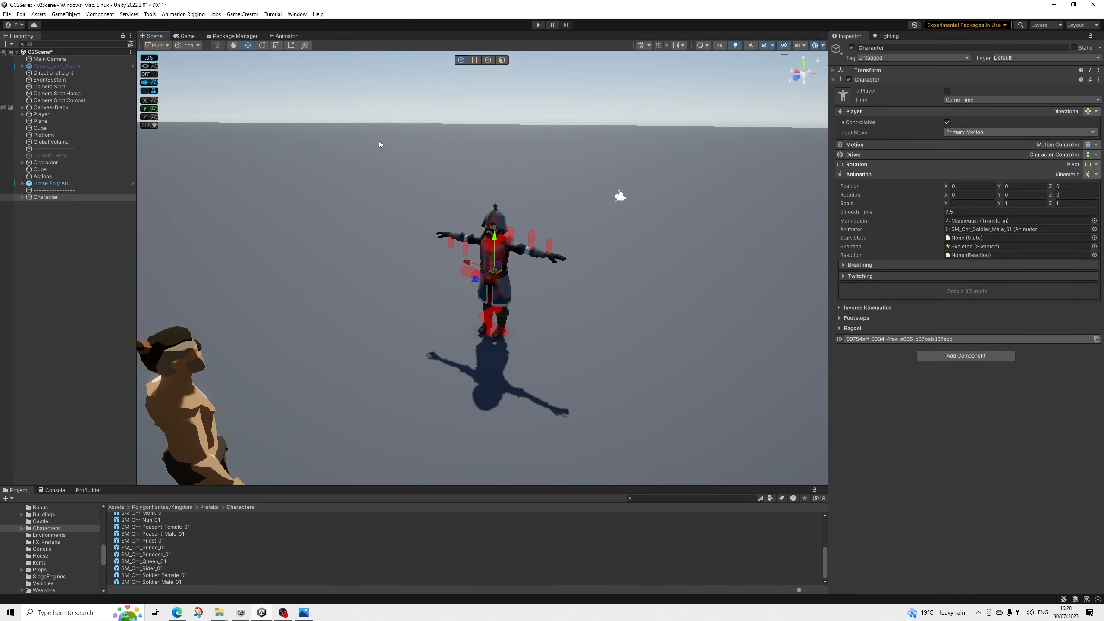
pyautogui.click(882, 174)
pyautogui.keyDown('alt'); pyautogui.moveTo(558, 205); pyautogui.dragTo(537, 206); pyautogui.keyUp('alt')
# Step: Add a Trigger component to the soldier character with an Add Target Candidate instruction whose target is Self
pyautogui.click(951, 234)
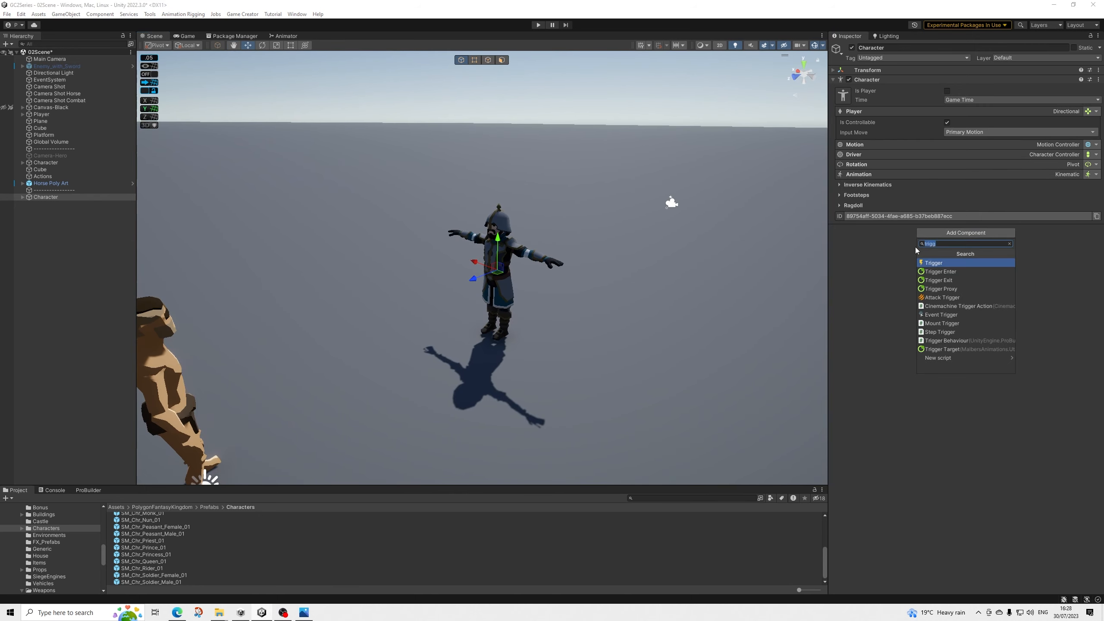
pyautogui.press('Return')
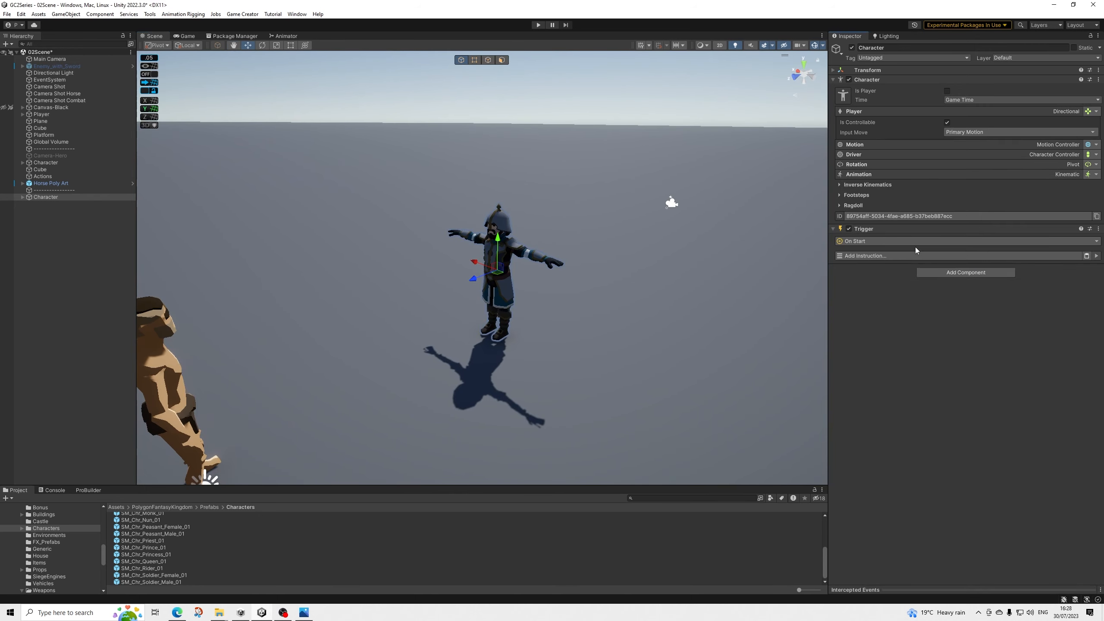
pyautogui.click(878, 257)
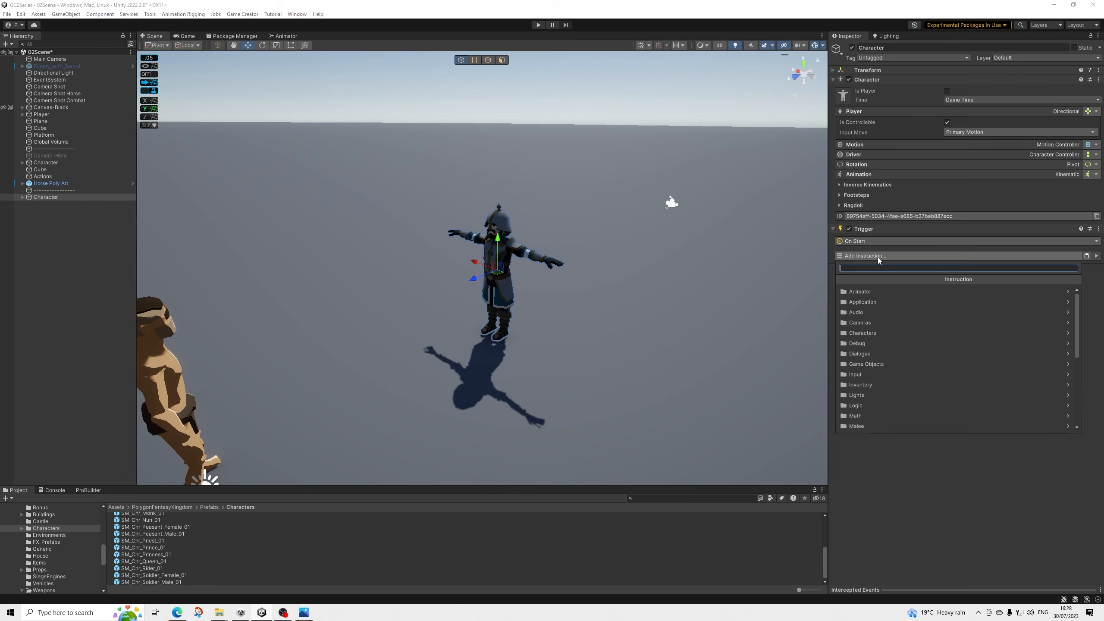
pyautogui.write('candi')
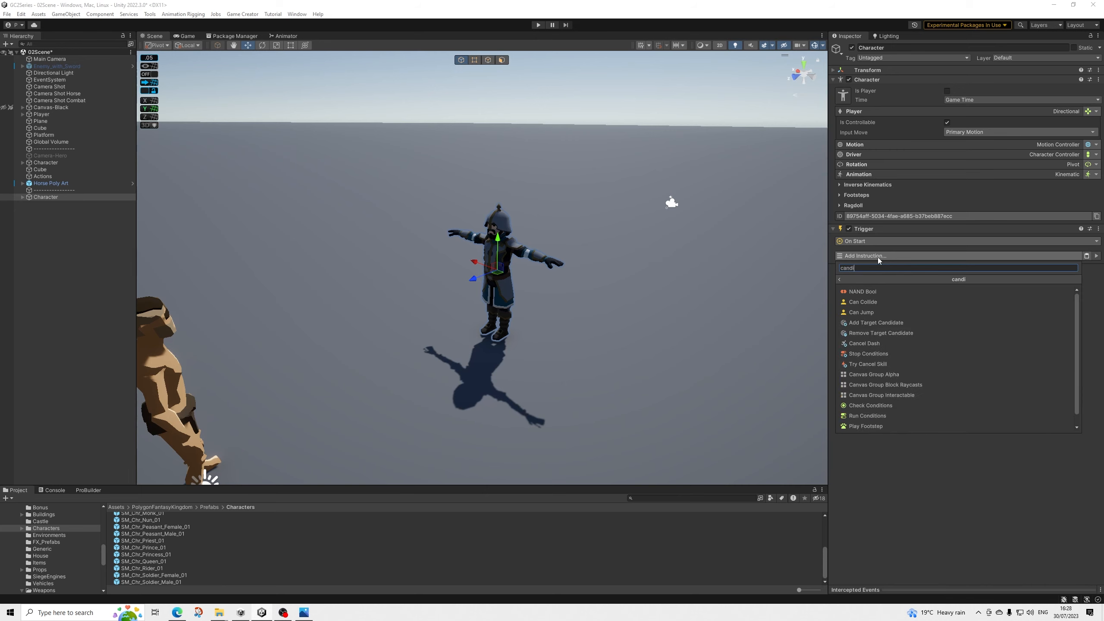
pyautogui.write('date')
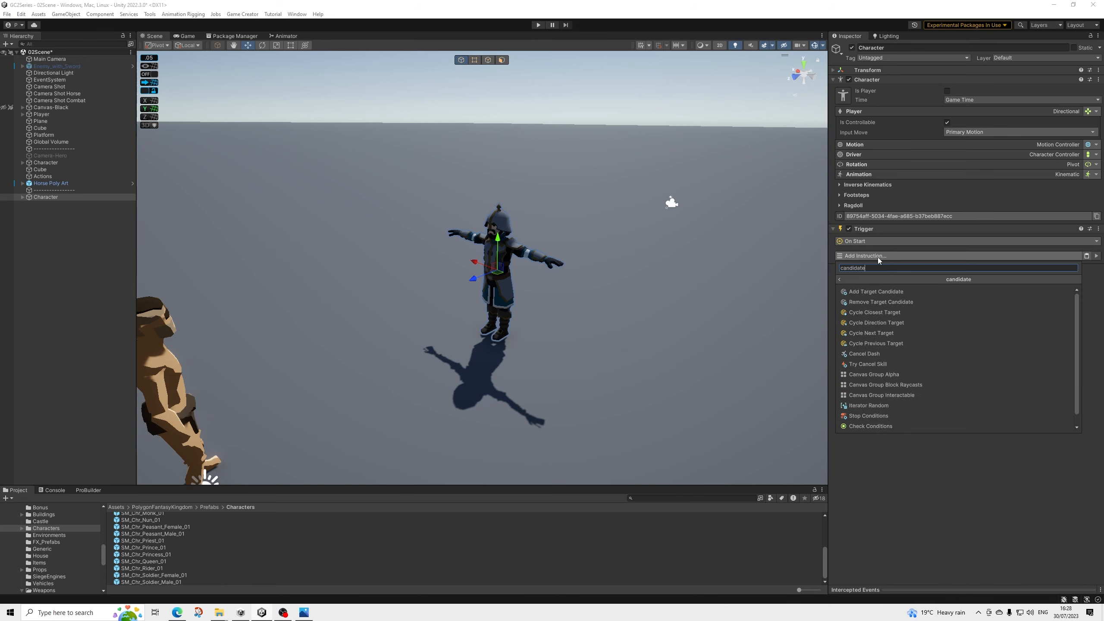
pyautogui.press('Return')
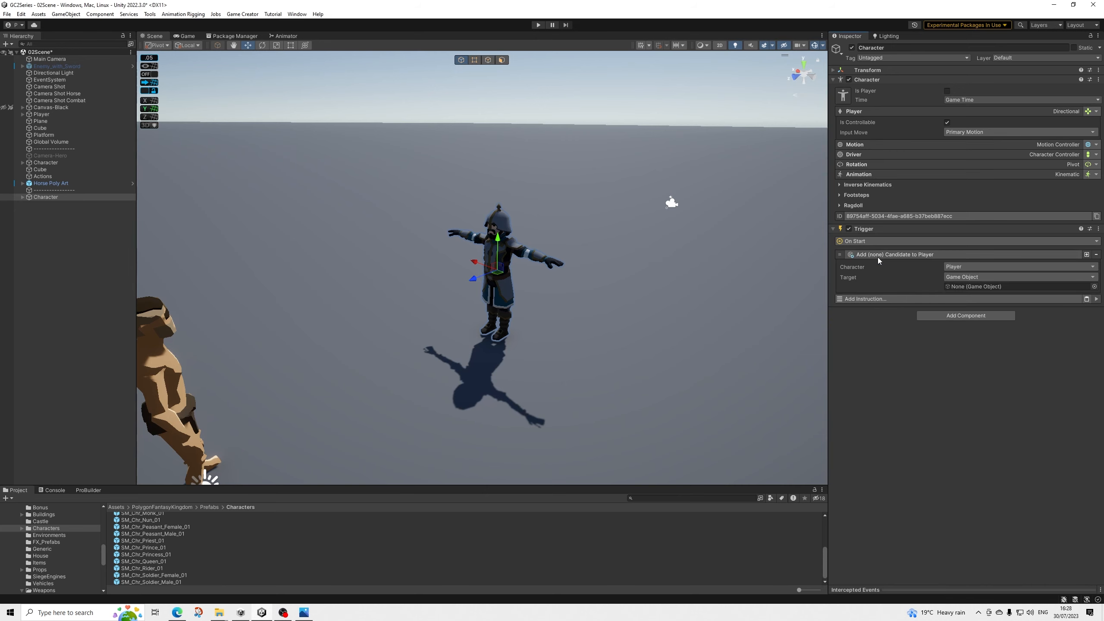
pyautogui.click(962, 279)
pyautogui.click(963, 322)
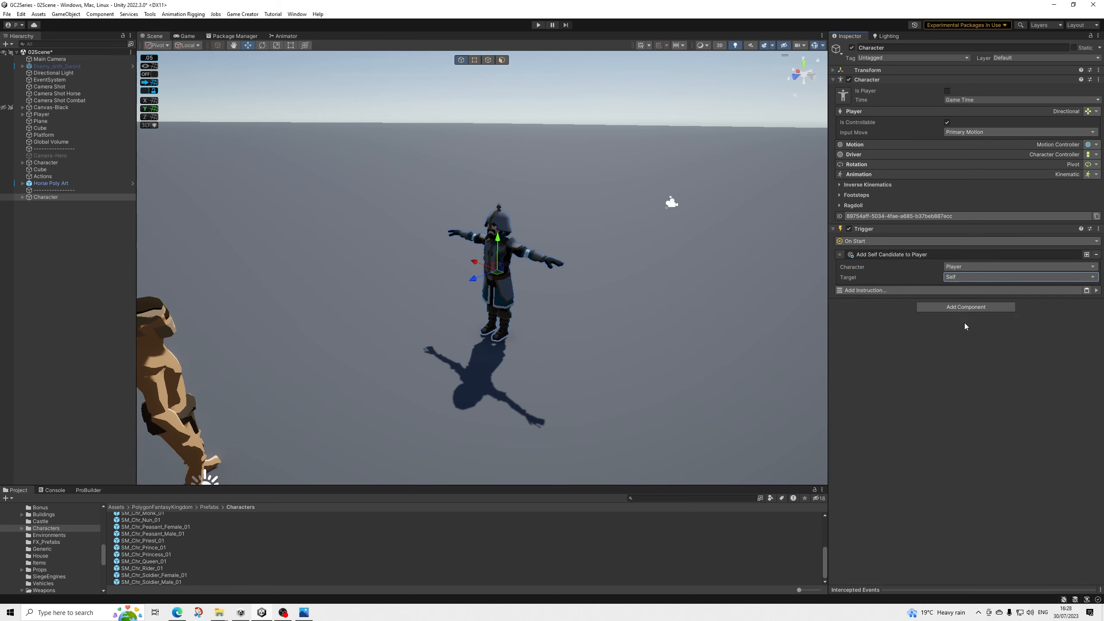
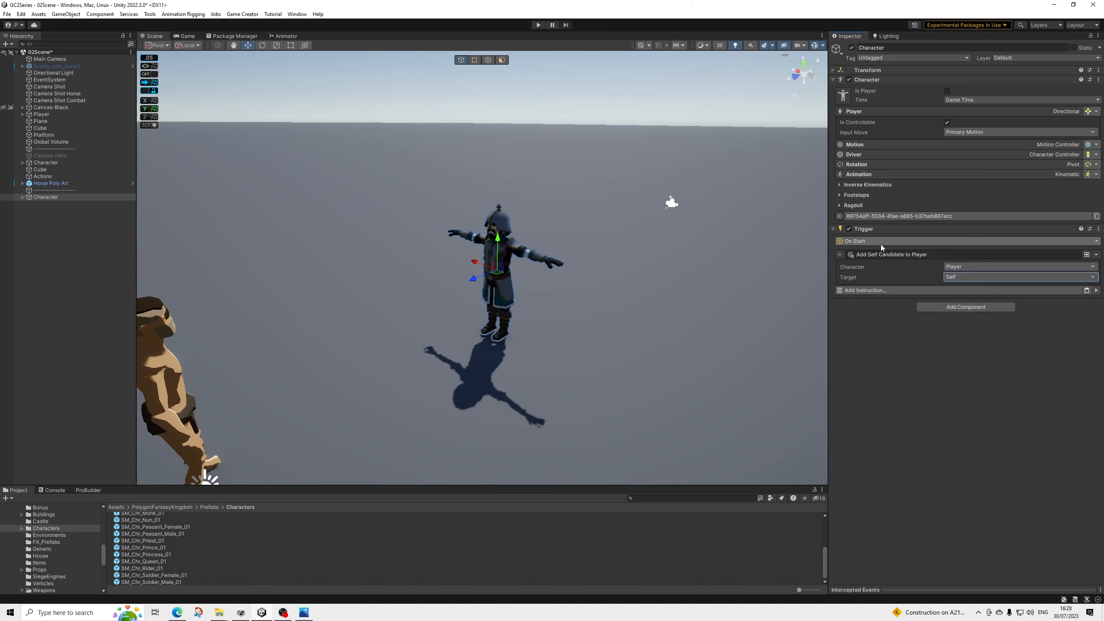
# Step: Add an Equip Melee Weapon instruction to the soldier's trigger and assign Arch-SwordShield as its weapon
pyautogui.click(897, 291)
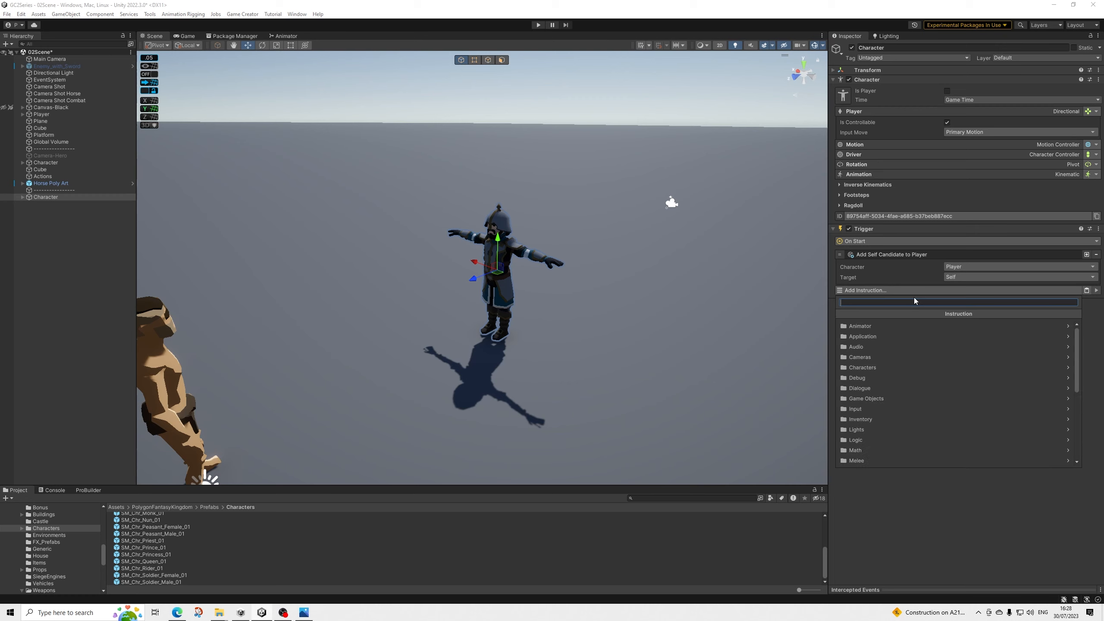
pyautogui.write('equip')
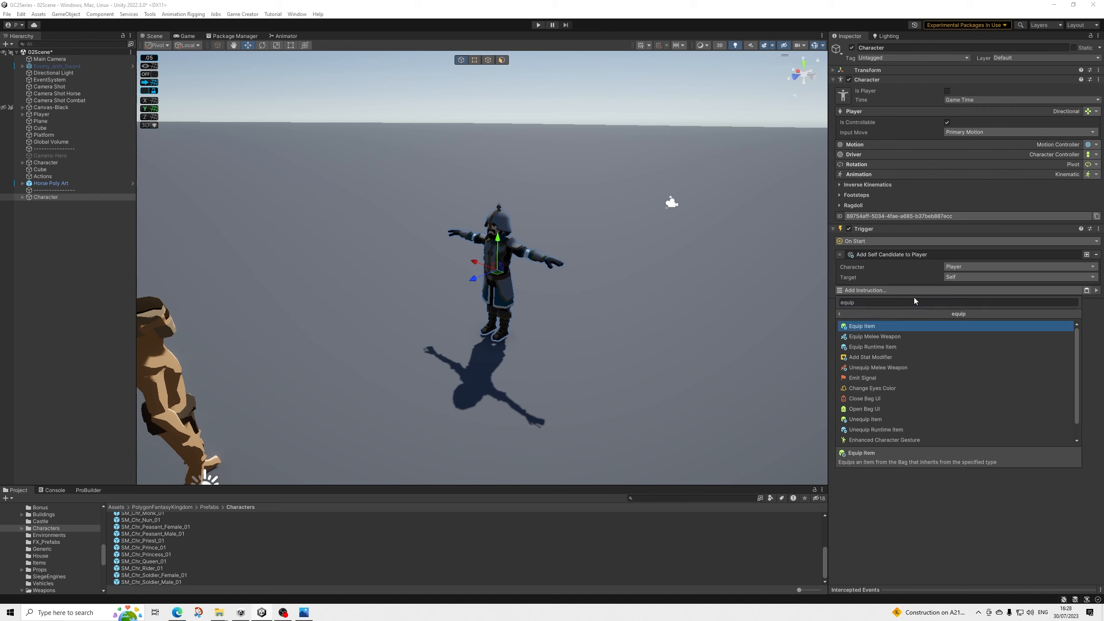
pyautogui.press('Down')
pyautogui.press('Return')
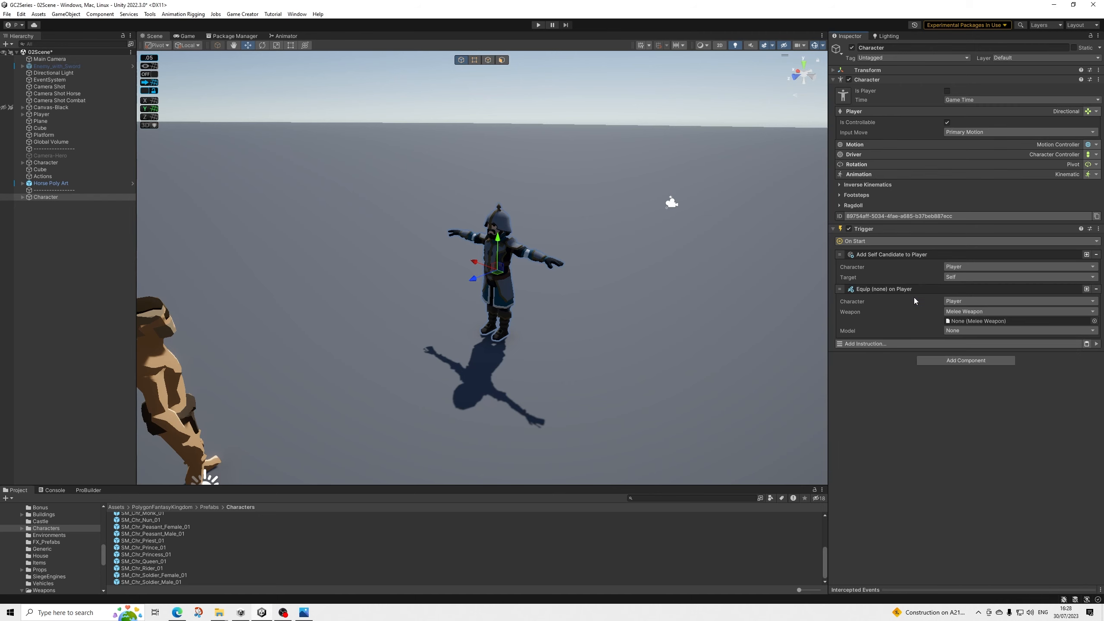
pyautogui.click(1094, 320)
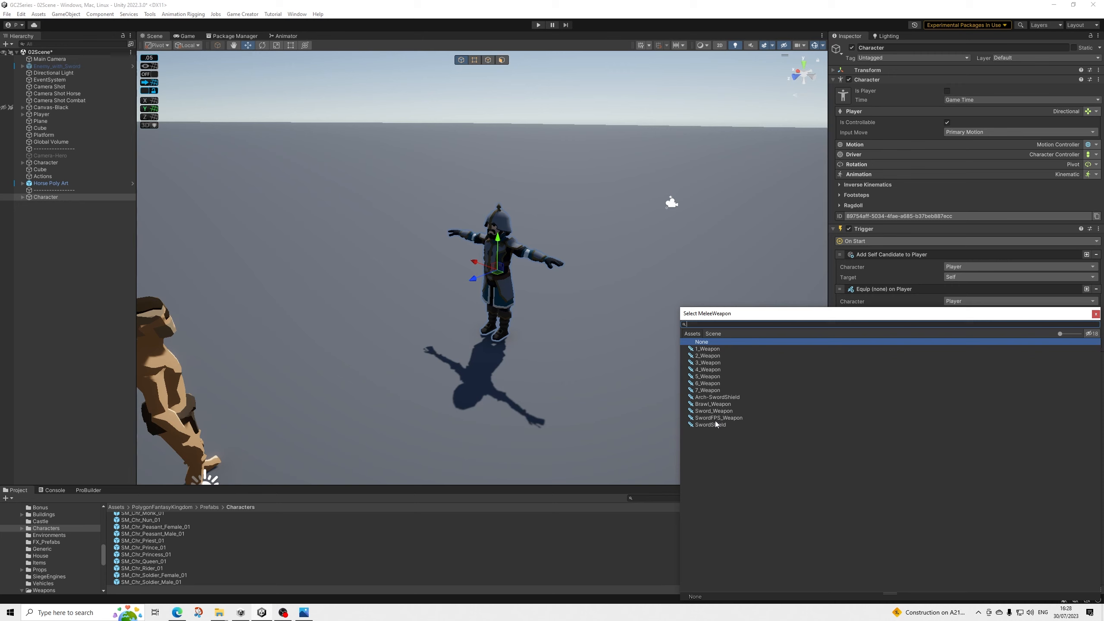
pyautogui.click(707, 396)
pyautogui.press('Return')
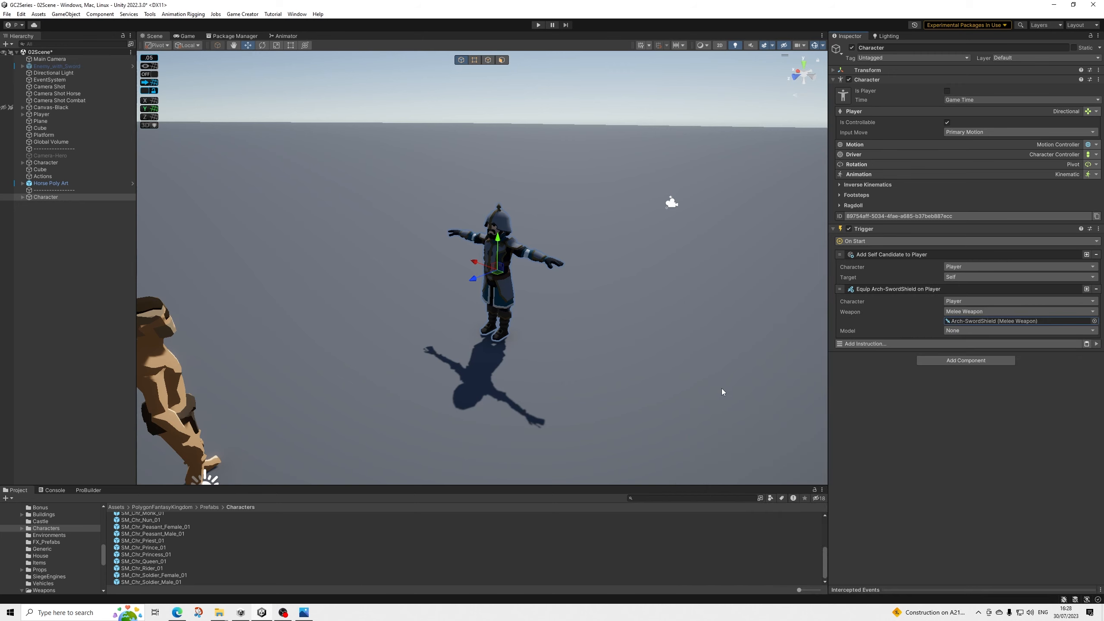
# Step: Set the character of the soldier's Equip Melee Weapon instruction to Self and save the scene
pyautogui.click(974, 311)
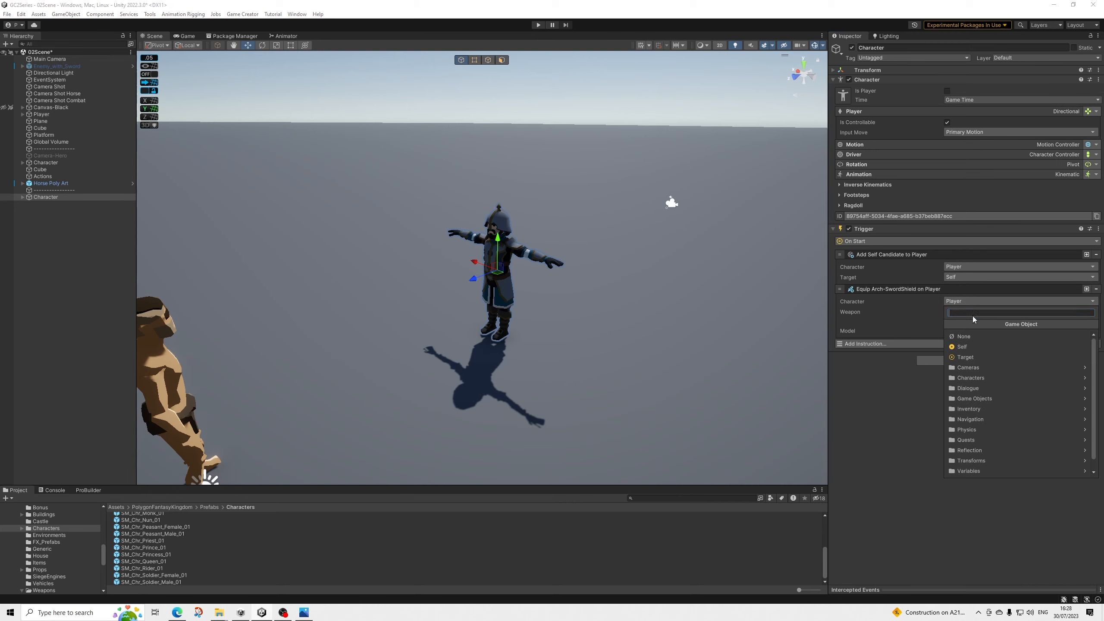
pyautogui.click(969, 348)
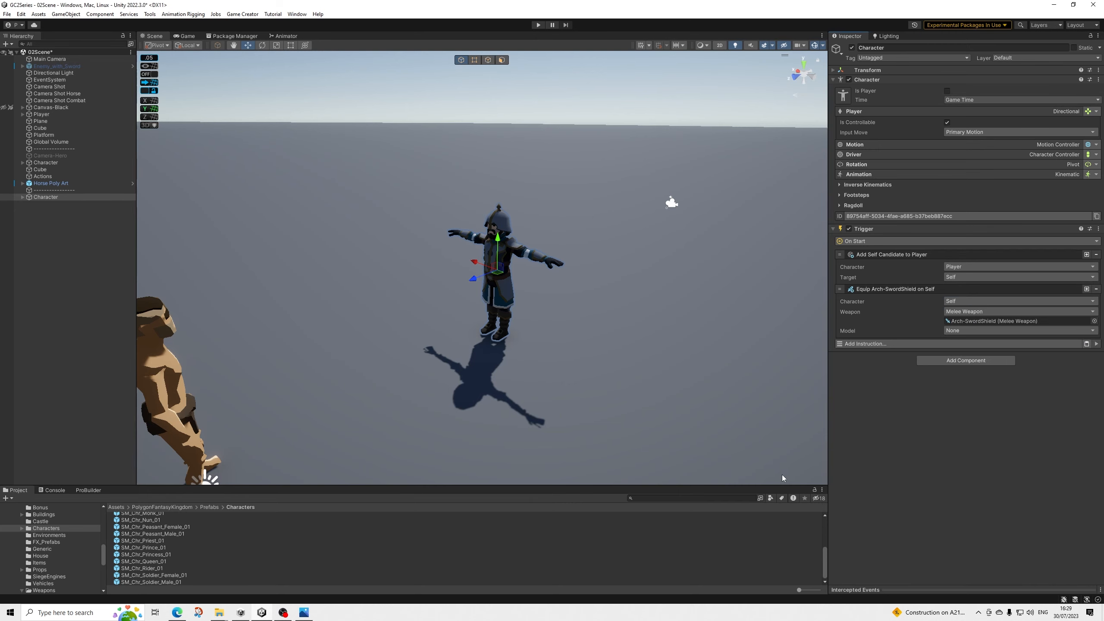
pyautogui.click(7, 14)
pyautogui.click(22, 56)
# Step: Duplicate the soldier character twice and place the copies on either side of the original to form a row
pyautogui.hotkey('ctrl', 'd')
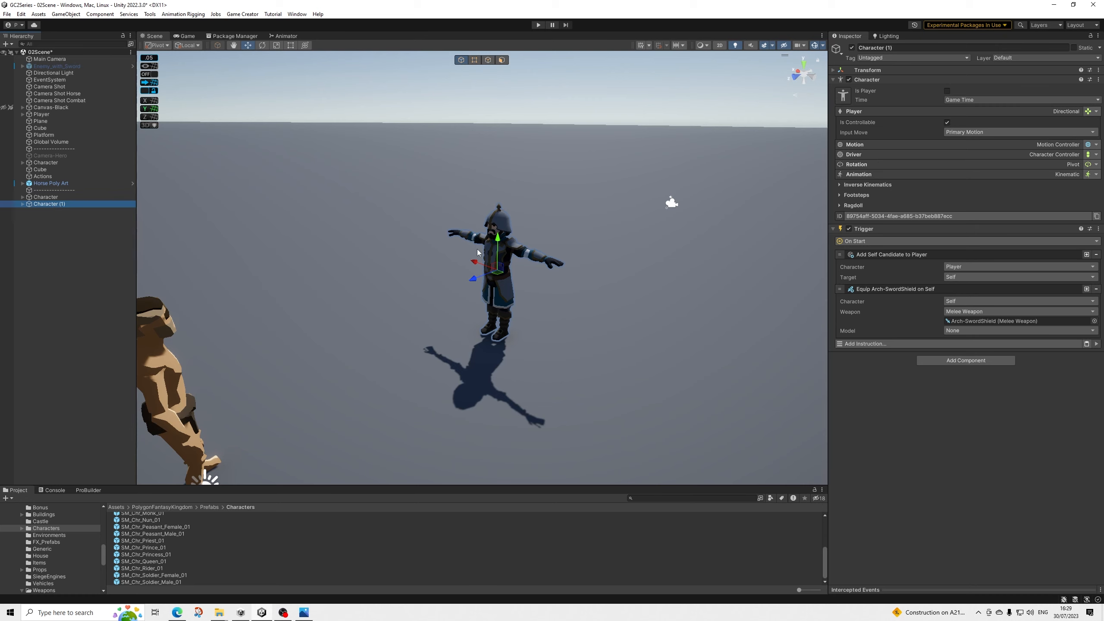
pyautogui.hotkey('ctrl', 'd')
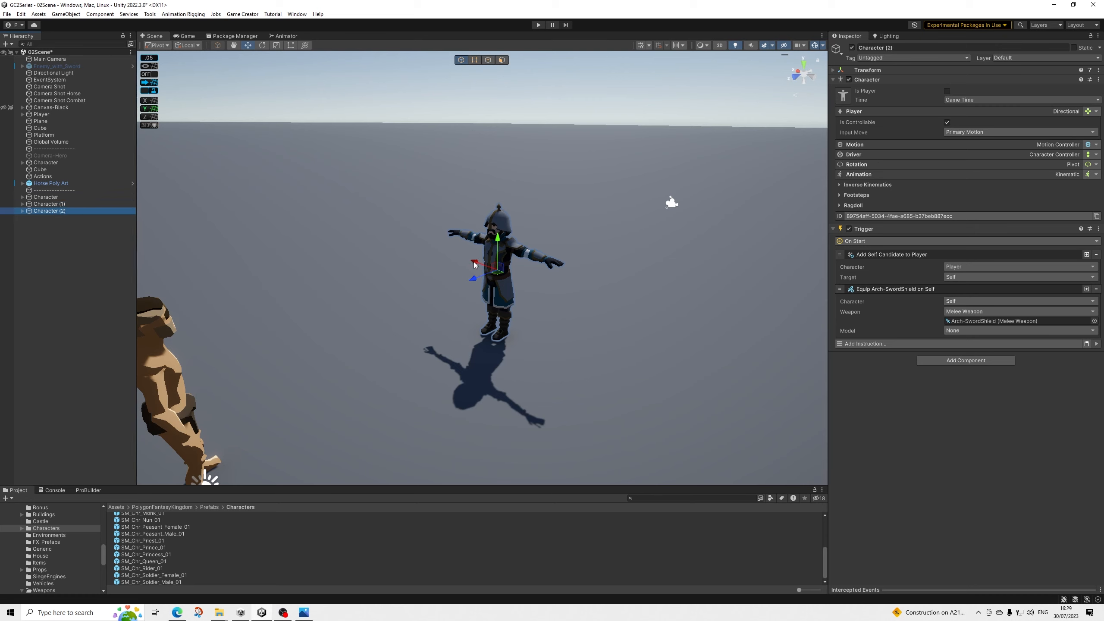
pyautogui.moveTo(474, 264); pyautogui.dragTo(364, 221)
pyautogui.click(49, 204)
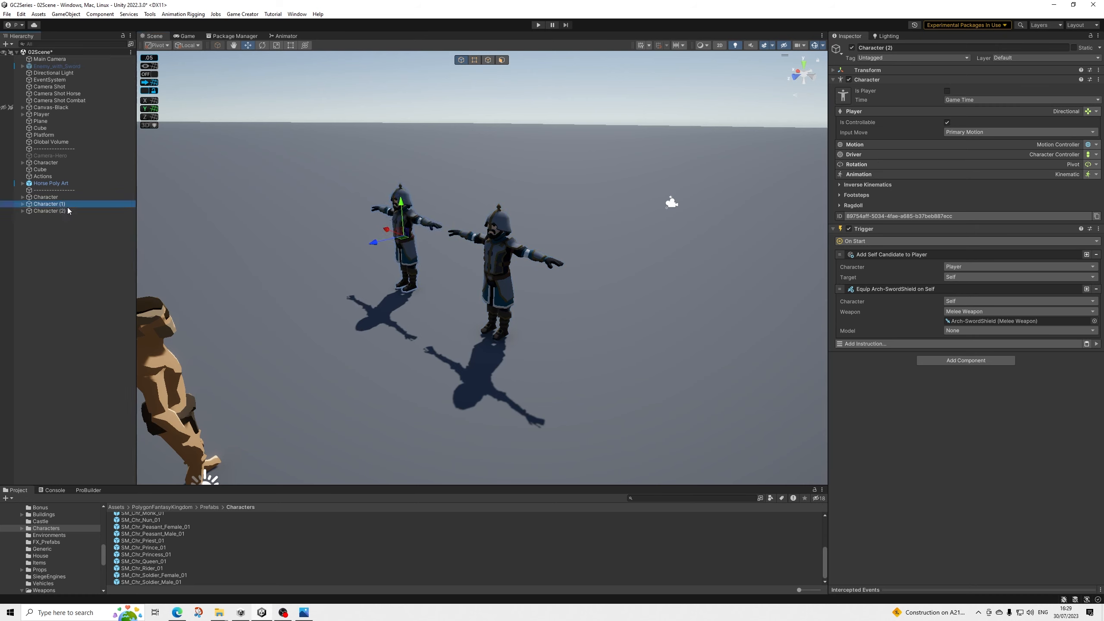
pyautogui.moveTo(476, 268); pyautogui.dragTo(620, 347)
pyautogui.keyDown('alt'); pyautogui.moveTo(473, 301); pyautogui.dragTo(538, 138); pyautogui.keyUp('alt')
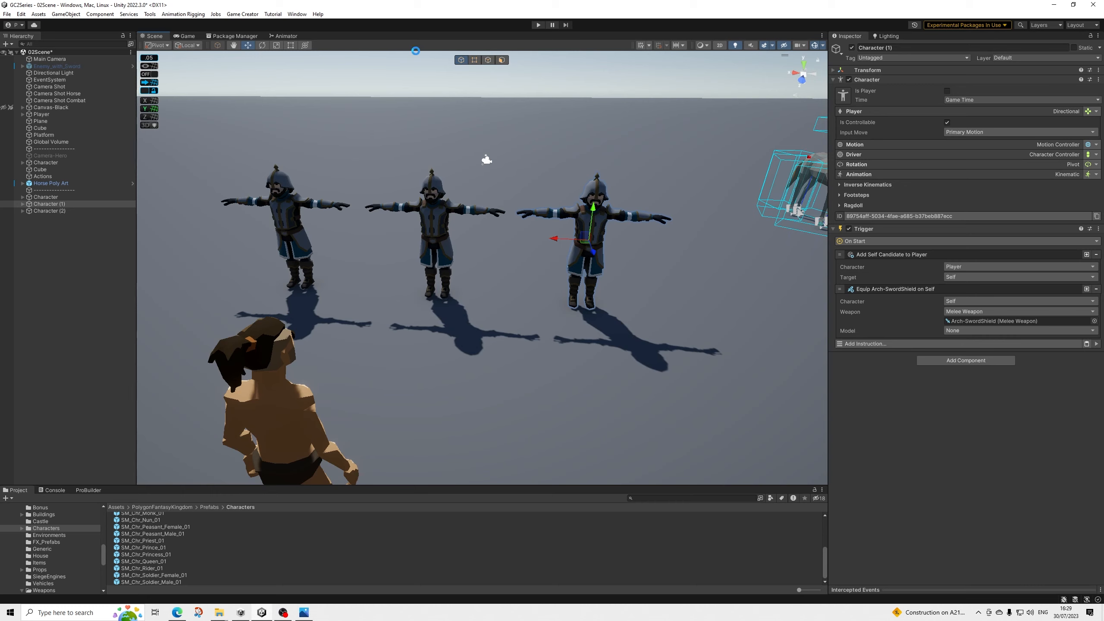
# Step: Play-test the scene by drawing the player's sword and shield and moving around the three soldiers, and exit play mode
pyautogui.click(538, 25)
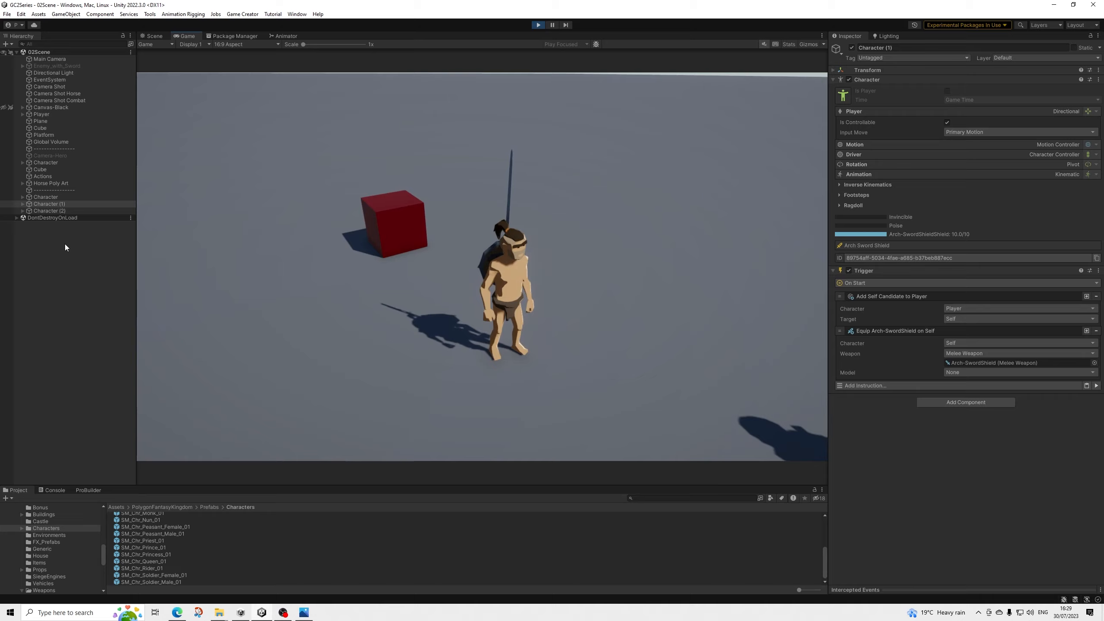
pyautogui.click(65, 244)
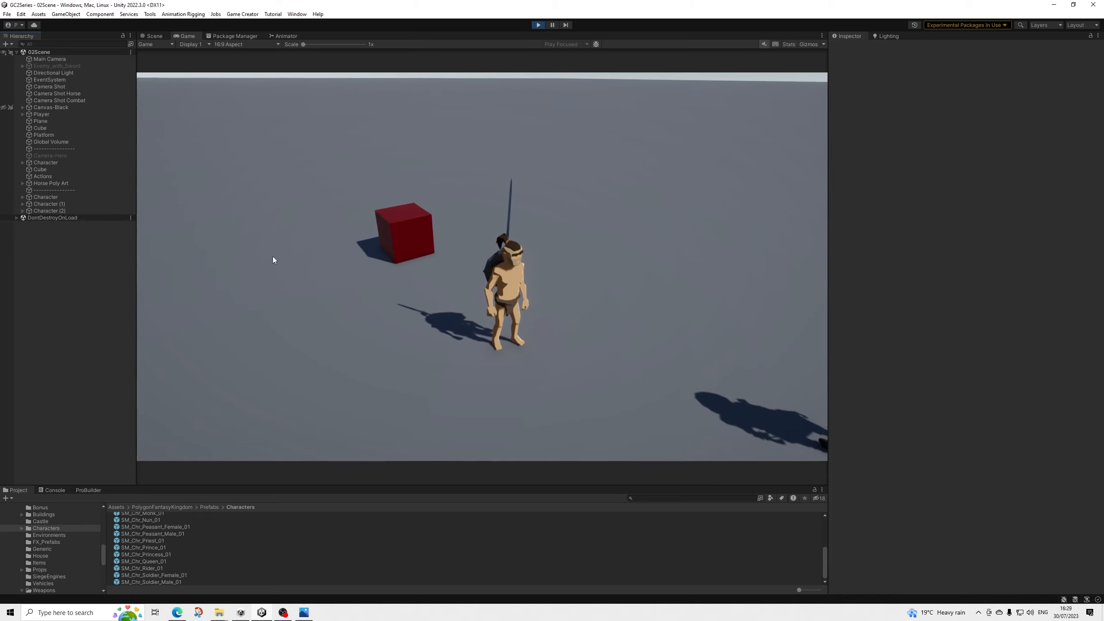
pyautogui.click(467, 259)
pyautogui.press('w')
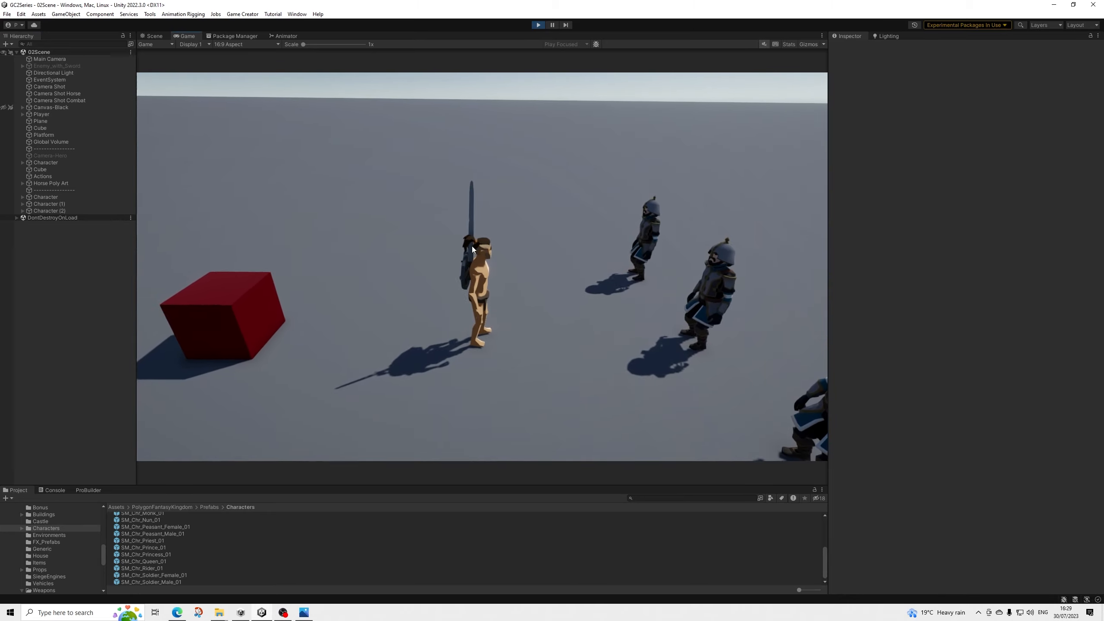
pyautogui.press('1')
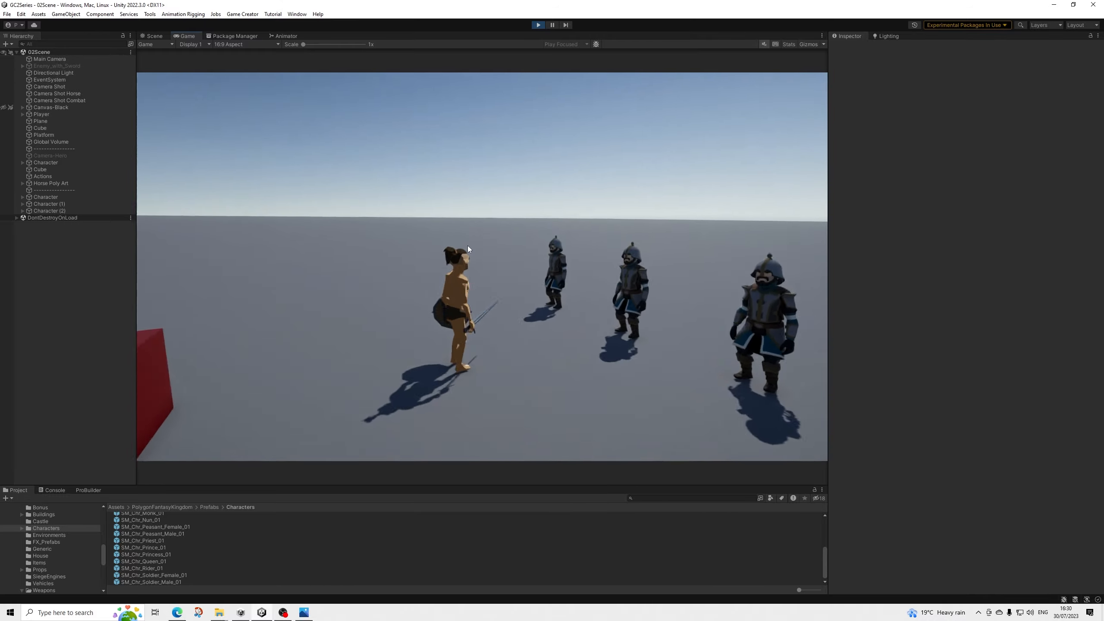
pyautogui.press('w')
pyautogui.press('d')
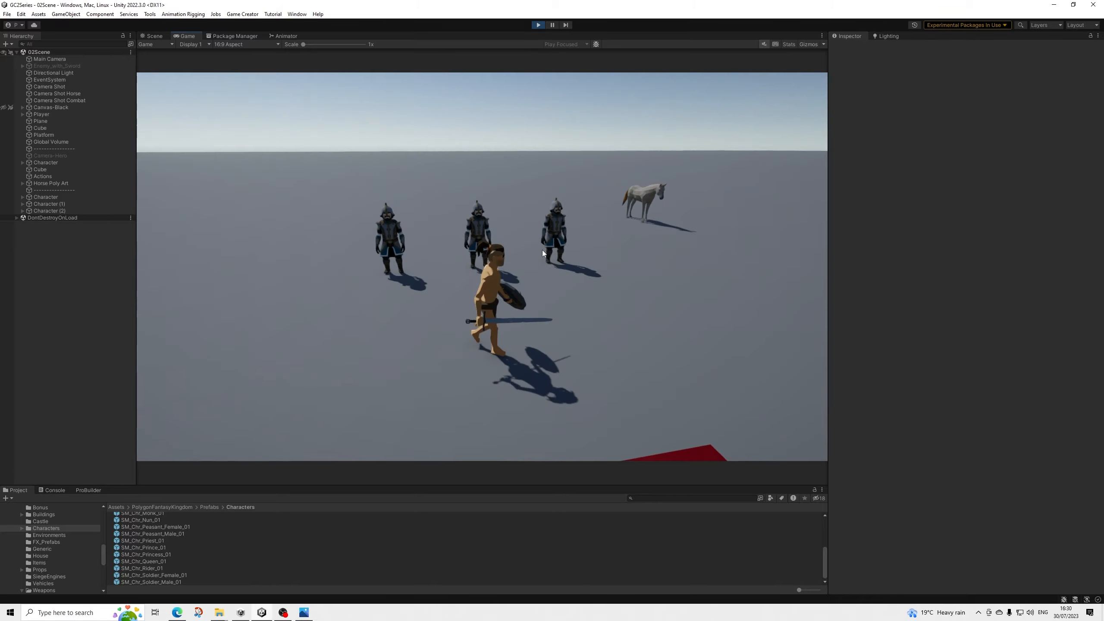
pyautogui.press('w')
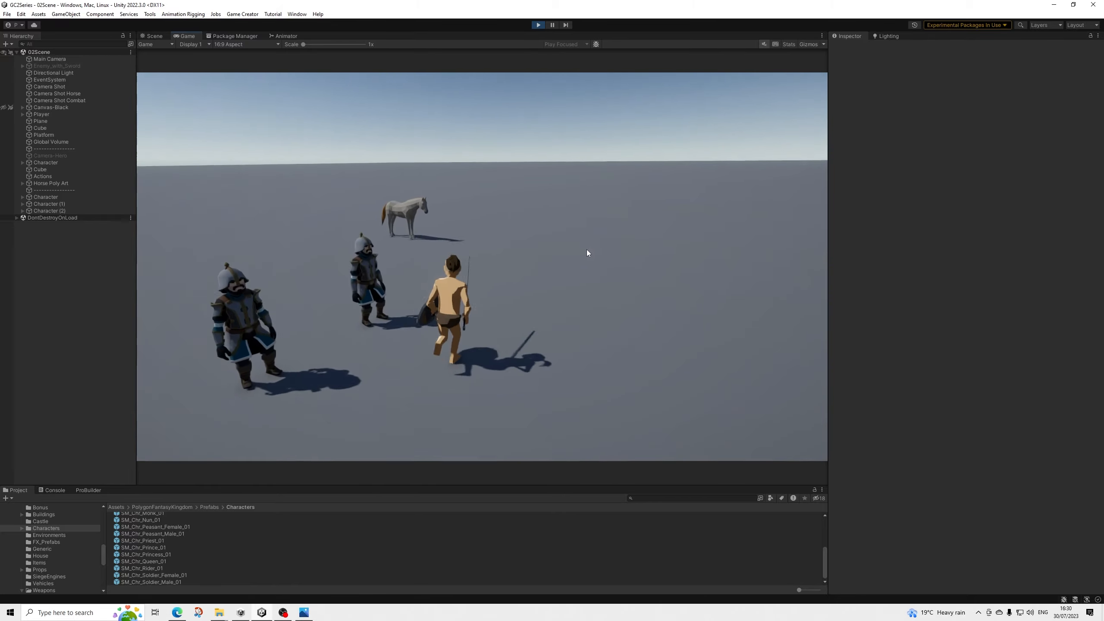
pyautogui.press('a')
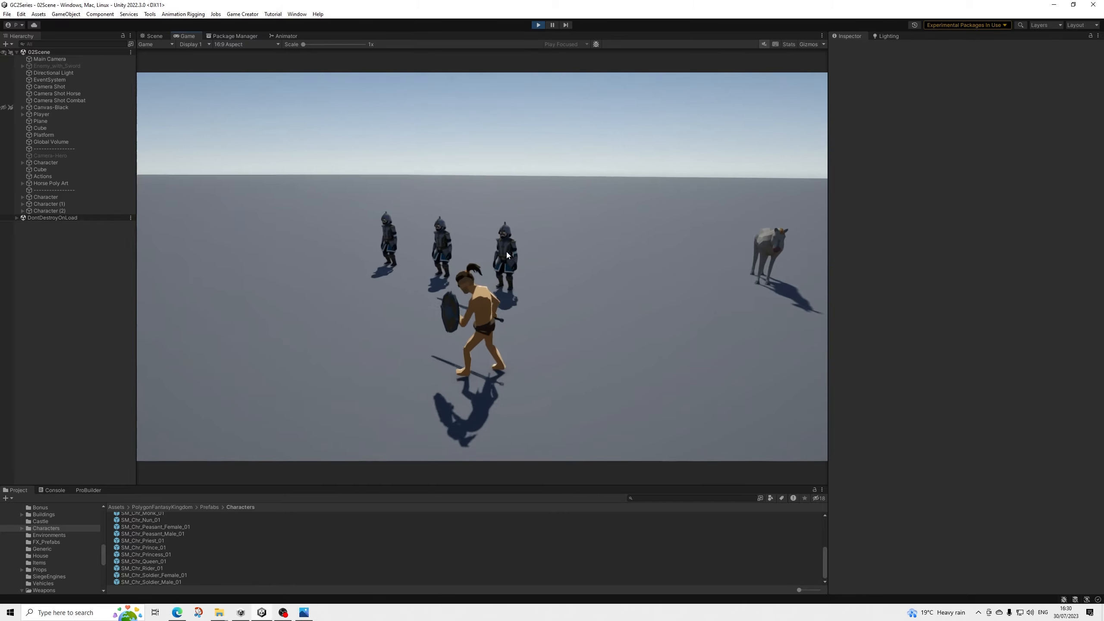
pyautogui.press('w')
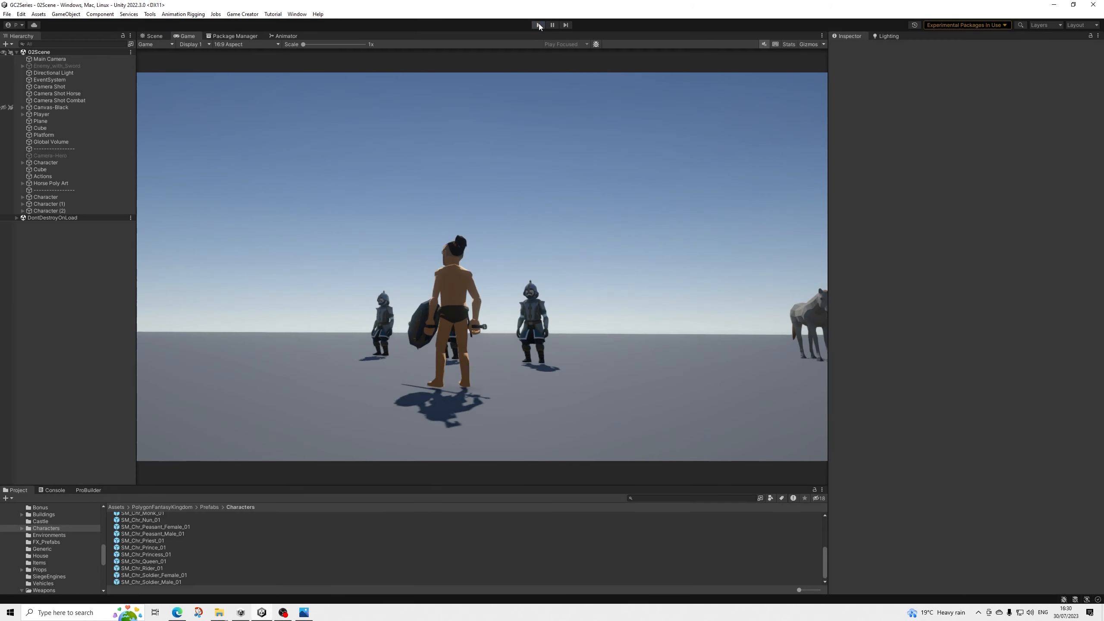
pyautogui.click(538, 24)
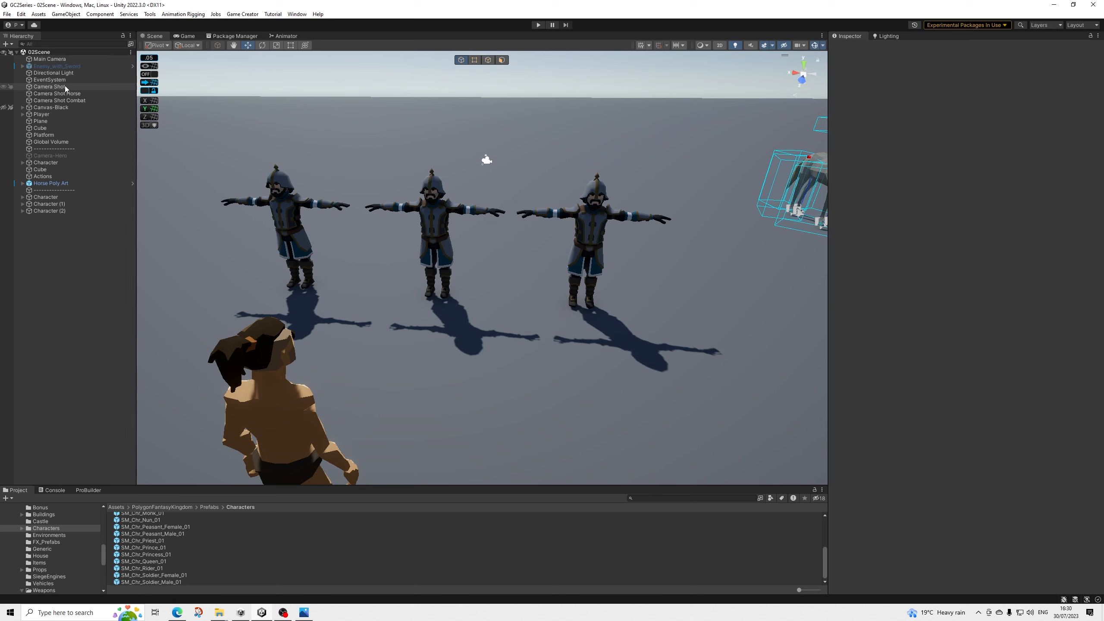
# Step: Assign Basic Locomotion State - SwordShield - Walk as the state of the Arch-SwordShield melee weapon in the 06Combat SwordShield folder
pyautogui.scroll(10, 40, 560)
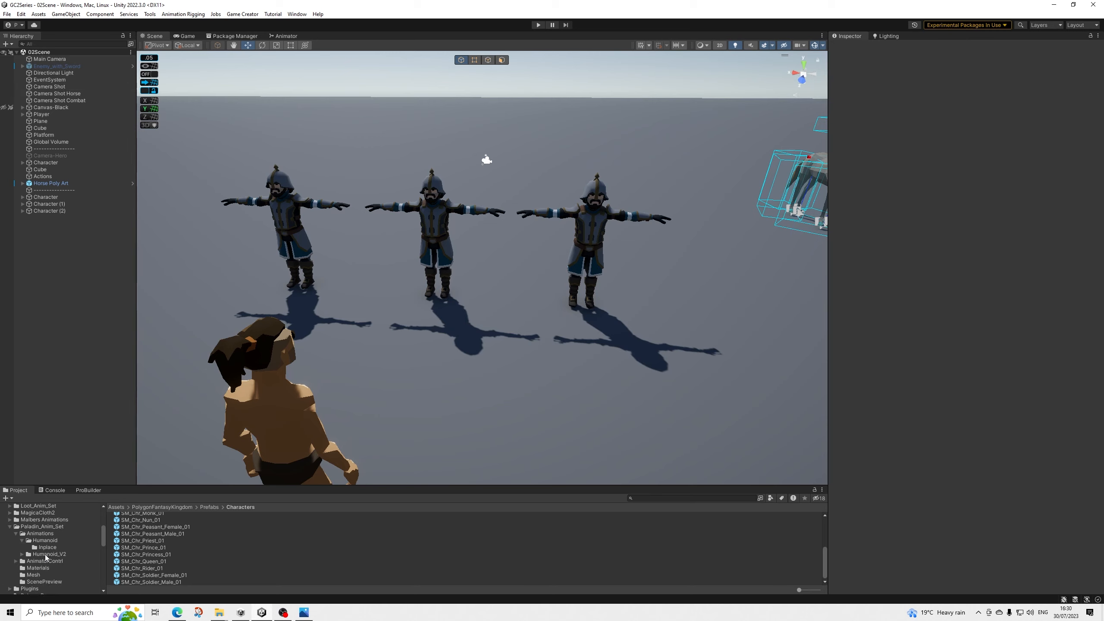
pyautogui.scroll(3, 39, 566)
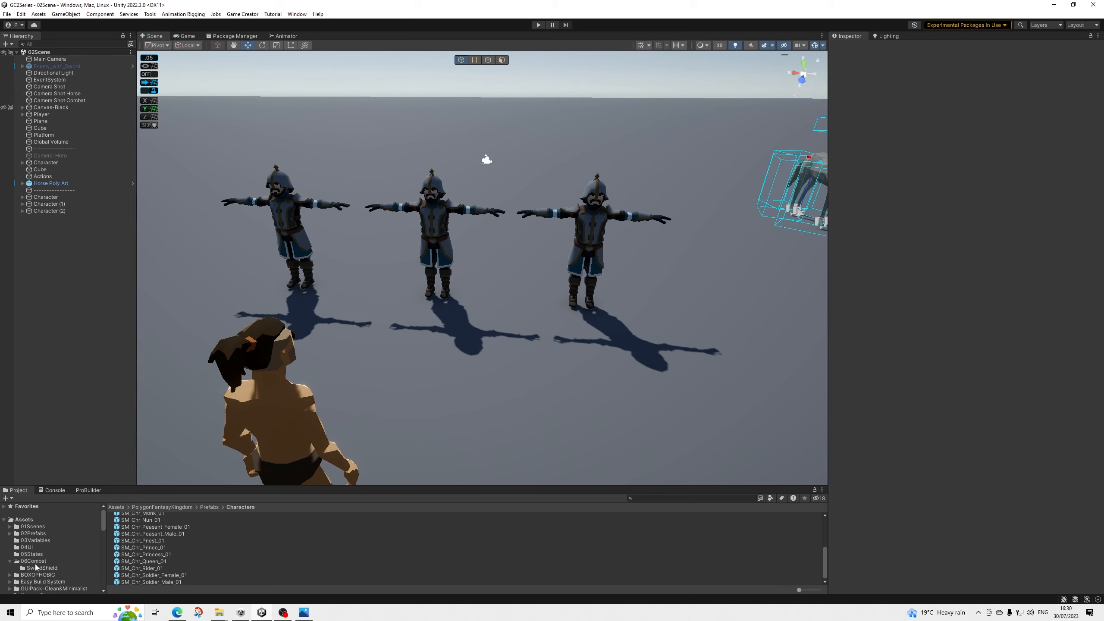
pyautogui.click(36, 563)
pyautogui.click(35, 568)
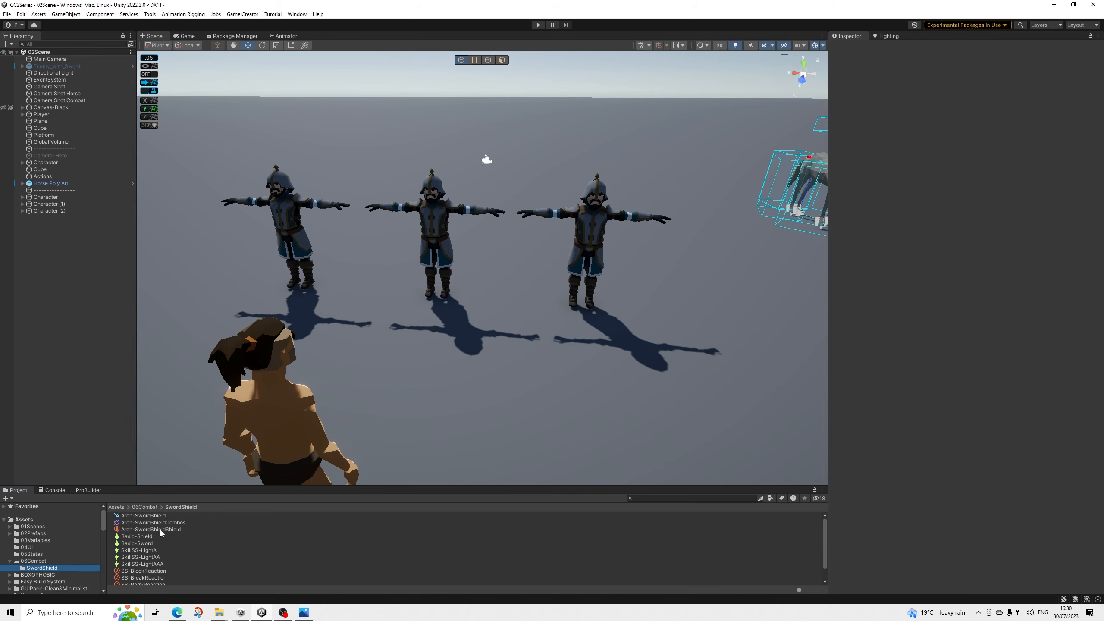
pyautogui.click(160, 517)
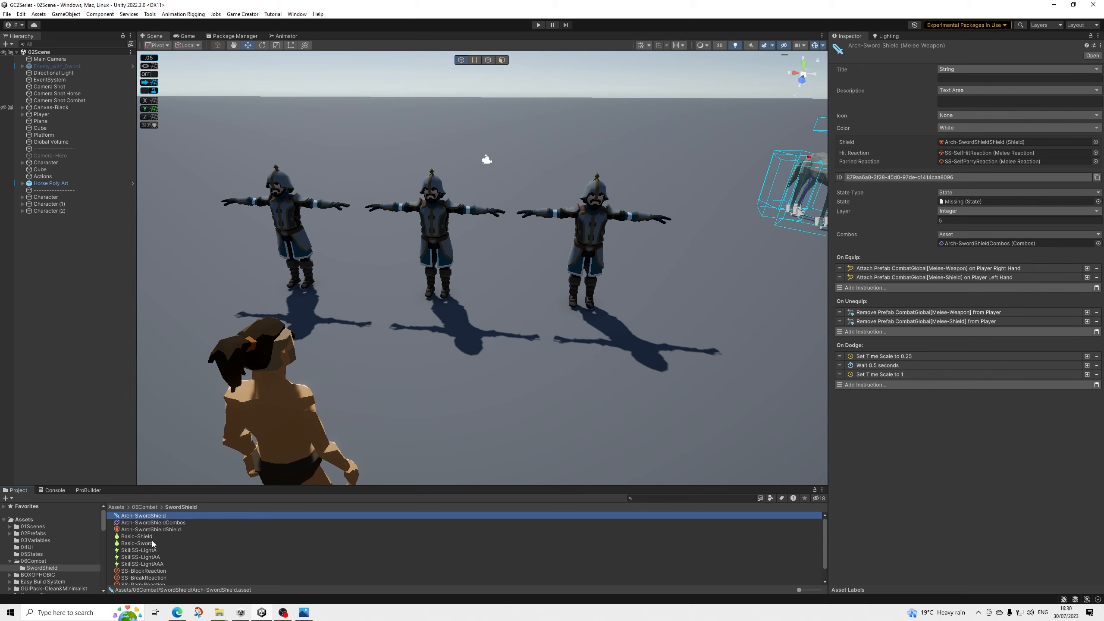
pyautogui.scroll(-2, 142, 566)
pyautogui.scroll(2, 142, 565)
pyautogui.click(32, 554)
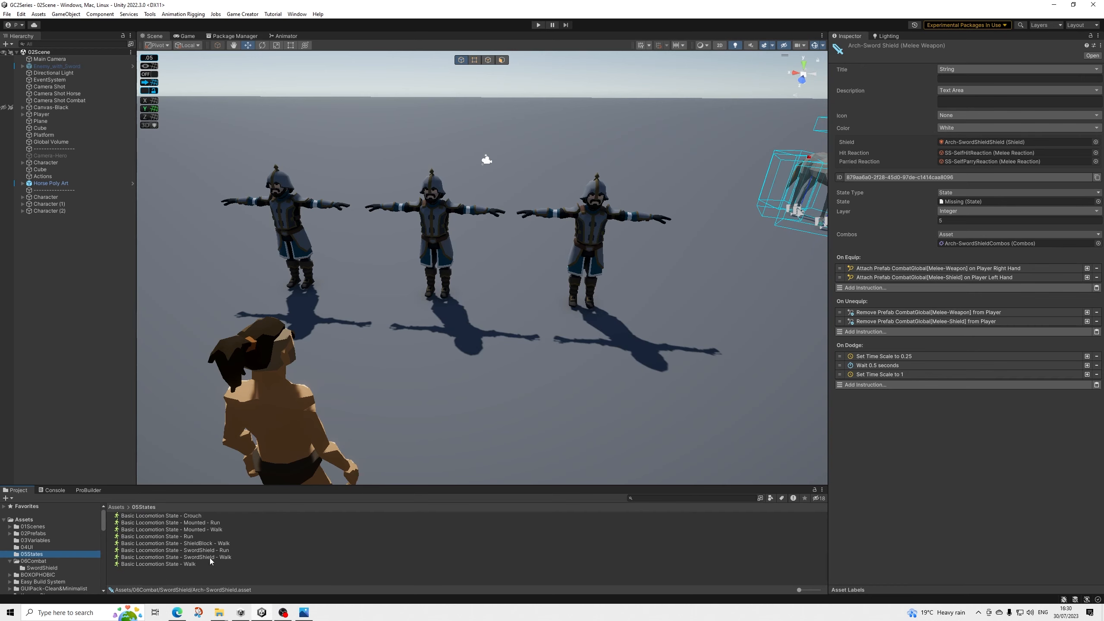
pyautogui.moveTo(210, 559); pyautogui.dragTo(964, 201)
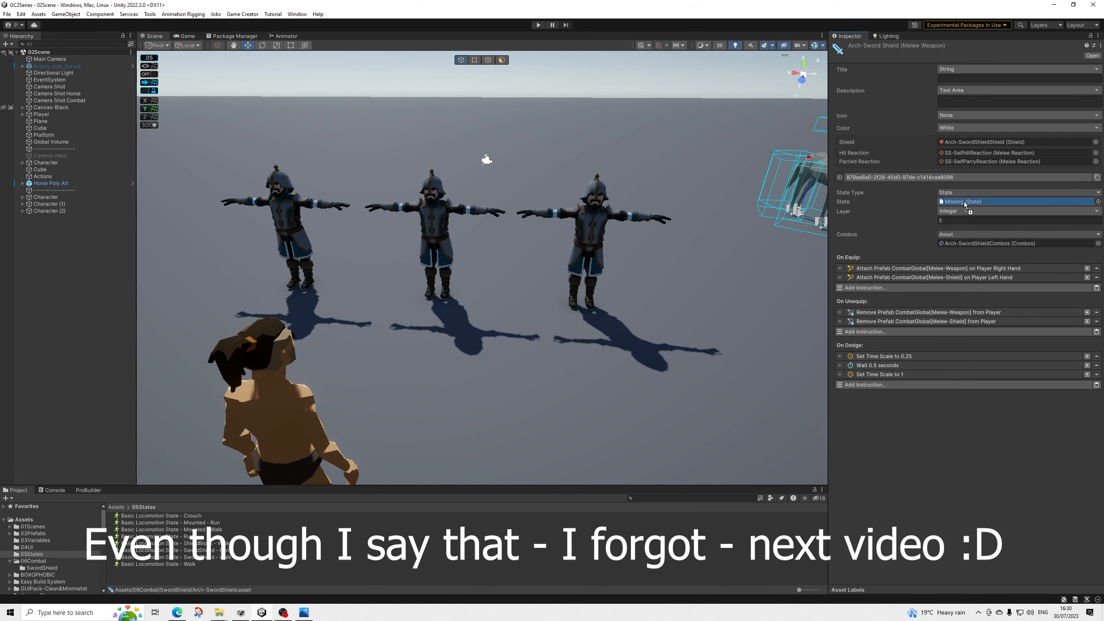
pyautogui.scroll(-3, 404, 386)
pyautogui.moveTo(395, 387); pyautogui.dragTo(424, 365, button='middle')
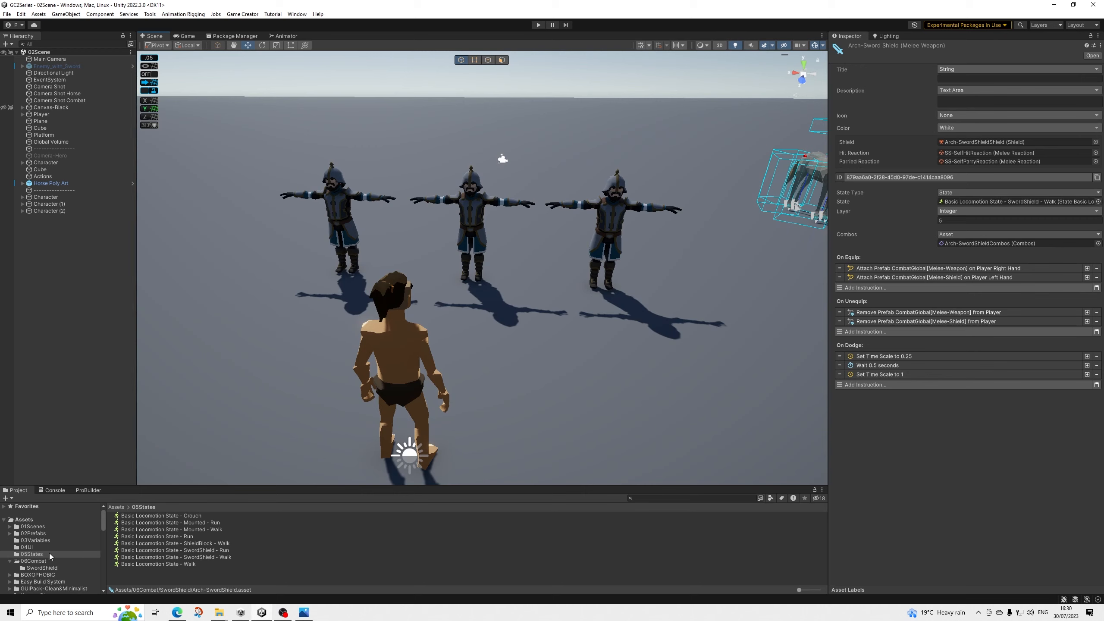
pyautogui.click(38, 561)
pyautogui.click(41, 568)
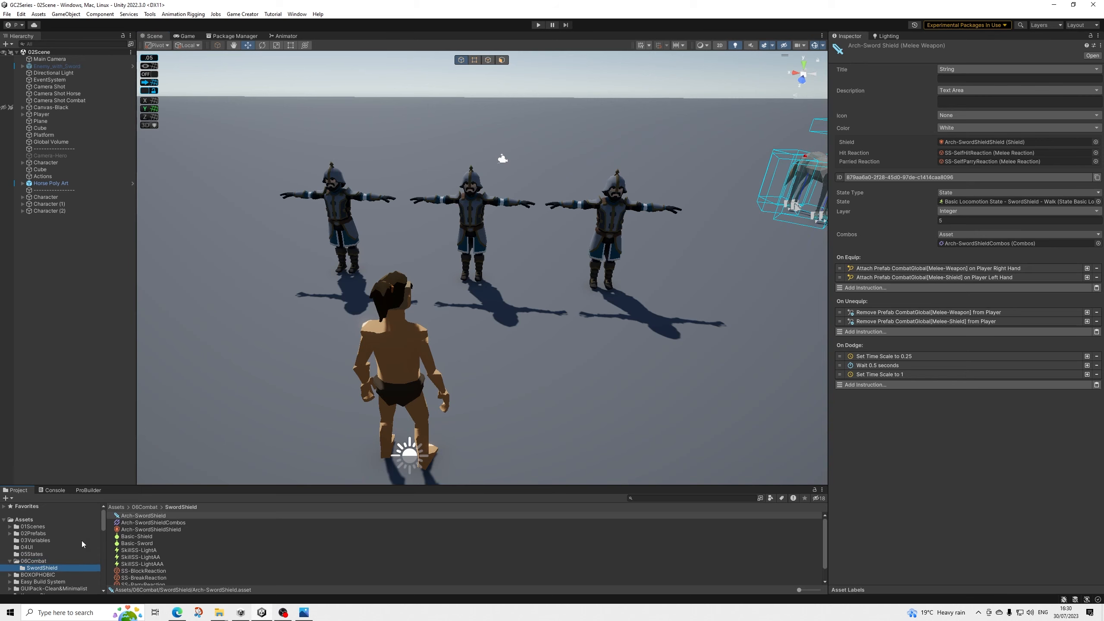
# Step: In a paused play-mode run, rotate the sword on the player's back so the blade points down, with rotation 0, 0, -100
pyautogui.click(537, 25)
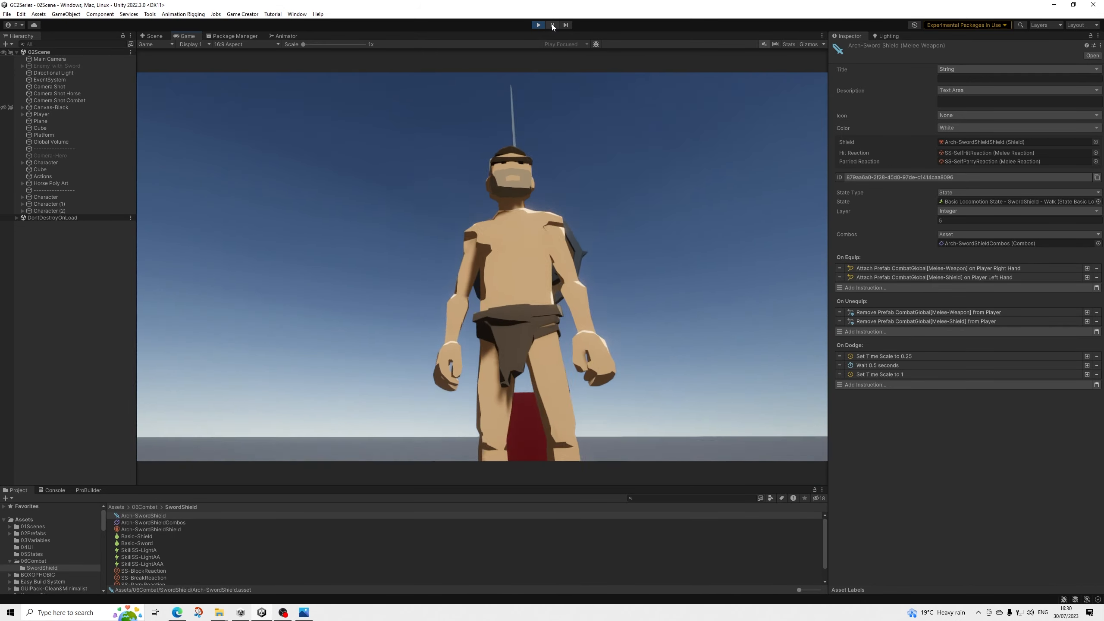
pyautogui.click(552, 24)
pyautogui.click(366, 202)
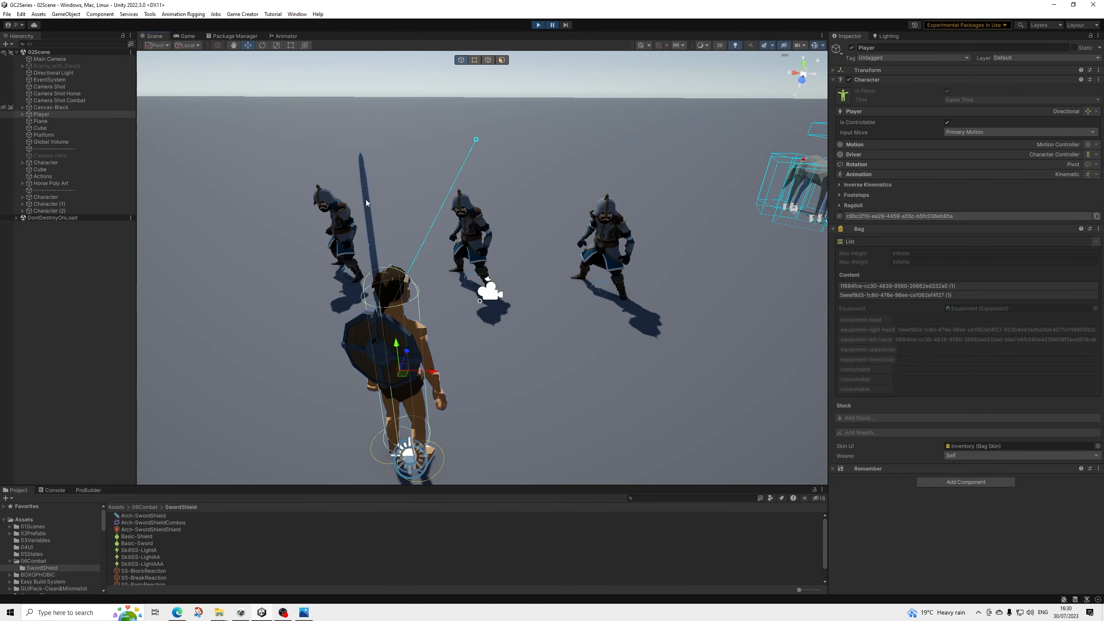
pyautogui.click(363, 191)
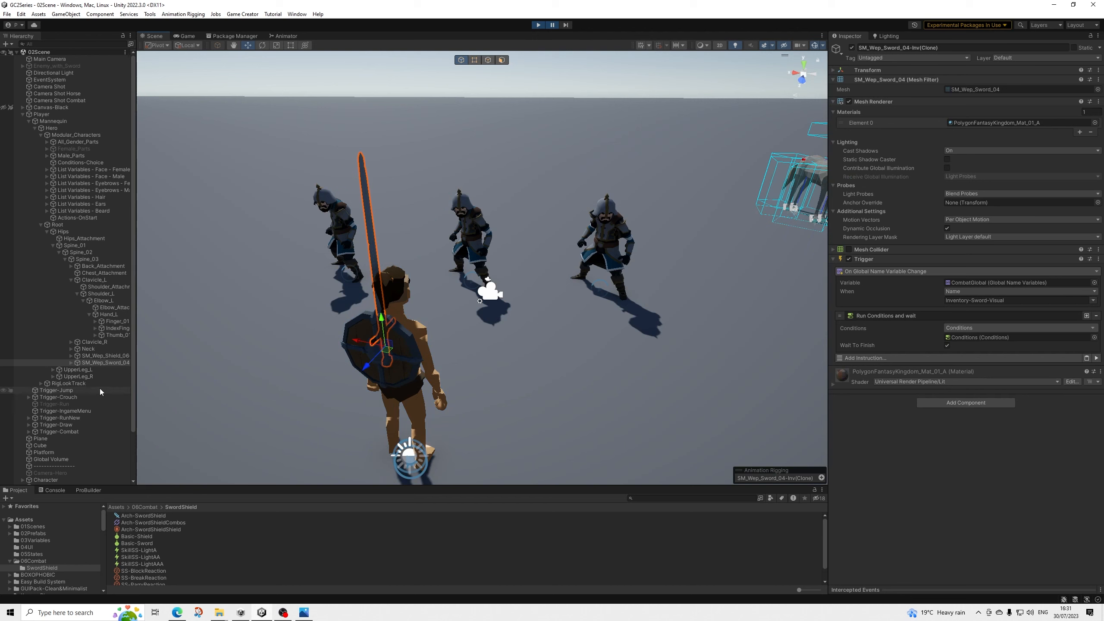
pyautogui.click(894, 73)
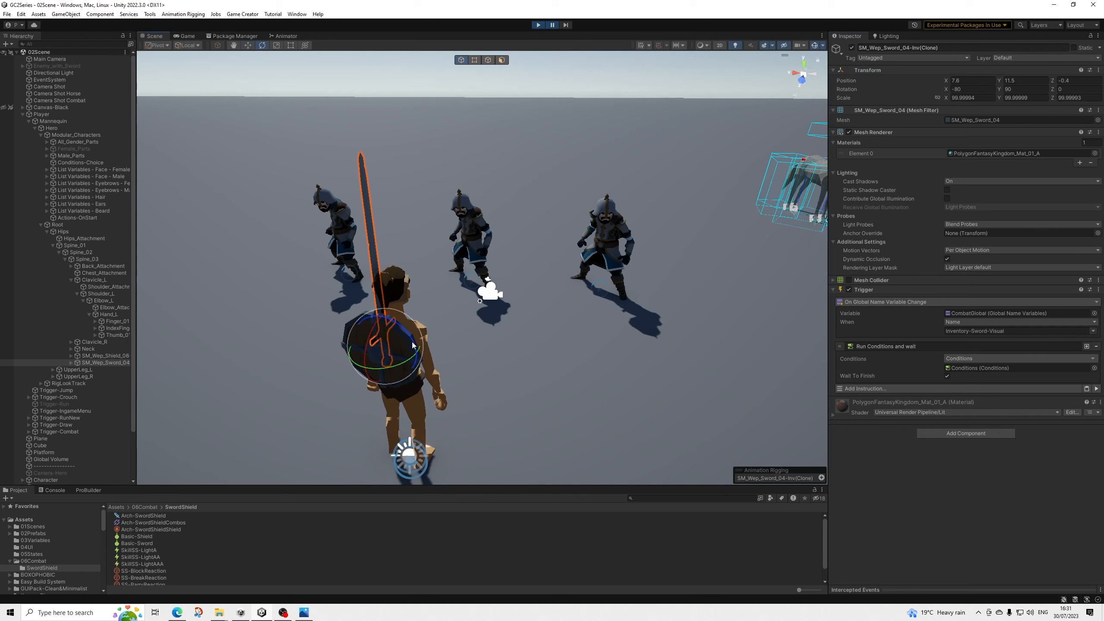
pyautogui.moveTo(413, 345); pyautogui.dragTo(272, 283)
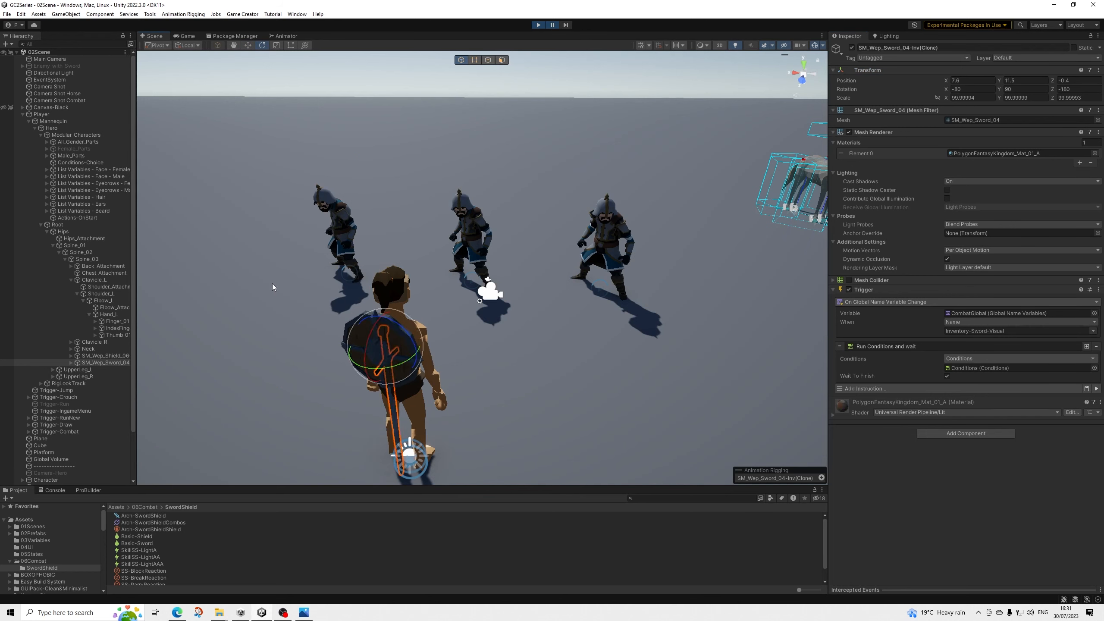
pyautogui.moveTo(390, 369); pyautogui.dragTo(497, 351)
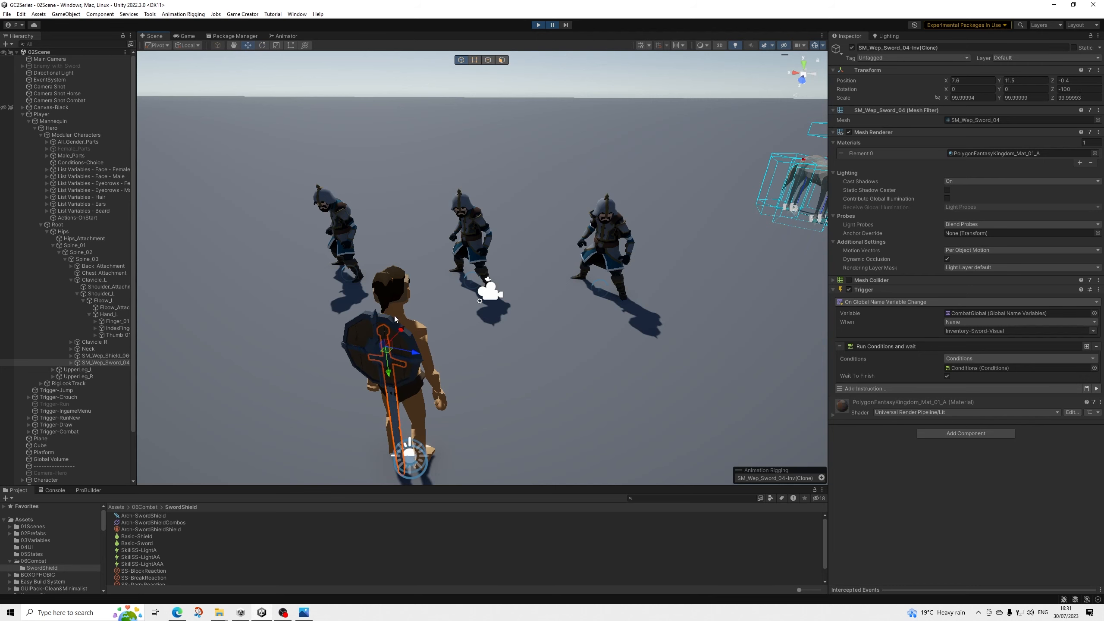
# Step: Move the sword up behind the player's shield to a position of about X -29.1 and Y 19.3
pyautogui.moveTo(390, 375); pyautogui.dragTo(380, 317)
pyautogui.press('f')
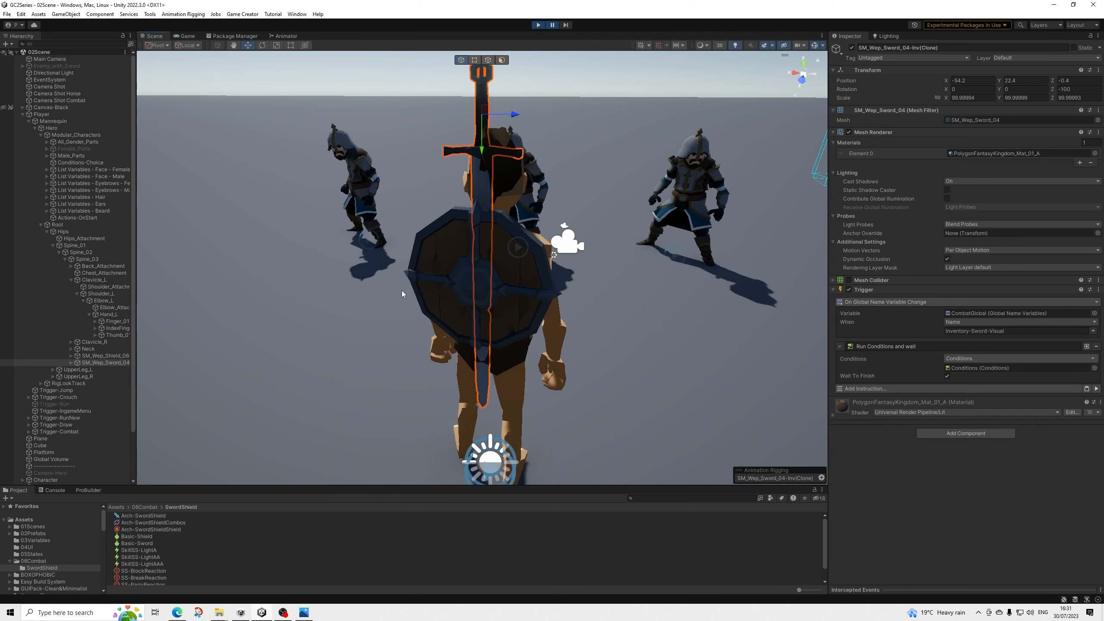
pyautogui.keyDown('alt'); pyautogui.moveTo(623, 247); pyautogui.dragTo(463, 222); pyautogui.keyUp('alt')
pyautogui.moveTo(520, 187); pyautogui.dragTo(732, 216)
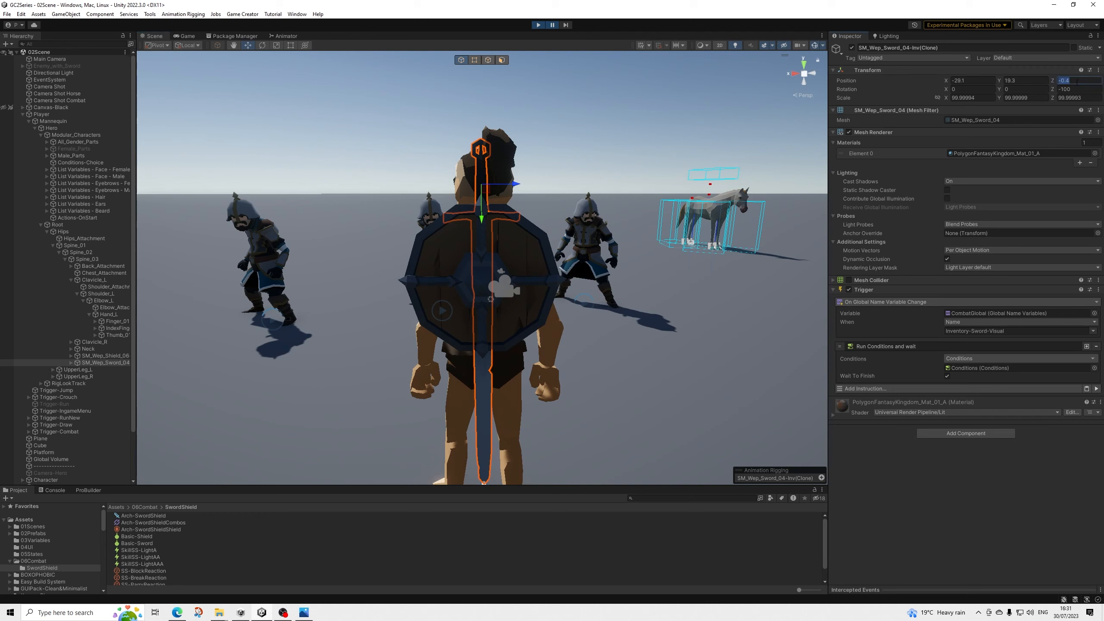
# Step: Try a Z position of 0 for the sword and restore it to -0.4, checking the fit from behind and the side
pyautogui.write('0')
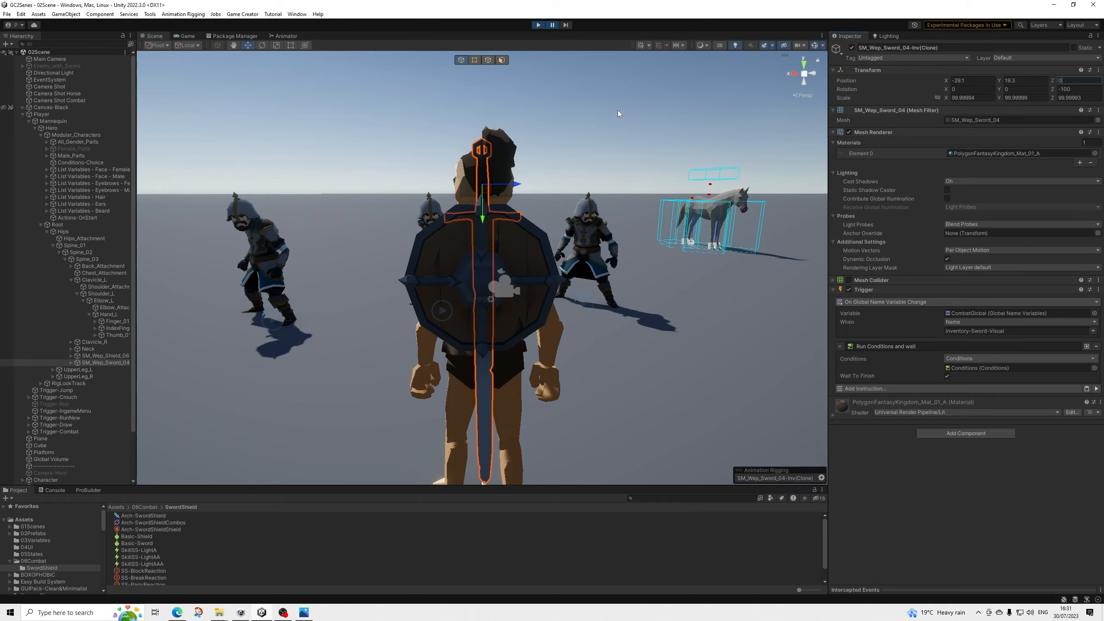
pyautogui.moveTo(618, 110)
pyautogui.keyDown('alt'); pyautogui.mouseDown()
pyautogui.moveTo(290, 116)
pyautogui.moveTo(168, 167)
pyautogui.moveTo(140, 205)
pyautogui.moveTo(435, 113)
pyautogui.moveTo(604, 99)
pyautogui.mouseUp(); pyautogui.keyUp('alt')
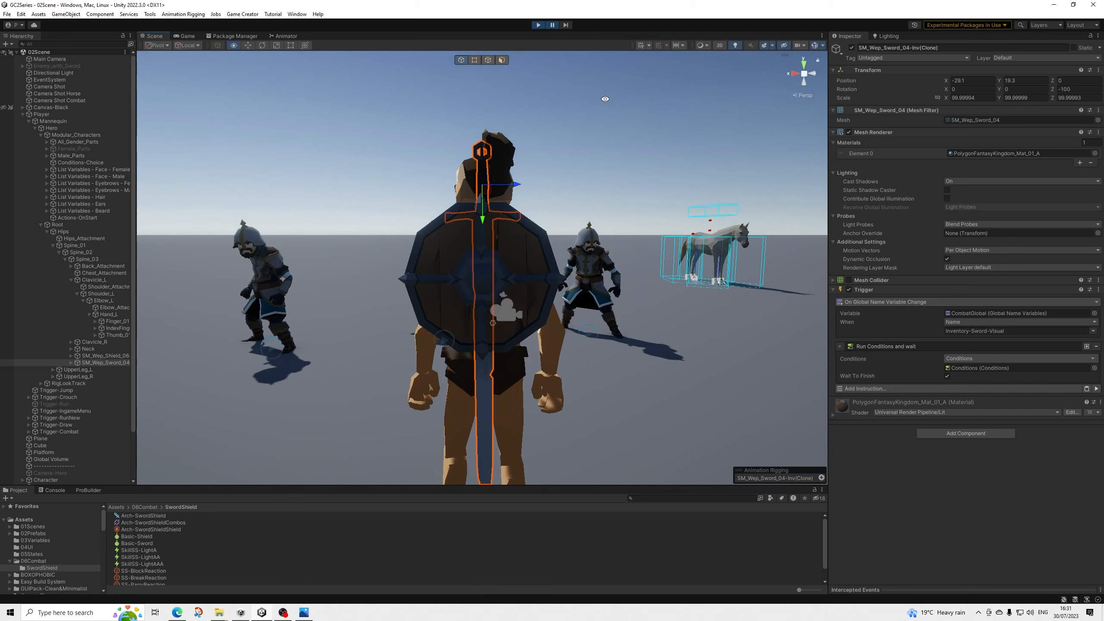
pyautogui.click(1088, 79)
pyautogui.write('-0.4')
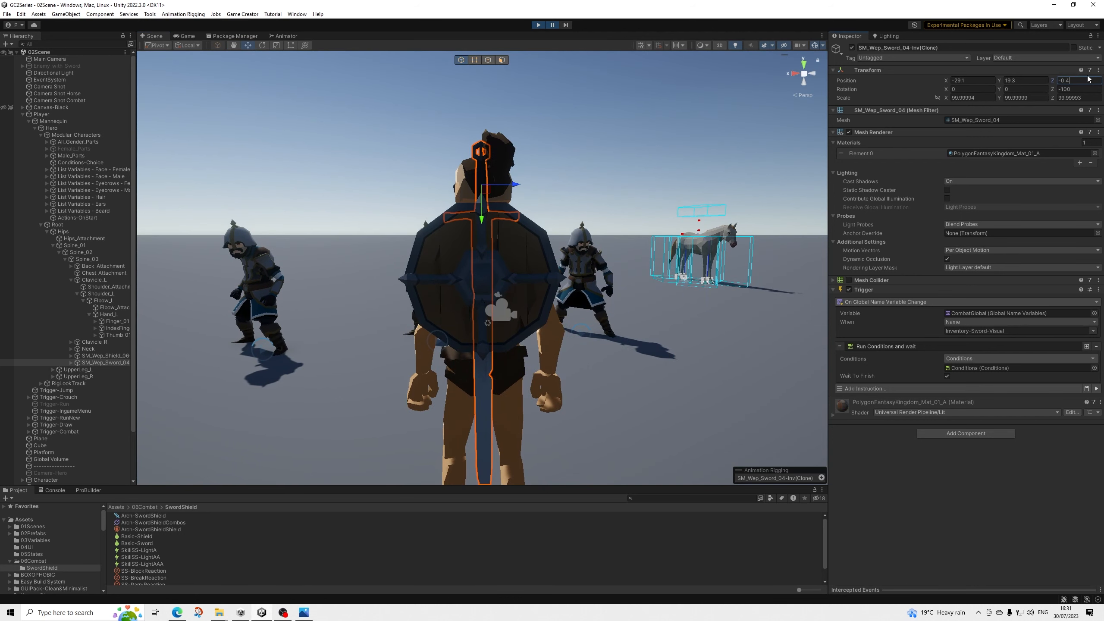
pyautogui.keyDown('alt'); pyautogui.moveTo(710, 173); pyautogui.dragTo(449, 195); pyautogui.keyUp('alt')
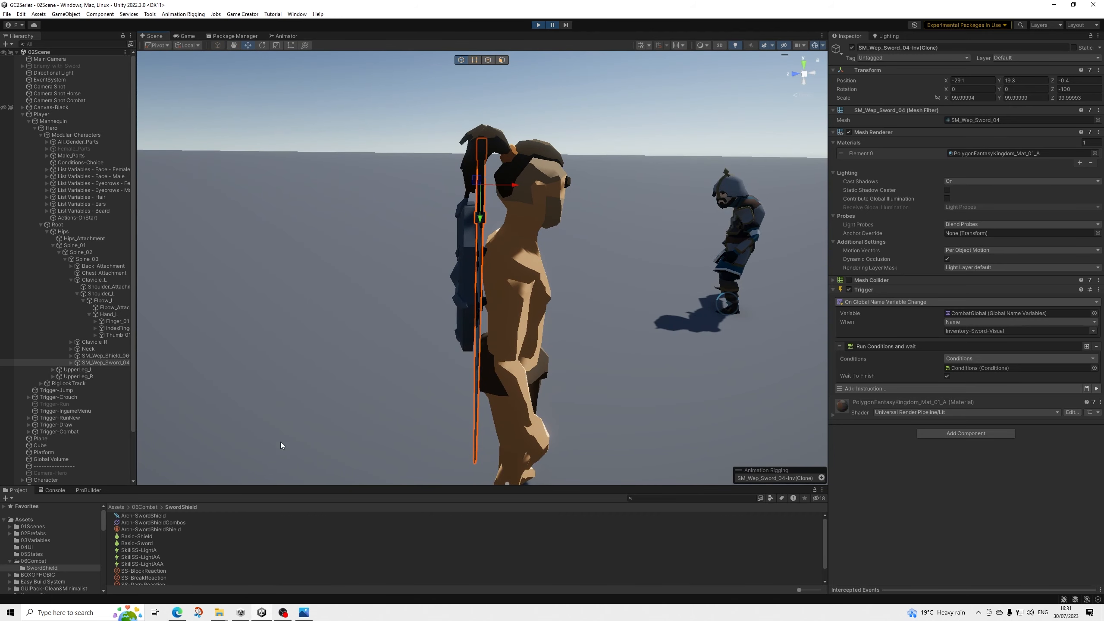
# Step: Capture a screen snip of the sheathed sword's Transform values and resume the paused game
pyautogui.click(199, 613)
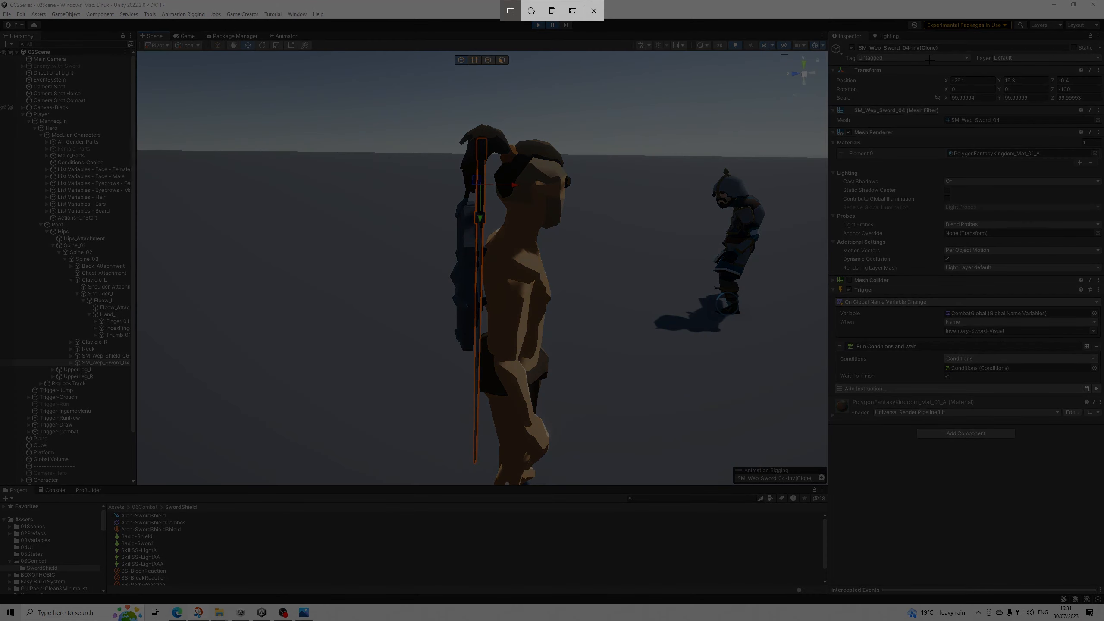
pyautogui.moveTo(929, 59); pyautogui.dragTo(1099, 124)
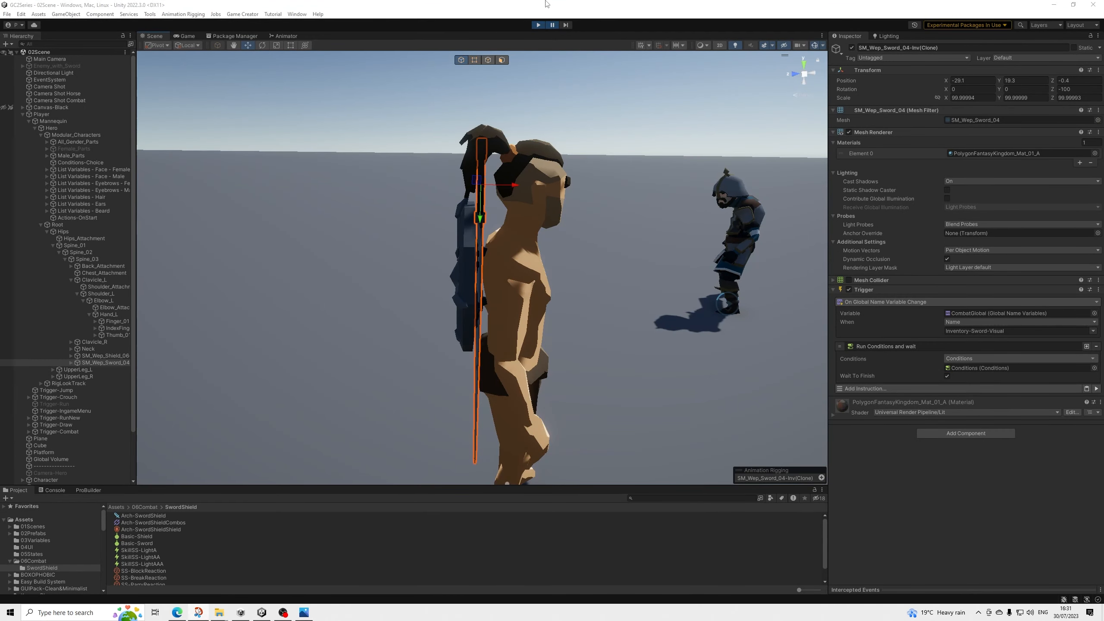
pyautogui.click(552, 25)
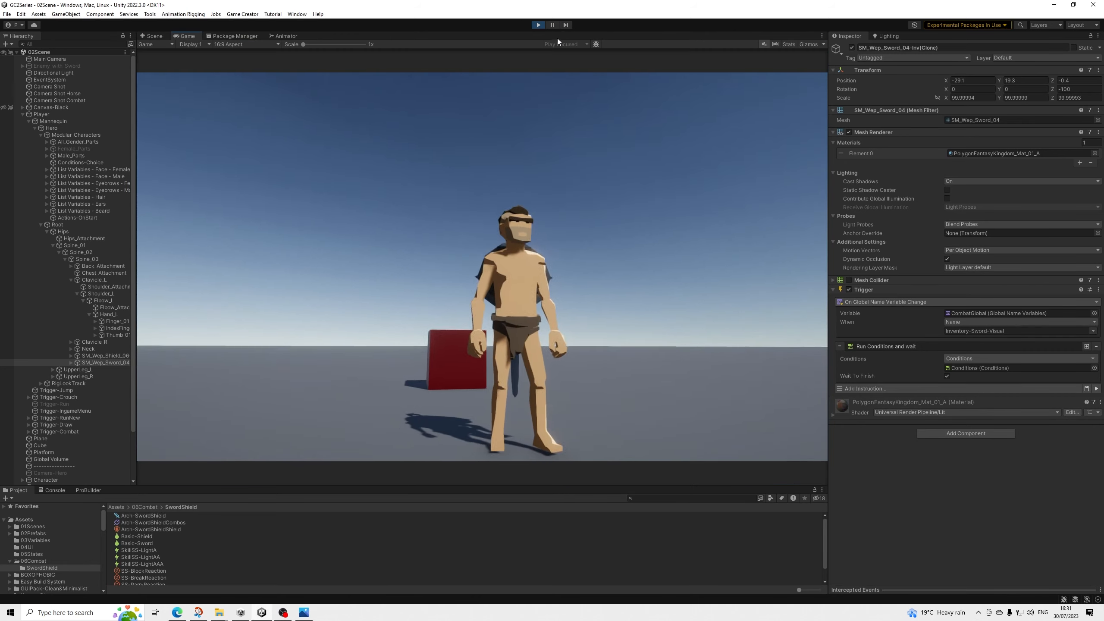
# Step: Play-test drawing and sheathing the sword and shield while the player runs around near the enemies
pyautogui.press('1')
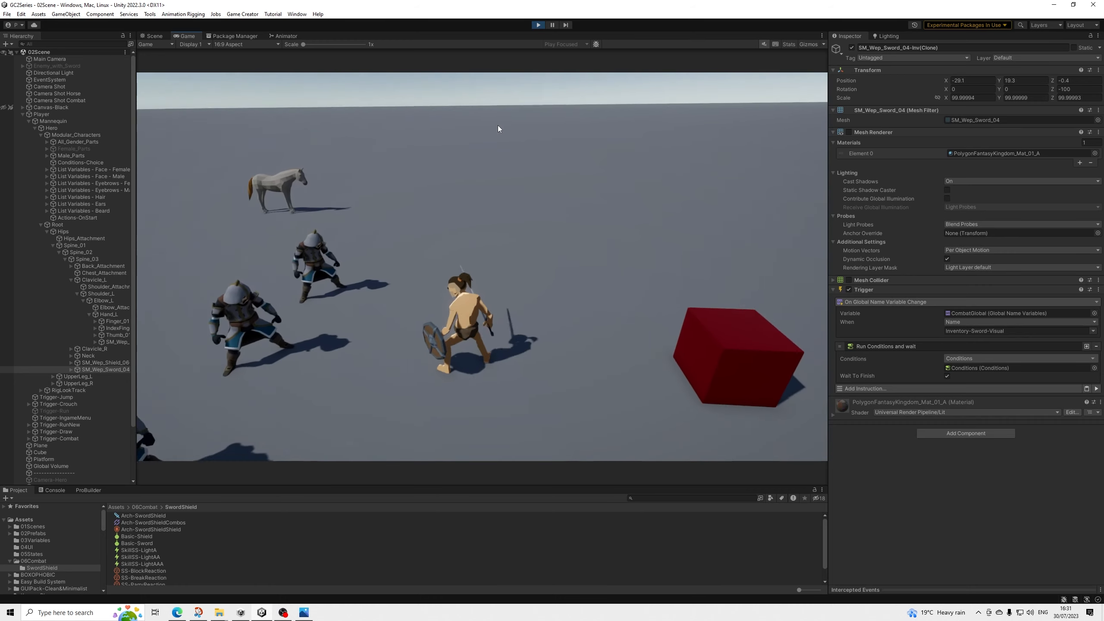
pyautogui.click(498, 125)
pyautogui.press('1')
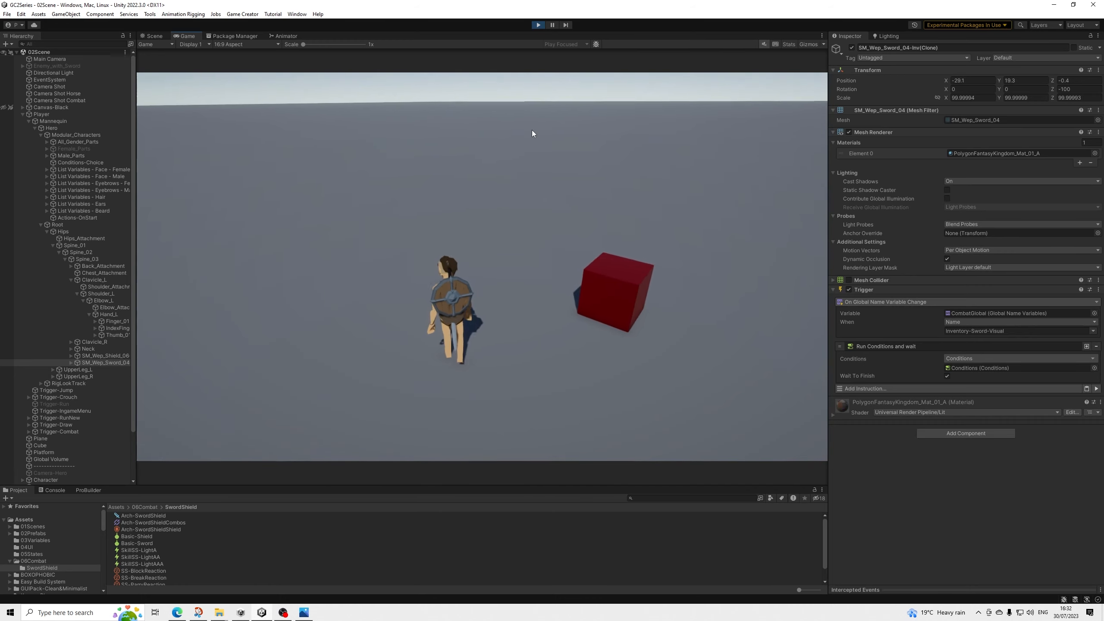
pyautogui.press('w')
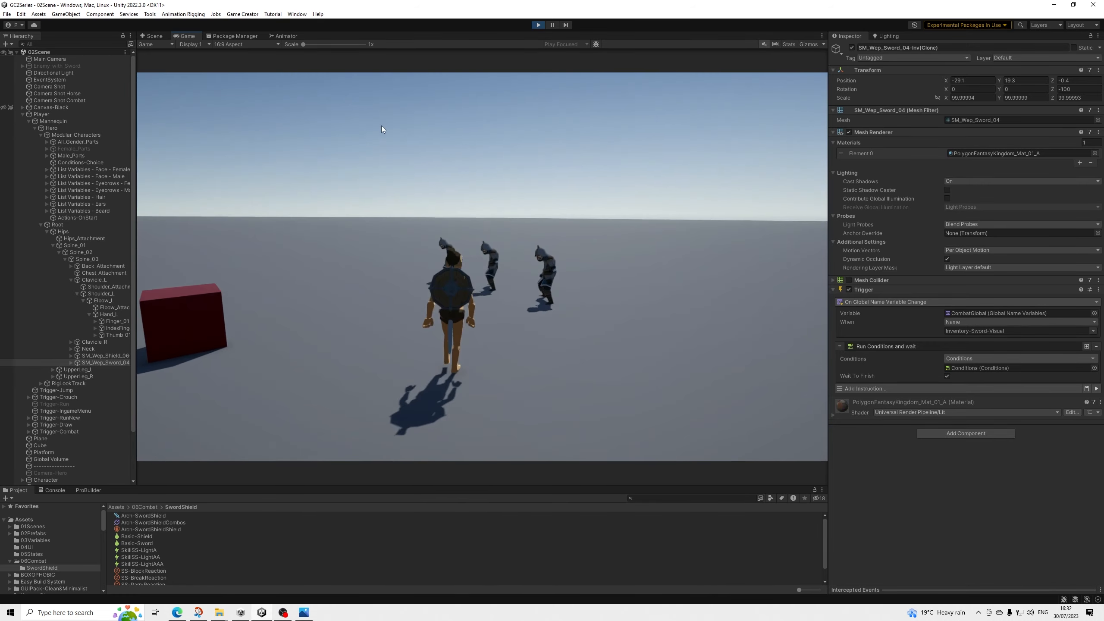
pyautogui.press('1')
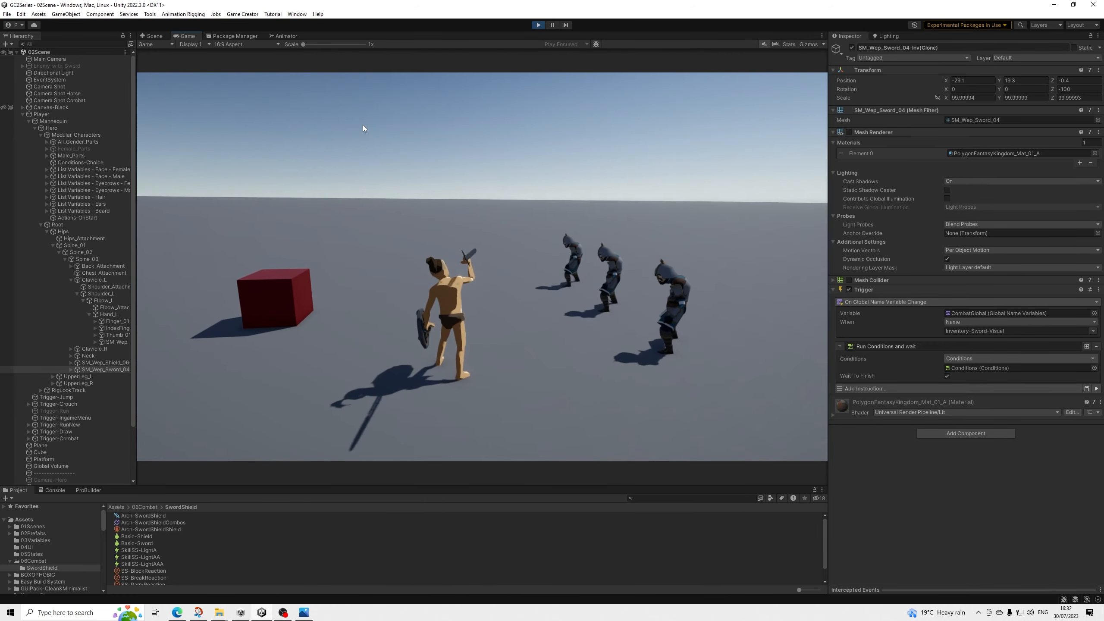
# Step: Play-test attacks and targeting against the three enemy soldiers with the sword and shield drawn
pyautogui.click(386, 131)
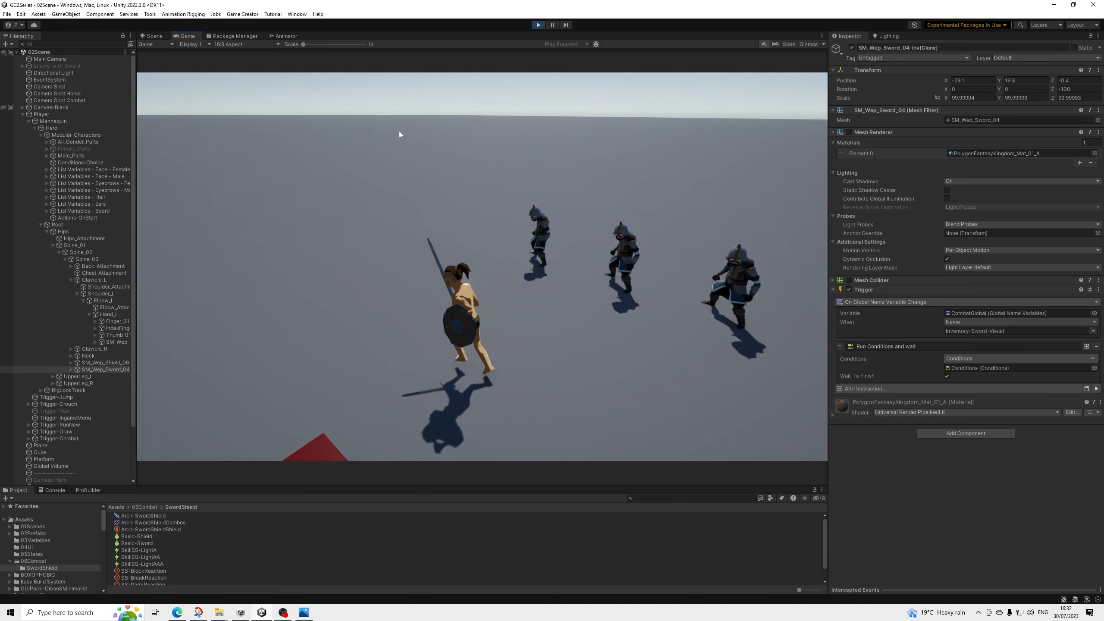
pyautogui.click(428, 138)
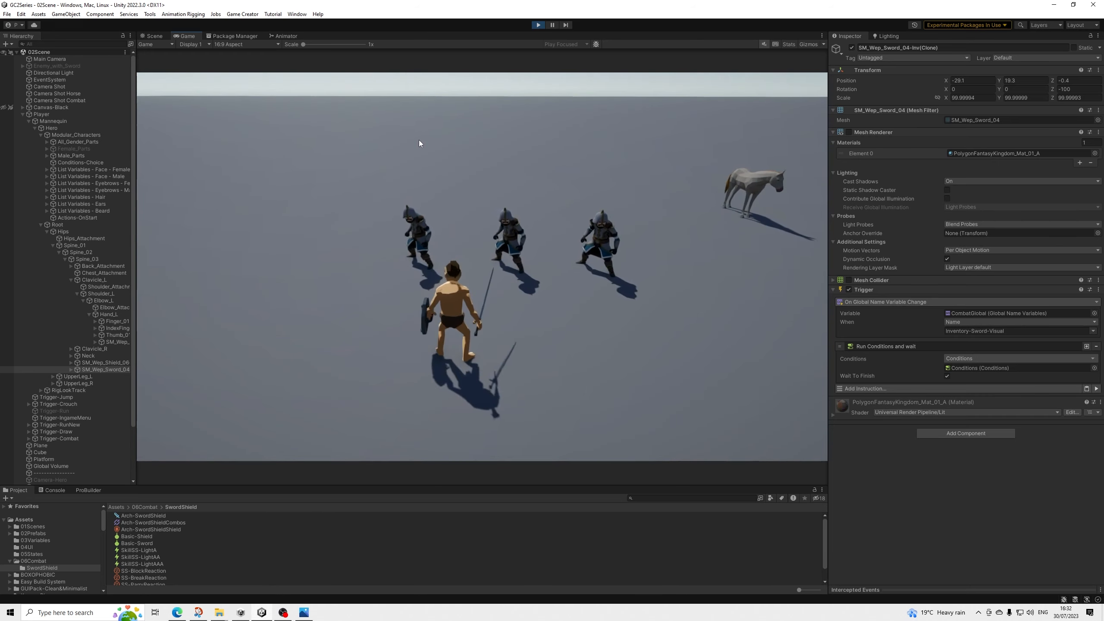
pyautogui.click(419, 140)
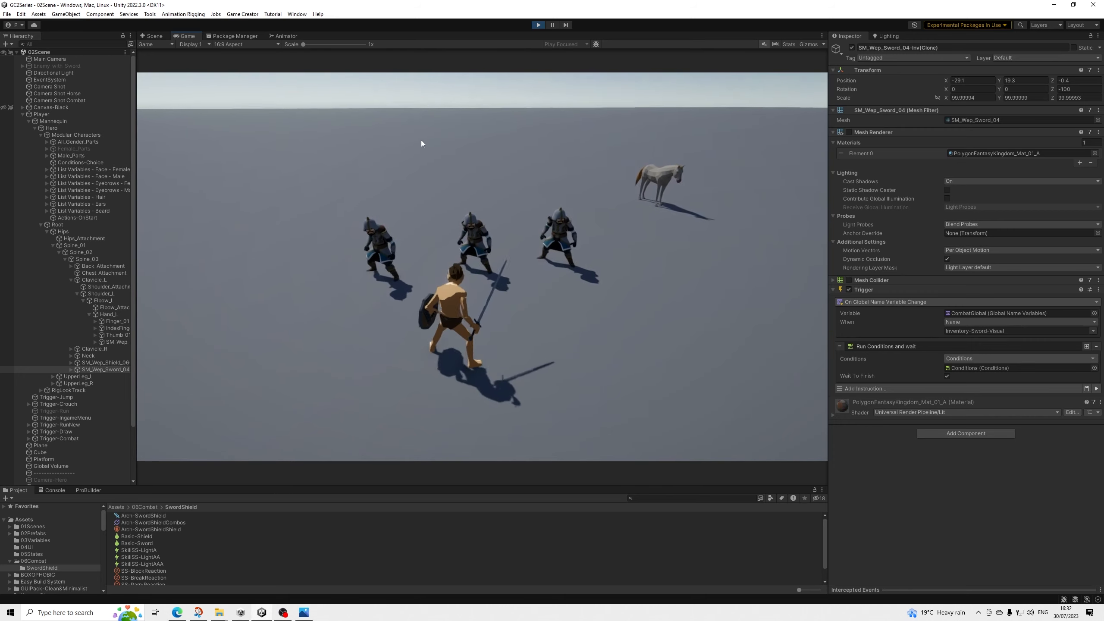
pyautogui.click(421, 140)
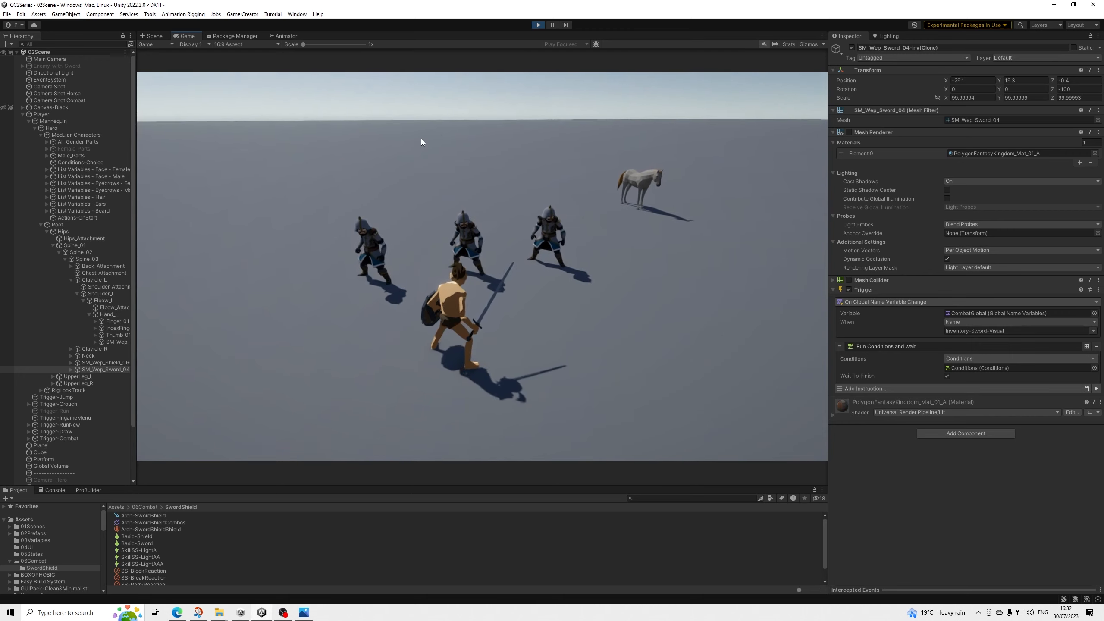
pyautogui.click(420, 140)
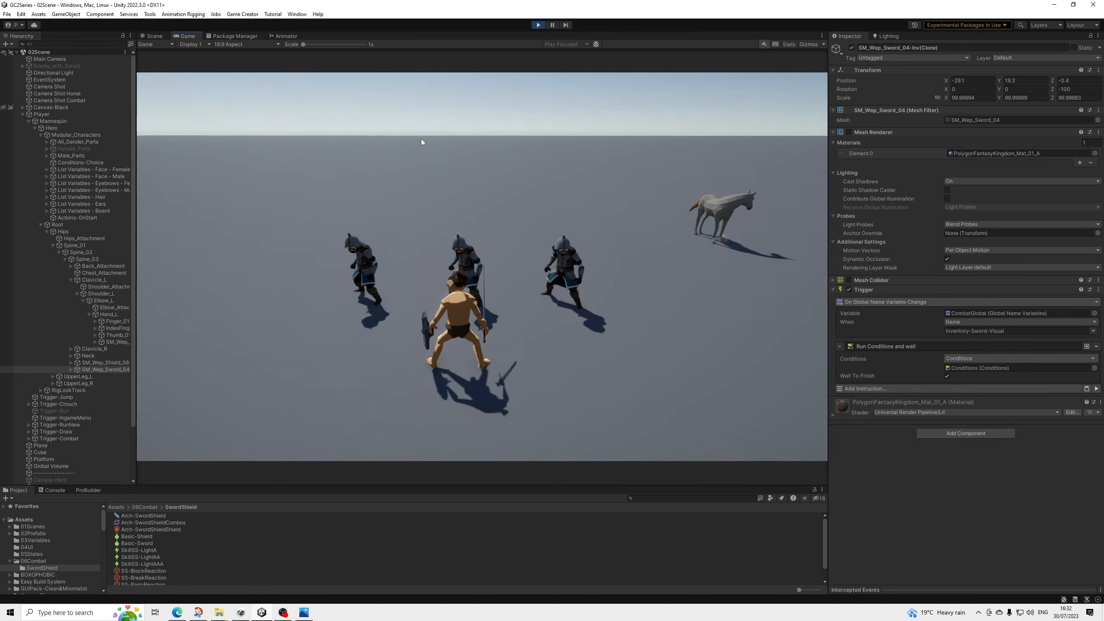
pyautogui.click(421, 140)
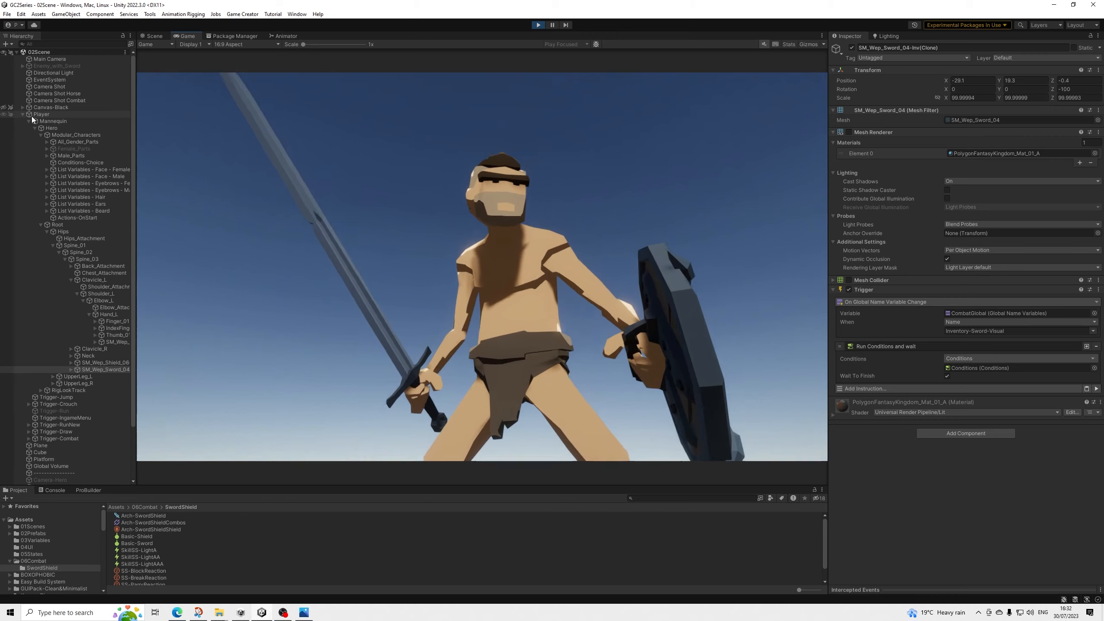
# Step: Disable Wait To Finish on the Run Conditions instruction of the middle-mouse trigger in the player's Trigger-Combat, outside play mode
pyautogui.click(29, 121)
pyautogui.click(69, 169)
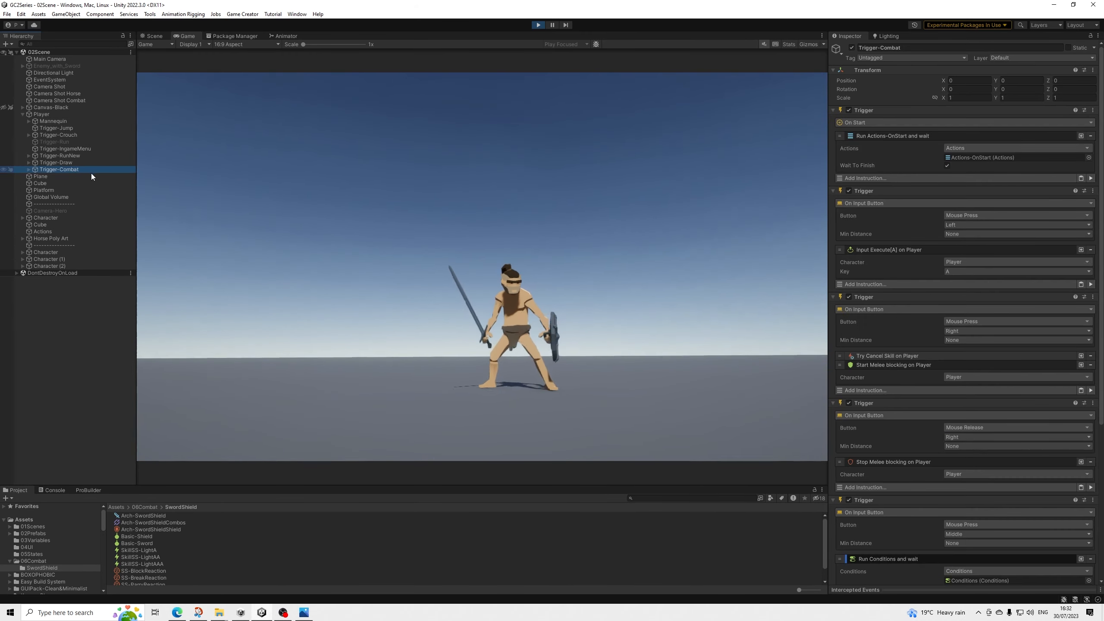
pyautogui.scroll(-5, 942, 331)
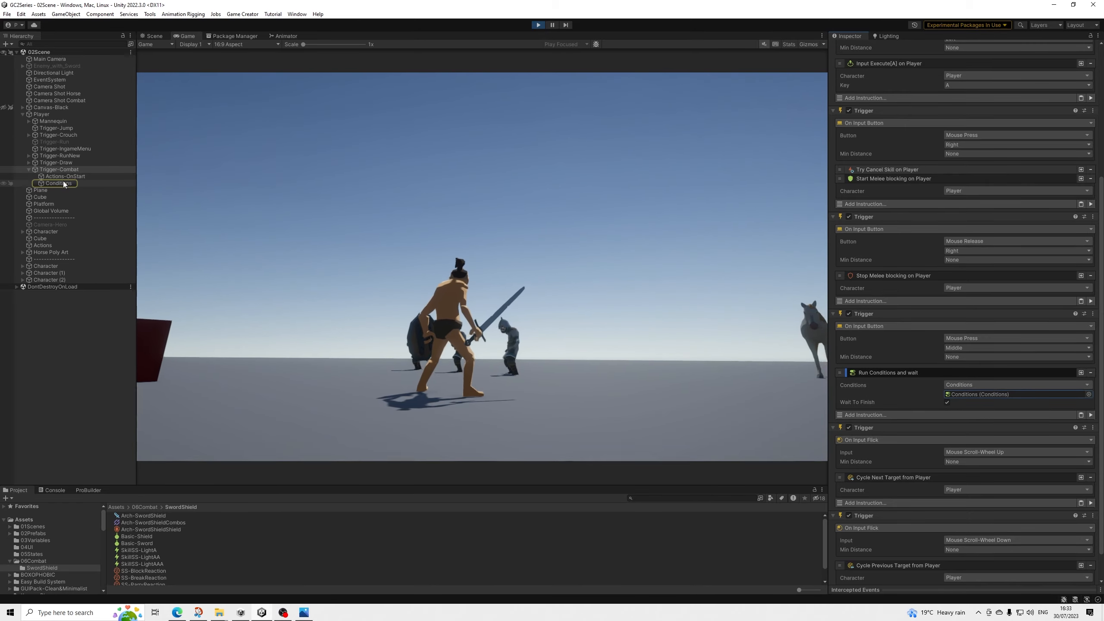
pyautogui.click(59, 183)
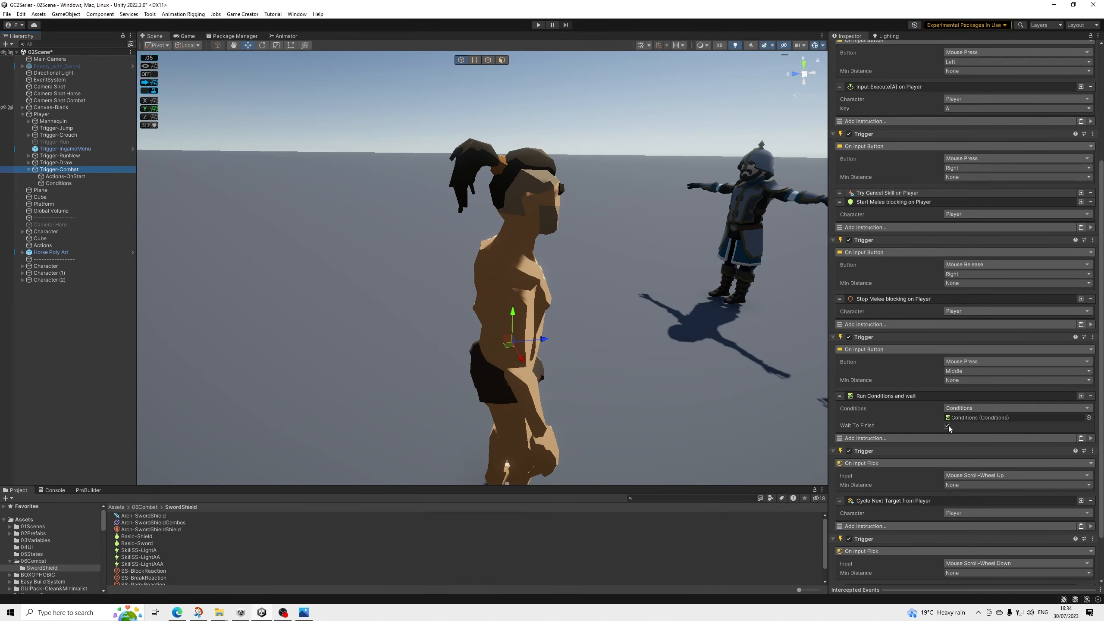
pyautogui.click(947, 425)
# Step: In the second branch of Trigger-Combat's Conditions, move Change Shot to Camera Shot below the player's Pivot rotation instruction and save the scene
pyautogui.click(55, 184)
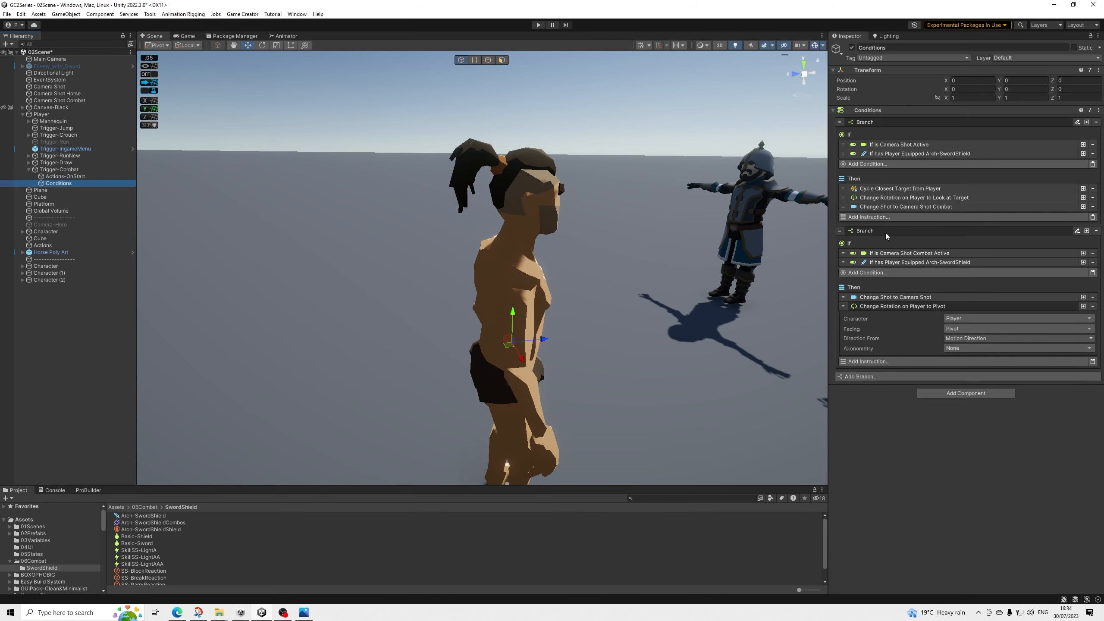
pyautogui.click(912, 256)
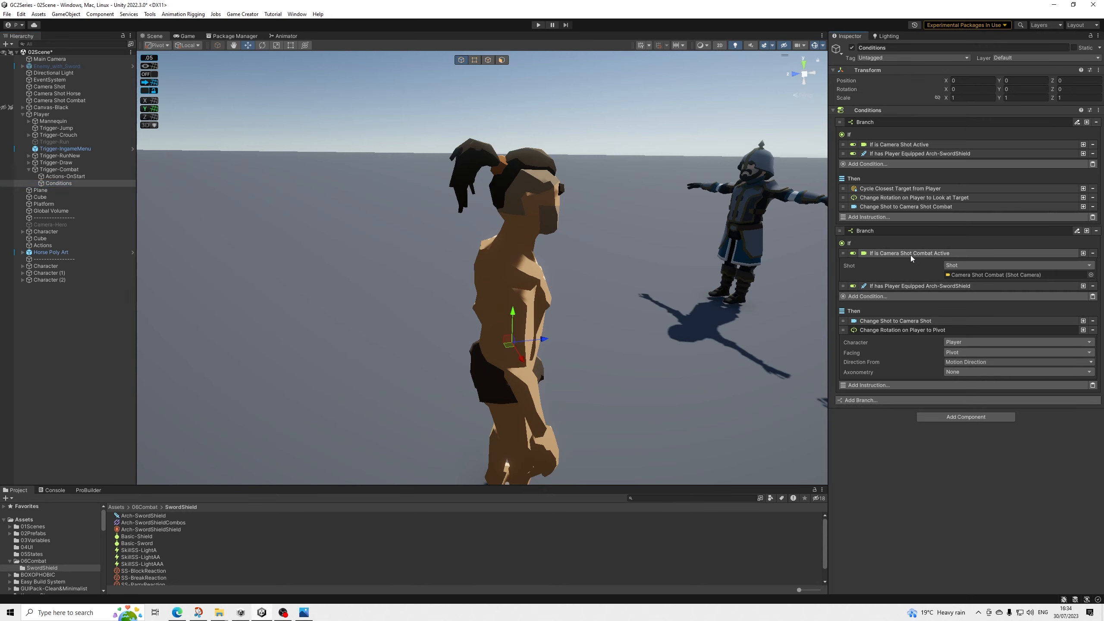
pyautogui.click(916, 145)
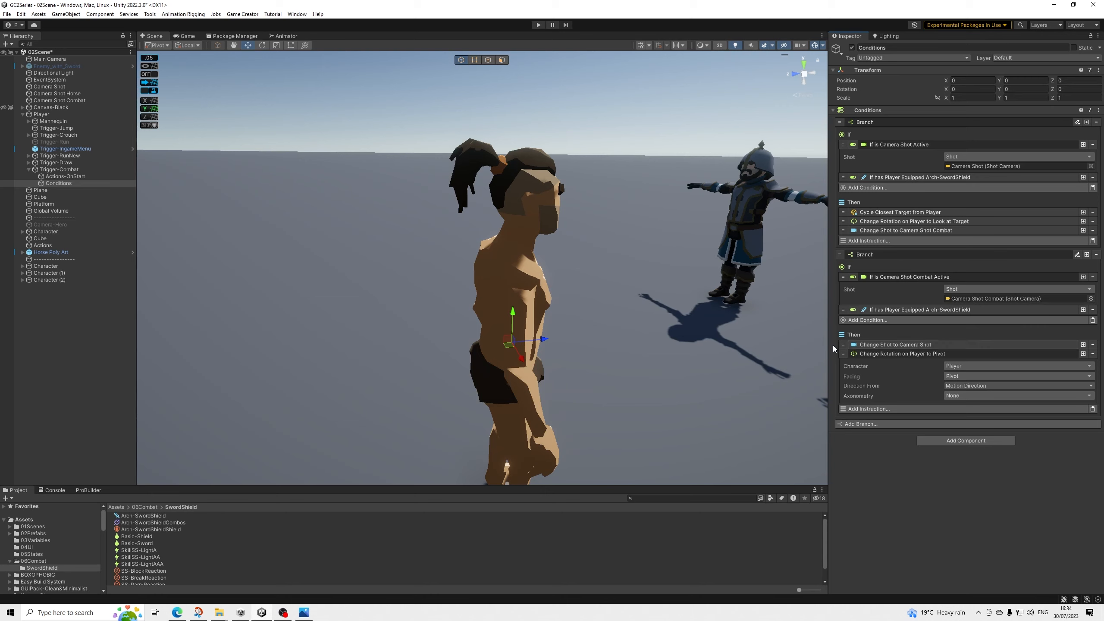
pyautogui.moveTo(843, 347); pyautogui.dragTo(847, 400)
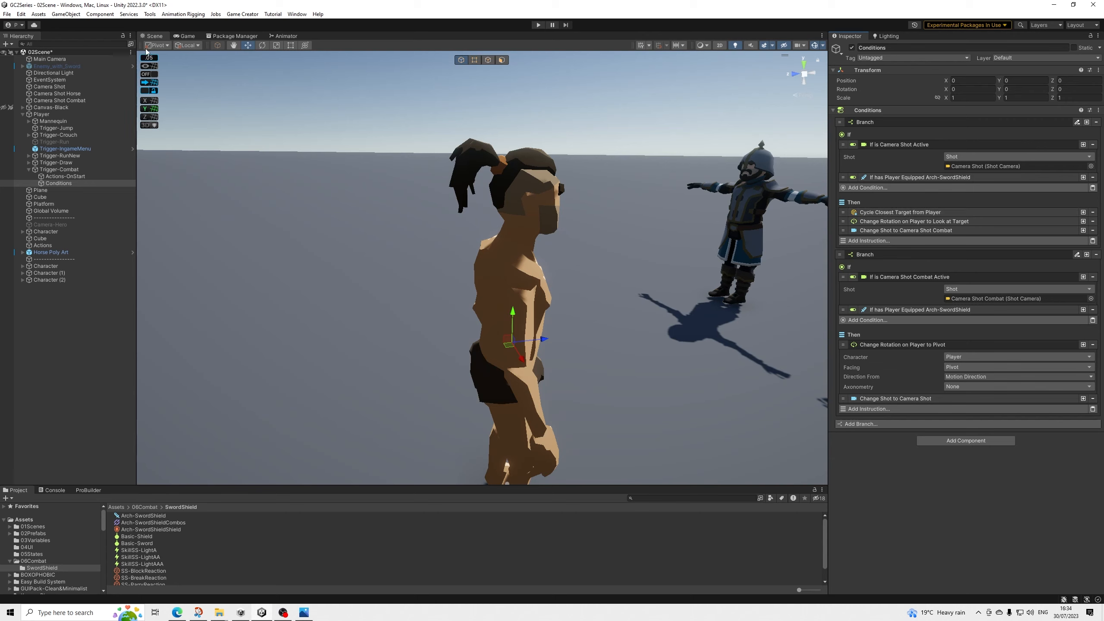
pyautogui.click(3, 14)
pyautogui.click(26, 56)
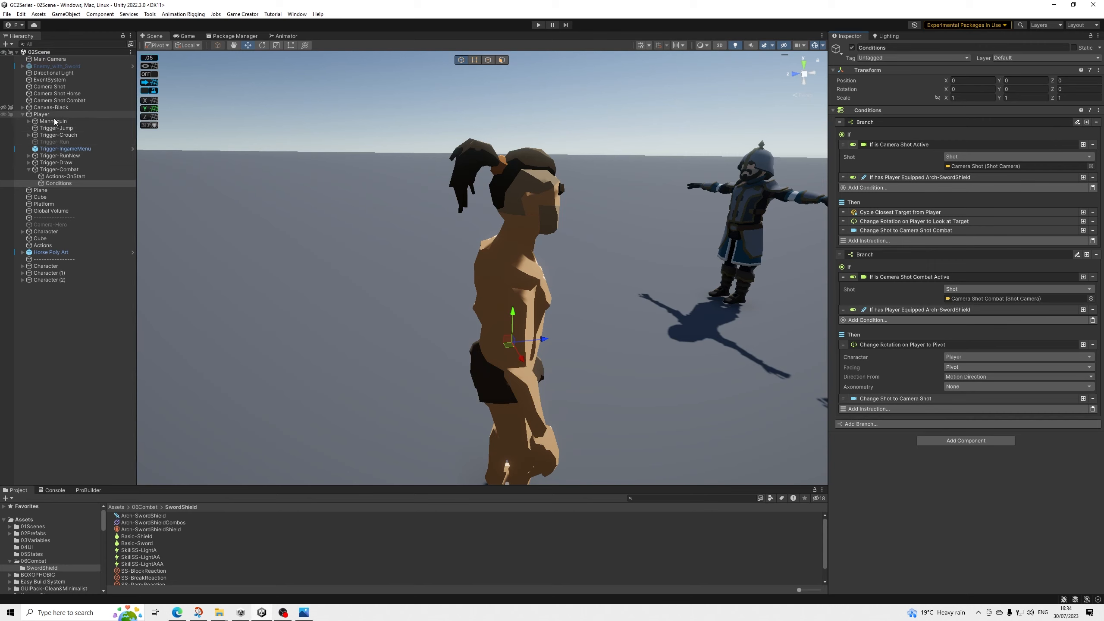
# Step: In the Basic-Sword item's On Equip instructions, set the player's SM_Wep_Sword_04-Inv attachment position to X -30.07 and Y 19.5, keeping Z -0.4
pyautogui.click(143, 538)
pyautogui.scroll(-5, 1004, 413)
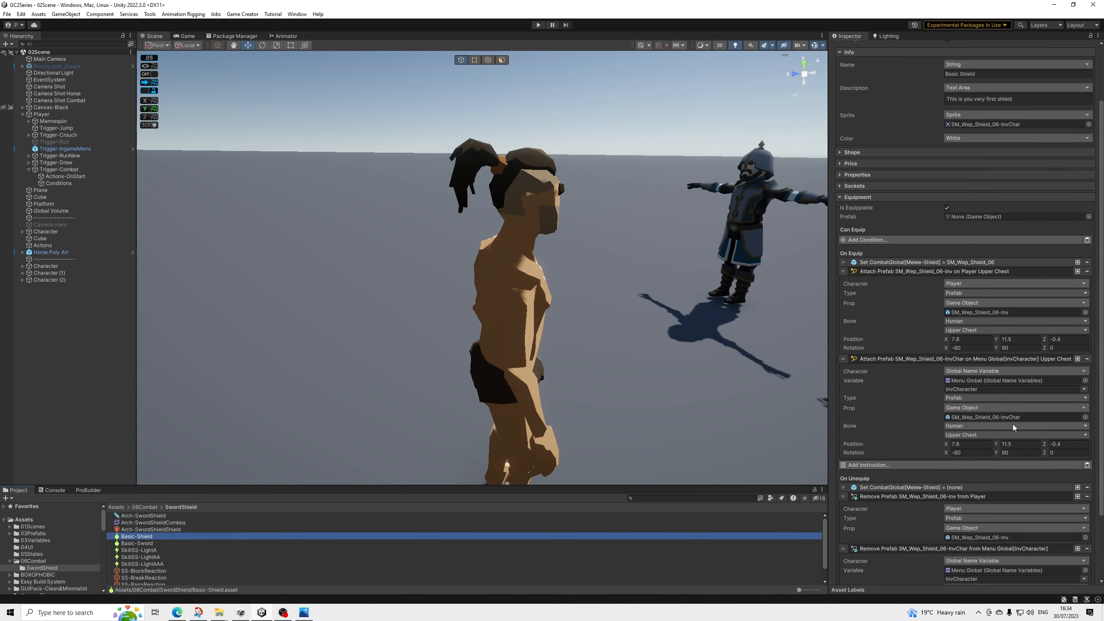
pyautogui.click(156, 544)
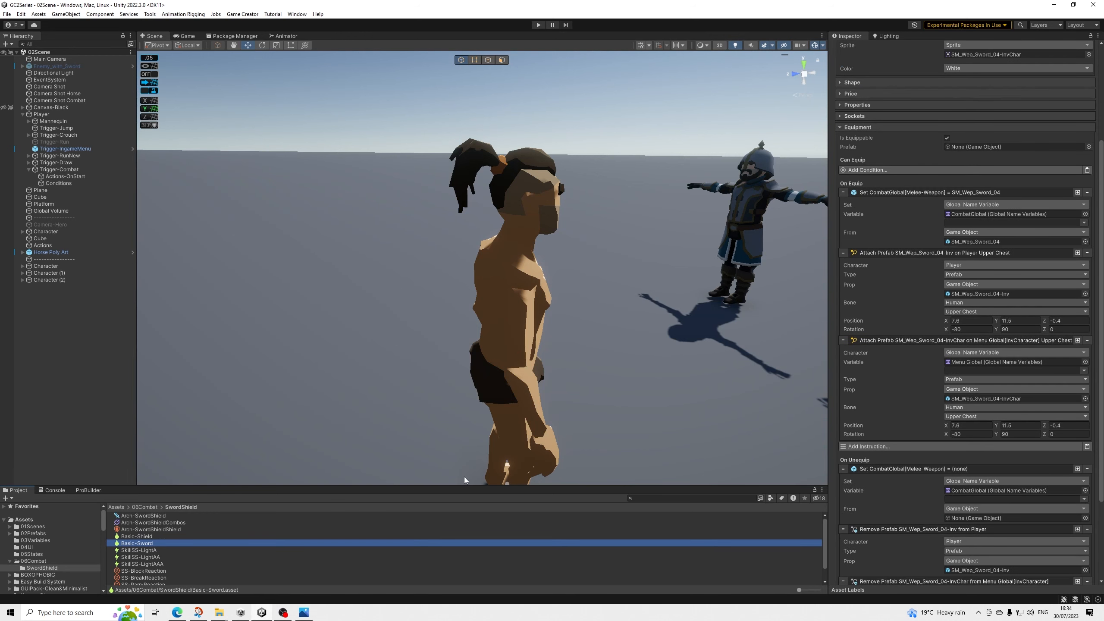
pyautogui.scroll(-3, 945, 385)
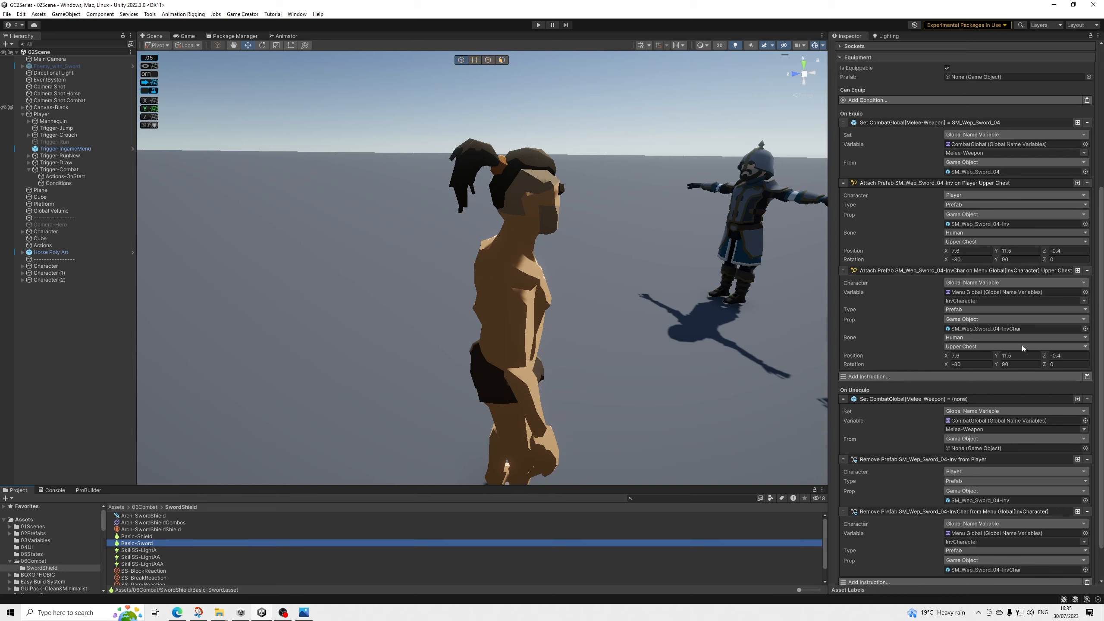
pyautogui.scroll(10, 1011, 364)
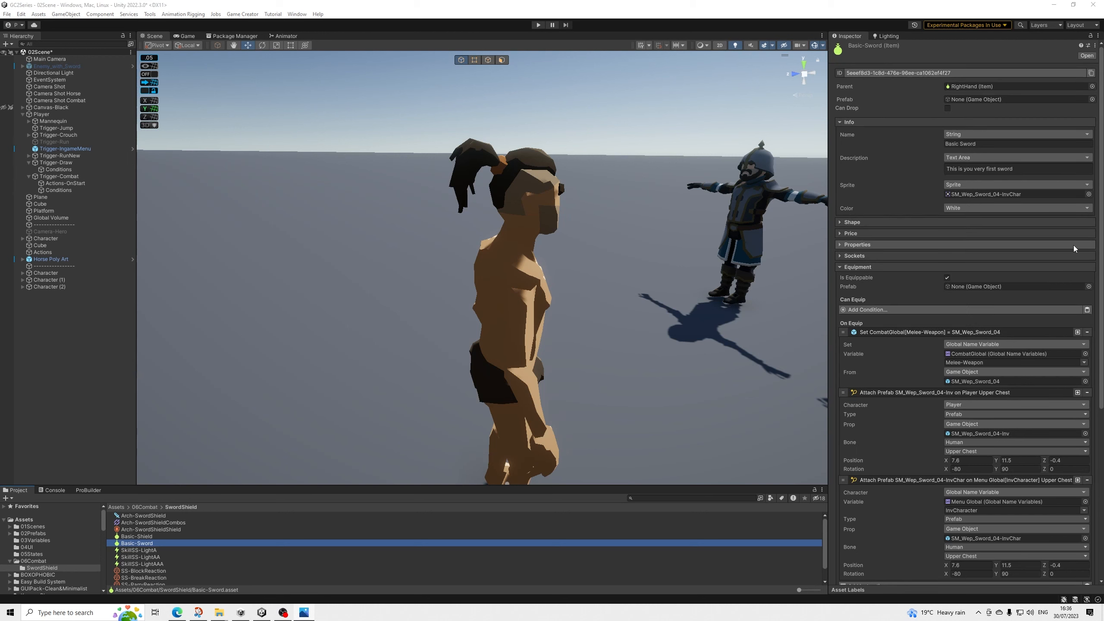
pyautogui.click(964, 461)
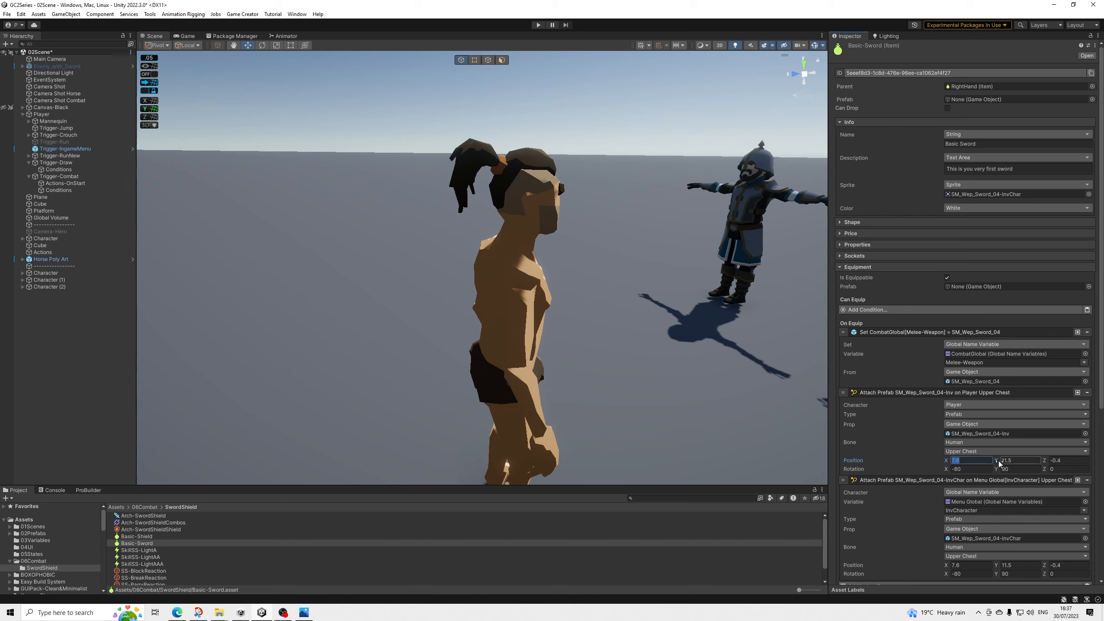
pyautogui.write('-30.07')
pyautogui.press('Return')
pyautogui.click(1029, 461)
pyautogui.write('19.5')
pyautogui.press('Tab')
pyautogui.press('Tab')
# Step: Set the rotation of the player's SM_Wep_Sword_04-Inv attachment to 0, 180, 100
pyautogui.write('0')
pyautogui.press('Tab')
pyautogui.write('180')
pyautogui.press('Tab')
pyautogui.write('100')
# Step: Give the SM_Wep_Sword_04-InvChar attachment on the inventory character position -30.07, 19.5, -0.4 and rotation 0, 180, 100
pyautogui.click(971, 460)
pyautogui.write('0')
pyautogui.press('Tab')
pyautogui.write('180')
pyautogui.press('Tab')
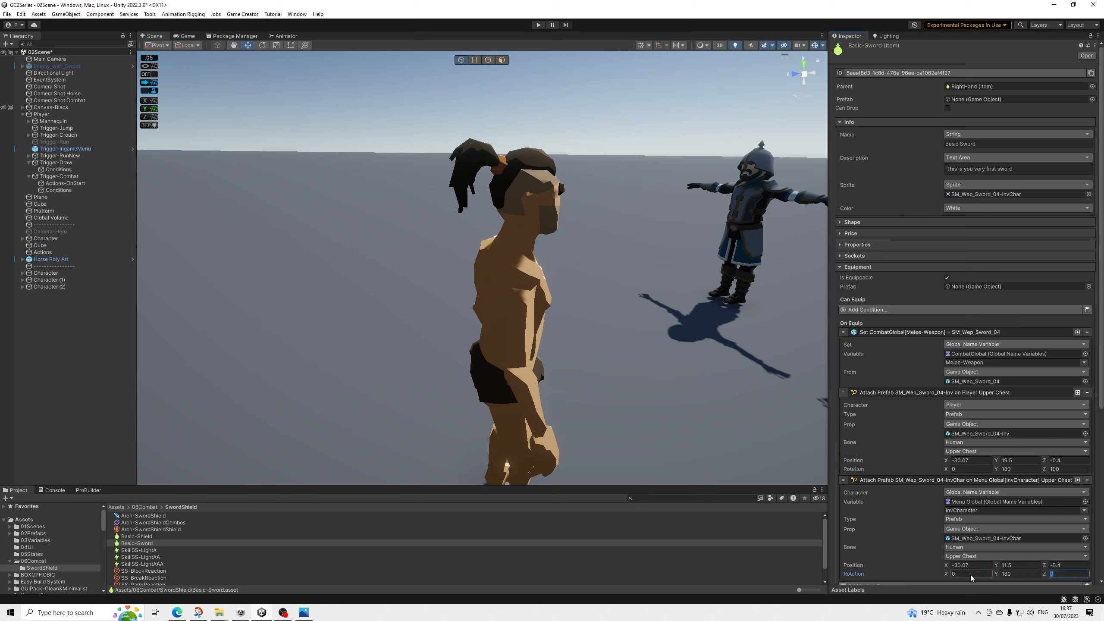
pyautogui.write('100')
pyautogui.click(1024, 460)
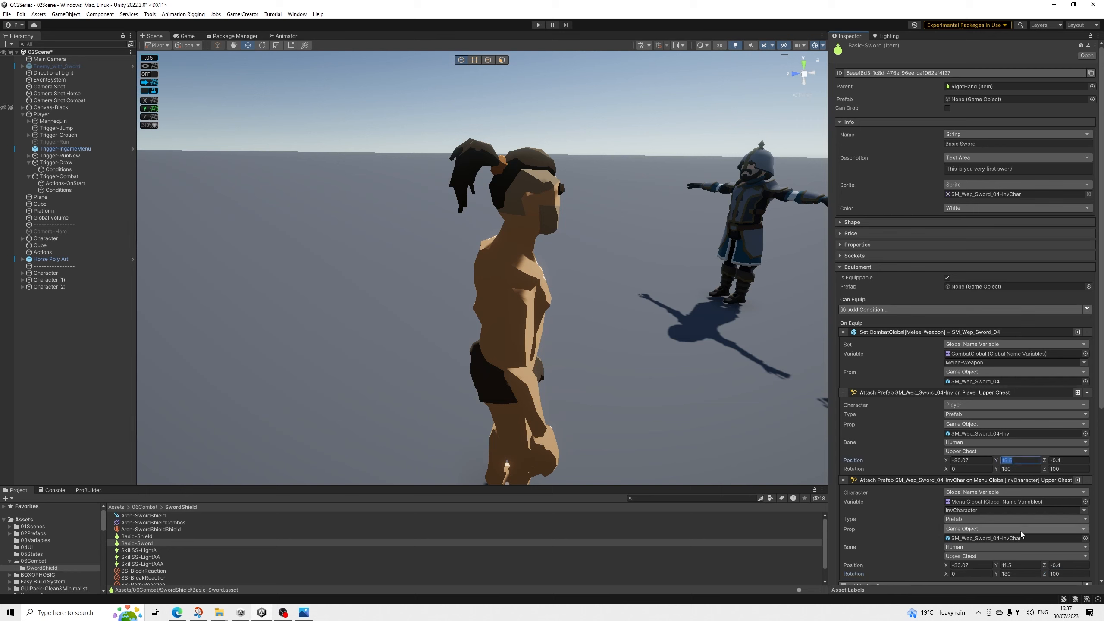
pyautogui.click(1062, 460)
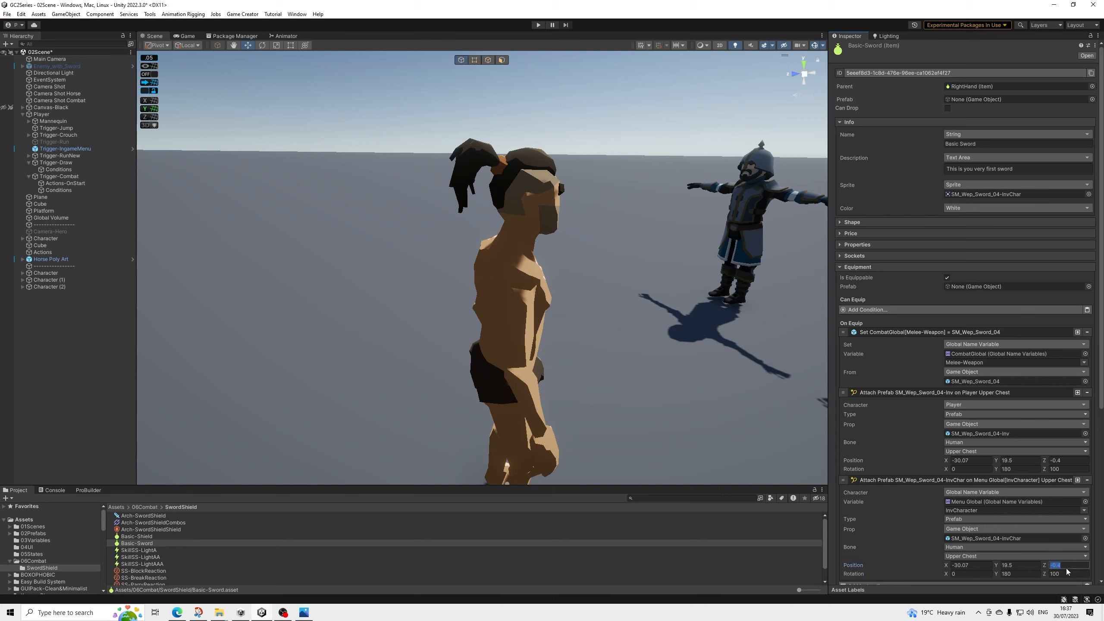
pyautogui.doubleClick(401, 6)
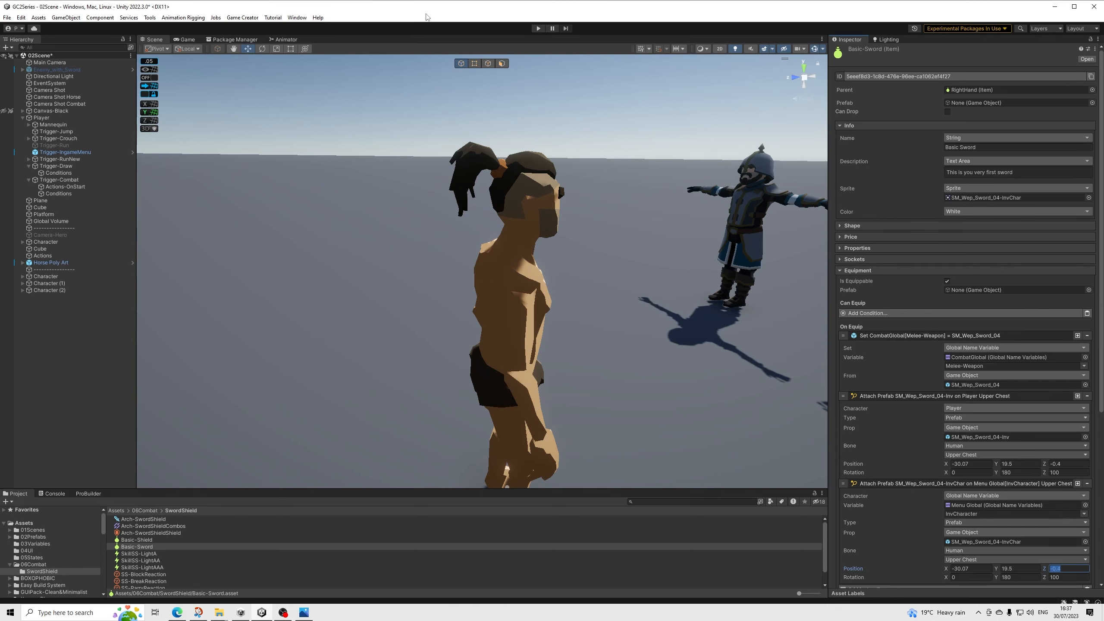
pyautogui.doubleClick(1037, 6)
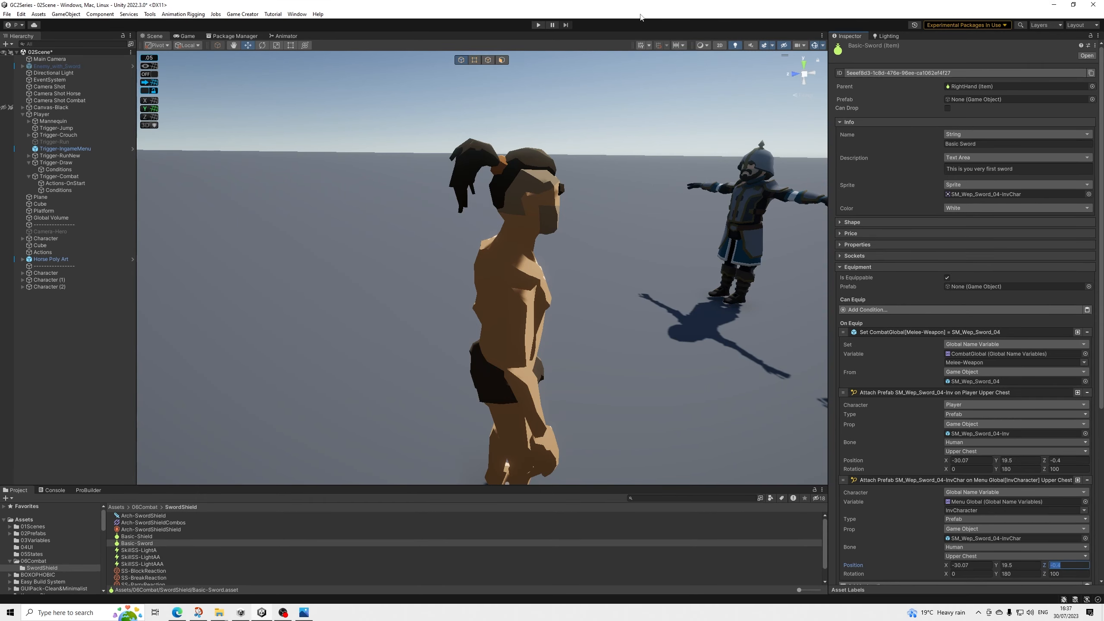
# Step: Start play mode and test moving around the enemy soldiers with the sword and shield drawn
pyautogui.click(539, 25)
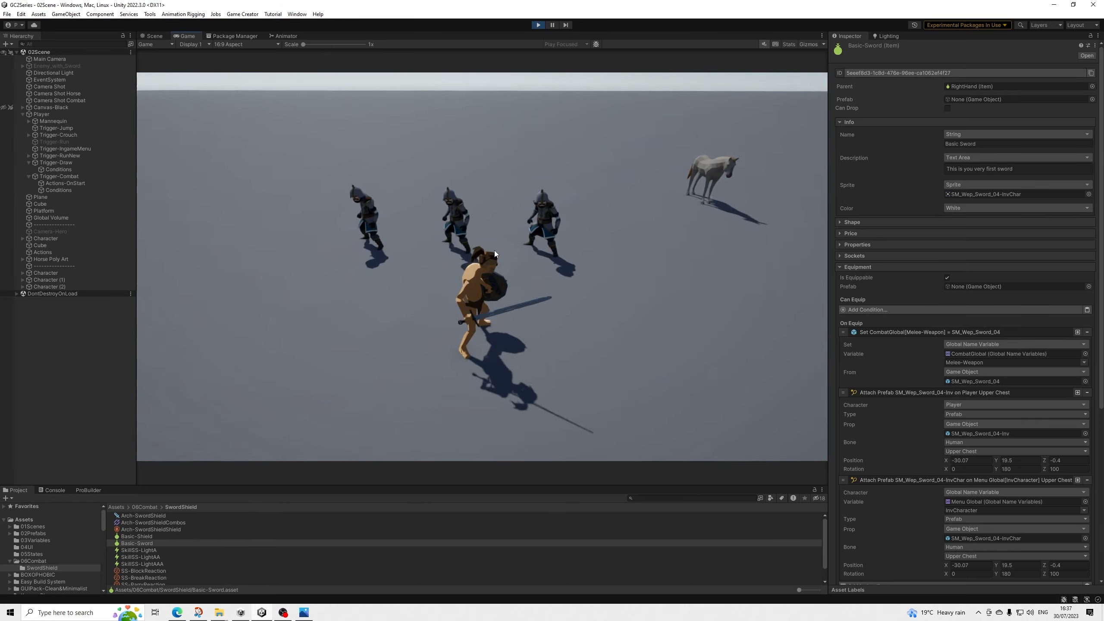
pyautogui.press('w')
pyautogui.press('a')
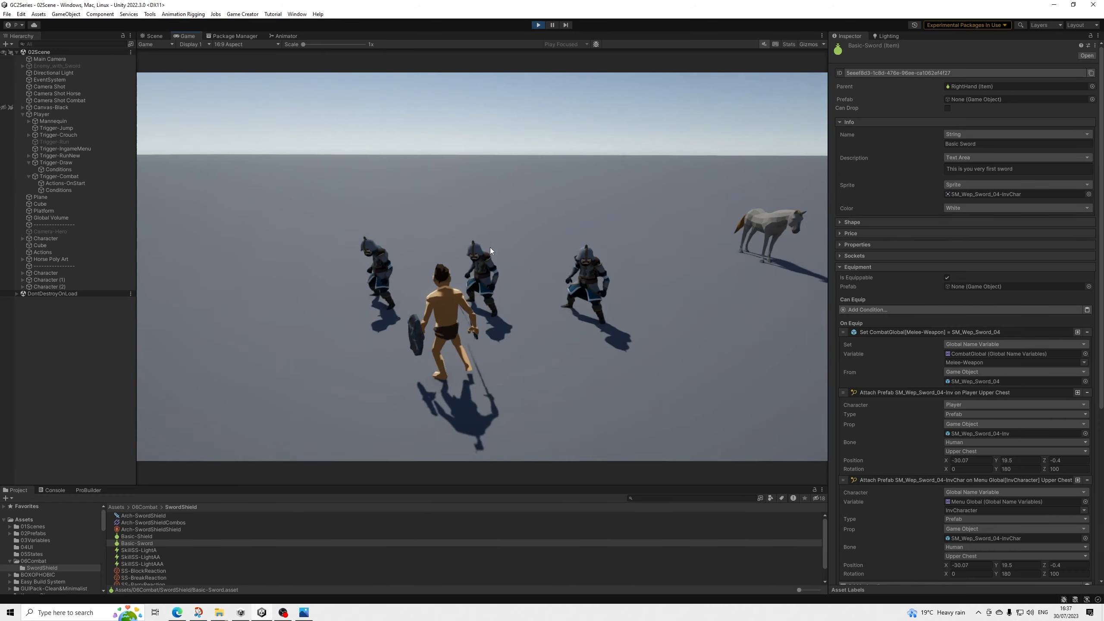
pyautogui.press('w')
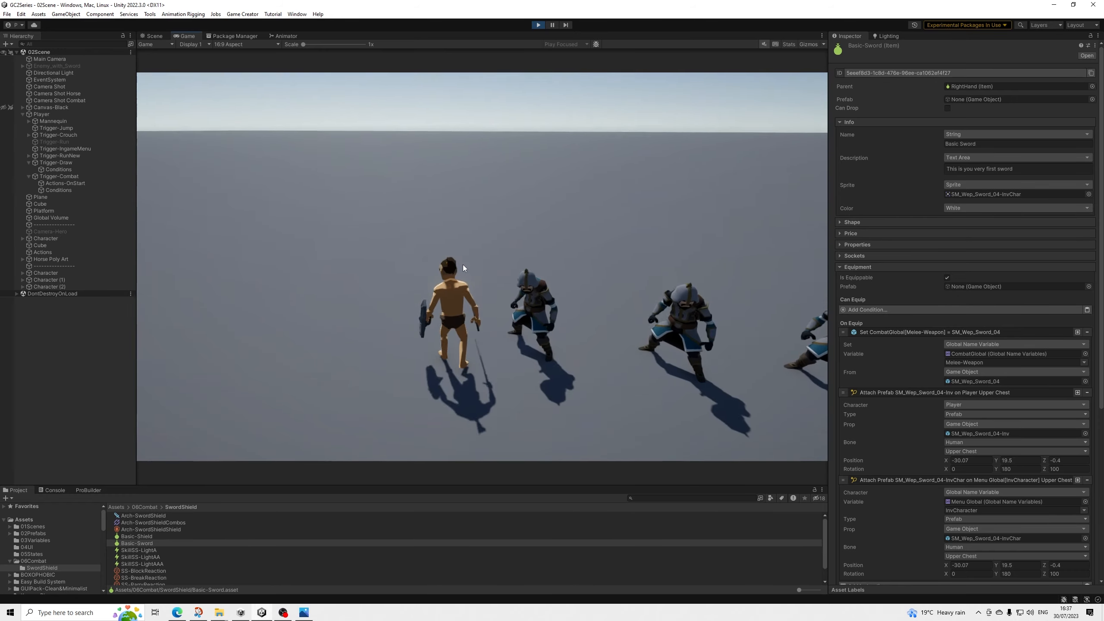
pyautogui.press('w')
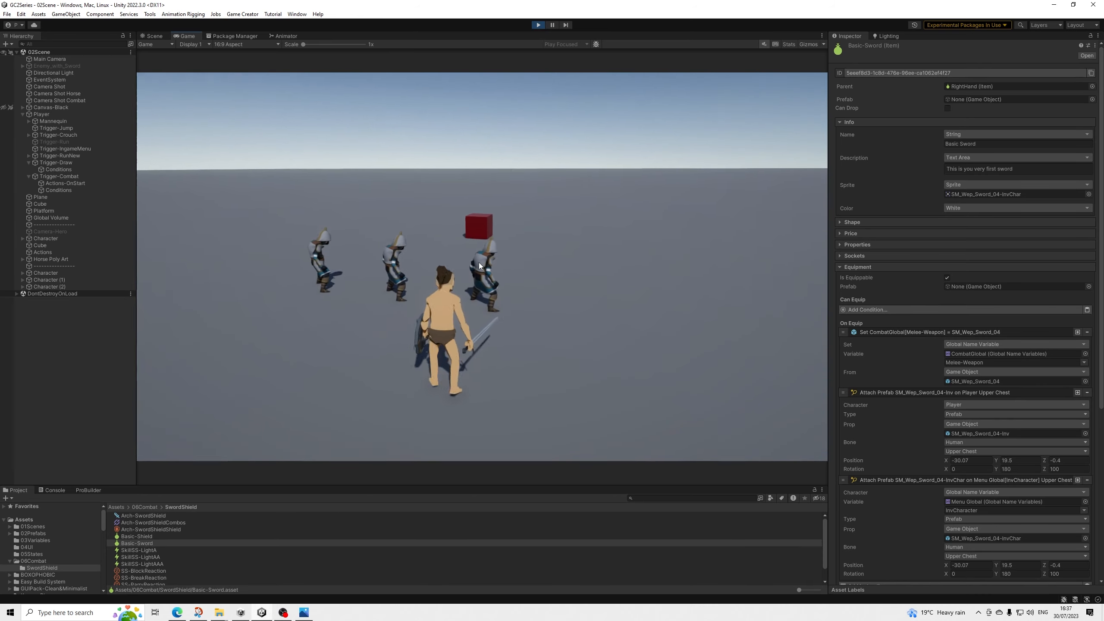
# Step: Run the player around the three enemy soldiers in several directions to check the combat movement and camera
pyautogui.press('a')
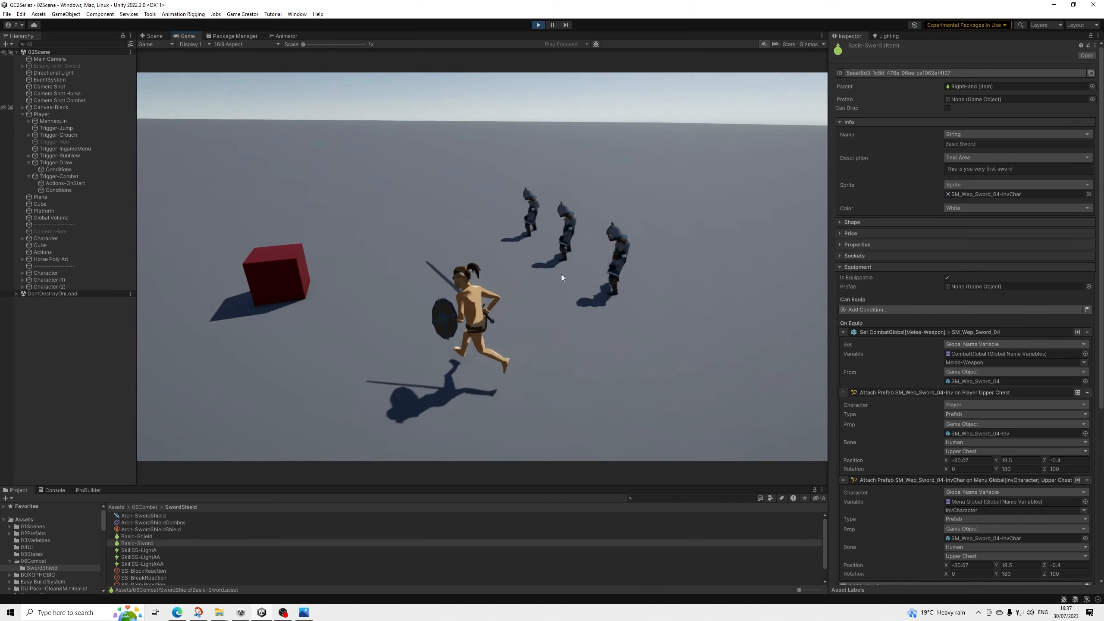
pyautogui.press('w')
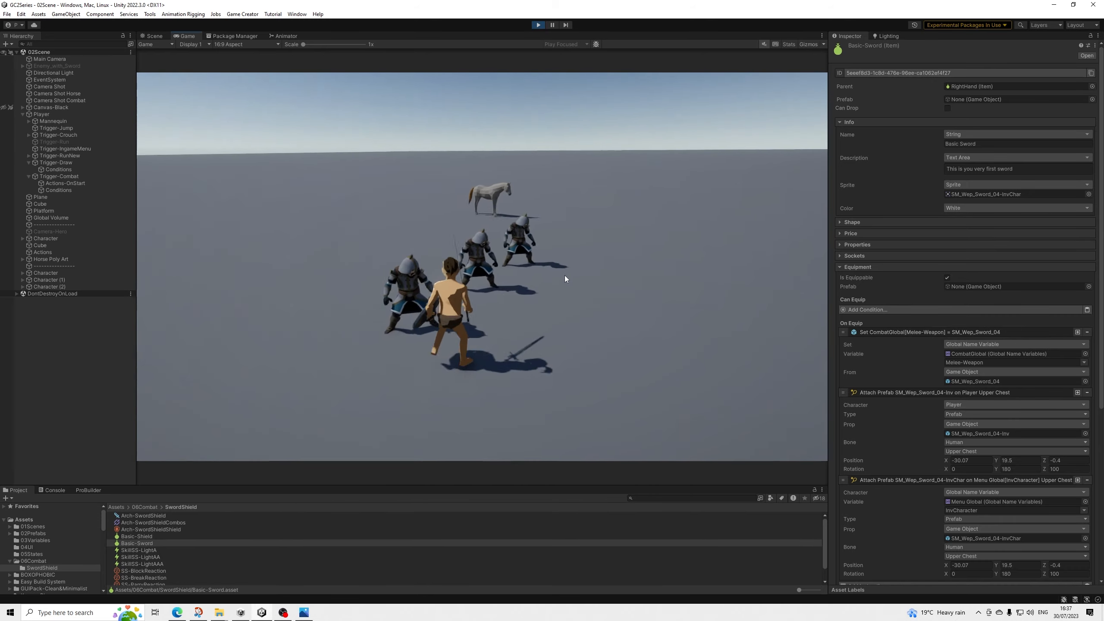
pyautogui.press('a')
pyautogui.press('d')
pyautogui.press('w')
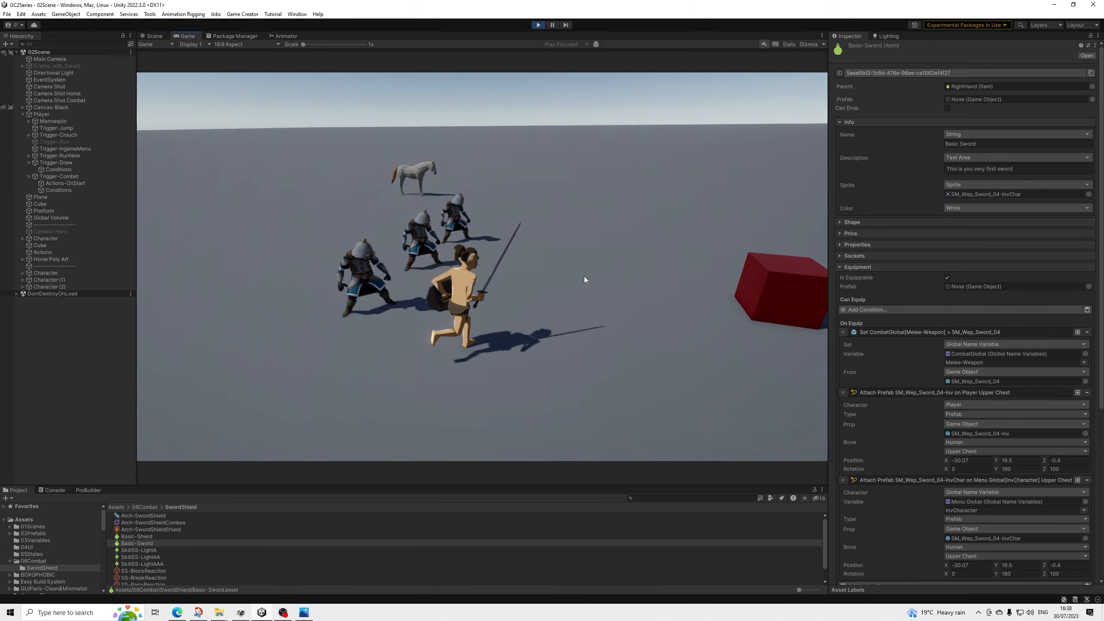
pyautogui.press('s')
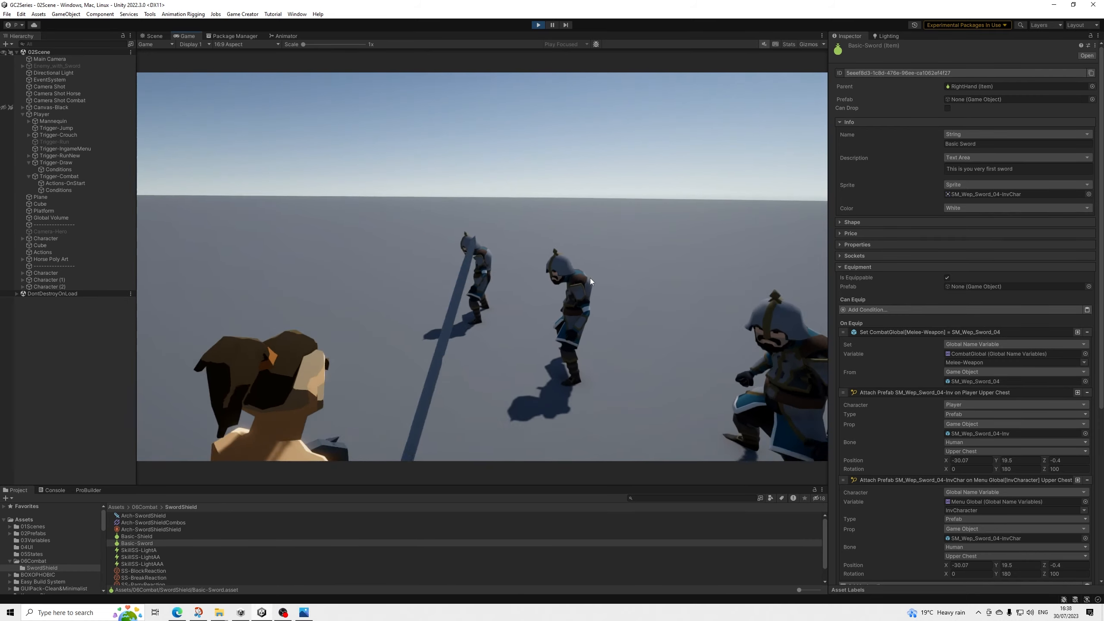
pyautogui.press('a')
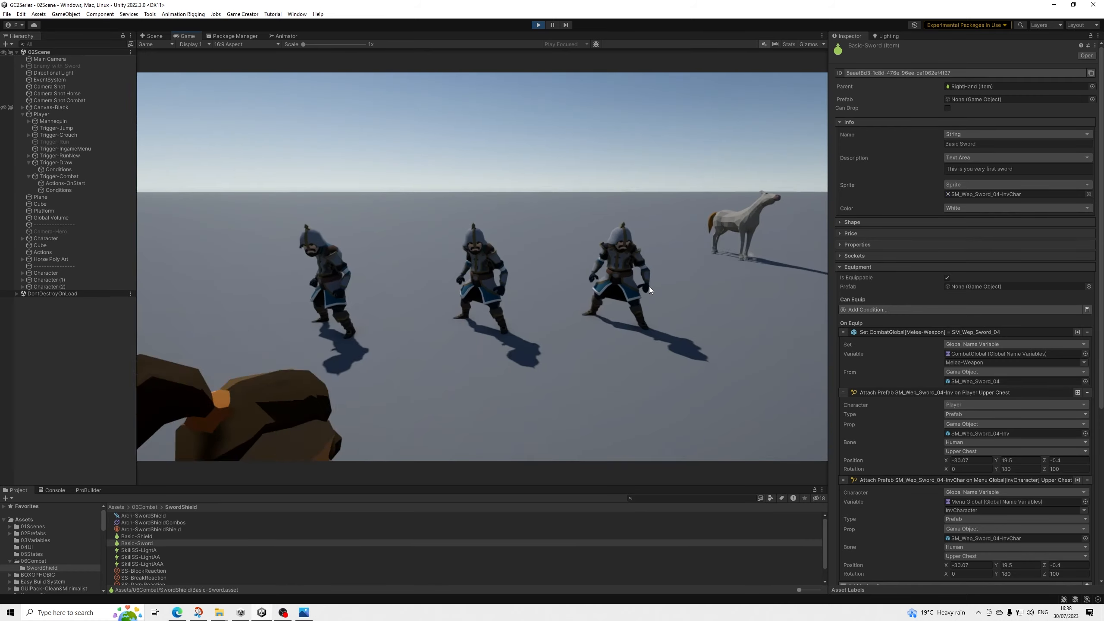
pyautogui.press('w')
pyautogui.press('d')
pyautogui.press('d')
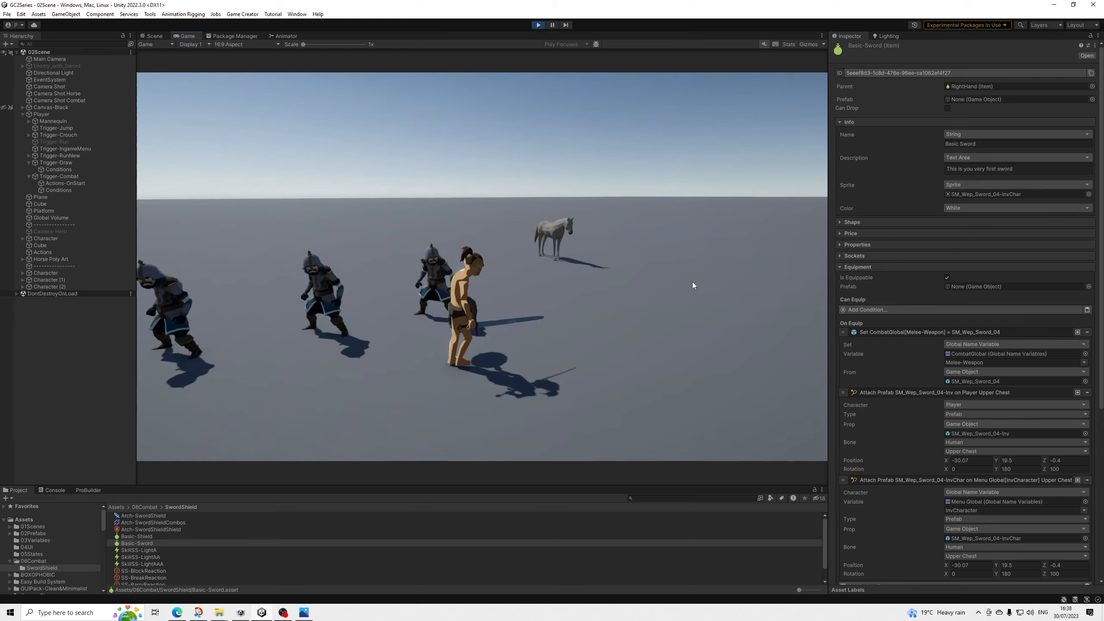
pyautogui.press('d')
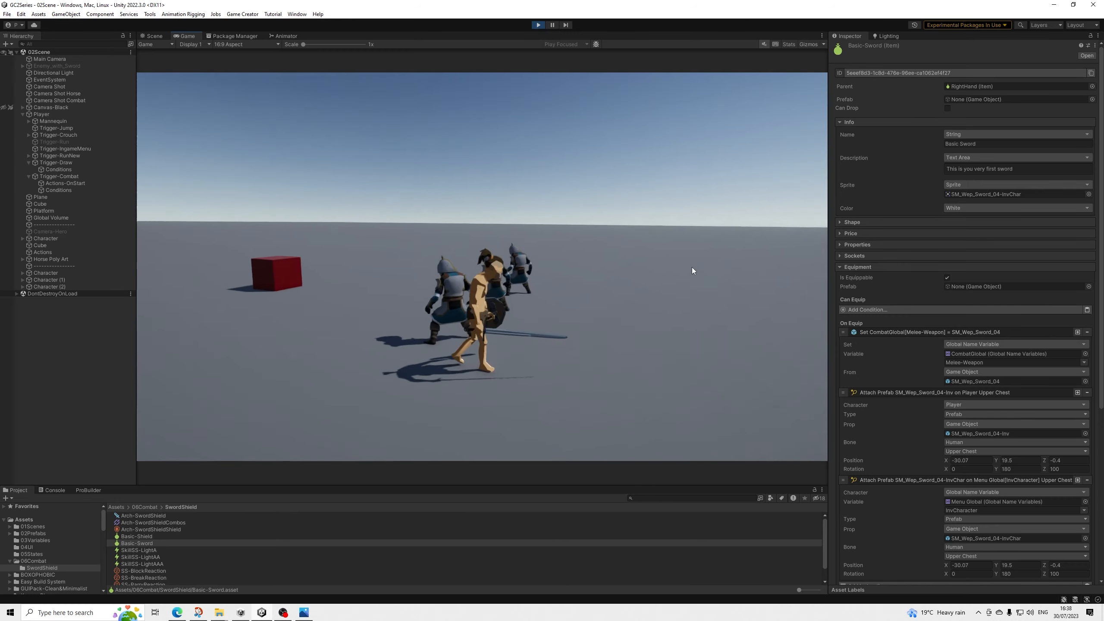
# Step: Test repeated light sword attacks in the open, away from the soldiers
pyautogui.click(647, 273)
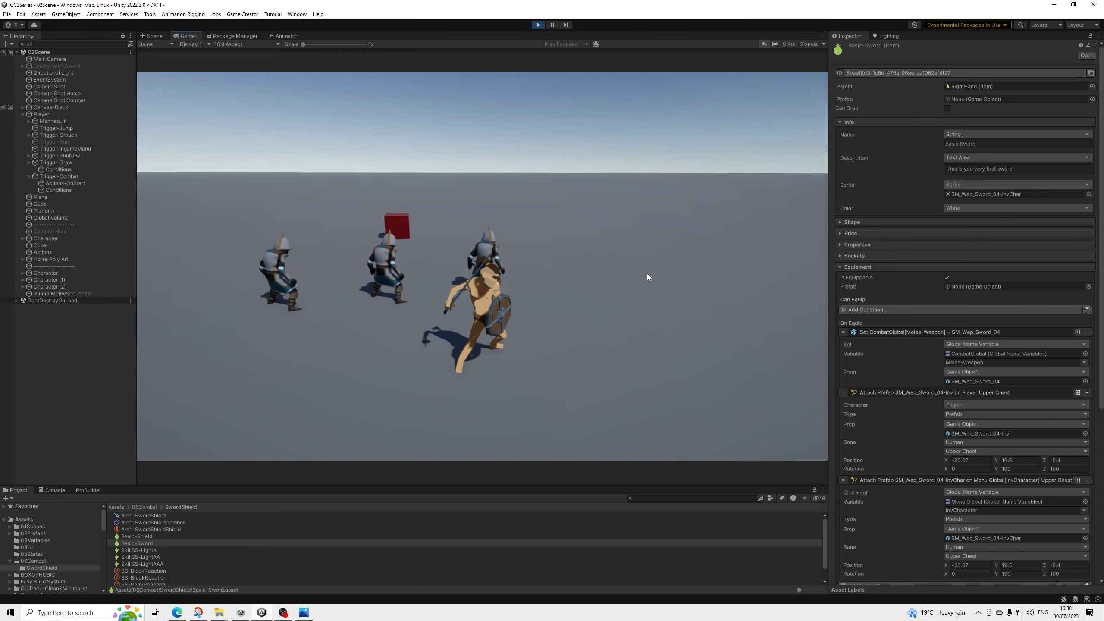
pyautogui.click(647, 273)
pyautogui.click(644, 272)
pyautogui.click(644, 272)
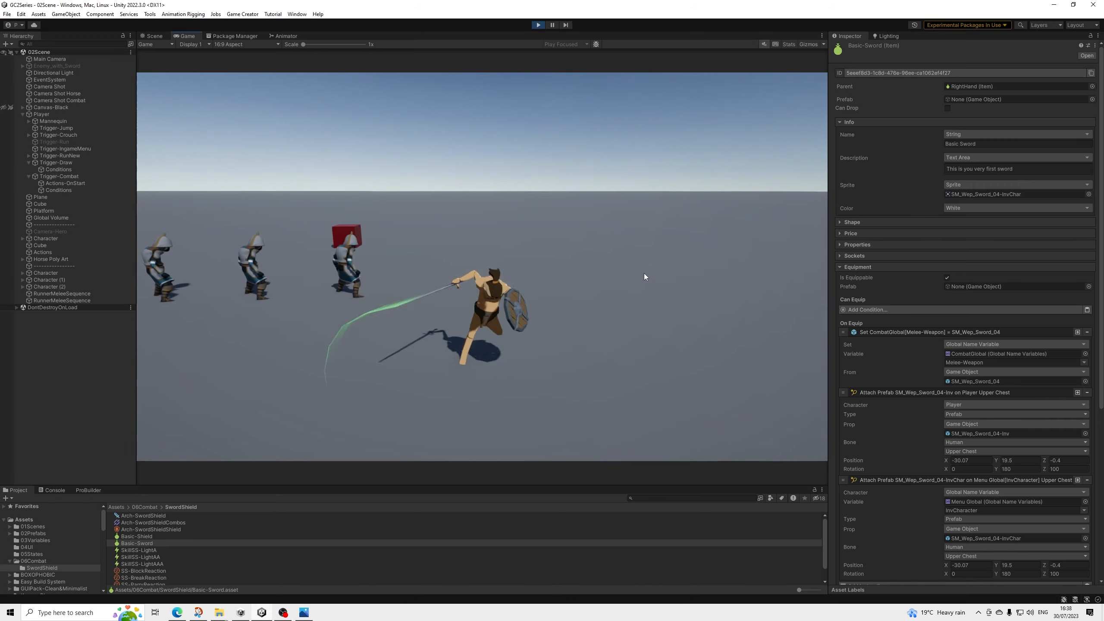
pyautogui.click(634, 272)
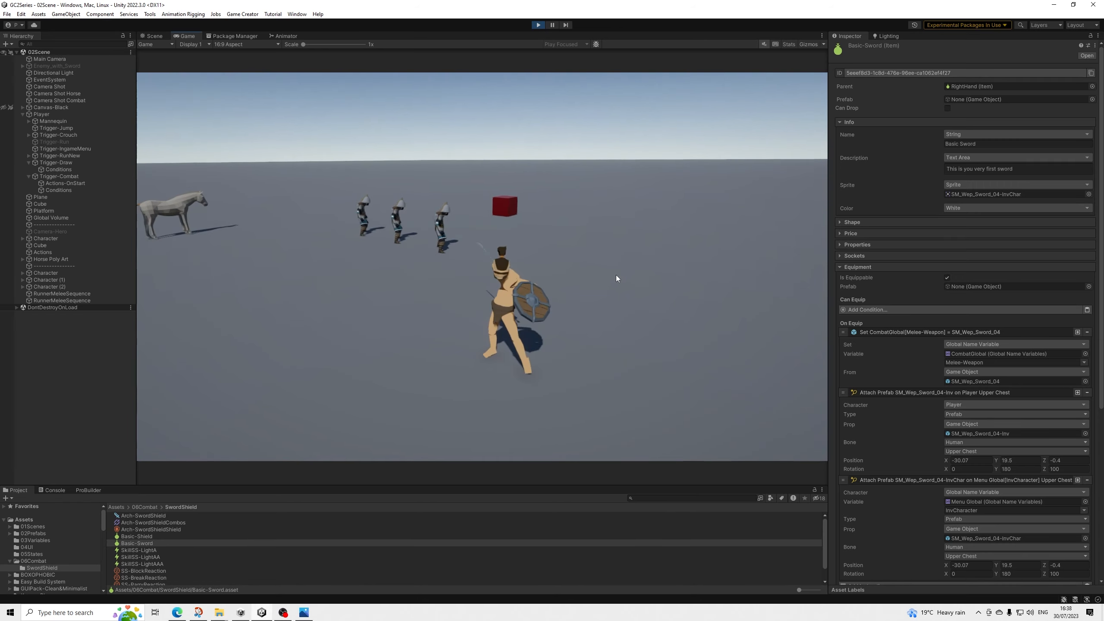
# Step: Move the player up to the soldiers and test single light attacks against the nearest one
pyautogui.press('w')
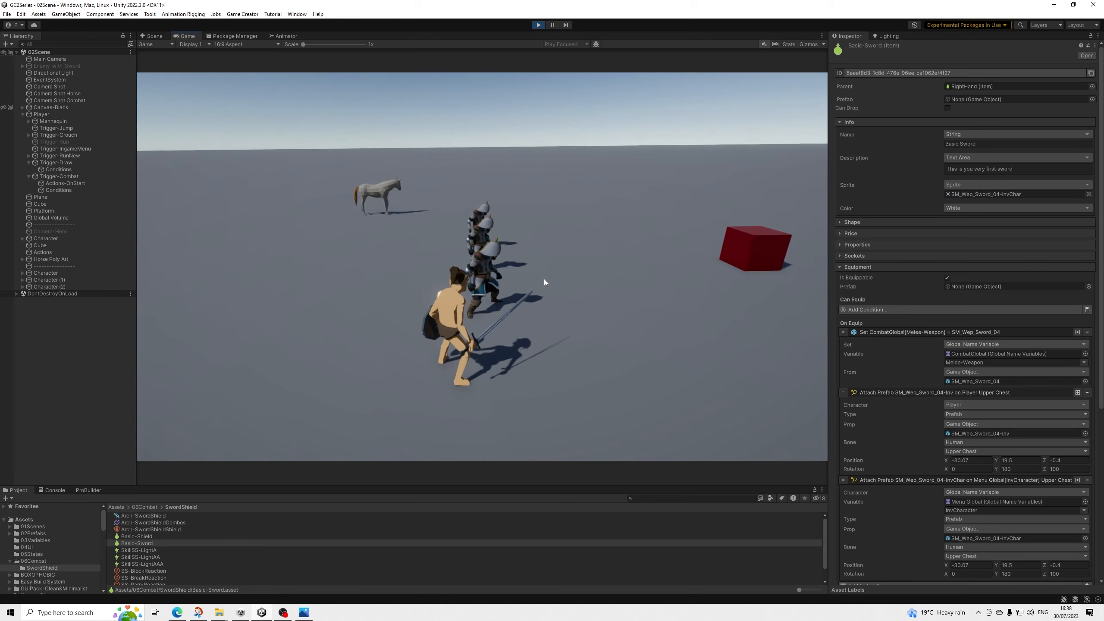
pyautogui.click(543, 283)
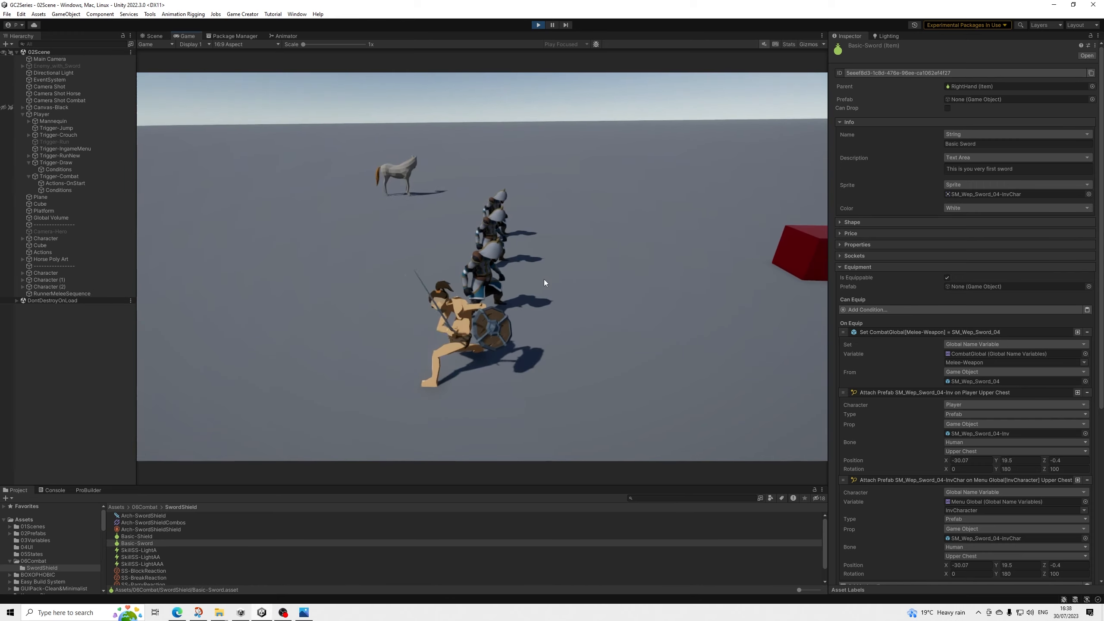
pyautogui.click(544, 279)
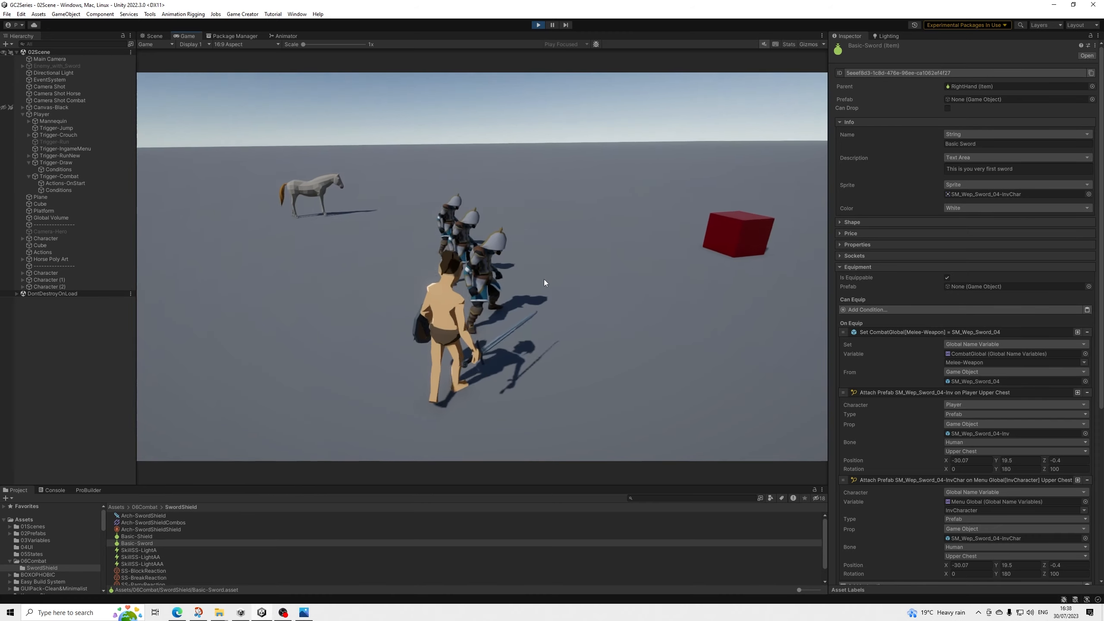
pyautogui.click(543, 279)
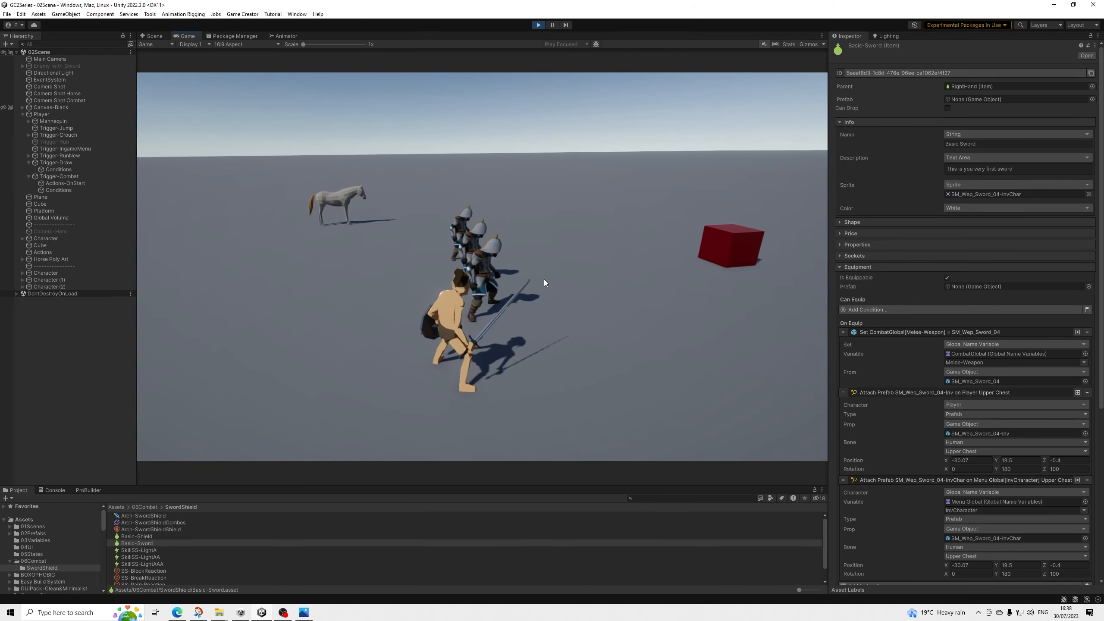
pyautogui.click(543, 279)
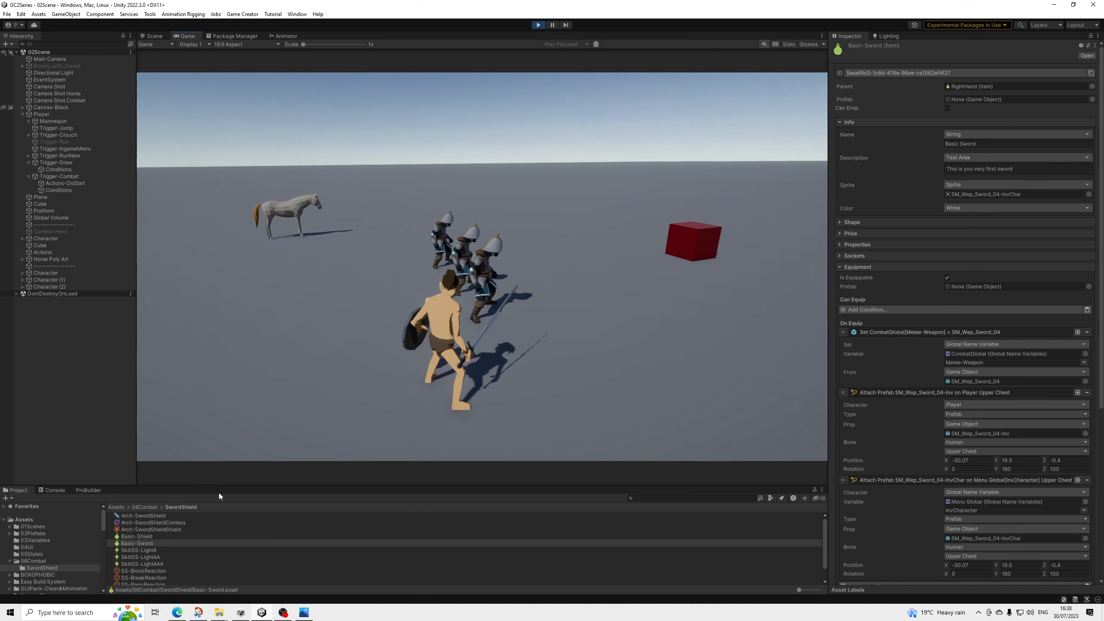
# Step: In the SkillSS-LightA skill, set the motion warp's Player-to-Target distance condition to less than or equal to 200
pyautogui.click(144, 550)
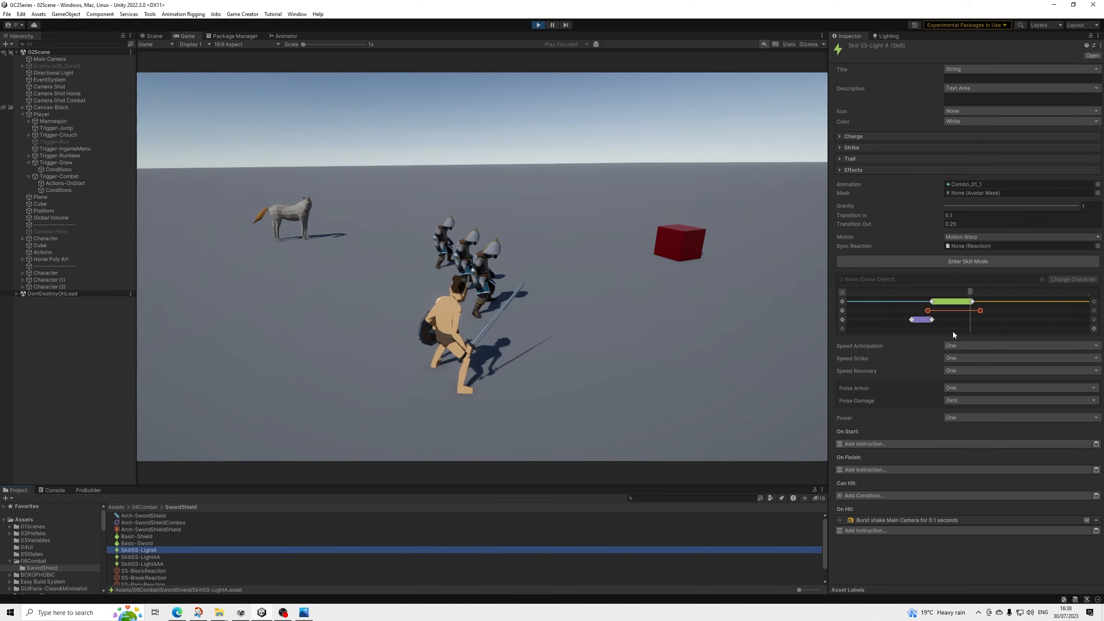
pyautogui.click(916, 320)
pyautogui.click(960, 401)
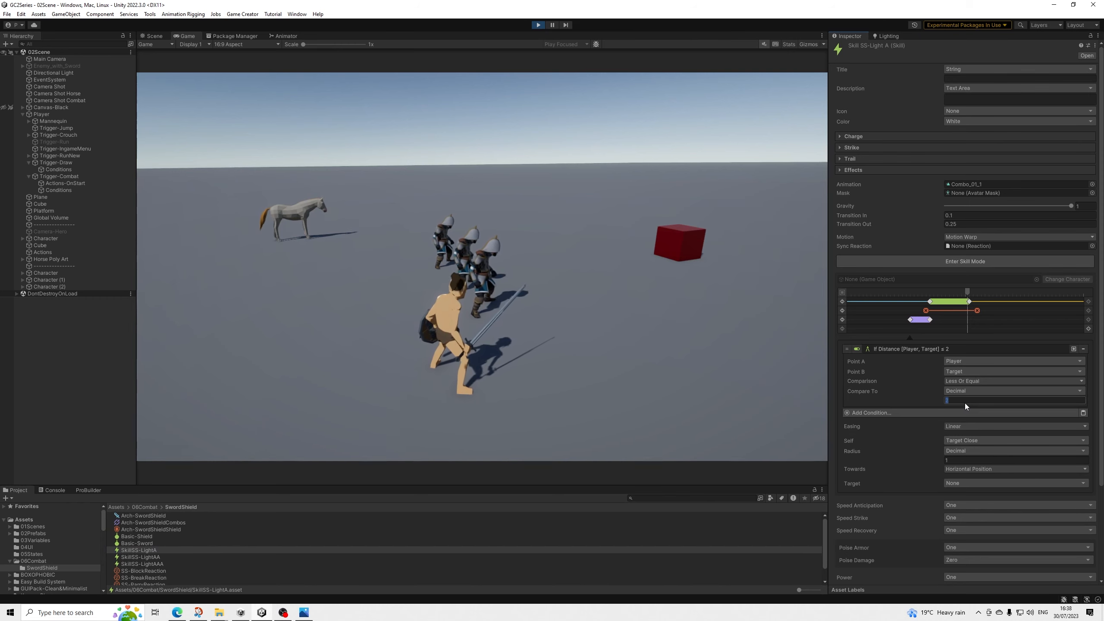
pyautogui.write('200')
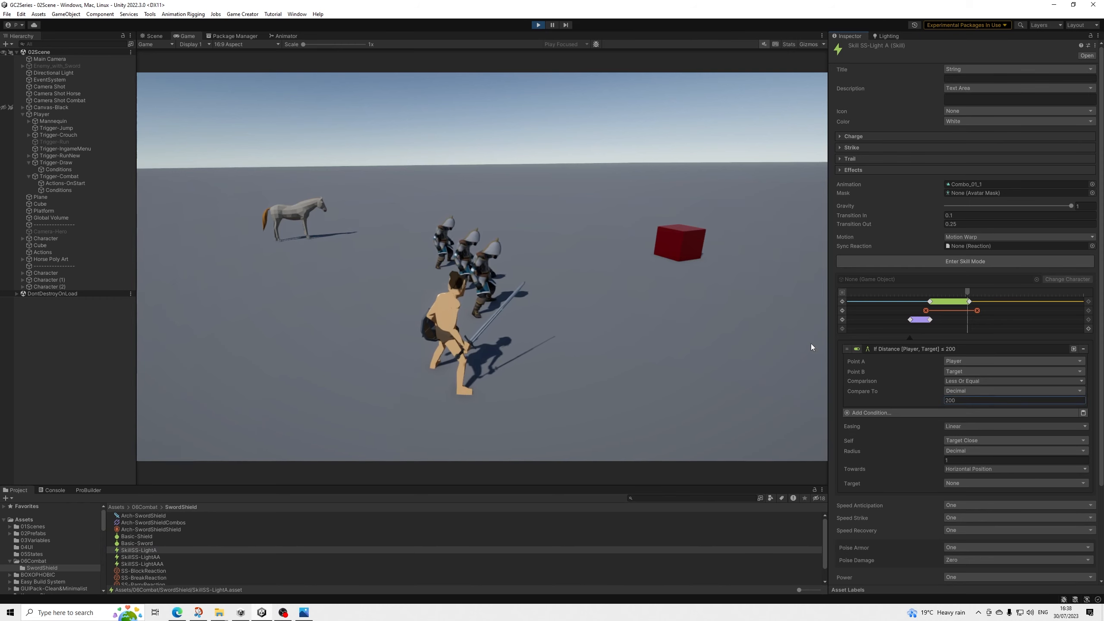
# Step: Test the light attack's motion warp by backing away from the soldiers and striking from a distance
pyautogui.click(587, 138)
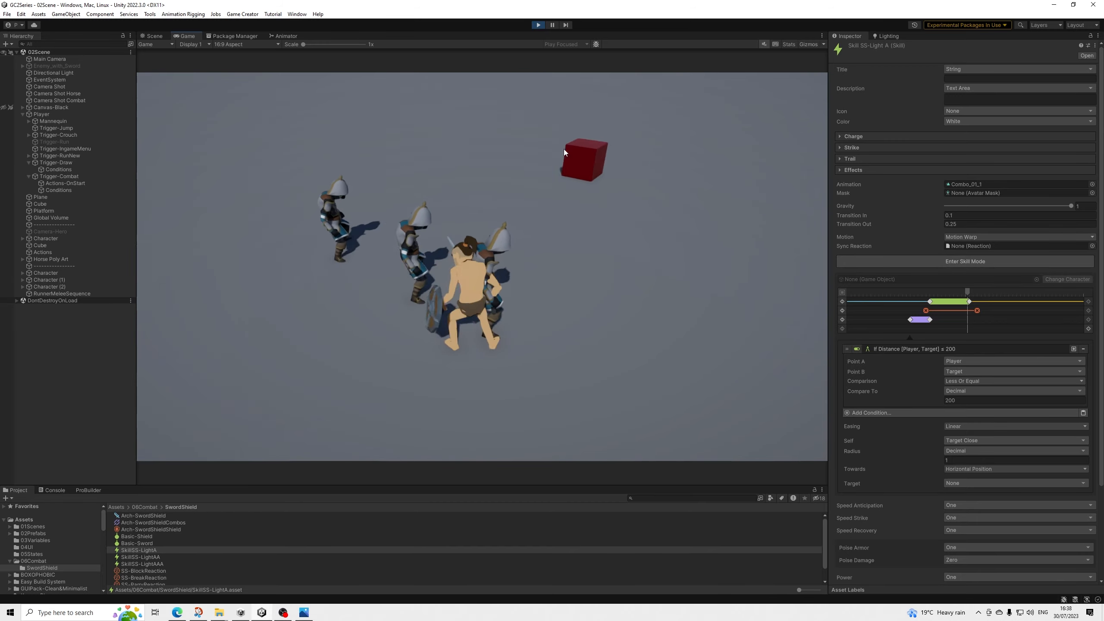
pyautogui.press('s')
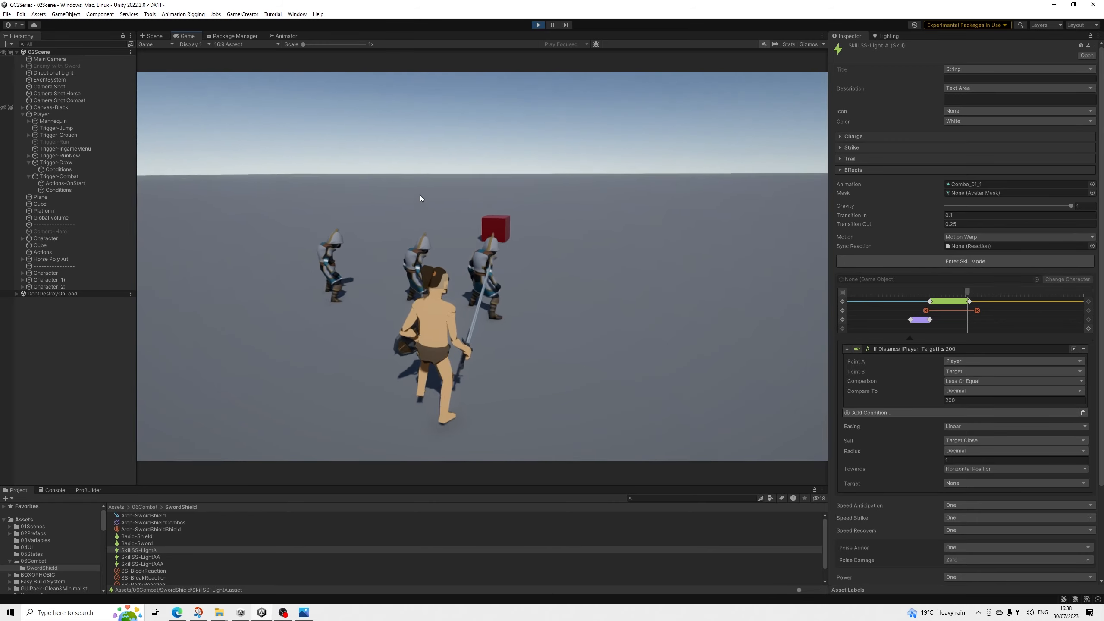
pyautogui.press('s')
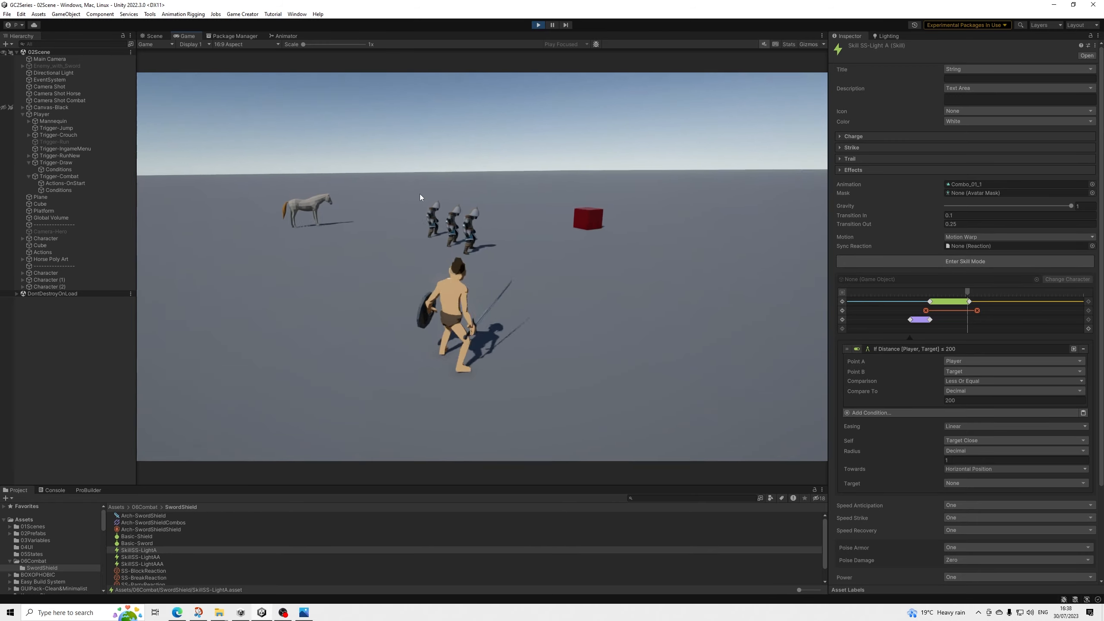
pyautogui.press('w')
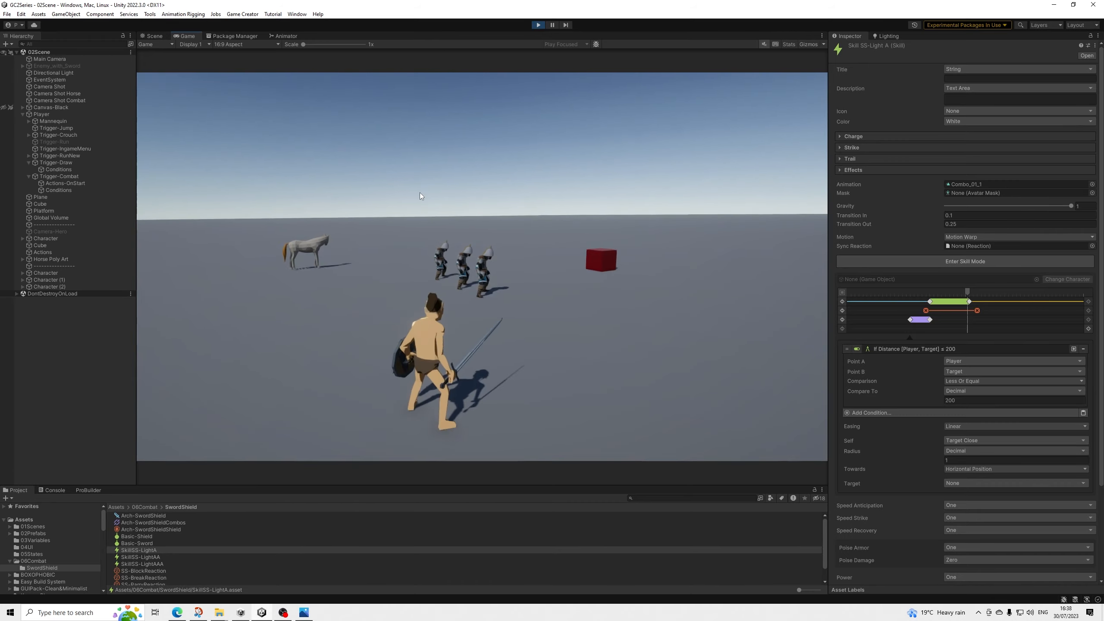
pyautogui.click(420, 193)
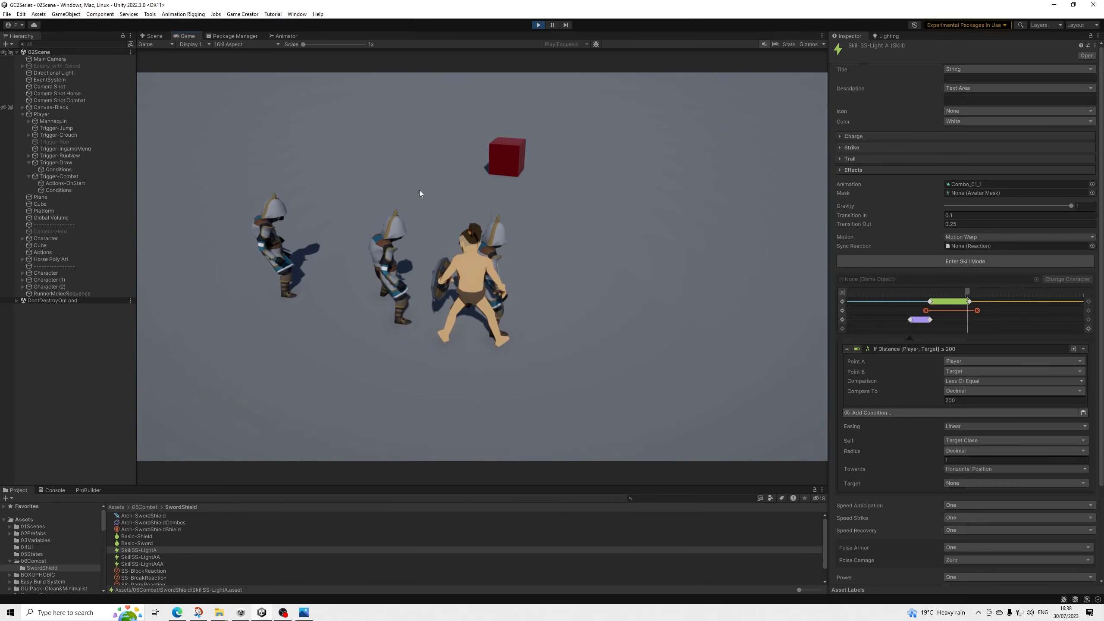
pyautogui.press('s')
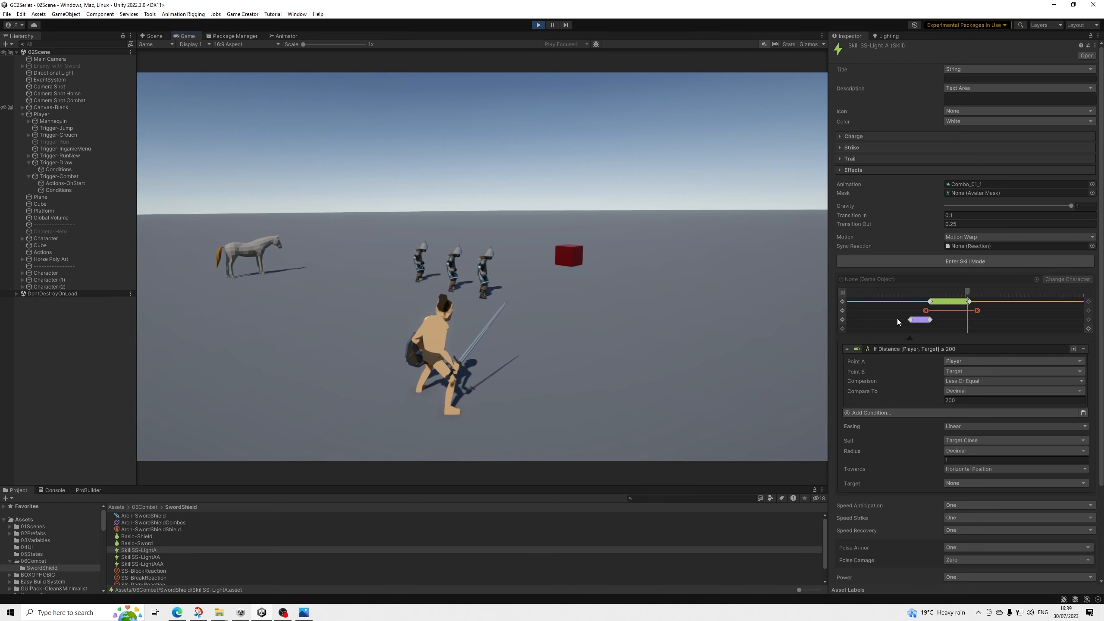
# Step: Test further light attacks on the targeted soldier from different distances and angles around the group
pyautogui.click(611, 265)
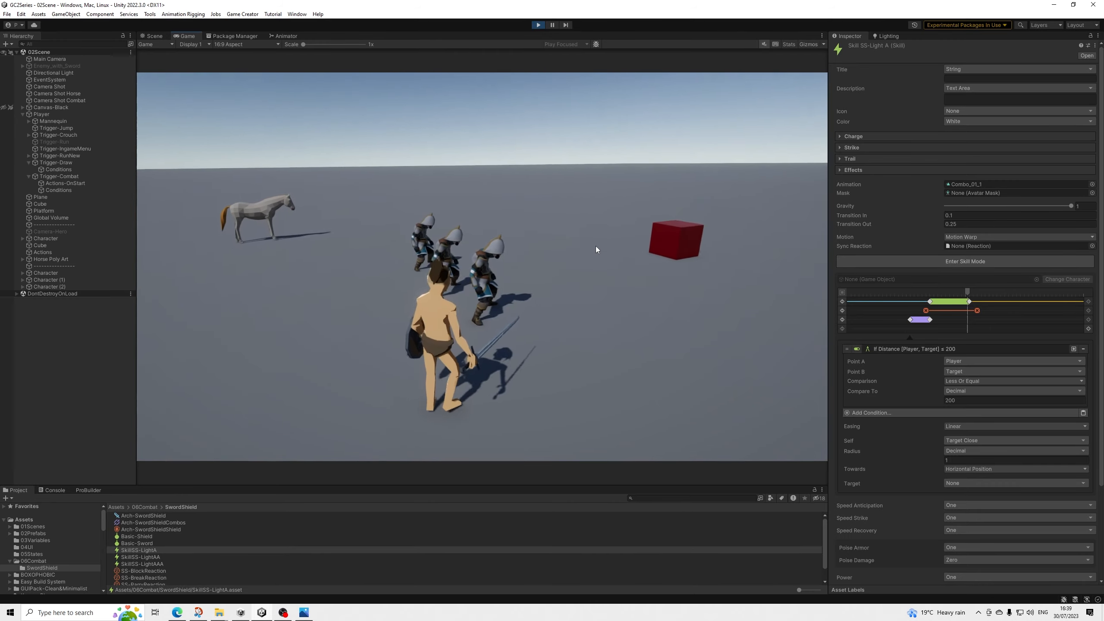
pyautogui.click(595, 246)
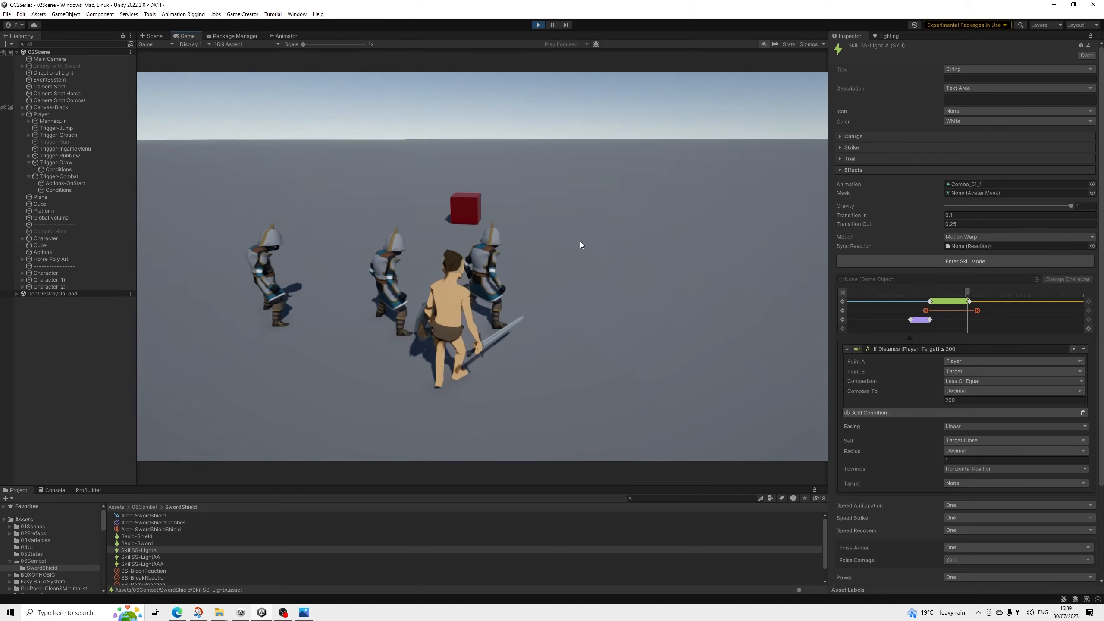
pyautogui.click(578, 242)
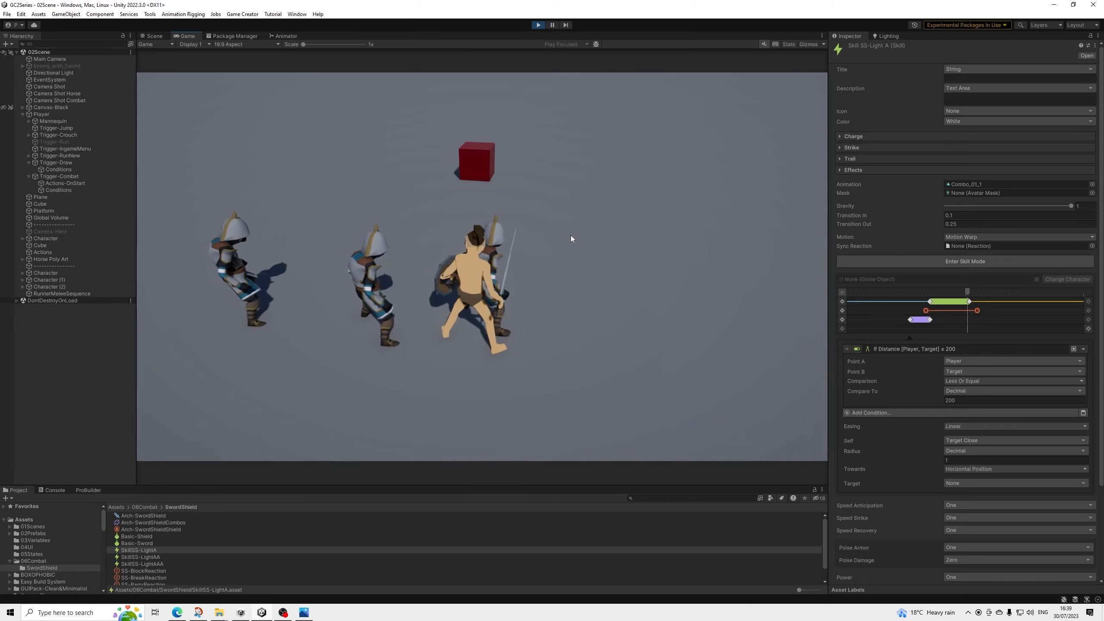
pyautogui.click(558, 229)
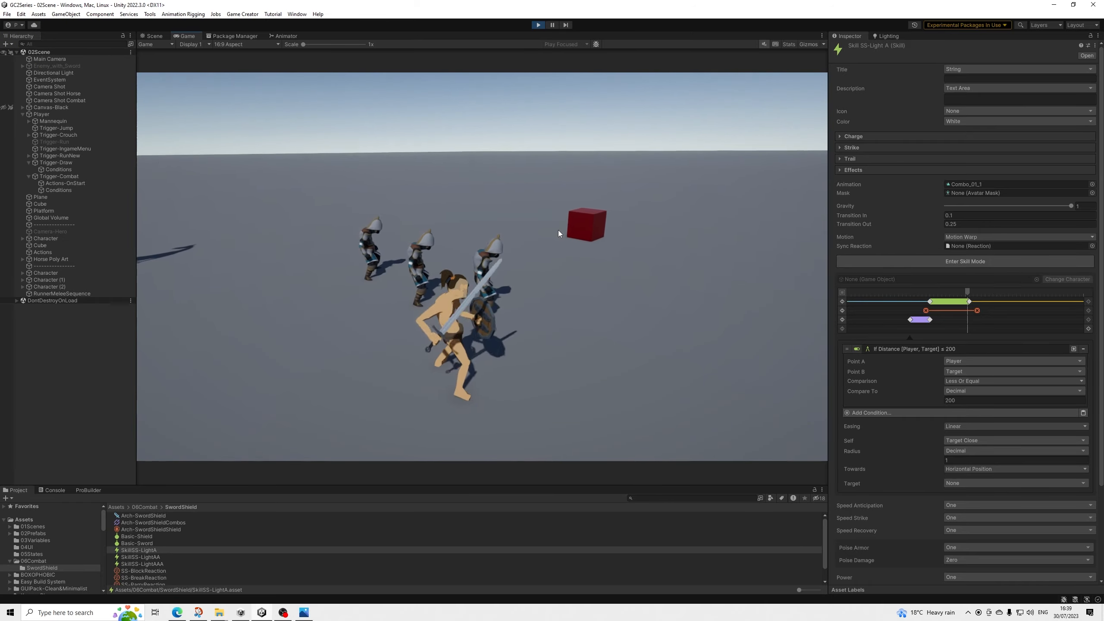
pyautogui.click(556, 223)
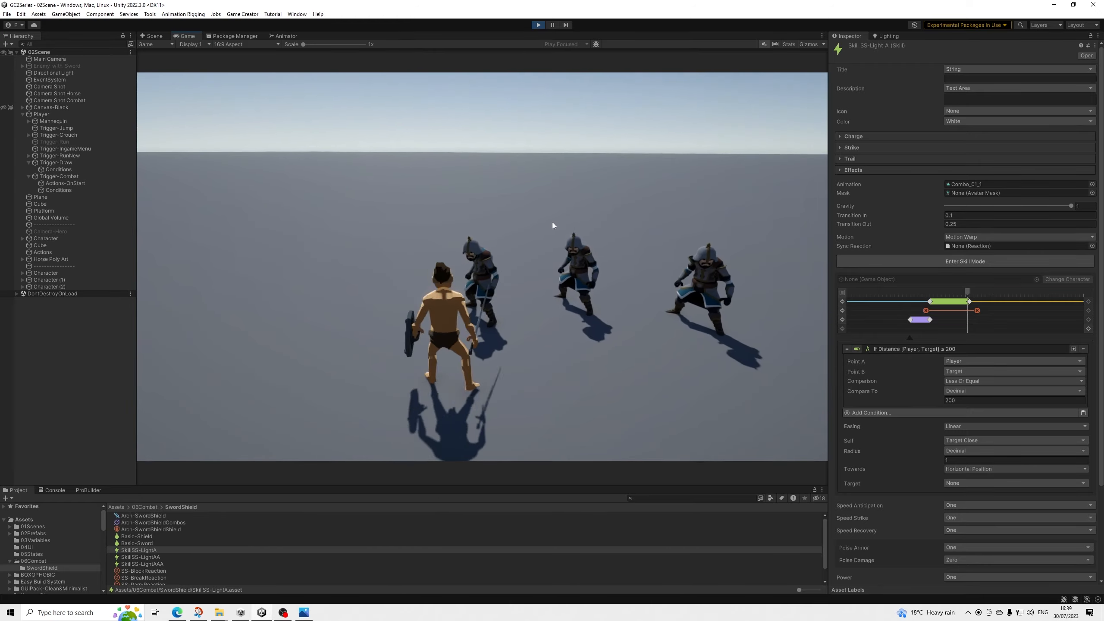
pyautogui.click(552, 223)
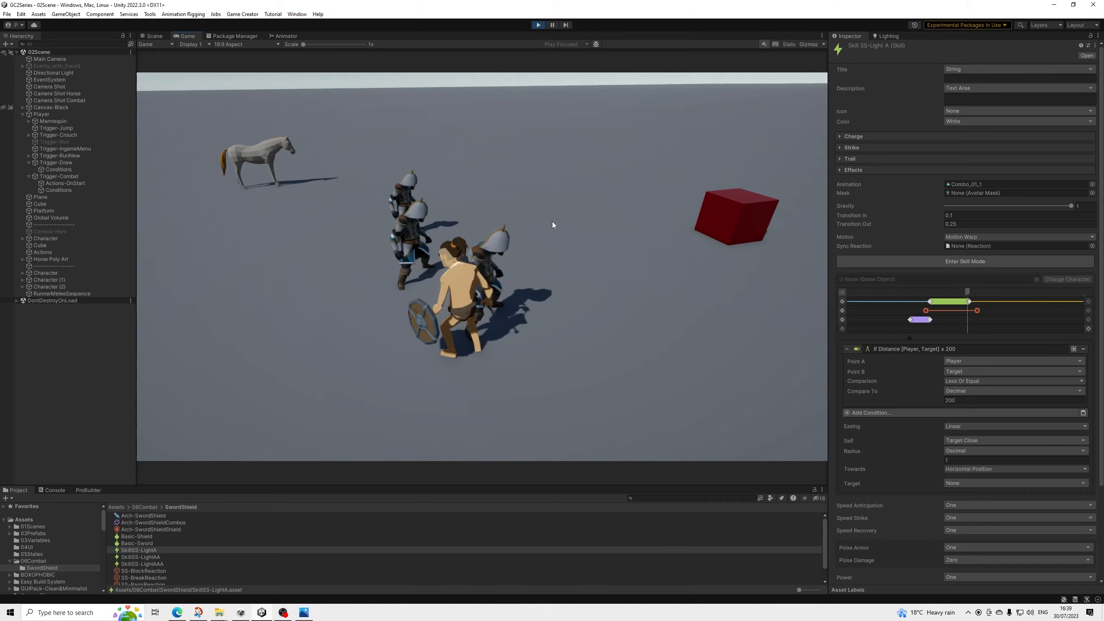
pyautogui.click(552, 217)
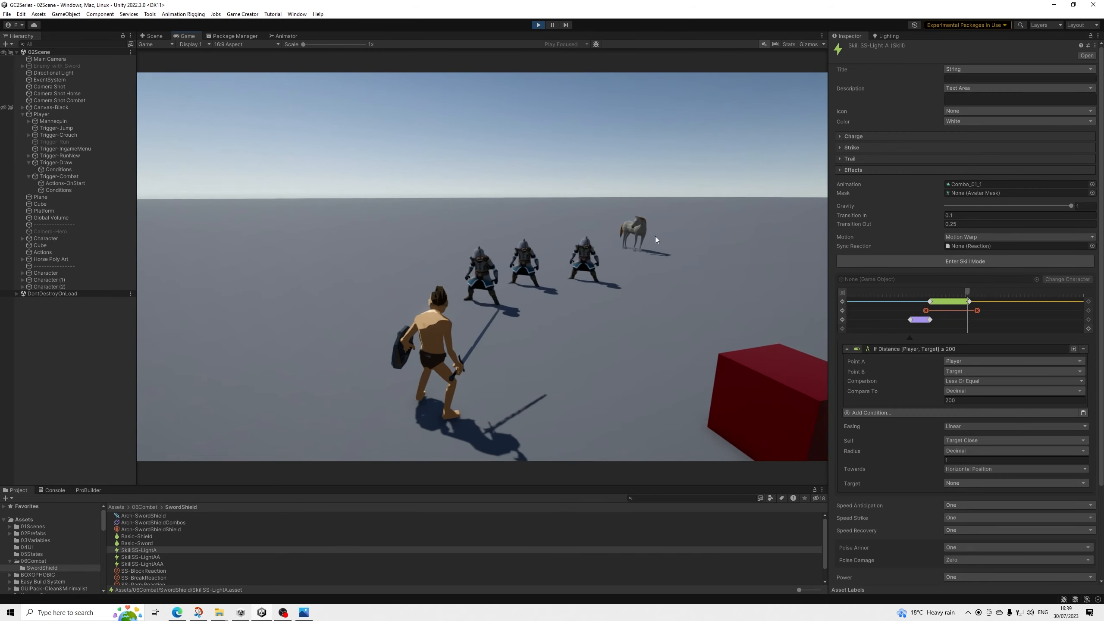
# Step: Set the SkillSS-LightA motion warp's distance condition to 2 and test consecutive attacks while closing in on the soldiers
pyautogui.click(959, 401)
pyautogui.write('2')
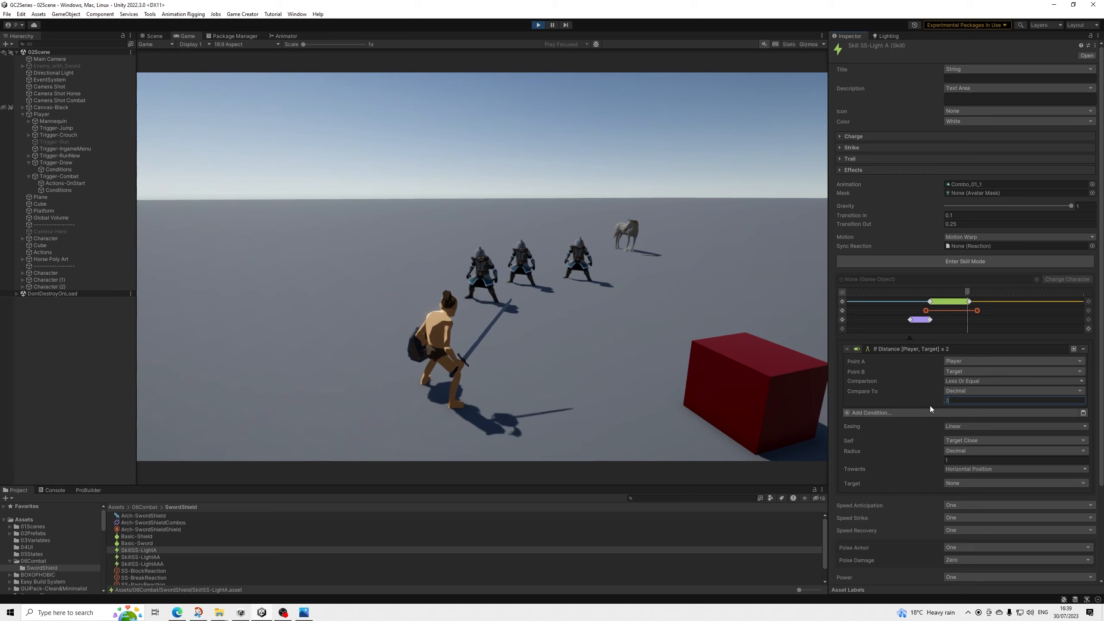
pyautogui.click(538, 146)
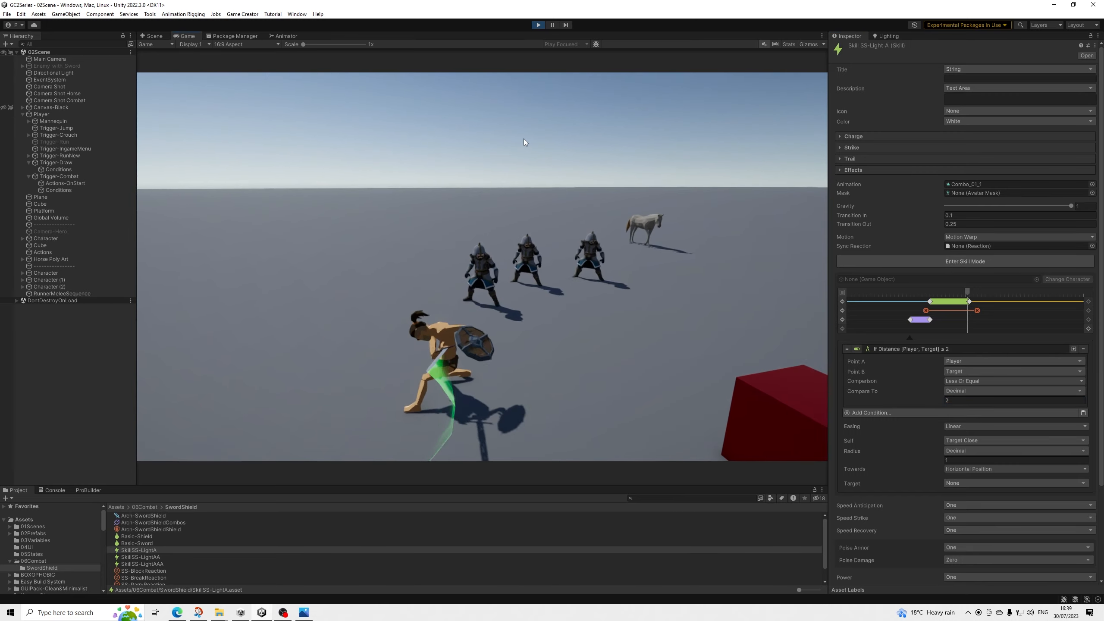
pyautogui.click(513, 140)
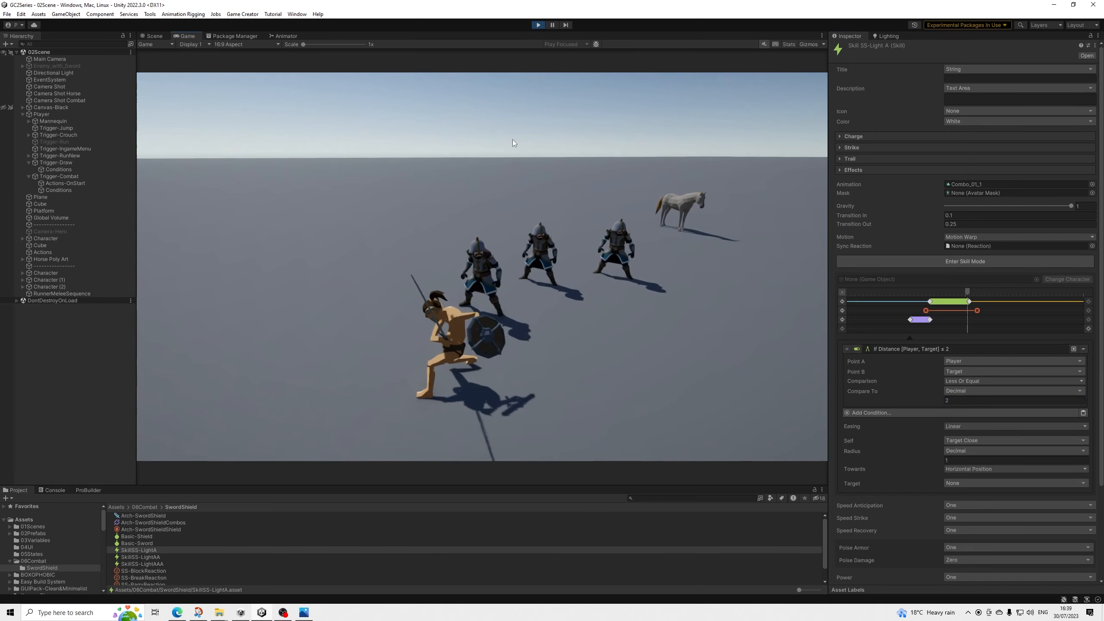
pyautogui.click(510, 138)
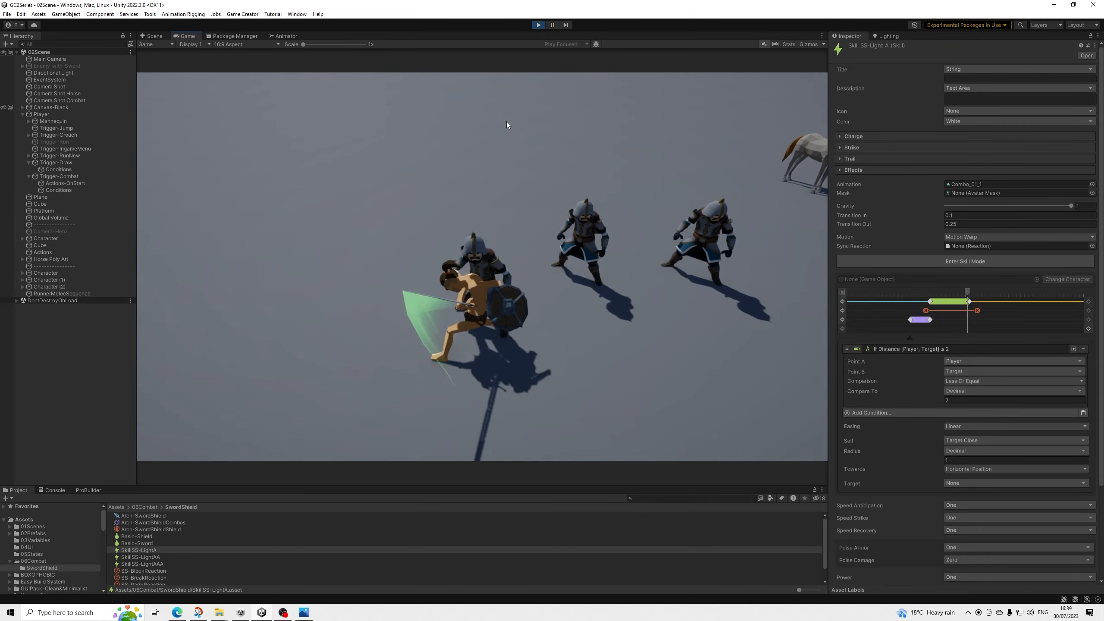
# Step: Test single light attacks on the soldiers, retreating and approaching from different sides to check the 2-unit motion warp limit
pyautogui.click(506, 113)
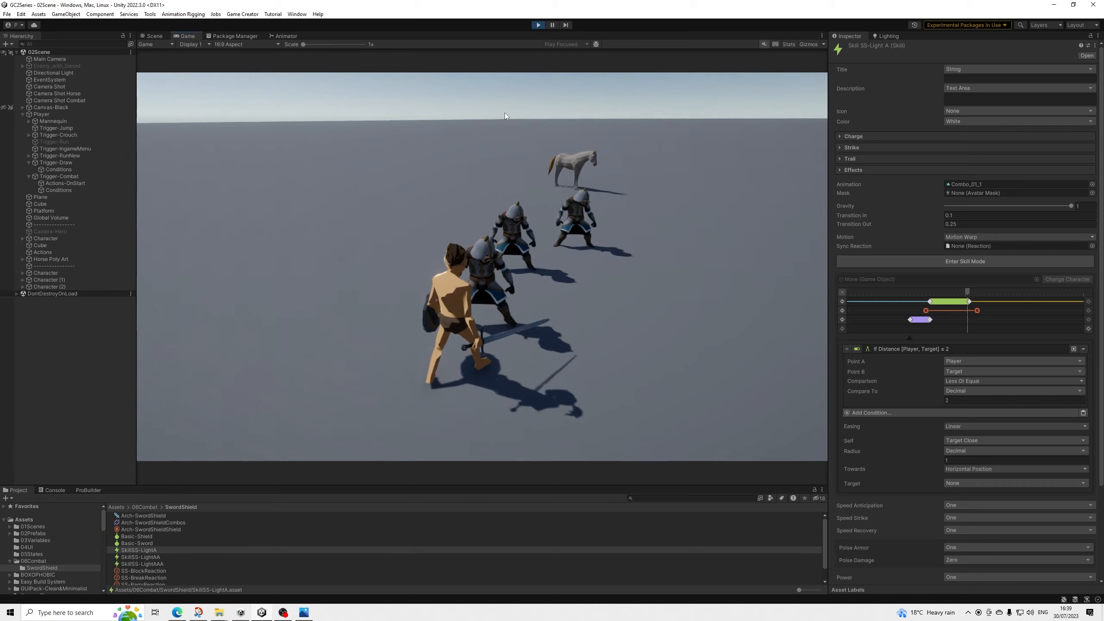
pyautogui.click(503, 114)
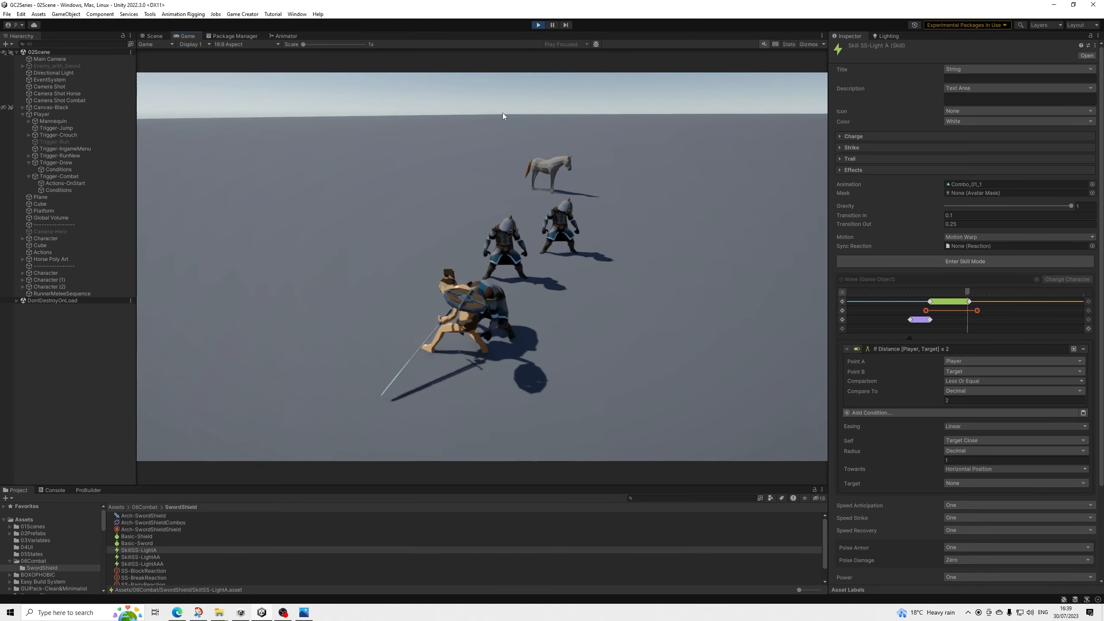
pyautogui.press('s')
pyautogui.press('w')
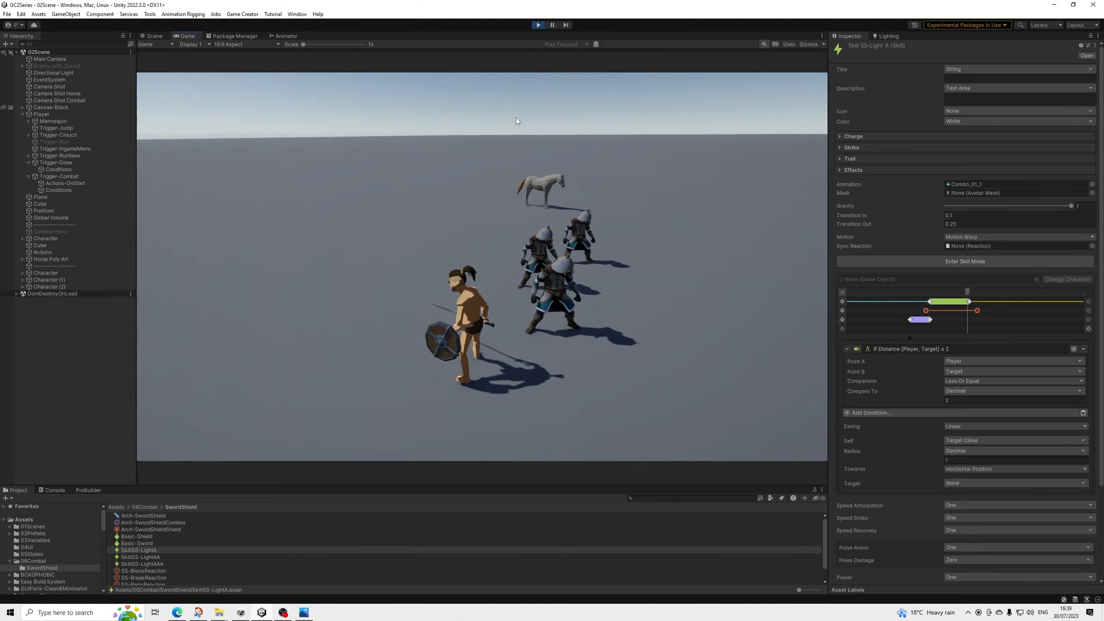
pyautogui.click(518, 120)
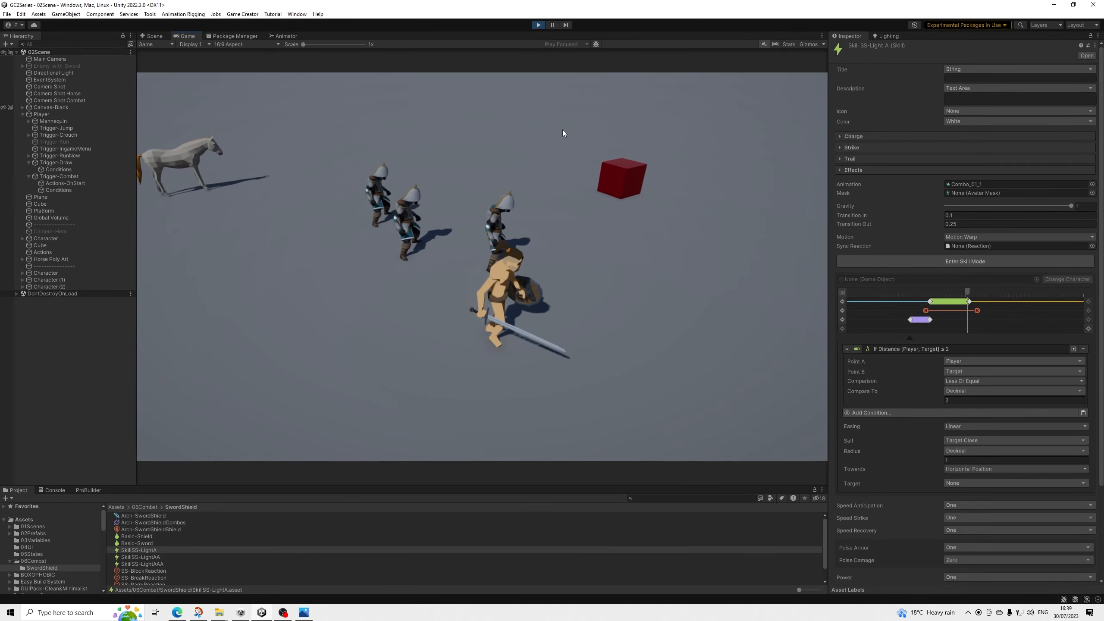
pyautogui.click(562, 130)
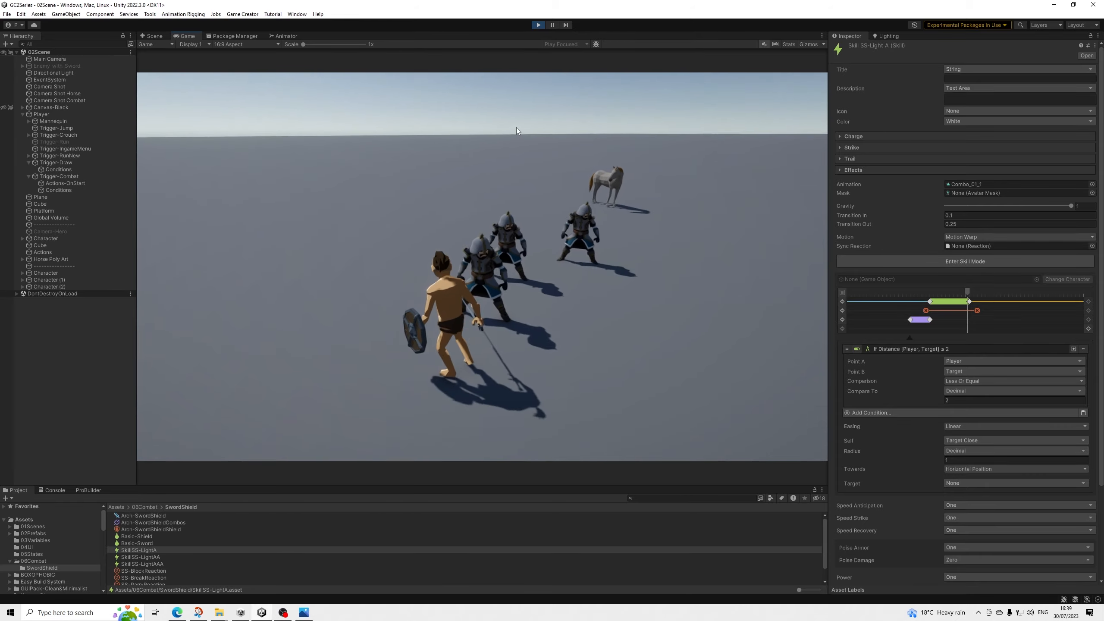
pyautogui.click(516, 128)
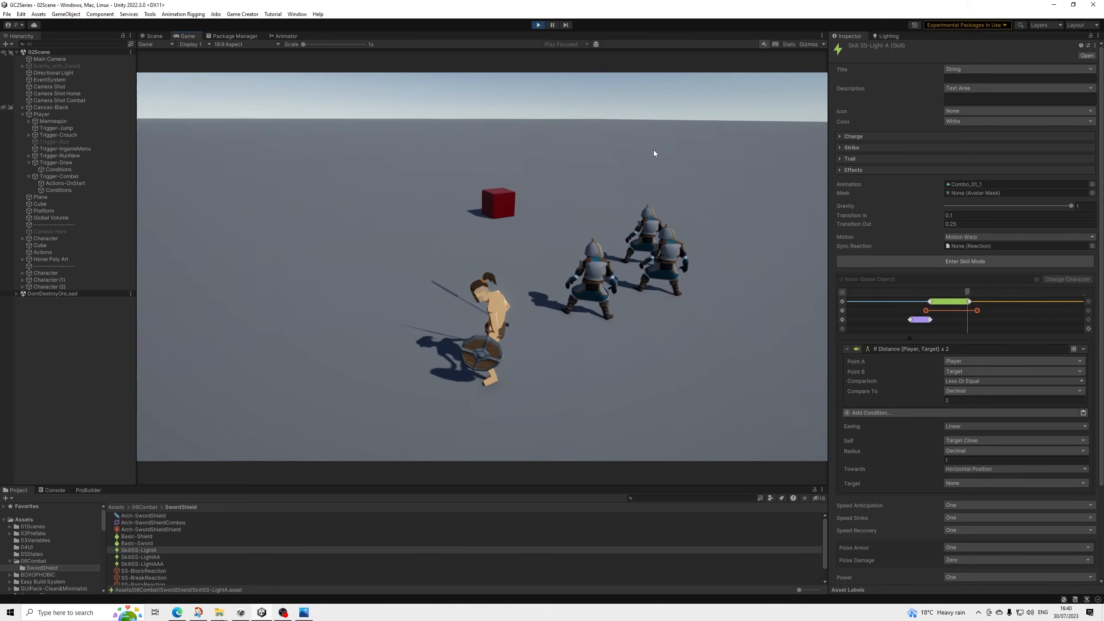
pyautogui.click(622, 150)
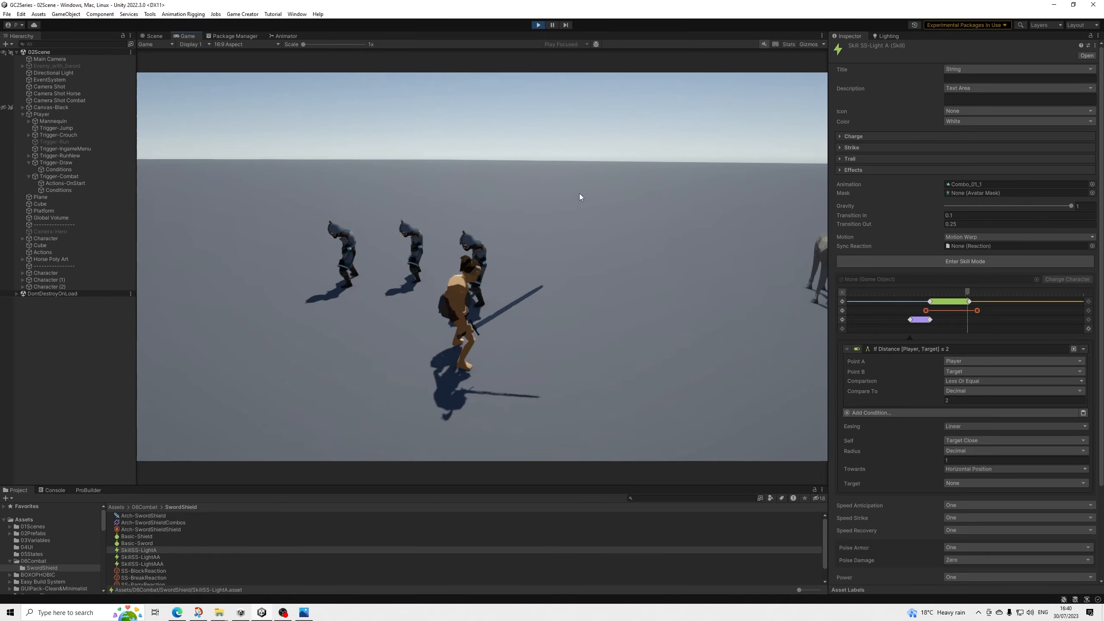
# Step: Run the player around the soldiers, test sheathing and drawing the sword and shield, and end play mode
pyautogui.press('w')
pyautogui.press('a')
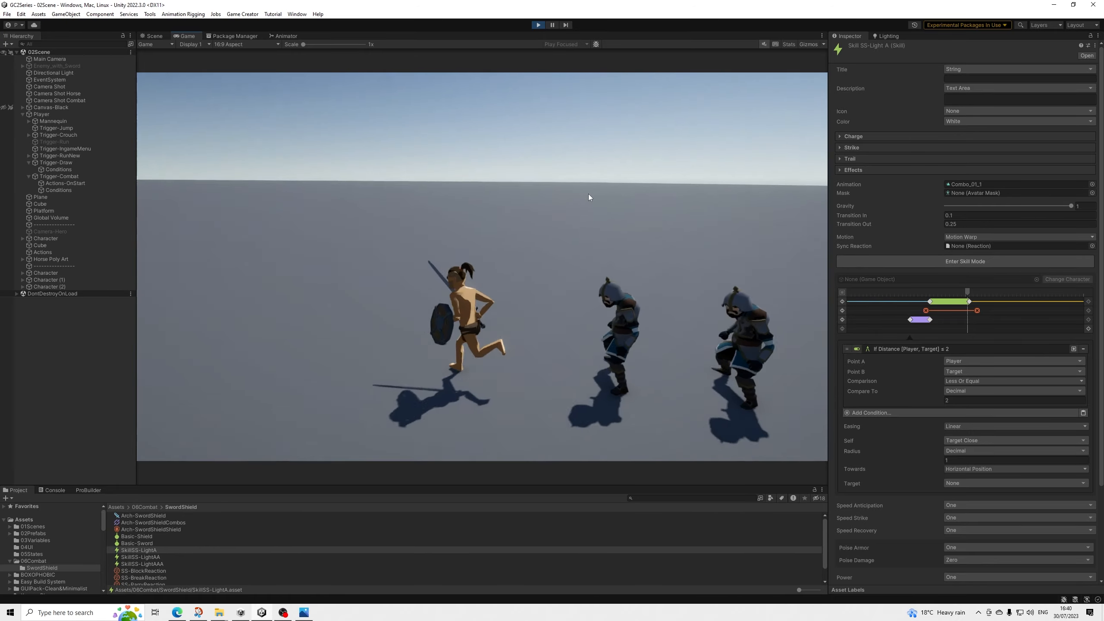
pyautogui.press('w')
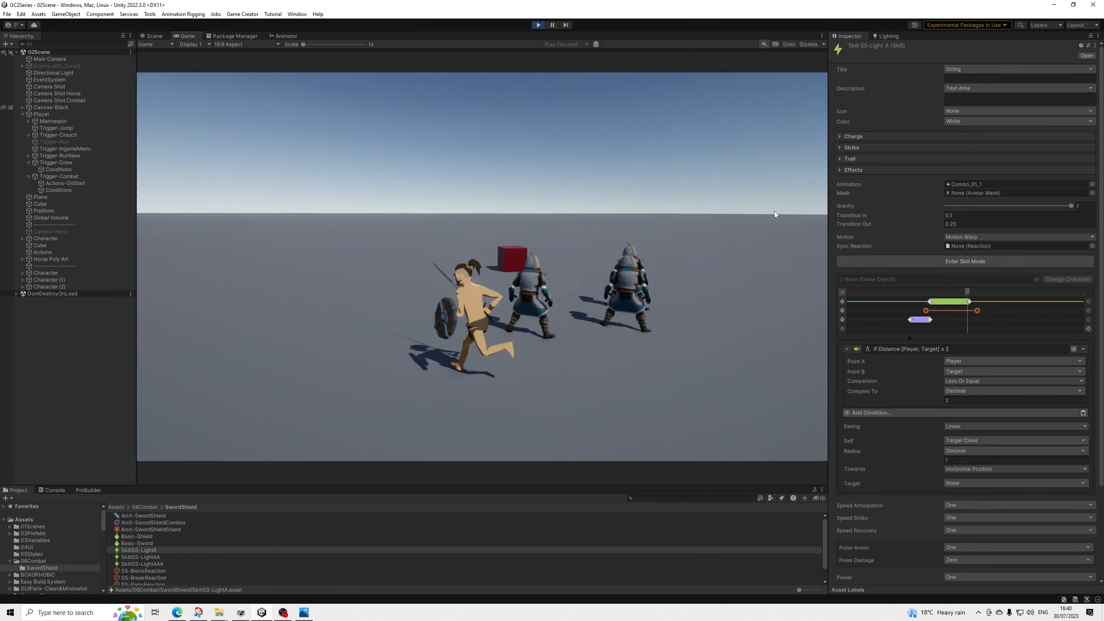
pyautogui.click(776, 212)
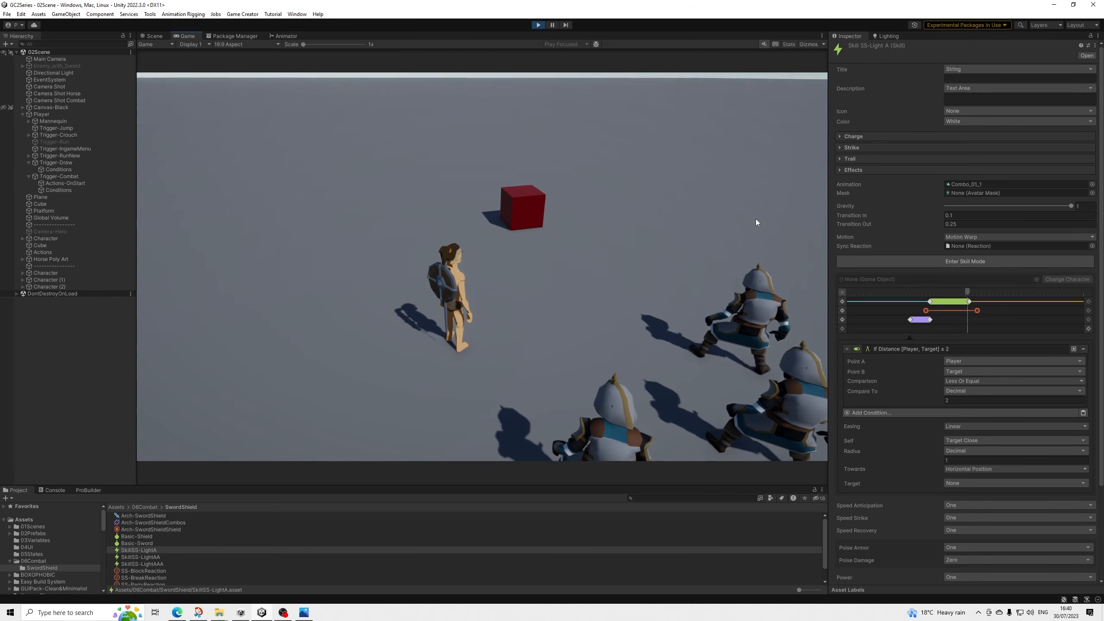
pyautogui.click(773, 213)
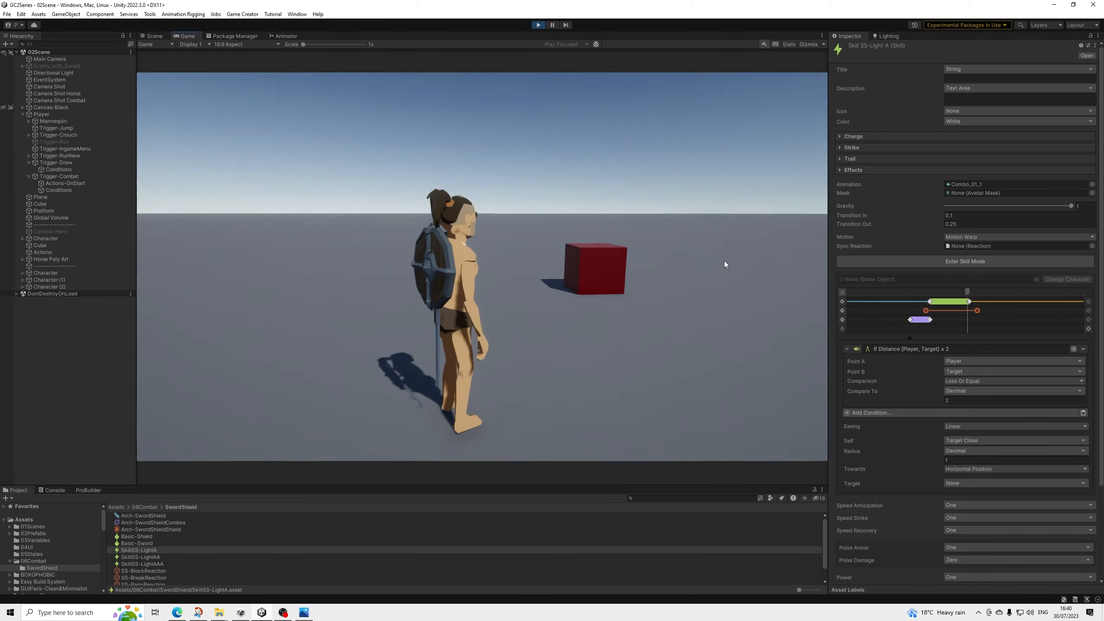
pyautogui.press('1')
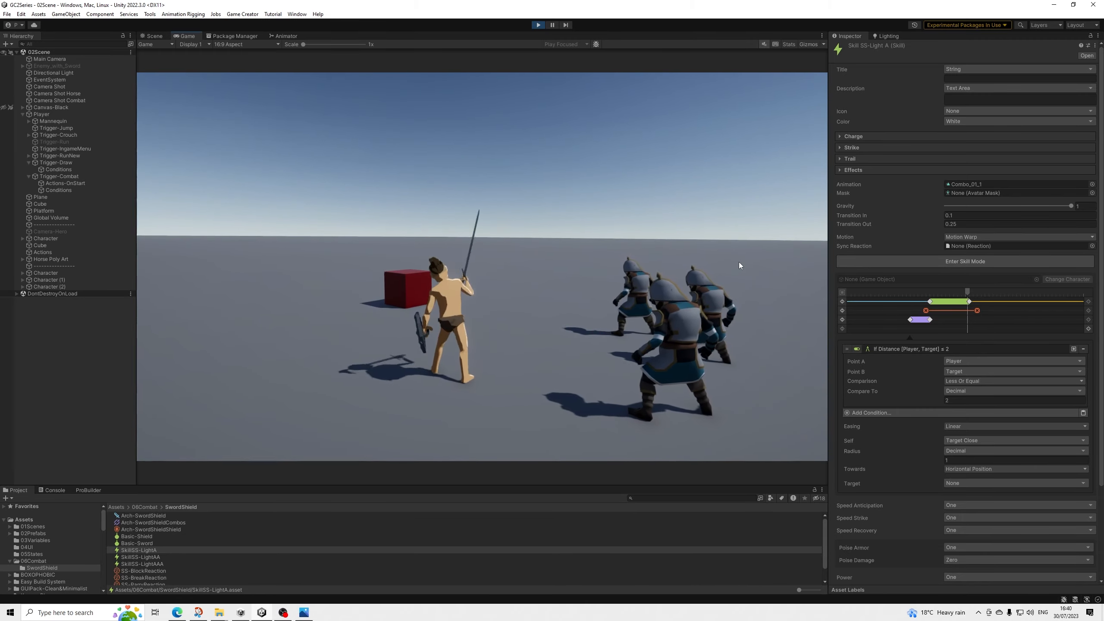
pyautogui.press('1')
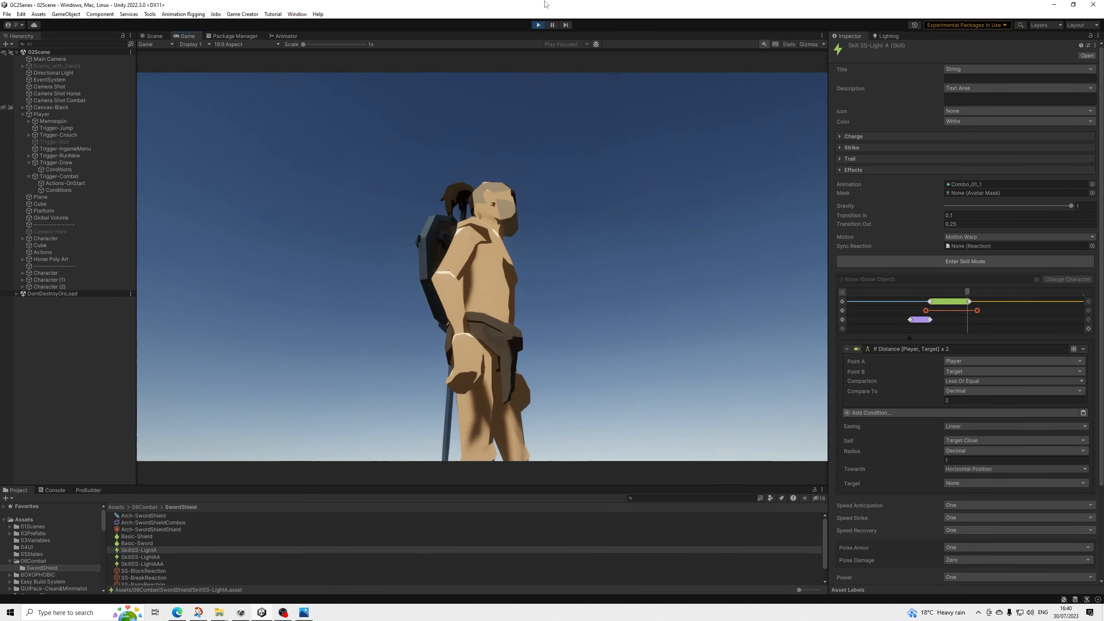
pyautogui.click(538, 25)
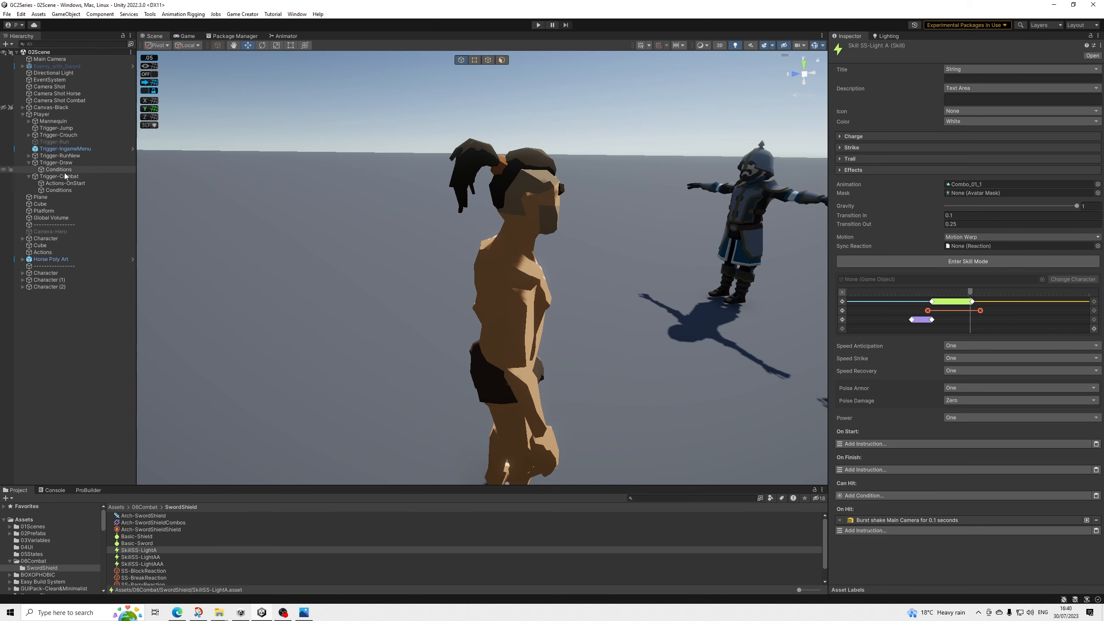
# Step: In Trigger-Draw's Conditions, set the second branch's gesture animation clip to unequip2 from the non-inplace Humanoid_V2 set
pyautogui.click(64, 170)
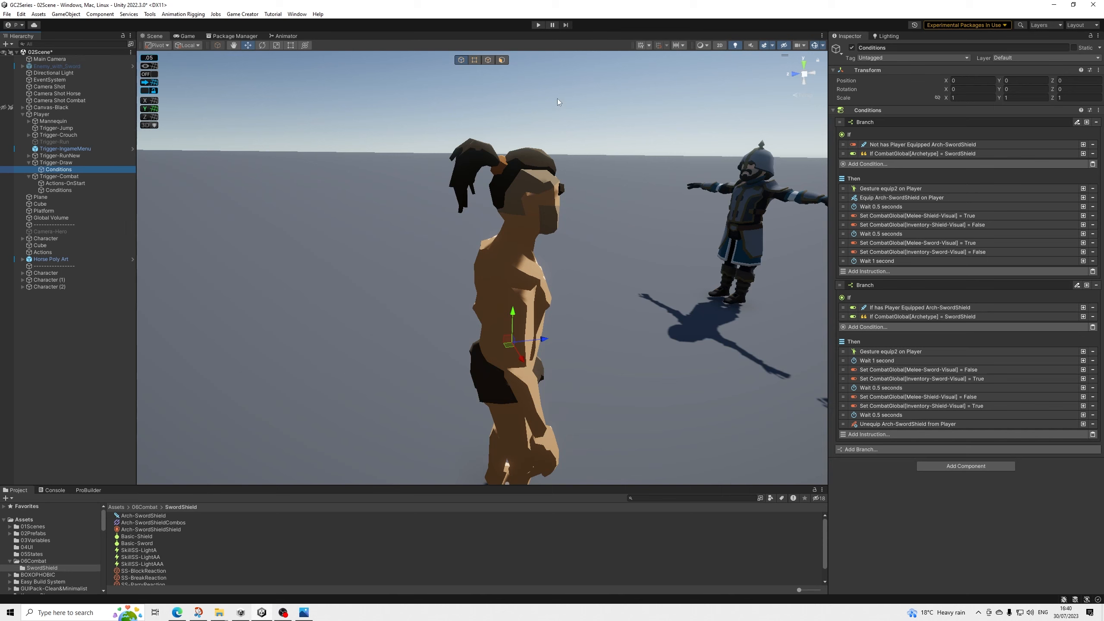
pyautogui.click(899, 351)
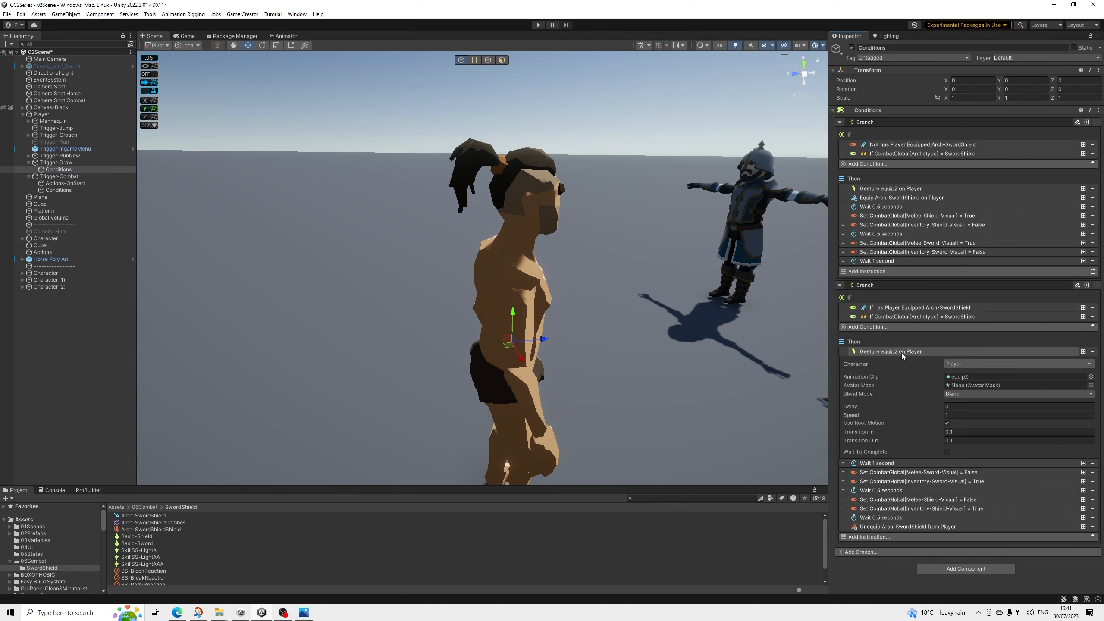
pyautogui.click(1090, 377)
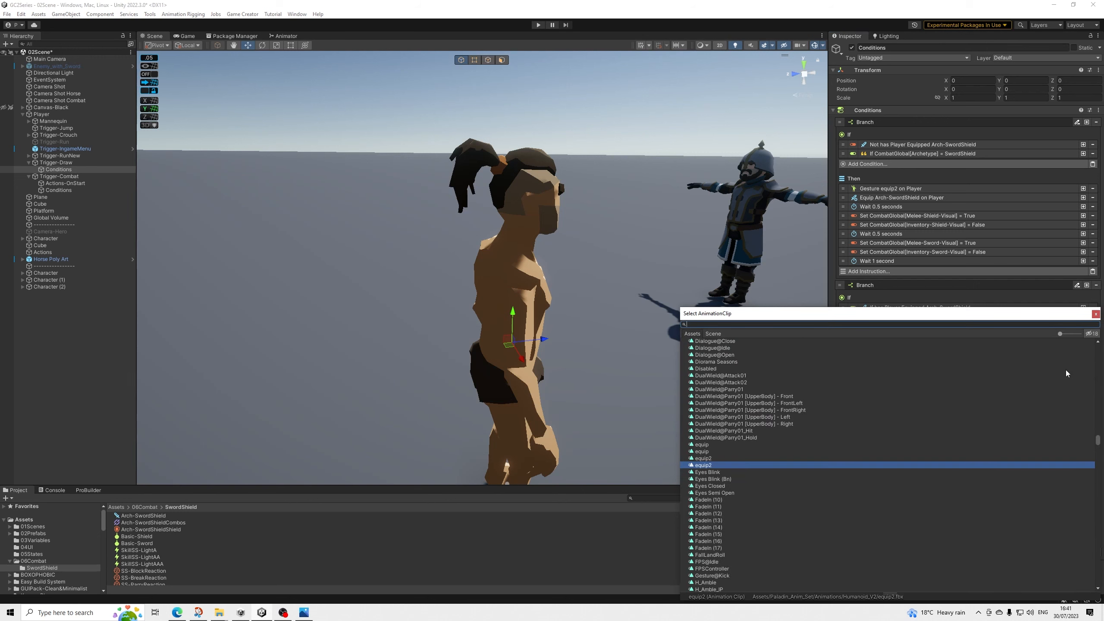
pyautogui.write('une')
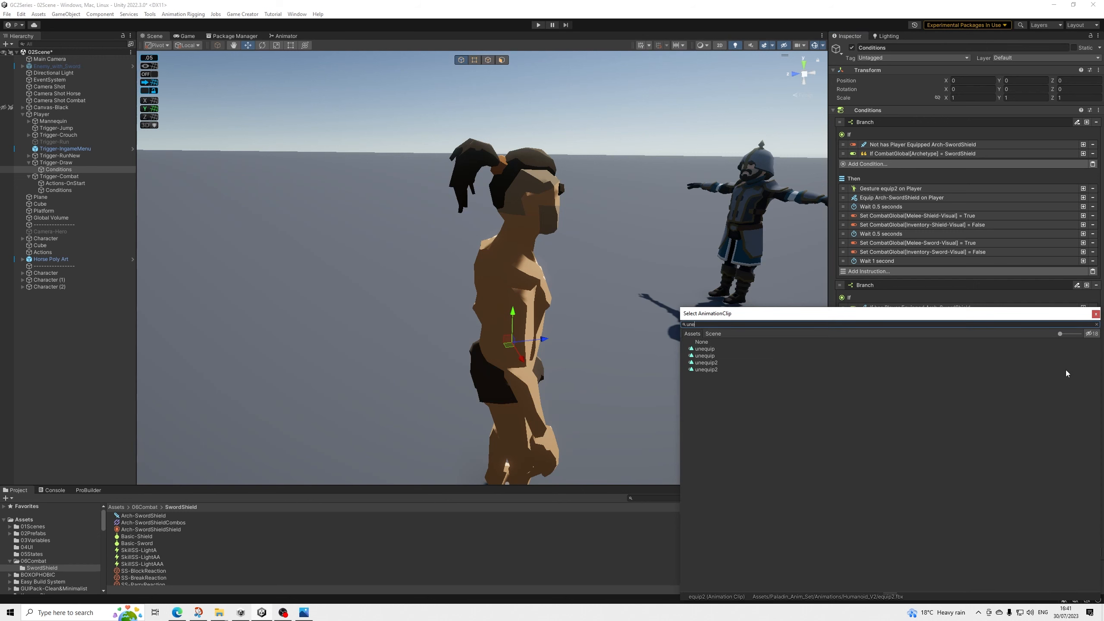
pyautogui.press('Down')
pyautogui.press('Down')
pyautogui.press('Down')
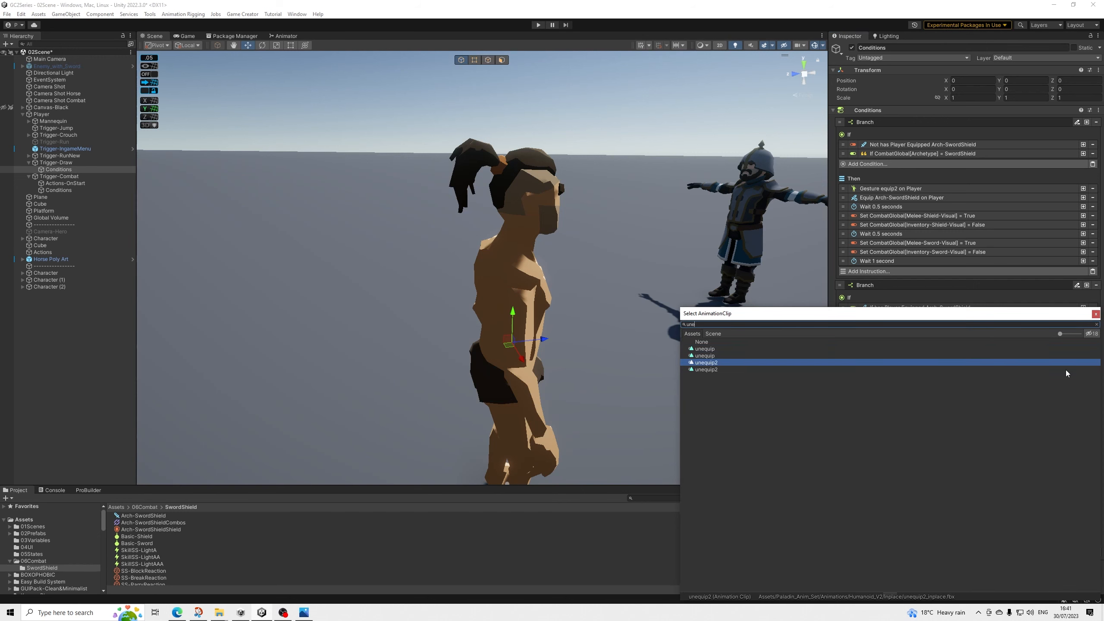
pyautogui.press('Down')
pyautogui.press('Up')
pyautogui.press('Down')
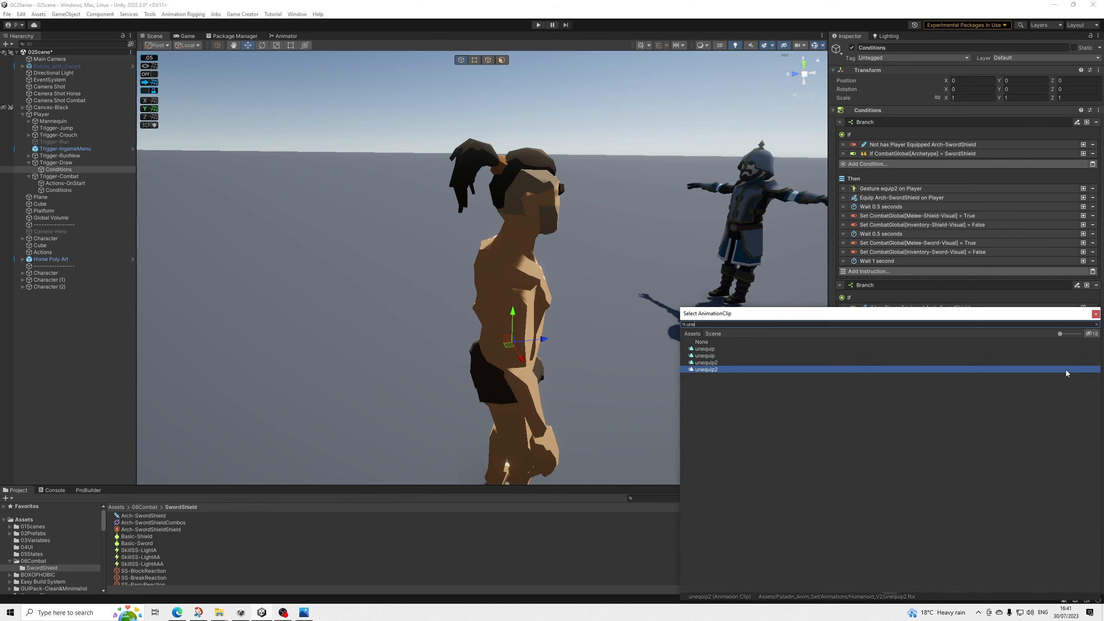
pyautogui.doubleClick(1066, 369)
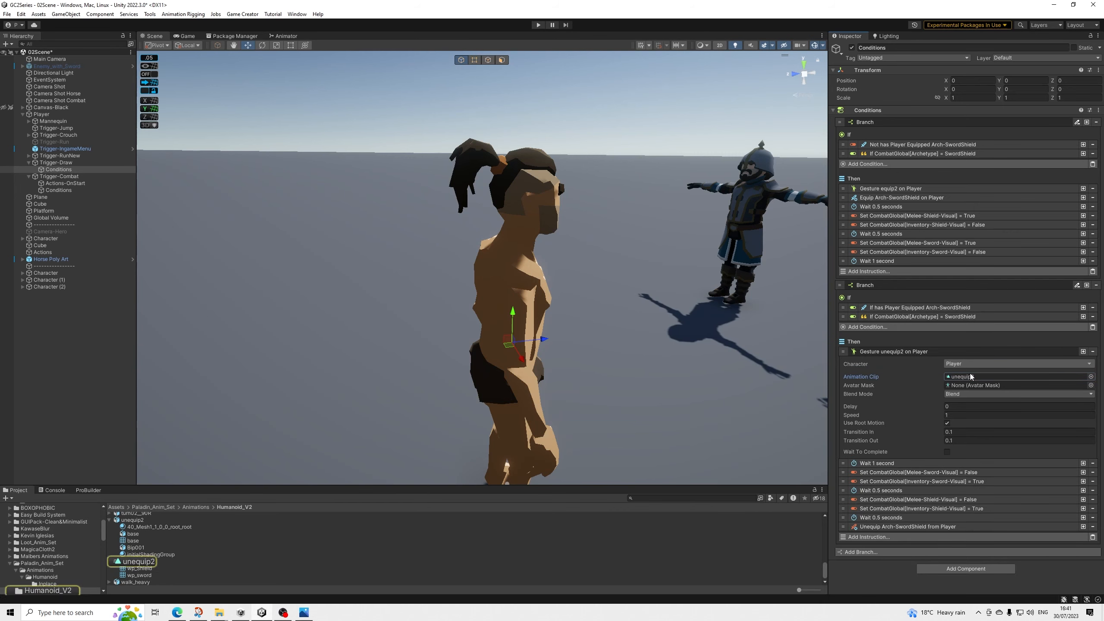
# Step: Disable Loop Time and the XZ root position's Bake Into Pose for the unequip2 animation, apply the import settings and save the scene
pyautogui.click(139, 521)
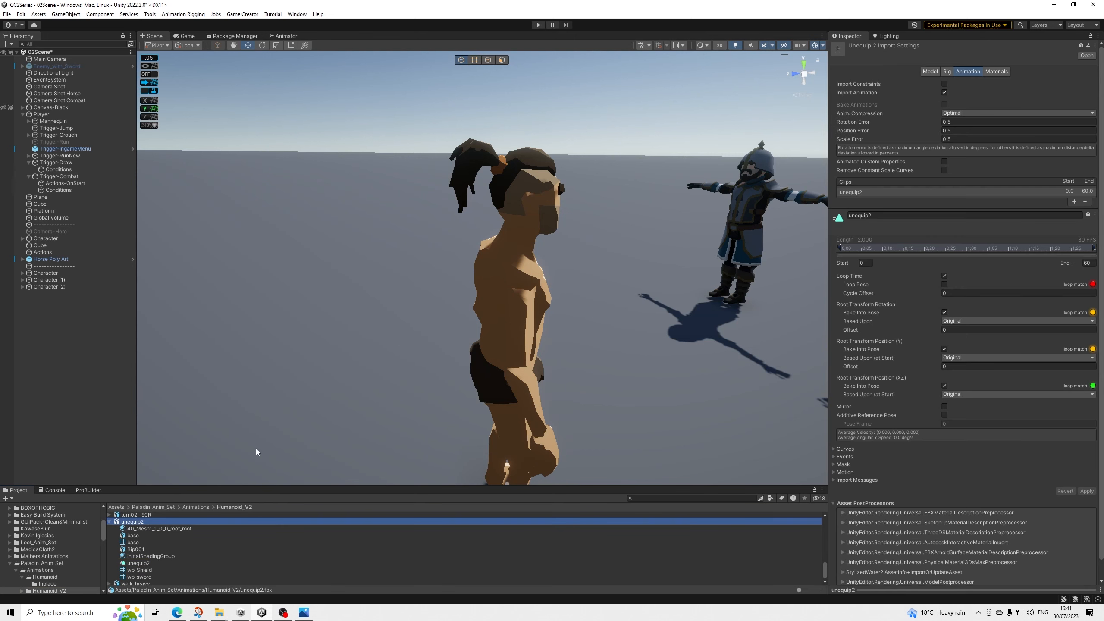
pyautogui.click(945, 385)
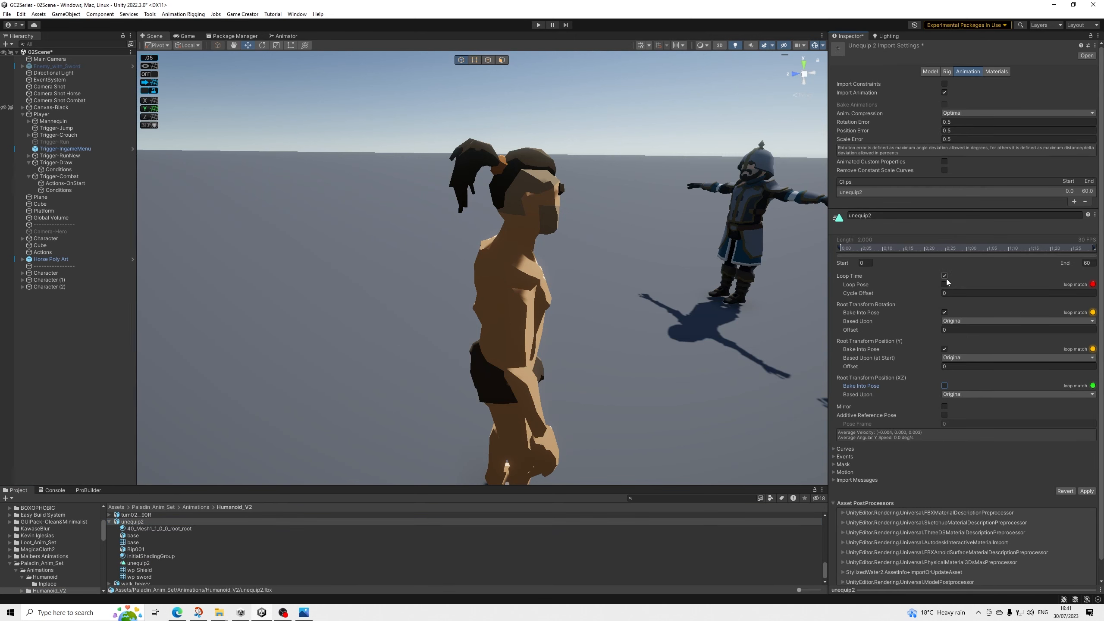
pyautogui.click(945, 275)
pyautogui.click(1087, 490)
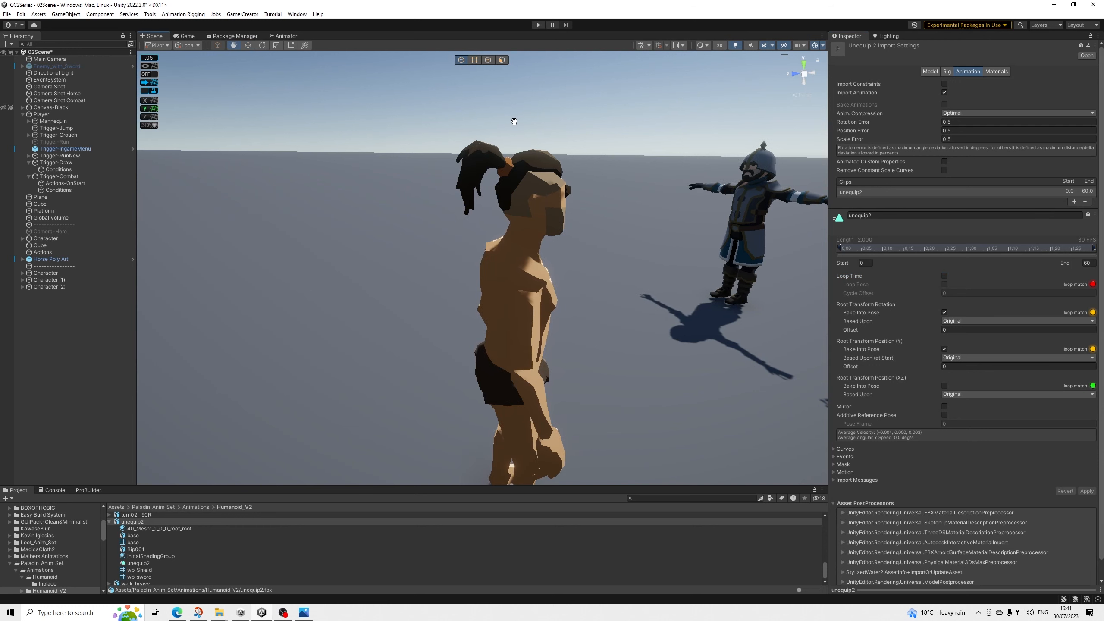
pyautogui.hotkey('ctrl', 's')
# Step: Trace the Player's Bag skin to its Inventory asset and open the linked UI_CAG_IngameMenu prefab for editing
pyautogui.scroll(-3, 492, 209)
pyautogui.scroll(-3, 505, 222)
pyautogui.moveTo(505, 222); pyautogui.dragTo(445, 239, button='middle')
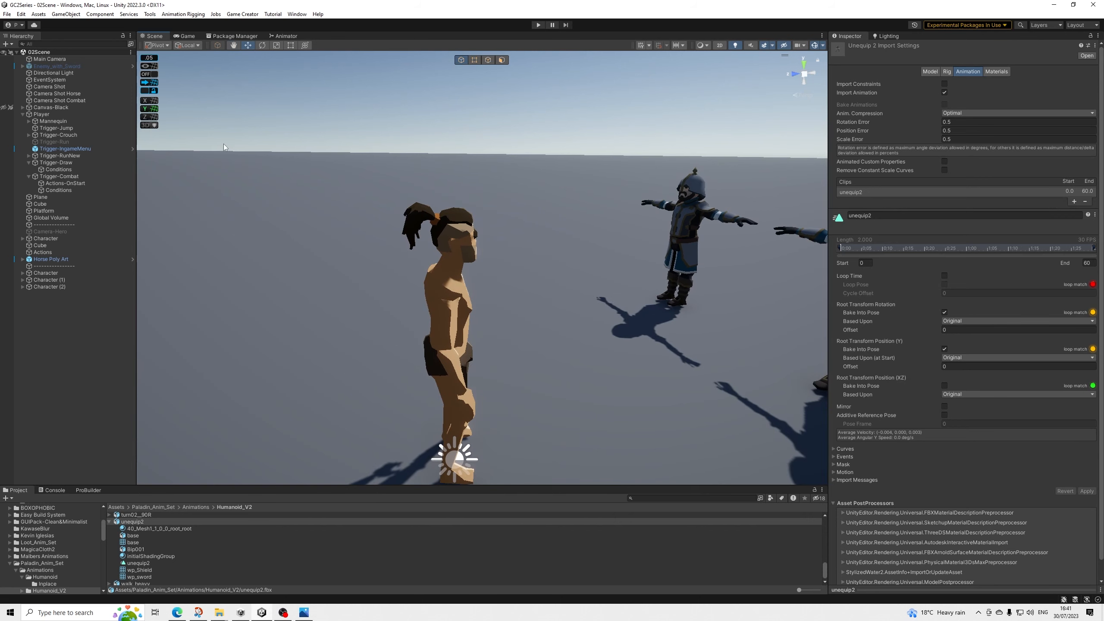
pyautogui.click(41, 115)
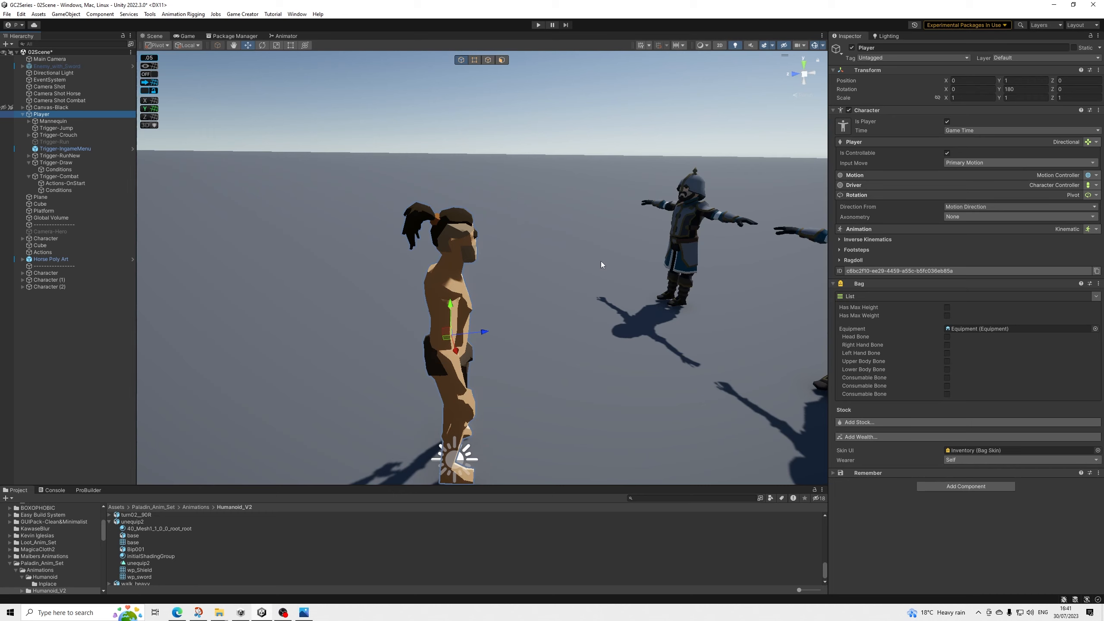
pyautogui.click(969, 454)
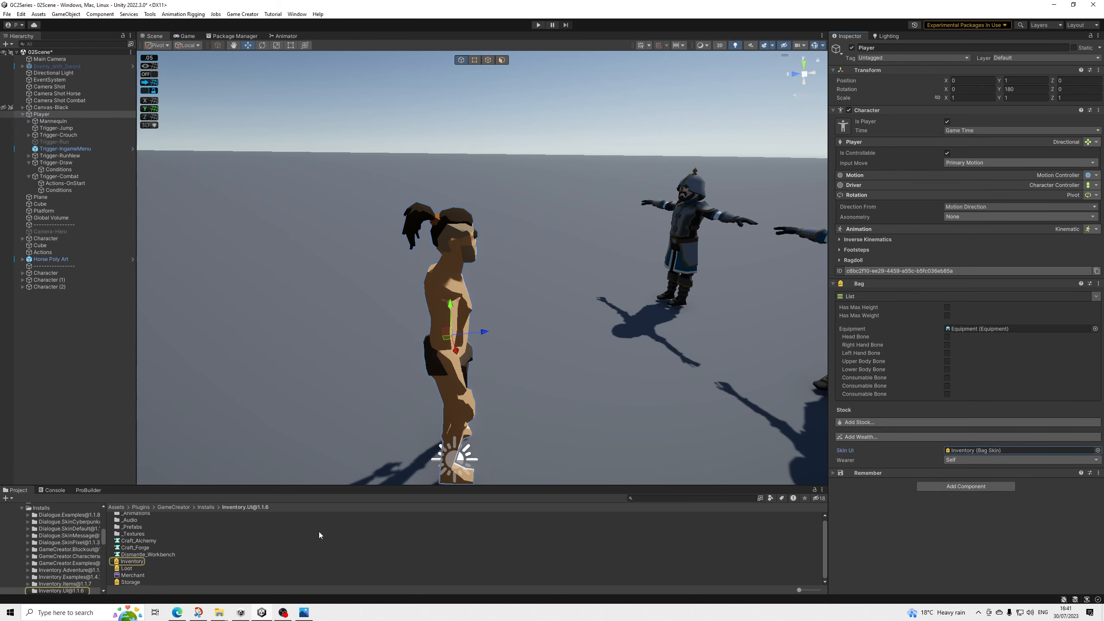
pyautogui.click(136, 562)
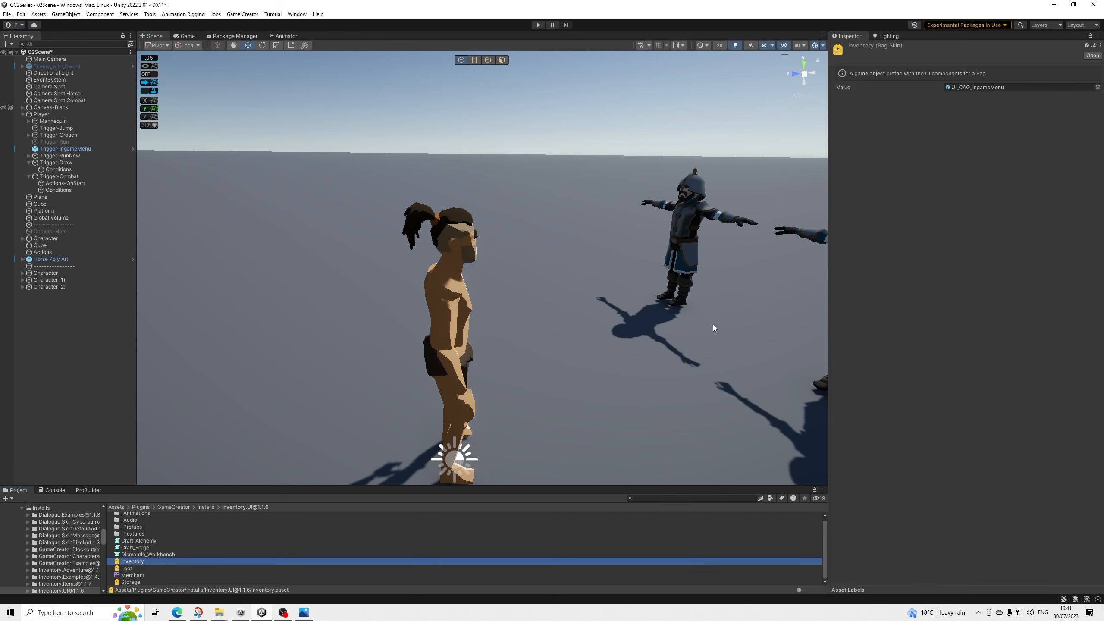
pyautogui.click(975, 88)
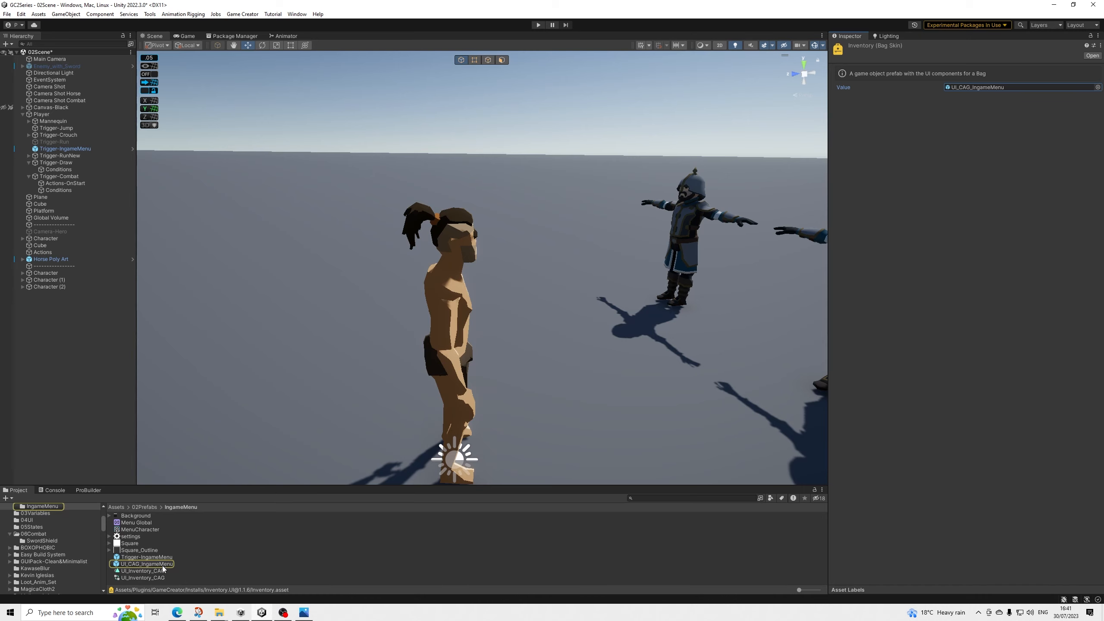
pyautogui.doubleClick(161, 565)
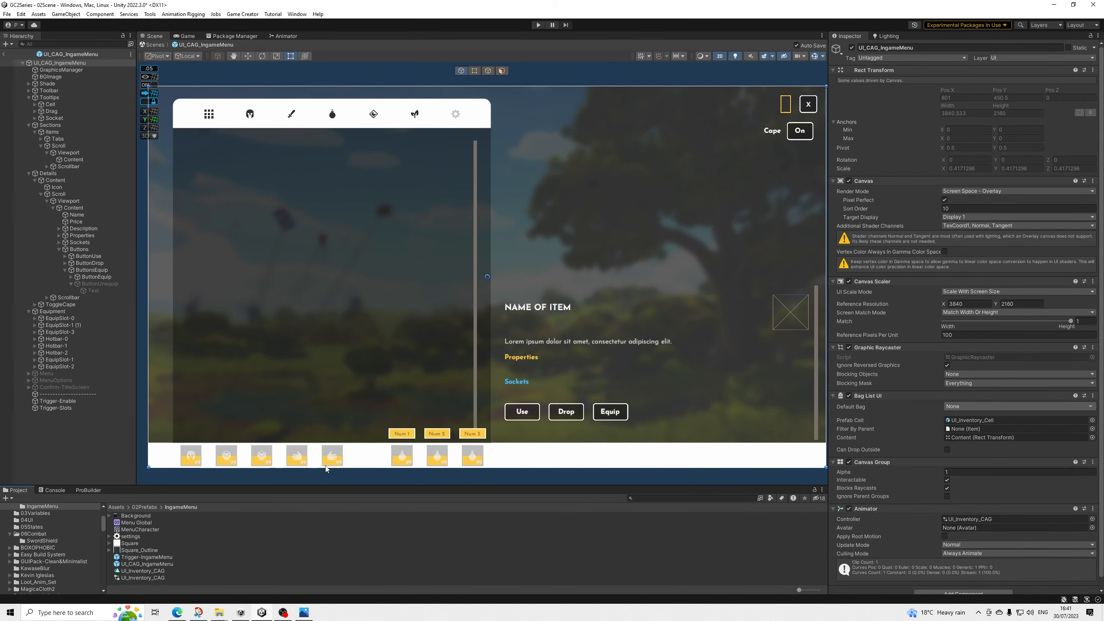
# Step: Review the Bag Equip UI settings of EquipSlot-1, EquipSlot-2 and EquipSlot-1 (1), check the Details object, and exit prefab editing
pyautogui.click(297, 458)
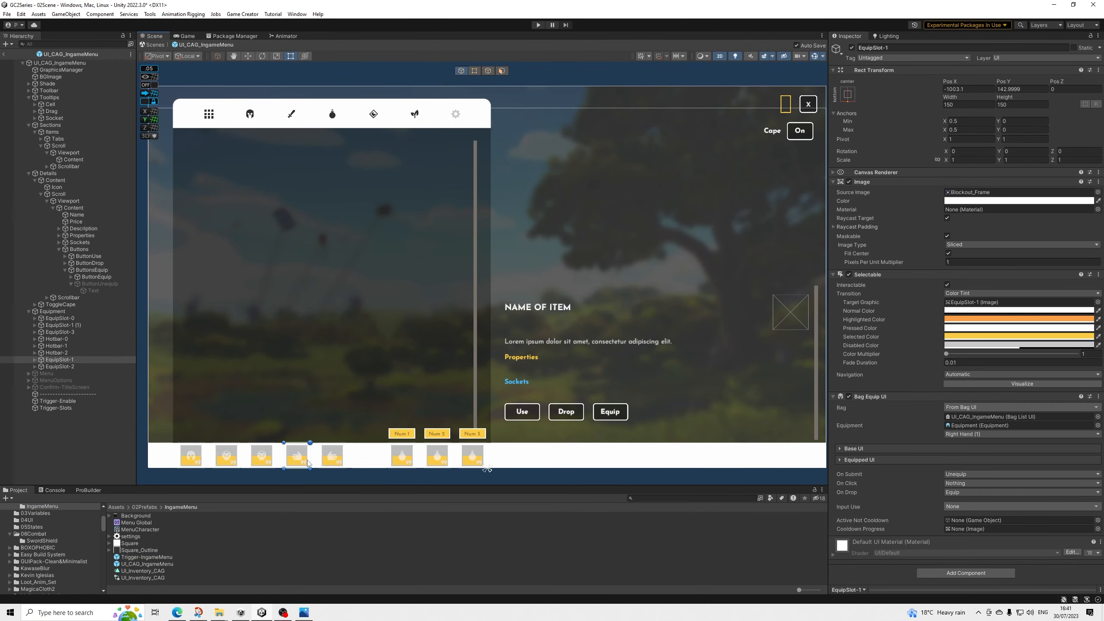
pyautogui.click(67, 367)
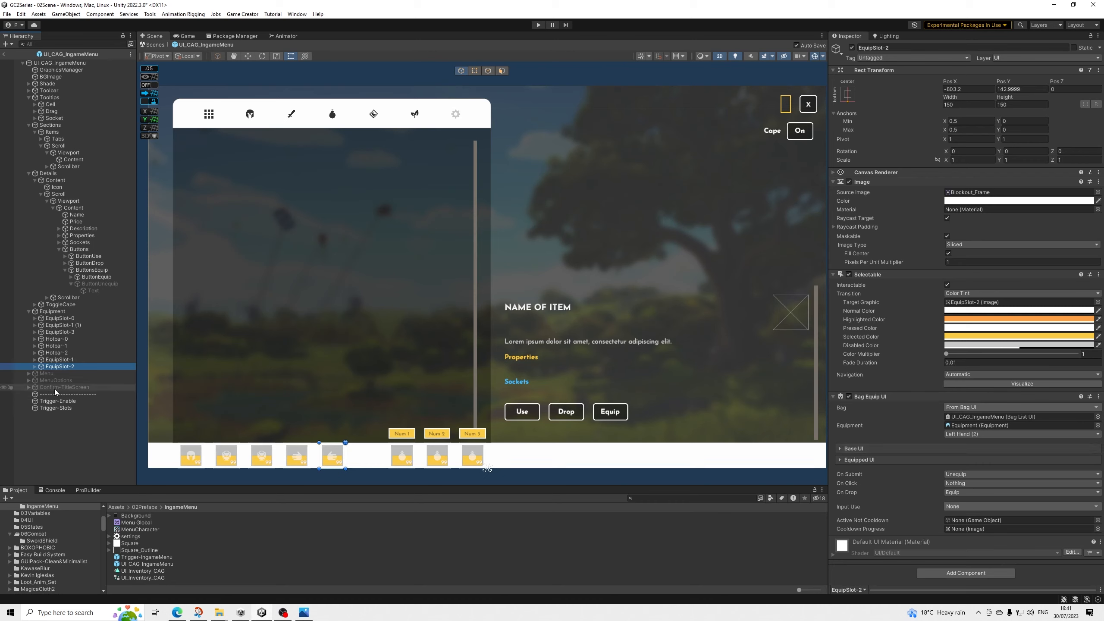
pyautogui.click(61, 359)
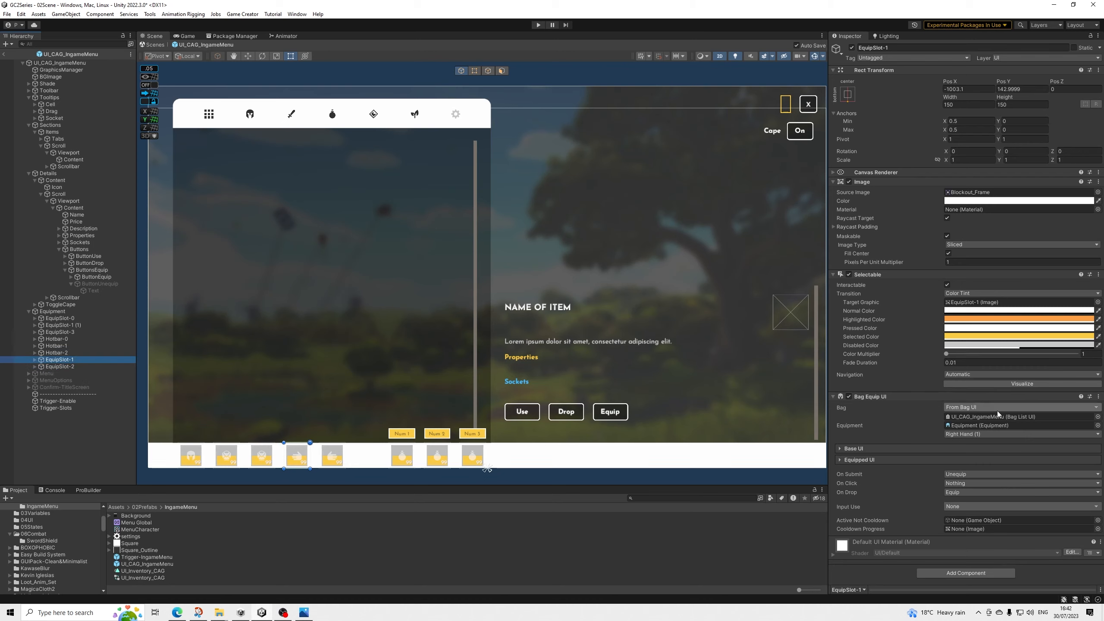
pyautogui.click(959, 484)
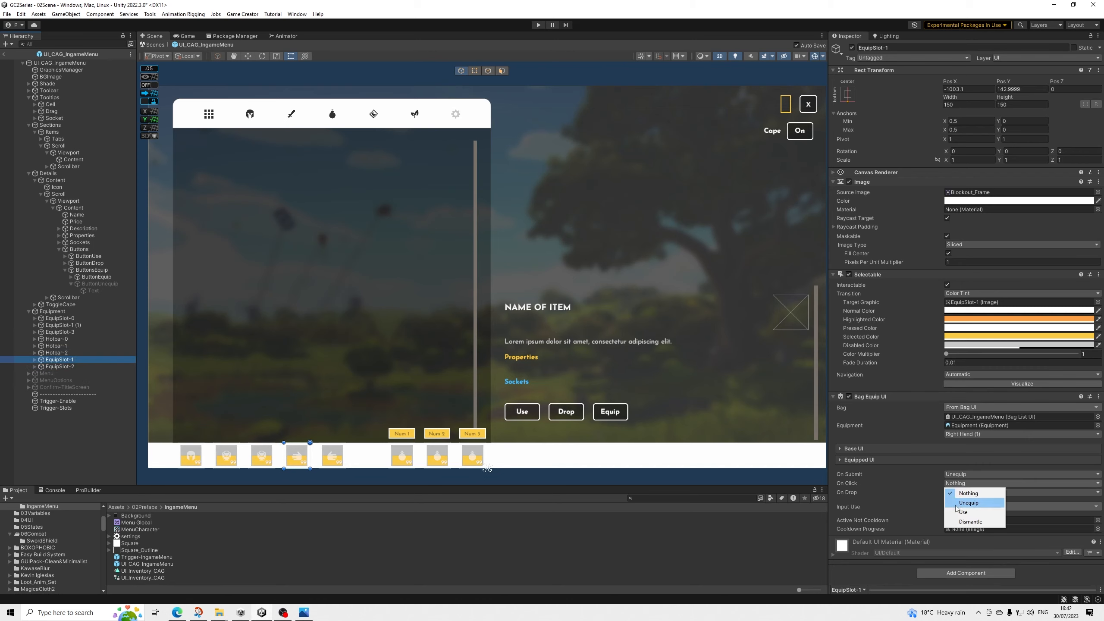
pyautogui.click(64, 325)
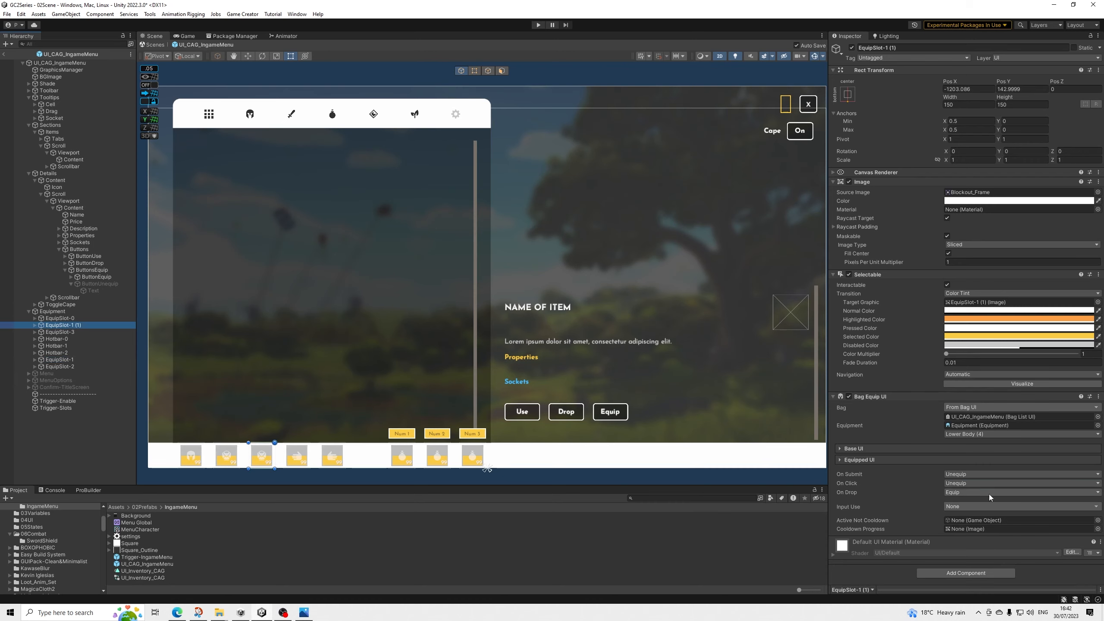
pyautogui.click(73, 366)
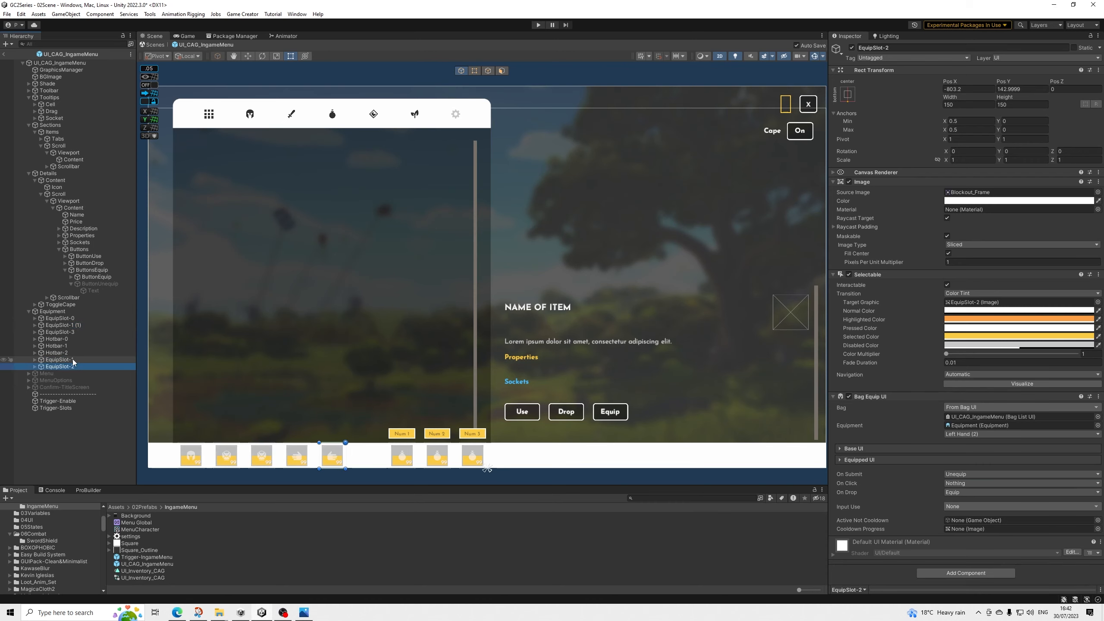
pyautogui.click(73, 360)
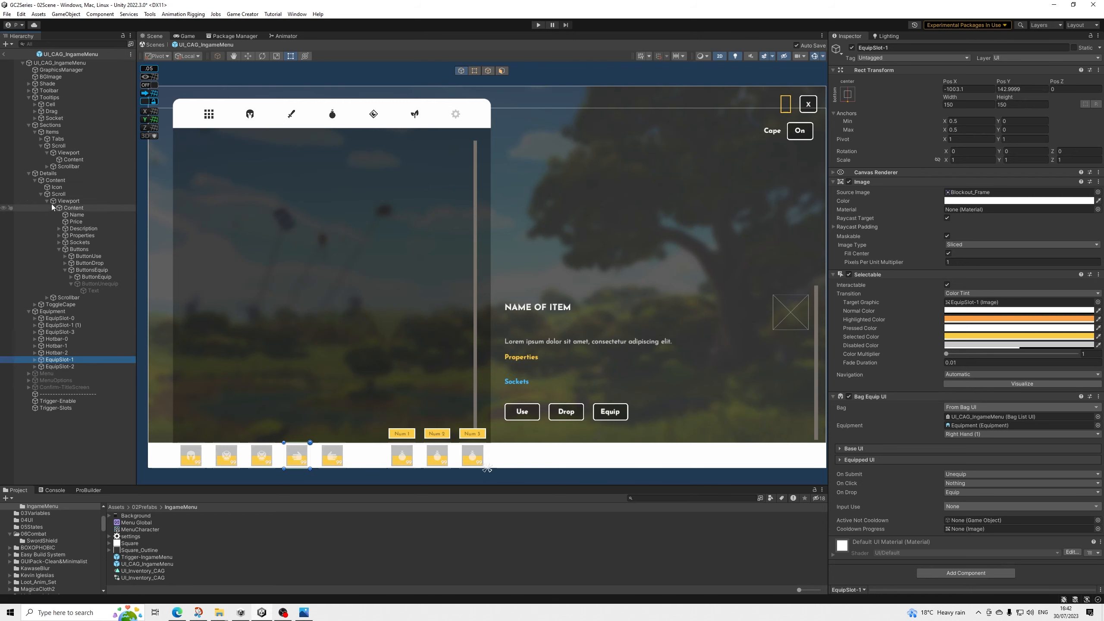
pyautogui.click(55, 174)
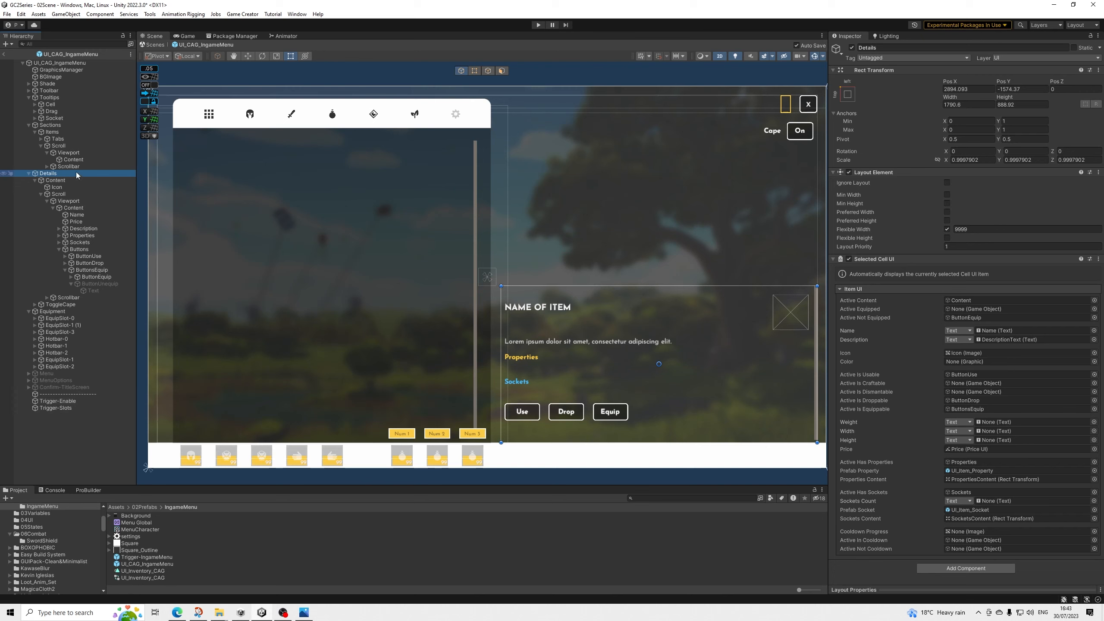
pyautogui.click(3, 54)
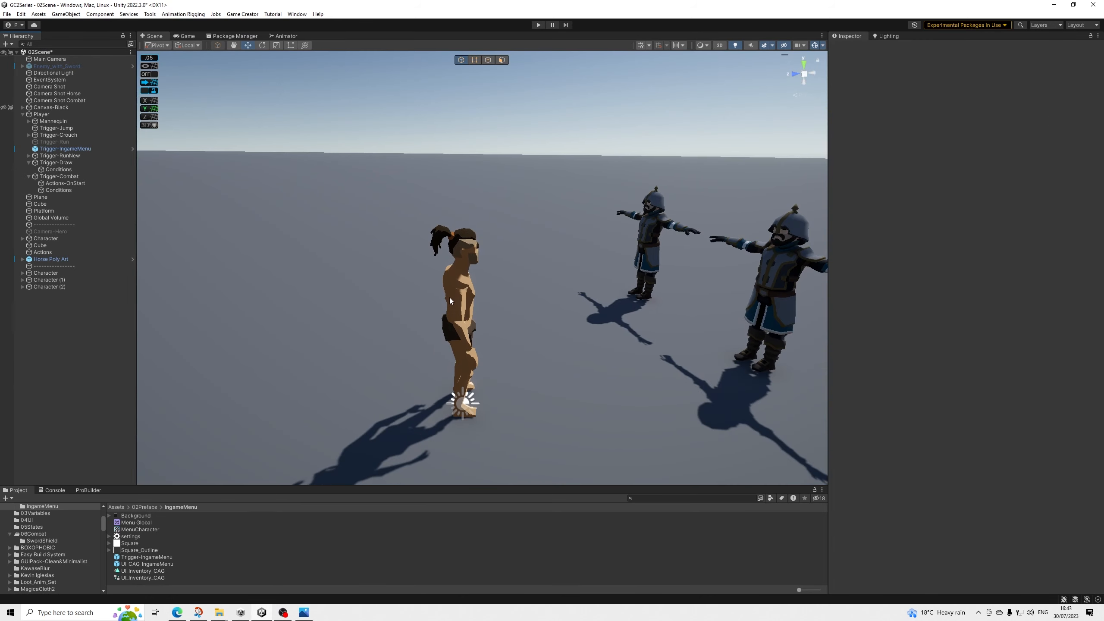
# Step: Delete the duplicate soldiers Character (1) and Character (2) from the scene, keeping the original Character
pyautogui.keyDown('alt'); pyautogui.moveTo(412, 294); pyautogui.dragTo(549, 299); pyautogui.keyUp('alt')
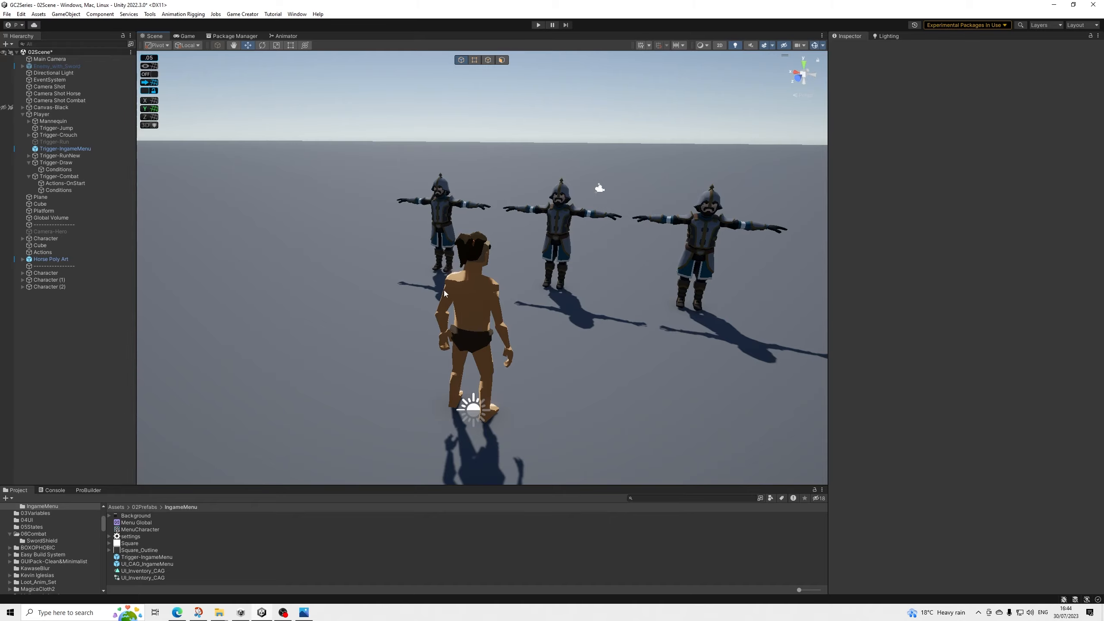
pyautogui.scroll(-2, 512, 334)
pyautogui.scroll(-1, 420, 292)
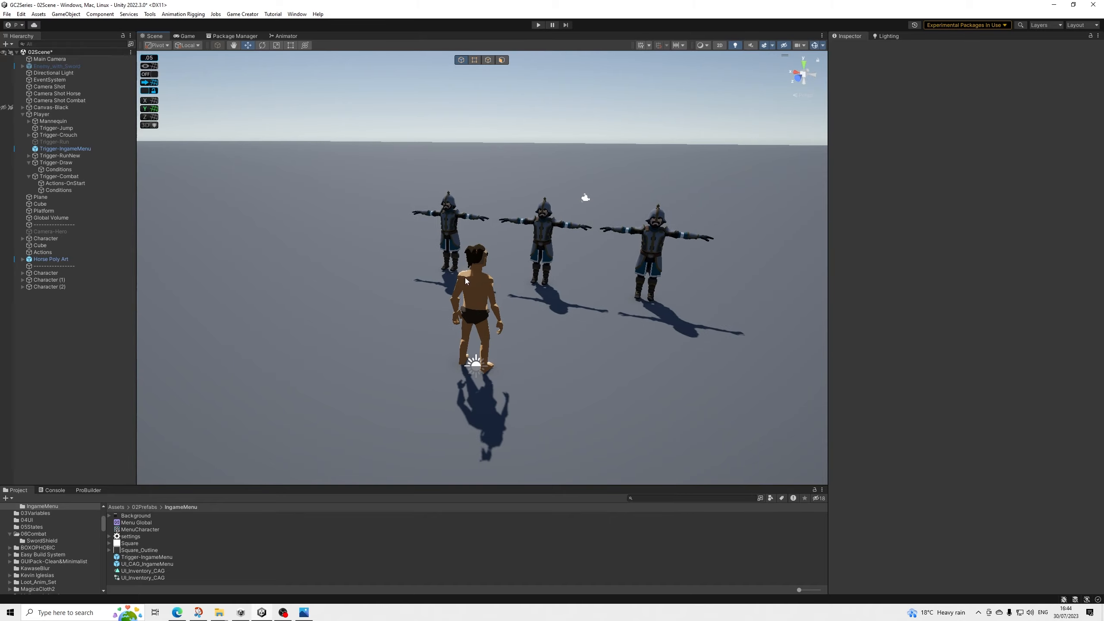
pyautogui.scroll(2, 460, 276)
pyautogui.keyDown('alt'); pyautogui.moveTo(411, 290); pyautogui.dragTo(713, 293); pyautogui.keyUp('alt')
pyautogui.moveTo(712, 293); pyautogui.dragTo(539, 287, button='middle')
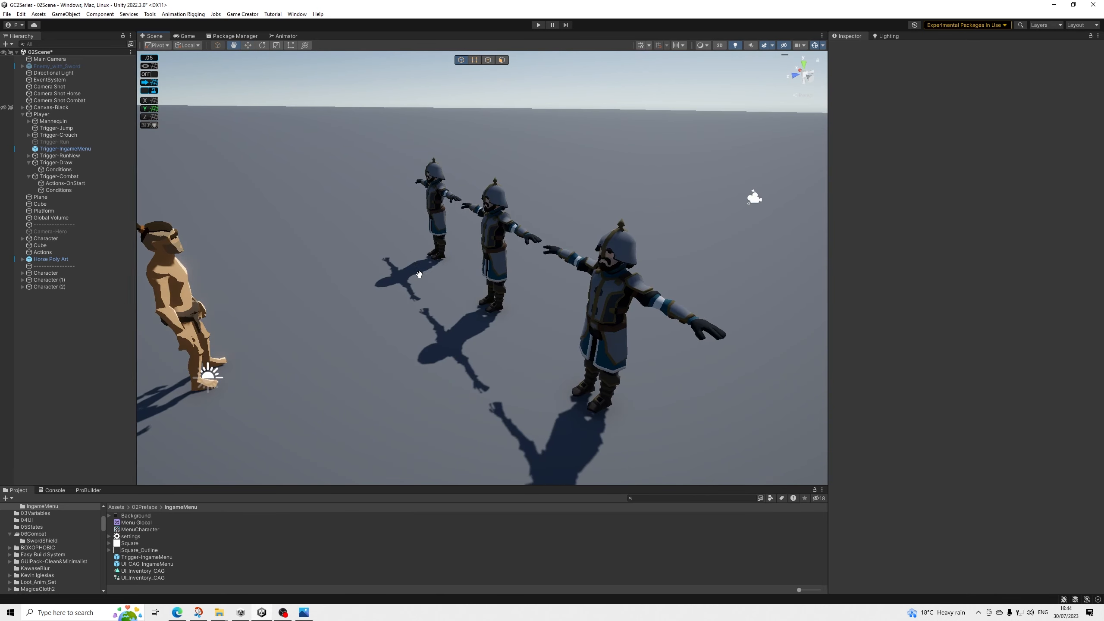
pyautogui.click(627, 256)
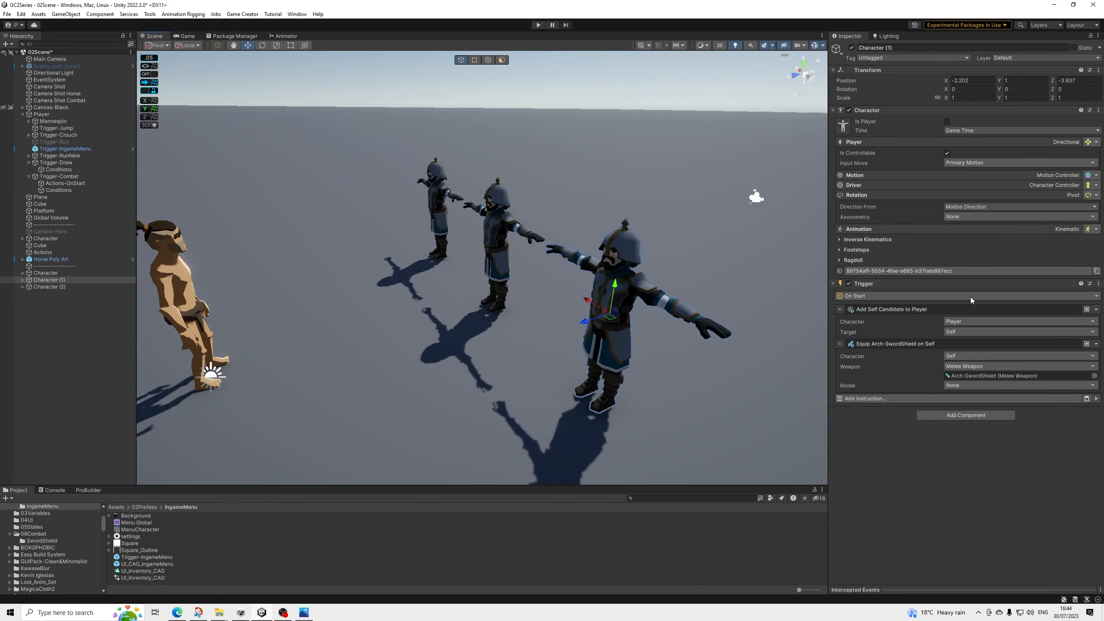
pyautogui.click(24, 273)
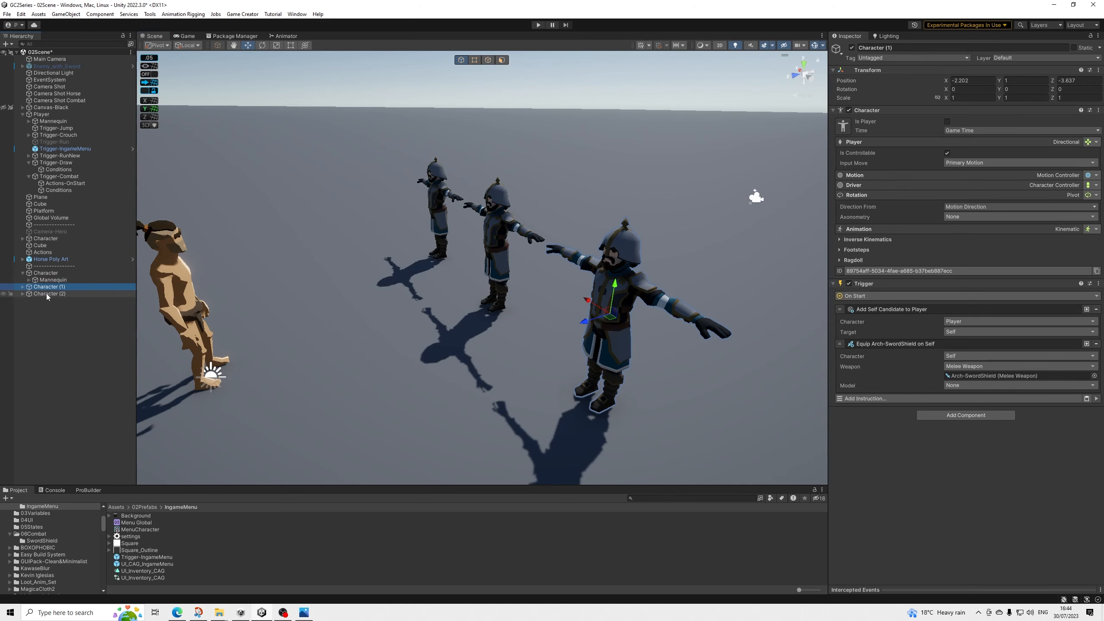
pyautogui.keyDown('ctrl'); pyautogui.click(50, 294); pyautogui.keyUp('ctrl')
pyautogui.press('Delete')
# Step: Assign another PolygonFantasyKingdom material variant to the SM_Chr_Soldier_Male_01 mesh inside the remaining soldier's Mannequin
pyautogui.click(45, 275)
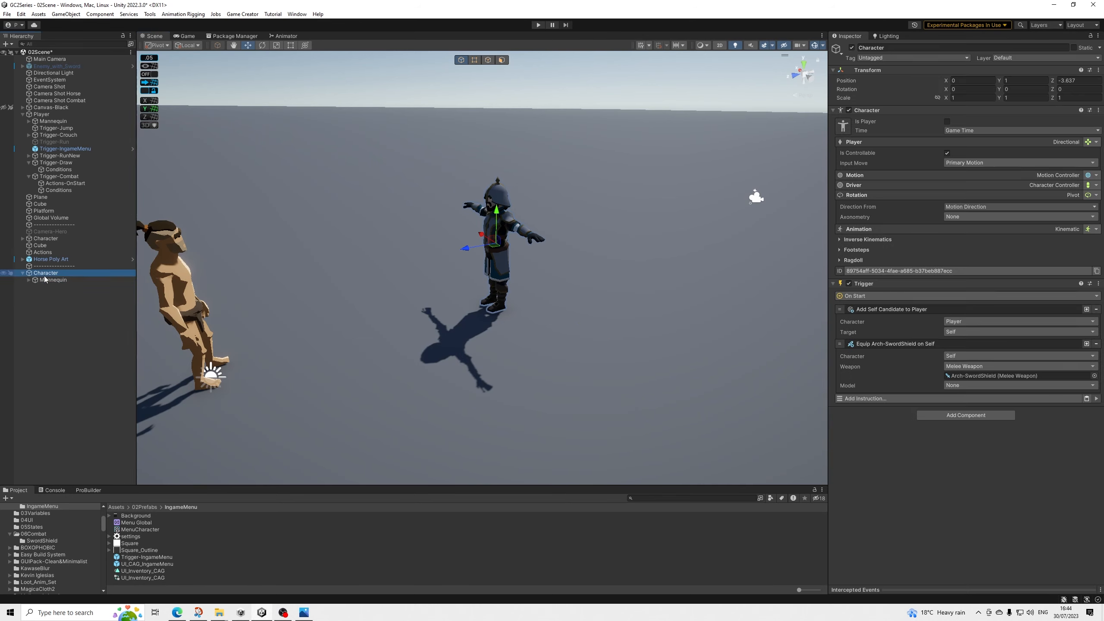
pyautogui.click(38, 281)
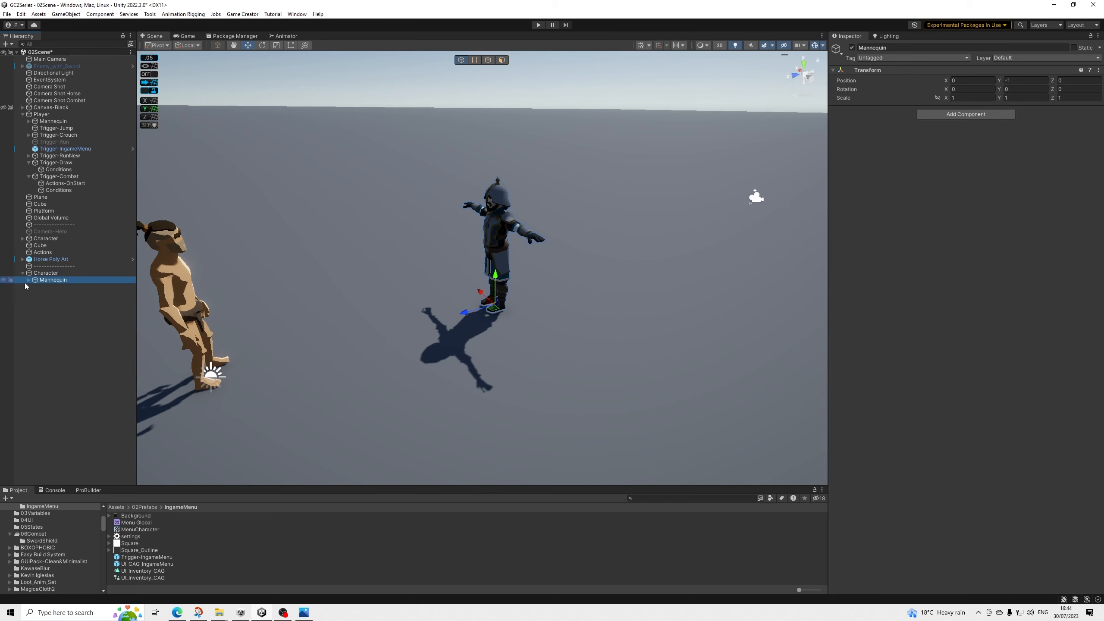
pyautogui.click(28, 280)
pyautogui.click(33, 287)
pyautogui.click(35, 287)
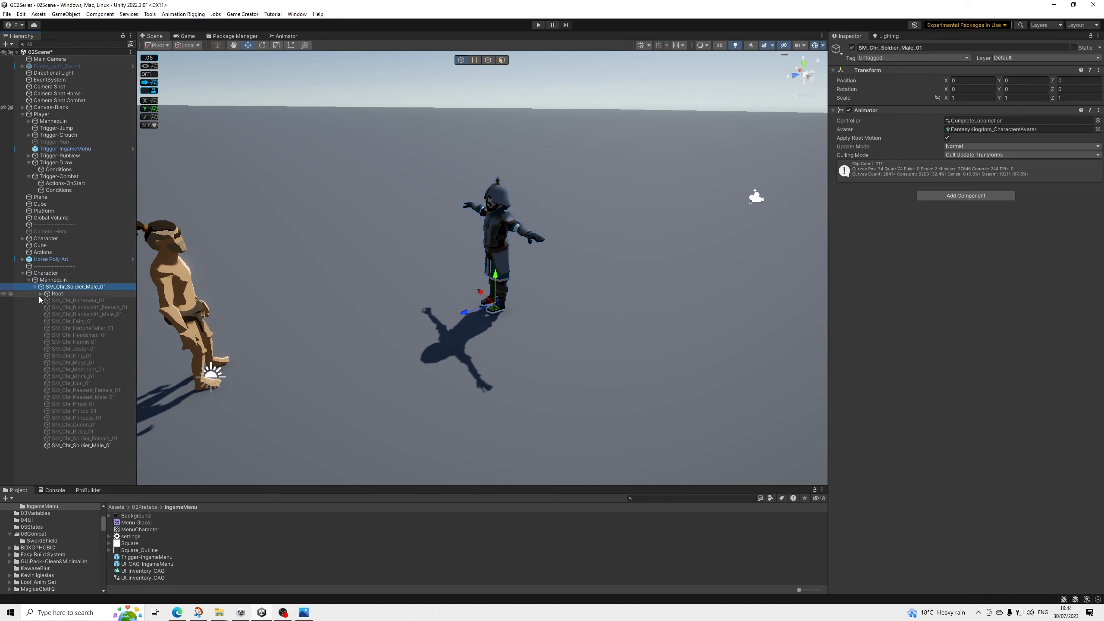
pyautogui.click(91, 446)
pyautogui.scroll(5, 555, 291)
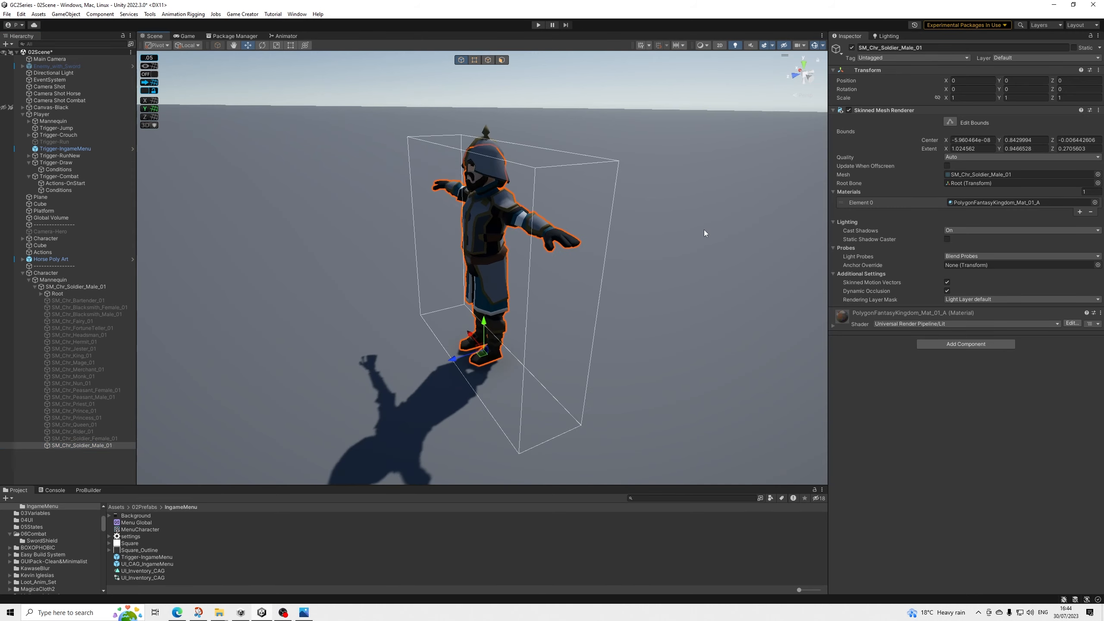
pyautogui.click(1090, 202)
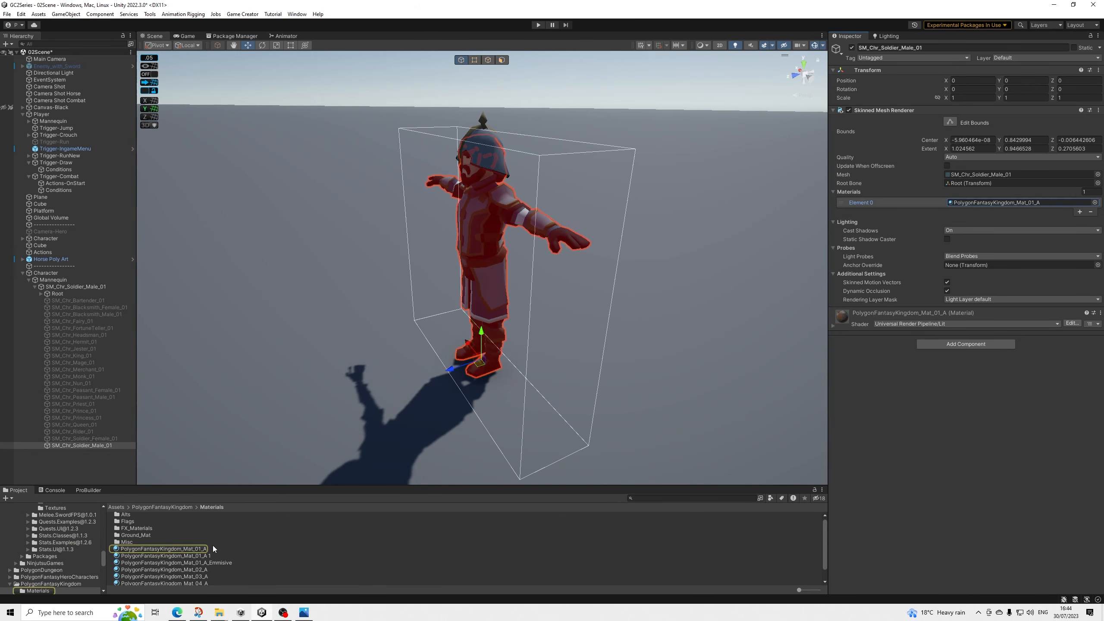
pyautogui.moveTo(197, 558); pyautogui.dragTo(986, 207)
# Step: Check the recoloured soldier beside the player, collapse the Character hierarchy and save the scene
pyautogui.keyDown('alt'); pyautogui.moveTo(517, 250); pyautogui.dragTo(673, 119); pyautogui.keyUp('alt')
pyautogui.click(672, 120)
pyautogui.scroll(-9, 662, 261)
pyautogui.keyDown('alt'); pyautogui.moveTo(692, 254); pyautogui.dragTo(497, 345); pyautogui.keyUp('alt')
pyautogui.moveTo(534, 317); pyautogui.dragTo(587, 353, button='middle')
pyautogui.moveTo(587, 354)
pyautogui.keyDown('alt'); pyautogui.mouseDown()
pyautogui.moveTo(438, 361)
pyautogui.moveTo(599, 360)
pyautogui.mouseUp(); pyautogui.keyUp('alt')
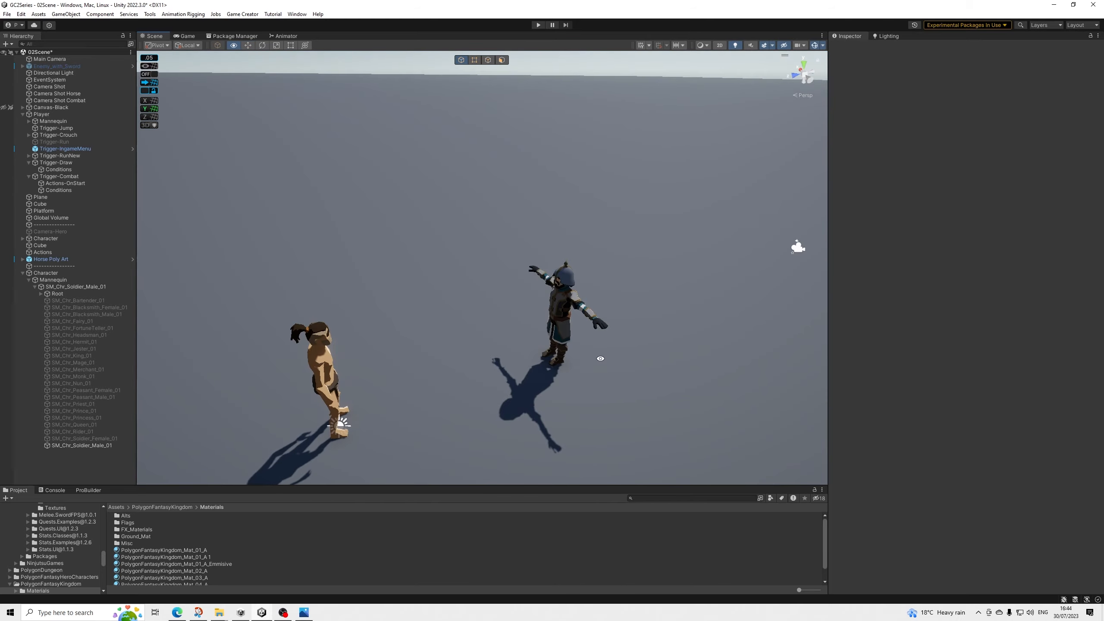
pyautogui.moveTo(484, 379); pyautogui.dragTo(525, 358, button='middle')
pyautogui.moveTo(526, 357)
pyautogui.keyDown('alt'); pyautogui.mouseDown()
pyautogui.moveTo(538, 371)
pyautogui.moveTo(528, 344)
pyautogui.mouseUp(); pyautogui.keyUp('alt')
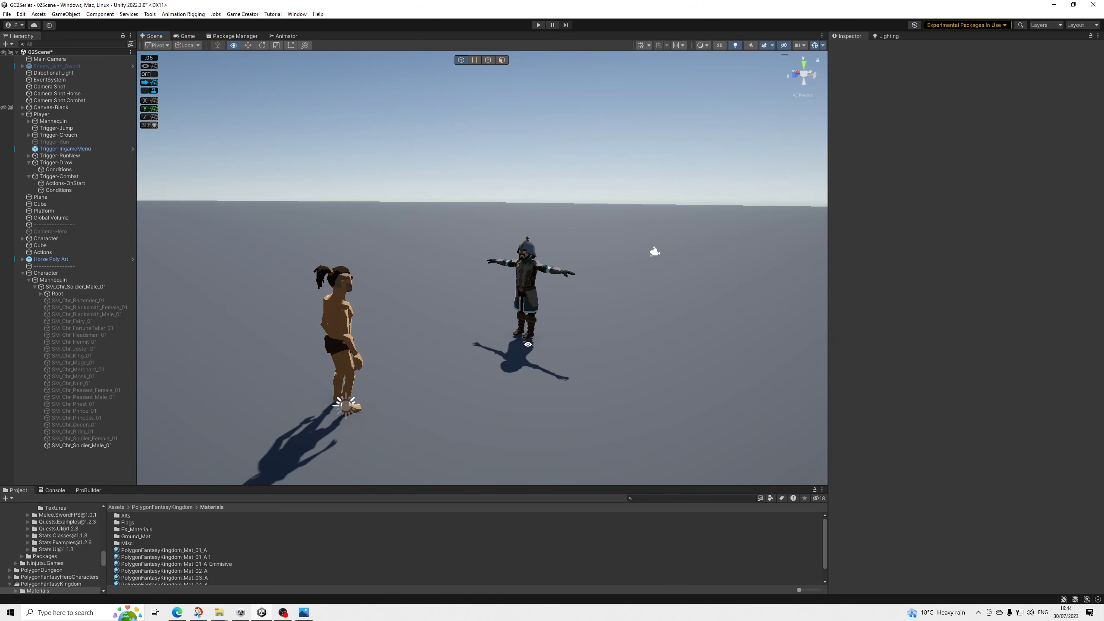
pyautogui.click(22, 273)
pyautogui.click(3, 16)
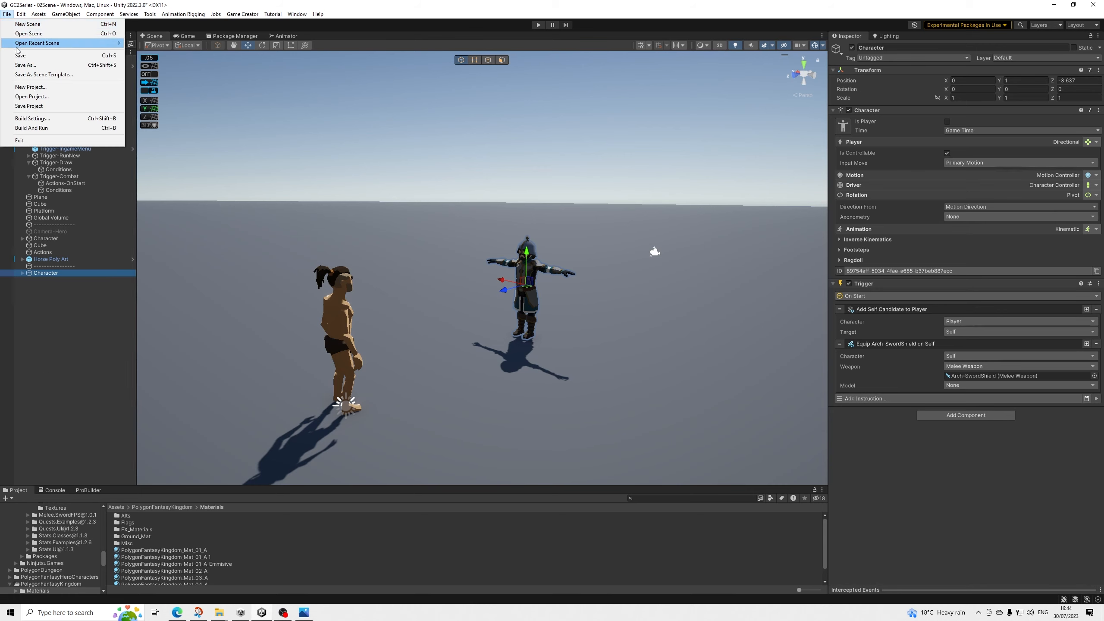
pyautogui.click(24, 55)
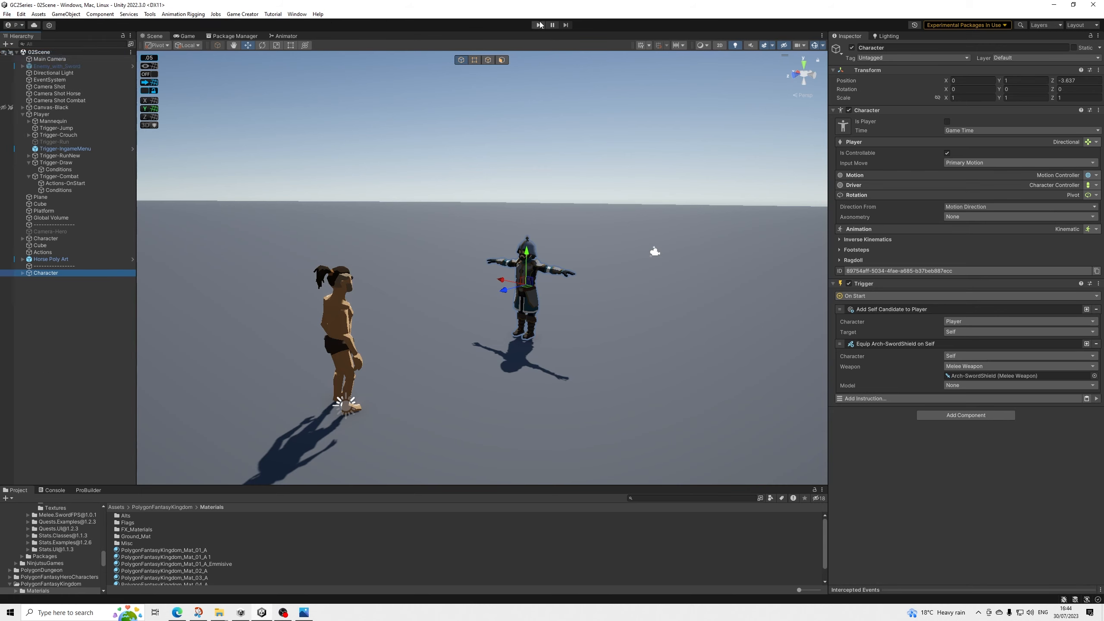
# Step: Enter play mode, open the in-game inventory, inspect the Basic Sword and Basic Shield items, and close the menu
pyautogui.click(538, 25)
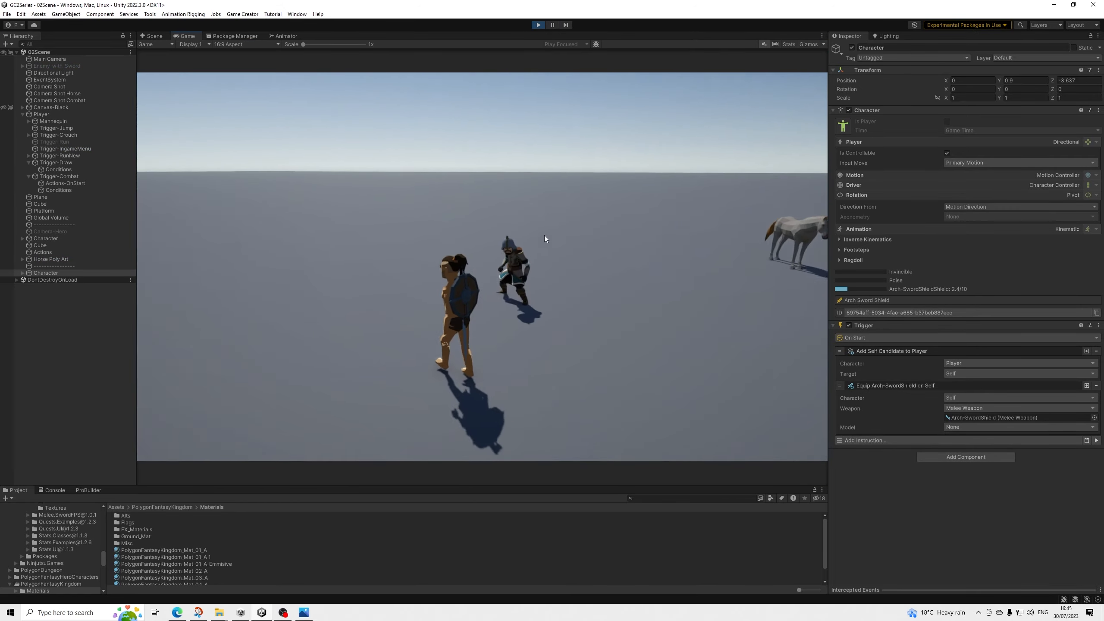
pyautogui.press('w')
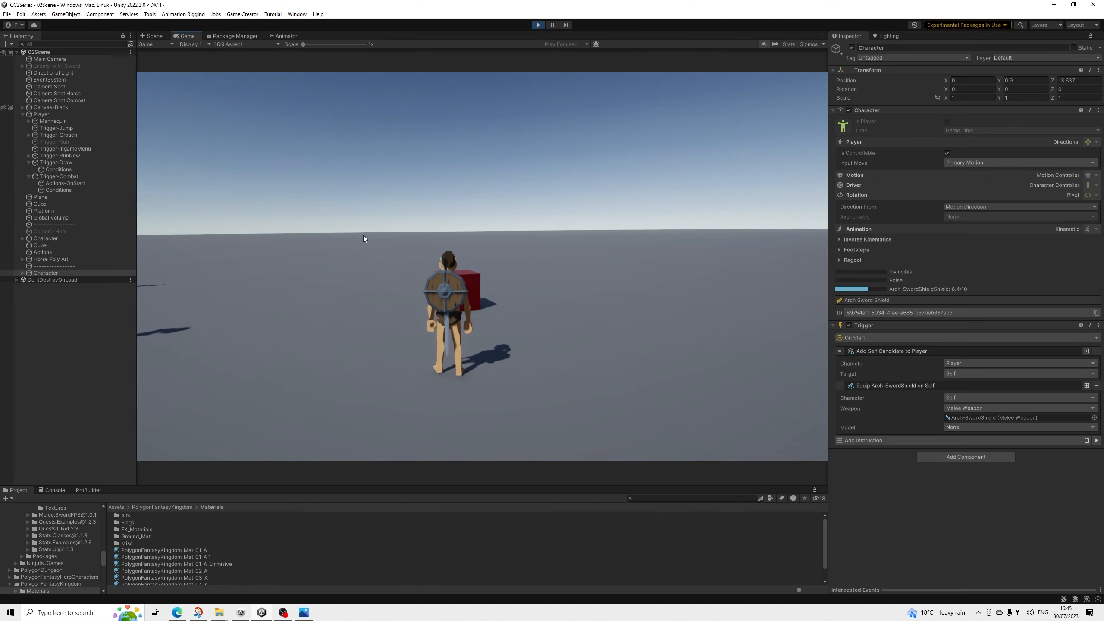
pyautogui.press('i')
pyautogui.moveTo(201, 145)
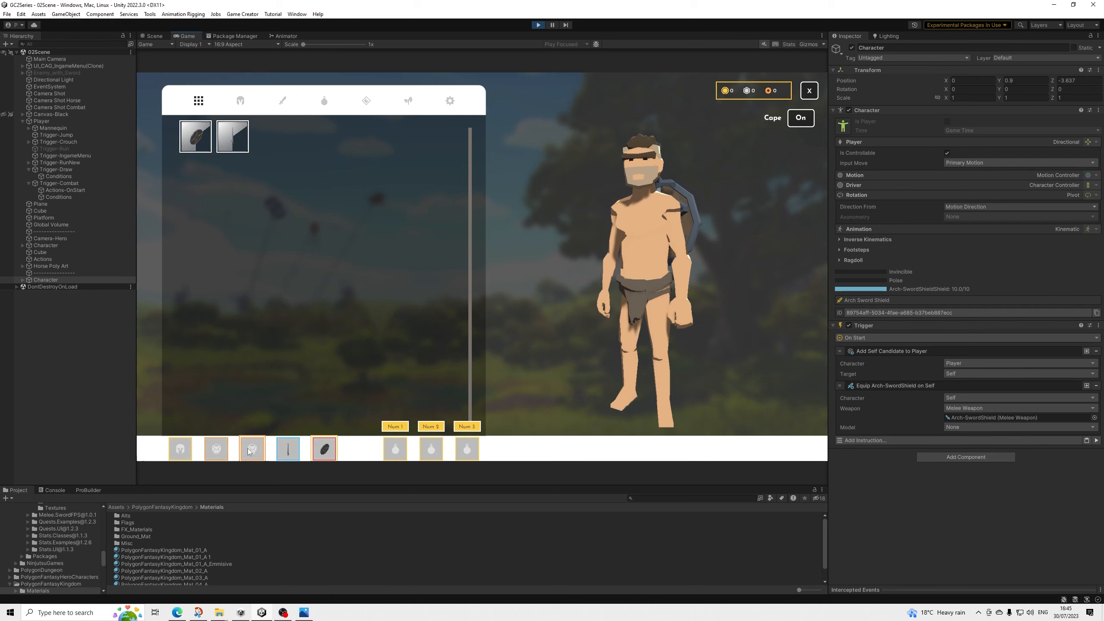
pyautogui.click(243, 146)
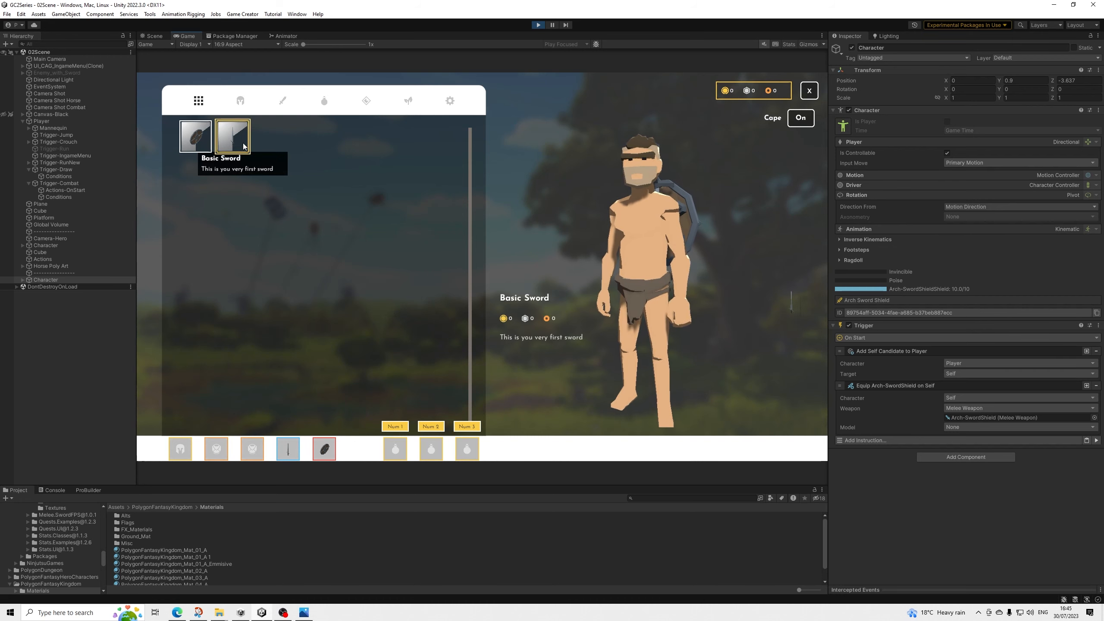
pyautogui.click(208, 147)
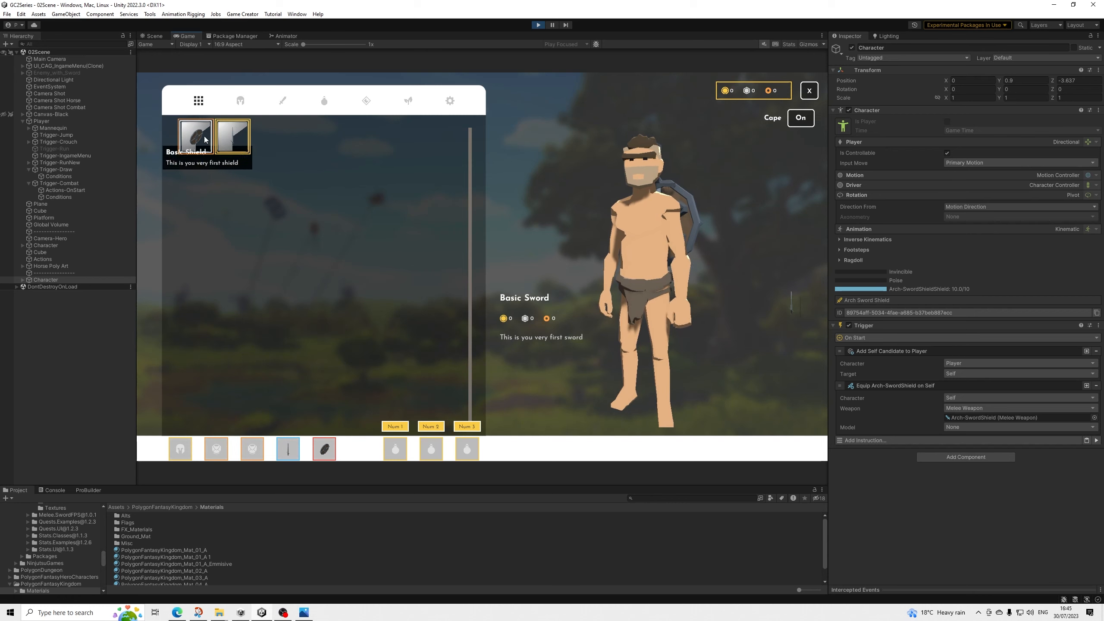
pyautogui.click(246, 143)
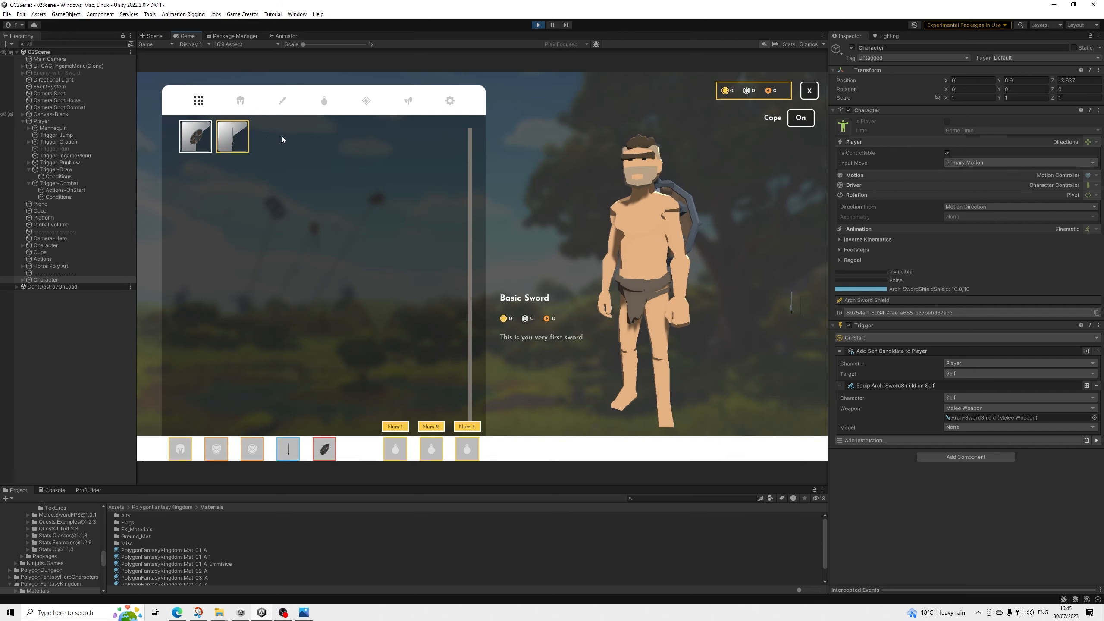
pyautogui.click(809, 91)
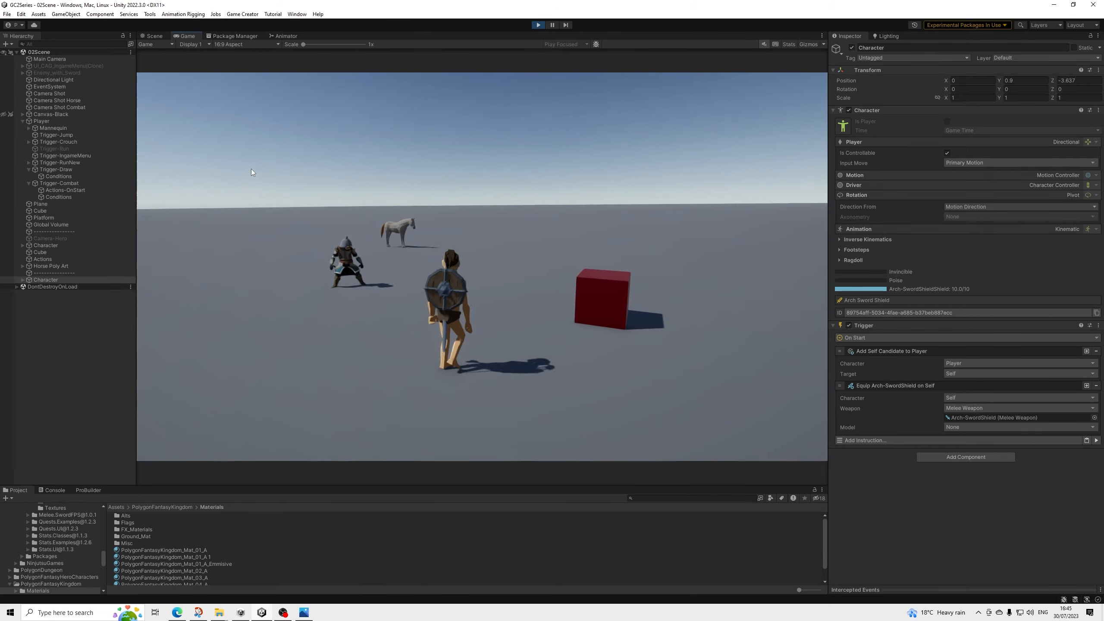
# Step: Run the player around, test drawing the sword and shield, and attack the soldier
pyautogui.press('w')
pyautogui.press('d')
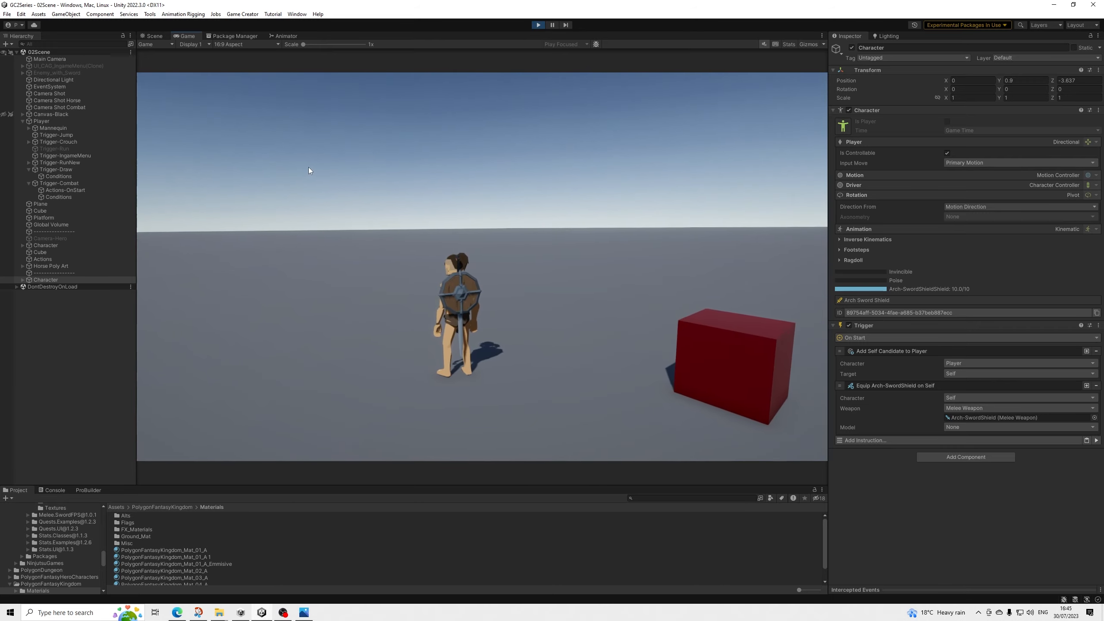
pyautogui.press('1')
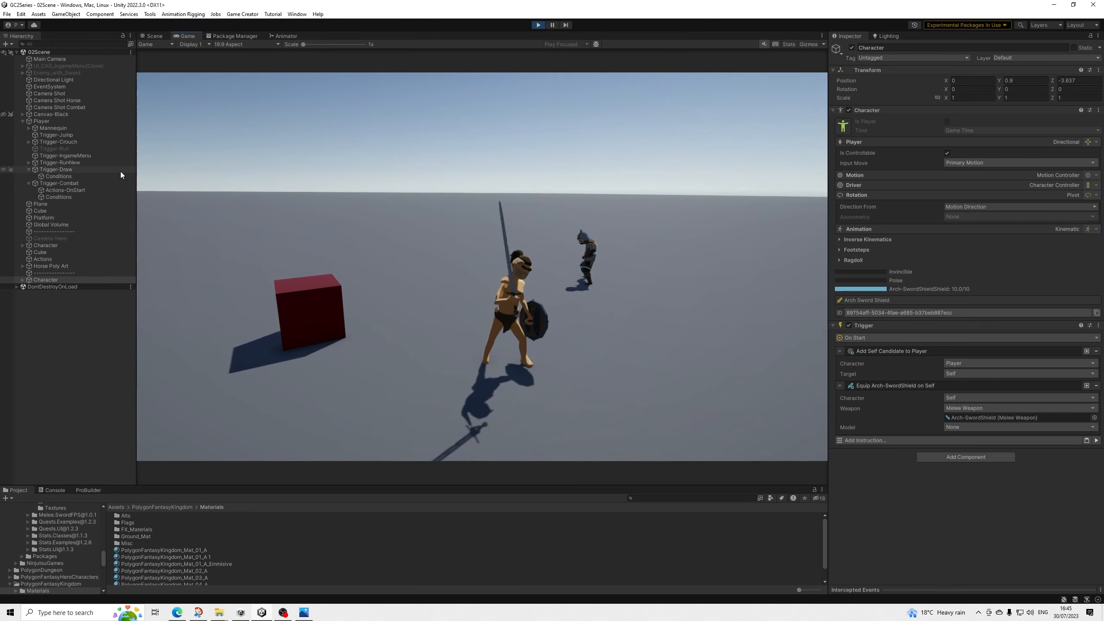
pyautogui.press('1')
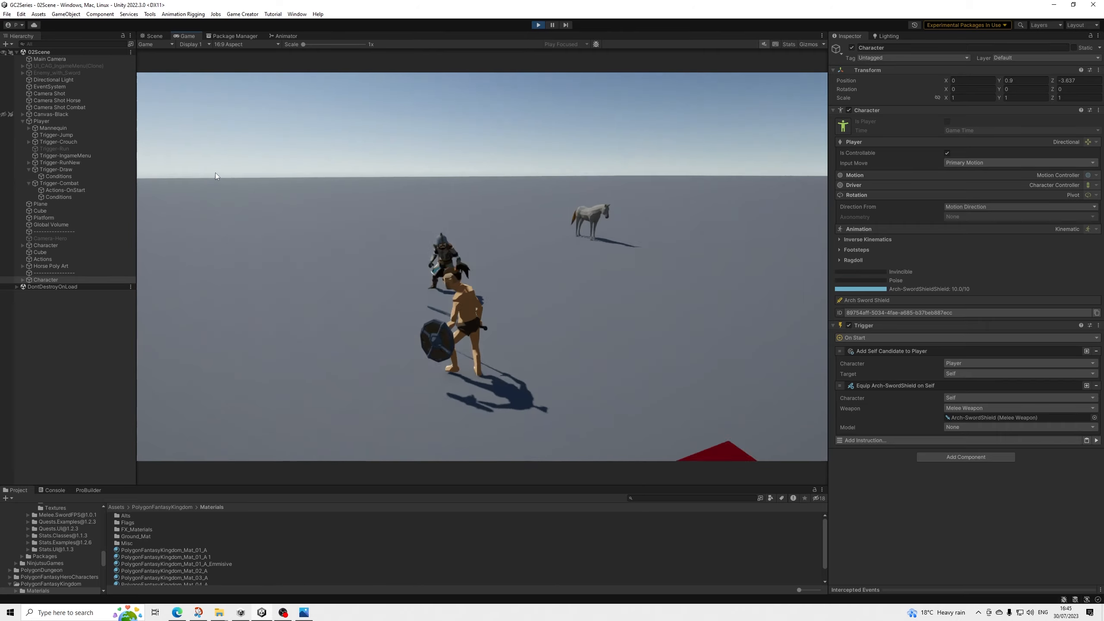
pyautogui.click(173, 187)
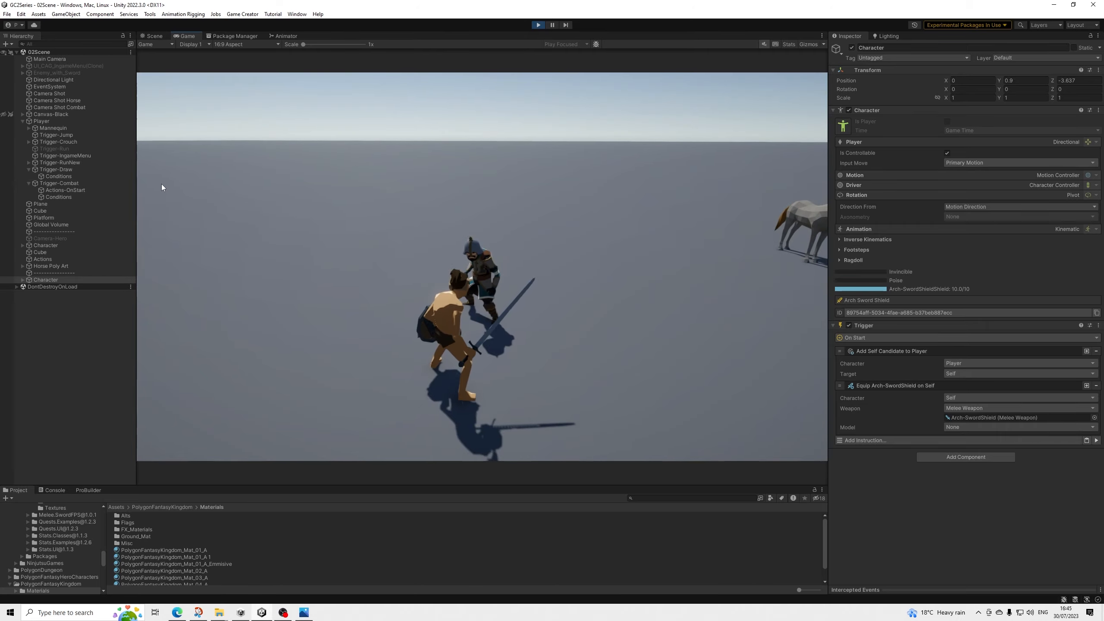
pyautogui.click(160, 183)
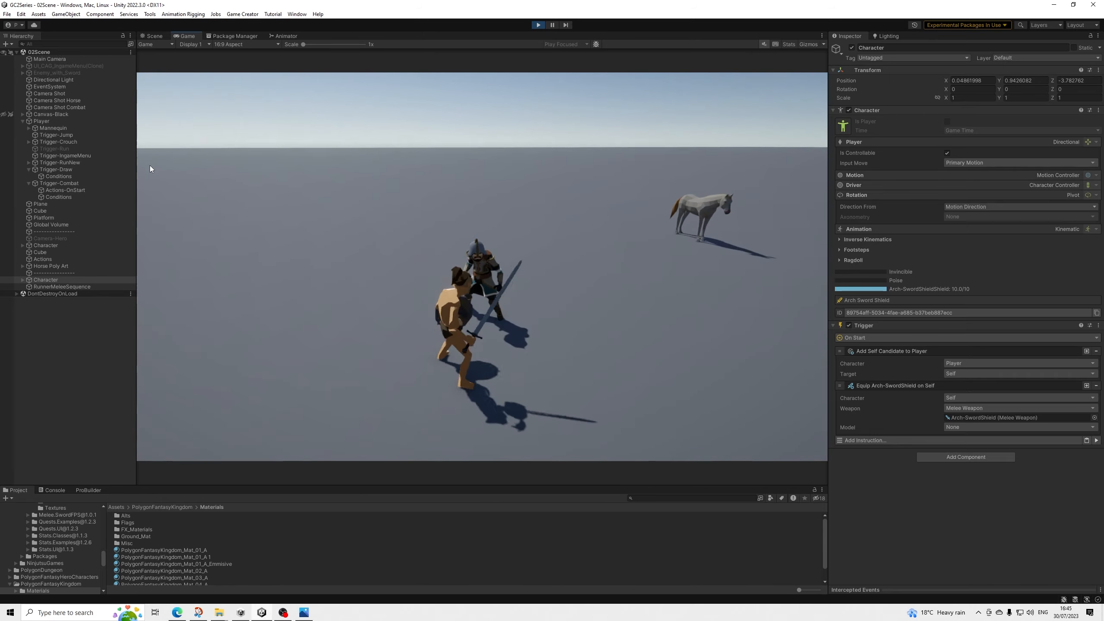
# Step: Attack the soldier with the sword again, and clear the hierarchy selection
pyautogui.click(149, 166)
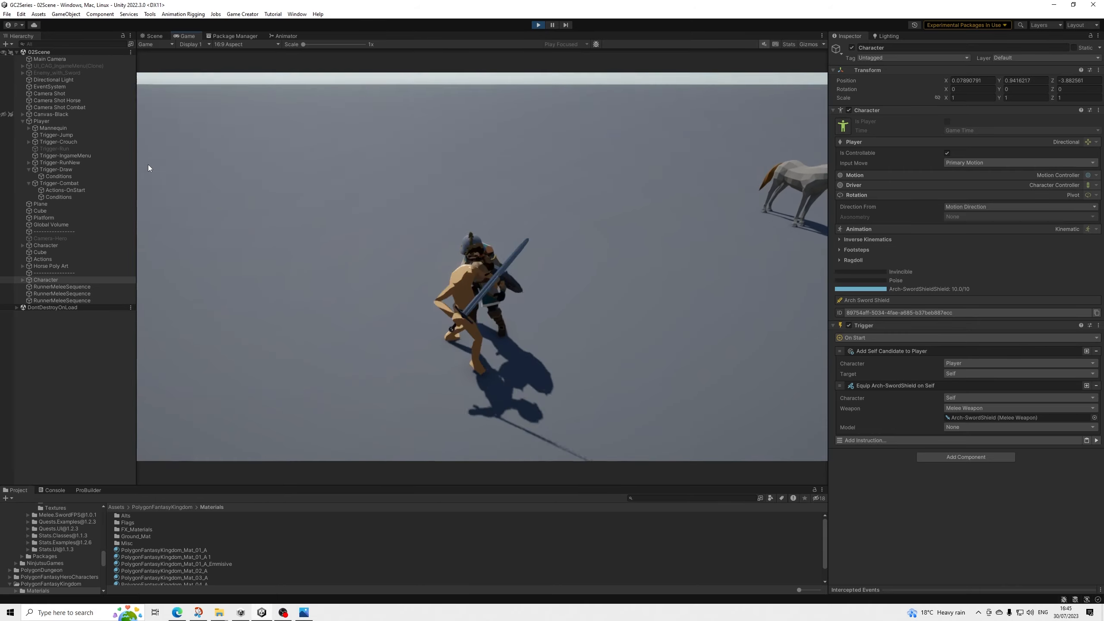
pyautogui.click(149, 164)
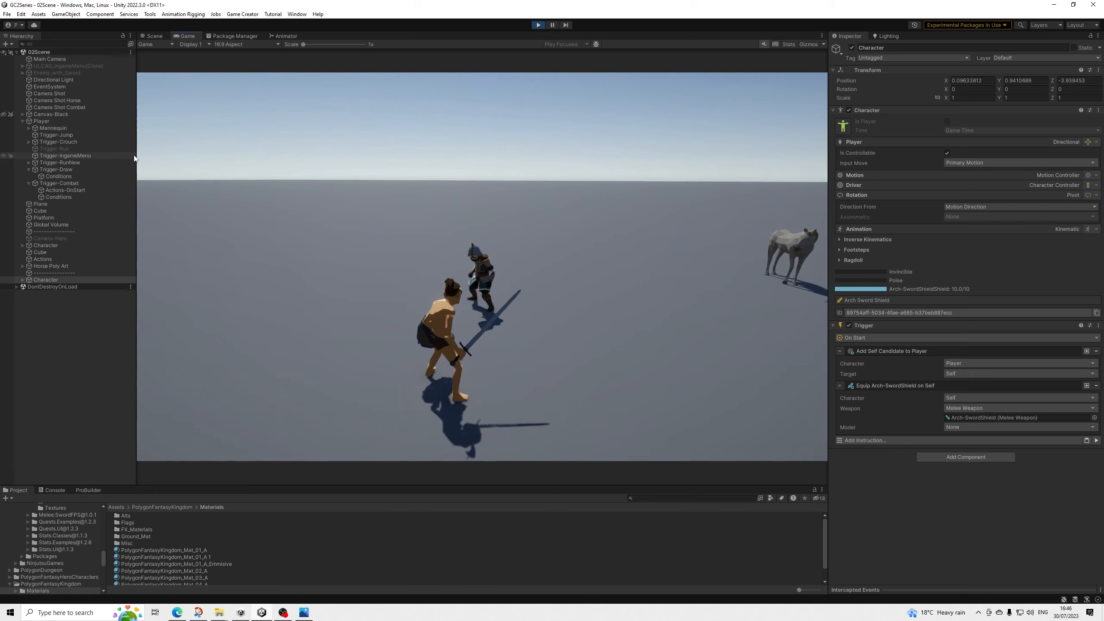
pyautogui.click(132, 155)
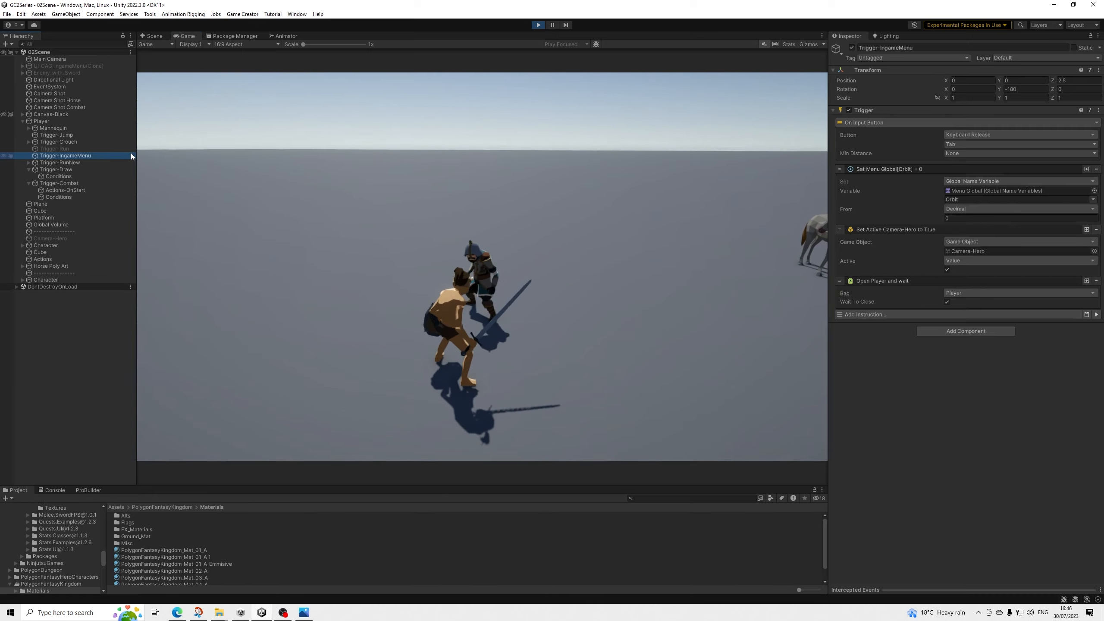
pyautogui.click(55, 343)
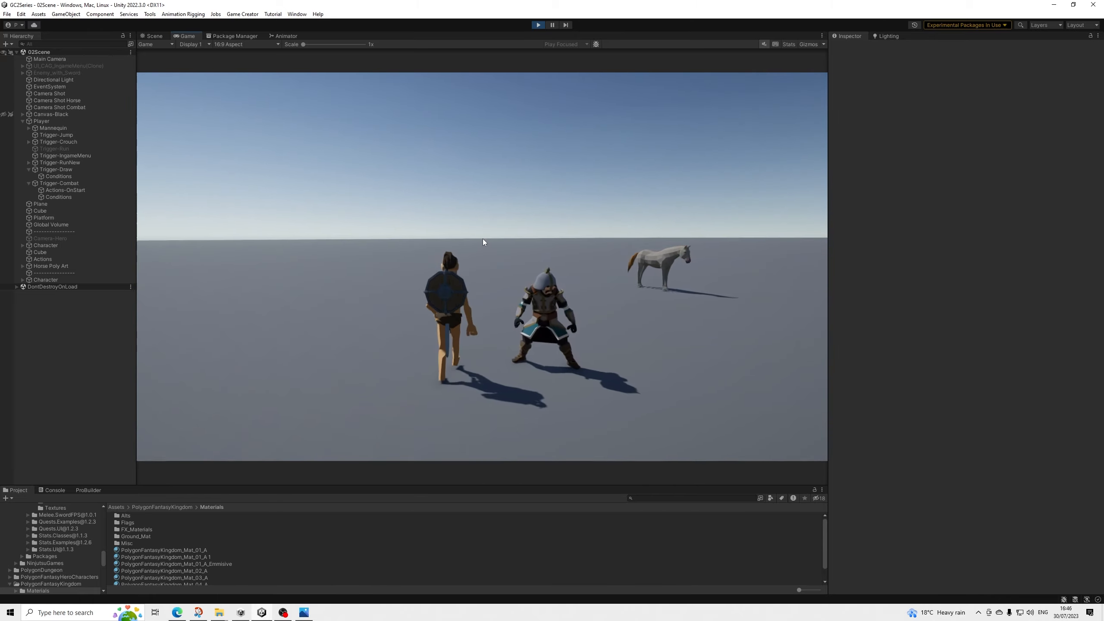
# Step: Draw the sword and shield, run the player over to the horse and mount it
pyautogui.press('1')
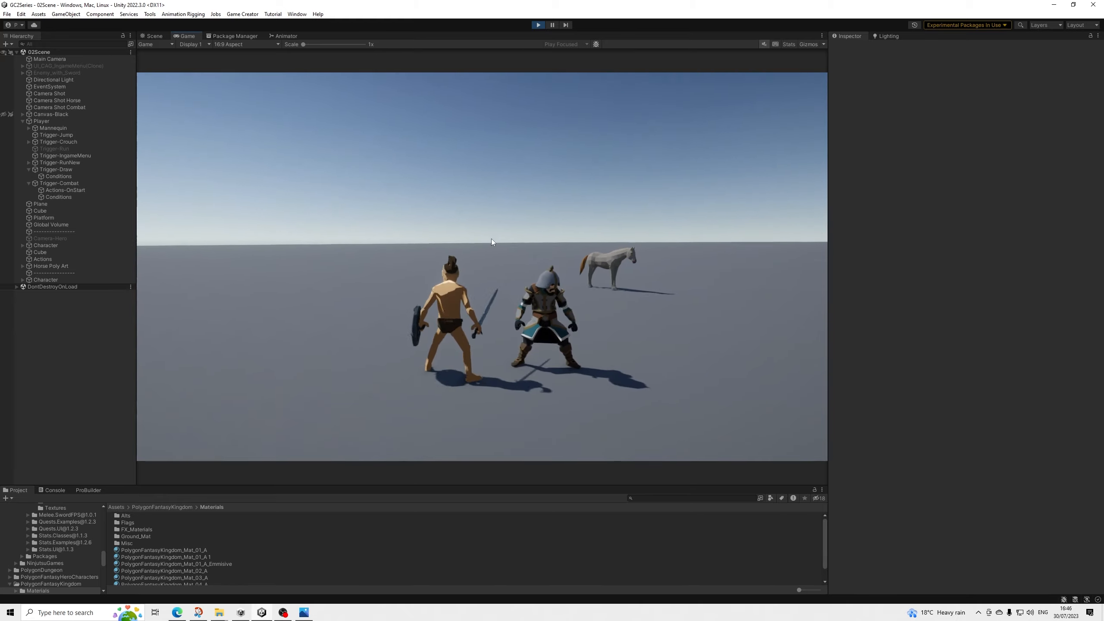
pyautogui.press('w')
pyautogui.press('w')
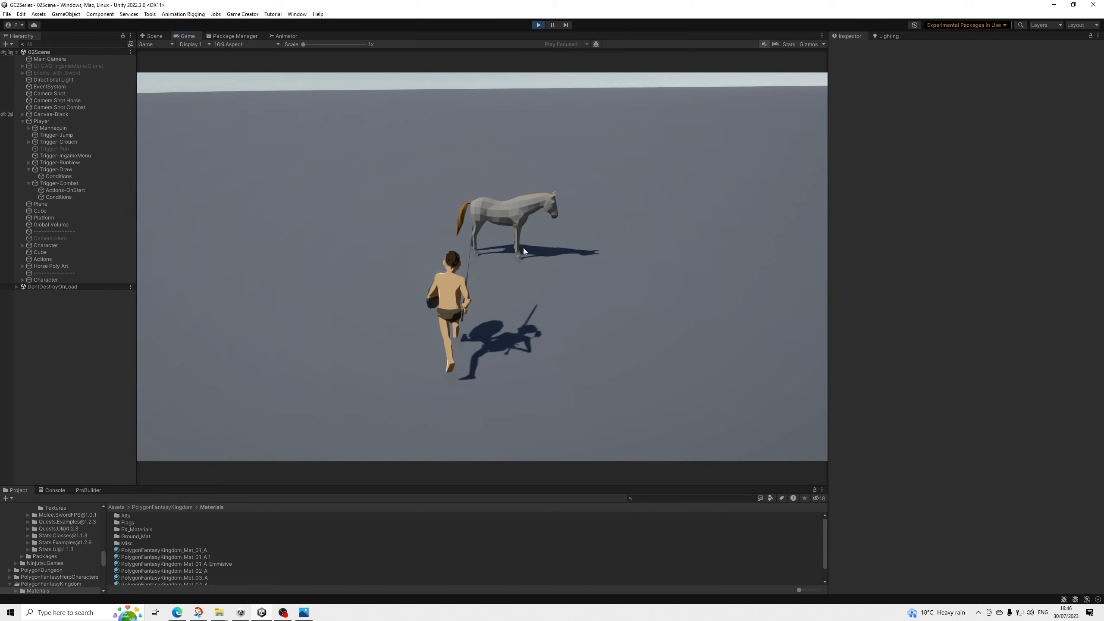
pyautogui.press('w')
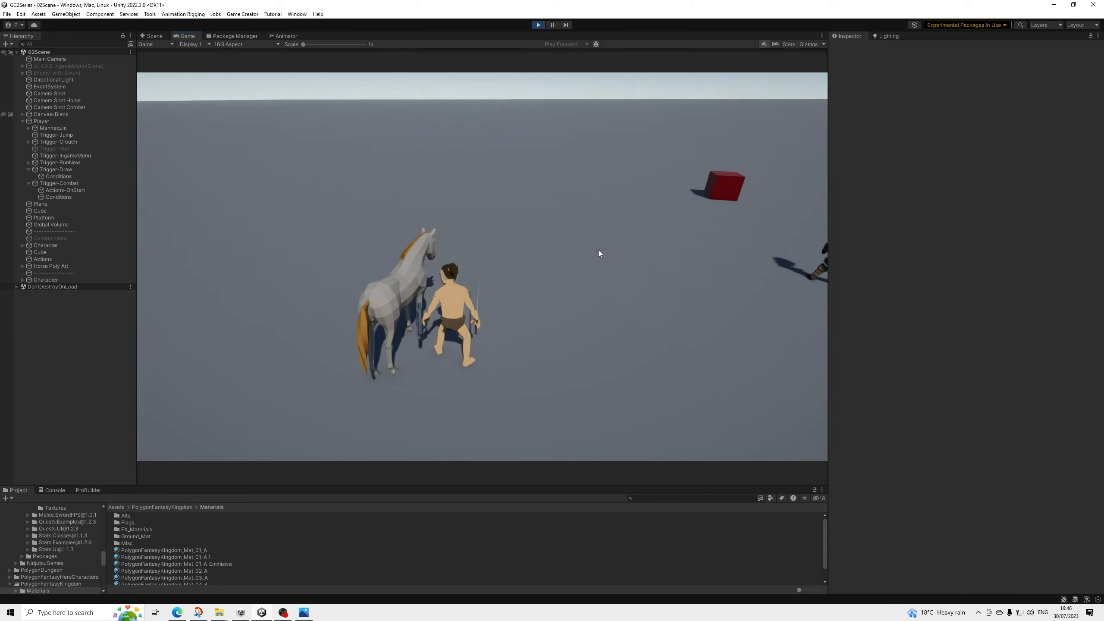
pyautogui.press('w')
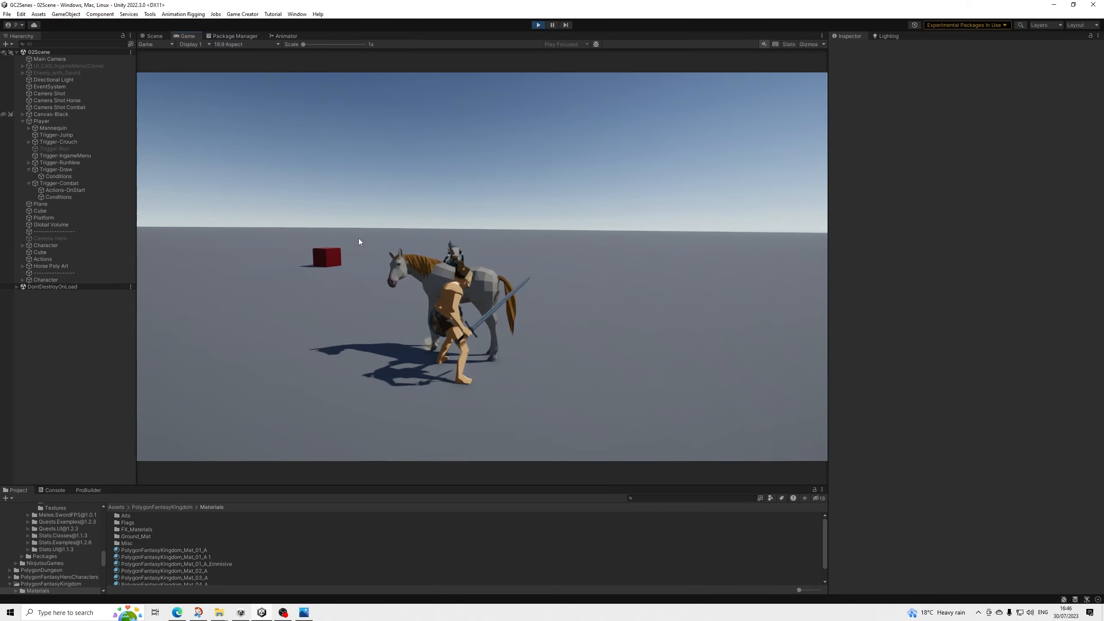
pyautogui.press('d')
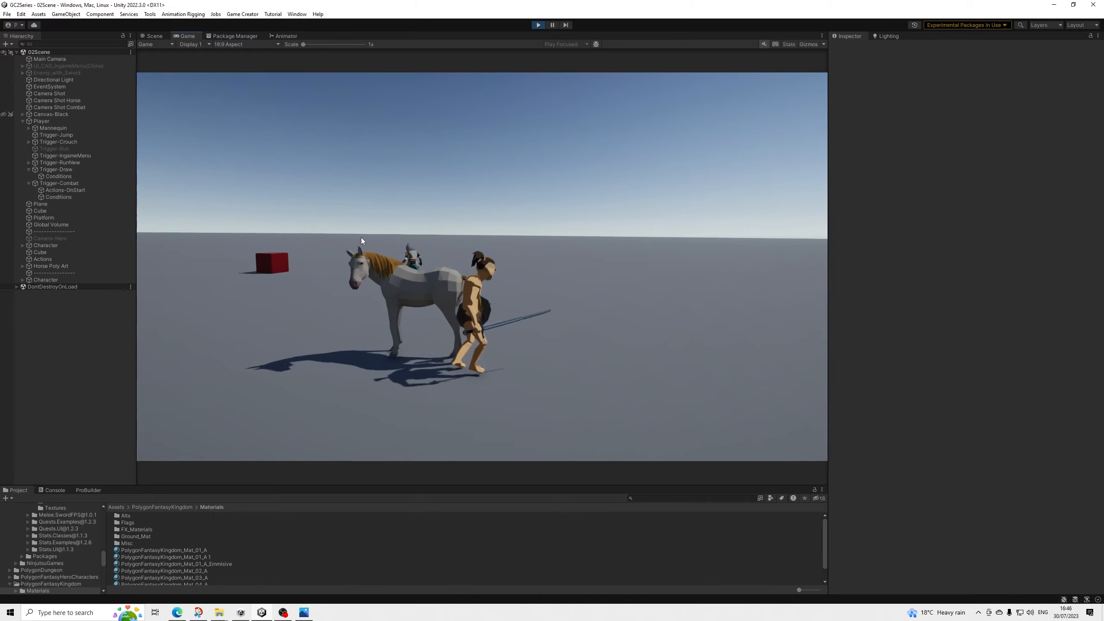
pyautogui.press('e')
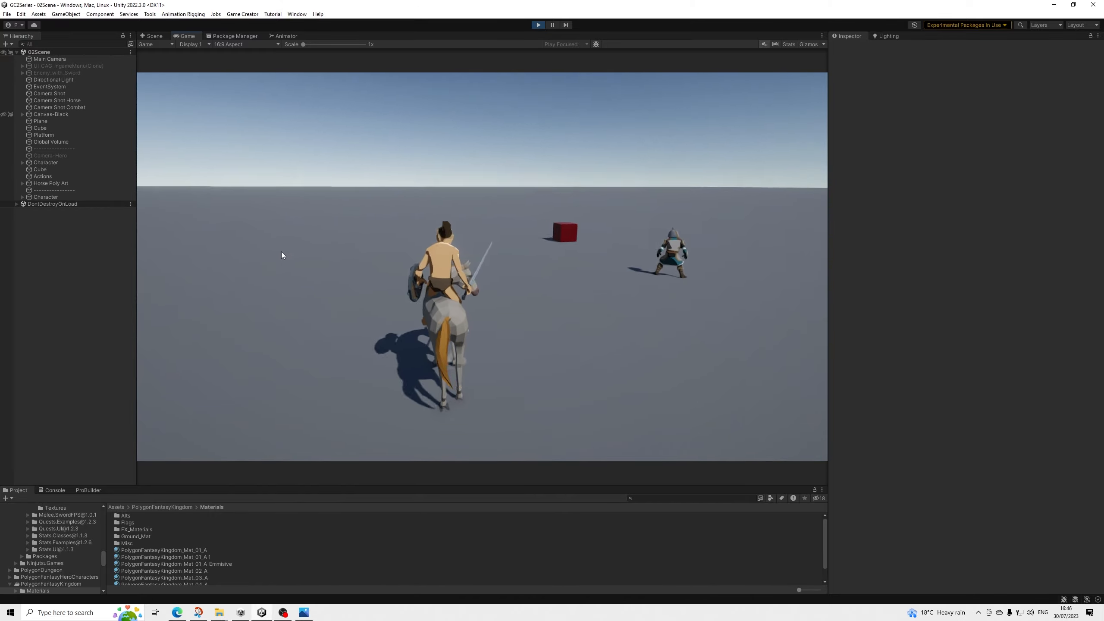
# Step: Ride the horse forward and test the sword and shield from the saddle
pyautogui.press('w')
pyautogui.press('w')
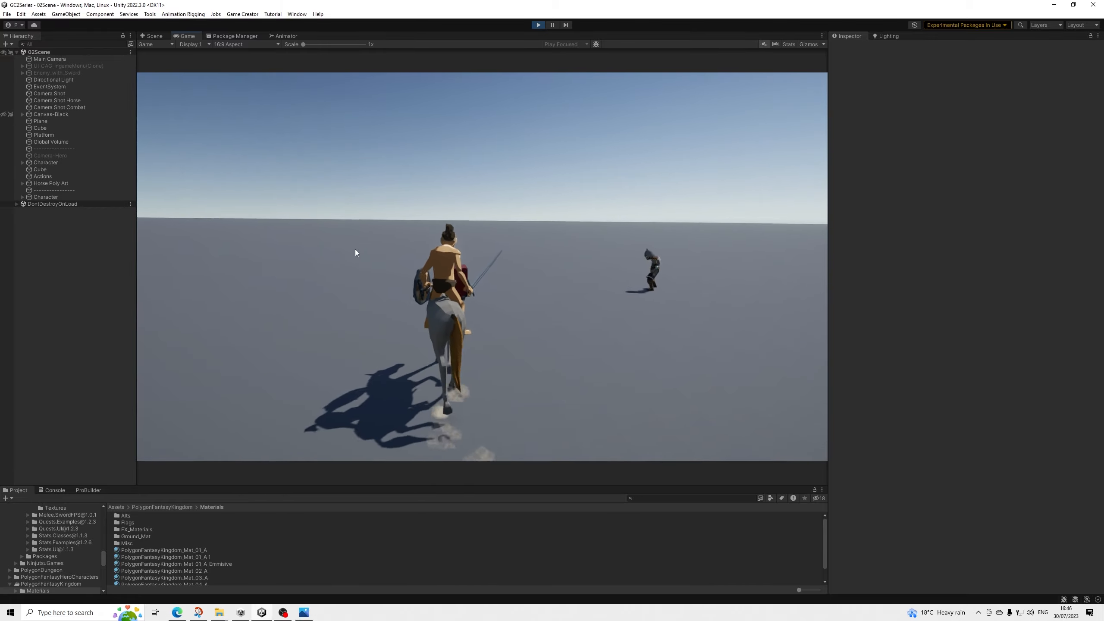
pyautogui.click(355, 251)
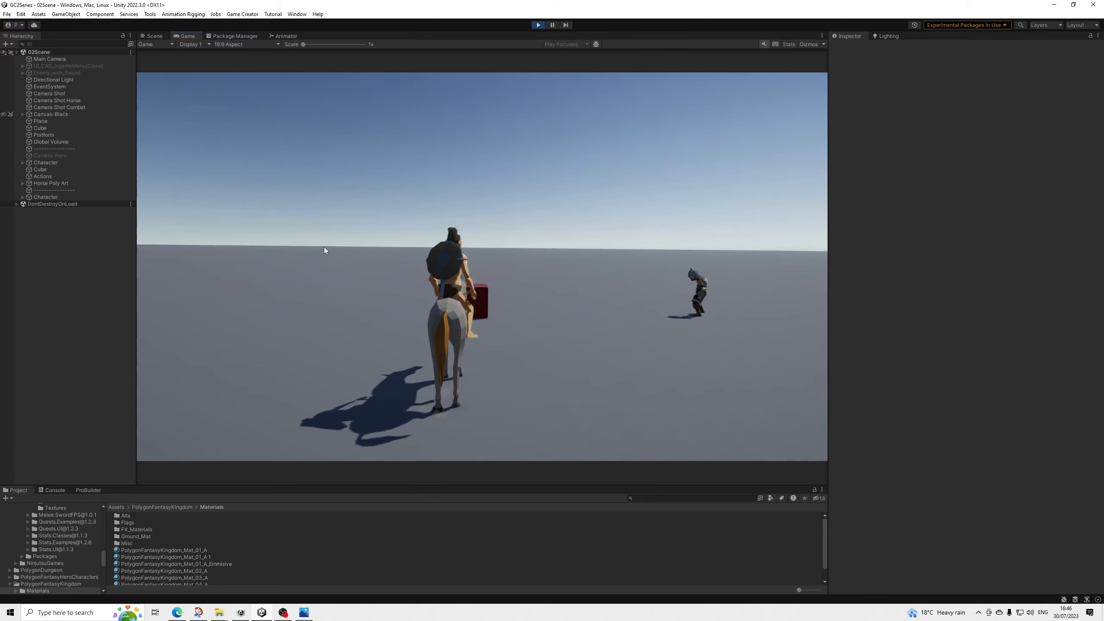
pyautogui.press('w')
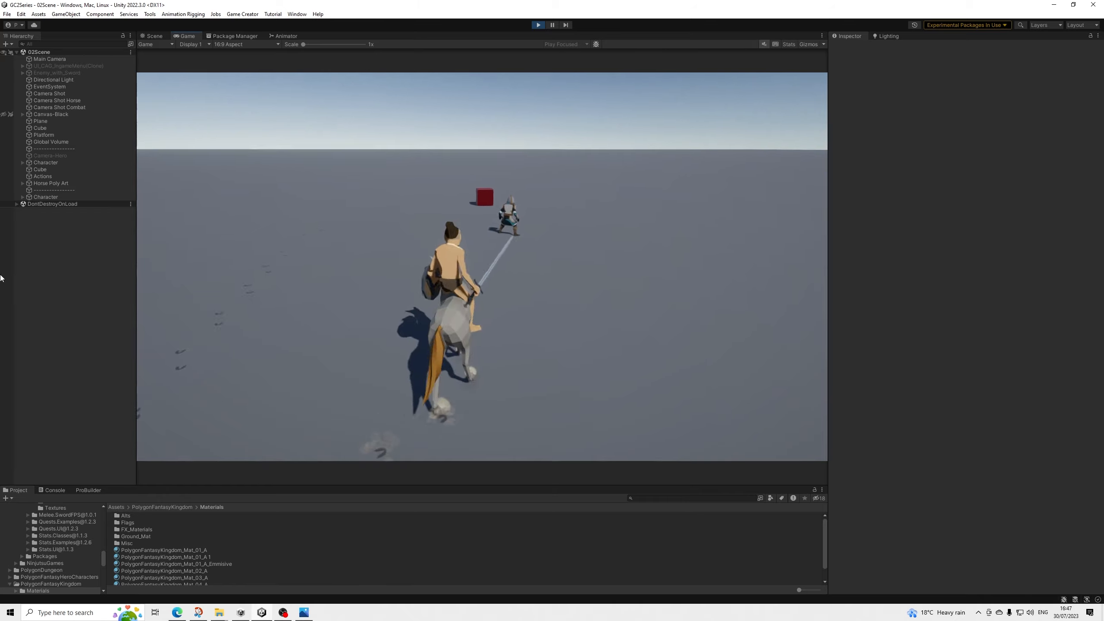
pyautogui.click(463, 246)
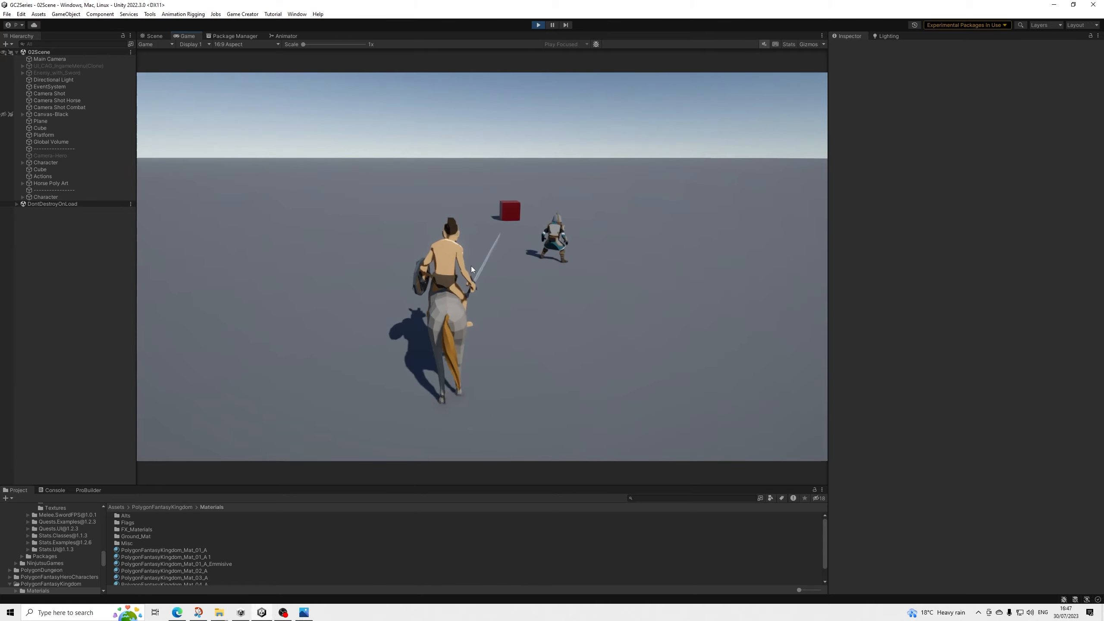
# Step: Gallop around the red cube and the soldier with the sword and shield drawn, turning in both directions
pyautogui.press('w')
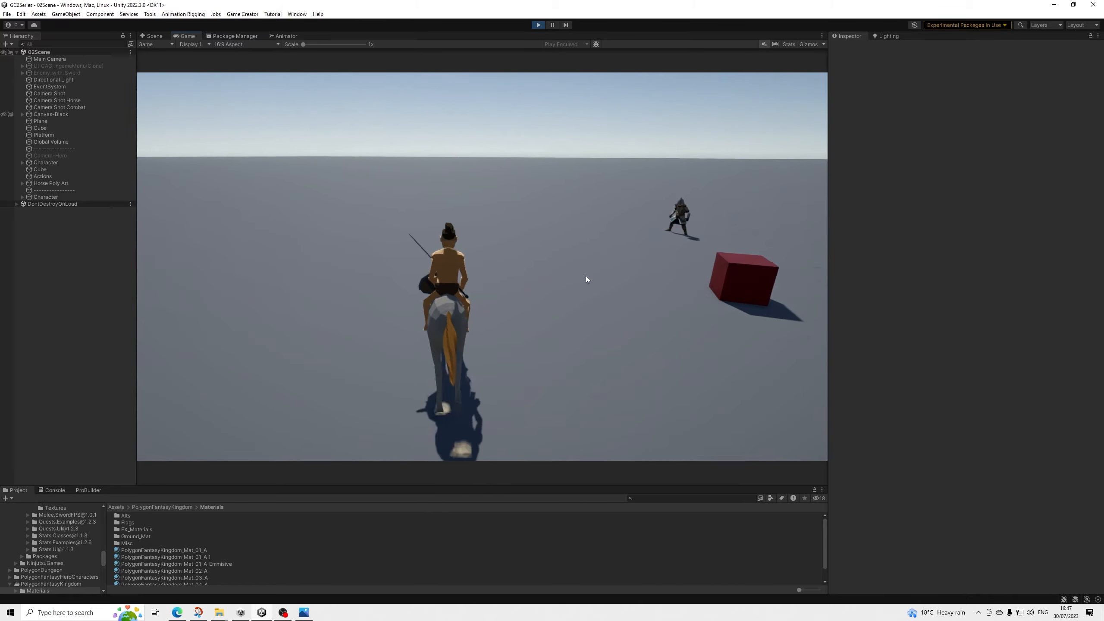
pyautogui.press('d')
pyautogui.press('w')
pyautogui.press('a')
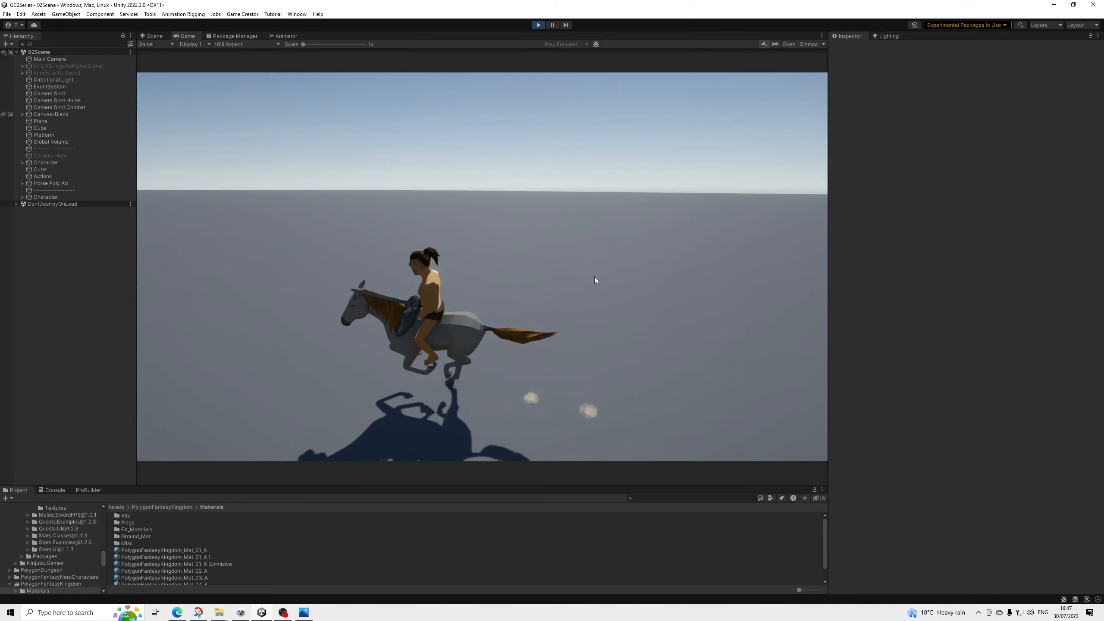
pyautogui.press('s')
pyautogui.press('a')
pyautogui.press('w')
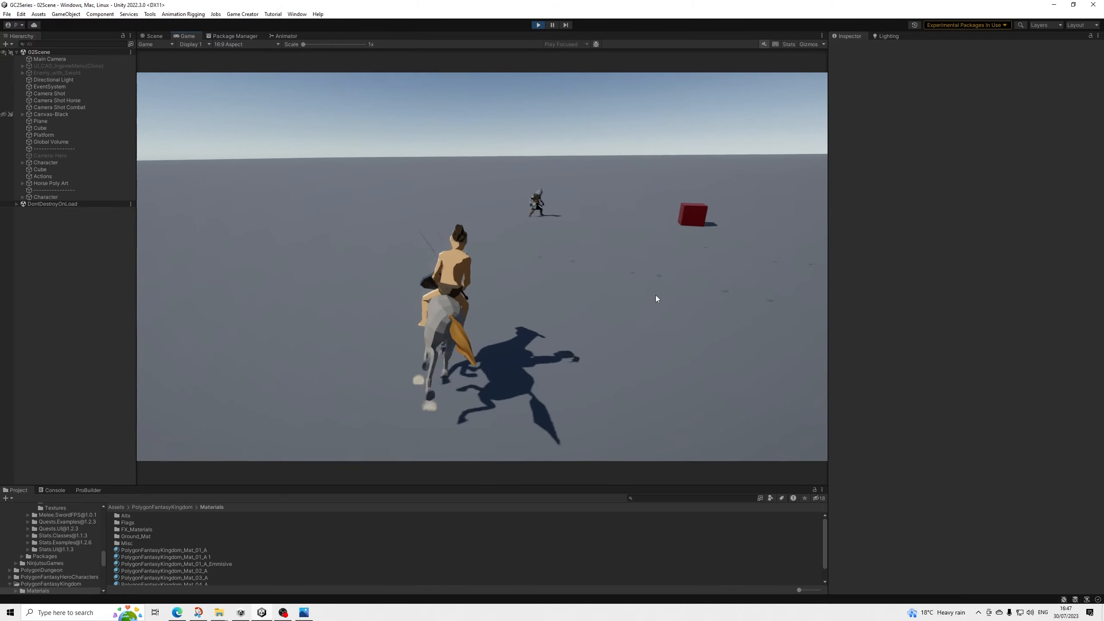
pyautogui.press('d')
pyautogui.press('w')
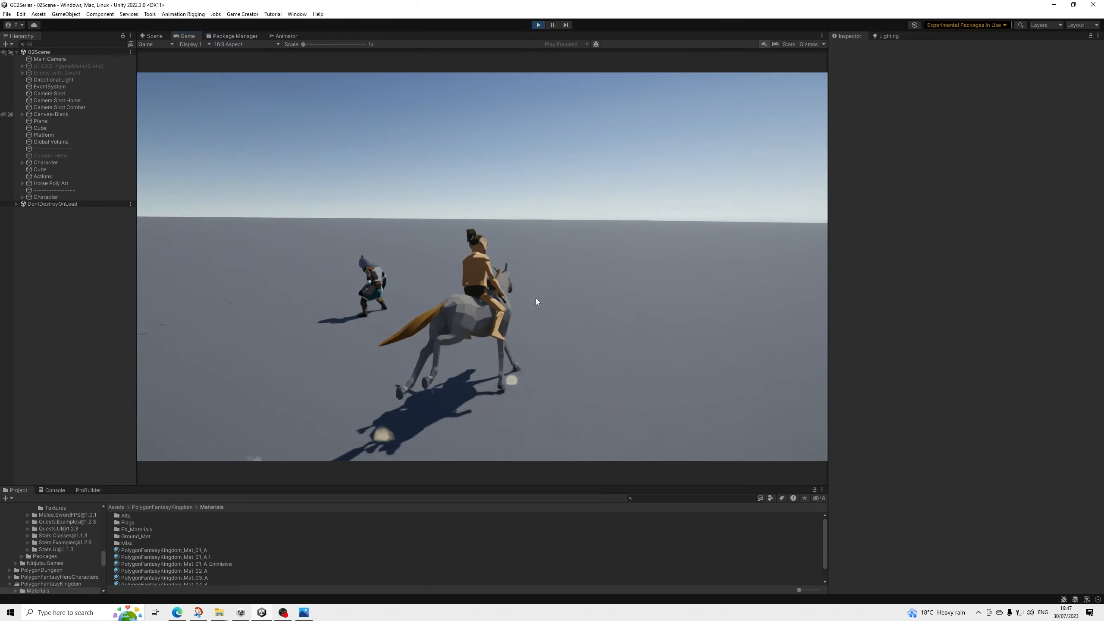
pyautogui.press('d')
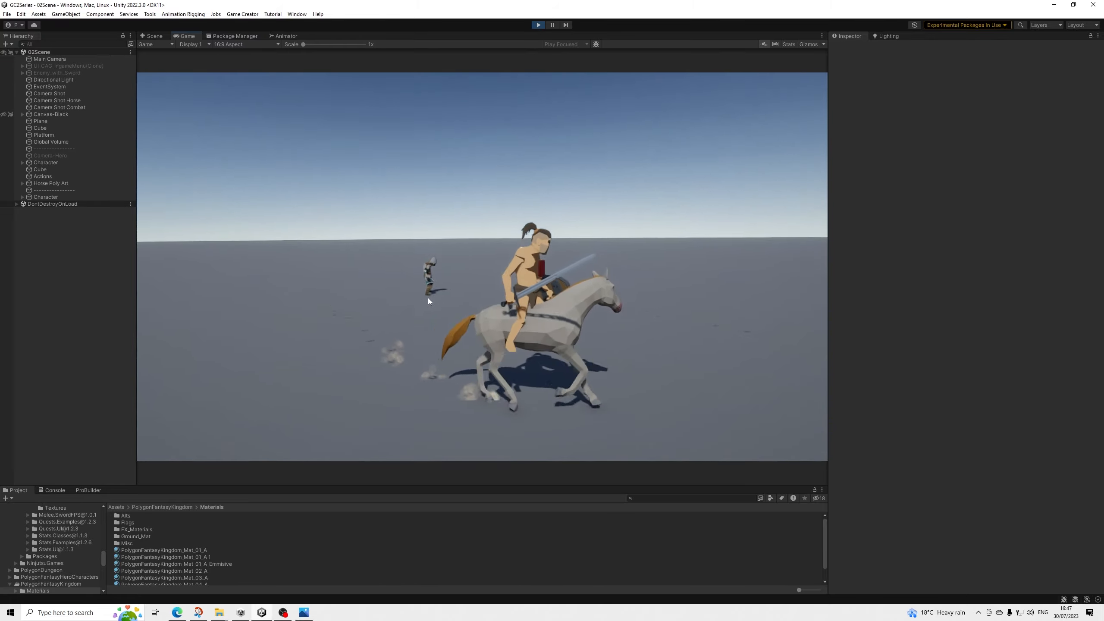
# Step: Swing the sword from horseback while riding near the soldier
pyautogui.click(419, 297)
pyautogui.press('w')
pyautogui.press('a')
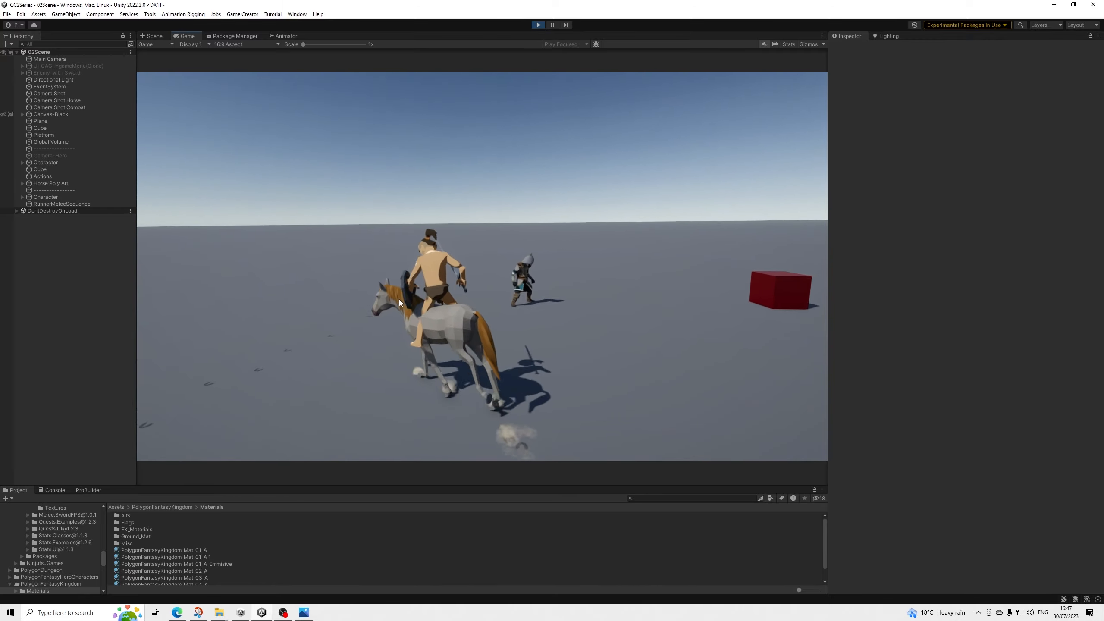
pyautogui.click(399, 298)
pyautogui.press('w')
pyautogui.press('a')
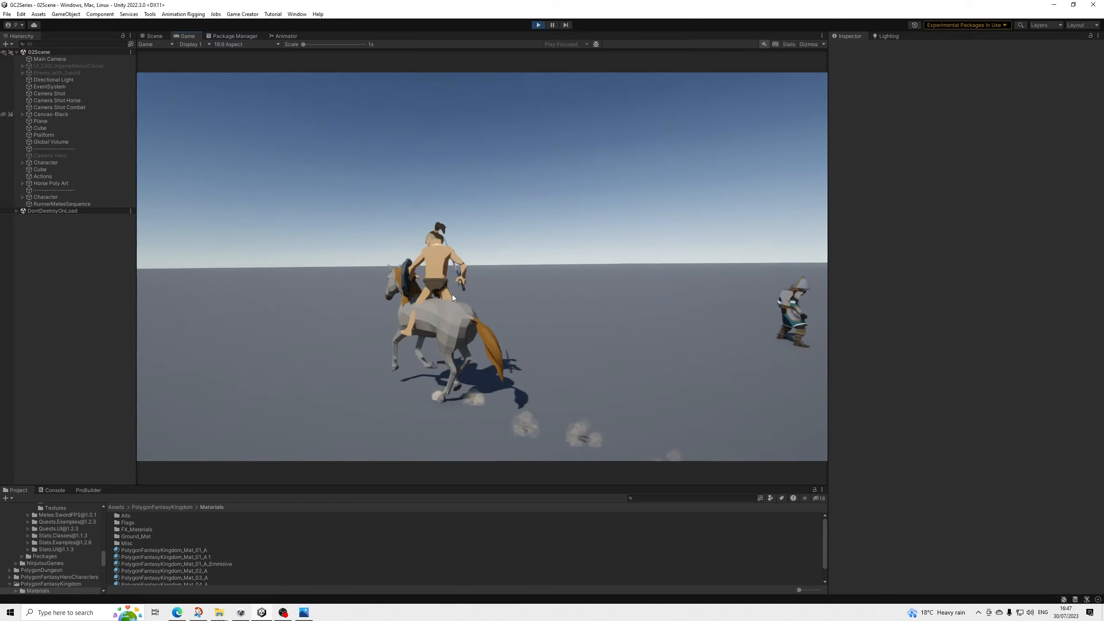
pyautogui.press('w')
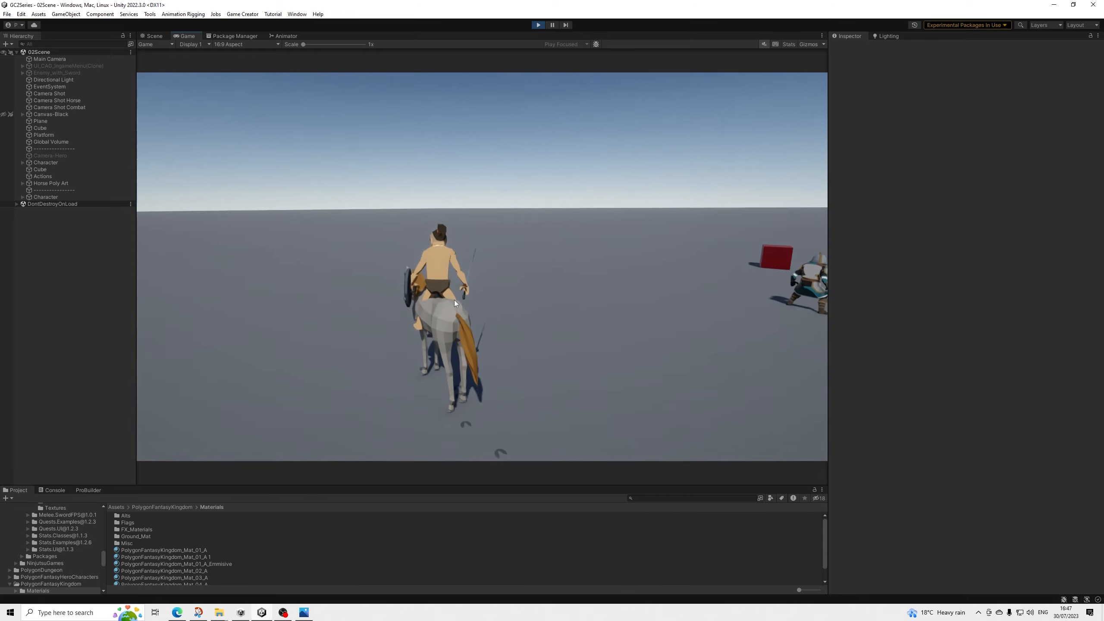
# Step: Sheathe the sword and shield while mounted and ride past the soldier with the weapons stowed
pyautogui.press('q')
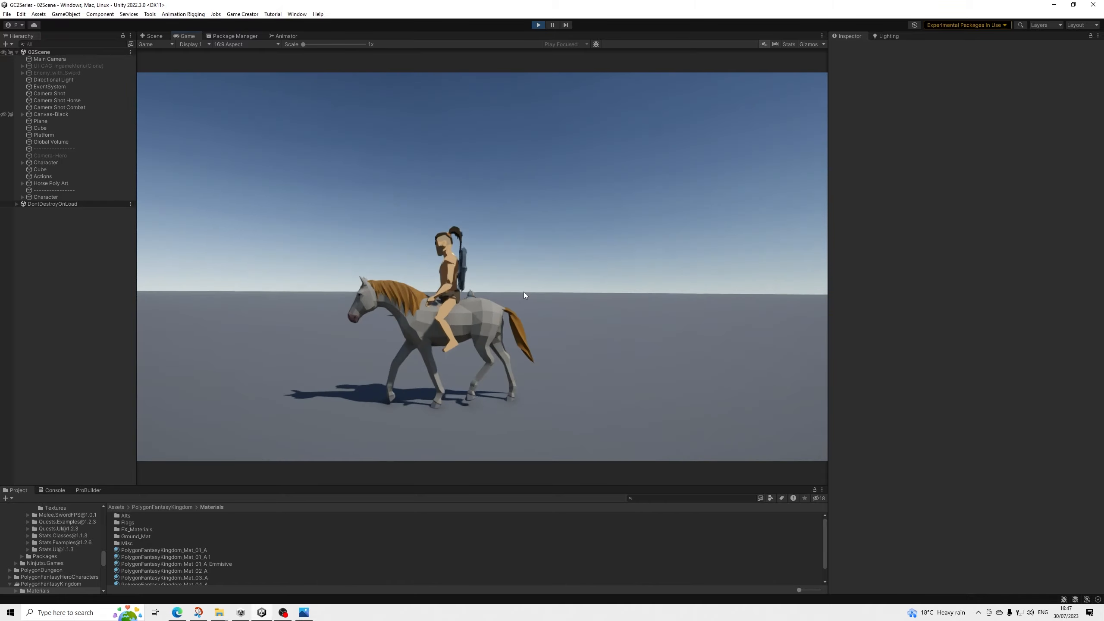
pyautogui.press('w')
pyautogui.press('d')
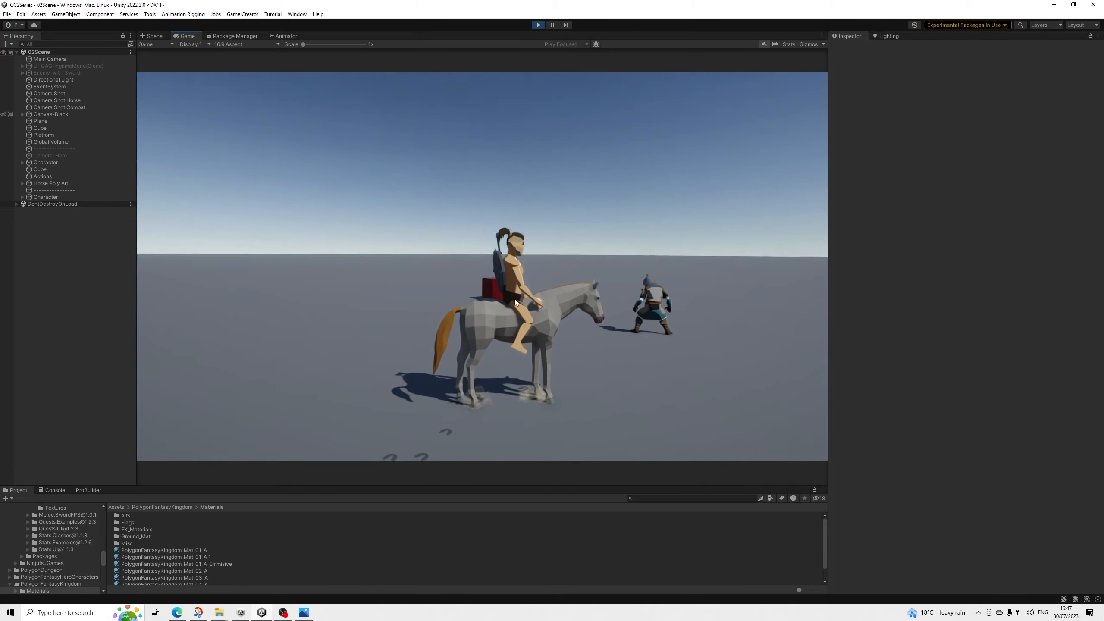
pyautogui.press('d')
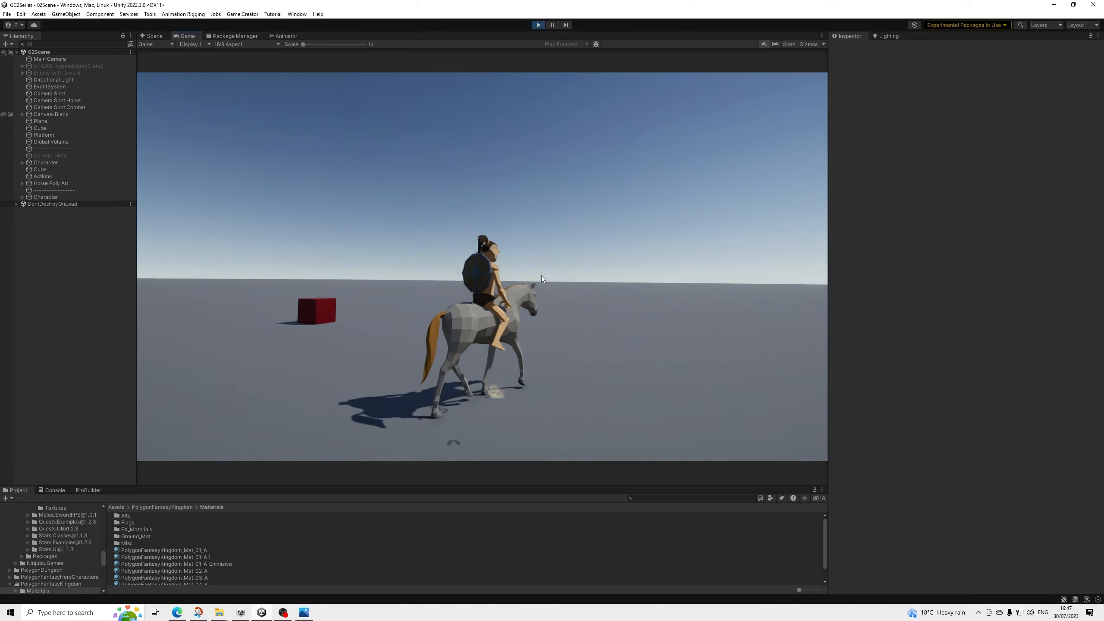
pyautogui.press('w')
pyautogui.press('d')
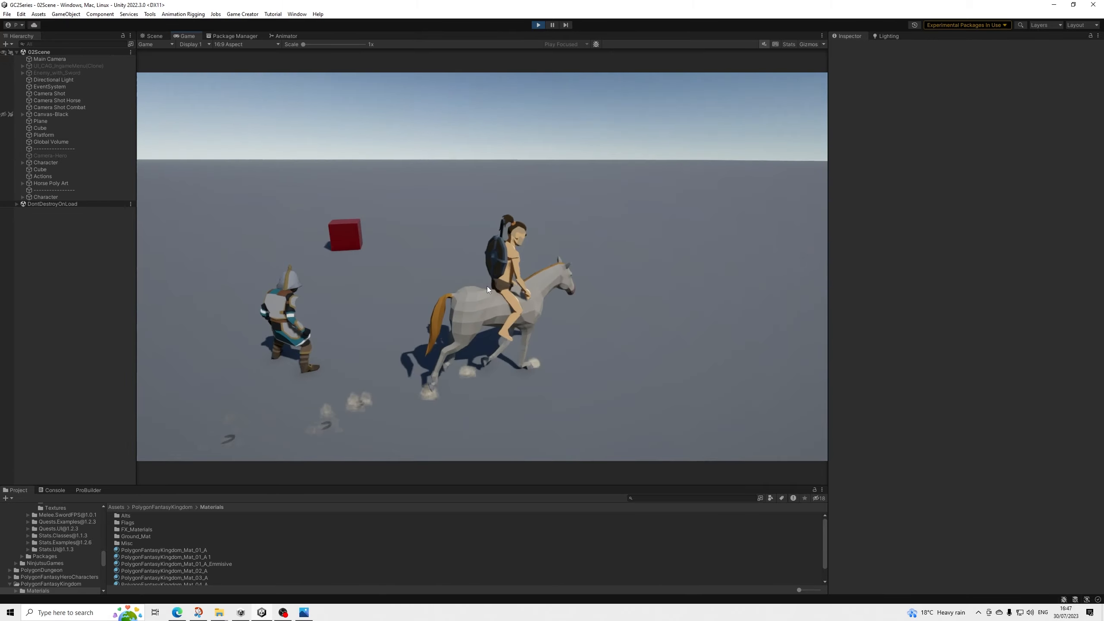
pyautogui.press('w')
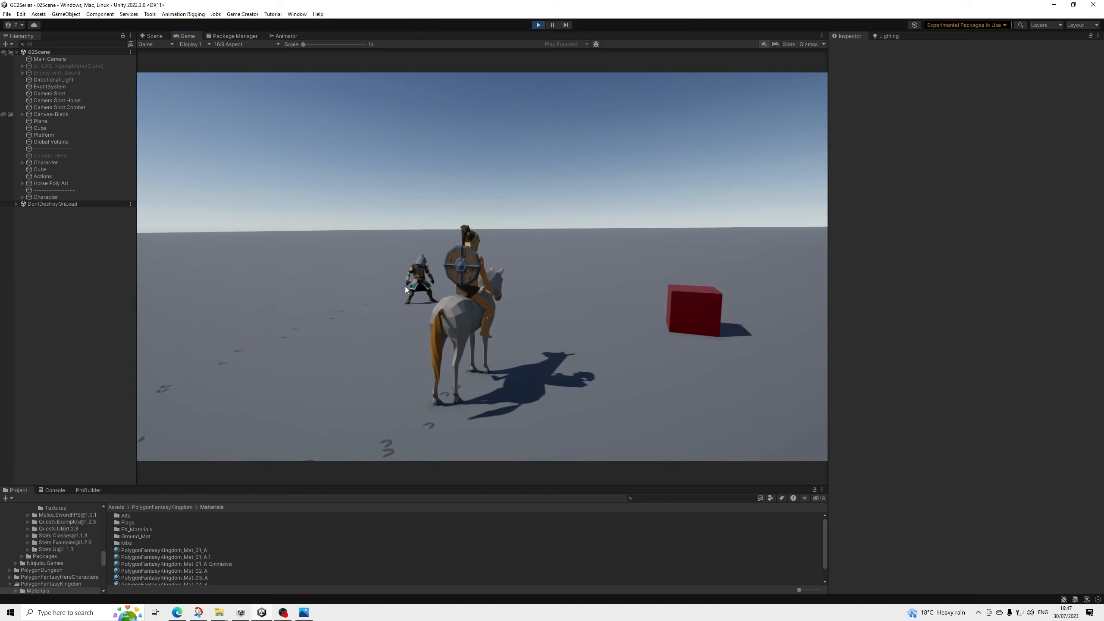
# Step: Gallop in circles around the soldier and red cube to examine the sheathed weapons on the rider's back
pyautogui.press('w')
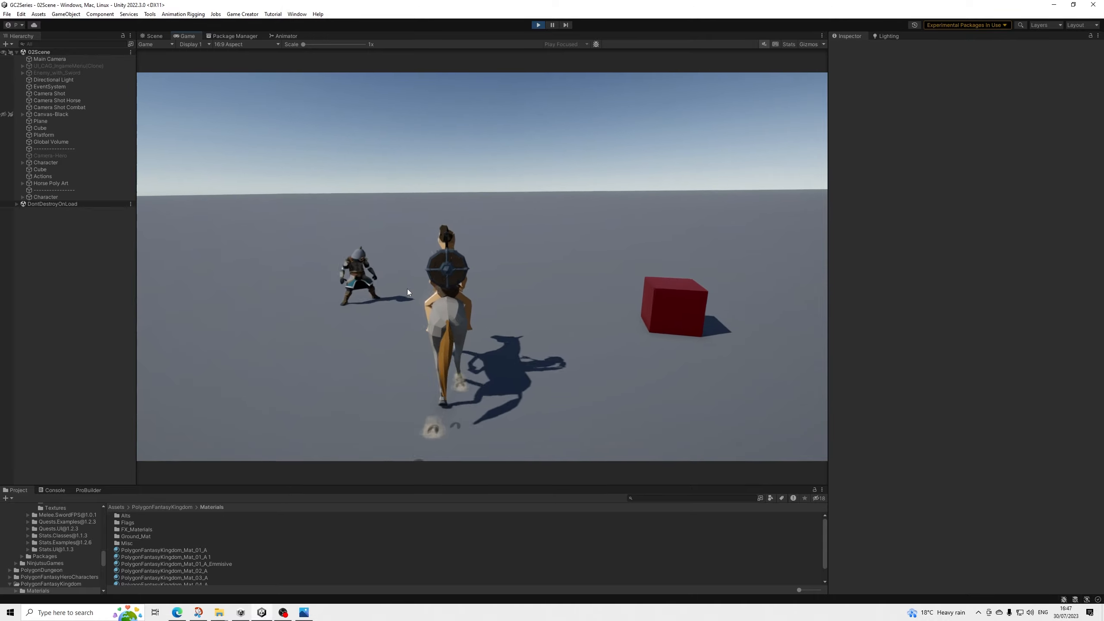
pyautogui.press('d')
pyautogui.press('s')
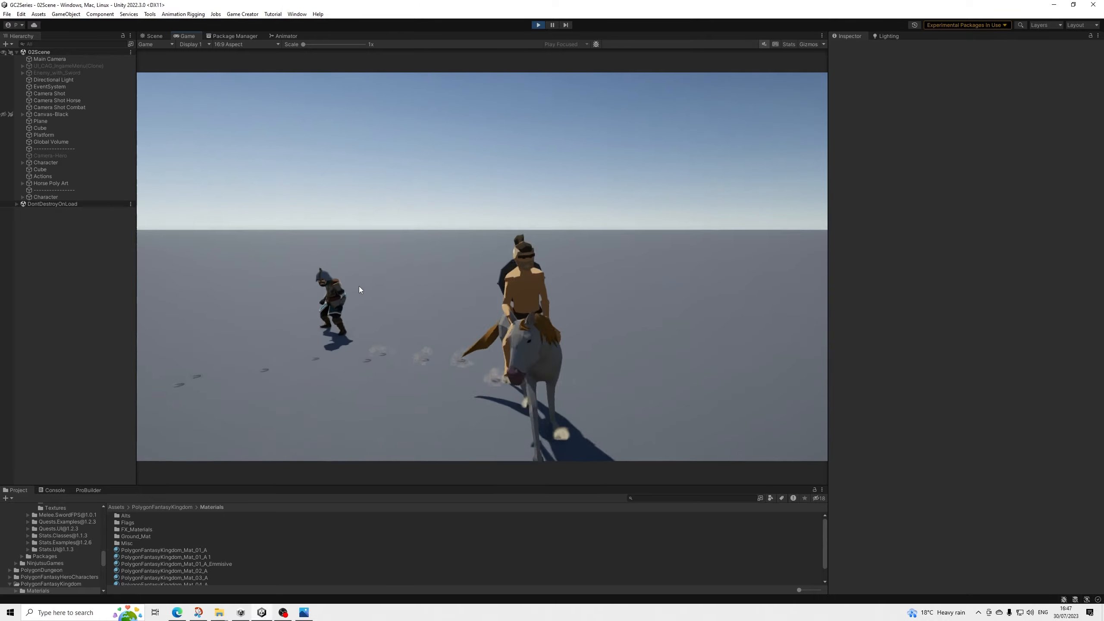
pyautogui.press('a')
pyautogui.press('w')
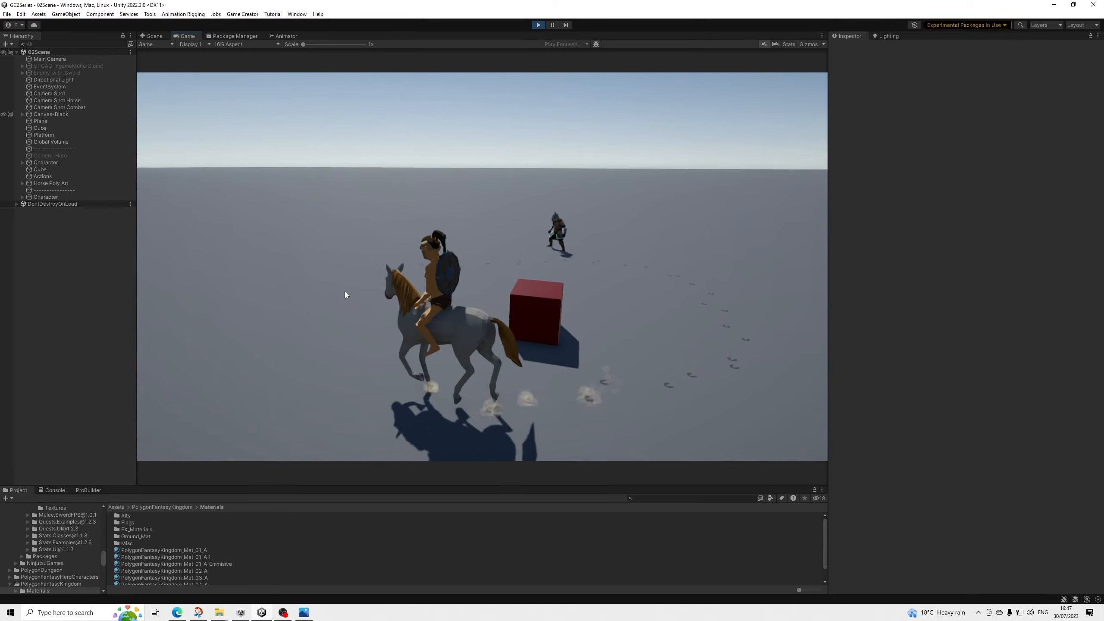
pyautogui.press('d')
pyautogui.press('a')
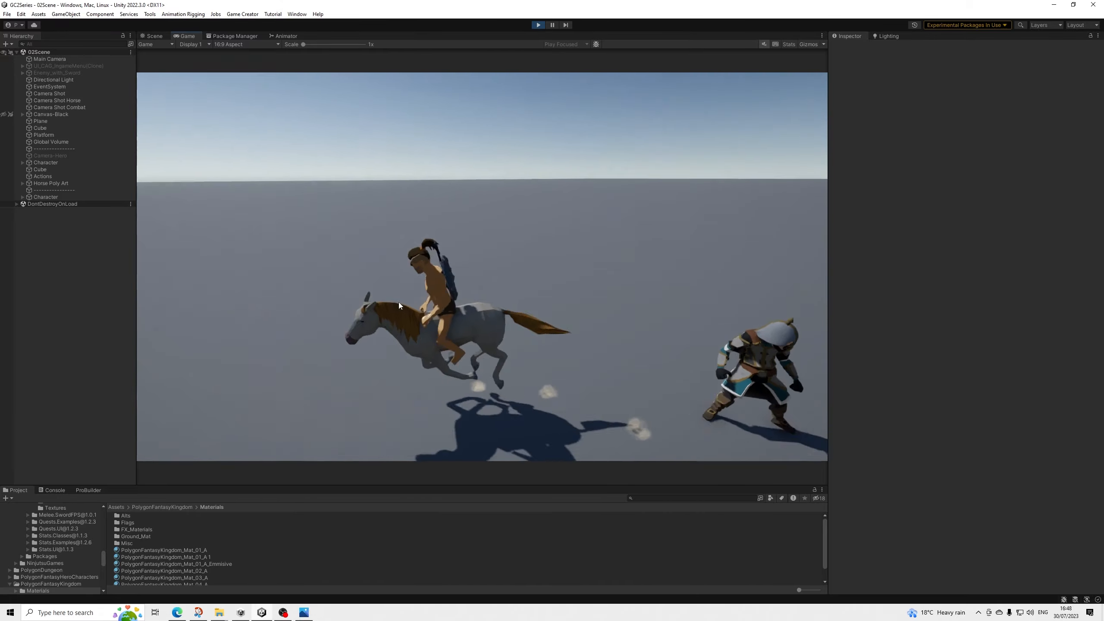
pyautogui.press('d')
pyautogui.press('w')
pyautogui.press('a')
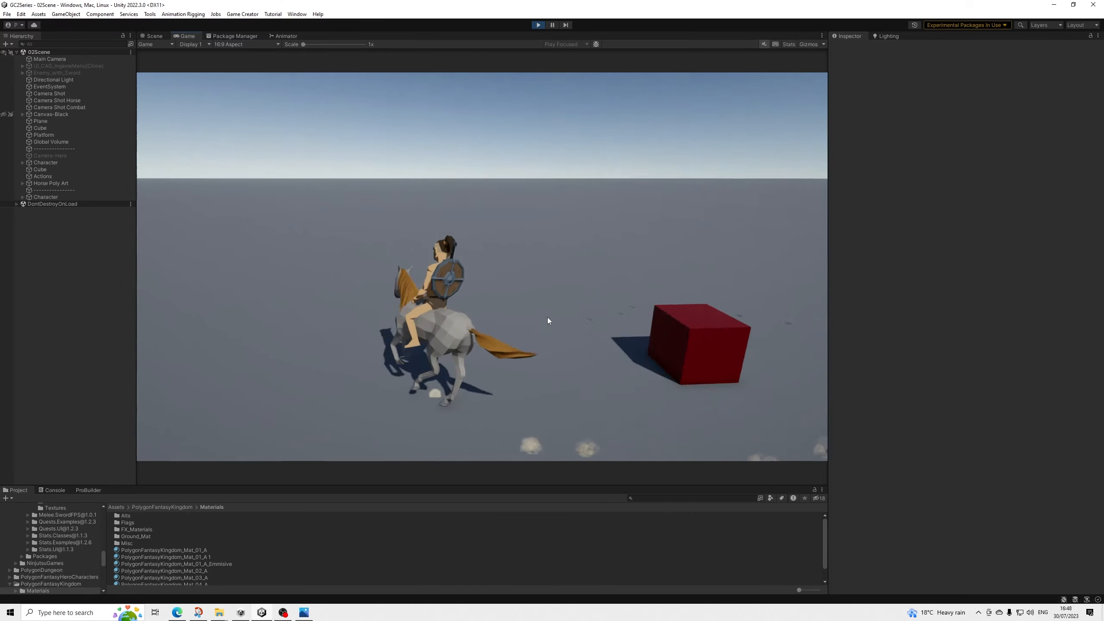
pyautogui.press('w')
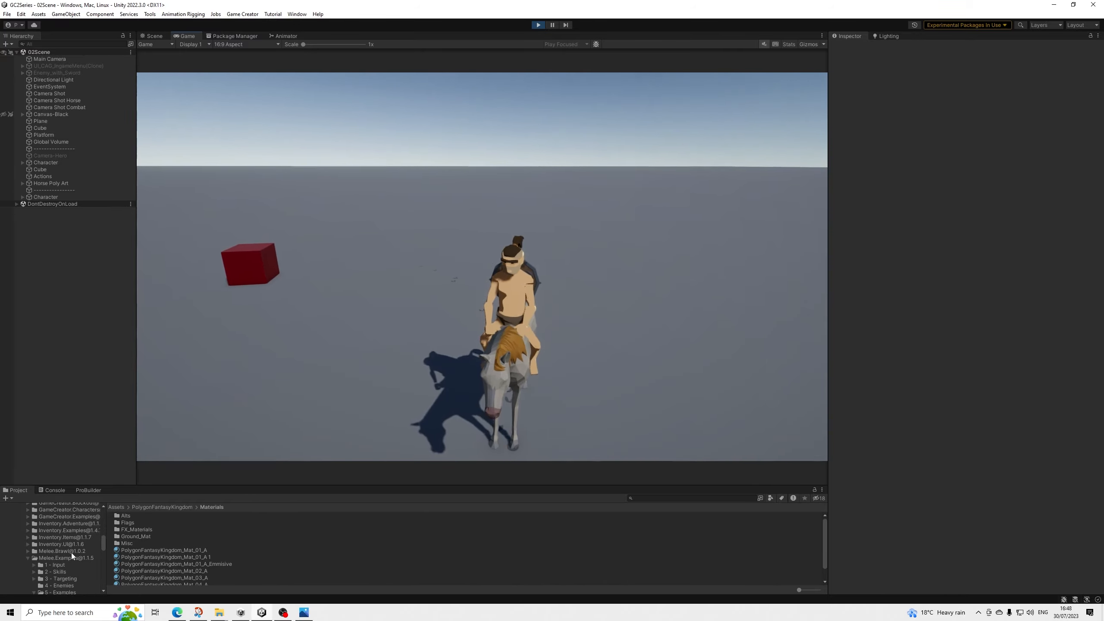
# Step: Bring the top of the project's Assets folder tree into view and ride the horse back towards the soldier
pyautogui.scroll(5, 74, 553)
pyautogui.scroll(3, 74, 552)
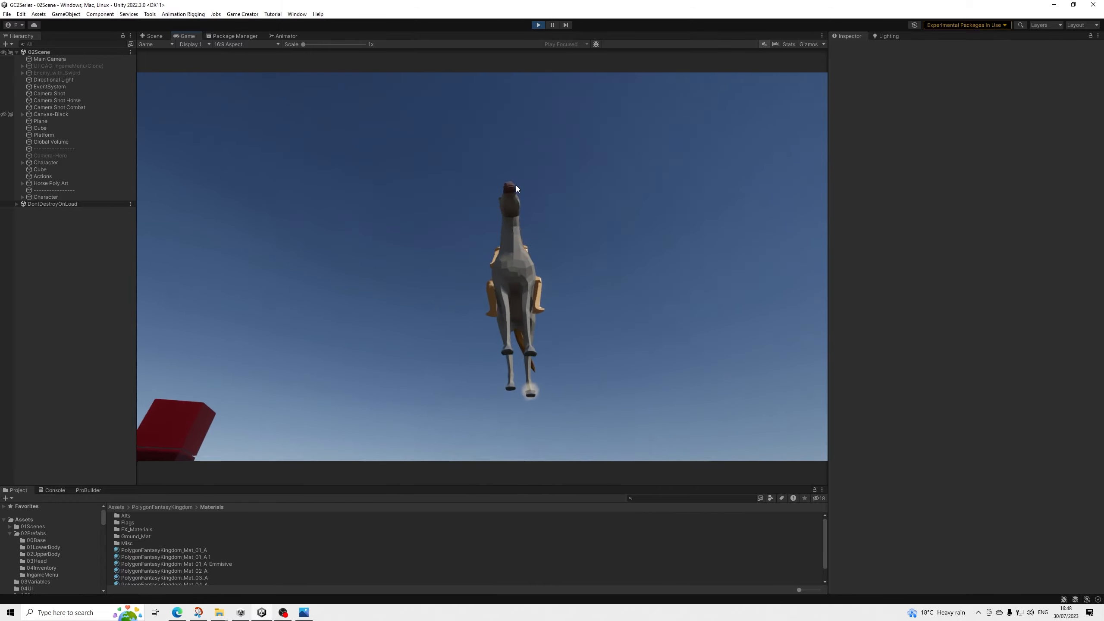
pyautogui.press('w')
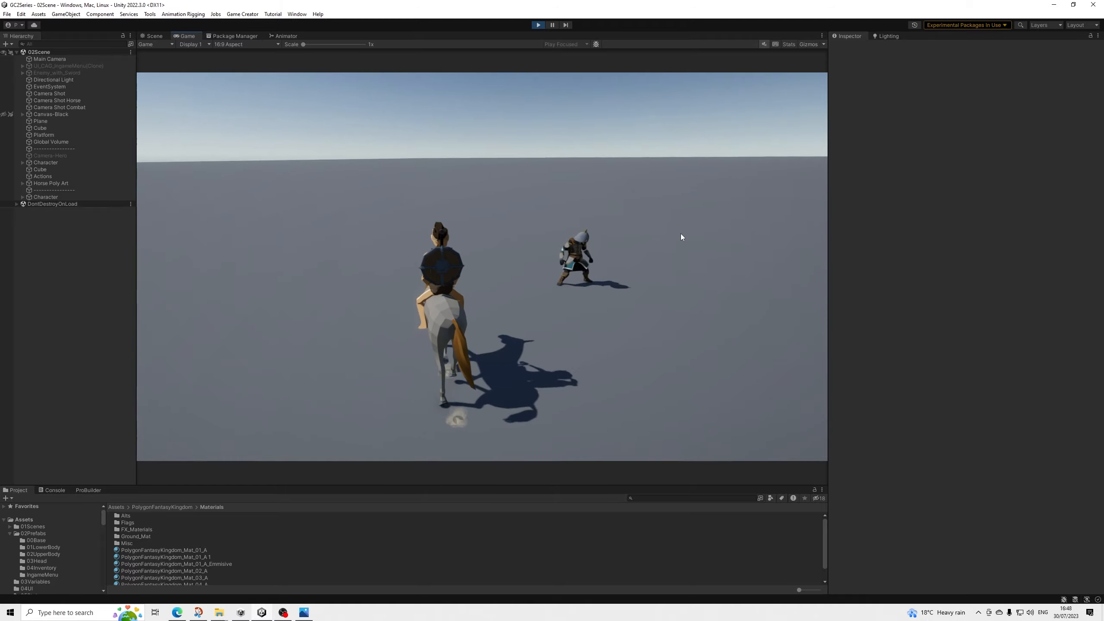
# Step: Ride the horse past the soldier and the red cube with the sword and shield stowed, then dismount near the cube
pyautogui.press('w')
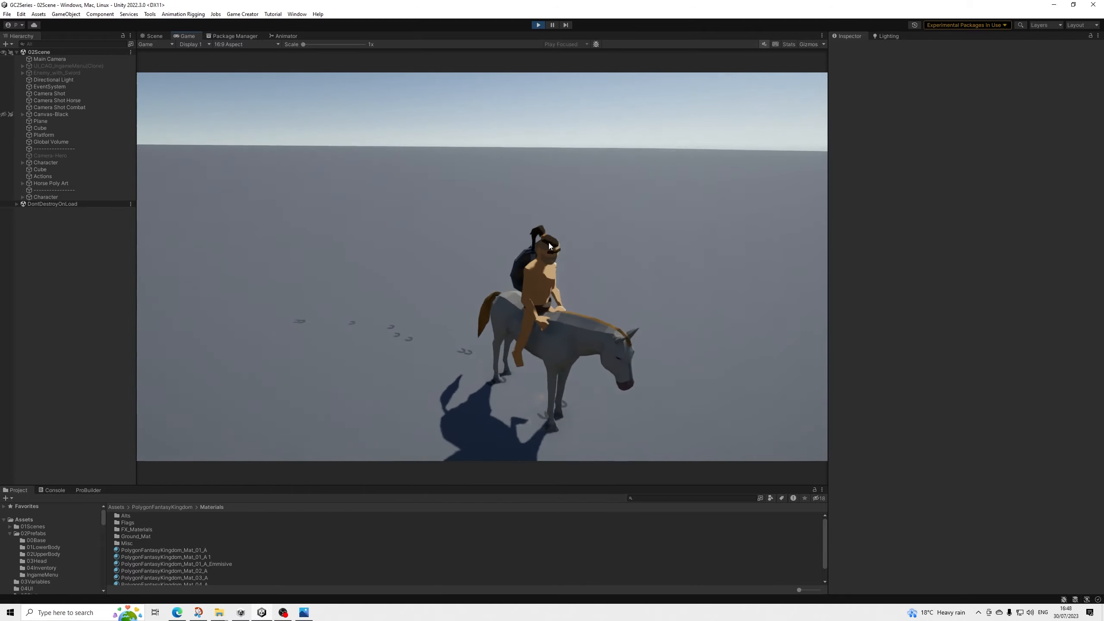
pyautogui.press('w')
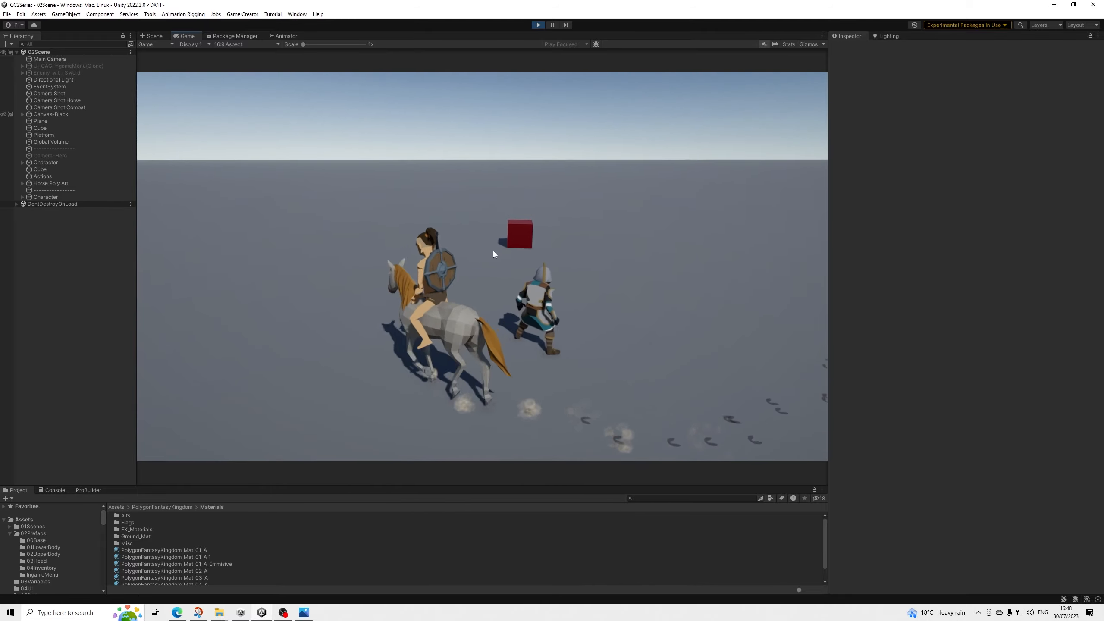
pyautogui.press('w')
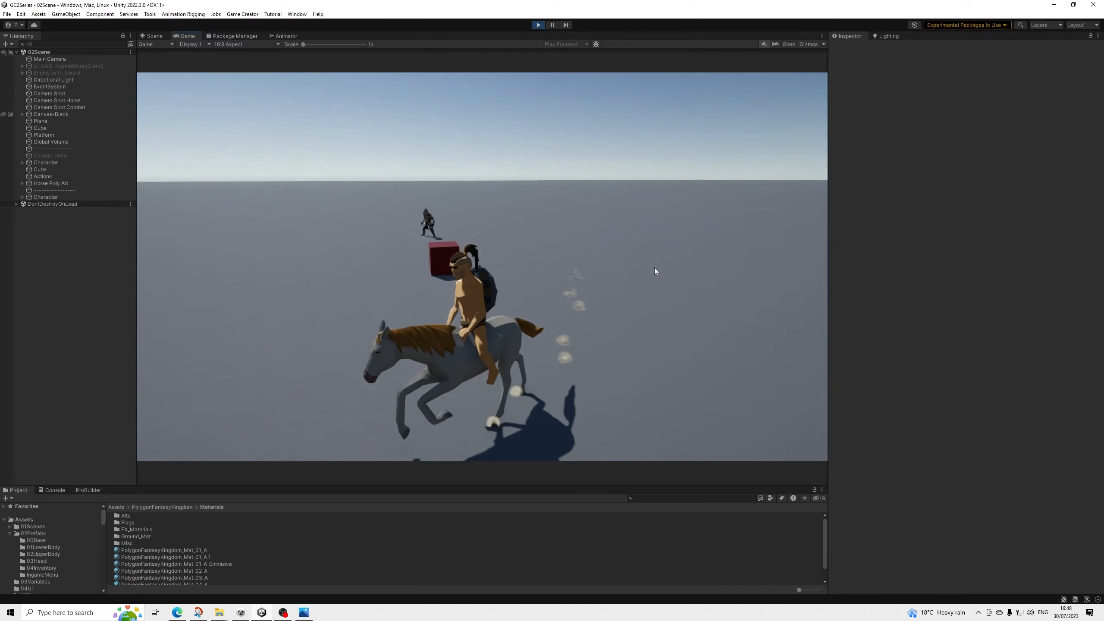
pyautogui.press('w')
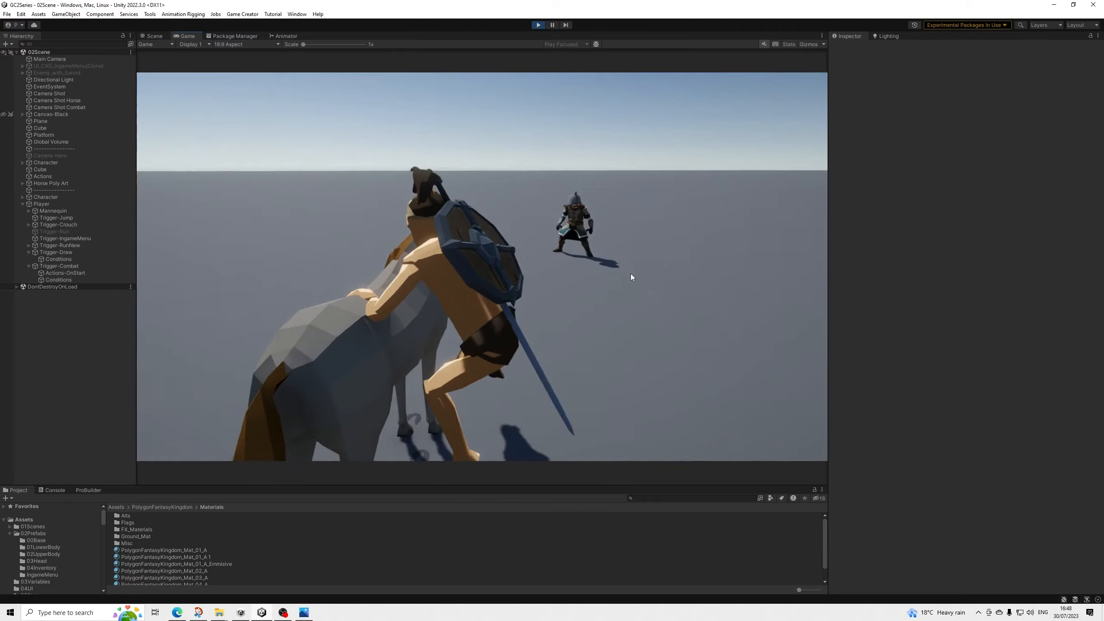
# Step: Run the player character on foot around the soldier to examine the sheathed sword and shield after dismounting
pyautogui.press('w')
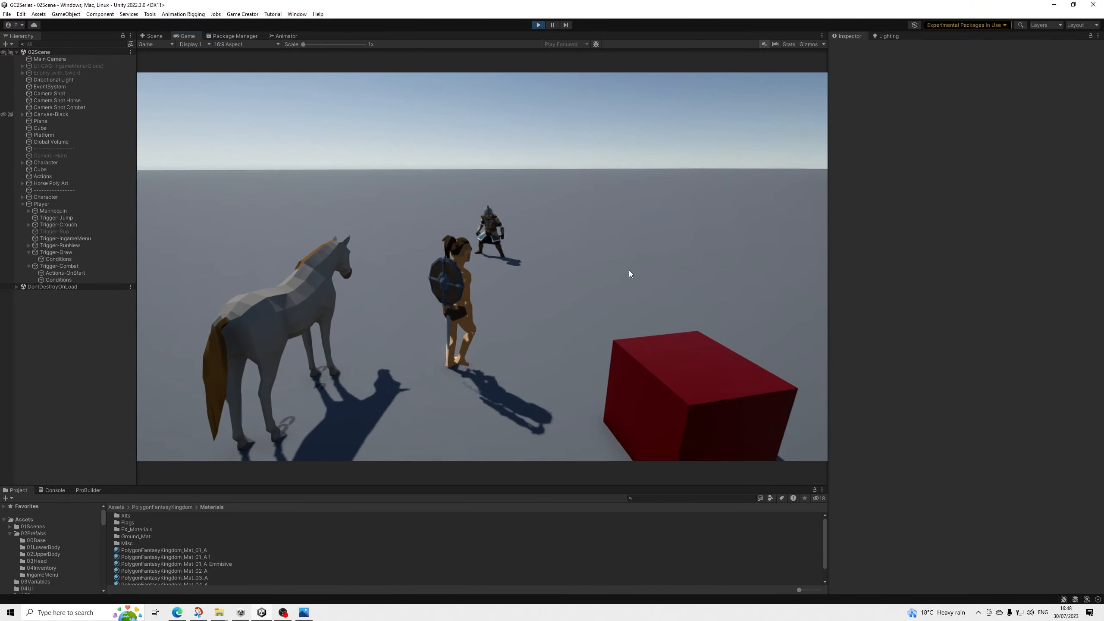
pyautogui.press('w')
pyautogui.press('d')
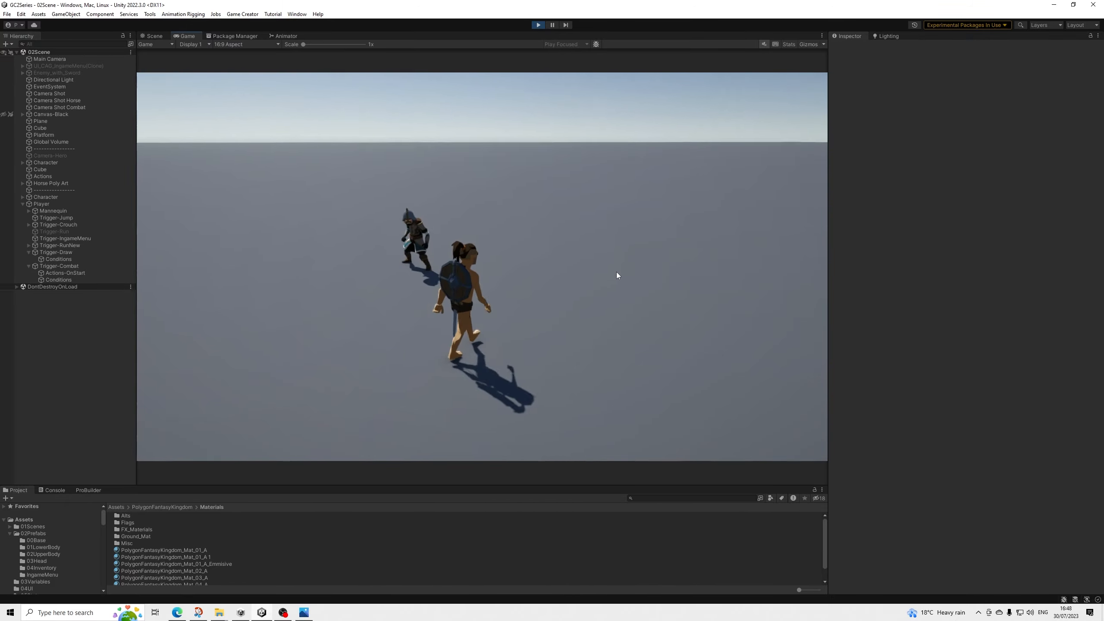
pyautogui.press('s')
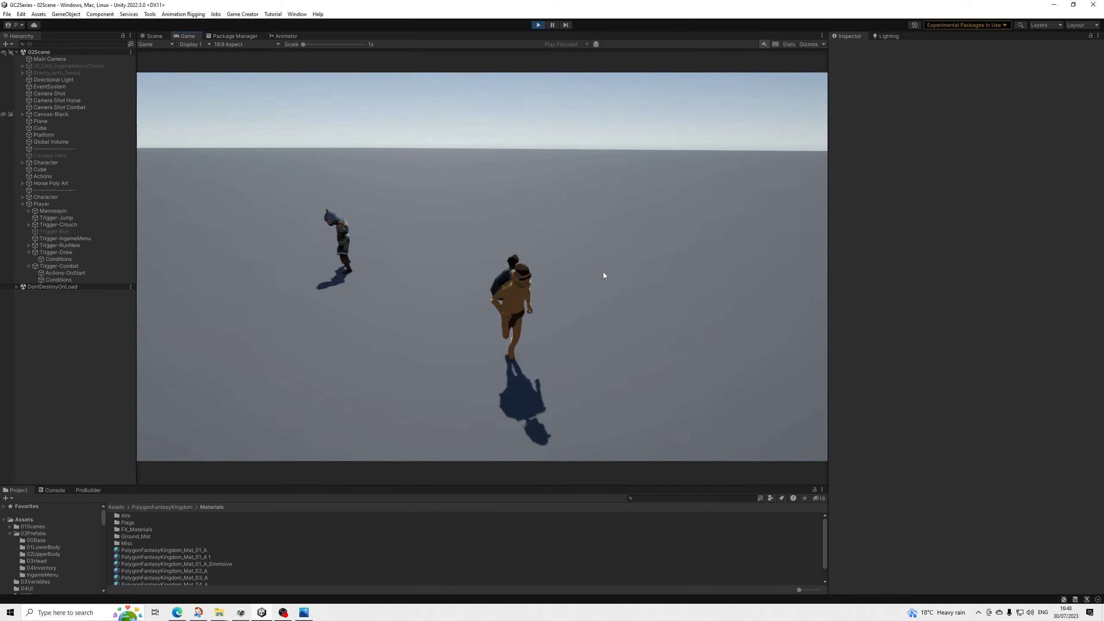
pyautogui.press('a')
pyautogui.press('w')
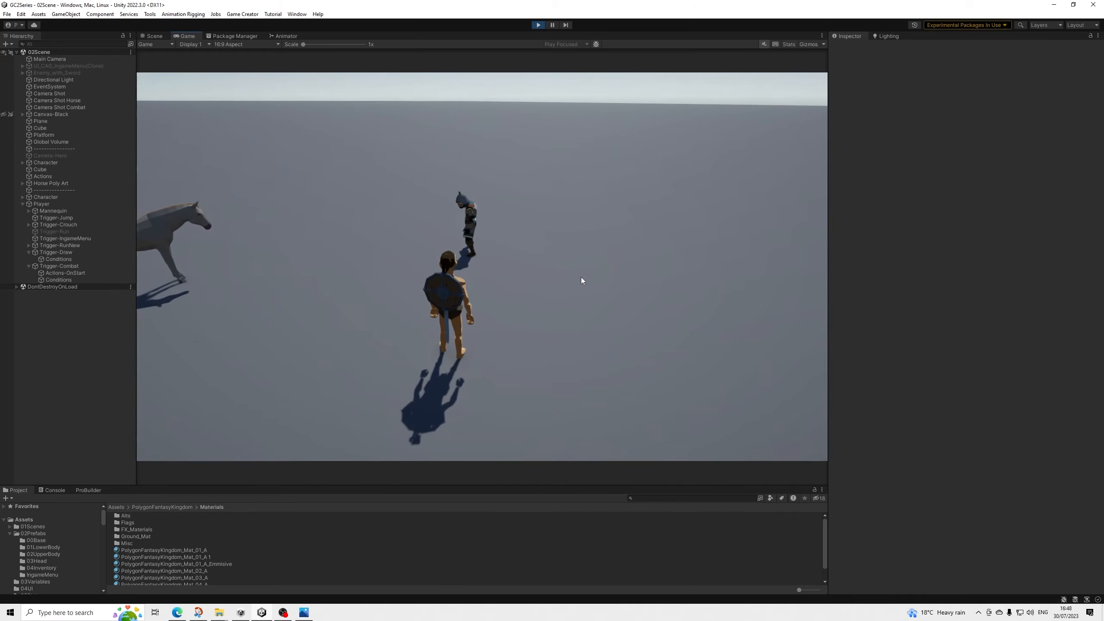